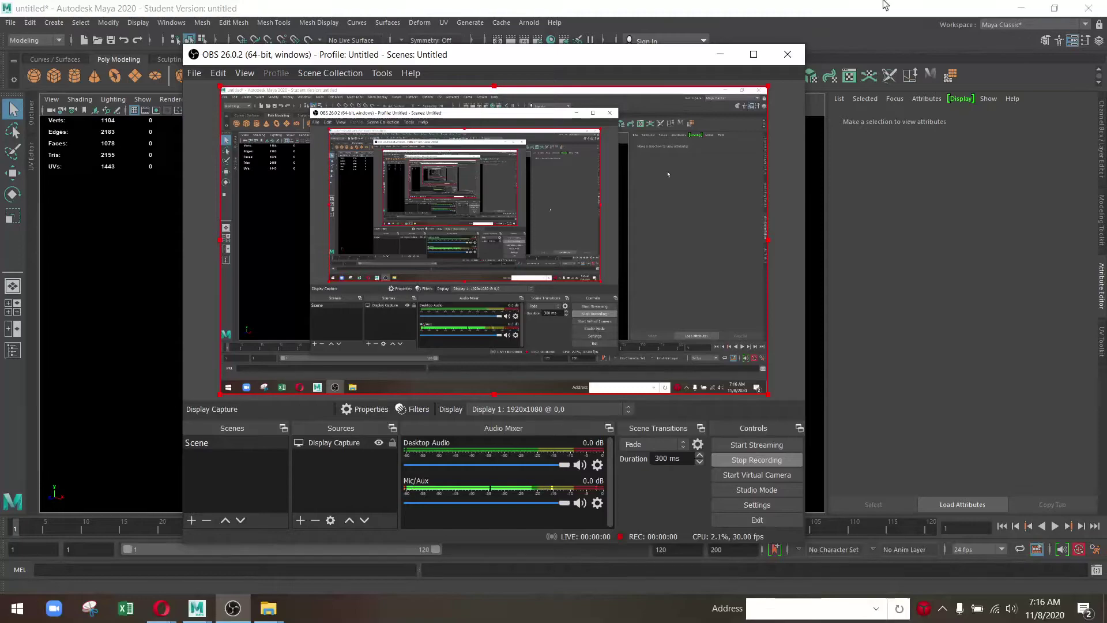
Orbit around the headless body mesh beside the separate hand and foot models
{"action": "left_click_drag", "start_coordinate": [641, 321], "coordinate": [353, 262]}
{"action": "left_click", "coordinate": [395, 288]}
{"action": "left_click_drag", "start_coordinate": [601, 433], "coordinate": [358, 319]}
Save the scene as HumanFullBody_Modeling_Merge_01, accepting the Student Version warning
{"action": "left_click", "coordinate": [359, 319]}
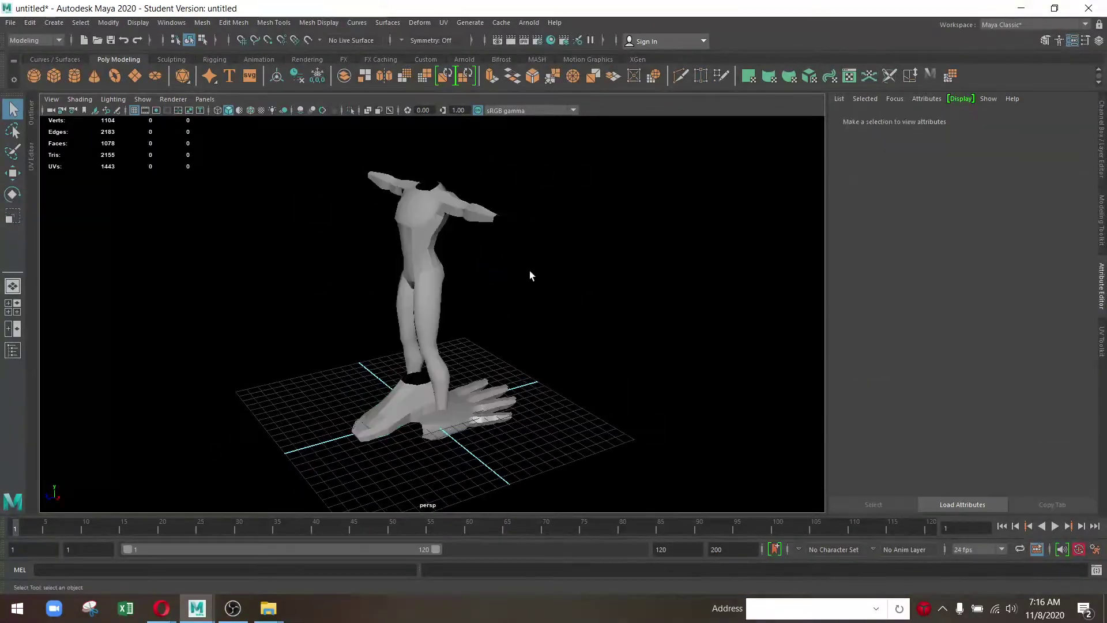
{"action": "left_click_drag", "start_coordinate": [529, 271], "coordinate": [438, 276]}
{"action": "left_click", "coordinate": [10, 26]}
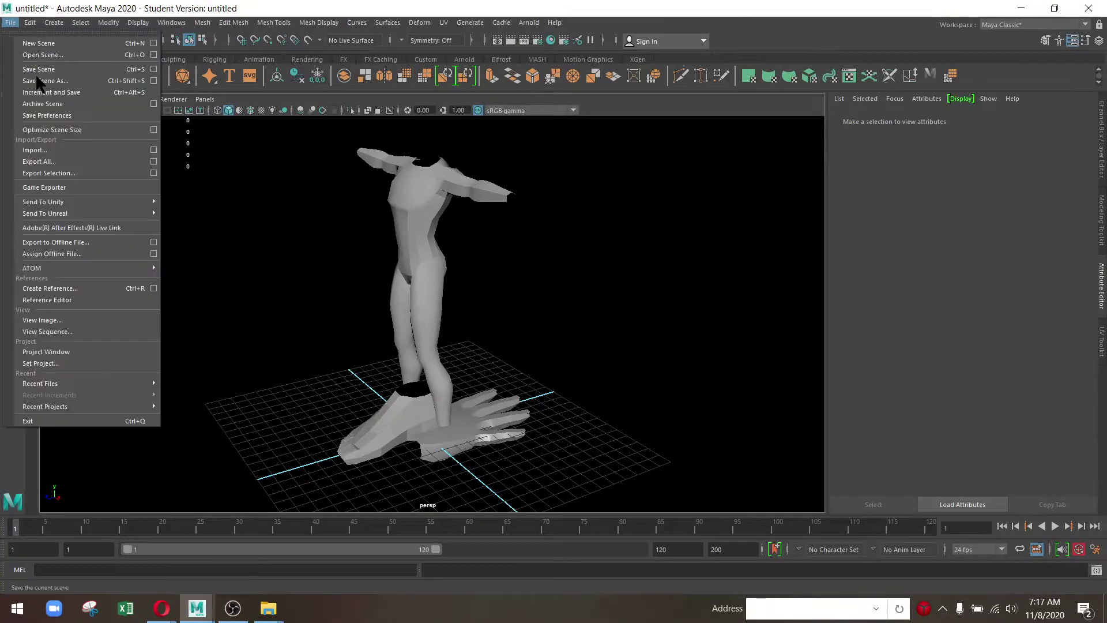
{"action": "left_click", "coordinate": [44, 77]}
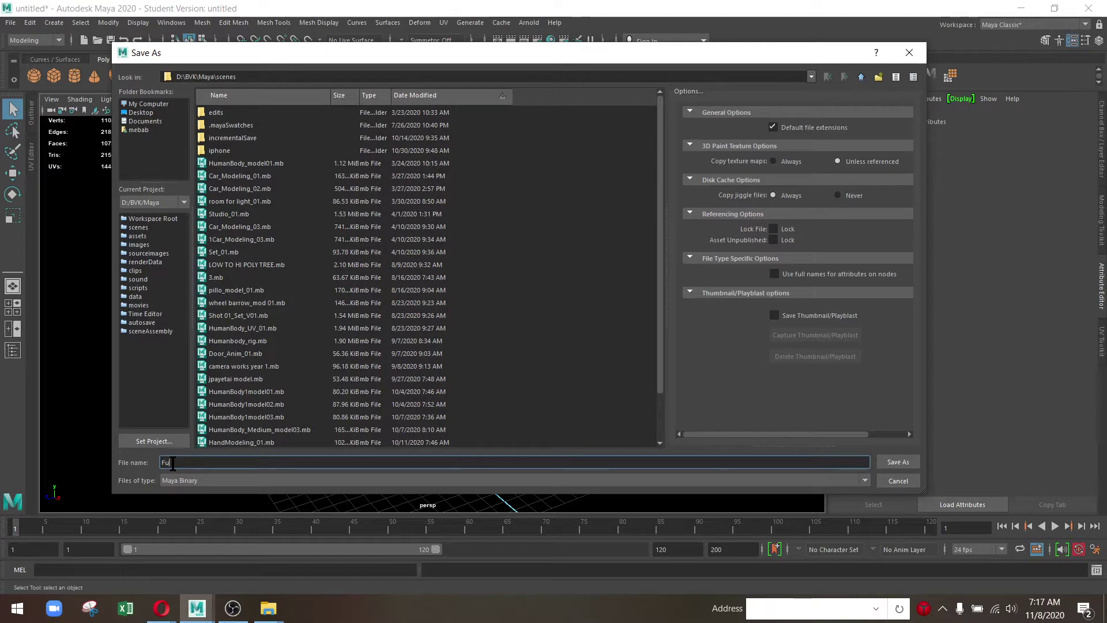
{"action": "type", "text": "Human"}
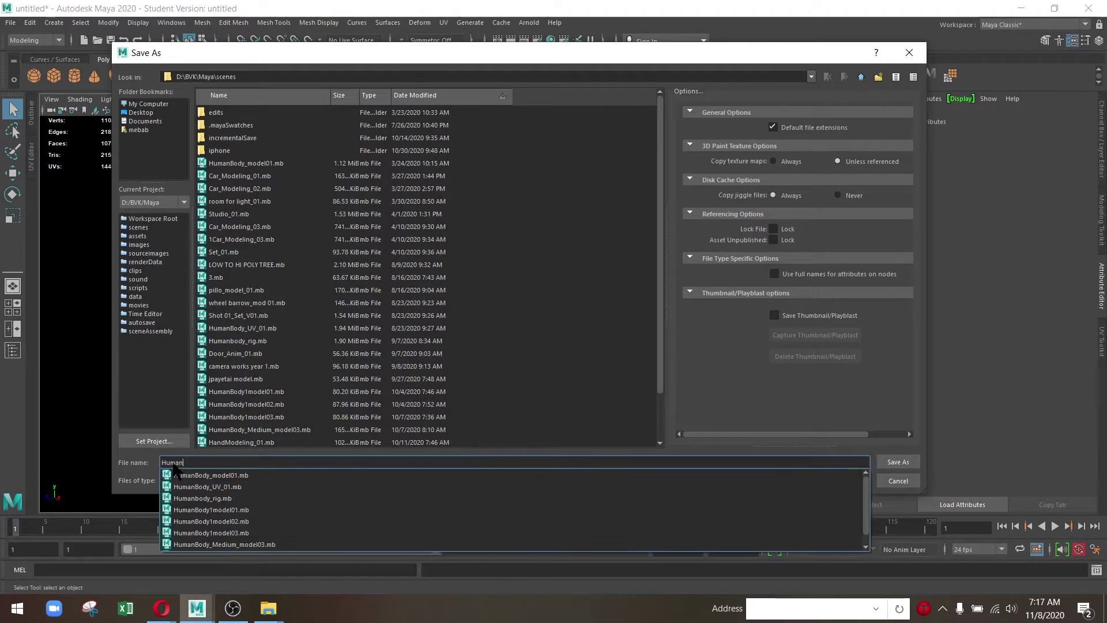
{"action": "type", "text": "FullBody_Modeling_Merge_01"}
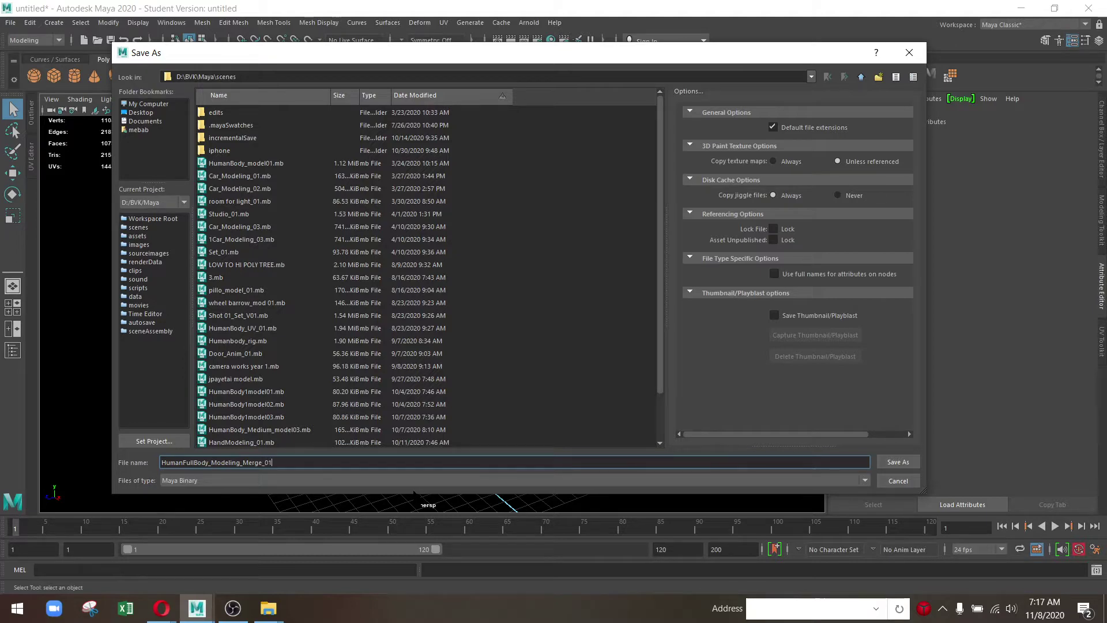
{"action": "left_click", "coordinate": [892, 461]}
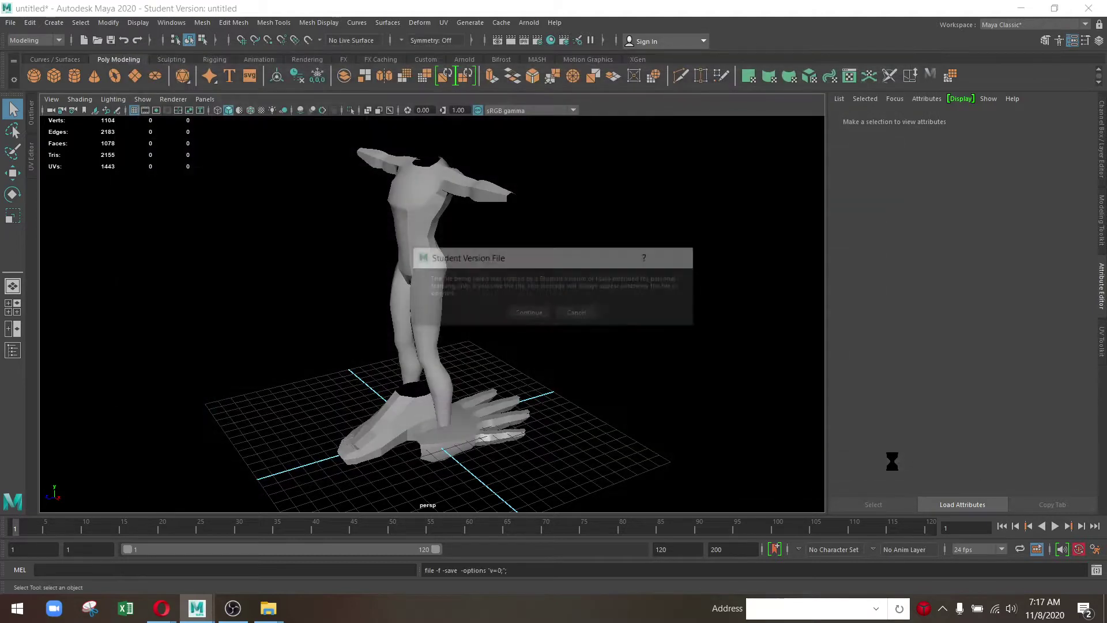
{"action": "left_click", "coordinate": [531, 312]}
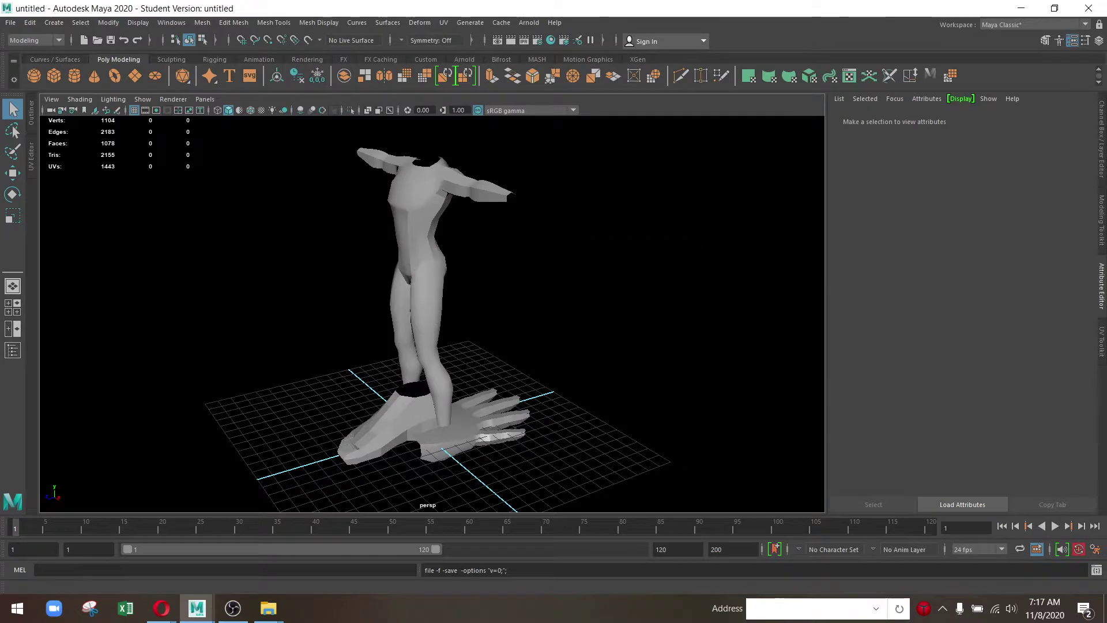
Turn on Wireframe on Shaded in the viewport
{"action": "scroll", "scroll_direction": "down", "scroll_amount": 3}
{"action": "left_click_drag", "start_coordinate": [375, 344], "coordinate": [380, 305]}
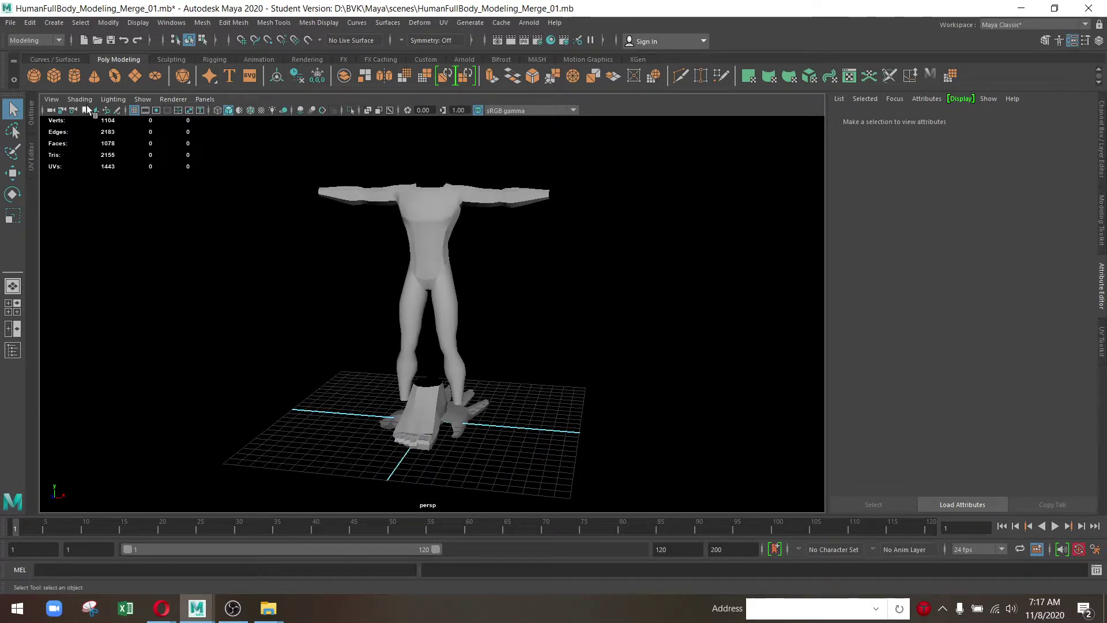
{"action": "left_click", "coordinate": [80, 99]}
{"action": "left_click", "coordinate": [101, 201]}
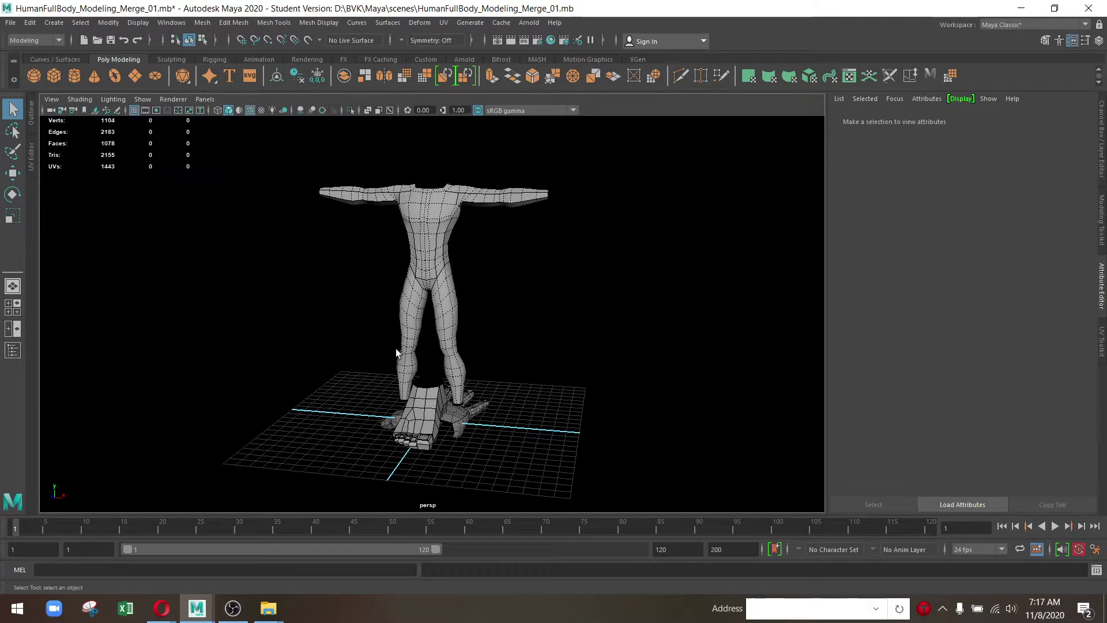
{"action": "left_click_drag", "start_coordinate": [396, 350], "coordinate": [440, 361]}
Slide the hand mesh sideways along X, away from the body
{"action": "left_click", "coordinate": [436, 466]}
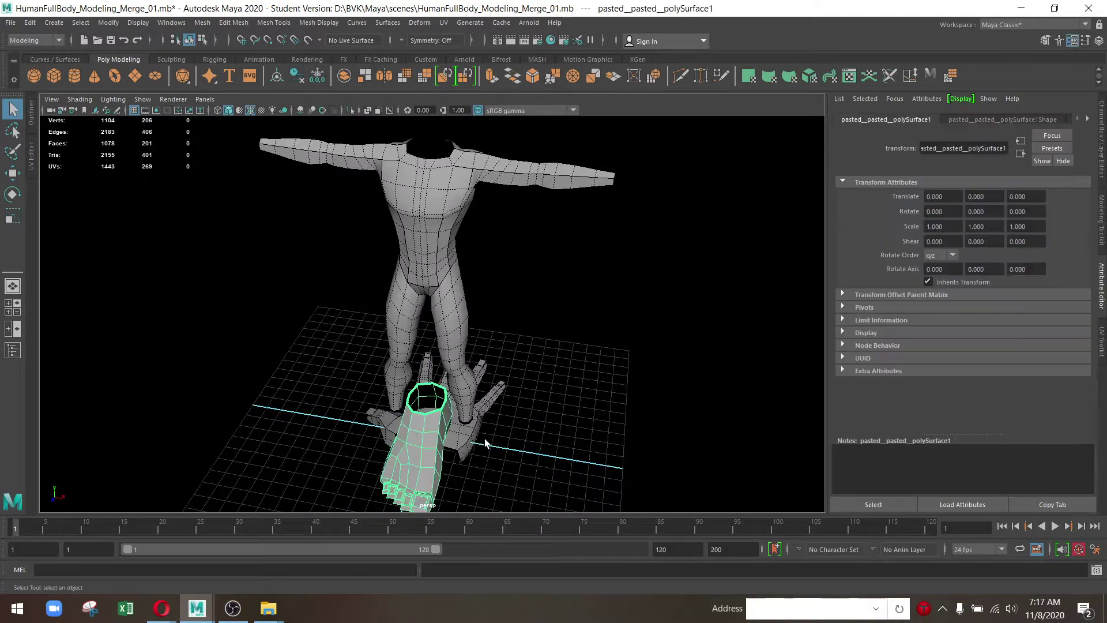
{"action": "left_click", "coordinate": [484, 438]}
{"action": "key", "text": "w"}
{"action": "left_click_drag", "start_coordinate": [469, 438], "coordinate": [614, 428]}
{"action": "left_click_drag", "start_coordinate": [615, 428], "coordinate": [432, 344]}
{"action": "left_click_drag", "start_coordinate": [432, 344], "coordinate": [634, 355]}
{"action": "key", "text": "f"}
{"action": "left_click_drag", "start_coordinate": [519, 346], "coordinate": [478, 282]}
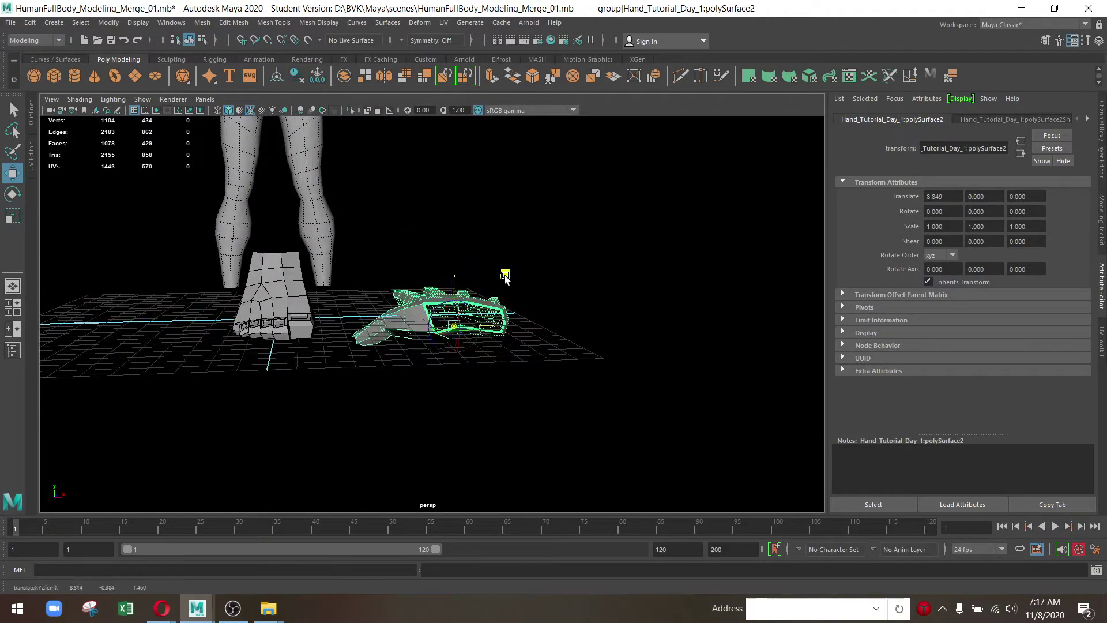
{"action": "left_click_drag", "start_coordinate": [504, 277], "coordinate": [514, 270]}
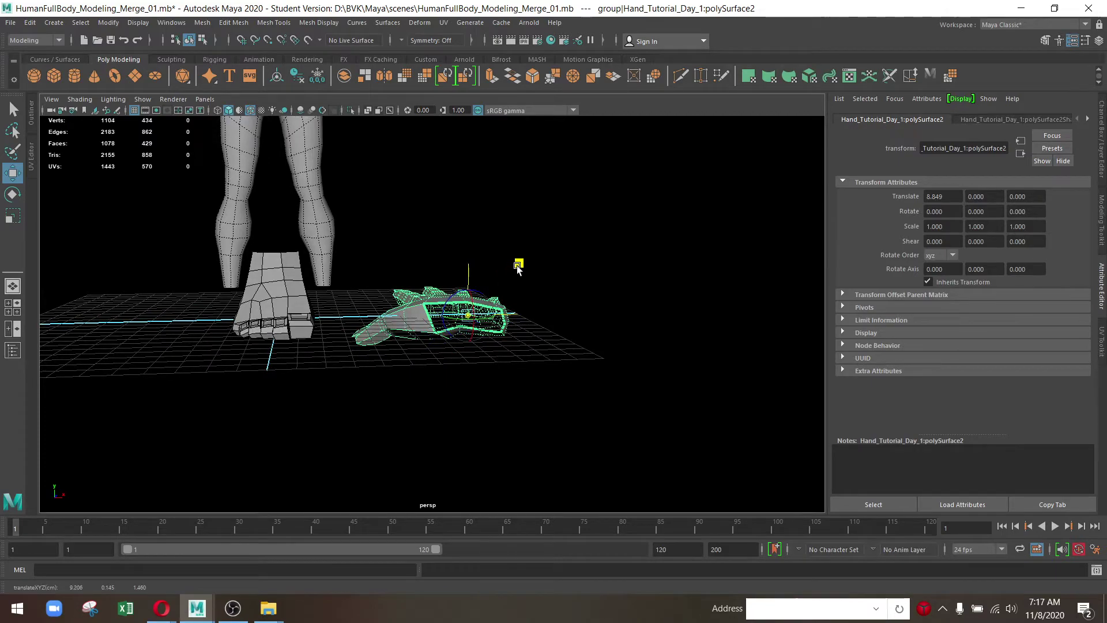
Snap the foot's pivot to its top edge vertex using point snapping
{"action": "left_click_drag", "start_coordinate": [519, 265], "coordinate": [666, 324]}
{"action": "left_click", "coordinate": [666, 324]}
{"action": "key", "text": "f"}
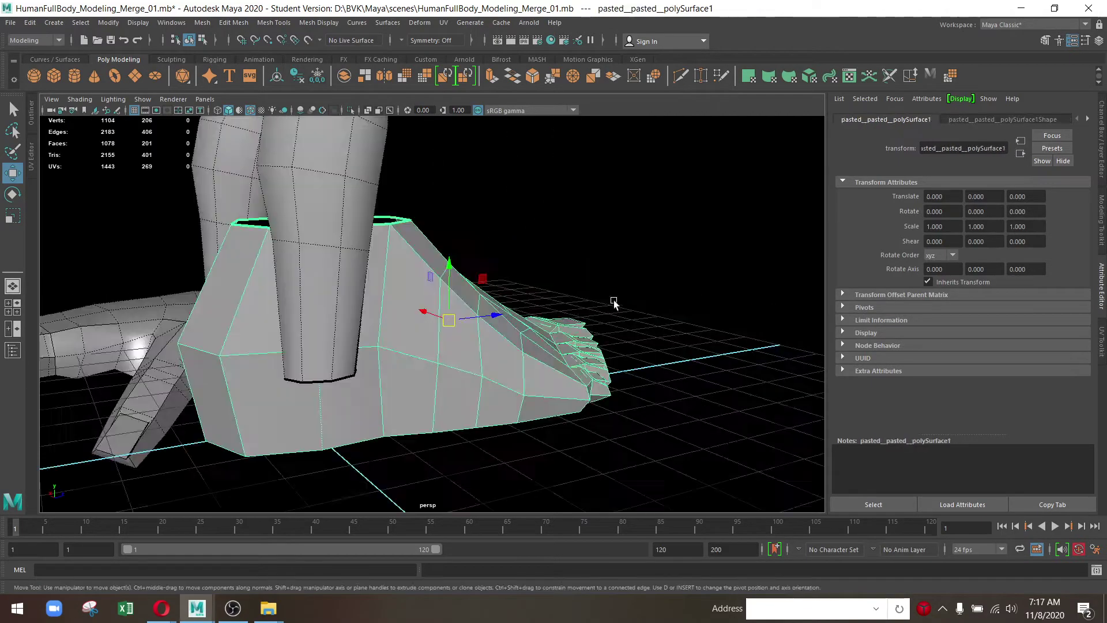
{"action": "scroll", "scroll_direction": "up", "scroll_amount": 3}
{"action": "left_click", "coordinate": [454, 270]}
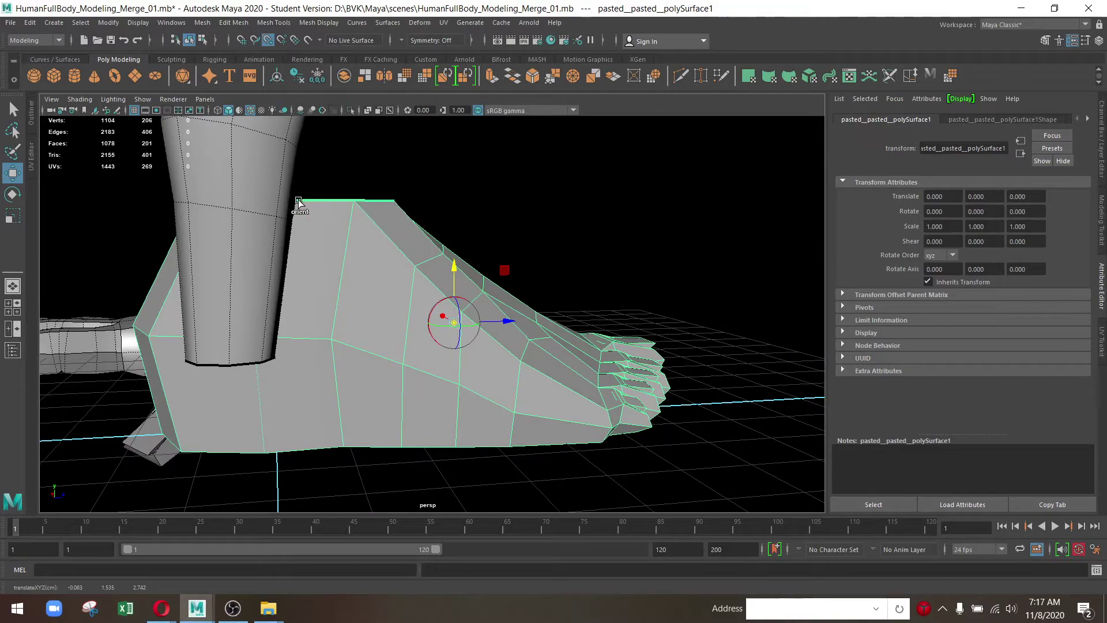
{"action": "left_click_drag", "start_coordinate": [361, 205], "coordinate": [237, 320]}
{"action": "left_click_drag", "start_coordinate": [236, 321], "coordinate": [278, 366]}
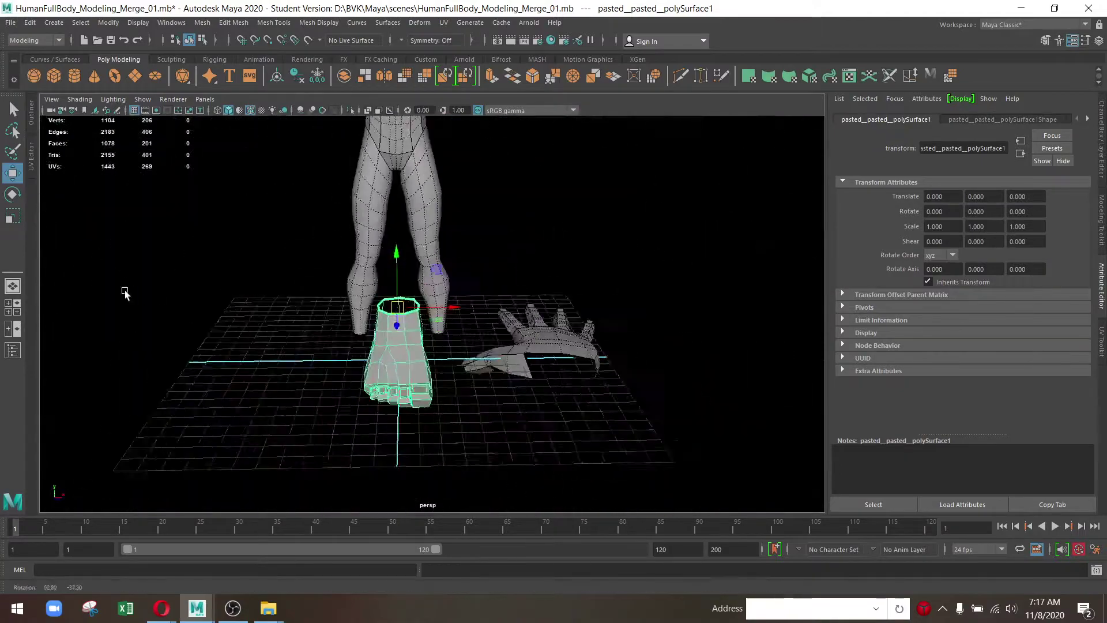
{"action": "left_click_drag", "start_coordinate": [278, 366], "coordinate": [340, 363]}
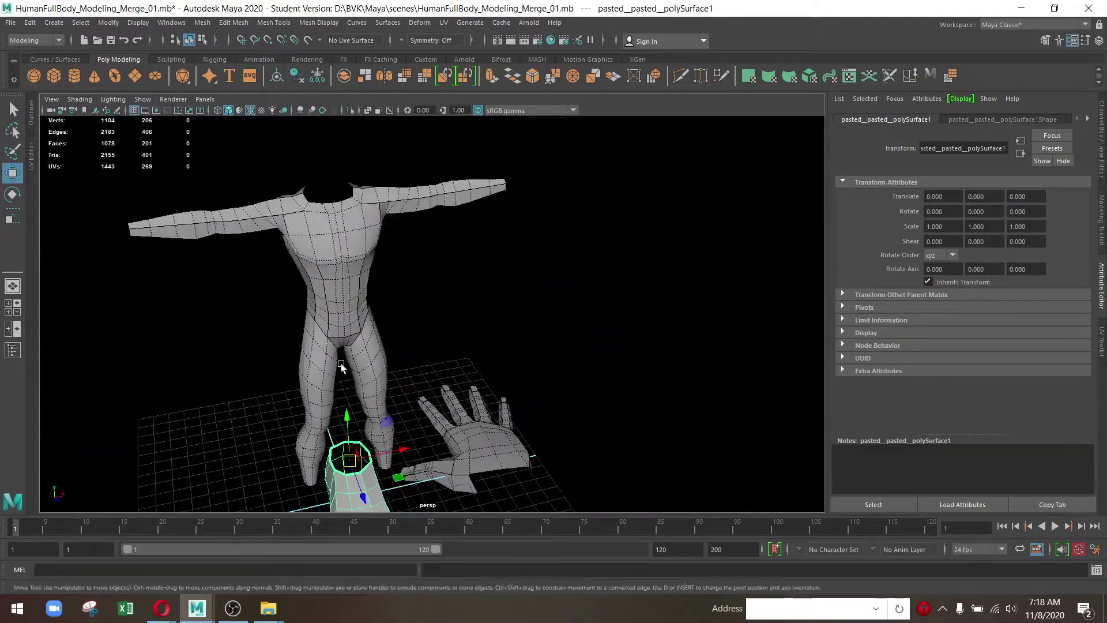
{"action": "left_click", "coordinate": [352, 319]}
Delete the vertical face loop running down the centre of the torso
{"action": "left_click_drag", "start_coordinate": [352, 319], "coordinate": [388, 314]}
{"action": "left_click_drag", "start_coordinate": [388, 314], "coordinate": [433, 378]}
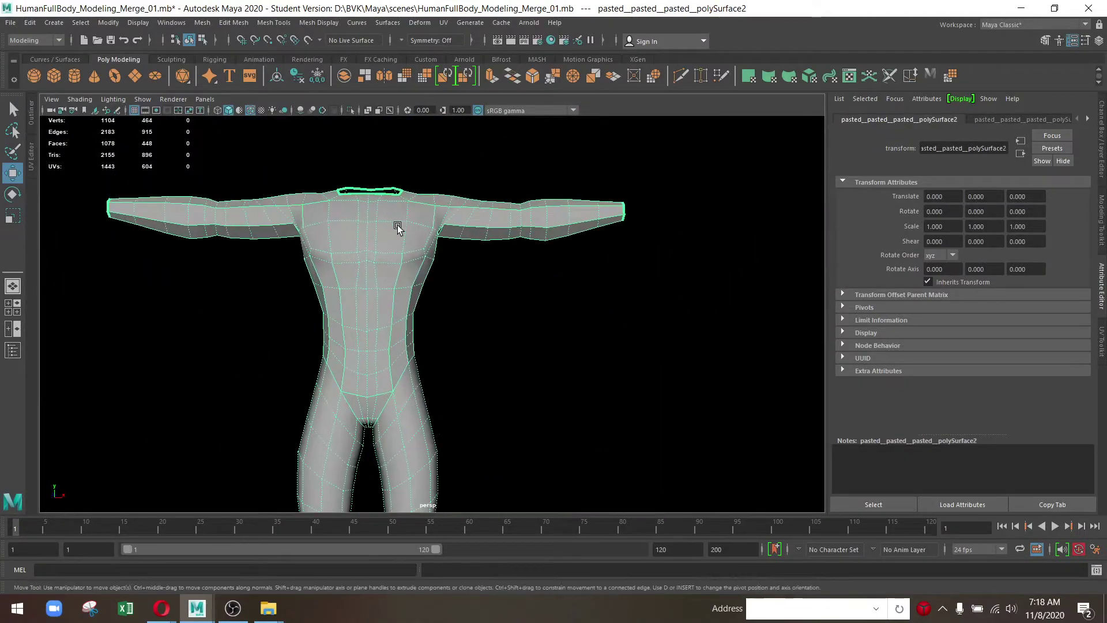
{"action": "right_click", "coordinate": [397, 259]}
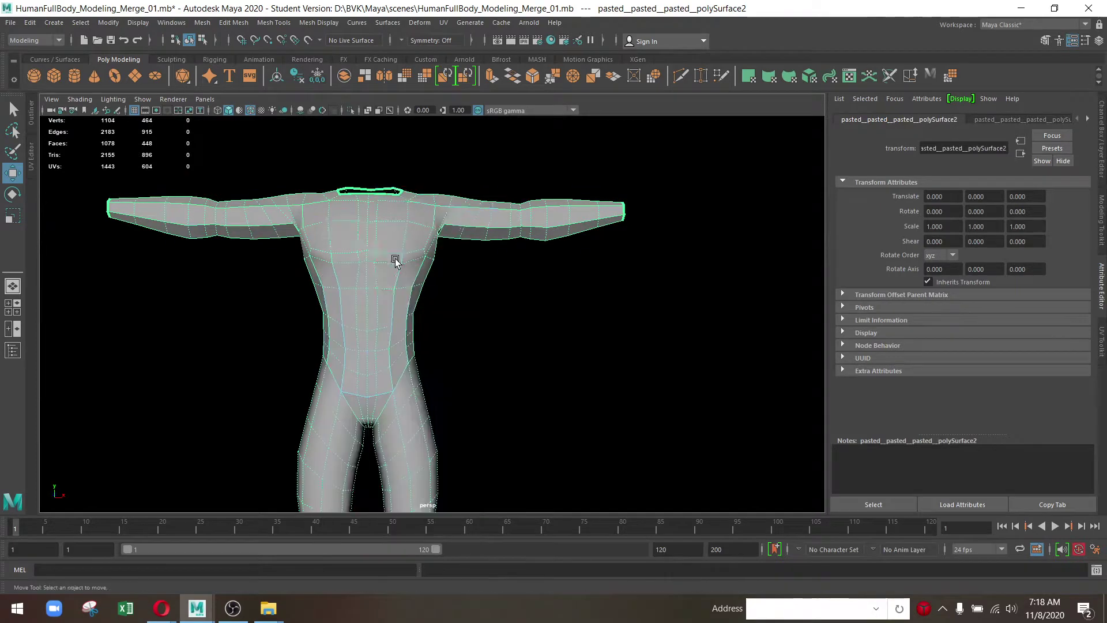
{"action": "left_click_drag", "start_coordinate": [395, 254], "coordinate": [454, 354]}
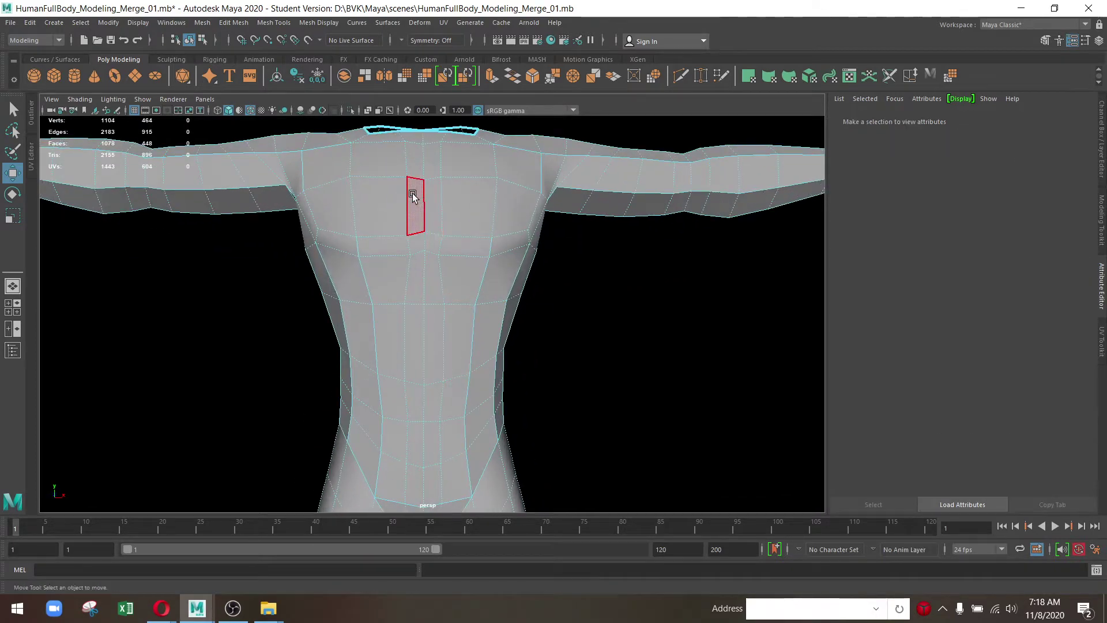
{"action": "double_click", "coordinate": [423, 194]}
{"action": "left_click_drag", "start_coordinate": [314, 236], "coordinate": [574, 277]}
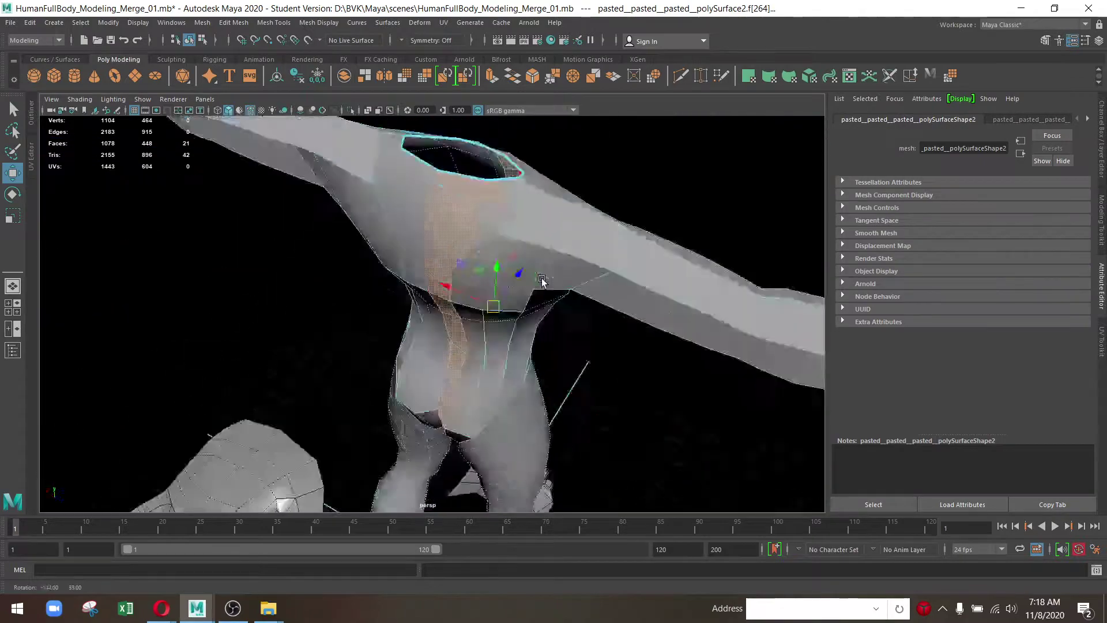
{"action": "key", "text": "Delete"}
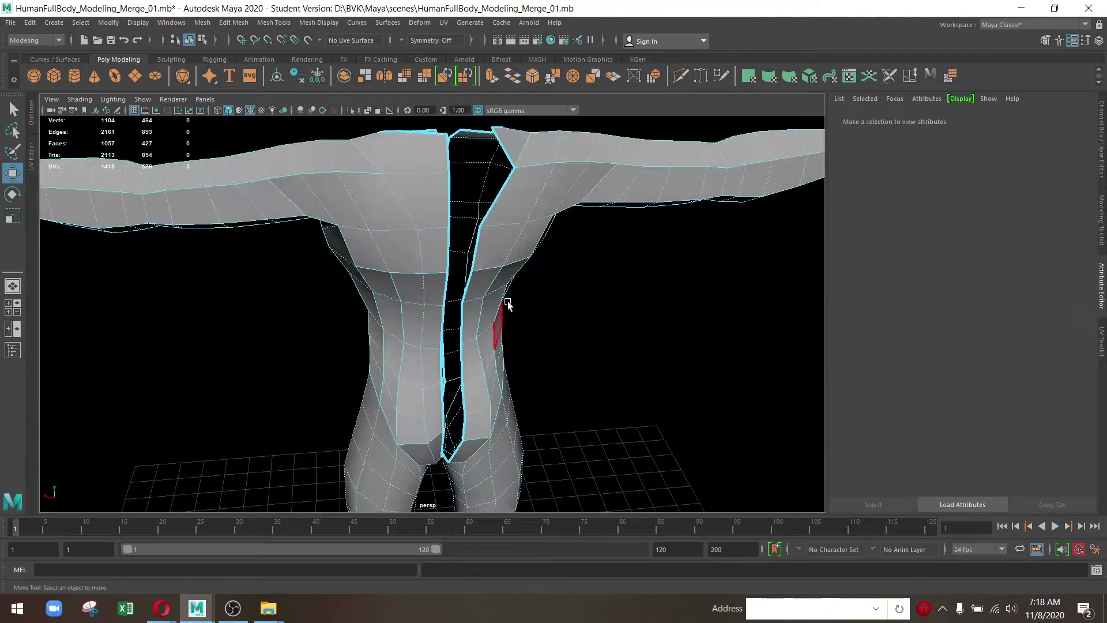
Delete the right-half faces of the body and return to Object Mode
{"action": "left_click", "coordinate": [507, 263]}
{"action": "key", "text": "Delete"}
{"action": "left_click_drag", "start_coordinate": [530, 387], "coordinate": [235, 373]}
{"action": "key", "text": "s"}
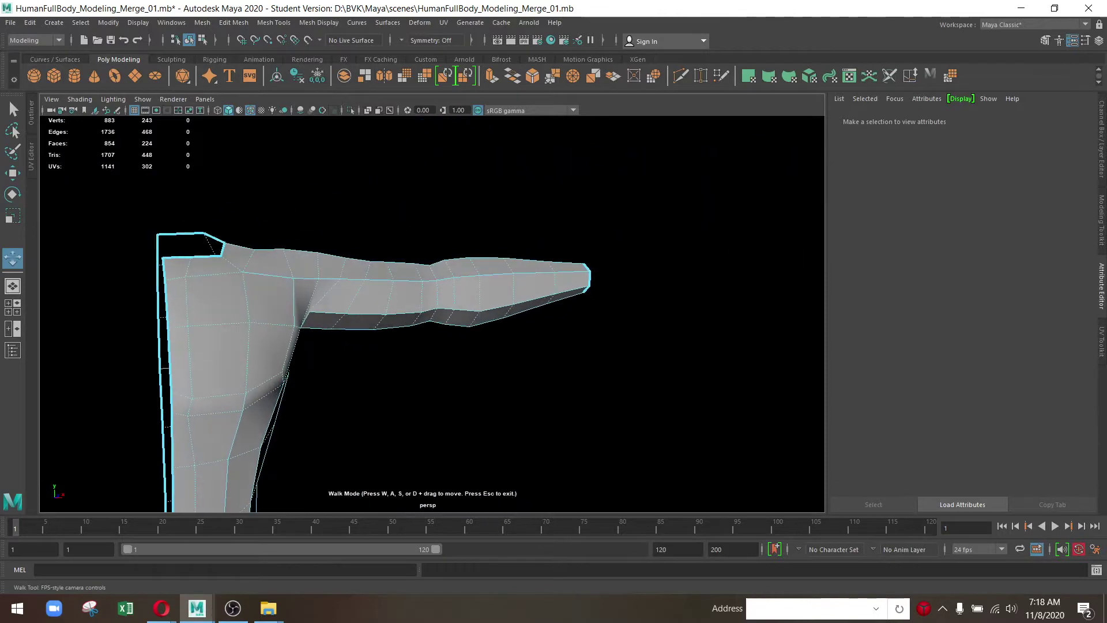
{"action": "key", "text": "Escape"}
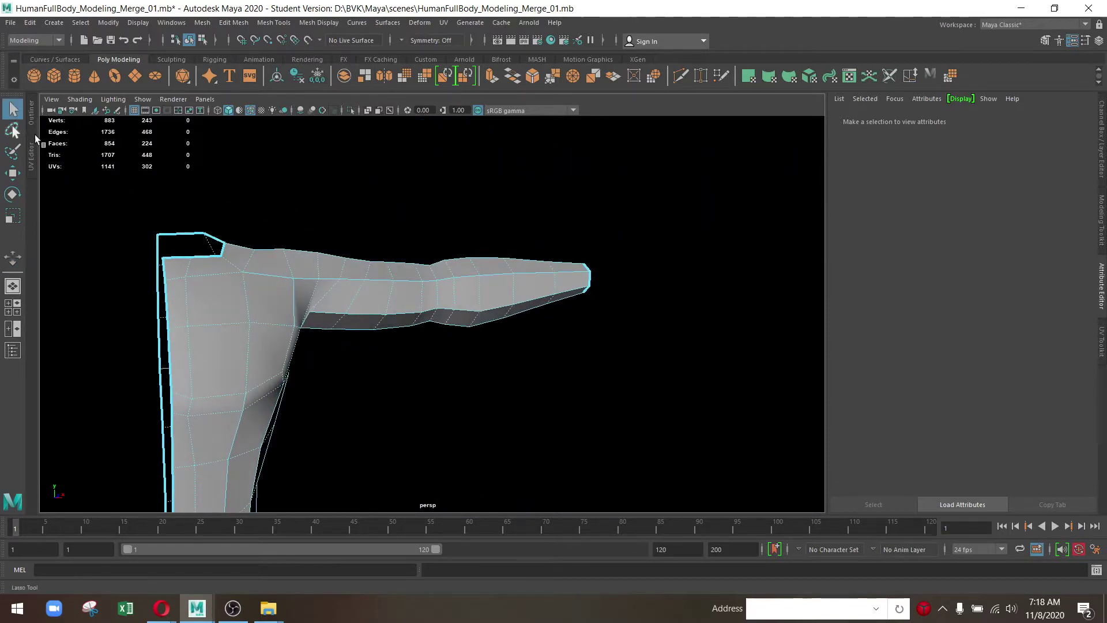
{"action": "left_click_drag", "start_coordinate": [375, 398], "coordinate": [604, 341]}
{"action": "scroll", "scroll_direction": "down", "scroll_amount": 3}
{"action": "right_click", "coordinate": [456, 276]}
{"action": "left_click", "coordinate": [493, 261]}
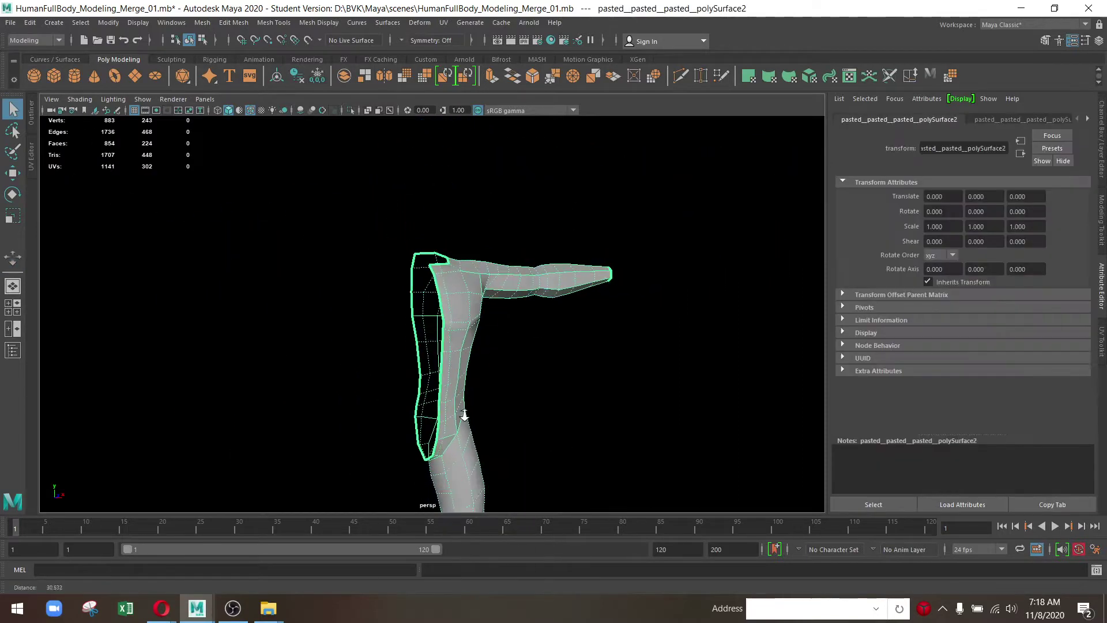
{"action": "left_click_drag", "start_coordinate": [493, 271], "coordinate": [470, 378]}
Place the hand at the end of the arm and rotate it -90 to face the arm
{"action": "key", "text": "w"}
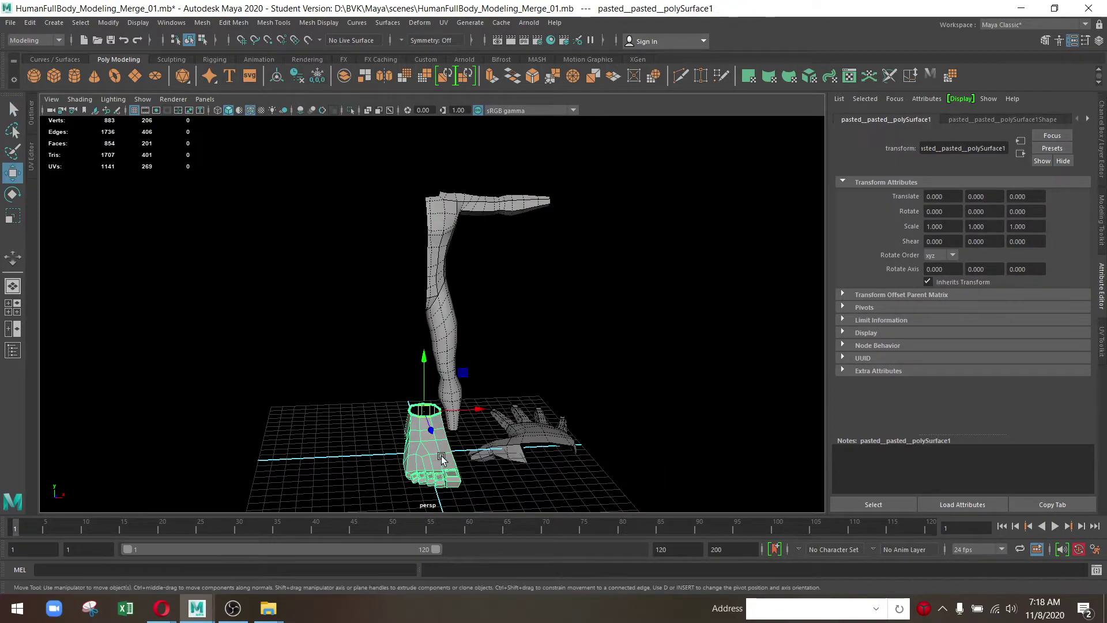
{"action": "left_click", "coordinate": [535, 438]}
{"action": "left_click_drag", "start_coordinate": [560, 209], "coordinate": [548, 204]}
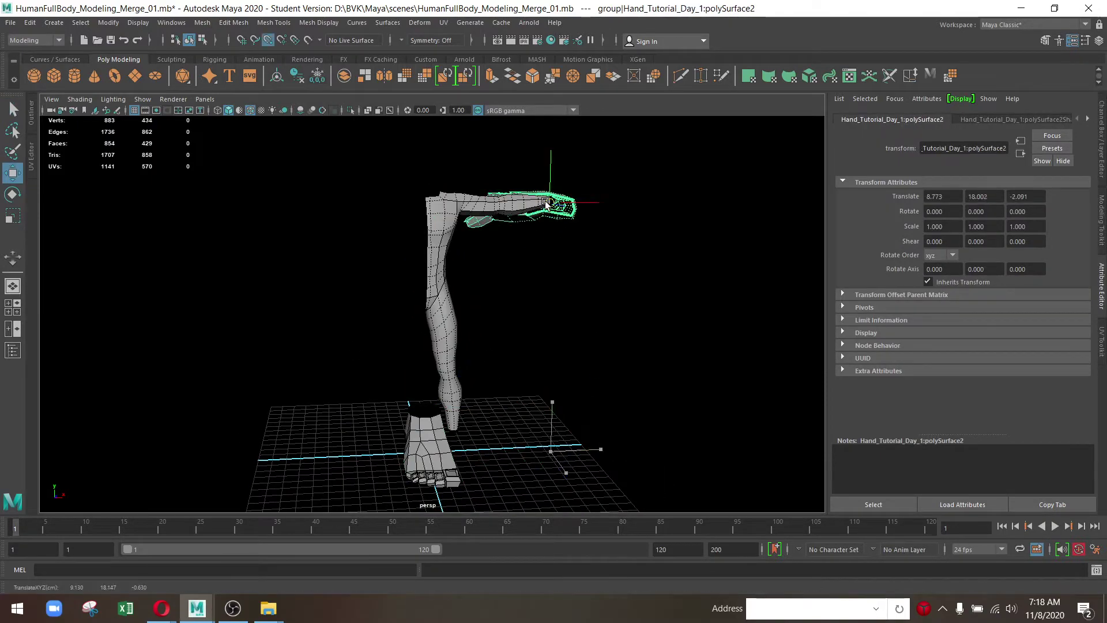
{"action": "key", "text": "f"}
{"action": "key", "text": "e"}
{"action": "key", "text": "e"}
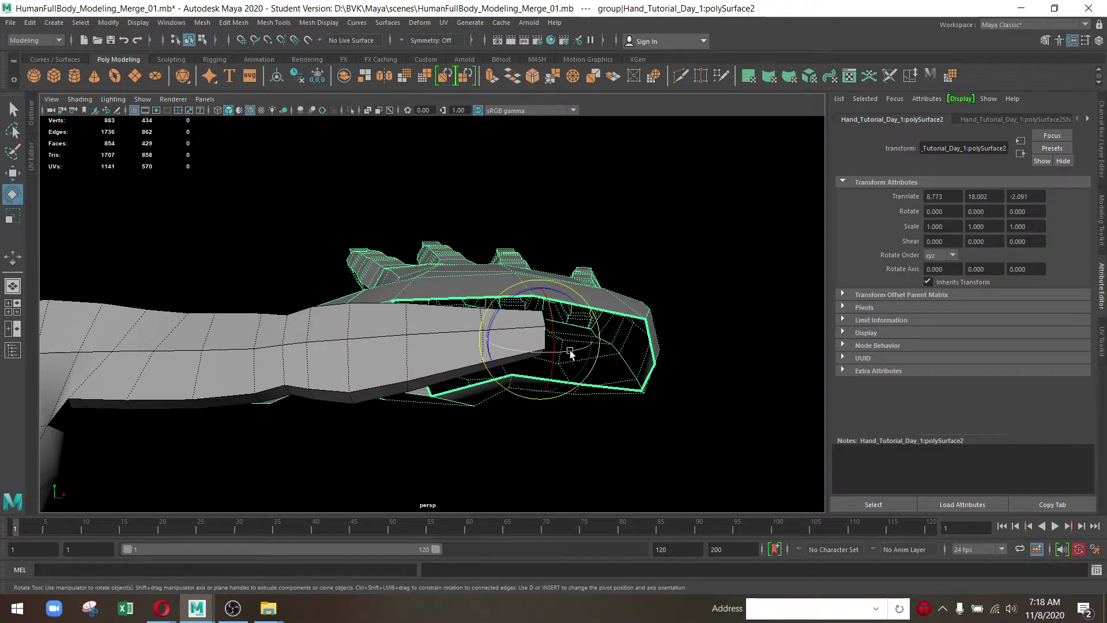
{"action": "left_click_drag", "start_coordinate": [586, 351], "coordinate": [511, 362]}
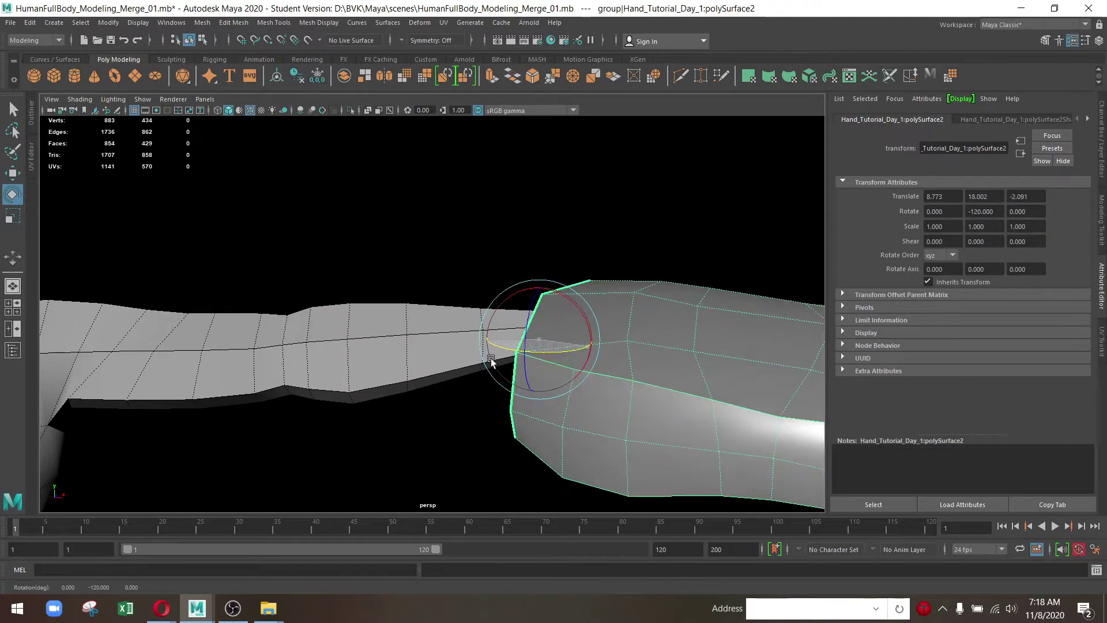
{"action": "left_click_drag", "start_coordinate": [510, 361], "coordinate": [433, 369]}
Scale the hand down to about 0.25 of its size
{"action": "key", "text": "r"}
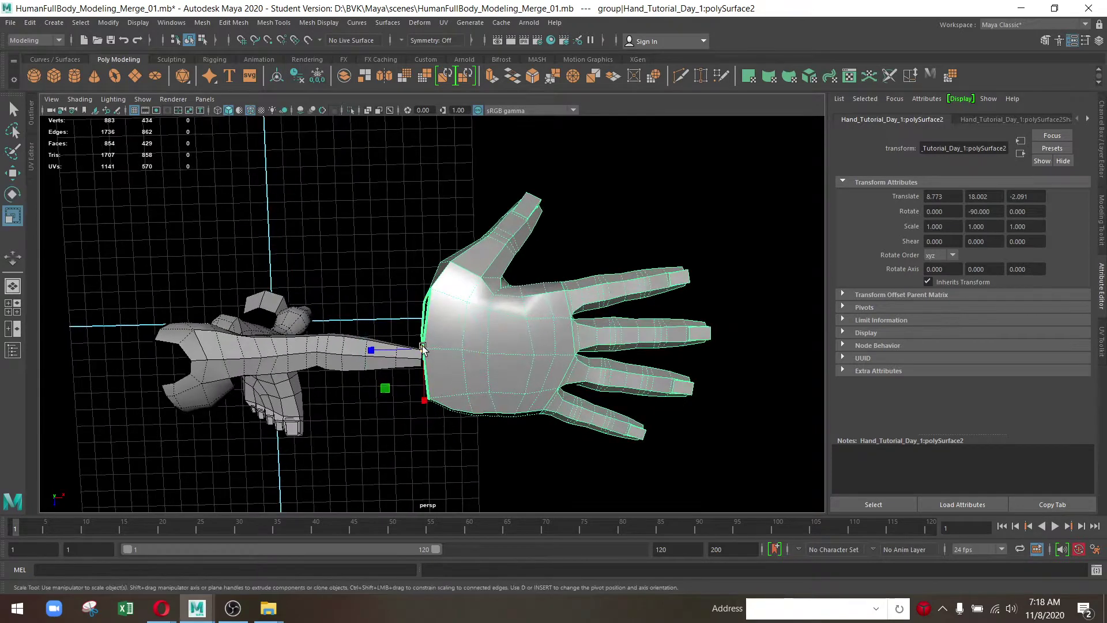
{"action": "left_click_drag", "start_coordinate": [422, 348], "coordinate": [194, 406]}
{"action": "key", "text": "f"}
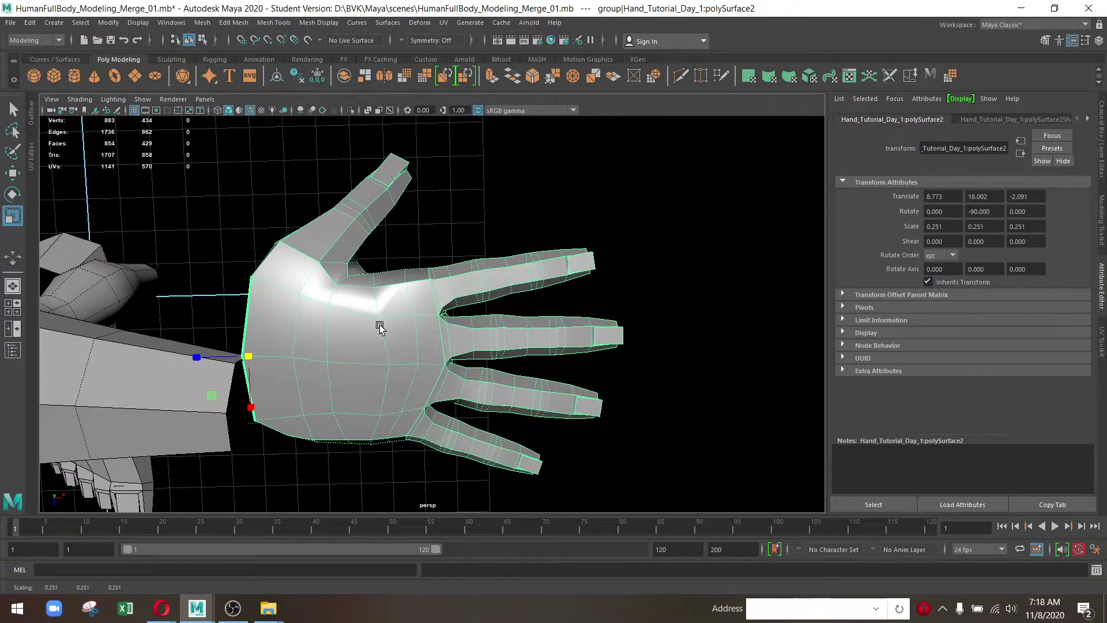
{"action": "left_click_drag", "start_coordinate": [378, 321], "coordinate": [289, 272]}
{"action": "left_click_drag", "start_coordinate": [289, 272], "coordinate": [507, 388]}
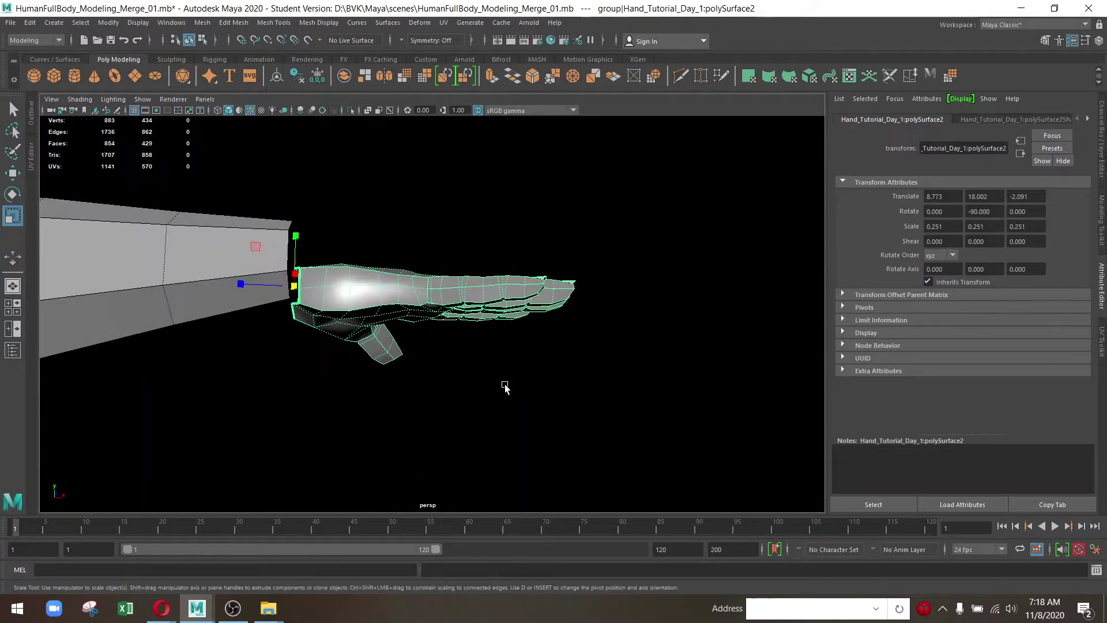
{"action": "left_click_drag", "start_coordinate": [506, 387], "coordinate": [357, 233]}
Move the hand along Z to the wrist, ending at 8.773, 18.285, -1.875
{"action": "left_click_drag", "start_coordinate": [433, 374], "coordinate": [348, 331]}
{"action": "left_click_drag", "start_coordinate": [447, 335], "coordinate": [443, 364]}
{"action": "key", "text": "w"}
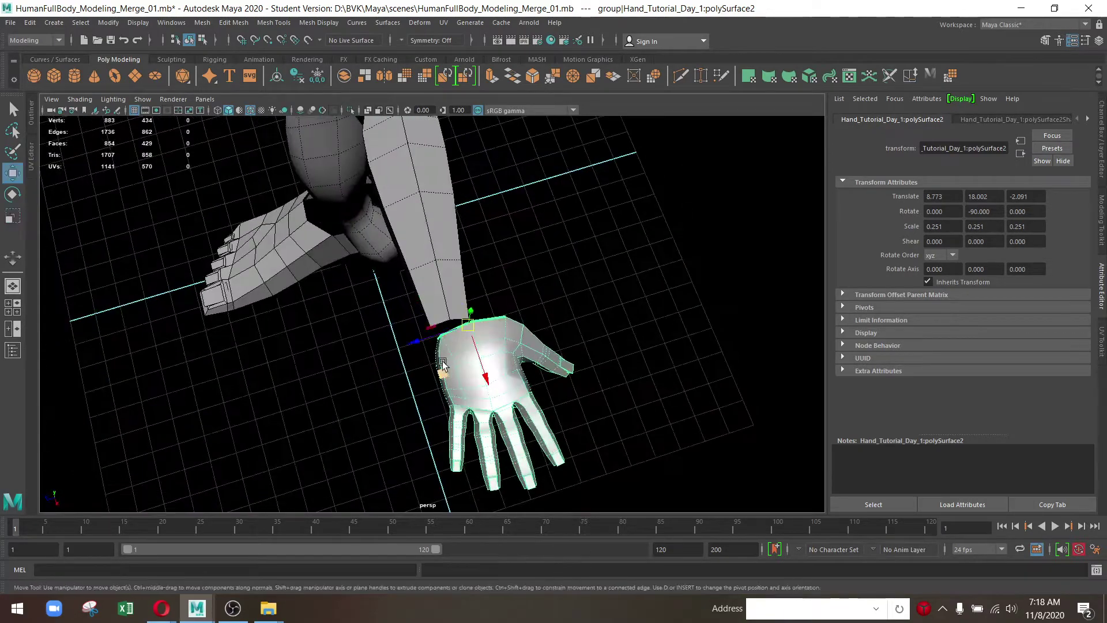
{"action": "left_click_drag", "start_coordinate": [417, 343], "coordinate": [403, 342]}
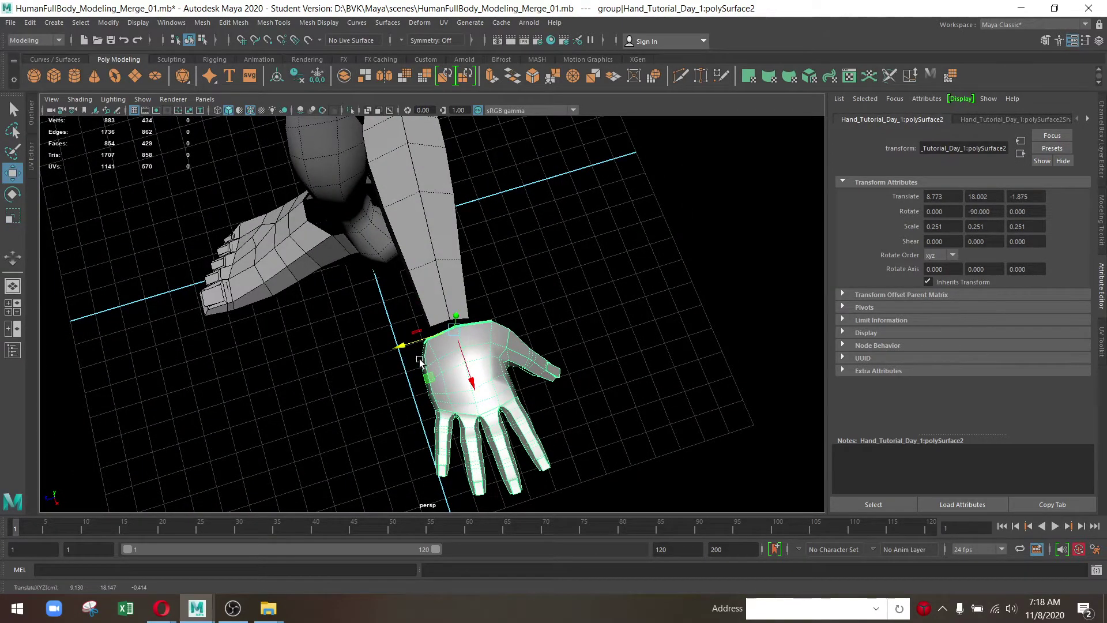
{"action": "left_click_drag", "start_coordinate": [403, 344], "coordinate": [429, 316]}
Scale the hand uniformly to 0.207 in the top view, undoing an accidental X stretch
{"action": "key", "text": "space"}
{"action": "key", "text": "space"}
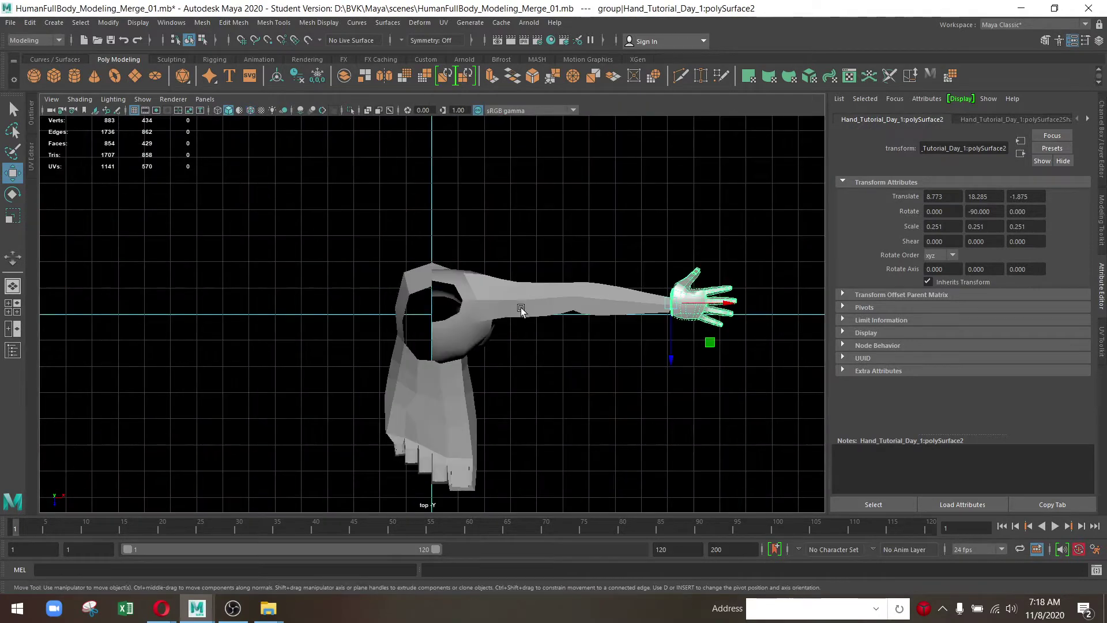
{"action": "left_click_drag", "start_coordinate": [524, 311], "coordinate": [538, 388]}
{"action": "key", "text": "r"}
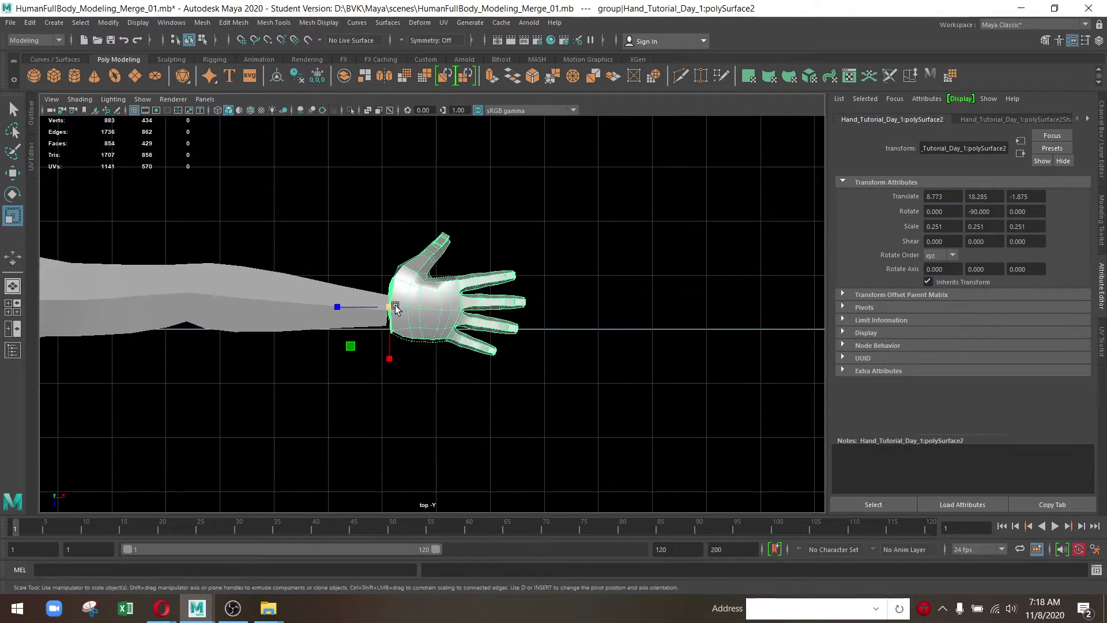
{"action": "left_click_drag", "start_coordinate": [390, 307], "coordinate": [368, 321]}
{"action": "left_click_drag", "start_coordinate": [369, 321], "coordinate": [448, 379]}
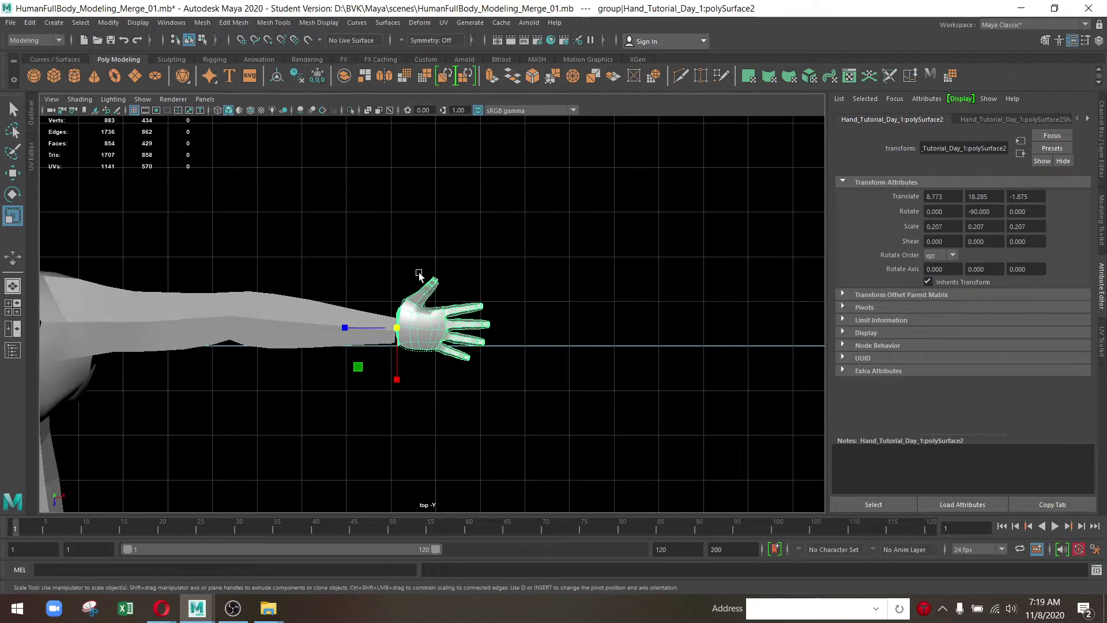
{"action": "scroll", "scroll_direction": "up", "scroll_amount": 3}
{"action": "scroll", "scroll_direction": "up", "scroll_amount": 3}
{"action": "scroll", "scroll_direction": "up", "scroll_amount": 3}
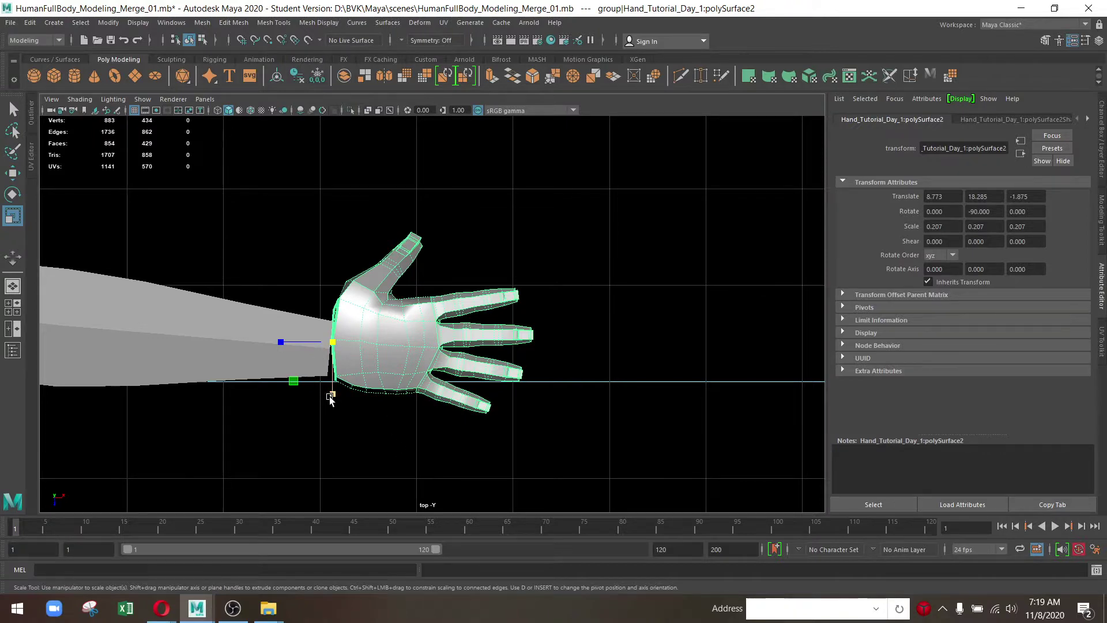
{"action": "left_click_drag", "start_coordinate": [330, 398], "coordinate": [324, 404]}
{"action": "key", "text": "ctrl+z"}
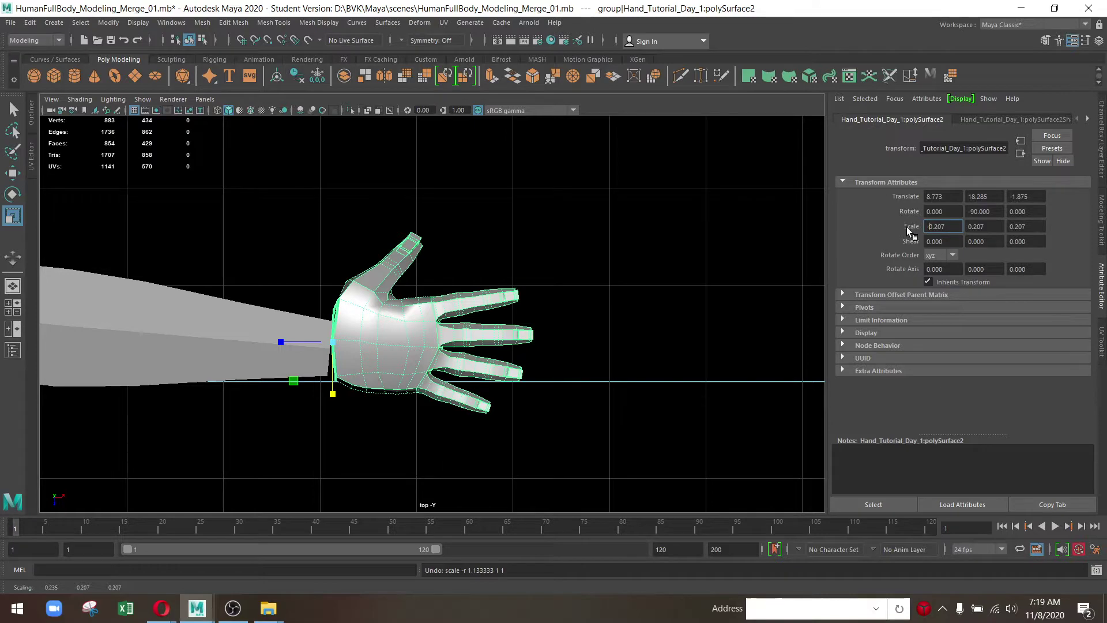
{"action": "type", "text": "-0.207"}
Mirror the hand with Scale X -0.207 and nudge it slightly upward
{"action": "key", "text": "Return"}
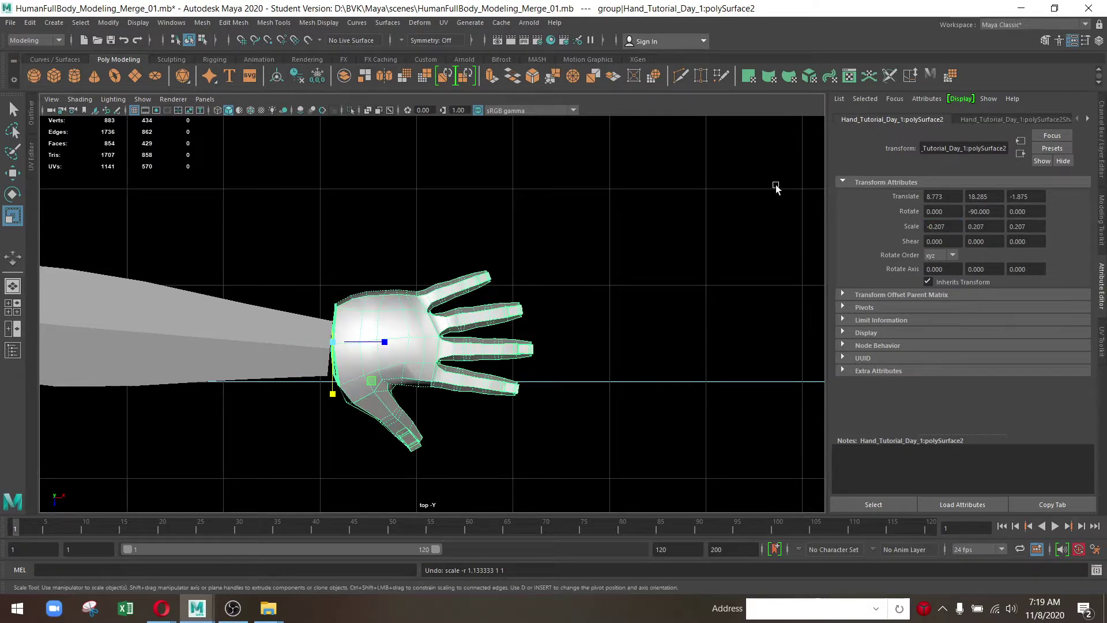
{"action": "scroll", "scroll_direction": "down", "scroll_amount": 3}
{"action": "scroll", "scroll_direction": "down", "scroll_amount": 3}
{"action": "scroll", "scroll_direction": "up", "scroll_amount": 3}
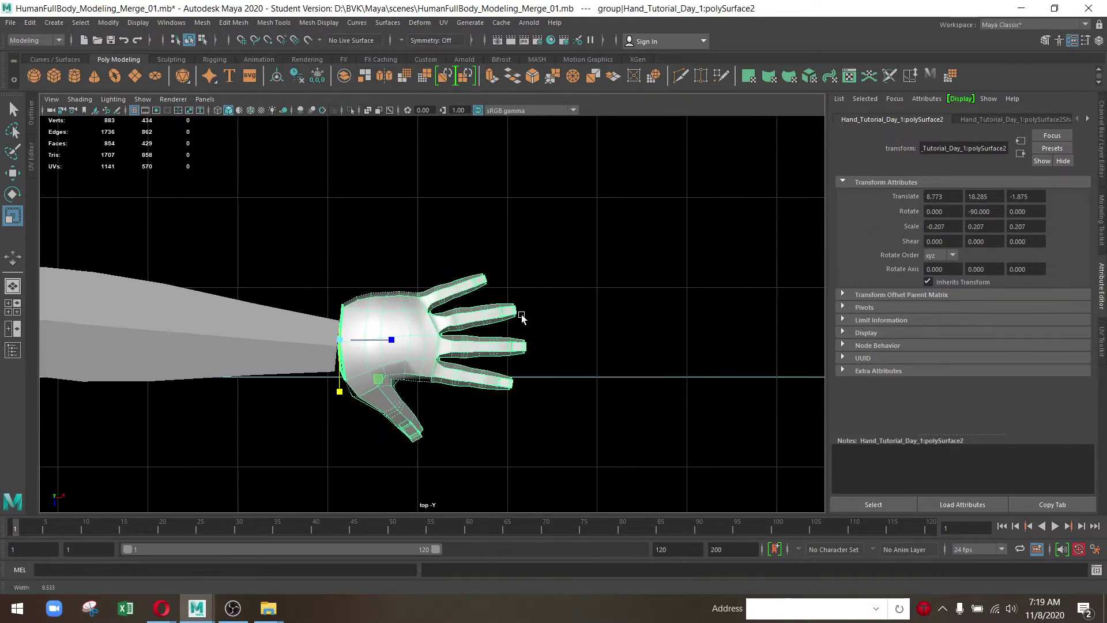
{"action": "key", "text": "space"}
{"action": "key", "text": "space"}
{"action": "left_click_drag", "start_coordinate": [448, 309], "coordinate": [481, 223]}
{"action": "key", "text": "w"}
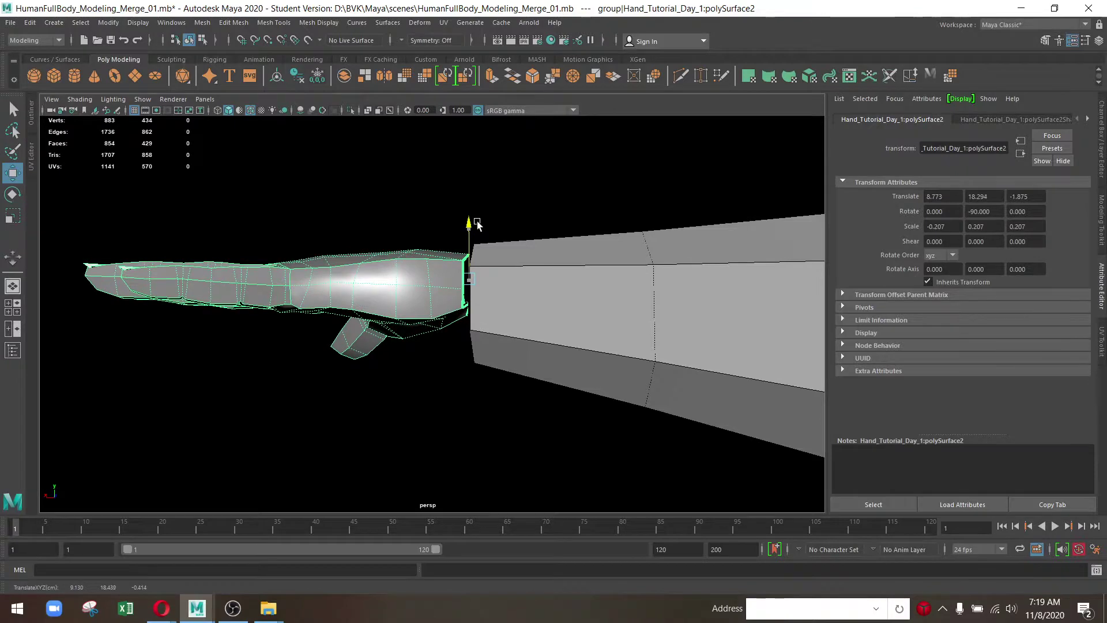
{"action": "left_click_drag", "start_coordinate": [481, 226], "coordinate": [216, 249]}
{"action": "left_click_drag", "start_coordinate": [361, 263], "coordinate": [469, 311]}
Enlarge the hand uniformly to a scale of about 0.305
{"action": "key", "text": "r"}
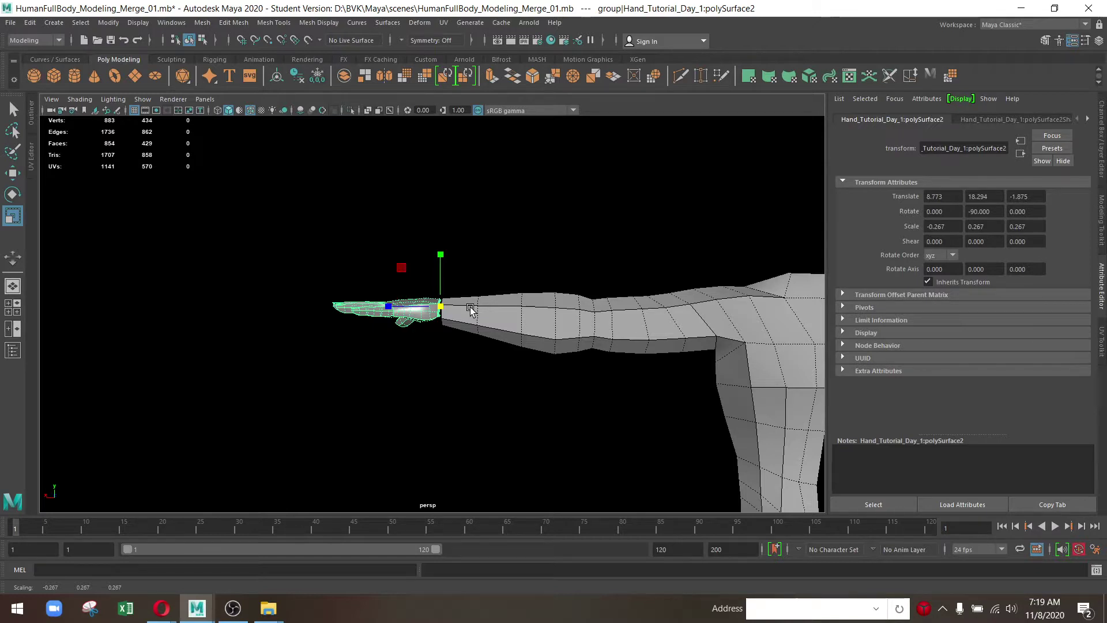
{"action": "scroll", "scroll_direction": "up", "scroll_amount": 3}
{"action": "scroll", "scroll_direction": "up", "scroll_amount": 3}
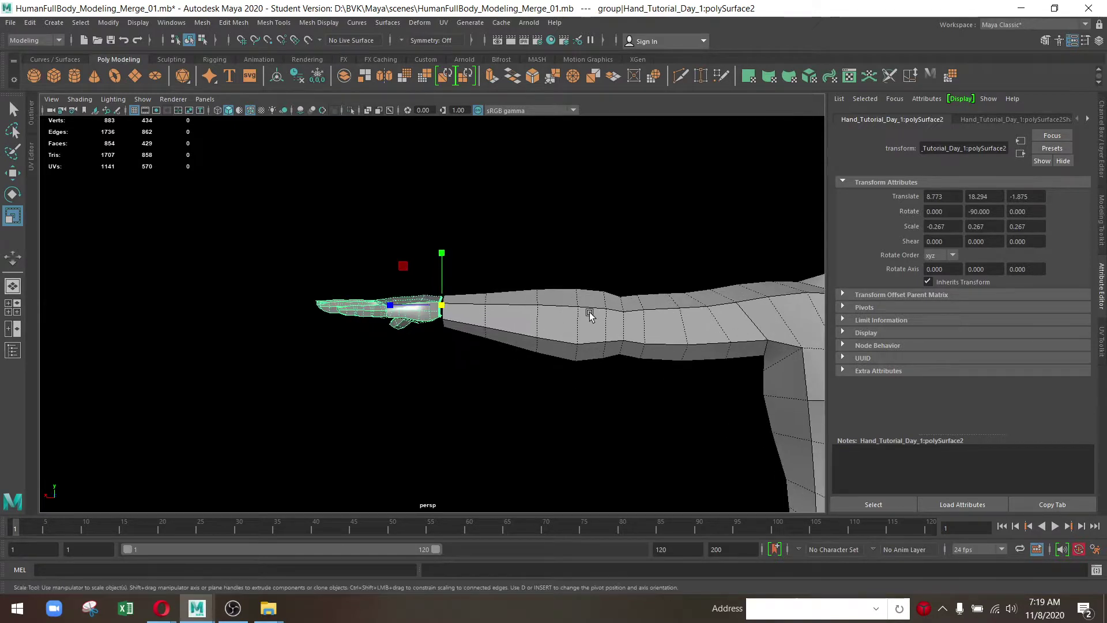
{"action": "scroll", "scroll_direction": "up", "scroll_amount": 3}
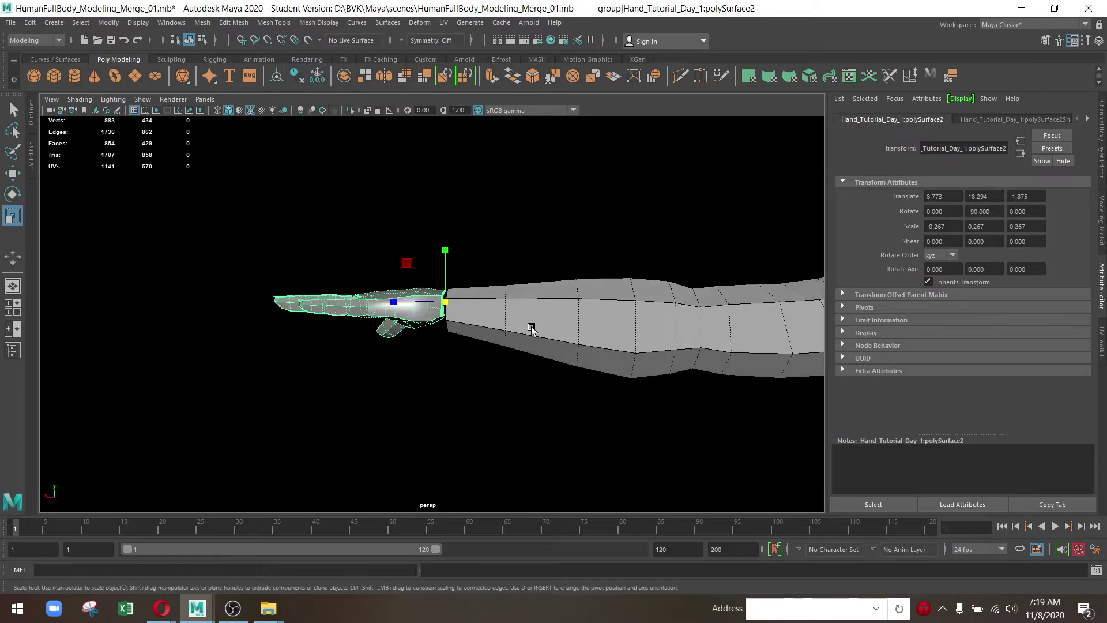
{"action": "left_click_drag", "start_coordinate": [450, 304], "coordinate": [461, 304]}
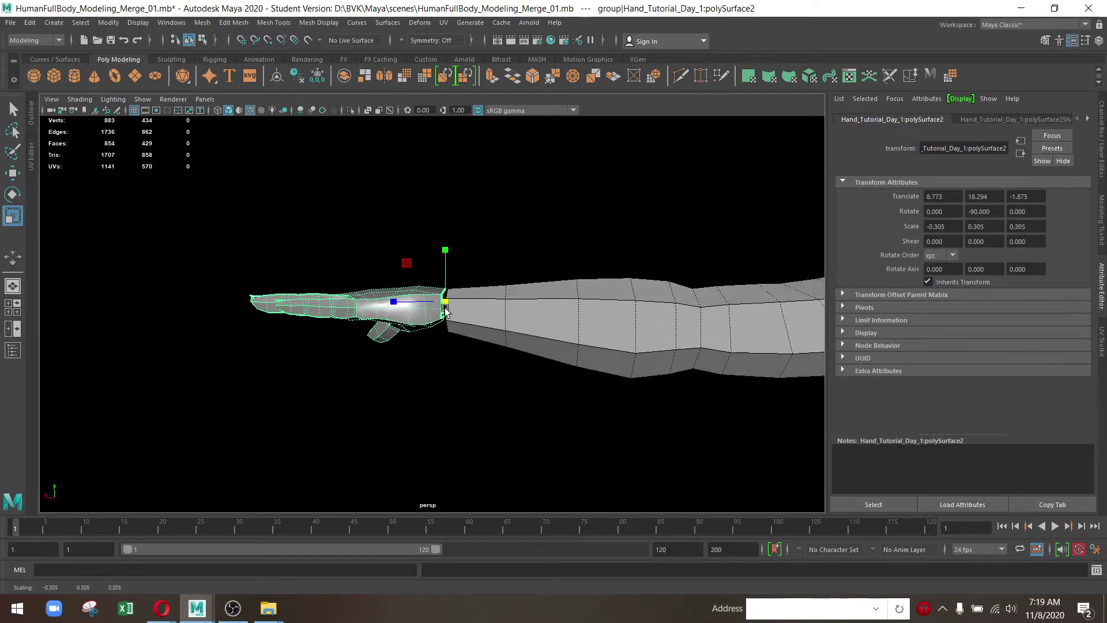
Slide the hand along X and Z so it seats against the wrist end
{"action": "key", "text": "w"}
{"action": "left_click_drag", "start_coordinate": [383, 301], "coordinate": [577, 425]}
{"action": "left_click", "coordinate": [638, 316]}
{"action": "key", "text": "r"}
{"action": "key", "text": "w"}
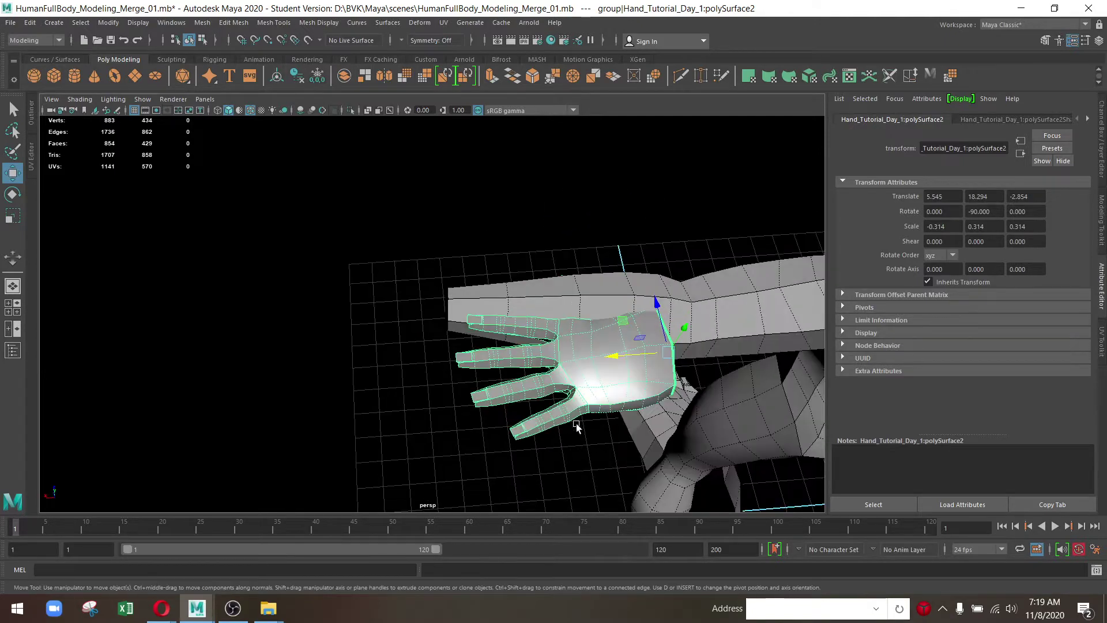
{"action": "left_click_drag", "start_coordinate": [614, 357], "coordinate": [452, 330]}
{"action": "left_click", "coordinate": [430, 281]}
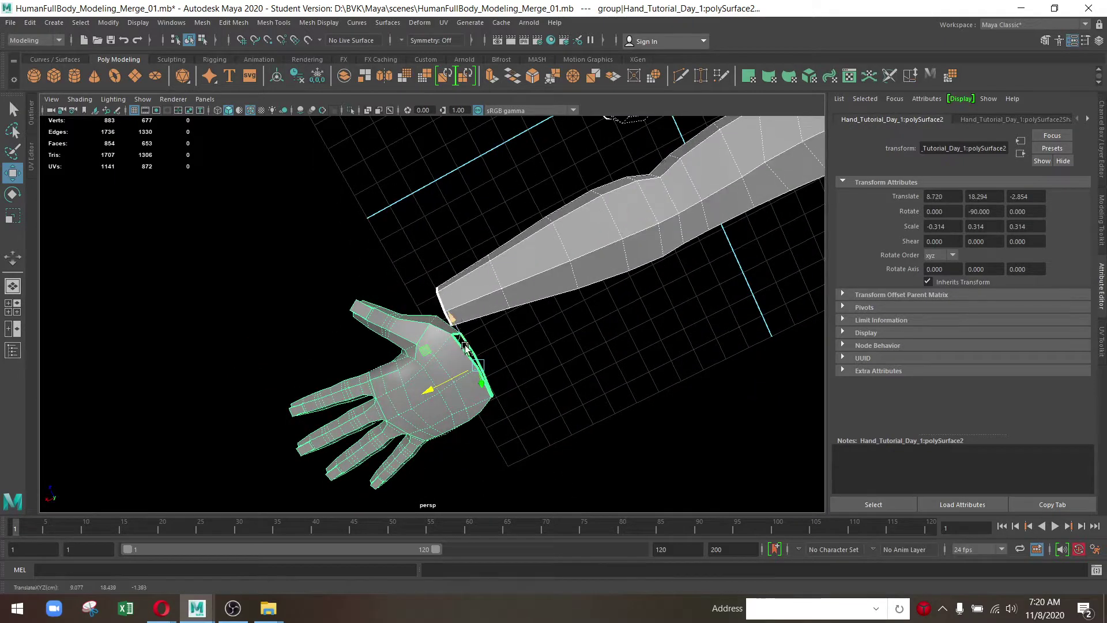
{"action": "left_click", "coordinate": [463, 343]}
{"action": "left_click_drag", "start_coordinate": [457, 321], "coordinate": [425, 268]}
{"action": "left_click_drag", "start_coordinate": [426, 268], "coordinate": [625, 276]}
Narrow the hand along X to fit the wrist, ending at scale -0.276, 0.290, 0.290
{"action": "left_click", "coordinate": [552, 334]}
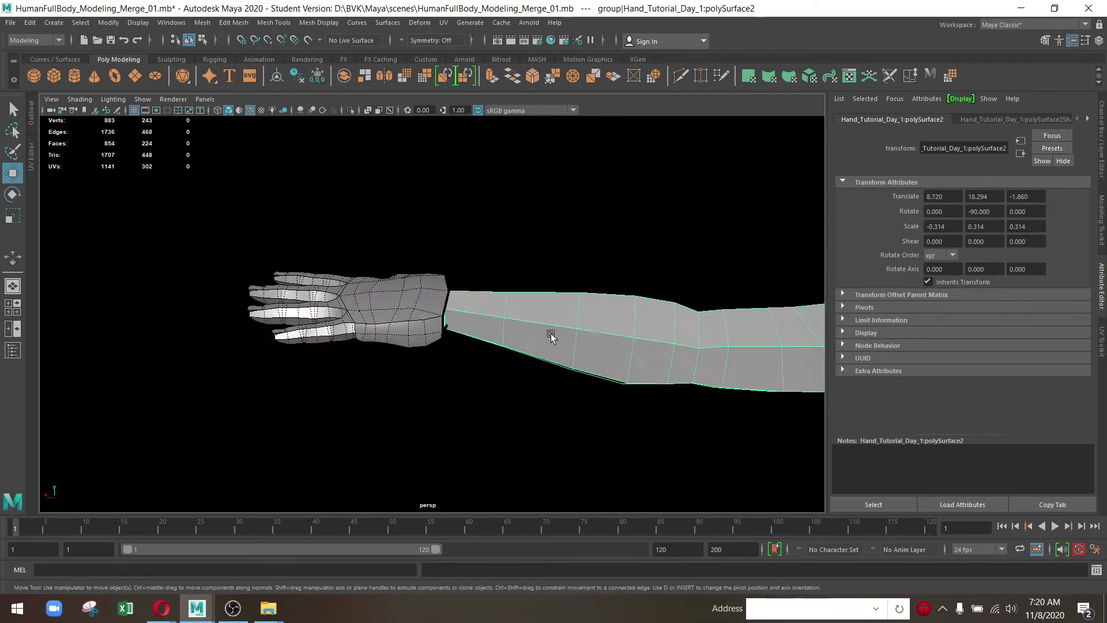
{"action": "left_click_drag", "start_coordinate": [552, 334], "coordinate": [669, 356]}
{"action": "left_click_drag", "start_coordinate": [512, 273], "coordinate": [432, 351]}
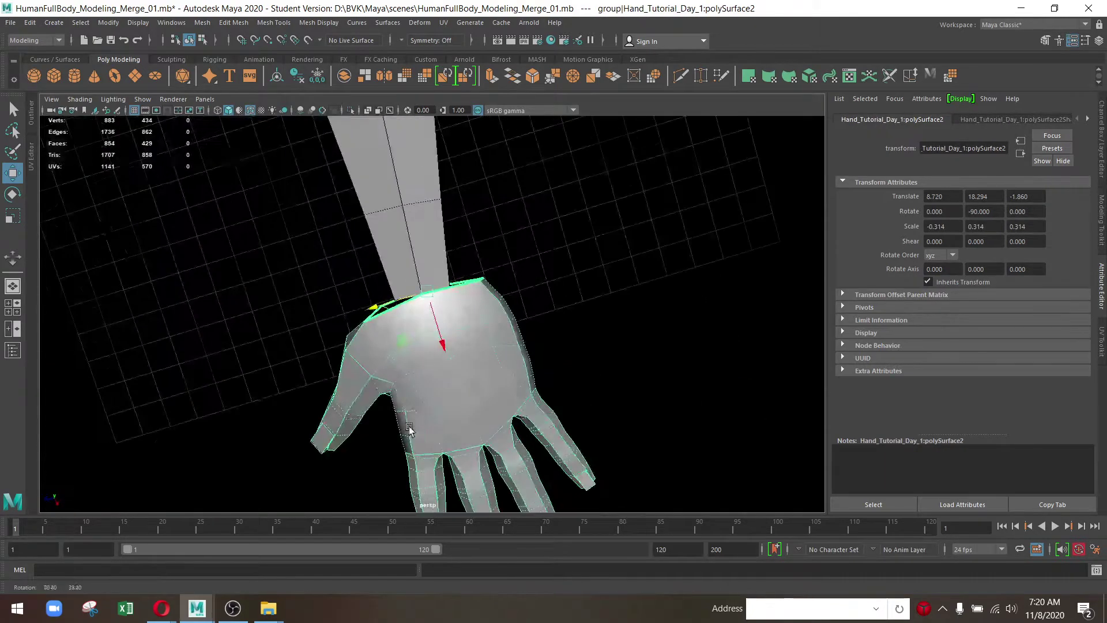
{"action": "key", "text": "r"}
{"action": "left_click_drag", "start_coordinate": [372, 300], "coordinate": [418, 379]}
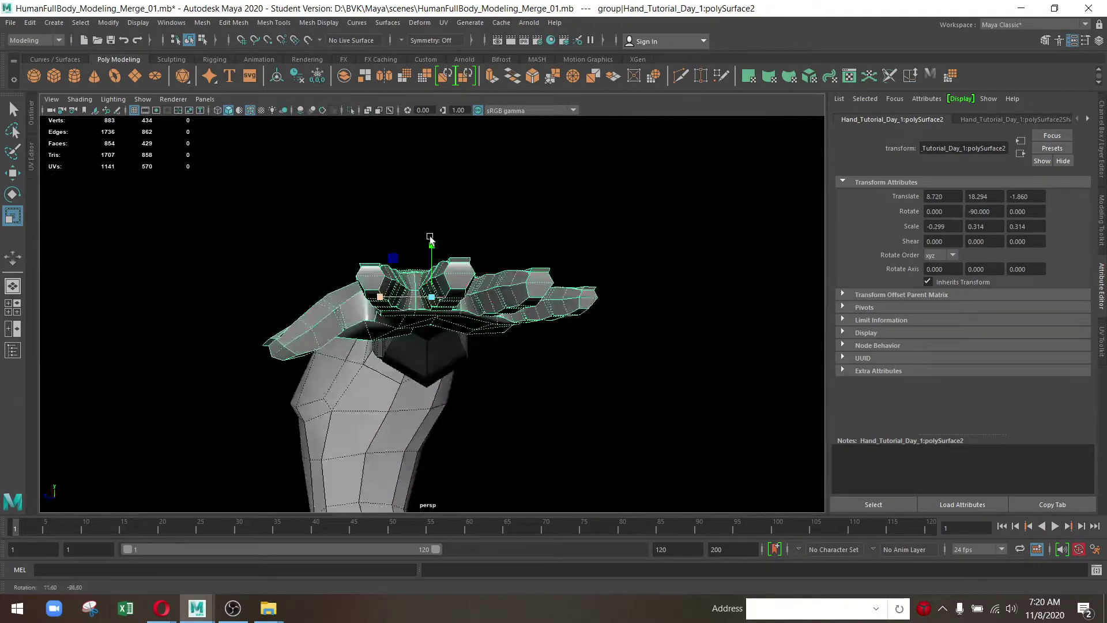
{"action": "scroll", "scroll_direction": "up", "scroll_amount": 3}
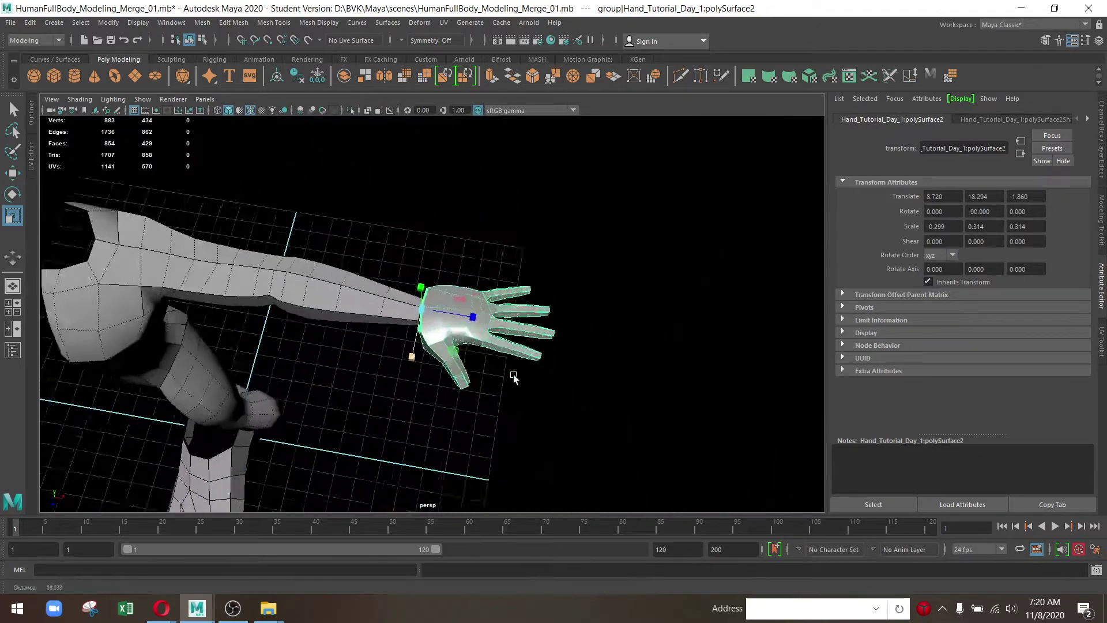
{"action": "scroll", "scroll_direction": "up", "scroll_amount": 3}
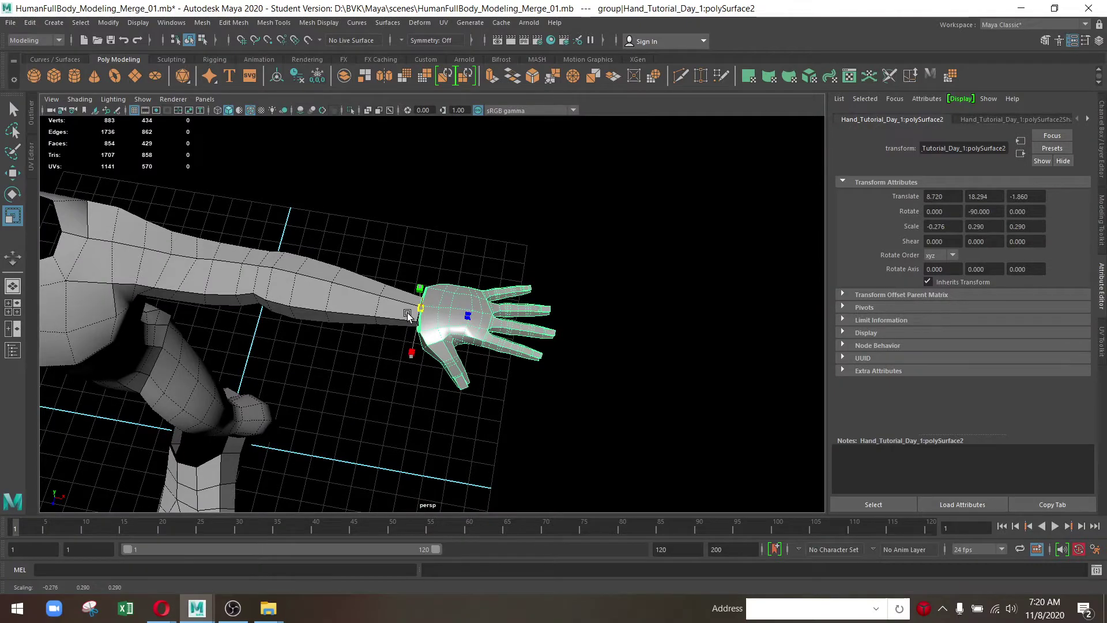
{"action": "left_click_drag", "start_coordinate": [407, 312], "coordinate": [575, 391]}
In the side view, shrink the foot to about half size and move it under the ankle
{"action": "left_click", "coordinate": [464, 306]}
{"action": "key", "text": "space"}
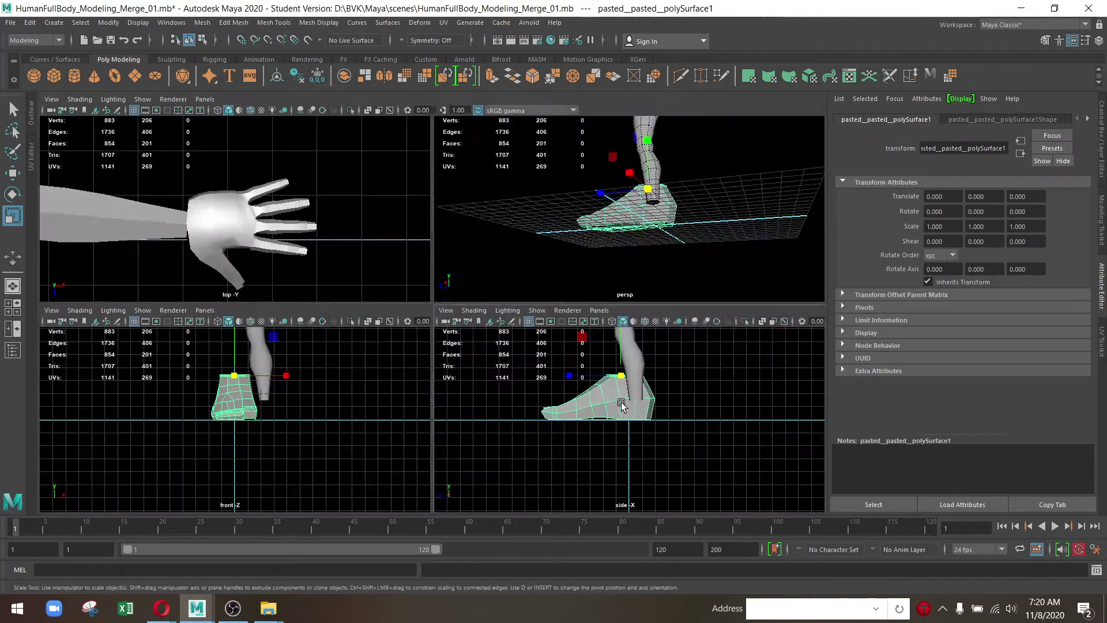
{"action": "key", "text": "space"}
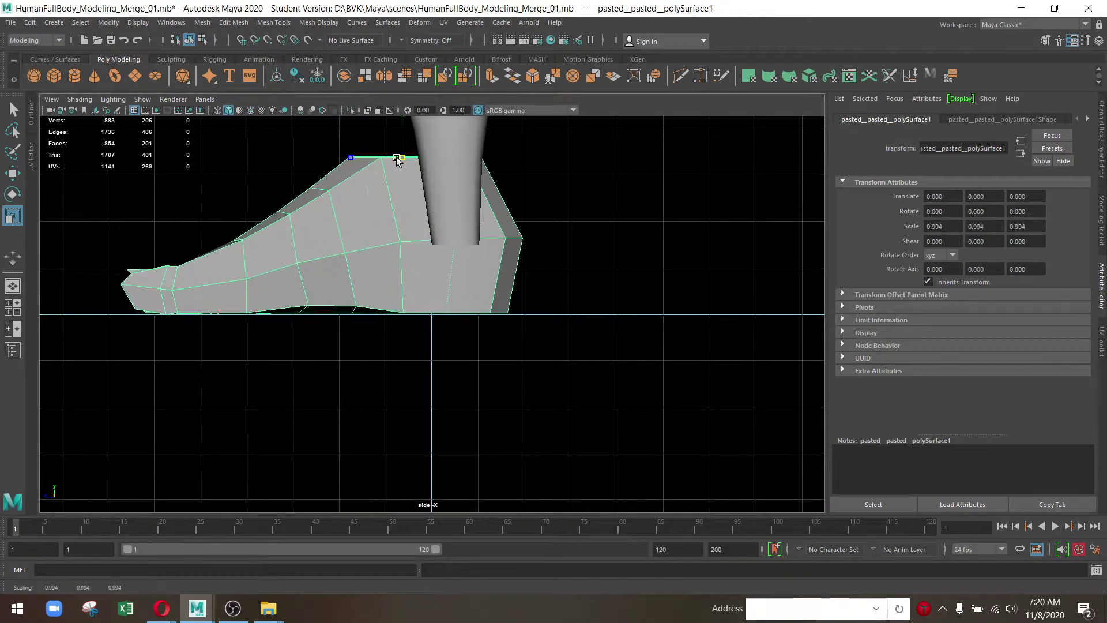
{"action": "left_click_drag", "start_coordinate": [397, 160], "coordinate": [266, 171]}
{"action": "left_click_drag", "start_coordinate": [379, 164], "coordinate": [414, 249]}
Set the foot to scale 0.421 at 0, -1.918, -0.996 and return to four views
{"action": "key", "text": "r"}
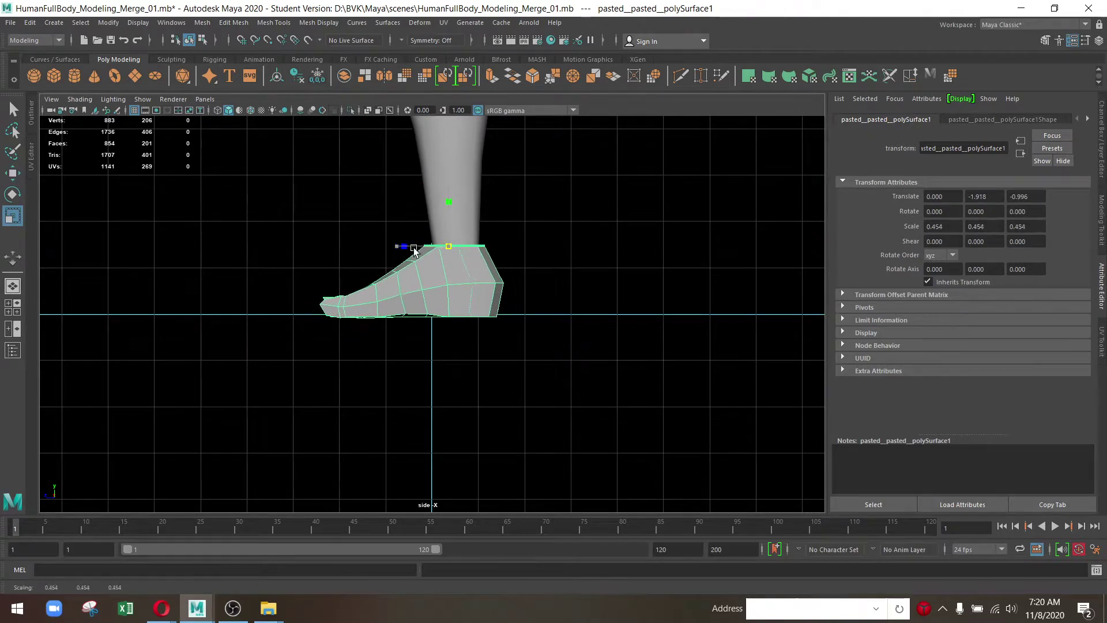
{"action": "scroll", "scroll_direction": "down", "scroll_amount": 3}
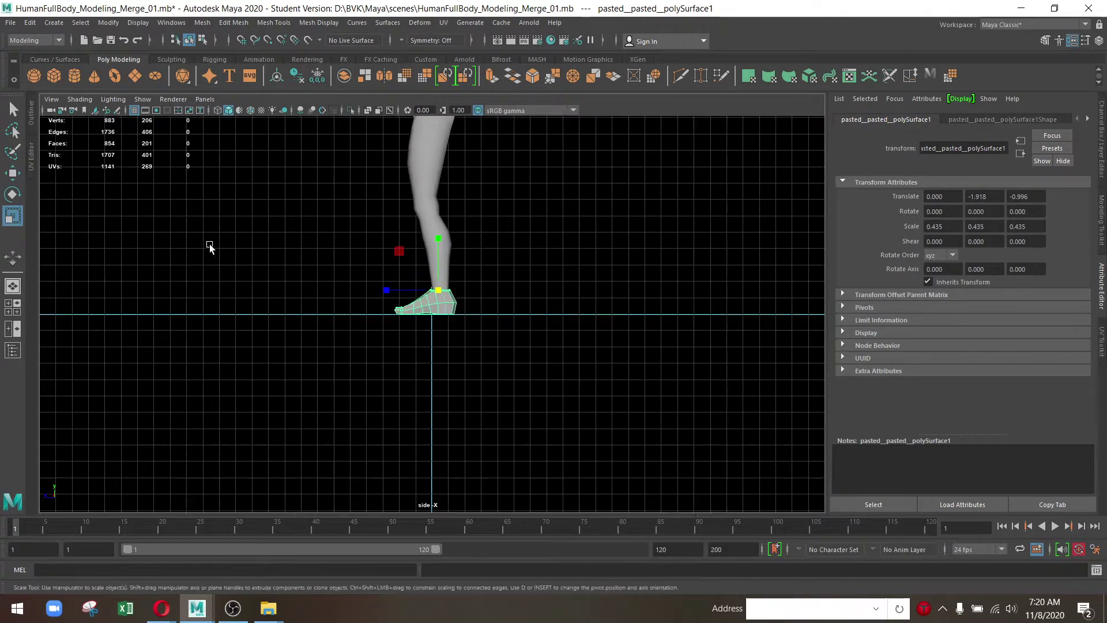
{"action": "scroll", "scroll_direction": "down", "scroll_amount": 3}
{"action": "scroll", "scroll_direction": "up", "scroll_amount": 3}
{"action": "scroll", "scroll_direction": "up", "scroll_amount": 3}
{"action": "scroll", "scroll_direction": "up", "scroll_amount": 3}
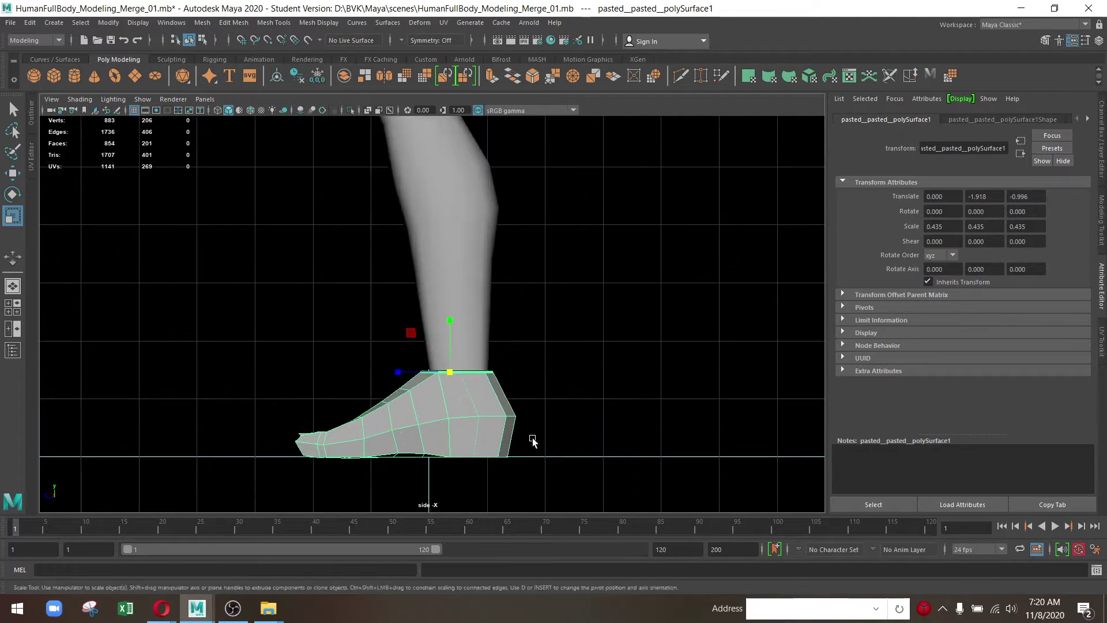
{"action": "scroll", "scroll_direction": "up", "scroll_amount": 3}
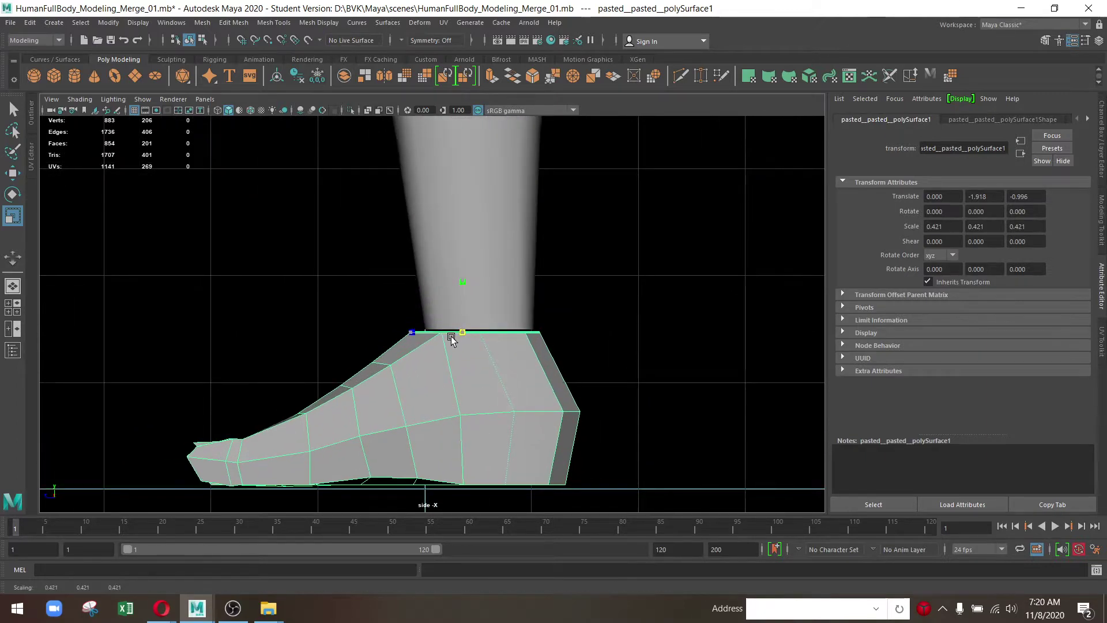
{"action": "key", "text": "w"}
{"action": "left_click_drag", "start_coordinate": [683, 320], "coordinate": [352, 400]}
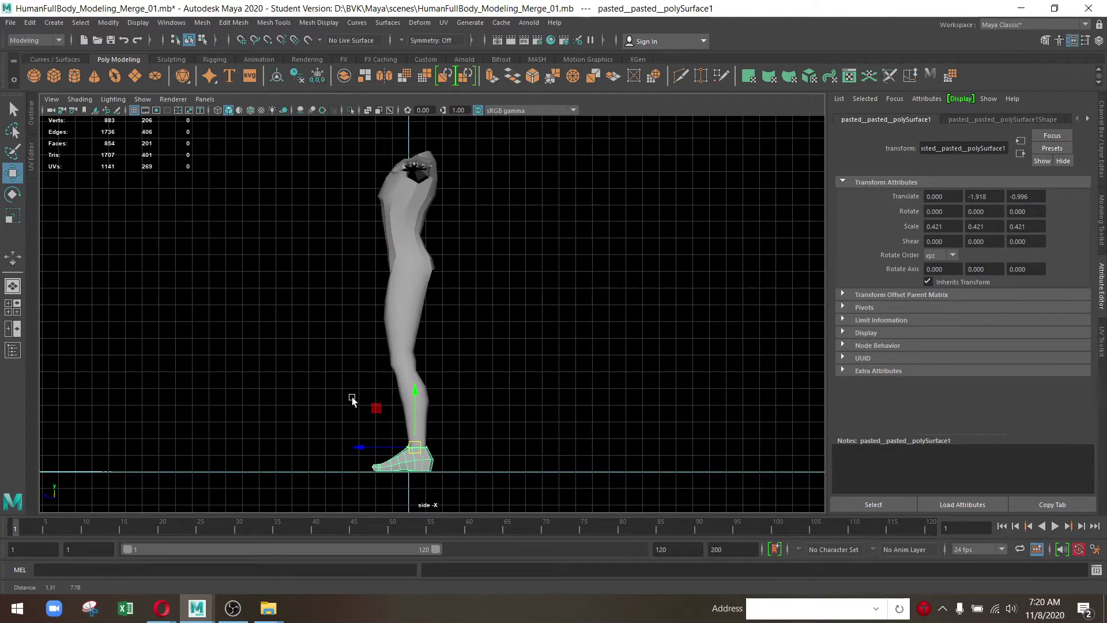
{"action": "key", "text": "space"}
{"action": "key", "text": "space"}
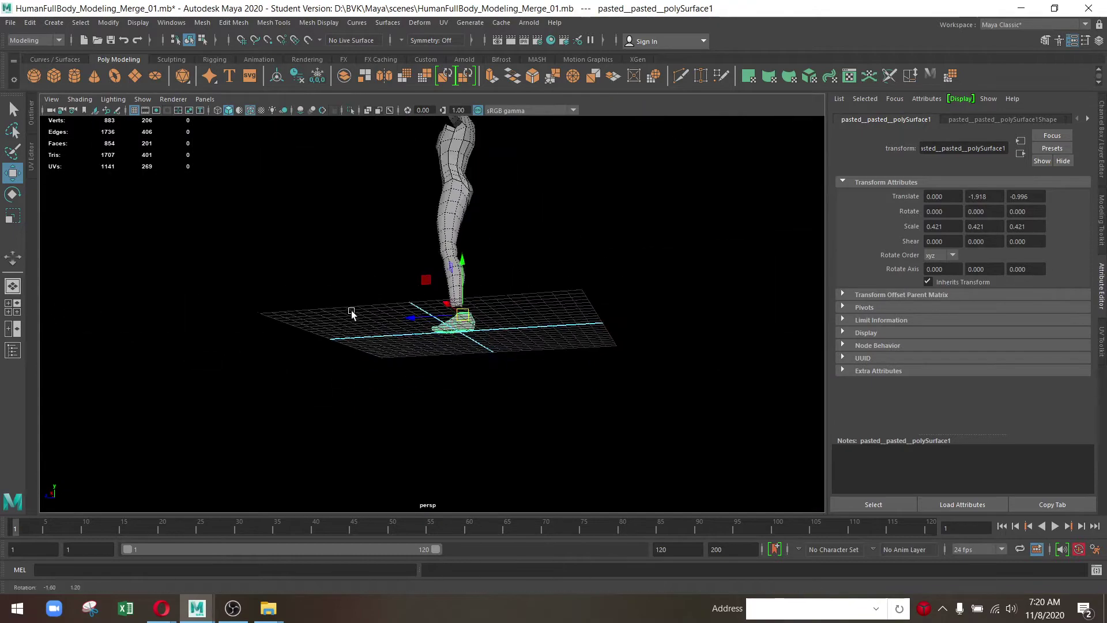
Mirror the foot with a Scale X of -0.421 so the big toe faces the other side
{"action": "key", "text": "f"}
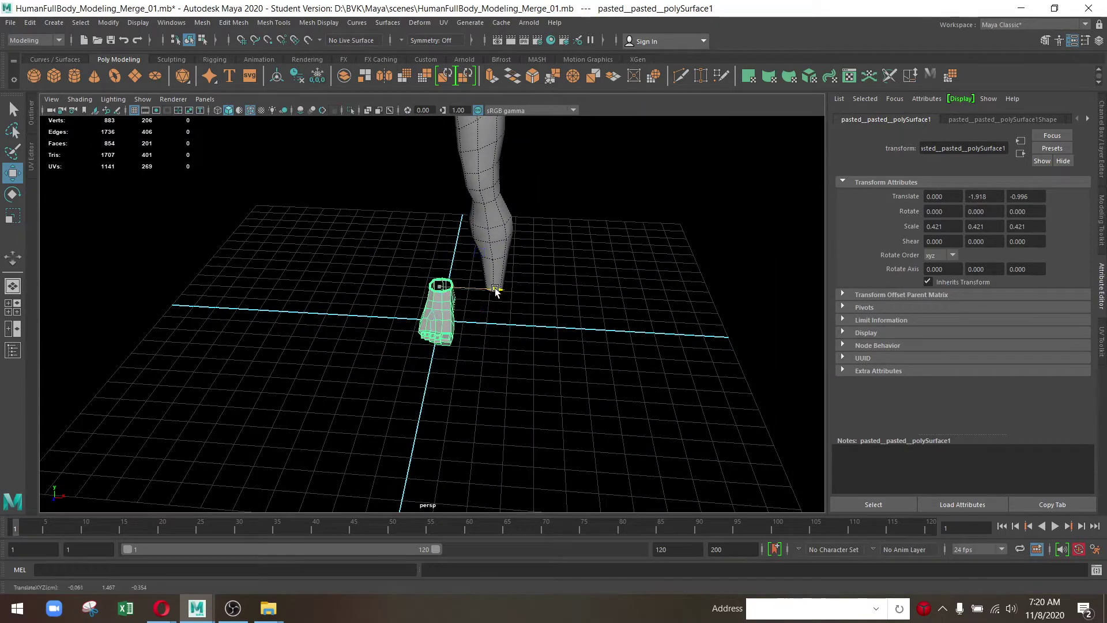
{"action": "scroll", "scroll_direction": "up", "scroll_amount": 3}
{"action": "left_click_drag", "start_coordinate": [548, 299], "coordinate": [483, 296]}
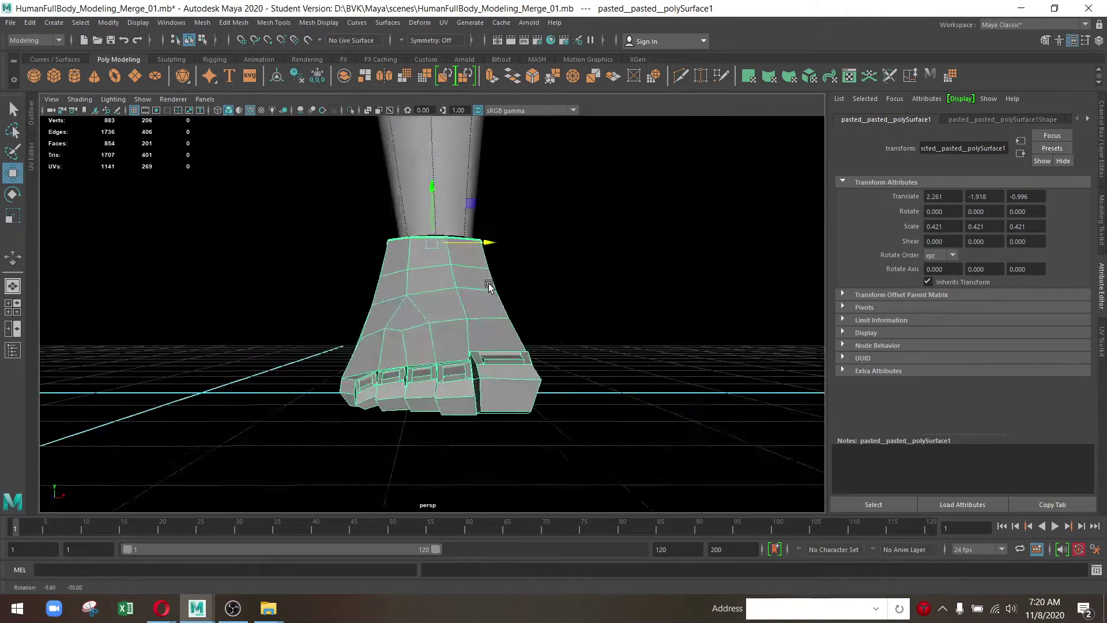
{"action": "left_click_drag", "start_coordinate": [488, 231], "coordinate": [474, 245]}
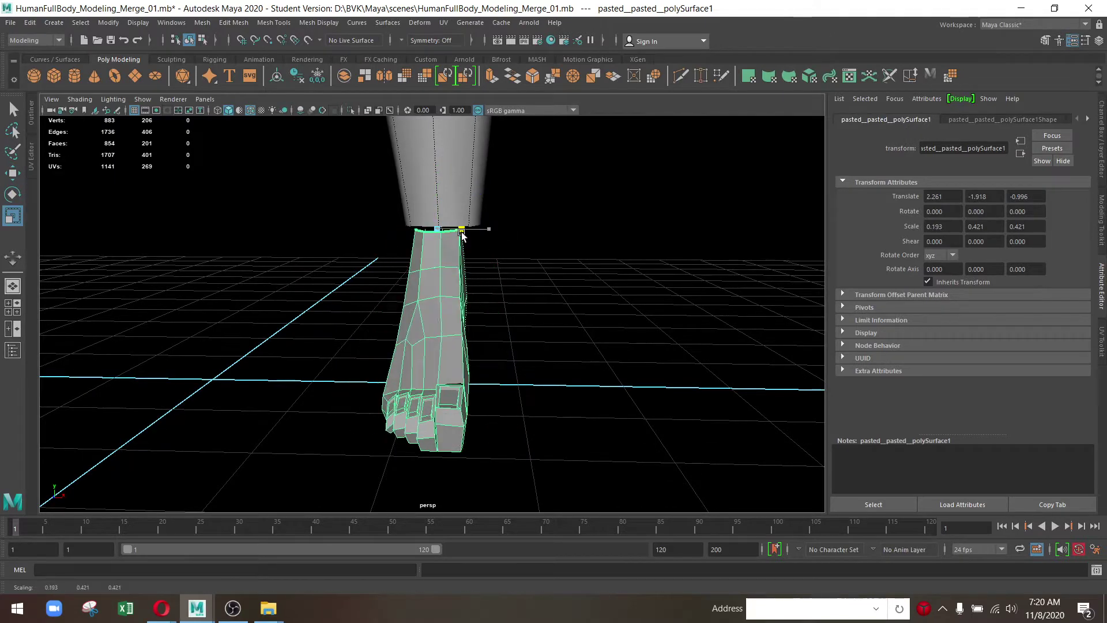
{"action": "key", "text": "ctrl+z"}
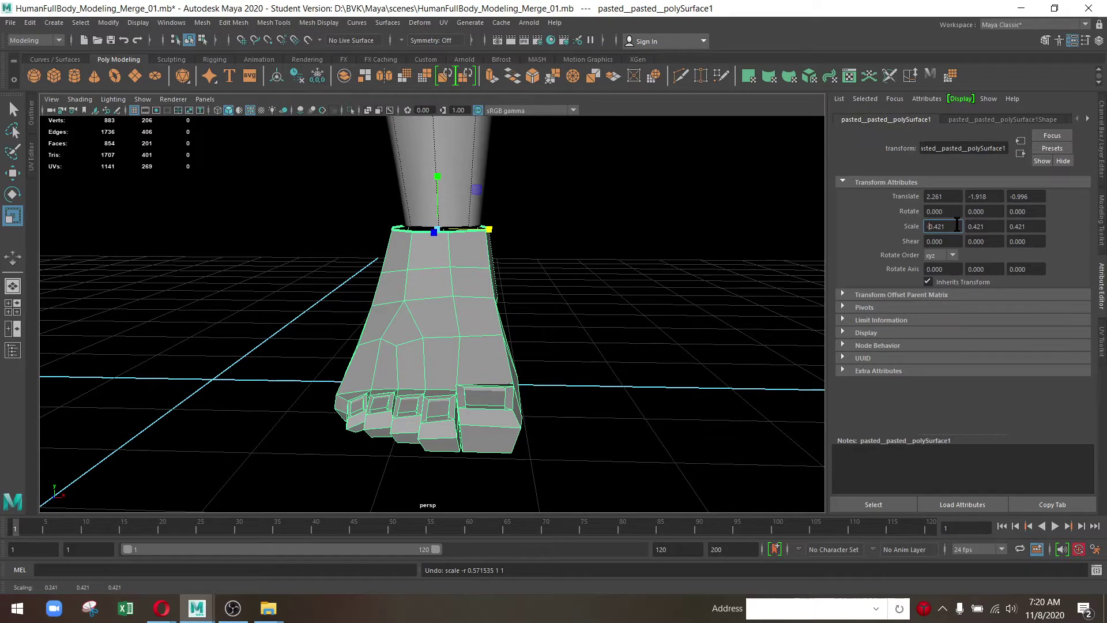
{"action": "key", "text": "Return"}
Scale the foot to 0.377 and move it to 2.299, -1.918, -0.996 under the ankle
{"action": "left_click_drag", "start_coordinate": [520, 401], "coordinate": [545, 277]}
{"action": "key", "text": "w"}
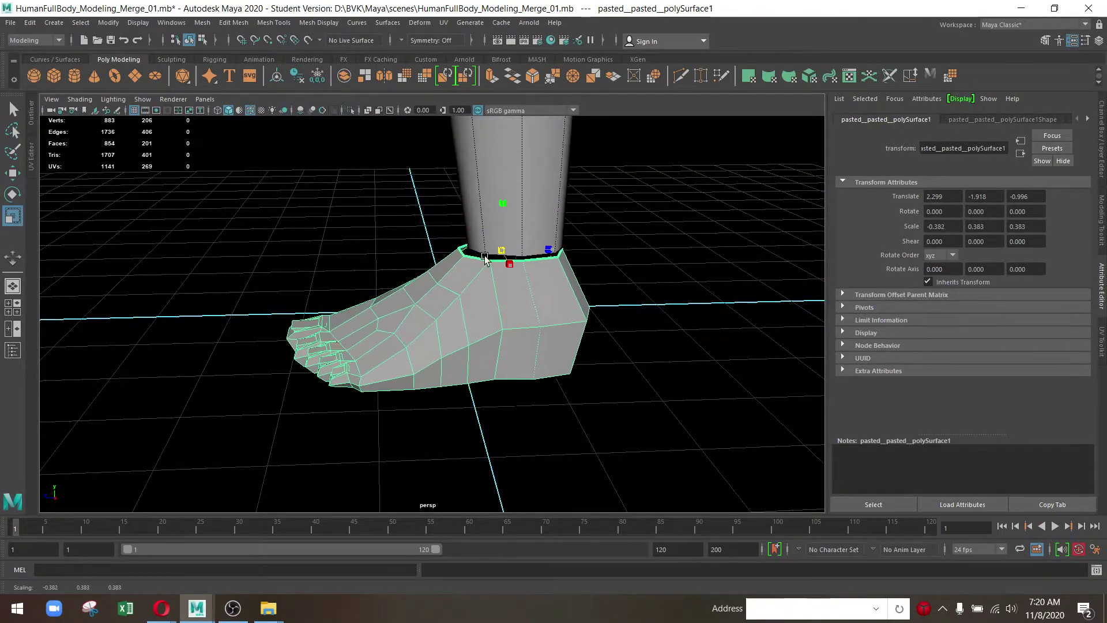
{"action": "left_click_drag", "start_coordinate": [474, 263], "coordinate": [289, 279]}
{"action": "left_click_drag", "start_coordinate": [289, 279], "coordinate": [611, 368]}
{"action": "key", "text": "f"}
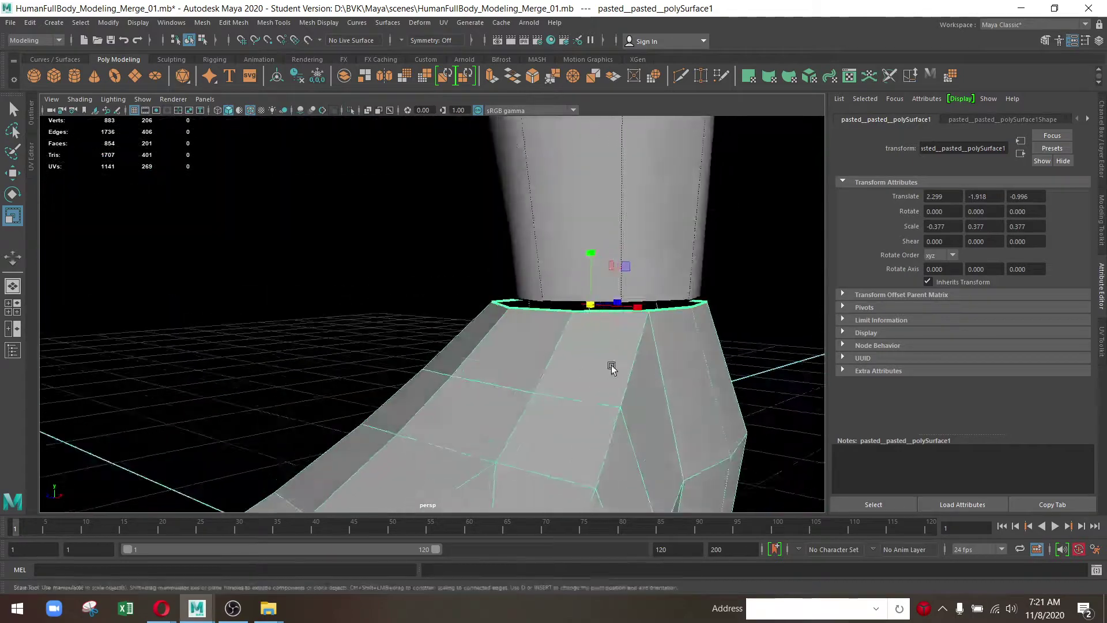
{"action": "left_click_drag", "start_coordinate": [611, 368], "coordinate": [484, 284]}
{"action": "left_click_drag", "start_coordinate": [542, 335], "coordinate": [540, 410]}
Inspect the foot against the leg's ankle opening from the side and above
{"action": "left_click", "coordinate": [1080, 511]}
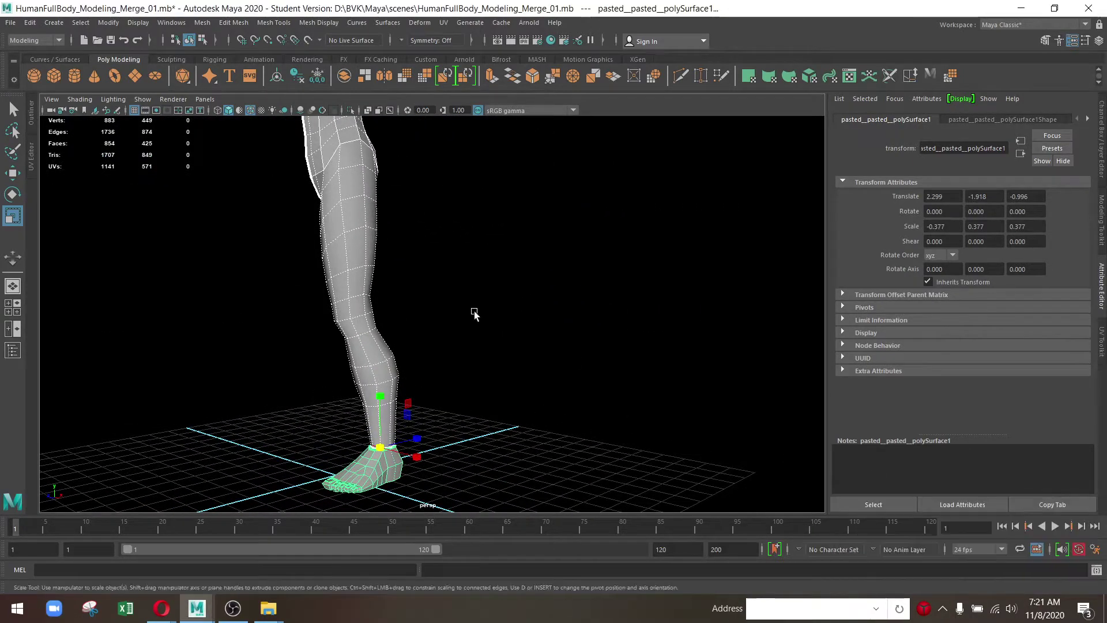
{"action": "left_click_drag", "start_coordinate": [475, 314], "coordinate": [448, 410]}
{"action": "left_click_drag", "start_coordinate": [447, 410], "coordinate": [376, 407]}
{"action": "left_click_drag", "start_coordinate": [376, 407], "coordinate": [366, 371]}
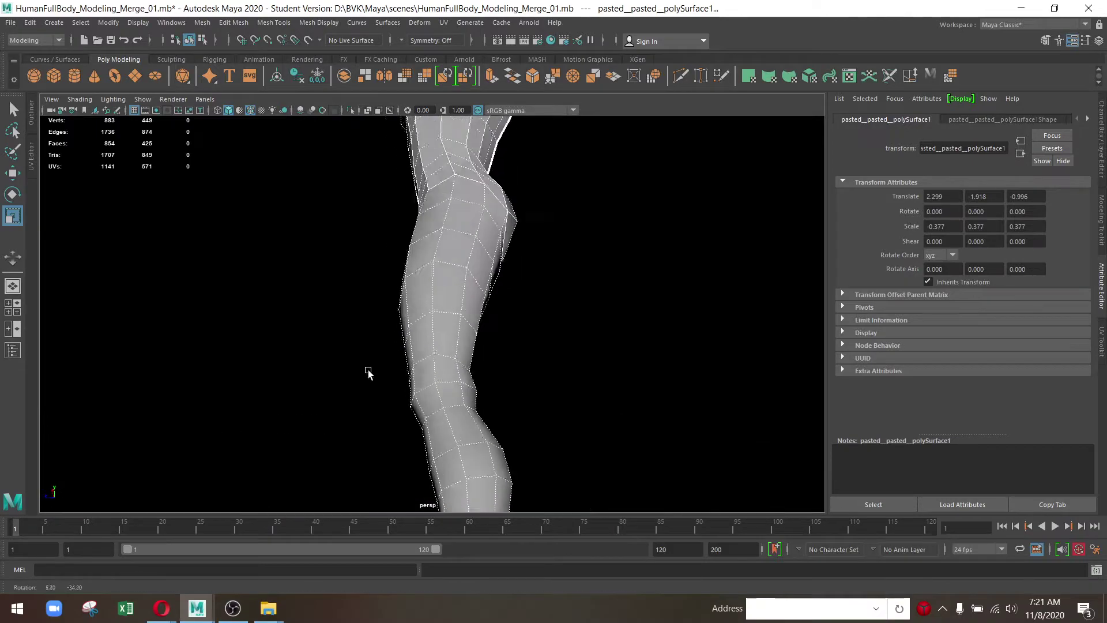
{"action": "left_click_drag", "start_coordinate": [365, 371], "coordinate": [476, 309]}
{"action": "scroll", "scroll_direction": "up", "scroll_amount": 3}
{"action": "left_click_drag", "start_coordinate": [476, 309], "coordinate": [484, 354]}
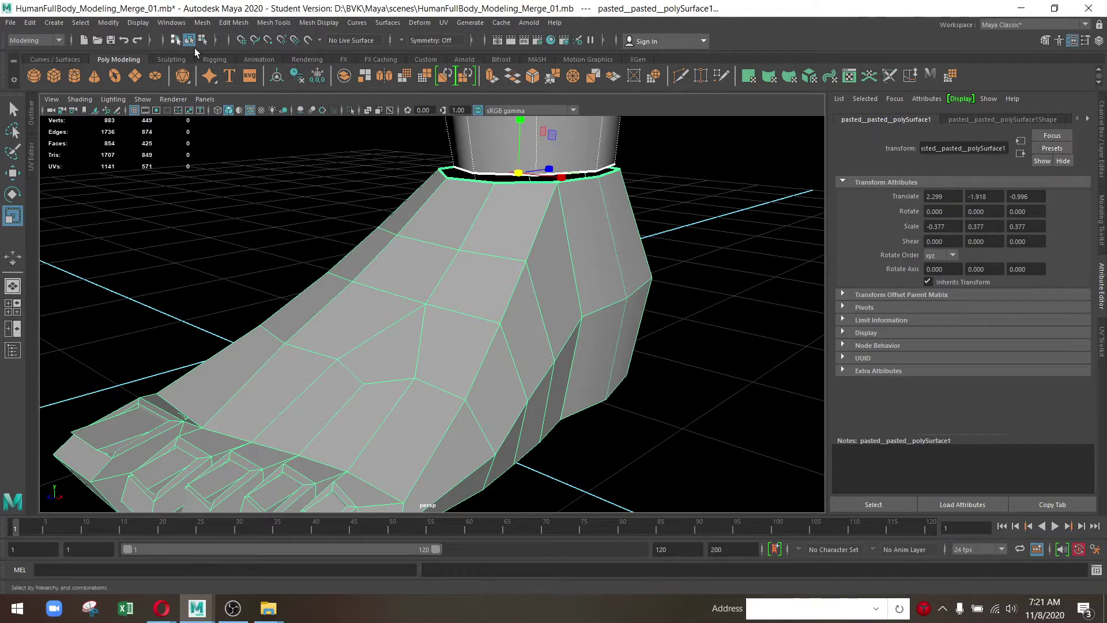
Combine foot and leg via Mesh > Combine, then pick an ankle seam vertex in Vertex mode
{"action": "left_click", "coordinate": [203, 24]}
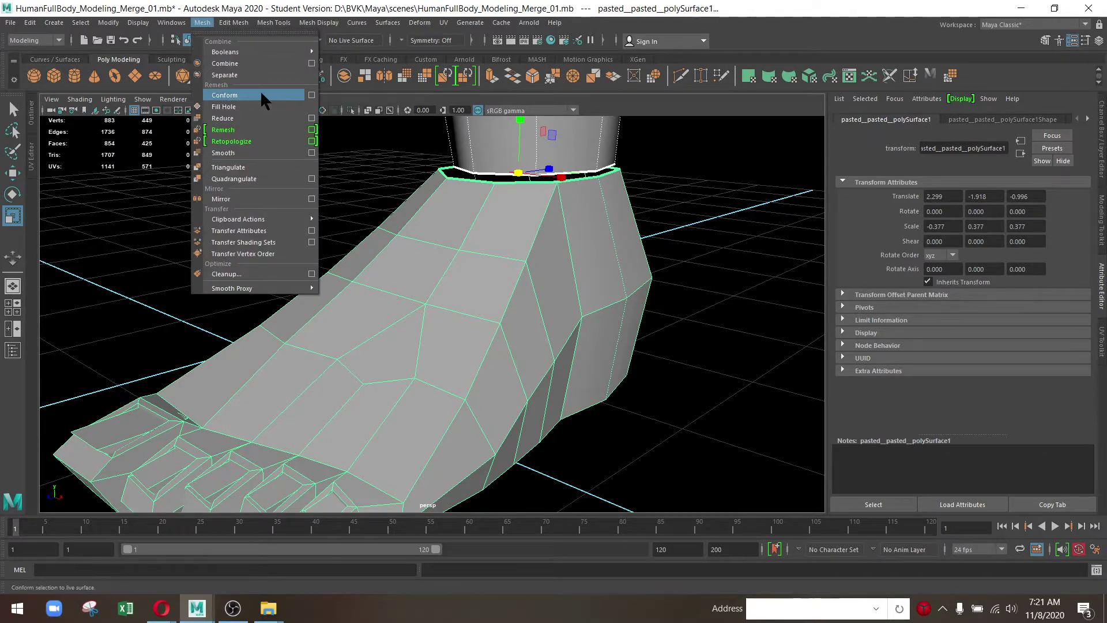
{"action": "left_click", "coordinate": [258, 62]}
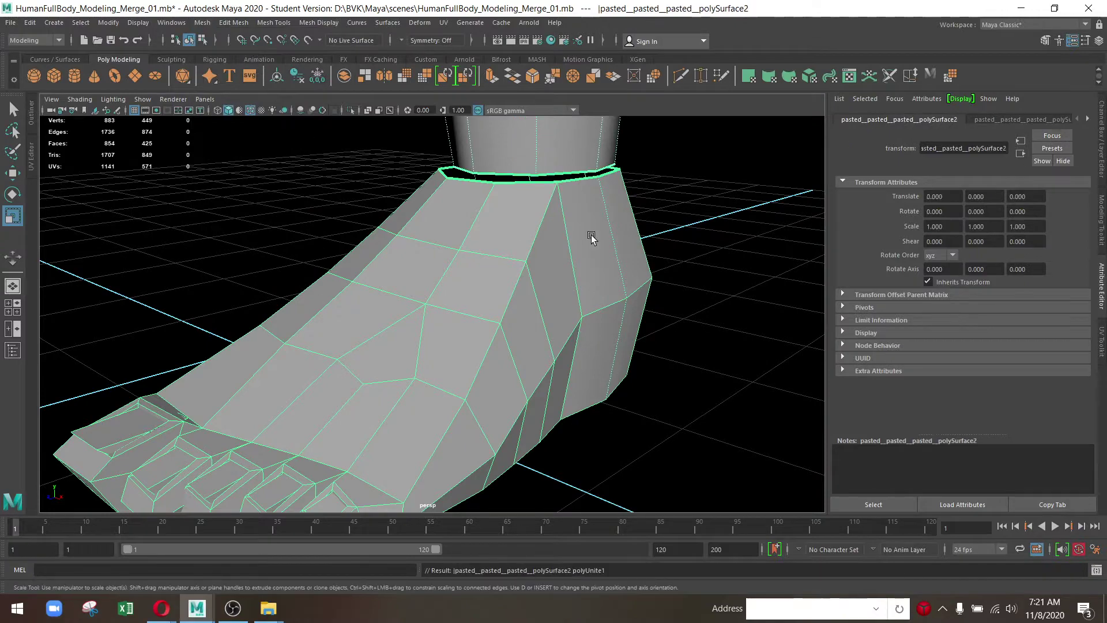
{"action": "left_click_drag", "start_coordinate": [591, 236], "coordinate": [487, 318]}
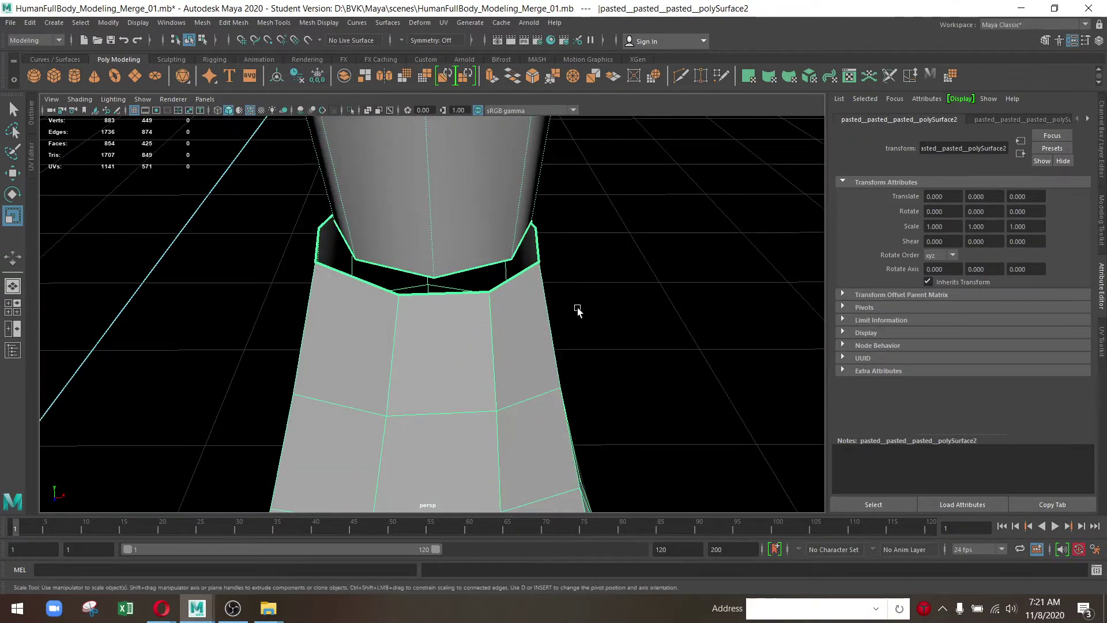
{"action": "left_click_drag", "start_coordinate": [578, 308], "coordinate": [60, 348]}
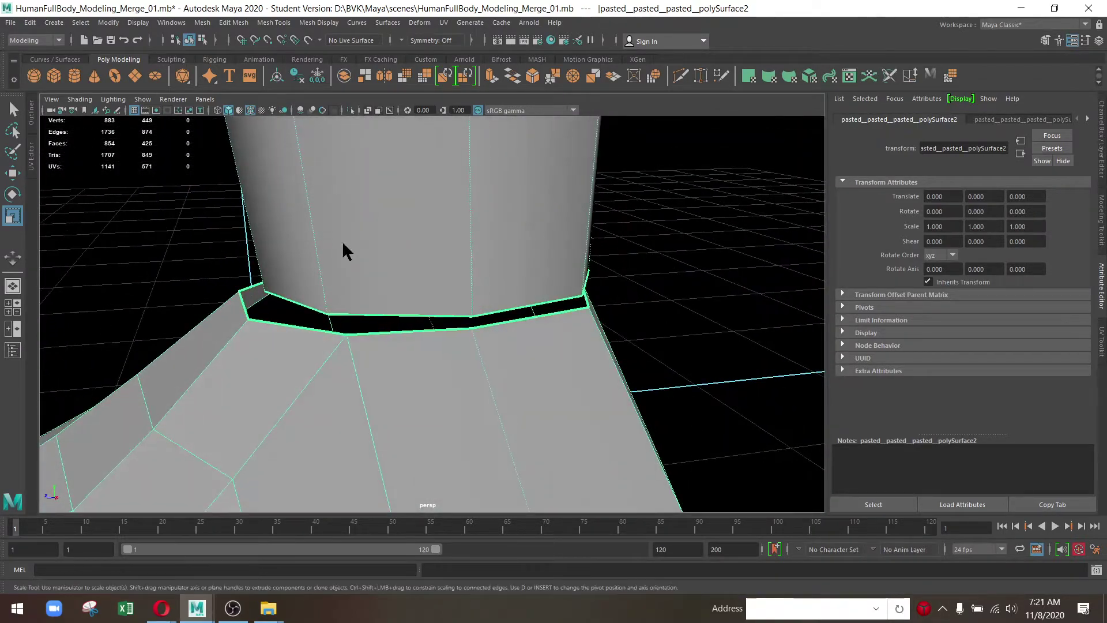
{"action": "left_click_drag", "start_coordinate": [341, 241], "coordinate": [284, 245]}
{"action": "left_click_drag", "start_coordinate": [283, 244], "coordinate": [395, 330]}
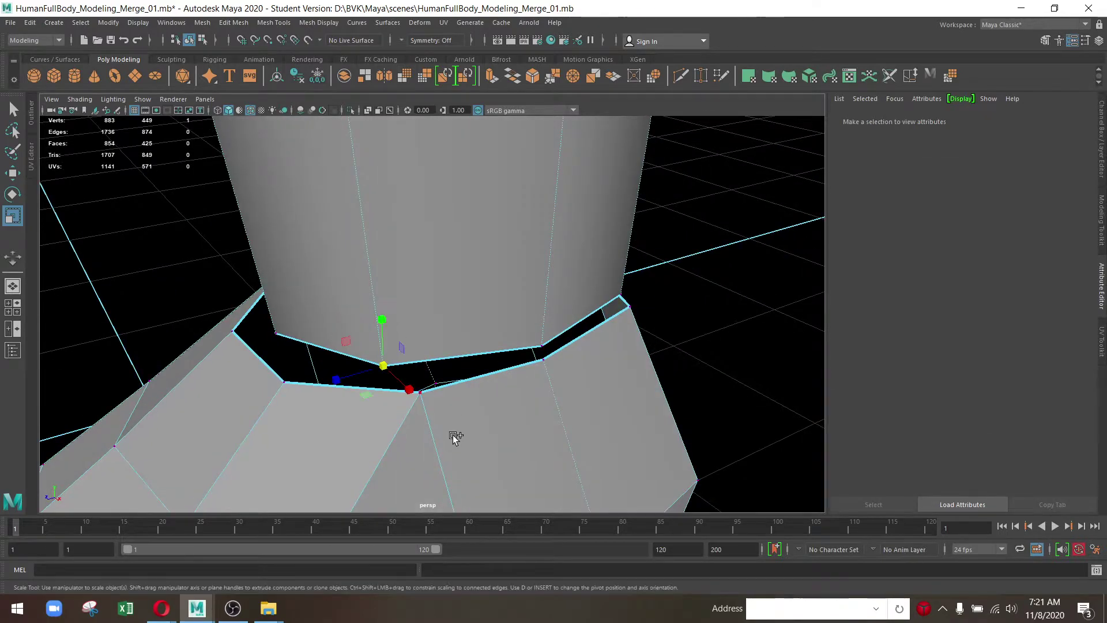
Select two ankle vertices and insert an edge loop above the ankle, reaching 891 vertices
{"action": "left_click", "coordinate": [420, 392]}
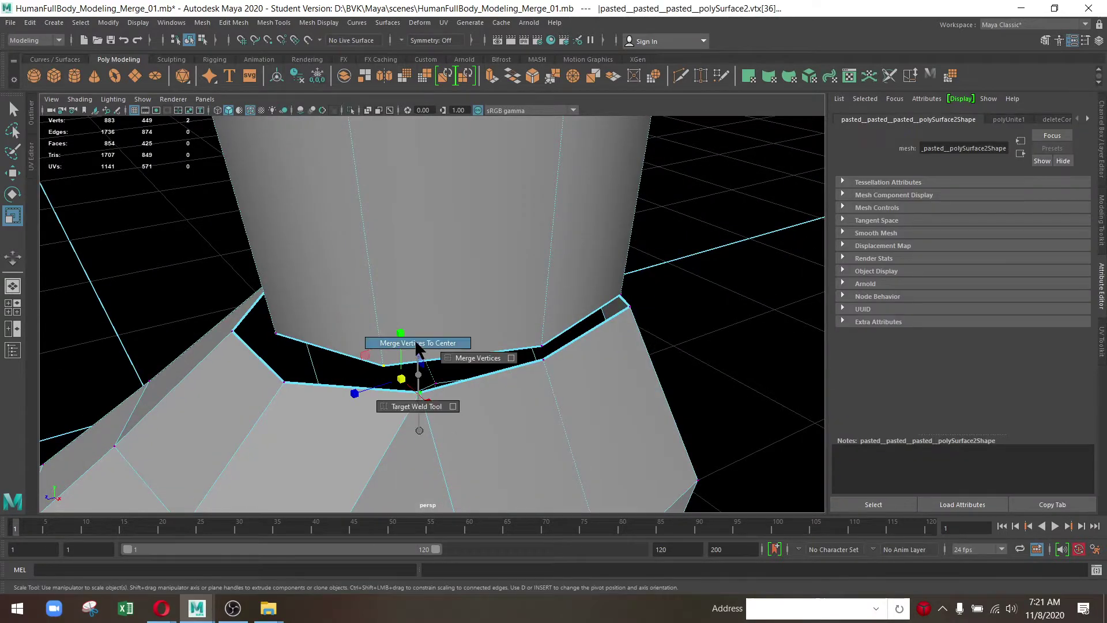
{"action": "left_click_drag", "start_coordinate": [339, 384], "coordinate": [502, 369]}
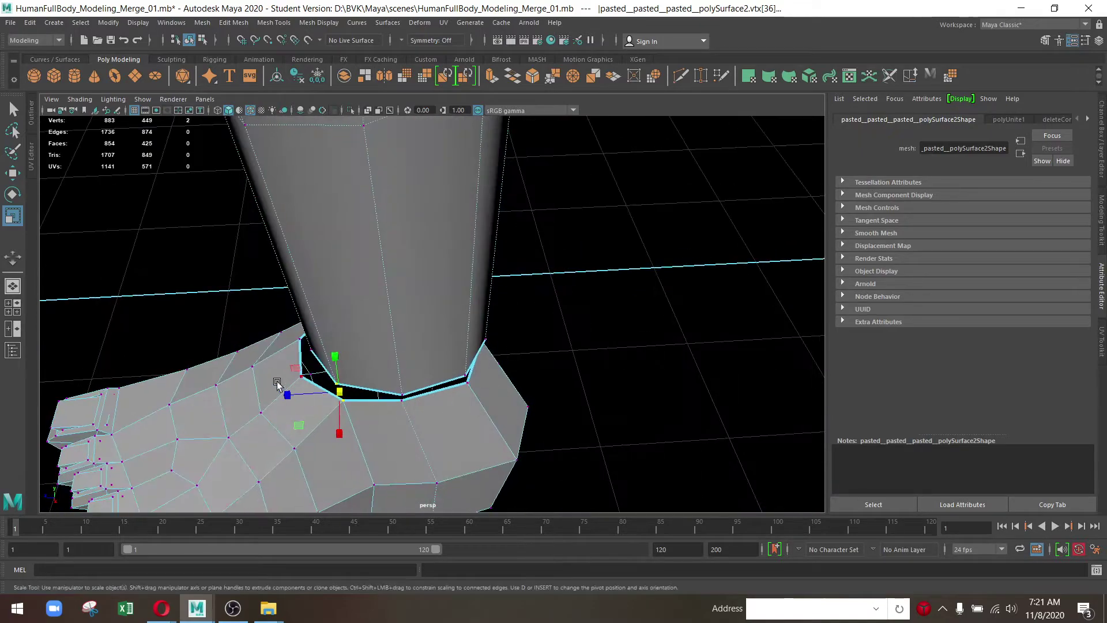
{"action": "left_click_drag", "start_coordinate": [277, 385], "coordinate": [381, 390]}
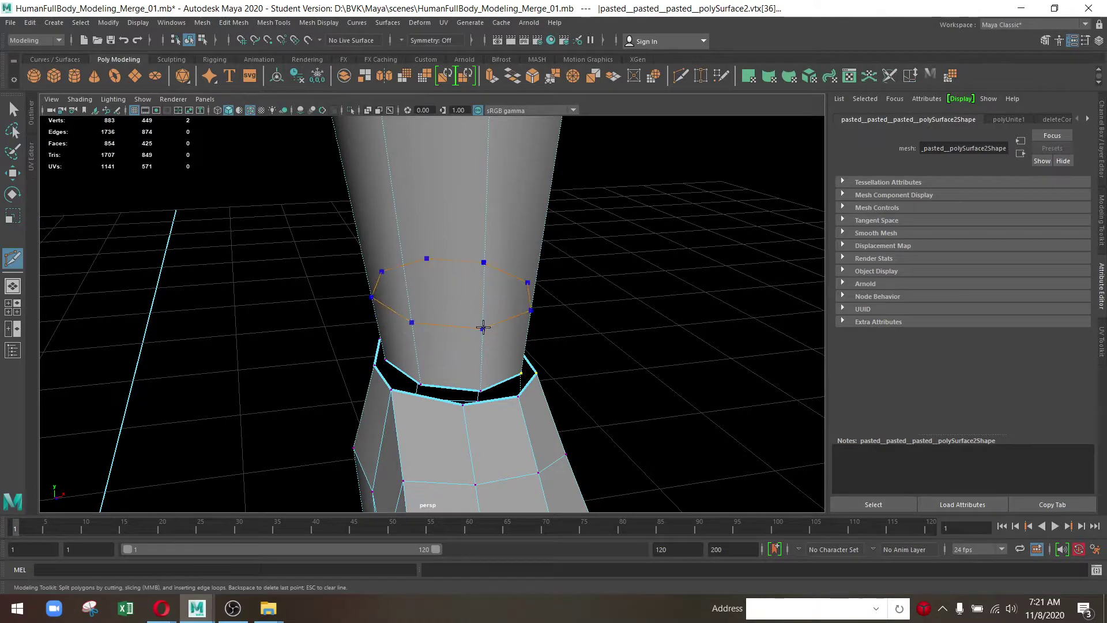
{"action": "left_click_drag", "start_coordinate": [558, 388], "coordinate": [526, 316]}
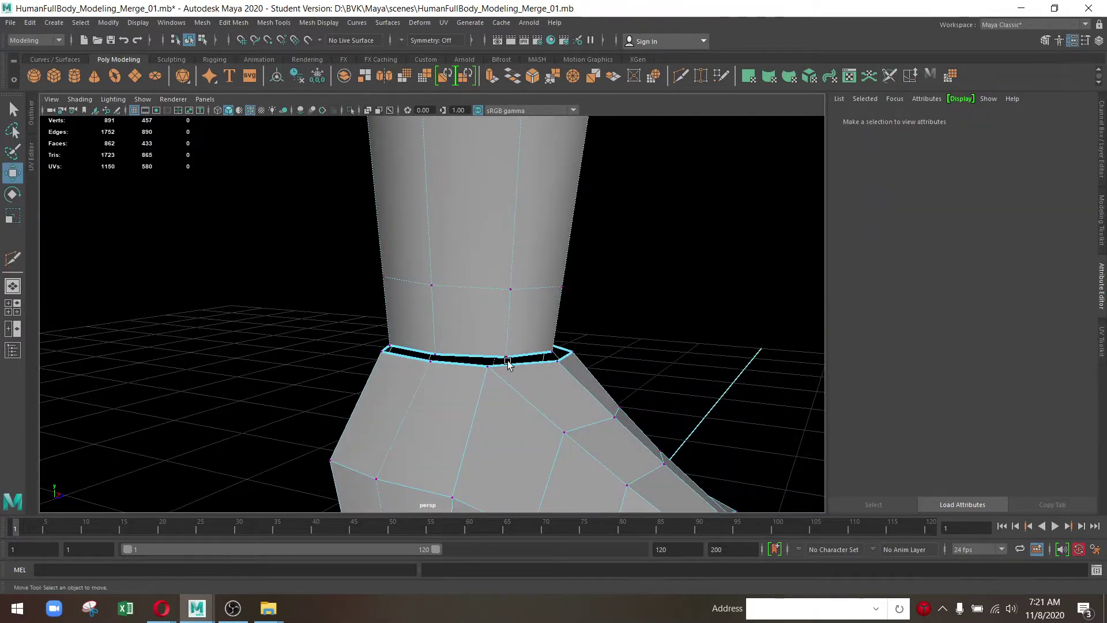
{"action": "left_click_drag", "start_coordinate": [383, 296], "coordinate": [448, 217]}
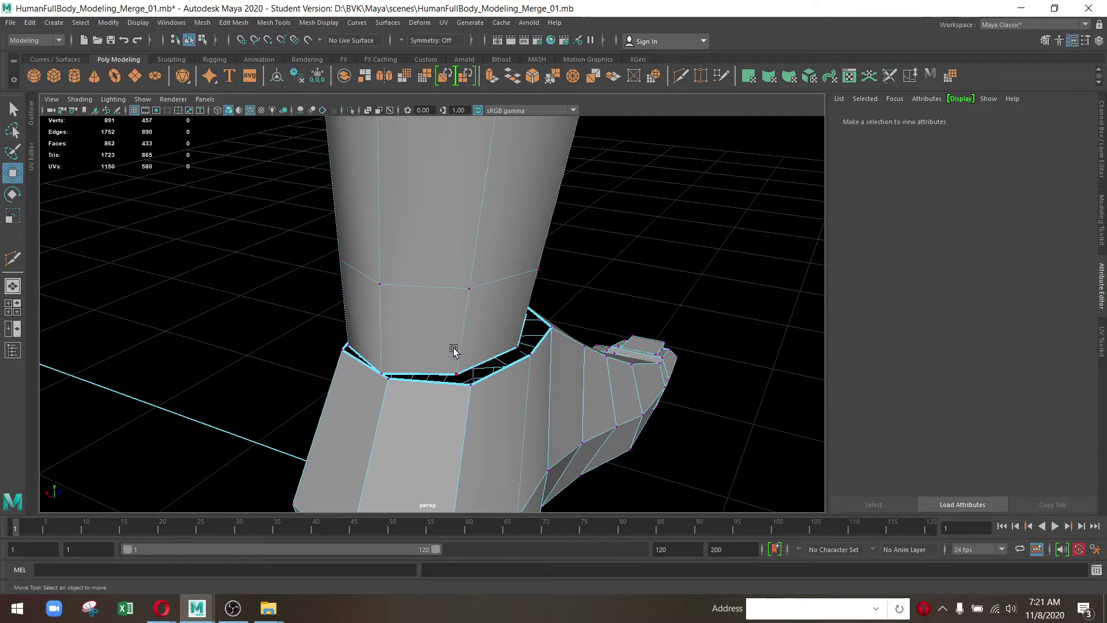
Merge three pairs of ankle seam vertices between the leg and foot
{"action": "left_click_drag", "start_coordinate": [454, 350], "coordinate": [471, 395]}
{"action": "left_click_drag", "start_coordinate": [460, 387], "coordinate": [454, 343]}
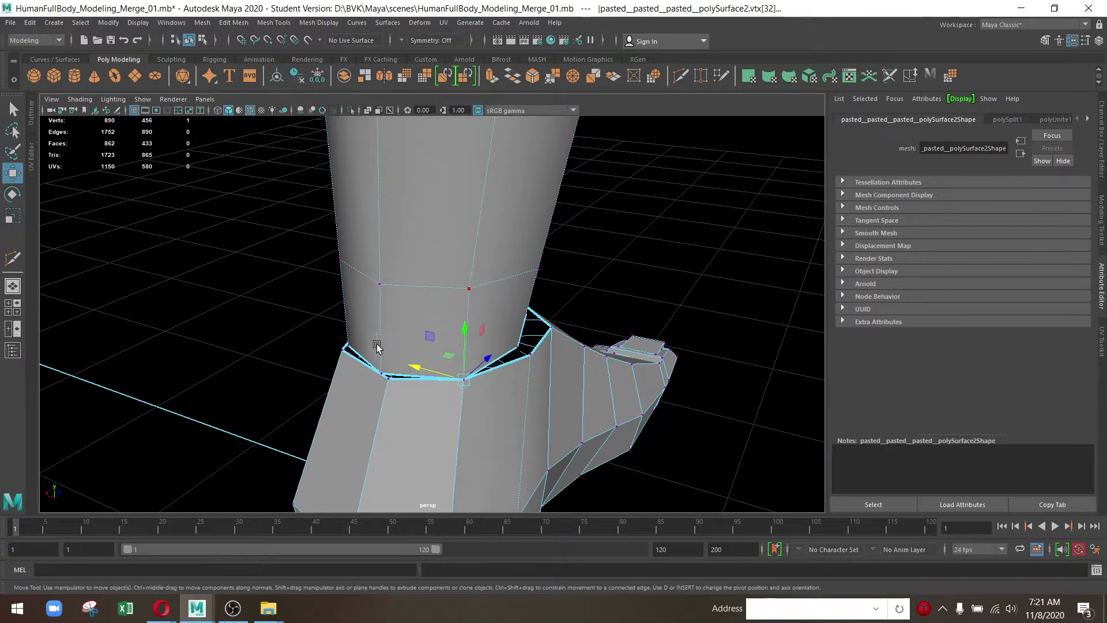
{"action": "scroll", "scroll_direction": "up", "scroll_amount": 3}
{"action": "left_click_drag", "start_coordinate": [376, 345], "coordinate": [516, 362]}
{"action": "key", "text": "g"}
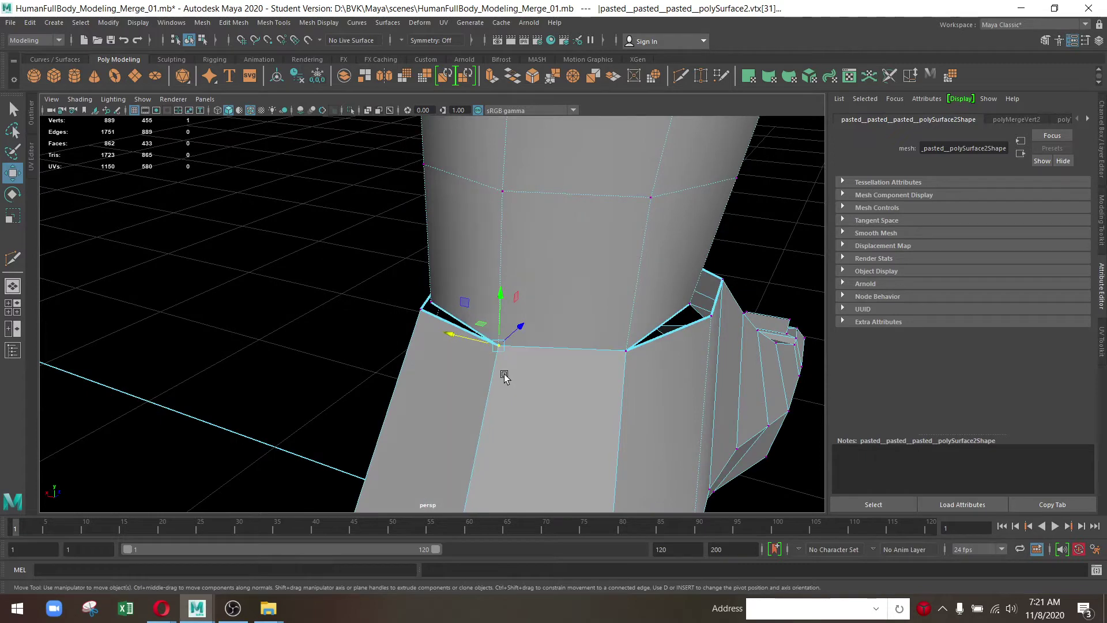
{"action": "left_click_drag", "start_coordinate": [504, 373], "coordinate": [429, 290]}
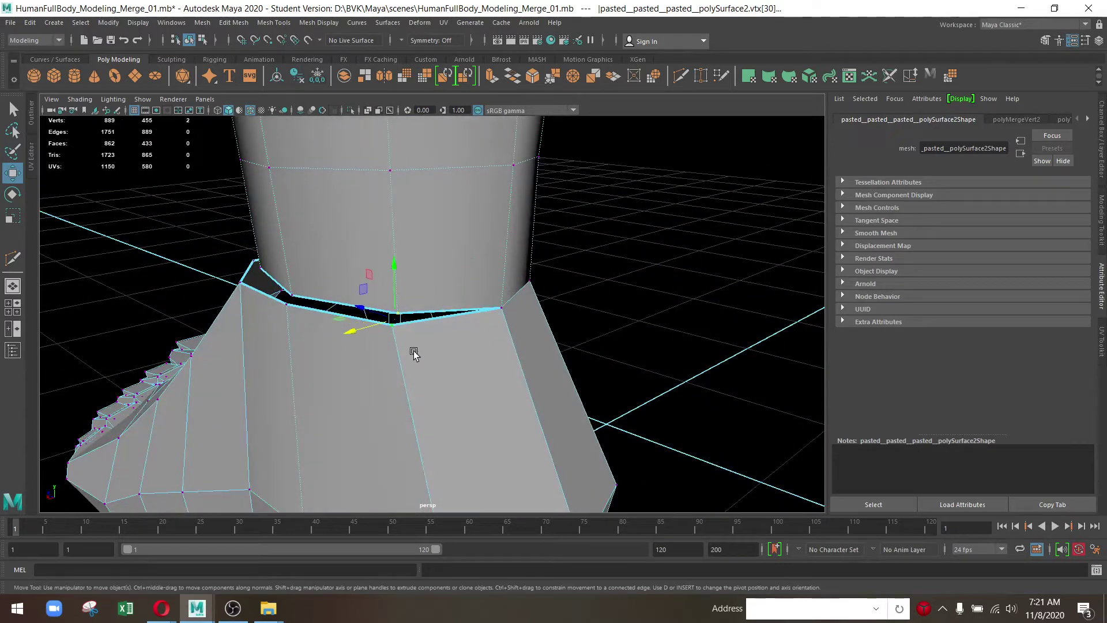
{"action": "key", "text": "g"}
{"action": "left_click_drag", "start_coordinate": [414, 353], "coordinate": [369, 306]}
{"action": "key", "text": "g"}
Merge the remaining border vertices to close the ankle hole, leaving 882 vertices
{"action": "left_click", "coordinate": [428, 385]}
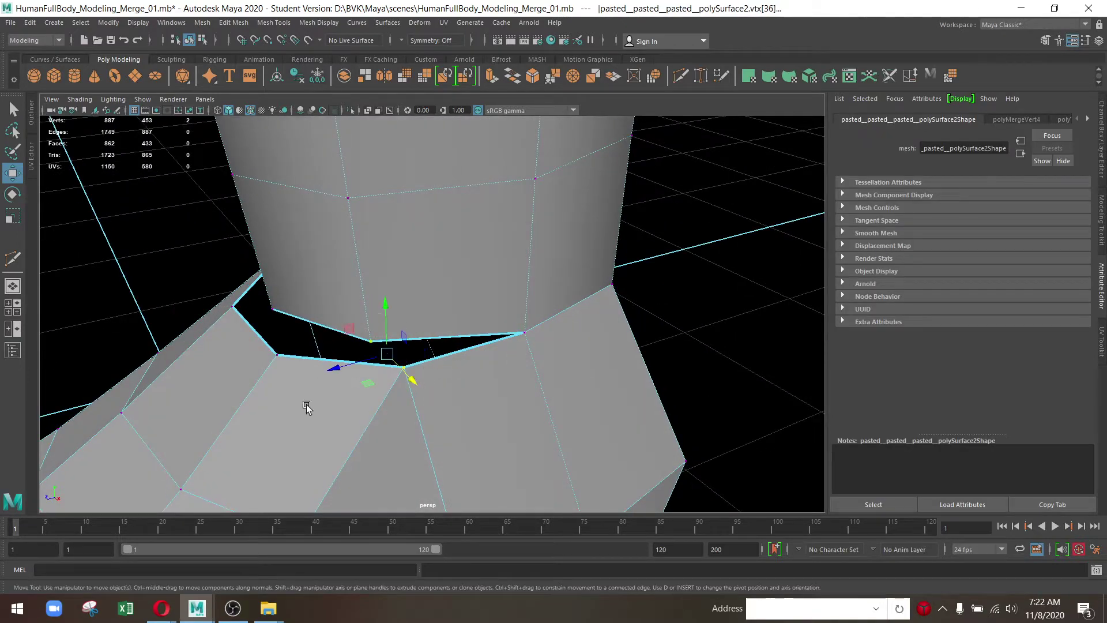
{"action": "left_click_drag", "start_coordinate": [305, 405], "coordinate": [364, 451]}
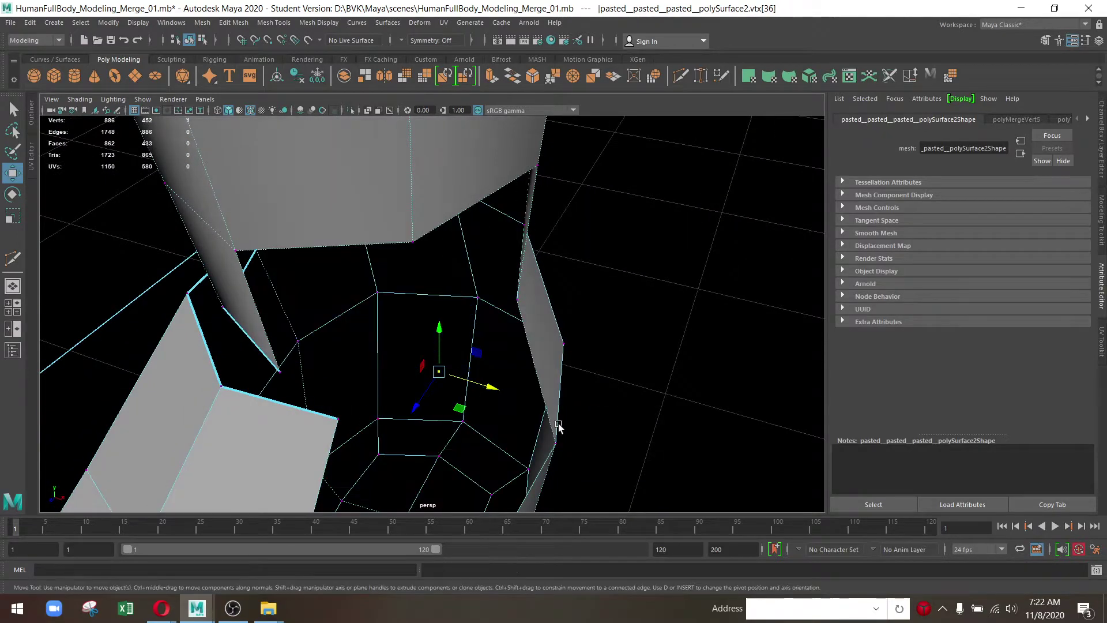
{"action": "left_click_drag", "start_coordinate": [476, 327], "coordinate": [486, 285]}
{"action": "left_click_drag", "start_coordinate": [522, 423], "coordinate": [476, 360]}
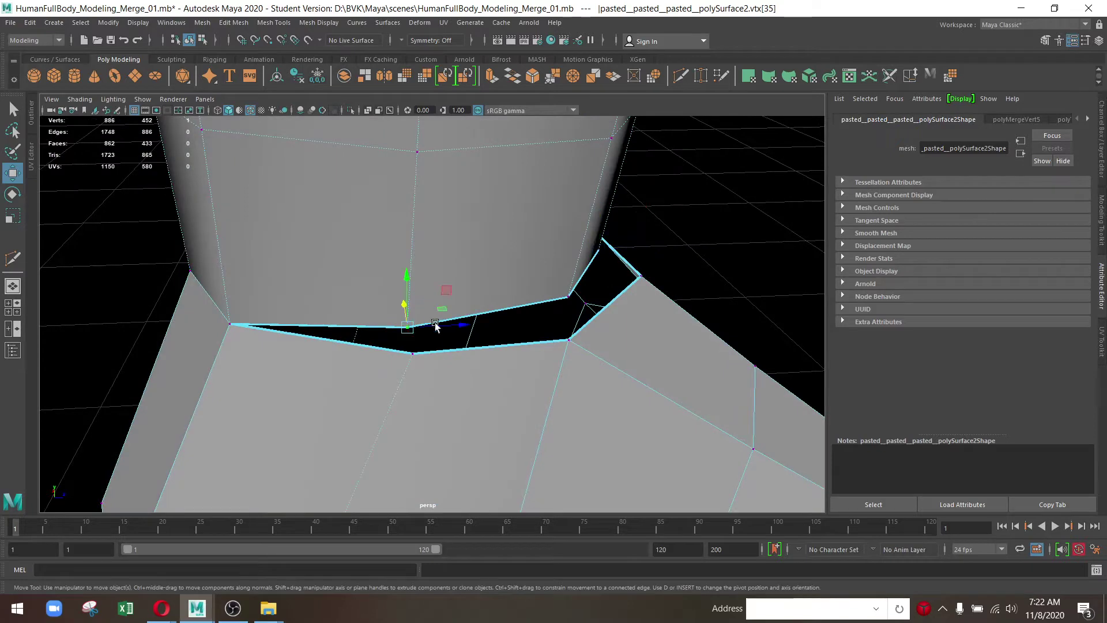
{"action": "left_click_drag", "start_coordinate": [532, 393], "coordinate": [483, 284]}
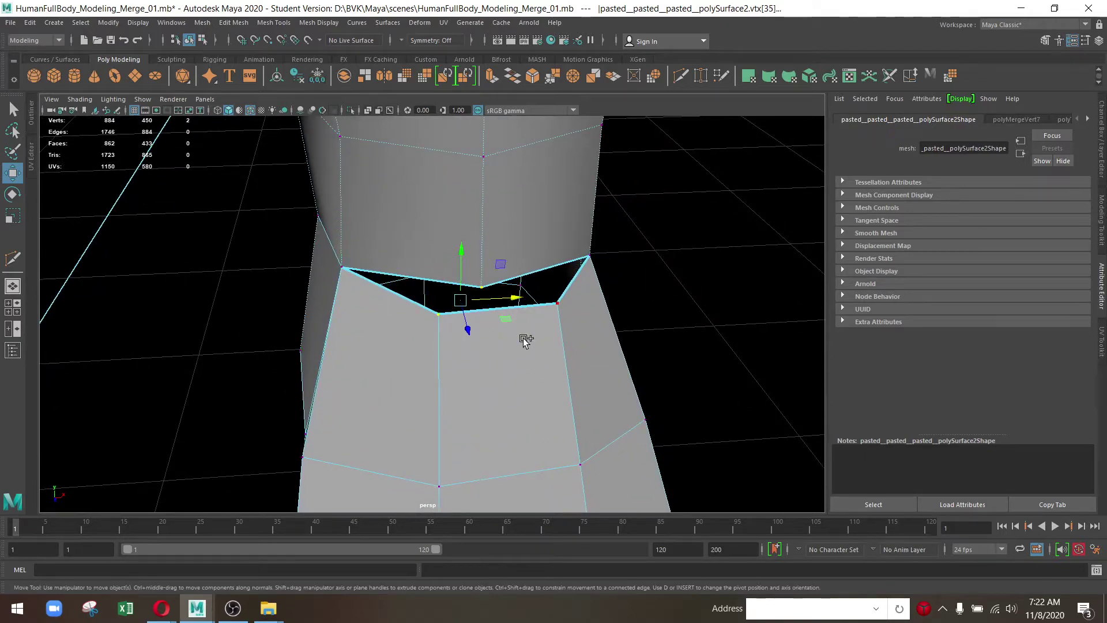
{"action": "key", "text": "g"}
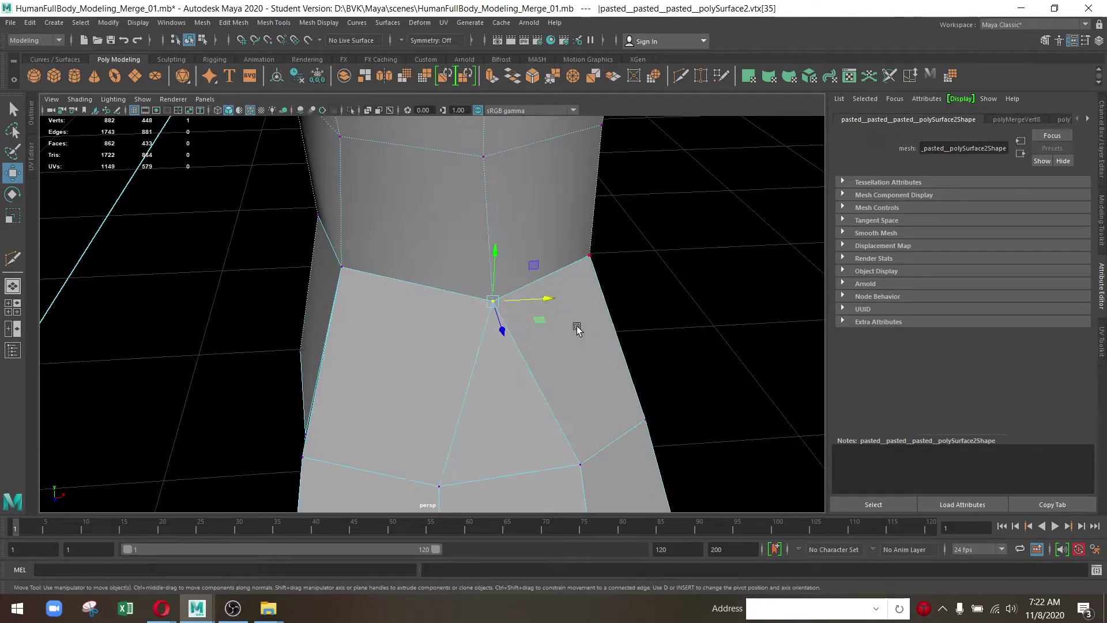
Select an edge on the leg in edge mode and switch to the Scale tool
{"action": "left_click_drag", "start_coordinate": [577, 330], "coordinate": [408, 371]}
{"action": "left_click_drag", "start_coordinate": [452, 289], "coordinate": [452, 257]}
{"action": "left_click", "coordinate": [438, 311]}
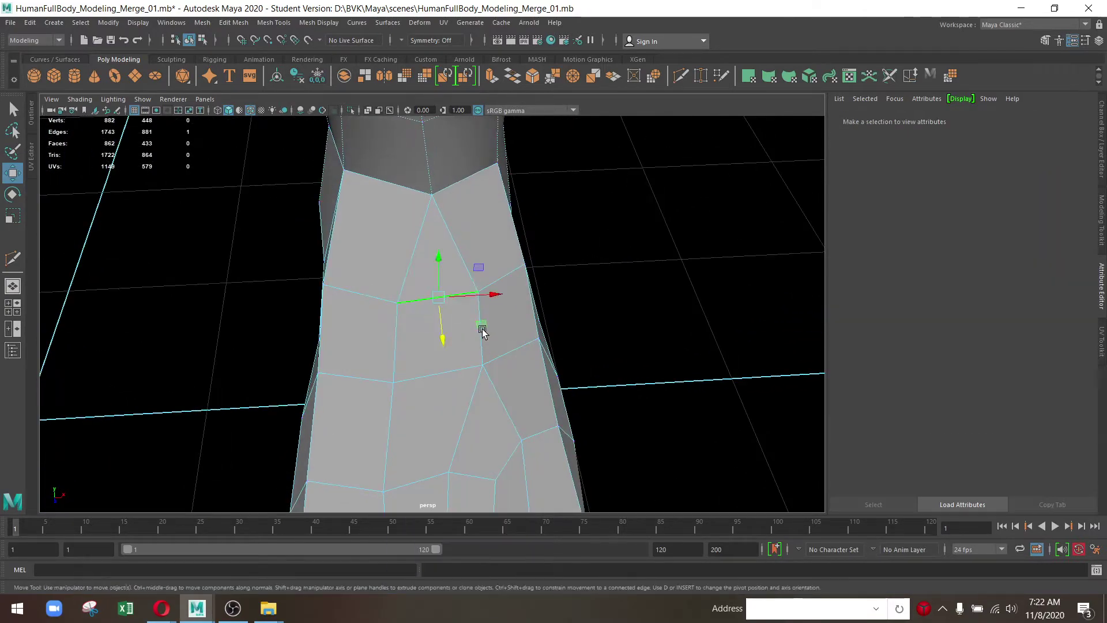
{"action": "left_click_drag", "start_coordinate": [482, 330], "coordinate": [424, 273]}
{"action": "key", "text": "r"}
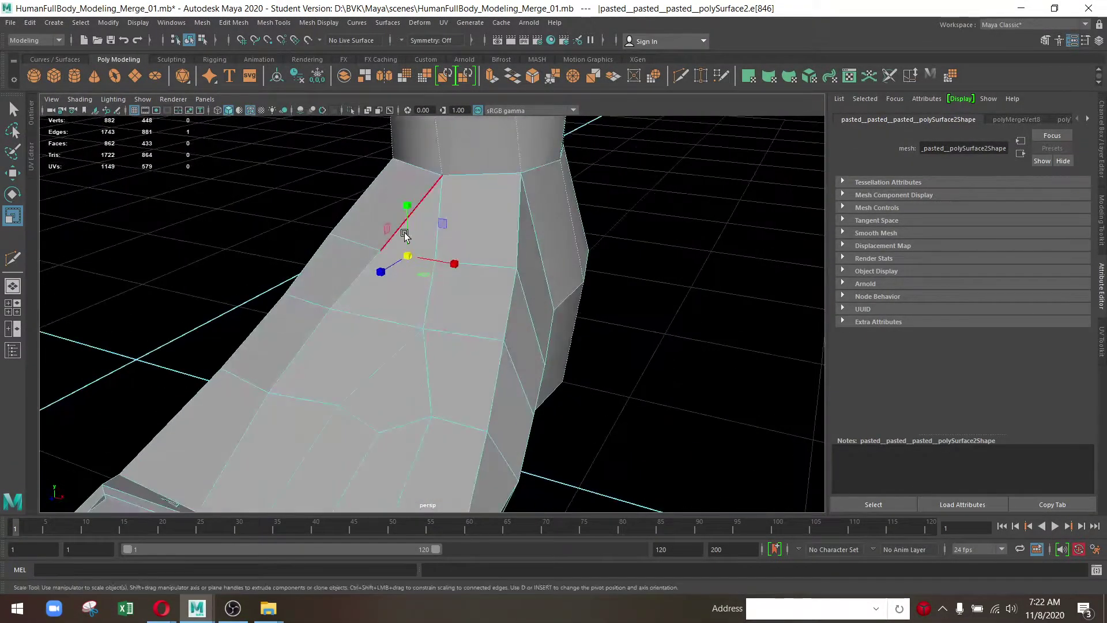
{"action": "left_click_drag", "start_coordinate": [424, 417], "coordinate": [500, 230]}
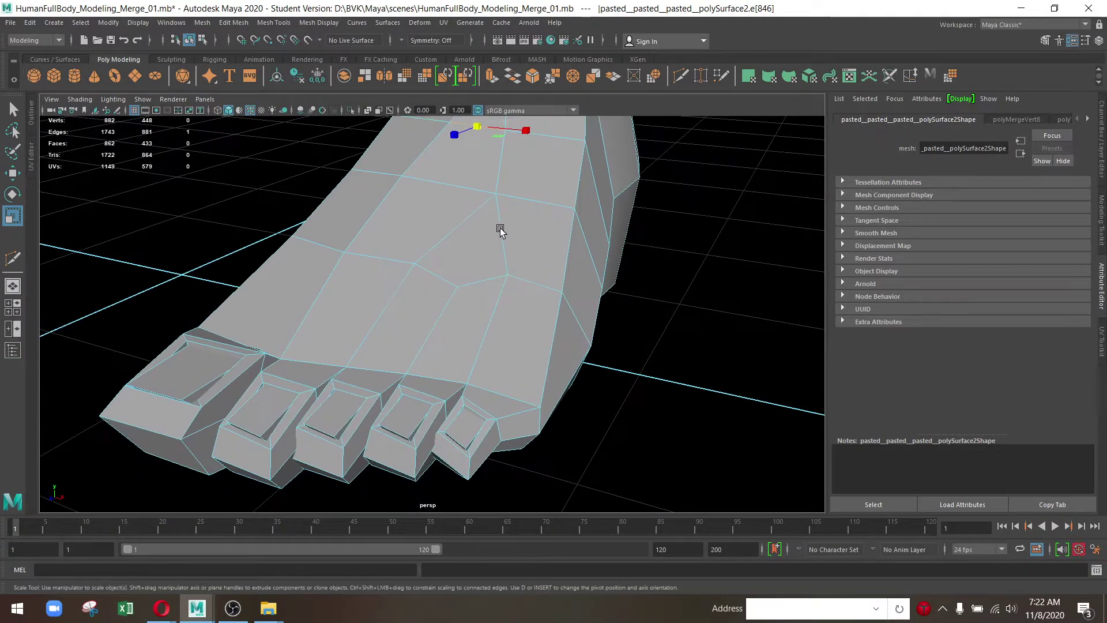
{"action": "left_click_drag", "start_coordinate": [395, 294], "coordinate": [437, 260]}
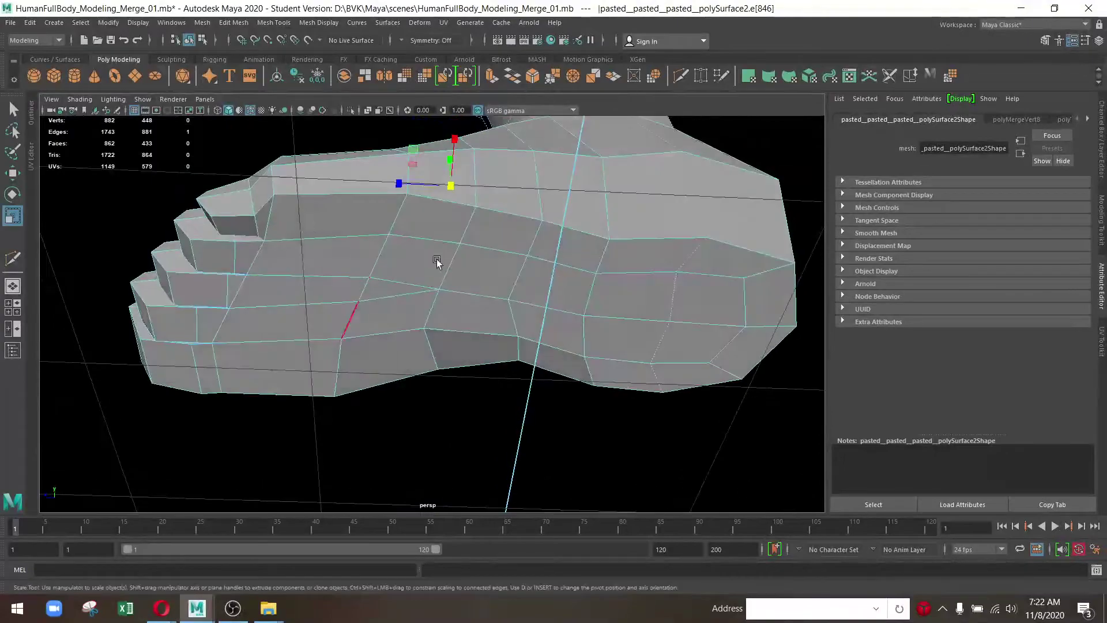
{"action": "left_click_drag", "start_coordinate": [366, 285], "coordinate": [474, 250]}
{"action": "key", "text": "F9"}
{"action": "left_click", "coordinate": [490, 207]}
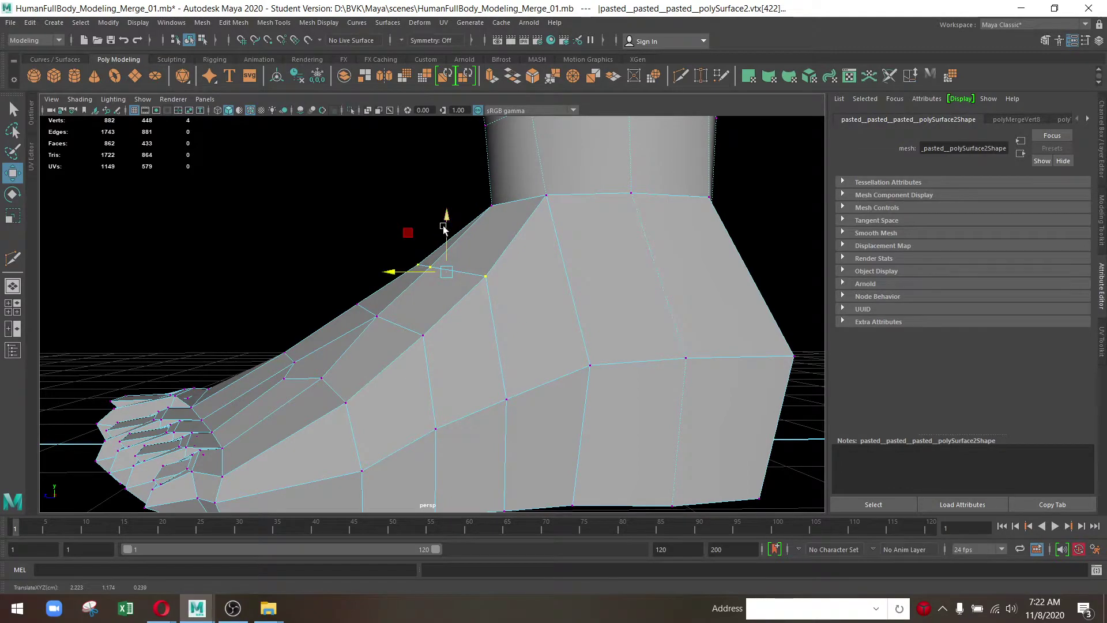
{"action": "left_click_drag", "start_coordinate": [444, 229], "coordinate": [470, 242]}
{"action": "left_click_drag", "start_coordinate": [404, 231], "coordinate": [450, 218]}
{"action": "left_click_drag", "start_coordinate": [450, 218], "coordinate": [444, 288]}
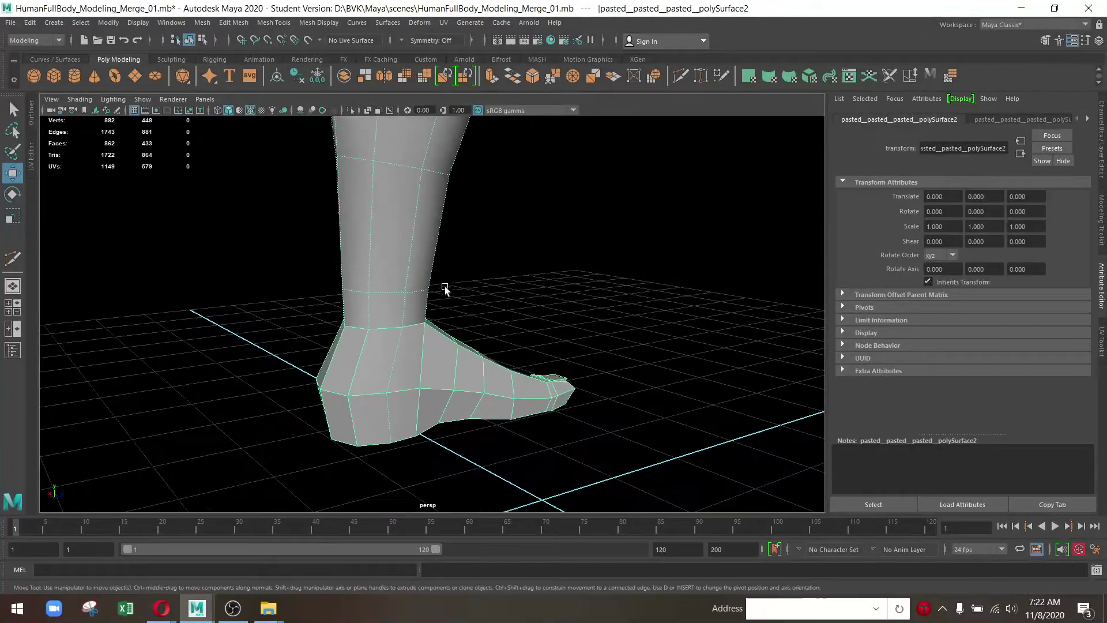
{"action": "left_click_drag", "start_coordinate": [539, 334], "coordinate": [279, 334]}
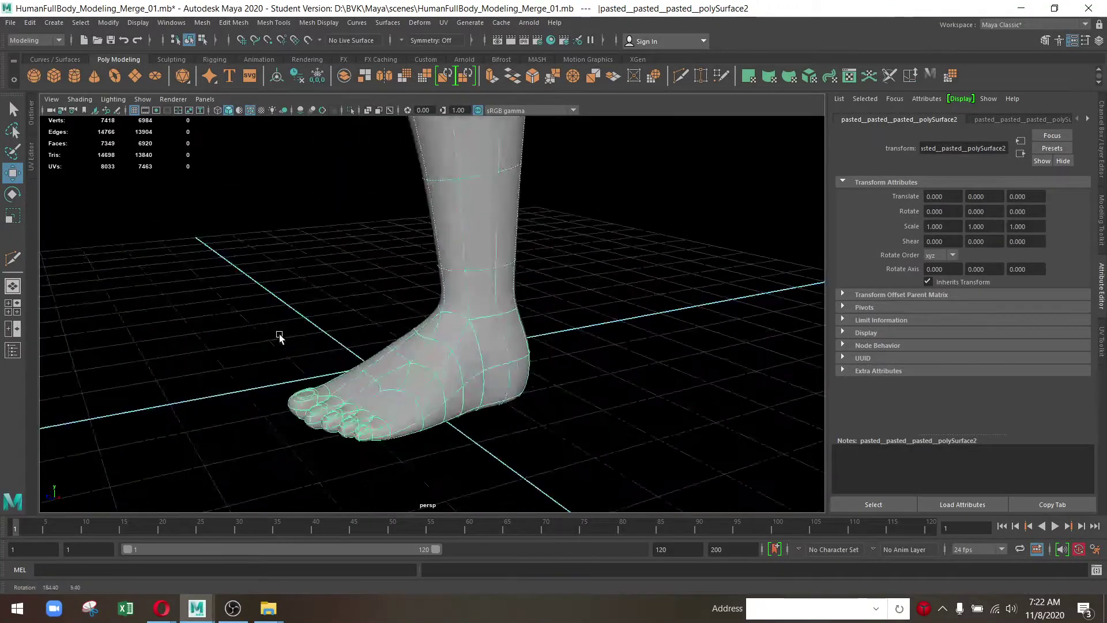
{"action": "left_click", "coordinate": [640, 353]}
{"action": "left_click_drag", "start_coordinate": [640, 353], "coordinate": [487, 347]}
{"action": "left_click", "coordinate": [445, 342]}
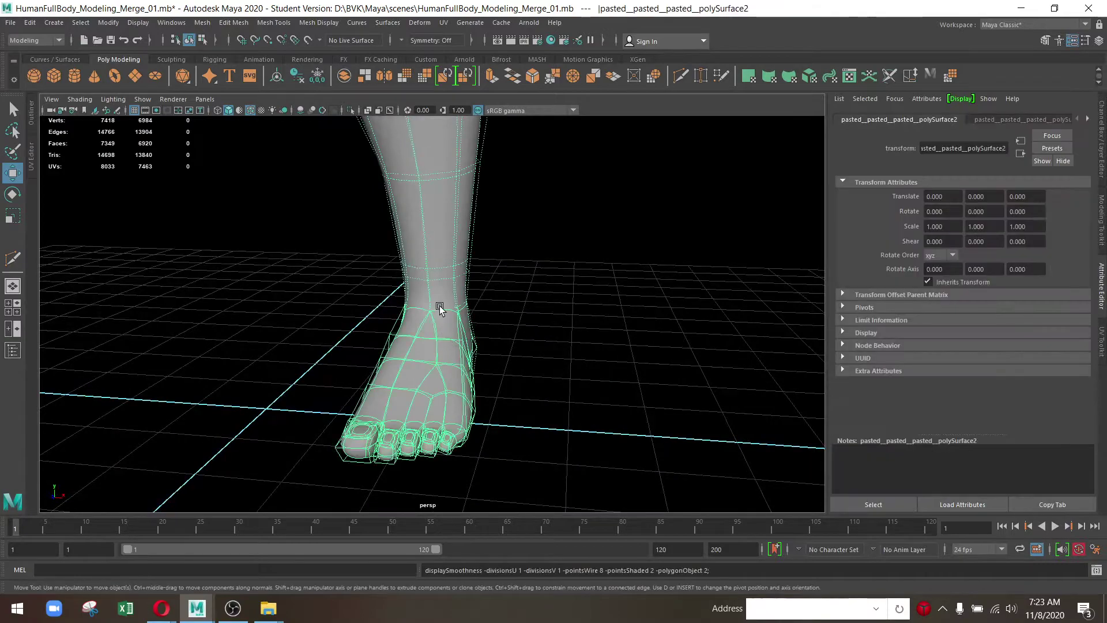
{"action": "left_click_drag", "start_coordinate": [440, 308], "coordinate": [445, 400]}
{"action": "left_click", "coordinate": [453, 262]}
{"action": "key", "text": "f"}
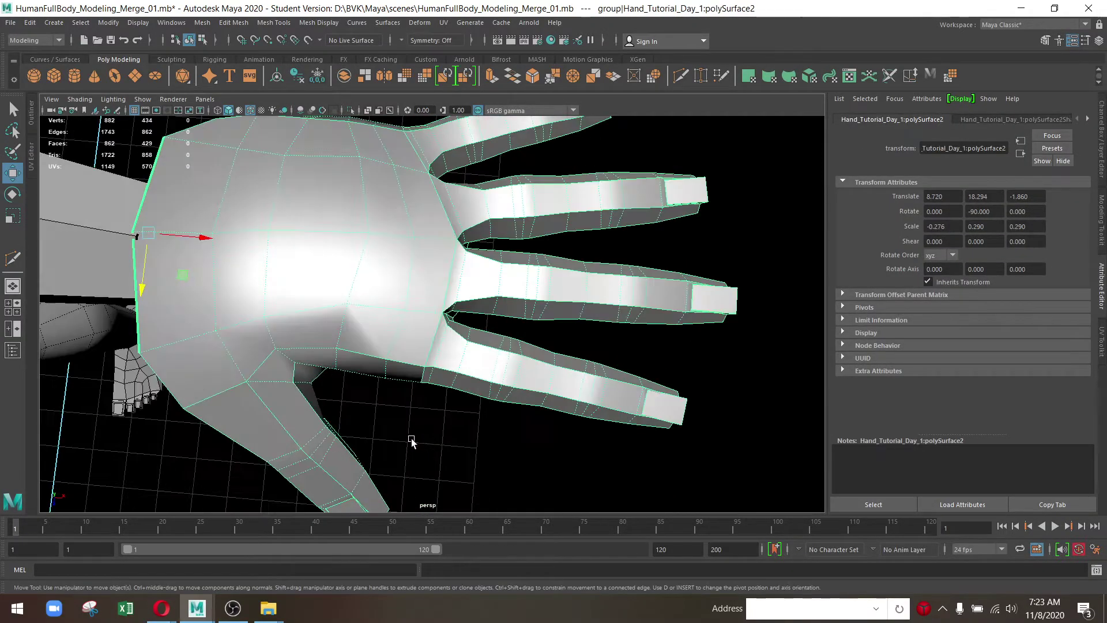
{"action": "left_click_drag", "start_coordinate": [438, 317], "coordinate": [726, 345]}
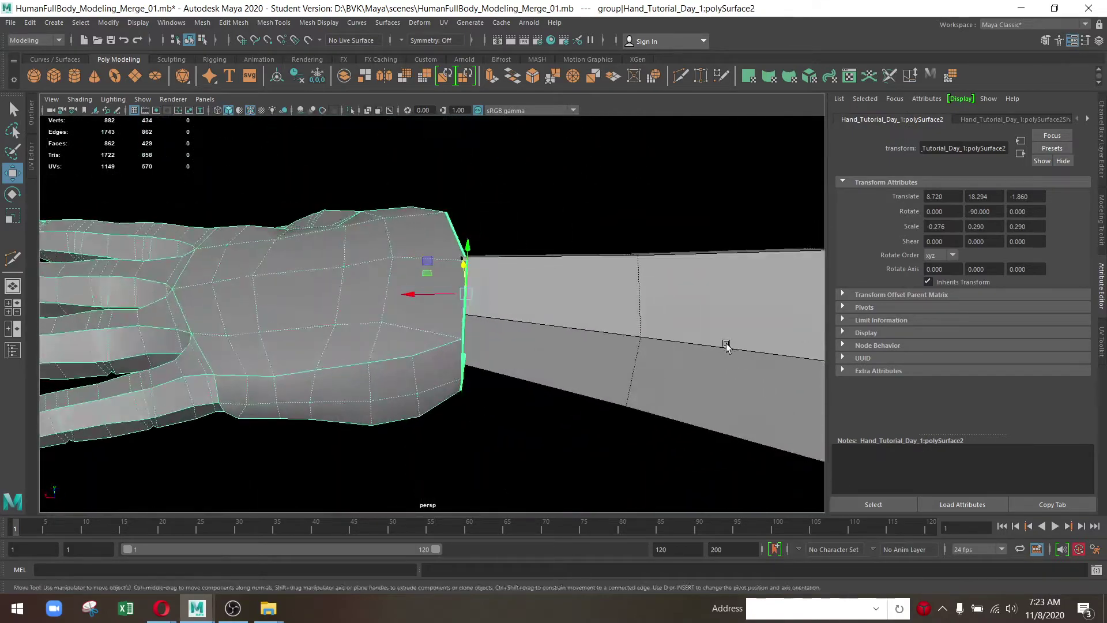
{"action": "left_click_drag", "start_coordinate": [473, 318], "coordinate": [374, 391]}
{"action": "left_click_drag", "start_coordinate": [336, 372], "coordinate": [371, 358]}
{"action": "right_click", "coordinate": [387, 293]}
{"action": "left_click_drag", "start_coordinate": [390, 366], "coordinate": [387, 263]}
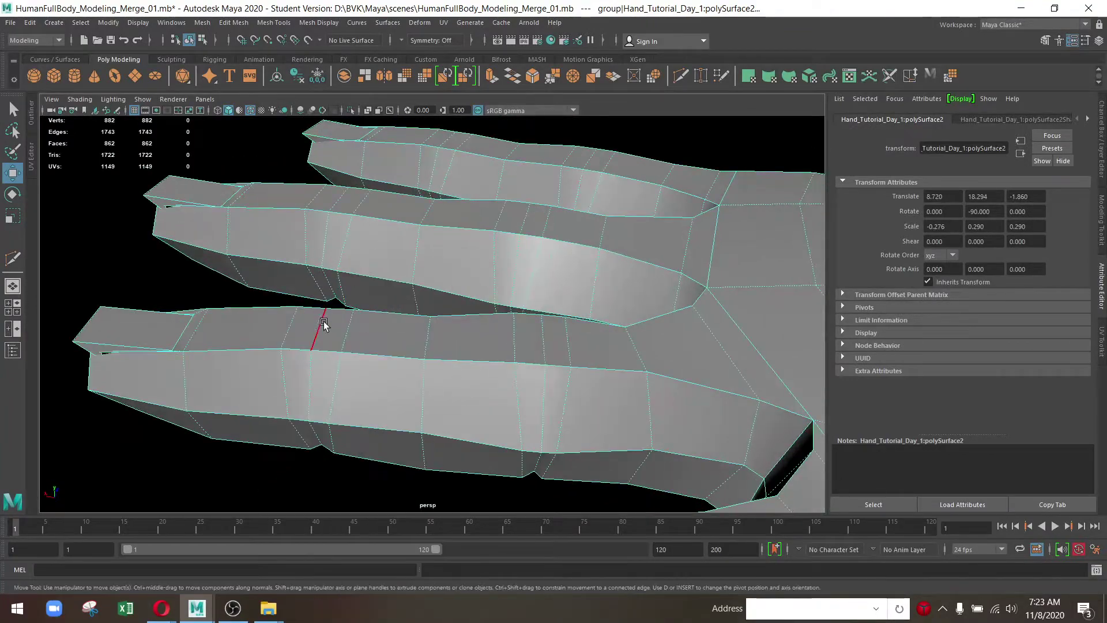
{"action": "left_click", "coordinate": [358, 335]}
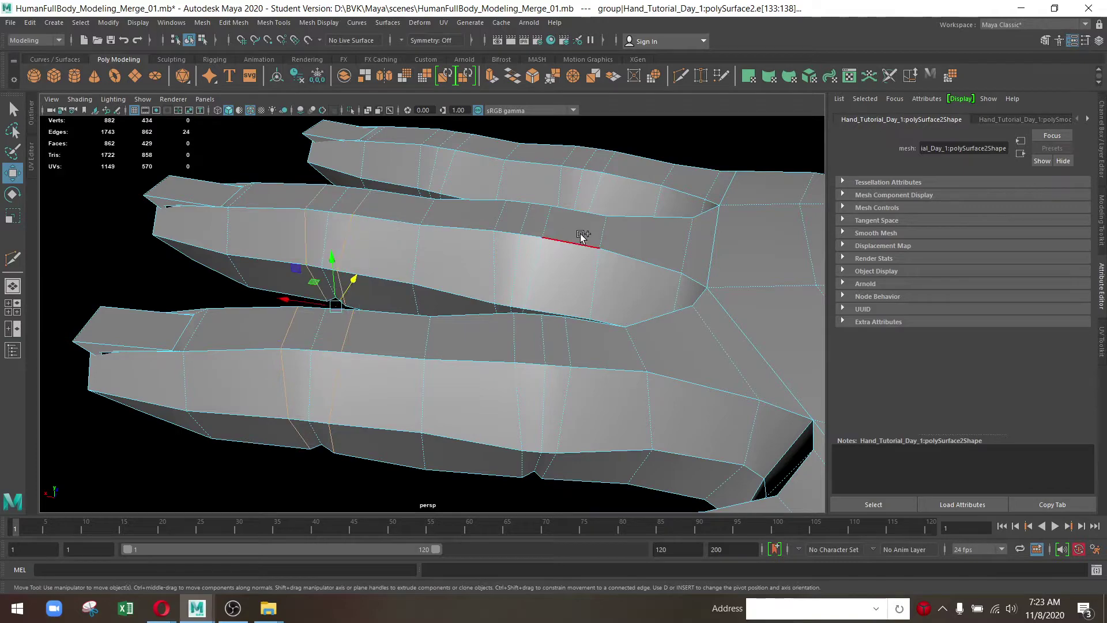
{"action": "left_click_drag", "start_coordinate": [547, 338], "coordinate": [627, 350]}
{"action": "double_click", "coordinate": [493, 358]}
{"action": "left_click_drag", "start_coordinate": [493, 359], "coordinate": [588, 364]}
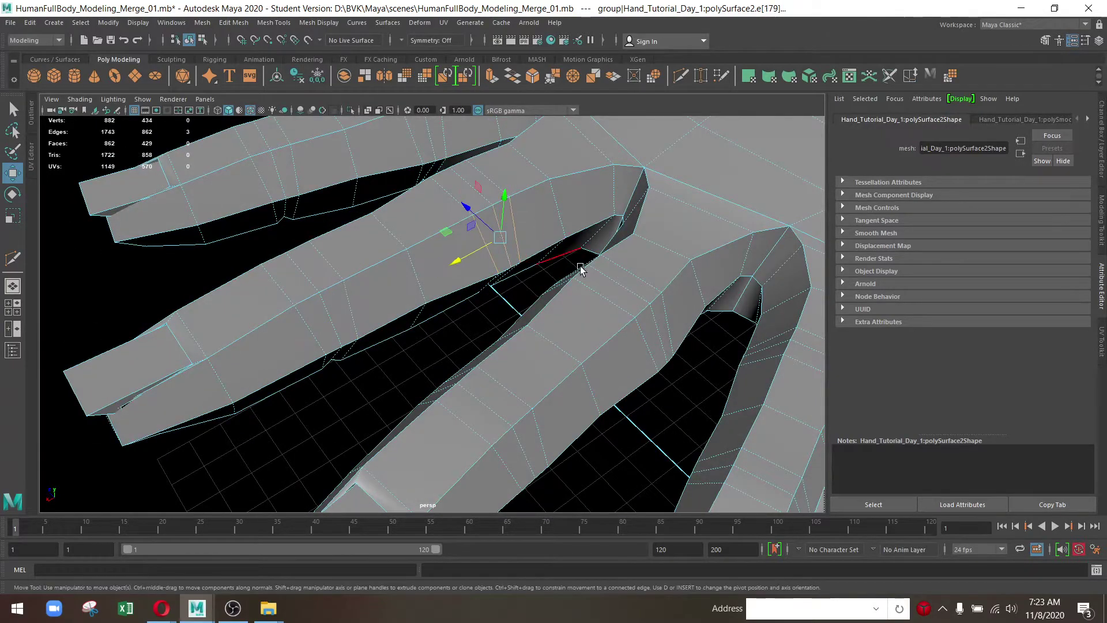
{"action": "left_click_drag", "start_coordinate": [581, 270], "coordinate": [620, 192]}
{"action": "left_click_drag", "start_coordinate": [620, 192], "coordinate": [455, 369]}
{"action": "left_click_drag", "start_coordinate": [456, 369], "coordinate": [623, 387]}
{"action": "left_click_drag", "start_coordinate": [622, 386], "coordinate": [344, 294]}
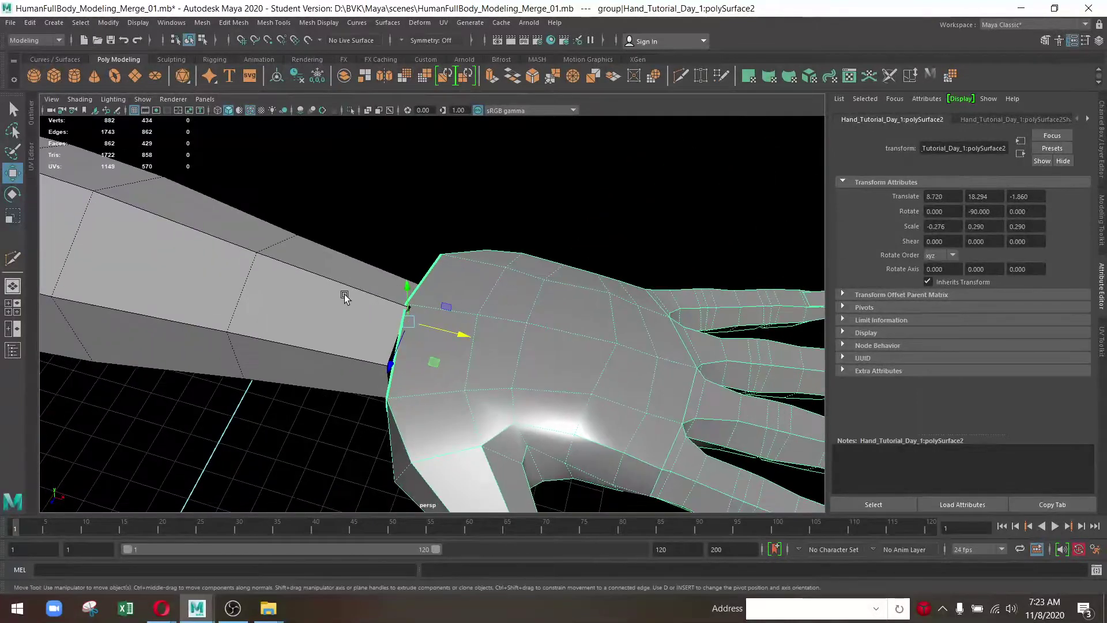
Combine the hand and arm into one mesh and switch to edge selection
{"action": "right_click", "coordinate": [254, 286]}
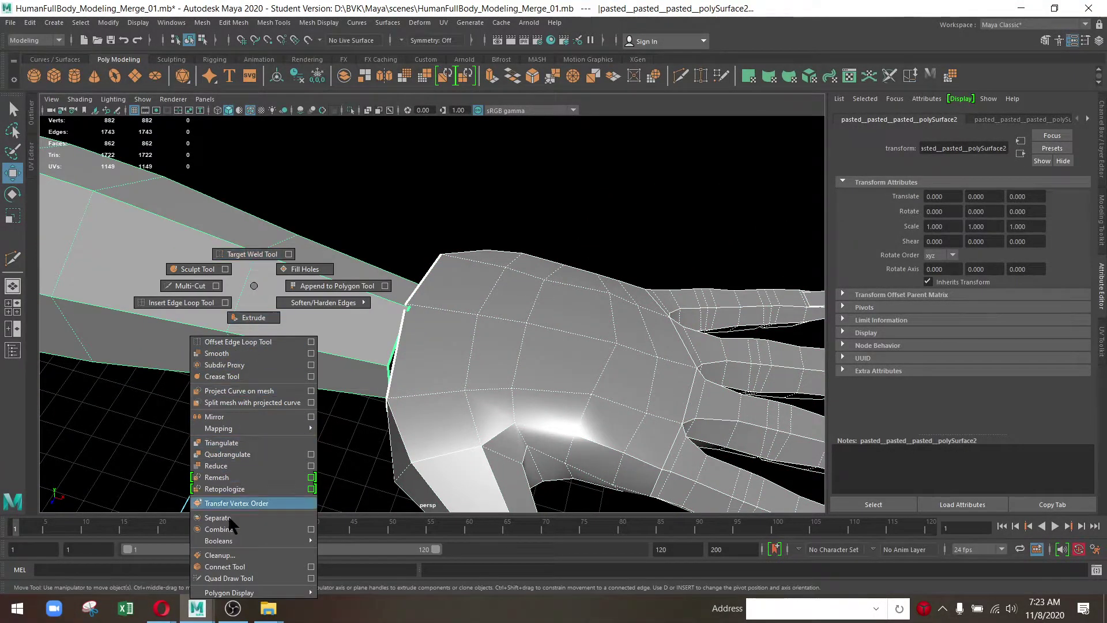
{"action": "left_click", "coordinate": [226, 529]}
{"action": "left_click_drag", "start_coordinate": [347, 331], "coordinate": [482, 360]}
{"action": "right_click", "coordinate": [499, 241]}
{"action": "left_click", "coordinate": [544, 258]}
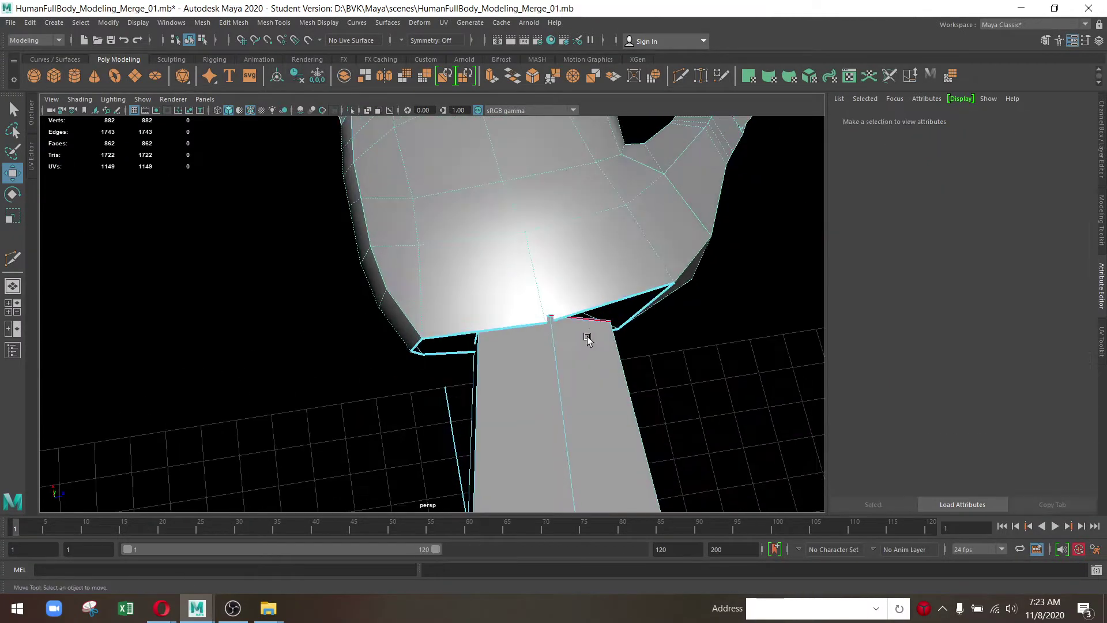
Select the wrist and forearm edge loops and scale them along one axis (1.204, 1.141)
{"action": "double_click", "coordinate": [594, 328]}
{"action": "left_click_drag", "start_coordinate": [458, 353], "coordinate": [447, 371]}
{"action": "key", "text": "r"}
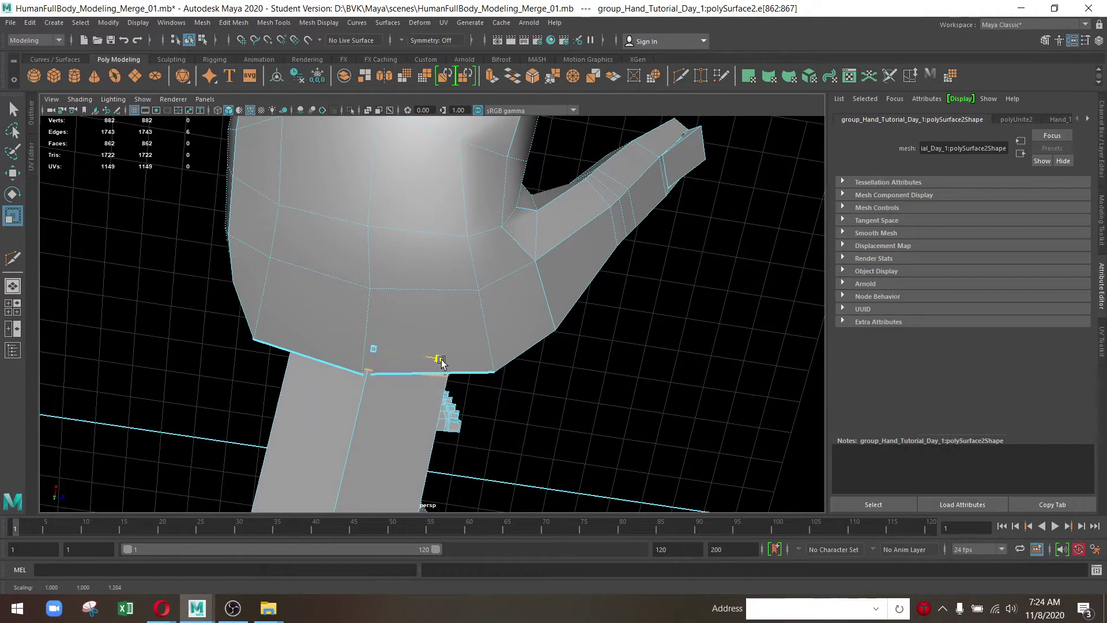
{"action": "left_click_drag", "start_coordinate": [547, 392], "coordinate": [462, 238]}
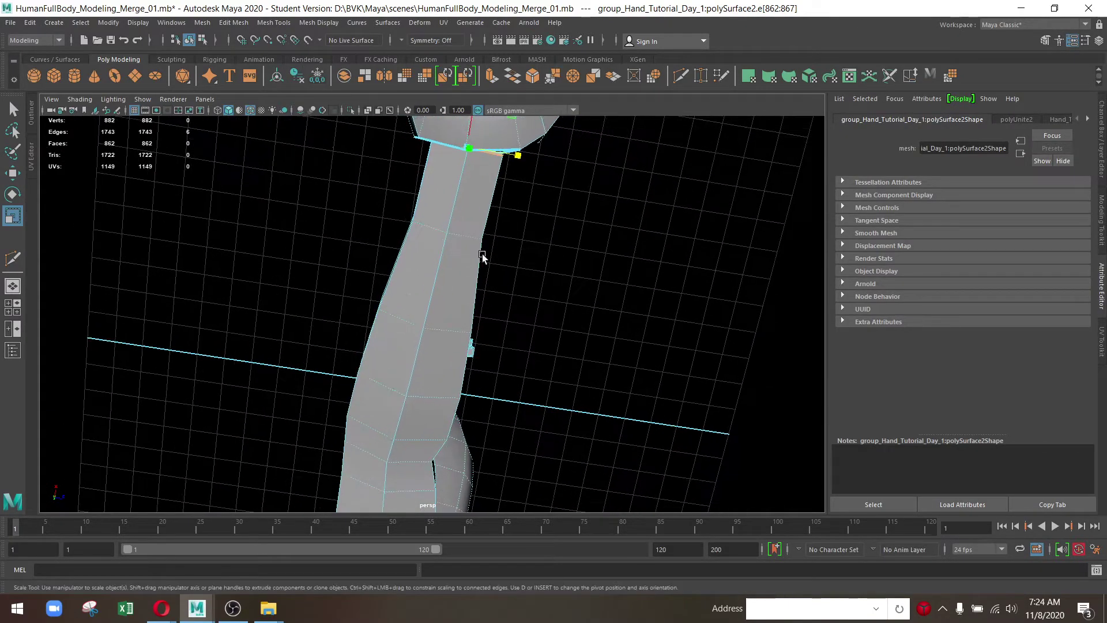
{"action": "double_click", "coordinate": [461, 237]}
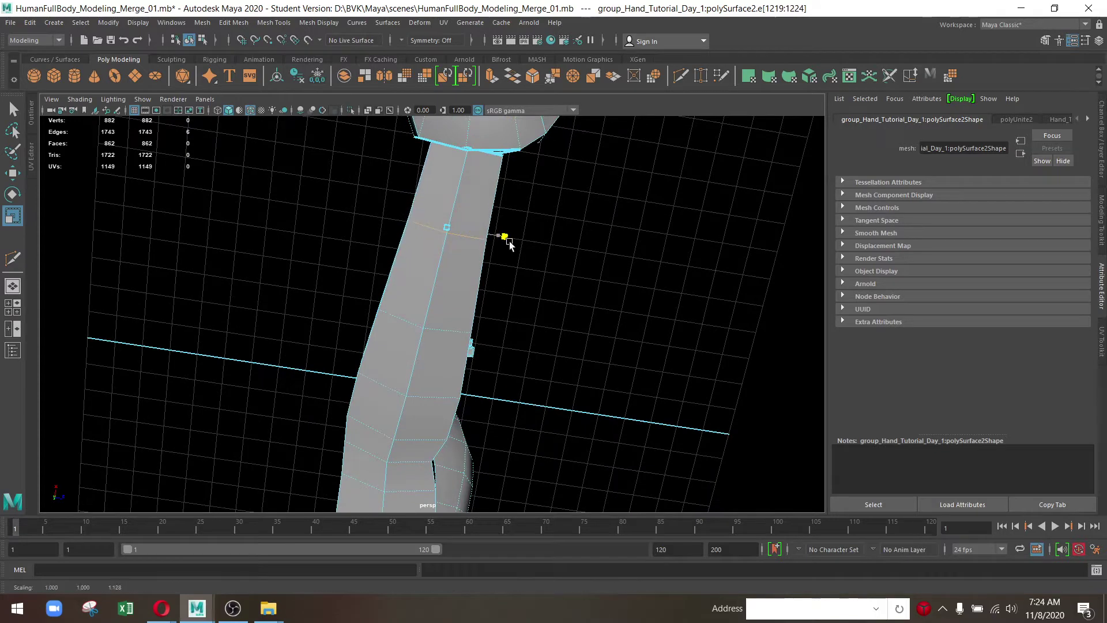
{"action": "double_click", "coordinate": [444, 334]}
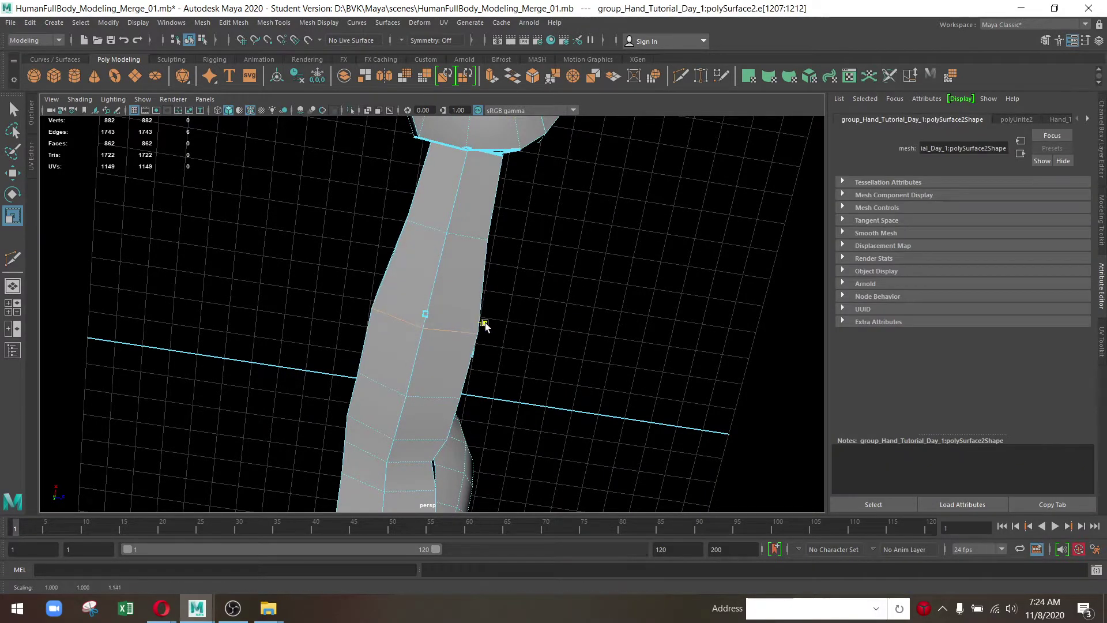
{"action": "scroll", "scroll_direction": "down", "scroll_amount": 3}
{"action": "scroll", "scroll_direction": "up", "scroll_amount": 3}
{"action": "scroll", "scroll_direction": "up", "scroll_amount": 3}
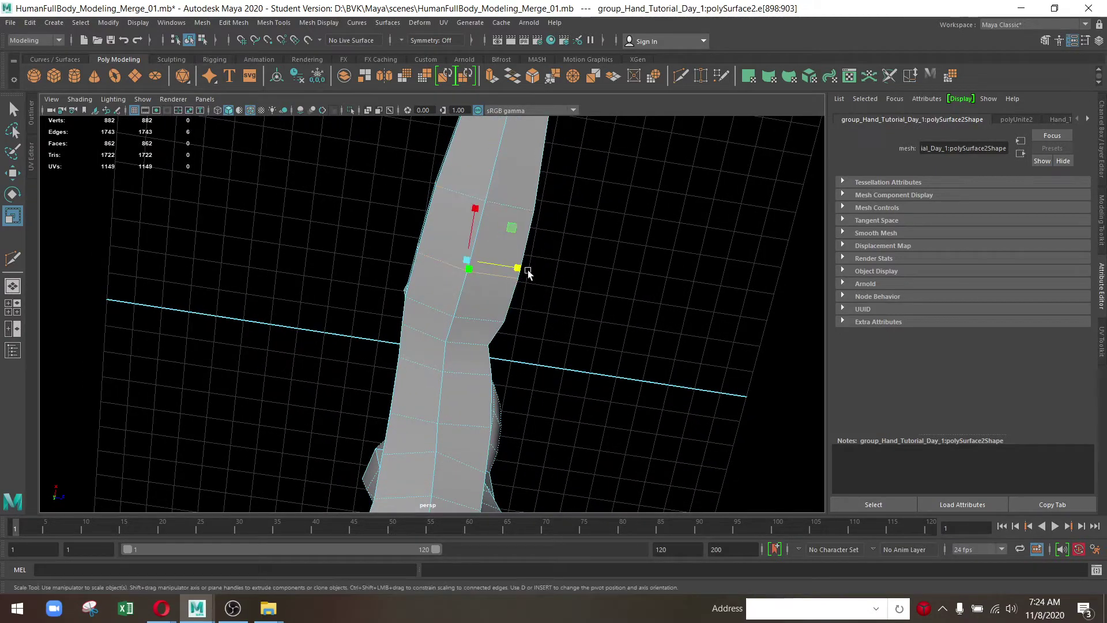
Select a corner vertex near the wrist in vertex mode and frame the view on it
{"action": "scroll", "scroll_direction": "down", "scroll_amount": 3}
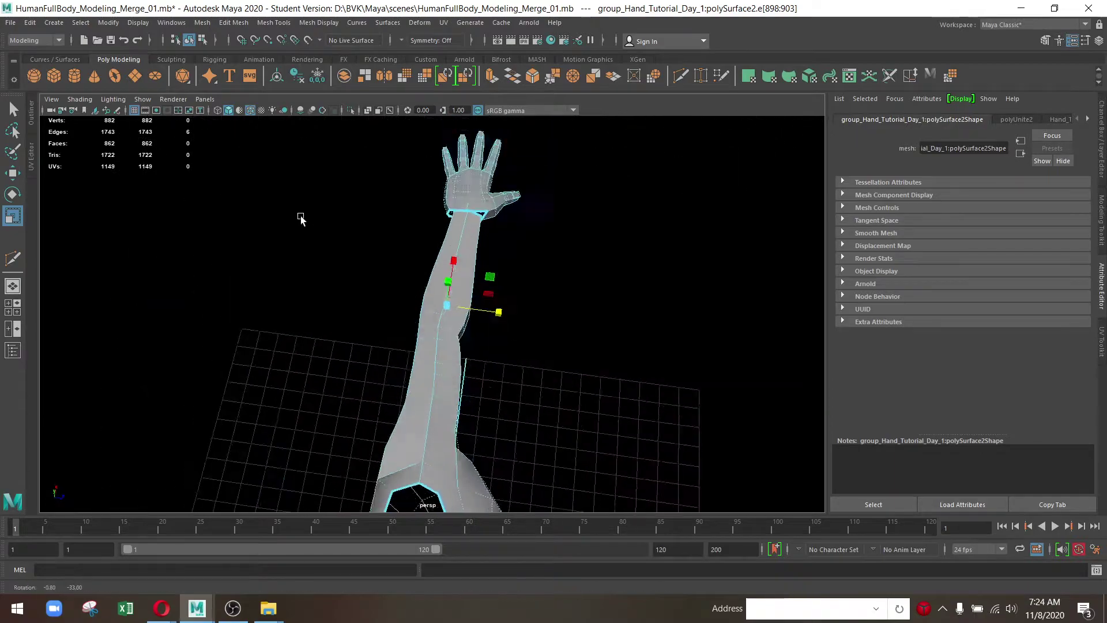
{"action": "left_click_drag", "start_coordinate": [300, 215], "coordinate": [430, 269]}
{"action": "left_click_drag", "start_coordinate": [431, 273], "coordinate": [432, 300]}
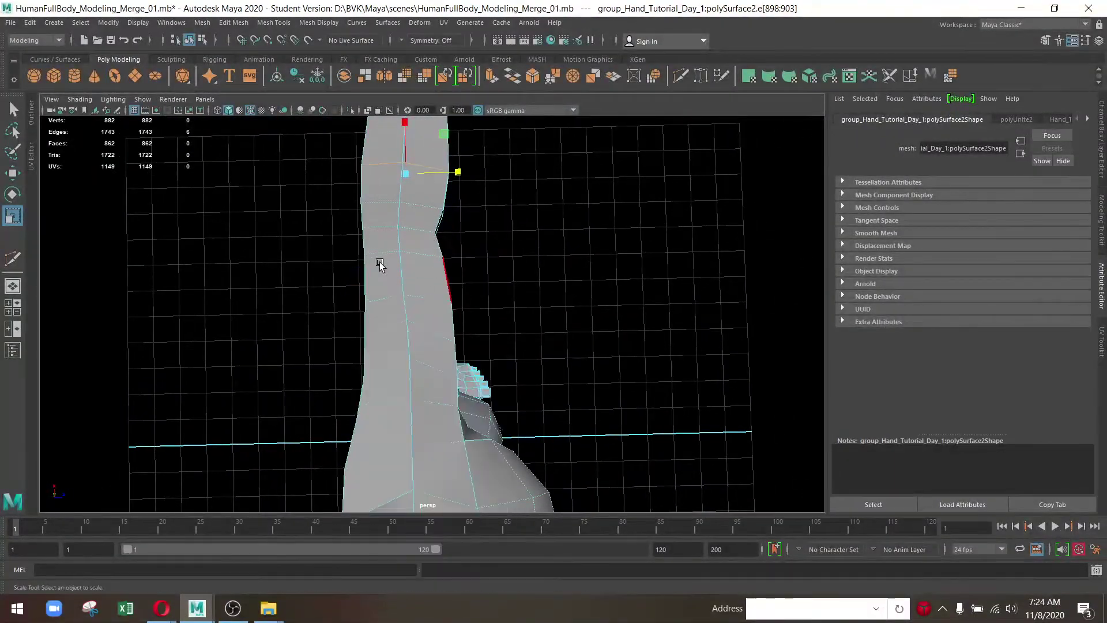
{"action": "left_click_drag", "start_coordinate": [376, 264], "coordinate": [440, 287]}
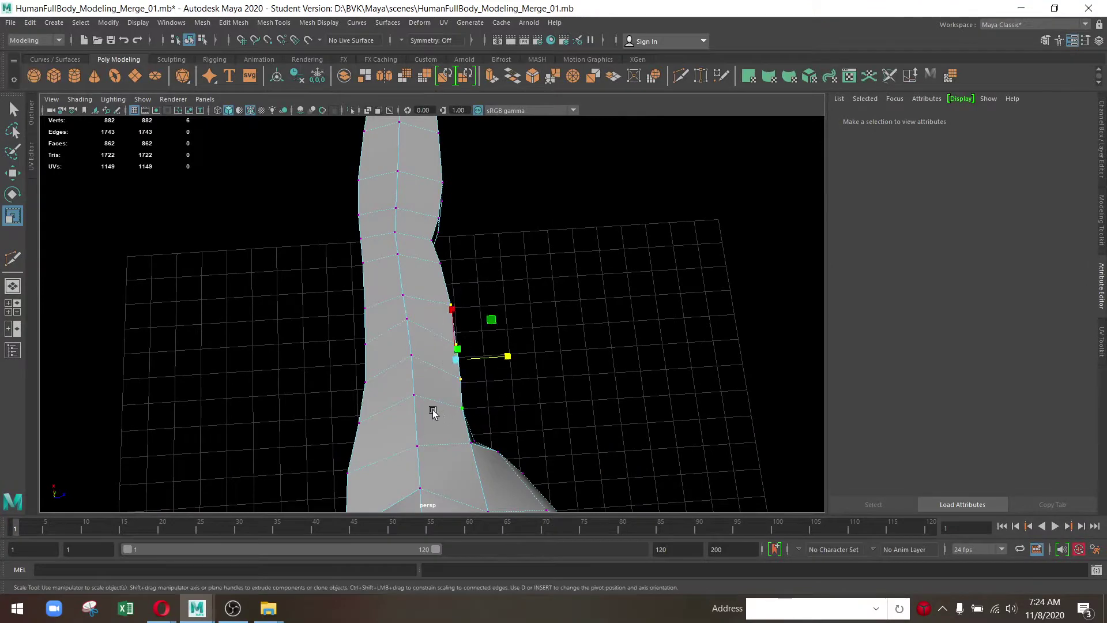
{"action": "left_click_drag", "start_coordinate": [432, 411], "coordinate": [406, 384]}
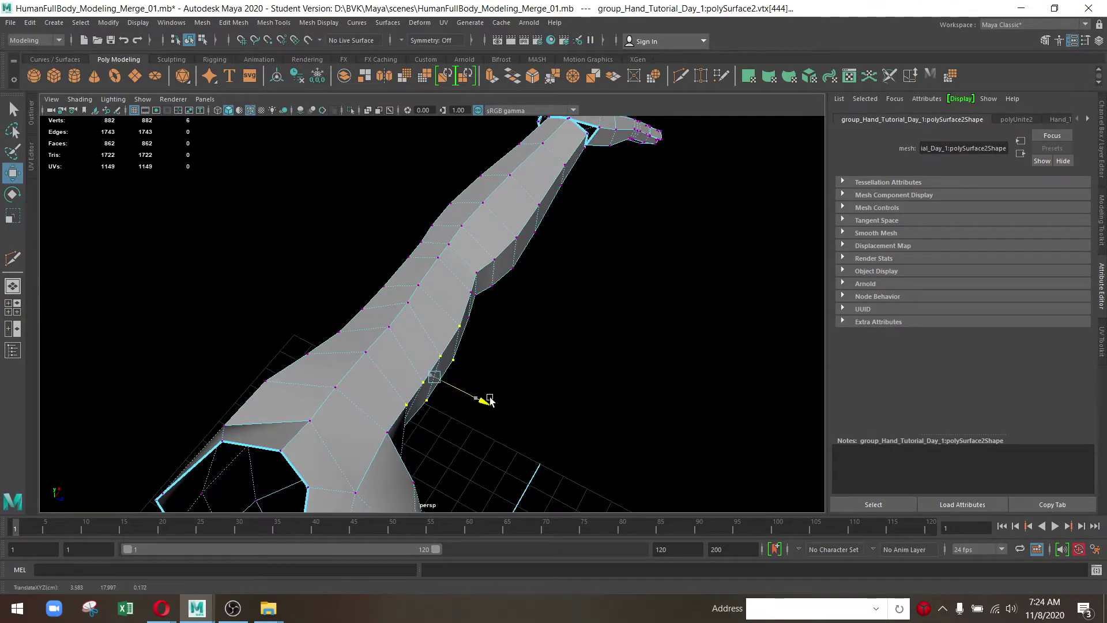
{"action": "left_click_drag", "start_coordinate": [491, 402], "coordinate": [320, 284]}
{"action": "left_click", "coordinate": [359, 234]}
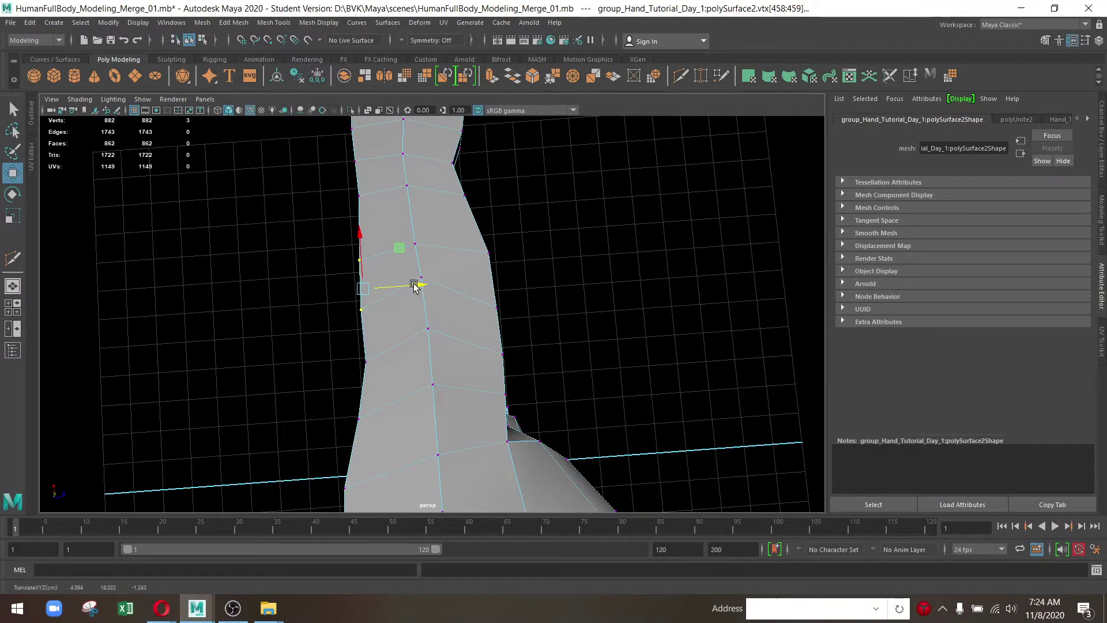
{"action": "left_click_drag", "start_coordinate": [414, 286], "coordinate": [624, 333]}
{"action": "key", "text": "f"}
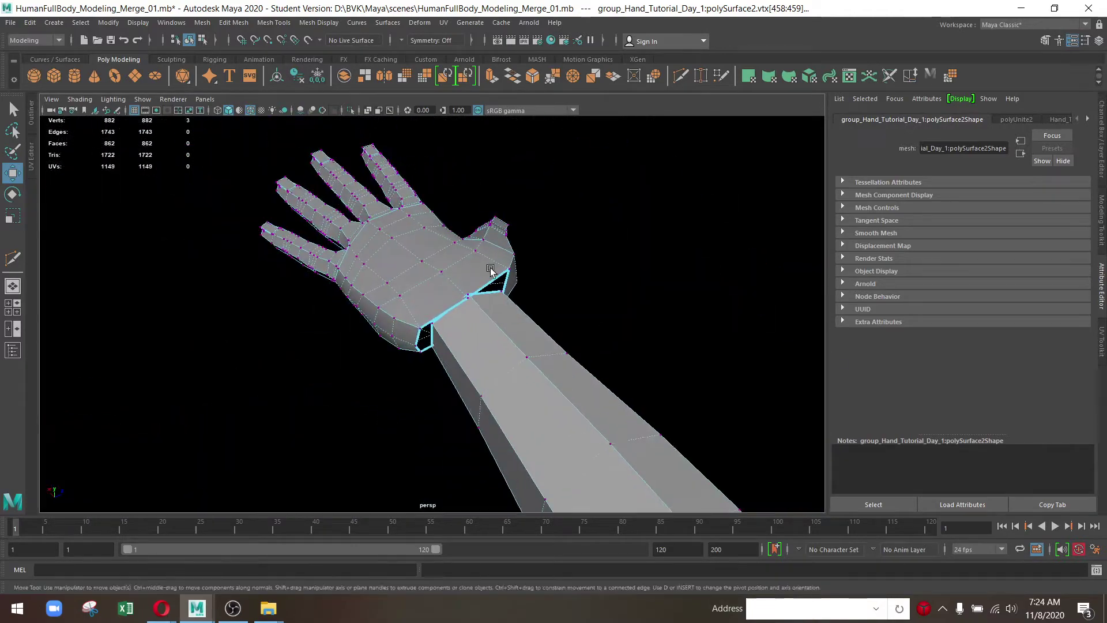
Return to Object Mode, then go back to vertex editing close on the wrist joint
{"action": "left_click_drag", "start_coordinate": [604, 202], "coordinate": [634, 192]}
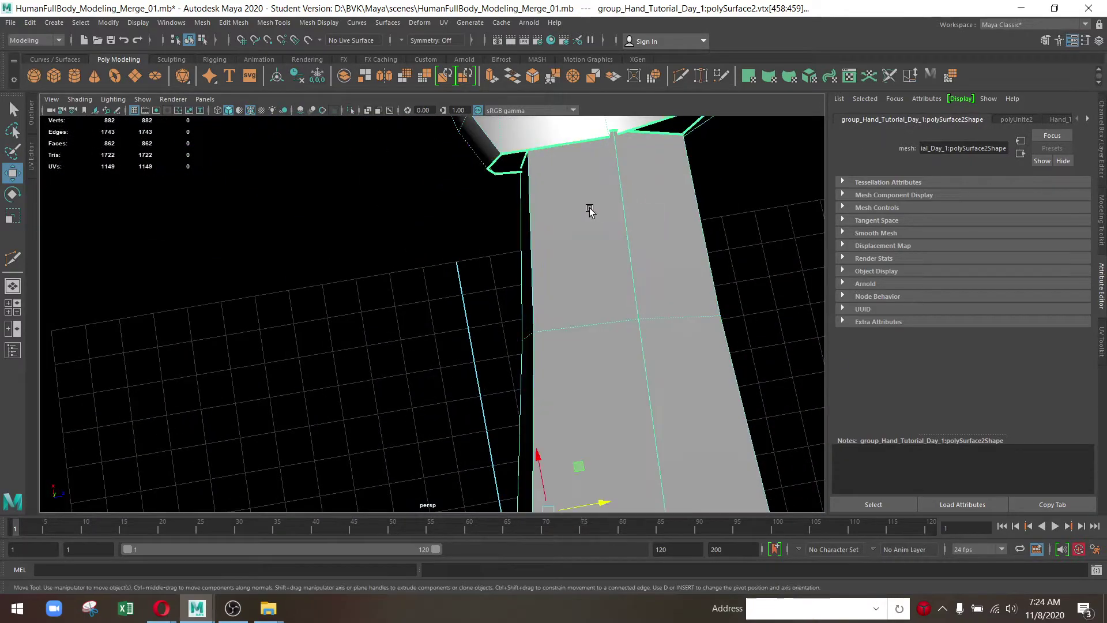
{"action": "left_click_drag", "start_coordinate": [588, 210], "coordinate": [488, 255]}
{"action": "scroll", "scroll_direction": "up", "scroll_amount": 3}
{"action": "right_click", "coordinate": [570, 227]}
{"action": "left_click_drag", "start_coordinate": [570, 227], "coordinate": [513, 226]}
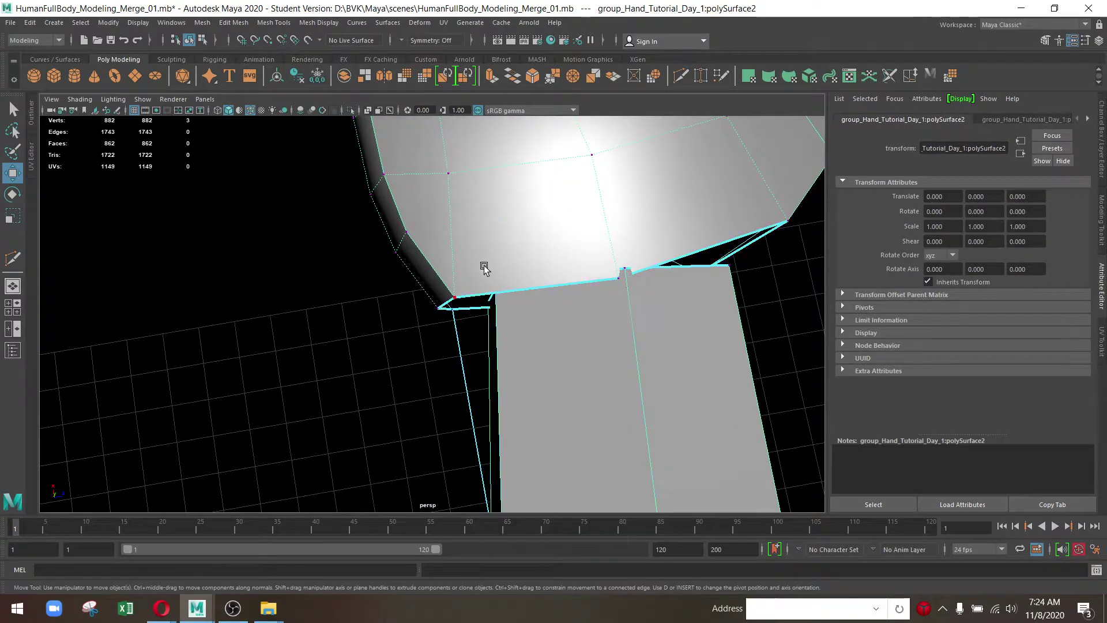
{"action": "left_click_drag", "start_coordinate": [588, 341], "coordinate": [697, 23]}
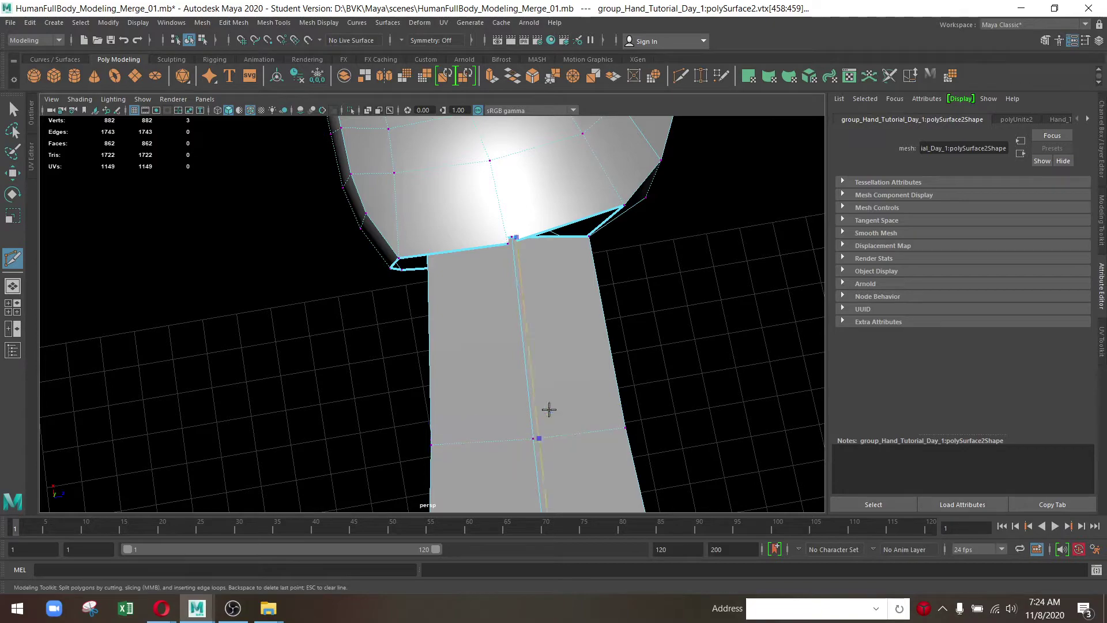
Finish the forearm edge-loop cut and inspect the open wrist seam at 888 vertices
{"action": "key", "text": "w"}
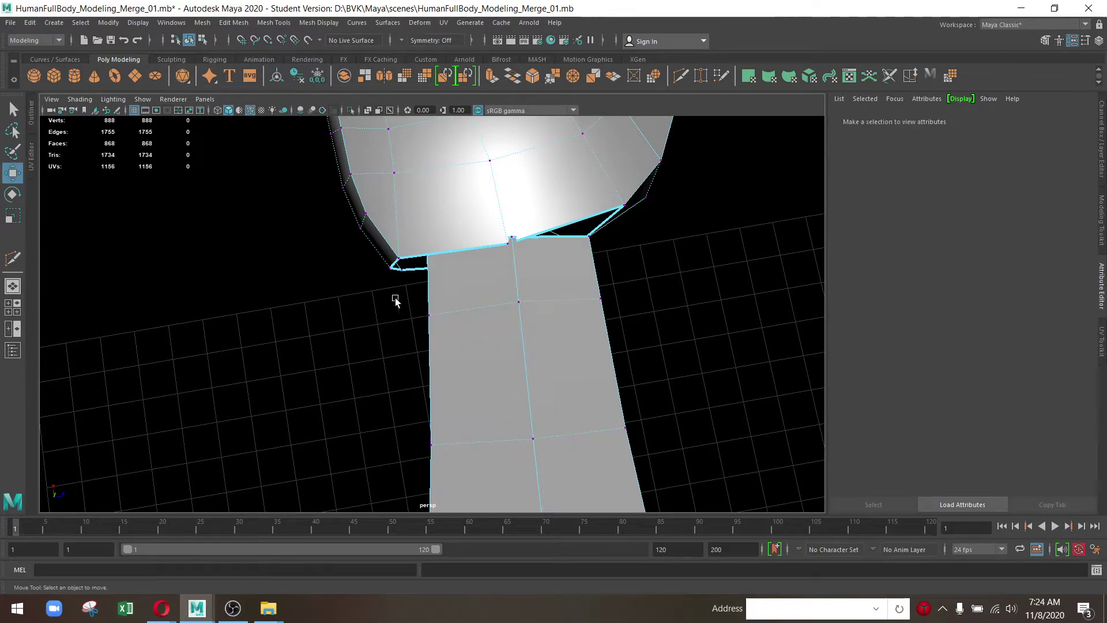
{"action": "left_click_drag", "start_coordinate": [395, 300], "coordinate": [637, 262]}
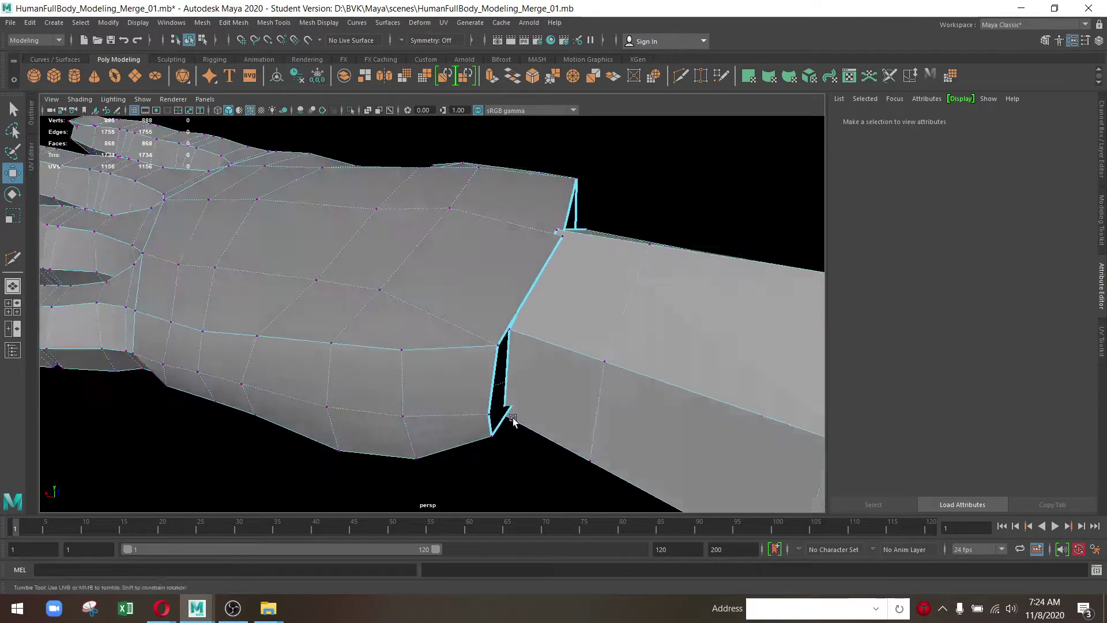
{"action": "left_click_drag", "start_coordinate": [637, 262], "coordinate": [721, 224]}
{"action": "left_click_drag", "start_coordinate": [703, 257], "coordinate": [487, 366]}
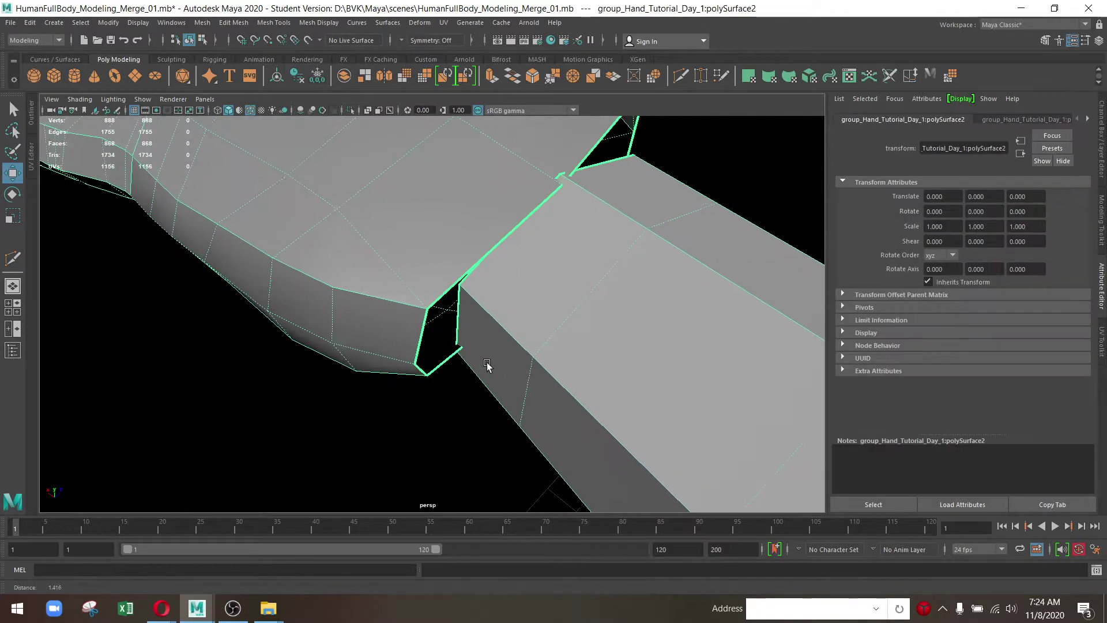
{"action": "scroll", "scroll_direction": "down", "scroll_amount": 3}
{"action": "scroll", "scroll_direction": "down", "scroll_amount": 3}
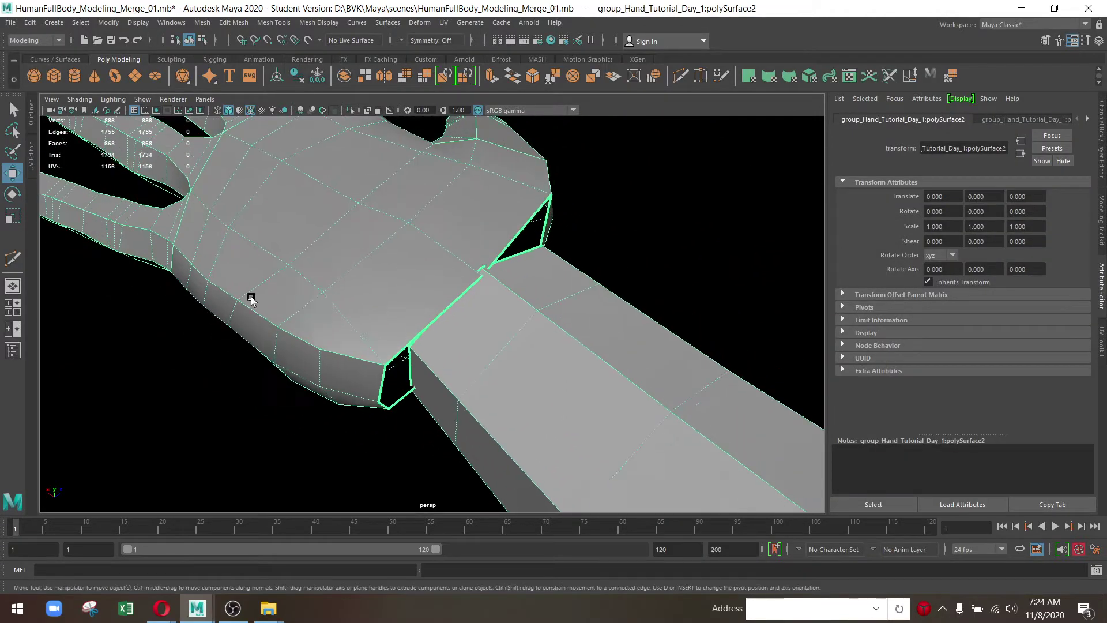
{"action": "left_click_drag", "start_coordinate": [339, 363], "coordinate": [391, 409]}
{"action": "left_click_drag", "start_coordinate": [348, 468], "coordinate": [460, 274]}
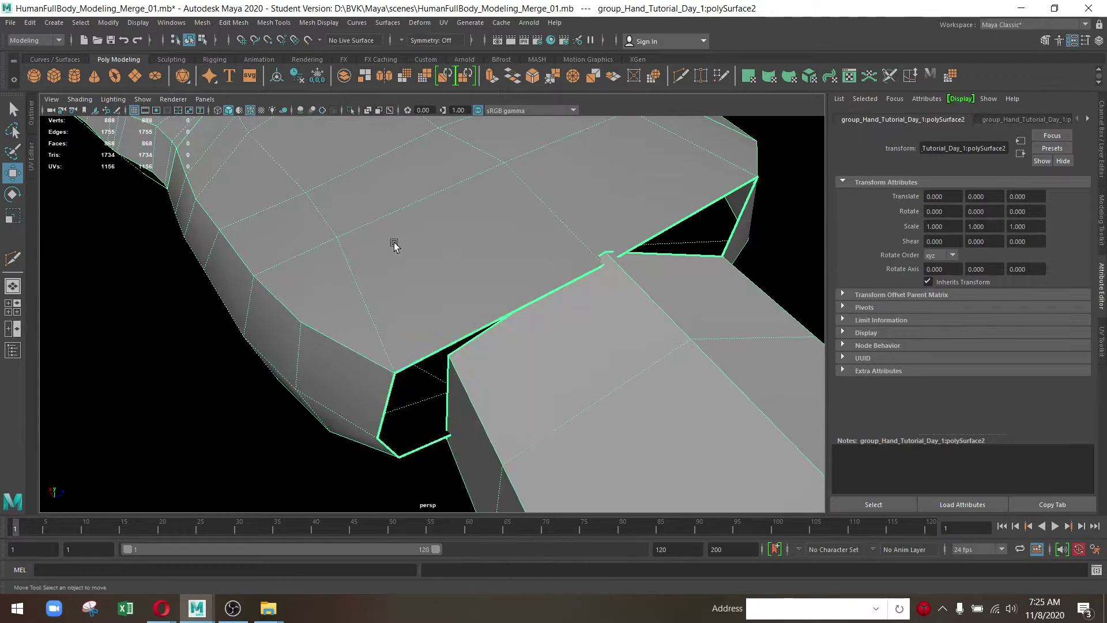
Target-weld the first two forearm seam vertices onto their matching hand wrist vertices
{"action": "key", "text": "F9"}
{"action": "left_click", "coordinate": [615, 275]}
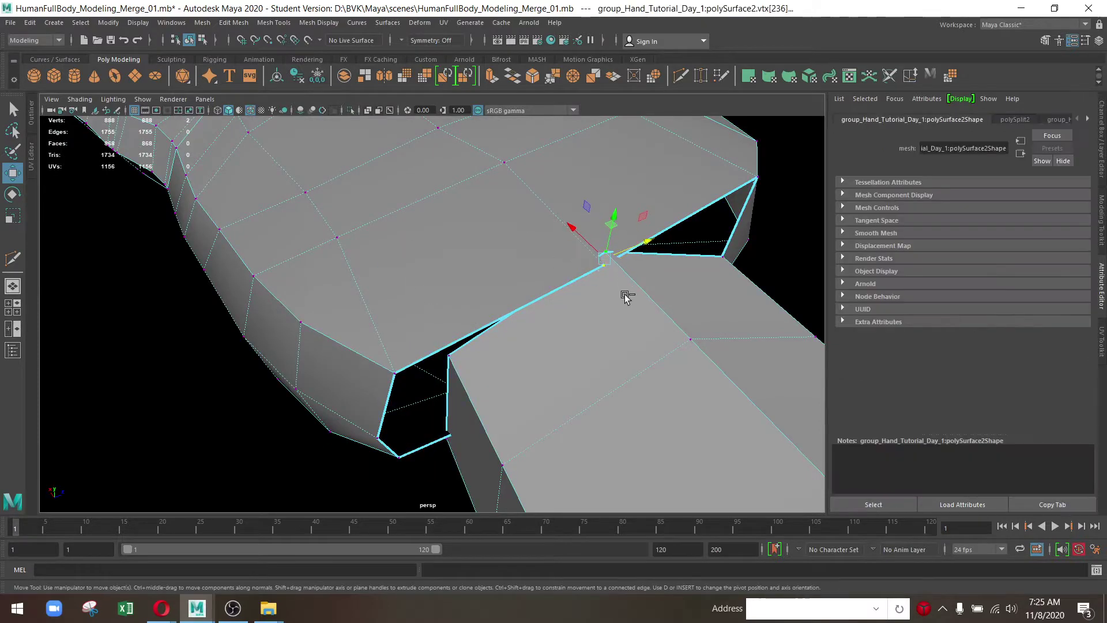
{"action": "left_click_drag", "start_coordinate": [620, 312], "coordinate": [368, 310]}
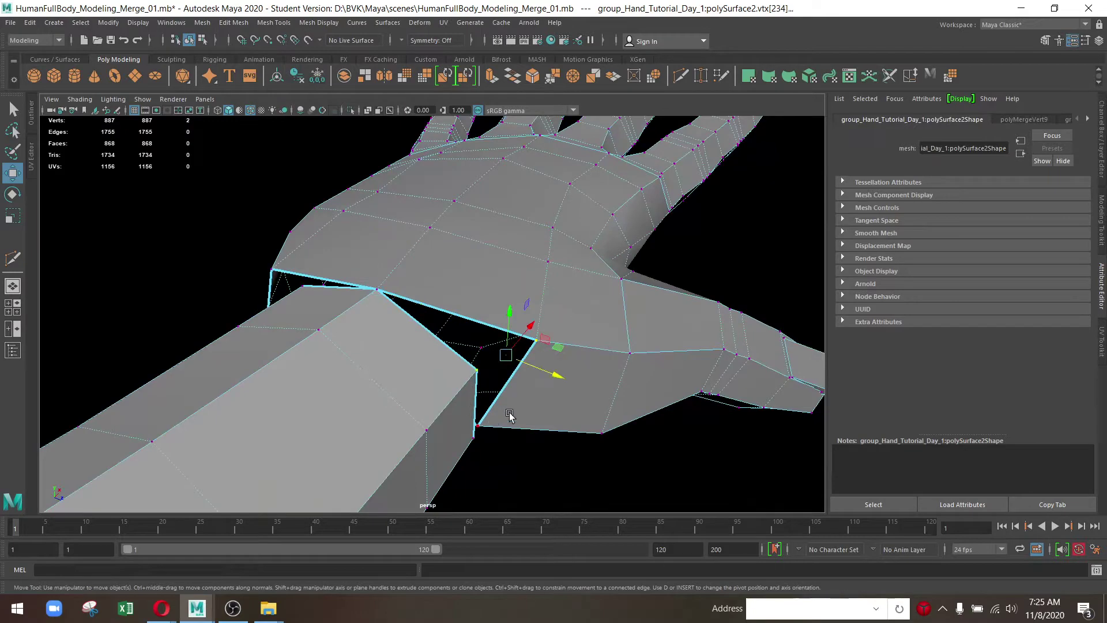
{"action": "left_click_drag", "start_coordinate": [510, 416], "coordinate": [513, 423]}
{"action": "left_click_drag", "start_coordinate": [514, 424], "coordinate": [559, 323]}
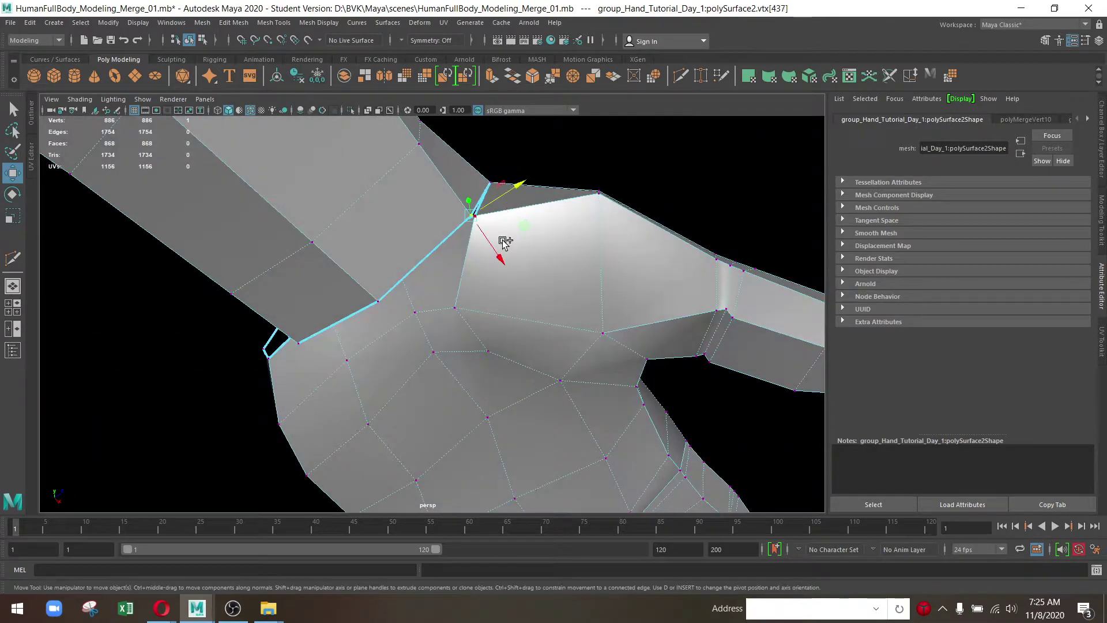
{"action": "left_click_drag", "start_coordinate": [505, 243], "coordinate": [518, 259]}
{"action": "left_click_drag", "start_coordinate": [502, 261], "coordinate": [507, 266]}
{"action": "left_click_drag", "start_coordinate": [507, 267], "coordinate": [355, 263]}
Weld another seam vertex pair and check the wrist from all sides, leaving 880 vertices
{"action": "left_click_drag", "start_coordinate": [436, 278], "coordinate": [451, 261]}
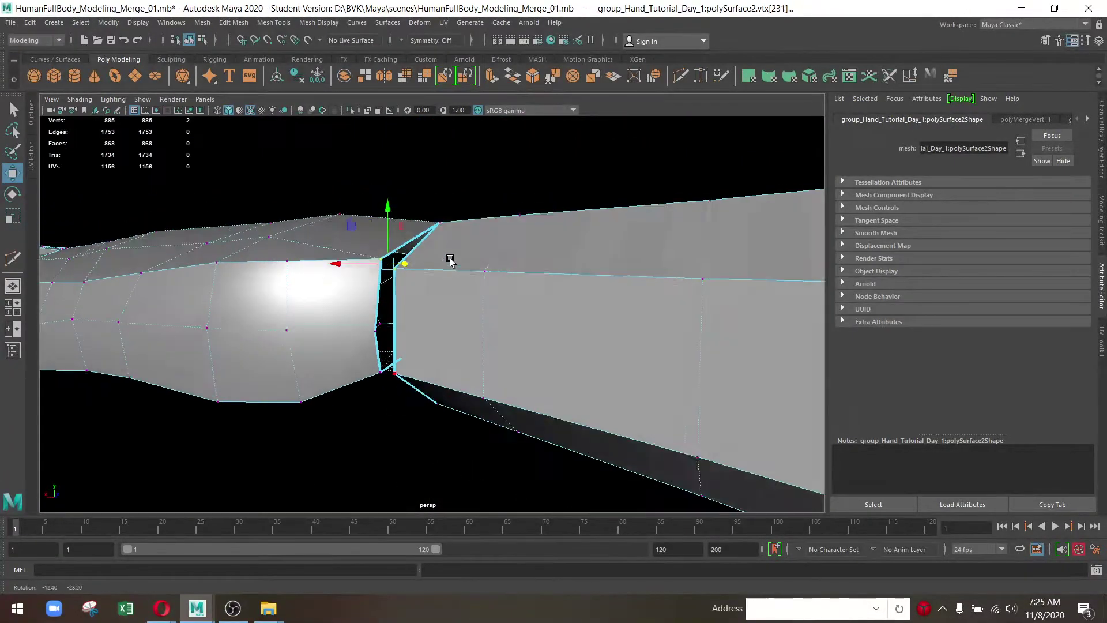
{"action": "left_click_drag", "start_coordinate": [423, 304], "coordinate": [439, 263]}
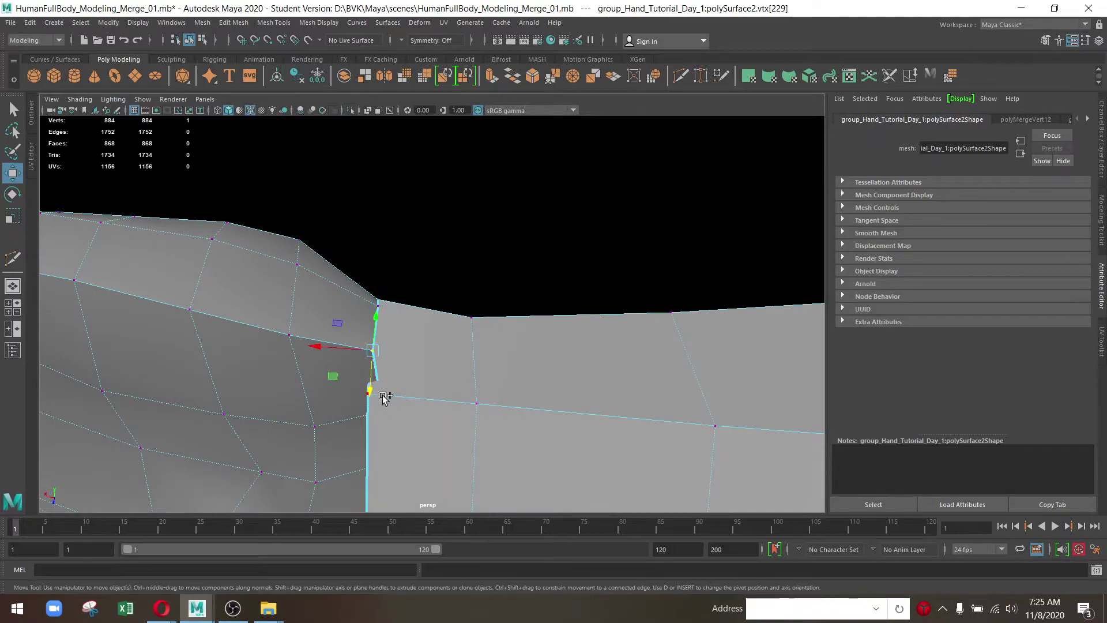
{"action": "left_click_drag", "start_coordinate": [437, 393], "coordinate": [450, 397]}
{"action": "left_click_drag", "start_coordinate": [449, 398], "coordinate": [660, 282]}
{"action": "left_click_drag", "start_coordinate": [659, 282], "coordinate": [567, 258]}
{"action": "left_click_drag", "start_coordinate": [567, 258], "coordinate": [403, 359]}
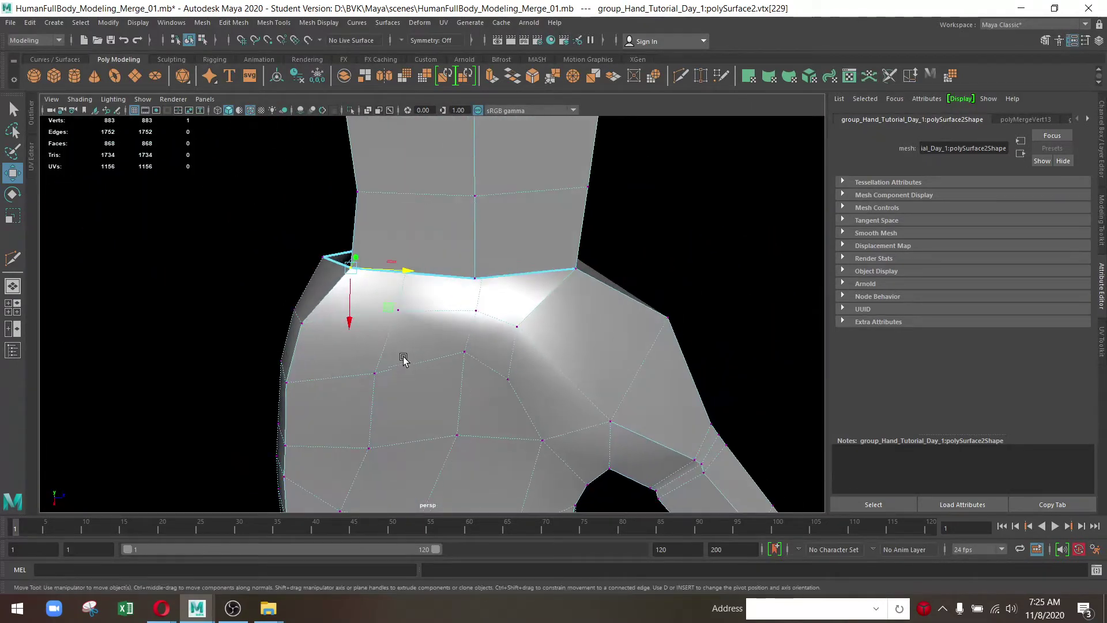
{"action": "left_click_drag", "start_coordinate": [409, 284], "coordinate": [435, 246]}
{"action": "left_click_drag", "start_coordinate": [435, 247], "coordinate": [439, 378]}
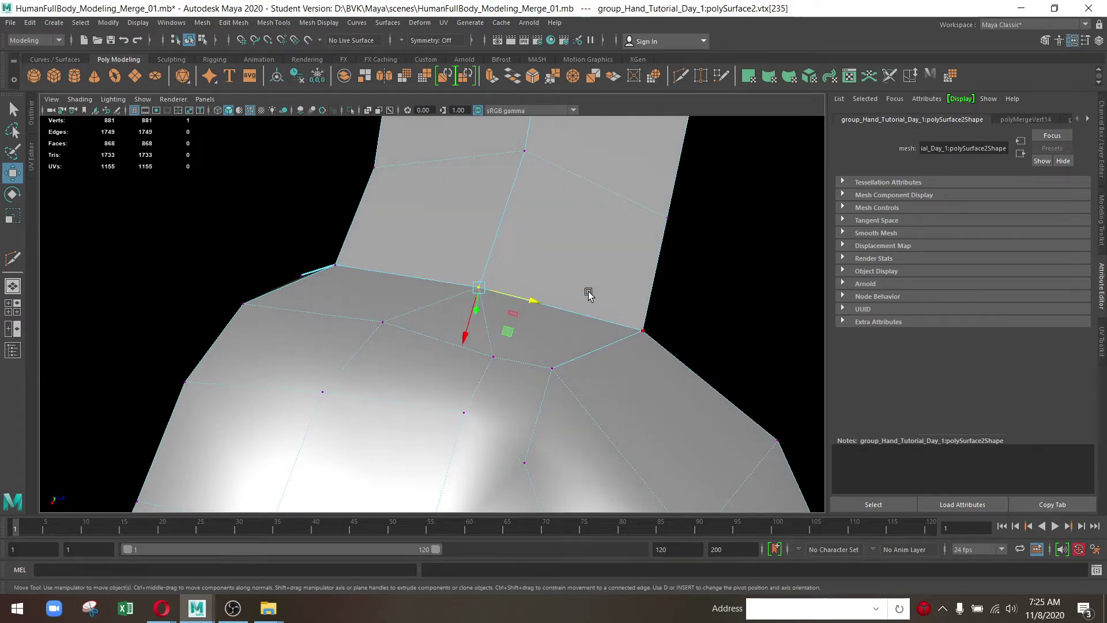
{"action": "left_click_drag", "start_coordinate": [588, 294], "coordinate": [436, 375]}
{"action": "left_click_drag", "start_coordinate": [518, 388], "coordinate": [601, 383]}
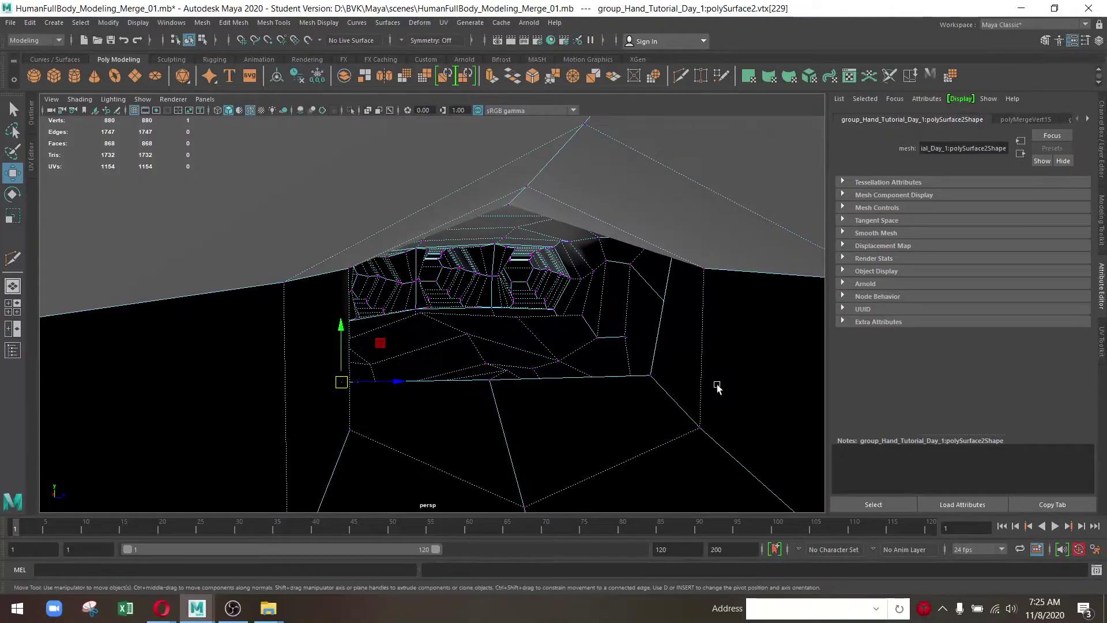
Orbit around the joined arm, hand and torso side to inspect the wrist and shoulder
{"action": "left_click_drag", "start_coordinate": [716, 386], "coordinate": [494, 400]}
{"action": "left_click_drag", "start_coordinate": [494, 400], "coordinate": [346, 403]}
{"action": "left_click_drag", "start_coordinate": [346, 404], "coordinate": [475, 466]}
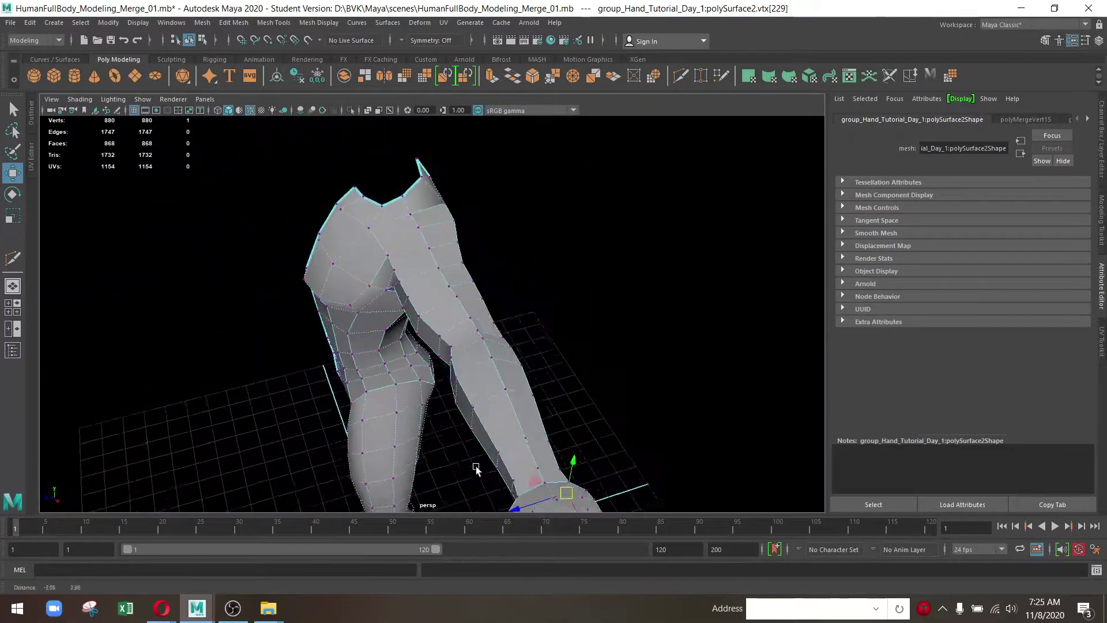
{"action": "left_click_drag", "start_coordinate": [475, 466], "coordinate": [655, 340]}
{"action": "left_click_drag", "start_coordinate": [655, 341], "coordinate": [432, 369]}
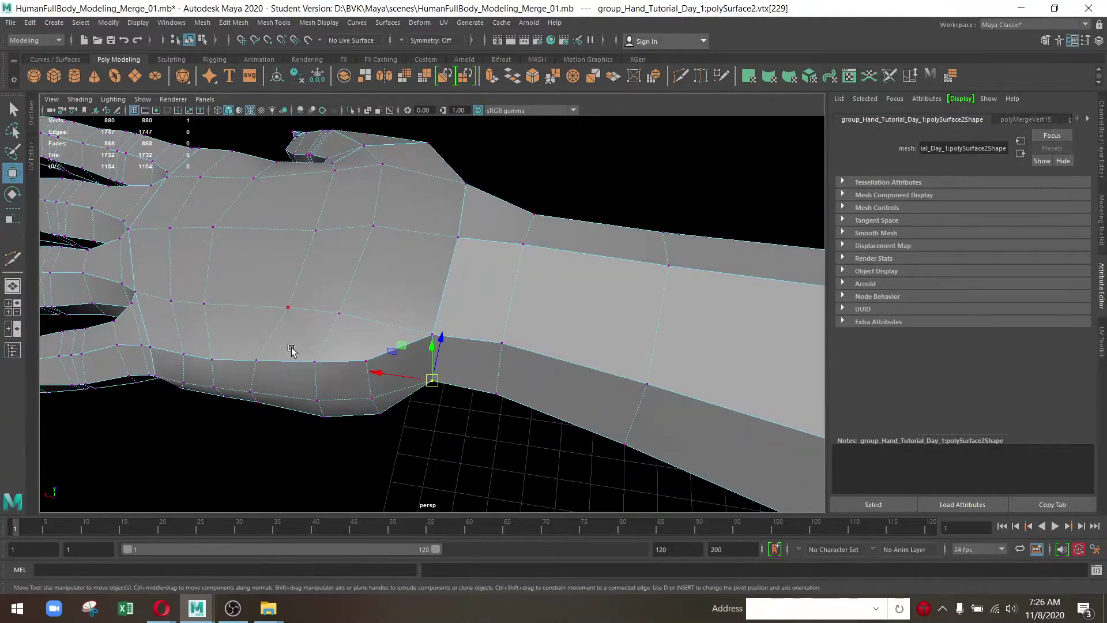
{"action": "left_click_drag", "start_coordinate": [291, 350], "coordinate": [479, 381]}
{"action": "left_click_drag", "start_coordinate": [479, 380], "coordinate": [465, 396]}
{"action": "left_click_drag", "start_coordinate": [465, 396], "coordinate": [715, 340]}
{"action": "left_click_drag", "start_coordinate": [440, 417], "coordinate": [586, 321]}
{"action": "scroll", "scroll_direction": "up", "scroll_amount": 3}
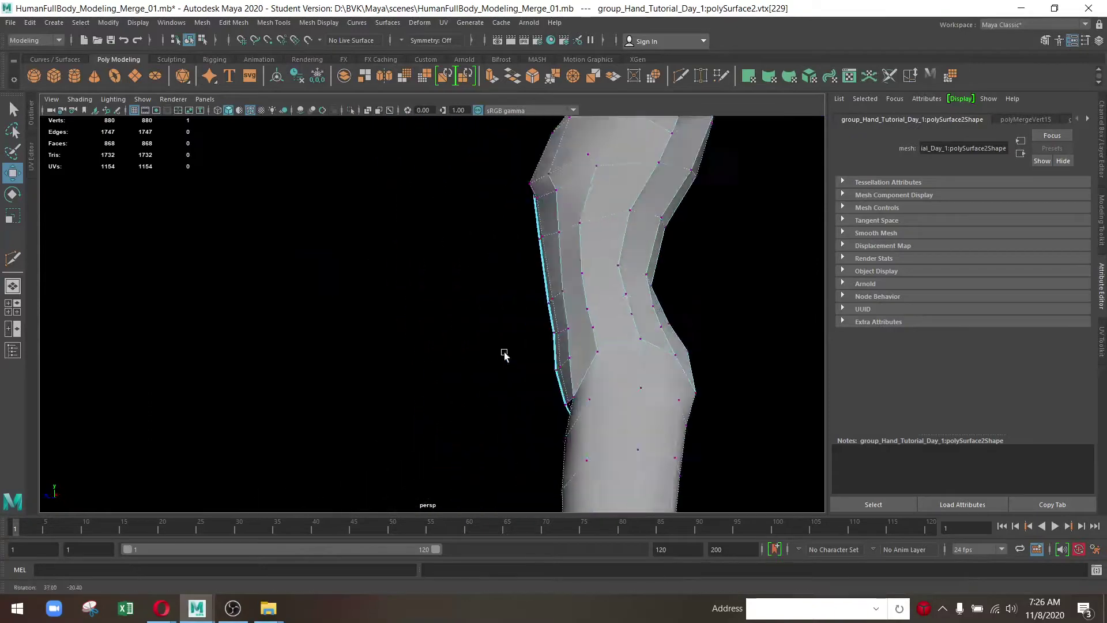
{"action": "left_click_drag", "start_coordinate": [504, 353], "coordinate": [283, 392]}
{"action": "left_click_drag", "start_coordinate": [283, 392], "coordinate": [671, 345]}
Select an edge under the armpit after orbiting around the shoulder joint
{"action": "left_click_drag", "start_coordinate": [550, 291], "coordinate": [433, 361]}
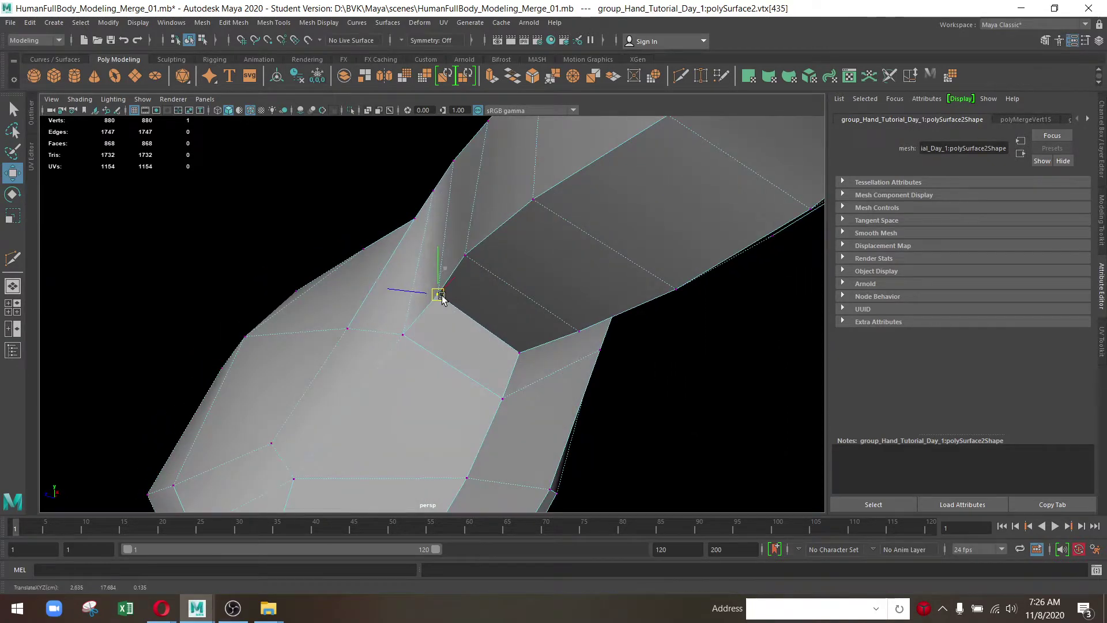
{"action": "left_click_drag", "start_coordinate": [461, 311], "coordinate": [483, 324]}
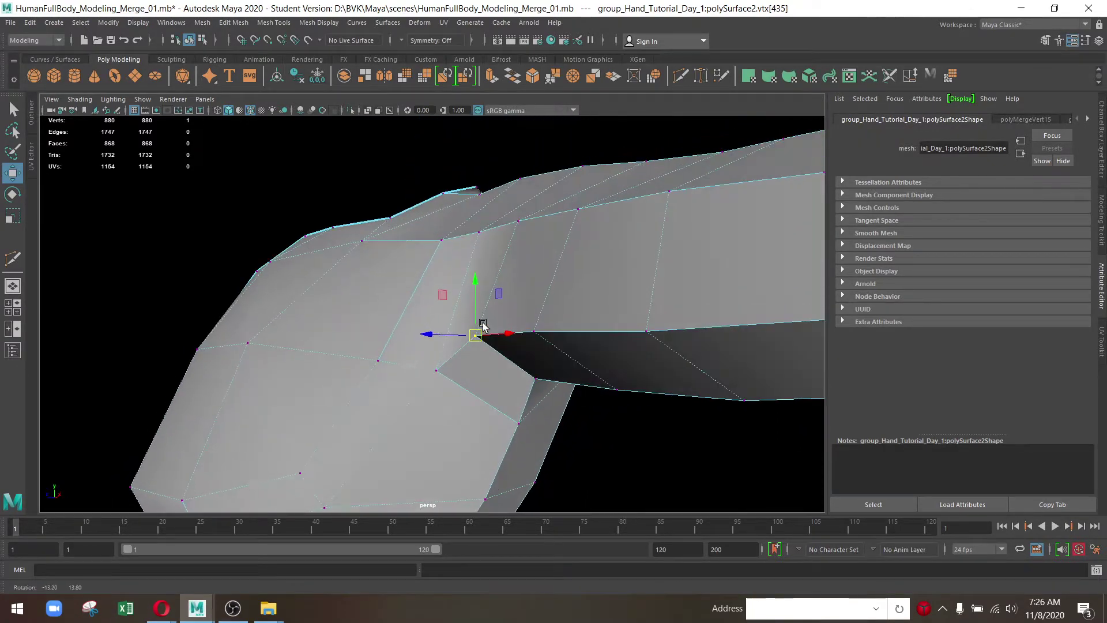
{"action": "left_click_drag", "start_coordinate": [445, 398], "coordinate": [427, 404]}
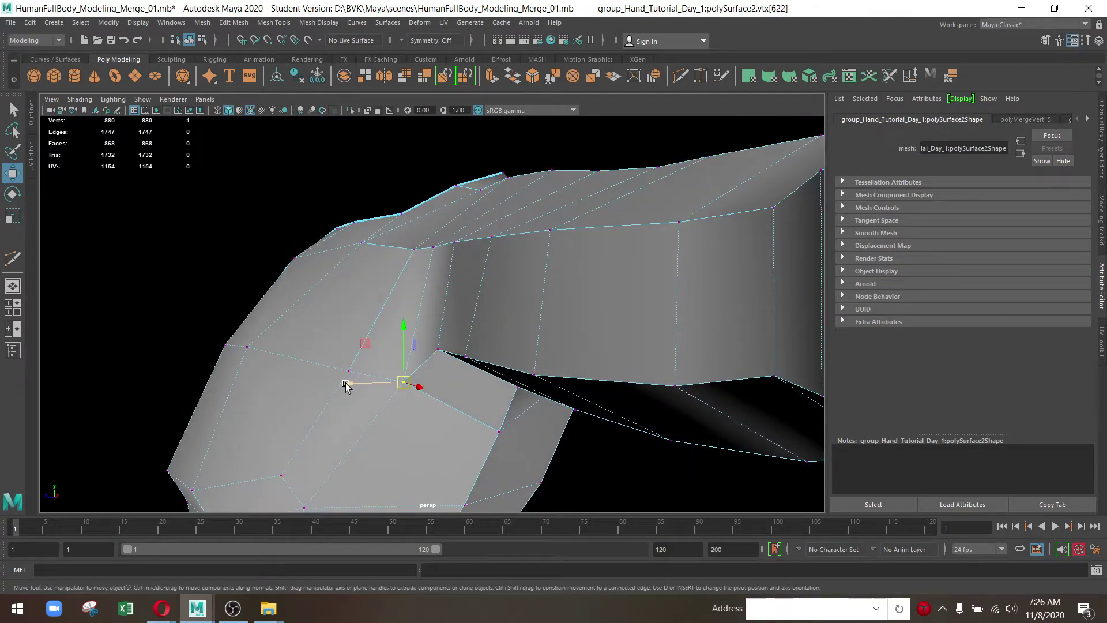
{"action": "left_click_drag", "start_coordinate": [380, 375], "coordinate": [391, 372]}
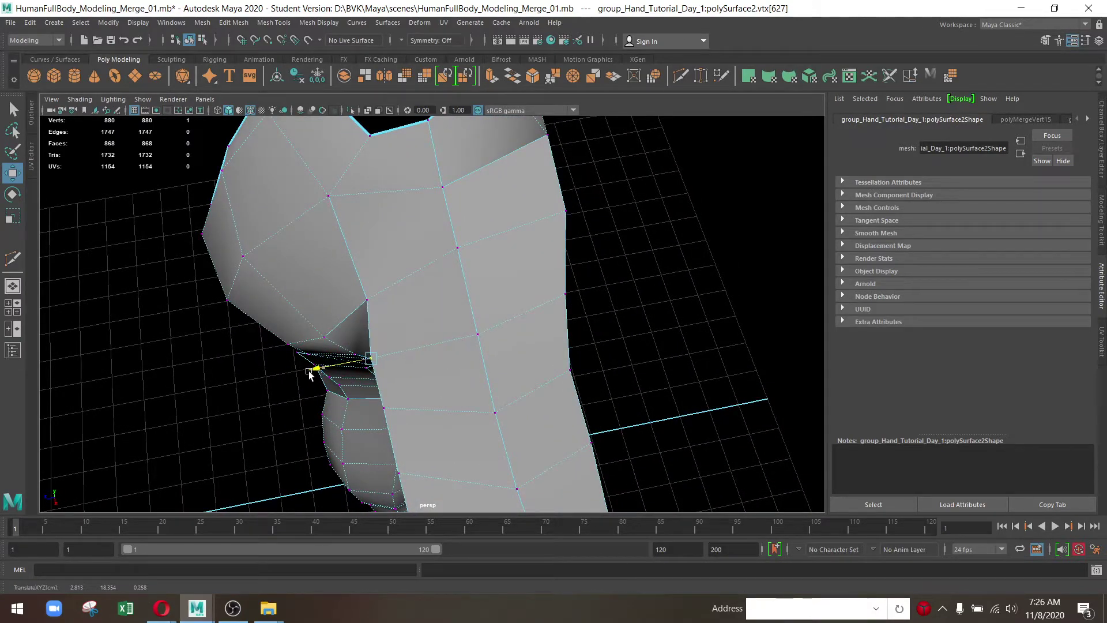
{"action": "left_click_drag", "start_coordinate": [314, 372], "coordinate": [465, 404]}
{"action": "left_click_drag", "start_coordinate": [569, 309], "coordinate": [533, 313]}
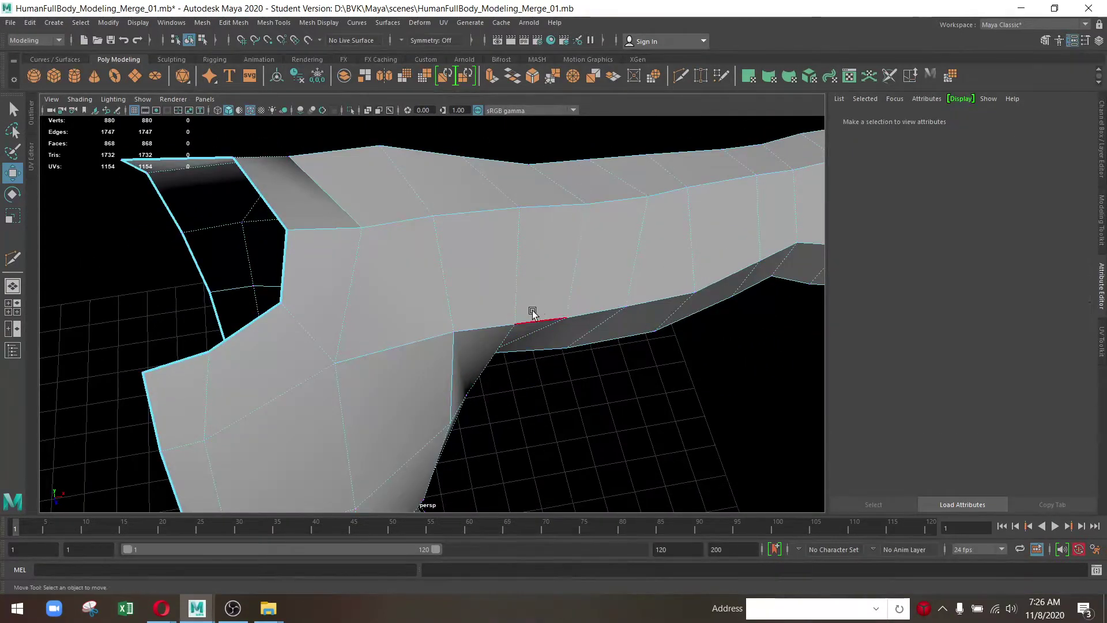
{"action": "left_click", "coordinate": [523, 337]}
{"action": "left_click_drag", "start_coordinate": [523, 336], "coordinate": [395, 411]}
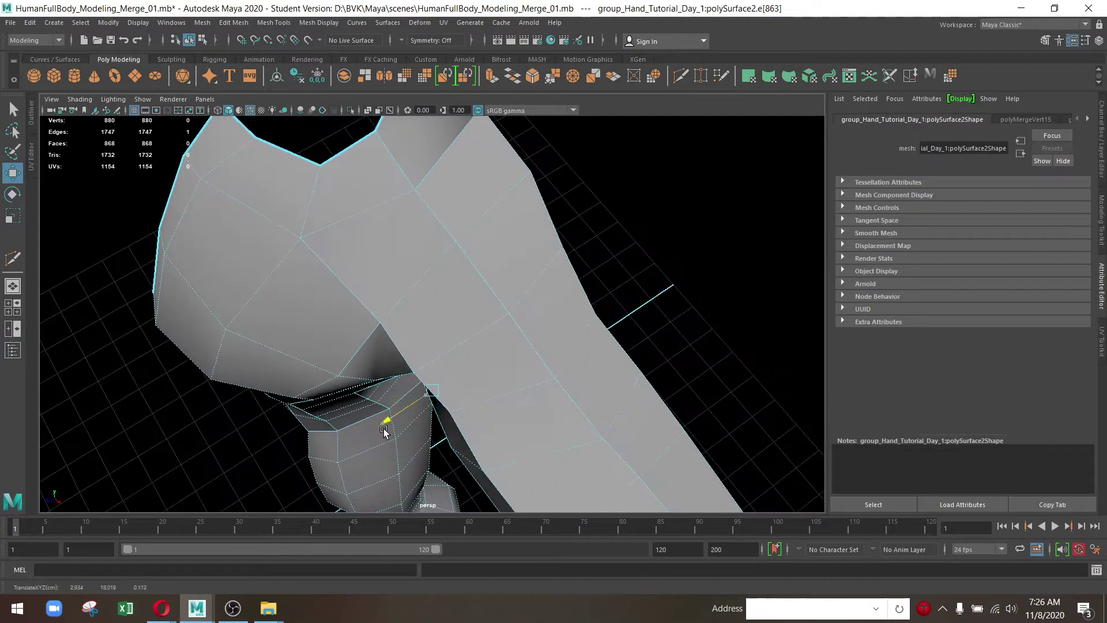
{"action": "left_click_drag", "start_coordinate": [487, 404], "coordinate": [422, 245]}
Slide a shoulder vertex along X to smooth the arm's edge flow, then review the arm
{"action": "left_click_drag", "start_coordinate": [422, 244], "coordinate": [457, 227]}
{"action": "left_click_drag", "start_coordinate": [457, 227], "coordinate": [415, 275]}
{"action": "left_click_drag", "start_coordinate": [382, 336], "coordinate": [338, 334]}
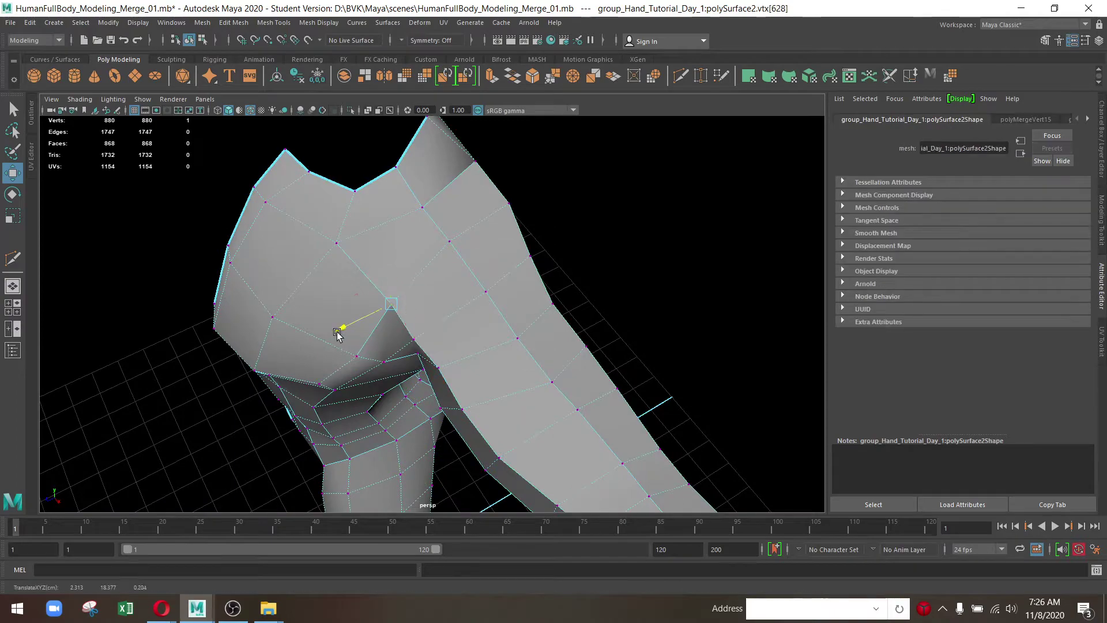
{"action": "left_click_drag", "start_coordinate": [337, 333], "coordinate": [363, 306]}
{"action": "left_click_drag", "start_coordinate": [449, 248], "coordinate": [567, 381]}
{"action": "left_click_drag", "start_coordinate": [568, 380], "coordinate": [622, 318]}
{"action": "left_click_drag", "start_coordinate": [454, 287], "coordinate": [356, 442]}
{"action": "left_click_drag", "start_coordinate": [483, 457], "coordinate": [203, 316]}
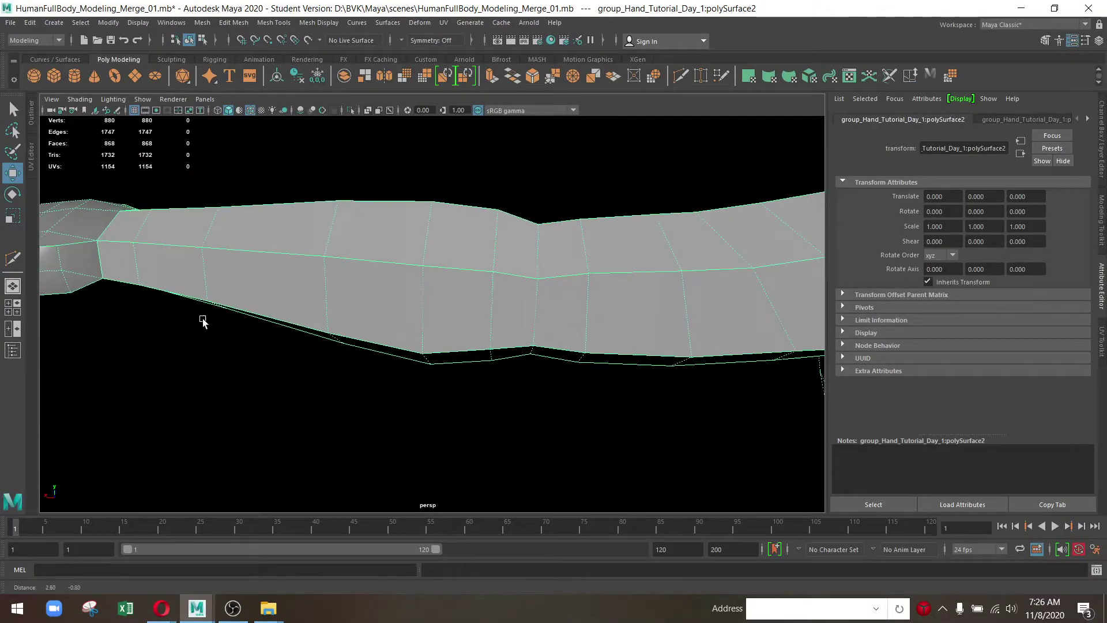
{"action": "left_click_drag", "start_coordinate": [597, 334], "coordinate": [583, 247]}
{"action": "left_click_drag", "start_coordinate": [583, 248], "coordinate": [474, 317]}
{"action": "left_click_drag", "start_coordinate": [474, 317], "coordinate": [316, 448]}
{"action": "left_click_drag", "start_coordinate": [316, 447], "coordinate": [447, 353]}
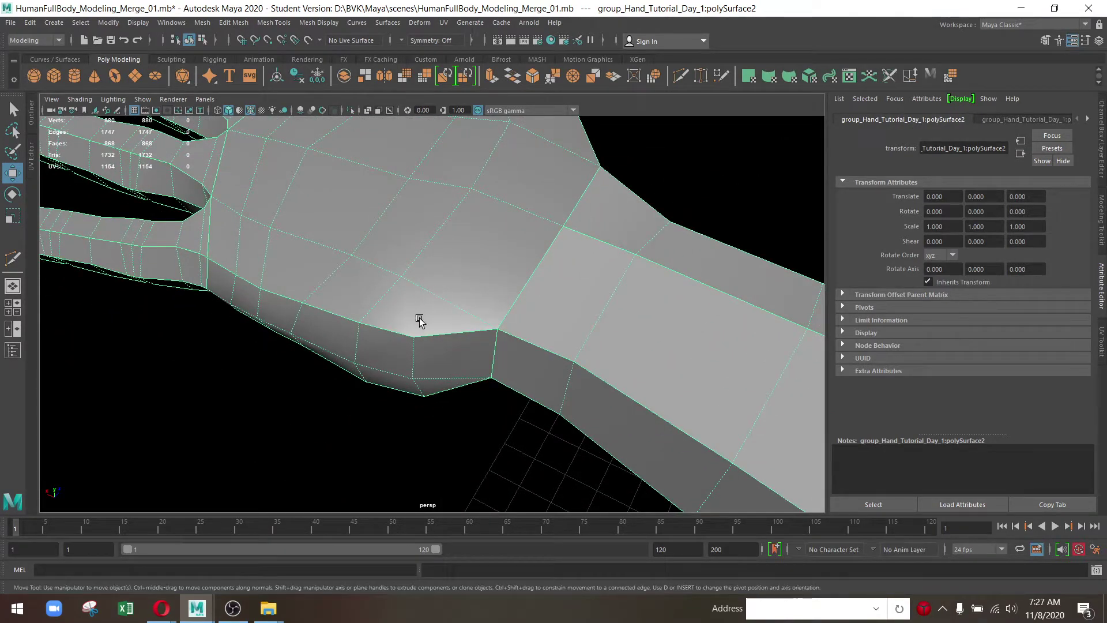
{"action": "left_click_drag", "start_coordinate": [417, 379], "coordinate": [496, 271]}
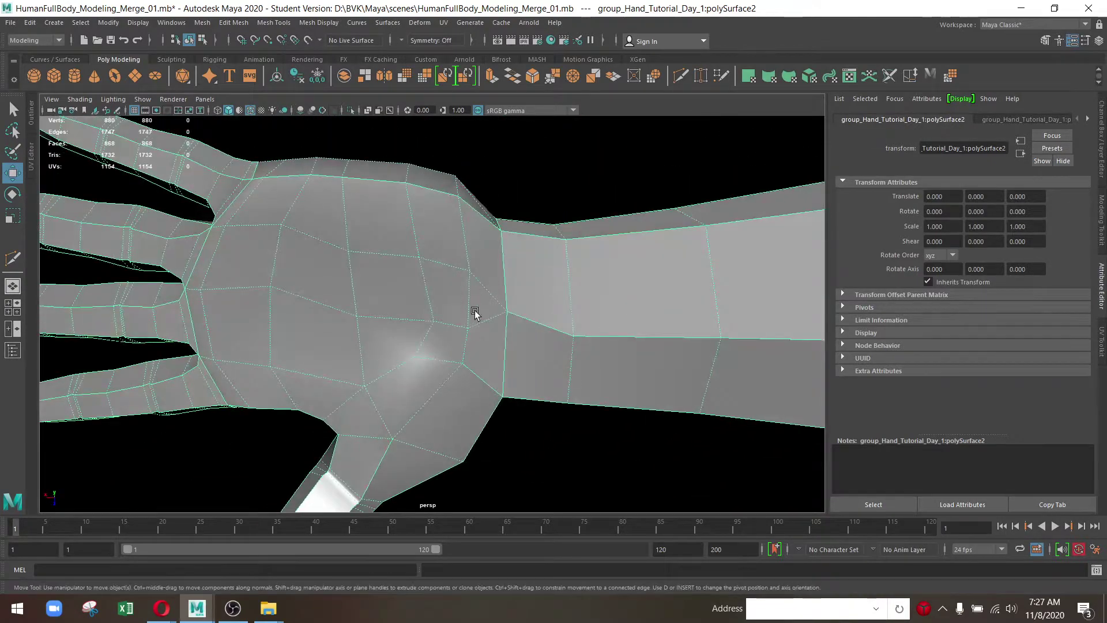
{"action": "left_click_drag", "start_coordinate": [397, 321], "coordinate": [189, 235]}
{"action": "scroll", "scroll_direction": "up", "scroll_amount": 3}
Delete the diagonal stray edge at the wrist where the hand meets the forearm
{"action": "scroll", "scroll_direction": "up", "scroll_amount": 3}
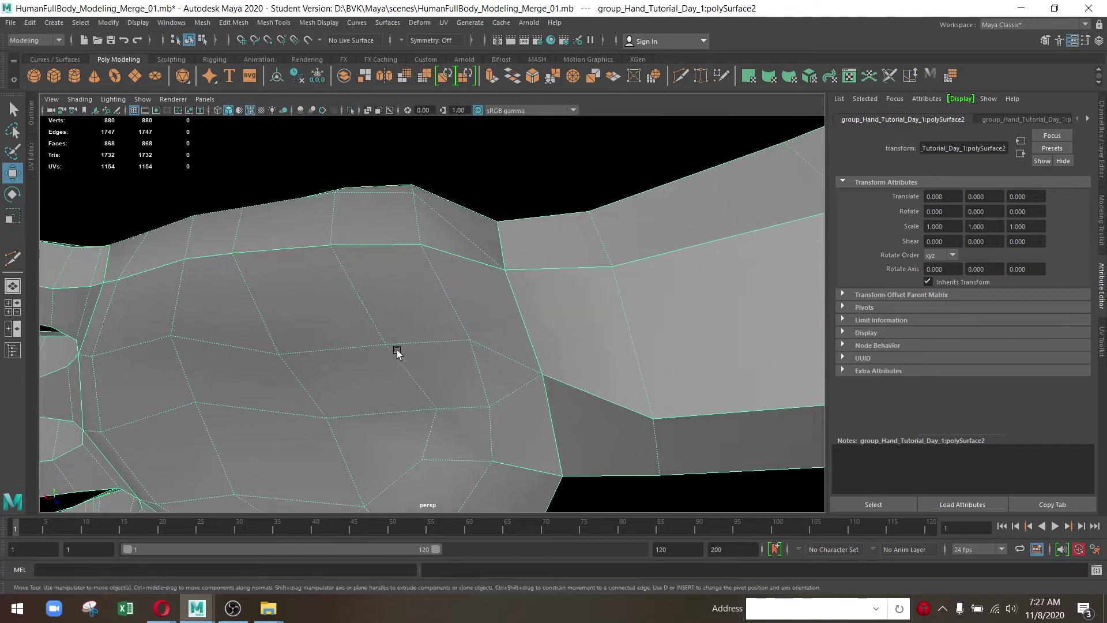
{"action": "left_click_drag", "start_coordinate": [476, 258], "coordinate": [477, 242]}
{"action": "left_click", "coordinate": [535, 346]}
{"action": "left_click_drag", "start_coordinate": [535, 346], "coordinate": [564, 366]}
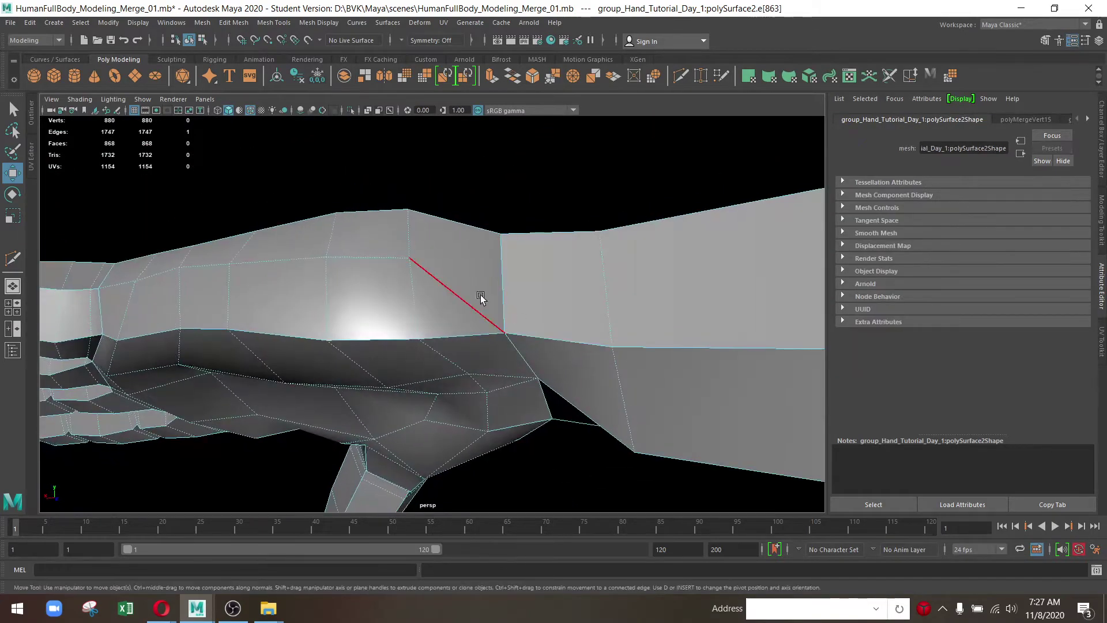
{"action": "left_click", "coordinate": [445, 285]}
{"action": "left_click_drag", "start_coordinate": [445, 285], "coordinate": [526, 359]}
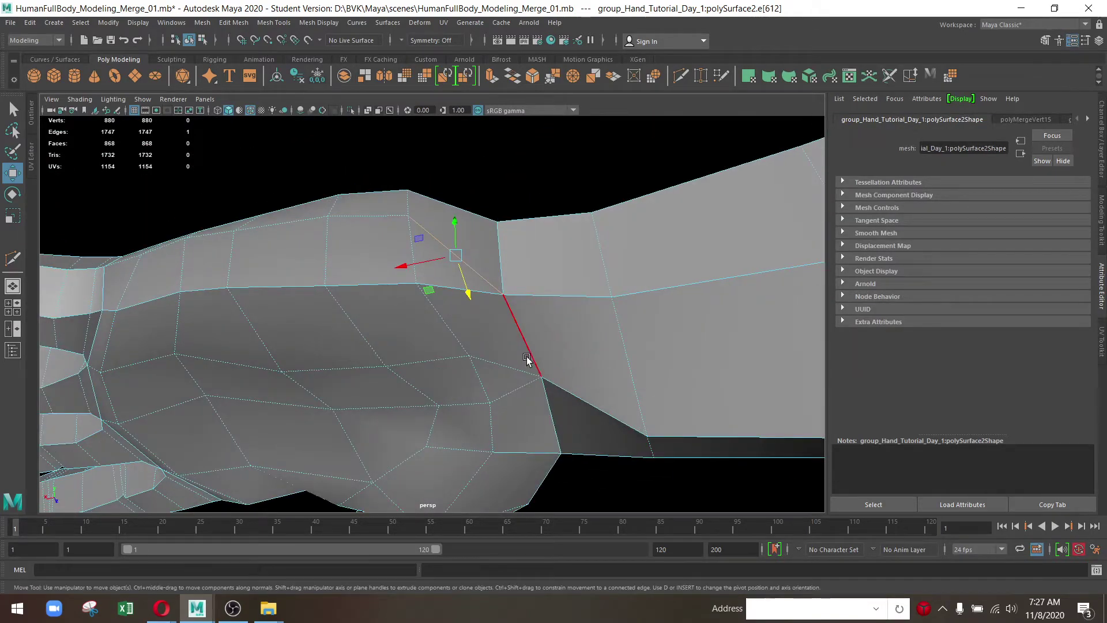
{"action": "key", "text": "Delete"}
{"action": "left_click_drag", "start_coordinate": [527, 359], "coordinate": [489, 350]}
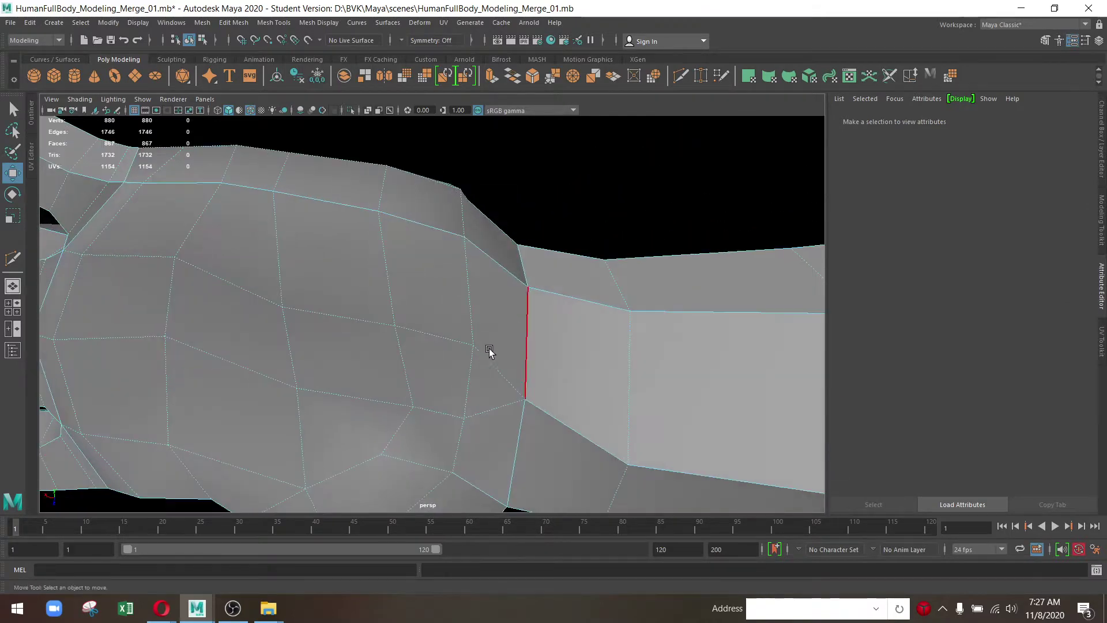
Collapse the wrist seam edge into one vertex with Merge Edges To Center
{"action": "left_click", "coordinate": [471, 392]}
{"action": "right_click", "coordinate": [475, 330]}
{"action": "left_click_drag", "start_coordinate": [475, 330], "coordinate": [474, 297]}
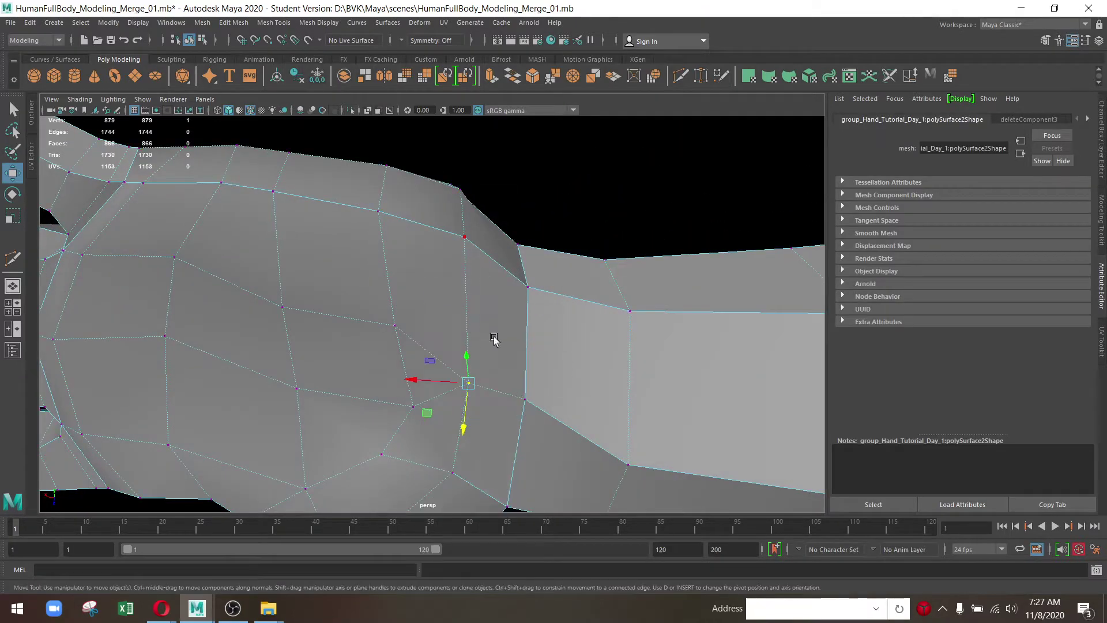
{"action": "left_click_drag", "start_coordinate": [494, 340], "coordinate": [531, 399]}
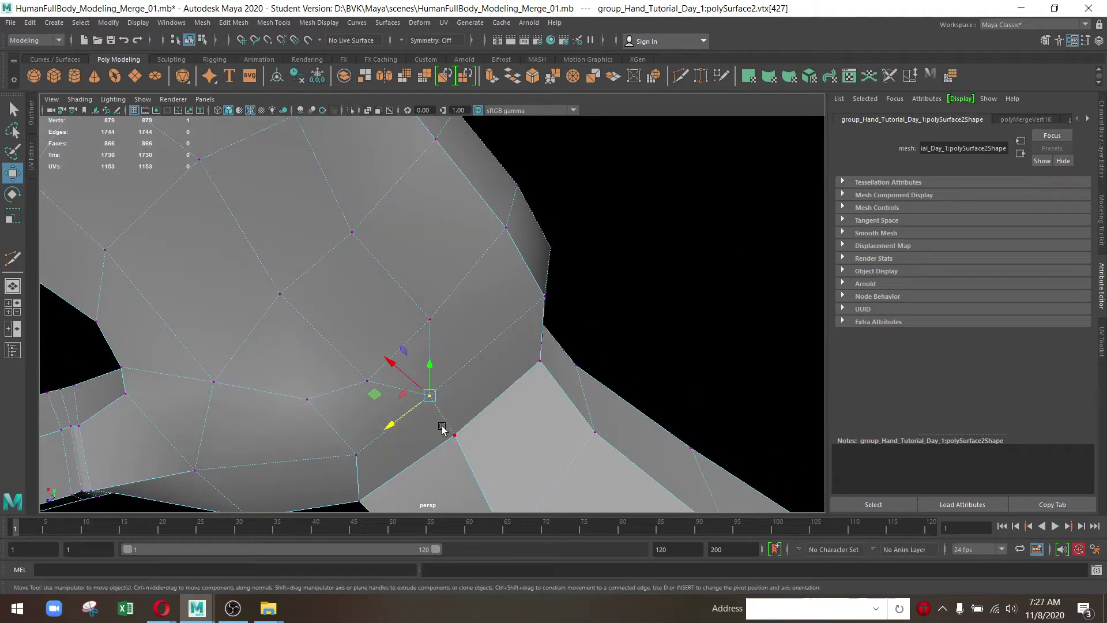
Merge the extra wrist vertex with its neighbour using Merge Vertices
{"action": "left_click_drag", "start_coordinate": [453, 442], "coordinate": [487, 401]}
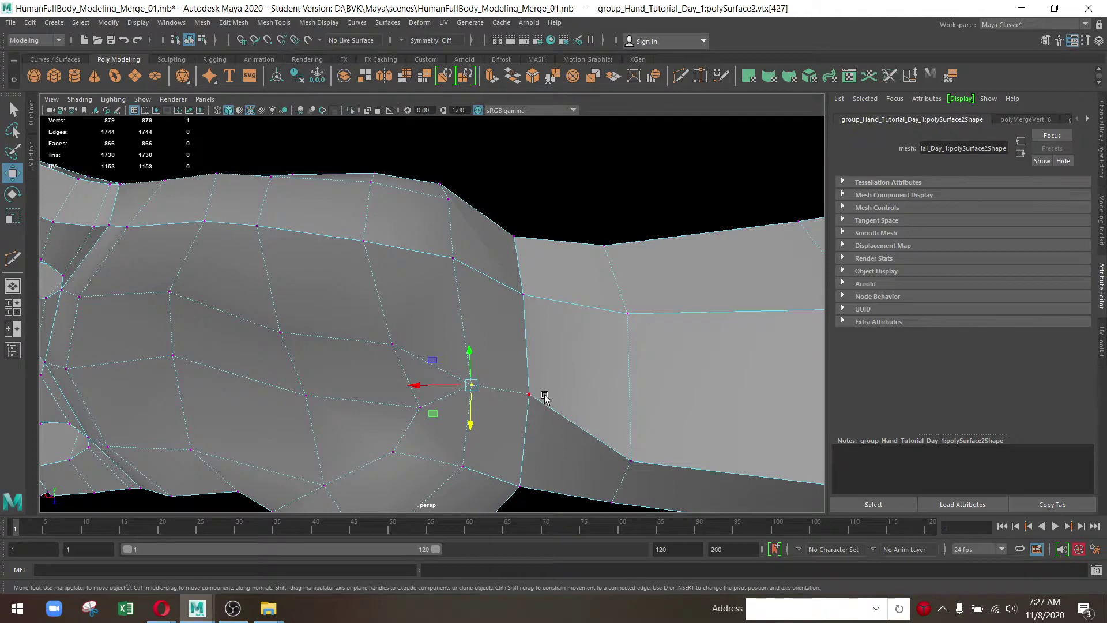
{"action": "left_click_drag", "start_coordinate": [433, 374], "coordinate": [417, 388]}
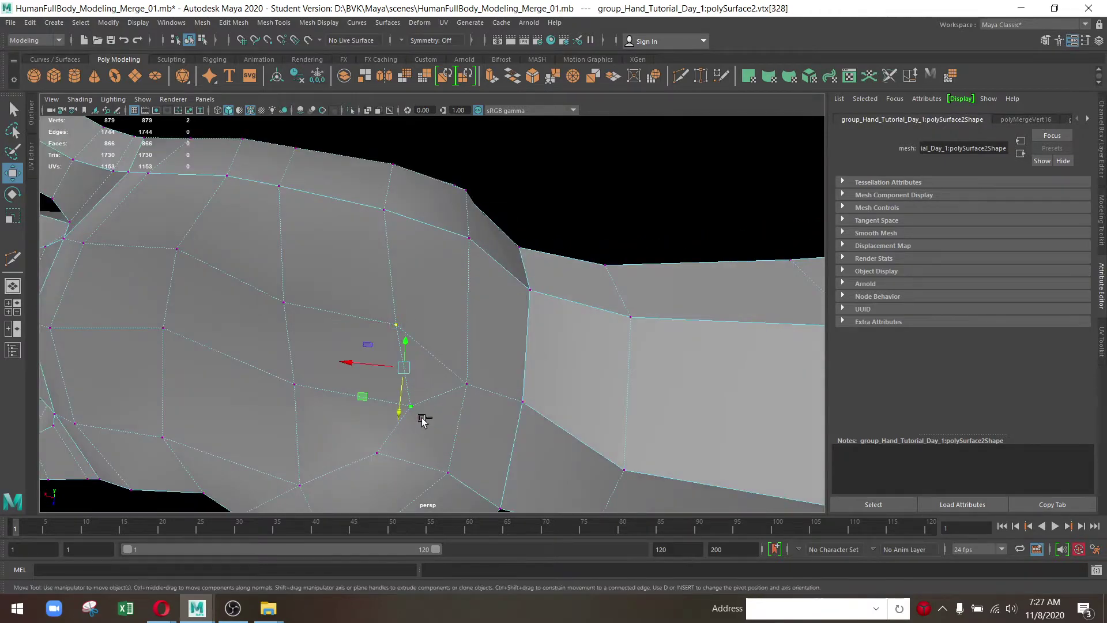
{"action": "left_click_drag", "start_coordinate": [403, 371], "coordinate": [473, 294]}
{"action": "left_click_drag", "start_coordinate": [476, 333], "coordinate": [504, 388]}
Delete one more stray edge at the wrist, leaving 877 vertices and 864 faces
{"action": "left_click_drag", "start_coordinate": [433, 291], "coordinate": [429, 268]}
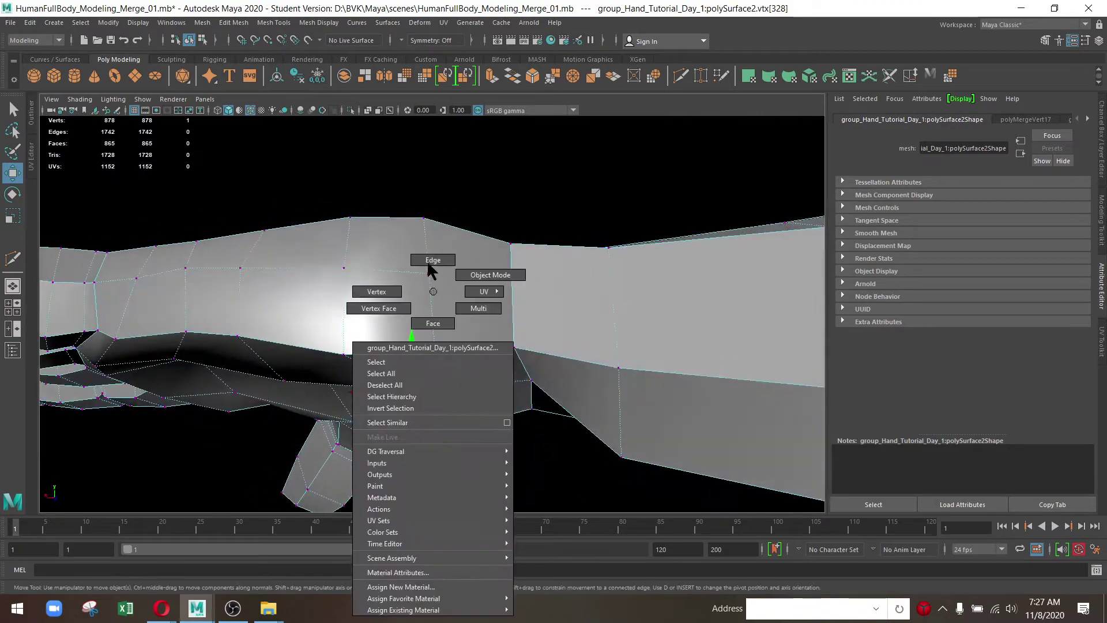
{"action": "left_click", "coordinate": [382, 276]}
{"action": "key", "text": "Delete"}
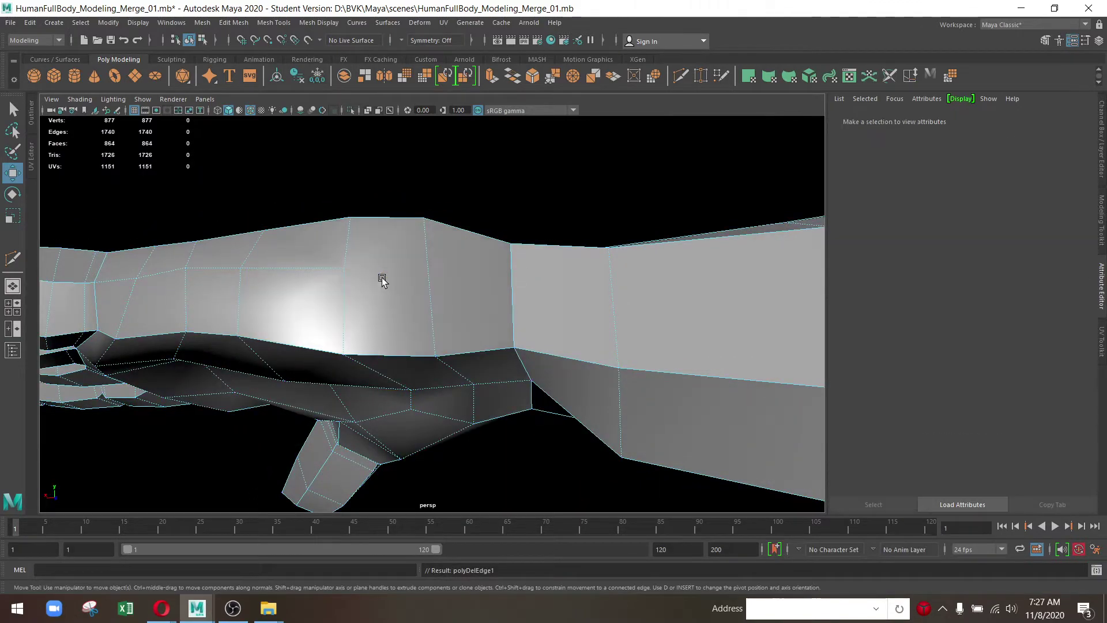
{"action": "left_click_drag", "start_coordinate": [382, 278], "coordinate": [375, 324]}
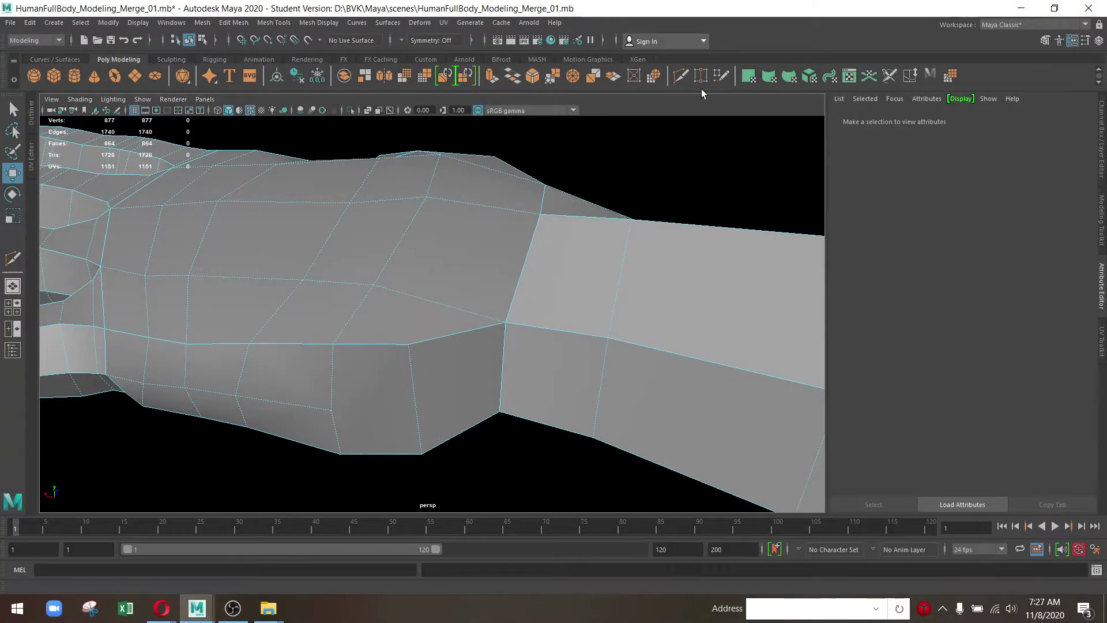
Add a new Multi-Cut edge across the palm near the wrist
{"action": "left_click_drag", "start_coordinate": [366, 319], "coordinate": [425, 319]}
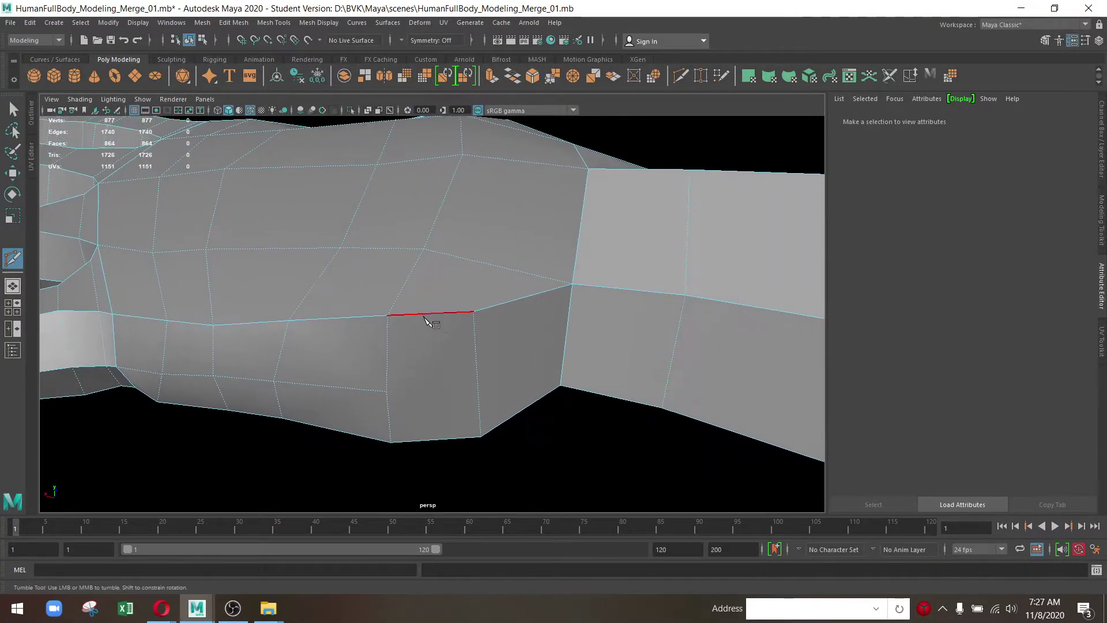
{"action": "left_click_drag", "start_coordinate": [357, 335], "coordinate": [428, 301]}
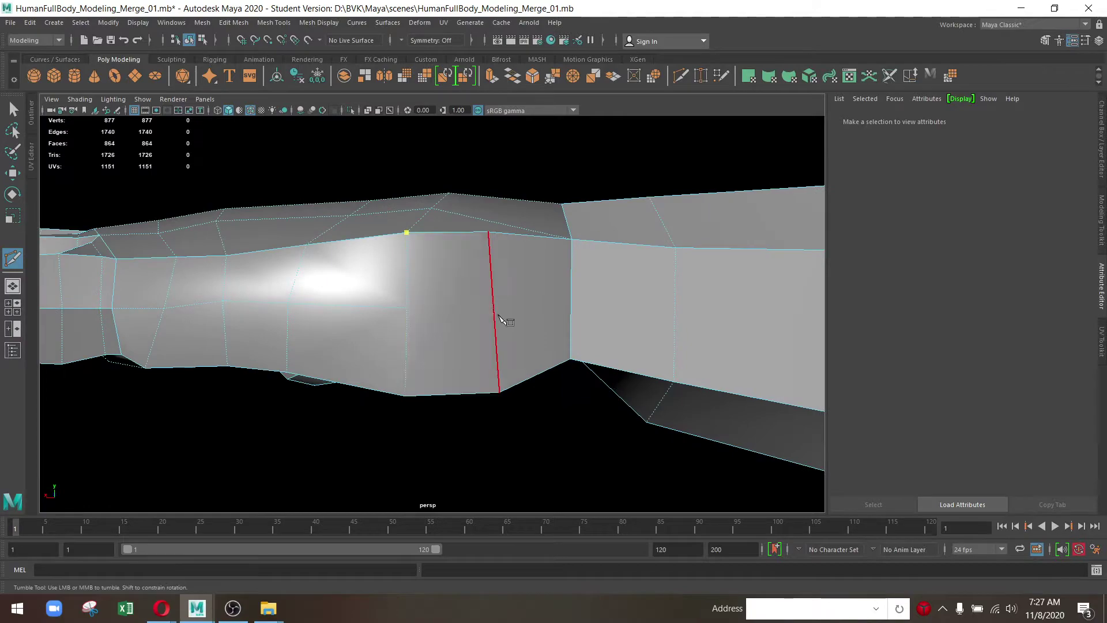
{"action": "left_click_drag", "start_coordinate": [497, 253], "coordinate": [346, 334]}
{"action": "left_click", "coordinate": [320, 330]}
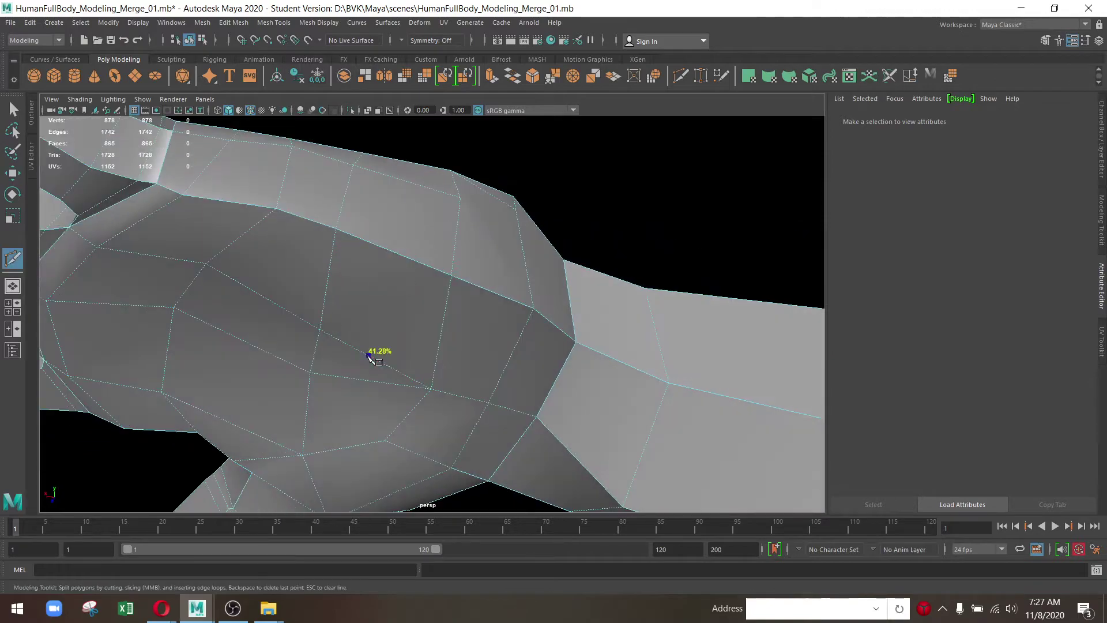
{"action": "left_click", "coordinate": [382, 362]}
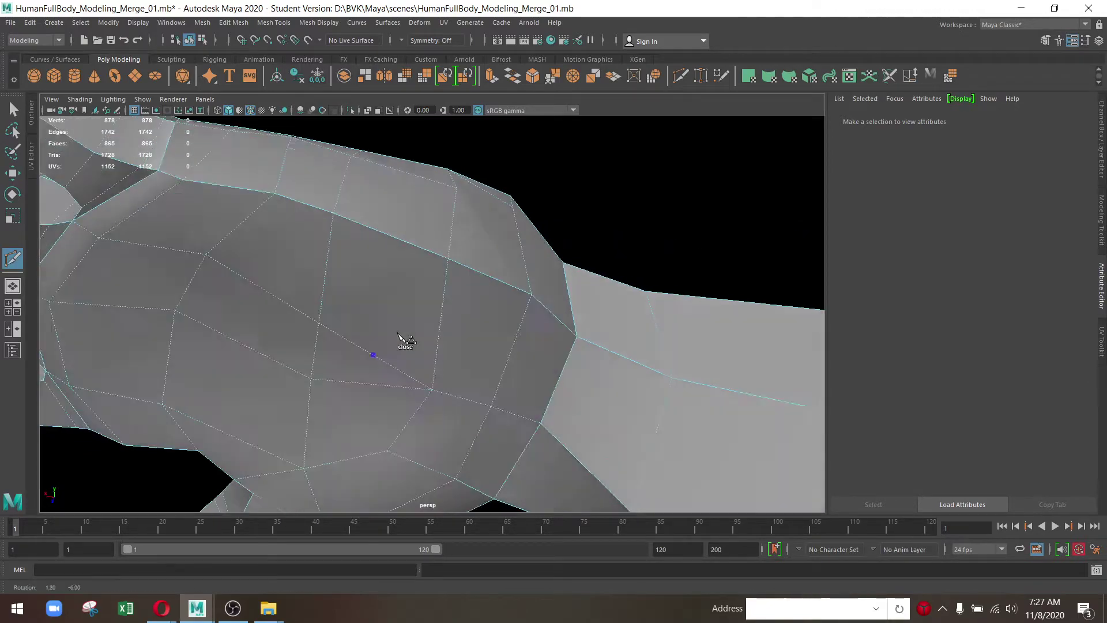
{"action": "left_click_drag", "start_coordinate": [403, 346], "coordinate": [448, 301]}
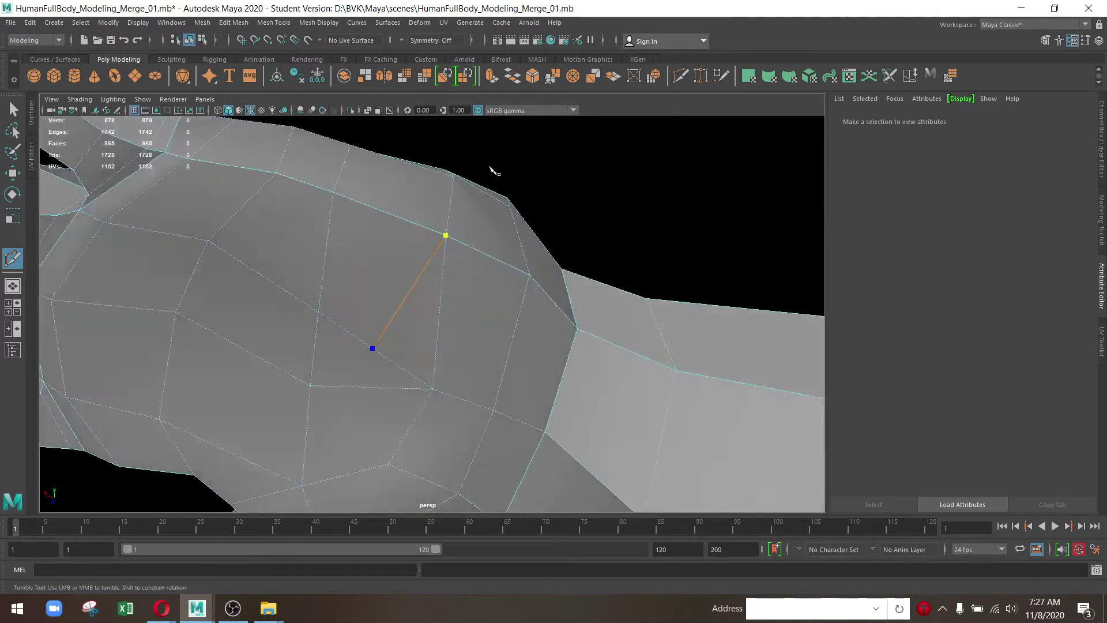
{"action": "left_click_drag", "start_coordinate": [494, 171], "coordinate": [504, 289]}
{"action": "key", "text": "w"}
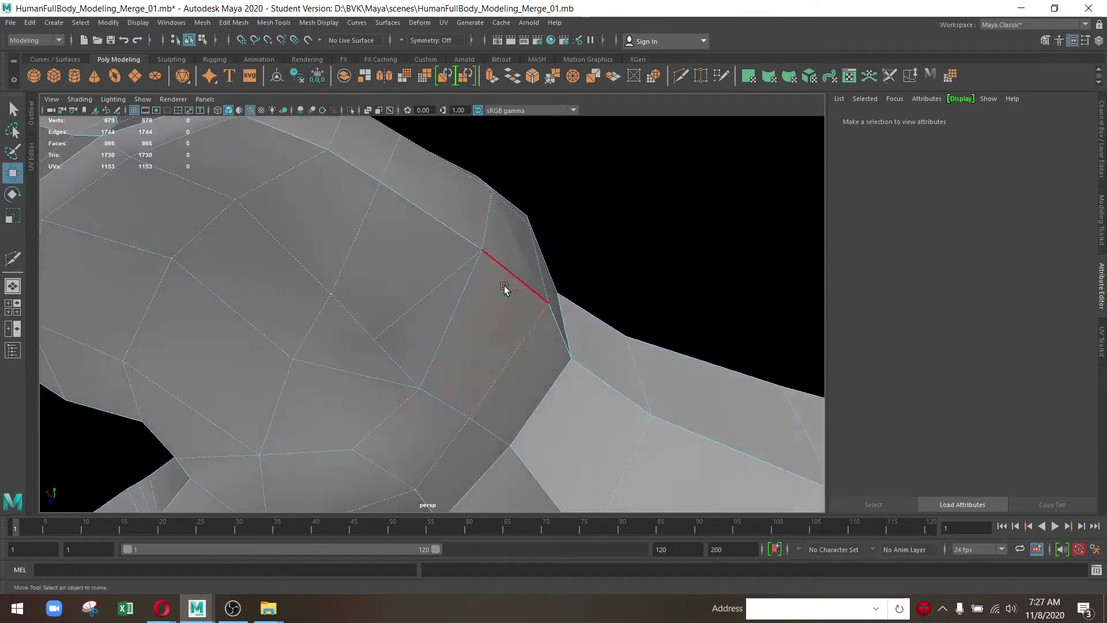
Delete the old edge beside the new cut and shift a palm vertex to even out the faces
{"action": "left_click", "coordinate": [454, 316]}
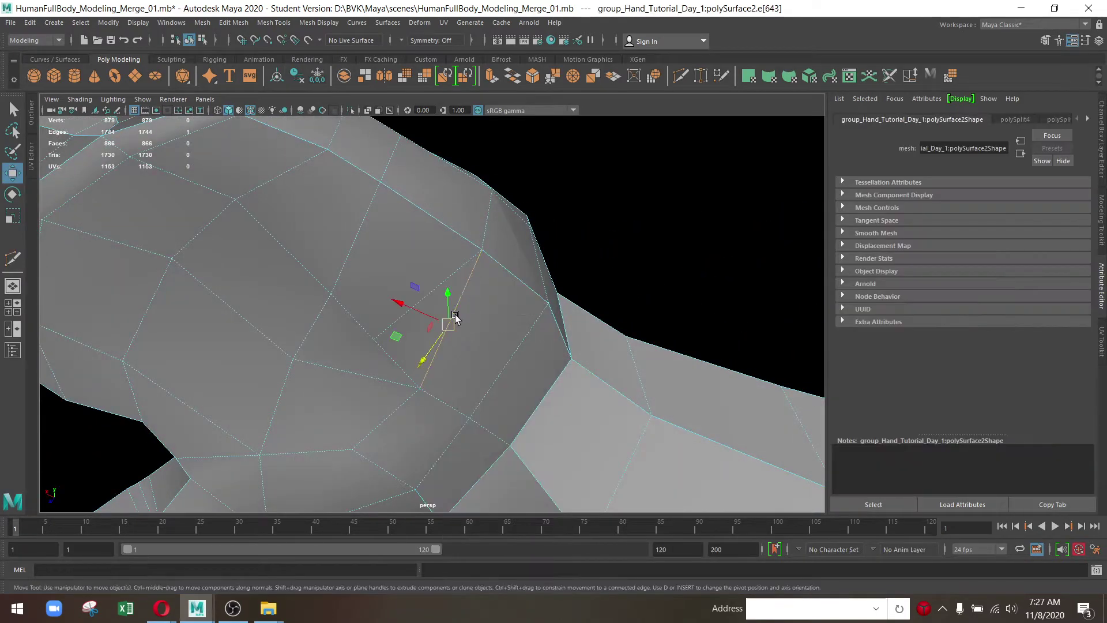
{"action": "key", "text": "Delete"}
{"action": "key", "text": "F9"}
{"action": "left_click", "coordinate": [346, 321]}
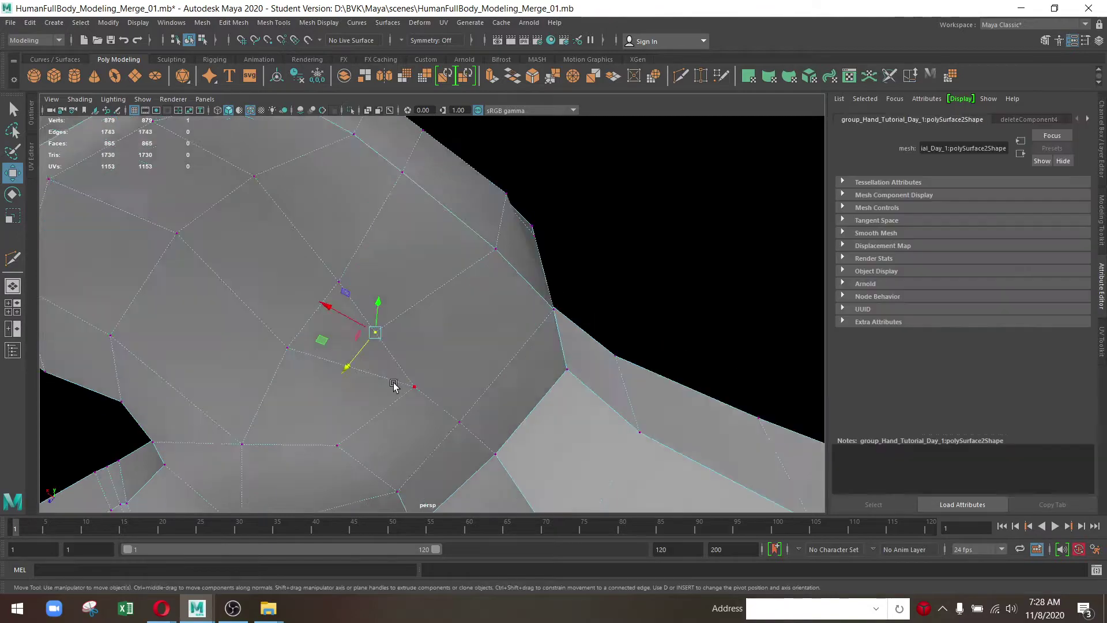
{"action": "left_click_drag", "start_coordinate": [346, 322], "coordinate": [388, 301]}
{"action": "left_click_drag", "start_coordinate": [336, 280], "coordinate": [401, 324]}
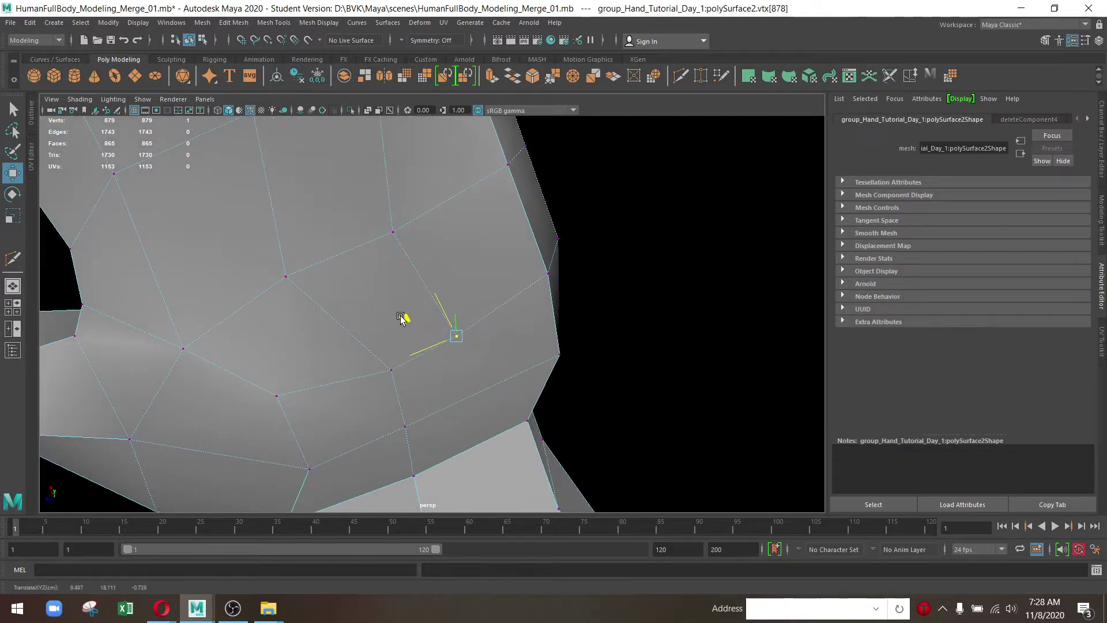
{"action": "left_click_drag", "start_coordinate": [402, 318], "coordinate": [466, 256]}
Delete the redundant edge on the side of the hand, undoing an over-deletion first
{"action": "key", "text": "F10"}
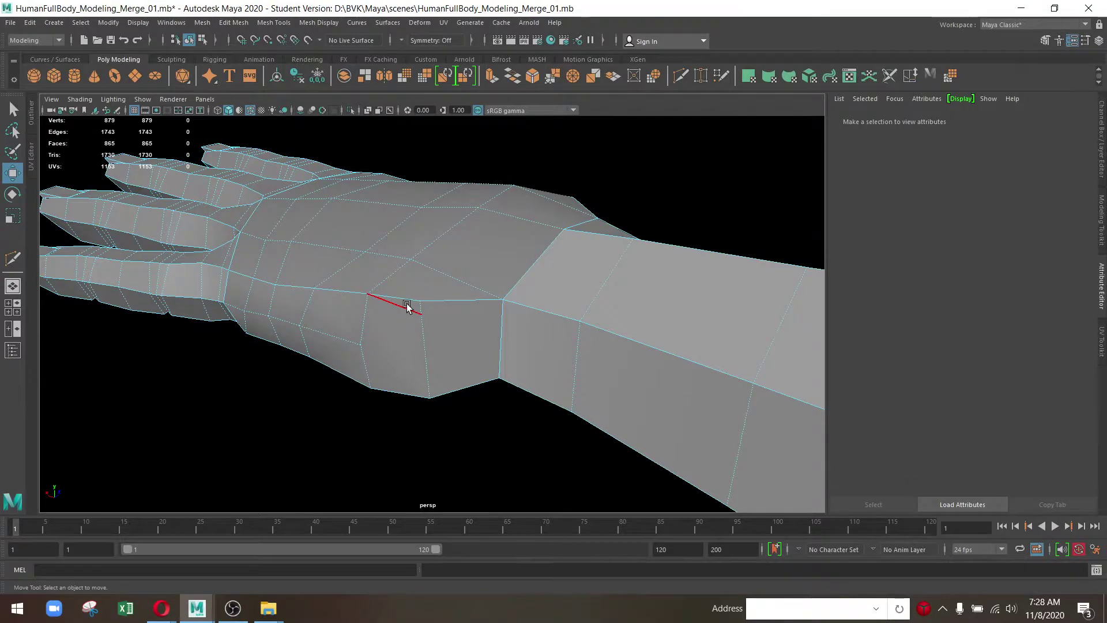
{"action": "left_click", "coordinate": [406, 302]}
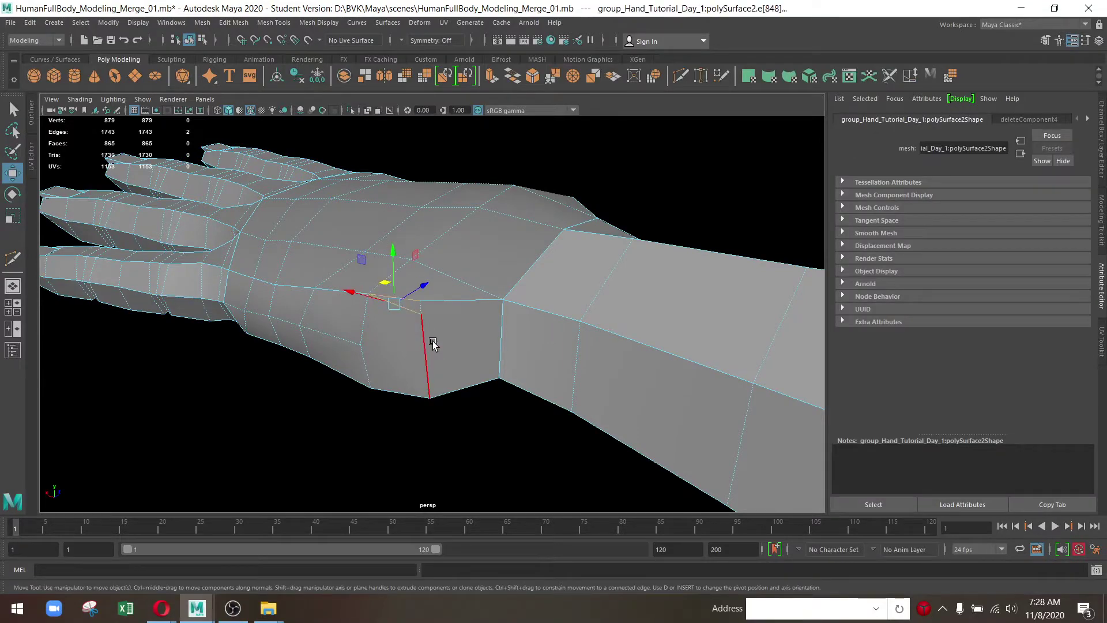
{"action": "key", "text": "Delete"}
{"action": "left_click_drag", "start_coordinate": [432, 343], "coordinate": [443, 325]}
{"action": "key", "text": "ctrl+z"}
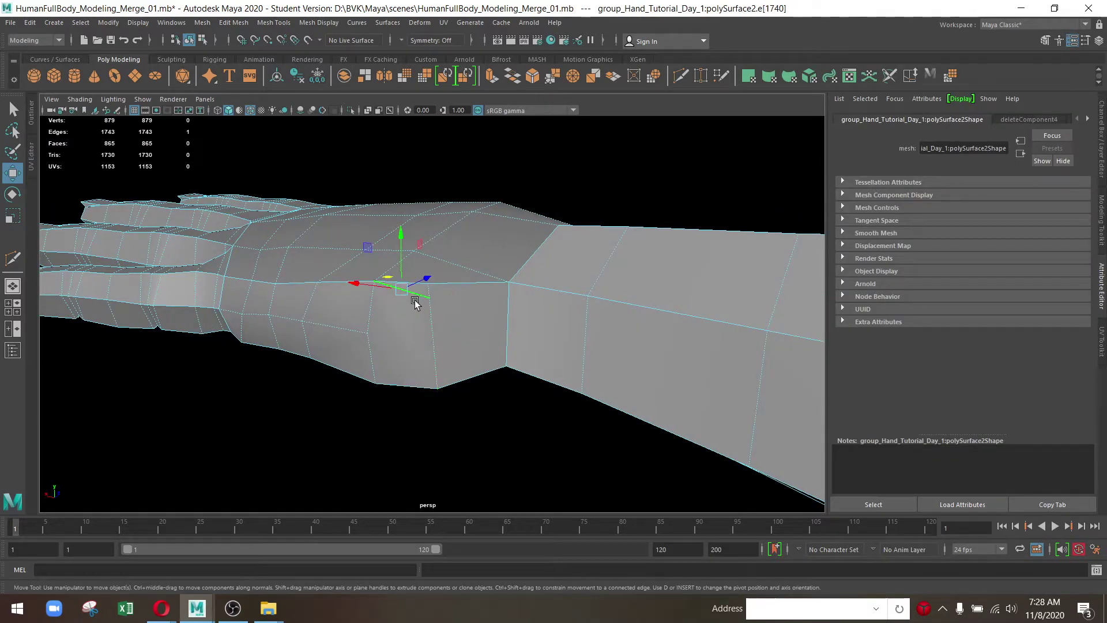
{"action": "key", "text": "Delete"}
{"action": "left_click_drag", "start_coordinate": [415, 303], "coordinate": [539, 247]}
{"action": "left_click_drag", "start_coordinate": [539, 247], "coordinate": [477, 289]}
Try lowering the top wrist vertex, undo it, and select the neighbouring wrist edge pair
{"action": "left_click", "coordinate": [450, 263]}
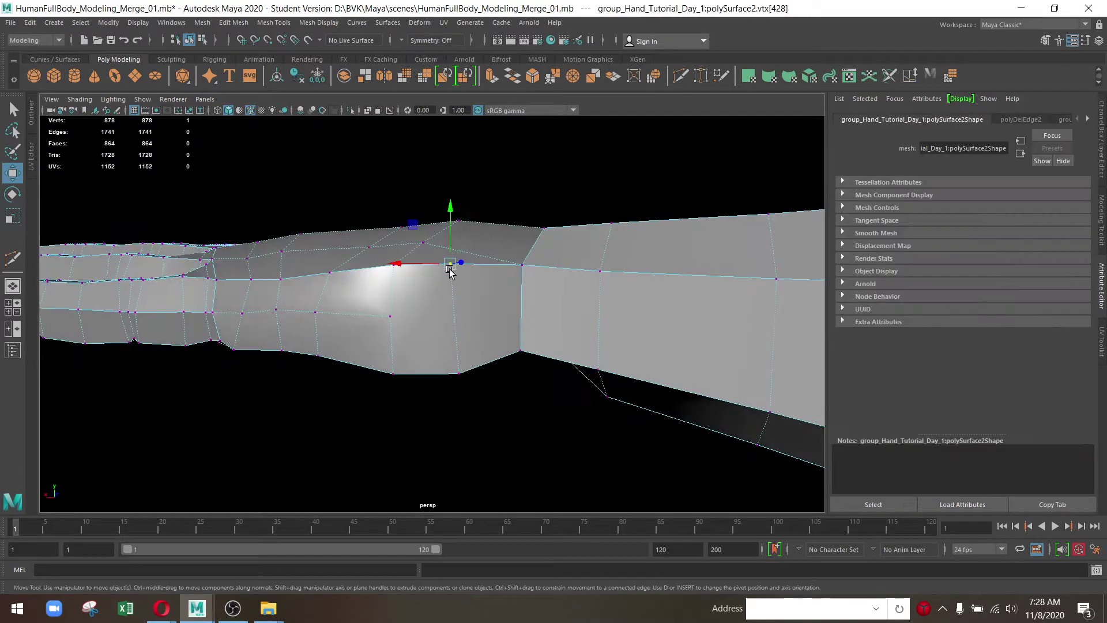
{"action": "left_click_drag", "start_coordinate": [450, 264], "coordinate": [455, 303]}
{"action": "left_click_drag", "start_coordinate": [451, 356], "coordinate": [489, 364]}
{"action": "key", "text": "ctrl+z"}
{"action": "key", "text": "ctrl+z"}
{"action": "key", "text": "ctrl+z"}
{"action": "left_click", "coordinate": [403, 345]}
{"action": "left_click_drag", "start_coordinate": [403, 344], "coordinate": [386, 371]}
{"action": "left_click", "coordinate": [680, 76]}
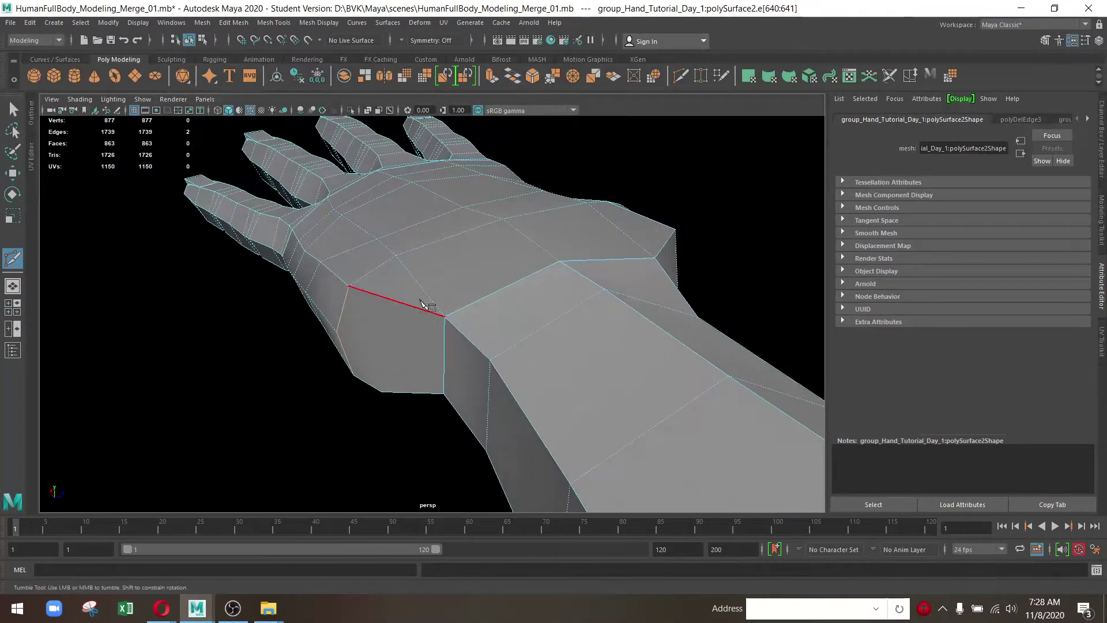
{"action": "left_click_drag", "start_coordinate": [409, 276], "coordinate": [464, 296]}
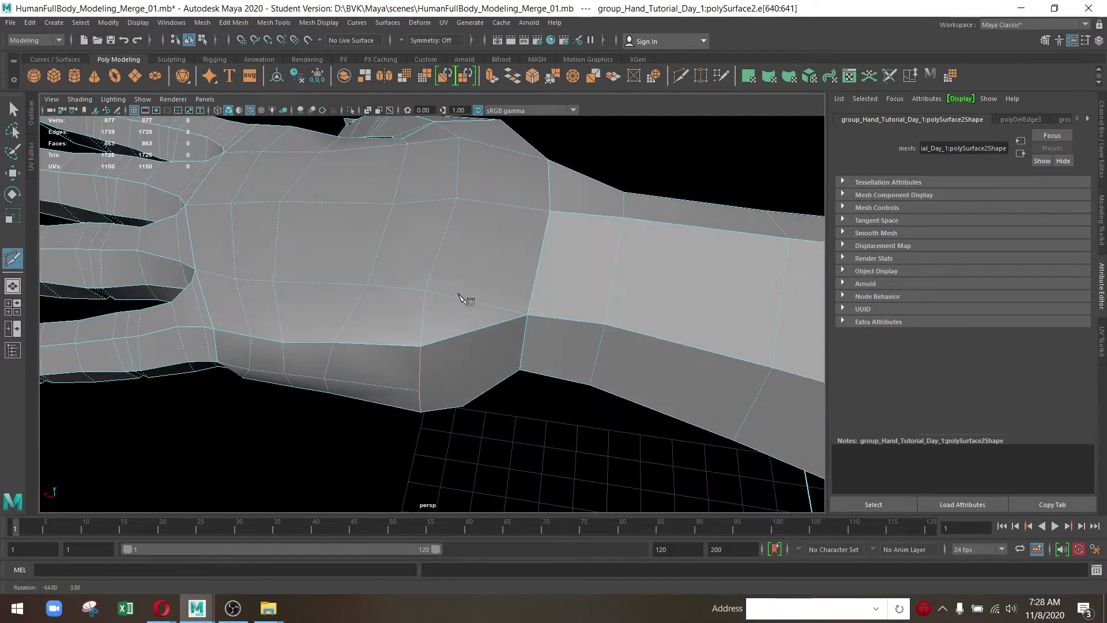
Merge the two selected wrist edges into one point with Merge Edges To Center
{"action": "key", "text": "w"}
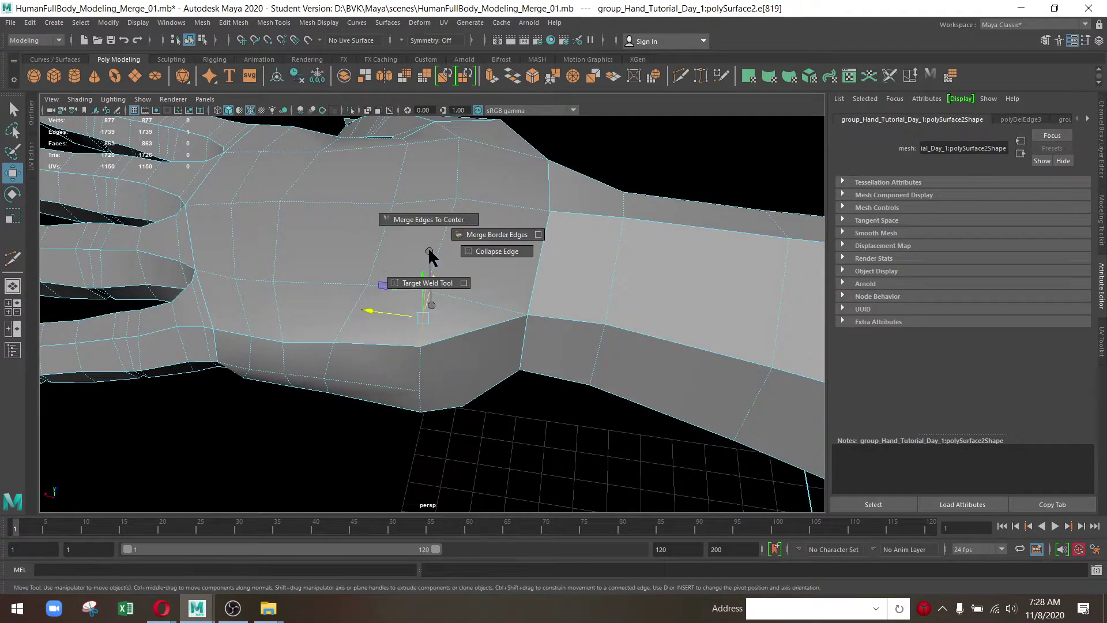
{"action": "left_click_drag", "start_coordinate": [432, 344], "coordinate": [421, 218]}
{"action": "left_click_drag", "start_coordinate": [388, 264], "coordinate": [406, 340]}
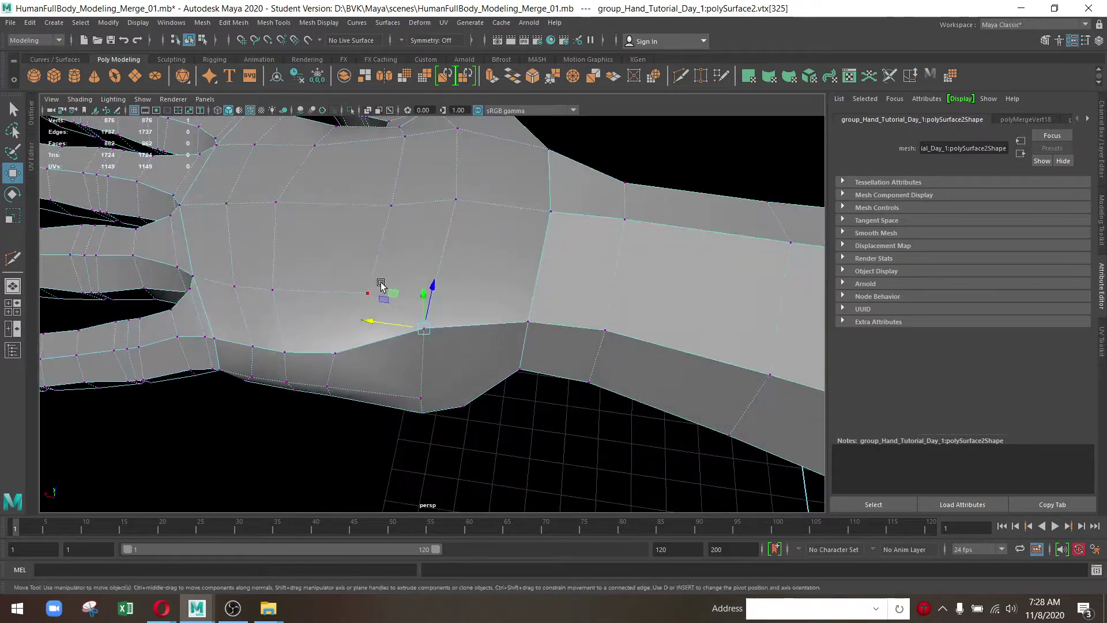
{"action": "left_click_drag", "start_coordinate": [381, 285], "coordinate": [459, 259]}
Select the vertices along the top of the wrist and move them down
{"action": "key", "text": "Right"}
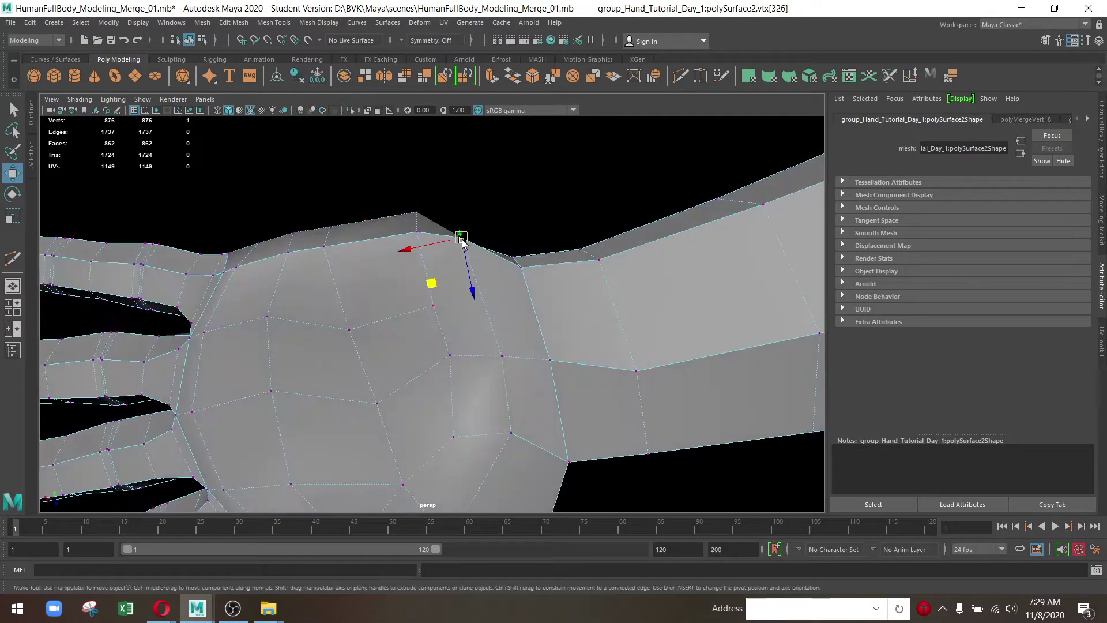
{"action": "key", "text": "Down"}
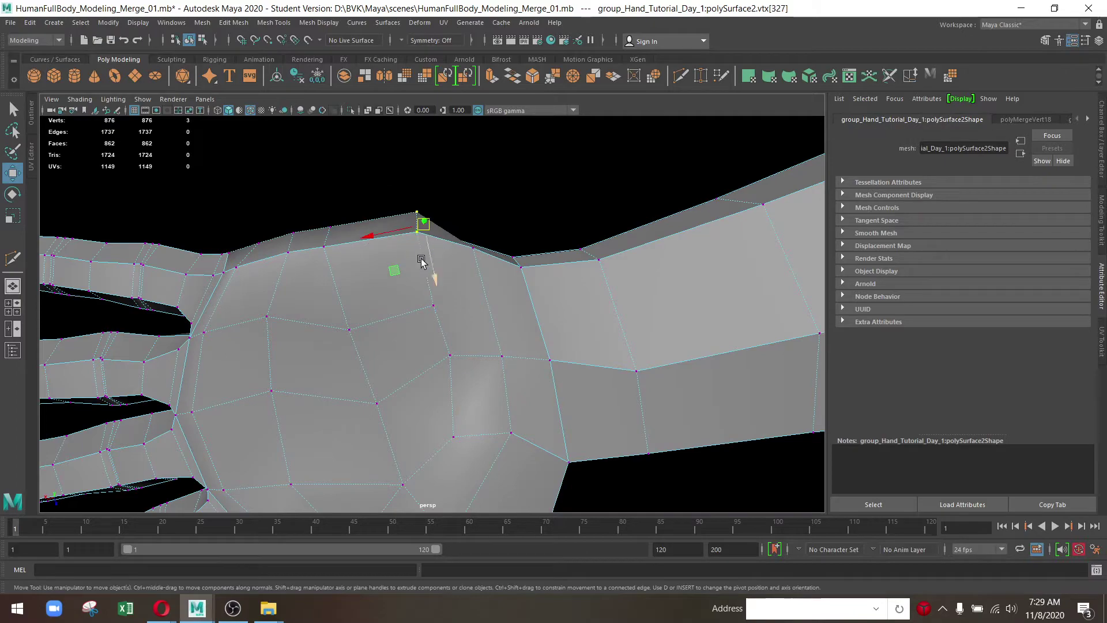
{"action": "left_click_drag", "start_coordinate": [427, 261], "coordinate": [438, 322]}
{"action": "left_click_drag", "start_coordinate": [438, 322], "coordinate": [427, 346]}
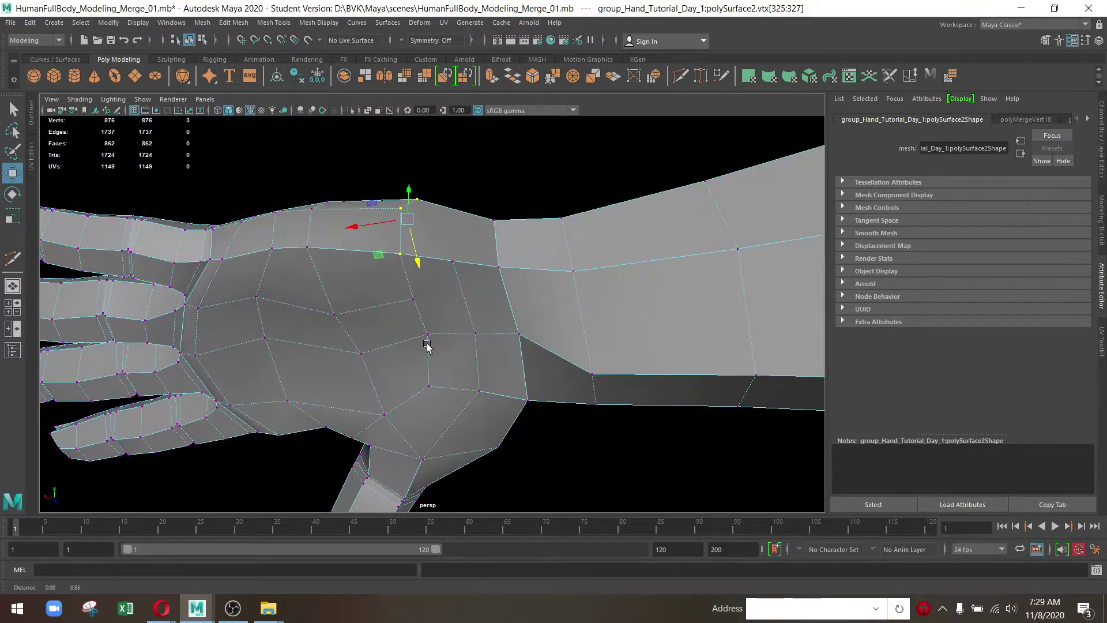
Reposition three palm vertices to even their spacing and straighten the edge line near the finger base
{"action": "left_click_drag", "start_coordinate": [427, 345], "coordinate": [546, 376]}
{"action": "left_click", "coordinate": [546, 375]}
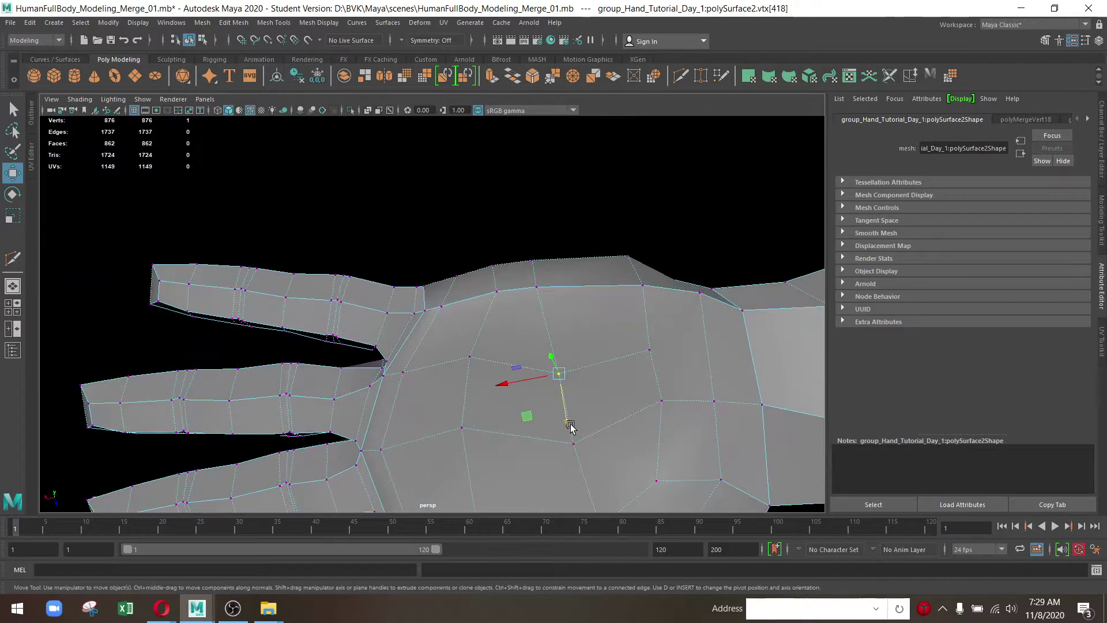
{"action": "left_click_drag", "start_coordinate": [569, 425], "coordinate": [568, 393]}
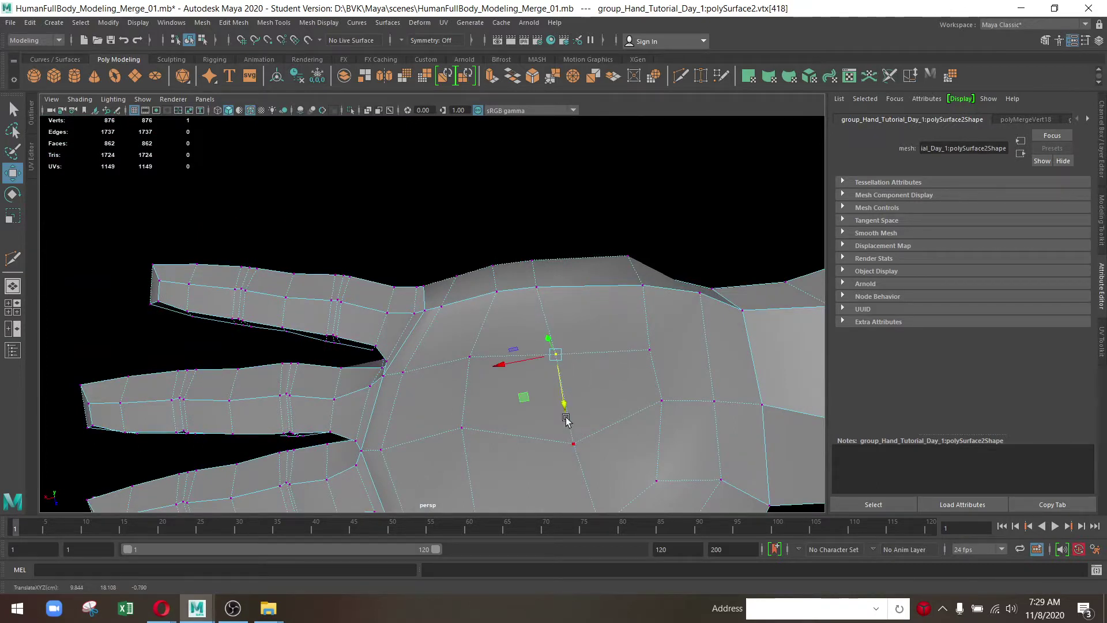
{"action": "left_click", "coordinate": [469, 357]}
{"action": "left_click_drag", "start_coordinate": [479, 395], "coordinate": [482, 407]}
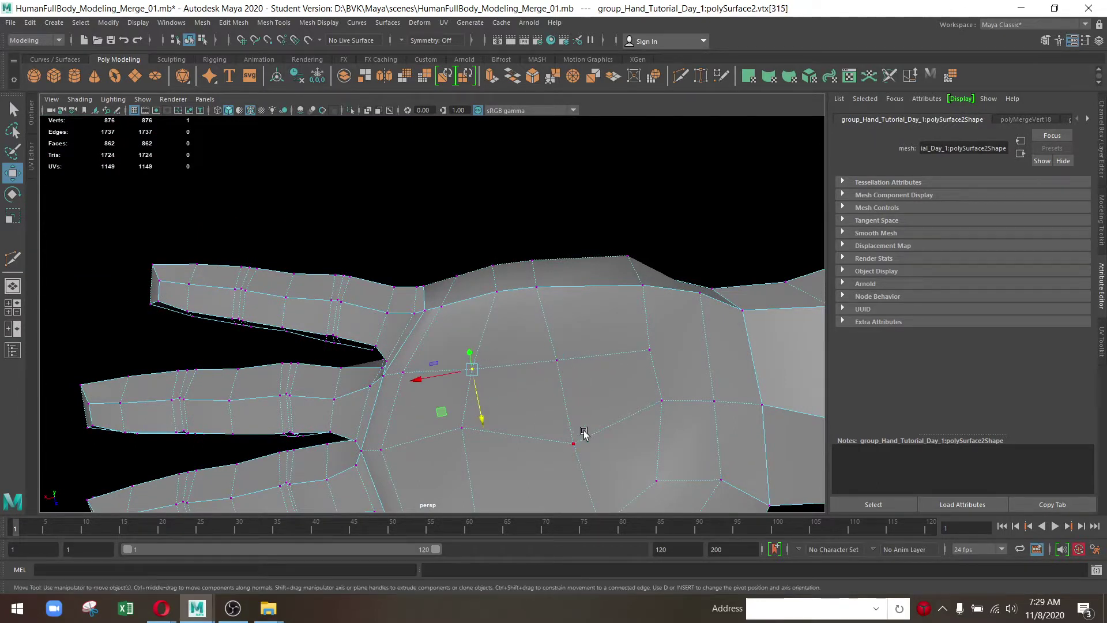
{"action": "left_click_drag", "start_coordinate": [583, 489], "coordinate": [548, 309]}
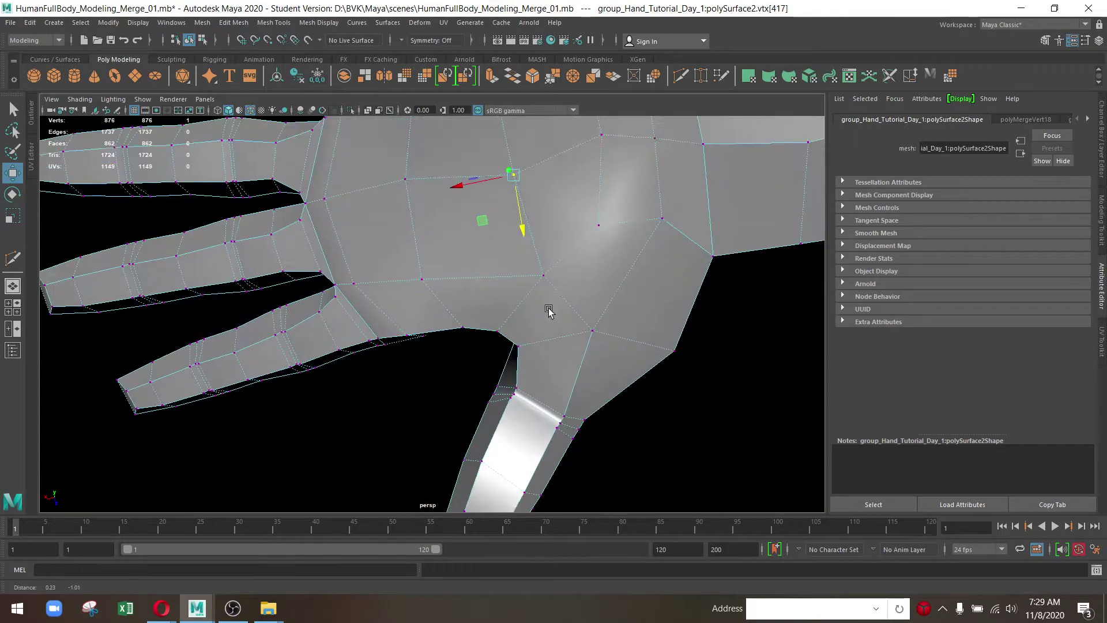
{"action": "left_click", "coordinate": [407, 193]}
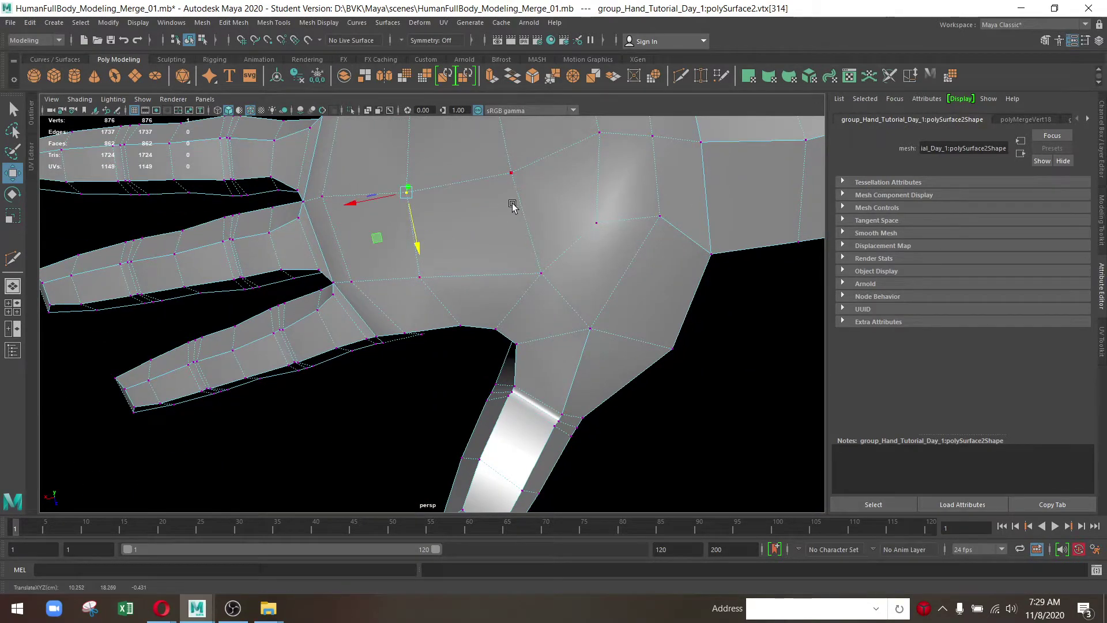
{"action": "scroll", "scroll_direction": "up", "scroll_amount": 3}
{"action": "left_click_drag", "start_coordinate": [379, 242], "coordinate": [481, 242]}
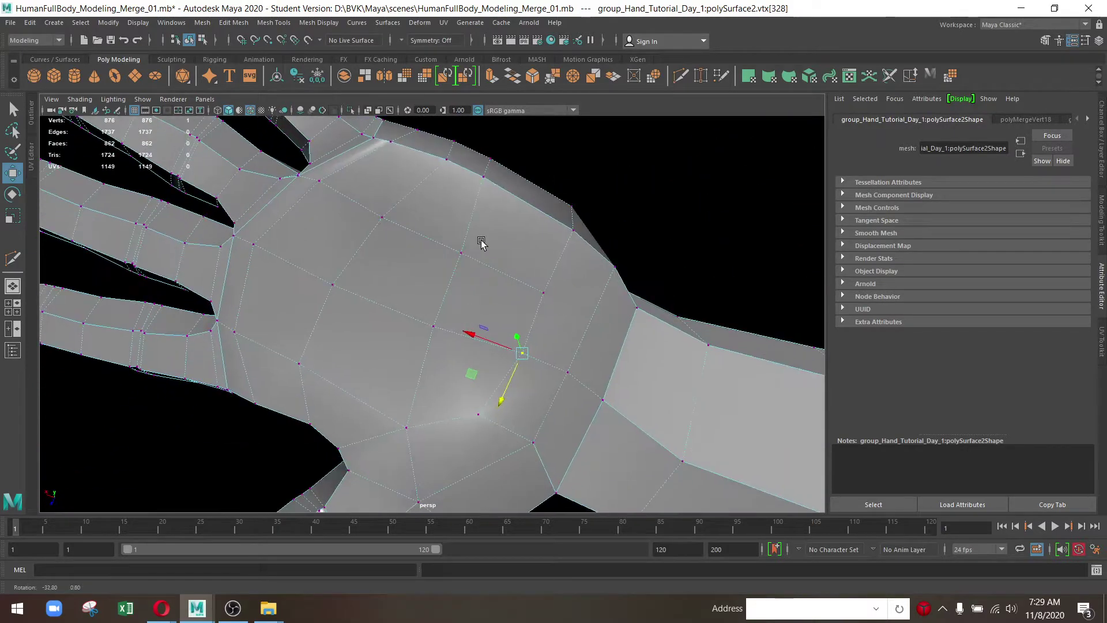
Multi-Cut a new edge on the palm and delete the unwanted edge near the wrist
{"action": "left_click", "coordinate": [678, 76]}
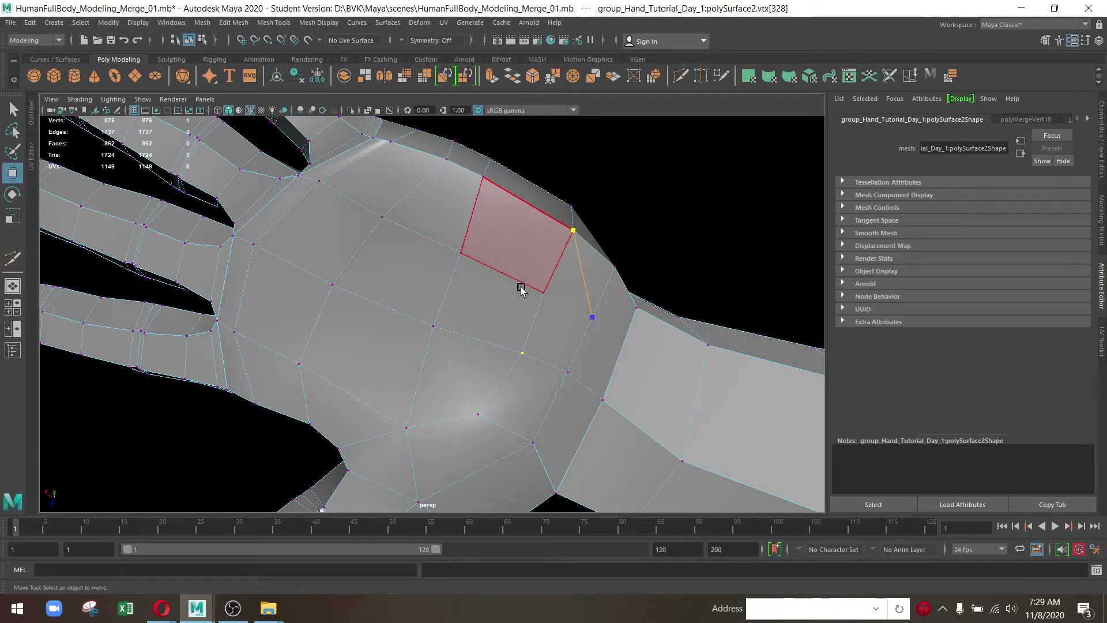
{"action": "key", "text": "Return"}
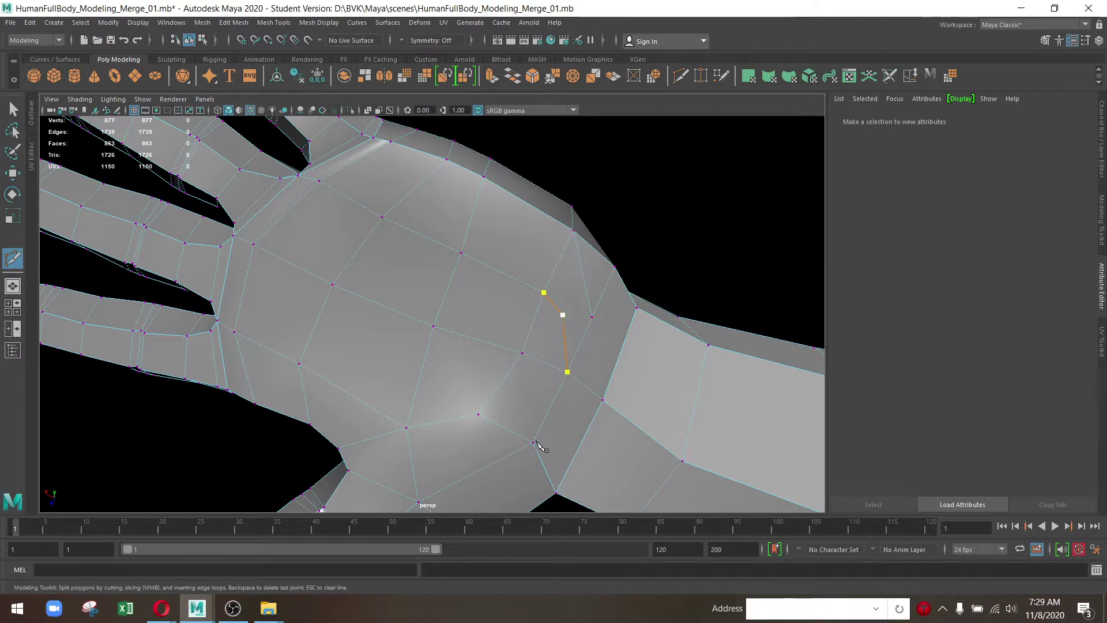
{"action": "key", "text": "w"}
{"action": "left_click_drag", "start_coordinate": [536, 371], "coordinate": [510, 369]}
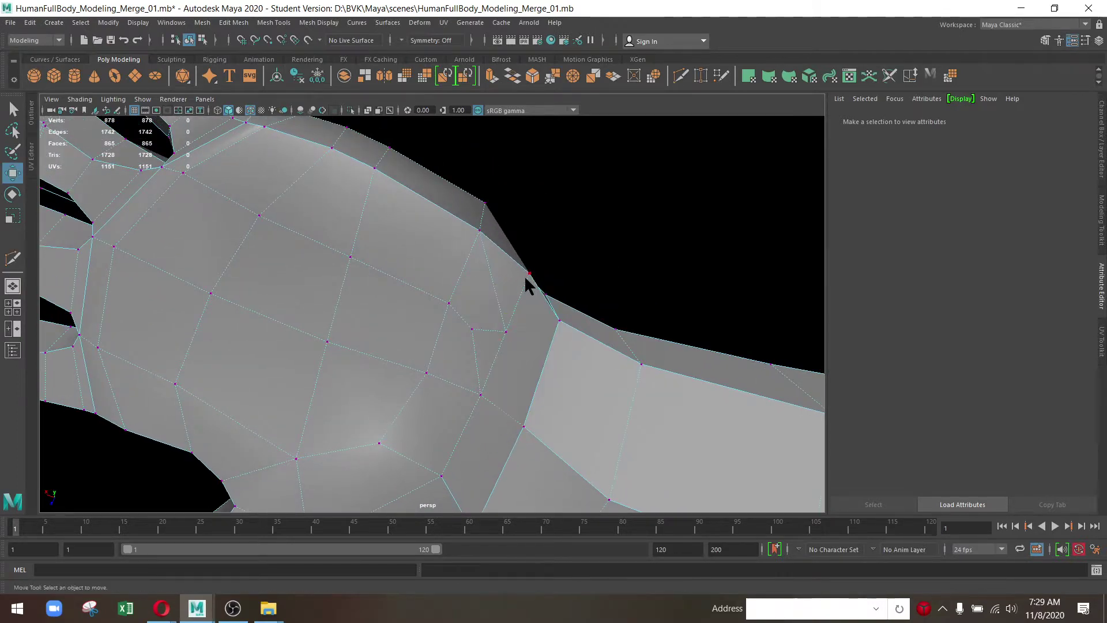
{"action": "left_click", "coordinate": [502, 356]}
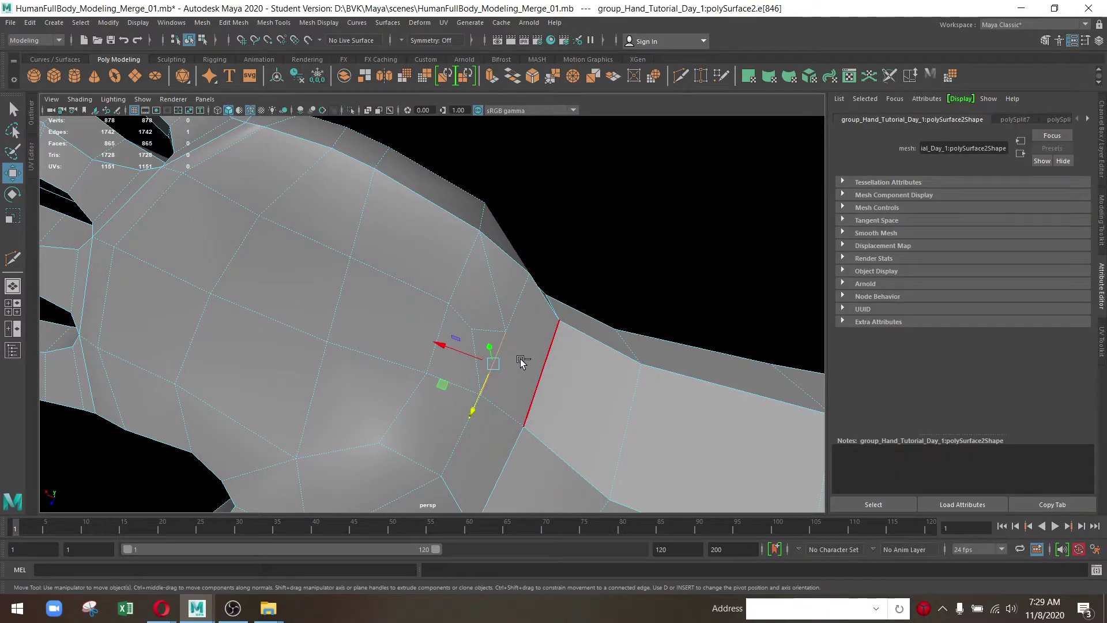
{"action": "key", "text": "Delete"}
Cut an edge between the two wrist vertices and select the extra edge beside the wrist
{"action": "left_click_drag", "start_coordinate": [510, 296], "coordinate": [456, 299]}
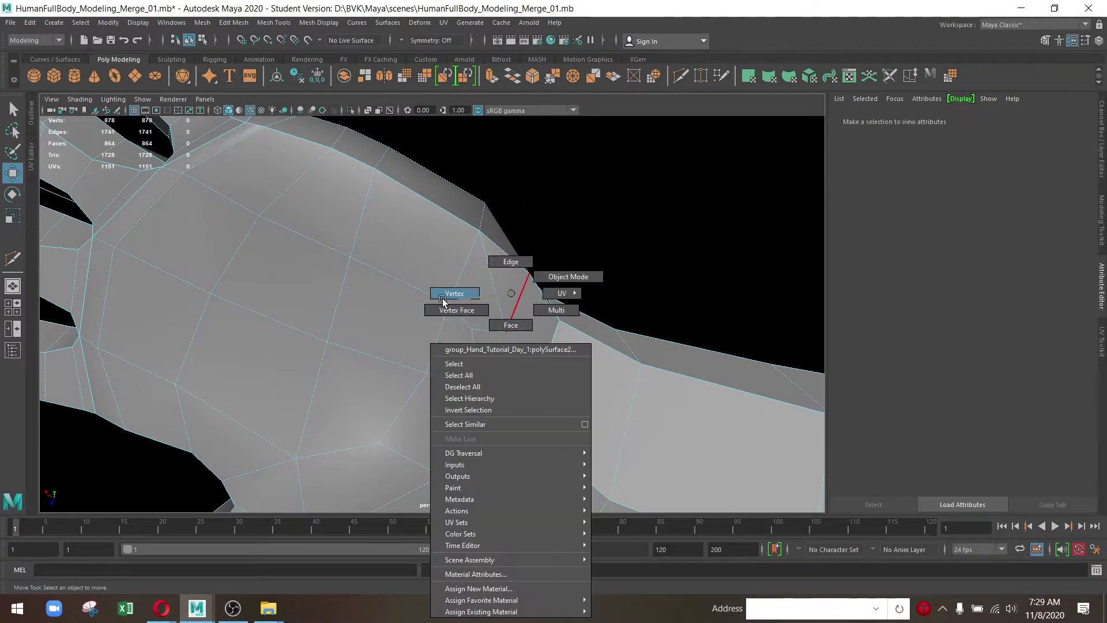
{"action": "left_click", "coordinate": [523, 316]}
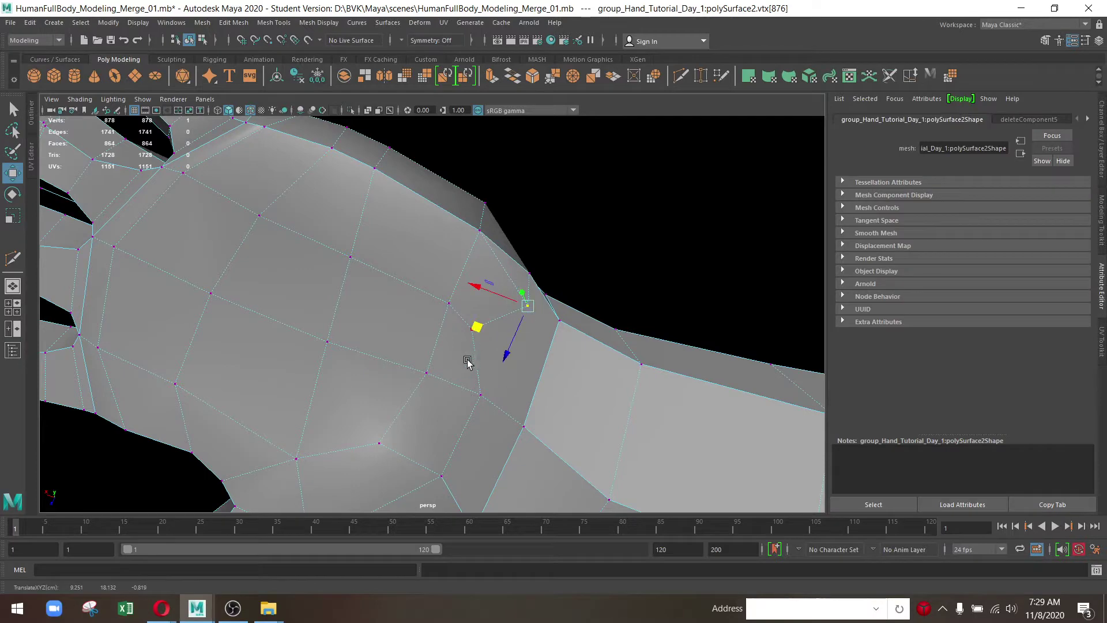
{"action": "left_click", "coordinate": [479, 329]}
{"action": "left_click_drag", "start_coordinate": [489, 336], "coordinate": [474, 291]}
{"action": "left_click_drag", "start_coordinate": [475, 291], "coordinate": [525, 398]}
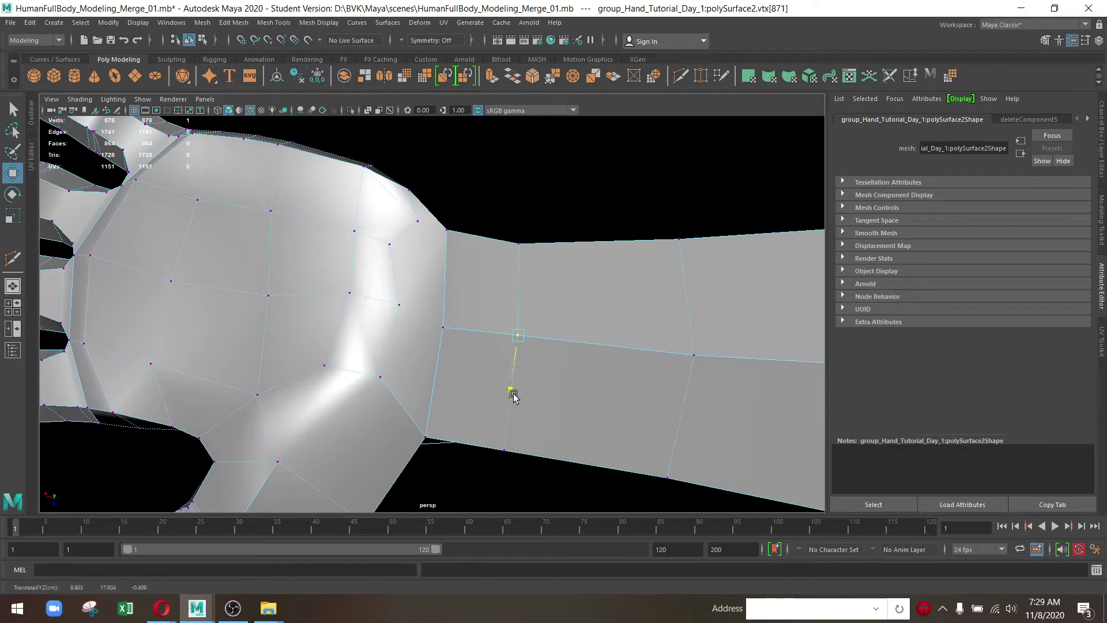
{"action": "left_click_drag", "start_coordinate": [511, 396], "coordinate": [361, 312]}
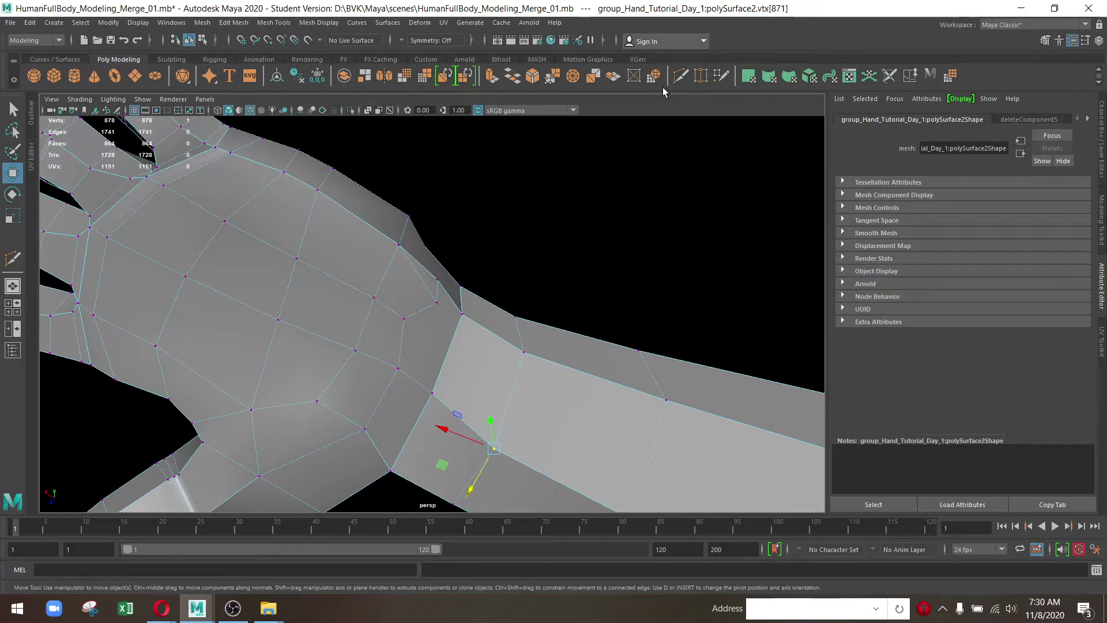
{"action": "left_click", "coordinate": [679, 79]}
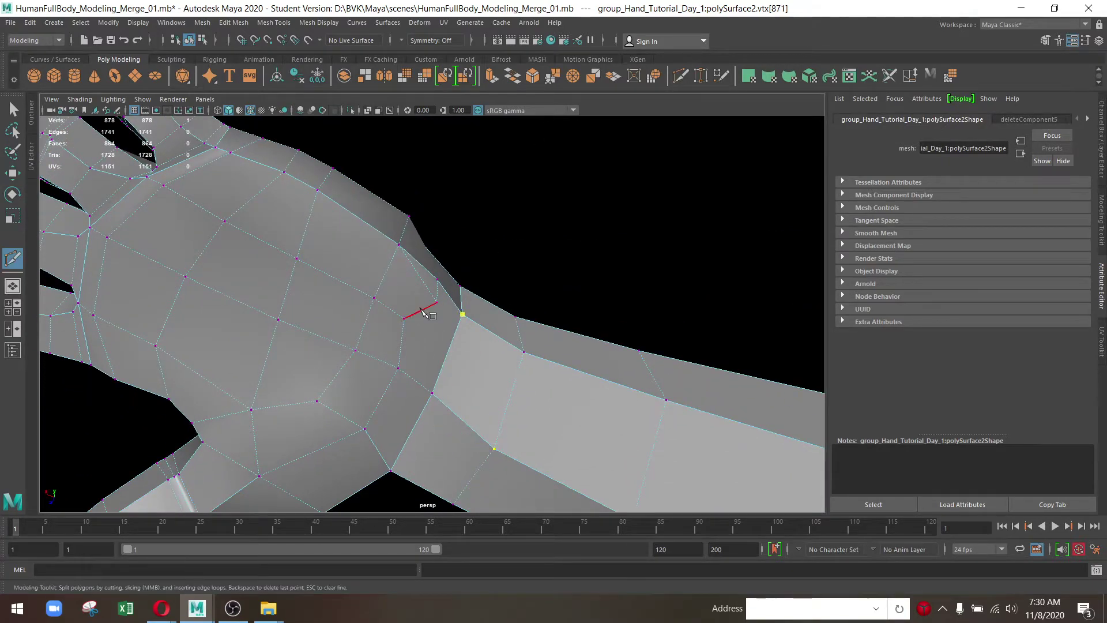
{"action": "key", "text": "Return"}
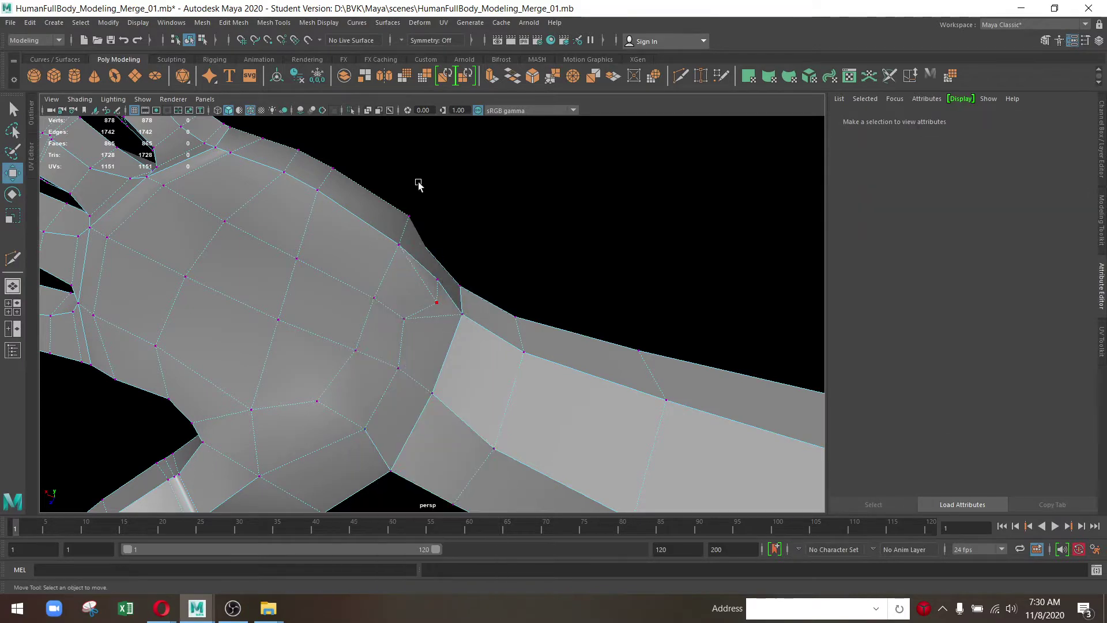
{"action": "left_click", "coordinate": [426, 292]}
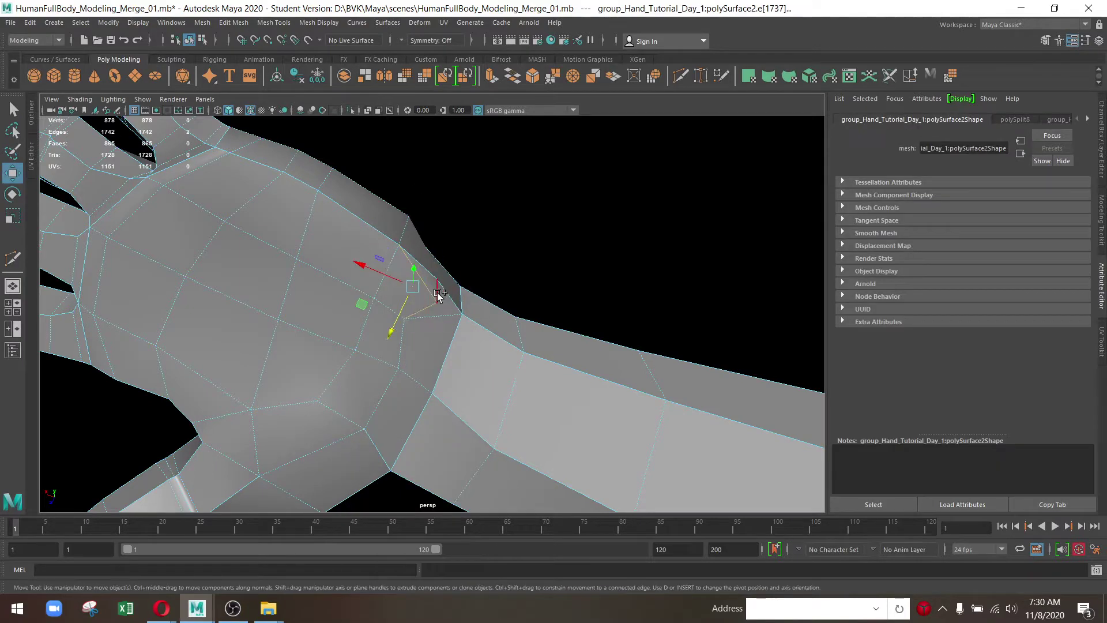
{"action": "left_click_drag", "start_coordinate": [474, 376], "coordinate": [413, 306]}
Multi-Cut across the palm side of the hand, briefly previewing the smoothed mesh
{"action": "left_click_drag", "start_coordinate": [413, 306], "coordinate": [444, 414]}
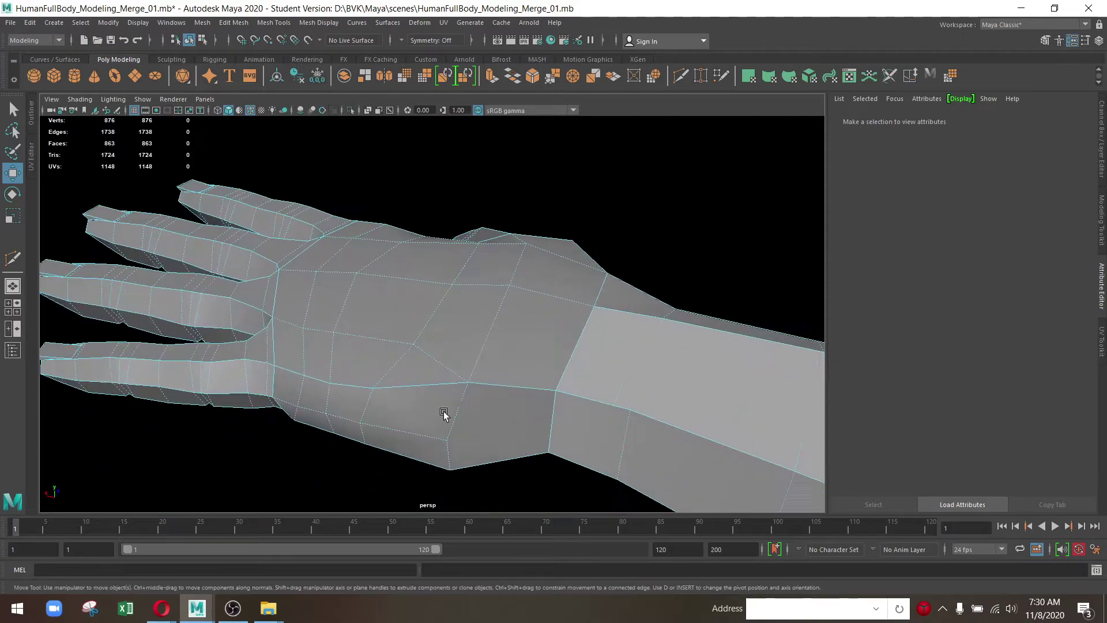
{"action": "left_click_drag", "start_coordinate": [426, 349], "coordinate": [410, 369]}
{"action": "left_click", "coordinate": [680, 77]}
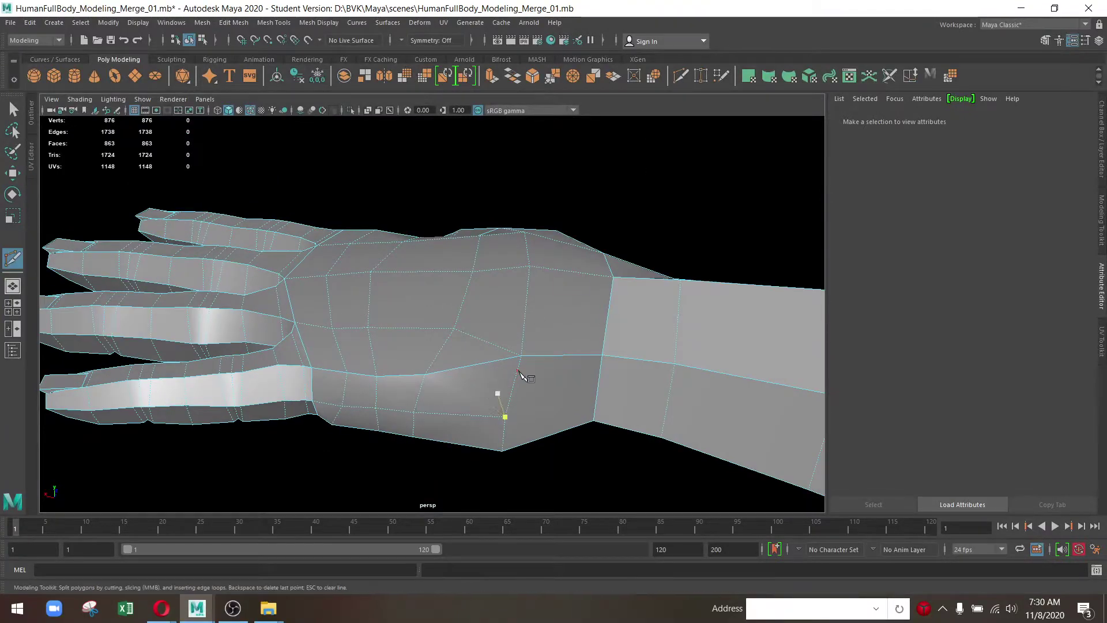
{"action": "left_click_drag", "start_coordinate": [543, 393], "coordinate": [547, 368]}
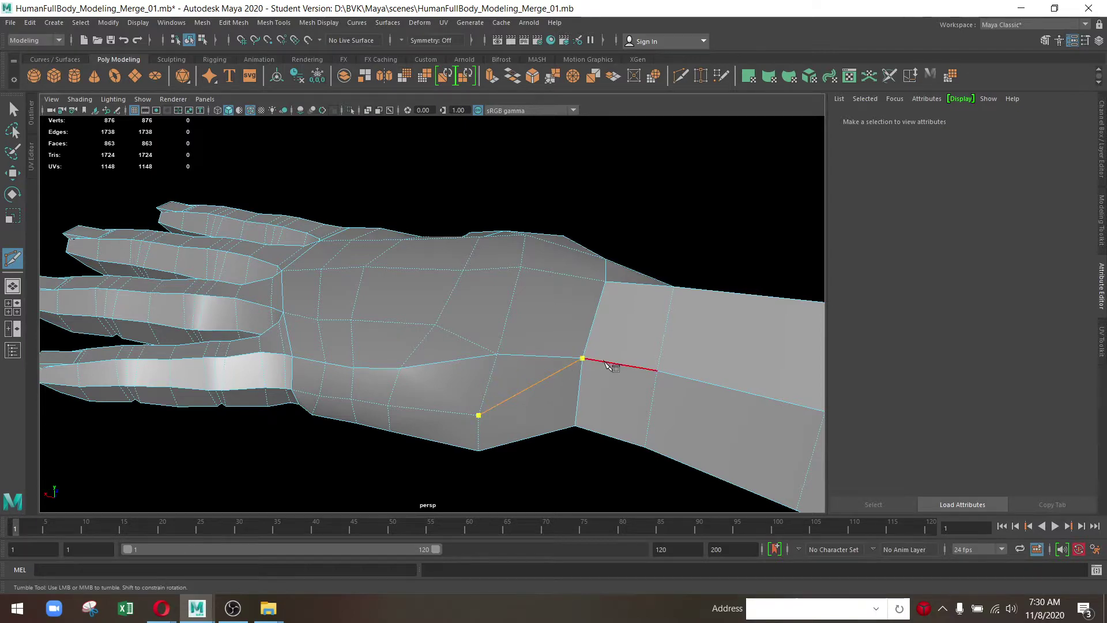
{"action": "key", "text": "2"}
{"action": "key", "text": "1"}
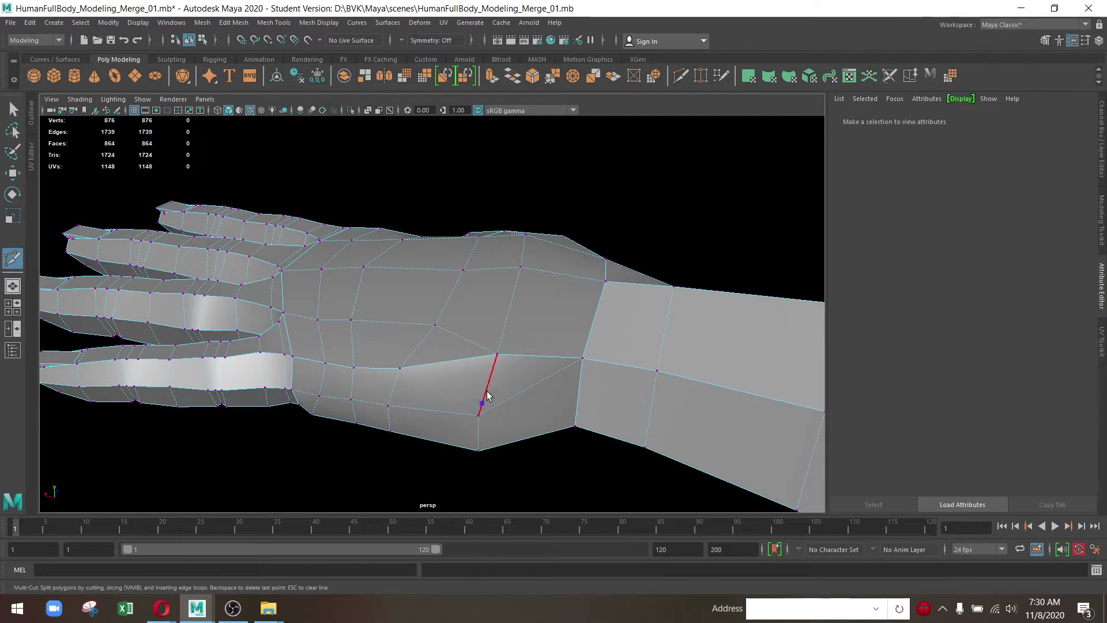
{"action": "right_click", "coordinate": [577, 291]}
{"action": "key", "text": "w"}
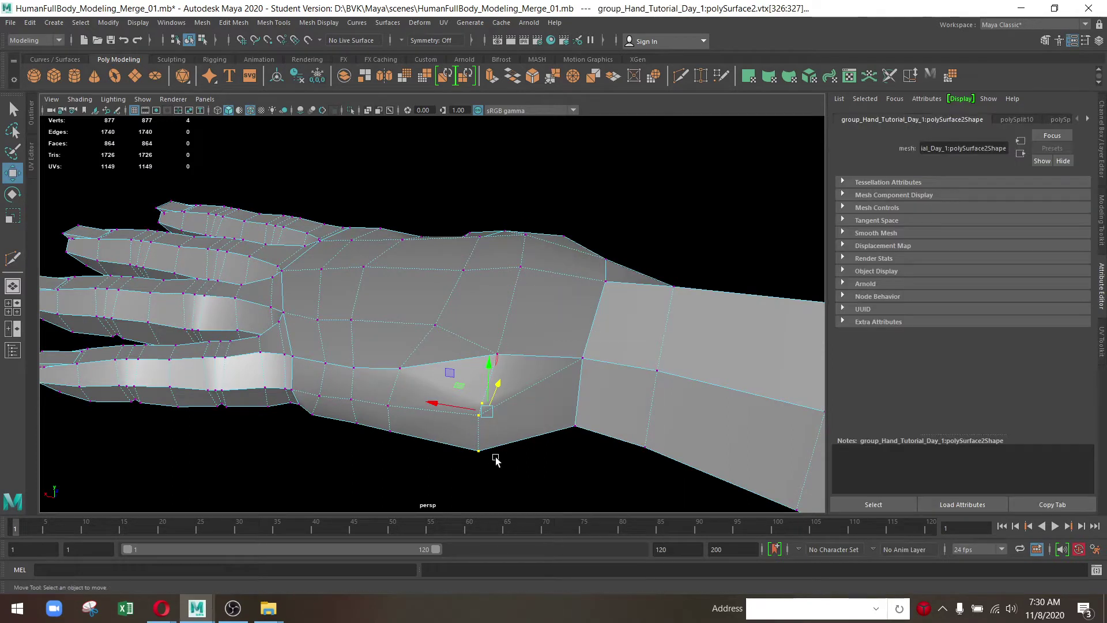
Raise a vertex to line up the wrist edge and delete the stray palm edge
{"action": "right_click", "coordinate": [568, 291]}
{"action": "left_click", "coordinate": [487, 400]}
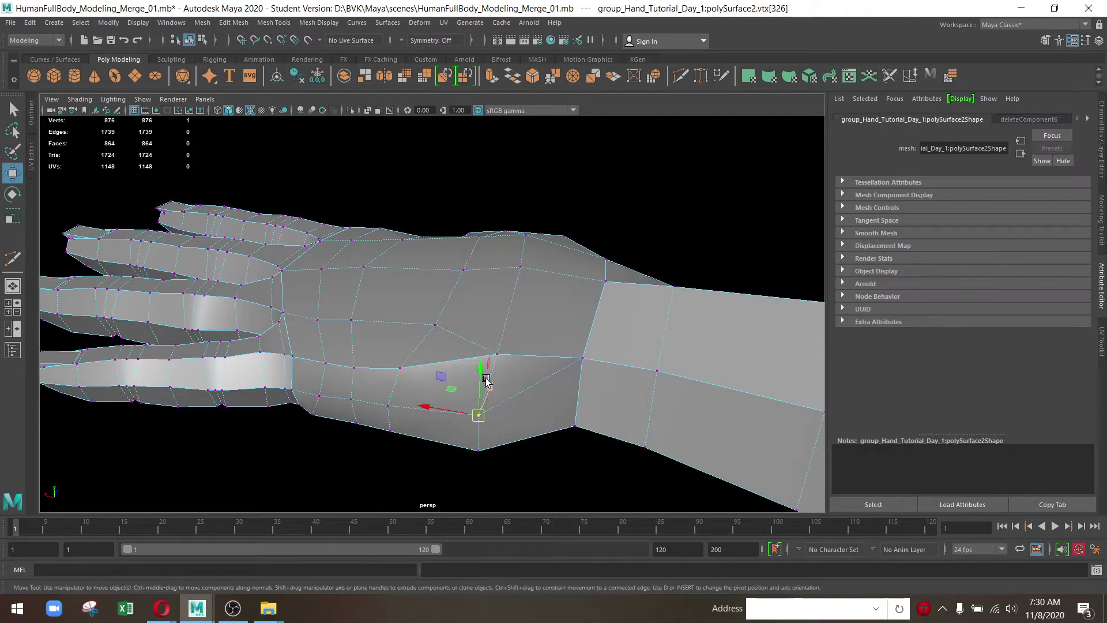
{"action": "left_click_drag", "start_coordinate": [486, 381], "coordinate": [459, 326]}
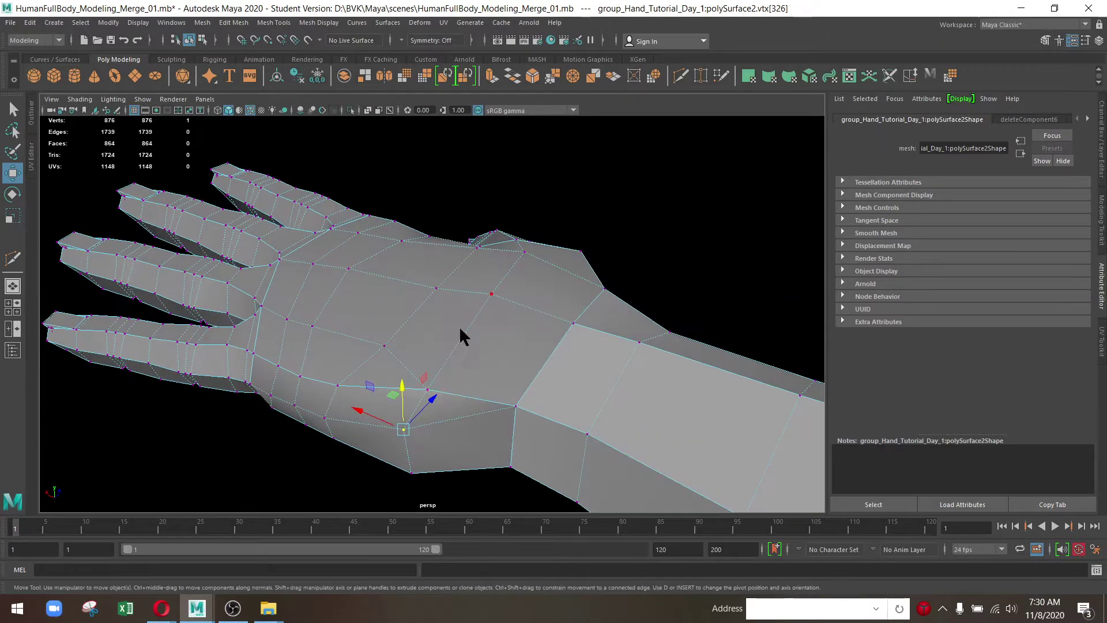
{"action": "left_click_drag", "start_coordinate": [459, 326], "coordinate": [439, 217]}
{"action": "left_click", "coordinate": [448, 357]}
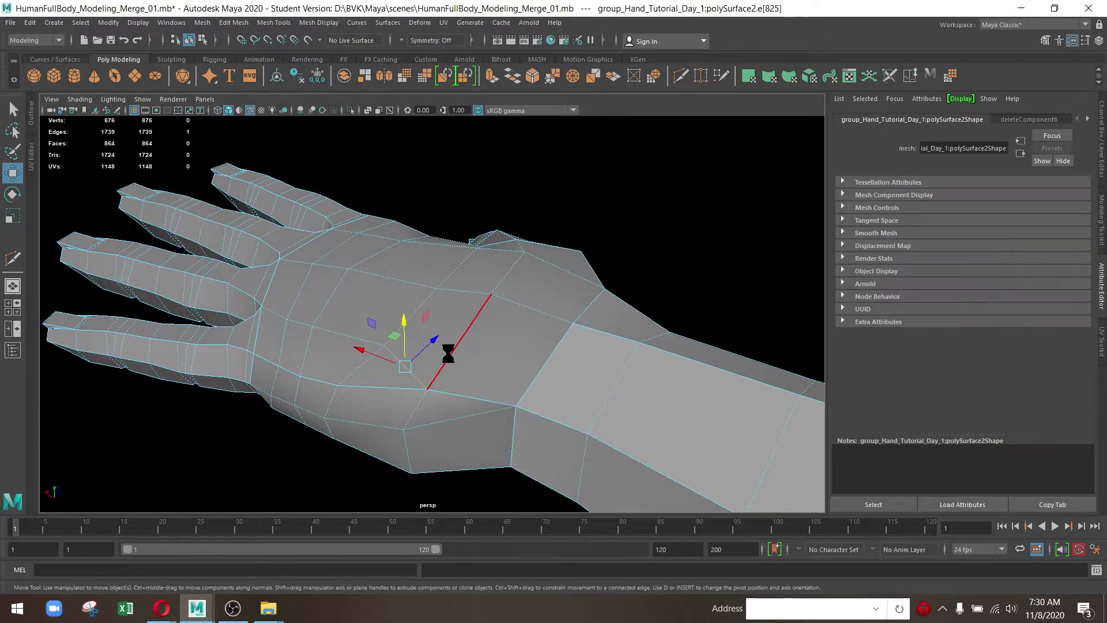
{"action": "key", "text": "Delete"}
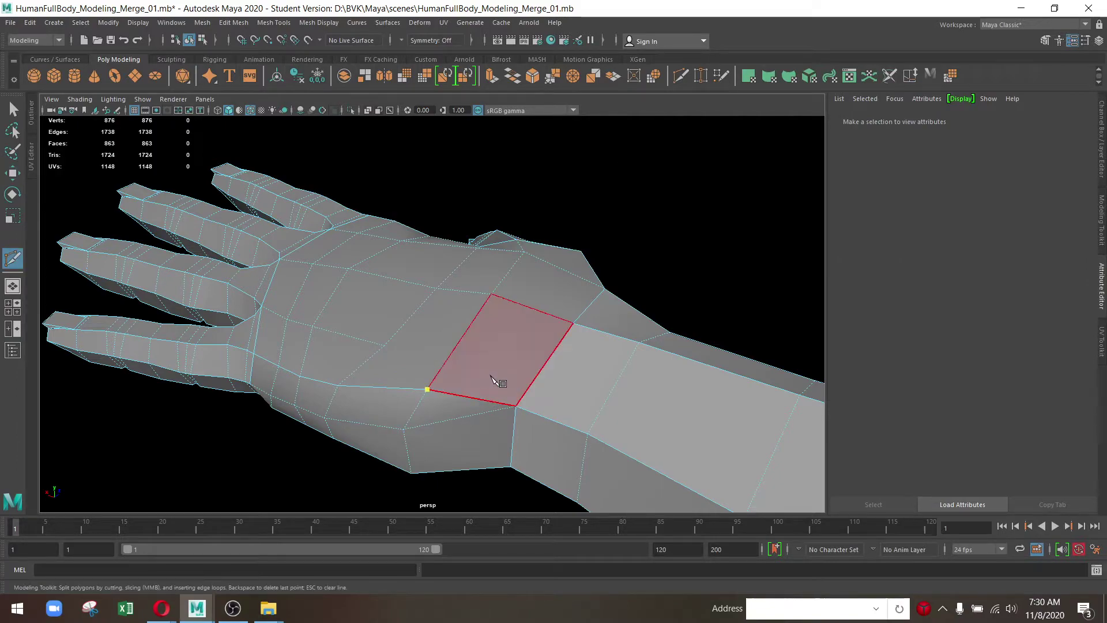
Finish the cut across the back of the hand and delete the extra edge beside the wrist
{"action": "left_click_drag", "start_coordinate": [492, 376], "coordinate": [519, 409]}
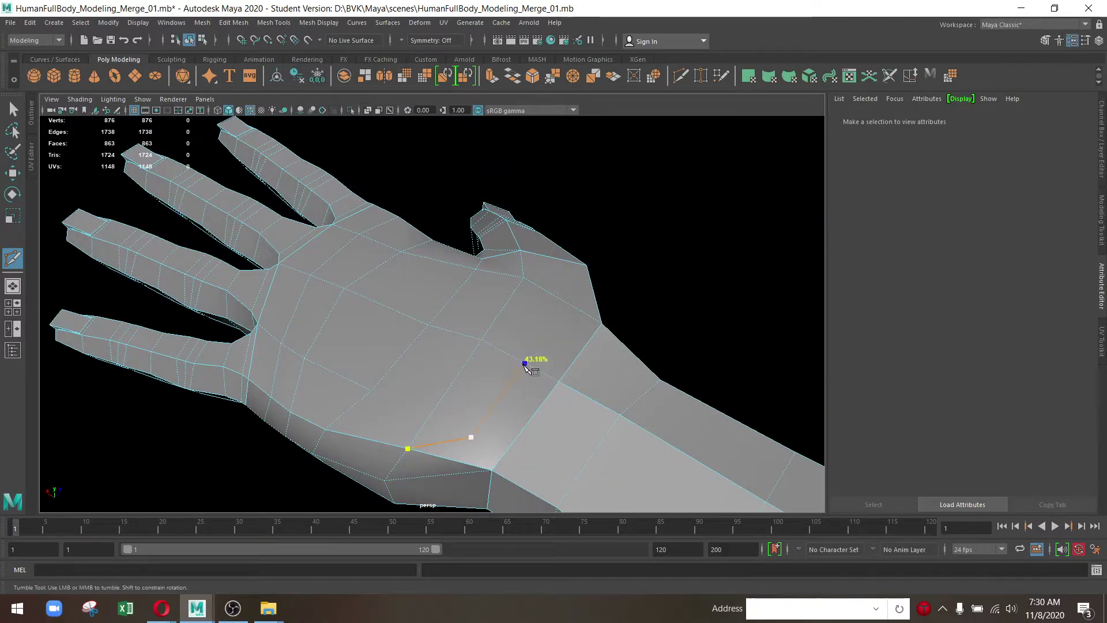
{"action": "left_click_drag", "start_coordinate": [554, 300], "coordinate": [571, 306]}
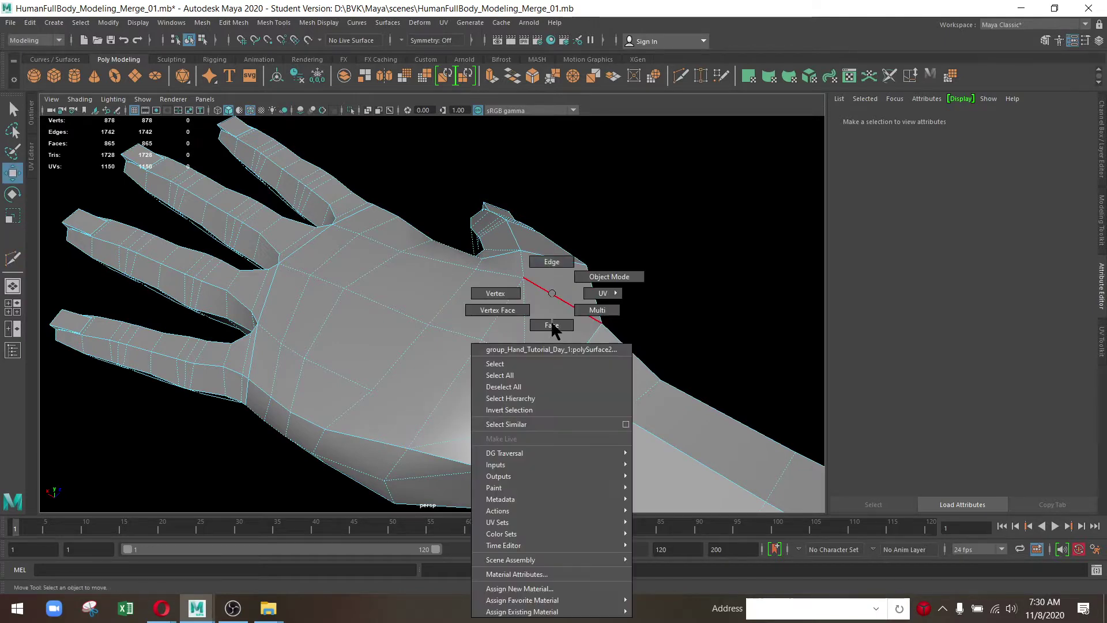
{"action": "key", "text": "w"}
{"action": "left_click_drag", "start_coordinate": [571, 306], "coordinate": [510, 375]}
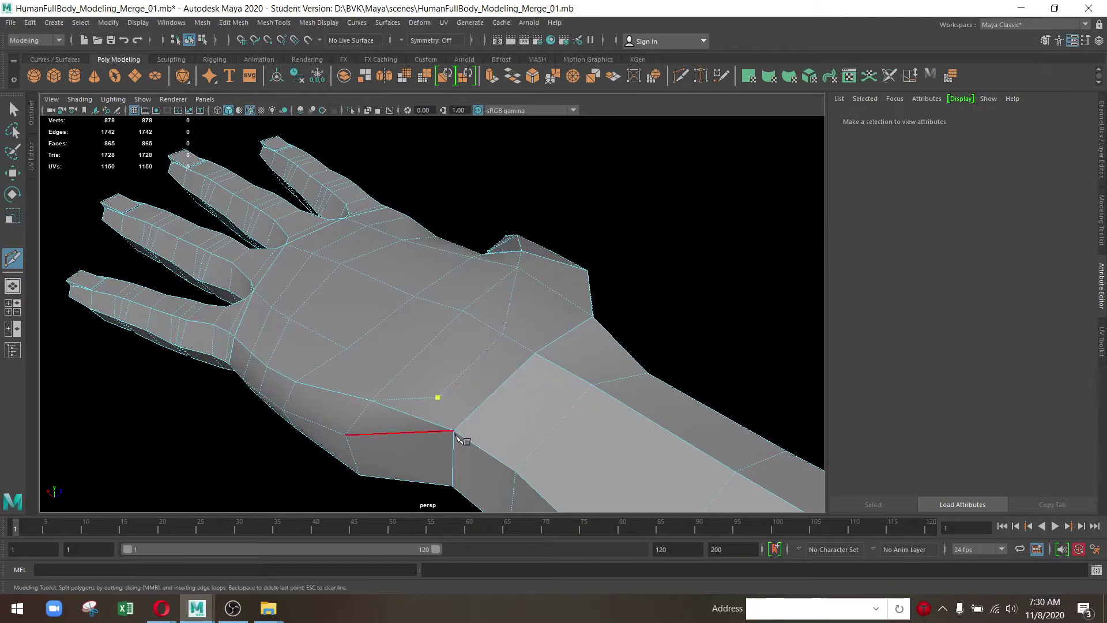
{"action": "left_click_drag", "start_coordinate": [484, 300], "coordinate": [456, 301]}
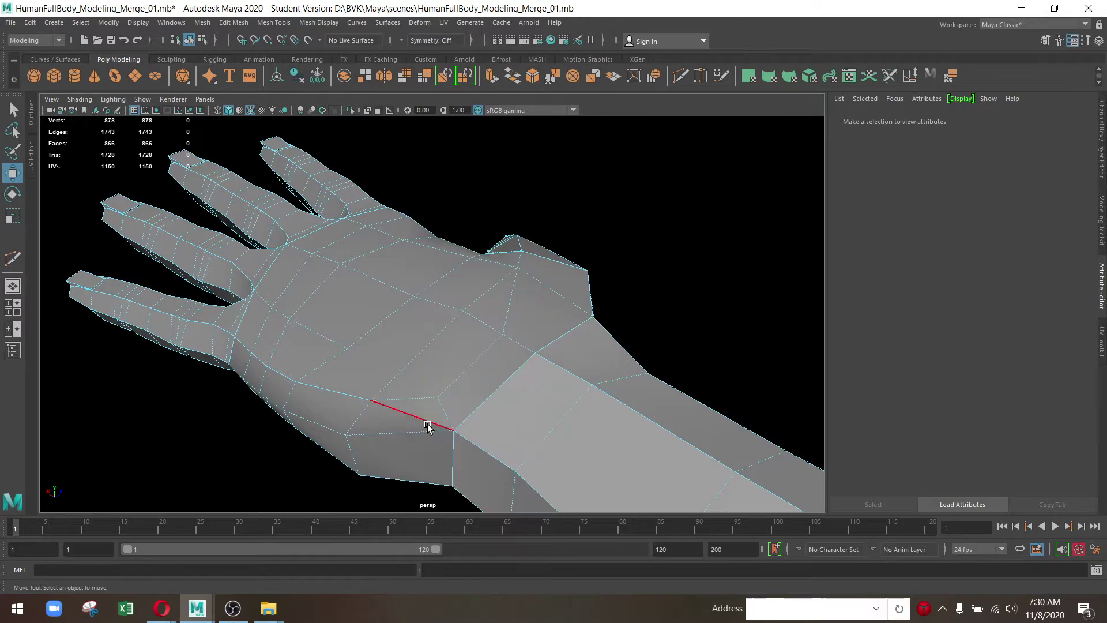
{"action": "left_click", "coordinate": [425, 420]}
{"action": "key", "text": "w"}
{"action": "key", "text": "Delete"}
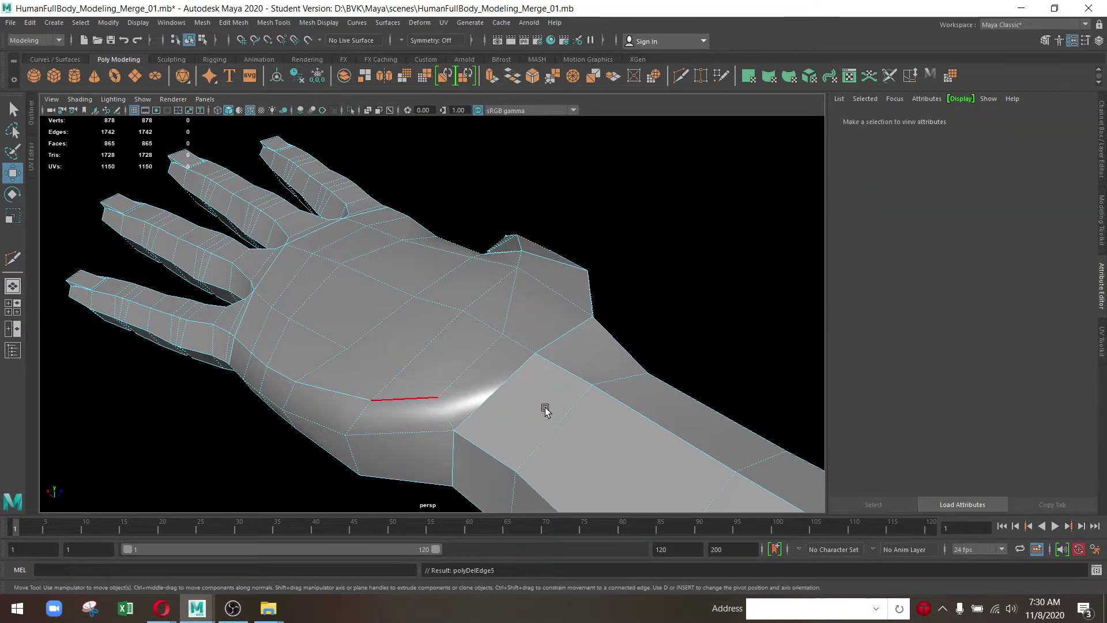
{"action": "left_click_drag", "start_coordinate": [545, 410], "coordinate": [645, 139]}
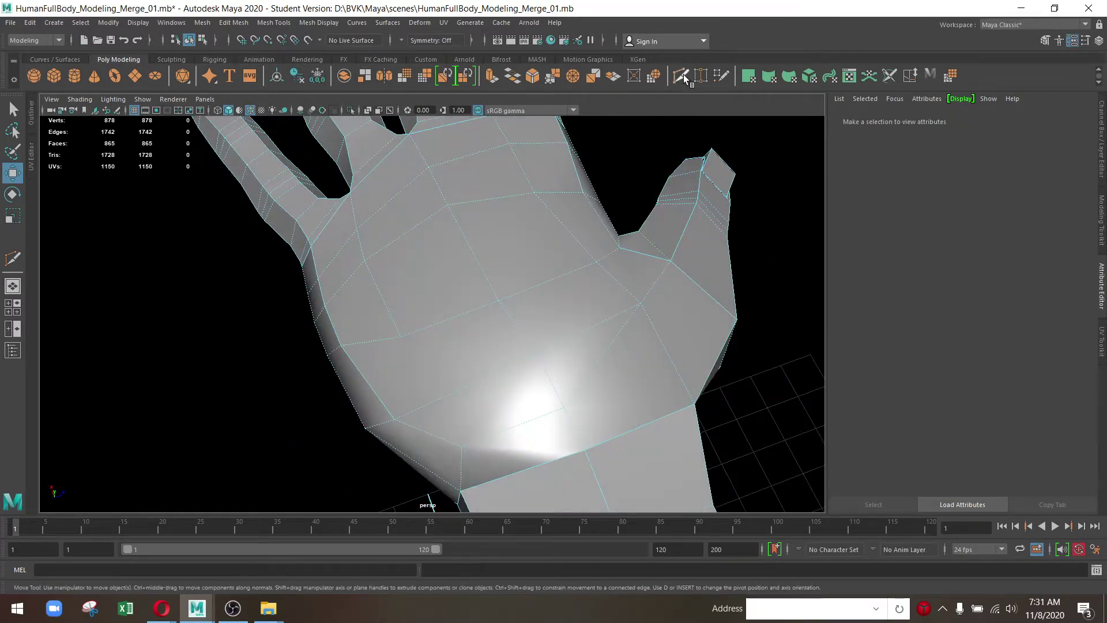
Multi-Cut across the palm near the wrist and delete the unwanted palm edge
{"action": "left_click", "coordinate": [681, 76]}
{"action": "left_click_drag", "start_coordinate": [521, 288], "coordinate": [466, 296]}
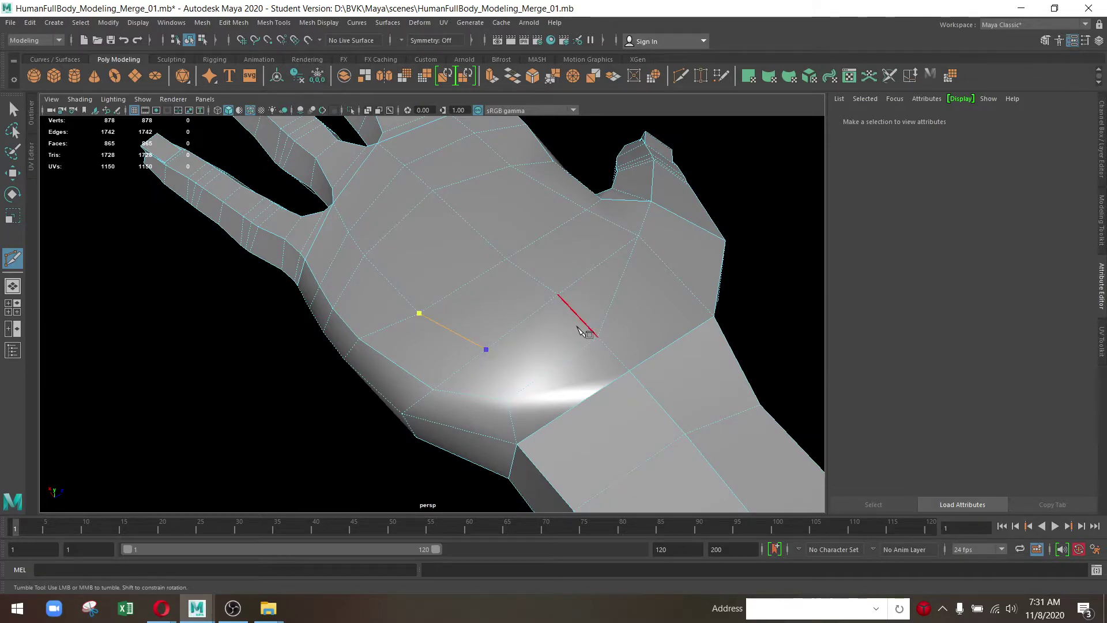
{"action": "key", "text": "Return"}
{"action": "left_click_drag", "start_coordinate": [642, 370], "coordinate": [433, 440]}
{"action": "key", "text": "w"}
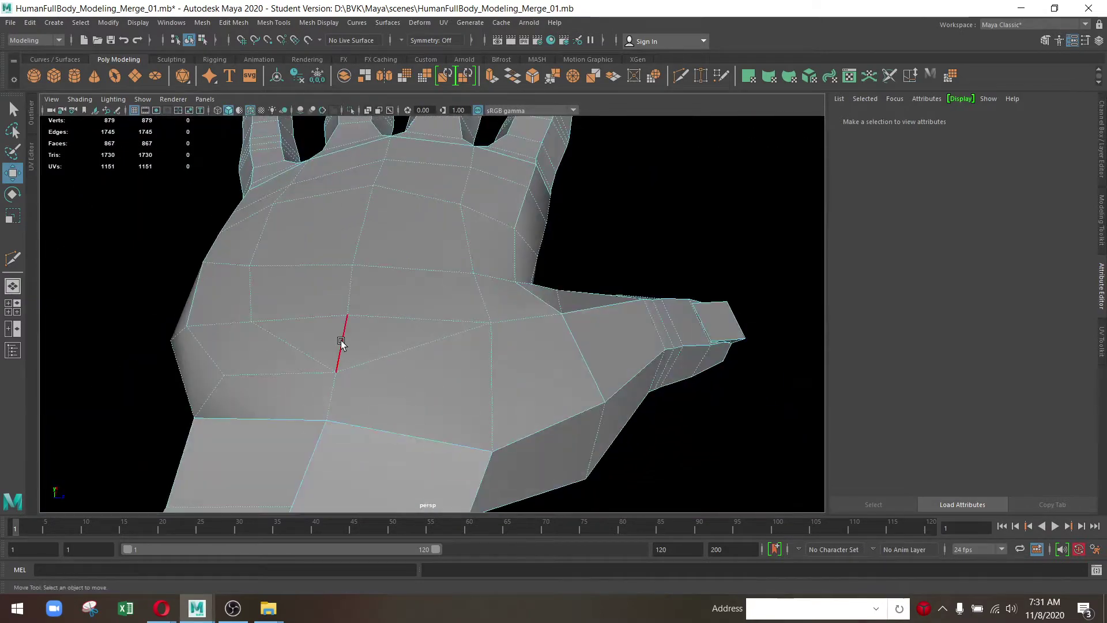
{"action": "left_click", "coordinate": [342, 342]}
{"action": "left_click_drag", "start_coordinate": [365, 427], "coordinate": [390, 418]}
{"action": "key", "text": "Delete"}
Delete the redundant edge near the wrist on the palm side
{"action": "left_click_drag", "start_coordinate": [390, 418], "coordinate": [511, 321]}
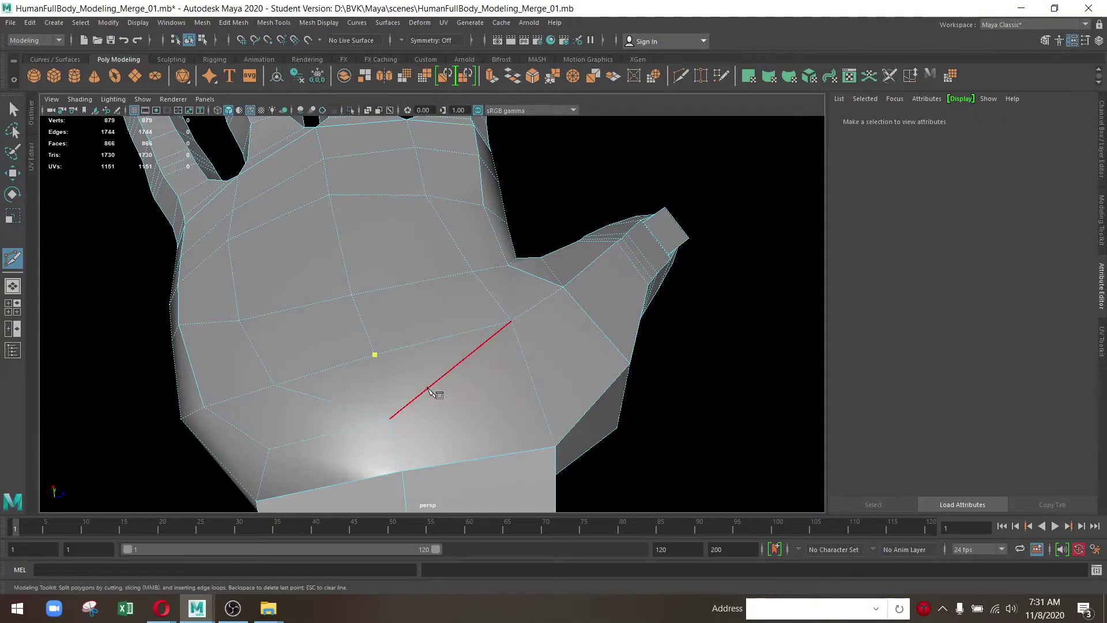
{"action": "left_click_drag", "start_coordinate": [360, 419], "coordinate": [322, 408]}
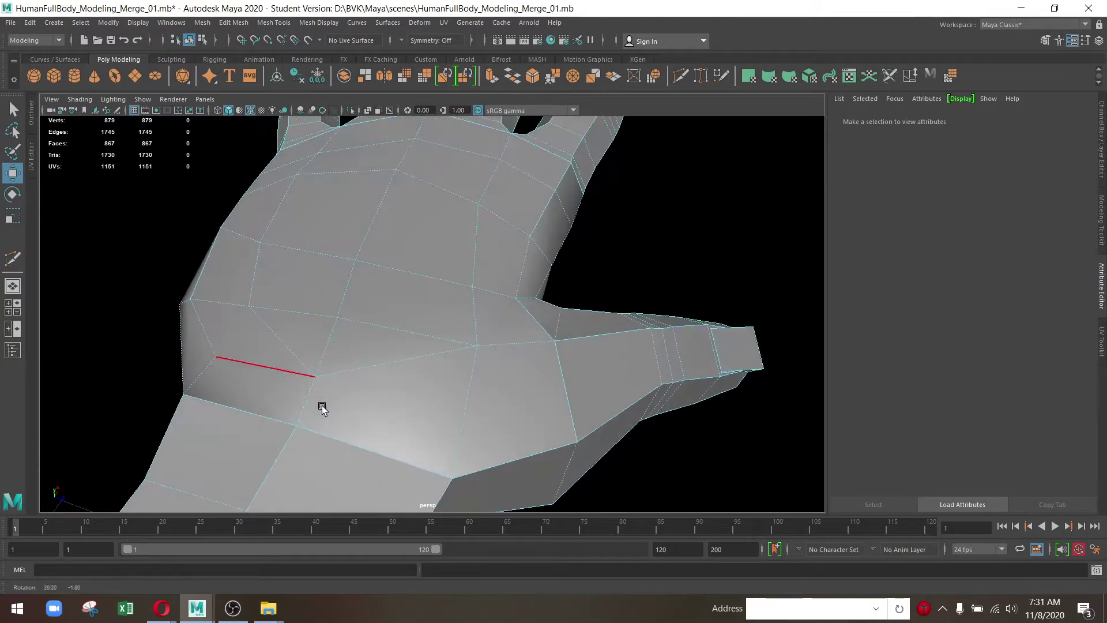
{"action": "left_click", "coordinate": [278, 340]}
{"action": "left_click_drag", "start_coordinate": [279, 340], "coordinate": [405, 326]}
{"action": "key", "text": "Delete"}
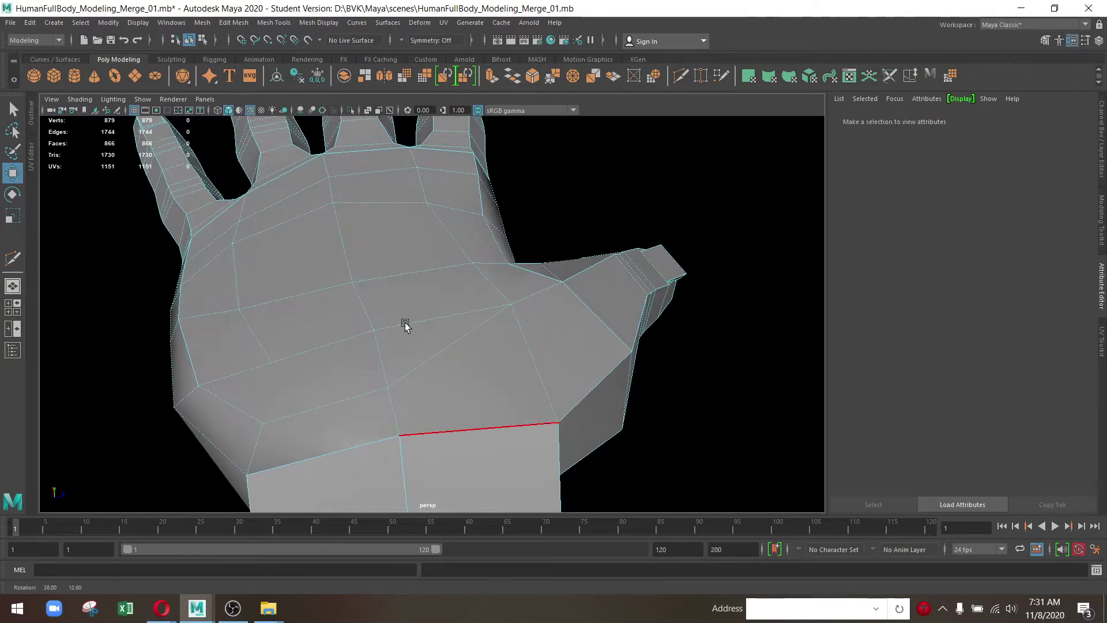
Collapse the leftover short palm edge into one vertex with Merge Edges To Center
{"action": "left_click", "coordinate": [402, 346]}
{"action": "left_click_drag", "start_coordinate": [385, 348], "coordinate": [357, 198]}
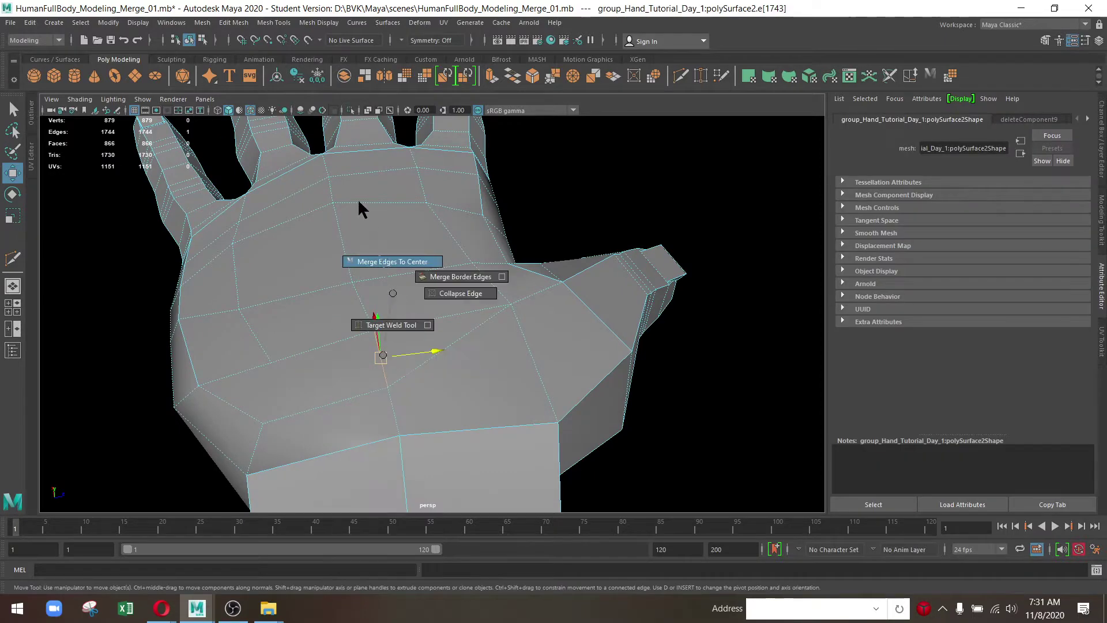
{"action": "left_click_drag", "start_coordinate": [357, 373], "coordinate": [526, 348]}
Raise a palm vertex slightly, then select the neighbouring palm vertex and inspect the hand
{"action": "left_click_drag", "start_coordinate": [558, 386], "coordinate": [363, 340]}
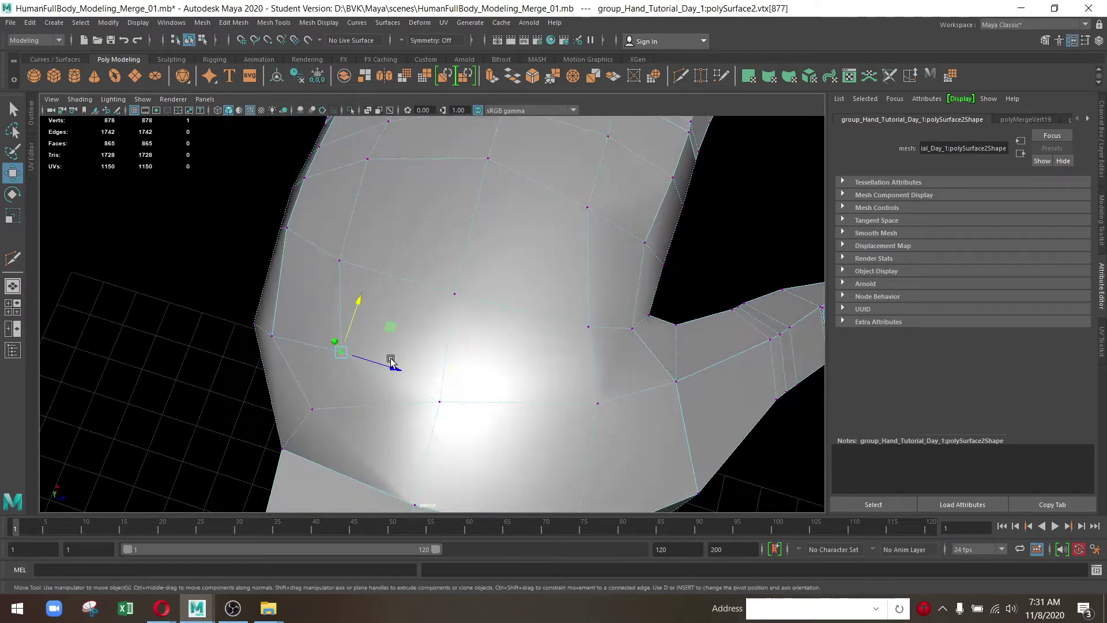
{"action": "left_click_drag", "start_coordinate": [394, 311], "coordinate": [391, 321]}
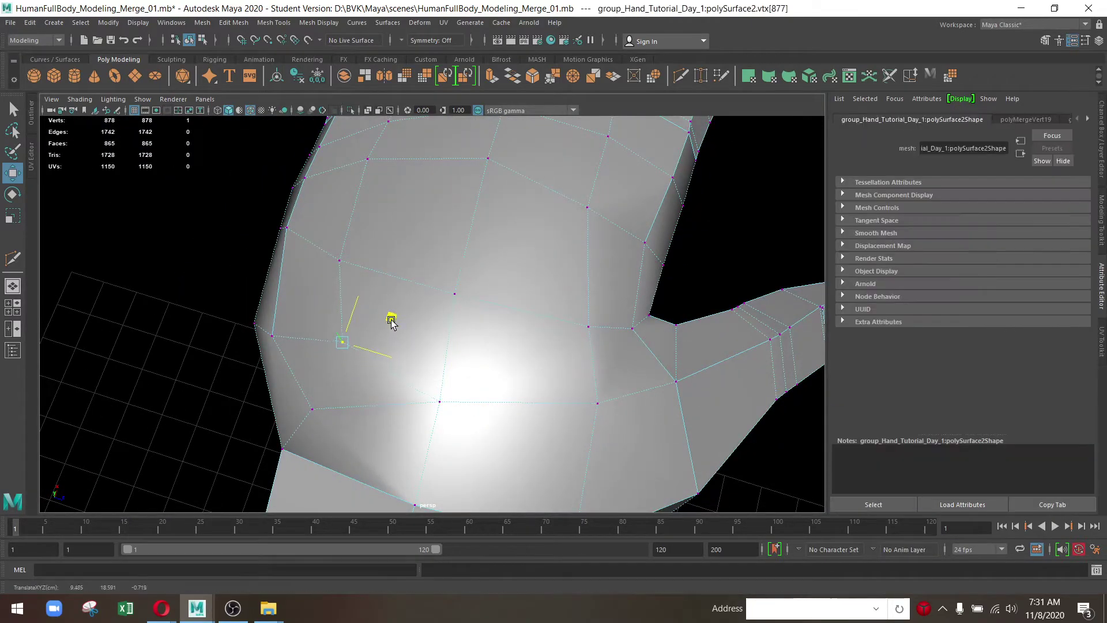
{"action": "left_click_drag", "start_coordinate": [398, 316], "coordinate": [376, 346]}
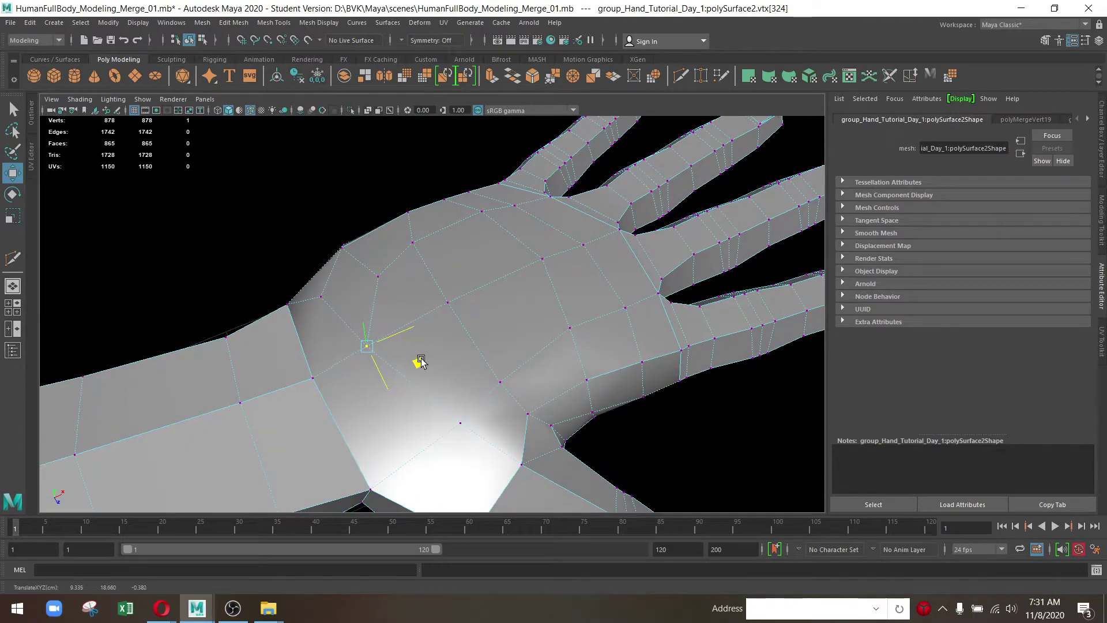
{"action": "left_click_drag", "start_coordinate": [468, 427], "coordinate": [450, 329]}
{"action": "left_click", "coordinate": [388, 332]}
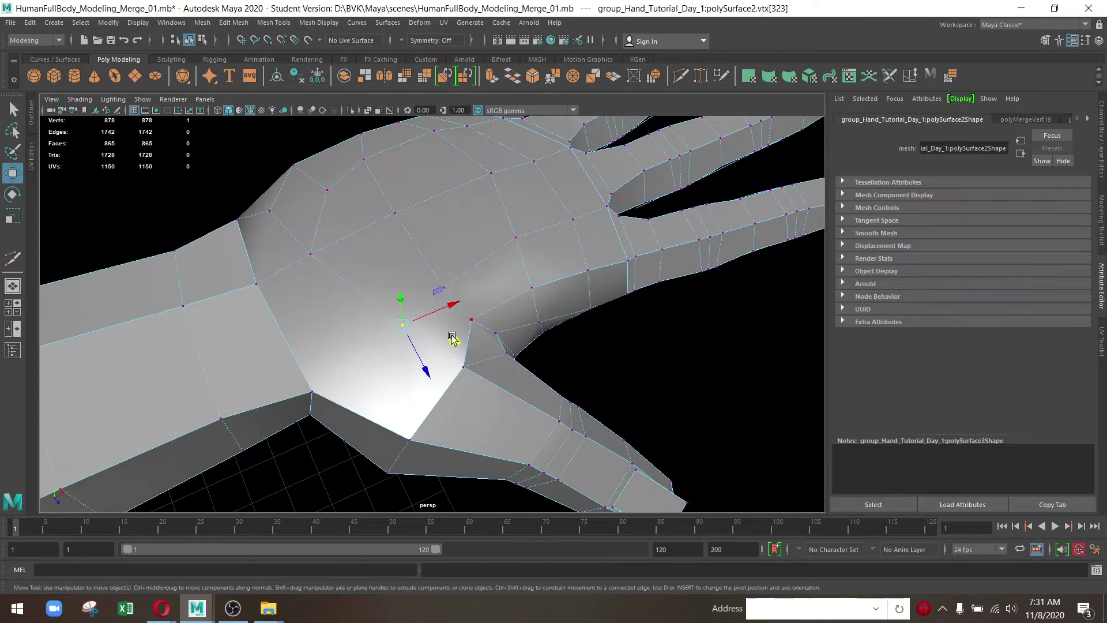
{"action": "left_click_drag", "start_coordinate": [473, 369], "coordinate": [579, 379]}
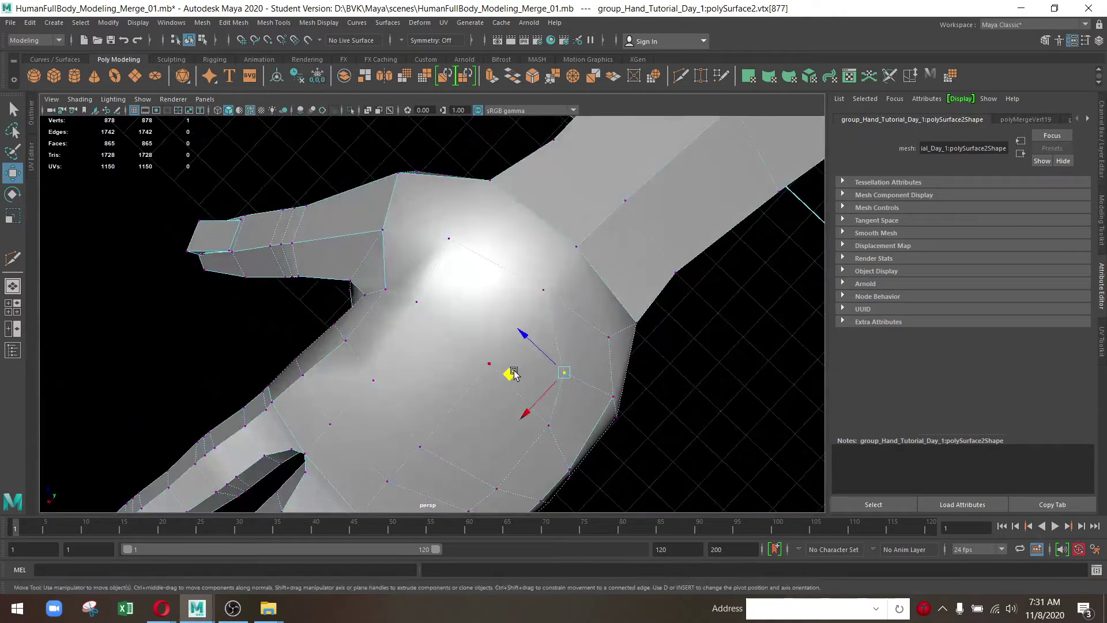
{"action": "left_click_drag", "start_coordinate": [587, 336], "coordinate": [330, 311]}
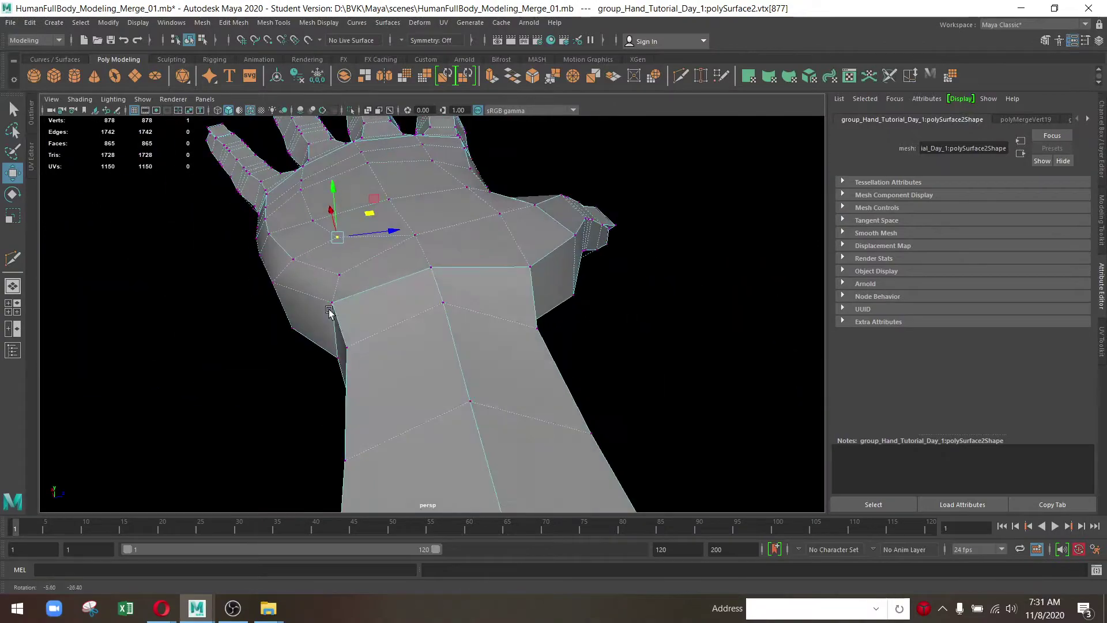
{"action": "left_click_drag", "start_coordinate": [367, 269], "coordinate": [454, 389]}
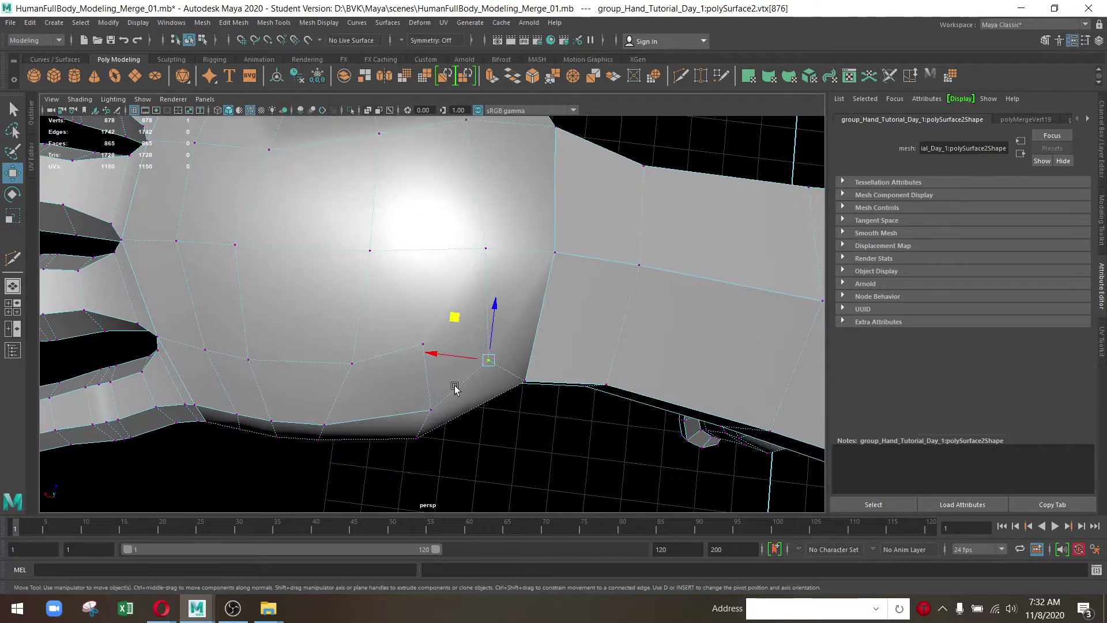
Nudge a wrist vertex upward and shift a side-of-hand vertex sideways to even the contour
{"action": "left_click", "coordinate": [367, 354]}
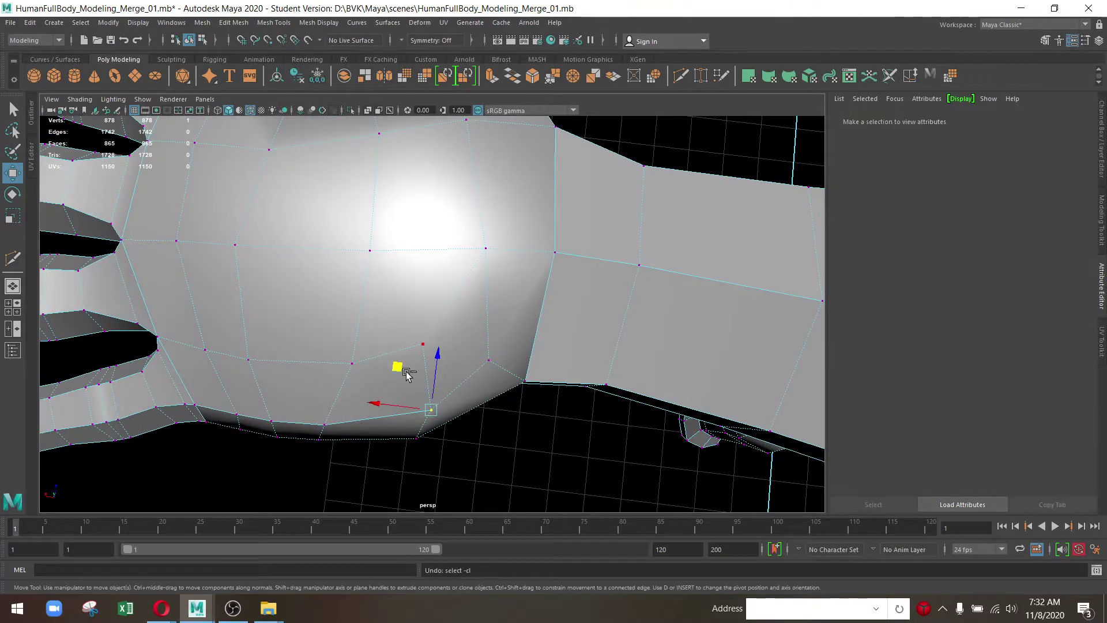
{"action": "left_click_drag", "start_coordinate": [335, 347], "coordinate": [312, 314]}
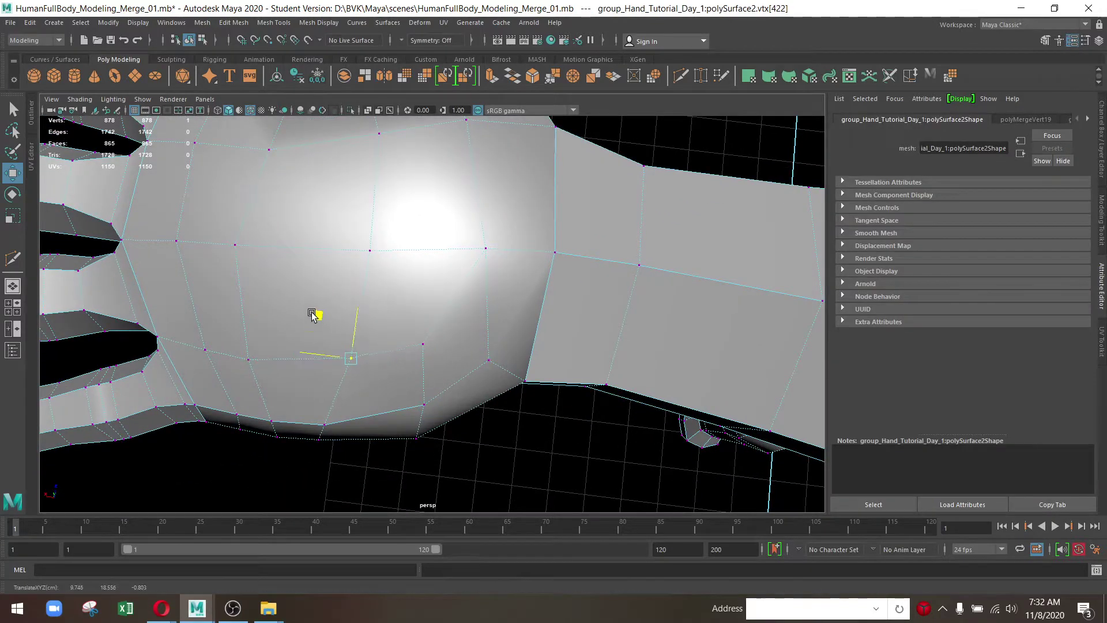
{"action": "left_click_drag", "start_coordinate": [256, 369], "coordinate": [302, 328]}
{"action": "left_click", "coordinate": [223, 272]}
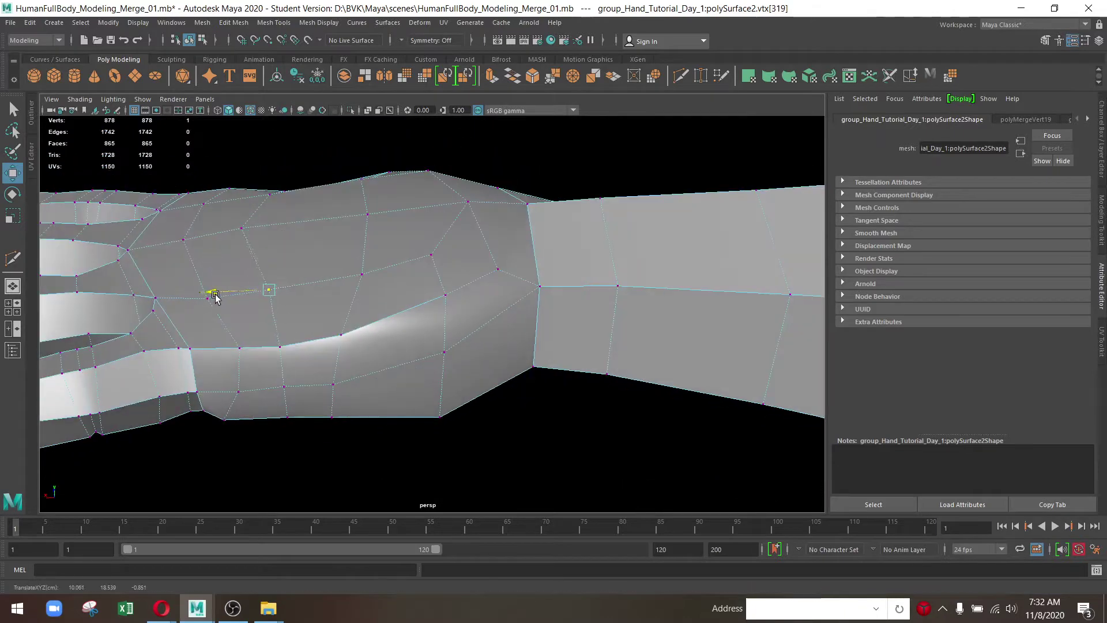
{"action": "left_click_drag", "start_coordinate": [273, 292], "coordinate": [285, 265]}
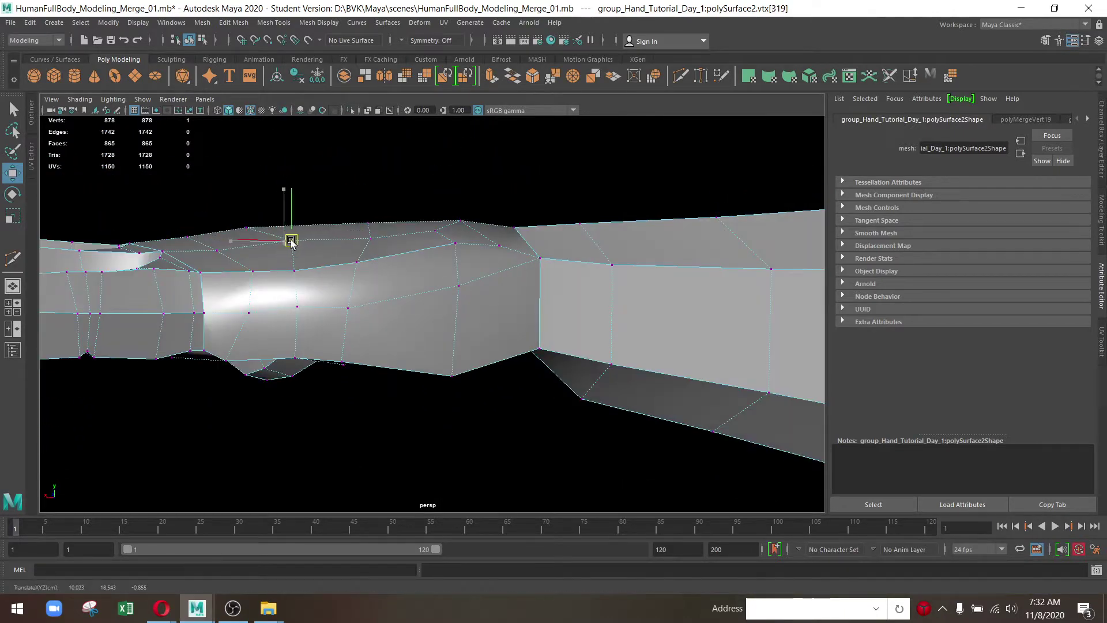
{"action": "left_click_drag", "start_coordinate": [251, 233], "coordinate": [252, 260]}
Raise another wrist vertex slightly and select the next vertex along the hand's edge
{"action": "left_click", "coordinate": [376, 250]}
{"action": "left_click_drag", "start_coordinate": [376, 250], "coordinate": [393, 281]}
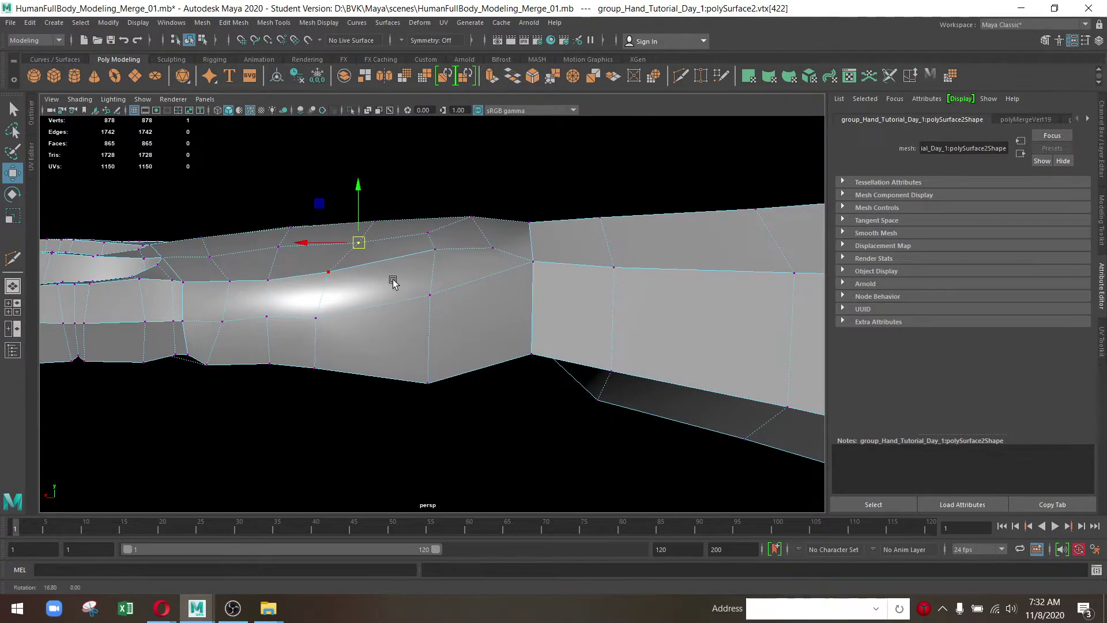
{"action": "left_click_drag", "start_coordinate": [351, 193], "coordinate": [352, 177]}
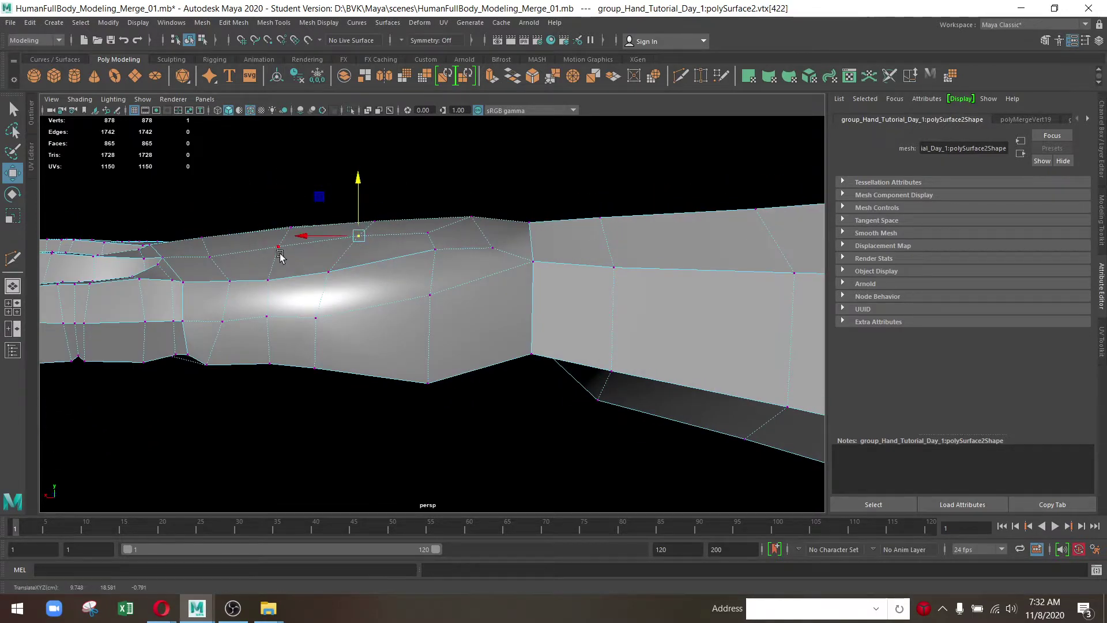
{"action": "left_click", "coordinate": [280, 252]}
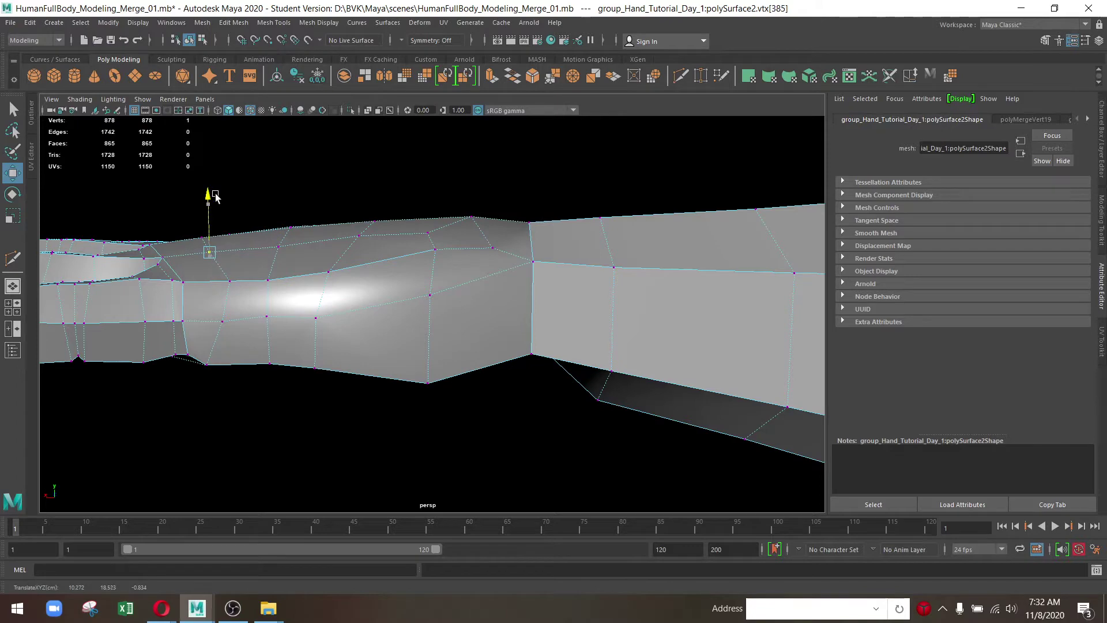
{"action": "left_click_drag", "start_coordinate": [311, 249], "coordinate": [259, 271]}
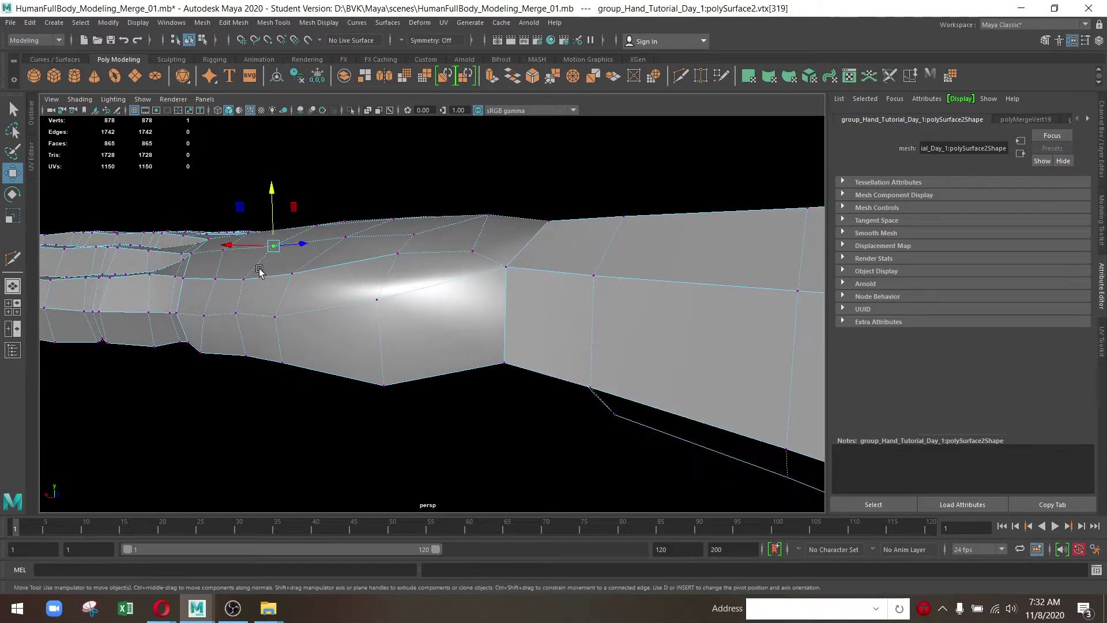
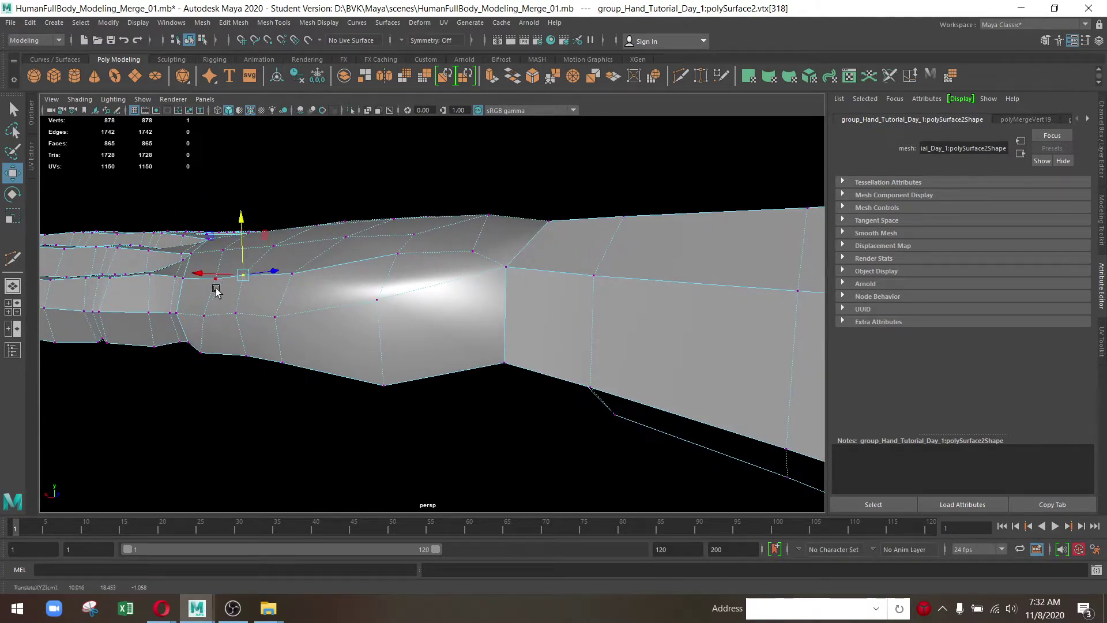
Nudge the wrist vertex up slightly in Y, then return to Object Mode on the whole hand mesh
{"action": "left_click_drag", "start_coordinate": [209, 235], "coordinate": [211, 231]}
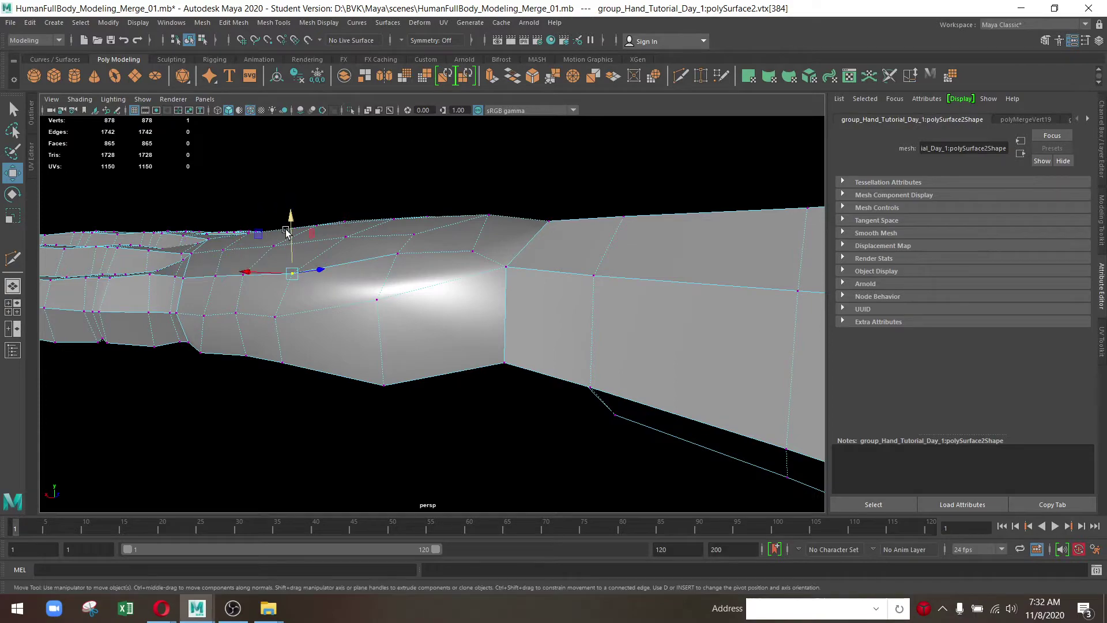
{"action": "left_click_drag", "start_coordinate": [289, 222], "coordinate": [369, 334]}
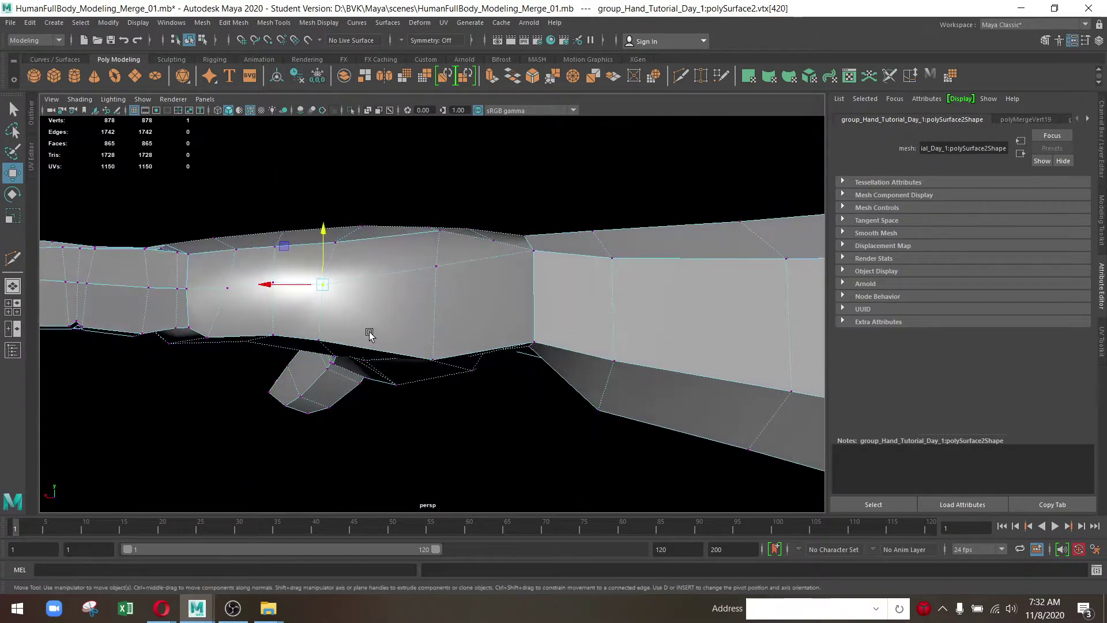
{"action": "left_click", "coordinate": [278, 306]}
{"action": "left_click_drag", "start_coordinate": [277, 307], "coordinate": [392, 295]}
{"action": "left_click_drag", "start_coordinate": [614, 415], "coordinate": [271, 304]}
{"action": "left_click_drag", "start_coordinate": [271, 299], "coordinate": [344, 264]}
{"action": "left_click_drag", "start_coordinate": [344, 264], "coordinate": [381, 193]}
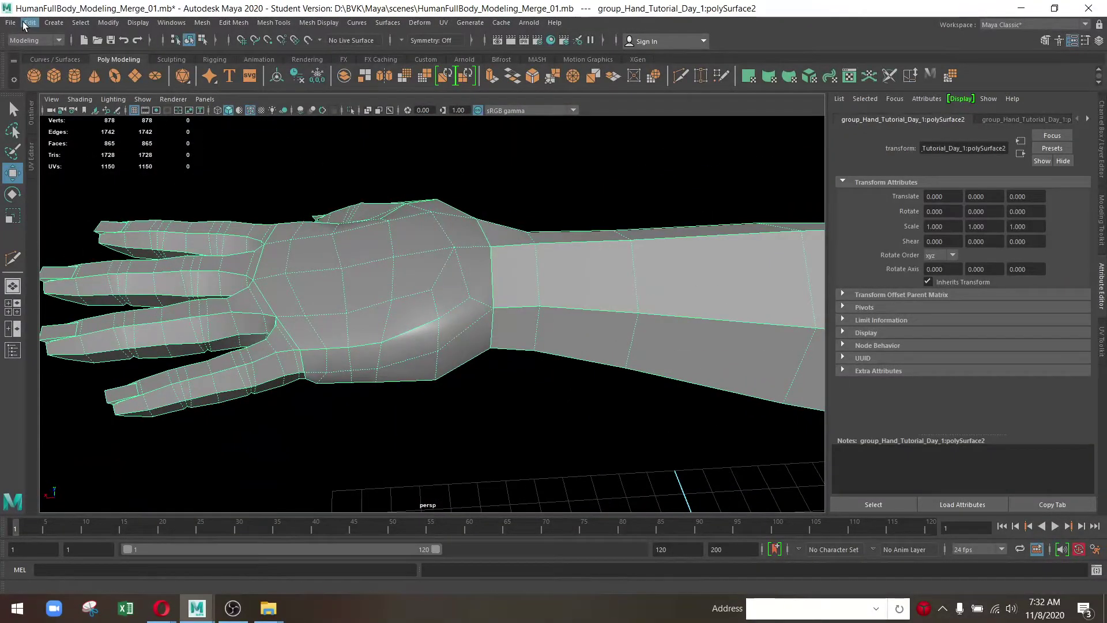
Freeze the hand mesh's transformations and delete its history by type
{"action": "left_click", "coordinate": [28, 23]}
{"action": "left_click", "coordinate": [231, 170]}
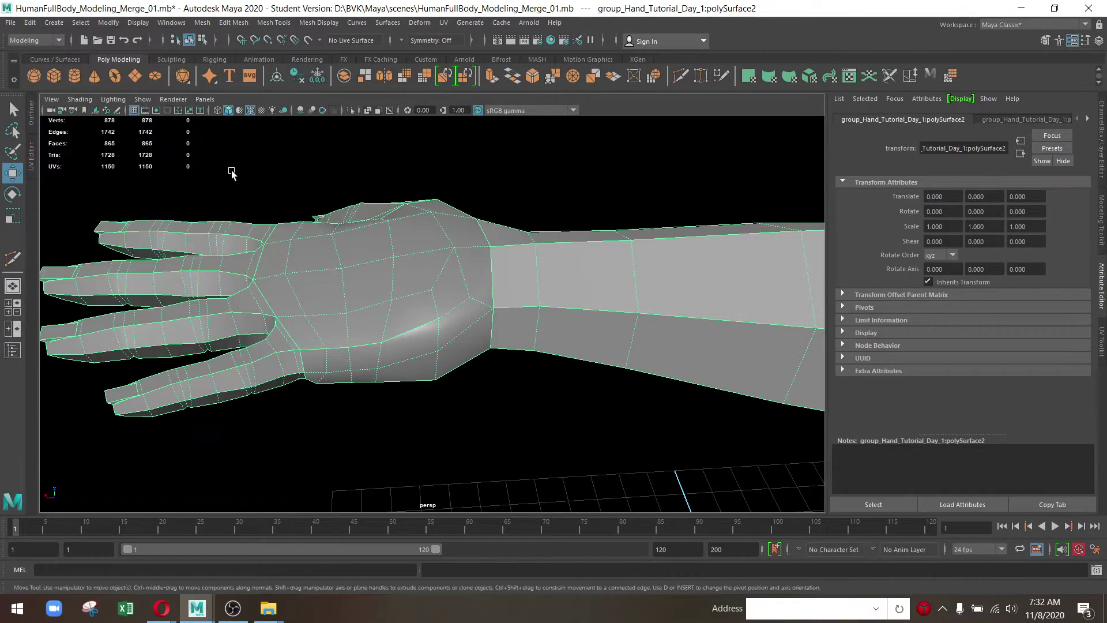
{"action": "left_click", "coordinate": [109, 22]}
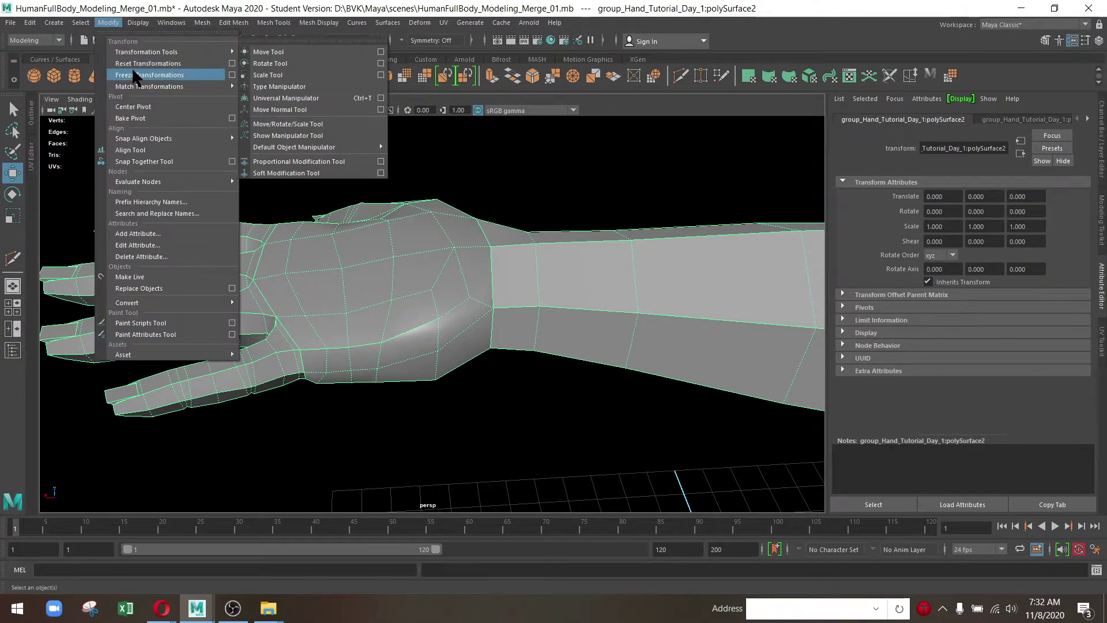
{"action": "left_click", "coordinate": [132, 78]}
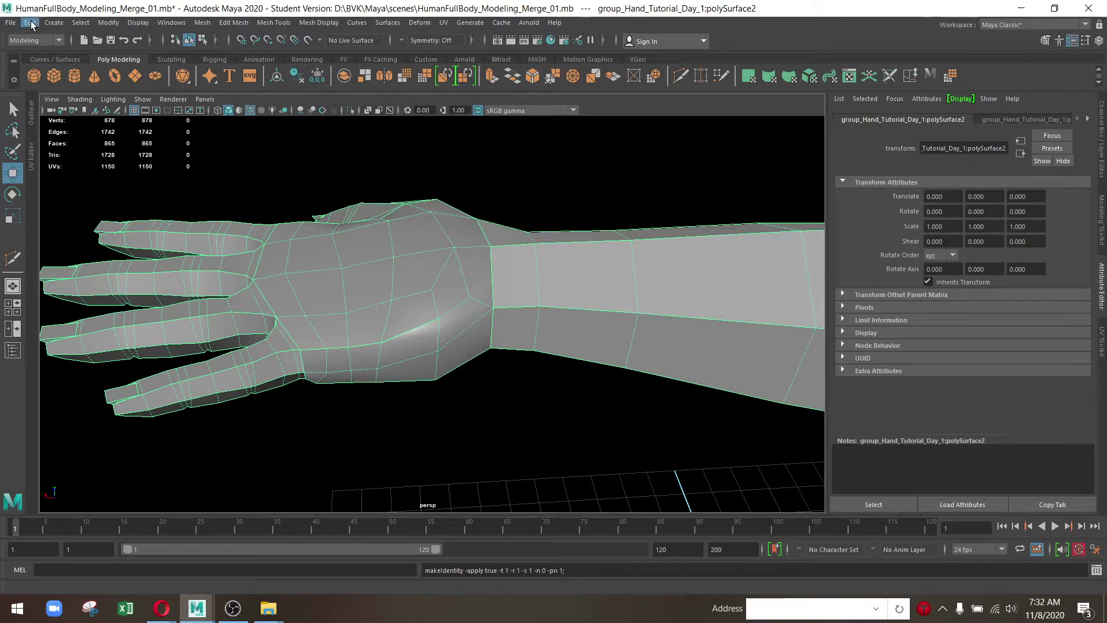
{"action": "left_click", "coordinate": [30, 23]}
{"action": "mouse_move", "coordinate": [148, 174]}
{"action": "left_click", "coordinate": [213, 173]}
Save the scene and apply a Mesh Smooth to the hand
{"action": "left_click", "coordinate": [110, 41]}
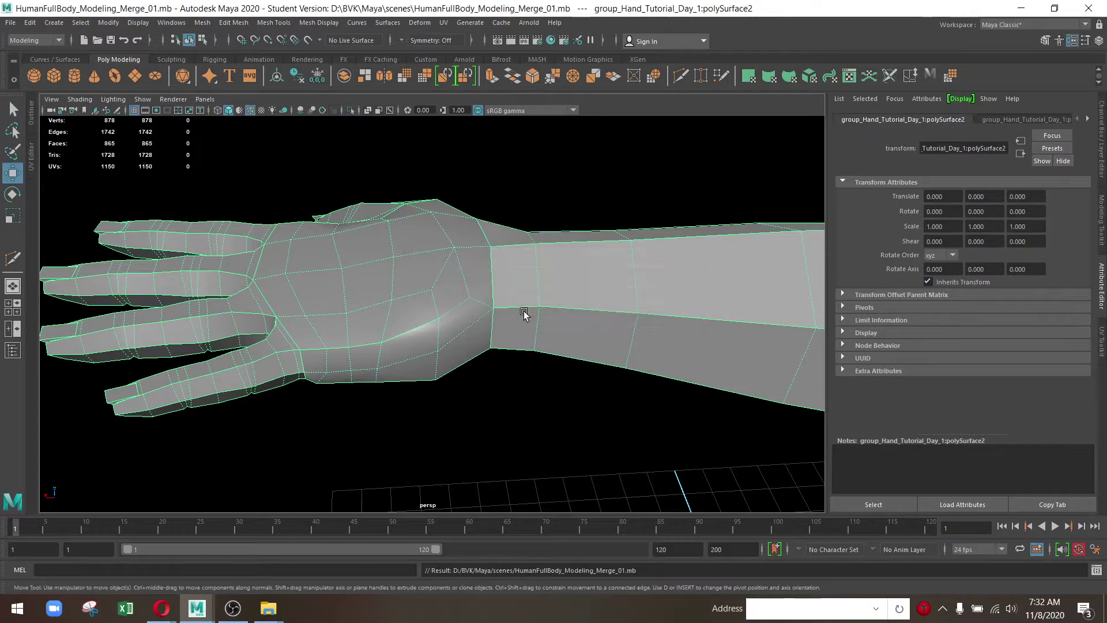
{"action": "left_click_drag", "start_coordinate": [505, 411], "coordinate": [527, 363]}
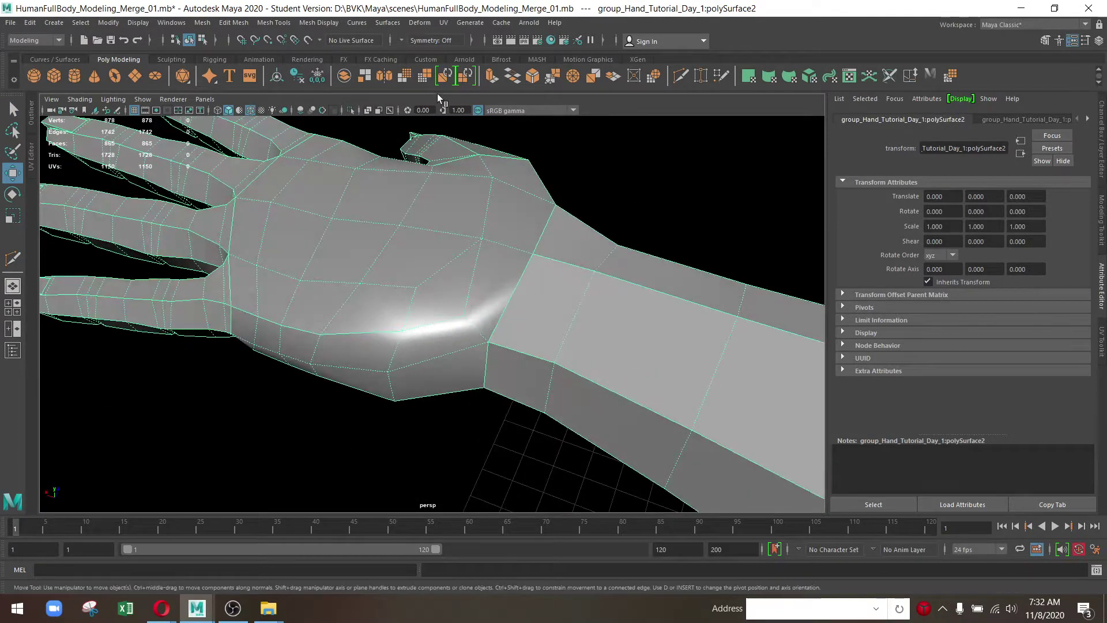
{"action": "left_click", "coordinate": [410, 74]}
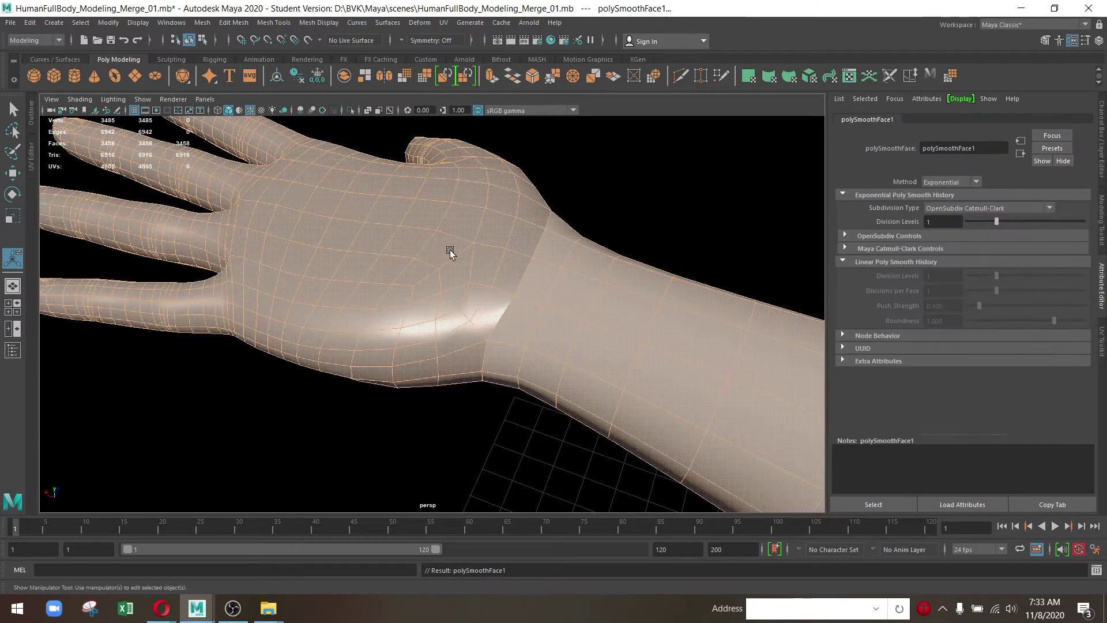
Undo the smooth on the hand mesh, restoring it to 878 vertices
{"action": "left_click_drag", "start_coordinate": [450, 249], "coordinate": [345, 383]}
{"action": "left_click", "coordinate": [460, 285]}
{"action": "key", "text": "ctrl+z"}
{"action": "key", "text": "ctrl+z"}
{"action": "key", "text": "ctrl+z"}
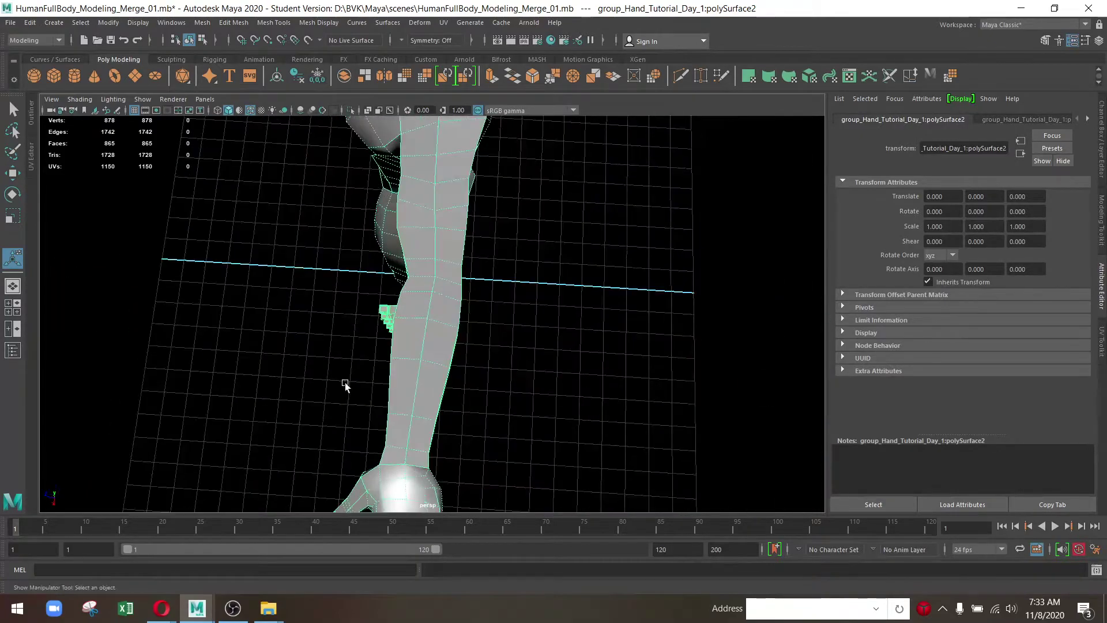
Navigate from the hand and arm down the body to frame the foot
{"action": "left_click", "coordinate": [345, 382]}
{"action": "left_click_drag", "start_coordinate": [576, 363], "coordinate": [448, 317]}
{"action": "left_click_drag", "start_coordinate": [448, 316], "coordinate": [358, 307]}
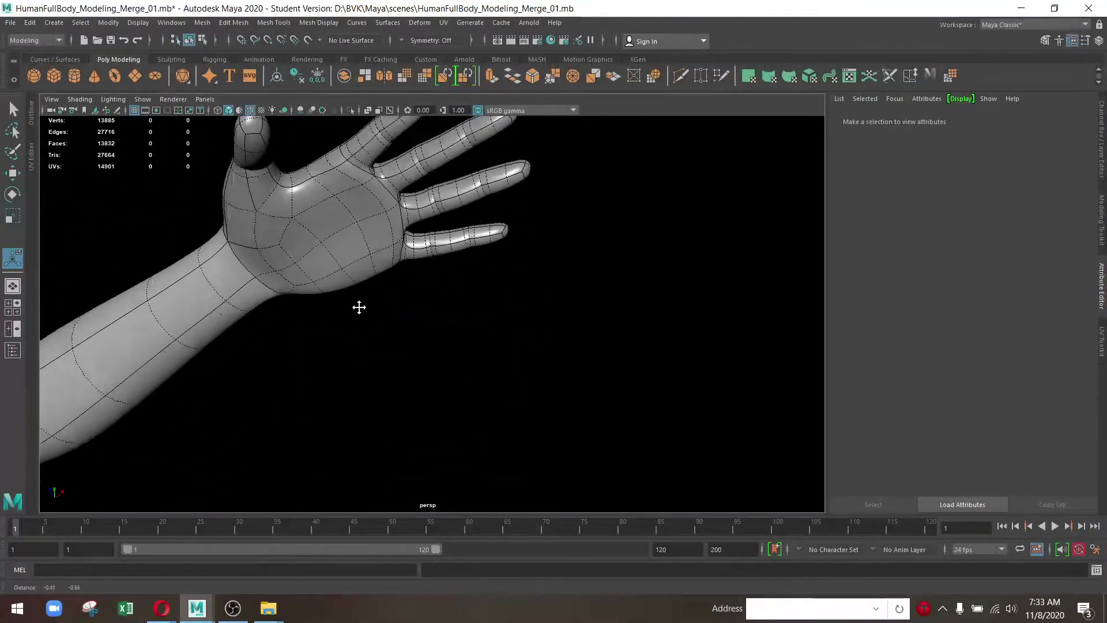
{"action": "left_click_drag", "start_coordinate": [359, 308], "coordinate": [348, 200]}
{"action": "left_click", "coordinate": [311, 225]}
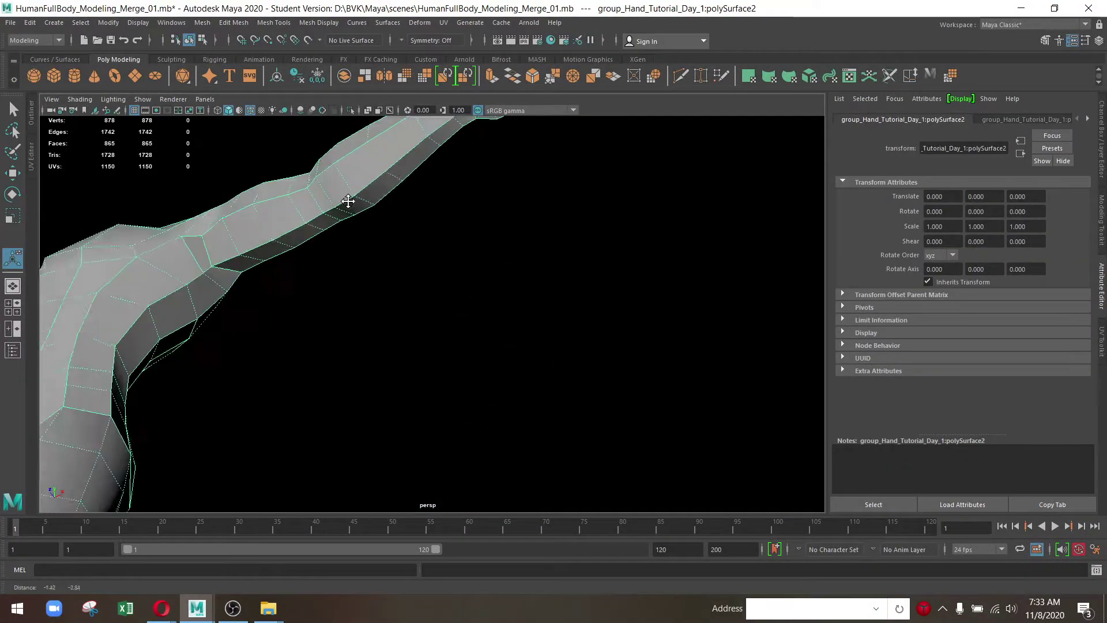
{"action": "left_click_drag", "start_coordinate": [347, 201], "coordinate": [235, 371]}
{"action": "left_click_drag", "start_coordinate": [234, 371], "coordinate": [336, 309]}
{"action": "left_click_drag", "start_coordinate": [337, 309], "coordinate": [361, 294]}
Select faces on the foot, then switch to vertex mode and pick a vertex near the ankle
{"action": "left_click_drag", "start_coordinate": [285, 365], "coordinate": [289, 369]}
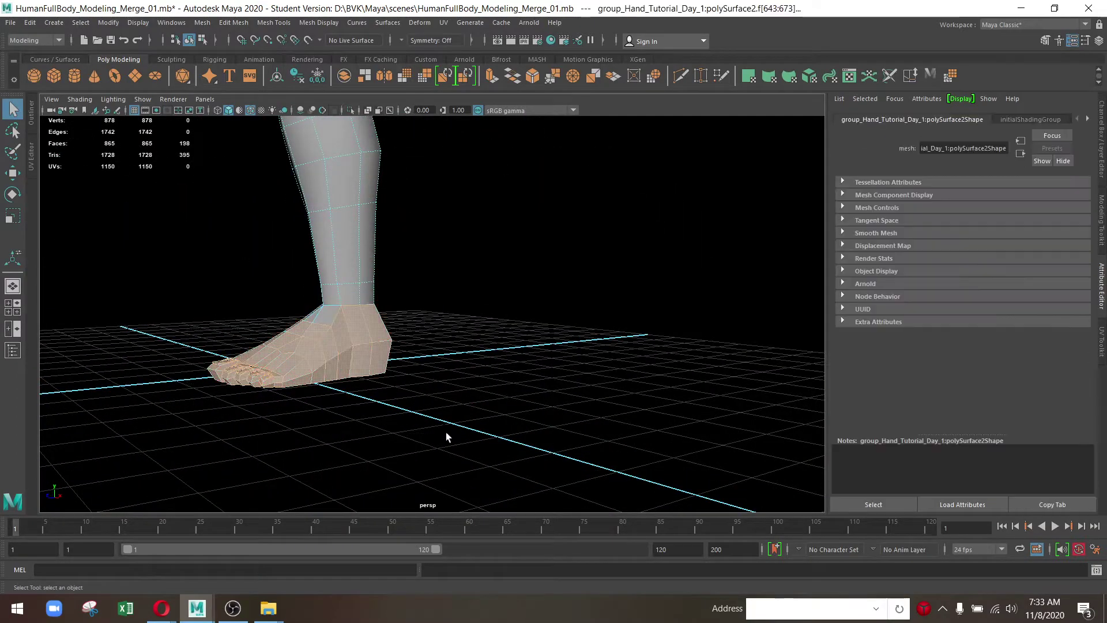
{"action": "scroll", "scroll_direction": "up", "scroll_amount": 3}
{"action": "left_click_drag", "start_coordinate": [430, 420], "coordinate": [350, 278]}
{"action": "left_click", "coordinate": [457, 223]}
{"action": "left_click_drag", "start_coordinate": [278, 298], "coordinate": [330, 362]}
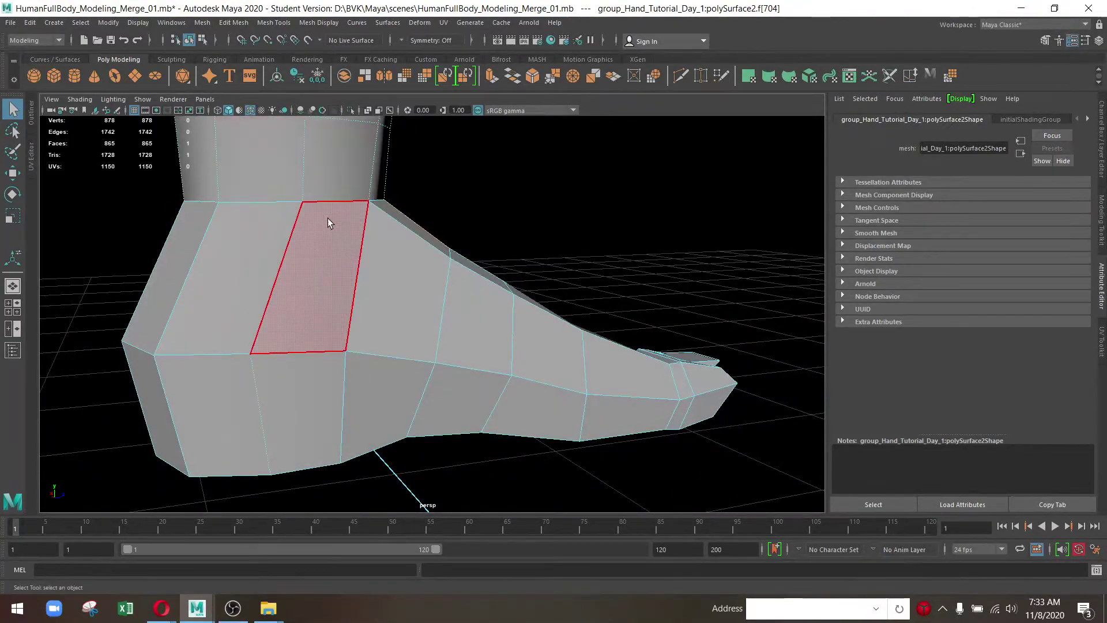
{"action": "left_click_drag", "start_coordinate": [327, 223], "coordinate": [522, 244]}
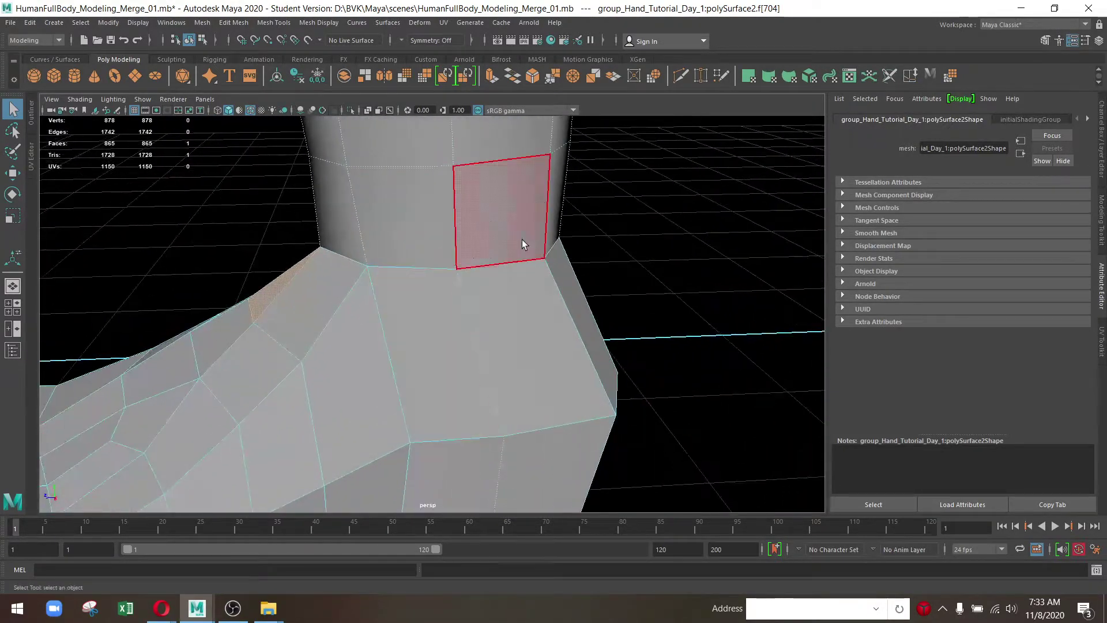
{"action": "key", "text": "F9"}
{"action": "left_click", "coordinate": [437, 244]}
{"action": "key", "text": "w"}
{"action": "left_click_drag", "start_coordinate": [486, 346], "coordinate": [337, 372]}
Place a Multi-Cut line around the top of the foot just below the ankle
{"action": "left_click", "coordinate": [681, 78]}
{"action": "left_click_drag", "start_coordinate": [396, 300], "coordinate": [510, 371]}
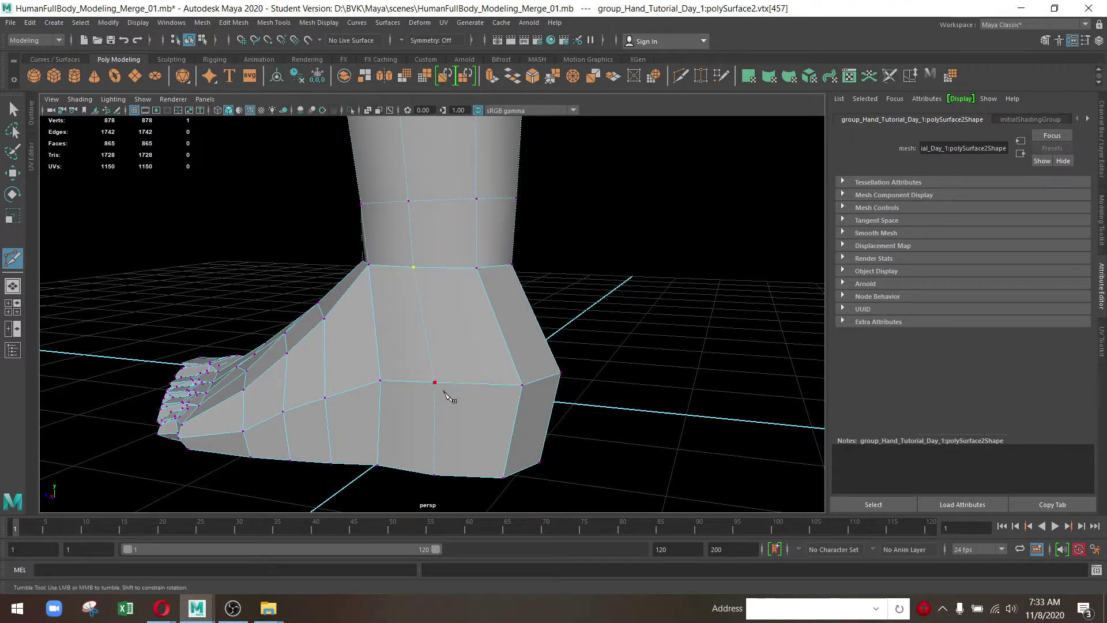
{"action": "left_click_drag", "start_coordinate": [449, 397], "coordinate": [323, 369]}
{"action": "left_click_drag", "start_coordinate": [487, 399], "coordinate": [341, 323]}
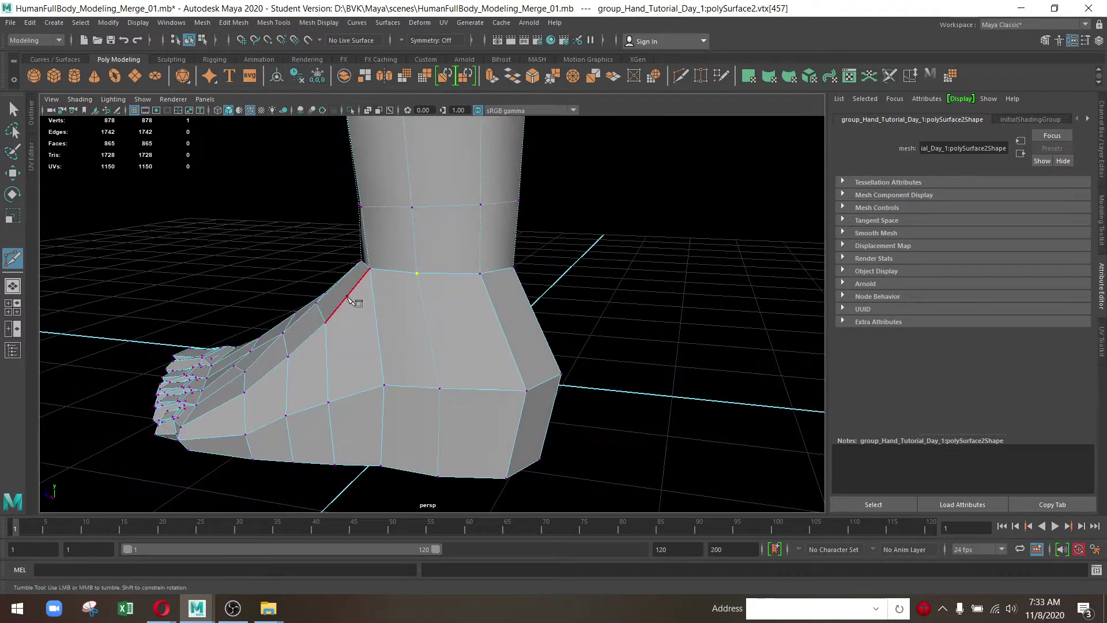
{"action": "left_click_drag", "start_coordinate": [525, 365], "coordinate": [409, 342]}
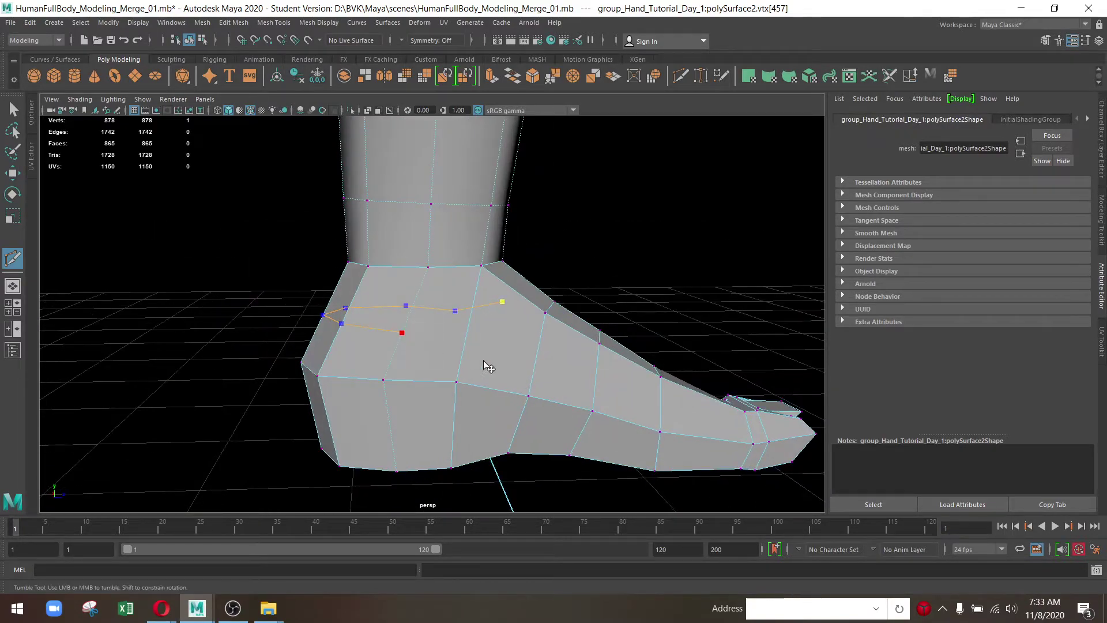
{"action": "left_click_drag", "start_coordinate": [489, 367], "coordinate": [508, 348]}
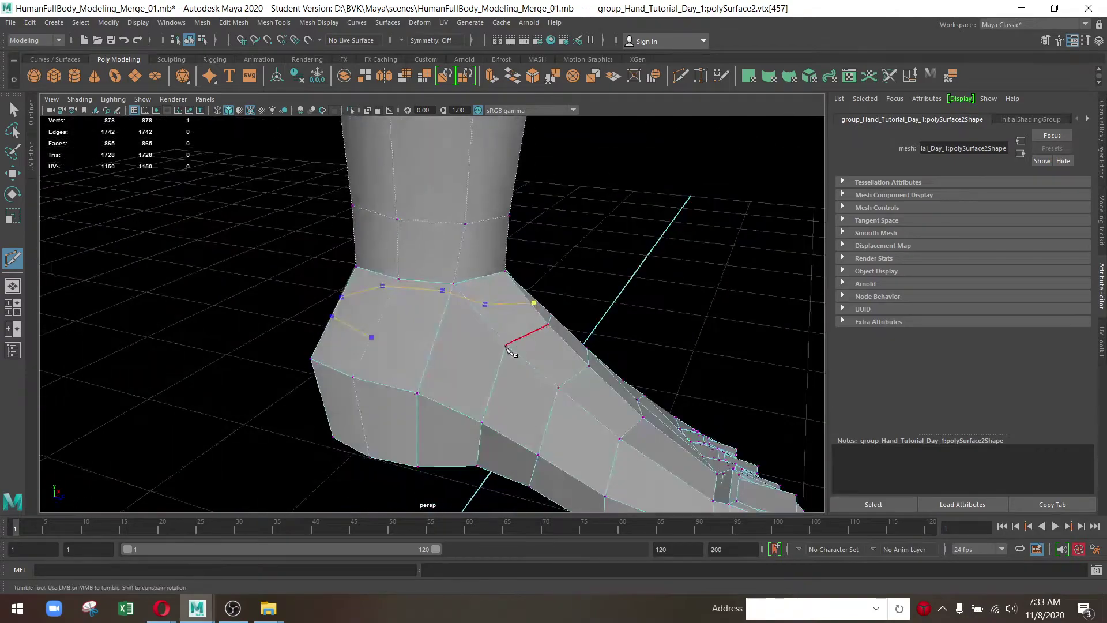
Commit the new edge loop, scale its vertices up slightly and lower them
{"action": "key", "text": "Return"}
{"action": "key", "text": "w"}
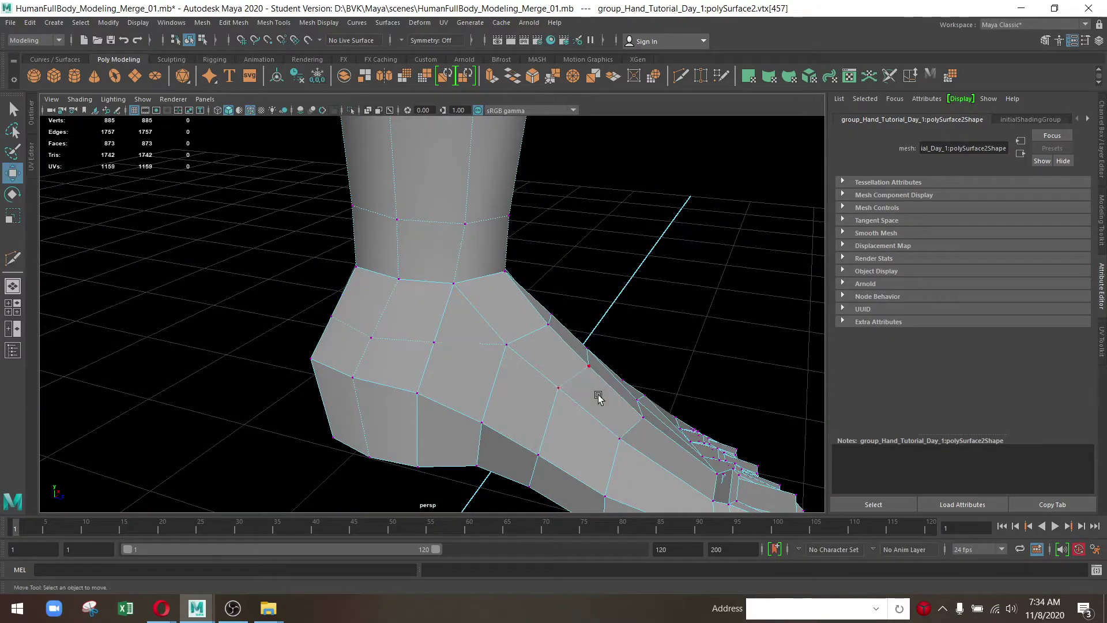
{"action": "left_click_drag", "start_coordinate": [599, 395], "coordinate": [686, 378]}
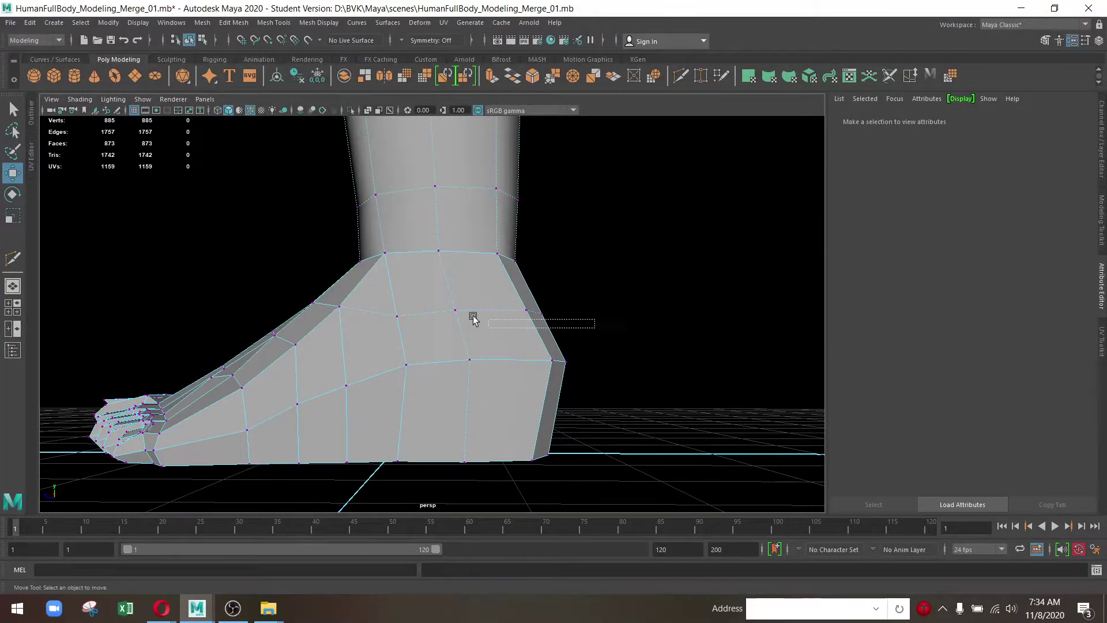
{"action": "left_click_drag", "start_coordinate": [473, 319], "coordinate": [665, 399]}
{"action": "key", "text": "r"}
{"action": "key", "text": "w"}
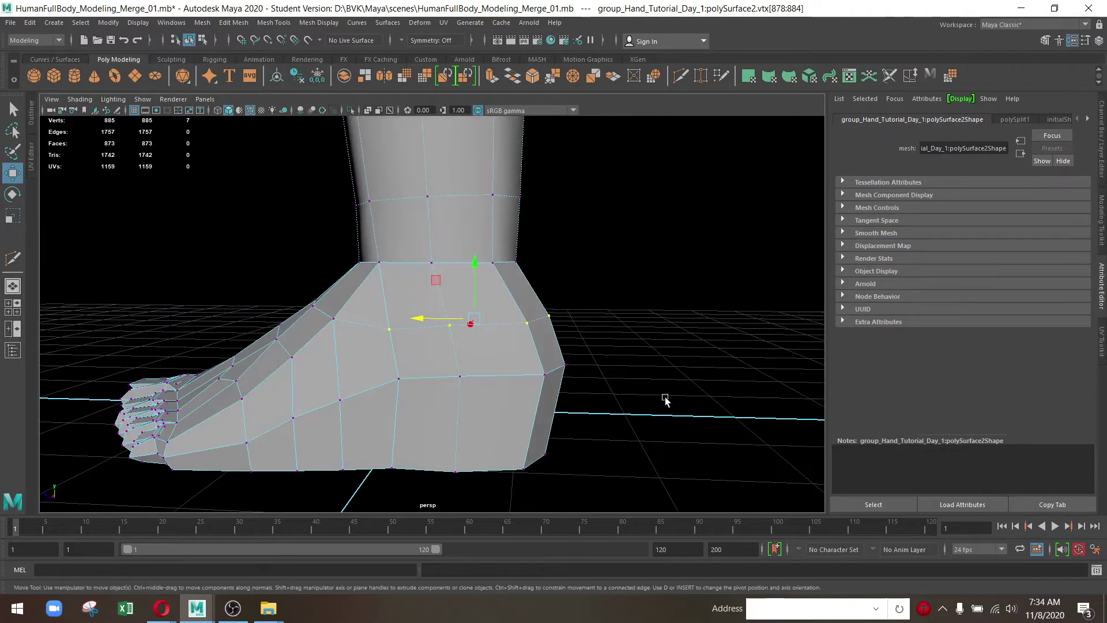
{"action": "left_click_drag", "start_coordinate": [457, 373], "coordinate": [380, 397]}
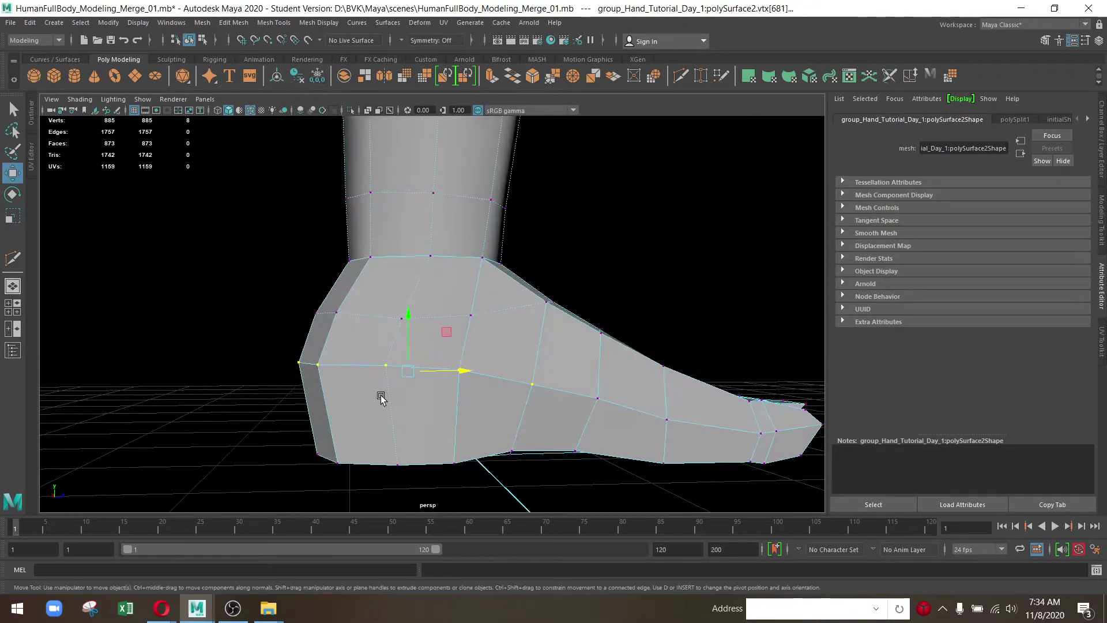
{"action": "left_click_drag", "start_coordinate": [410, 312], "coordinate": [411, 327]}
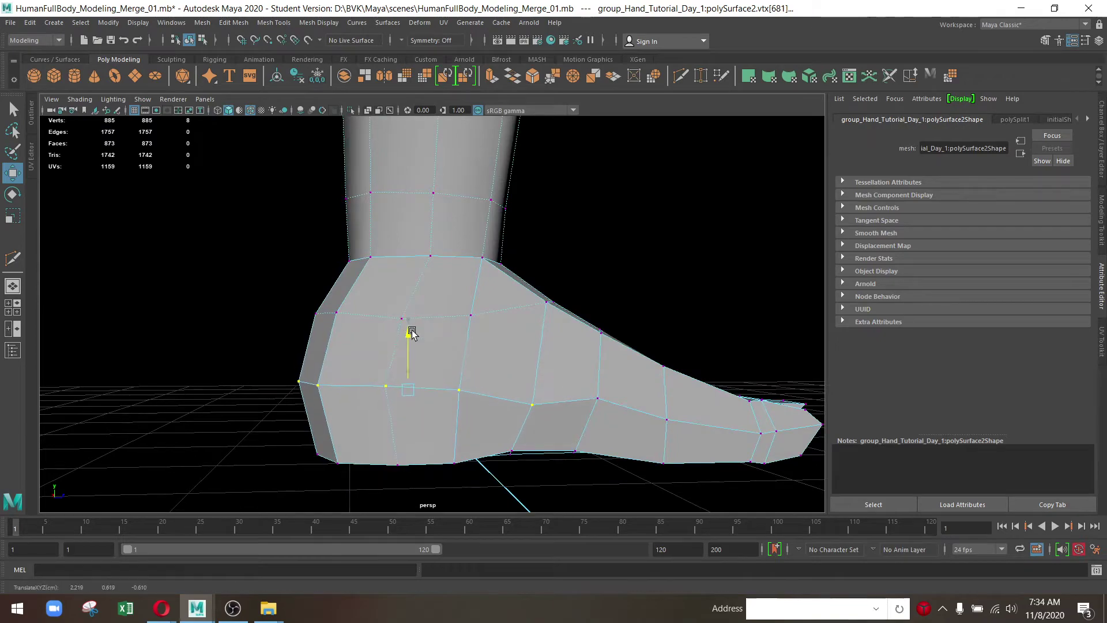
Raise and lower individual loop vertices to smooth the foot's side profile
{"action": "left_click", "coordinate": [532, 413]}
{"action": "left_click_drag", "start_coordinate": [526, 348], "coordinate": [340, 430]}
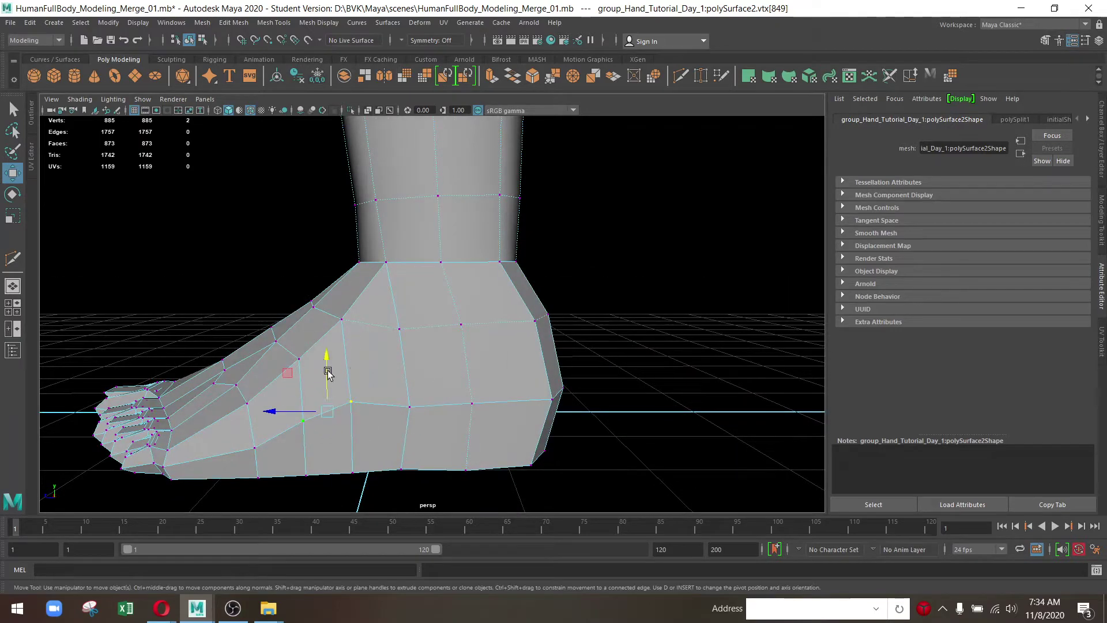
{"action": "left_click_drag", "start_coordinate": [328, 372], "coordinate": [331, 361]}
{"action": "left_click", "coordinate": [409, 405]}
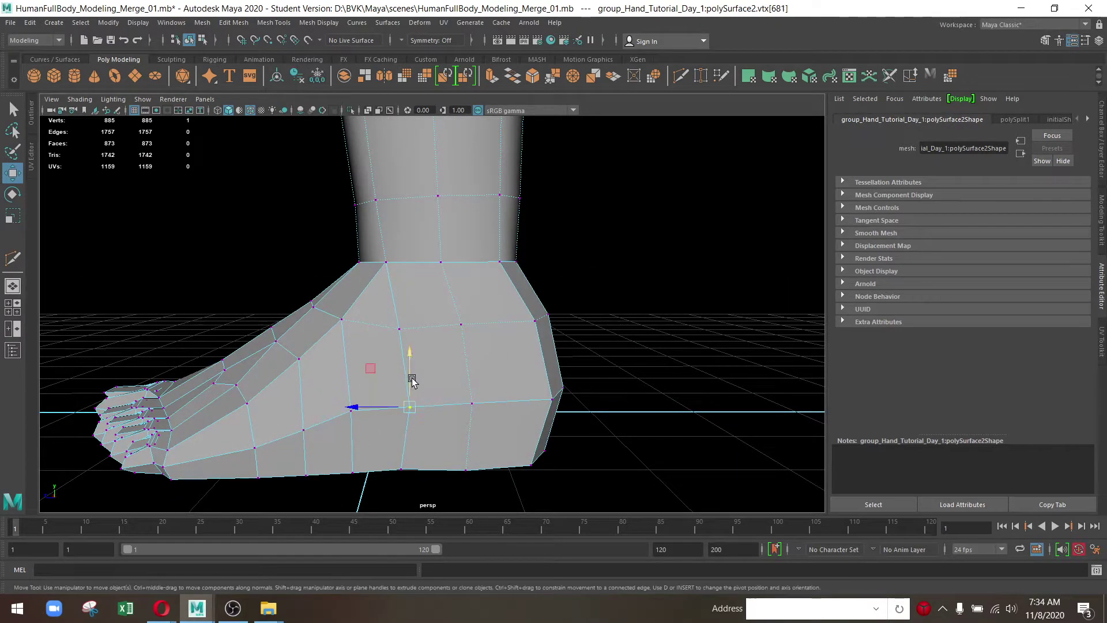
{"action": "left_click_drag", "start_coordinate": [412, 380], "coordinate": [473, 353]}
{"action": "left_click", "coordinate": [472, 403]}
{"action": "left_click_drag", "start_coordinate": [618, 398], "coordinate": [409, 347]}
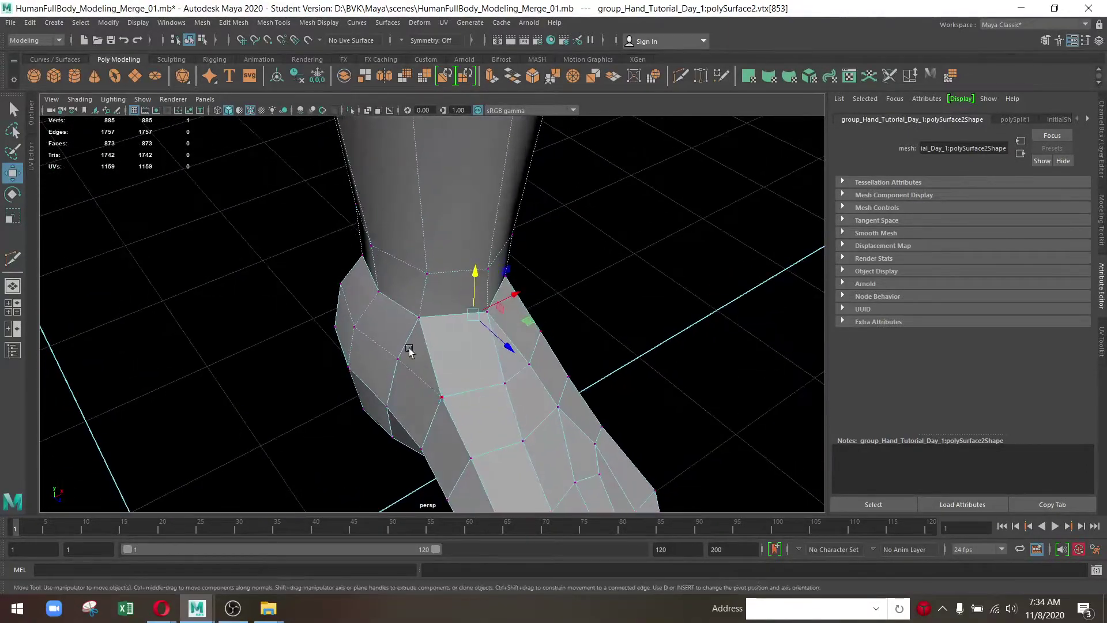
{"action": "left_click_drag", "start_coordinate": [503, 410], "coordinate": [425, 354]}
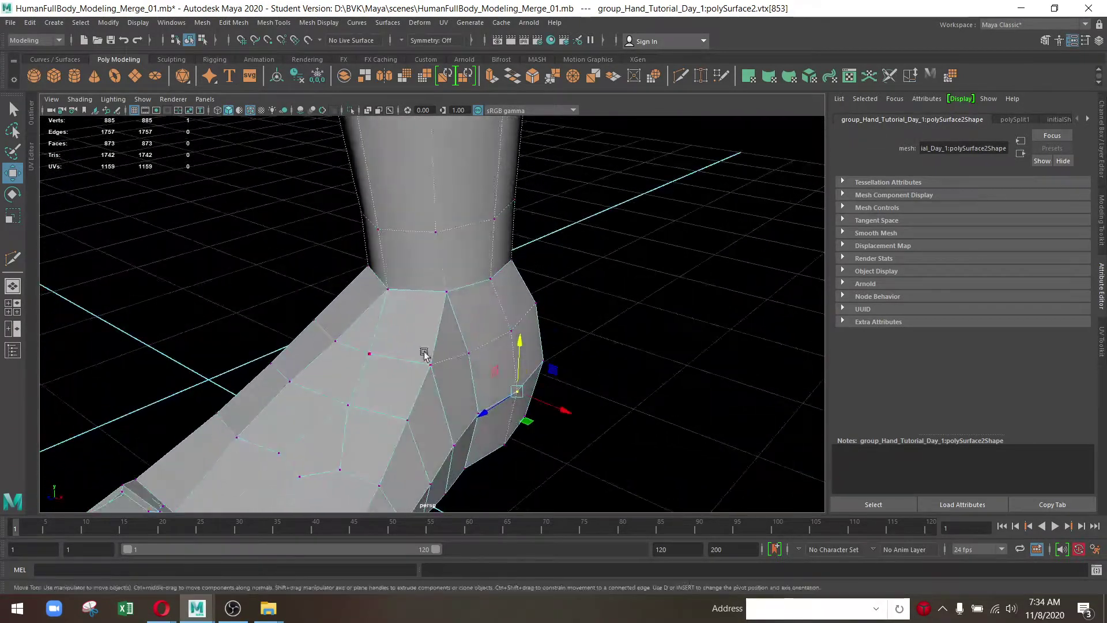
{"action": "left_click_drag", "start_coordinate": [191, 369], "coordinate": [259, 378]}
{"action": "left_click_drag", "start_coordinate": [259, 378], "coordinate": [371, 304]}
Collapse an ankle edge into a single vertex
{"action": "left_click_drag", "start_coordinate": [453, 277], "coordinate": [464, 240]}
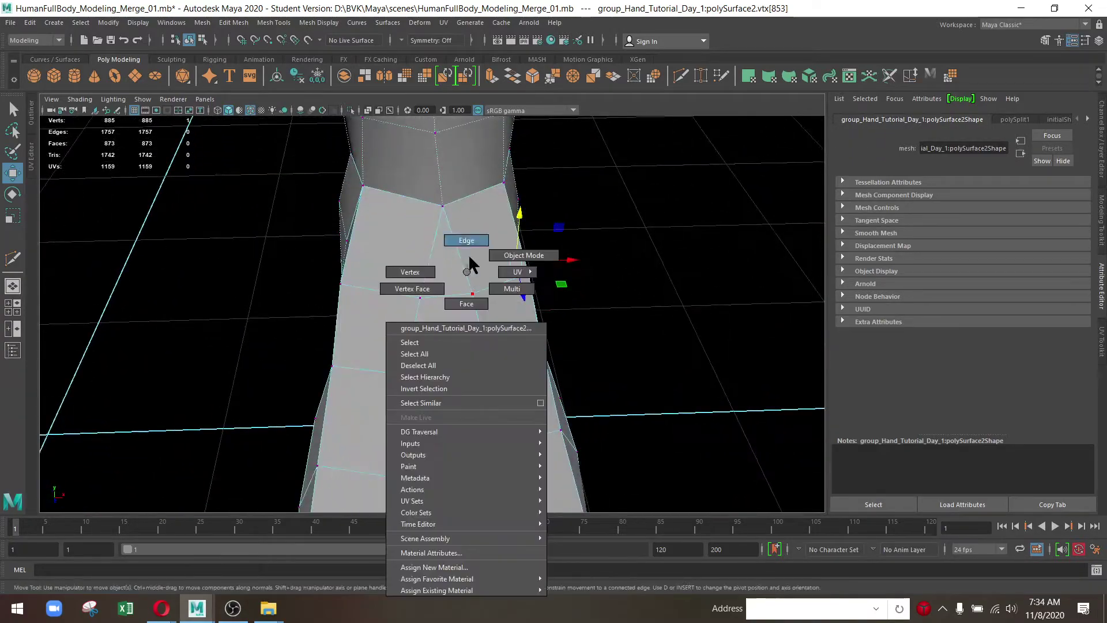
{"action": "left_click", "coordinate": [444, 291]}
{"action": "left_click_drag", "start_coordinate": [447, 289], "coordinate": [451, 257]}
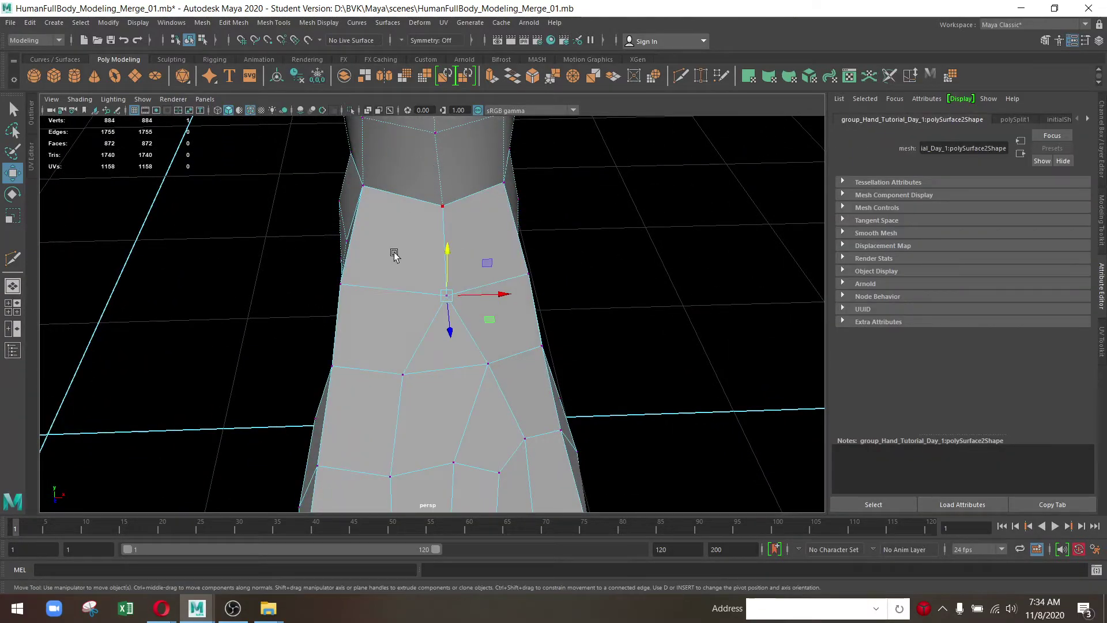
{"action": "left_click_drag", "start_coordinate": [395, 252], "coordinate": [361, 304]}
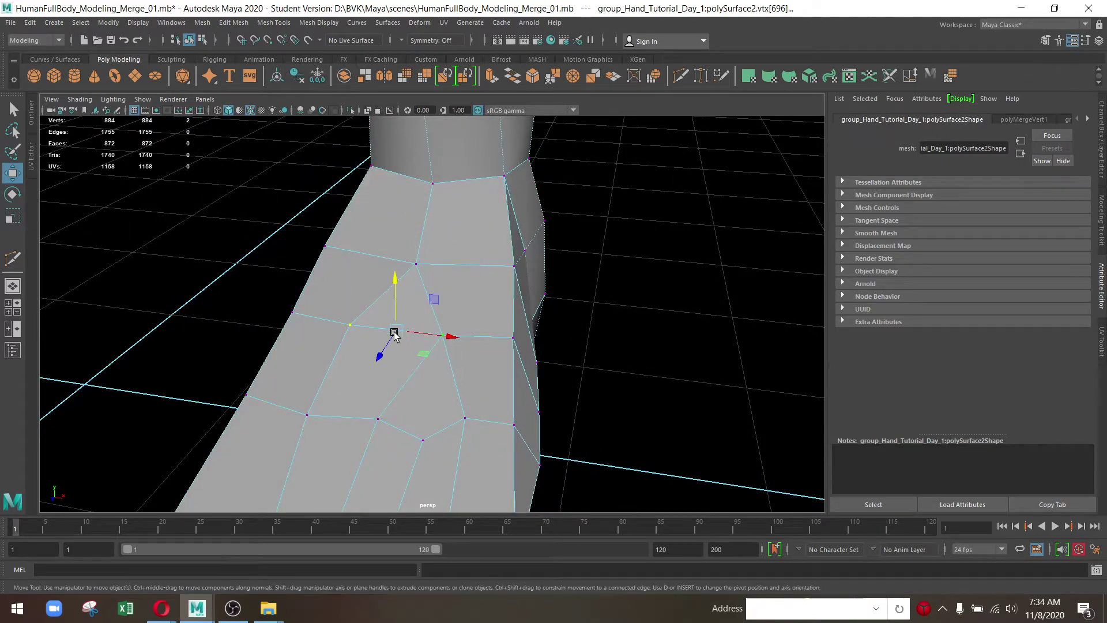
Shrink the selected top-of-foot vertices toward their centre and nudge one into place
{"action": "key", "text": "r"}
{"action": "key", "text": "4"}
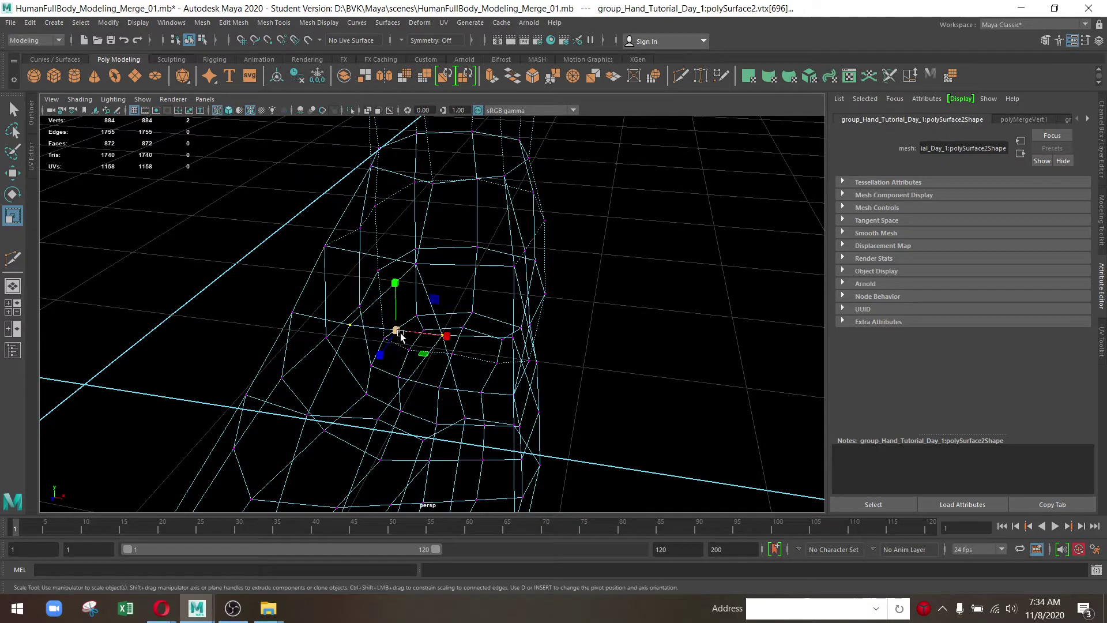
{"action": "key", "text": "5"}
{"action": "left_click_drag", "start_coordinate": [400, 333], "coordinate": [407, 325]}
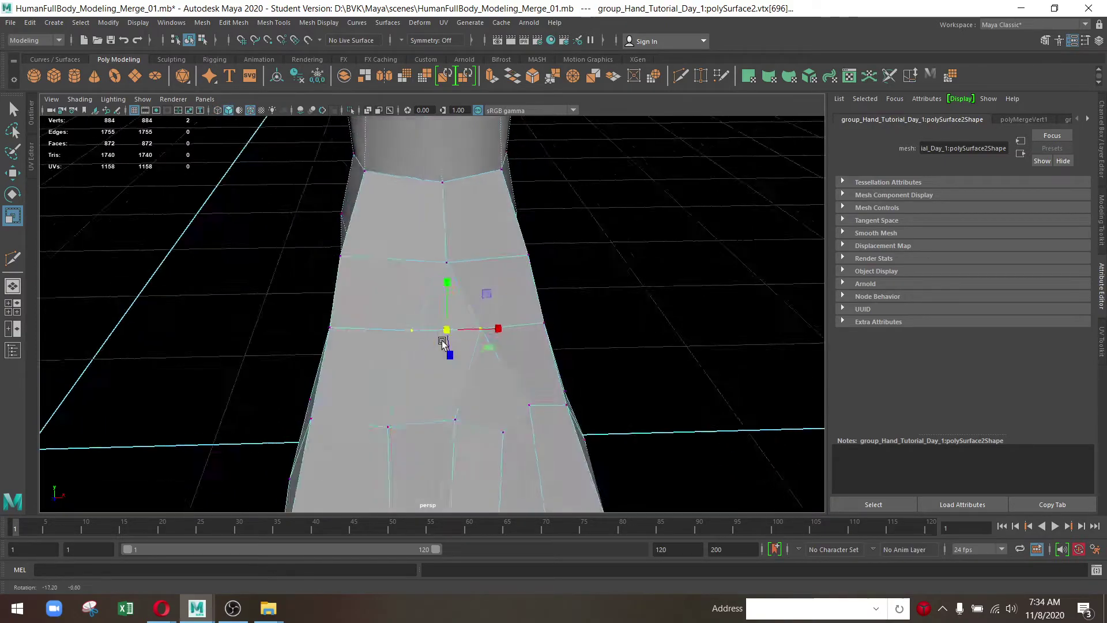
{"action": "key", "text": "w"}
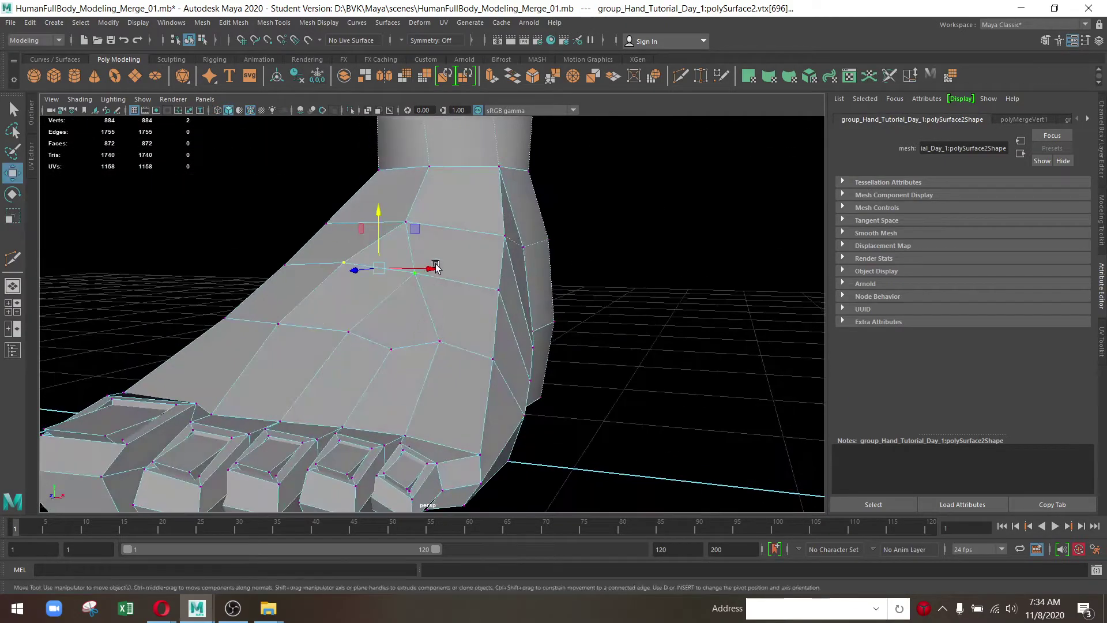
{"action": "left_click_drag", "start_coordinate": [477, 291], "coordinate": [494, 309]}
Move the ankle vertex slightly up and left, then return to Object Mode
{"action": "left_click_drag", "start_coordinate": [396, 297], "coordinate": [514, 408]}
{"action": "left_click", "coordinate": [453, 240]}
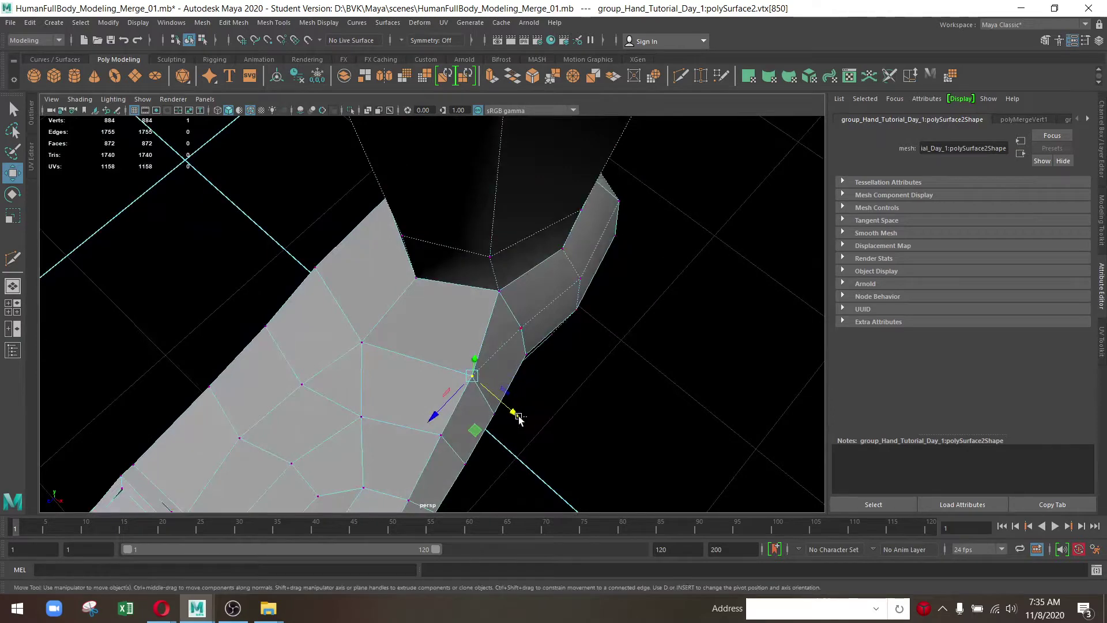
{"action": "left_click", "coordinate": [518, 416]}
{"action": "key", "text": "ctrl+z"}
{"action": "left_click_drag", "start_coordinate": [513, 414], "coordinate": [400, 308]}
{"action": "left_click", "coordinate": [437, 430]}
{"action": "left_click_drag", "start_coordinate": [401, 314], "coordinate": [470, 266]}
{"action": "left_click_drag", "start_coordinate": [470, 267], "coordinate": [380, 308]}
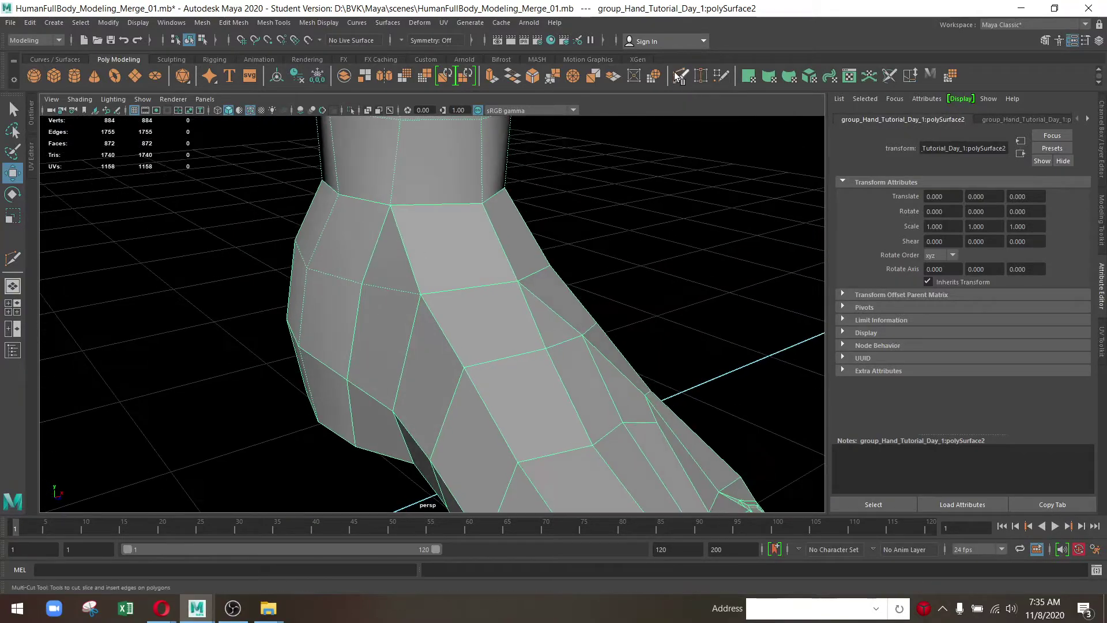
Cut a trial edge across the top of the foot with Multi-Cut
{"action": "left_click", "coordinate": [675, 75]}
{"action": "left_click_drag", "start_coordinate": [438, 277], "coordinate": [436, 326]}
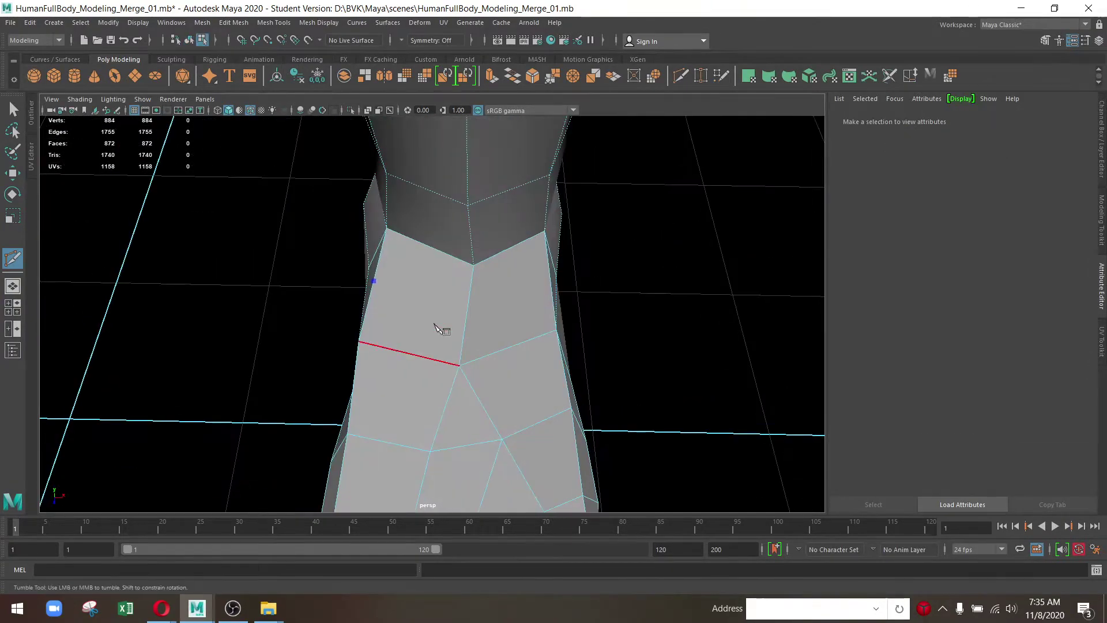
{"action": "left_click_drag", "start_coordinate": [535, 293], "coordinate": [521, 258]}
{"action": "left_click", "coordinate": [509, 325]}
{"action": "key", "text": "Return"}
{"action": "key", "text": "w"}
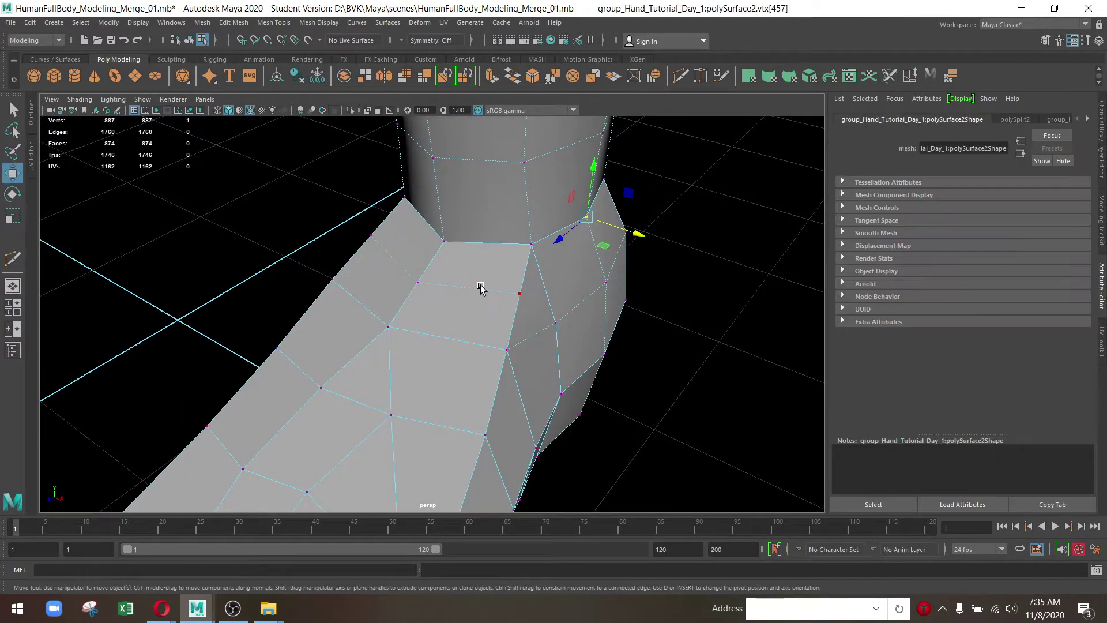
Select the new cut vertices and scale them inward together
{"action": "left_click", "coordinate": [406, 288]}
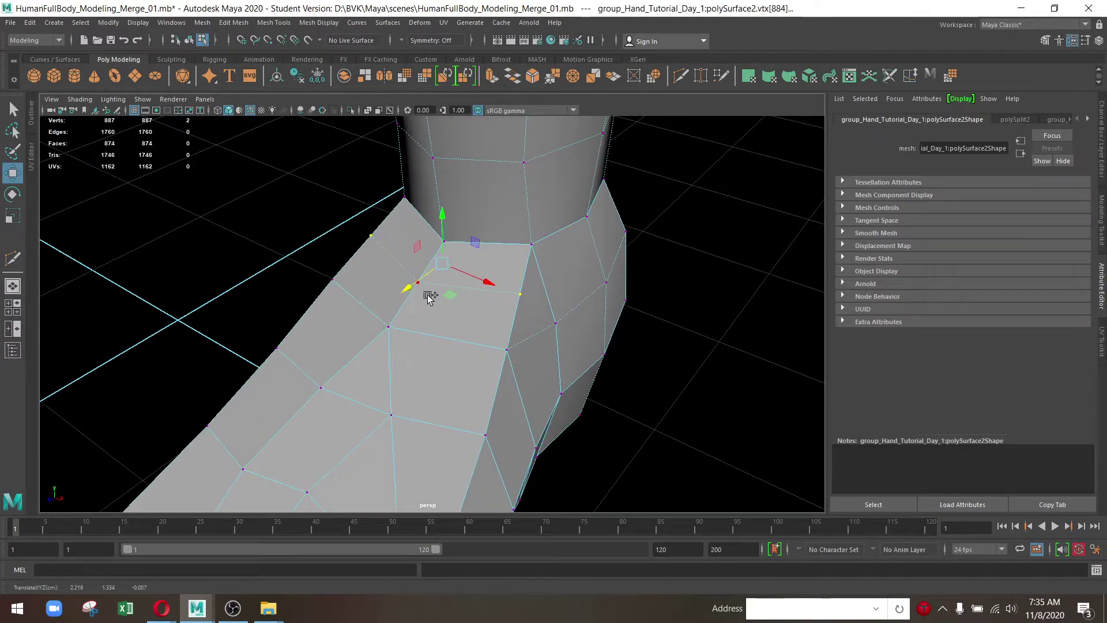
{"action": "left_click", "coordinate": [430, 296]}
{"action": "key", "text": "r"}
{"action": "left_click_drag", "start_coordinate": [427, 276], "coordinate": [427, 257]}
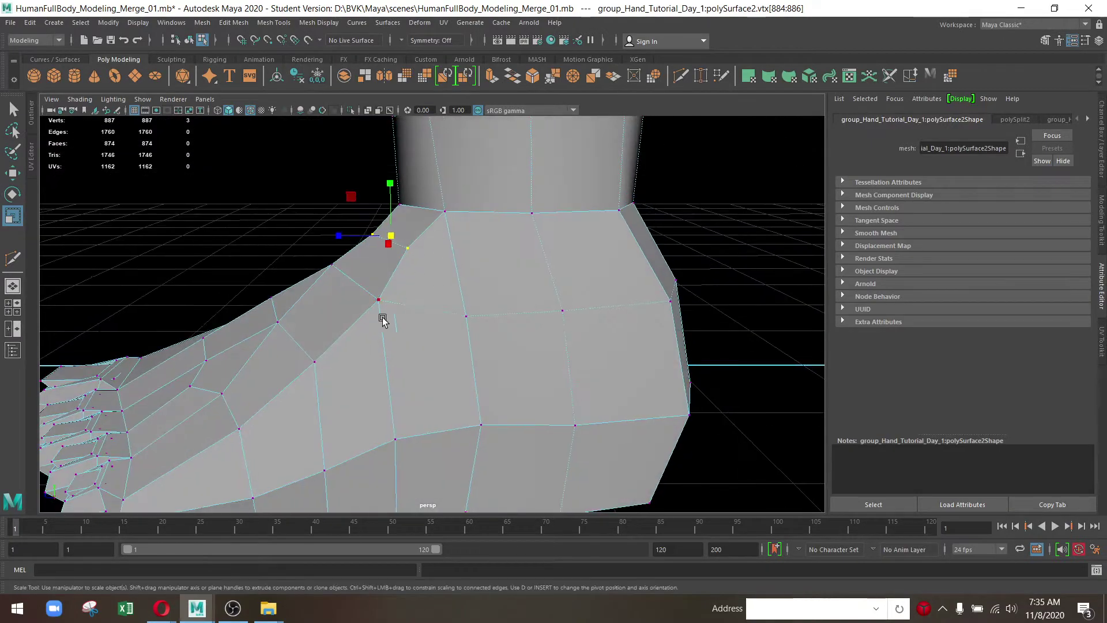
Smooth the foot-top vertices with repeated Average Vertices
{"action": "left_click_drag", "start_coordinate": [382, 321], "coordinate": [389, 278]}
{"action": "key", "text": "w"}
{"action": "left_click_drag", "start_coordinate": [416, 229], "coordinate": [484, 209]}
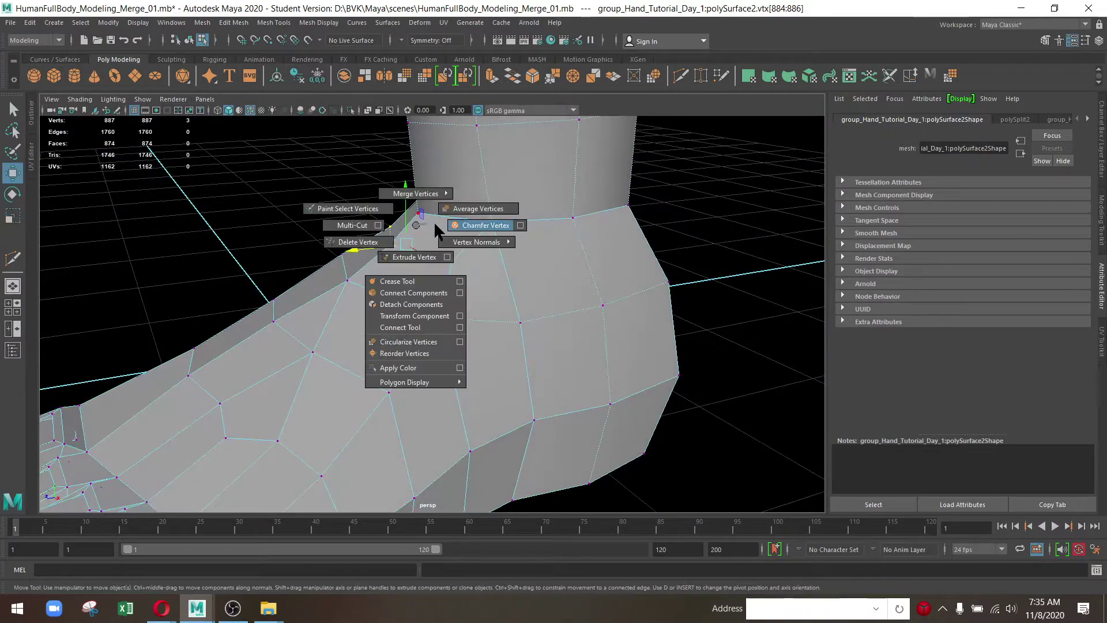
{"action": "left_click_drag", "start_coordinate": [469, 219], "coordinate": [558, 326]}
{"action": "key", "text": "g"}
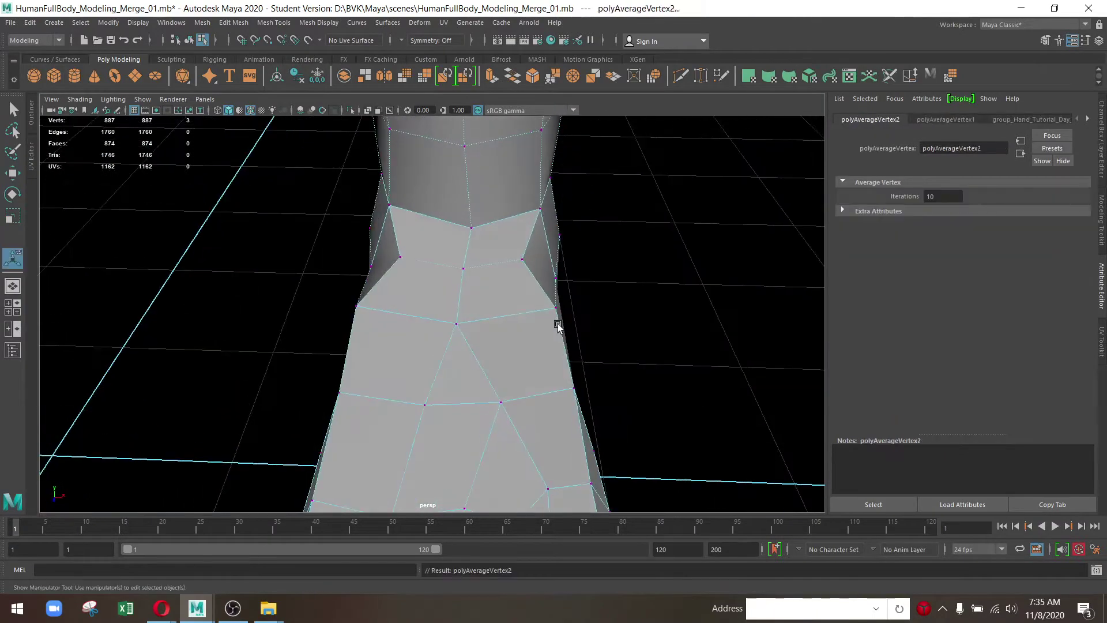
{"action": "key", "text": "g"}
{"action": "key", "text": "g"}
{"action": "left_click", "coordinate": [409, 263]}
{"action": "key", "text": "g"}
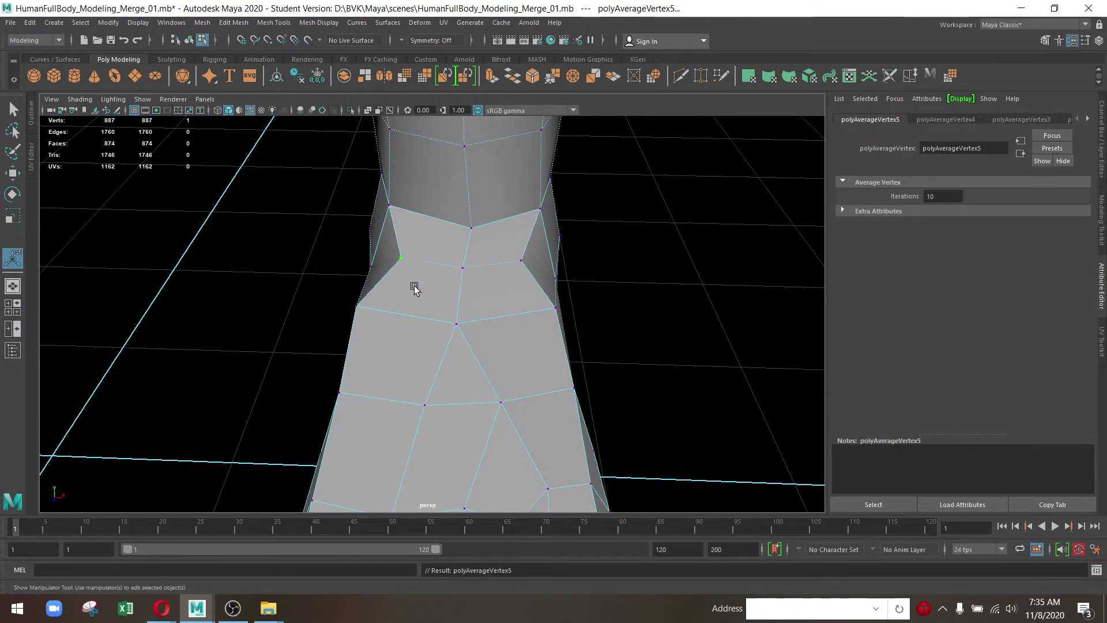
Undo the trial cut and all its vertex edits
{"action": "left_click_drag", "start_coordinate": [415, 287], "coordinate": [445, 290]}
{"action": "key", "text": "w"}
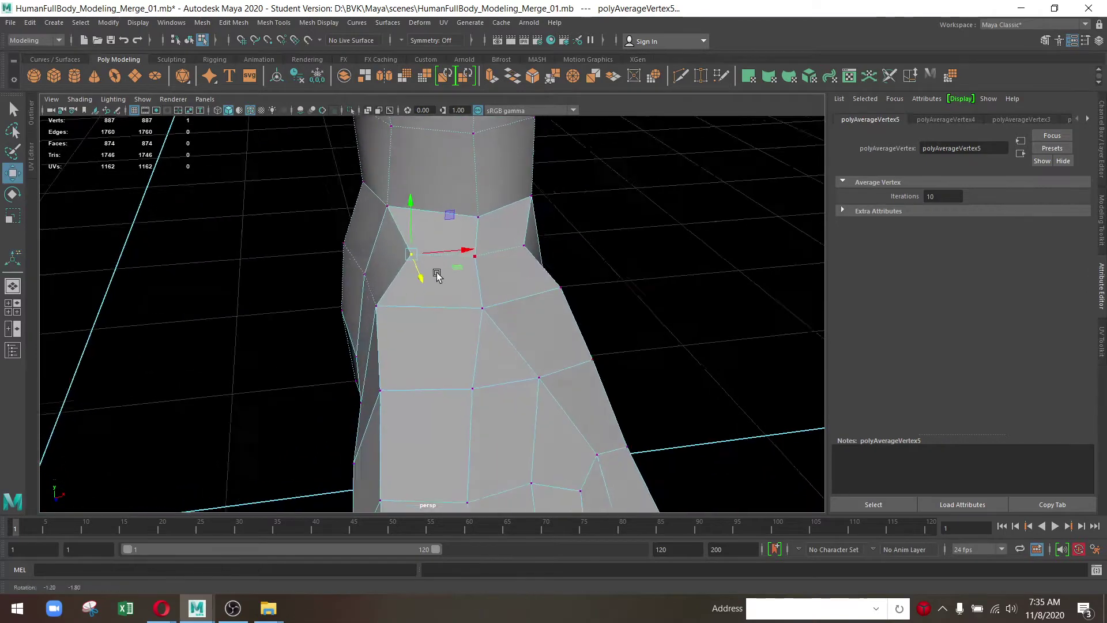
{"action": "left_click", "coordinate": [476, 254]}
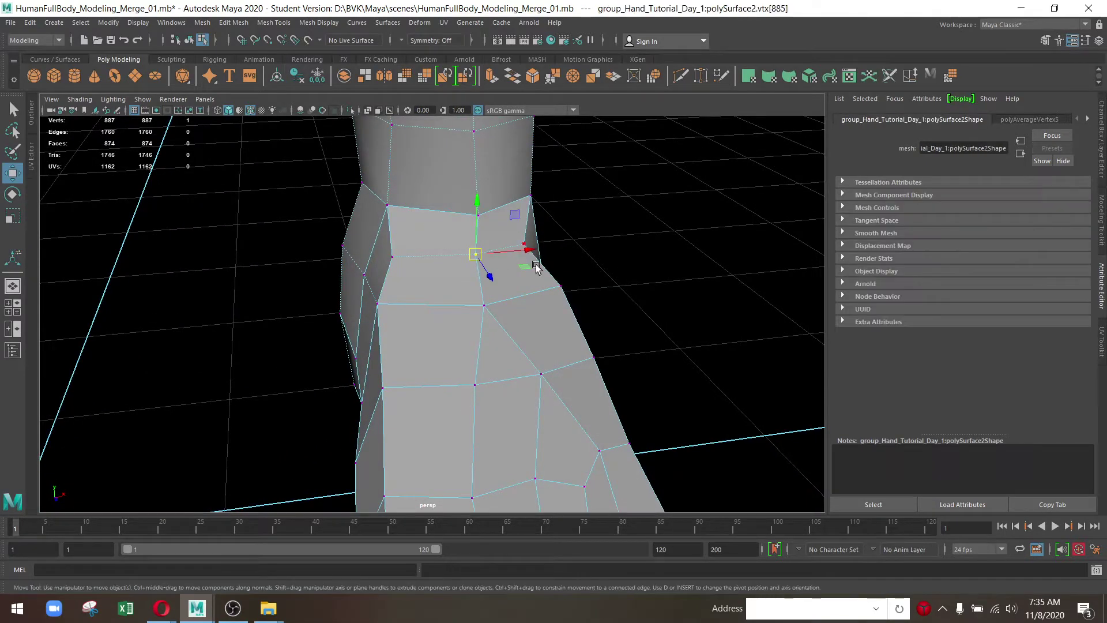
{"action": "left_click_drag", "start_coordinate": [524, 267], "coordinate": [507, 306]}
{"action": "left_click_drag", "start_coordinate": [424, 314], "coordinate": [547, 312]}
{"action": "key", "text": "ctrl+z"}
{"action": "key", "text": "ctrl+z"}
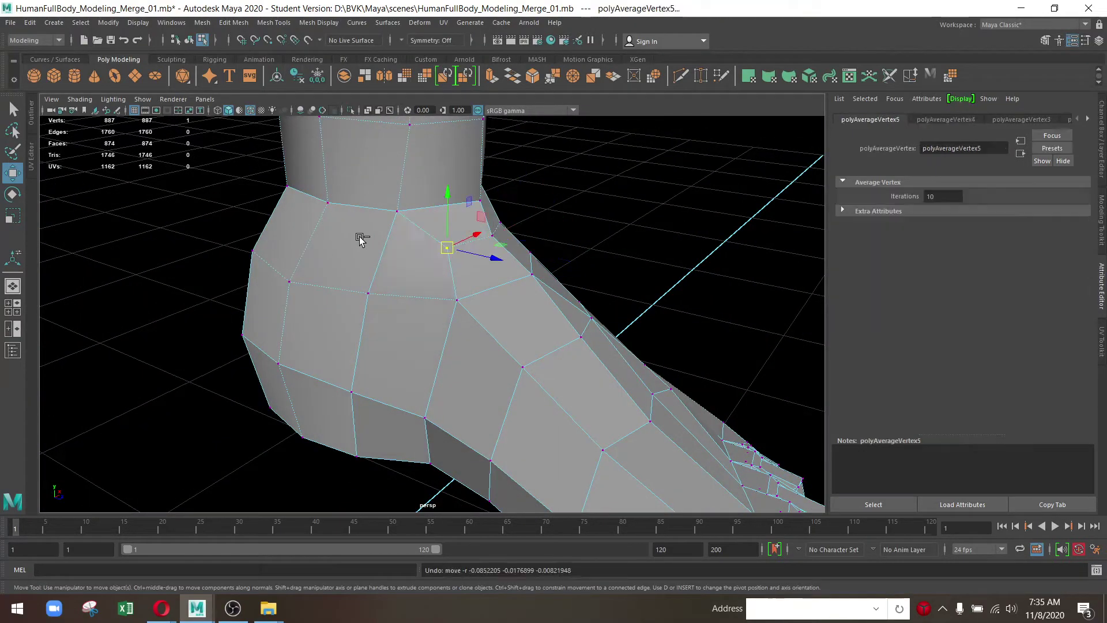
{"action": "key", "text": "ctrl+z"}
{"action": "key", "text": "ctrl+z"}
{"action": "key", "text": "ctrl+z"}
{"action": "key", "text": "ctrl+z"}
{"action": "key", "text": "ctrl+z"}
{"action": "key", "text": "ctrl+z"}
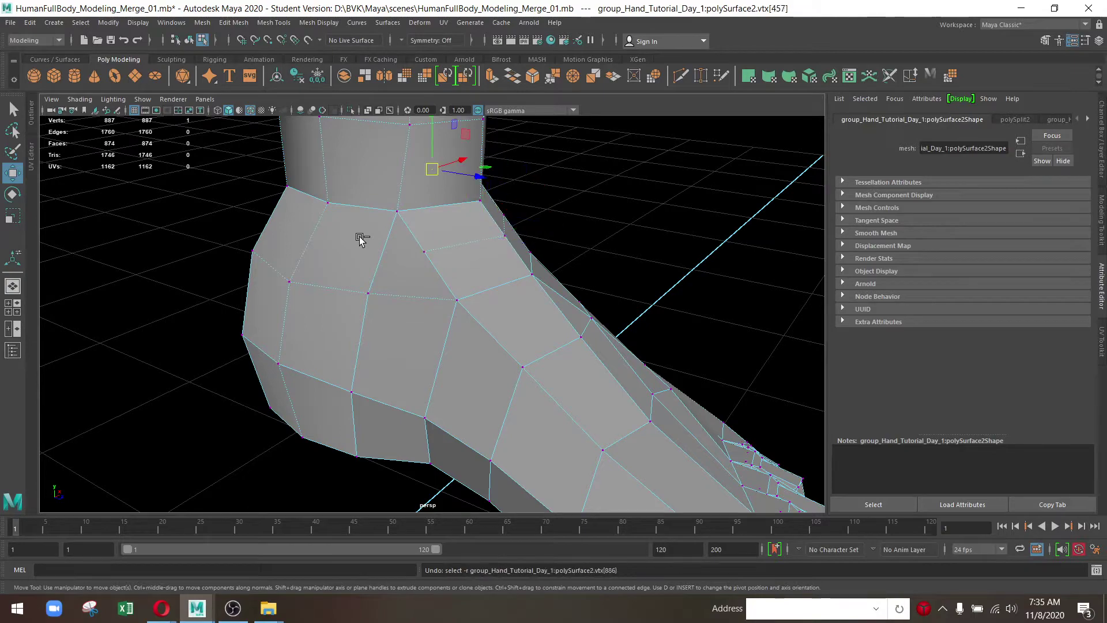
{"action": "key", "text": "ctrl+z"}
{"action": "key", "text": "ctrl+z"}
Select two vertices on the ankle's base and lower them slightly in Y
{"action": "left_click_drag", "start_coordinate": [338, 311], "coordinate": [458, 243]}
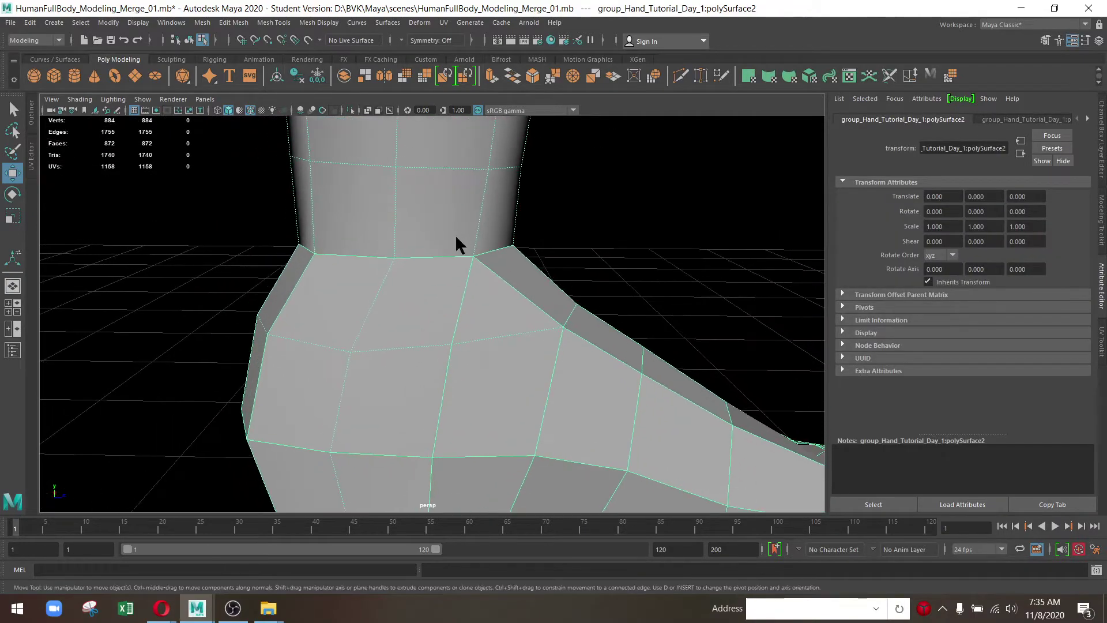
{"action": "left_click_drag", "start_coordinate": [457, 243], "coordinate": [388, 277]}
{"action": "left_click", "coordinate": [394, 257]}
{"action": "left_click_drag", "start_coordinate": [576, 311], "coordinate": [240, 287]}
{"action": "left_click_drag", "start_coordinate": [240, 287], "coordinate": [455, 279]}
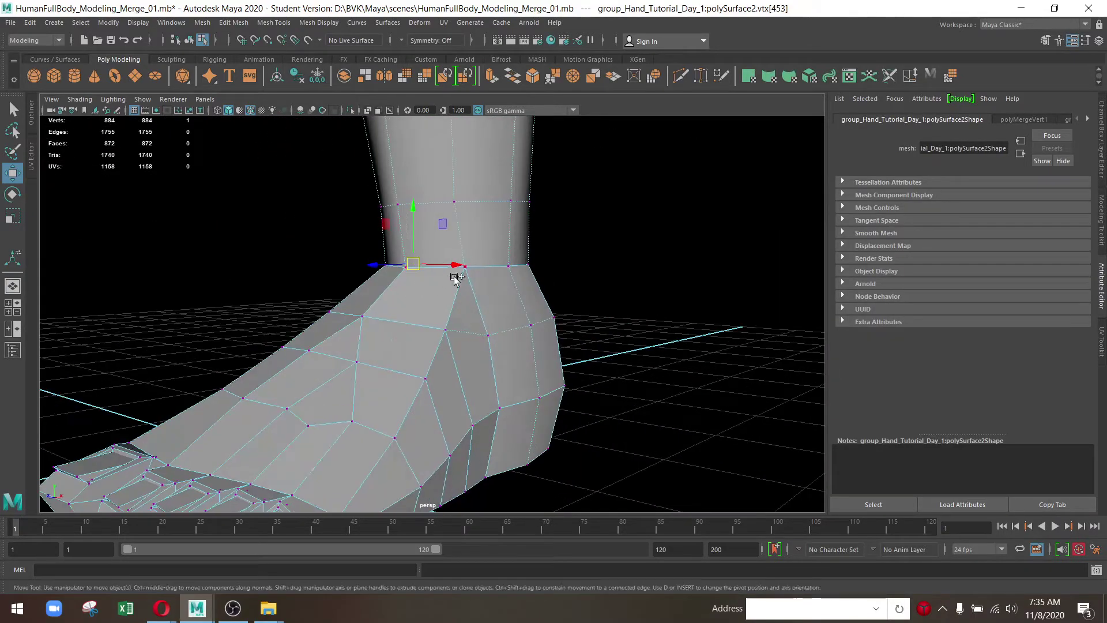
{"action": "left_click", "coordinate": [501, 264]}
{"action": "left_click_drag", "start_coordinate": [502, 264], "coordinate": [484, 345]}
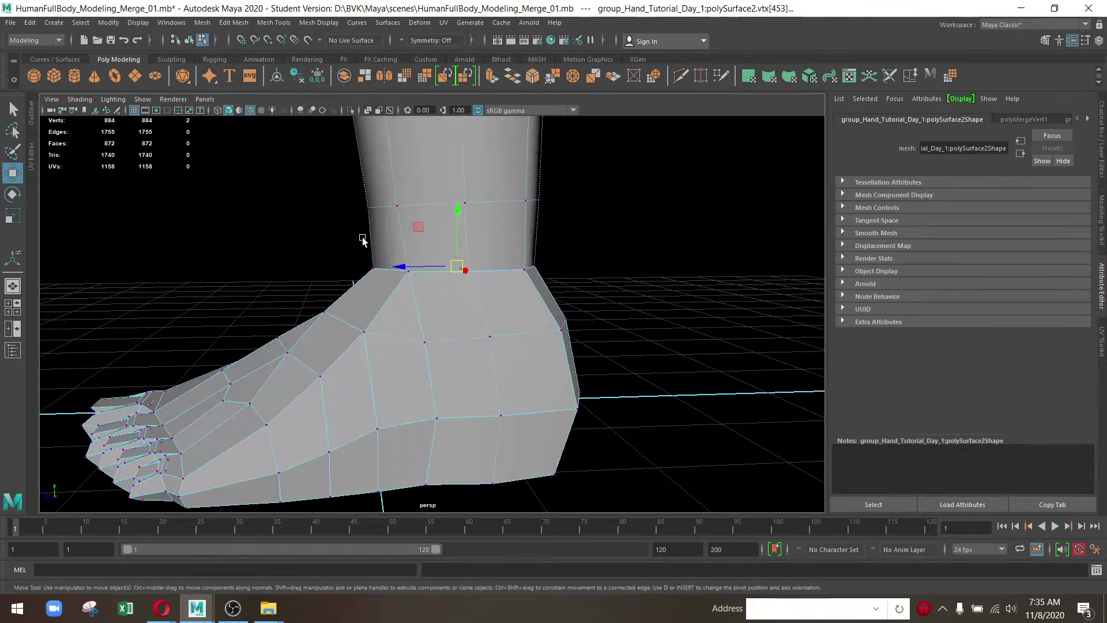
{"action": "left_click_drag", "start_coordinate": [449, 212], "coordinate": [450, 217]}
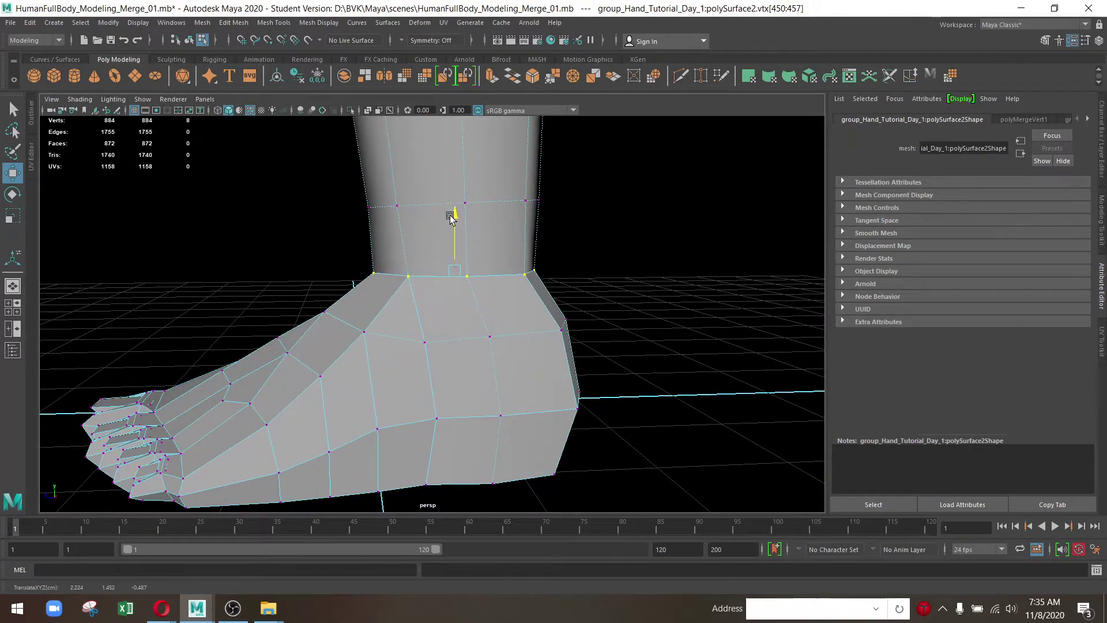
{"action": "left_click_drag", "start_coordinate": [494, 311], "coordinate": [531, 272]}
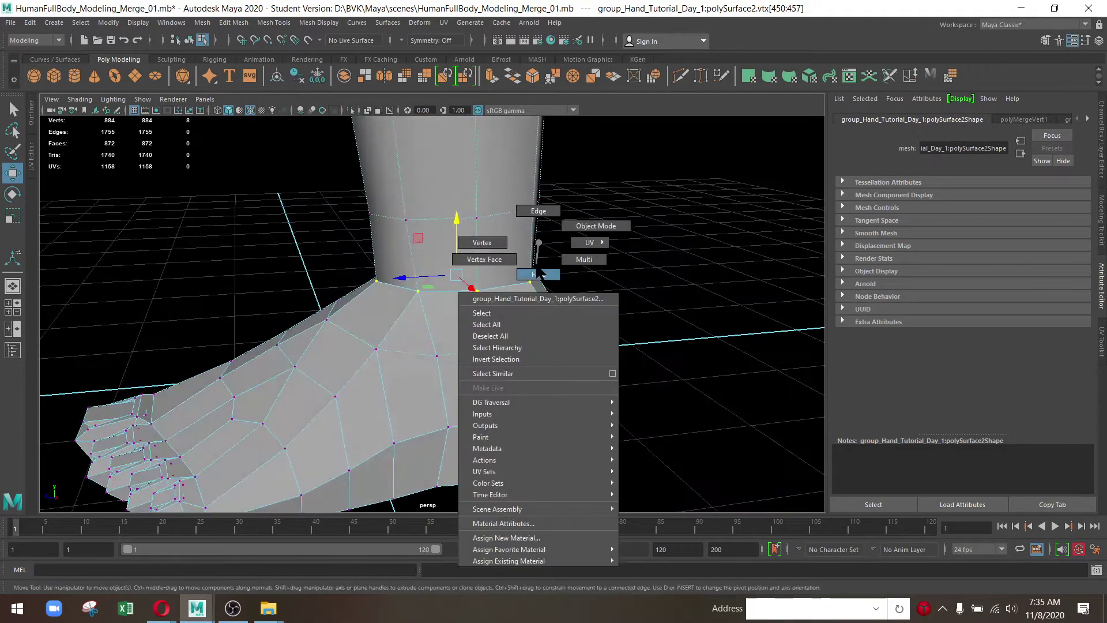
Select four faces on the front and lower side of the ankle
{"action": "left_click_drag", "start_coordinate": [531, 271], "coordinate": [502, 271]}
{"action": "left_click", "coordinate": [503, 271]}
{"action": "left_click", "coordinate": [435, 274]}
{"action": "left_click", "coordinate": [452, 326]}
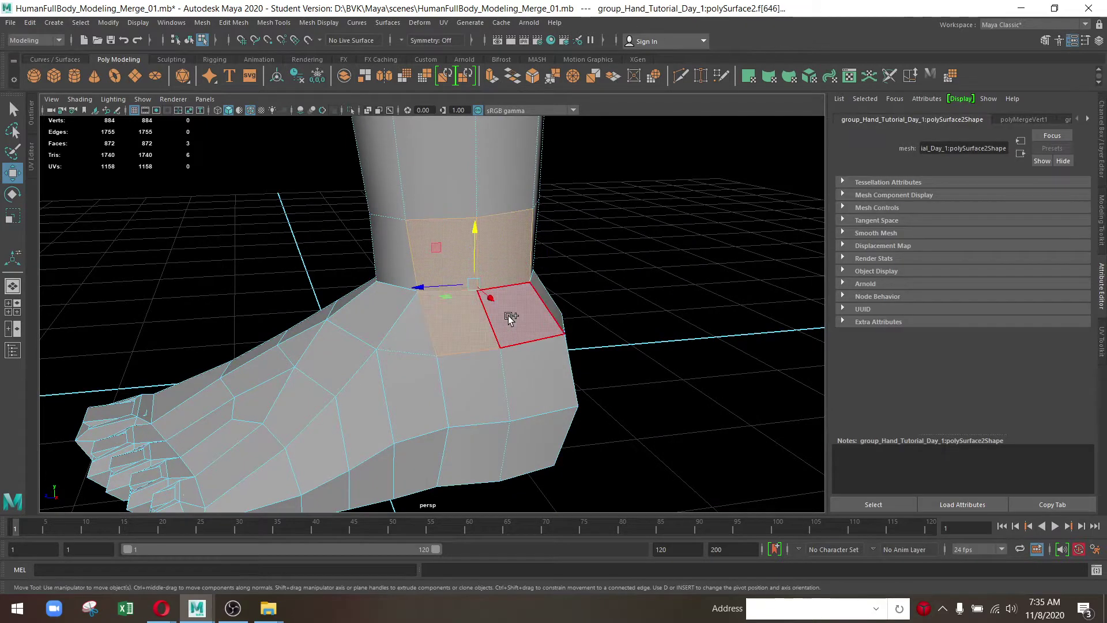
{"action": "left_click", "coordinate": [511, 314]}
{"action": "left_click_drag", "start_coordinate": [578, 382], "coordinate": [628, 334]}
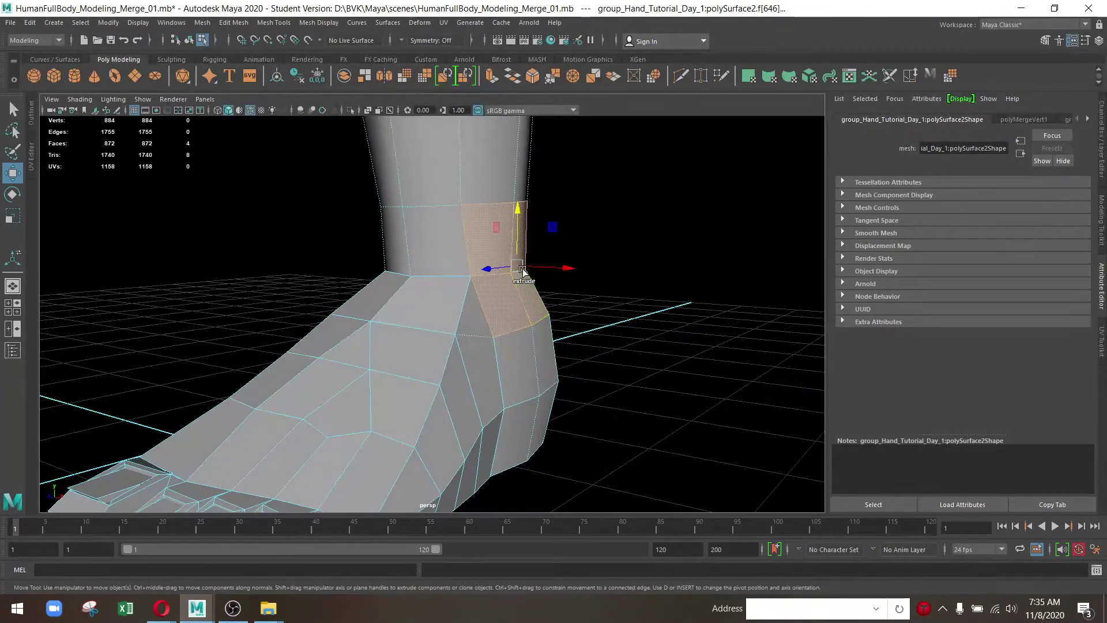
Extrude the ankle faces and scale them inward, then extrude and shrink them again
{"action": "left_click_drag", "start_coordinate": [517, 294], "coordinate": [510, 248]}
{"action": "left_click_drag", "start_coordinate": [510, 248], "coordinate": [514, 330]}
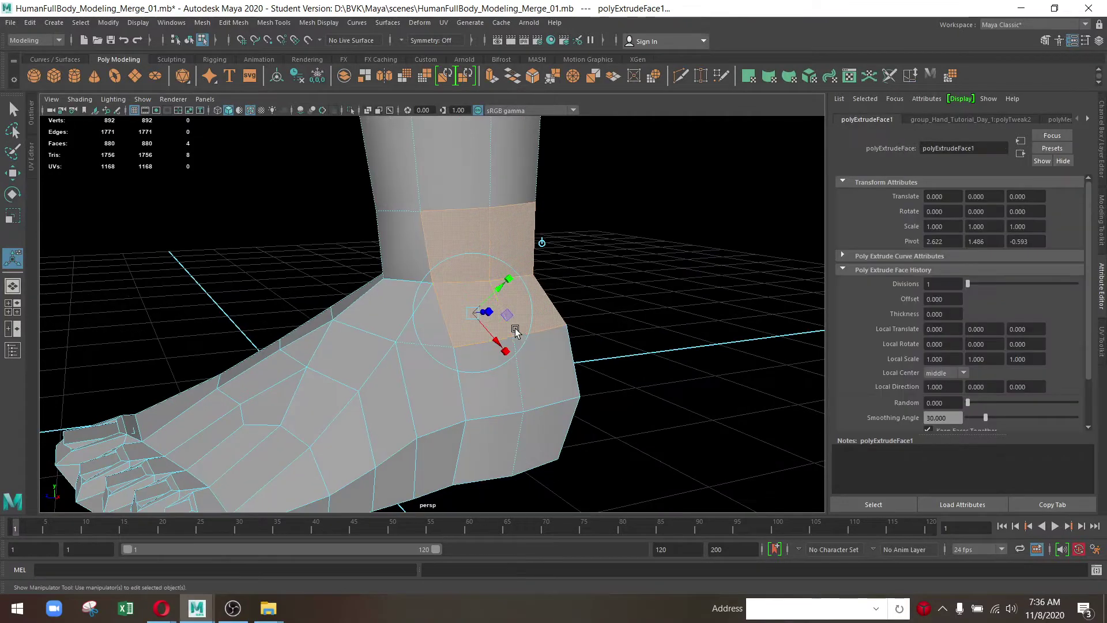
{"action": "key", "text": "r"}
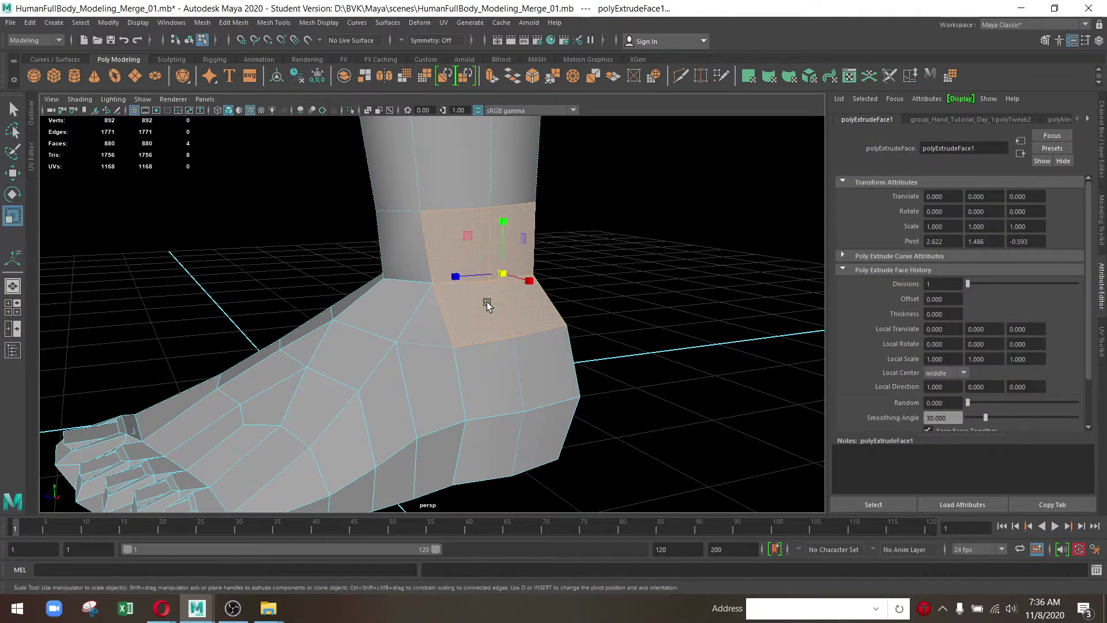
{"action": "left_click_drag", "start_coordinate": [501, 281], "coordinate": [452, 374]}
{"action": "key", "text": "ctrl+e"}
{"action": "key", "text": "w"}
{"action": "key", "text": "r"}
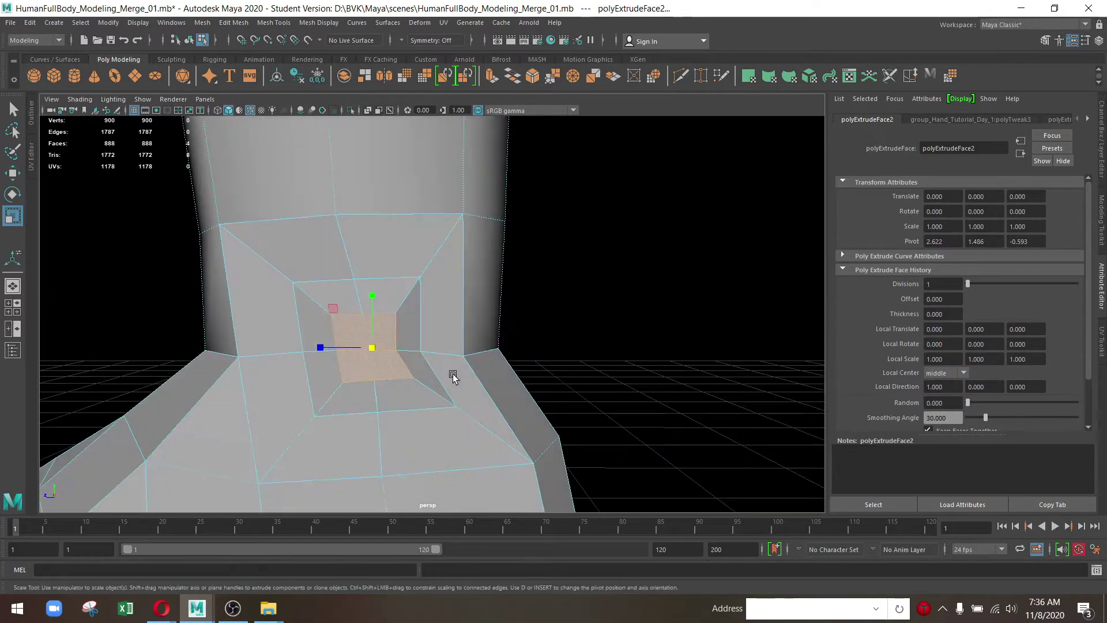
Enlarge the inner and outer vertex loops of the new ankle inset
{"action": "left_click_drag", "start_coordinate": [371, 285], "coordinate": [355, 292]}
{"action": "left_click", "coordinate": [304, 353]}
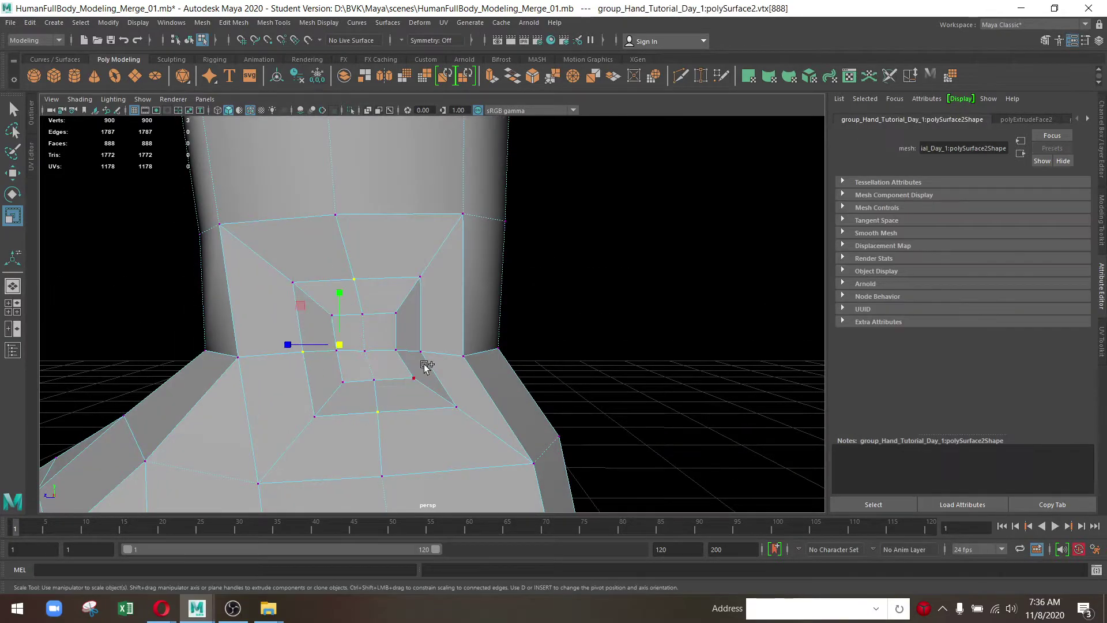
{"action": "left_click_drag", "start_coordinate": [376, 362], "coordinate": [373, 349]}
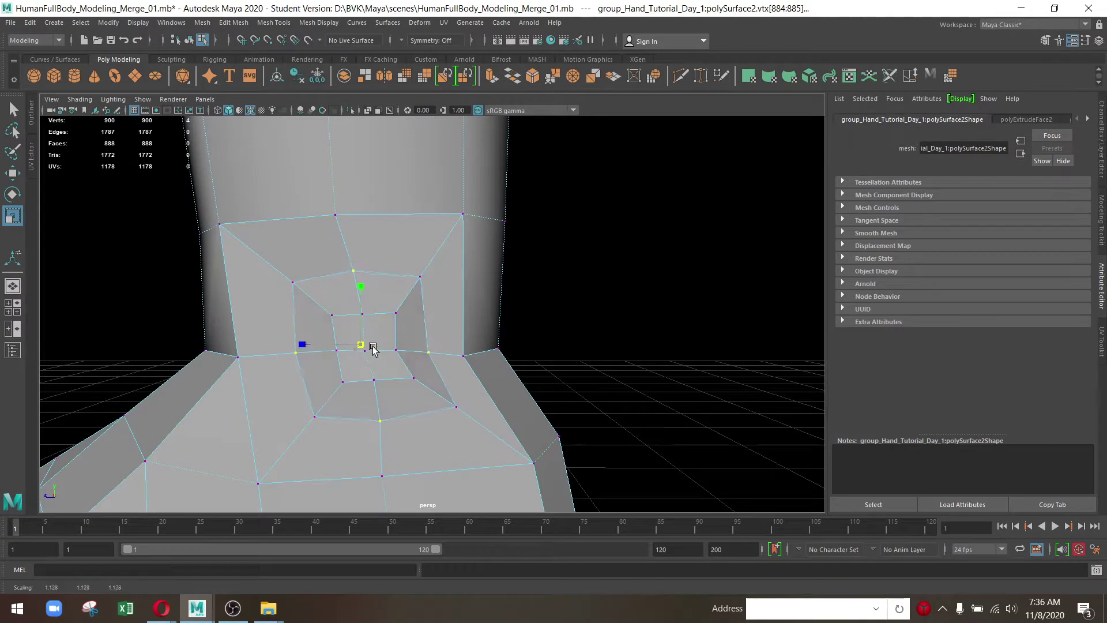
{"action": "left_click", "coordinate": [369, 318]}
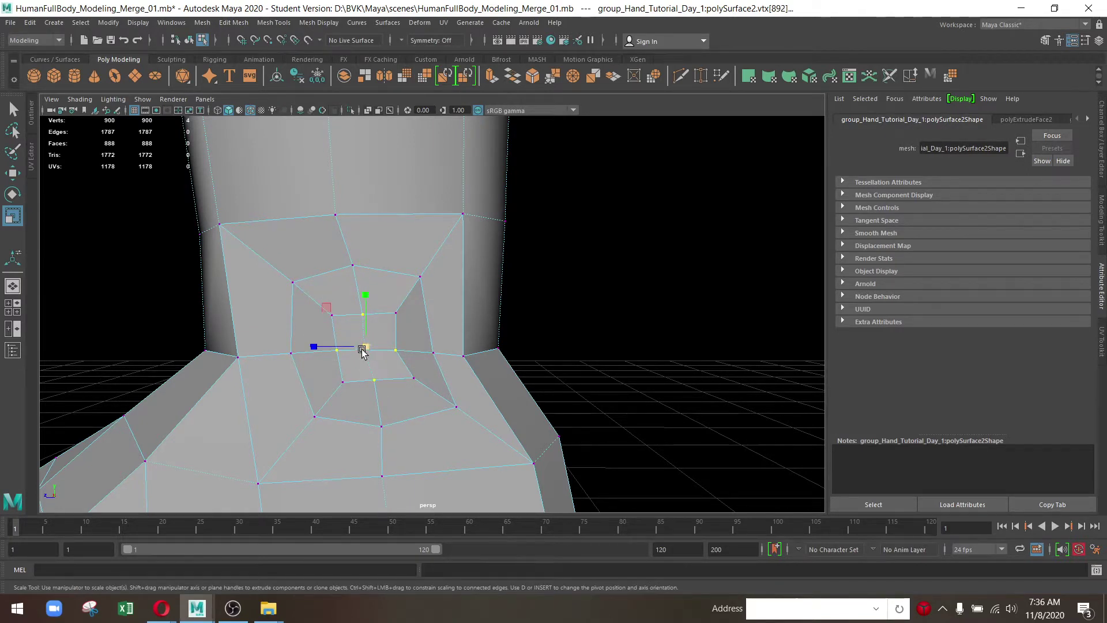
{"action": "left_click_drag", "start_coordinate": [362, 352], "coordinate": [477, 379]}
Move the side-ankle vertices along X, grow the selection, and shift the group outward
{"action": "key", "text": "w"}
{"action": "left_click_drag", "start_coordinate": [576, 358], "coordinate": [588, 364]}
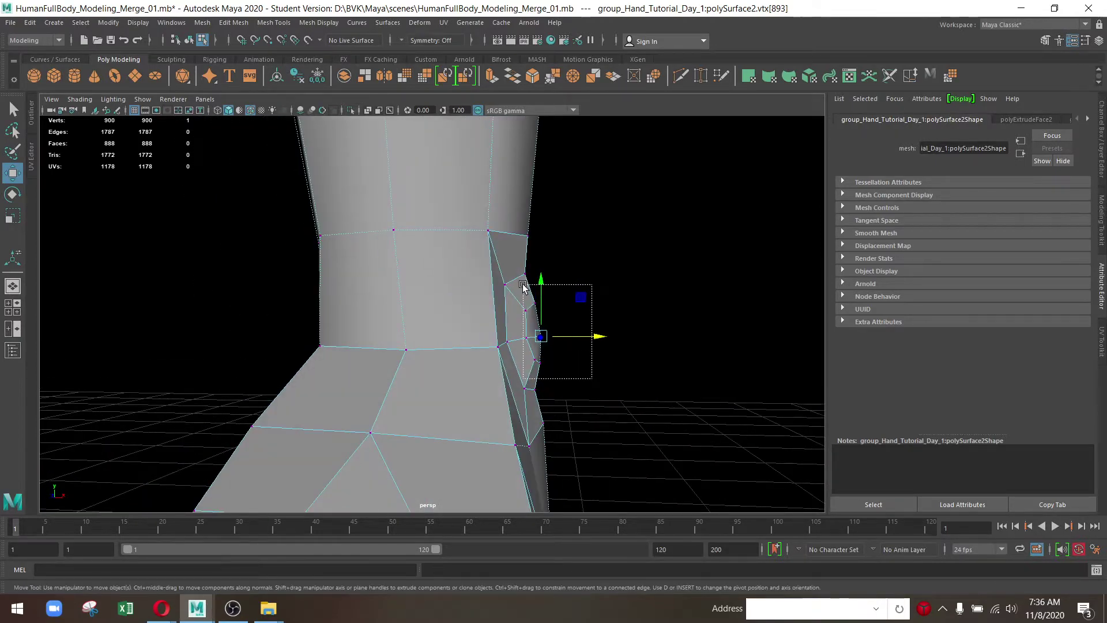
{"action": "left_click_drag", "start_coordinate": [594, 337], "coordinate": [584, 334]}
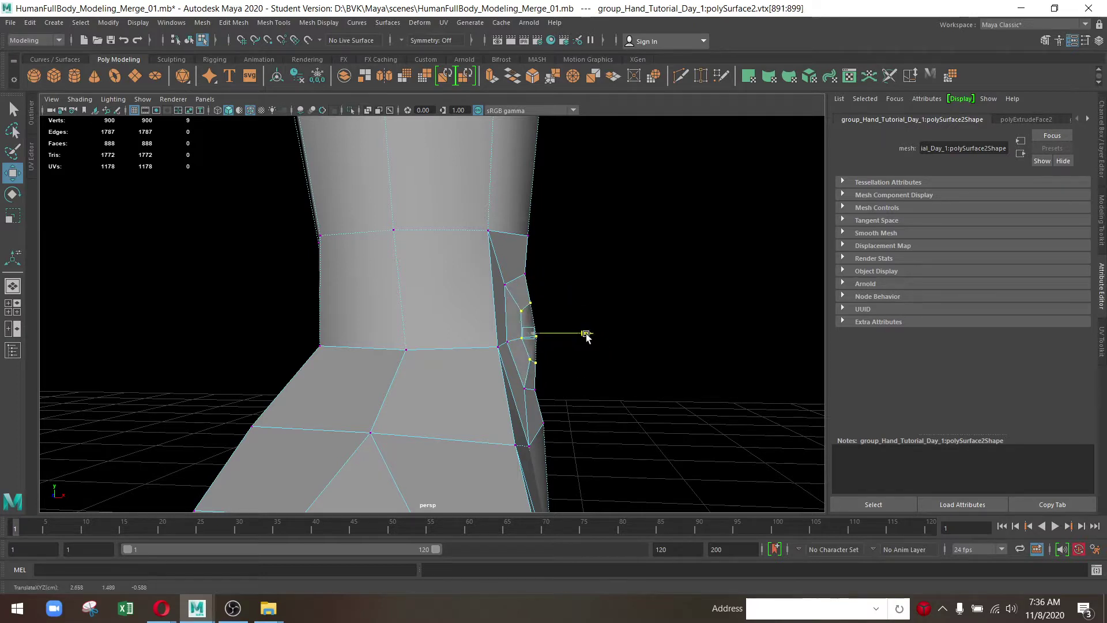
{"action": "key", "text": "shift+period"}
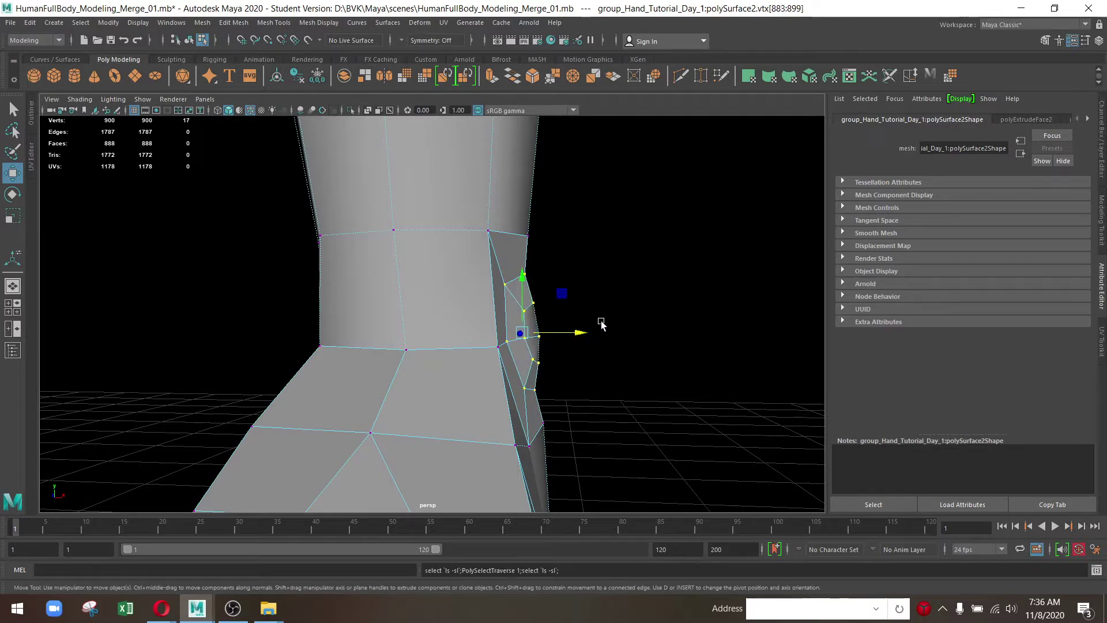
{"action": "left_click_drag", "start_coordinate": [597, 337], "coordinate": [581, 337]}
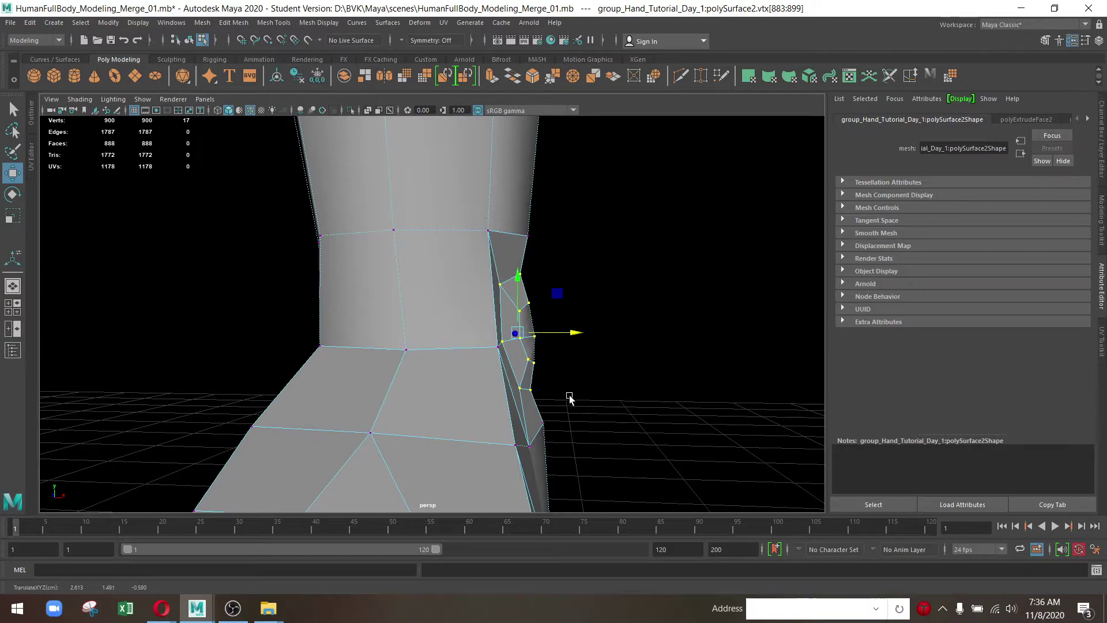
{"action": "left_click_drag", "start_coordinate": [569, 397], "coordinate": [471, 350]}
{"action": "left_click_drag", "start_coordinate": [531, 375], "coordinate": [303, 413]}
{"action": "left_click", "coordinate": [424, 362]}
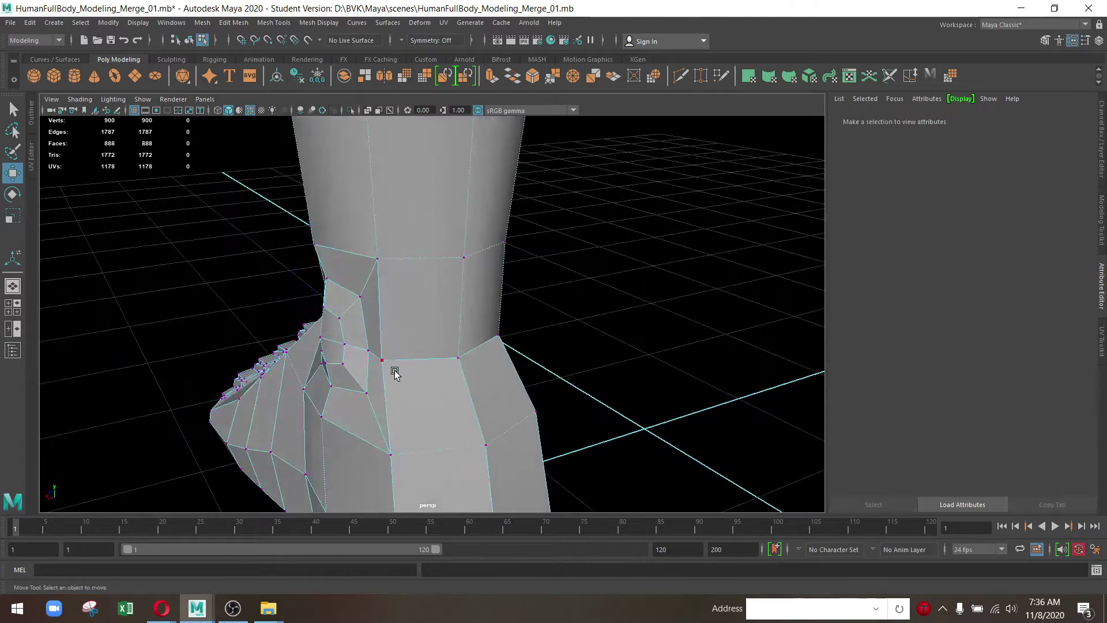
{"action": "left_click", "coordinate": [383, 361]}
{"action": "left_click_drag", "start_coordinate": [383, 361], "coordinate": [324, 351]}
Frame the ankle and select a face plus its neighbouring ankle faces
{"action": "left_click_drag", "start_coordinate": [381, 445], "coordinate": [309, 461]}
{"action": "key", "text": "f"}
{"action": "left_click_drag", "start_coordinate": [499, 313], "coordinate": [495, 323]}
{"action": "left_click", "coordinate": [496, 314]}
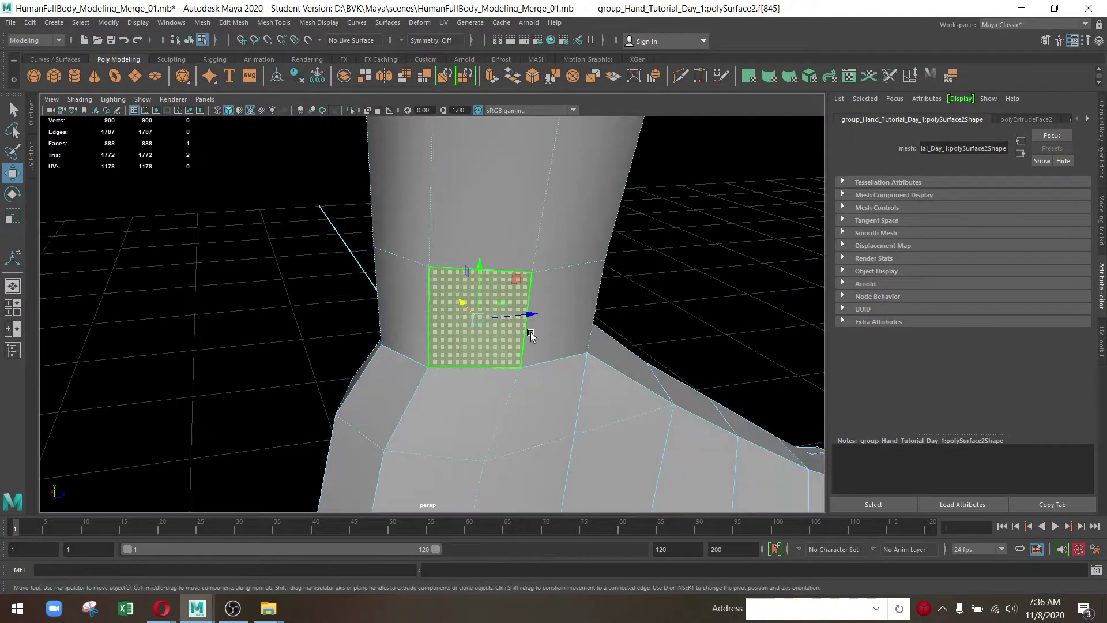
{"action": "left_click_drag", "start_coordinate": [528, 406], "coordinate": [466, 420]}
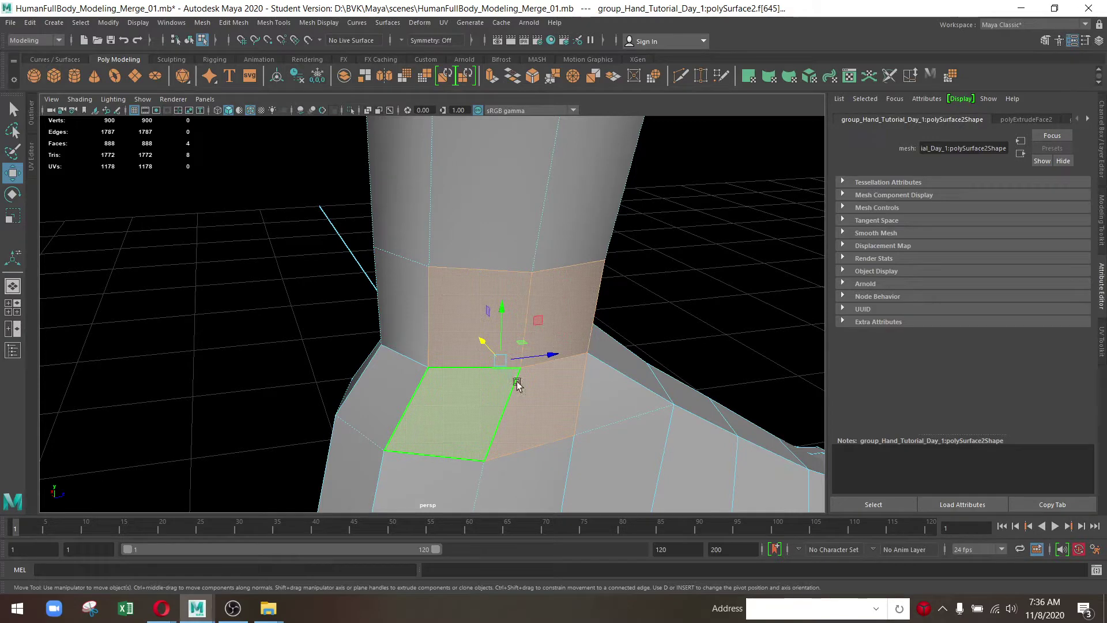
{"action": "left_click_drag", "start_coordinate": [525, 337], "coordinate": [541, 396]}
Slide the selected ankle vertices and a single ankle vertex sideways
{"action": "key", "text": "F9"}
{"action": "left_click_drag", "start_coordinate": [340, 302], "coordinate": [584, 367]}
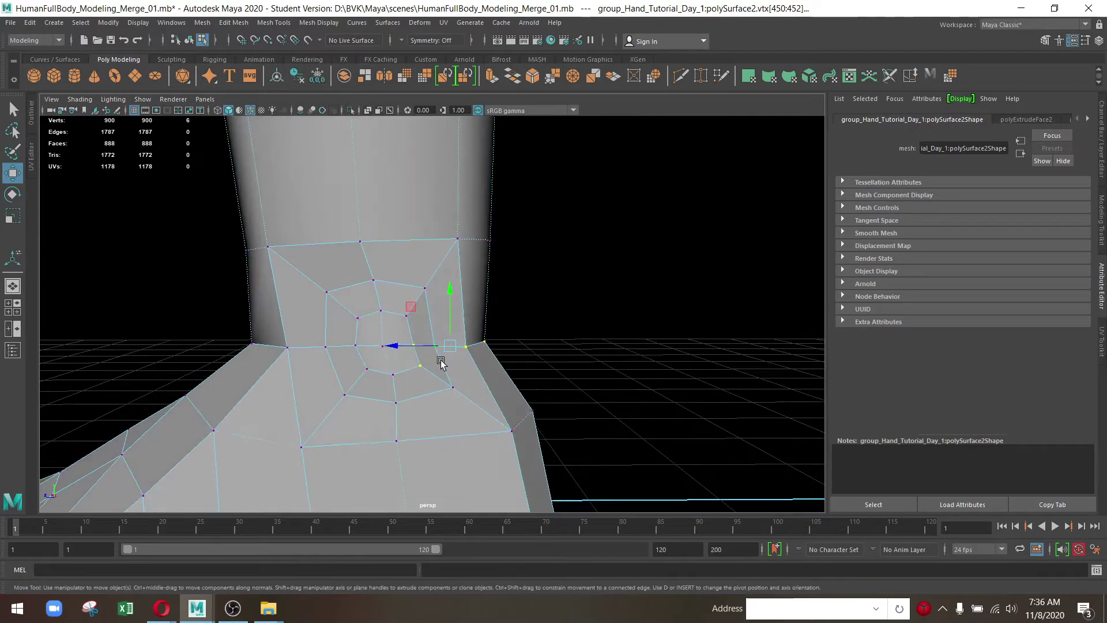
{"action": "left_click_drag", "start_coordinate": [397, 340], "coordinate": [406, 338]}
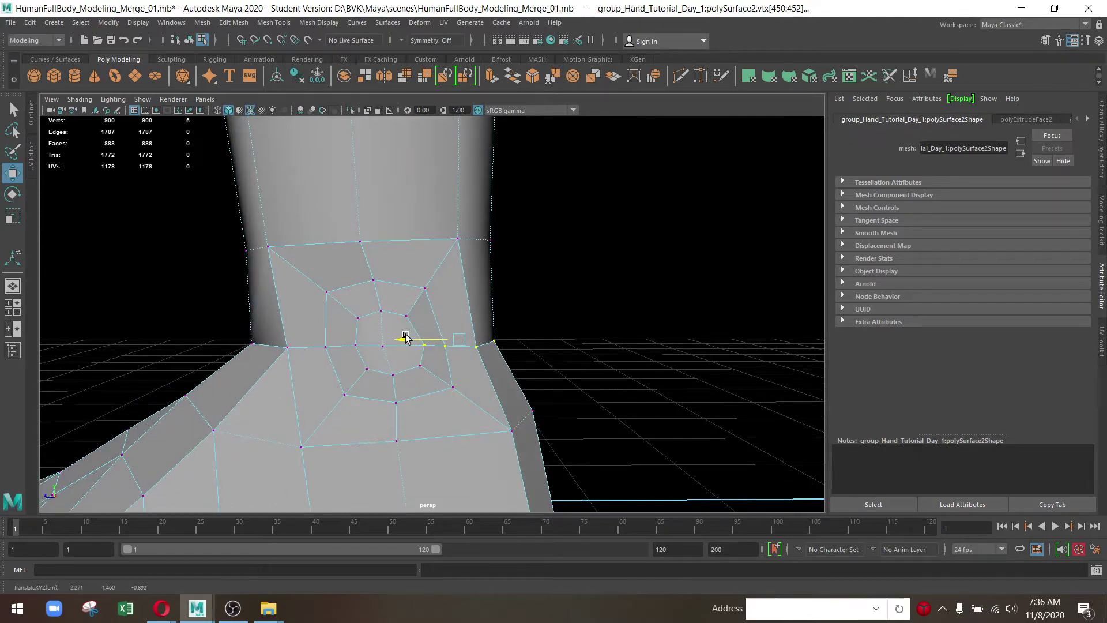
{"action": "left_click_drag", "start_coordinate": [537, 349], "coordinate": [291, 351]}
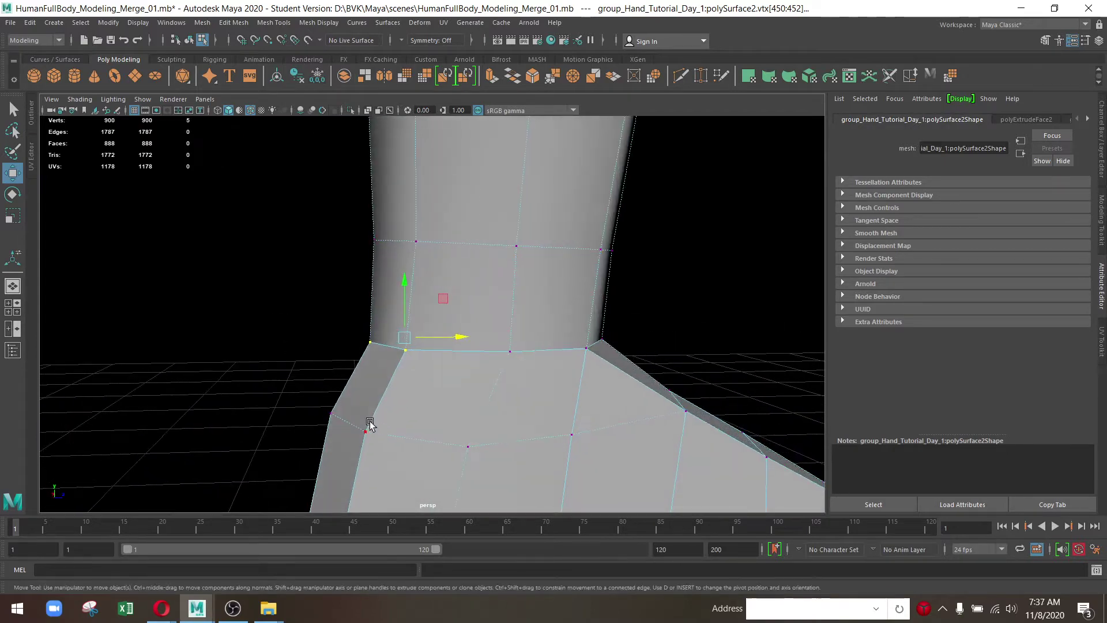
{"action": "left_click", "coordinate": [365, 430]}
{"action": "left_click_drag", "start_coordinate": [365, 430], "coordinate": [417, 256]}
{"action": "right_click", "coordinate": [417, 255]}
{"action": "left_click", "coordinate": [393, 320]}
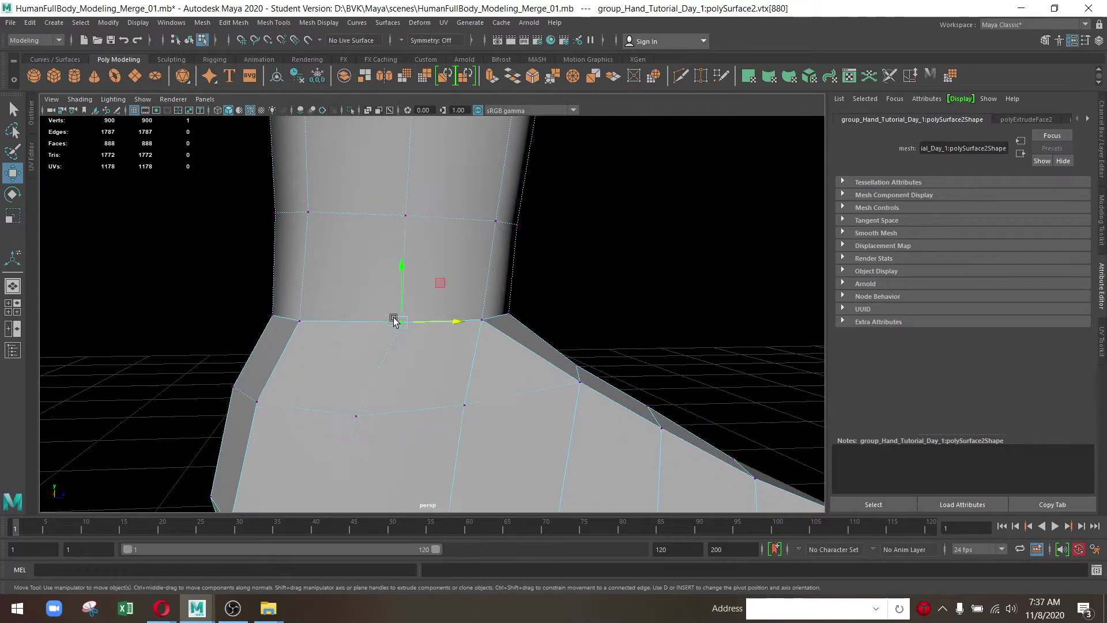
{"action": "left_click_drag", "start_coordinate": [435, 328], "coordinate": [451, 325]}
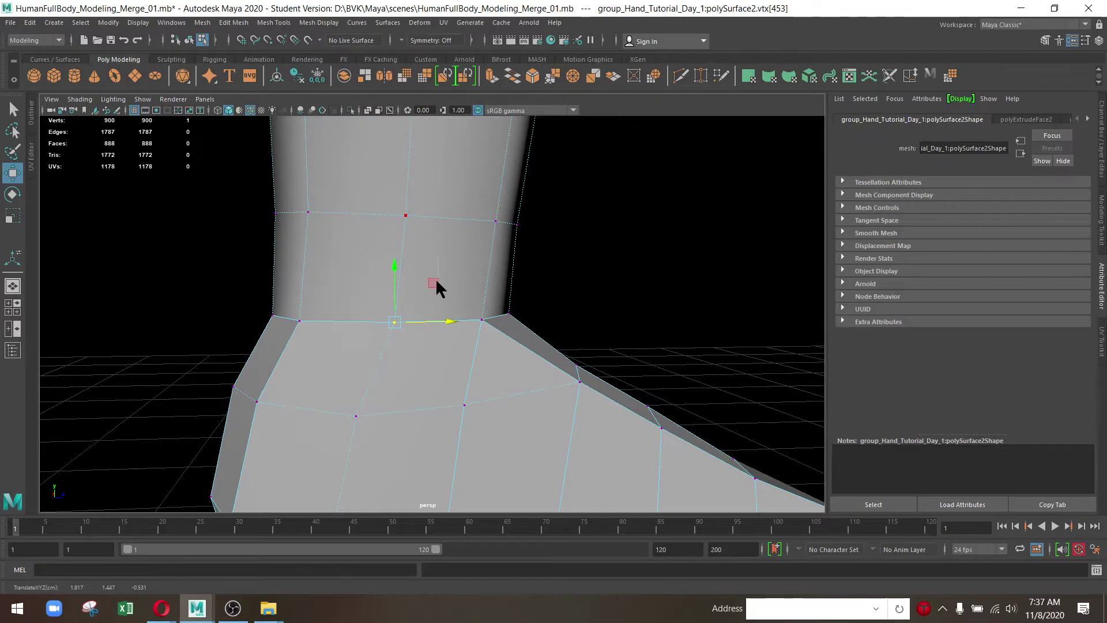
Extrude the outer ankle faces and shrink them to 0.233 scale
{"action": "left_click_drag", "start_coordinate": [436, 286], "coordinate": [394, 300]}
{"action": "left_click", "coordinate": [430, 325]}
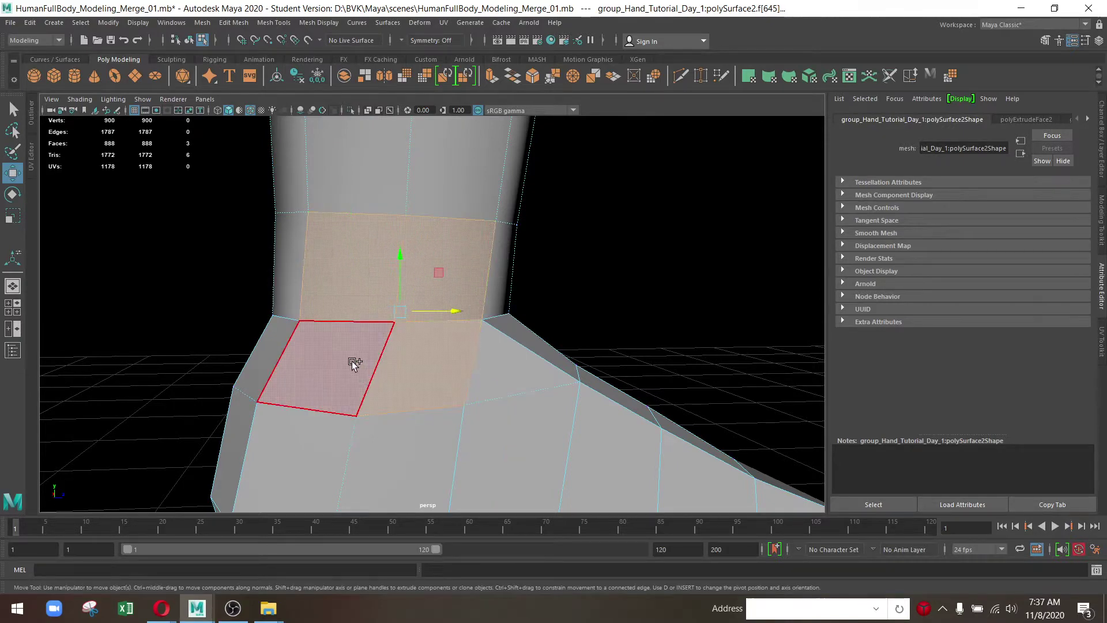
{"action": "left_click_drag", "start_coordinate": [435, 265], "coordinate": [441, 242]}
{"action": "left_click_drag", "start_coordinate": [445, 346], "coordinate": [542, 377]}
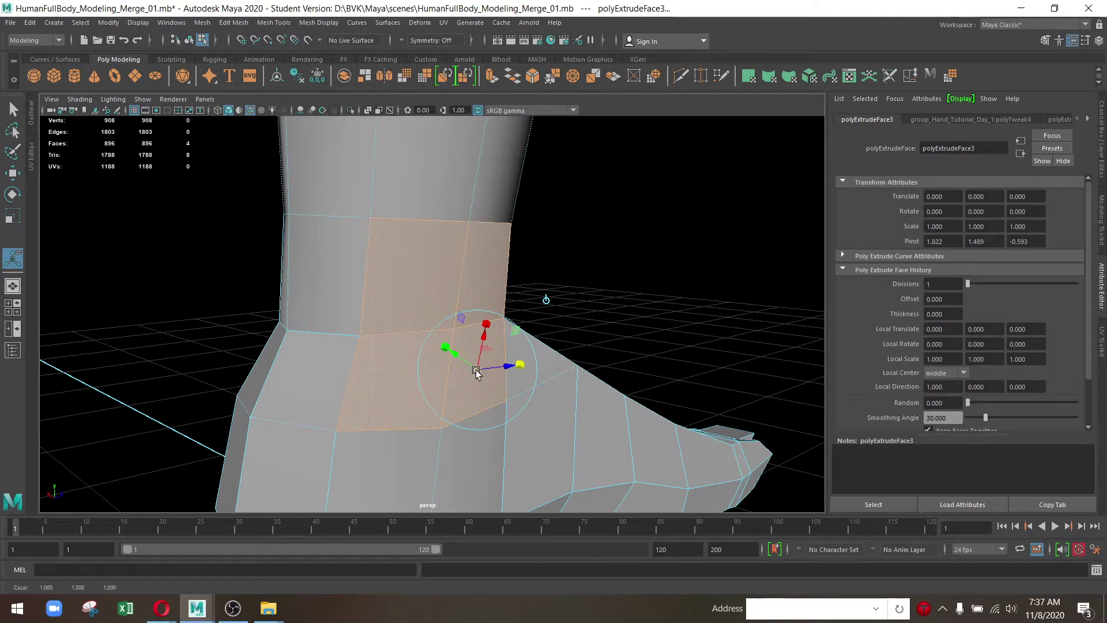
{"action": "left_click_drag", "start_coordinate": [477, 372], "coordinate": [437, 255]}
{"action": "left_click_drag", "start_coordinate": [437, 255], "coordinate": [369, 260]}
Scale the inset vertices slightly outward and shrink the new extruded face inward
{"action": "left_click", "coordinate": [349, 332]}
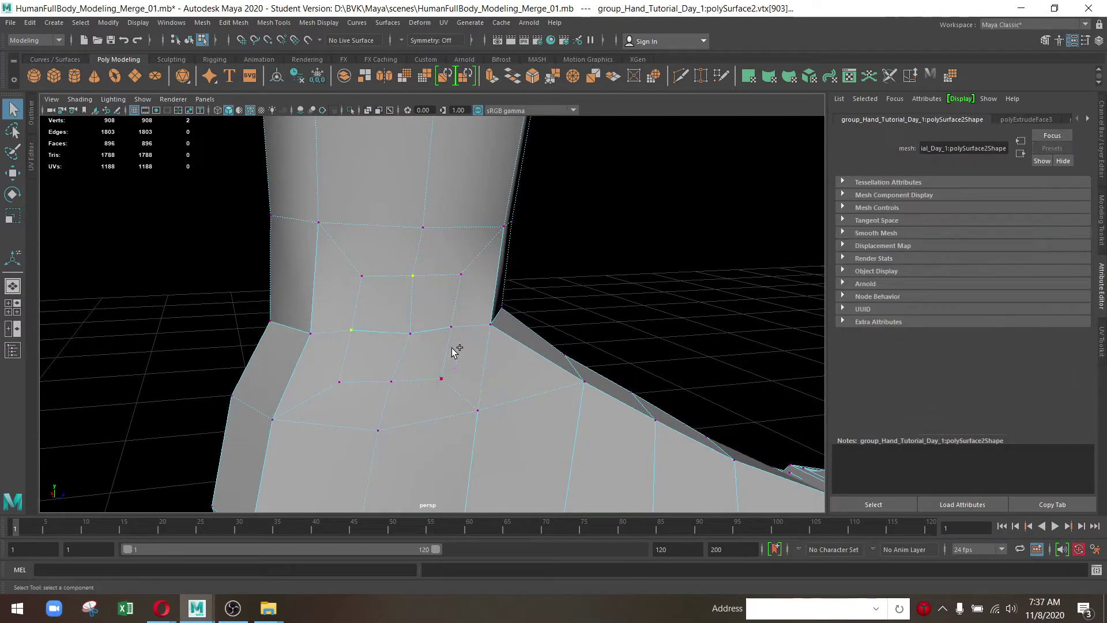
{"action": "key", "text": "r"}
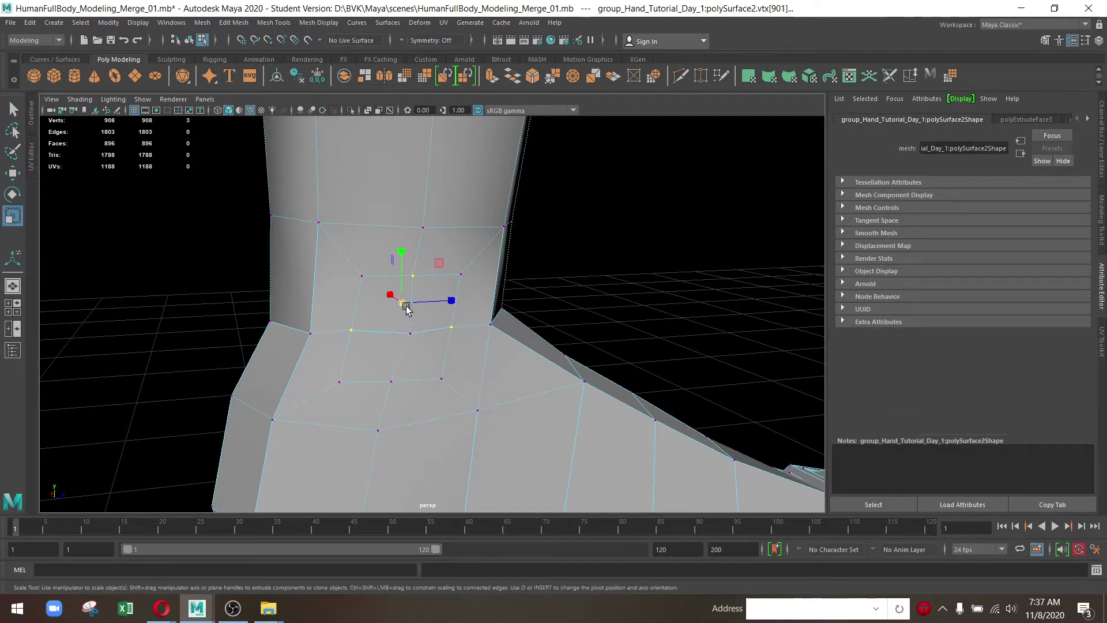
{"action": "left_click_drag", "start_coordinate": [404, 333], "coordinate": [407, 328]}
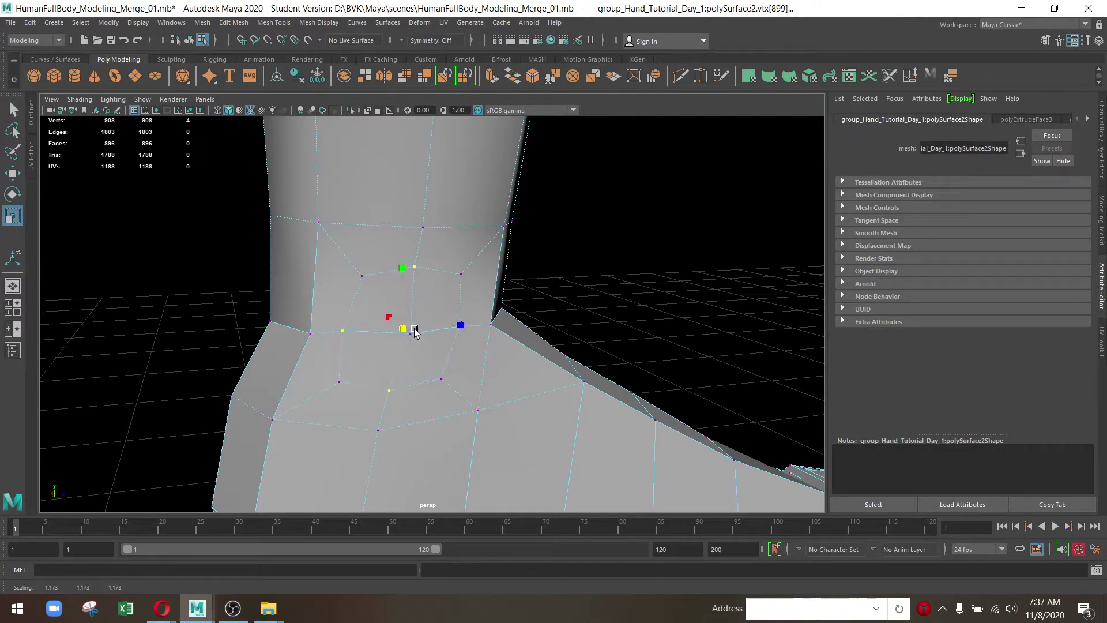
{"action": "left_click_drag", "start_coordinate": [435, 270], "coordinate": [441, 332]}
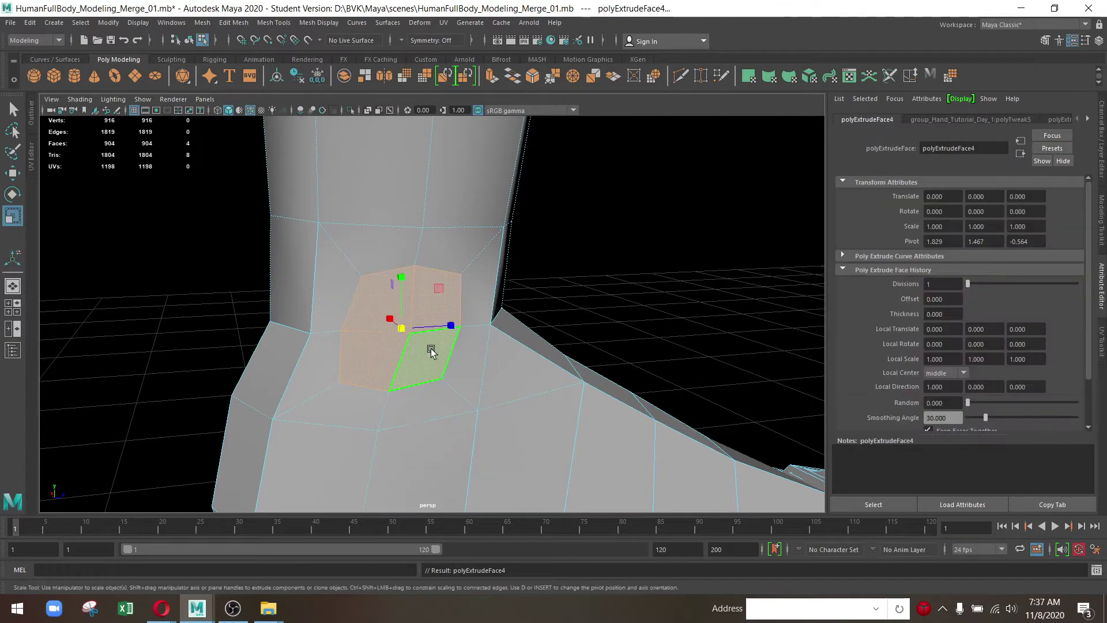
{"action": "left_click_drag", "start_coordinate": [406, 330], "coordinate": [439, 320]}
{"action": "key", "text": "w"}
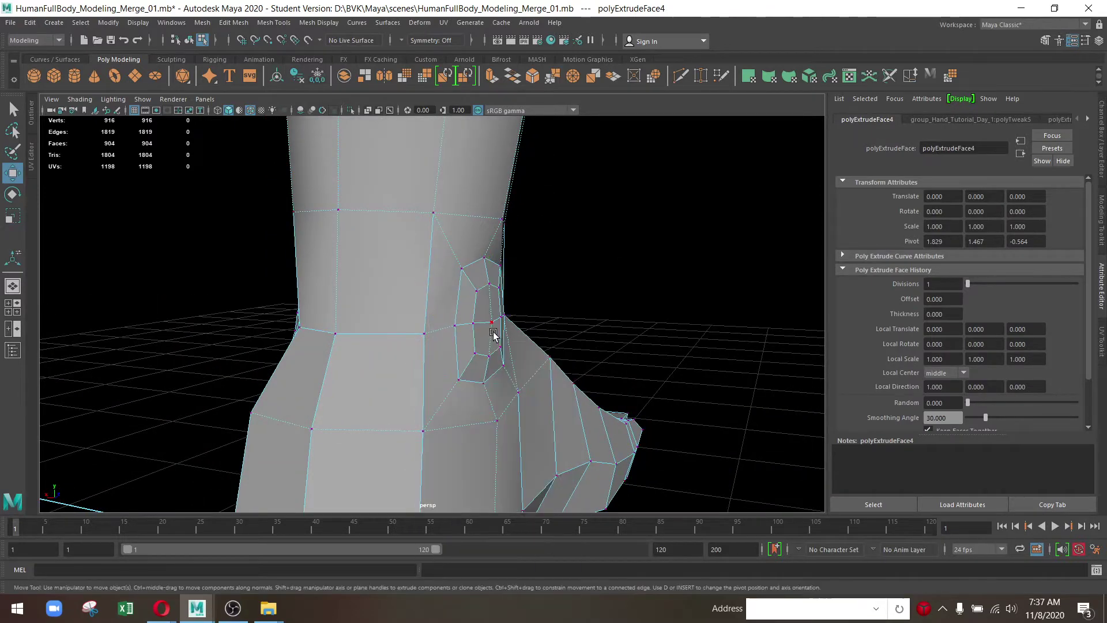
Reposition ankle vertices and shift the vertex loop along the ankle edge sideways
{"action": "left_click", "coordinate": [491, 322]}
{"action": "left_click_drag", "start_coordinate": [494, 322], "coordinate": [493, 362]}
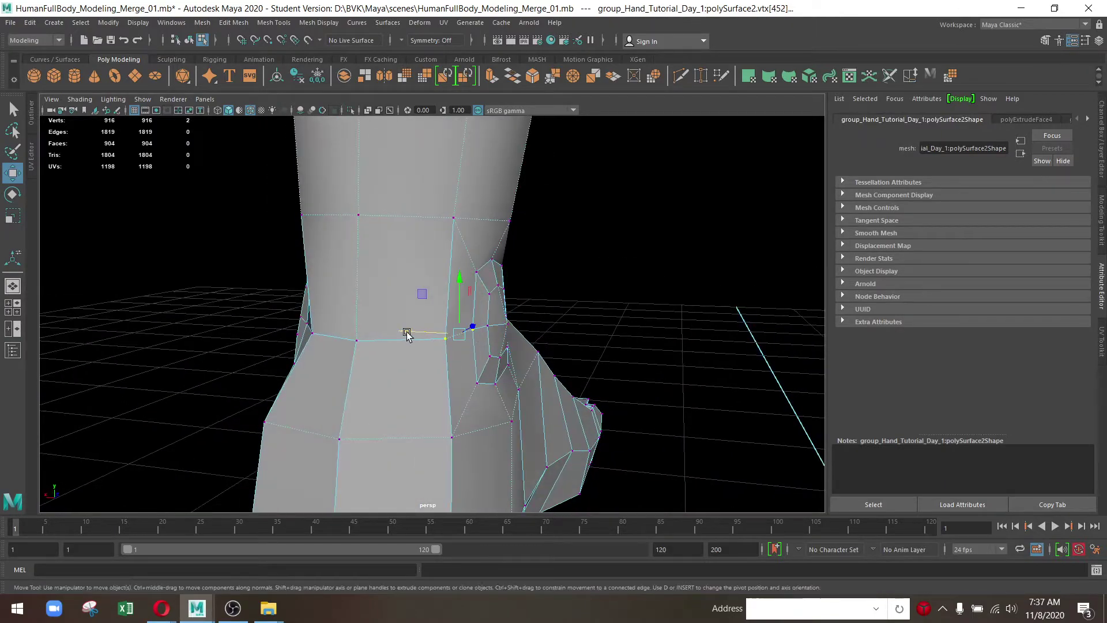
{"action": "left_click", "coordinate": [406, 333]}
{"action": "left_click_drag", "start_coordinate": [406, 333], "coordinate": [454, 326]}
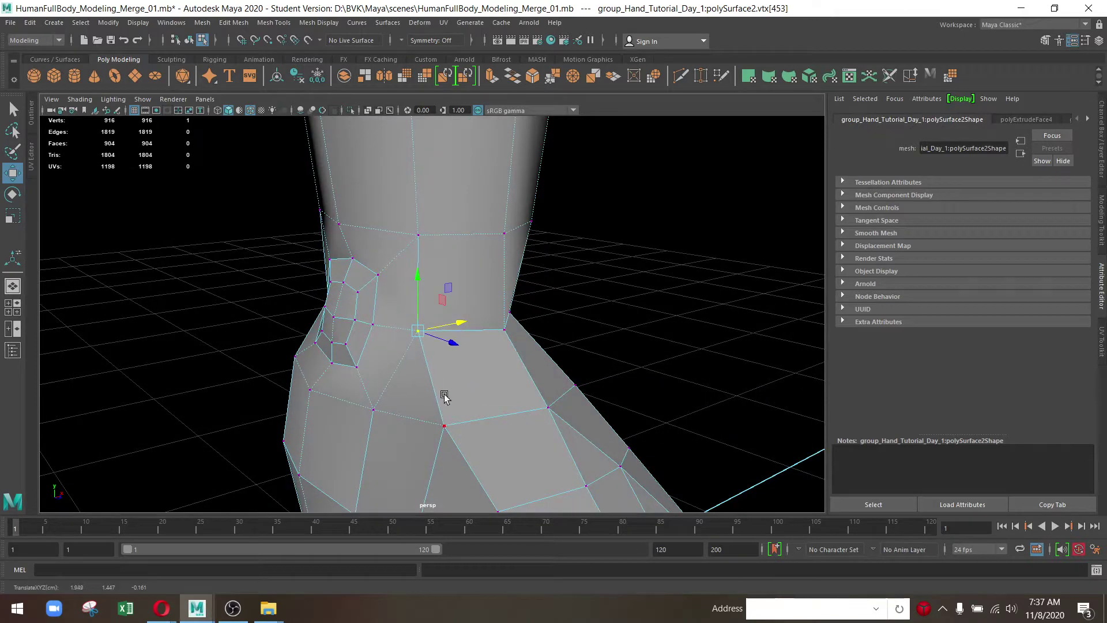
{"action": "left_click_drag", "start_coordinate": [455, 386], "coordinate": [347, 372]}
{"action": "left_click", "coordinate": [372, 321]}
{"action": "left_click_drag", "start_coordinate": [372, 320], "coordinate": [348, 315]}
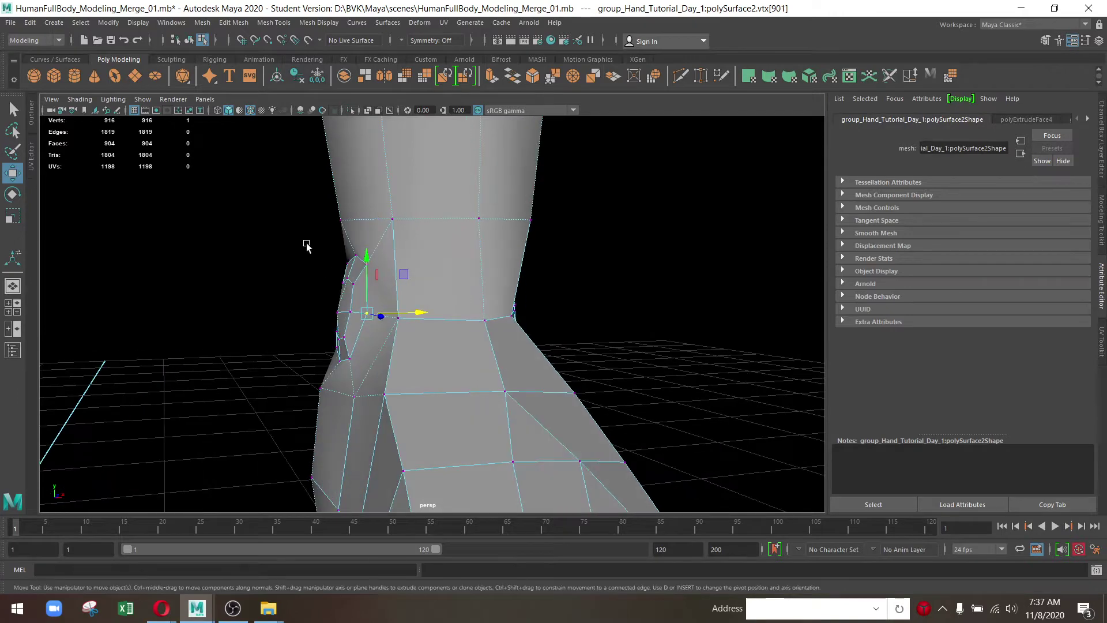
{"action": "left_click_drag", "start_coordinate": [307, 245], "coordinate": [330, 287]}
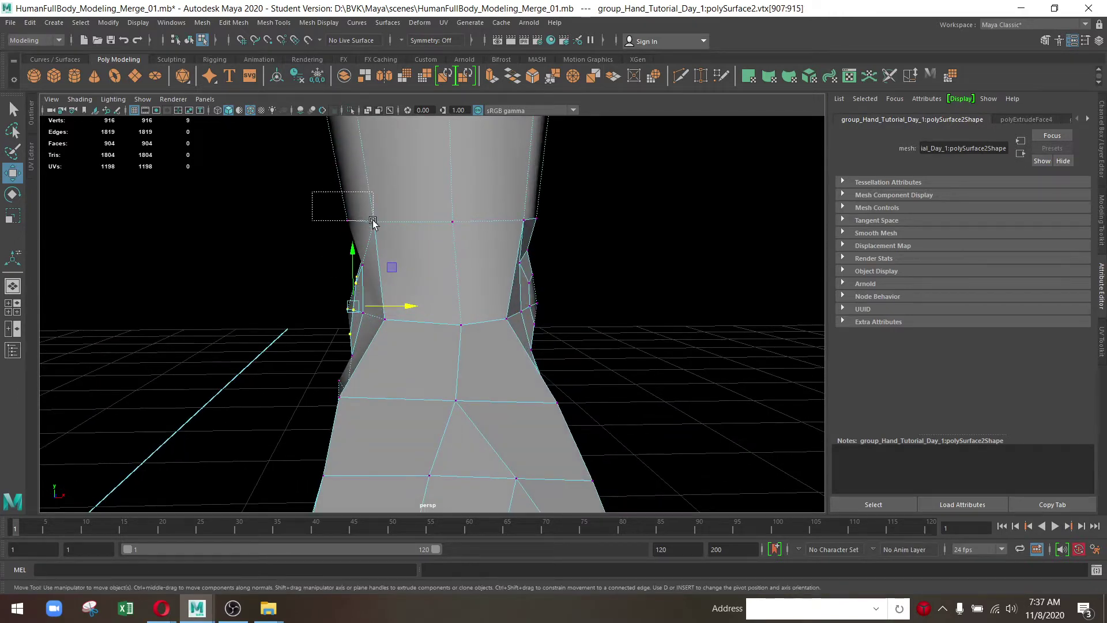
{"action": "left_click_drag", "start_coordinate": [434, 223], "coordinate": [425, 218]}
{"action": "left_click_drag", "start_coordinate": [605, 190], "coordinate": [570, 219]}
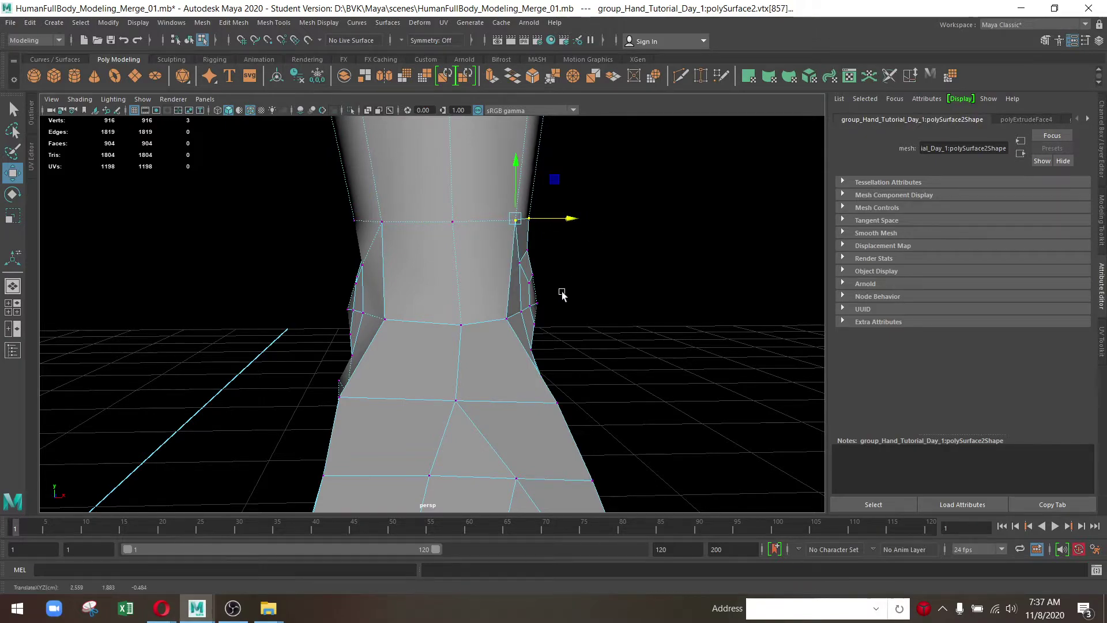
{"action": "left_click_drag", "start_coordinate": [562, 295], "coordinate": [531, 321]}
Preview the foot smoothed with key 3 and clear the selection
{"action": "key", "text": "3"}
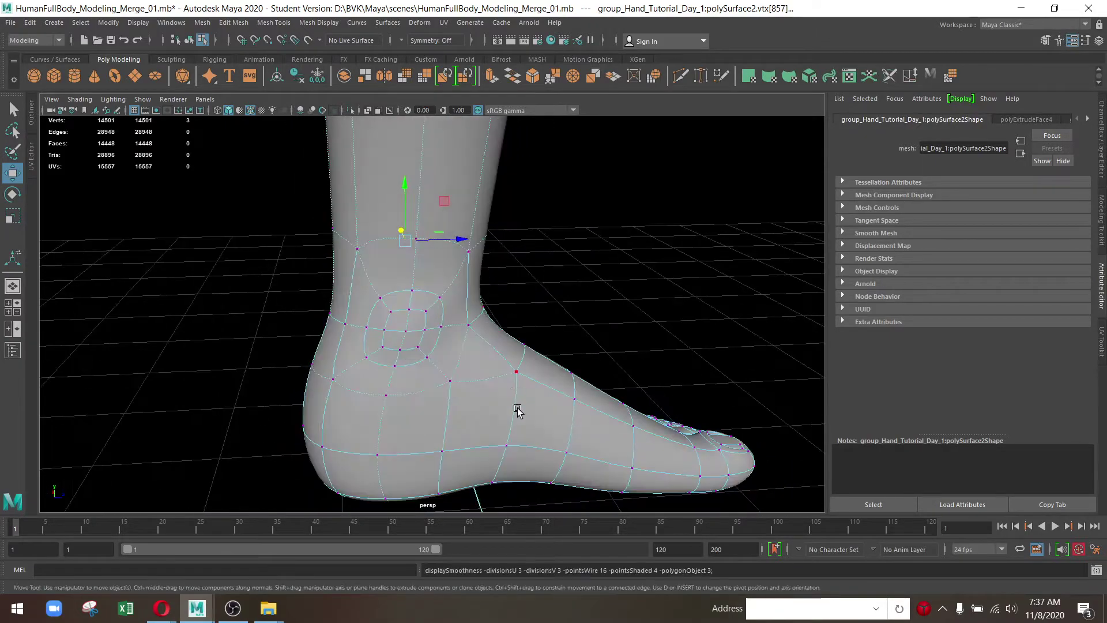
{"action": "key", "text": "f"}
{"action": "left_click_drag", "start_coordinate": [403, 423], "coordinate": [437, 272]}
{"action": "left_click", "coordinate": [610, 248]}
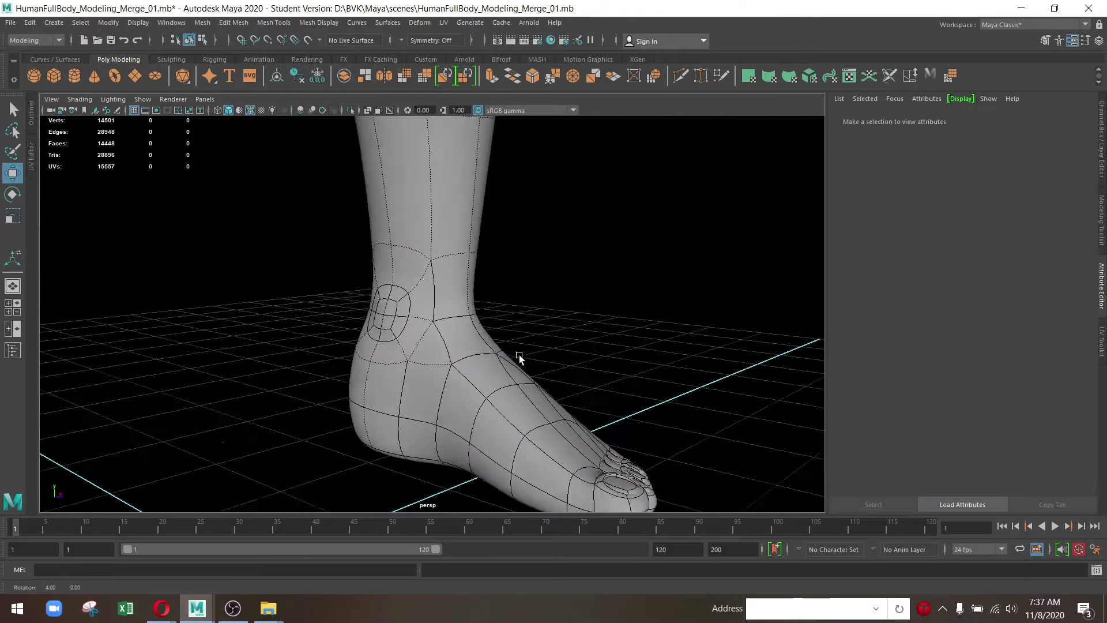
{"action": "left_click_drag", "start_coordinate": [519, 357], "coordinate": [541, 359]}
Hide the wireframe on the shaded view and select the leg mesh
{"action": "left_click", "coordinate": [86, 101]}
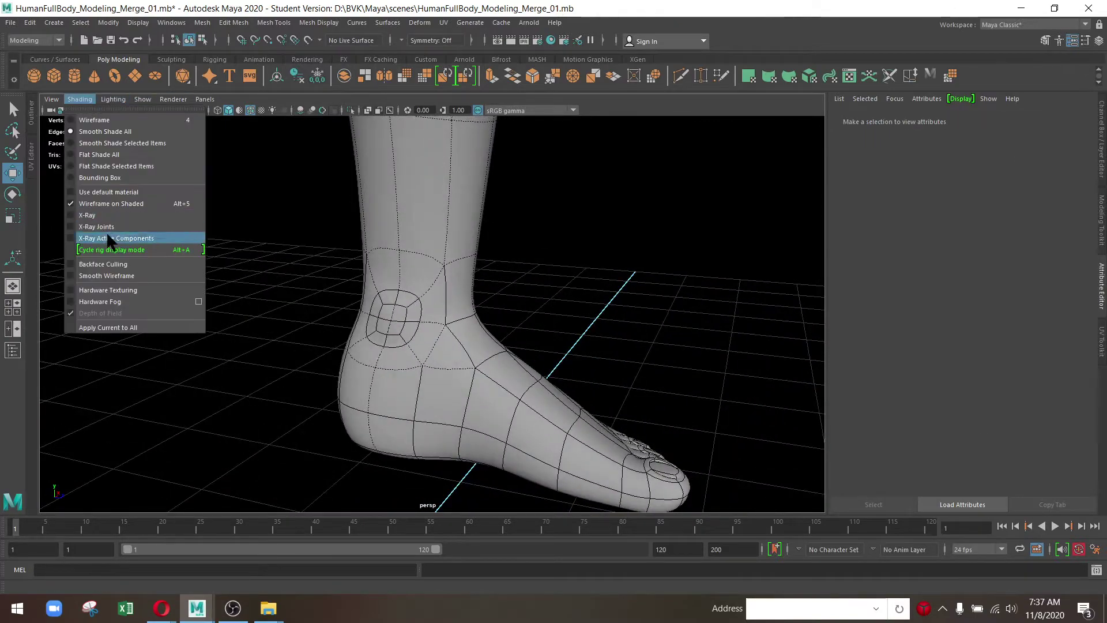
{"action": "left_click", "coordinate": [126, 201]}
{"action": "left_click_drag", "start_coordinate": [562, 280], "coordinate": [511, 329]}
{"action": "left_click", "coordinate": [424, 344]}
Nudge the edge above the ankle ring slightly left and pick another ring edge
{"action": "right_click", "coordinate": [426, 275]}
{"action": "left_click", "coordinate": [424, 243]}
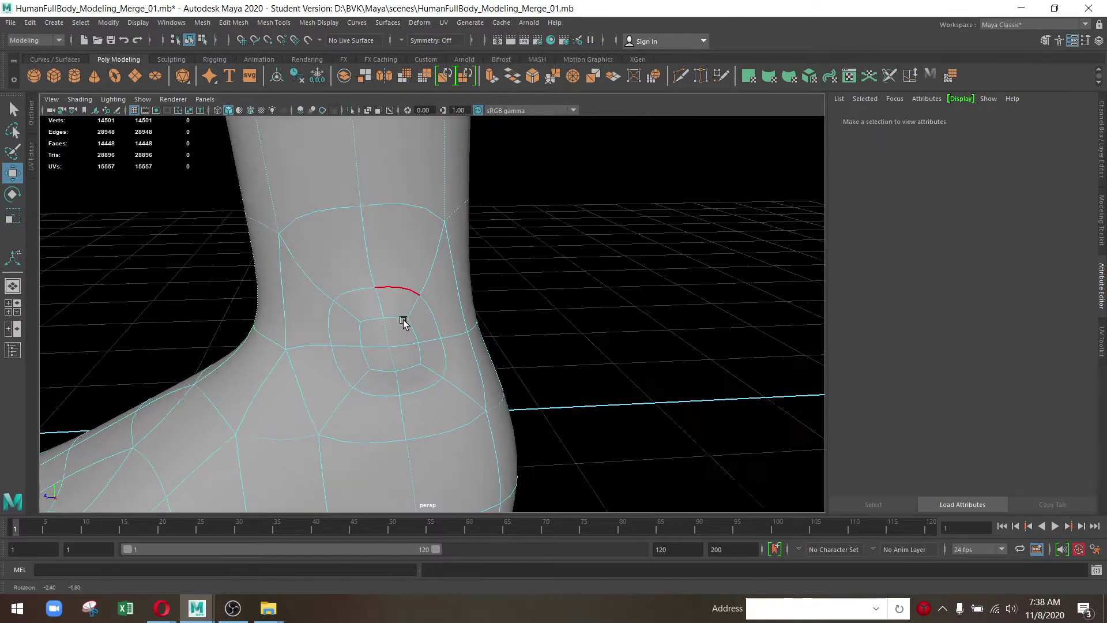
{"action": "left_click", "coordinate": [411, 301]}
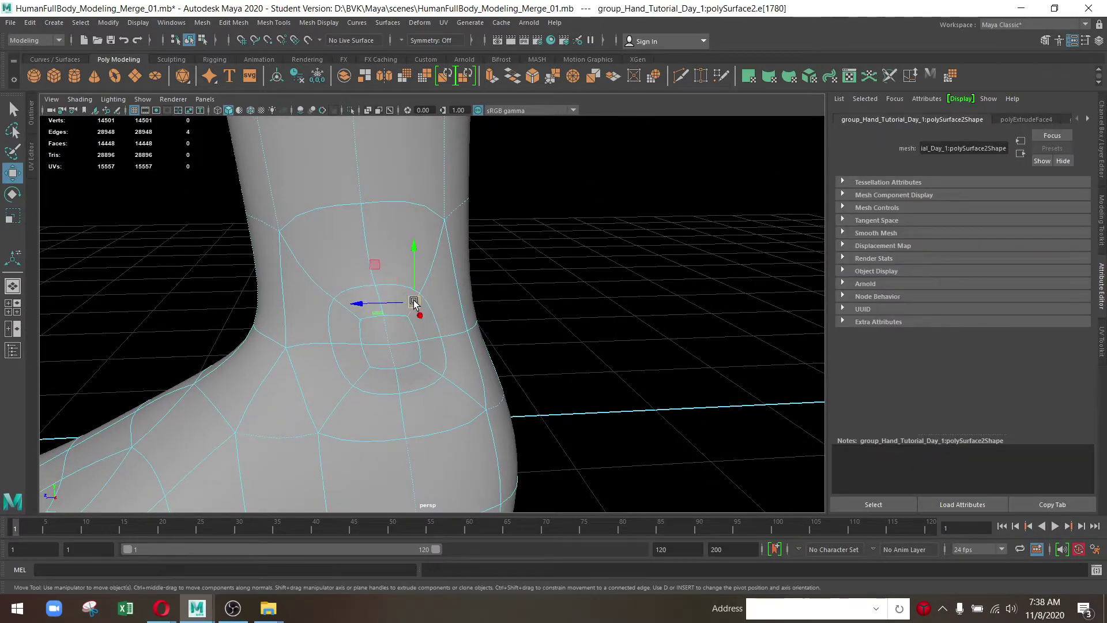
{"action": "left_click_drag", "start_coordinate": [413, 302], "coordinate": [402, 305]}
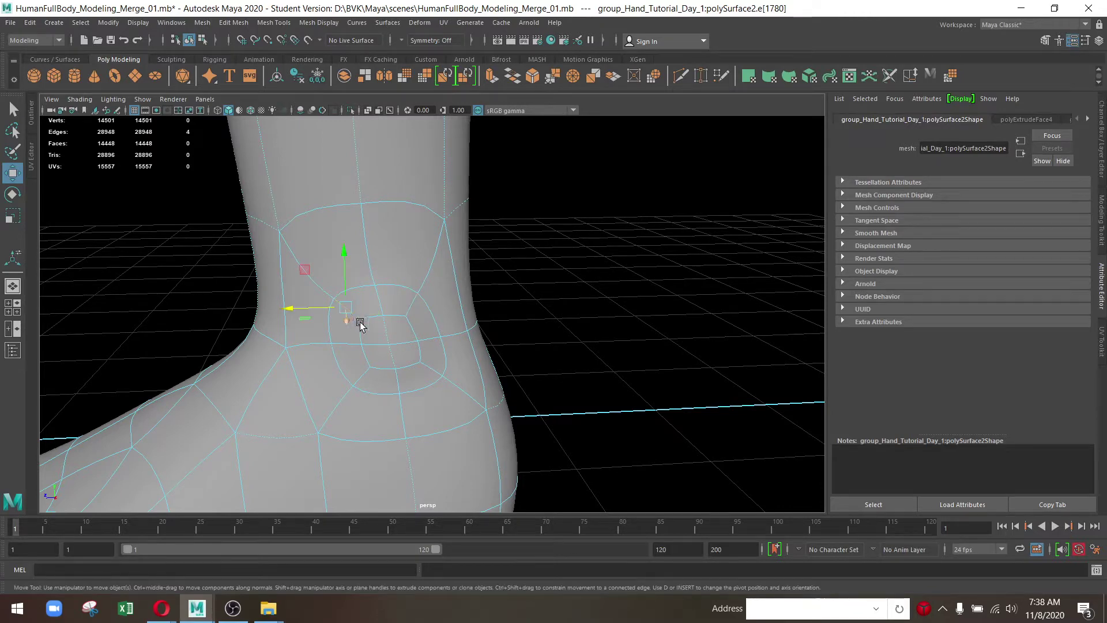
{"action": "left_click", "coordinate": [351, 309]}
{"action": "left_click_drag", "start_coordinate": [367, 342], "coordinate": [541, 373]}
Select a vertex on the ankle ring and inspect it from several angles
{"action": "key", "text": "F9"}
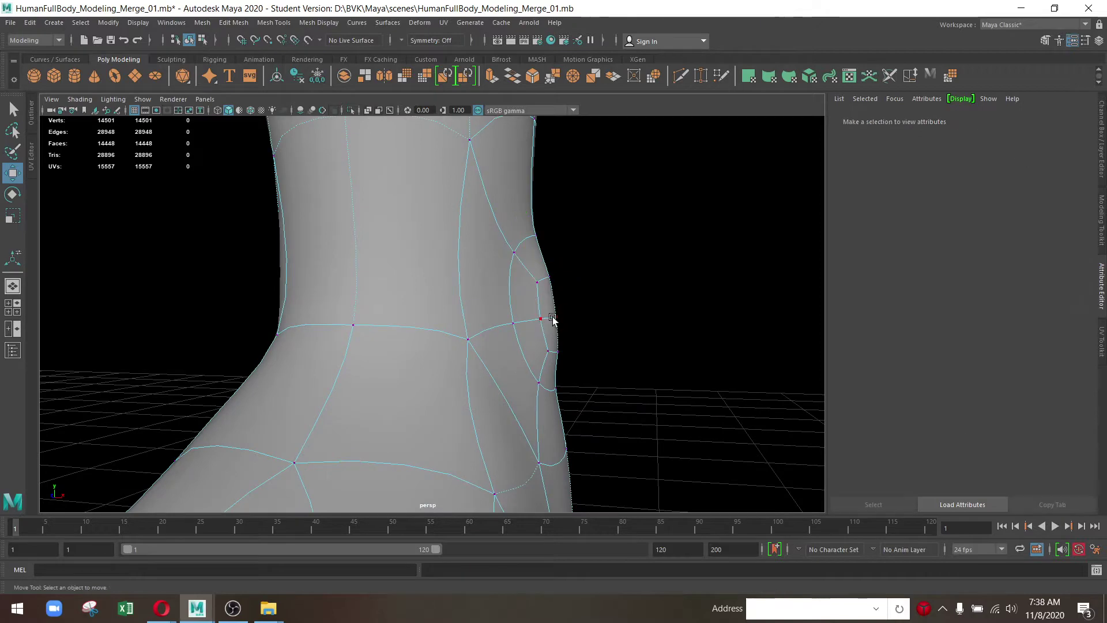
{"action": "left_click", "coordinate": [555, 317]}
{"action": "left_click_drag", "start_coordinate": [600, 357], "coordinate": [473, 321]}
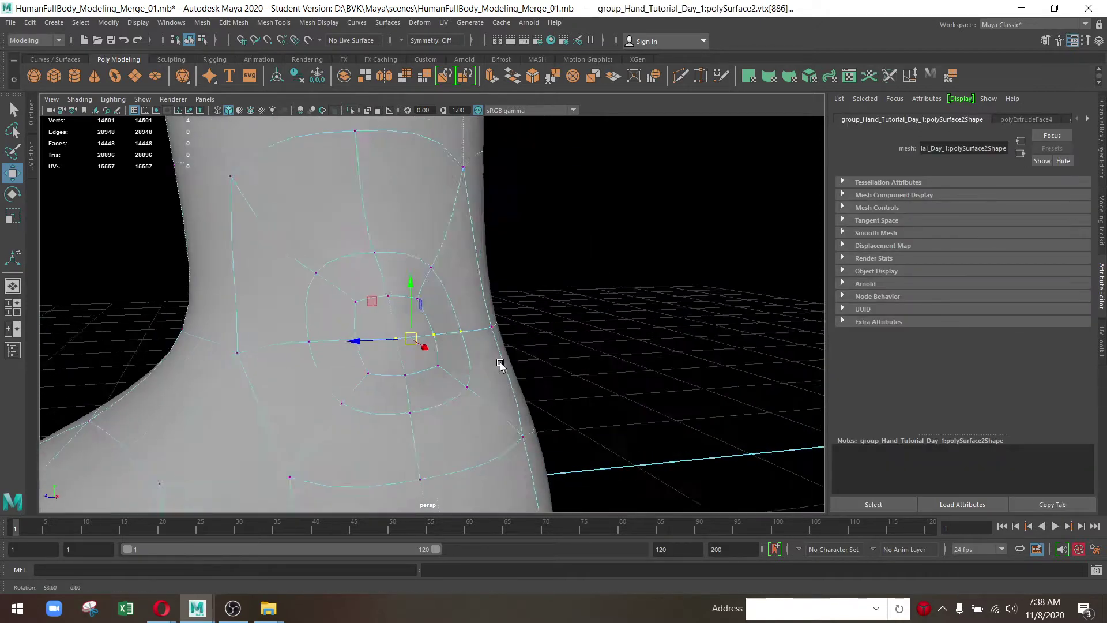
{"action": "left_click_drag", "start_coordinate": [459, 373], "coordinate": [585, 369]}
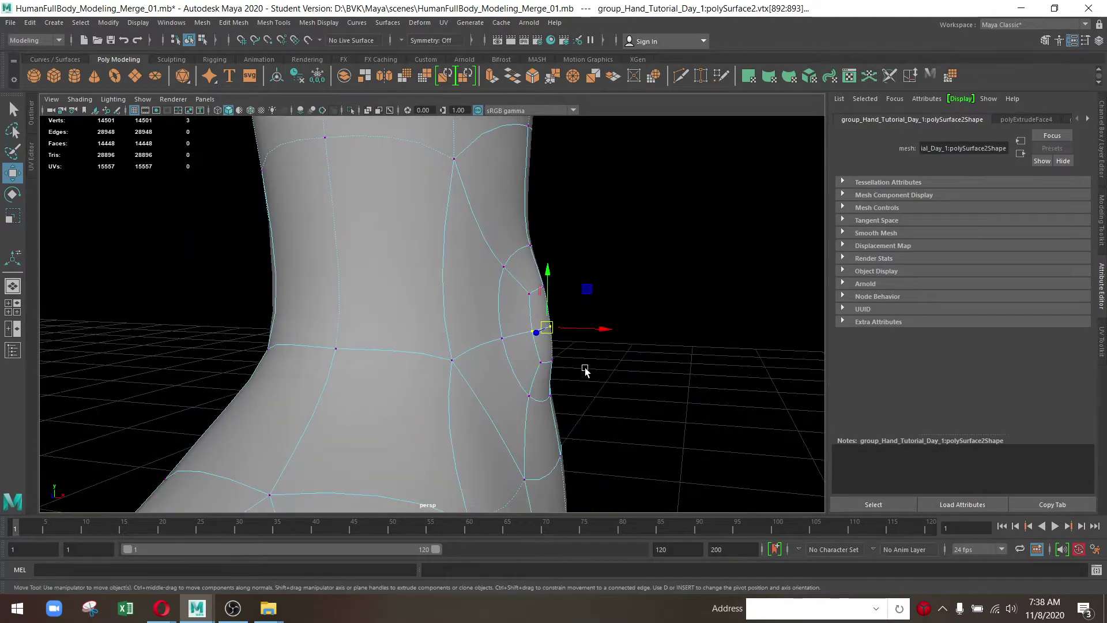
{"action": "left_click_drag", "start_coordinate": [601, 322], "coordinate": [378, 309]}
{"action": "left_click_drag", "start_coordinate": [378, 309], "coordinate": [375, 311]}
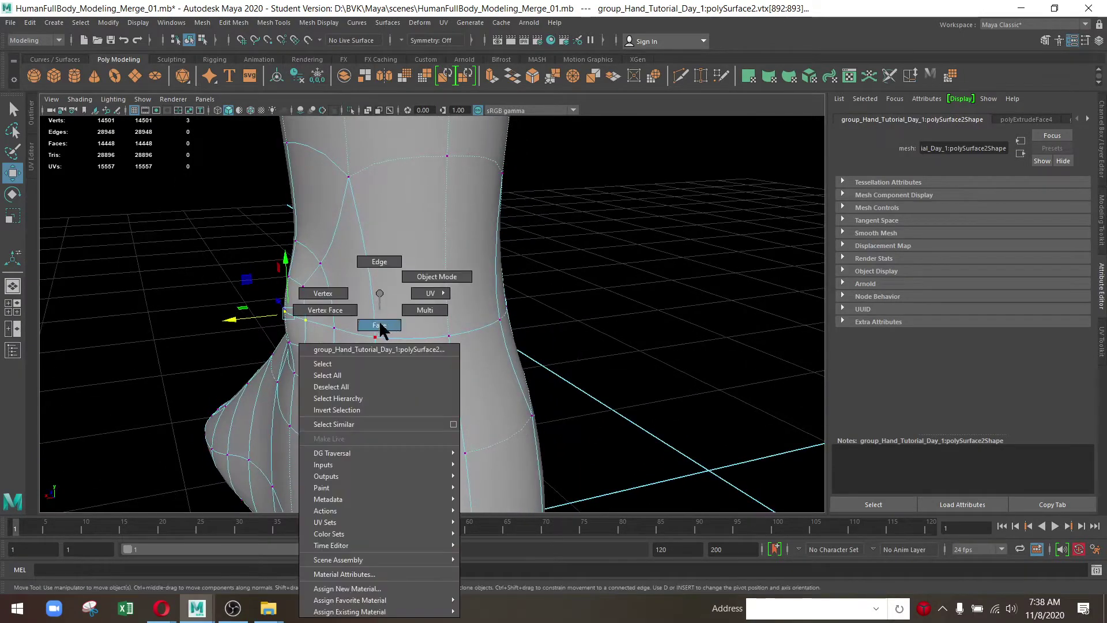
Select the face strips on both sides of the ankle bone
{"action": "left_click", "coordinate": [353, 329]}
{"action": "left_click", "coordinate": [333, 396]}
{"action": "left_click_drag", "start_coordinate": [334, 396], "coordinate": [336, 304]}
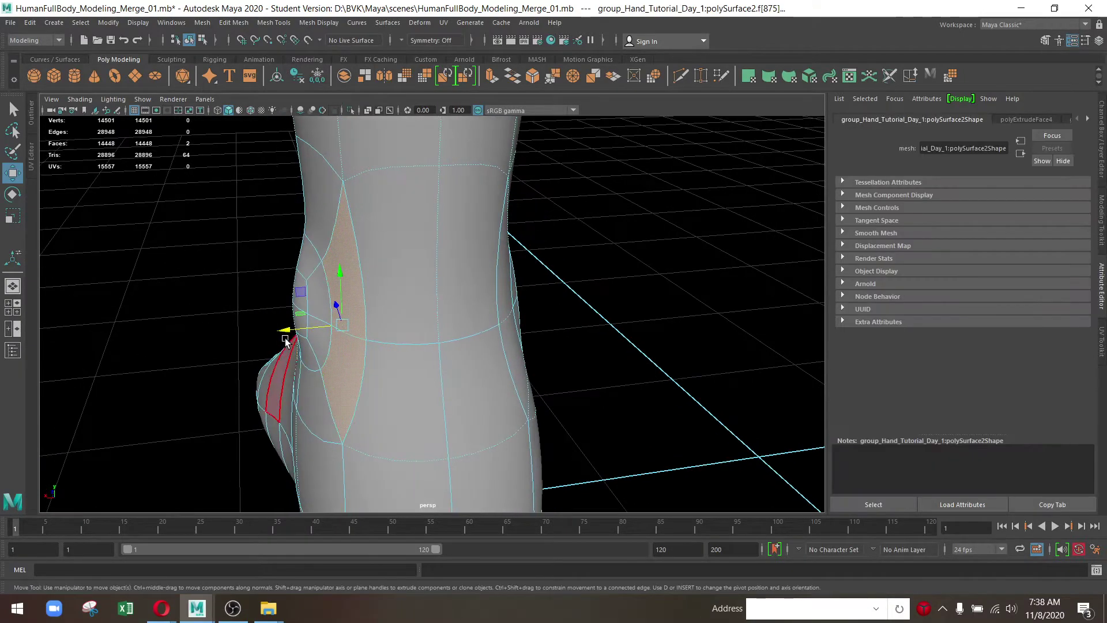
{"action": "left_click_drag", "start_coordinate": [327, 345], "coordinate": [496, 289]}
{"action": "left_click", "coordinate": [497, 247]}
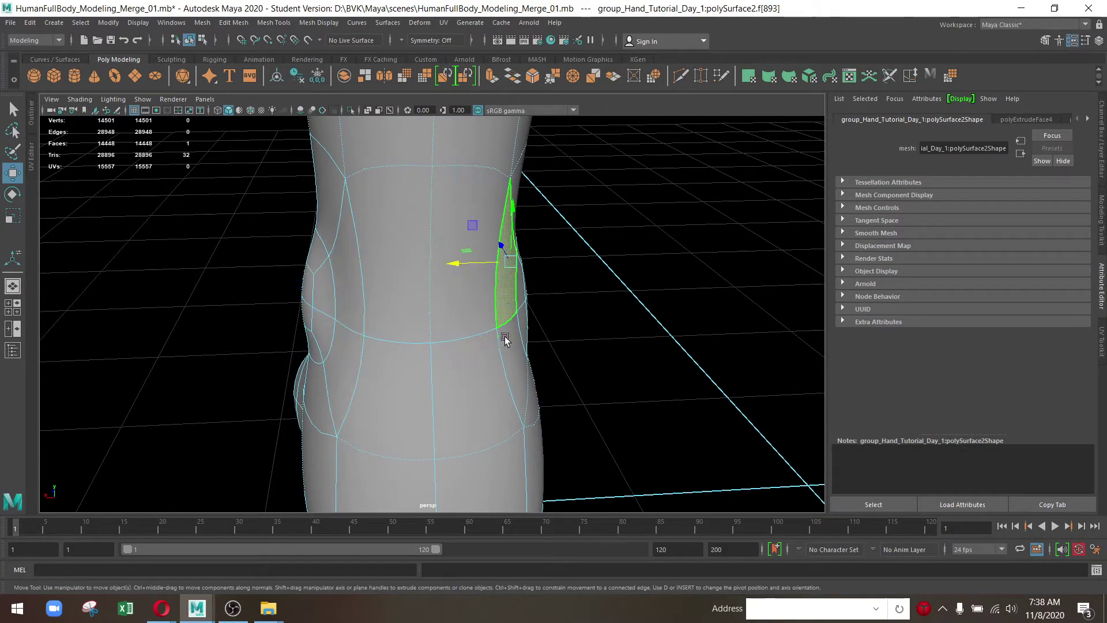
{"action": "left_click_drag", "start_coordinate": [514, 367], "coordinate": [508, 359]}
{"action": "left_click", "coordinate": [577, 292]}
Scale and move the ankle faces, adding the faces below the ankle bone and at the heel
{"action": "key", "text": "r"}
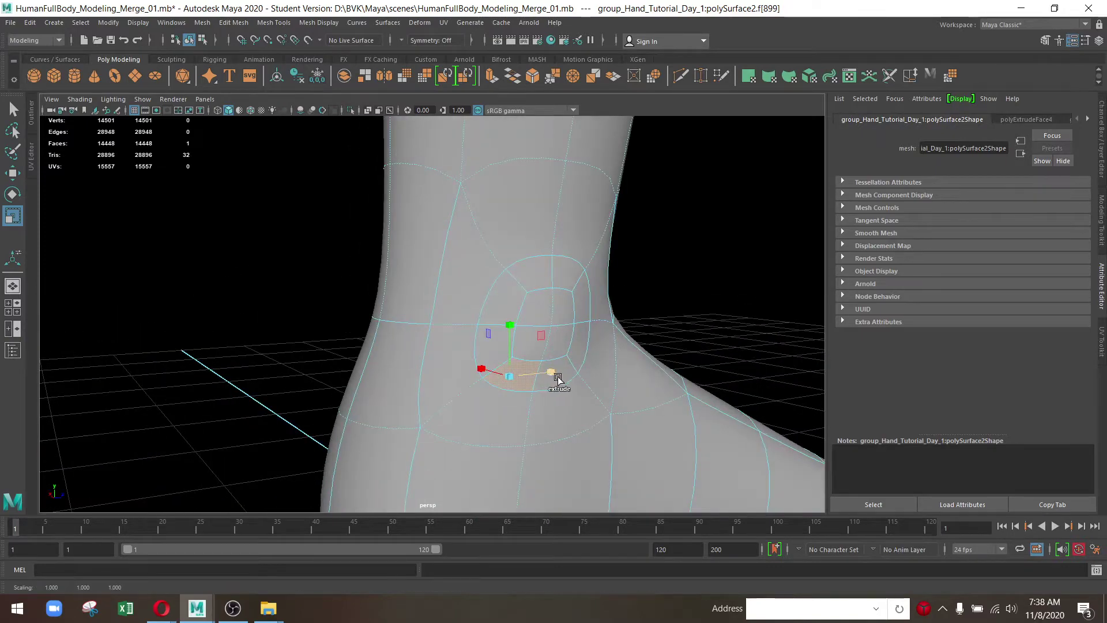
{"action": "left_click", "coordinate": [569, 396]}
{"action": "left_click_drag", "start_coordinate": [569, 396], "coordinate": [476, 312]}
{"action": "key", "text": "w"}
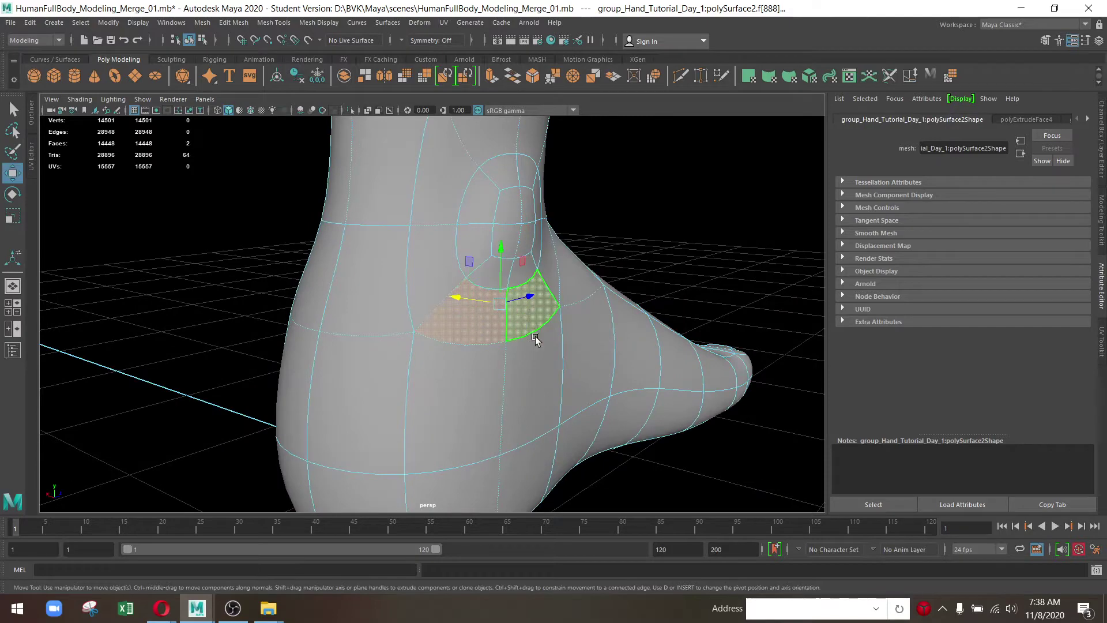
{"action": "left_click_drag", "start_coordinate": [536, 346], "coordinate": [511, 325]}
{"action": "left_click_drag", "start_coordinate": [427, 306], "coordinate": [368, 339]}
{"action": "left_click", "coordinate": [506, 315]}
{"action": "left_click", "coordinate": [393, 345]}
Zoom in on the foot and select the face below the ankle bone
{"action": "left_click_drag", "start_coordinate": [418, 288], "coordinate": [488, 249]}
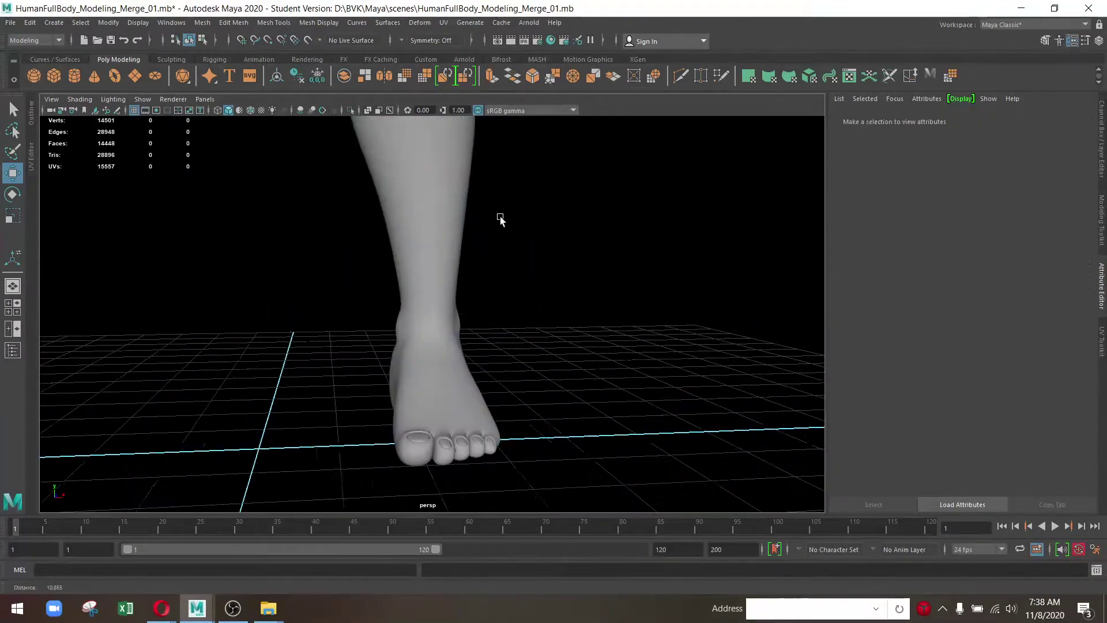
{"action": "left_click_drag", "start_coordinate": [499, 217], "coordinate": [512, 415]}
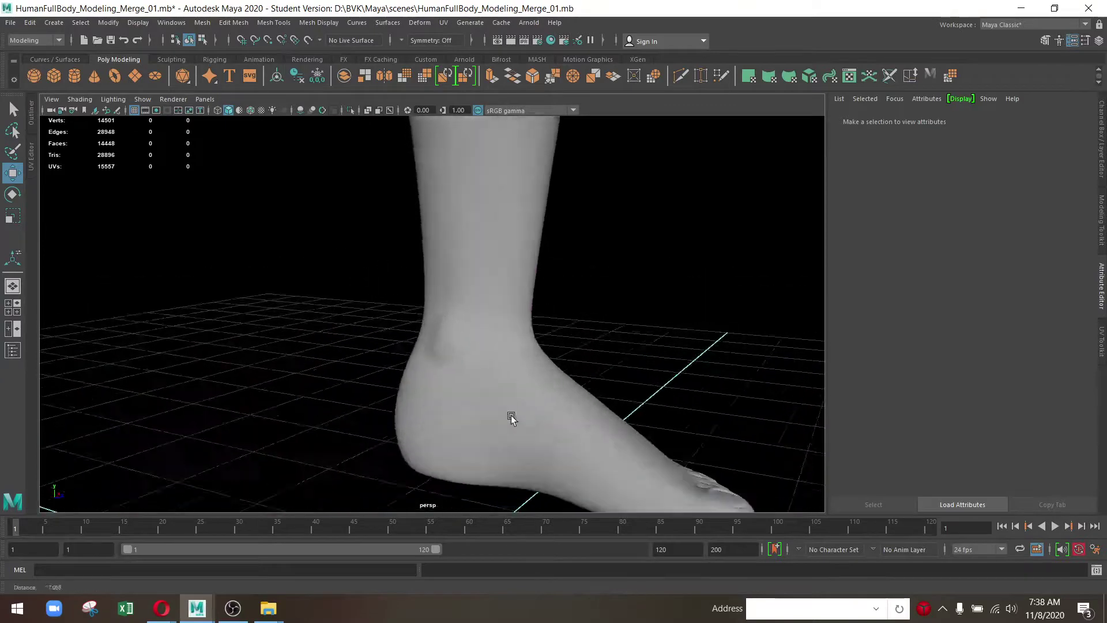
{"action": "scroll", "scroll_direction": "up", "scroll_amount": 3}
{"action": "scroll", "scroll_direction": "up", "scroll_amount": 3}
{"action": "left_click", "coordinate": [552, 203]}
{"action": "left_click_drag", "start_coordinate": [553, 203], "coordinate": [551, 182]}
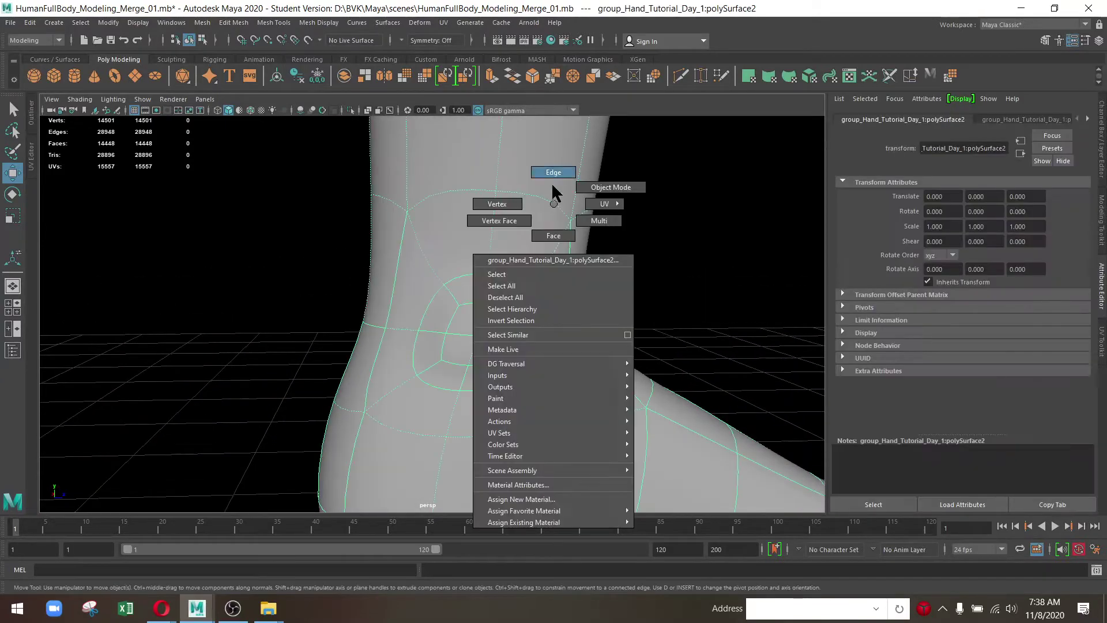
{"action": "left_click_drag", "start_coordinate": [552, 231], "coordinate": [552, 233]}
{"action": "left_click", "coordinate": [455, 346]}
Extrude the face below the ankle and slide it along X, then view the unsmoothed cage
{"action": "key", "text": "ctrl+e"}
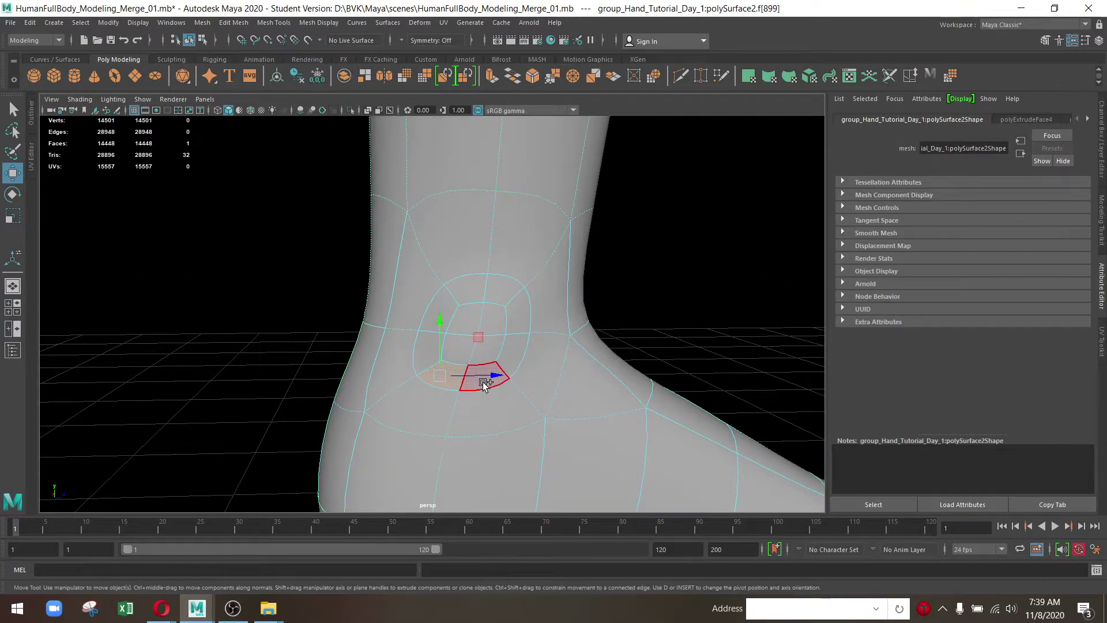
{"action": "left_click_drag", "start_coordinate": [516, 376], "coordinate": [524, 376]}
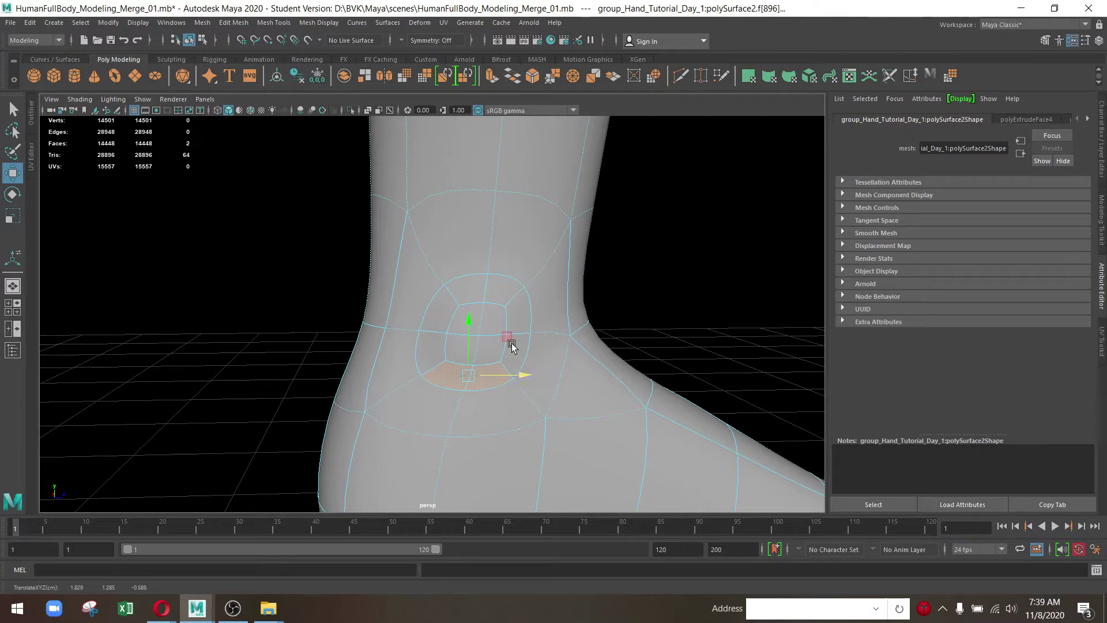
{"action": "key", "text": "1"}
{"action": "scroll", "scroll_direction": "up", "scroll_amount": 3}
{"action": "left_click_drag", "start_coordinate": [555, 243], "coordinate": [495, 264]}
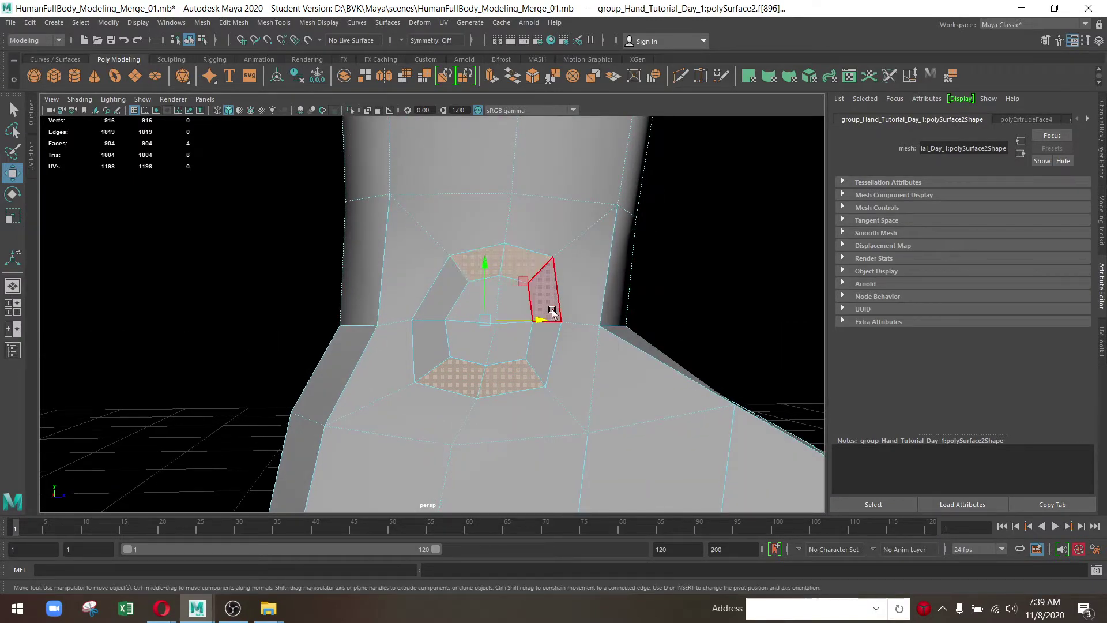
Scale the two faces above the ankle bone and the adjacent side face inward, then restore smooth preview
{"action": "left_click", "coordinate": [474, 267]}
{"action": "key", "text": "r"}
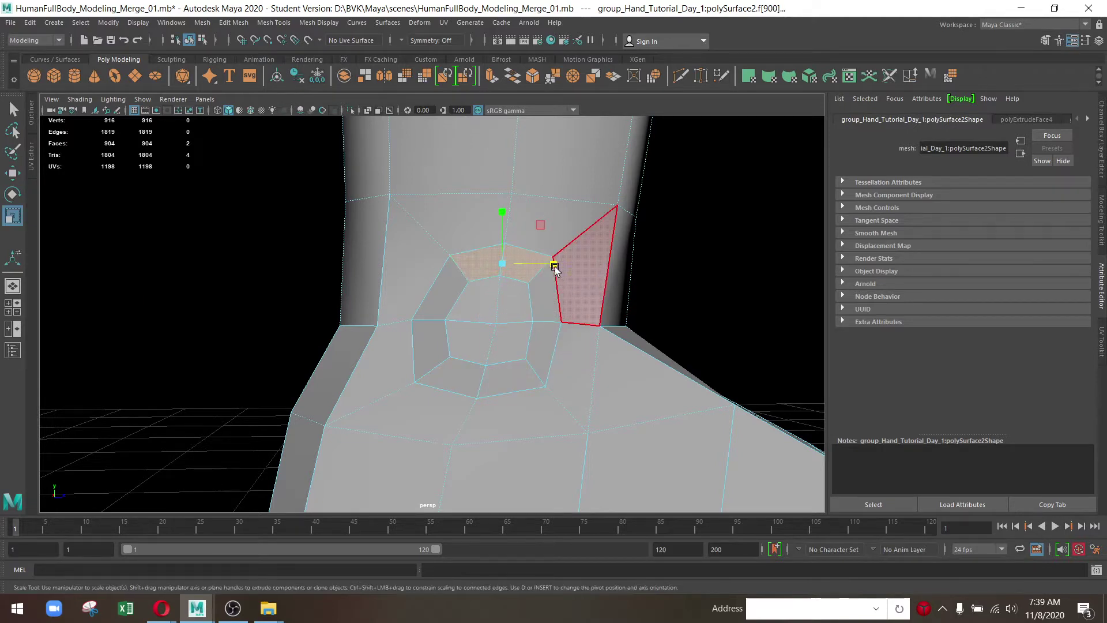
{"action": "left_click_drag", "start_coordinate": [553, 271], "coordinate": [545, 268]}
{"action": "left_click", "coordinate": [463, 362]}
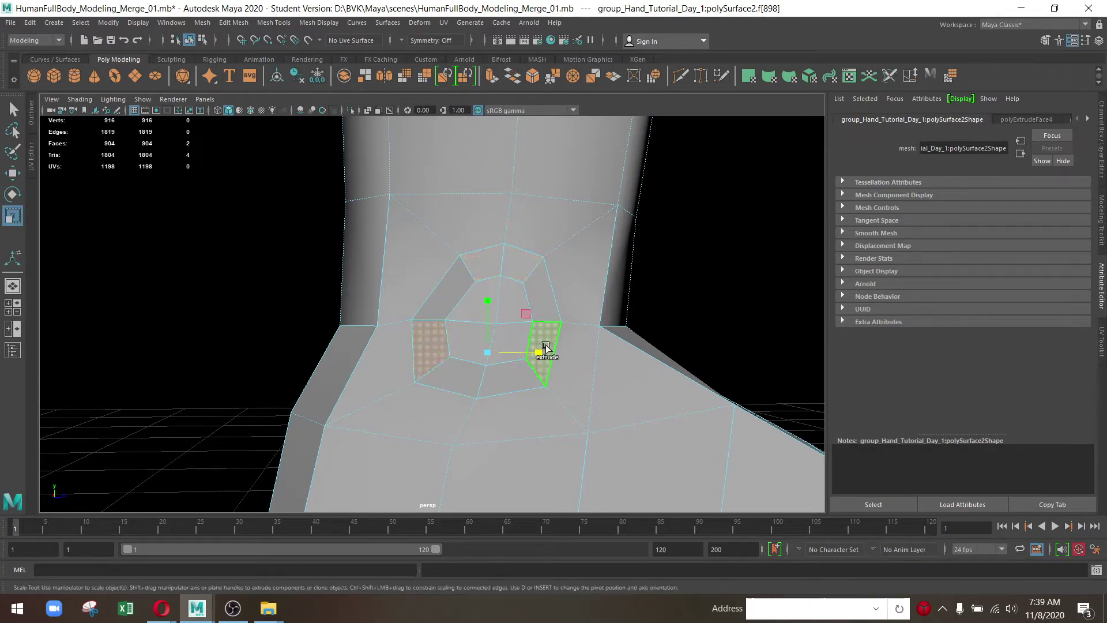
{"action": "left_click_drag", "start_coordinate": [547, 353], "coordinate": [695, 398]}
{"action": "key", "text": "3"}
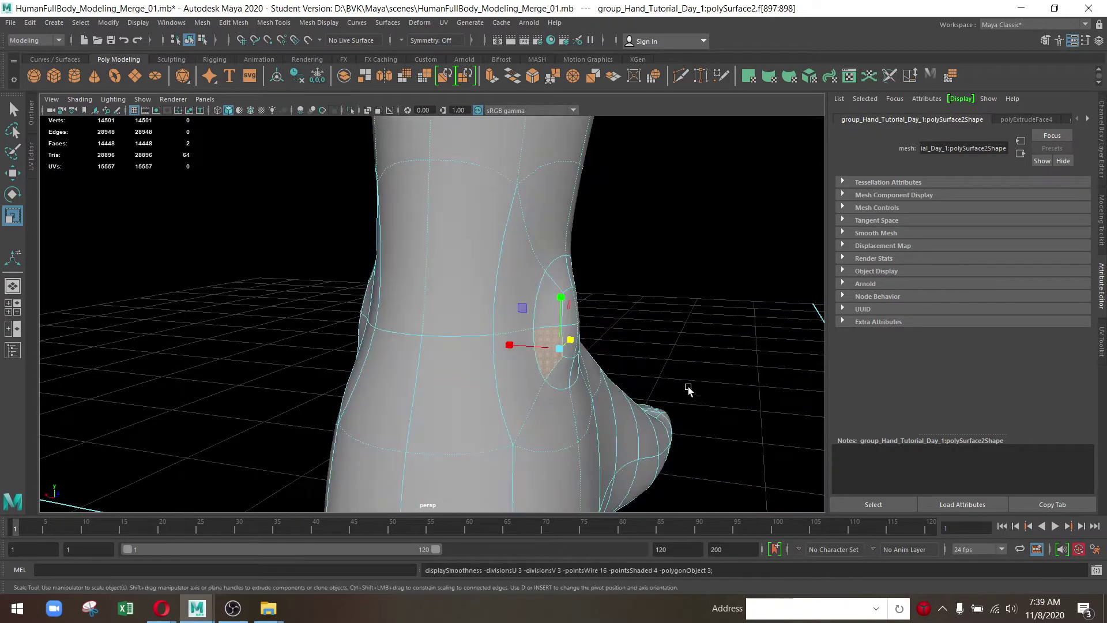
{"action": "left_click_drag", "start_coordinate": [564, 248], "coordinate": [611, 242]}
{"action": "left_click_drag", "start_coordinate": [630, 321], "coordinate": [417, 359]}
Select the ring of vertices around the ankle bone on the foot mesh
{"action": "scroll", "scroll_direction": "down", "scroll_amount": 3}
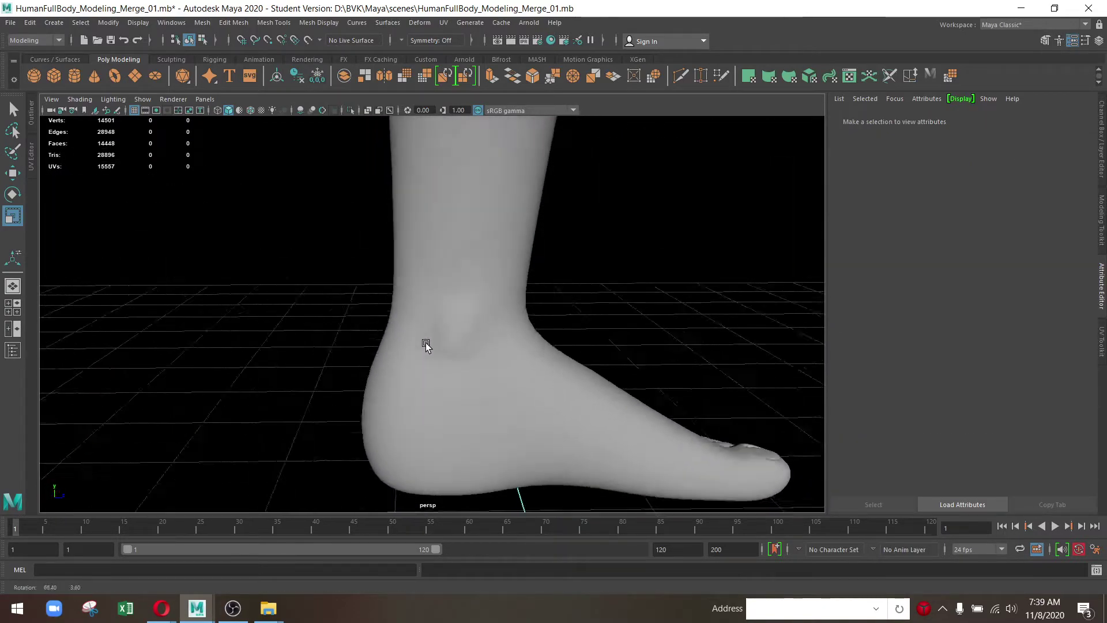
{"action": "scroll", "scroll_direction": "up", "scroll_amount": 3}
{"action": "left_click_drag", "start_coordinate": [534, 401], "coordinate": [568, 353]}
{"action": "scroll", "scroll_direction": "down", "scroll_amount": 3}
{"action": "scroll", "scroll_direction": "down", "scroll_amount": 3}
{"action": "scroll", "scroll_direction": "up", "scroll_amount": 3}
{"action": "scroll", "scroll_direction": "up", "scroll_amount": 3}
{"action": "left_click", "coordinate": [531, 203]}
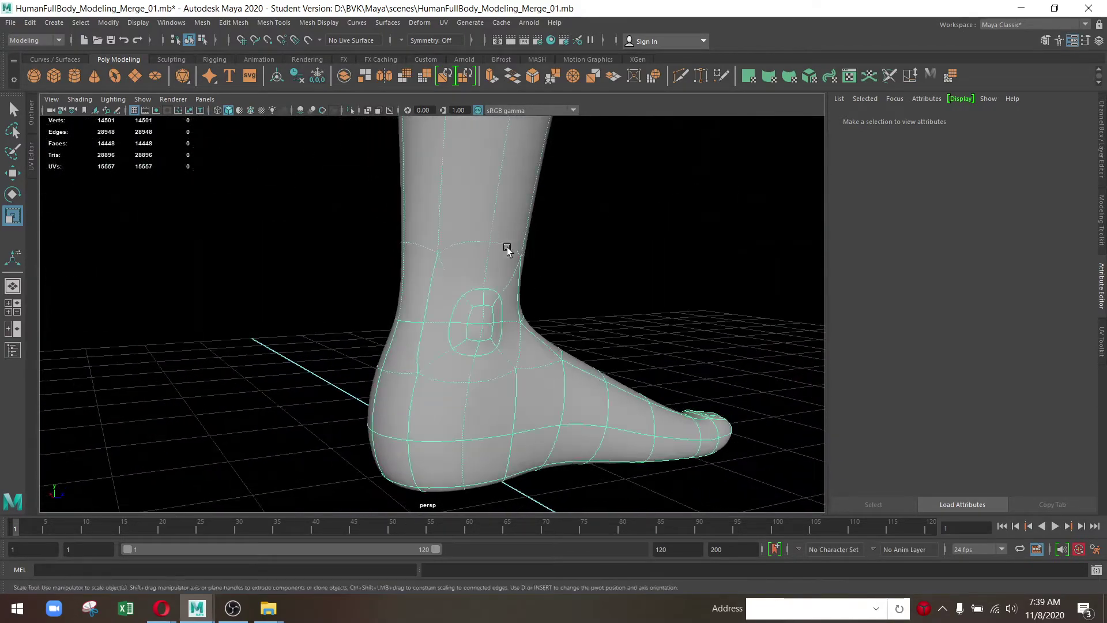
{"action": "scroll", "scroll_direction": "up", "scroll_amount": 3}
{"action": "left_click_drag", "start_coordinate": [536, 246], "coordinate": [499, 336]}
{"action": "left_click", "coordinate": [499, 335]}
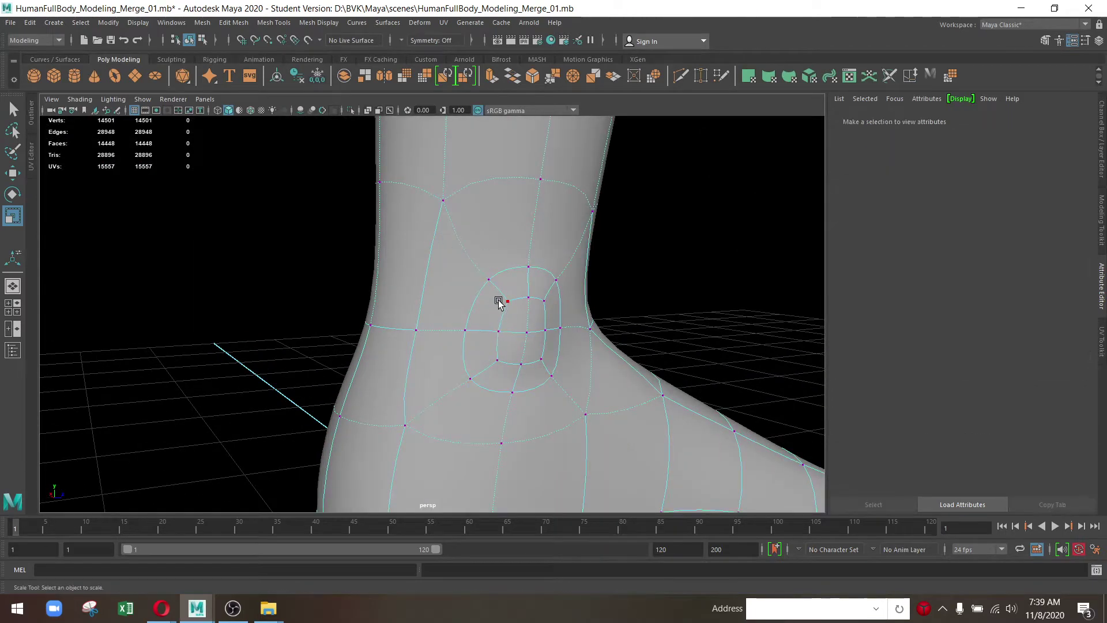
{"action": "left_click", "coordinate": [502, 301]}
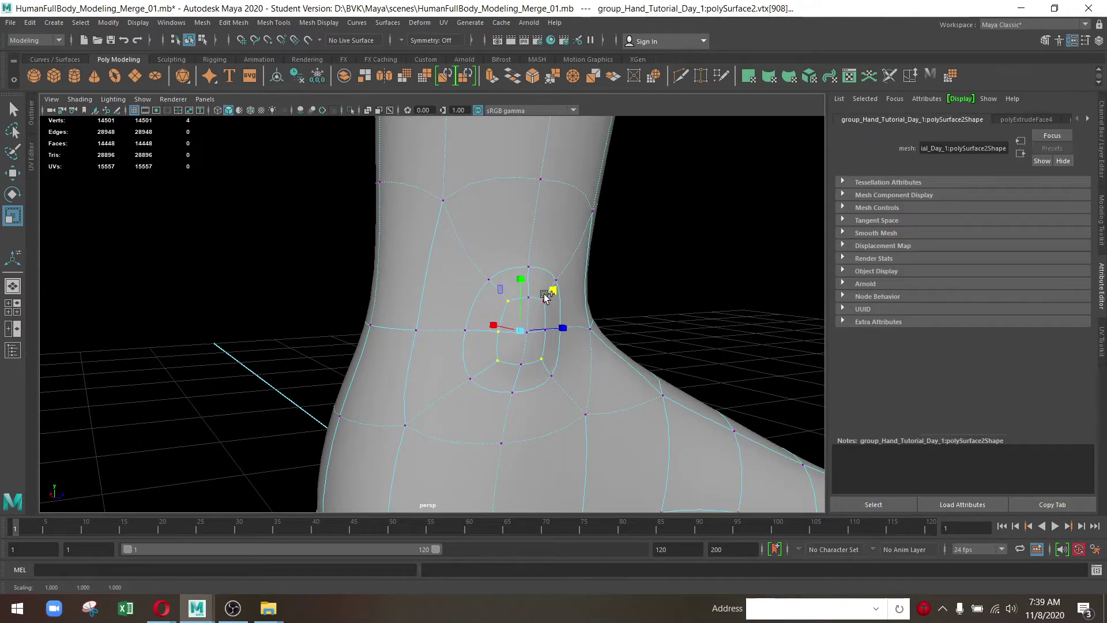
{"action": "scroll", "scroll_direction": "up", "scroll_amount": 3}
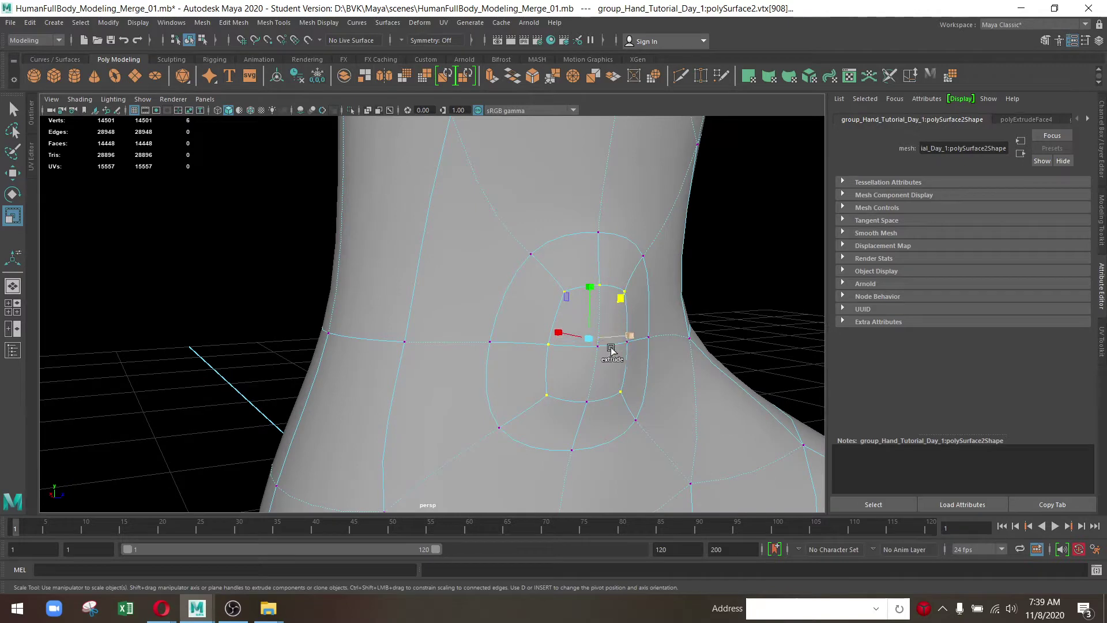
Apply Average Vertices to the selected ankle vertices to relax the bump
{"action": "left_click_drag", "start_coordinate": [663, 423], "coordinate": [621, 284]}
{"action": "left_click_drag", "start_coordinate": [621, 284], "coordinate": [743, 320]}
{"action": "left_click_drag", "start_coordinate": [743, 320], "coordinate": [326, 275]}
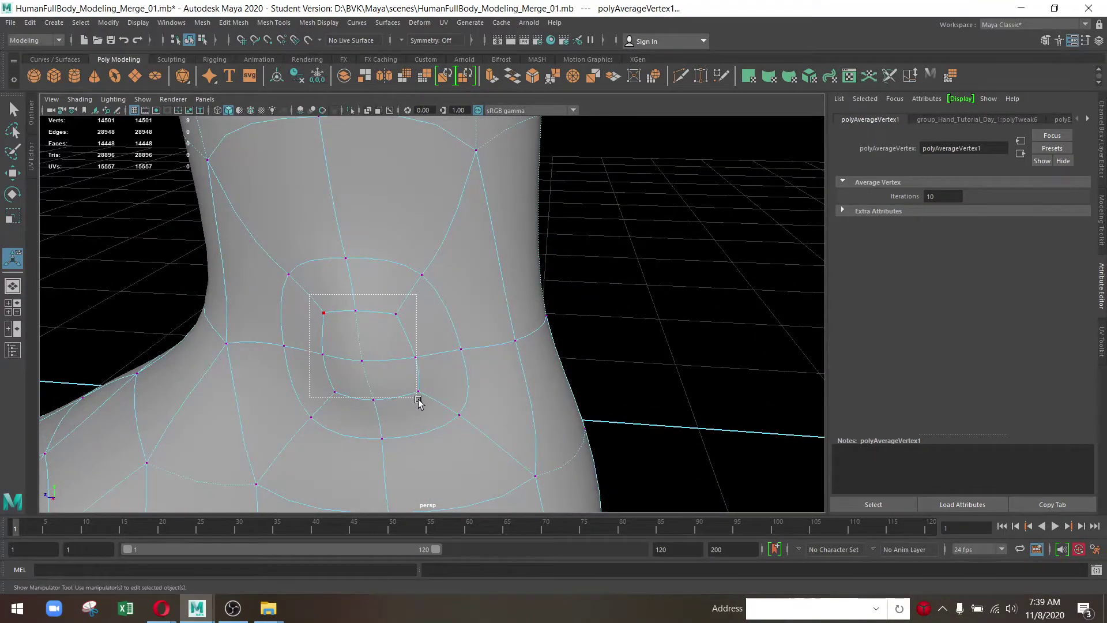
{"action": "left_click_drag", "start_coordinate": [423, 411], "coordinate": [364, 333]}
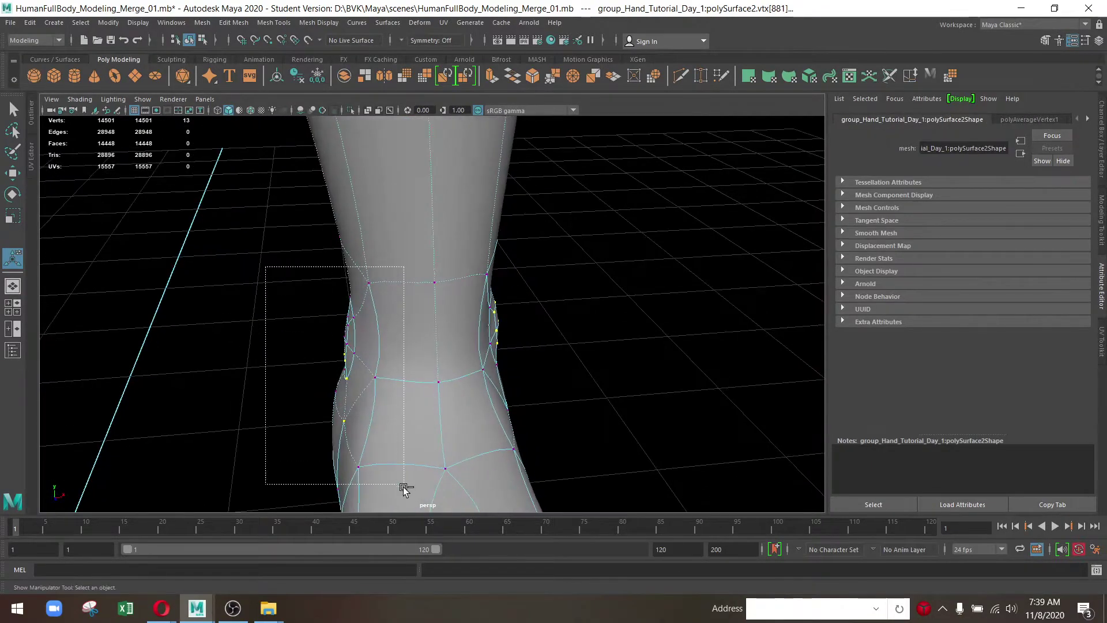
Clear the vertex selection and return the foot to Object Mode
{"action": "left_click_drag", "start_coordinate": [403, 488], "coordinate": [404, 484]}
{"action": "left_click_drag", "start_coordinate": [404, 485], "coordinate": [440, 260]}
{"action": "left_click", "coordinate": [426, 421]}
{"action": "left_click_drag", "start_coordinate": [439, 260], "coordinate": [640, 321]}
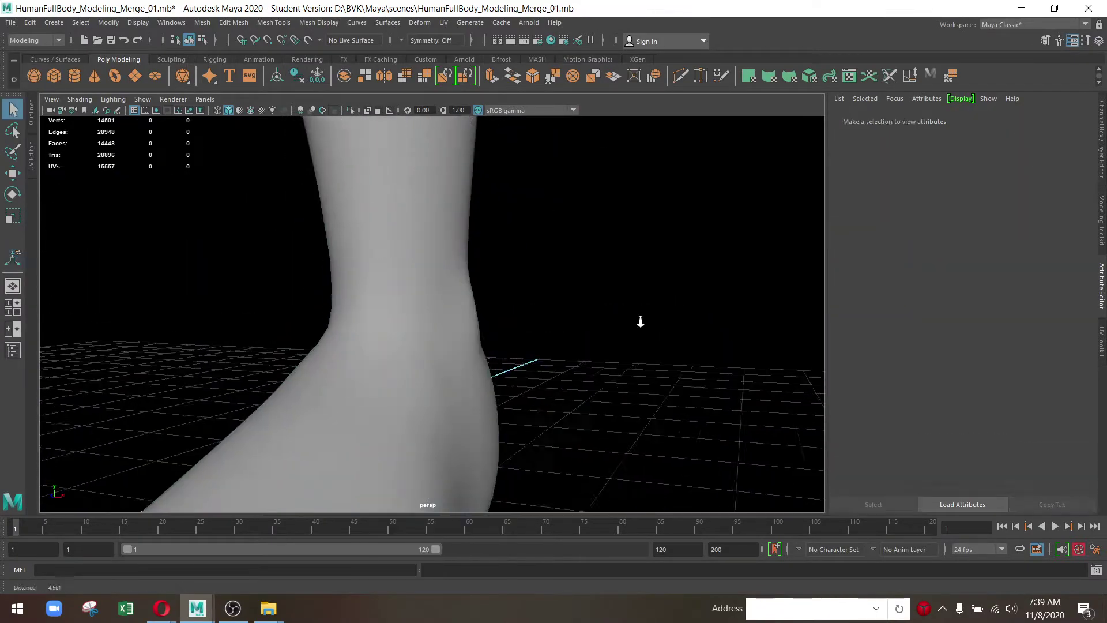
{"action": "left_click_drag", "start_coordinate": [640, 321], "coordinate": [493, 236]}
Select the edge loop along the bottom of the heel
{"action": "left_click", "coordinate": [493, 236]}
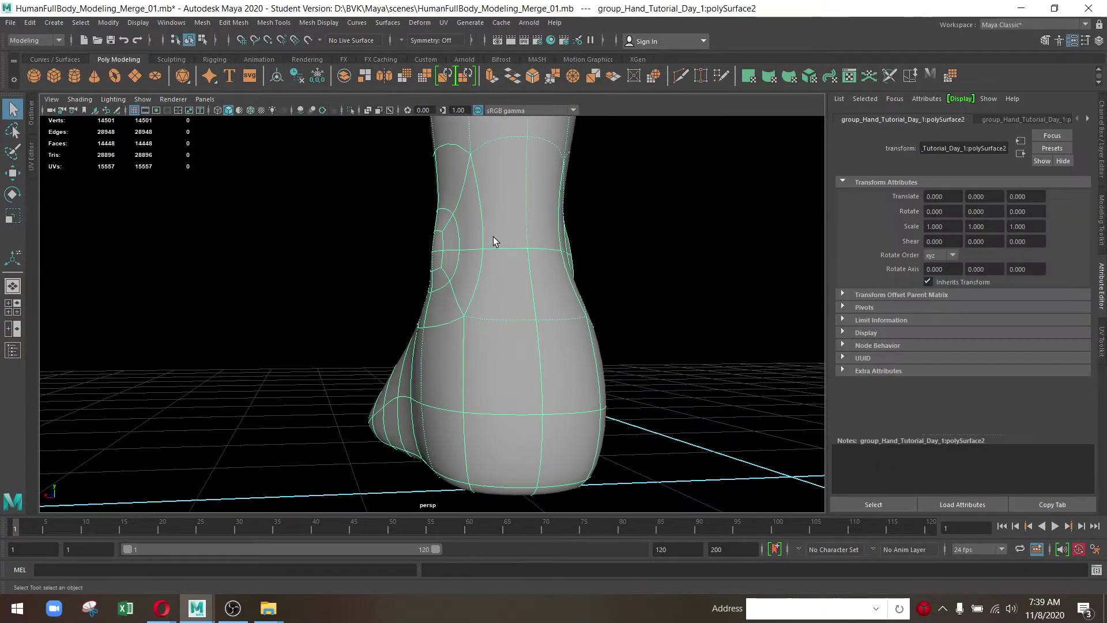
{"action": "left_click_drag", "start_coordinate": [493, 236], "coordinate": [484, 265]}
{"action": "left_click_drag", "start_coordinate": [483, 266], "coordinate": [527, 336]}
{"action": "left_click", "coordinate": [427, 312]}
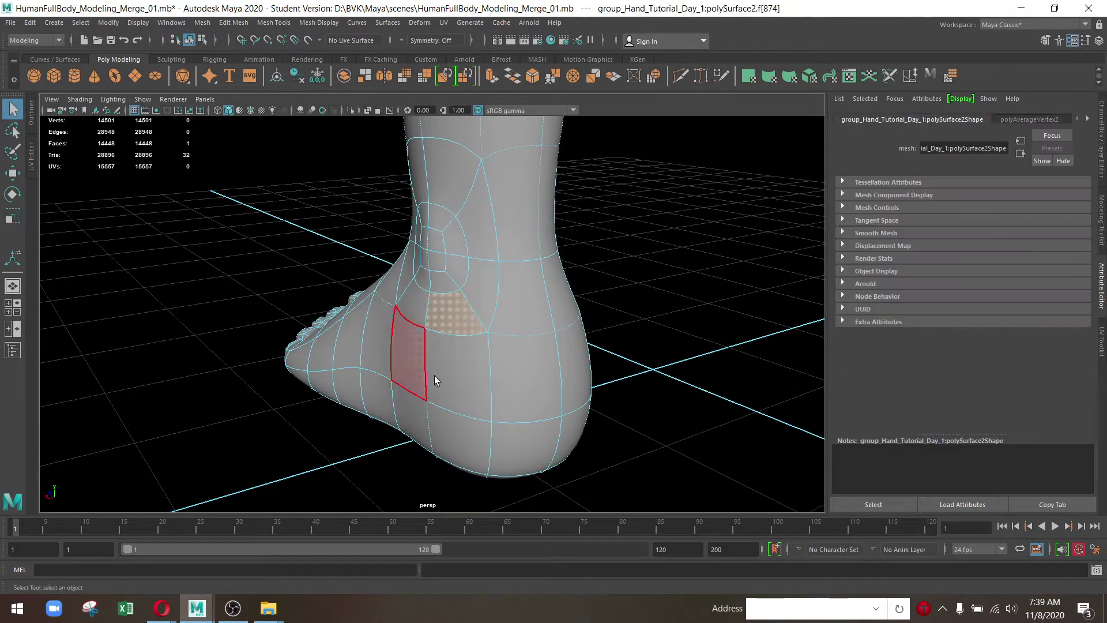
{"action": "left_click_drag", "start_coordinate": [490, 277], "coordinate": [478, 210]}
{"action": "double_click", "coordinate": [459, 417]}
Extend the heel edge selection and pull those edges inward along X
{"action": "left_click_drag", "start_coordinate": [458, 417], "coordinate": [385, 378]}
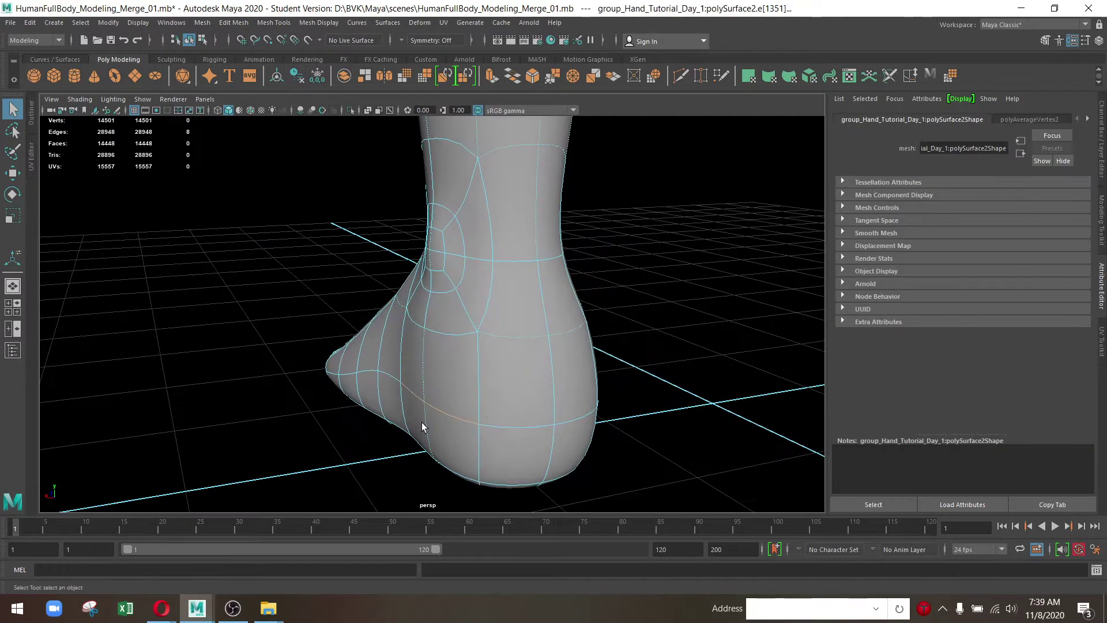
{"action": "key", "text": "w"}
{"action": "double_click", "coordinate": [387, 398]}
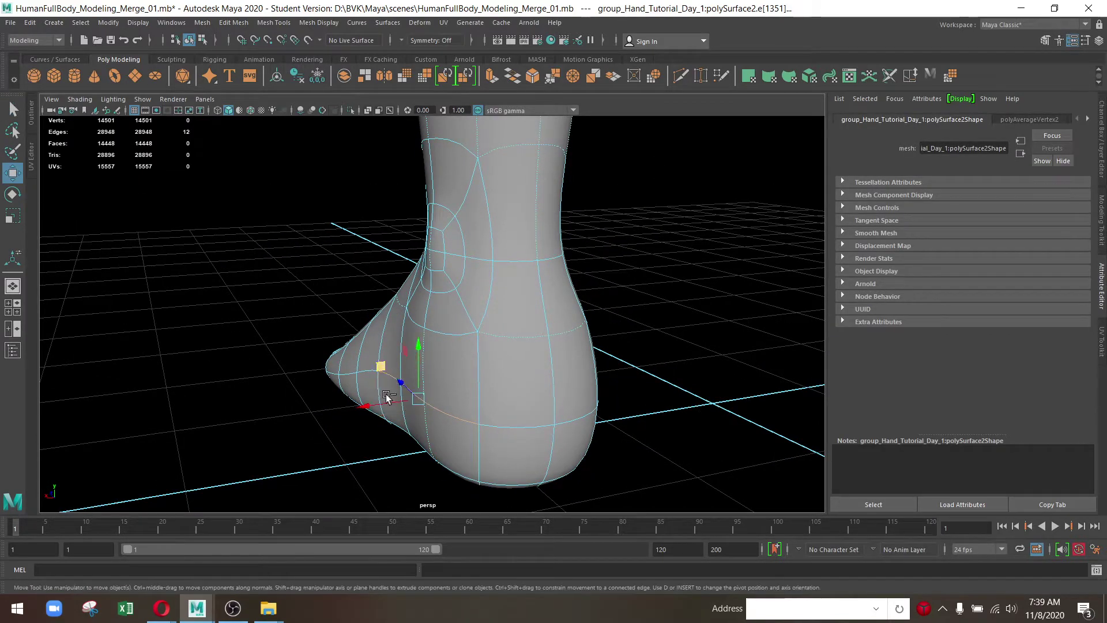
{"action": "left_click_drag", "start_coordinate": [361, 406], "coordinate": [409, 328]}
{"action": "left_click_drag", "start_coordinate": [476, 353], "coordinate": [413, 366]}
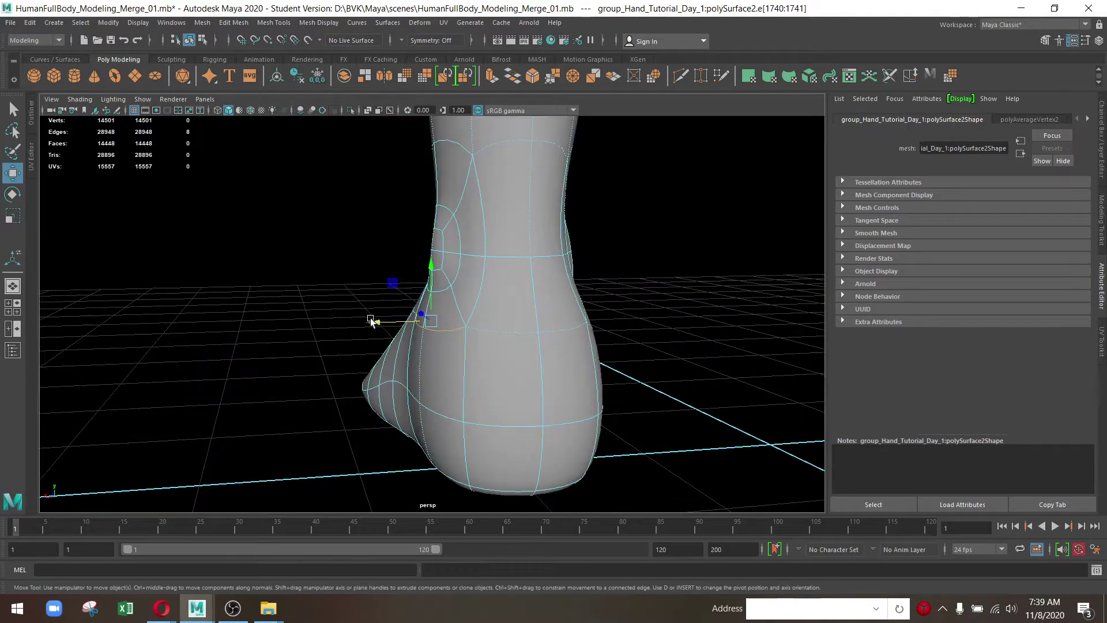
{"action": "left_click_drag", "start_coordinate": [371, 321], "coordinate": [323, 389]}
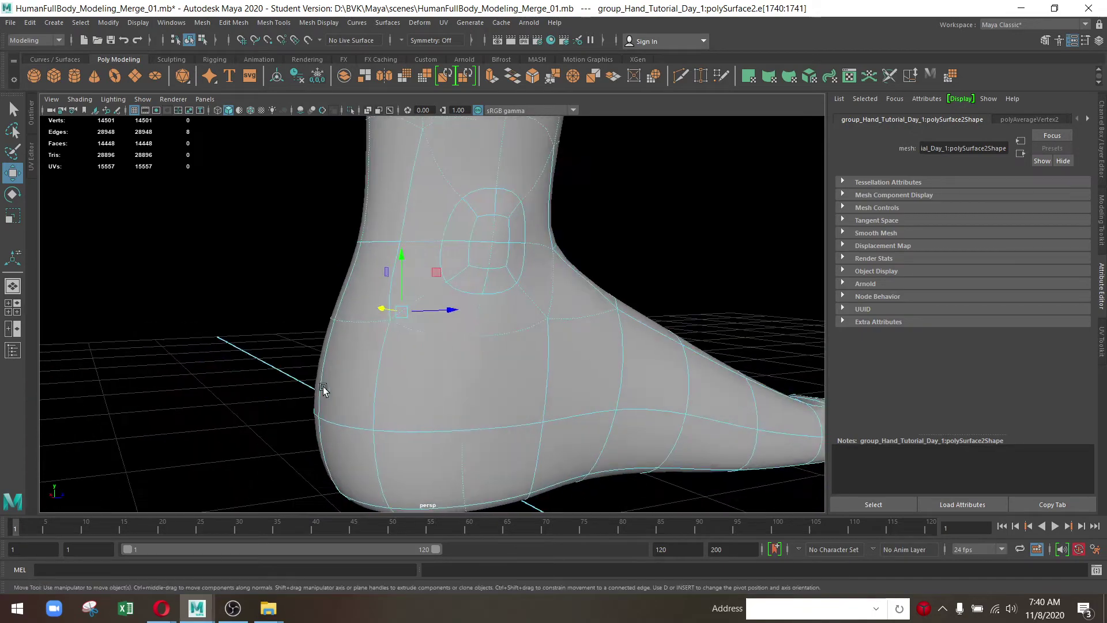
{"action": "left_click_drag", "start_coordinate": [432, 353], "coordinate": [534, 344]}
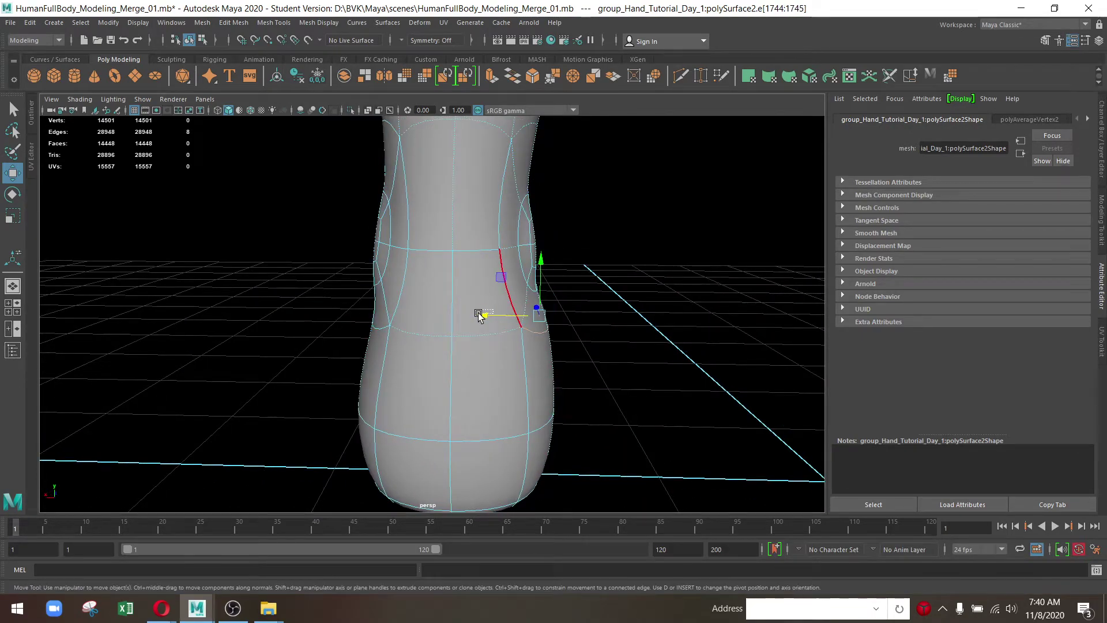
{"action": "left_click_drag", "start_coordinate": [483, 316], "coordinate": [475, 321]}
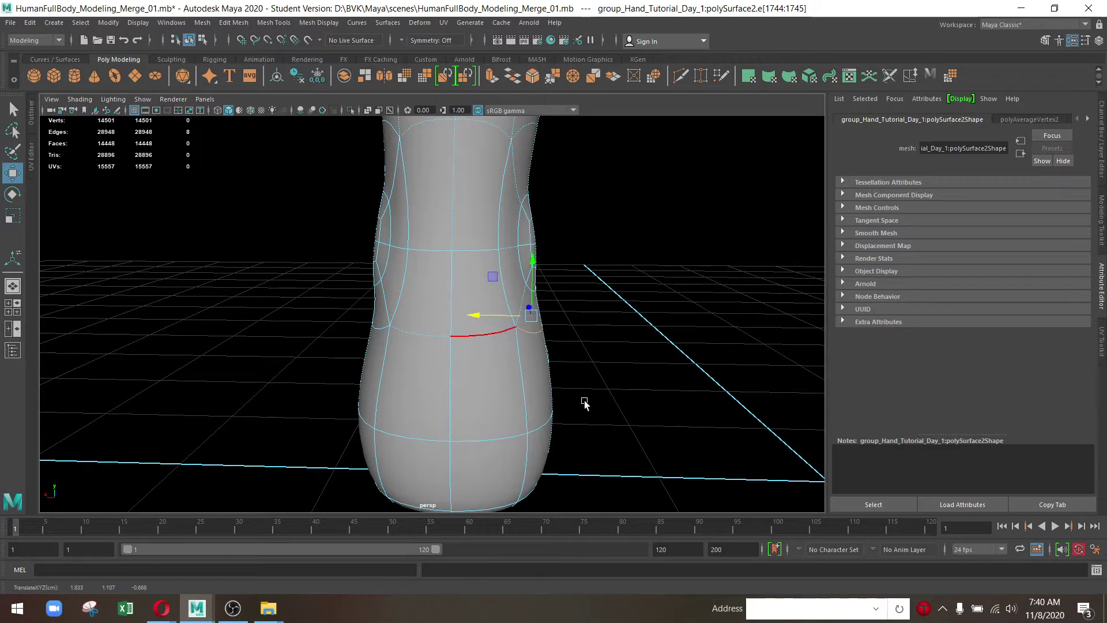
Select the full heel edge loop and bring up the component-mode marking menu
{"action": "left_click_drag", "start_coordinate": [584, 403], "coordinate": [554, 406]}
{"action": "double_click", "coordinate": [452, 408]}
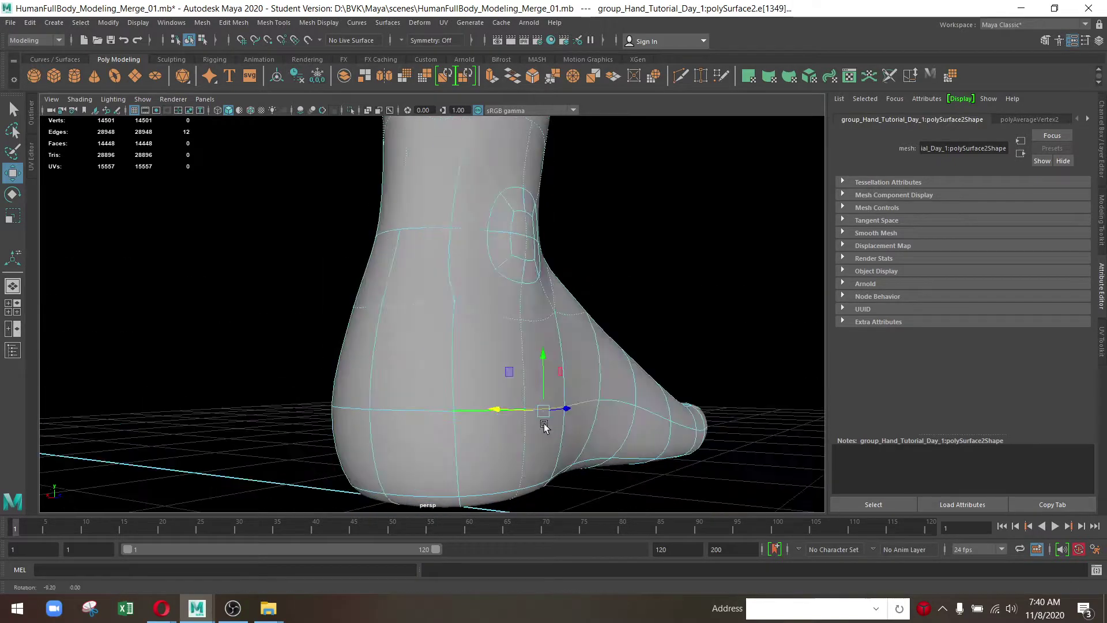
{"action": "left_click_drag", "start_coordinate": [451, 408], "coordinate": [587, 326]}
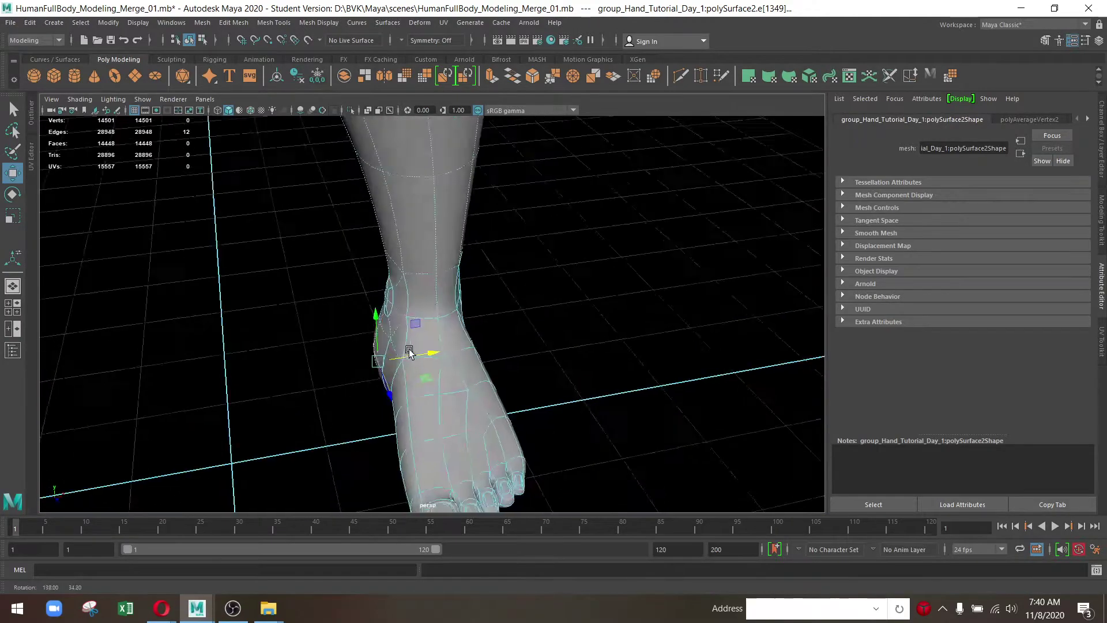
{"action": "left_click_drag", "start_coordinate": [587, 326], "coordinate": [492, 317]}
{"action": "right_click", "coordinate": [433, 244]}
Reselect the foot mesh and show its 916-vertex low-poly cage with smooth preview off
{"action": "left_click", "coordinate": [492, 231]}
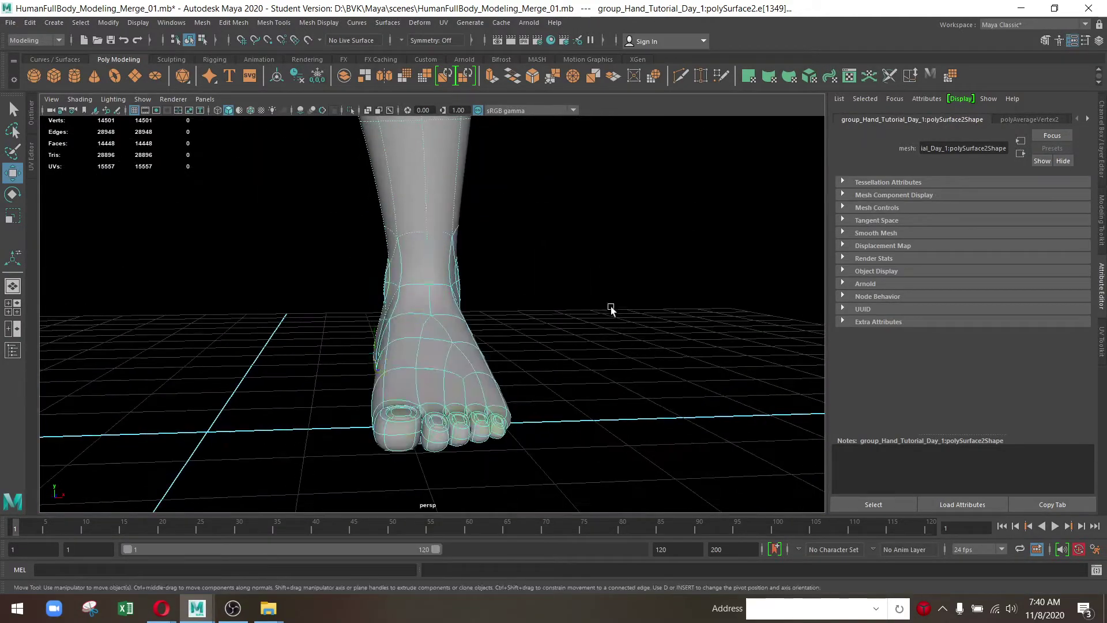
{"action": "left_click_drag", "start_coordinate": [491, 231], "coordinate": [346, 371]}
{"action": "left_click", "coordinate": [543, 312]}
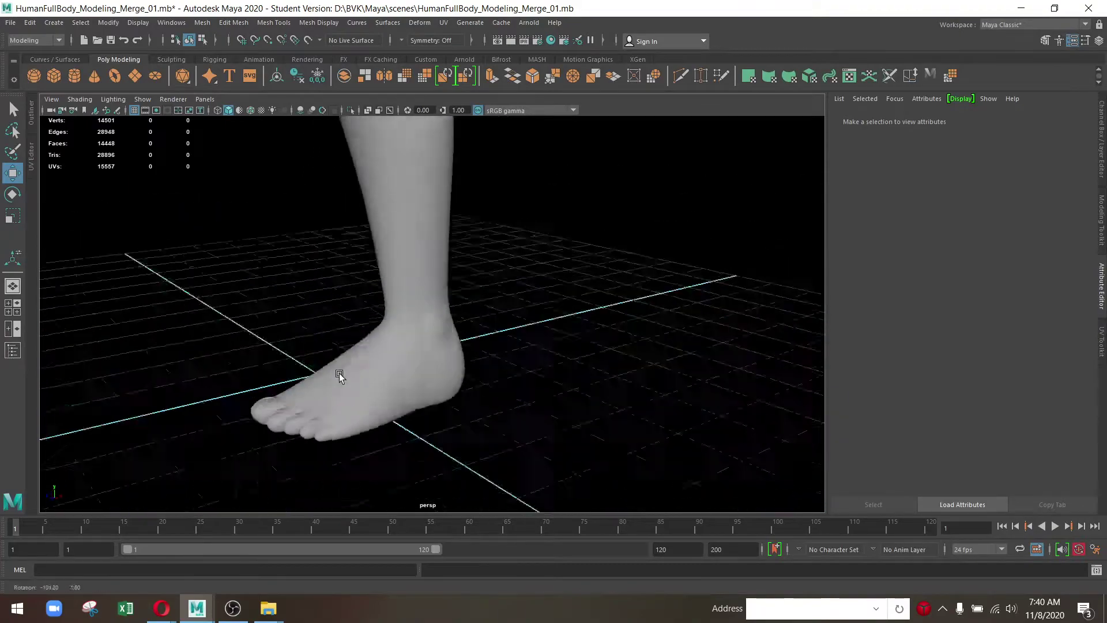
{"action": "left_click", "coordinate": [395, 354]}
{"action": "left_click_drag", "start_coordinate": [396, 353], "coordinate": [524, 425]}
{"action": "left_click_drag", "start_coordinate": [523, 426], "coordinate": [541, 395]}
{"action": "key", "text": "1"}
{"action": "scroll", "scroll_direction": "up", "scroll_amount": 3}
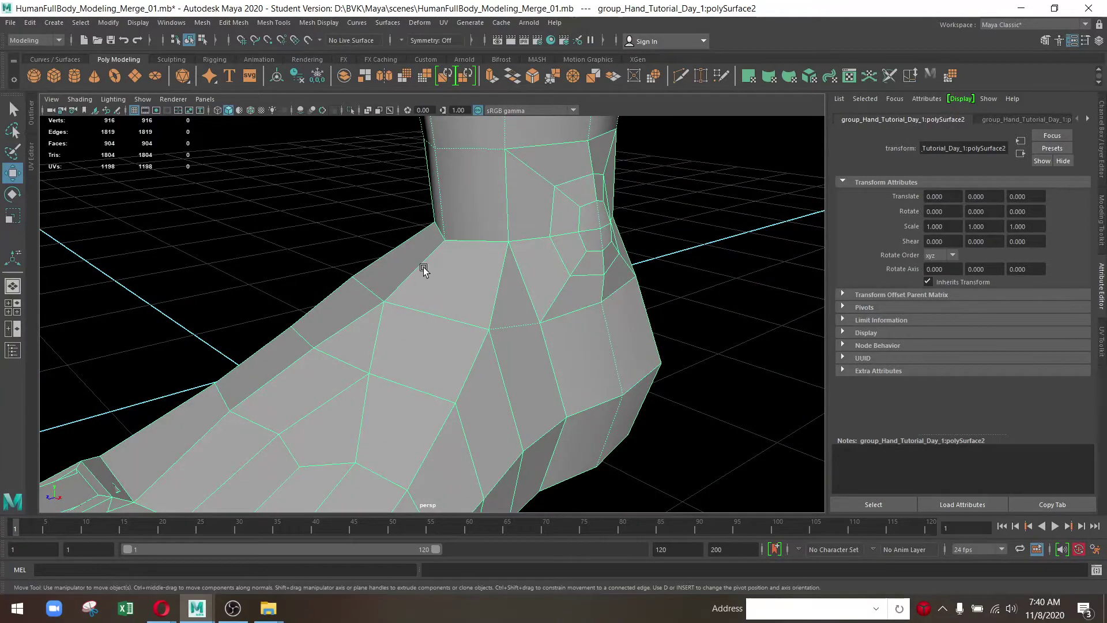
Pull vertex vtx[875] at the front of the ankle upward
{"action": "left_click_drag", "start_coordinate": [482, 339], "coordinate": [391, 290]}
{"action": "left_click_drag", "start_coordinate": [456, 373], "coordinate": [312, 261]}
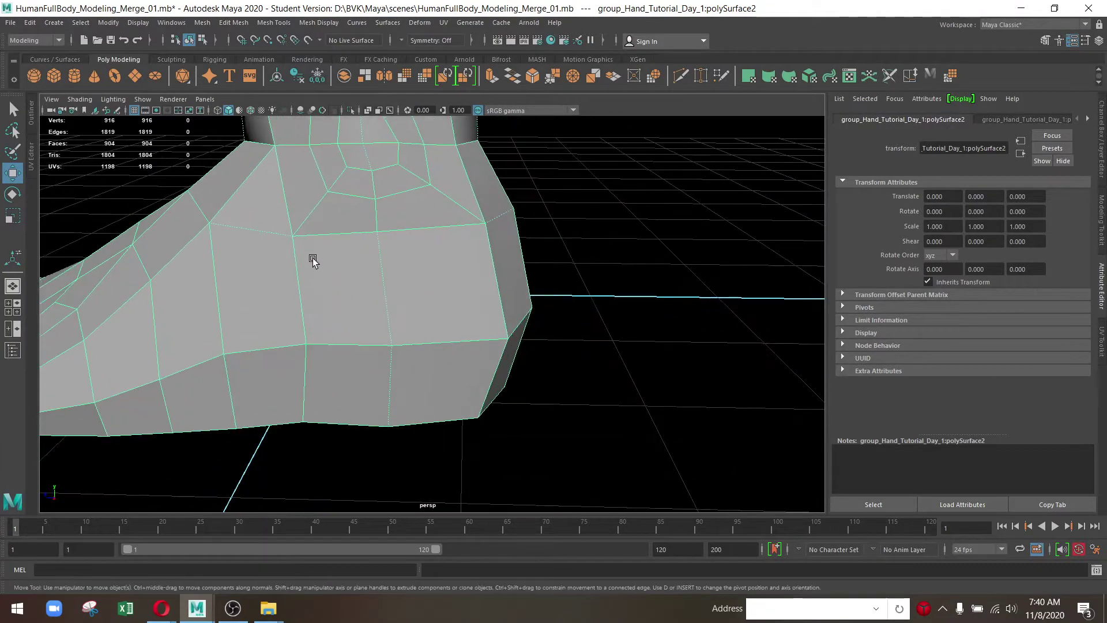
{"action": "left_click_drag", "start_coordinate": [533, 298], "coordinate": [595, 288]}
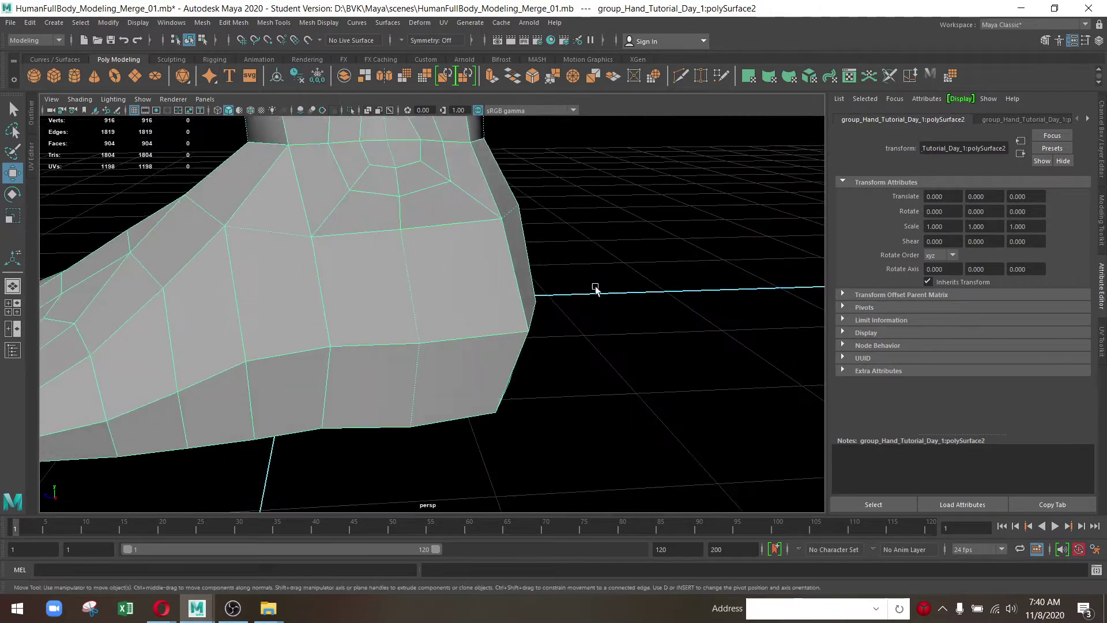
{"action": "left_click_drag", "start_coordinate": [497, 340], "coordinate": [519, 222]}
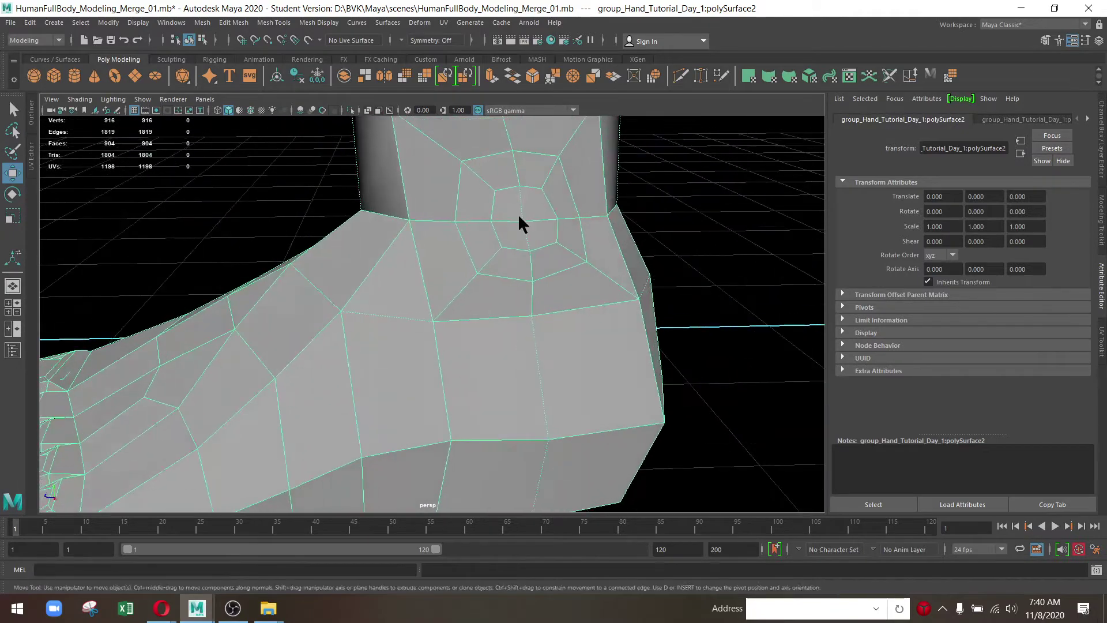
{"action": "left_click_drag", "start_coordinate": [519, 222], "coordinate": [441, 308]}
{"action": "left_click", "coordinate": [441, 308]}
{"action": "left_click_drag", "start_coordinate": [441, 308], "coordinate": [537, 319]}
{"action": "left_click", "coordinate": [435, 272]}
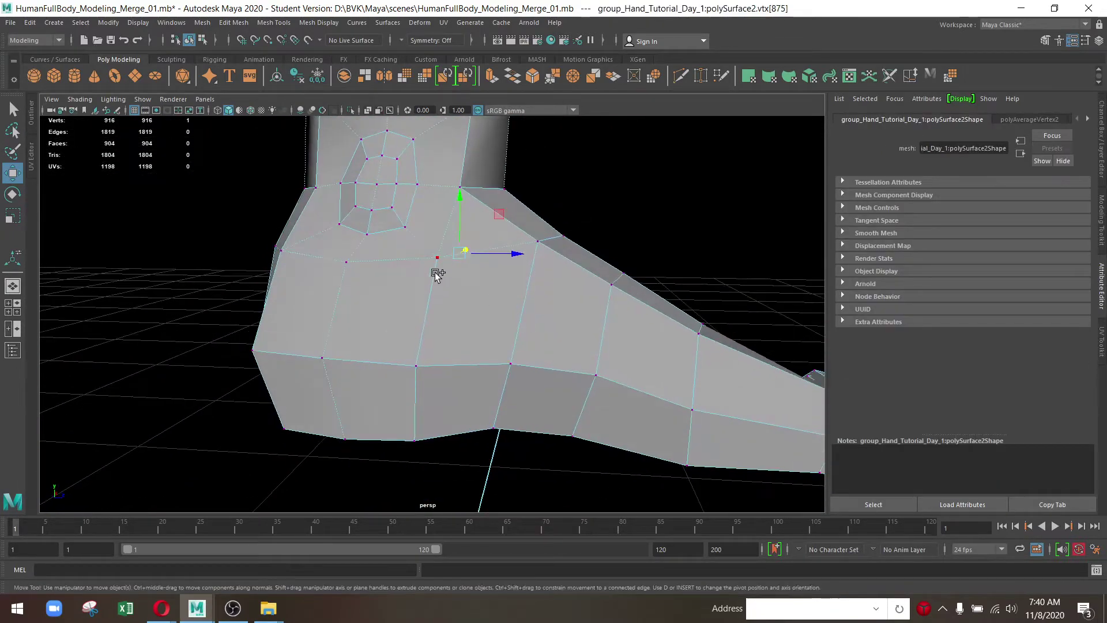
{"action": "left_click_drag", "start_coordinate": [435, 272], "coordinate": [475, 278]}
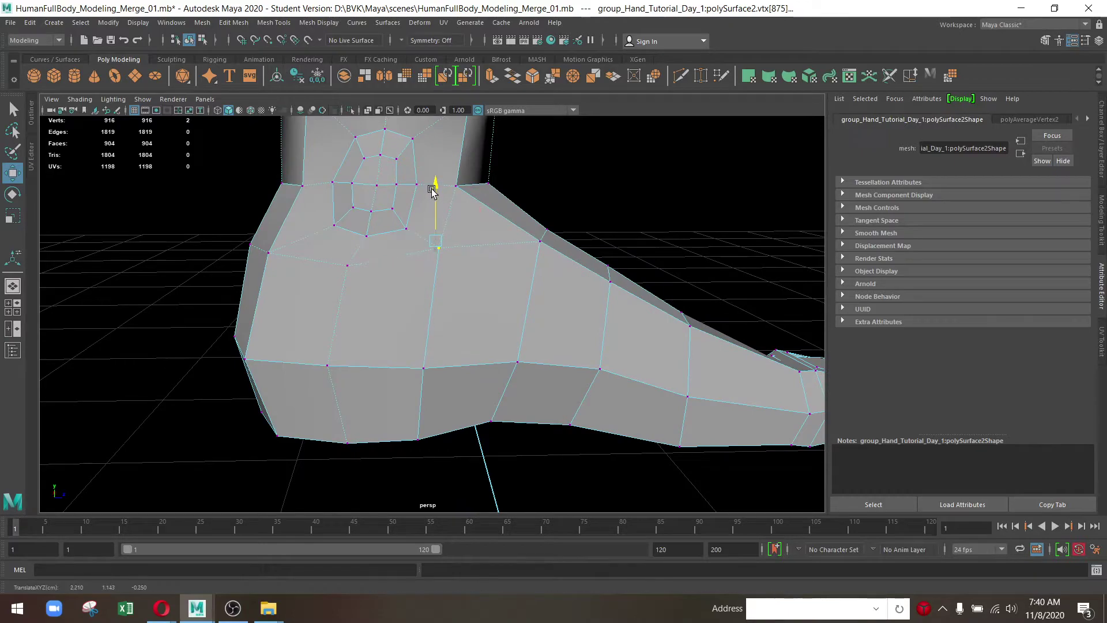
{"action": "left_click_drag", "start_coordinate": [431, 191], "coordinate": [447, 292]}
Bevel the bottom heel edge loop, bringing the cage to 934 vertices
{"action": "left_click_drag", "start_coordinate": [447, 291], "coordinate": [512, 275]}
{"action": "left_click", "coordinate": [373, 340]}
{"action": "left_click_drag", "start_coordinate": [373, 340], "coordinate": [405, 356]}
{"action": "double_click", "coordinate": [402, 345]}
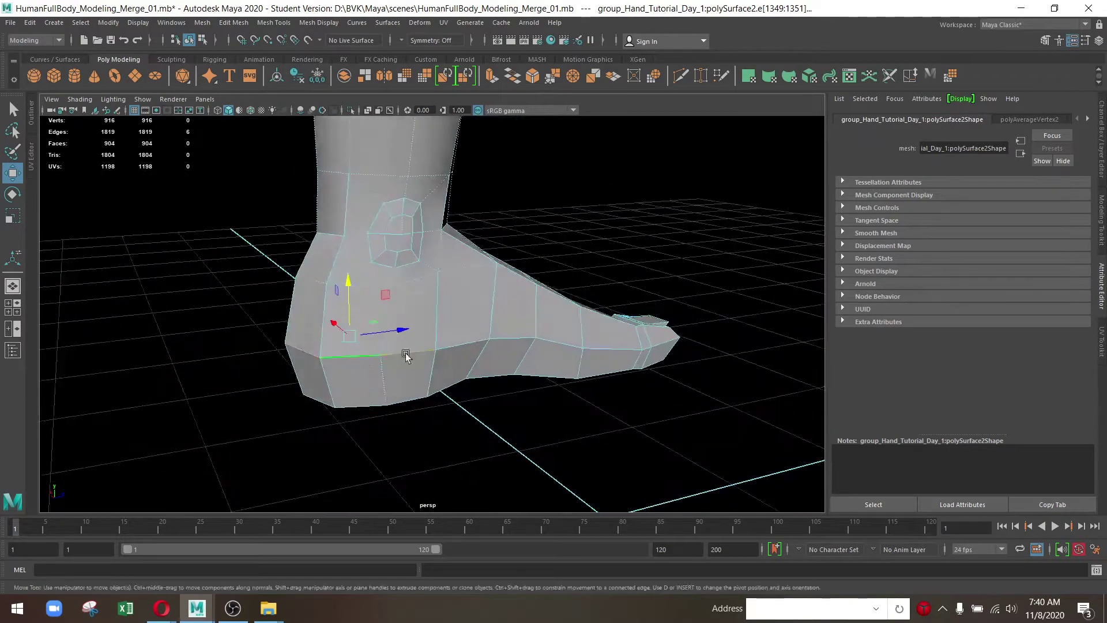
{"action": "left_click_drag", "start_coordinate": [299, 377], "coordinate": [432, 371]}
{"action": "right_click", "coordinate": [522, 320]}
{"action": "left_click", "coordinate": [583, 318]}
Delete an unwanted edge loop and two extra edges on the side of the foot
{"action": "double_click", "coordinate": [465, 354]}
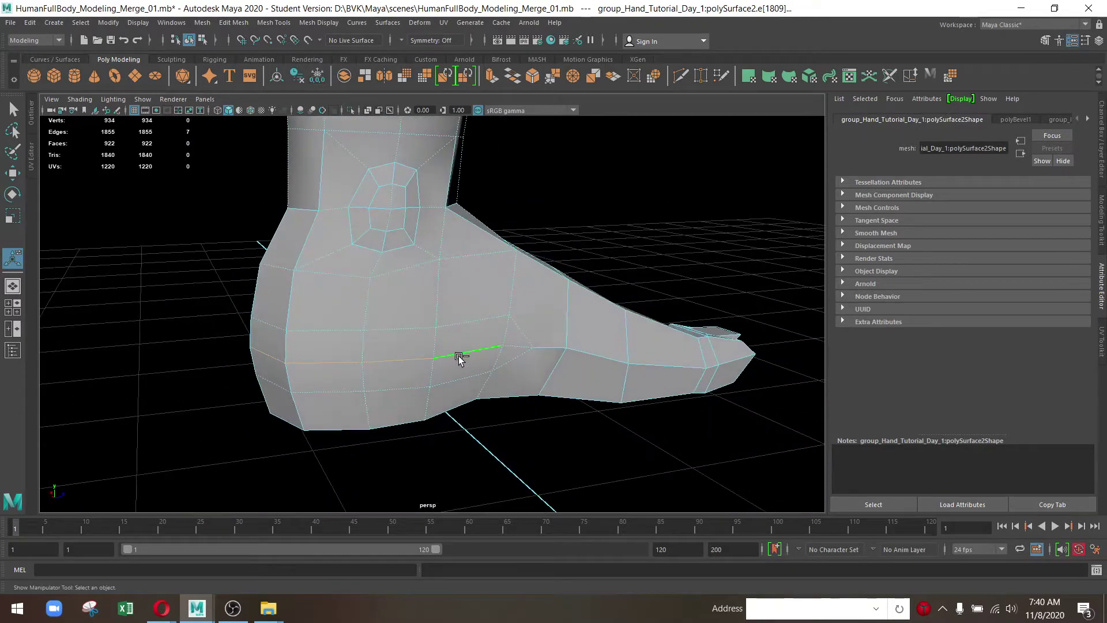
{"action": "key", "text": "Delete"}
{"action": "left_click_drag", "start_coordinate": [386, 388], "coordinate": [507, 352]}
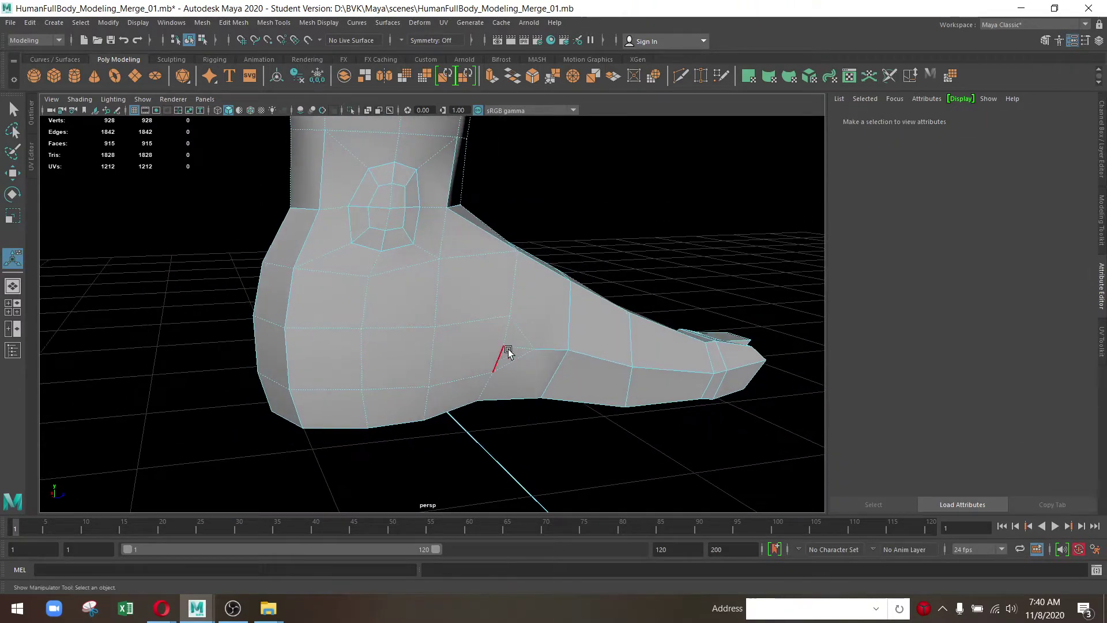
{"action": "left_click", "coordinate": [508, 353]}
{"action": "left_click_drag", "start_coordinate": [403, 341], "coordinate": [396, 378]}
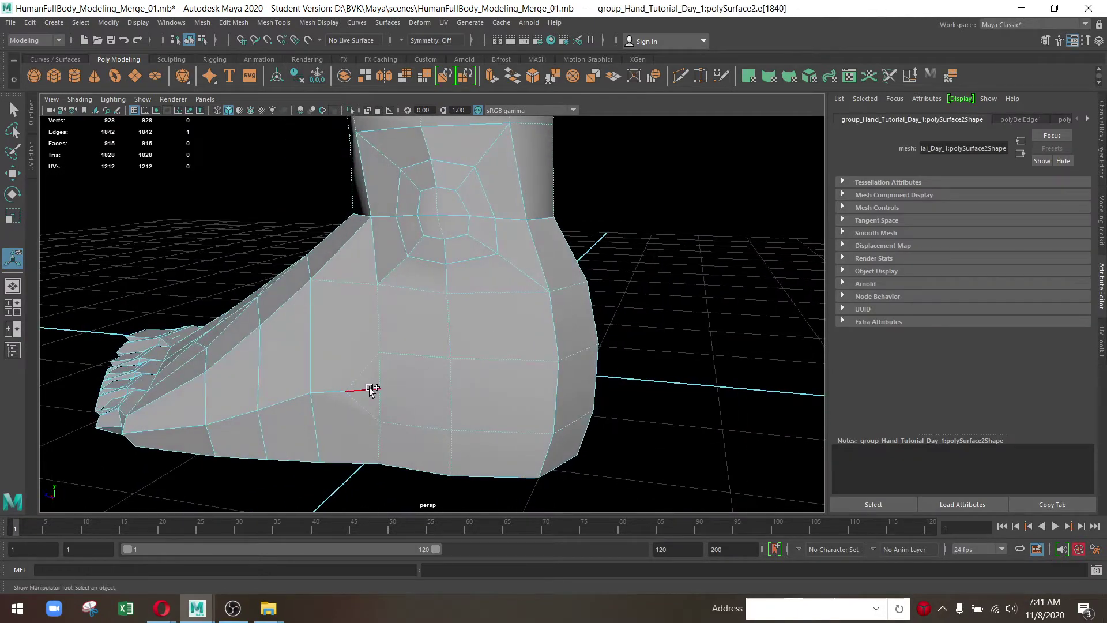
{"action": "key", "text": "Delete"}
{"action": "left_click_drag", "start_coordinate": [450, 407], "coordinate": [452, 379]}
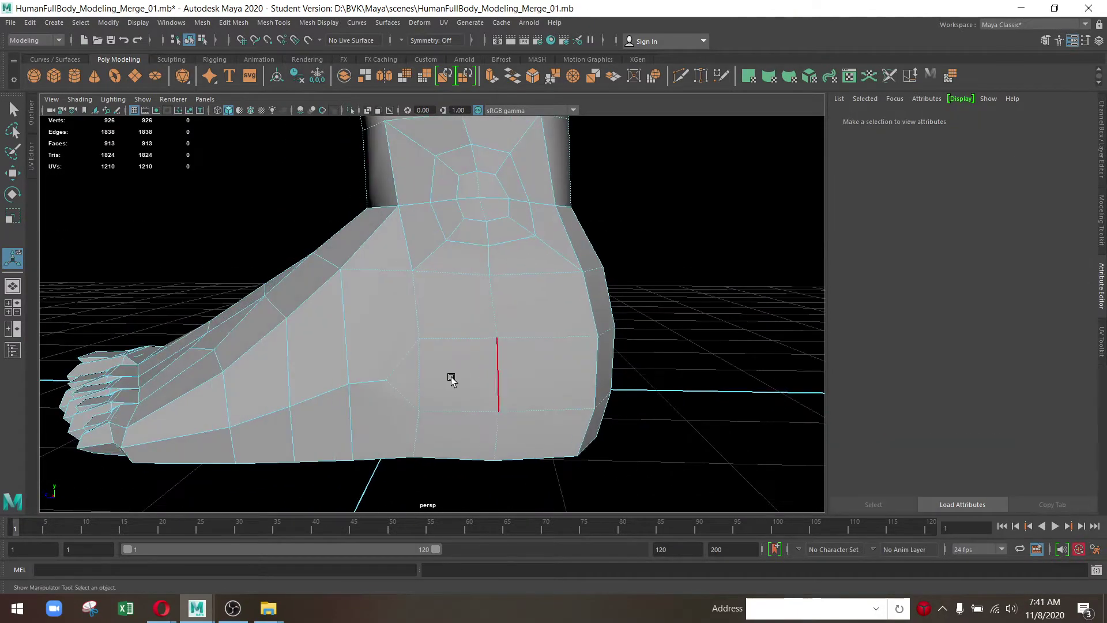
{"action": "left_click", "coordinate": [390, 372]}
{"action": "left_click_drag", "start_coordinate": [383, 346], "coordinate": [474, 356]}
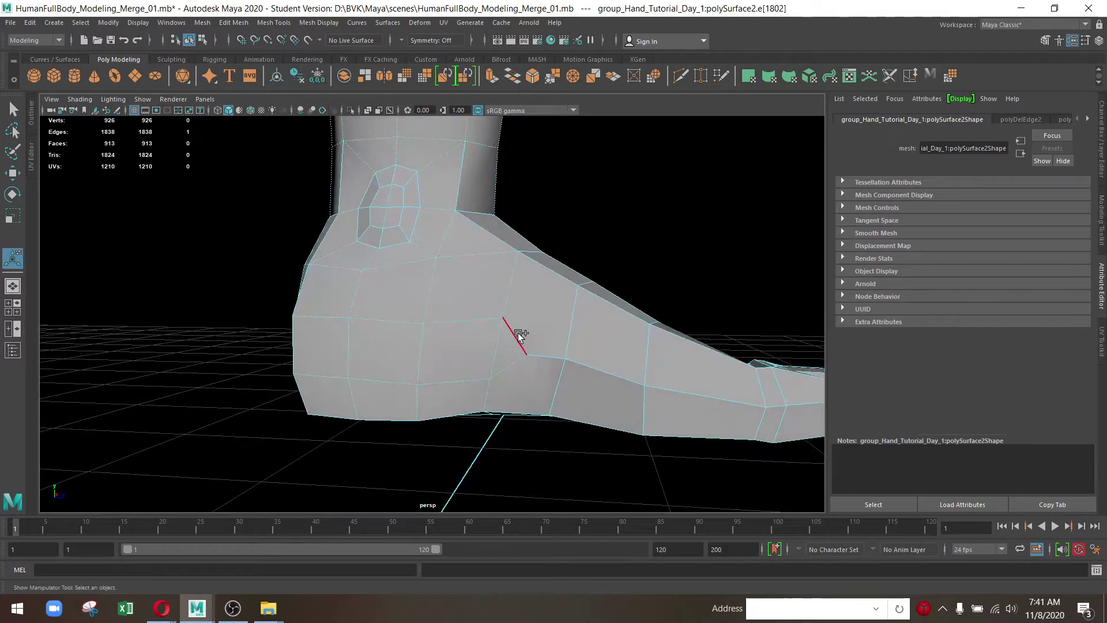
{"action": "key", "text": "Delete"}
Select and reposition vertices on the side of the foot
{"action": "left_click_drag", "start_coordinate": [576, 354], "coordinate": [421, 385]}
{"action": "left_click", "coordinate": [573, 349]}
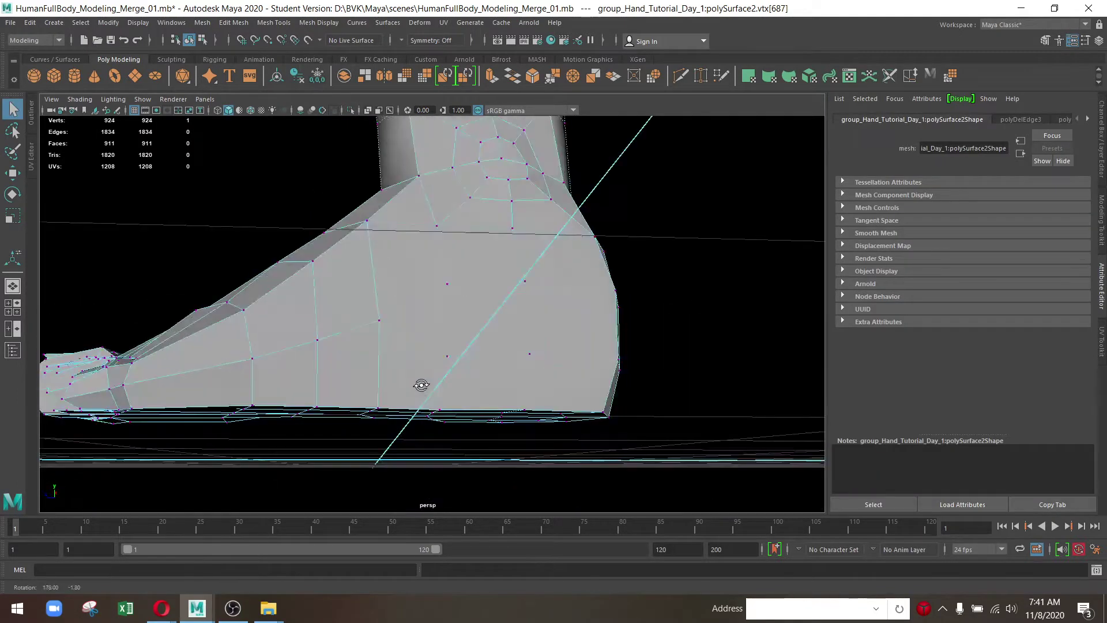
{"action": "left_click", "coordinate": [379, 320]}
{"action": "key", "text": "w"}
{"action": "left_click_drag", "start_coordinate": [426, 344], "coordinate": [267, 413]}
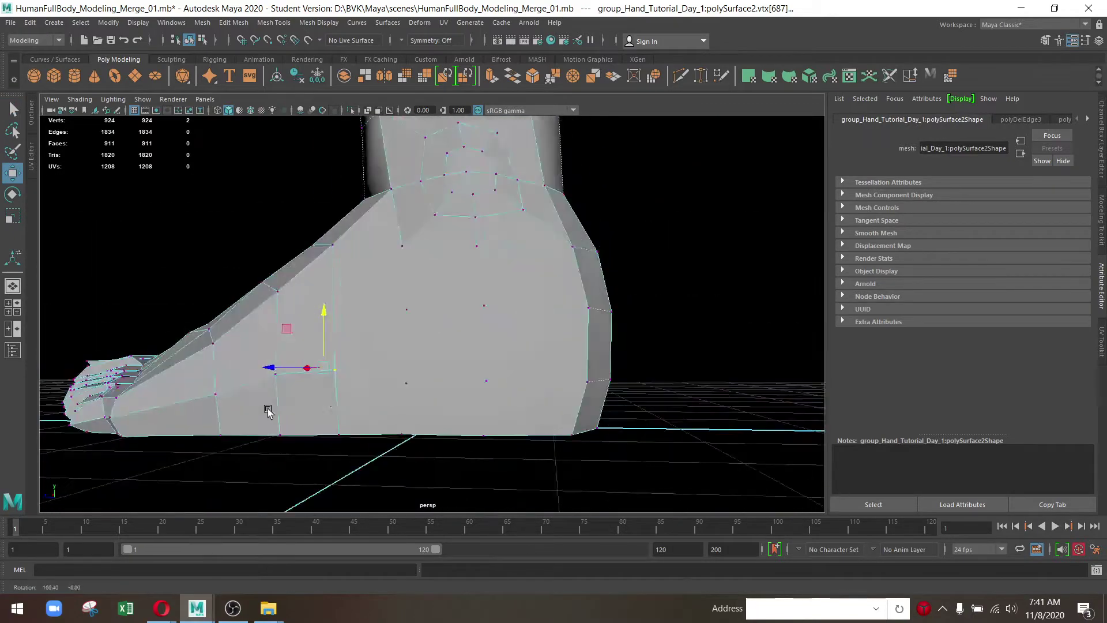
{"action": "left_click", "coordinate": [360, 379]}
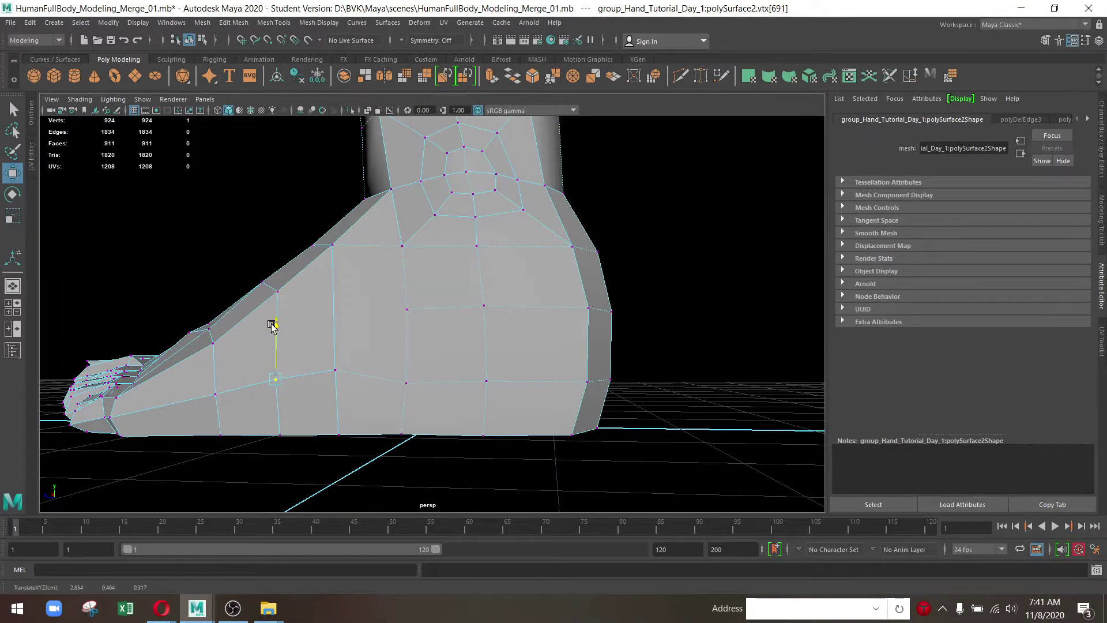
{"action": "left_click", "coordinate": [335, 369]}
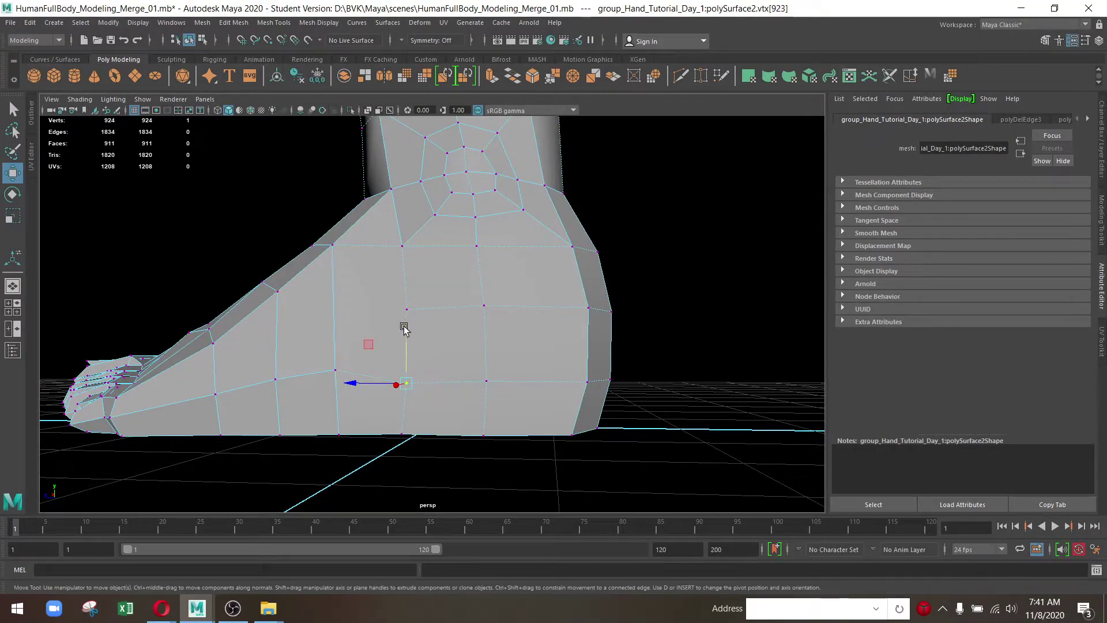
{"action": "left_click_drag", "start_coordinate": [430, 344], "coordinate": [503, 327]}
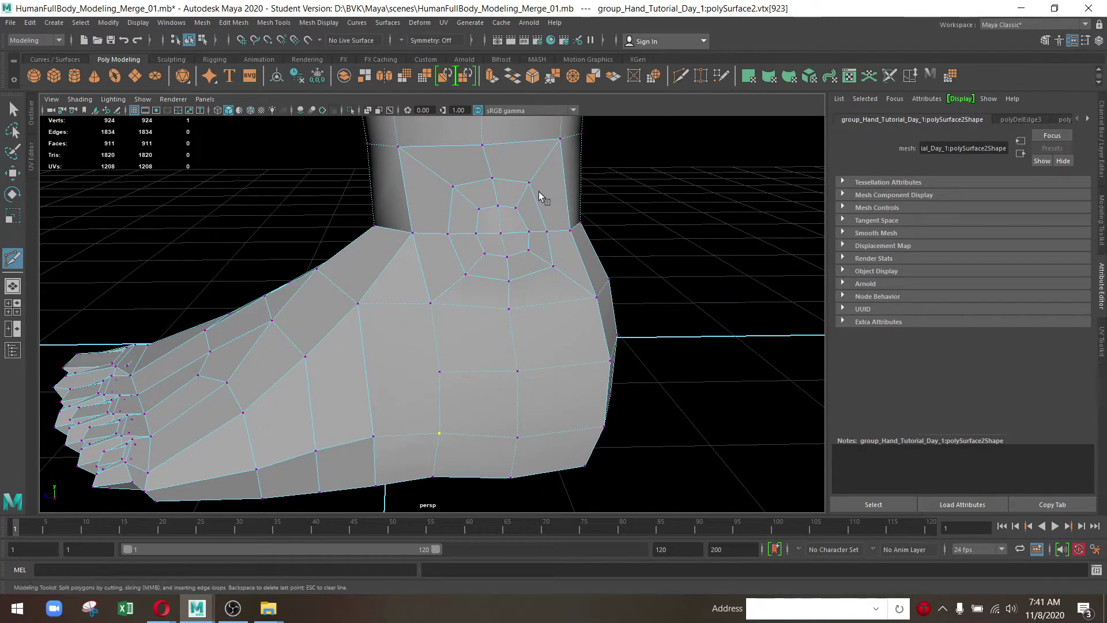
{"action": "left_click_drag", "start_coordinate": [540, 197], "coordinate": [431, 300]}
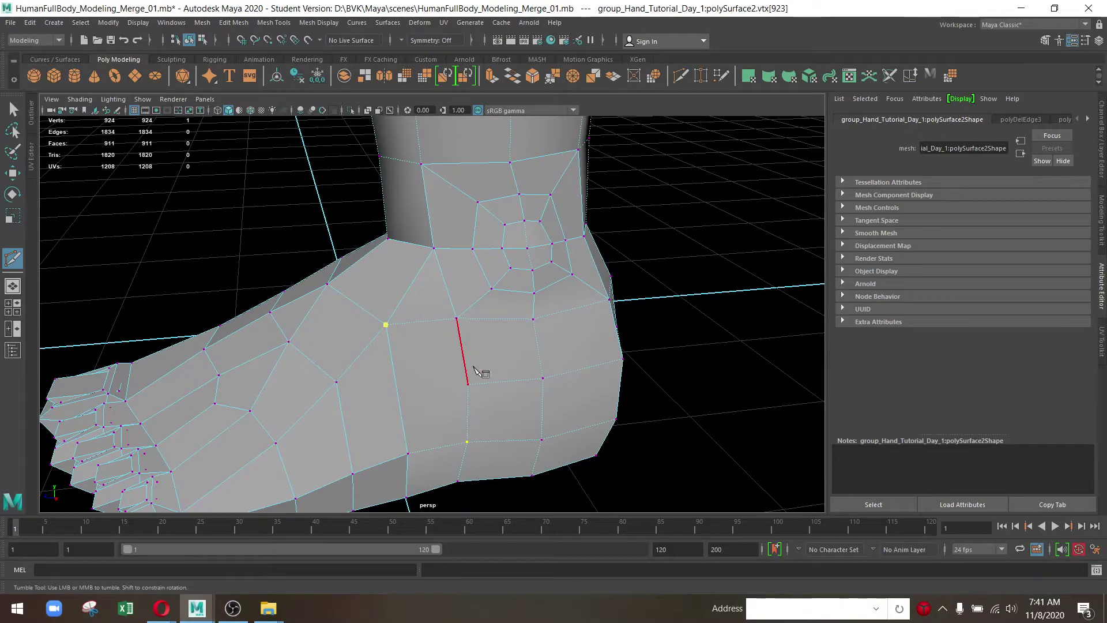
Finish the new cut toward the ankle and delete the redundant side edge
{"action": "key", "text": "w"}
{"action": "left_click_drag", "start_coordinate": [483, 426], "coordinate": [312, 364]}
{"action": "left_click_drag", "start_coordinate": [390, 308], "coordinate": [438, 397]}
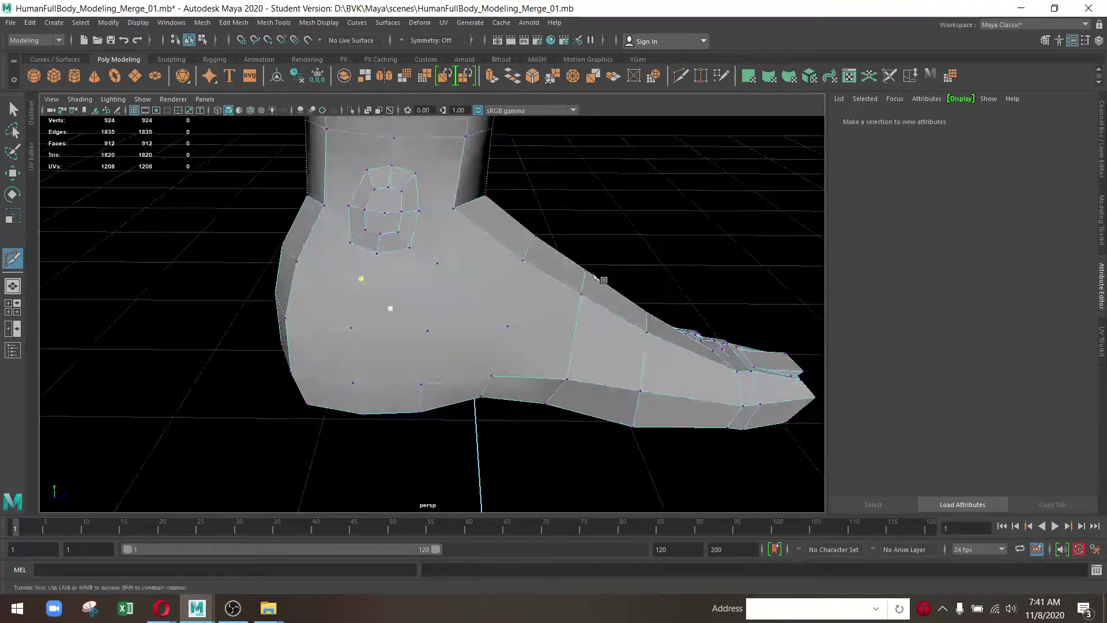
{"action": "left_click_drag", "start_coordinate": [438, 398], "coordinate": [452, 419]}
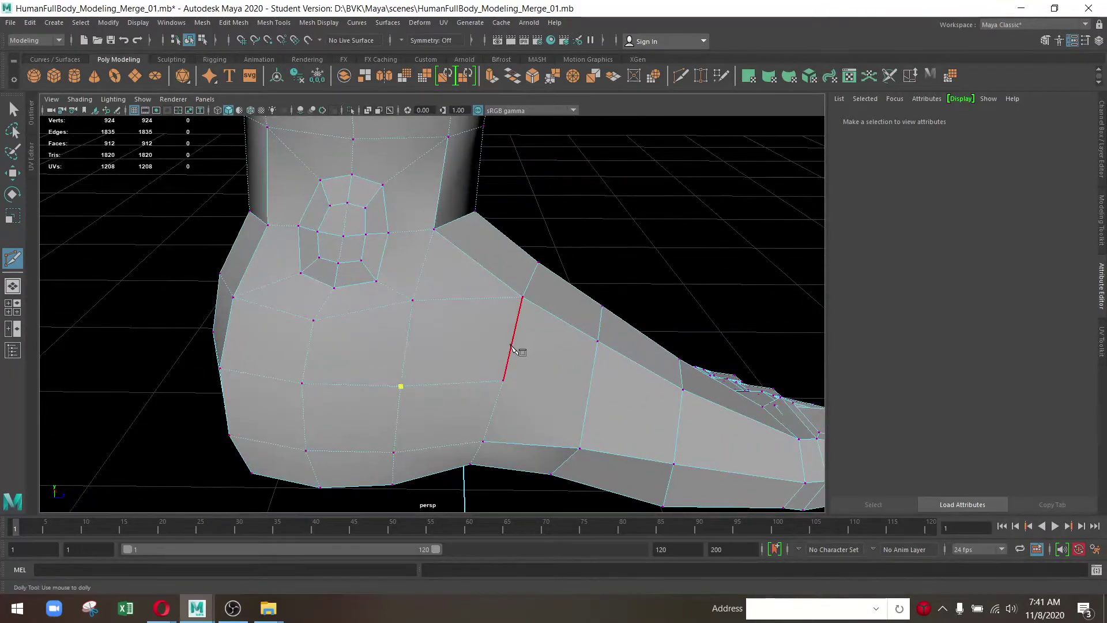
{"action": "left_click_drag", "start_coordinate": [581, 294], "coordinate": [582, 257]}
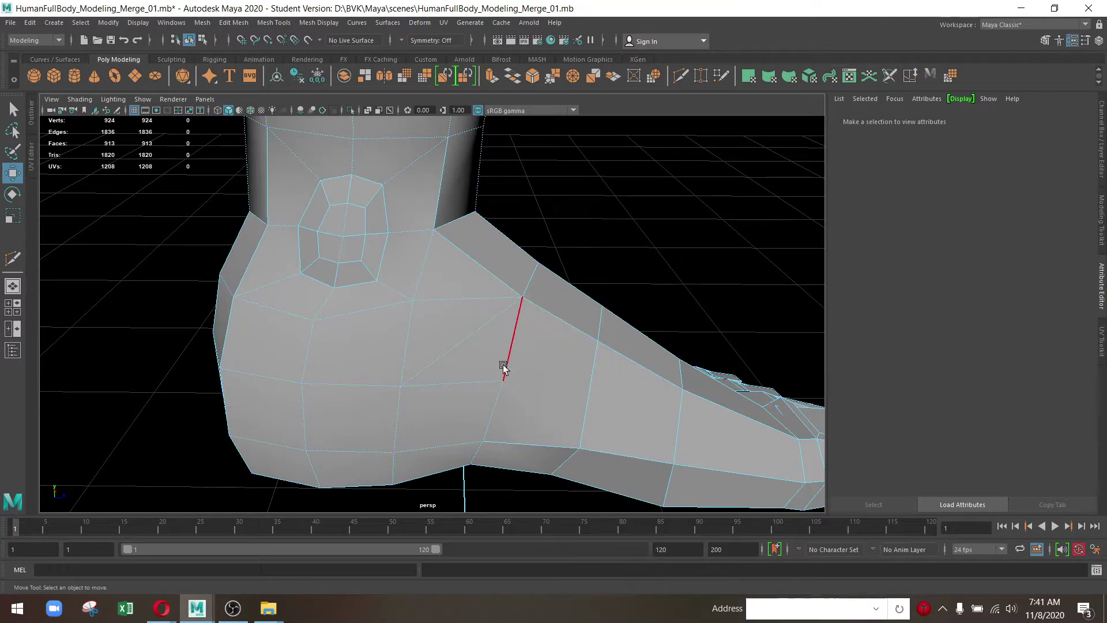
{"action": "left_click", "coordinate": [496, 362]}
{"action": "key", "text": "Delete"}
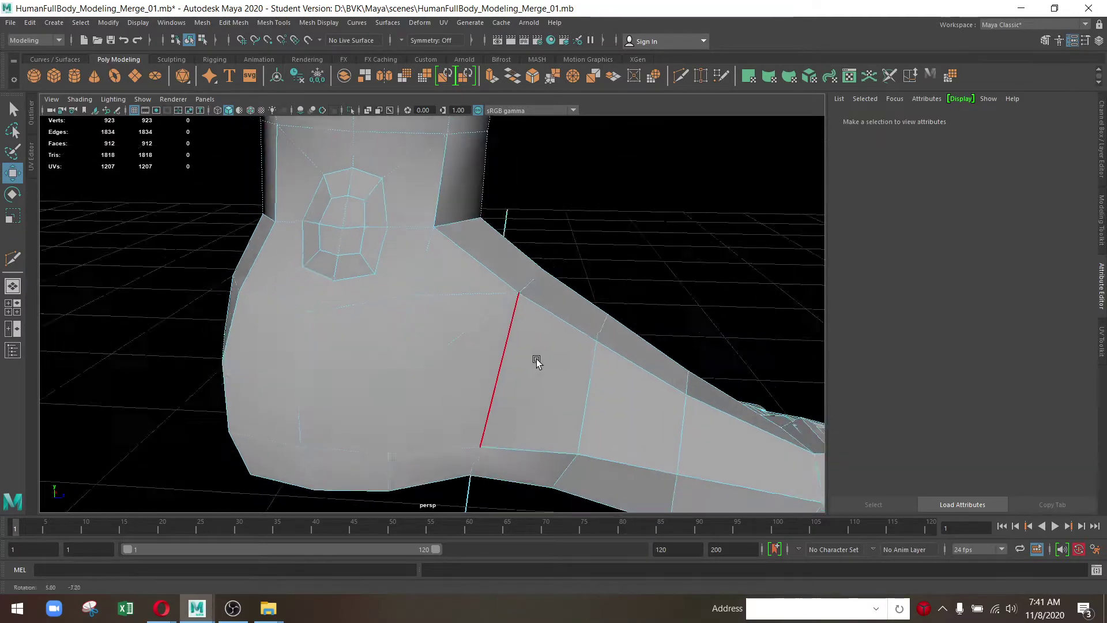
{"action": "left_click_drag", "start_coordinate": [548, 297], "coordinate": [516, 306]}
{"action": "left_click_drag", "start_coordinate": [516, 306], "coordinate": [495, 362]}
{"action": "left_click", "coordinate": [498, 302]}
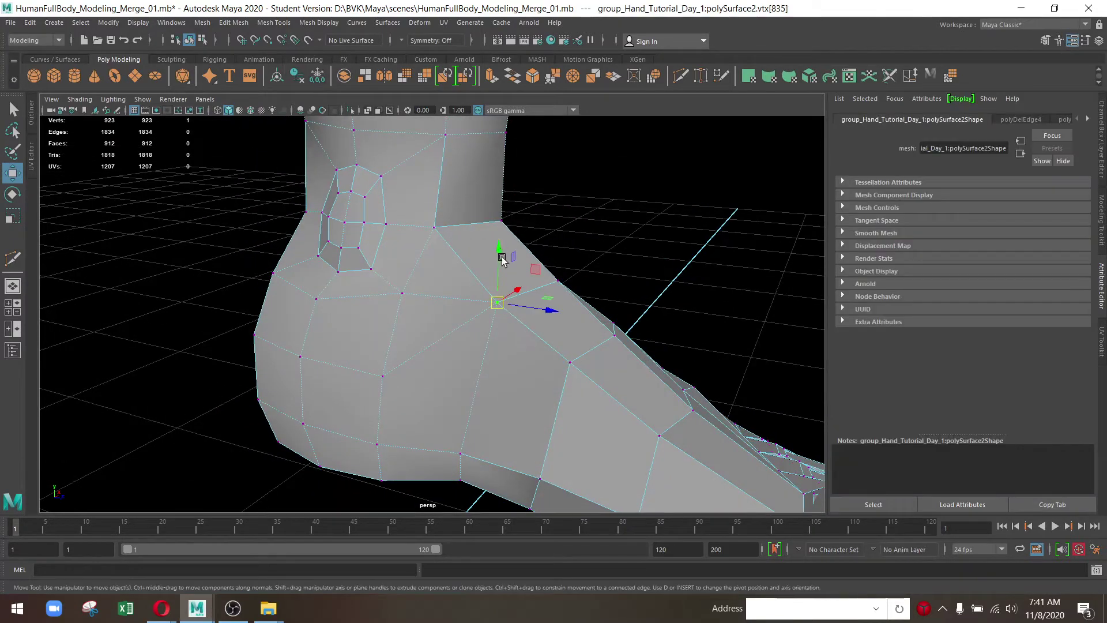
Delete an extra edge near the instep of the foot
{"action": "left_click_drag", "start_coordinate": [494, 265], "coordinate": [458, 314]}
{"action": "left_click_drag", "start_coordinate": [457, 314], "coordinate": [420, 153]}
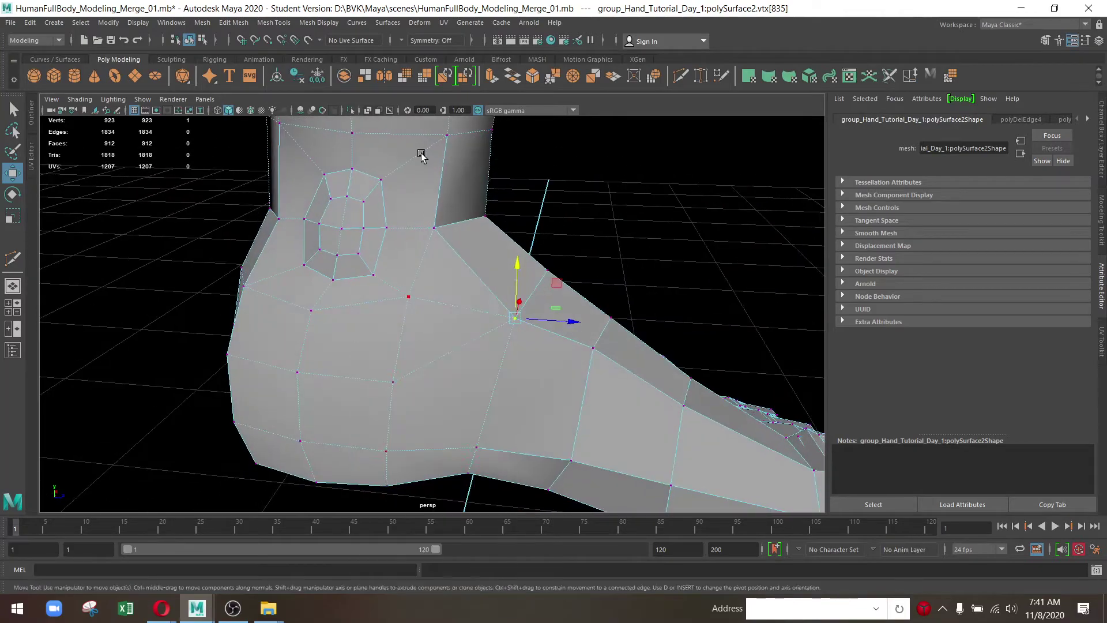
{"action": "left_click", "coordinate": [444, 311]}
{"action": "left_click_drag", "start_coordinate": [814, 398], "coordinate": [571, 390]}
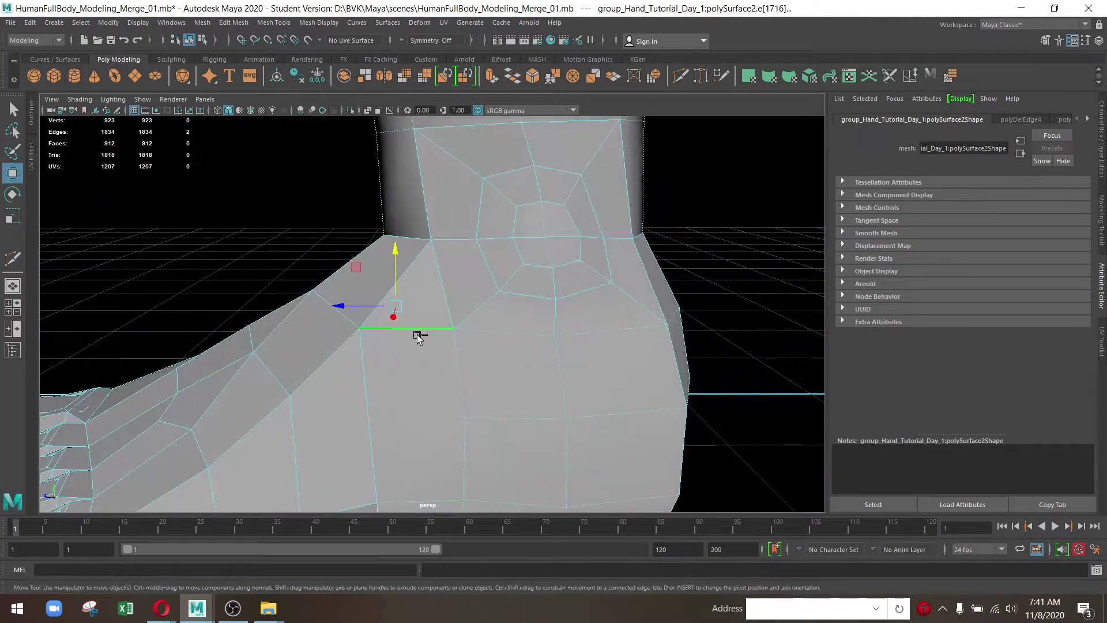
{"action": "key", "text": "Delete"}
{"action": "left_click_drag", "start_coordinate": [418, 337], "coordinate": [459, 310]}
Pull individual instep and top-of-foot vertices up and forward
{"action": "left_click_drag", "start_coordinate": [458, 310], "coordinate": [400, 304]}
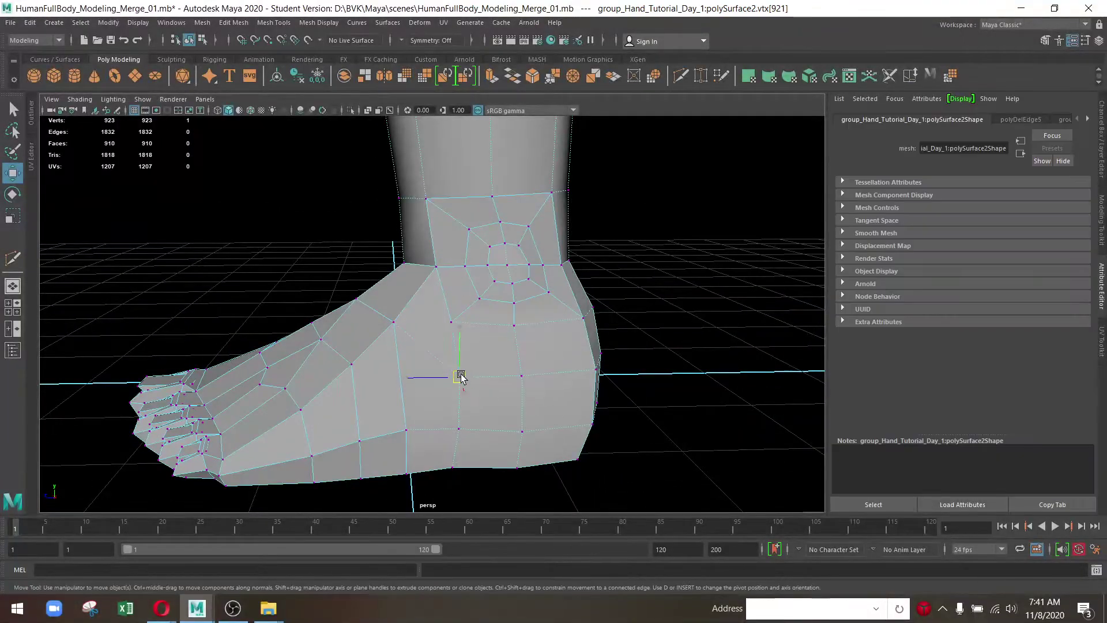
{"action": "left_click_drag", "start_coordinate": [460, 376], "coordinate": [435, 358]}
{"action": "left_click", "coordinate": [390, 331]}
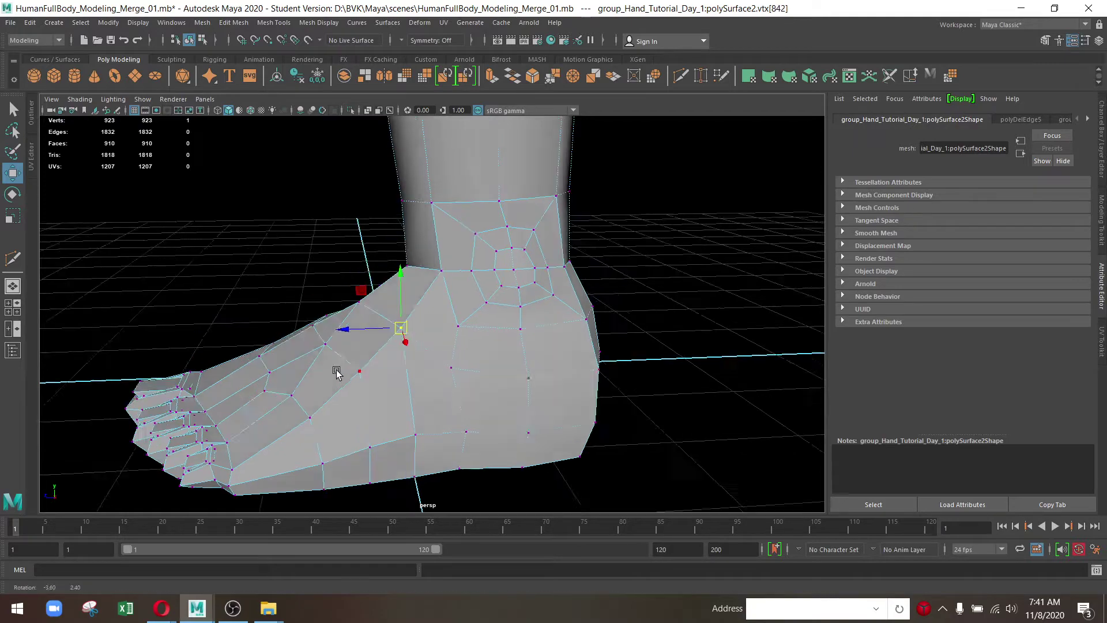
{"action": "left_click_drag", "start_coordinate": [390, 330], "coordinate": [481, 320]}
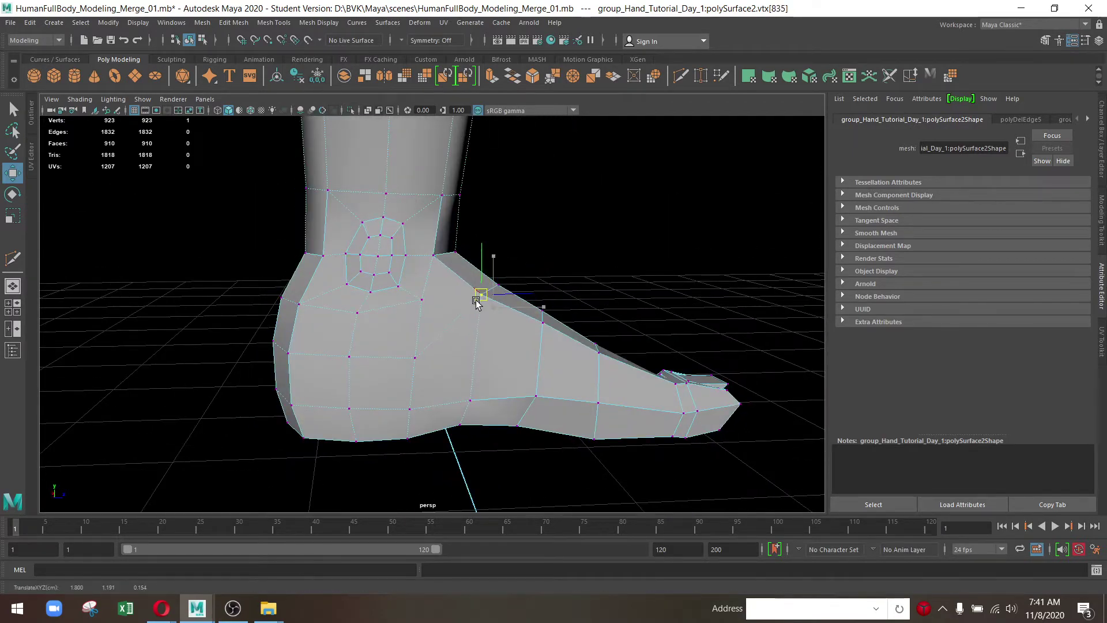
{"action": "left_click", "coordinate": [415, 360]}
{"action": "left_click_drag", "start_coordinate": [415, 359], "coordinate": [434, 358]}
{"action": "left_click_drag", "start_coordinate": [503, 344], "coordinate": [461, 312]}
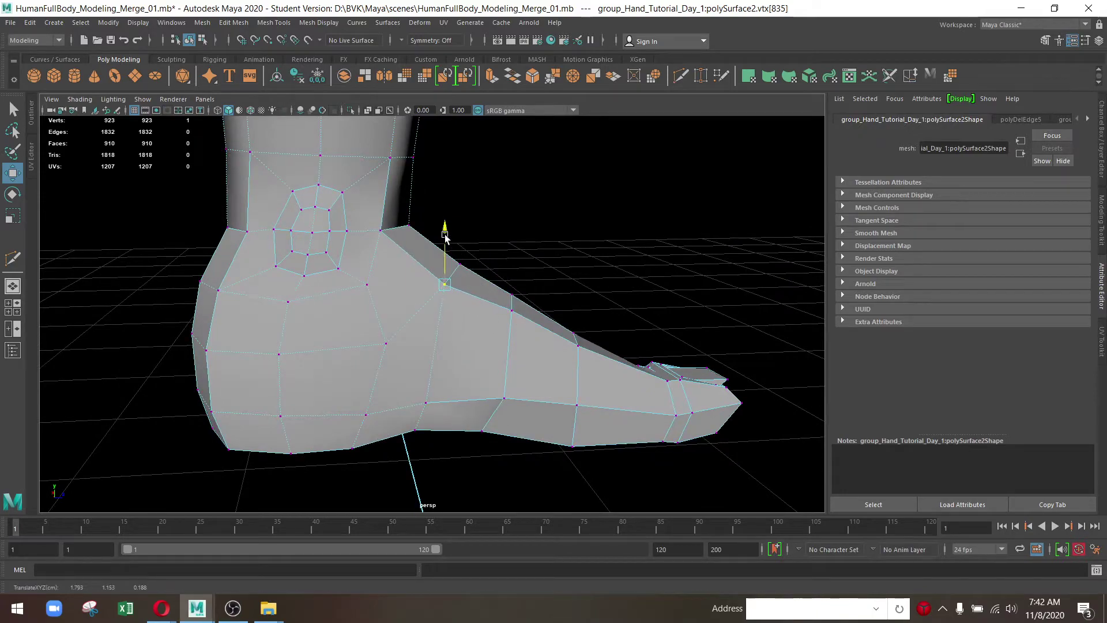
{"action": "left_click_drag", "start_coordinate": [445, 236], "coordinate": [445, 237]}
{"action": "left_click_drag", "start_coordinate": [530, 330], "coordinate": [286, 329]}
Lower three instep vertices and push six top-of-foot vertices down
{"action": "key", "text": "ctrl+z"}
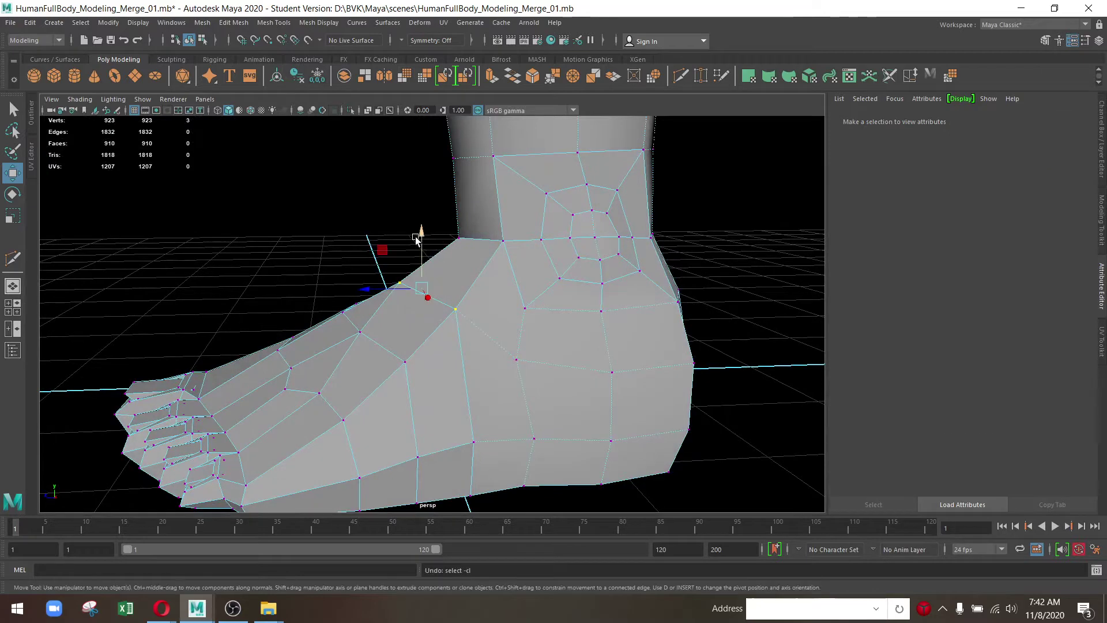
{"action": "left_click_drag", "start_coordinate": [421, 229], "coordinate": [392, 282]}
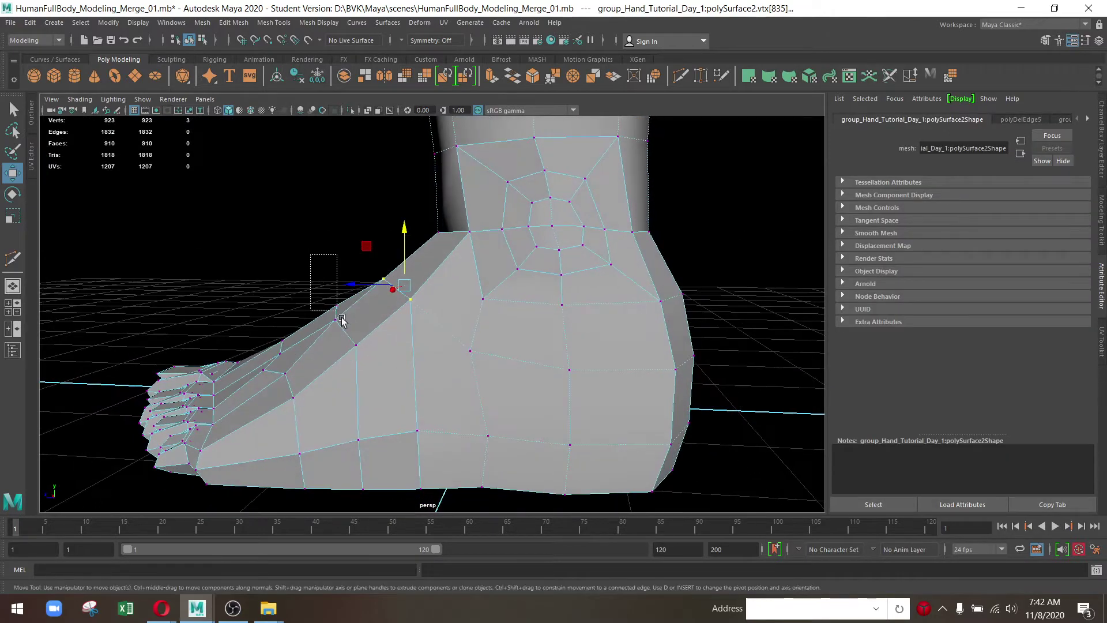
{"action": "left_click_drag", "start_coordinate": [330, 265], "coordinate": [601, 336]}
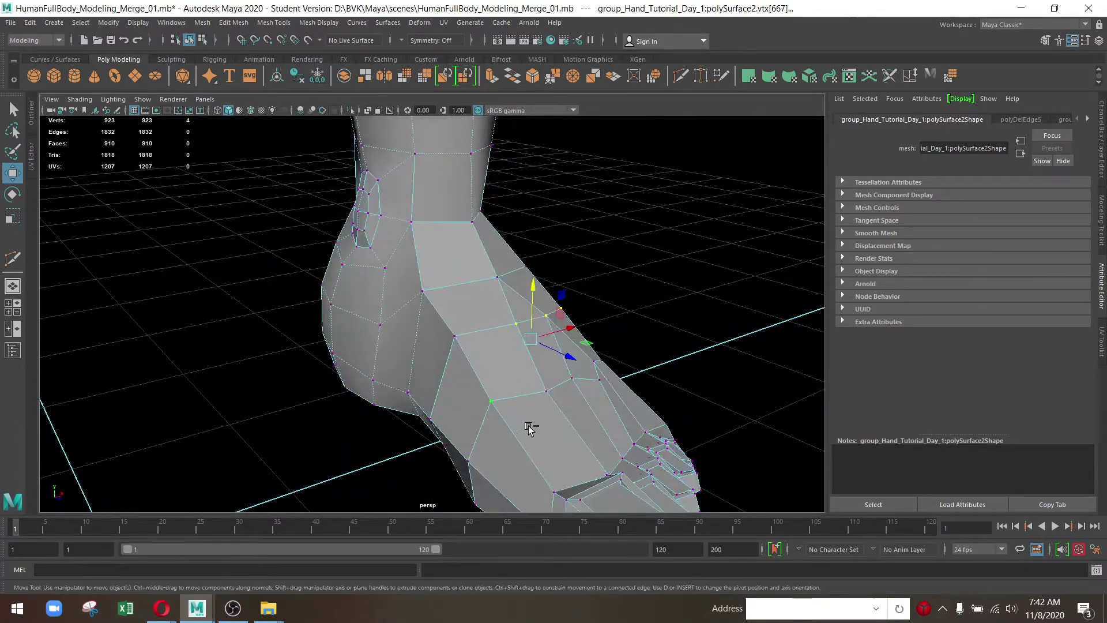
{"action": "left_click_drag", "start_coordinate": [530, 430], "coordinate": [381, 272]}
{"action": "left_click_drag", "start_coordinate": [420, 331], "coordinate": [257, 291]}
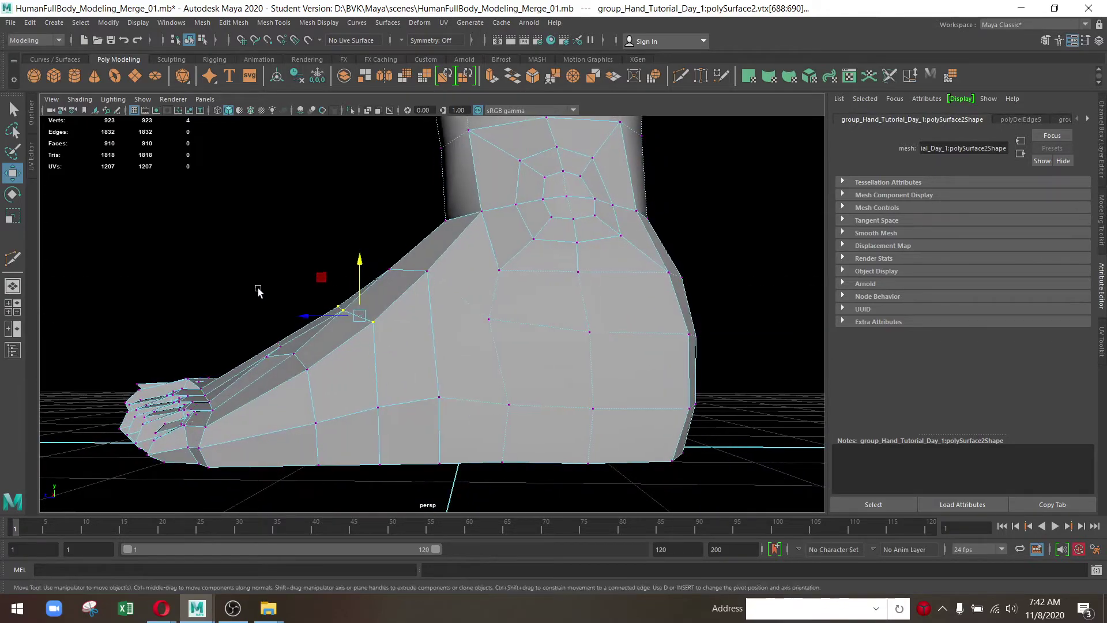
{"action": "left_click_drag", "start_coordinate": [310, 383], "coordinate": [311, 381]}
{"action": "left_click_drag", "start_coordinate": [311, 381], "coordinate": [536, 377]}
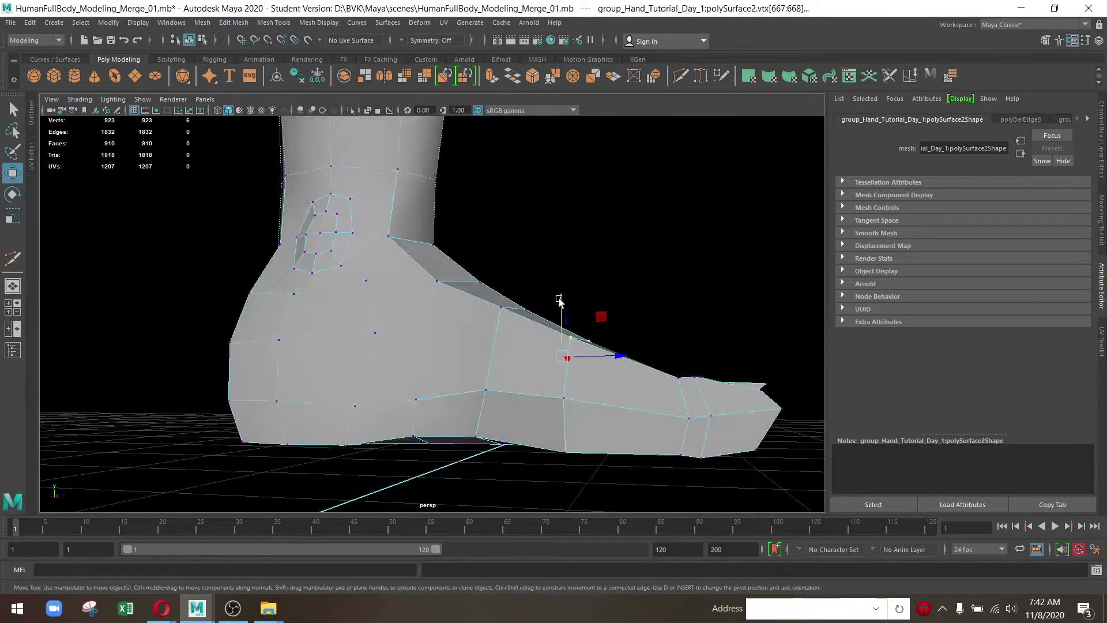
{"action": "left_click_drag", "start_coordinate": [559, 300], "coordinate": [389, 327]}
Slide a front-of-foot vertex along X and tumble around to check the profile
{"action": "left_click", "coordinate": [494, 334]}
{"action": "left_click_drag", "start_coordinate": [457, 346], "coordinate": [438, 349]}
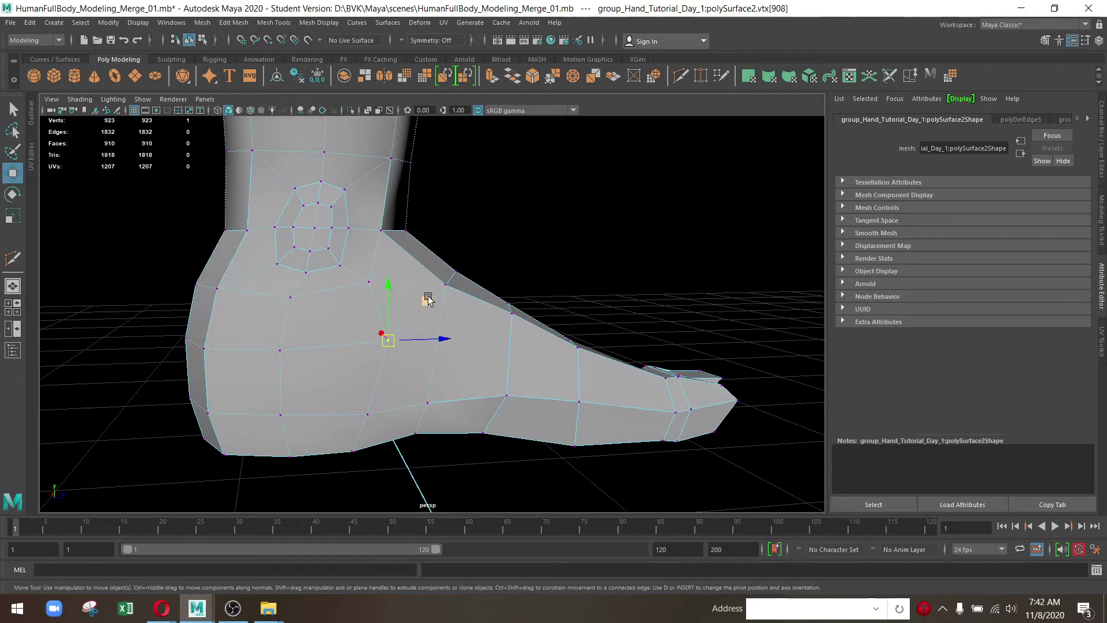
{"action": "left_click_drag", "start_coordinate": [429, 299], "coordinate": [377, 280]}
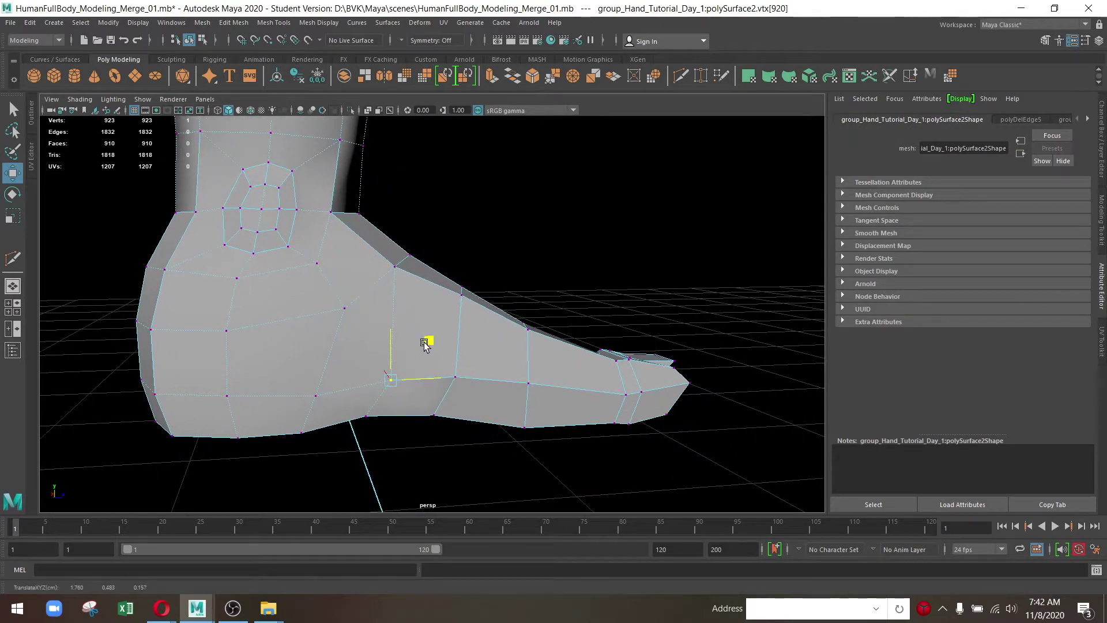
{"action": "left_click_drag", "start_coordinate": [425, 345], "coordinate": [427, 323]}
{"action": "left_click", "coordinate": [421, 256]}
{"action": "left_click_drag", "start_coordinate": [482, 253], "coordinate": [493, 256]}
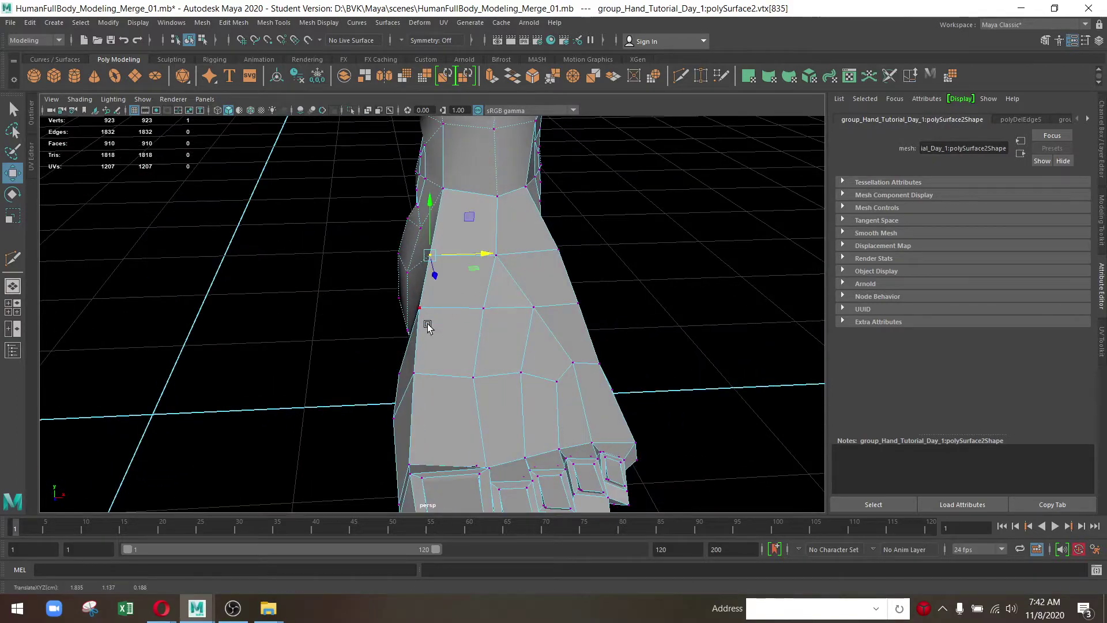
{"action": "left_click", "coordinate": [440, 346]}
{"action": "left_click_drag", "start_coordinate": [441, 346], "coordinate": [402, 311]}
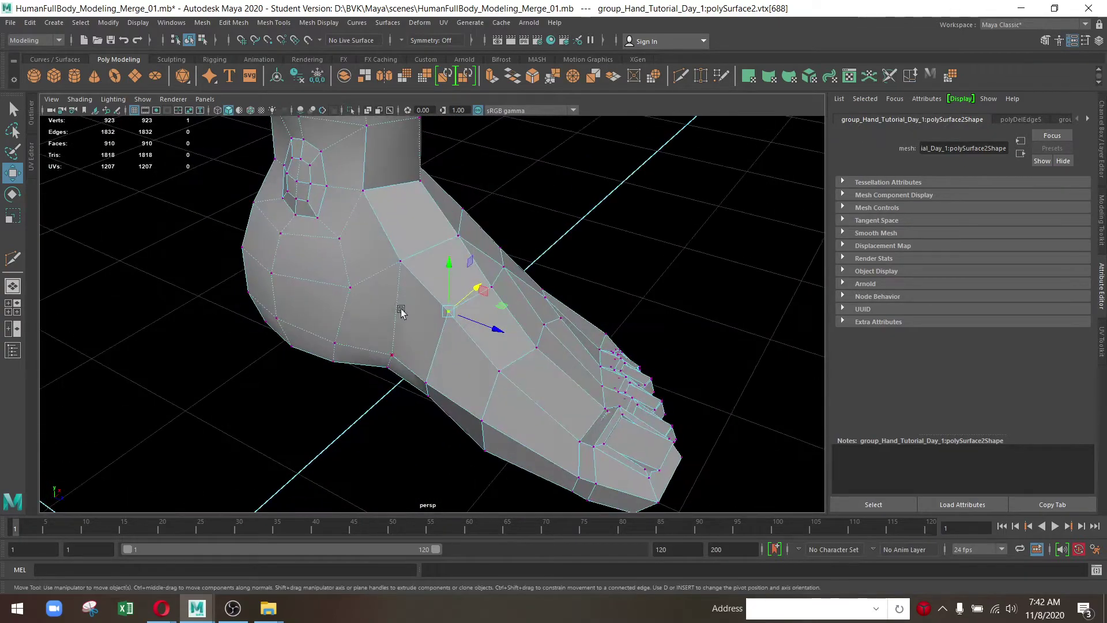
{"action": "left_click_drag", "start_coordinate": [540, 293], "coordinate": [367, 285]}
{"action": "scroll", "scroll_direction": "down", "scroll_amount": 3}
{"action": "scroll", "scroll_direction": "down", "scroll_amount": 3}
Apply Smooth to the whole foot object and orbit around to inspect the result
{"action": "left_click_drag", "start_coordinate": [432, 276], "coordinate": [507, 255]}
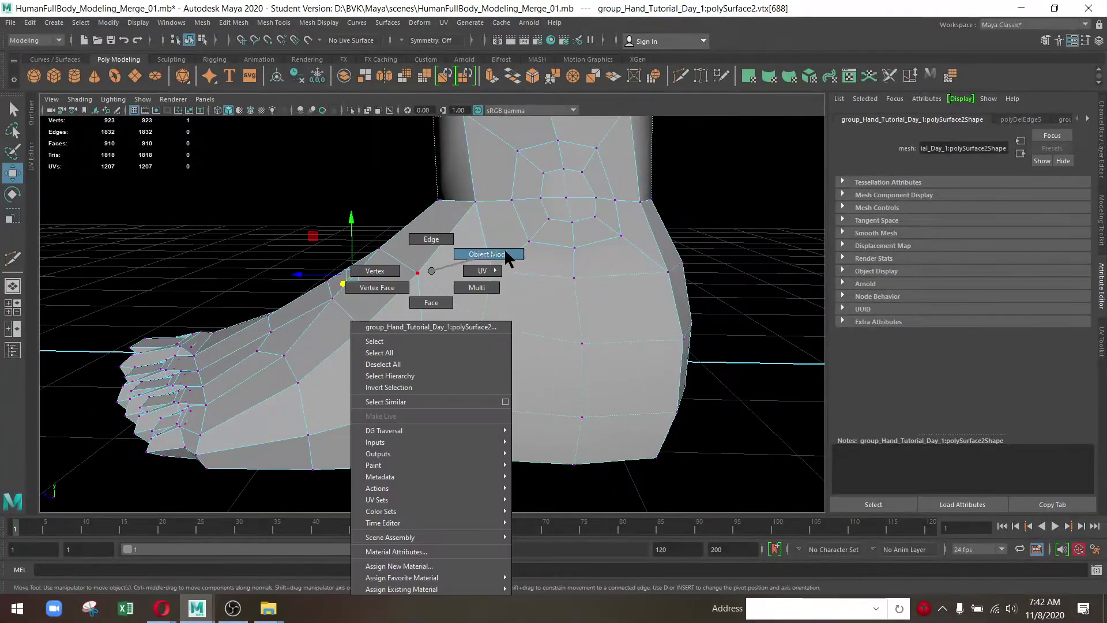
{"action": "scroll", "scroll_direction": "down", "scroll_amount": 3}
{"action": "left_click_drag", "start_coordinate": [338, 317], "coordinate": [489, 441]}
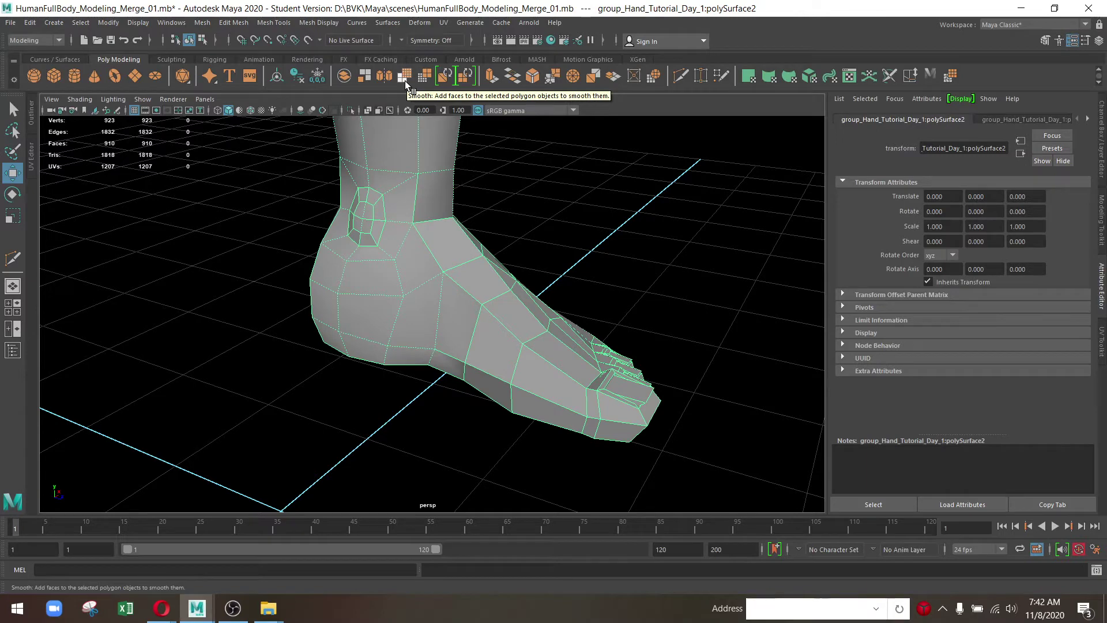
{"action": "left_click", "coordinate": [403, 79]}
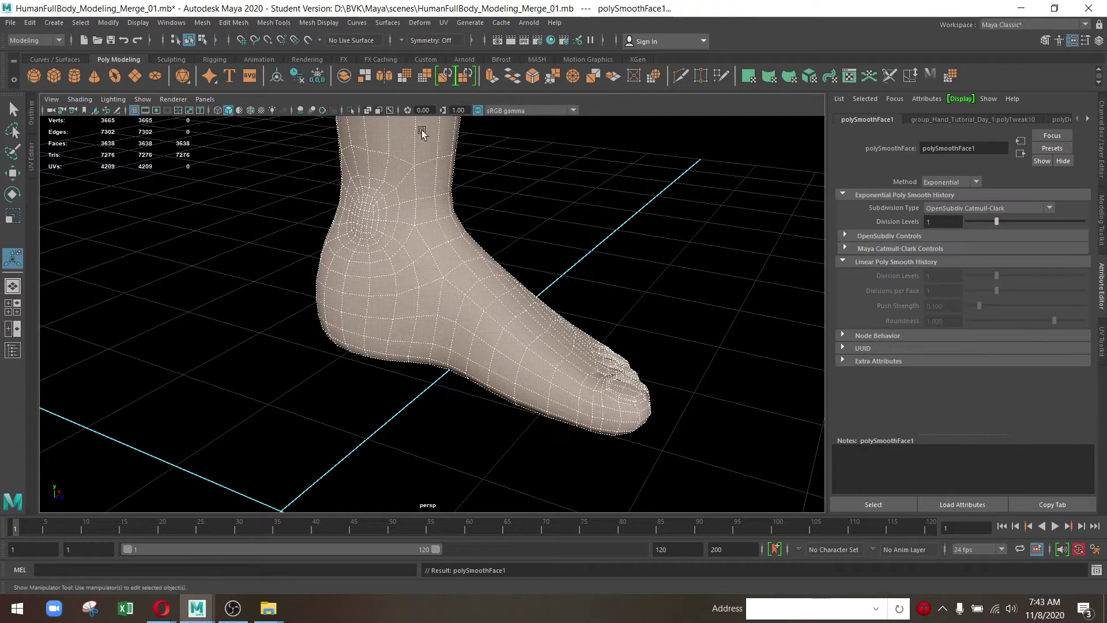
{"action": "key", "text": "F8"}
{"action": "left_click_drag", "start_coordinate": [497, 306], "coordinate": [330, 352]}
{"action": "left_click_drag", "start_coordinate": [257, 301], "coordinate": [502, 330]}
{"action": "left_click_drag", "start_coordinate": [314, 319], "coordinate": [375, 388]}
Undo the smooth and show the foot as its low-poly cage, ready to move
{"action": "key", "text": "ctrl+z"}
{"action": "left_click", "coordinate": [548, 313]}
{"action": "key", "text": "1"}
{"action": "key", "text": "w"}
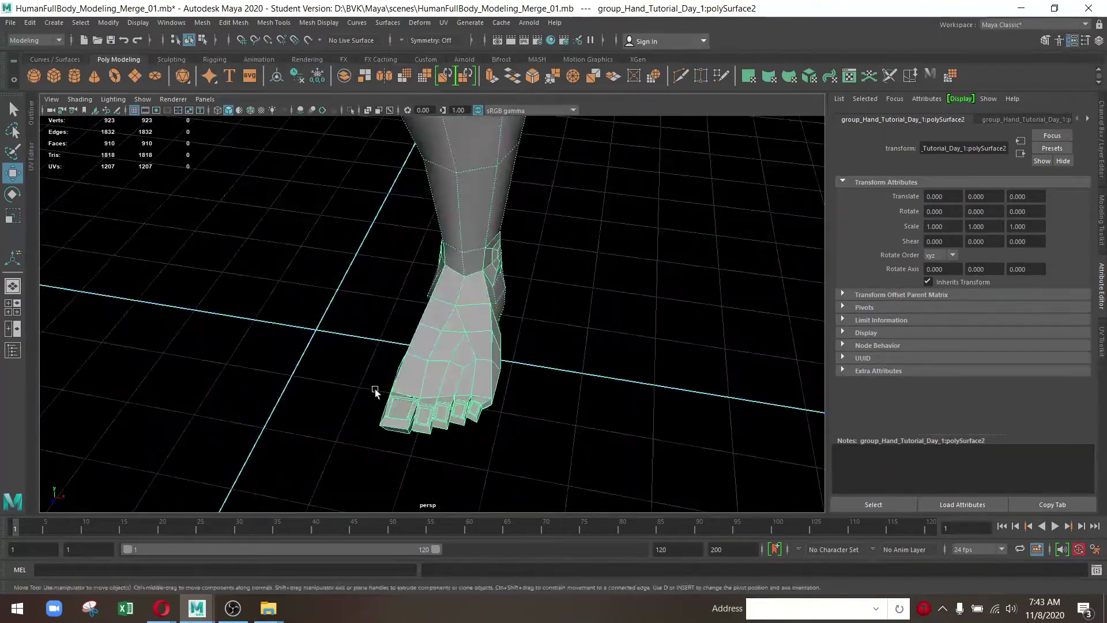
Orbit around the foot's side and ankle, briefly in vertex mode, then return to object mode
{"action": "left_click_drag", "start_coordinate": [438, 333], "coordinate": [482, 384]}
{"action": "left_click_drag", "start_coordinate": [387, 271], "coordinate": [539, 324]}
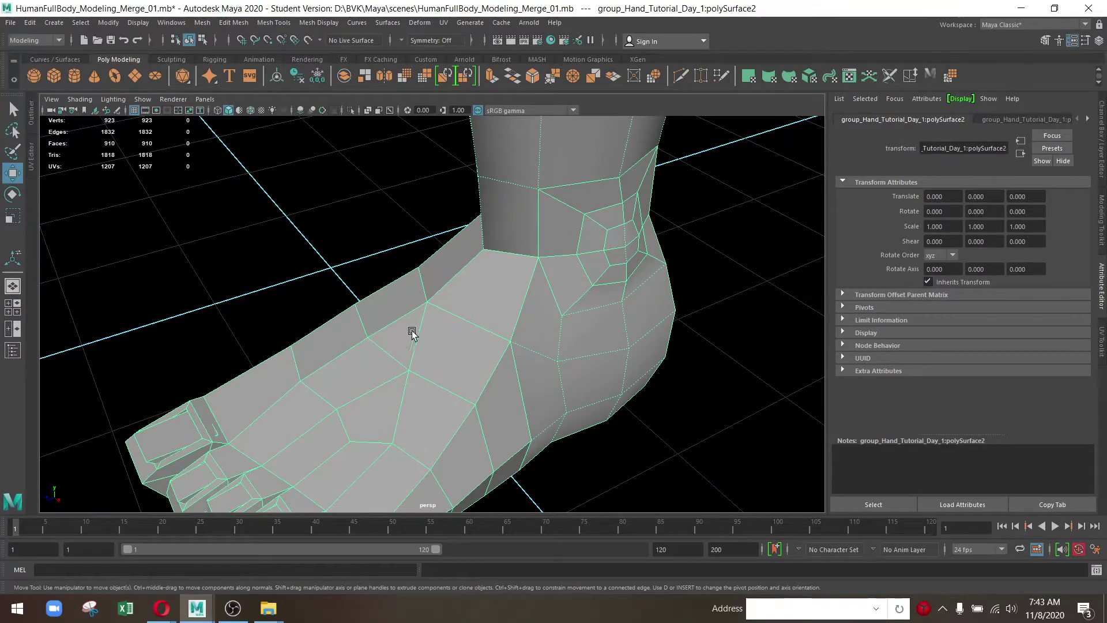
{"action": "left_click_drag", "start_coordinate": [384, 325], "coordinate": [425, 266]}
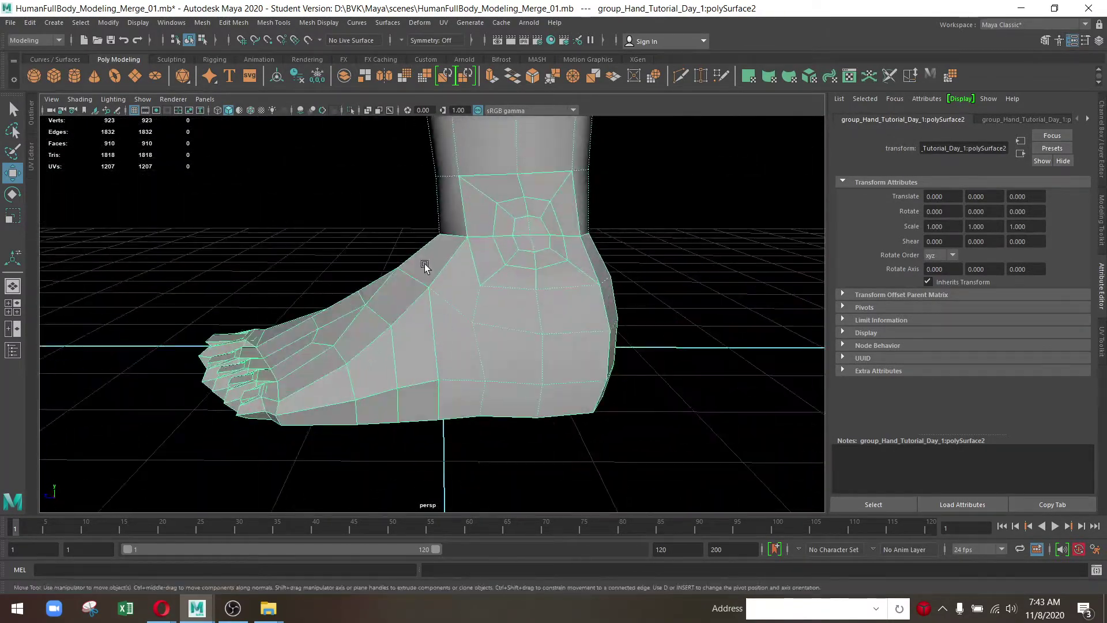
{"action": "left_click_drag", "start_coordinate": [540, 298], "coordinate": [486, 254]}
{"action": "left_click_drag", "start_coordinate": [505, 193], "coordinate": [458, 190]}
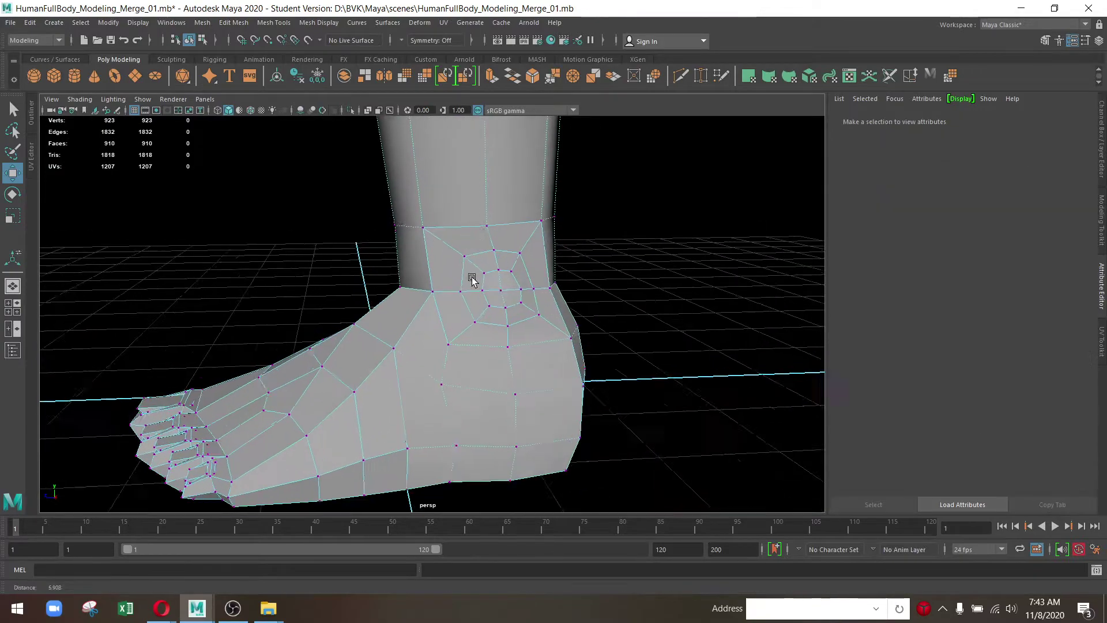
{"action": "scroll", "scroll_direction": "up", "scroll_amount": 3}
{"action": "left_click", "coordinate": [584, 342]}
{"action": "scroll", "scroll_direction": "down", "scroll_amount": 3}
{"action": "left_click_drag", "start_coordinate": [615, 358], "coordinate": [361, 413]}
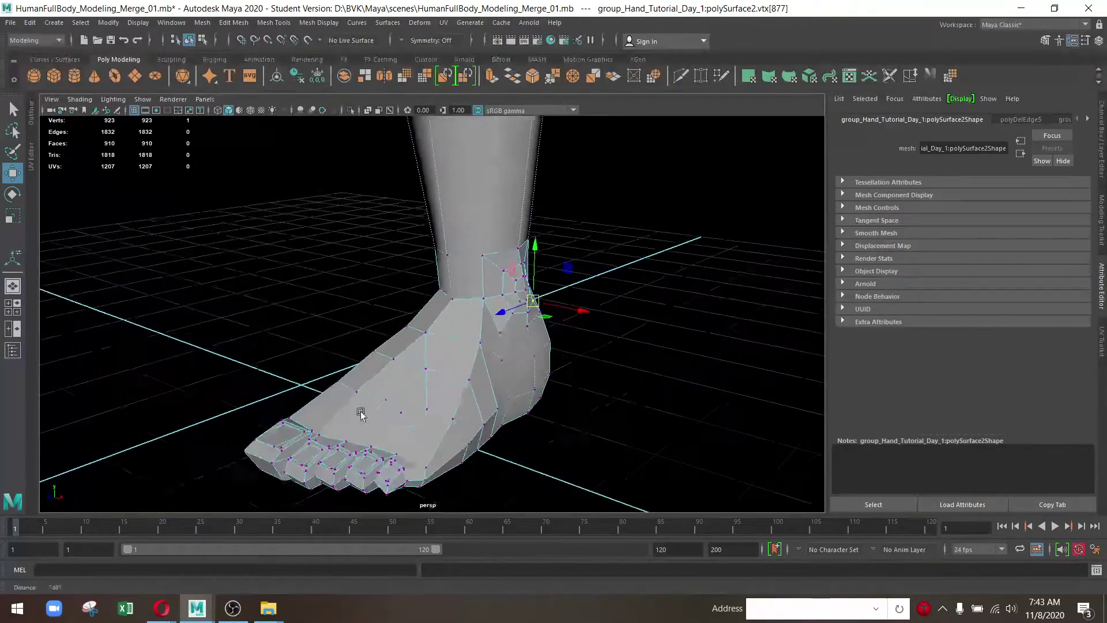
{"action": "right_click", "coordinate": [473, 293]}
{"action": "left_click", "coordinate": [530, 276]}
{"action": "left_click_drag", "start_coordinate": [482, 382], "coordinate": [464, 314]}
{"action": "scroll", "scroll_direction": "up", "scroll_amount": 3}
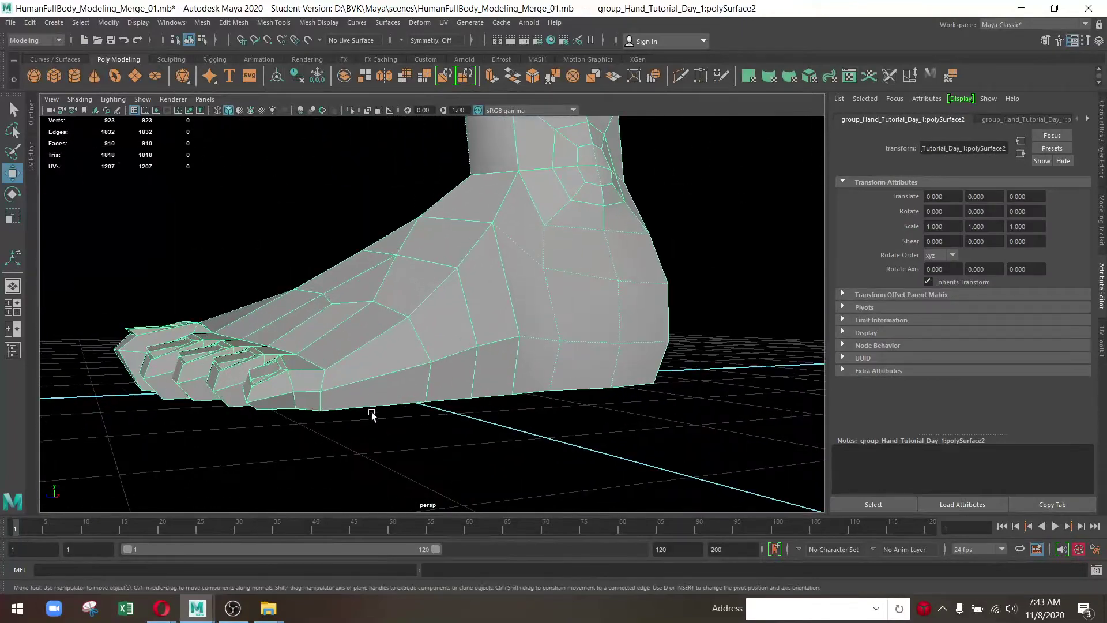
Insert an edge loop just above the sole and select the whole new loop
{"action": "left_click", "coordinate": [681, 76]}
{"action": "scroll", "scroll_direction": "up", "scroll_amount": 3}
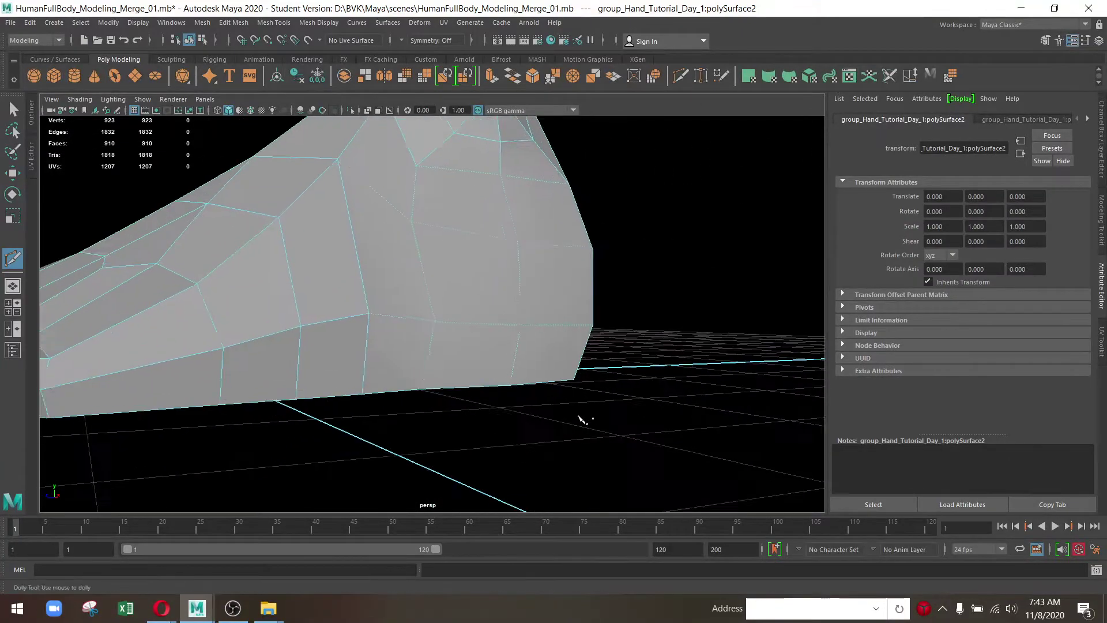
{"action": "left_click_drag", "start_coordinate": [585, 420], "coordinate": [522, 361]}
{"action": "scroll", "scroll_direction": "up", "scroll_amount": 3}
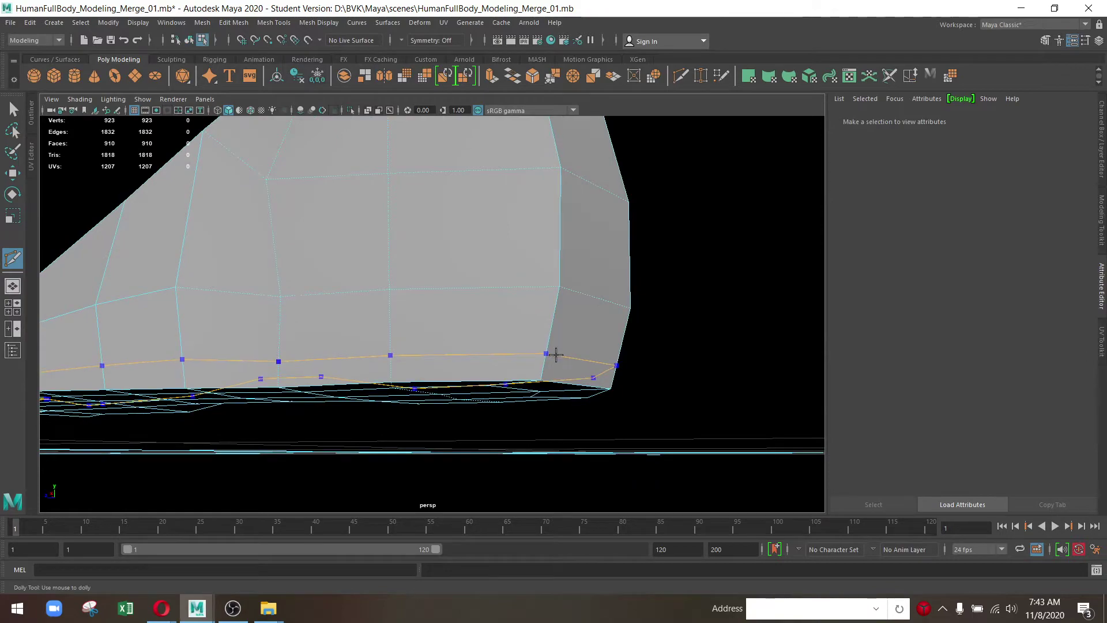
{"action": "left_click", "coordinate": [562, 400]}
{"action": "left_click_drag", "start_coordinate": [562, 400], "coordinate": [502, 453]}
{"action": "key", "text": "w"}
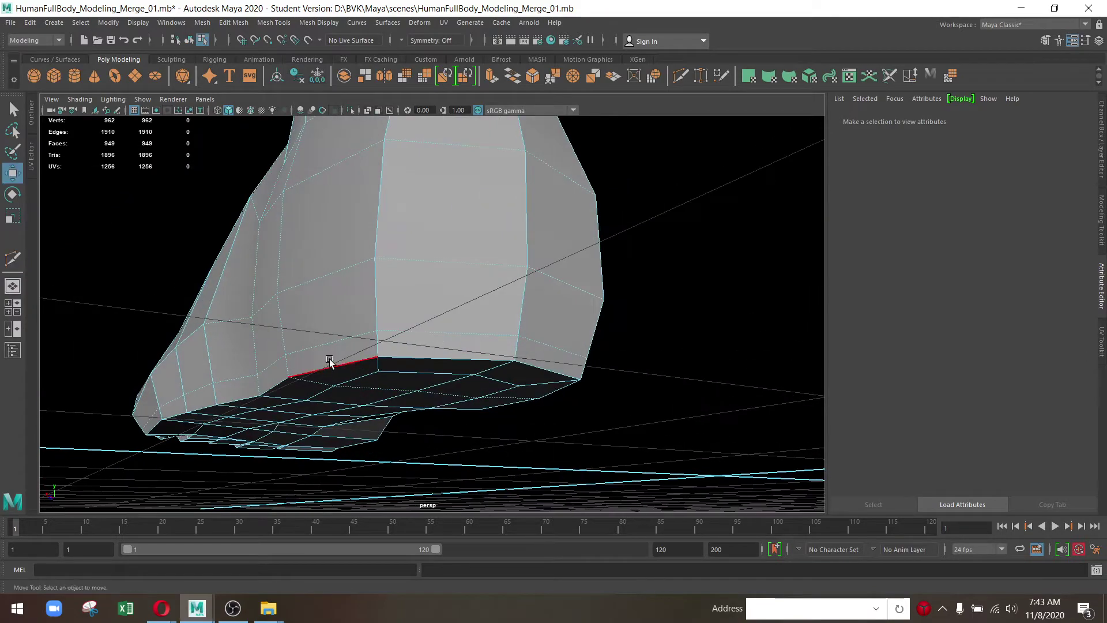
{"action": "left_click", "coordinate": [321, 350]}
{"action": "double_click", "coordinate": [321, 350]}
{"action": "left_click_drag", "start_coordinate": [322, 351], "coordinate": [568, 303]}
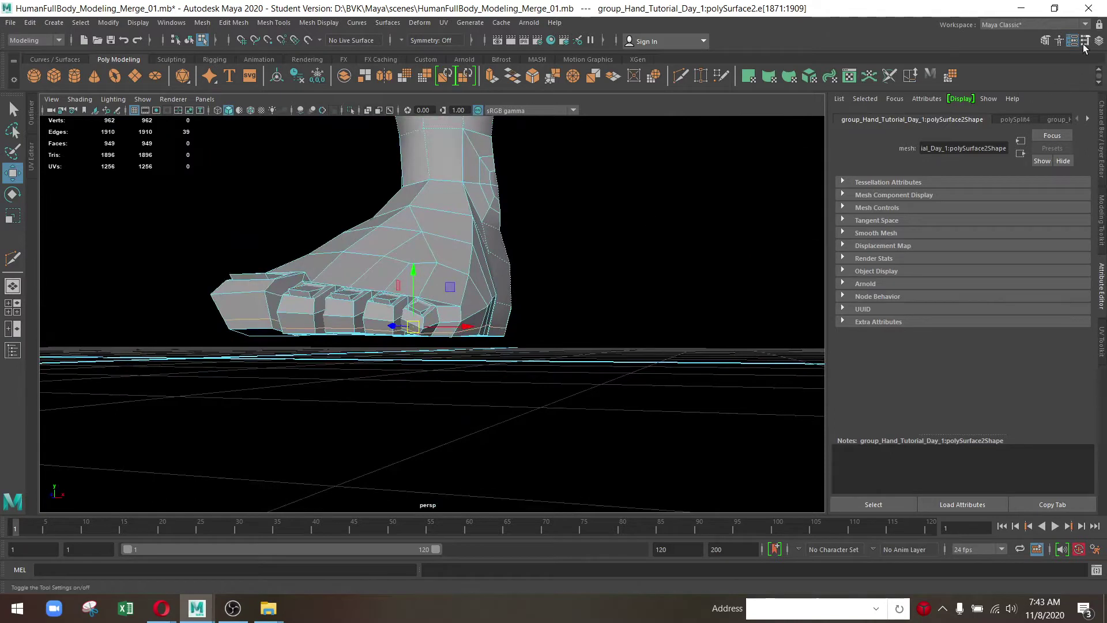
Set the Move tool's axis orientation to Normal and convert the sole edge loop to vertices
{"action": "left_click", "coordinate": [1084, 45]}
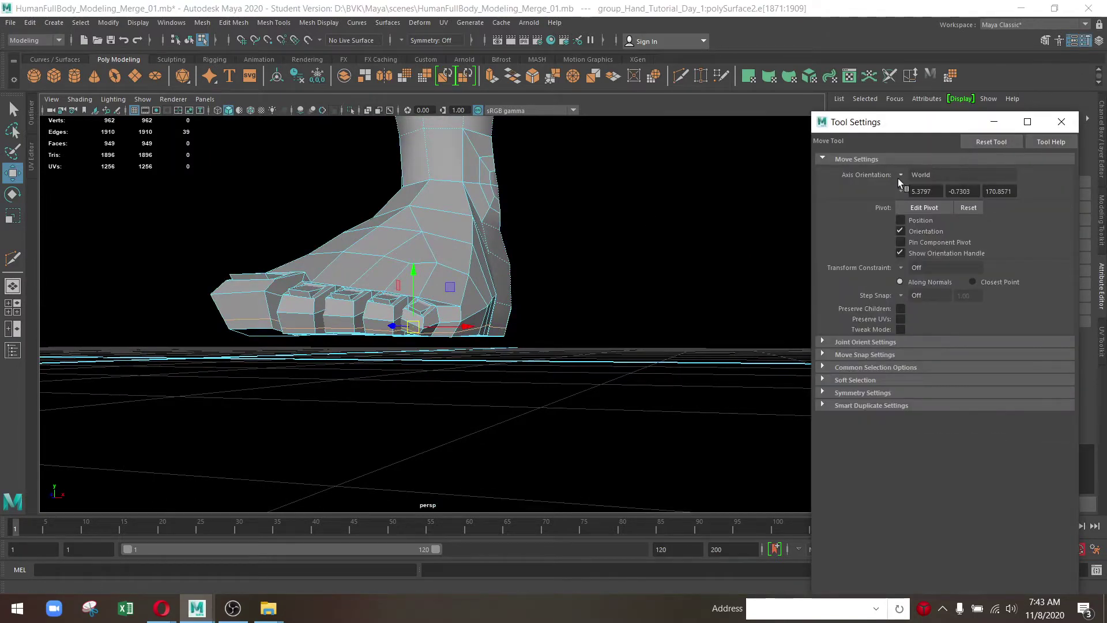
{"action": "left_click", "coordinate": [899, 175]}
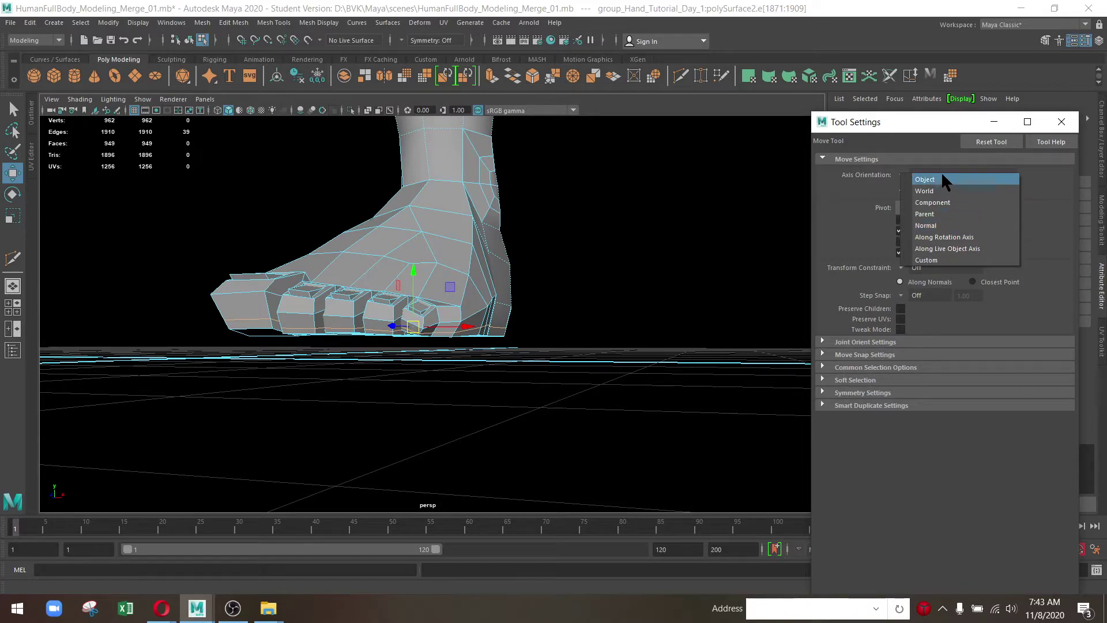
{"action": "left_click", "coordinate": [938, 225]}
{"action": "left_click_drag", "start_coordinate": [525, 335], "coordinate": [398, 322]}
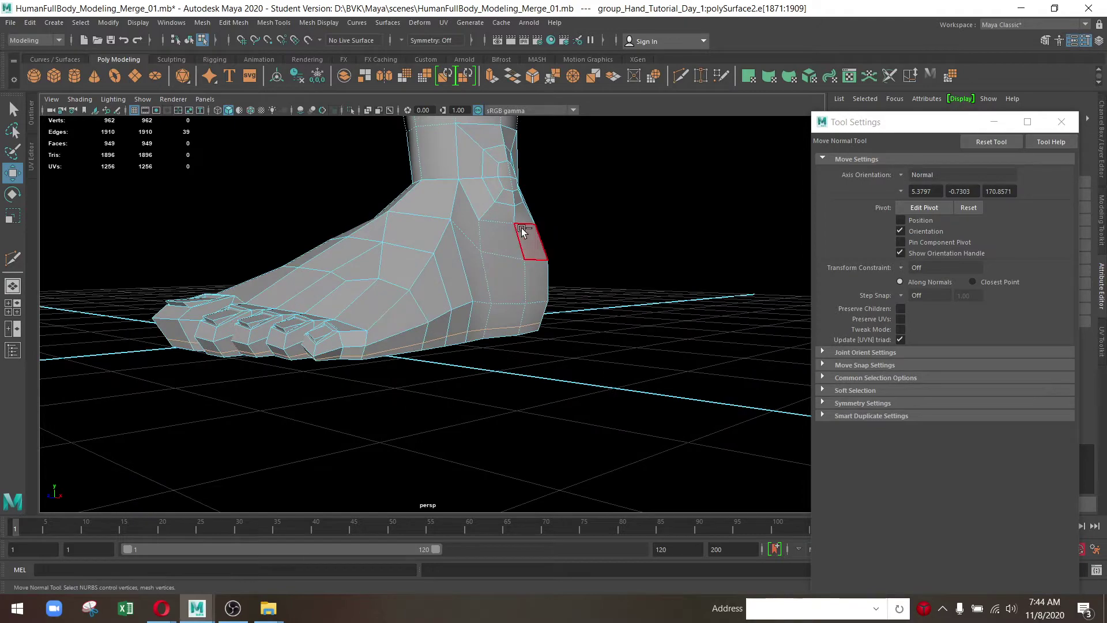
{"action": "left_click_drag", "start_coordinate": [521, 228], "coordinate": [441, 281]}
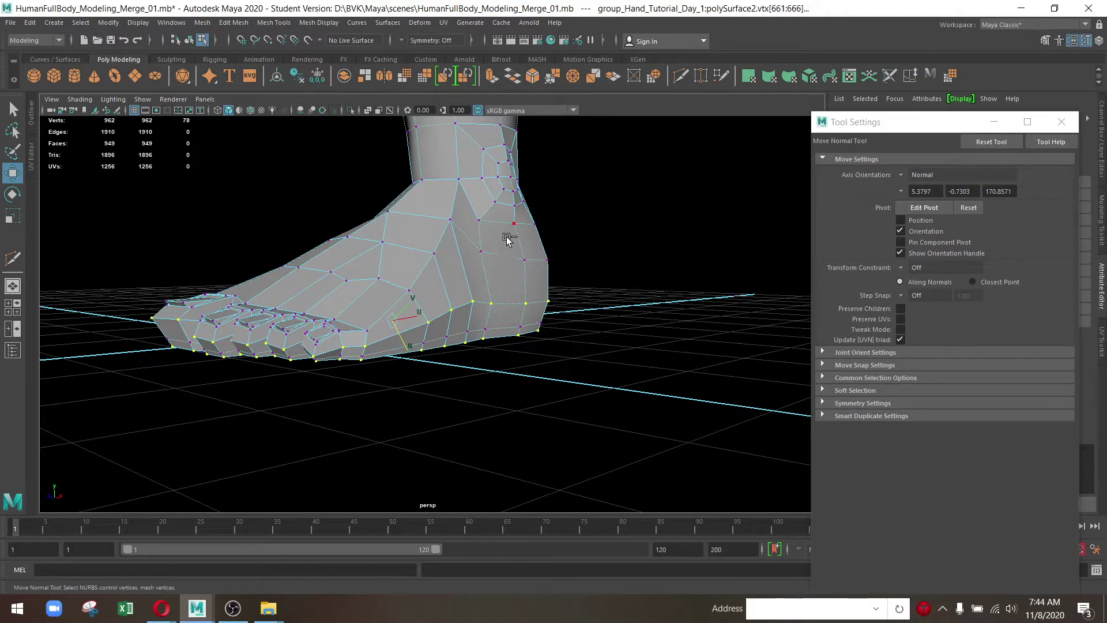
{"action": "left_click_drag", "start_coordinate": [507, 239], "coordinate": [601, 297]}
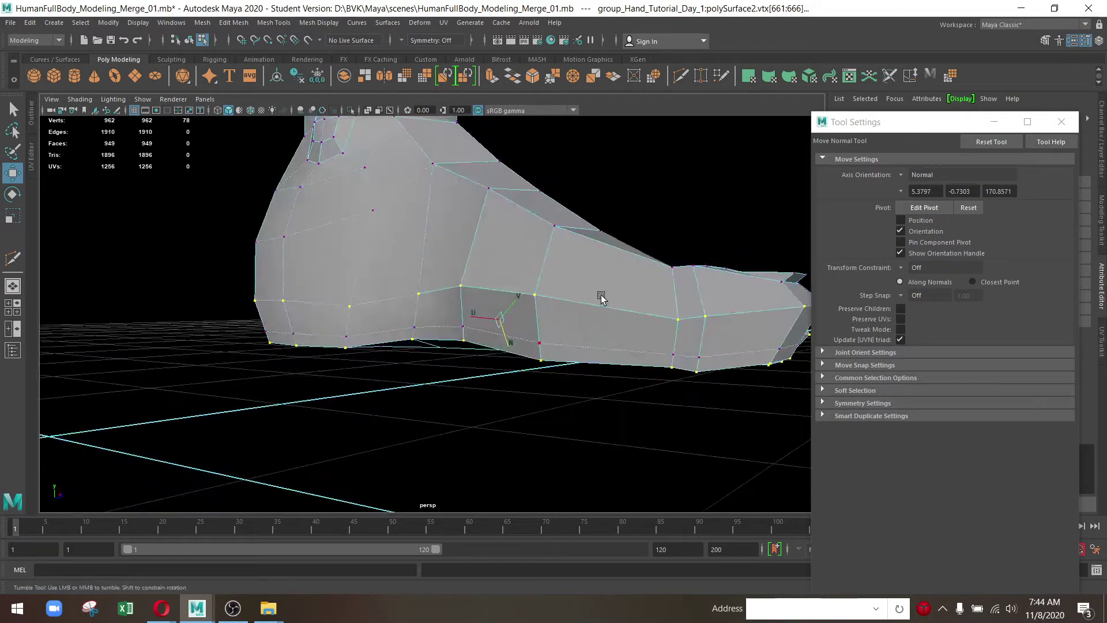
{"action": "double_click", "coordinate": [600, 308]}
{"action": "left_click_drag", "start_coordinate": [563, 317], "coordinate": [415, 316]}
{"action": "left_click_drag", "start_coordinate": [312, 206], "coordinate": [449, 357]}
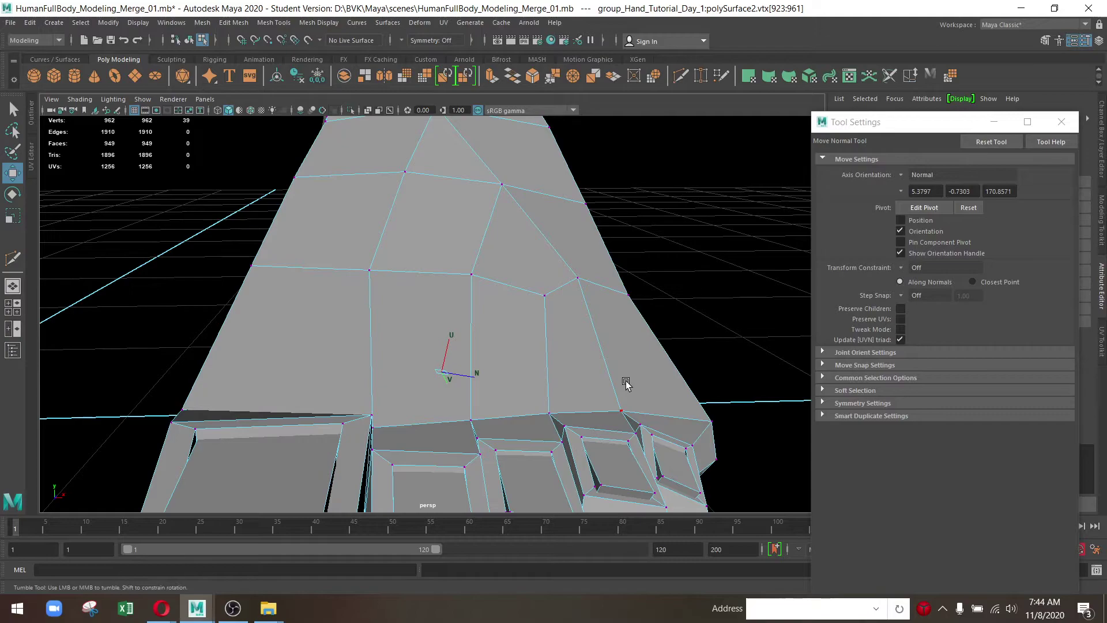
Shift the selected sole vertices slightly along their normals, orbiting to check from below
{"action": "scroll", "scroll_direction": "down", "scroll_amount": 3}
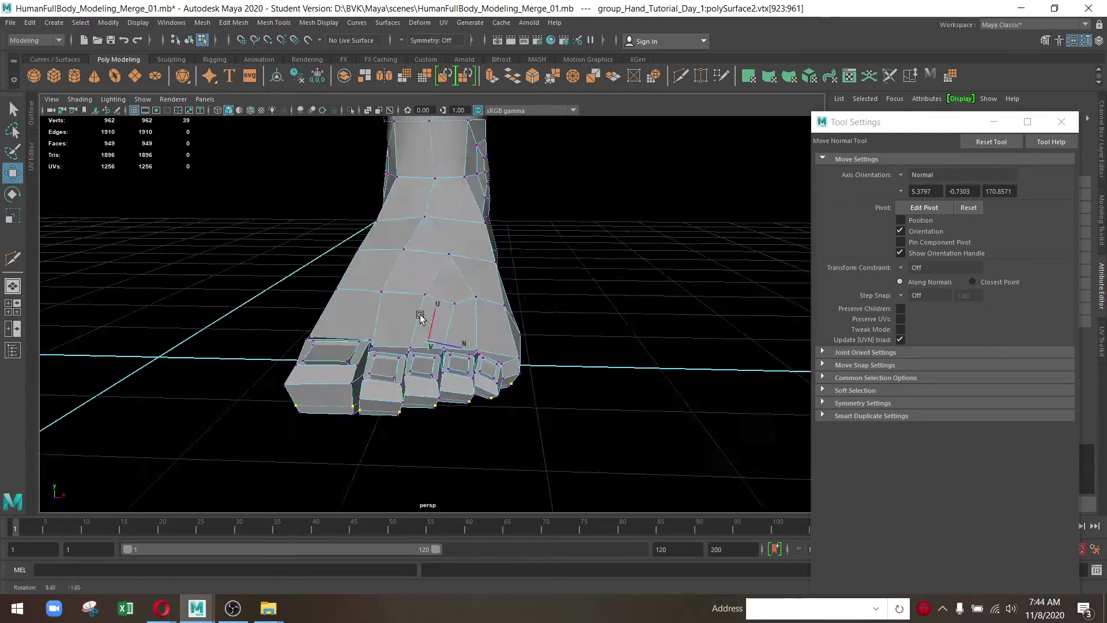
{"action": "left_click_drag", "start_coordinate": [421, 317], "coordinate": [543, 282]}
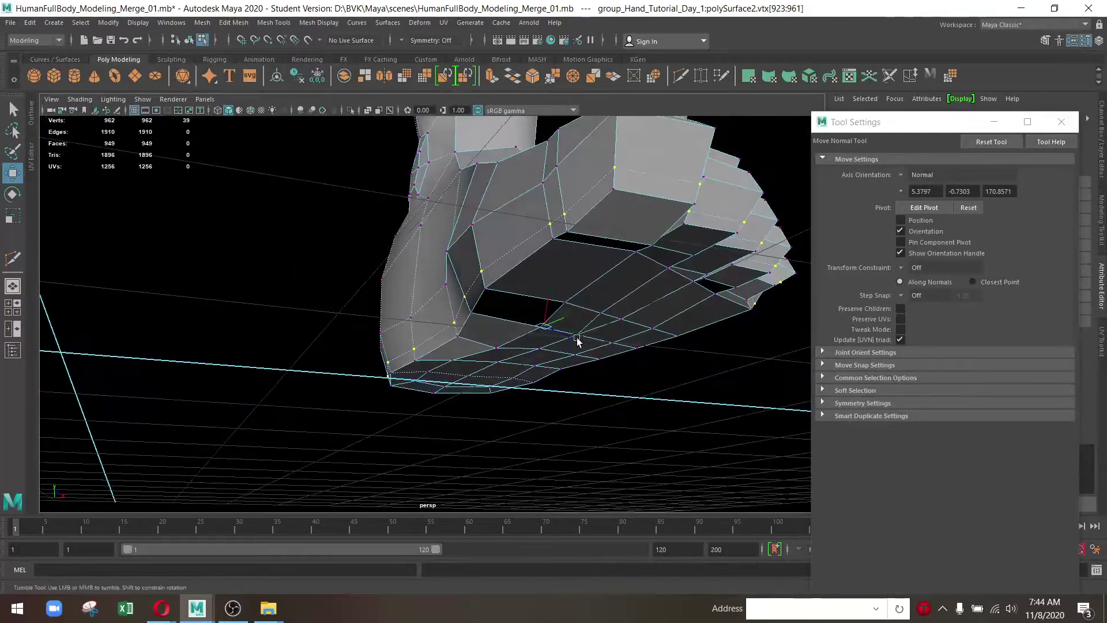
{"action": "left_click_drag", "start_coordinate": [543, 282], "coordinate": [569, 321]}
{"action": "left_click_drag", "start_coordinate": [499, 328], "coordinate": [302, 377]}
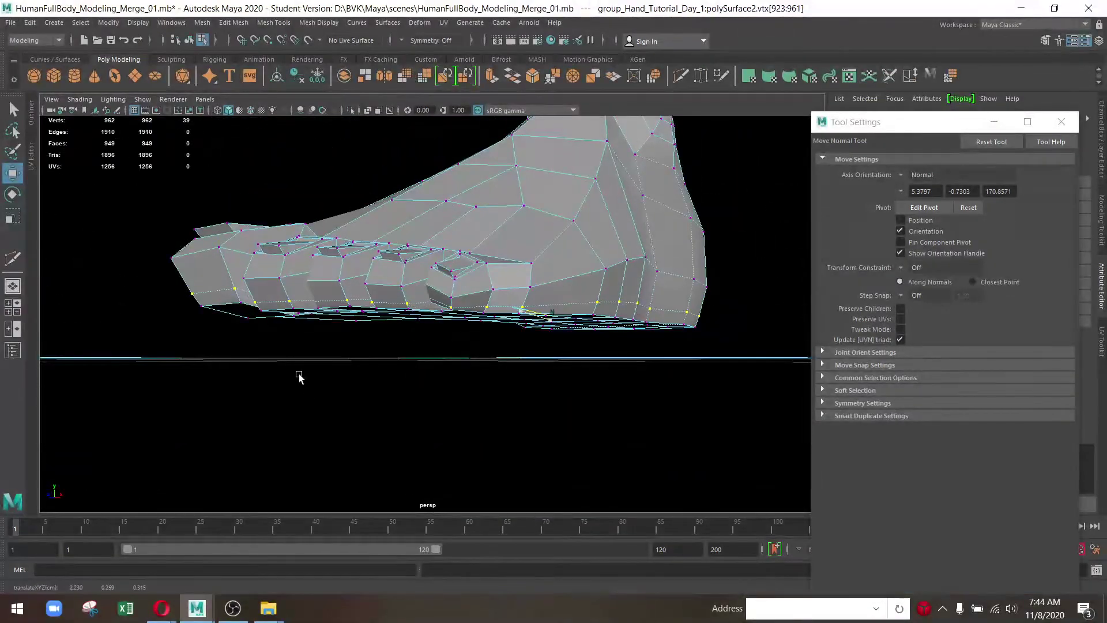
{"action": "left_click_drag", "start_coordinate": [302, 376], "coordinate": [304, 376]}
{"action": "left_click_drag", "start_coordinate": [305, 375], "coordinate": [605, 328]}
{"action": "right_click", "coordinate": [402, 271]}
Set the Move tool's axis orientation back to Object and close the tool settings
{"action": "left_click", "coordinate": [436, 247]}
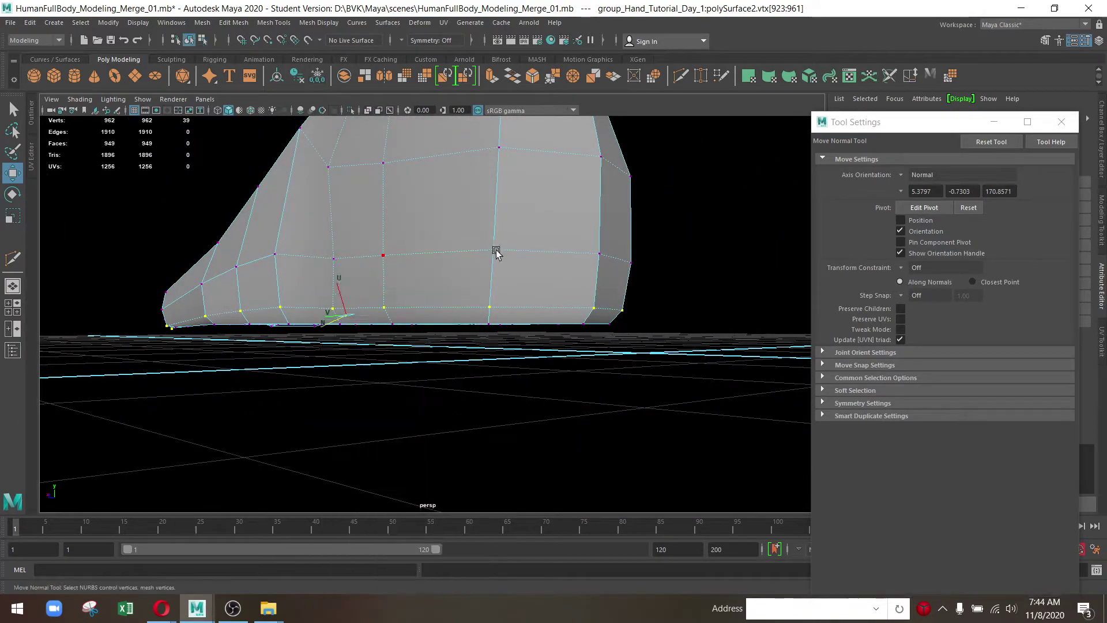
{"action": "left_click", "coordinate": [920, 175]}
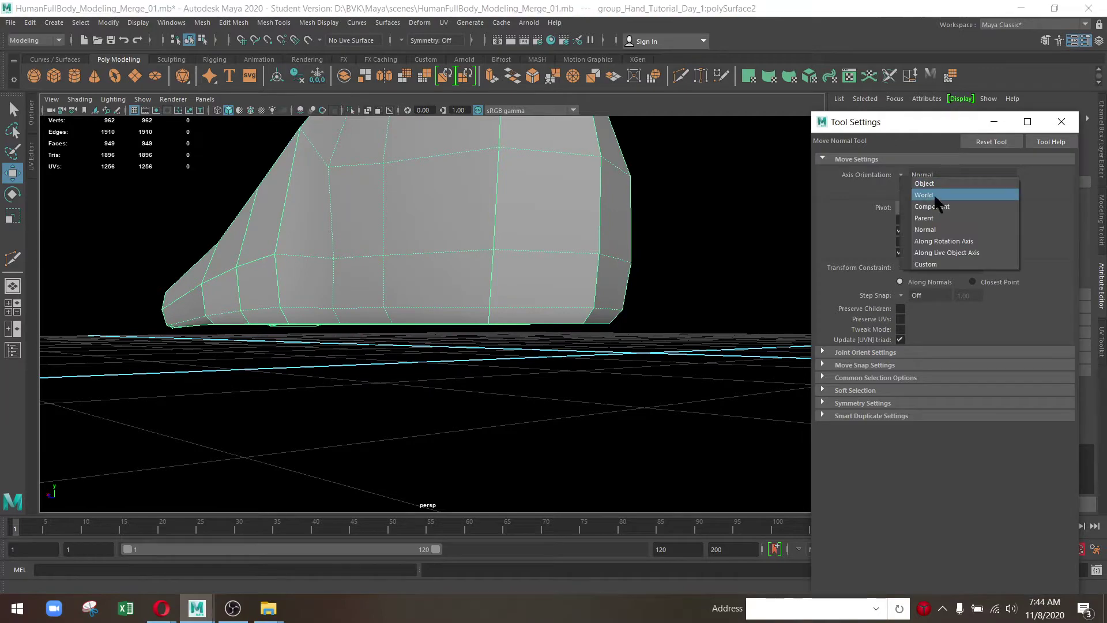
{"action": "left_click", "coordinate": [925, 182]}
{"action": "left_click", "coordinate": [1061, 122]}
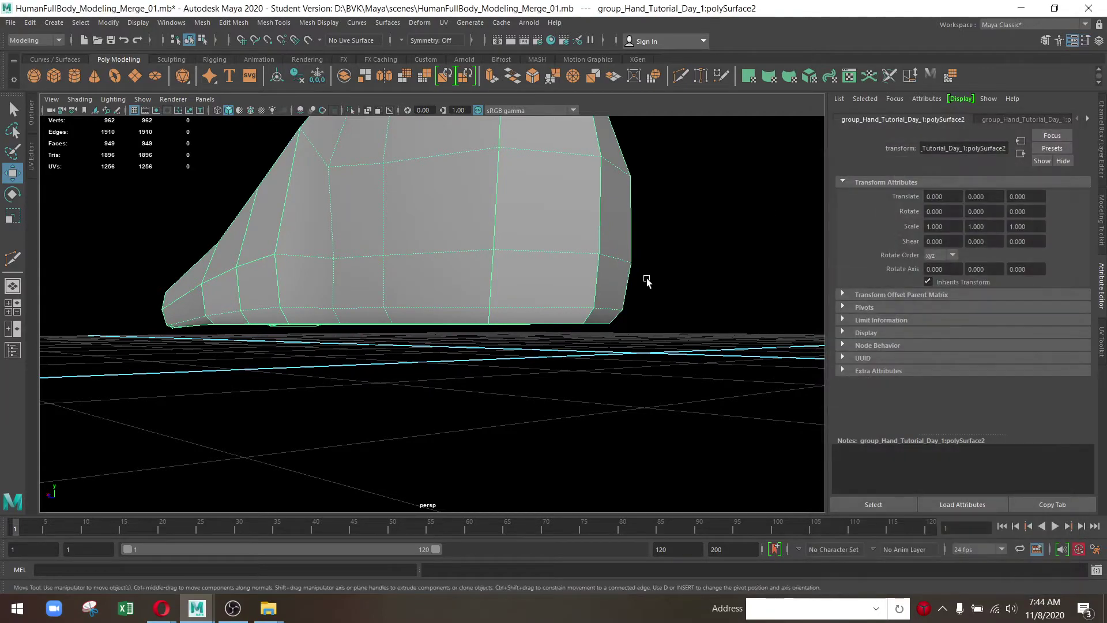
Preview the foot smoothed (3) from several angles, then return to the low-poly cage (1)
{"action": "left_click_drag", "start_coordinate": [647, 279], "coordinate": [482, 291]}
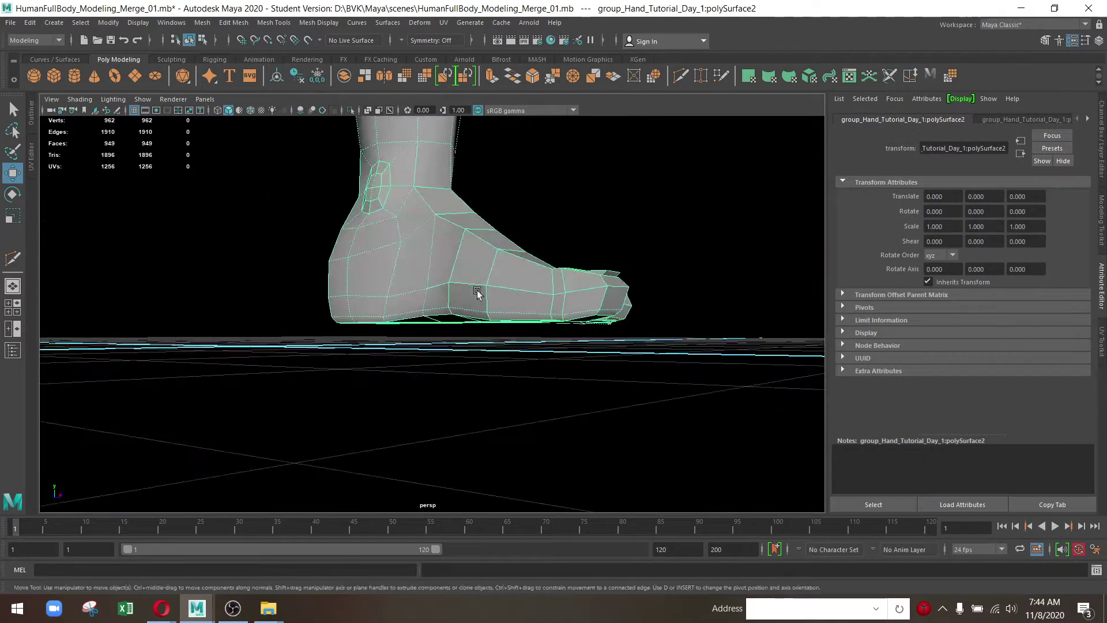
{"action": "scroll", "scroll_direction": "up", "scroll_amount": 3}
{"action": "key", "text": "3"}
{"action": "left_click", "coordinate": [418, 401]}
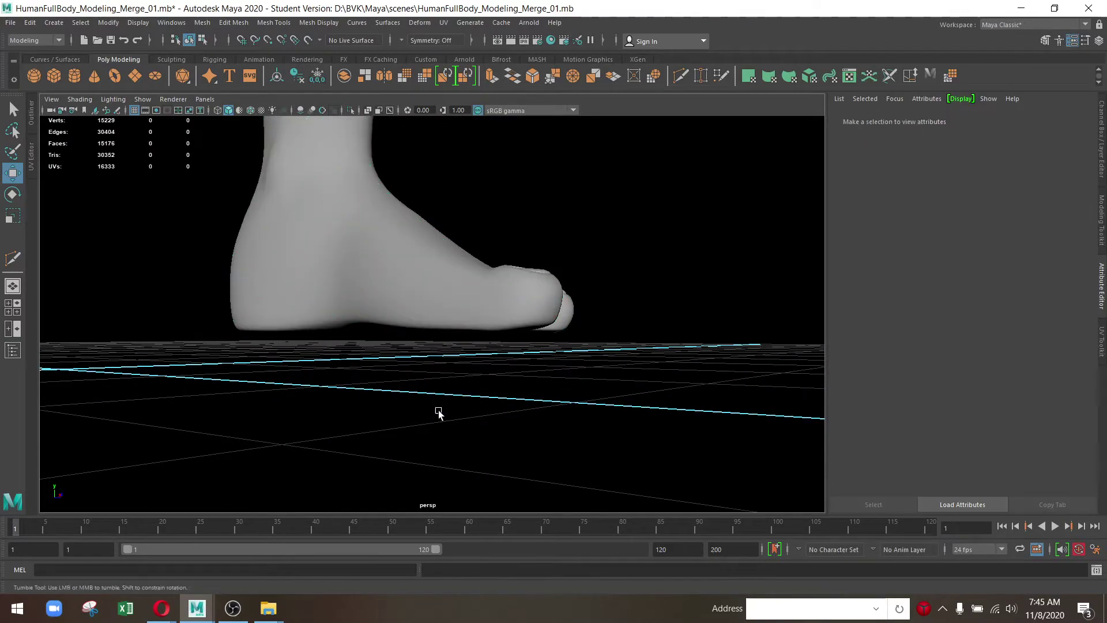
{"action": "left_click_drag", "start_coordinate": [438, 413], "coordinate": [269, 412]}
{"action": "left_click_drag", "start_coordinate": [444, 348], "coordinate": [551, 409]}
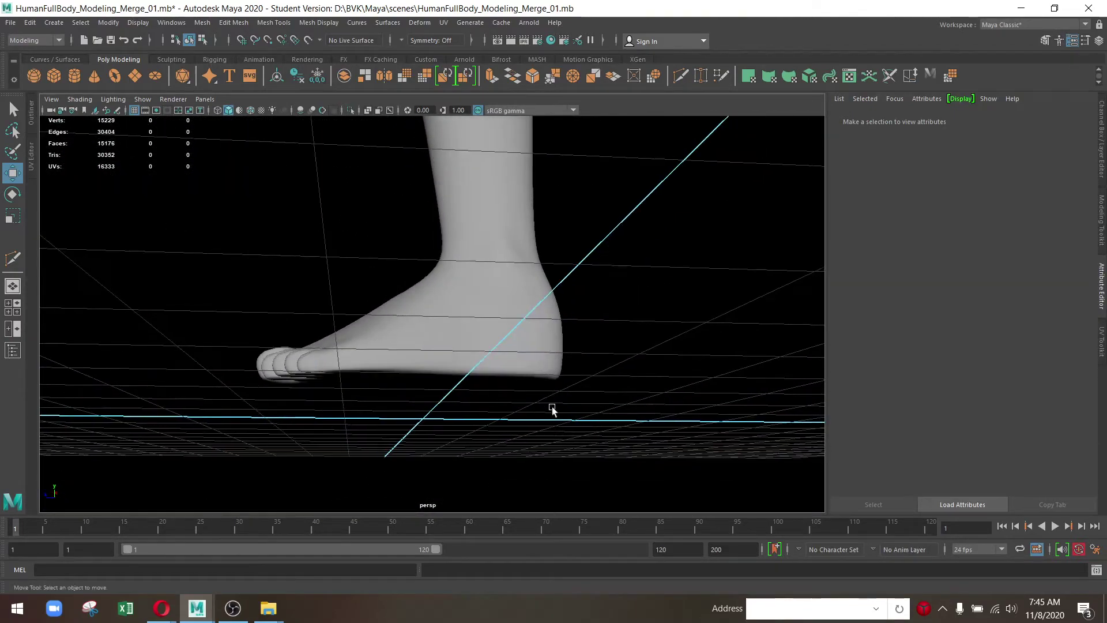
{"action": "left_click_drag", "start_coordinate": [568, 372], "coordinate": [362, 360]}
{"action": "left_click", "coordinate": [362, 360]}
{"action": "left_click_drag", "start_coordinate": [432, 324], "coordinate": [362, 295]}
{"action": "left_click_drag", "start_coordinate": [362, 295], "coordinate": [432, 193]}
{"action": "key", "text": "1"}
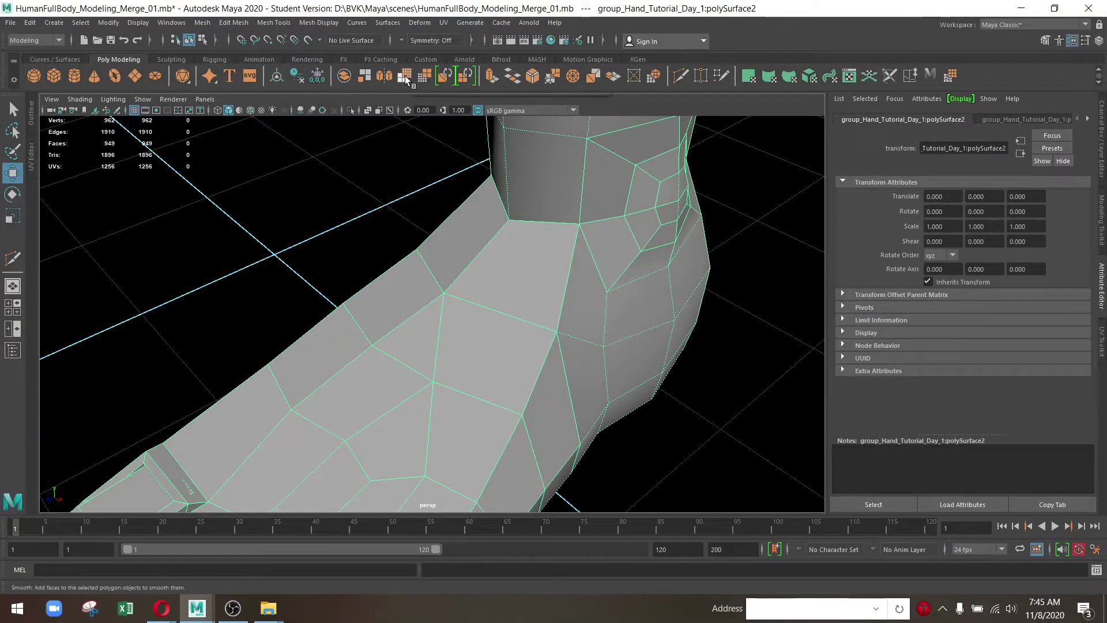
Smooth the foot to 3821 vertices and select two edges at the front of the ankle
{"action": "left_click", "coordinate": [405, 75]}
{"action": "left_click_drag", "start_coordinate": [430, 247], "coordinate": [459, 289]}
{"action": "left_click", "coordinate": [465, 299]}
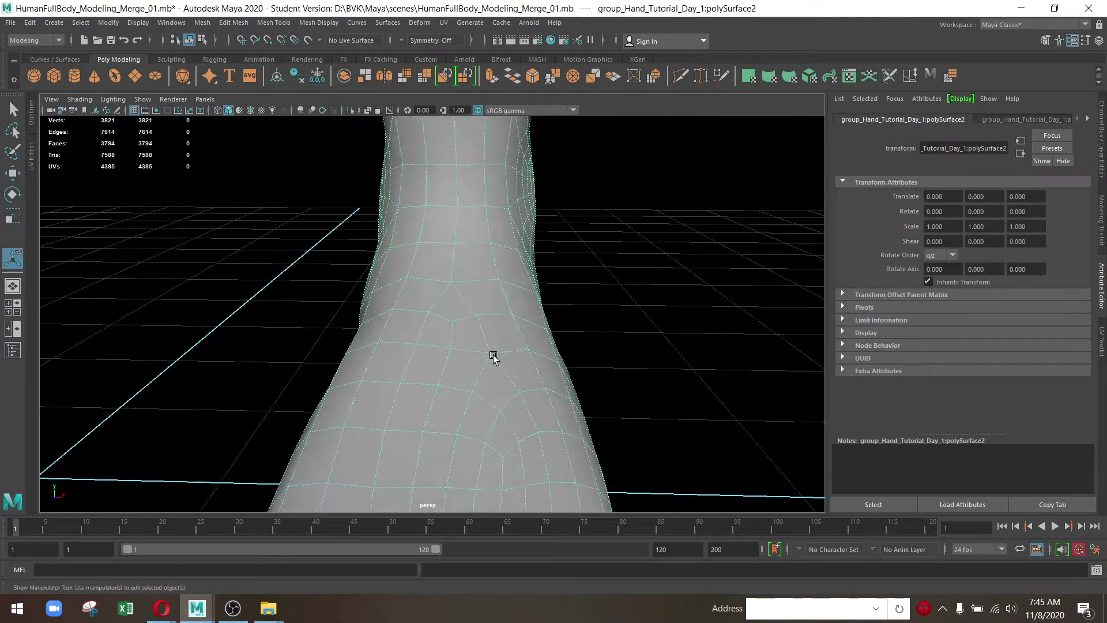
{"action": "left_click_drag", "start_coordinate": [470, 300], "coordinate": [469, 262]}
{"action": "left_click", "coordinate": [468, 300]}
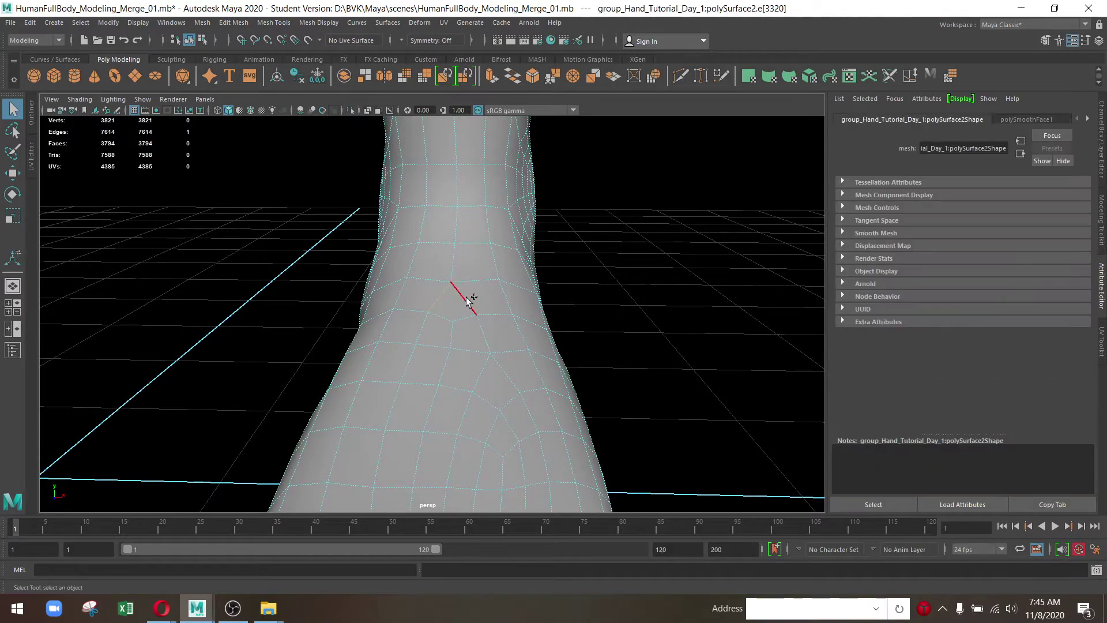
{"action": "left_click_drag", "start_coordinate": [421, 330], "coordinate": [428, 311]}
{"action": "left_click", "coordinate": [524, 369]}
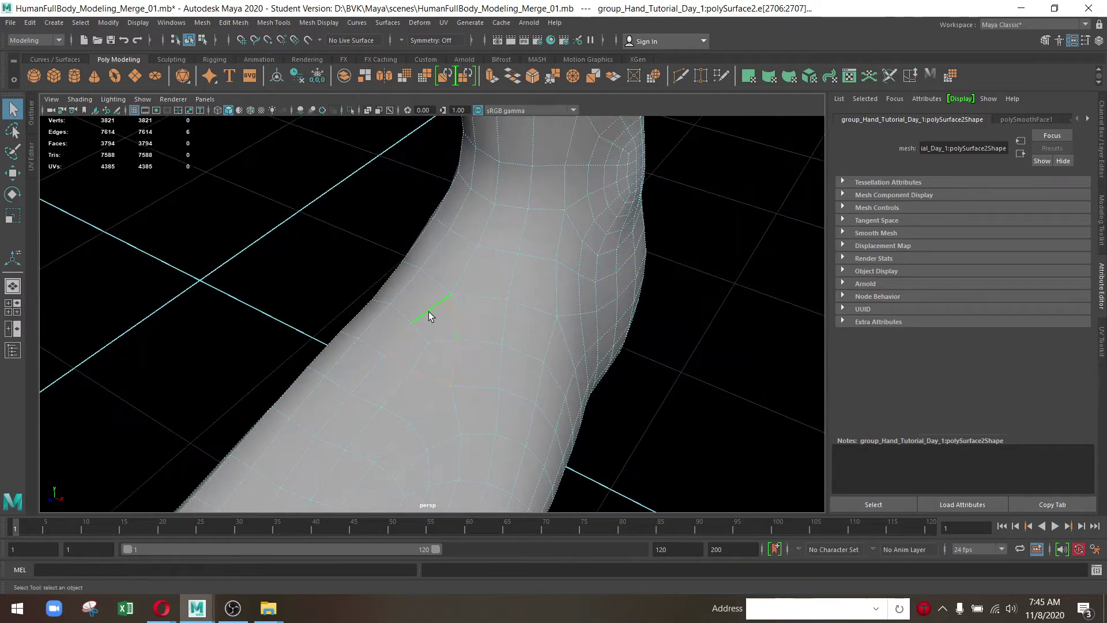
{"action": "left_click_drag", "start_coordinate": [472, 347], "coordinate": [473, 259]}
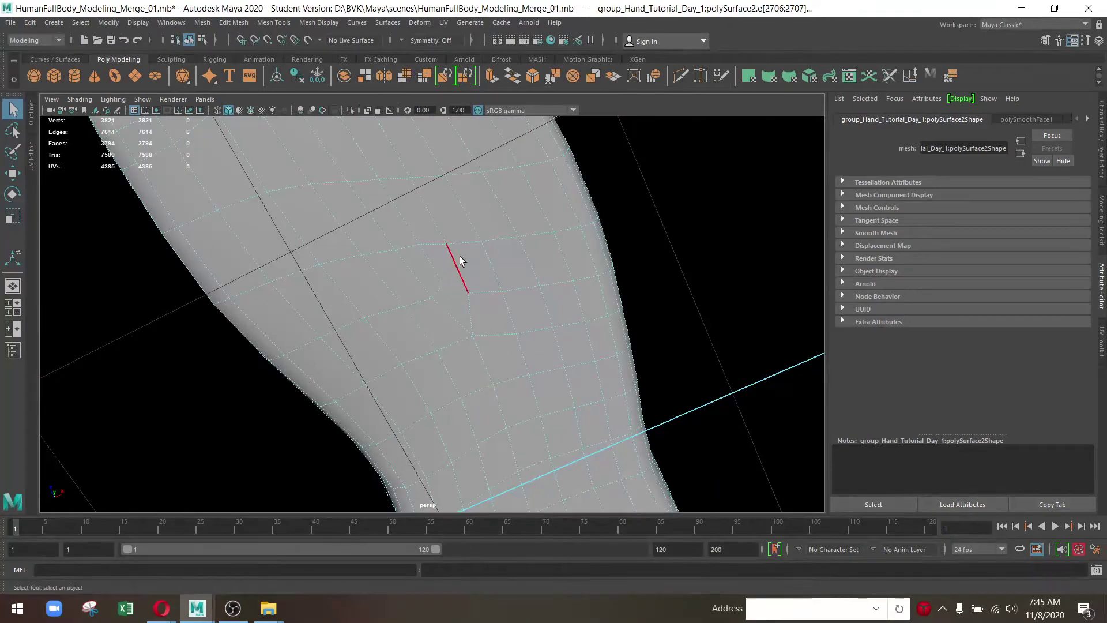
Turn off smooth preview, return to object mode, and show the mesh's shape attributes
{"action": "scroll", "scroll_direction": "down", "scroll_amount": 3}
{"action": "scroll", "scroll_direction": "up", "scroll_amount": 3}
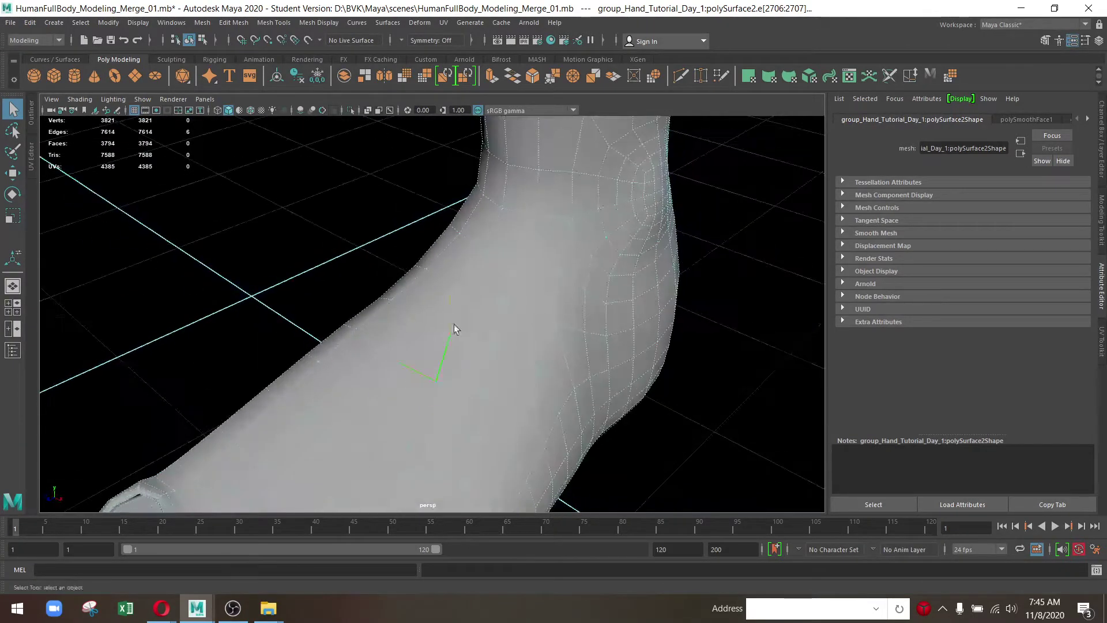
{"action": "key", "text": "1"}
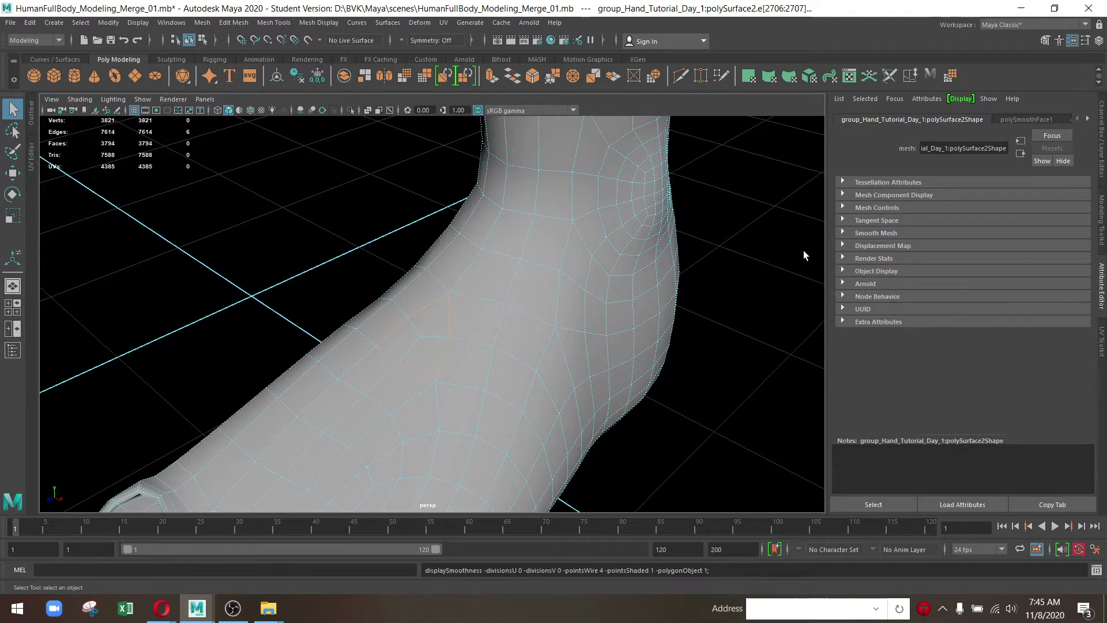
{"action": "left_click_drag", "start_coordinate": [528, 247], "coordinate": [580, 216]}
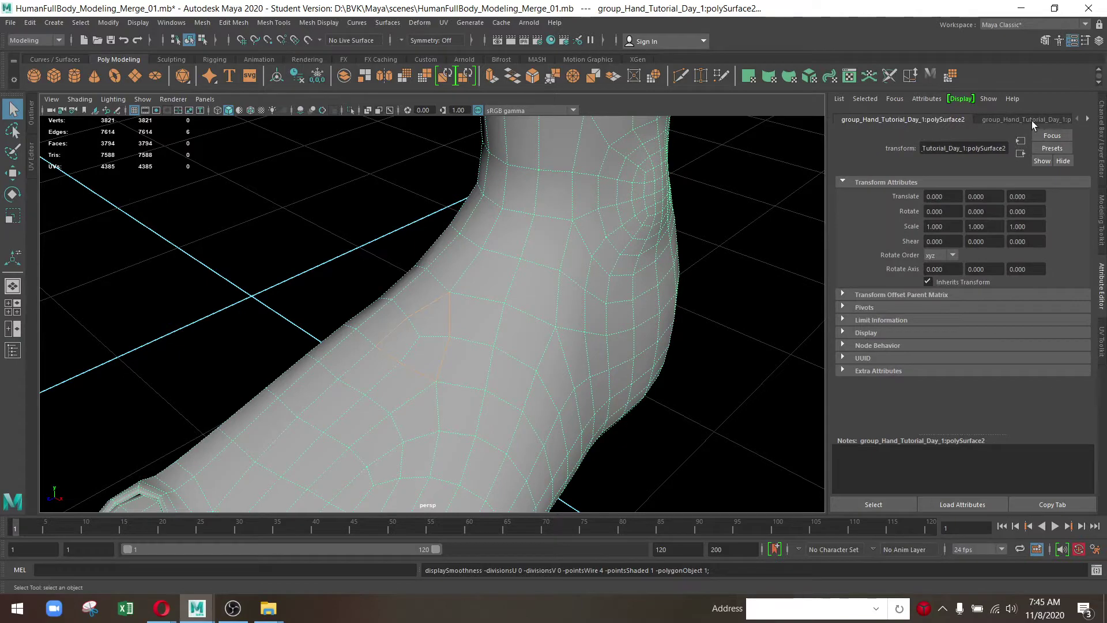
{"action": "left_click", "coordinate": [1029, 120]}
Set polySmoothFace1 divisions to 0 so the foot returns to its 962-vertex cage
{"action": "left_click", "coordinate": [1102, 132]}
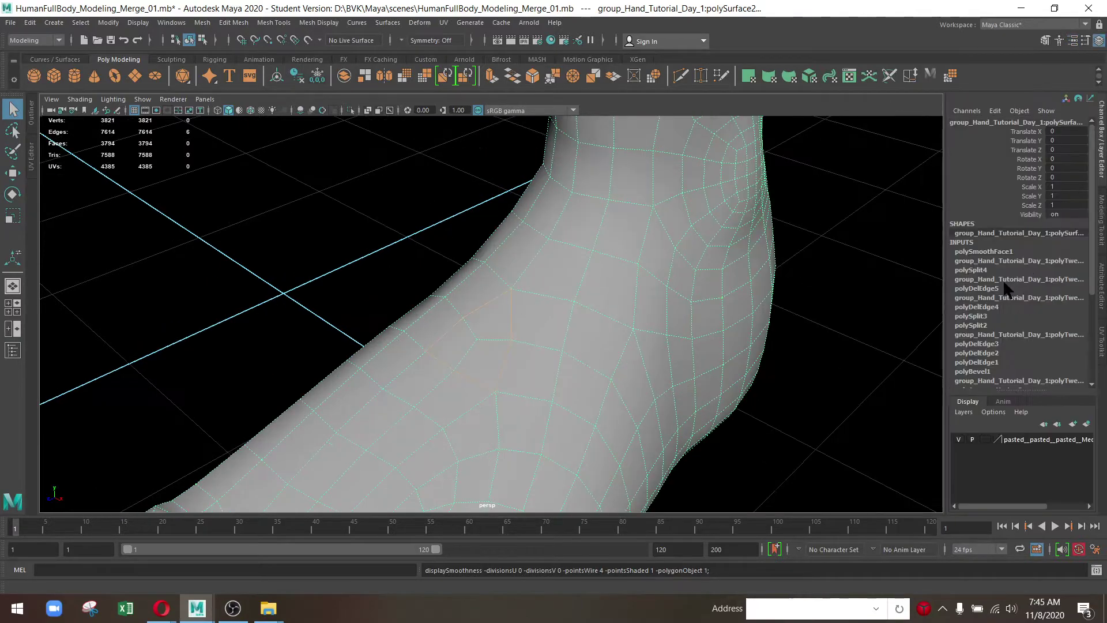
{"action": "left_click", "coordinate": [993, 253]}
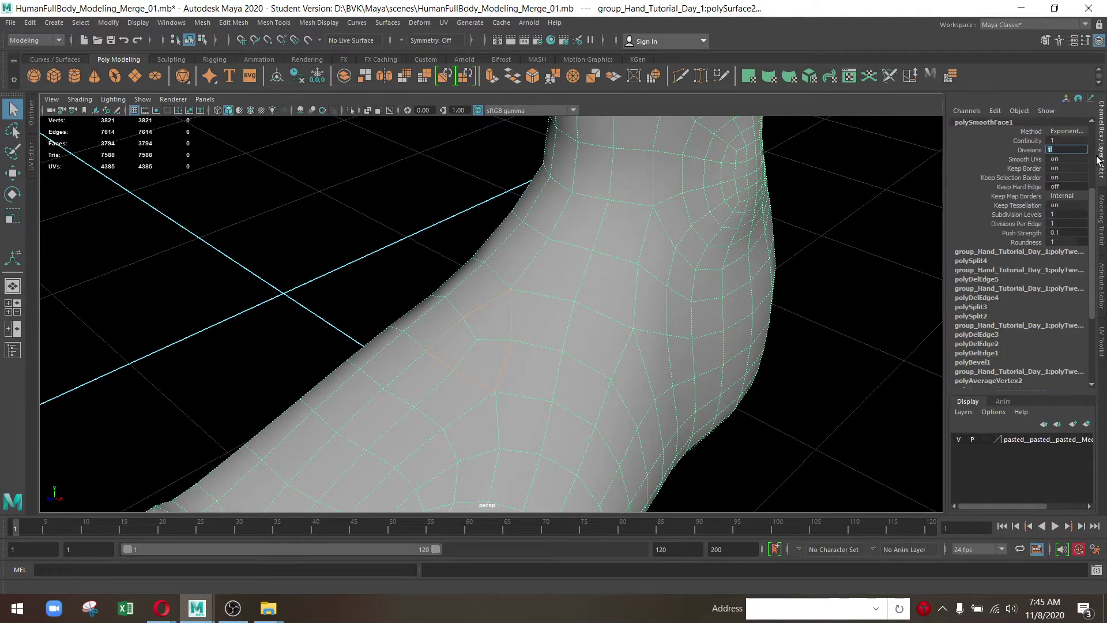
{"action": "key", "text": "Return"}
{"action": "scroll", "scroll_direction": "down", "scroll_amount": 3}
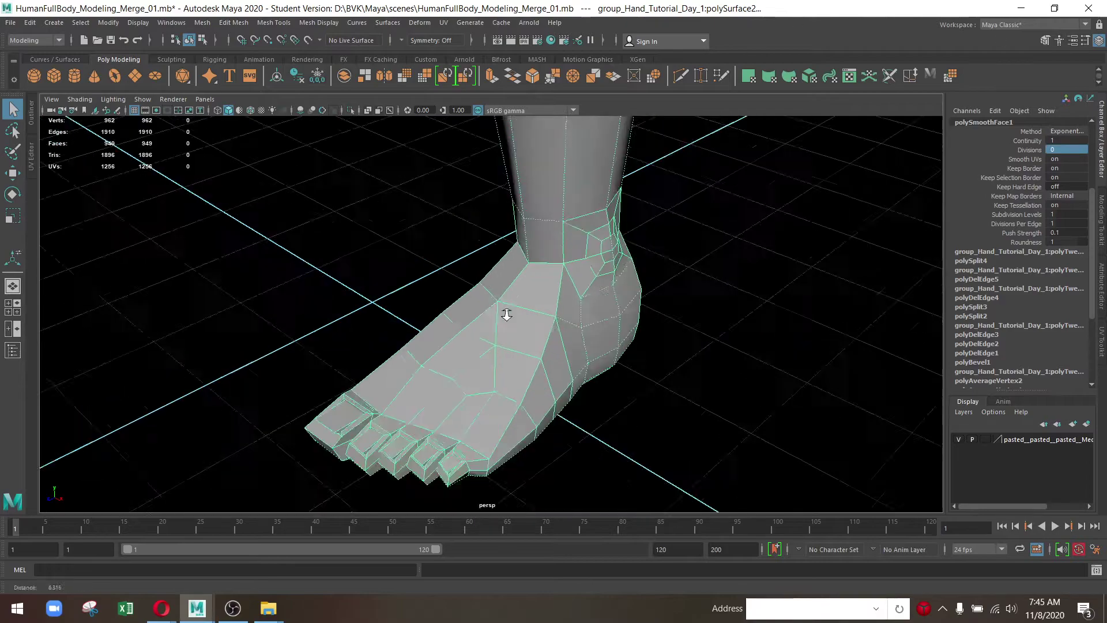
{"action": "left_click_drag", "start_coordinate": [504, 313], "coordinate": [431, 371]}
{"action": "left_click_drag", "start_coordinate": [431, 371], "coordinate": [503, 483]}
In vertex mode, pull the heel vertices back and move a right-side ankle vertex left
{"action": "left_click_drag", "start_coordinate": [512, 239], "coordinate": [379, 199]}
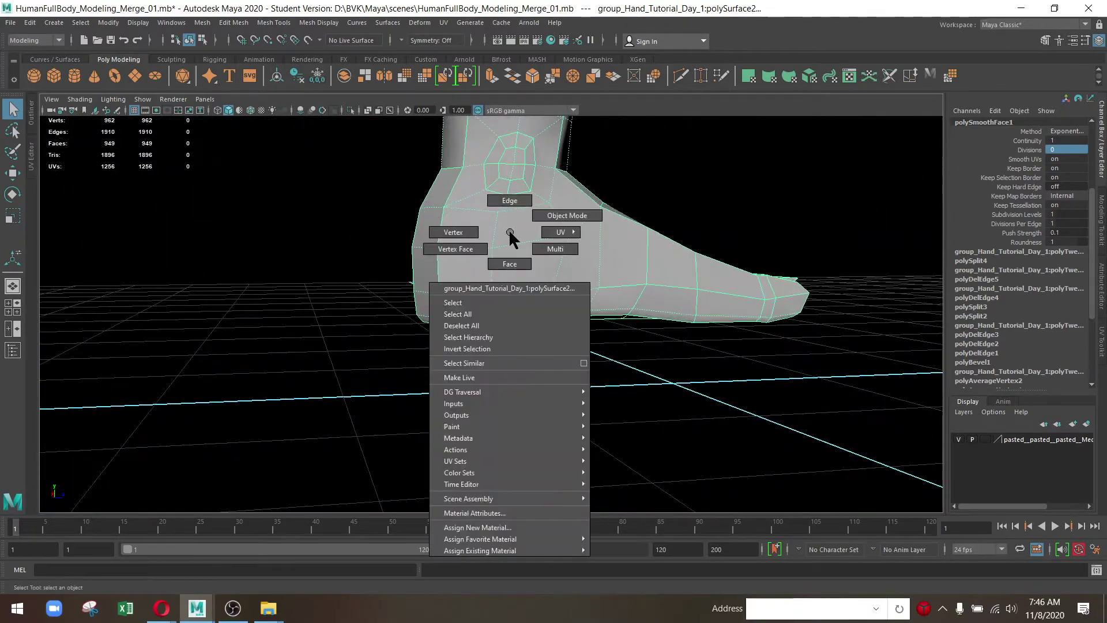
{"action": "key", "text": "w"}
{"action": "left_click_drag", "start_coordinate": [455, 227], "coordinate": [481, 211]}
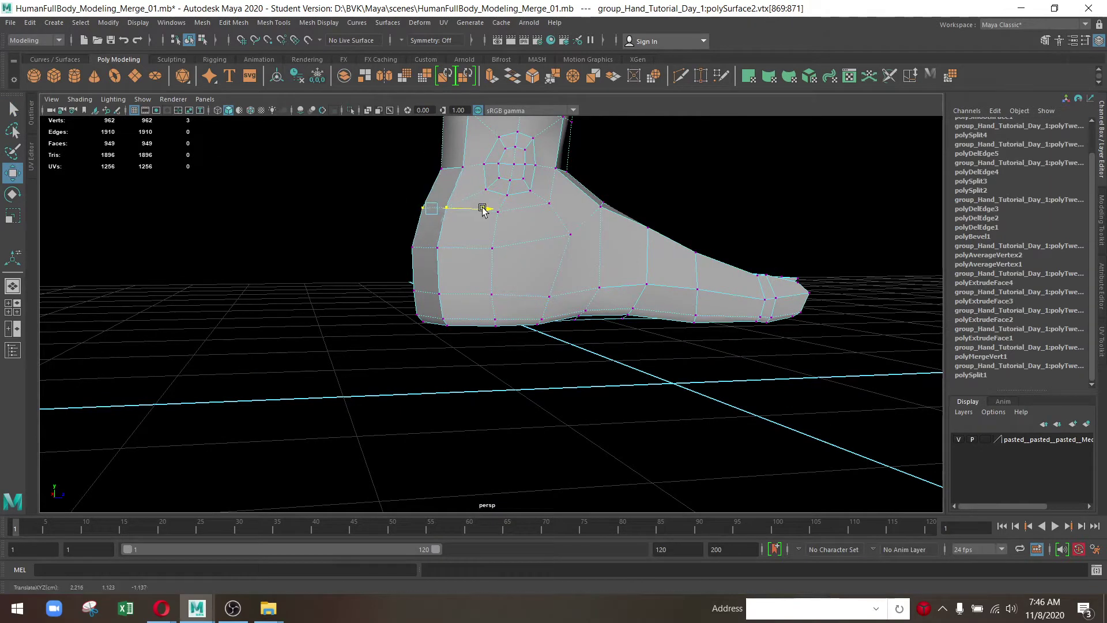
{"action": "left_click_drag", "start_coordinate": [551, 209], "coordinate": [462, 242]}
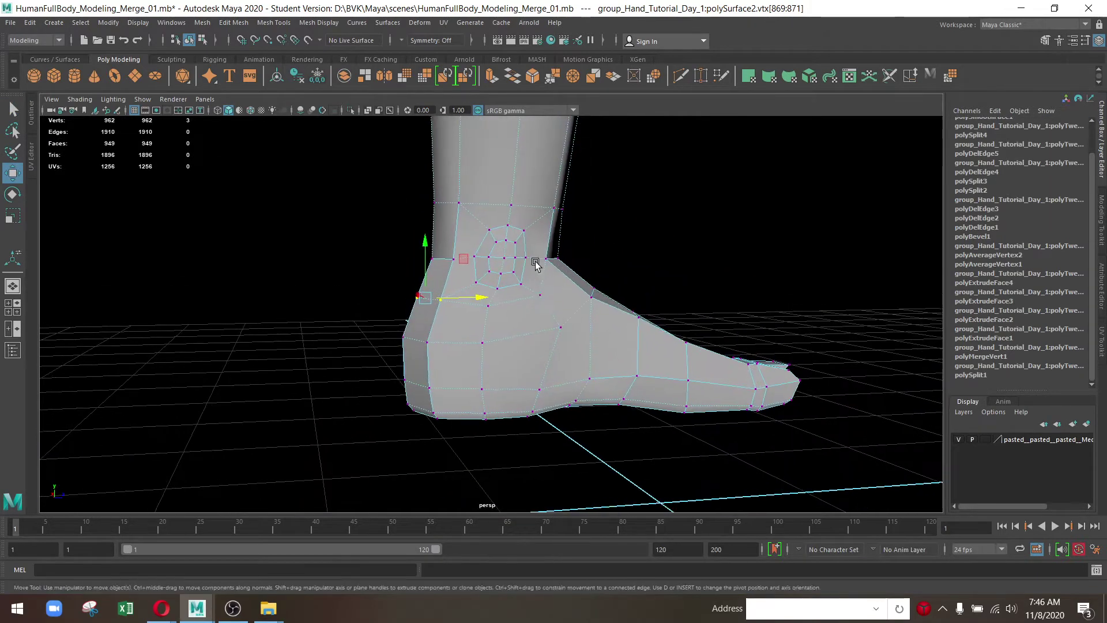
{"action": "scroll", "scroll_direction": "up", "scroll_amount": 3}
{"action": "left_click_drag", "start_coordinate": [448, 260], "coordinate": [565, 237]}
{"action": "scroll", "scroll_direction": "up", "scroll_amount": 3}
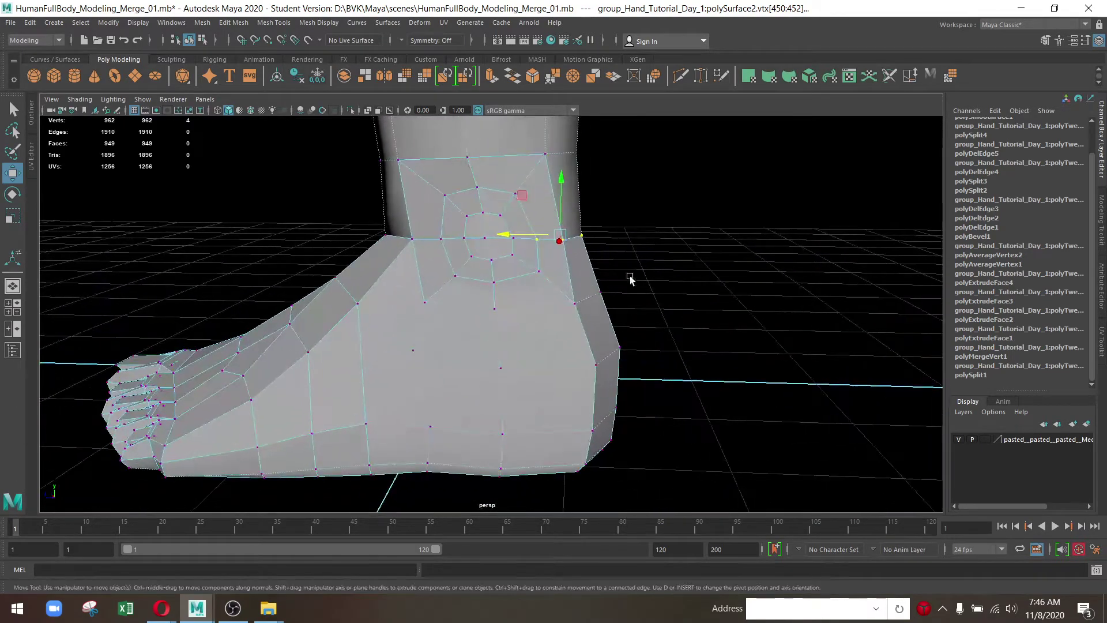
{"action": "left_click_drag", "start_coordinate": [630, 280], "coordinate": [697, 420]}
{"action": "left_click", "coordinate": [560, 324]}
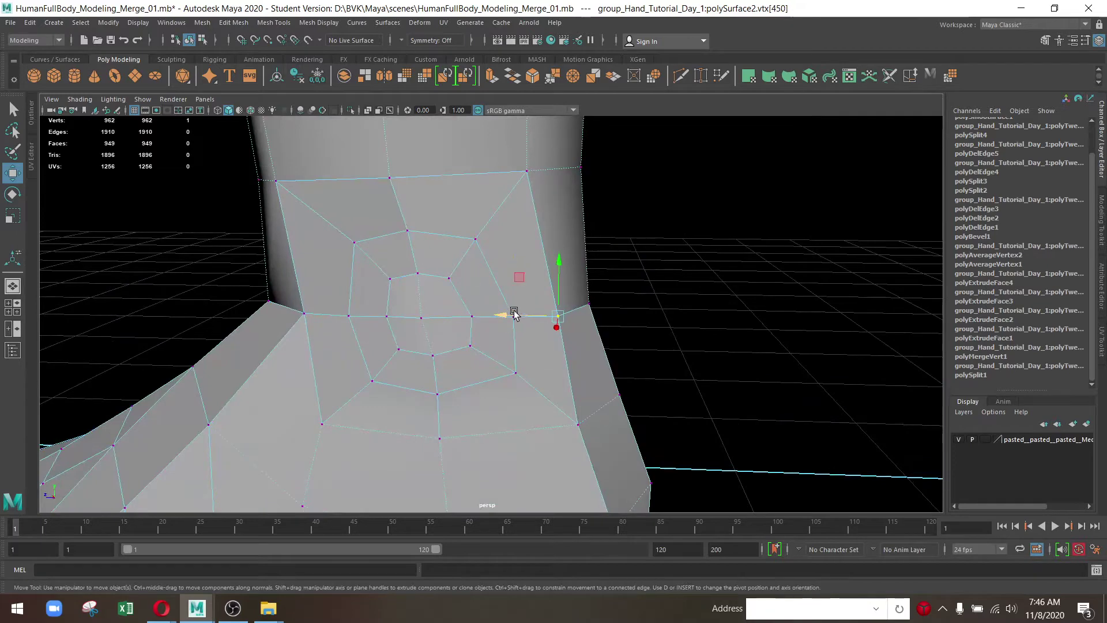
{"action": "left_click", "coordinate": [513, 315]}
{"action": "left_click_drag", "start_coordinate": [506, 316], "coordinate": [658, 361]}
Adjust the upper vertices around the ankle ring, raising the top vertex slightly
{"action": "left_click", "coordinate": [314, 176]}
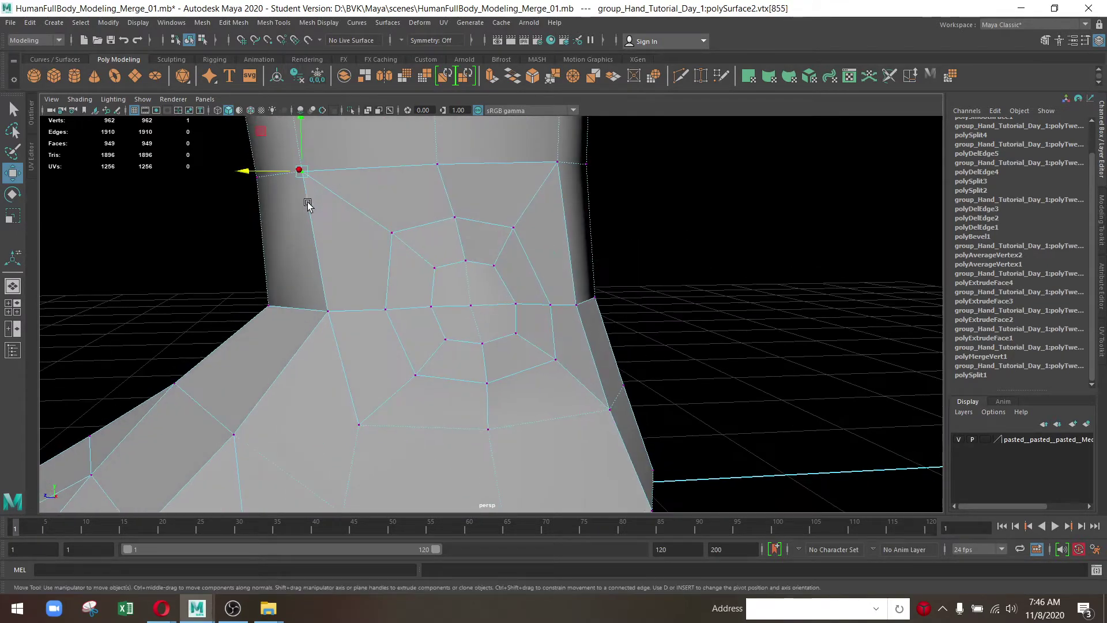
{"action": "left_click_drag", "start_coordinate": [309, 175], "coordinate": [321, 185]}
{"action": "left_click", "coordinate": [551, 166]}
{"action": "left_click_drag", "start_coordinate": [551, 166], "coordinate": [600, 212]}
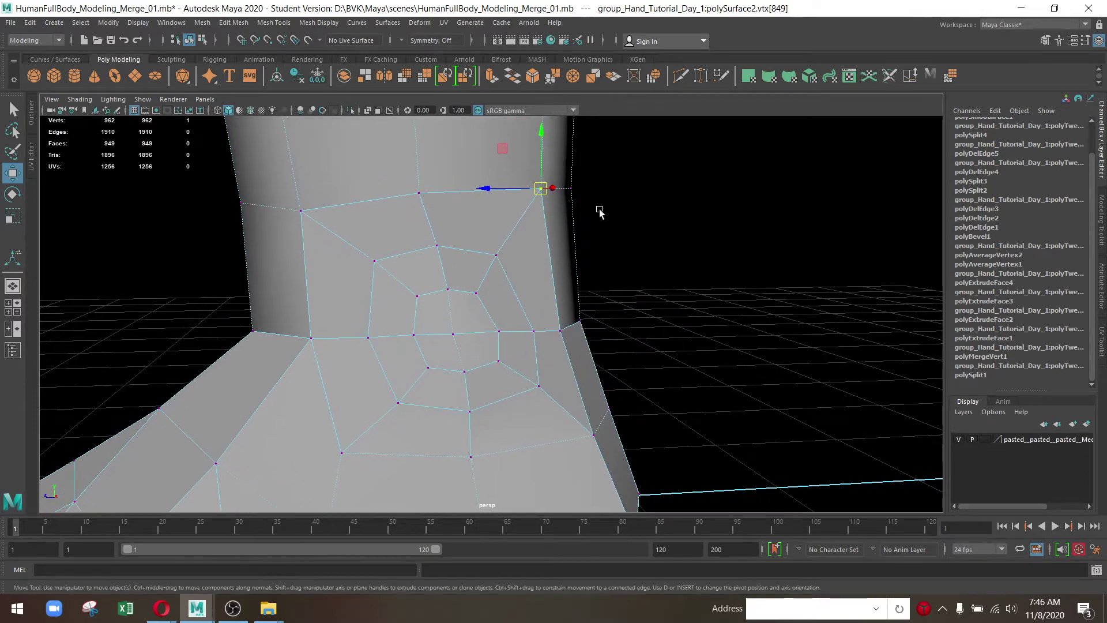
{"action": "left_click_drag", "start_coordinate": [497, 150], "coordinate": [499, 159]}
{"action": "left_click", "coordinate": [419, 192]}
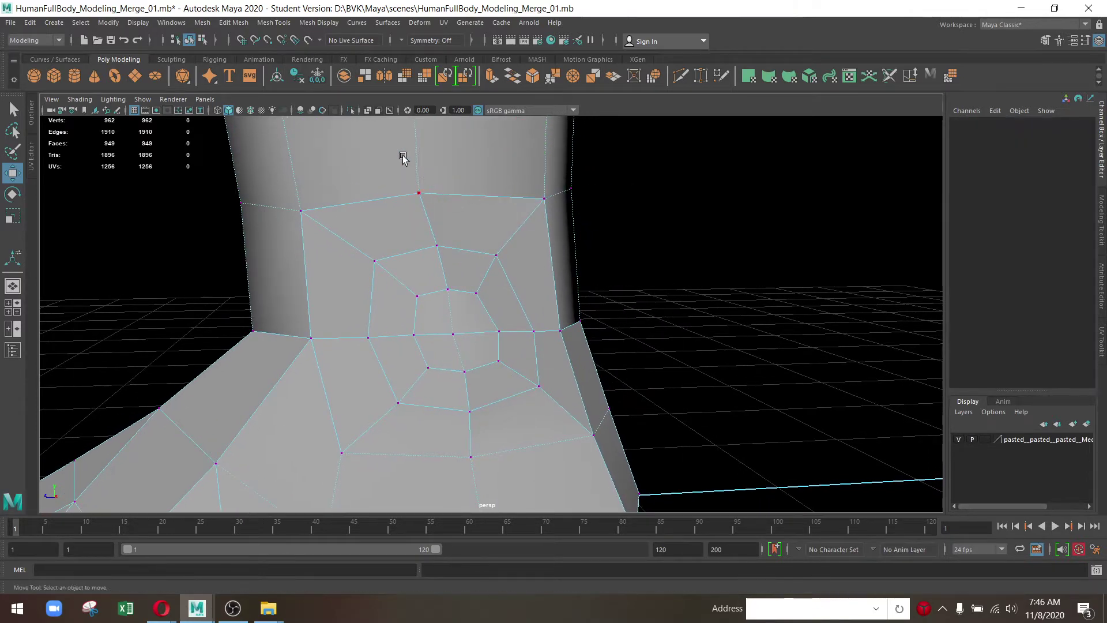
{"action": "left_click_drag", "start_coordinate": [418, 144], "coordinate": [335, 367]}
{"action": "left_click", "coordinate": [397, 363]}
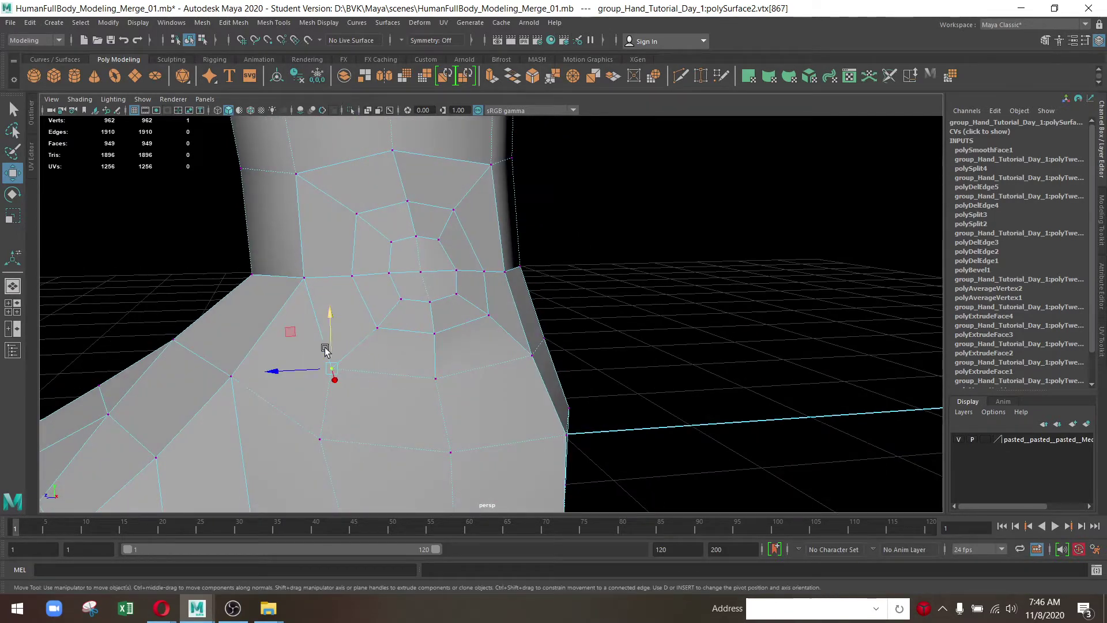
{"action": "left_click_drag", "start_coordinate": [290, 333], "coordinate": [297, 326]}
Tumble around the ankle and pull its side vertices inward to slim it
{"action": "left_click_drag", "start_coordinate": [416, 342], "coordinate": [481, 219]}
{"action": "left_click", "coordinate": [472, 376]}
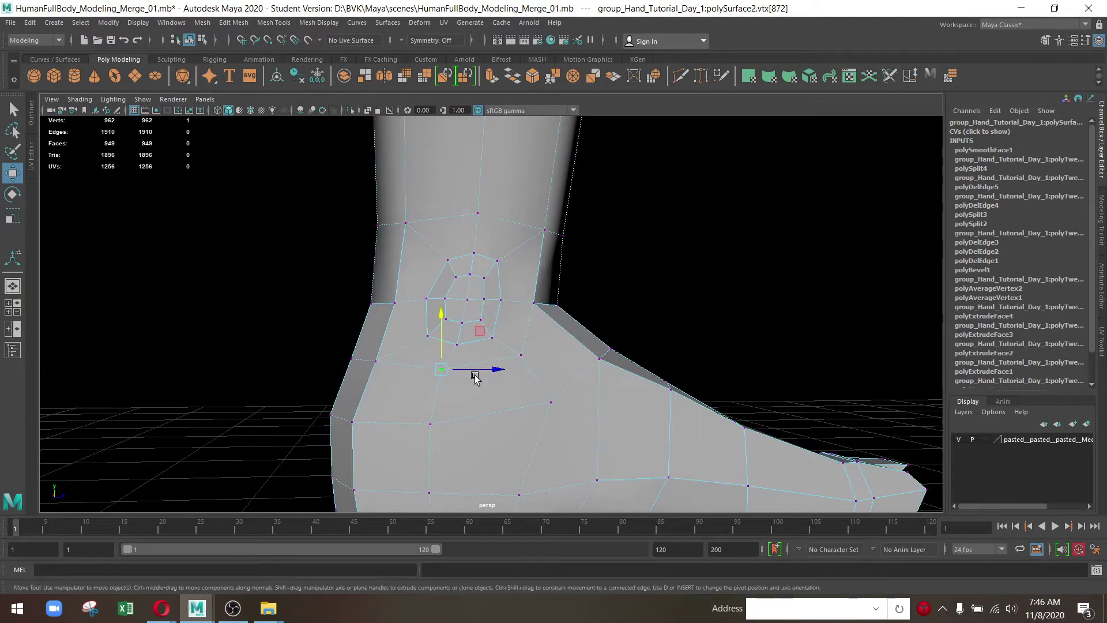
{"action": "left_click_drag", "start_coordinate": [477, 346], "coordinate": [479, 334]}
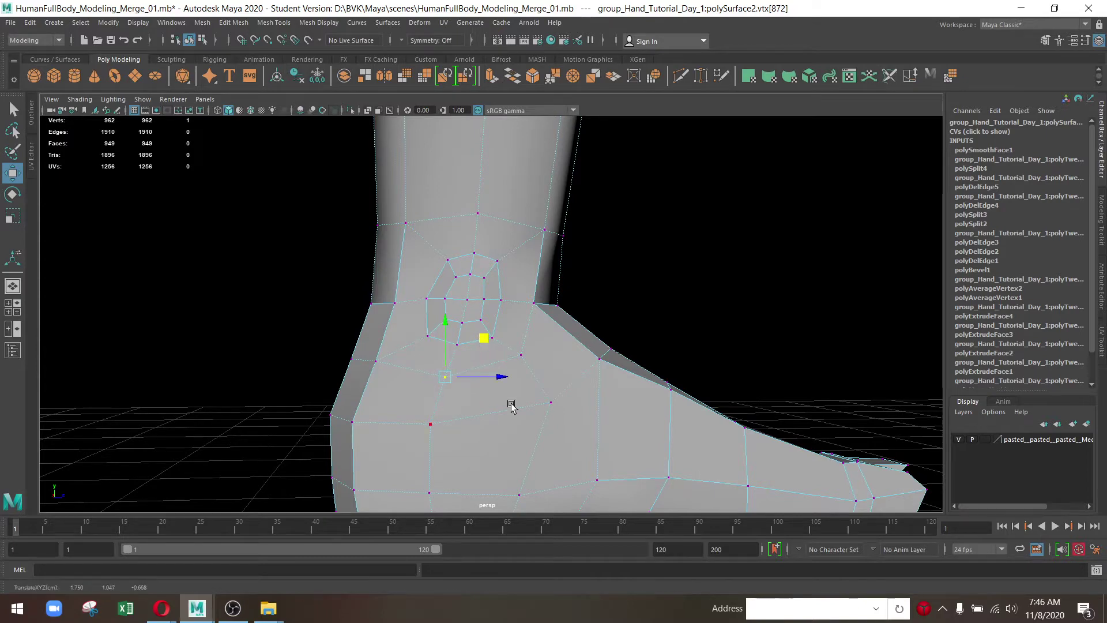
{"action": "left_click", "coordinate": [521, 354]}
{"action": "left_click_drag", "start_coordinate": [555, 326], "coordinate": [582, 363]}
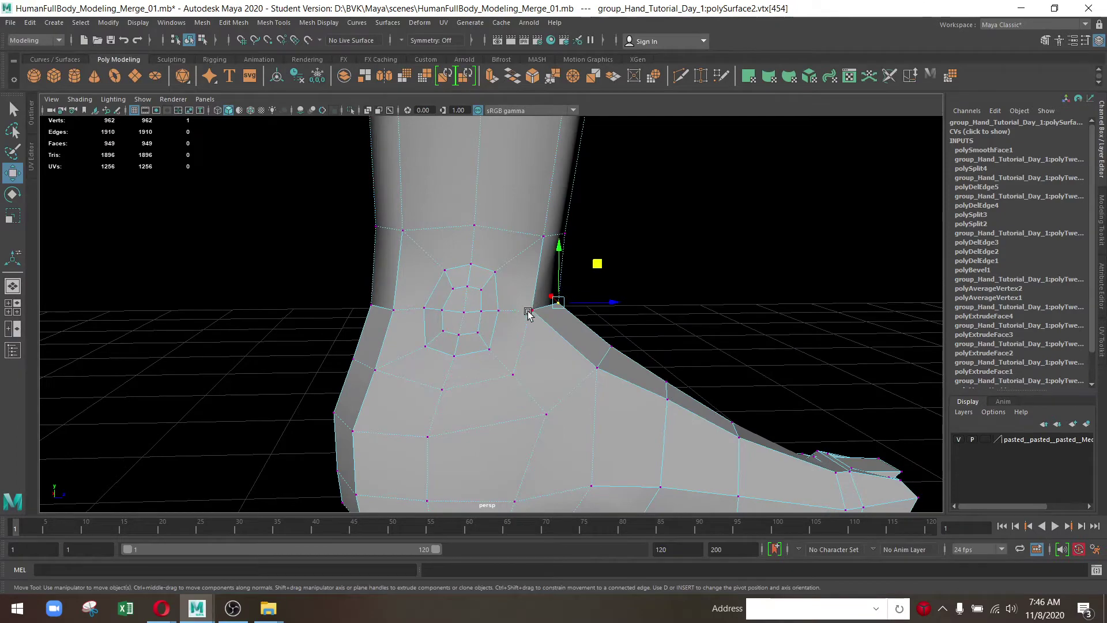
{"action": "left_click", "coordinate": [528, 313]}
{"action": "left_click_drag", "start_coordinate": [528, 313], "coordinate": [461, 318]}
{"action": "left_click", "coordinate": [459, 318]}
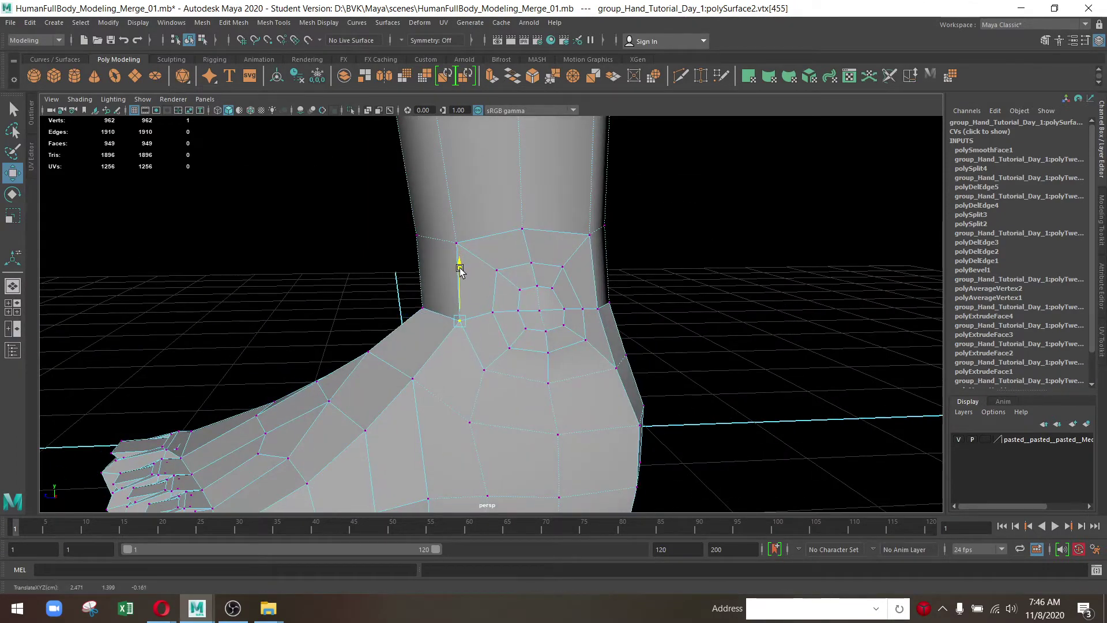
{"action": "left_click_drag", "start_coordinate": [460, 270], "coordinate": [458, 311]}
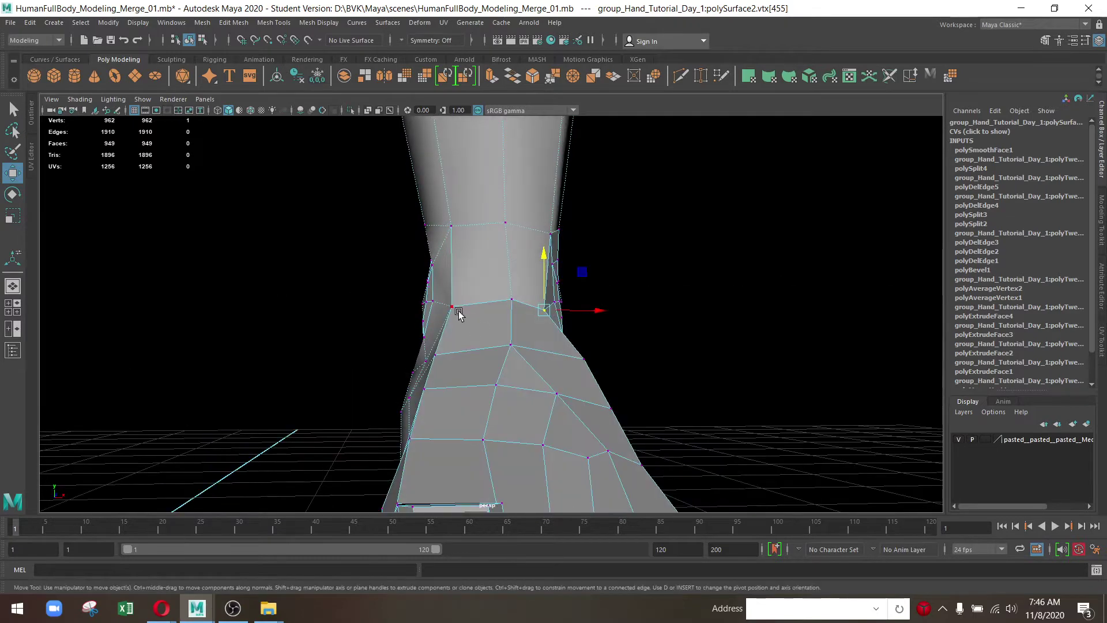
{"action": "left_click", "coordinate": [452, 308]}
{"action": "left_click_drag", "start_coordinate": [452, 252], "coordinate": [451, 255]}
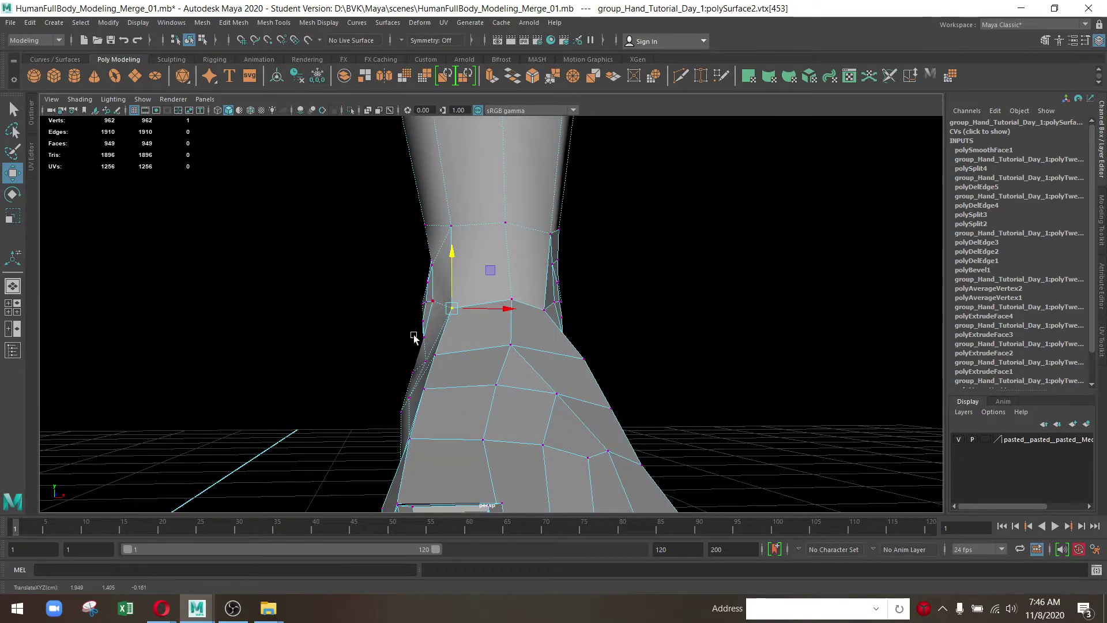
{"action": "left_click_drag", "start_coordinate": [600, 337], "coordinate": [429, 322]}
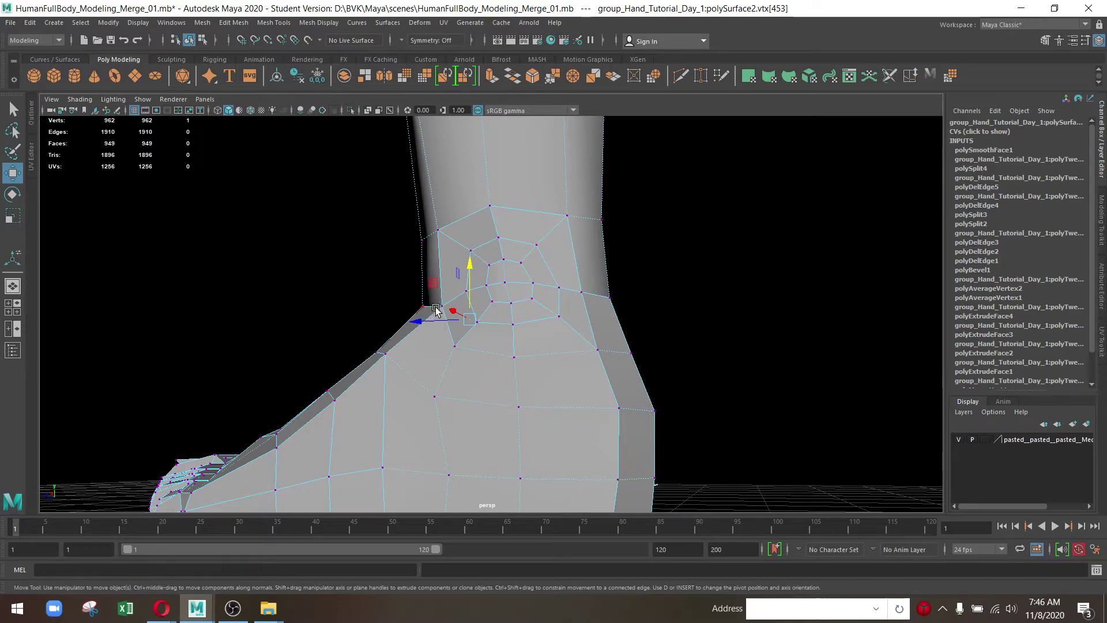
{"action": "left_click_drag", "start_coordinate": [440, 339], "coordinate": [494, 399]}
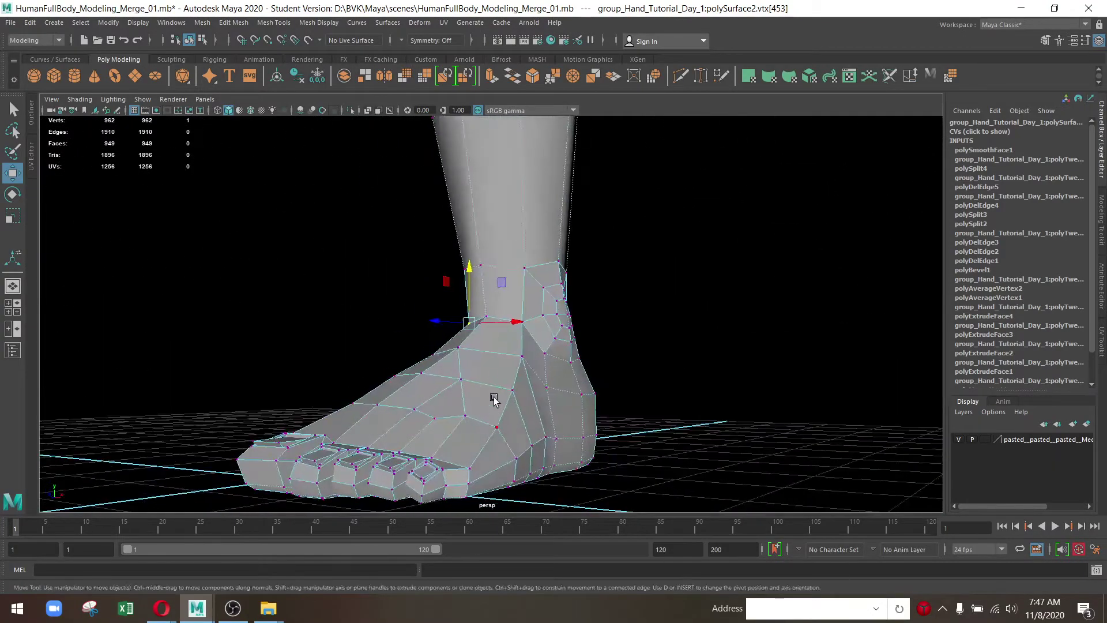
Select and tweak vertices on the front and inner side of the ankle, orbiting to check the contour
{"action": "left_click", "coordinate": [504, 355]}
{"action": "left_click_drag", "start_coordinate": [435, 371], "coordinate": [507, 372]}
{"action": "left_click", "coordinate": [454, 373]}
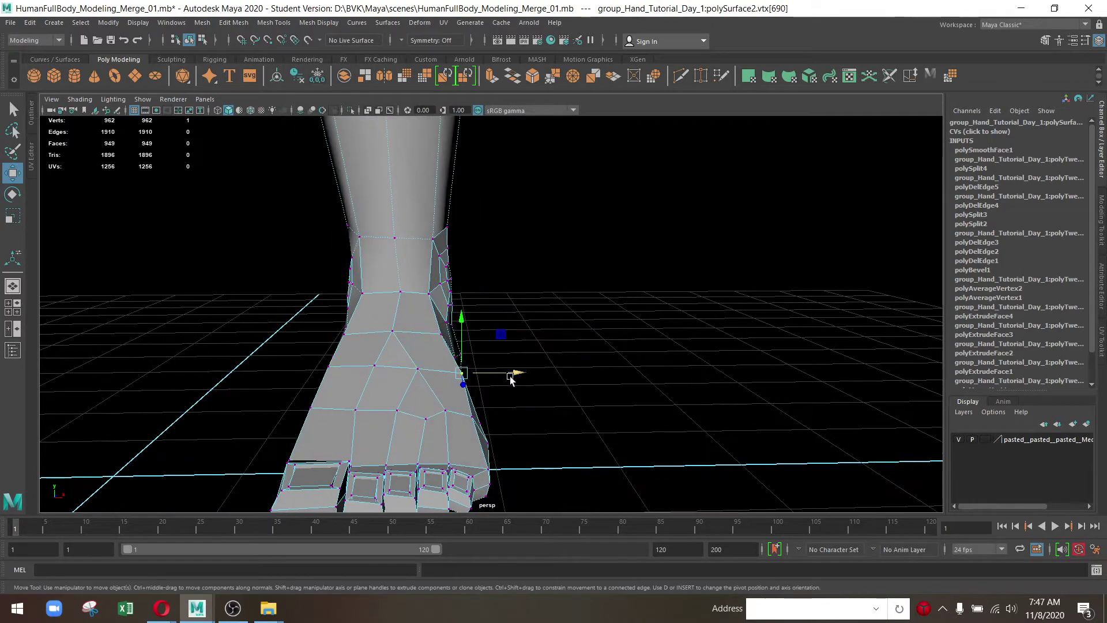
{"action": "left_click", "coordinate": [440, 333]}
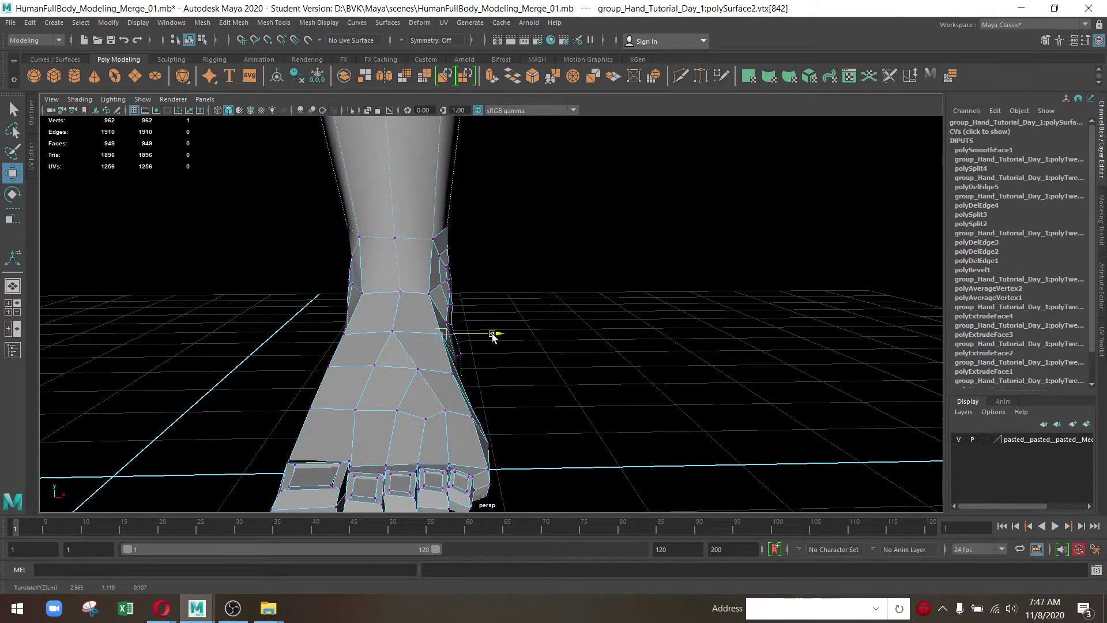
{"action": "left_click_drag", "start_coordinate": [490, 339], "coordinate": [490, 405]}
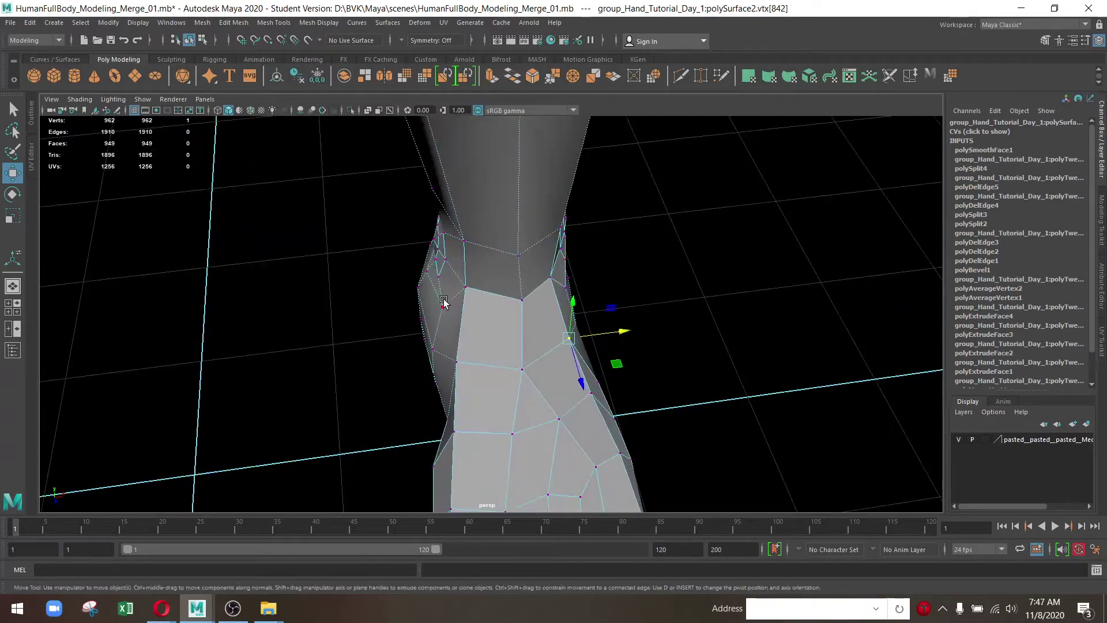
{"action": "left_click", "coordinate": [444, 301]}
{"action": "left_click_drag", "start_coordinate": [443, 301], "coordinate": [557, 325]}
Switch to smooth preview (3), then select heel vertices, including a row of three, and move them
{"action": "key", "text": "3"}
{"action": "left_click", "coordinate": [454, 339]}
{"action": "left_click", "coordinate": [384, 353]}
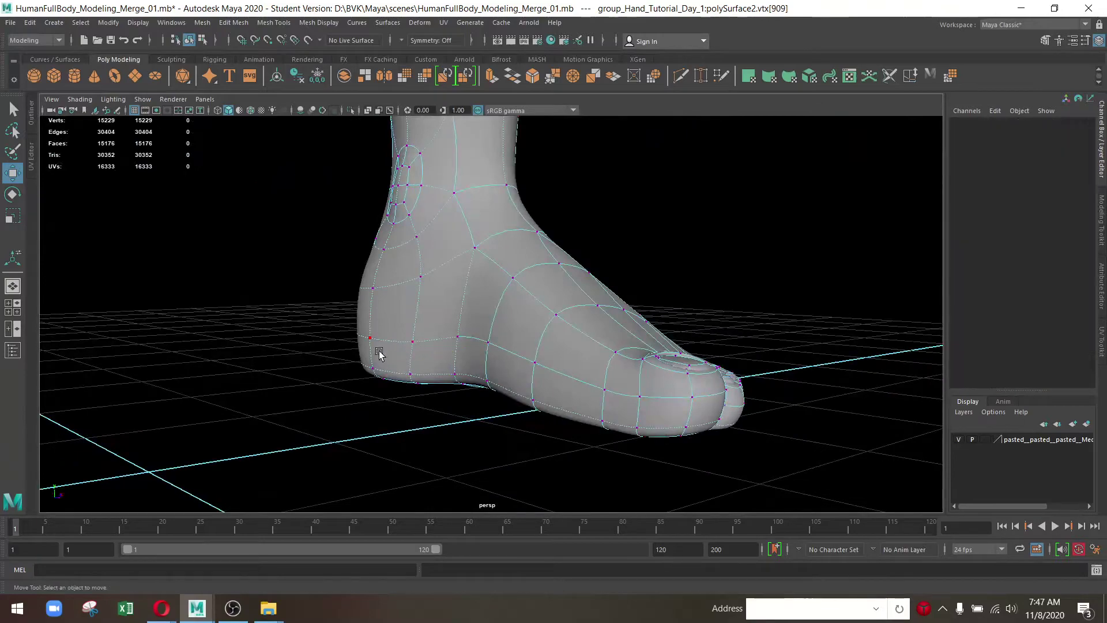
{"action": "left_click", "coordinate": [462, 336]}
{"action": "left_click_drag", "start_coordinate": [465, 333], "coordinate": [389, 384]}
{"action": "left_click", "coordinate": [456, 358]}
{"action": "left_click_drag", "start_coordinate": [311, 264], "coordinate": [506, 254]}
{"action": "left_click", "coordinate": [370, 296]}
{"action": "left_click", "coordinate": [465, 307]}
Return to Object Mode and snap the half body's pivot to the centre line
{"action": "right_click", "coordinate": [506, 255]}
{"action": "left_click_drag", "start_coordinate": [506, 255], "coordinate": [420, 292]}
{"action": "left_click_drag", "start_coordinate": [420, 291], "coordinate": [548, 248]}
{"action": "key", "text": "d"}
{"action": "key", "text": "space"}
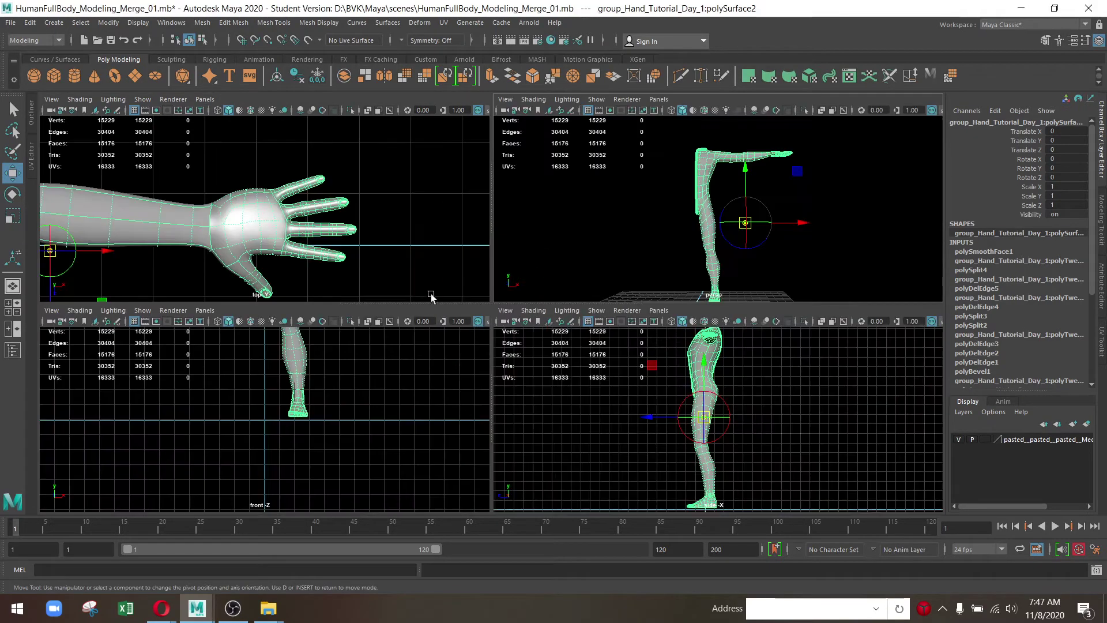
{"action": "key", "text": "space"}
{"action": "left_click_drag", "start_coordinate": [405, 233], "coordinate": [534, 347]}
{"action": "left_click_drag", "start_coordinate": [524, 271], "coordinate": [509, 268]}
{"action": "key", "text": "ctrl+z"}
{"action": "left_click", "coordinate": [517, 267]}
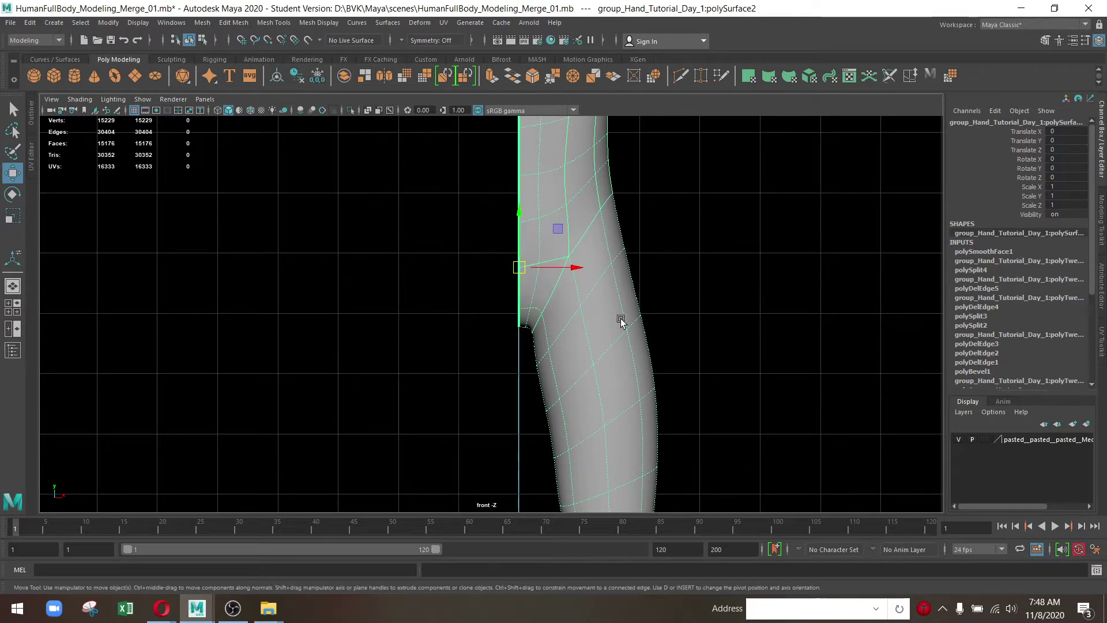
Duplicate the half body and flip the copy across the centre with Scale X -1
{"action": "left_click_drag", "start_coordinate": [633, 248], "coordinate": [600, 351]}
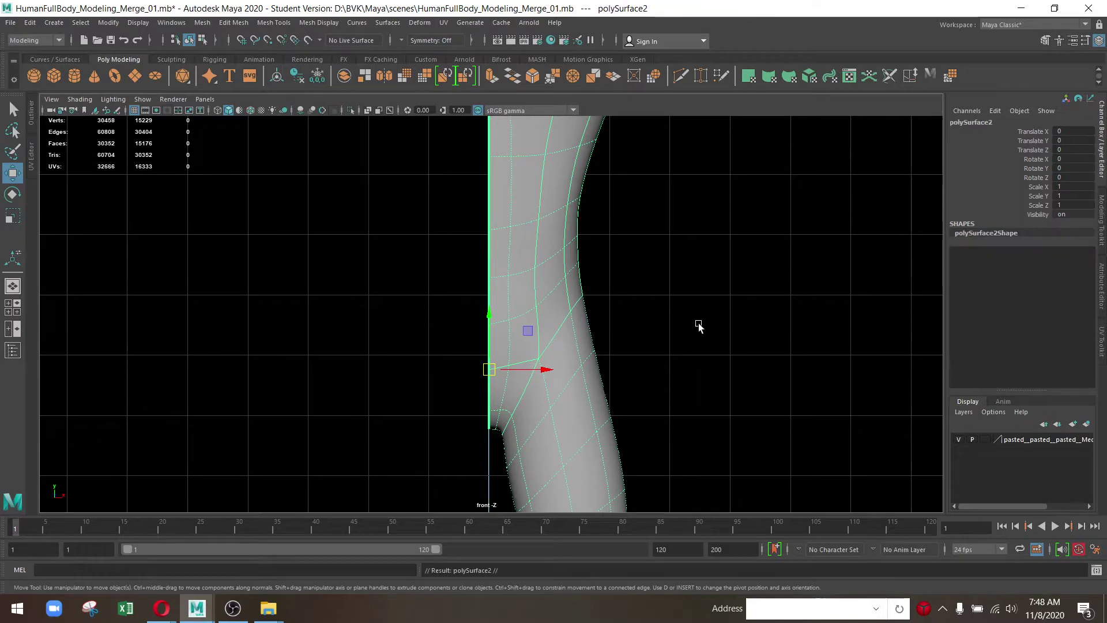
{"action": "left_click_drag", "start_coordinate": [697, 324], "coordinate": [410, 307]}
{"action": "type", "text": "-1"}
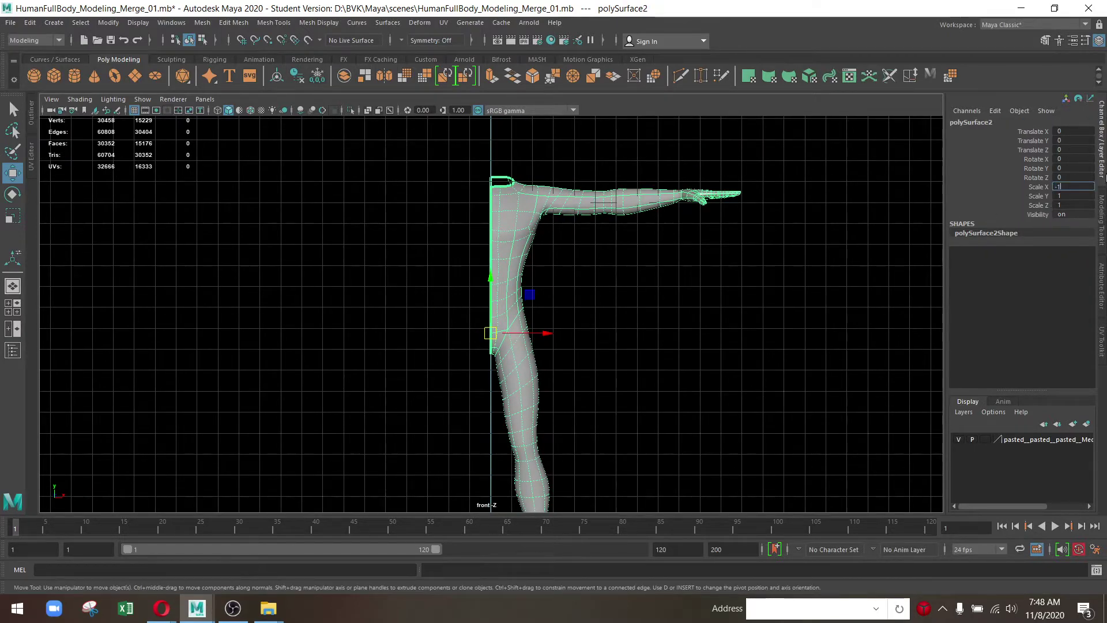
{"action": "key", "text": "Return"}
{"action": "left_click_drag", "start_coordinate": [569, 282], "coordinate": [622, 345]}
Select both body halves and turn off the smooth preview to show the low-poly cage
{"action": "key", "text": "space"}
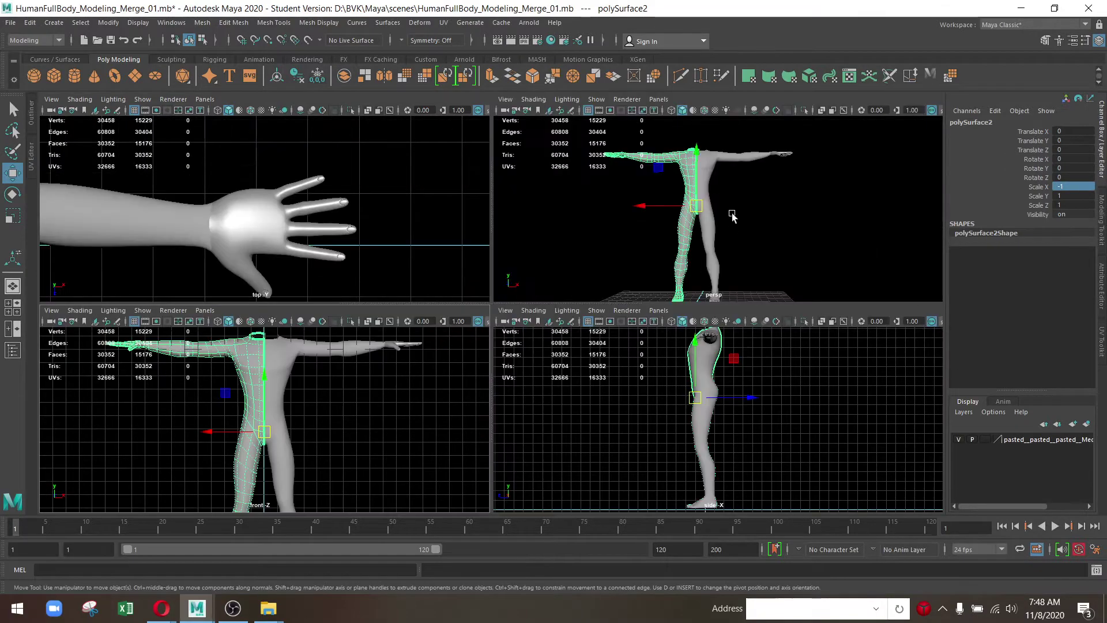
{"action": "key", "text": "space"}
{"action": "left_click_drag", "start_coordinate": [593, 185], "coordinate": [652, 366]}
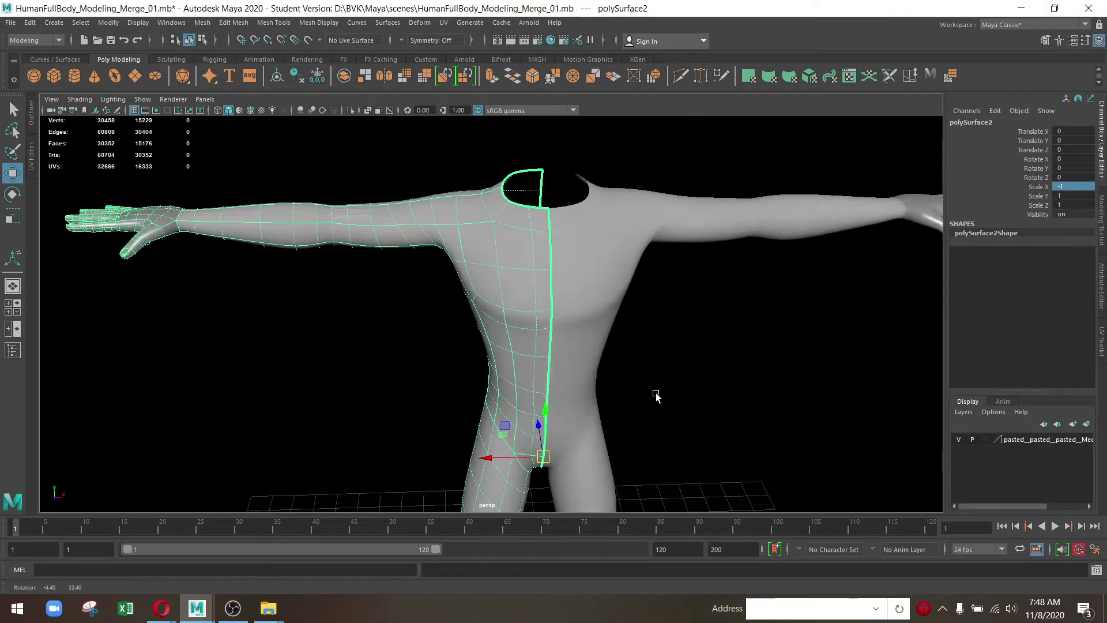
{"action": "left_click_drag", "start_coordinate": [652, 366], "coordinate": [576, 376]}
{"action": "left_click_drag", "start_coordinate": [575, 375], "coordinate": [564, 275]}
{"action": "left_click", "coordinate": [564, 274]}
{"action": "left_click_drag", "start_coordinate": [564, 274], "coordinate": [588, 277]}
{"action": "left_click_drag", "start_coordinate": [588, 276], "coordinate": [569, 391]}
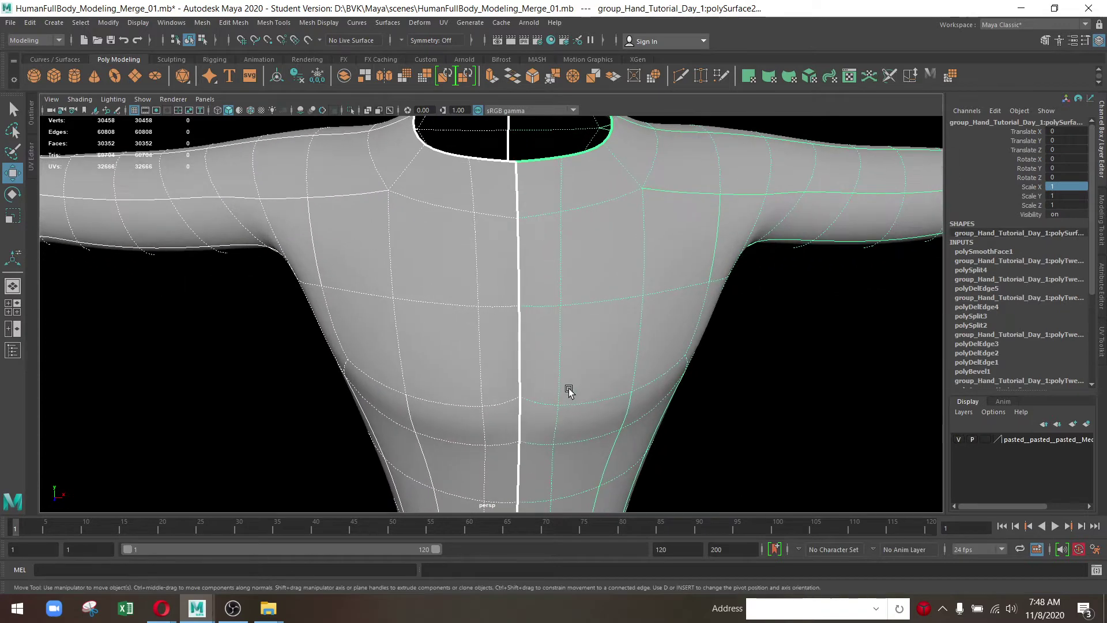
{"action": "key", "text": "1"}
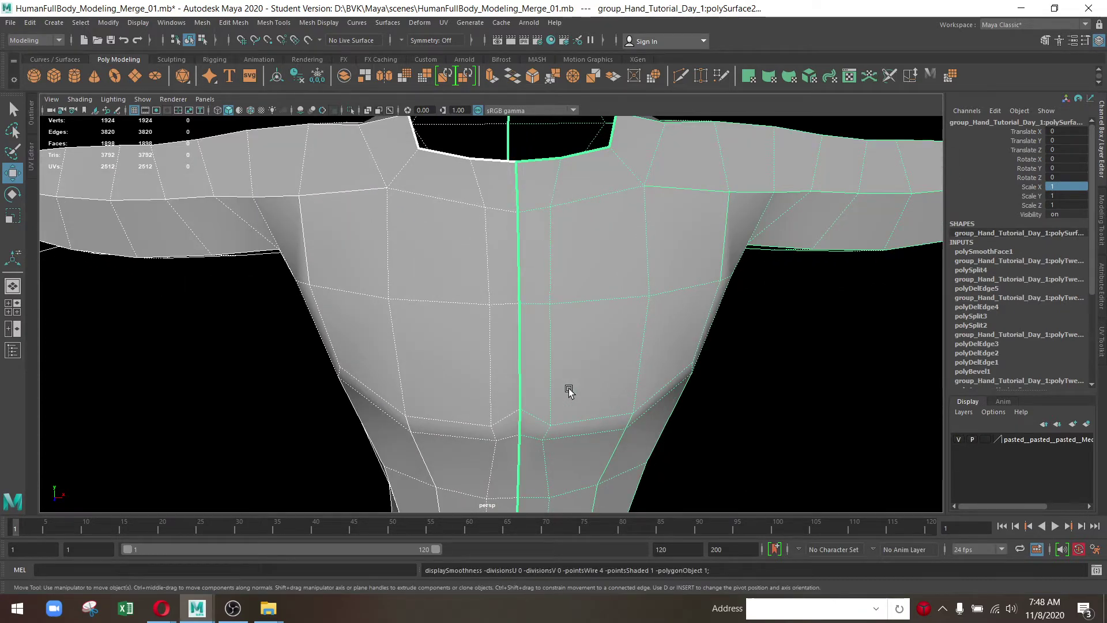
{"action": "left_click_drag", "start_coordinate": [579, 362], "coordinate": [490, 301]}
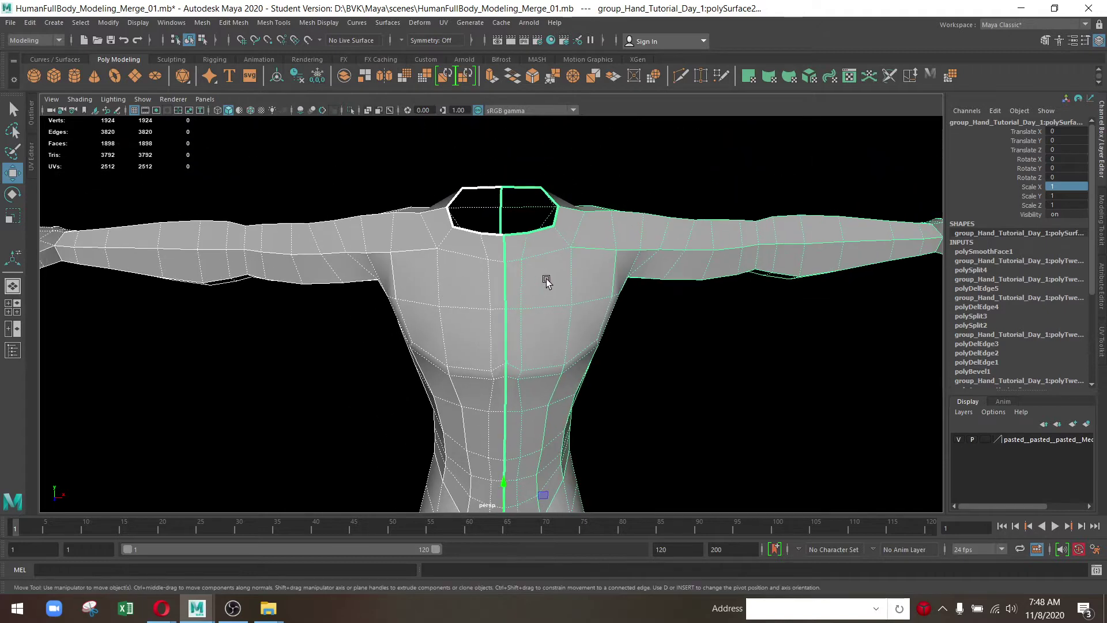
{"action": "left_click_drag", "start_coordinate": [546, 280], "coordinate": [554, 317]}
{"action": "left_click_drag", "start_coordinate": [587, 196], "coordinate": [573, 364]}
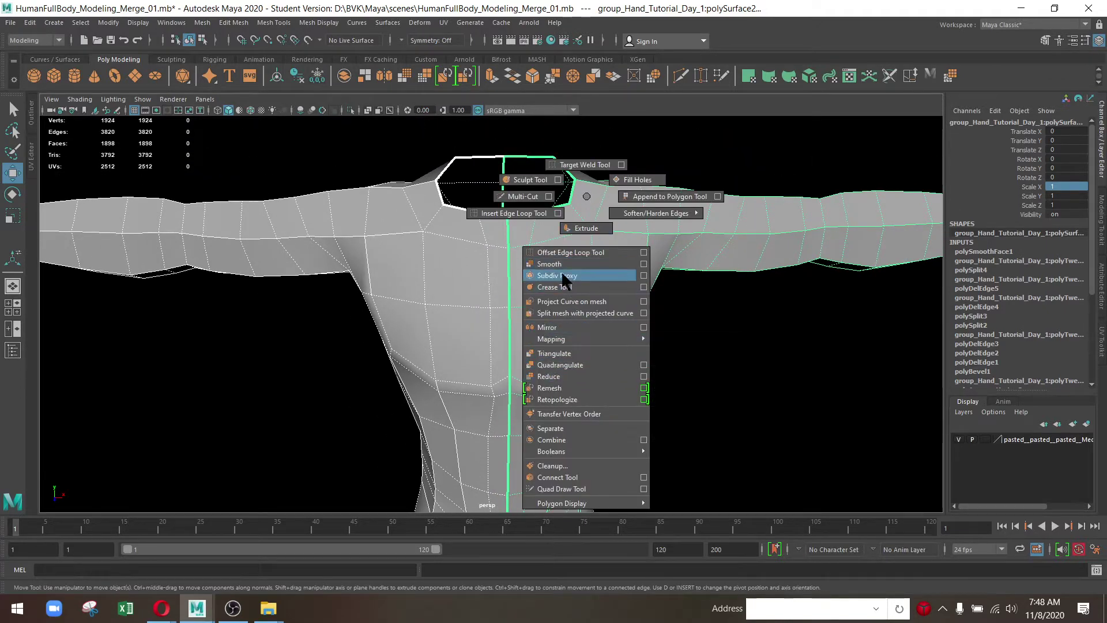
Combine both halves into one mesh and select the full centre seam edge loop
{"action": "left_click_drag", "start_coordinate": [578, 387], "coordinate": [569, 437]}
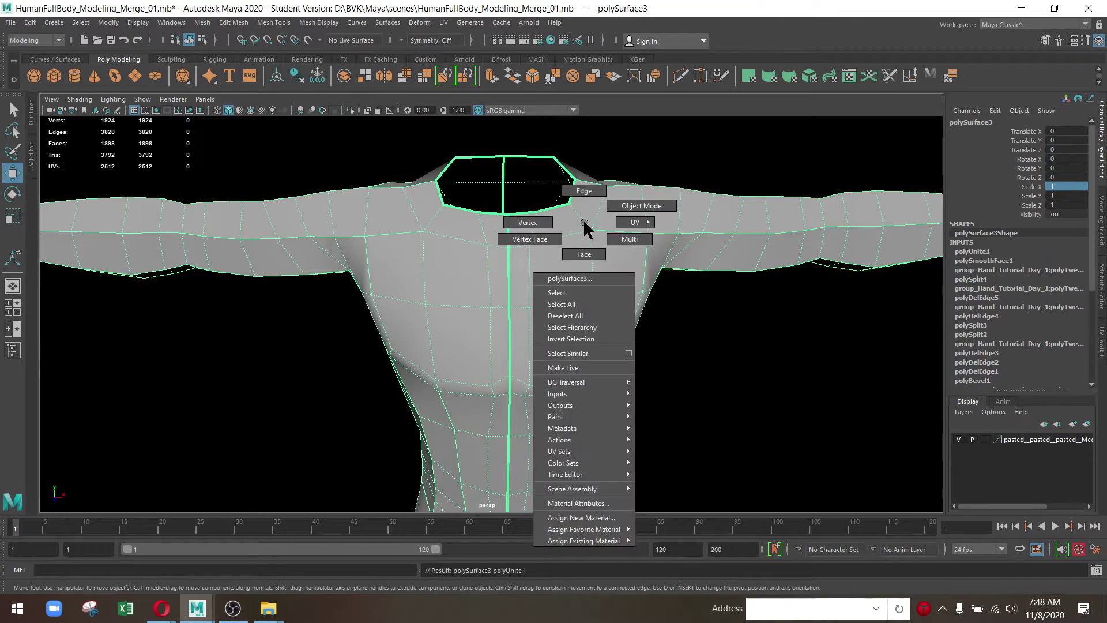
{"action": "left_click_drag", "start_coordinate": [584, 226], "coordinate": [494, 183]}
{"action": "left_click", "coordinate": [503, 173]}
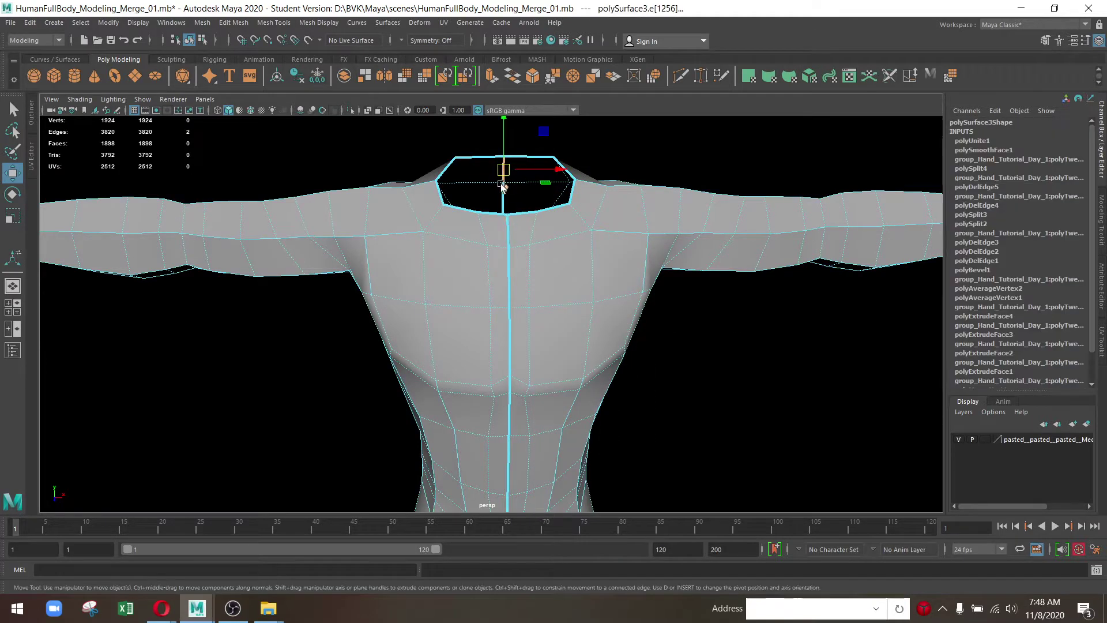
{"action": "right_click", "coordinate": [502, 167]}
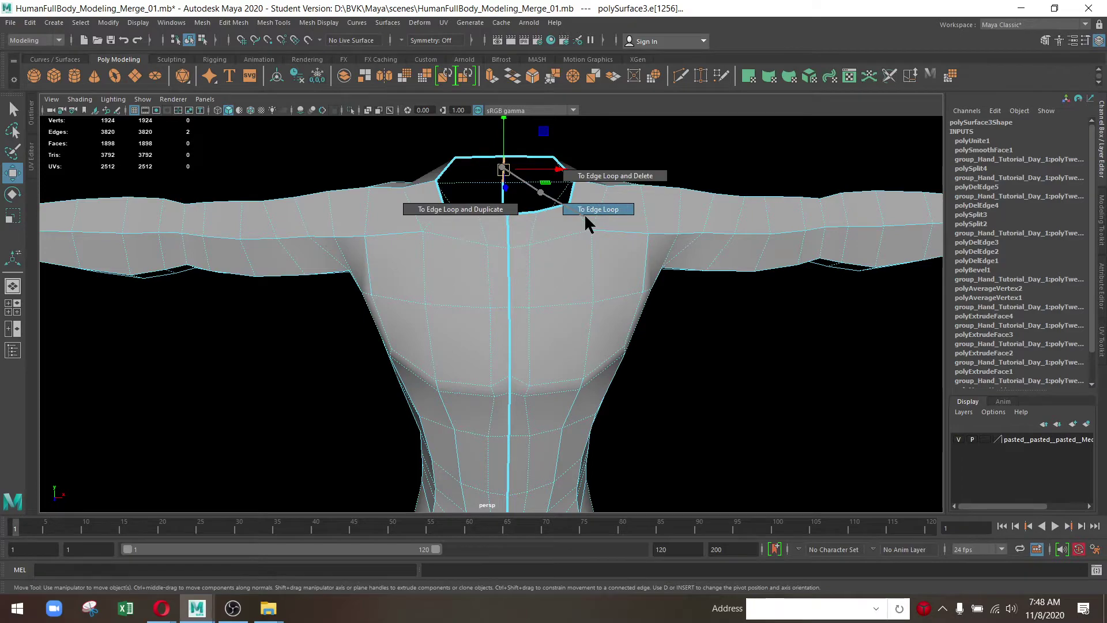
{"action": "left_click", "coordinate": [583, 213]}
{"action": "scroll", "scroll_direction": "down", "scroll_amount": 3}
{"action": "left_click_drag", "start_coordinate": [587, 218], "coordinate": [615, 344]}
{"action": "scroll", "scroll_direction": "up", "scroll_amount": 3}
{"action": "scroll", "scroll_direction": "up", "scroll_amount": 3}
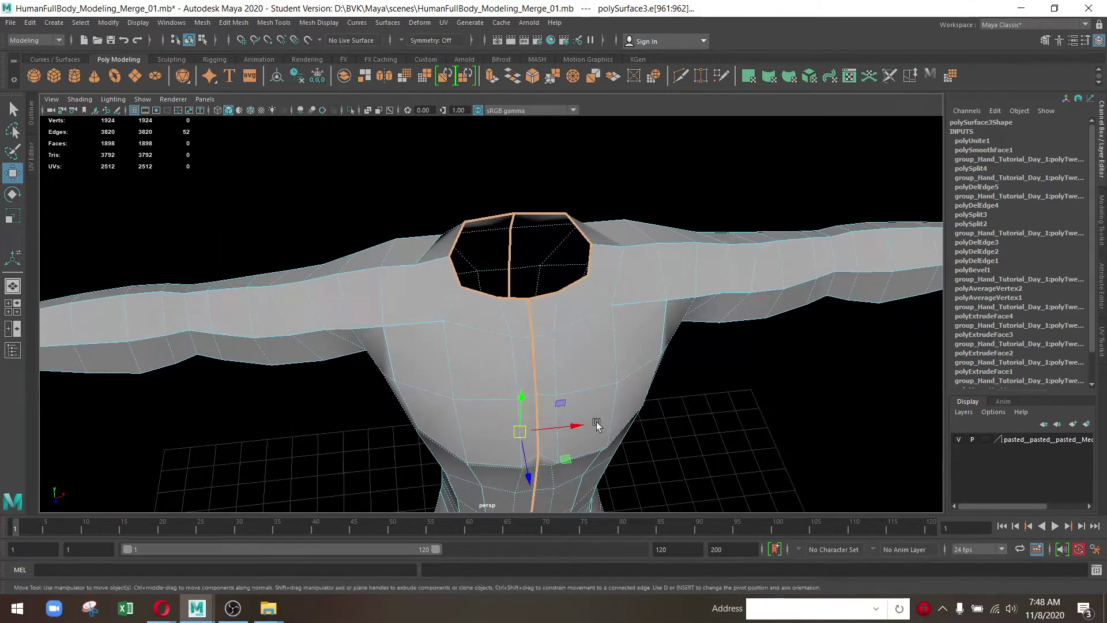
Convert the seam edges to vertices and merge them with a 0.0100 threshold
{"action": "left_click_drag", "start_coordinate": [542, 256], "coordinate": [438, 257]}
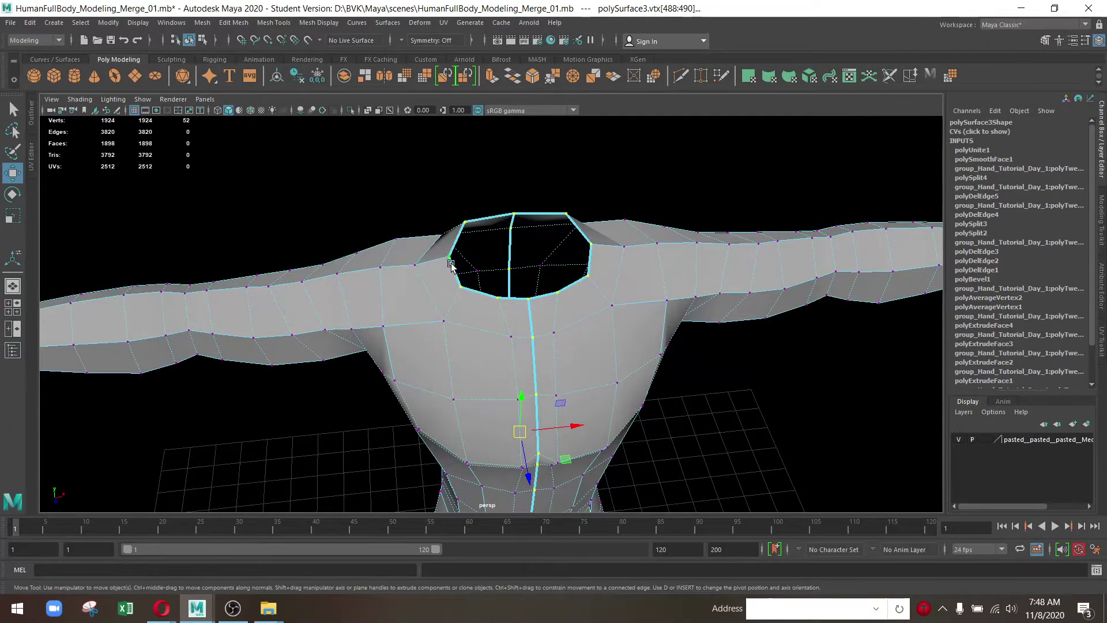
{"action": "right_click", "coordinate": [527, 217]}
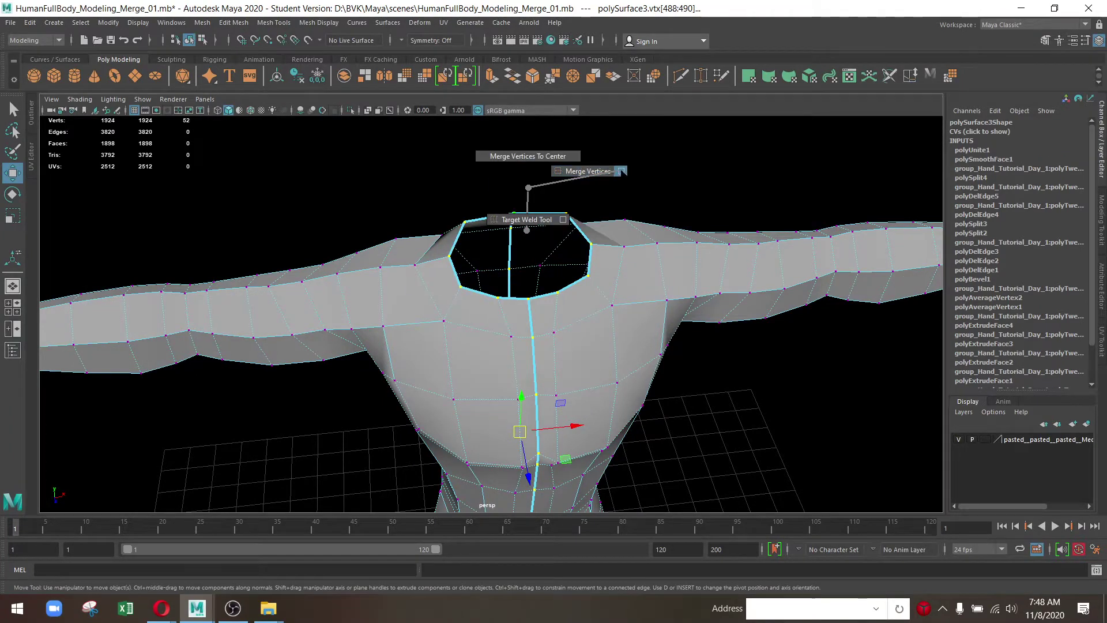
{"action": "left_click", "coordinate": [621, 173]}
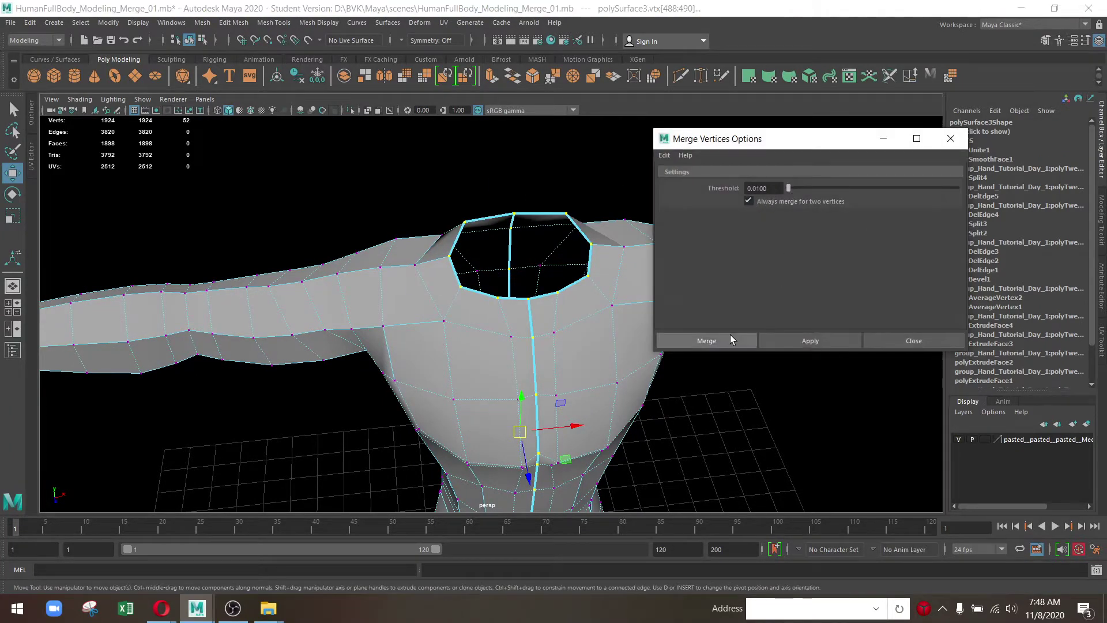
{"action": "left_click", "coordinate": [725, 340]}
Inspect the merged seam at chest, crotch and neck, then return to Object Mode
{"action": "left_click_drag", "start_coordinate": [724, 341], "coordinate": [548, 339]}
{"action": "scroll", "scroll_direction": "up", "scroll_amount": 3}
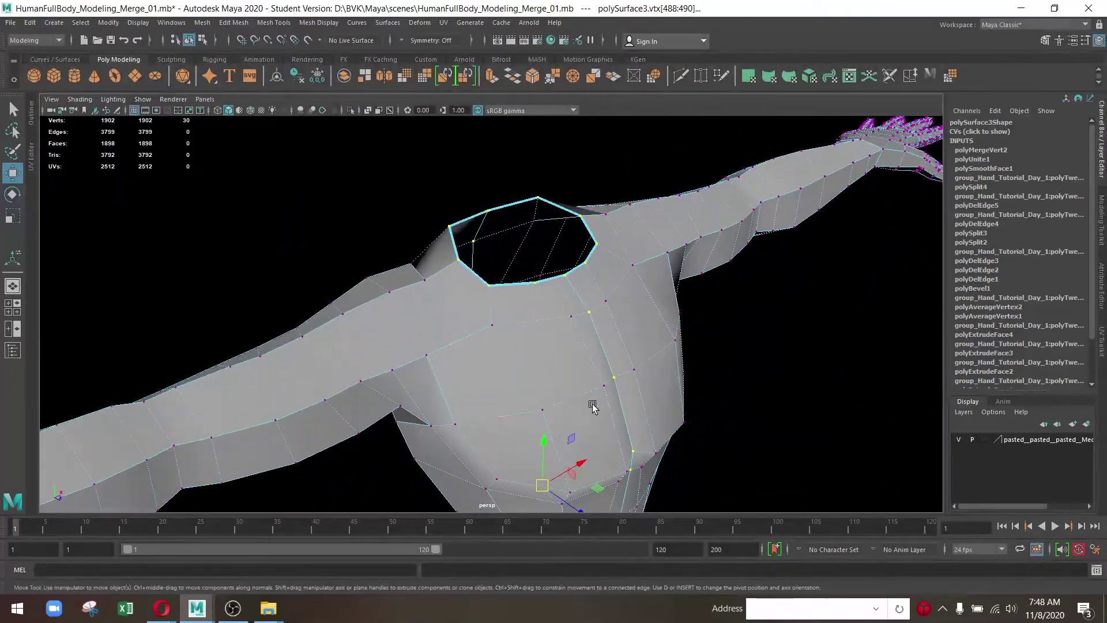
{"action": "left_click_drag", "start_coordinate": [593, 406], "coordinate": [487, 306]}
{"action": "scroll", "scroll_direction": "up", "scroll_amount": 3}
{"action": "scroll", "scroll_direction": "up", "scroll_amount": 3}
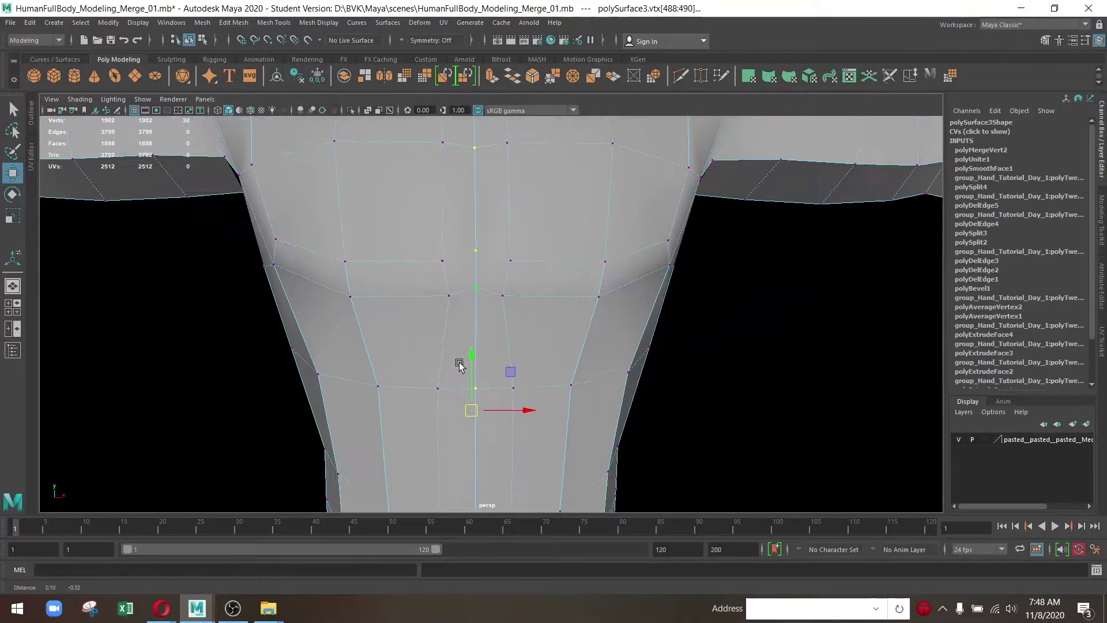
{"action": "scroll", "scroll_direction": "down", "scroll_amount": 3}
{"action": "left_click_drag", "start_coordinate": [425, 415], "coordinate": [667, 354]}
{"action": "scroll", "scroll_direction": "up", "scroll_amount": 3}
{"action": "left_click_drag", "start_coordinate": [667, 403], "coordinate": [642, 254]}
{"action": "scroll", "scroll_direction": "down", "scroll_amount": 3}
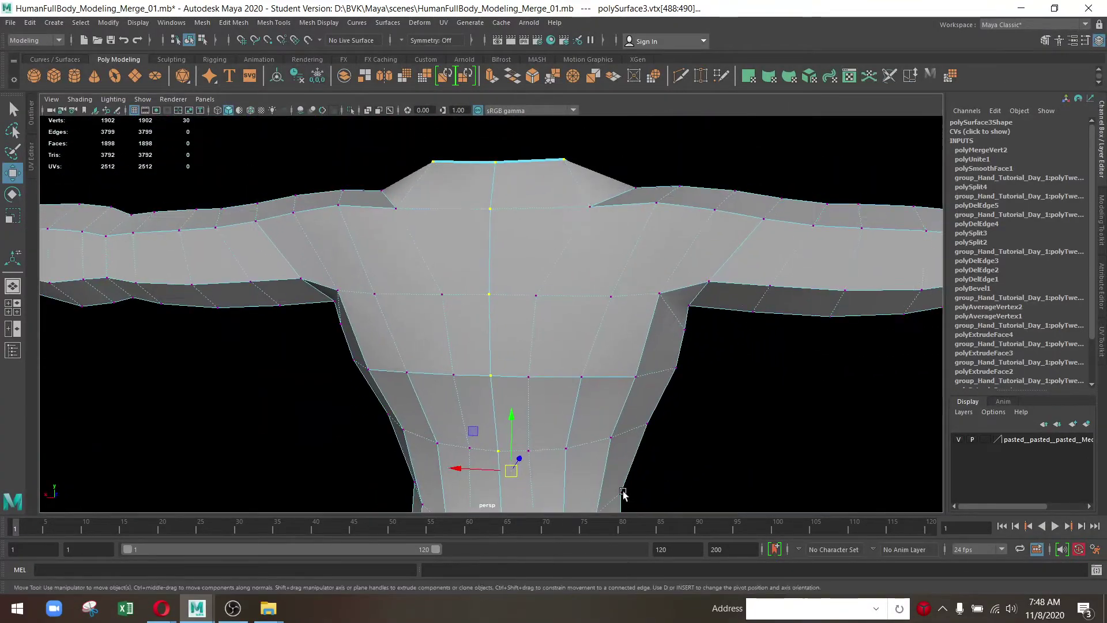
{"action": "left_click_drag", "start_coordinate": [623, 494], "coordinate": [373, 313]}
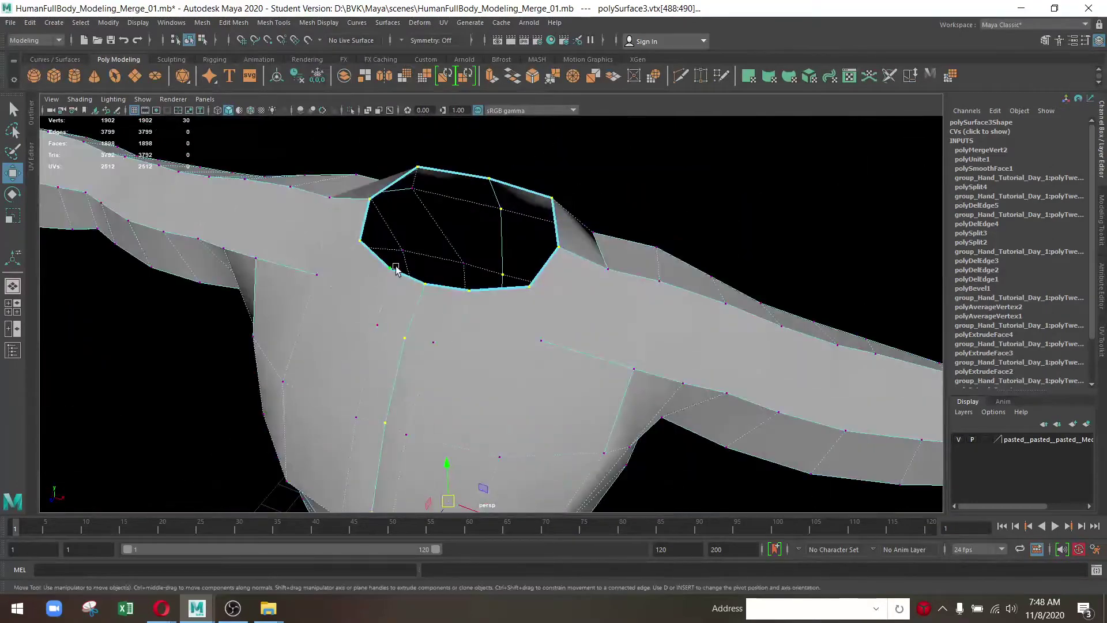
{"action": "left_click_drag", "start_coordinate": [395, 269], "coordinate": [396, 234]}
{"action": "left_click_drag", "start_coordinate": [682, 373], "coordinate": [484, 227]}
{"action": "scroll", "scroll_direction": "up", "scroll_amount": 3}
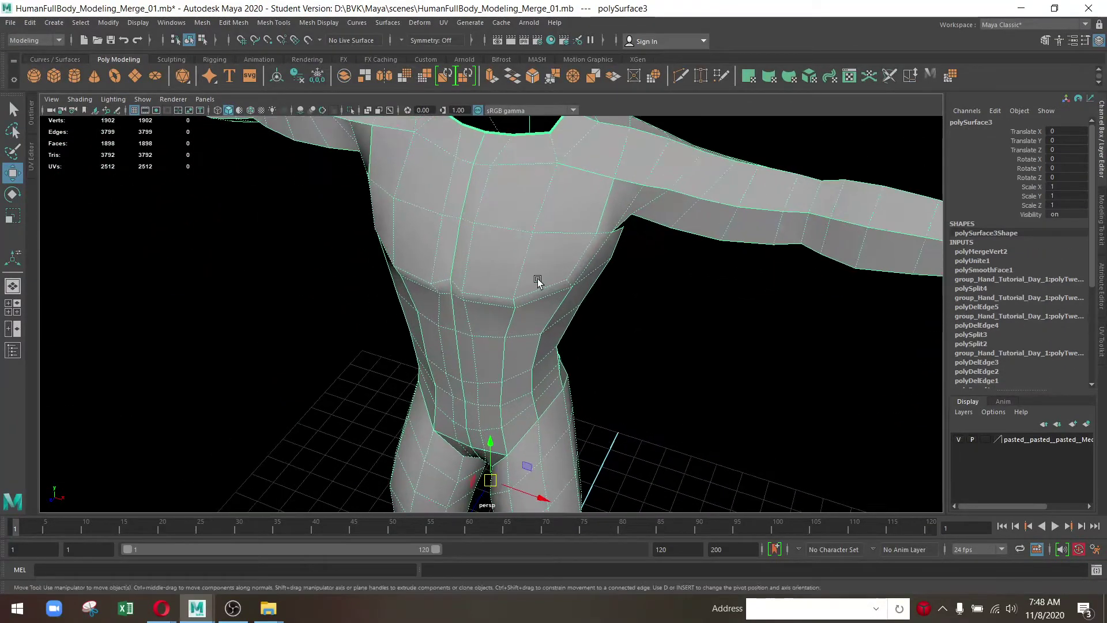
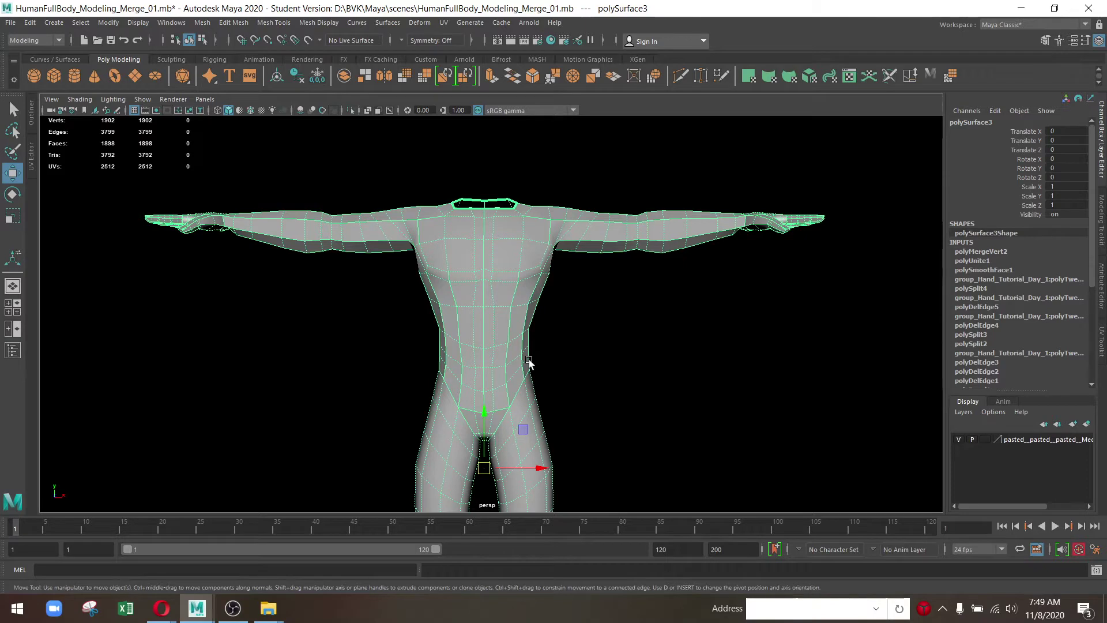
Delete all history and save as HumanFullBody_Modeling_Merge_01.mb past the Student Version warning
{"action": "left_click", "coordinate": [29, 22]}
{"action": "mouse_move", "coordinate": [68, 170]}
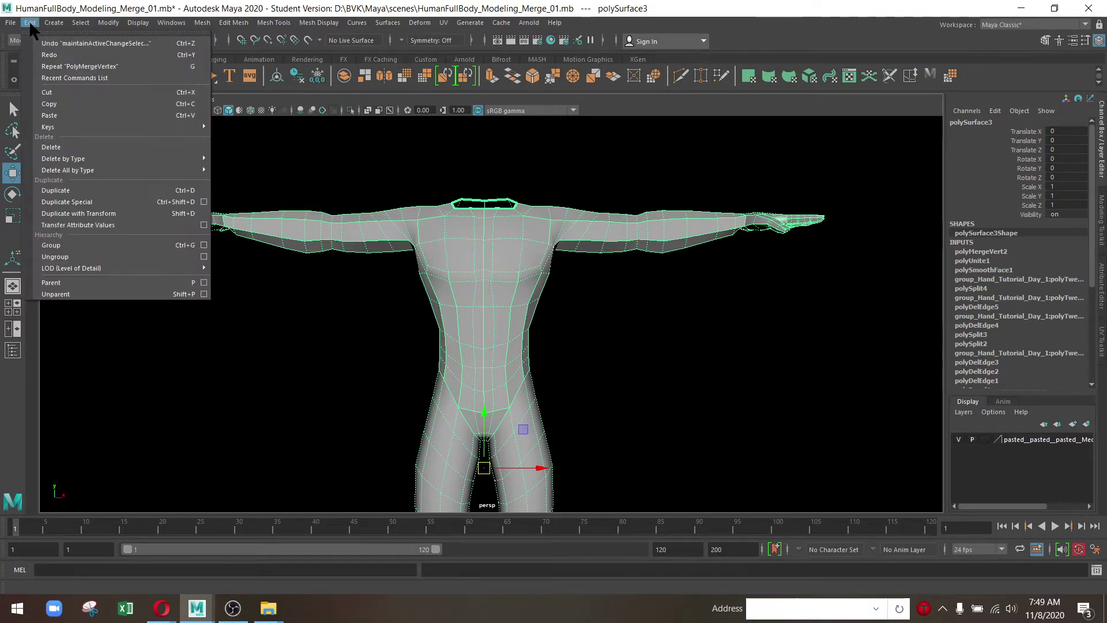
{"action": "left_click", "coordinate": [240, 170]}
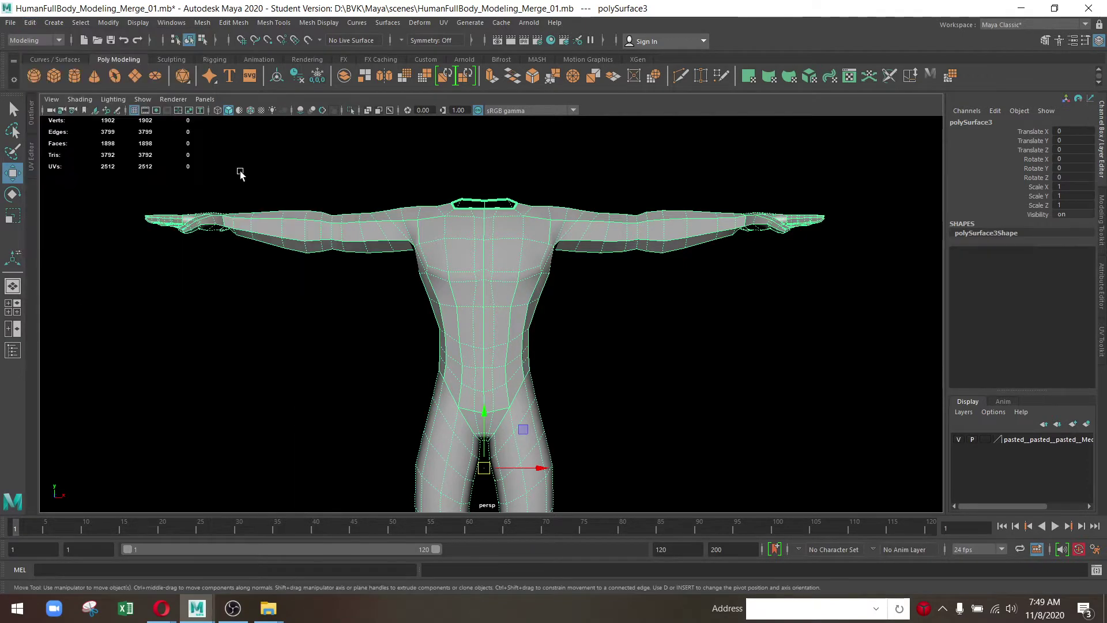
{"action": "left_click", "coordinate": [112, 41]}
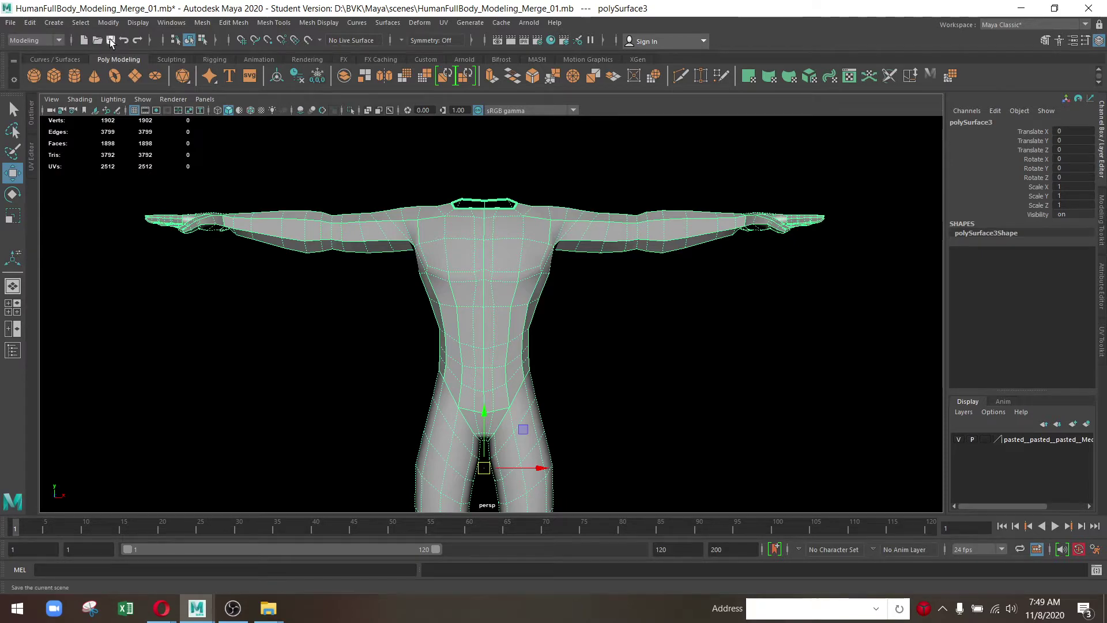
{"action": "left_click", "coordinate": [526, 314]}
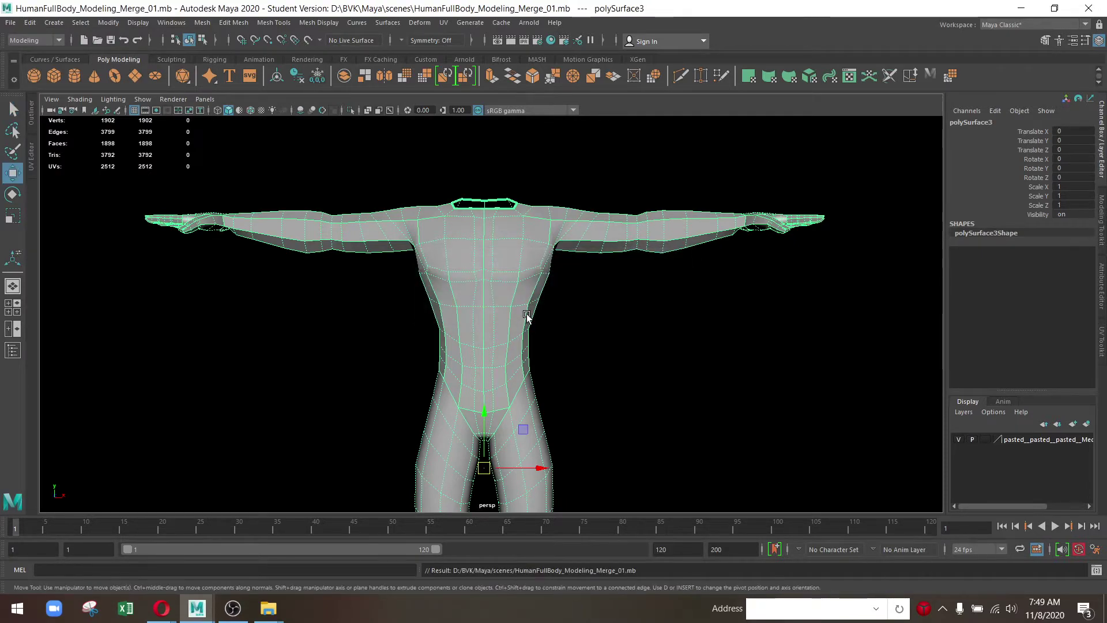
Frame the whole body, then zoom in on the upper body
{"action": "key", "text": "f"}
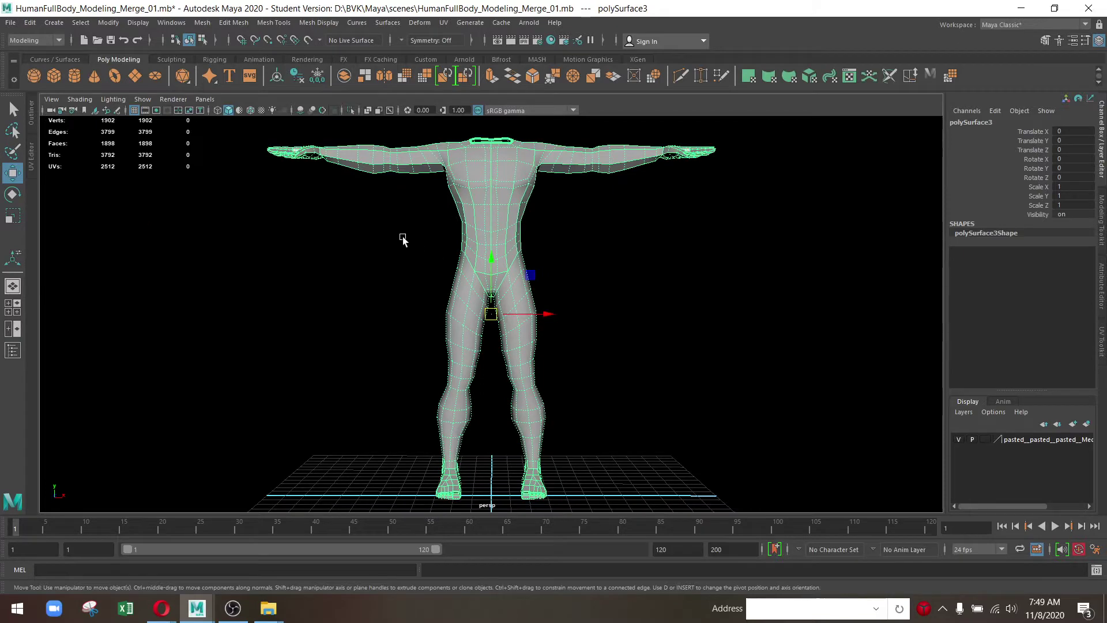
{"action": "left_click_drag", "start_coordinate": [403, 240], "coordinate": [403, 242]}
{"action": "scroll", "scroll_direction": "up", "scroll_amount": 3}
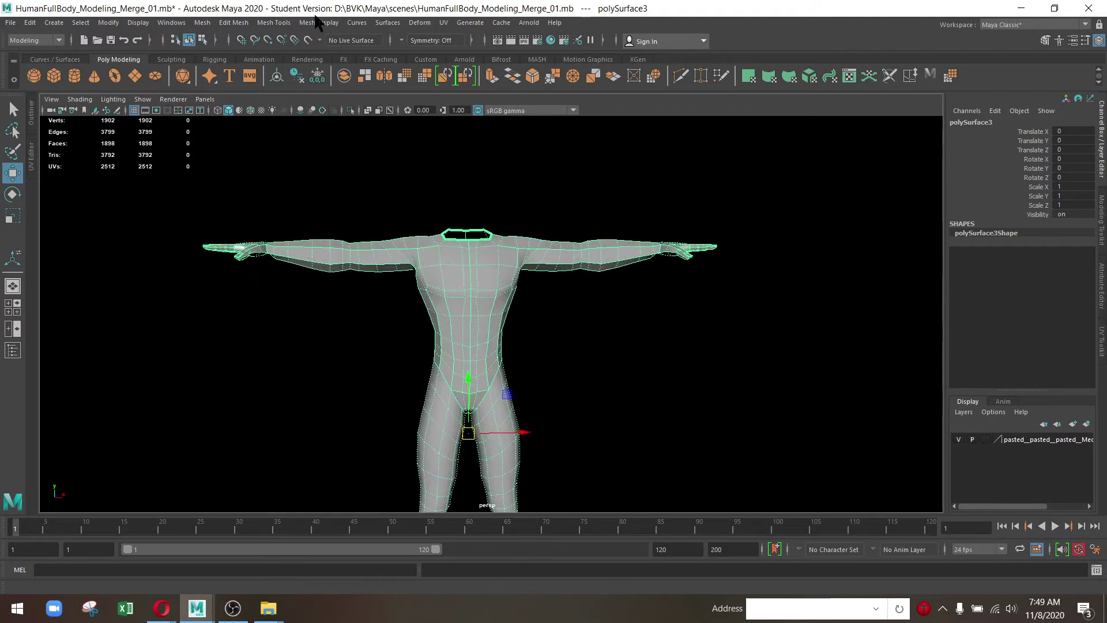
Tear off the Sculpting Tools submenu as a floating panel and move it aside
{"action": "left_click", "coordinate": [275, 23]}
{"action": "mouse_move", "coordinate": [299, 190]}
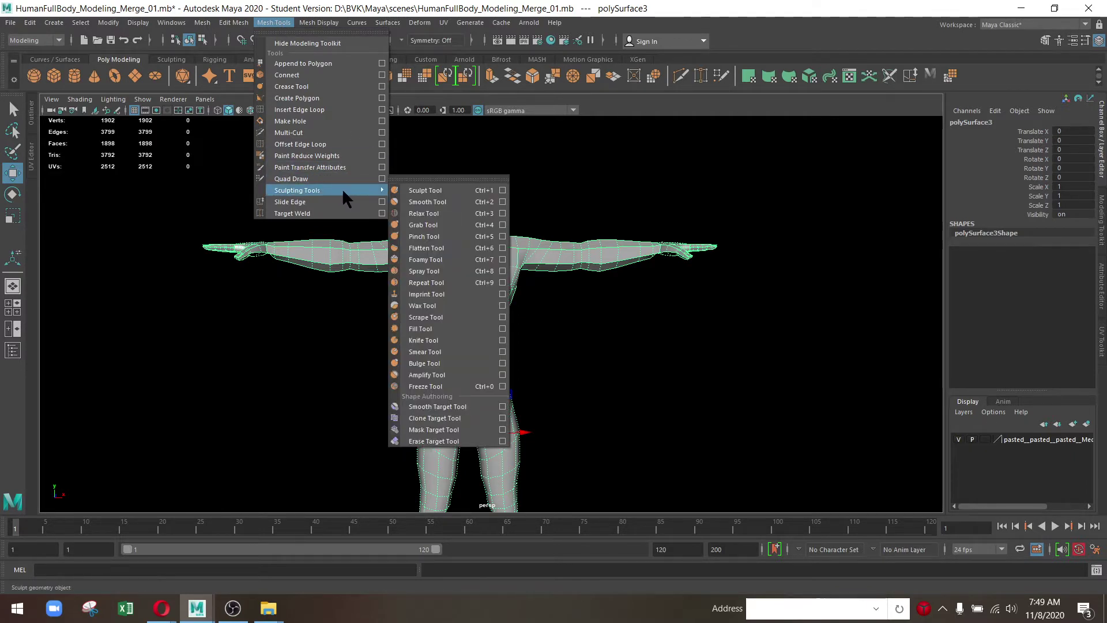
{"action": "left_click", "coordinate": [443, 178]}
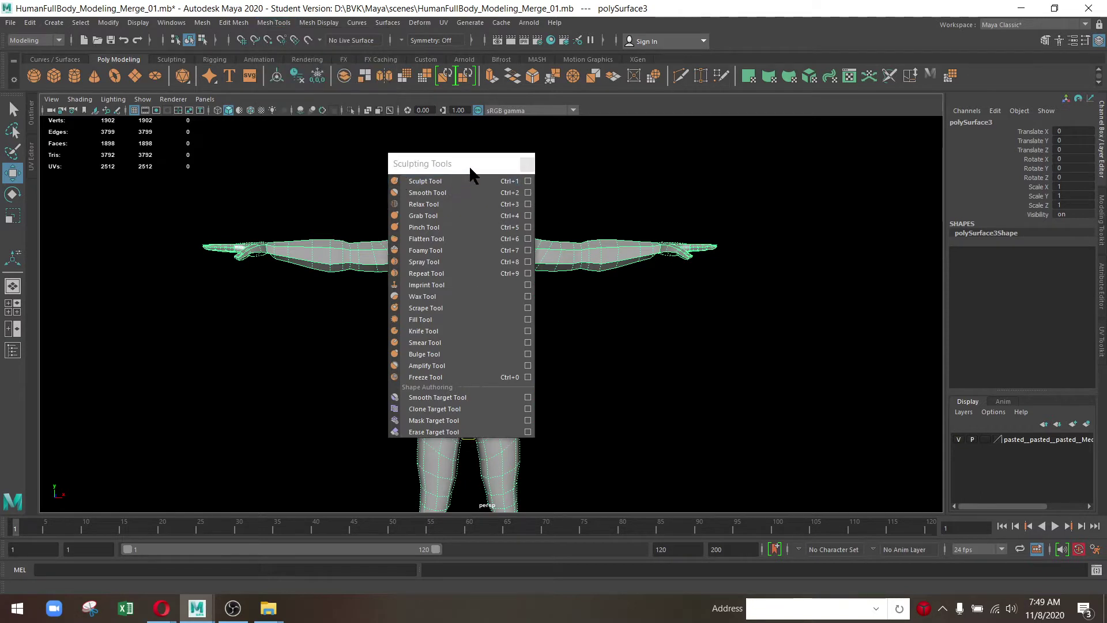
{"action": "left_click_drag", "start_coordinate": [470, 173], "coordinate": [890, 168]}
Activate the Grab Tool on polySurface3 with its settings shown (size 25, strength 100)
{"action": "left_click_drag", "start_coordinate": [400, 306], "coordinate": [494, 351]}
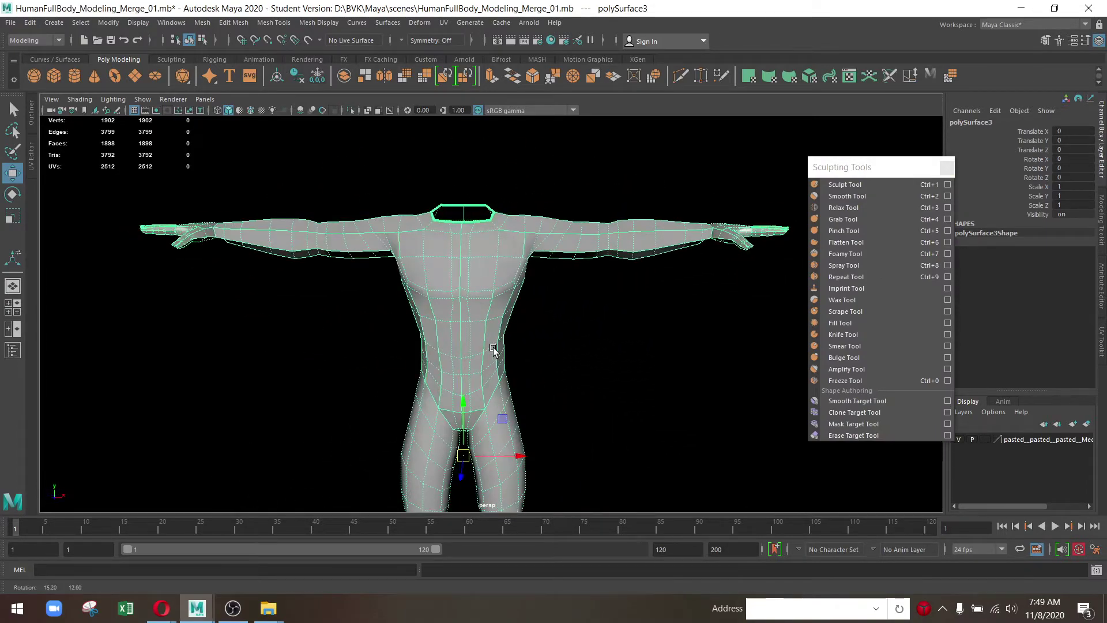
{"action": "left_click_drag", "start_coordinate": [493, 350], "coordinate": [535, 351]}
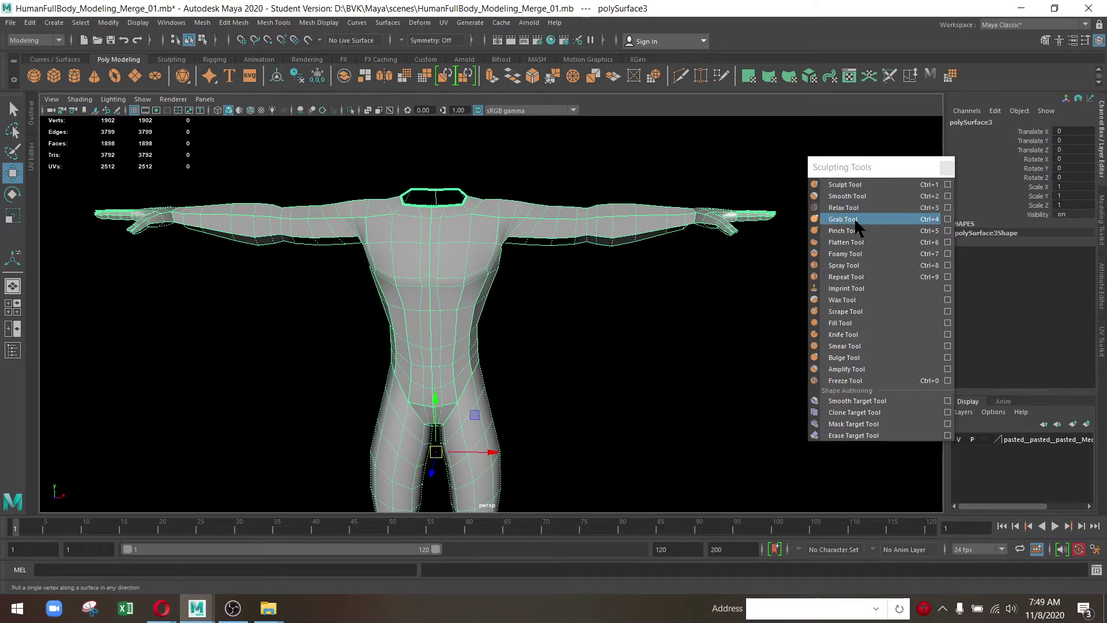
{"action": "left_click_drag", "start_coordinate": [862, 171], "coordinate": [801, 160]}
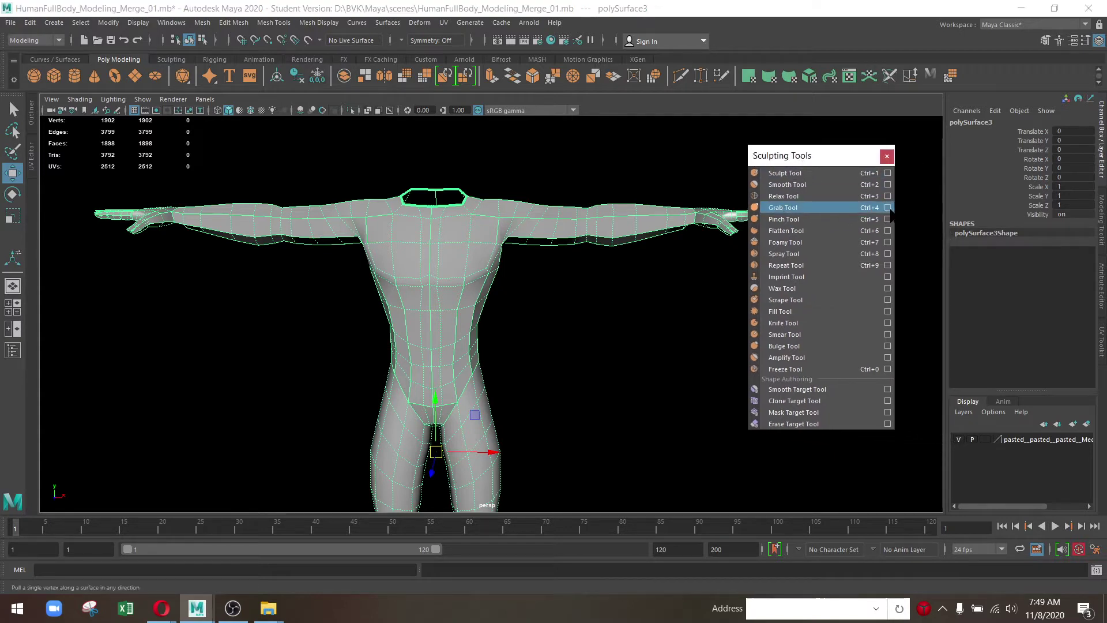
{"action": "left_click", "coordinate": [887, 207]}
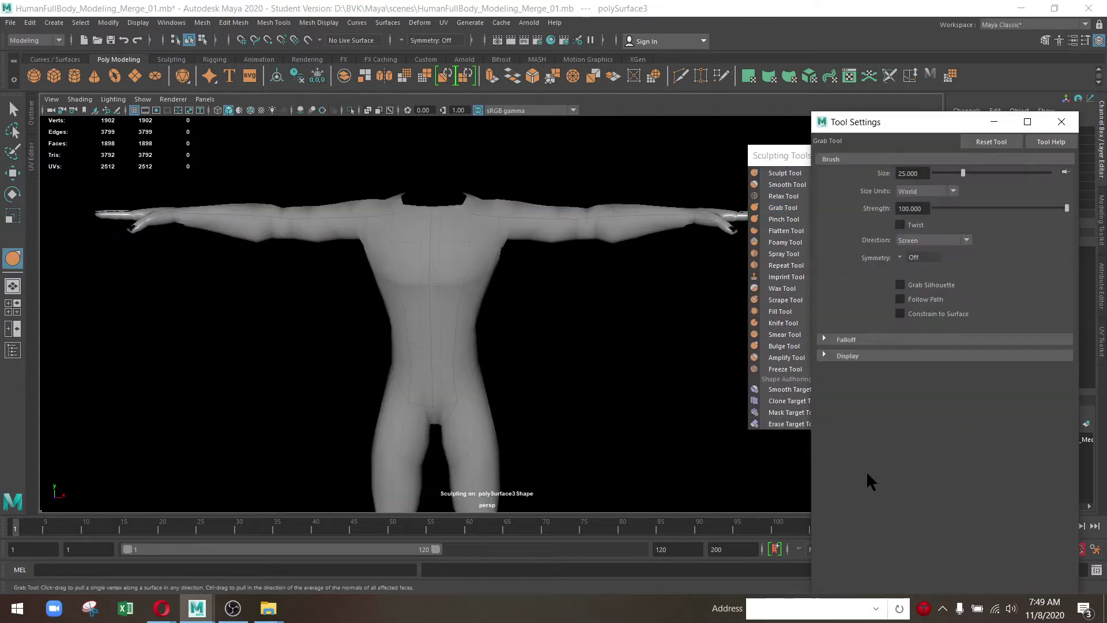
Set Grab brush Symmetry to Object X, keeping Screen direction
{"action": "left_click_drag", "start_coordinate": [905, 127], "coordinate": [713, 138]}
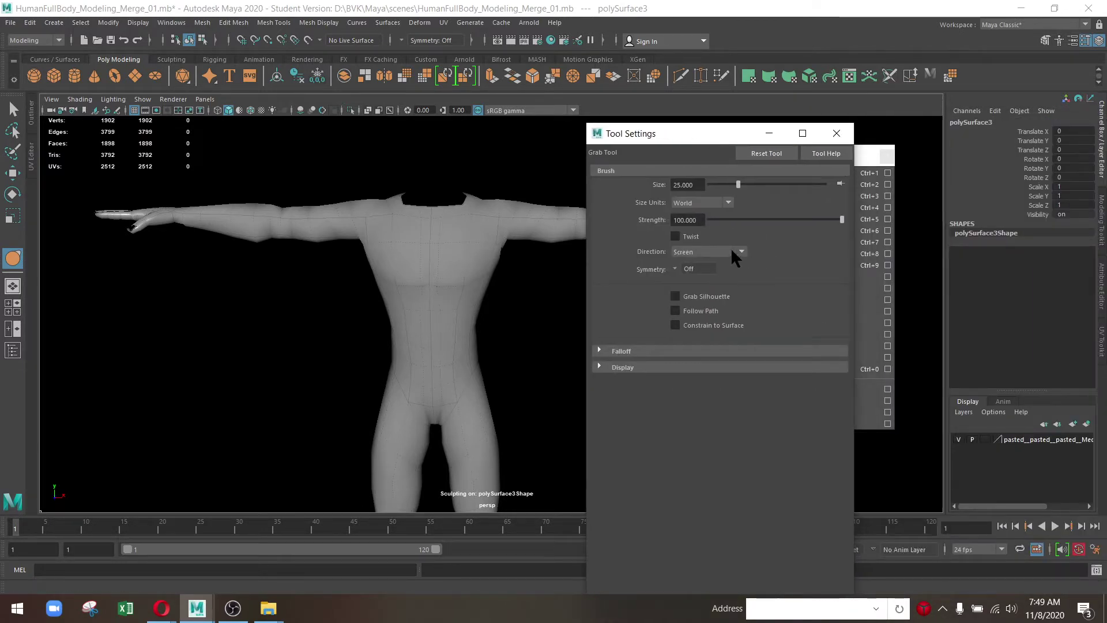
{"action": "left_click", "coordinate": [731, 248]}
{"action": "left_click", "coordinate": [728, 245]}
{"action": "left_click", "coordinate": [676, 267]}
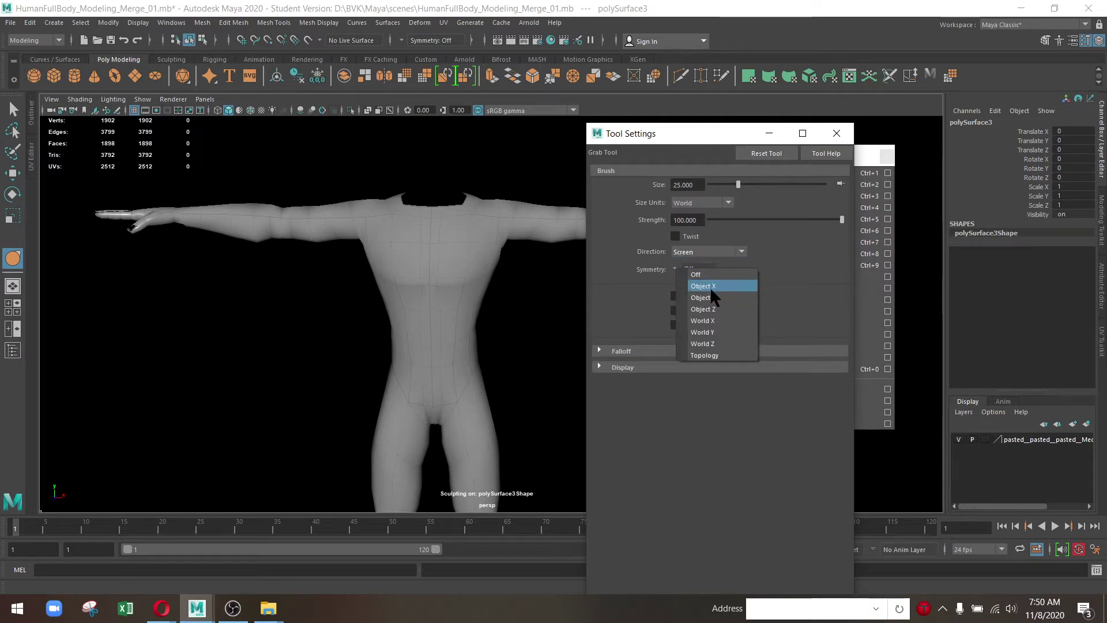
{"action": "left_click", "coordinate": [711, 288]}
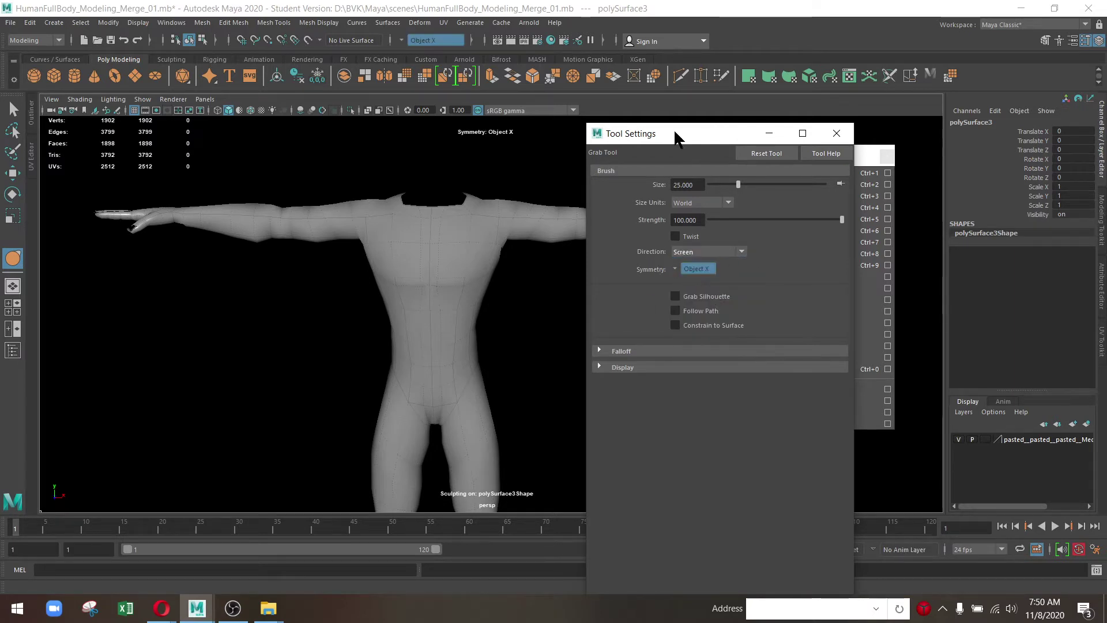
{"action": "left_click_drag", "start_coordinate": [676, 138], "coordinate": [938, 237]}
{"action": "scroll", "scroll_direction": "up", "scroll_amount": 3}
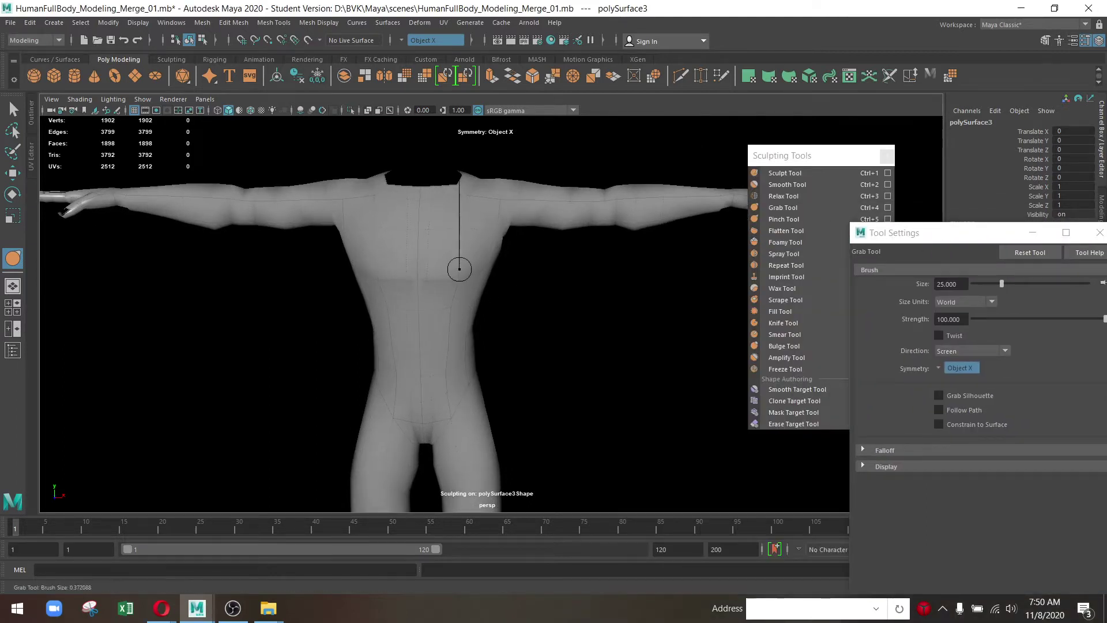
Shrink the Grab brush to 1.595, undo a trial chest pull, and switch to Move
{"action": "left_click_drag", "start_coordinate": [460, 268], "coordinate": [502, 269]}
{"action": "scroll", "scroll_direction": "down", "scroll_amount": 3}
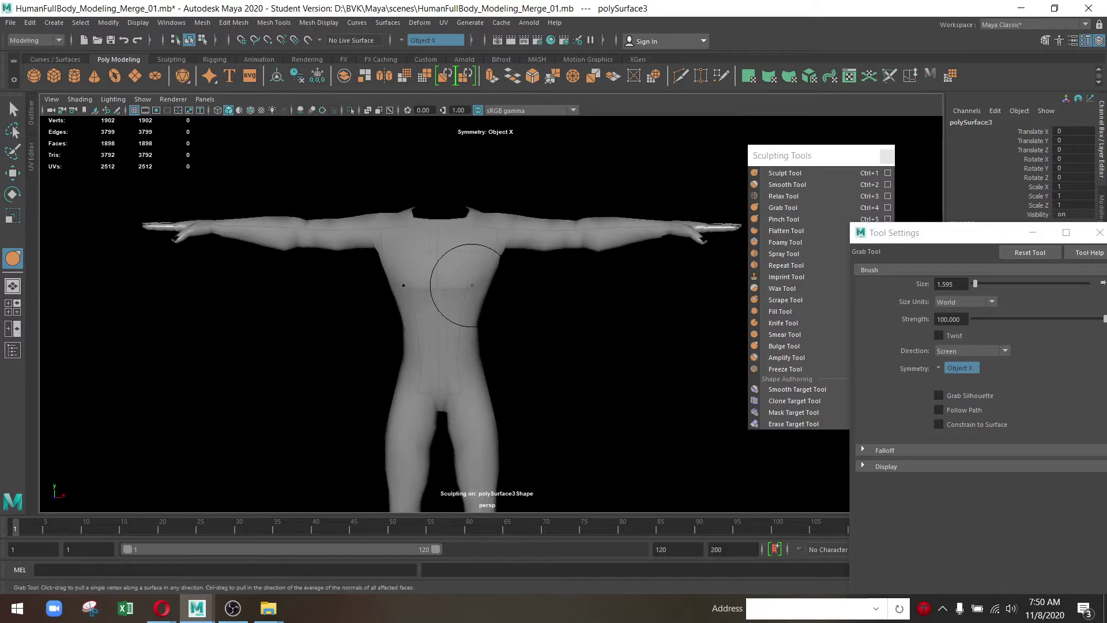
{"action": "left_click_drag", "start_coordinate": [480, 279], "coordinate": [493, 300]}
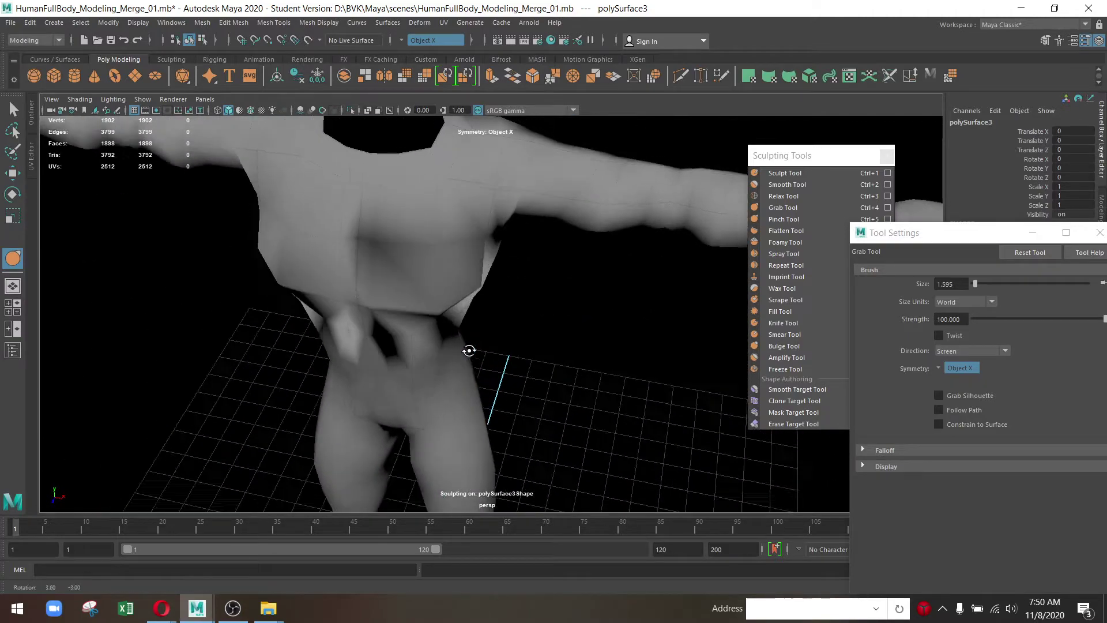
{"action": "key", "text": "ctrl+z"}
{"action": "key", "text": "ctrl+z"}
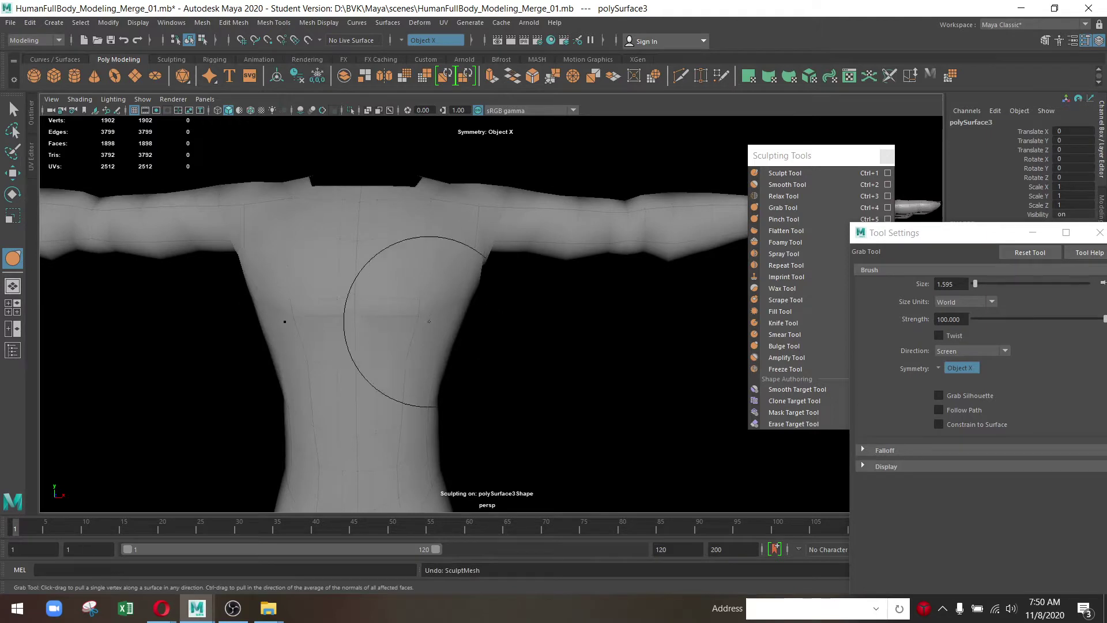
{"action": "key", "text": "w"}
{"action": "left_click_drag", "start_coordinate": [432, 267], "coordinate": [465, 247]}
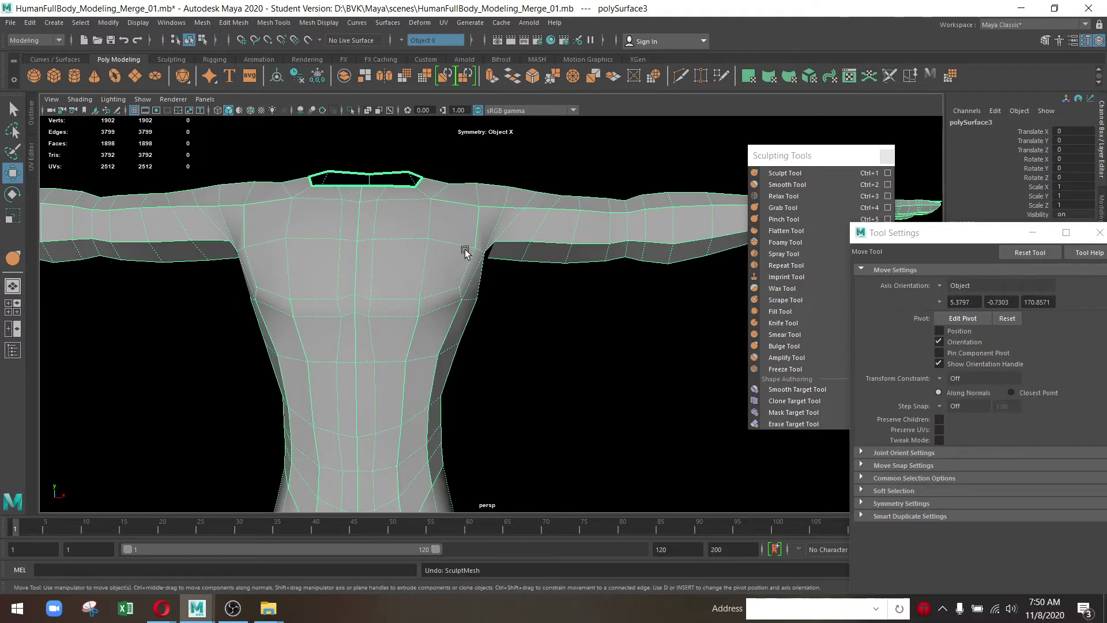
Harden the body mesh edges, close the brush settings, and return to sculpting
{"action": "left_click", "coordinate": [306, 27]}
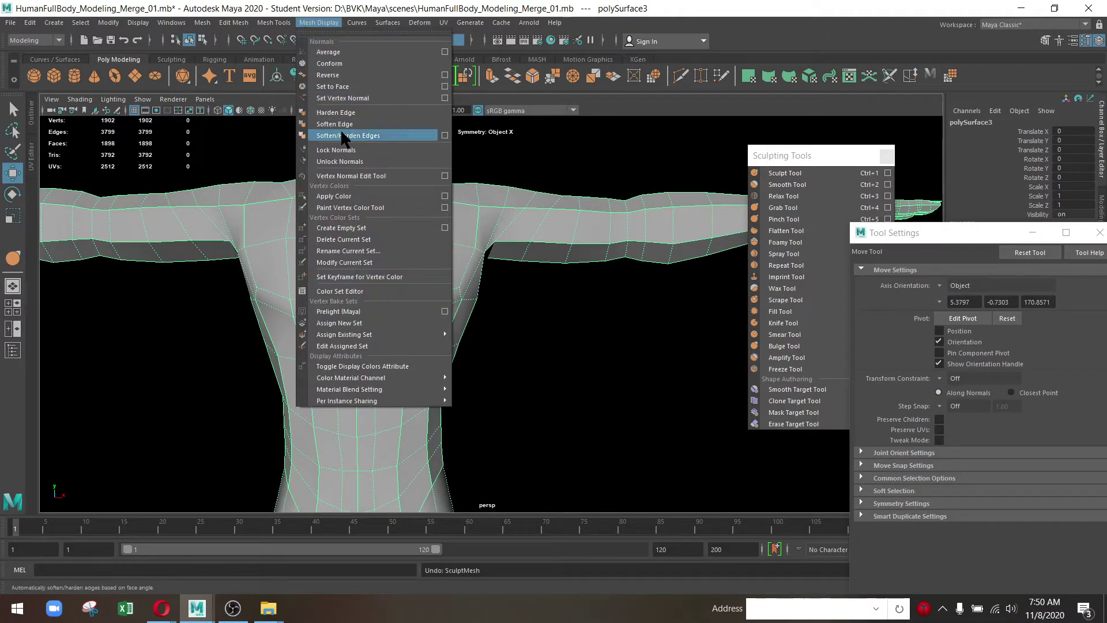
{"action": "left_click", "coordinate": [364, 111]}
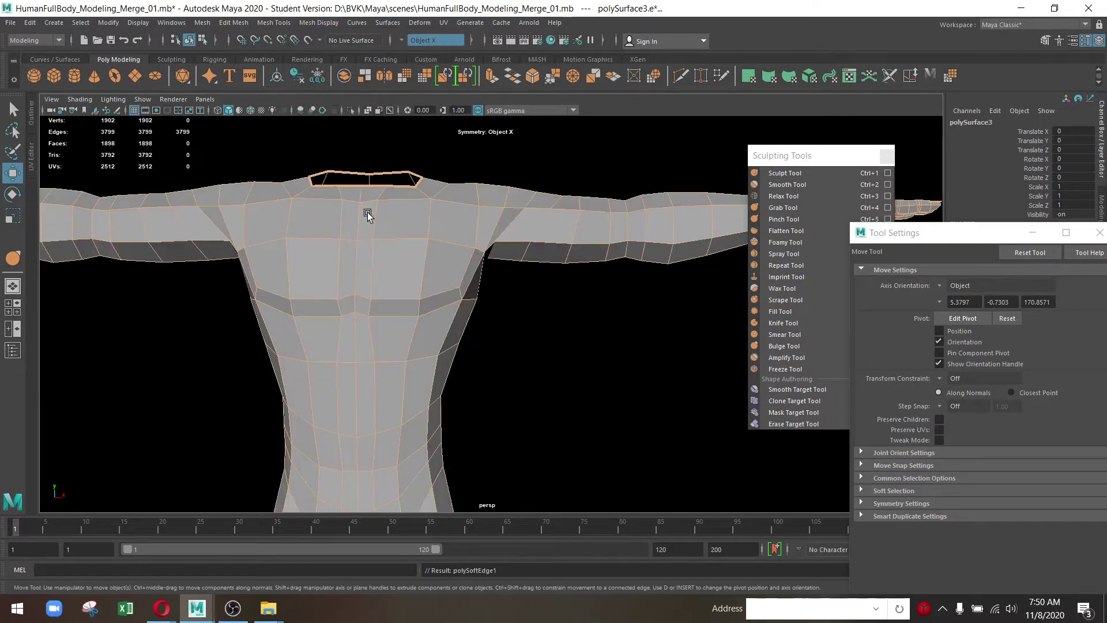
{"action": "left_click_drag", "start_coordinate": [368, 212], "coordinate": [462, 297]}
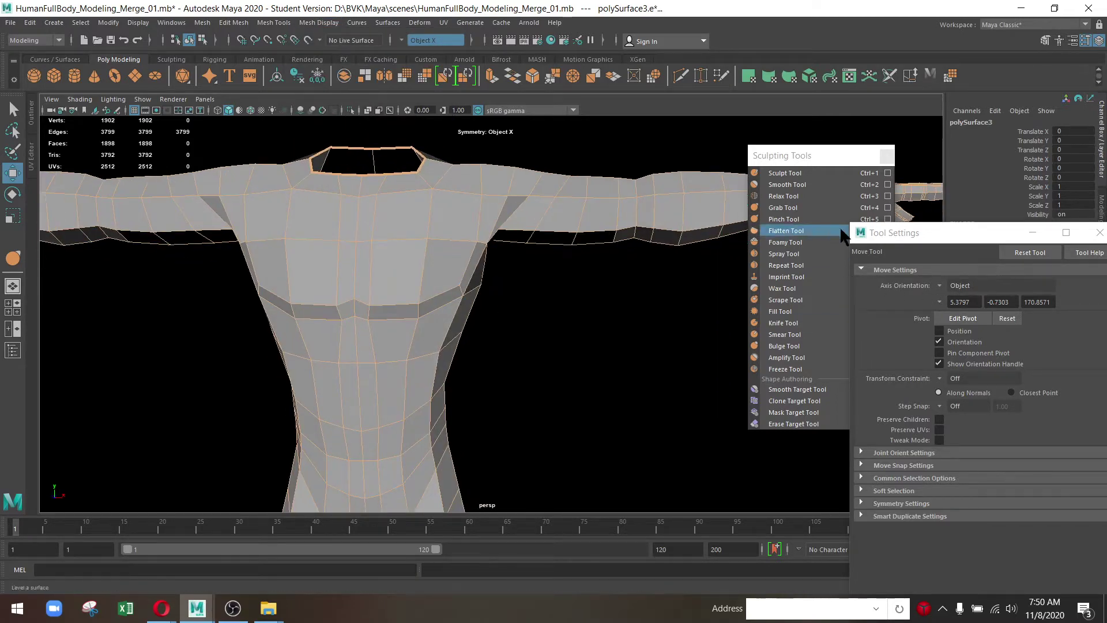
{"action": "left_click", "coordinate": [938, 241]}
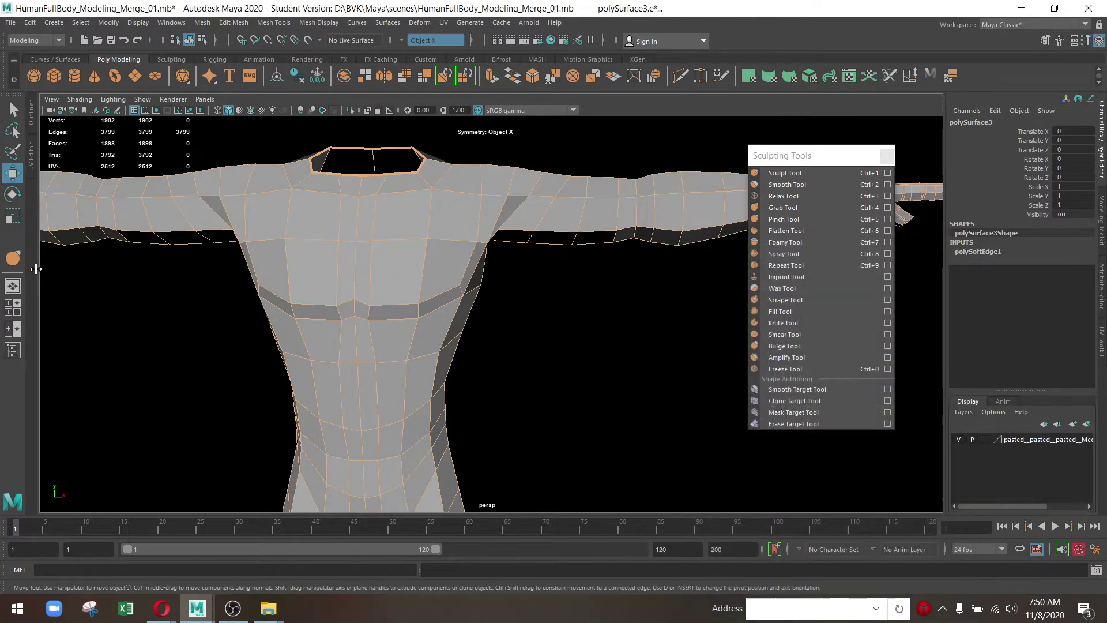
{"action": "left_click", "coordinate": [13, 258]}
Show the faceted cage, then return to the Grab brush with smooth preview
{"action": "left_click_drag", "start_coordinate": [408, 292], "coordinate": [489, 304]}
{"action": "key", "text": "w"}
{"action": "key", "text": "1"}
{"action": "left_click_drag", "start_coordinate": [489, 304], "coordinate": [471, 361]}
{"action": "left_click_drag", "start_coordinate": [471, 361], "coordinate": [455, 309]}
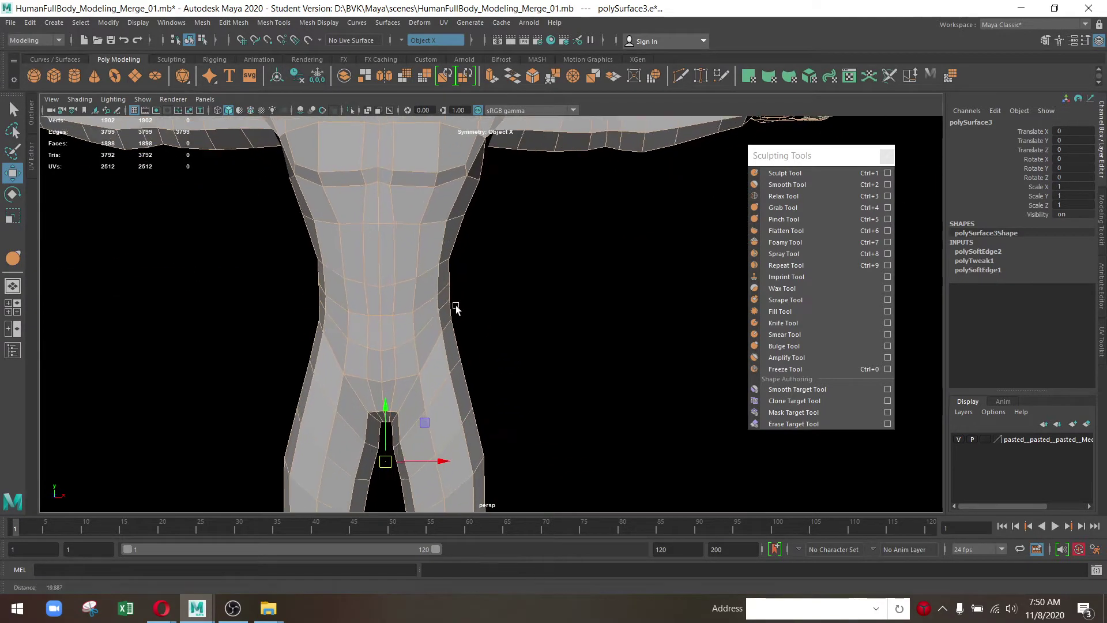
{"action": "left_click", "coordinate": [12, 260]}
{"action": "key", "text": "3"}
Pull the shoulders into a new shape with the Grab brush
{"action": "scroll", "scroll_direction": "down", "scroll_amount": 3}
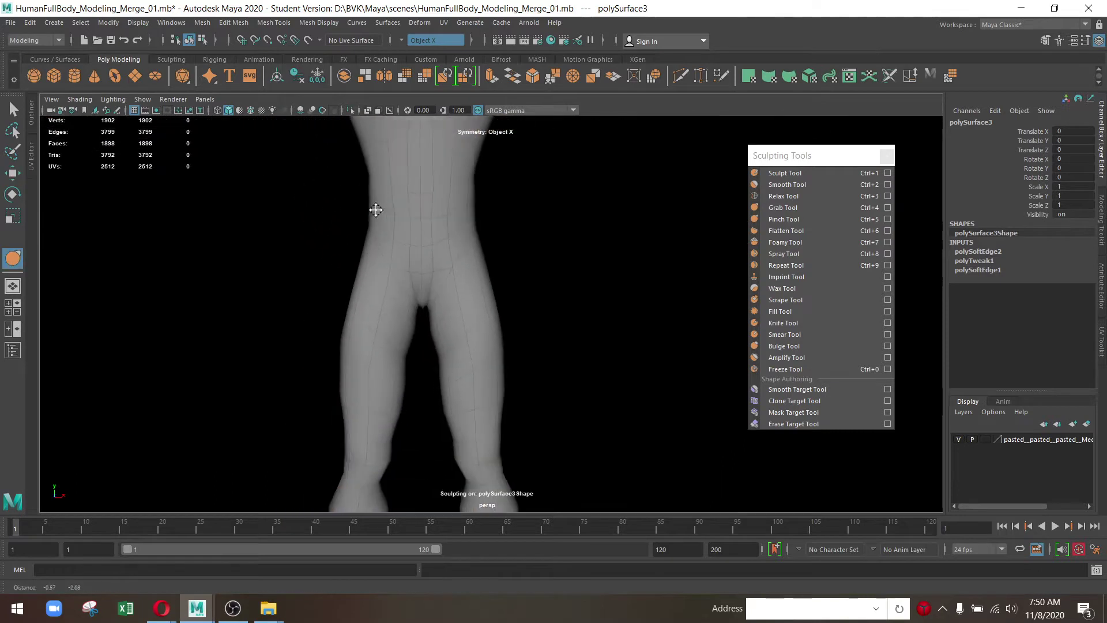
{"action": "scroll", "scroll_direction": "up", "scroll_amount": 3}
{"action": "scroll", "scroll_direction": "up", "scroll_amount": 3}
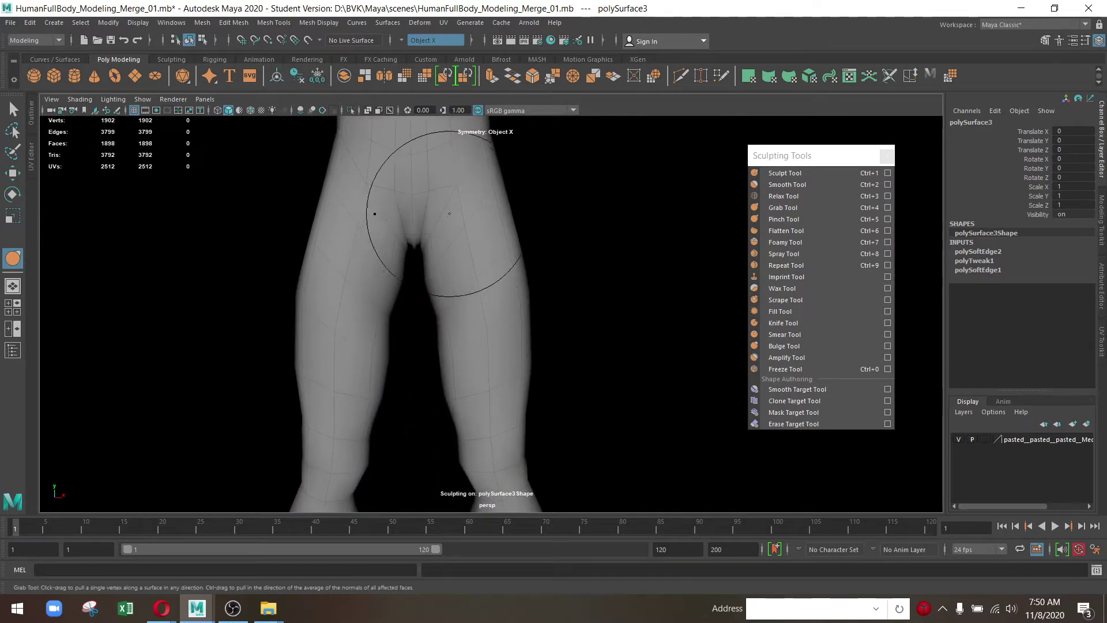
{"action": "left_click_drag", "start_coordinate": [374, 219], "coordinate": [402, 494]}
{"action": "left_click_drag", "start_coordinate": [465, 203], "coordinate": [433, 334]}
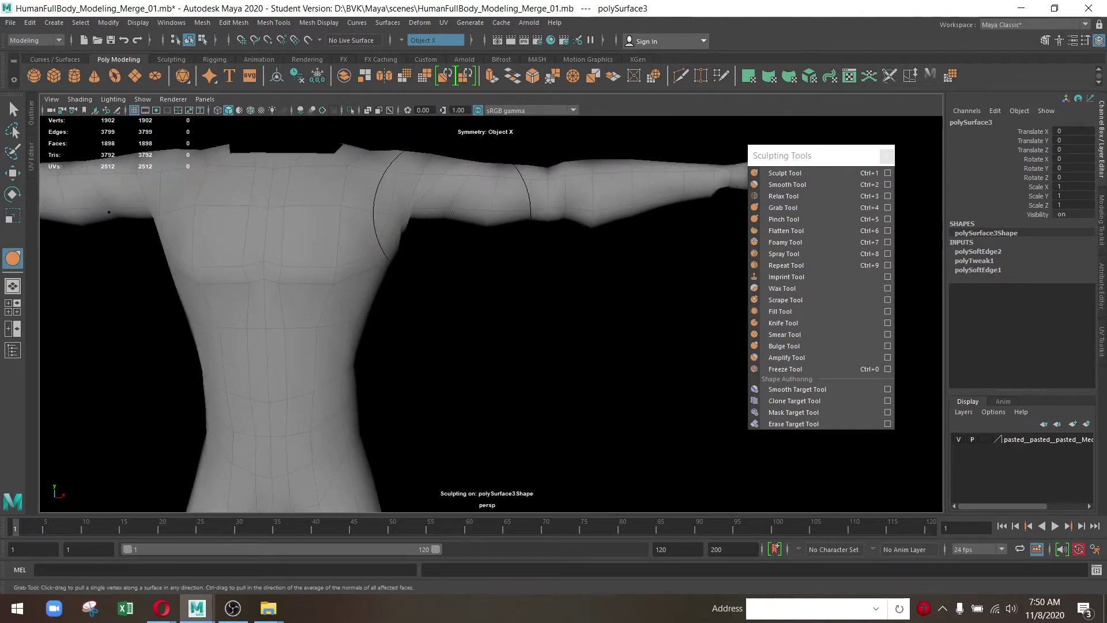
{"action": "left_click_drag", "start_coordinate": [453, 214], "coordinate": [461, 190]}
{"action": "left_click_drag", "start_coordinate": [472, 242], "coordinate": [542, 311]}
Undo the last shoulder reshape and leave sculpting for the Move tool
{"action": "key", "text": "ctrl+z"}
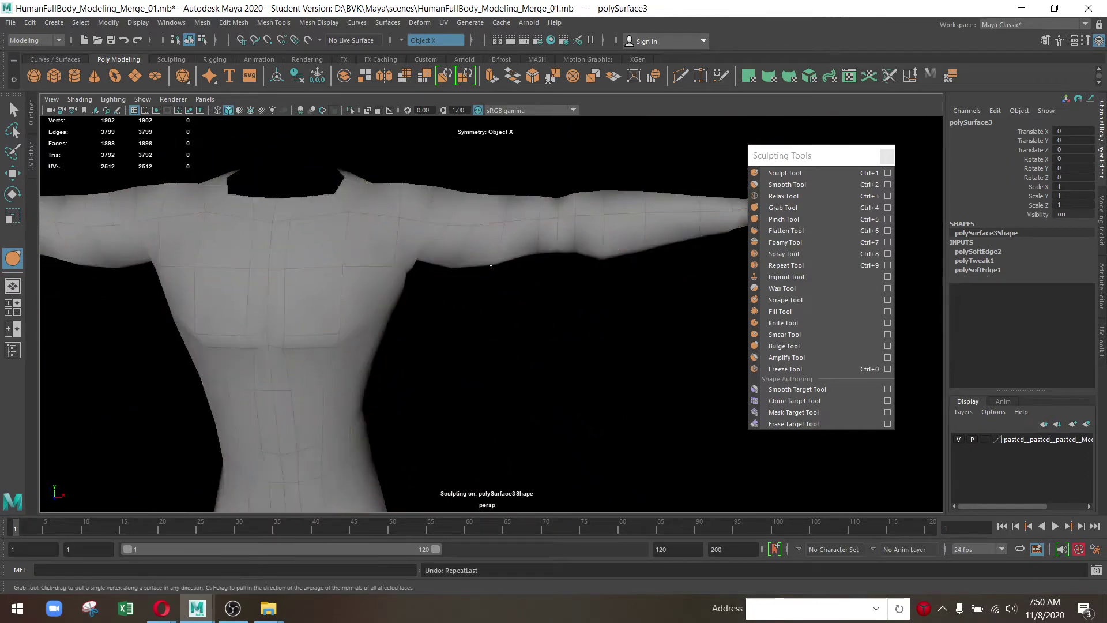
{"action": "left_click_drag", "start_coordinate": [484, 266], "coordinate": [457, 264]}
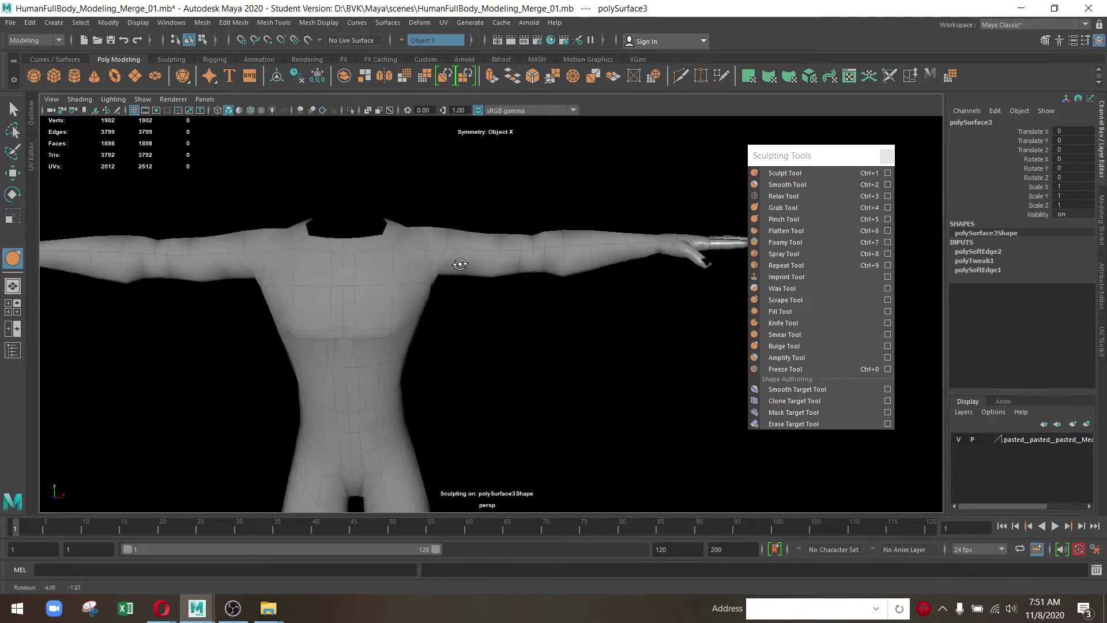
{"action": "left_click_drag", "start_coordinate": [457, 264], "coordinate": [337, 316]}
{"action": "key", "text": "w"}
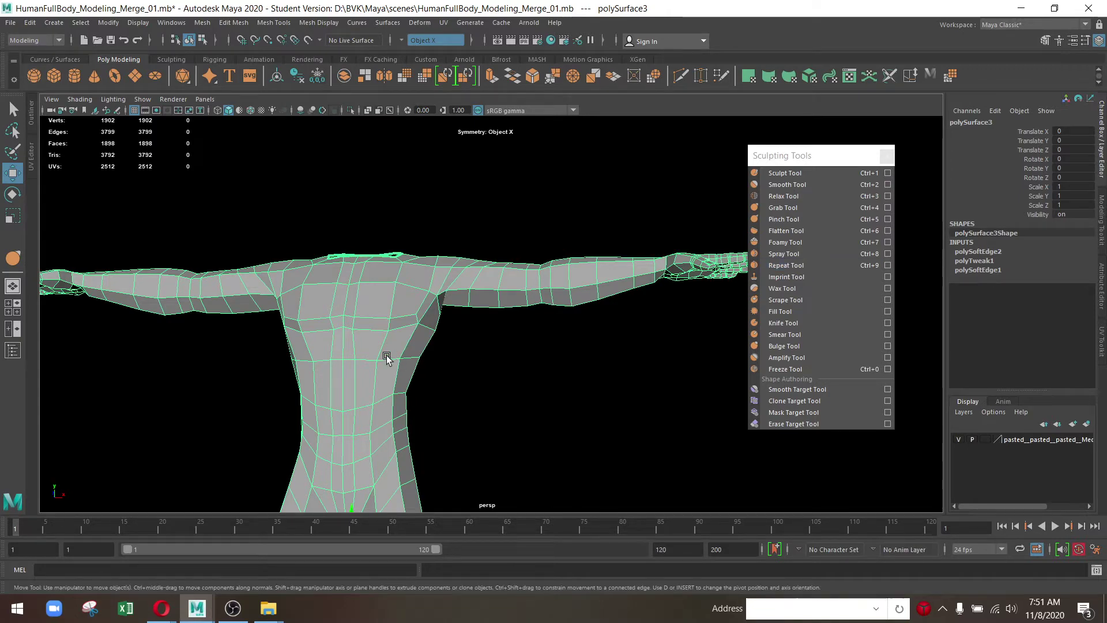
Smooth the belly with the Relax brush
{"action": "left_click_drag", "start_coordinate": [387, 355], "coordinate": [547, 345]}
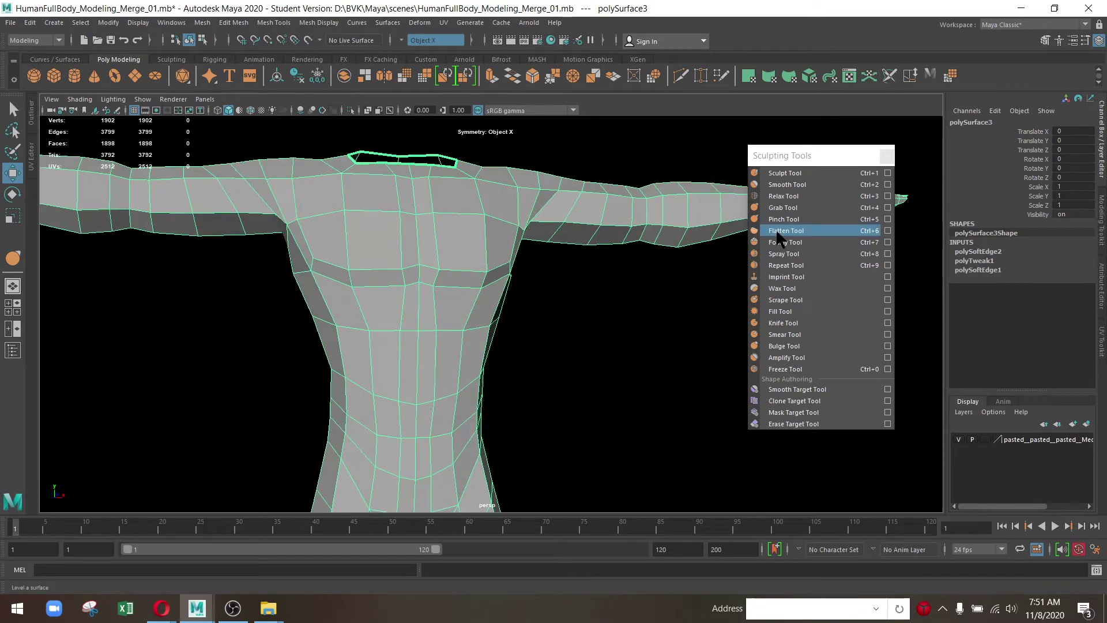
{"action": "left_click_drag", "start_coordinate": [663, 271], "coordinate": [519, 291]}
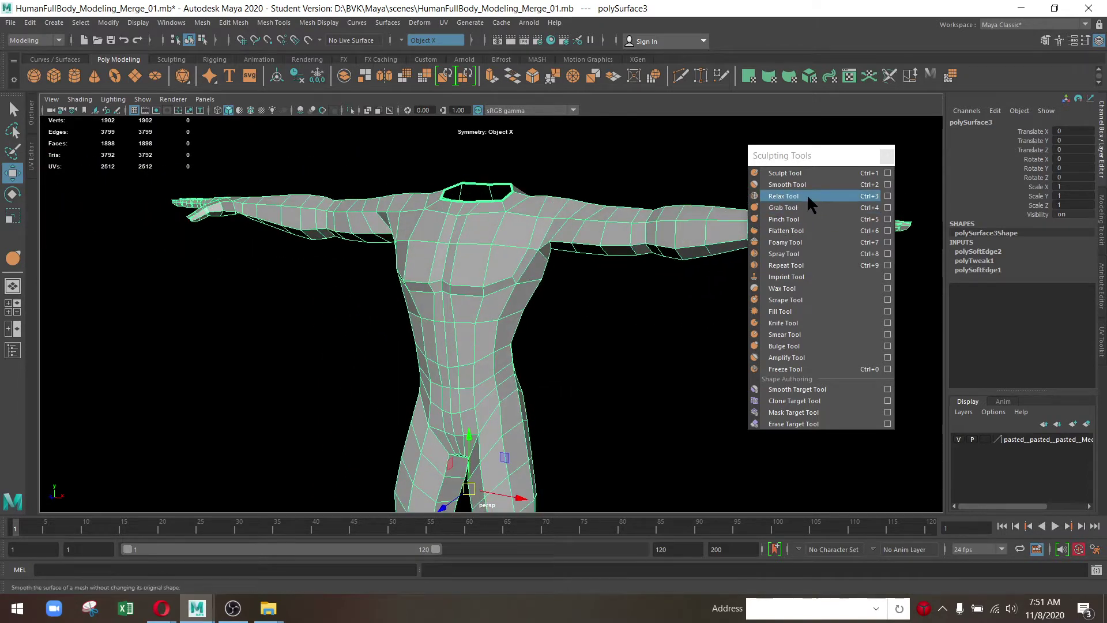
{"action": "left_click", "coordinate": [797, 195]}
{"action": "left_click_drag", "start_coordinate": [461, 374], "coordinate": [501, 383]}
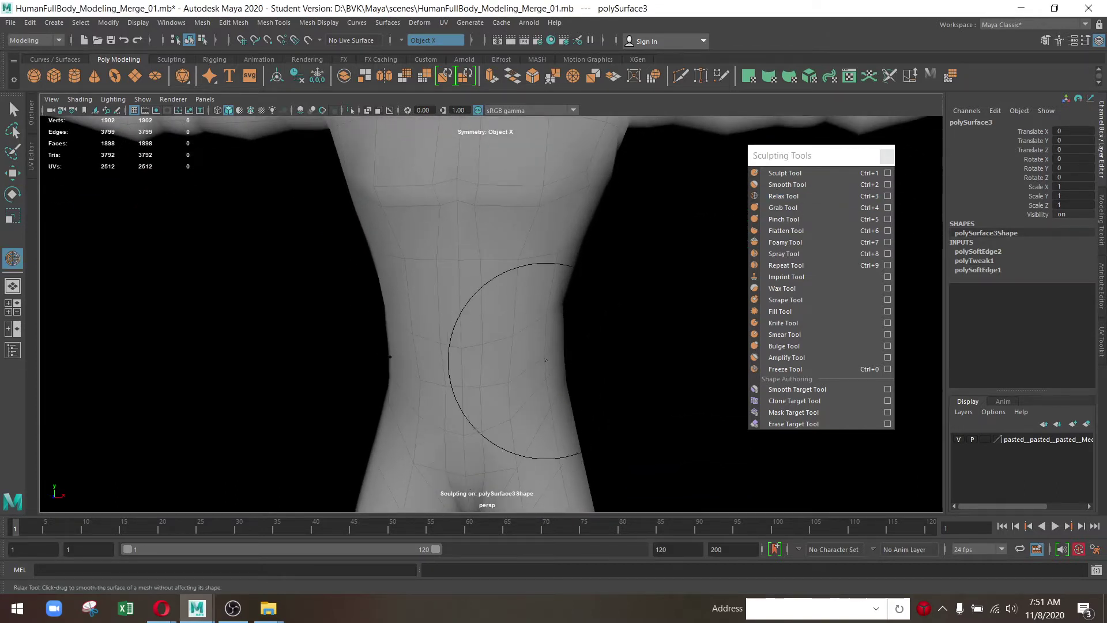
{"action": "left_click_drag", "start_coordinate": [476, 342], "coordinate": [482, 354]}
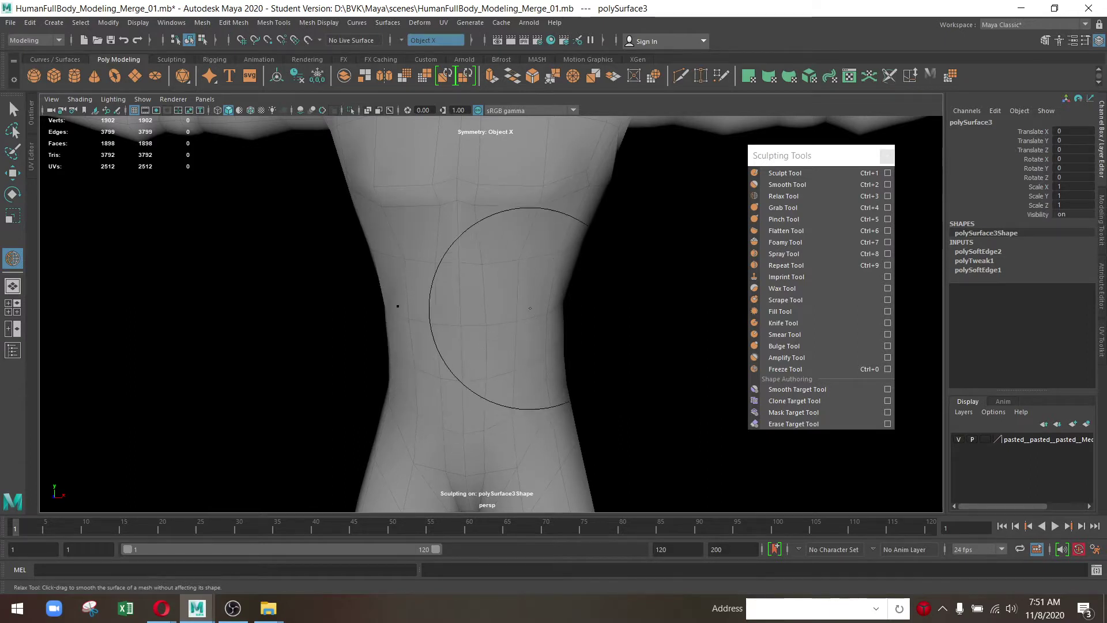
Smooth the side of the waist with the Relax brush
{"action": "left_click_drag", "start_coordinate": [506, 346], "coordinate": [442, 341]}
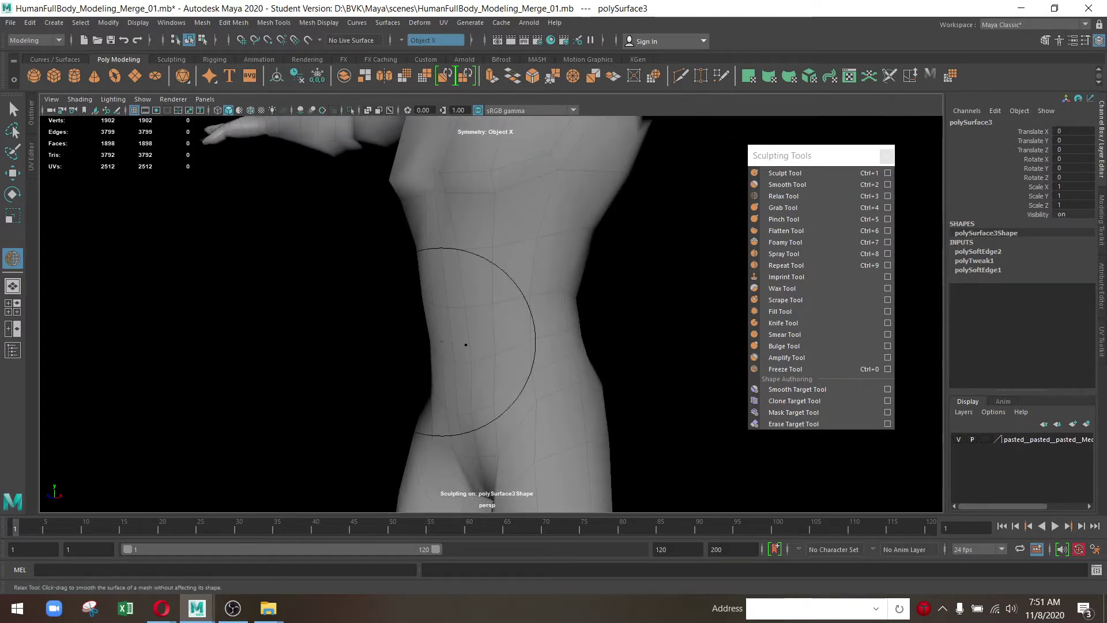
{"action": "left_click_drag", "start_coordinate": [541, 273], "coordinate": [410, 348]}
{"action": "left_click_drag", "start_coordinate": [417, 395], "coordinate": [420, 346]}
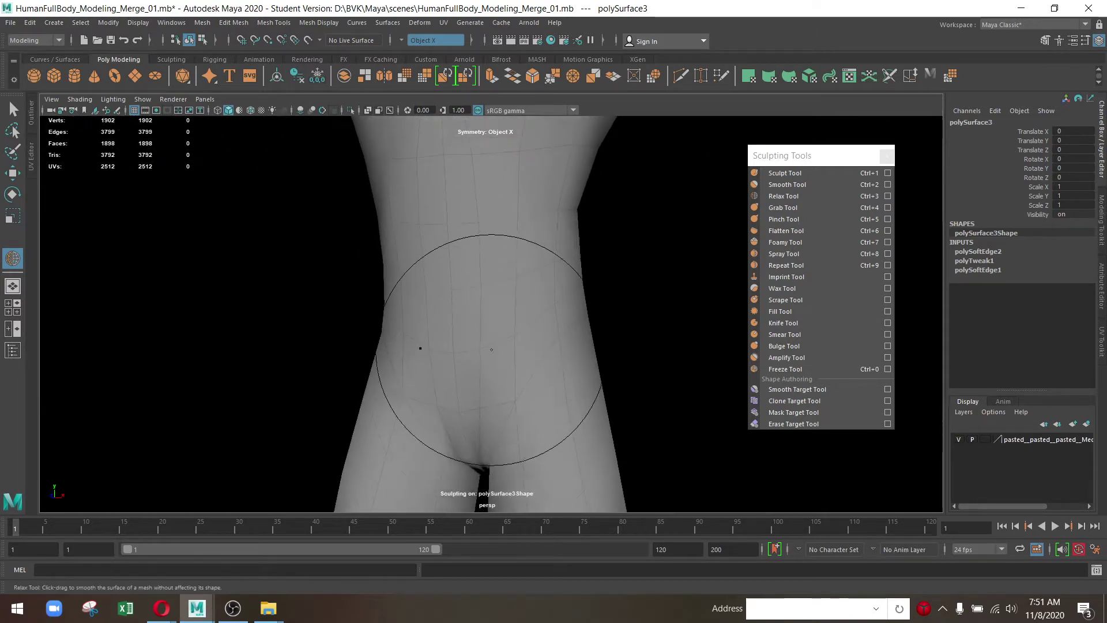
{"action": "left_click_drag", "start_coordinate": [465, 384], "coordinate": [413, 274]}
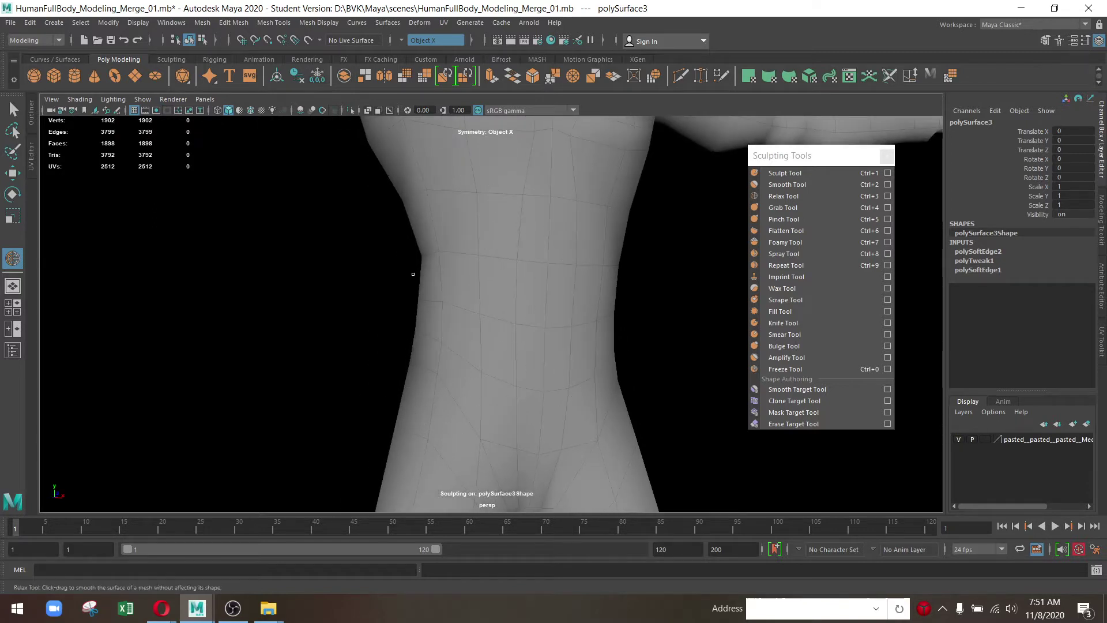
{"action": "left_click_drag", "start_coordinate": [611, 318], "coordinate": [518, 281]}
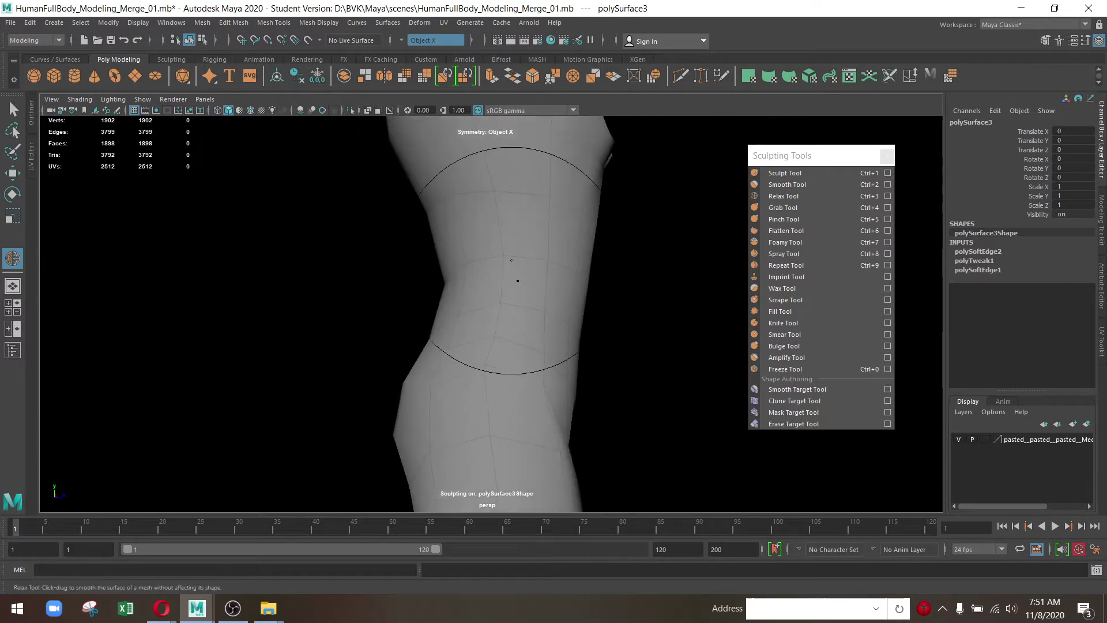
{"action": "left_click_drag", "start_coordinate": [508, 319], "coordinate": [445, 312]}
Orbit around the back, shoulders and waist to inspect the relaxed torso
{"action": "left_click_drag", "start_coordinate": [500, 350], "coordinate": [560, 359]}
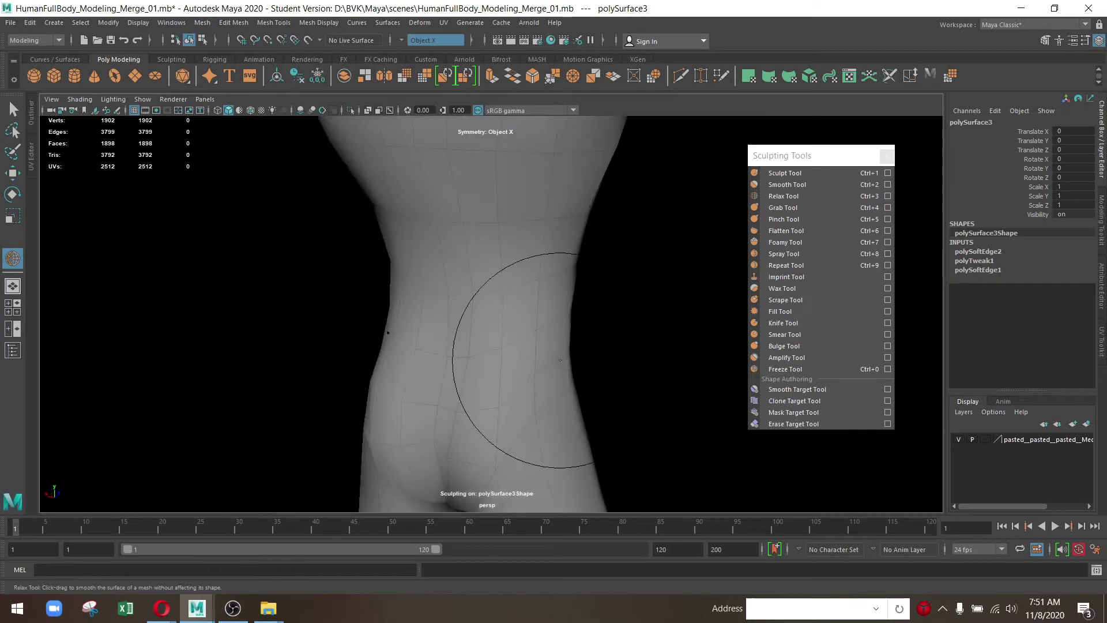
{"action": "left_click_drag", "start_coordinate": [489, 299], "coordinate": [469, 321]}
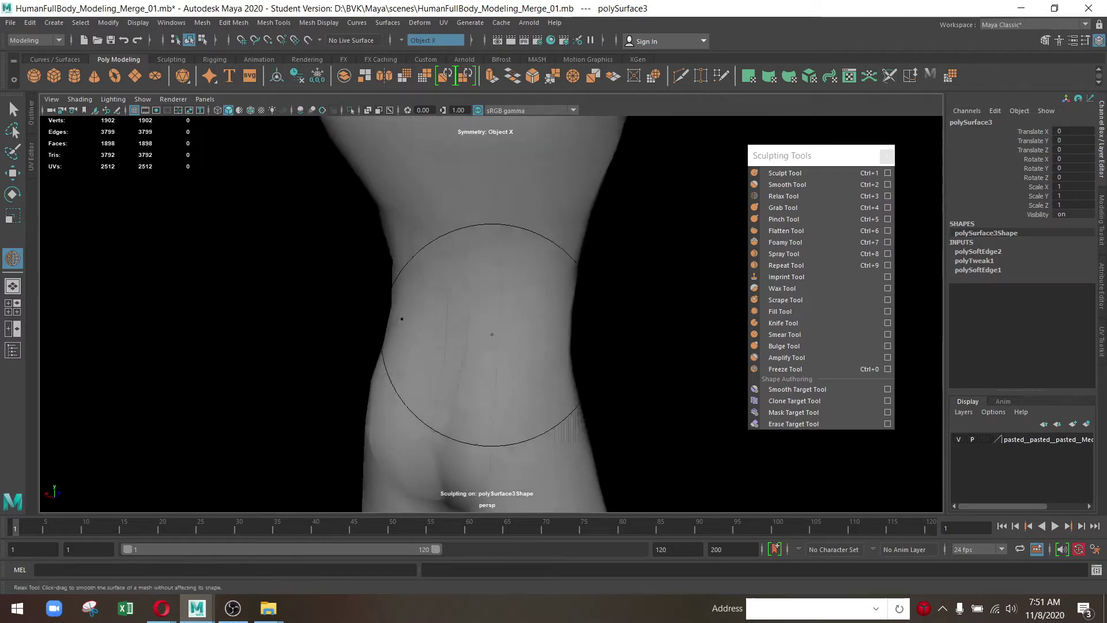
{"action": "left_click_drag", "start_coordinate": [470, 321], "coordinate": [477, 432]}
{"action": "left_click_drag", "start_coordinate": [444, 173], "coordinate": [469, 284]}
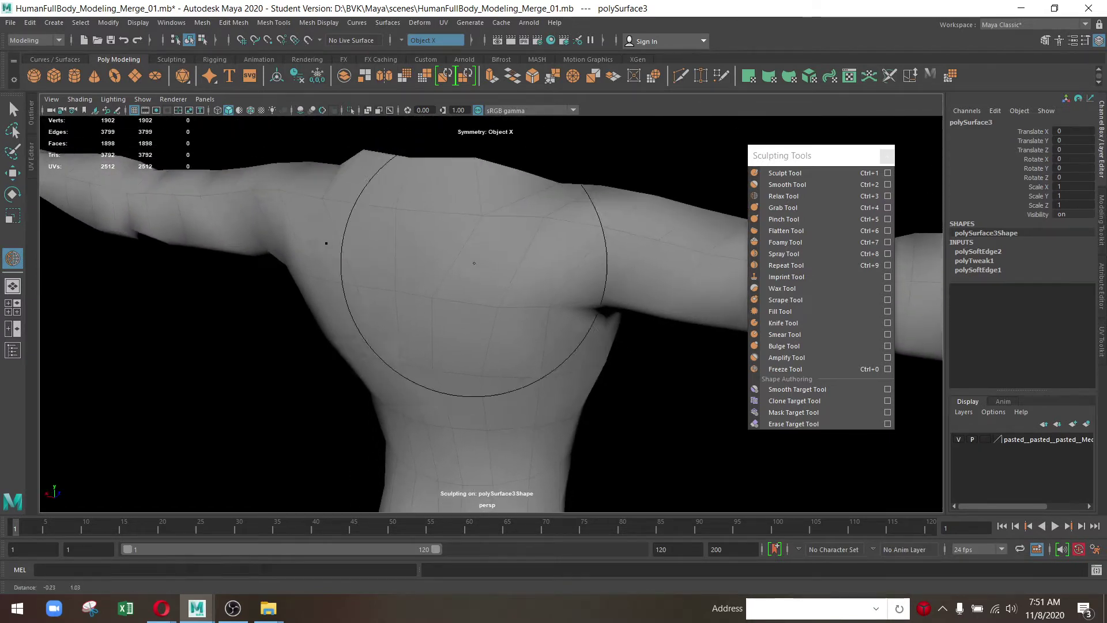
{"action": "left_click_drag", "start_coordinate": [469, 416], "coordinate": [462, 317]}
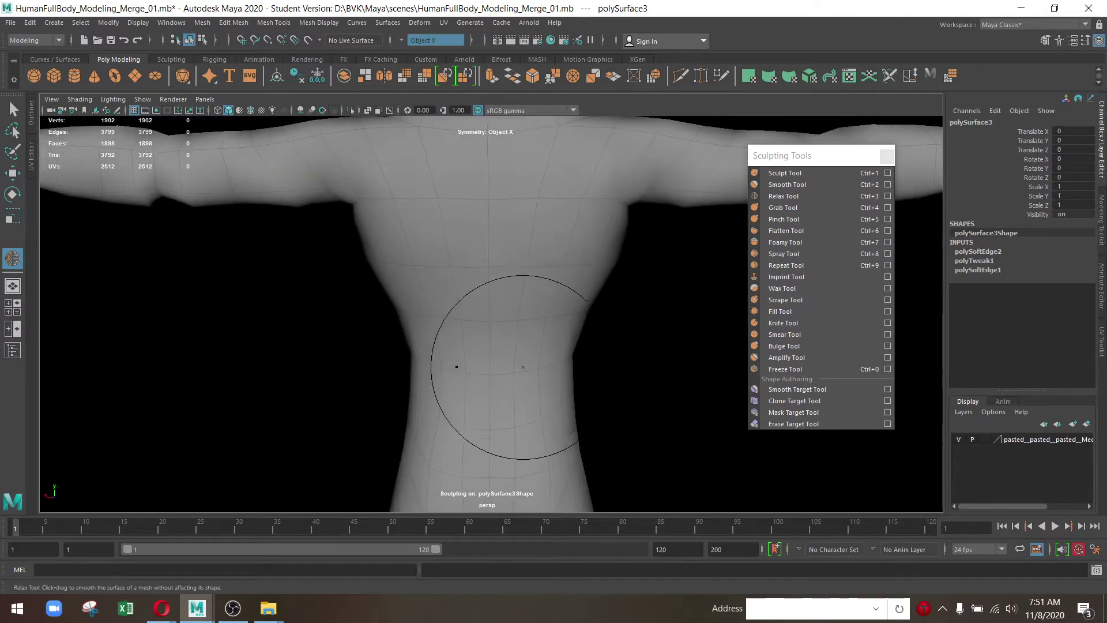
{"action": "left_click_drag", "start_coordinate": [523, 366], "coordinate": [538, 380]}
{"action": "left_click_drag", "start_coordinate": [470, 358], "coordinate": [543, 286]}
{"action": "left_click_drag", "start_coordinate": [514, 381], "coordinate": [588, 358]}
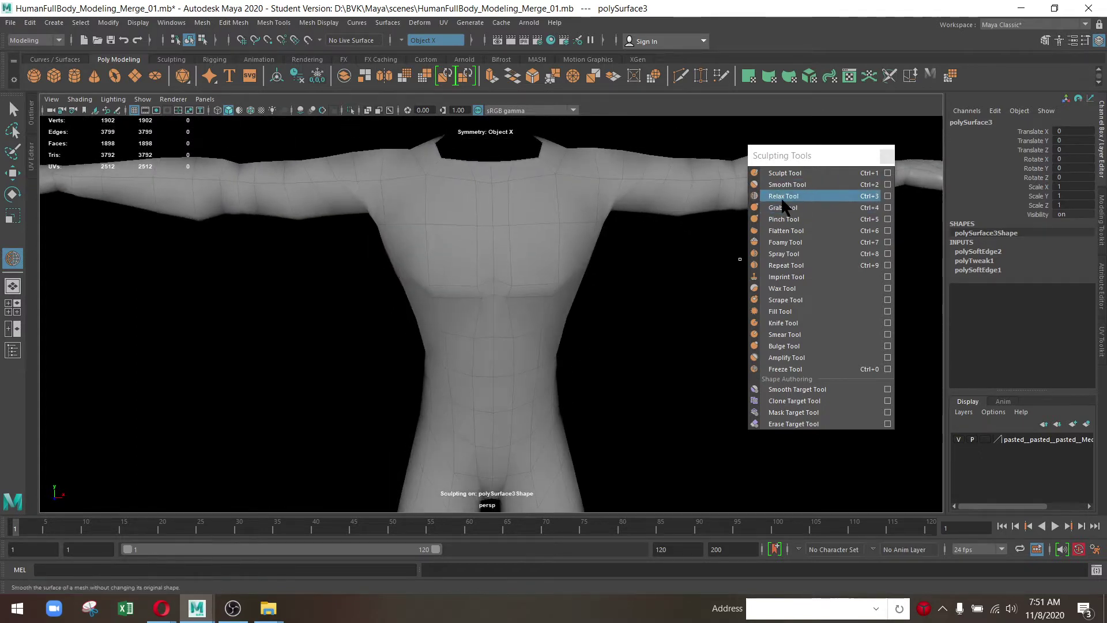
Try a Grab pull on the chest, then undo both strokes
{"action": "left_click", "coordinate": [782, 207]}
{"action": "scroll", "scroll_direction": "up", "scroll_amount": 3}
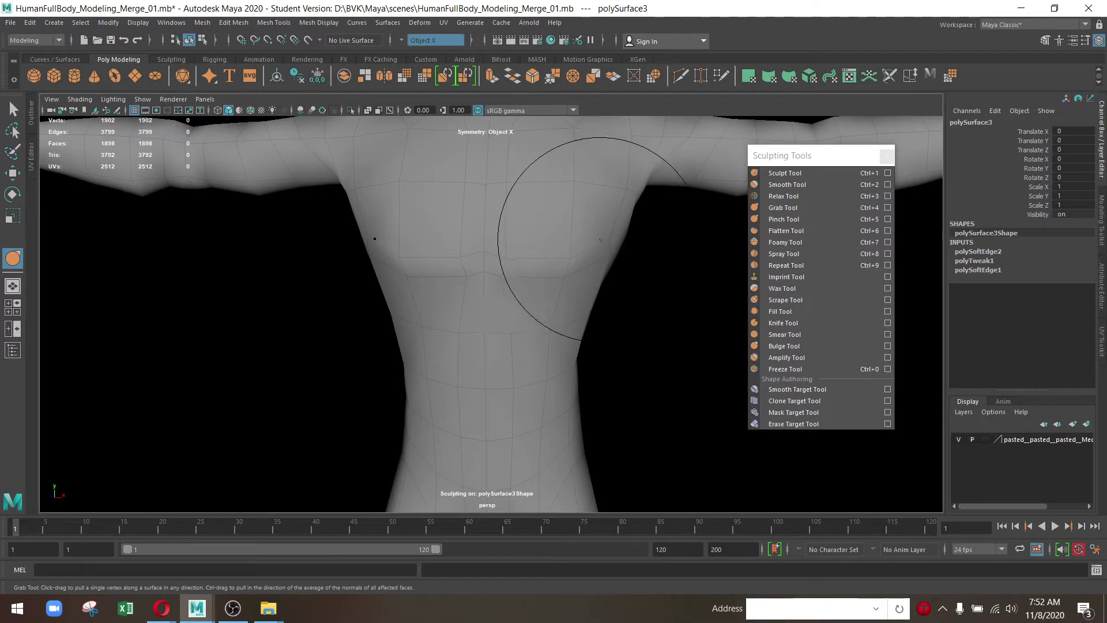
{"action": "left_click_drag", "start_coordinate": [600, 239], "coordinate": [605, 242]}
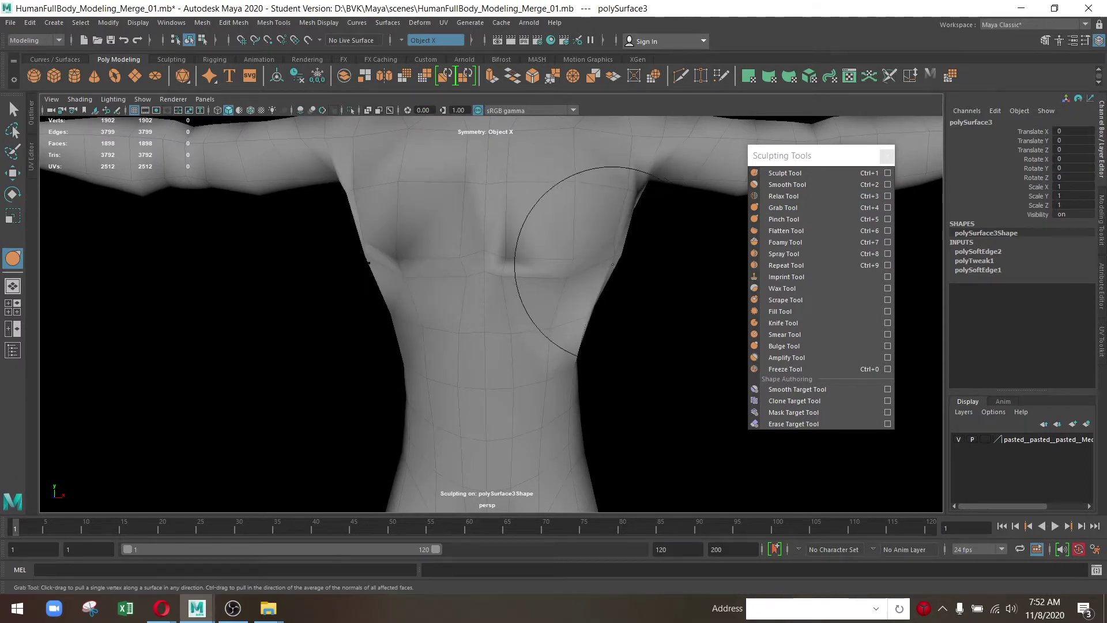
{"action": "key", "text": "ctrl+z"}
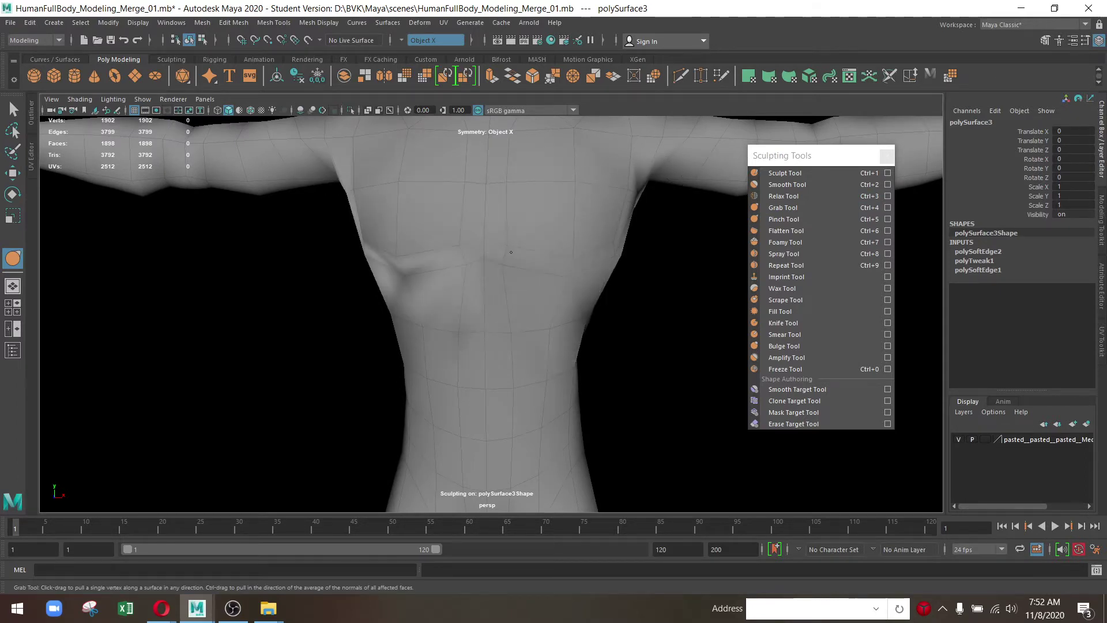
{"action": "key", "text": "ctrl+z"}
{"action": "key", "text": "ctrl+z"}
{"action": "key", "text": "ctrl+z"}
{"action": "key", "text": "ctrl+z"}
{"action": "scroll", "scroll_direction": "down", "scroll_amount": 3}
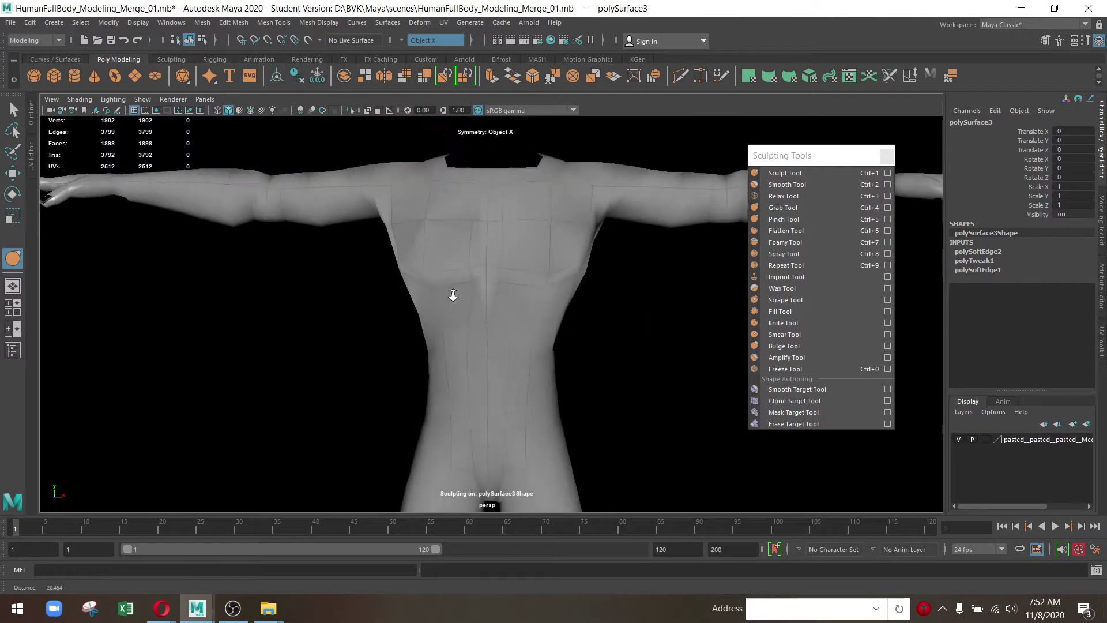
Pull the hips outward symmetrically with the Grab brush
{"action": "left_click_drag", "start_coordinate": [450, 296], "coordinate": [438, 277]}
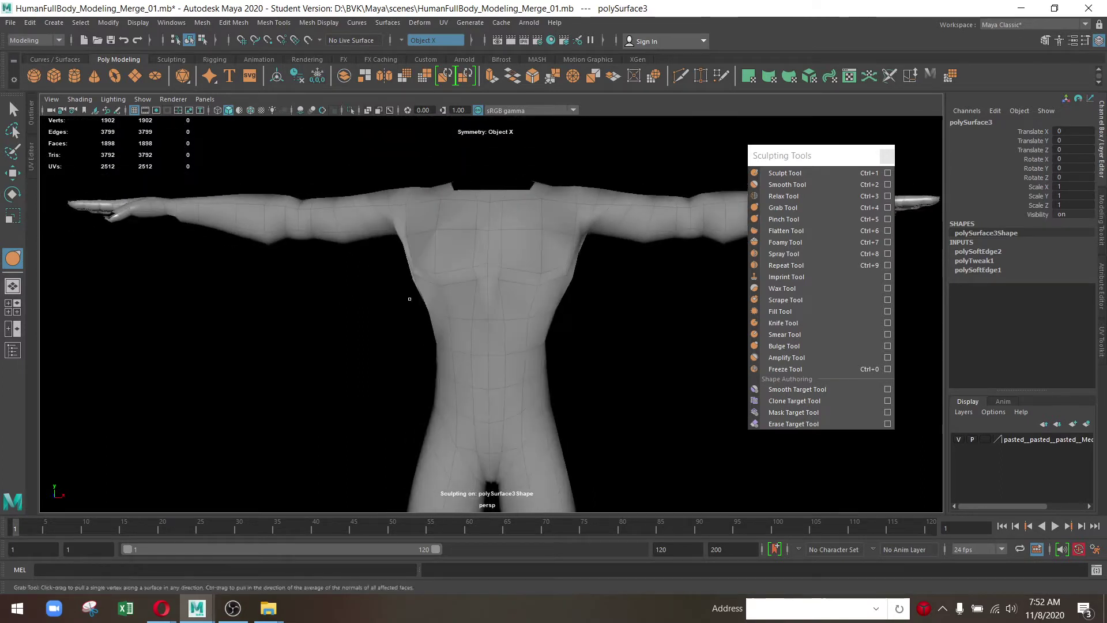
{"action": "left_click_drag", "start_coordinate": [438, 277], "coordinate": [477, 266]}
{"action": "scroll", "scroll_direction": "up", "scroll_amount": 3}
{"action": "left_click_drag", "start_coordinate": [519, 286], "coordinate": [530, 312]}
{"action": "left_click_drag", "start_coordinate": [477, 286], "coordinate": [511, 340]}
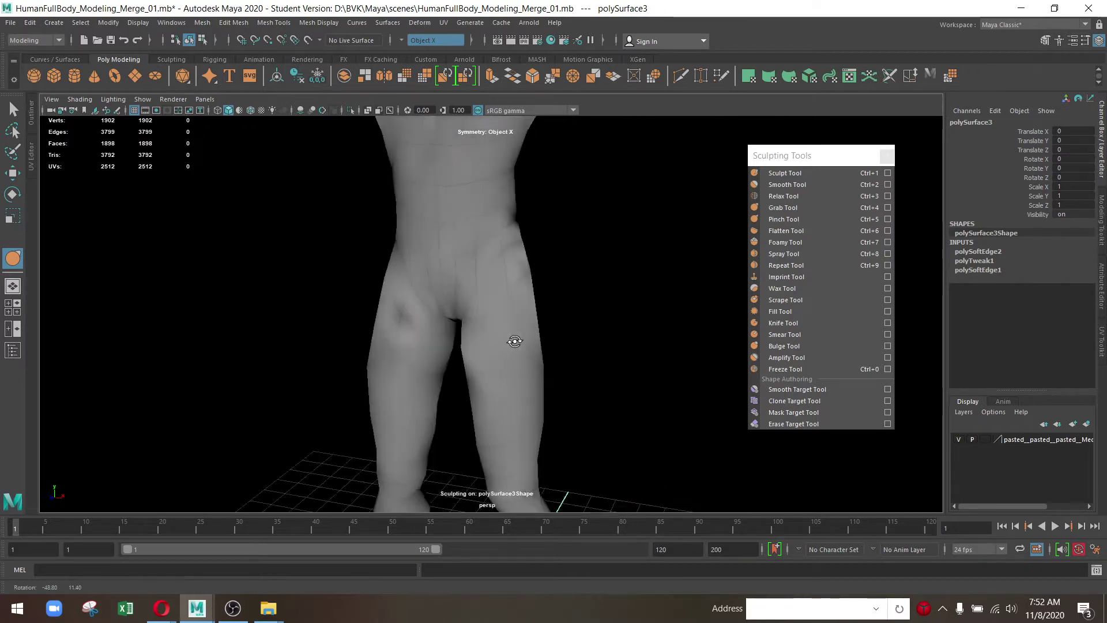
Briefly switch the viewport to Arnold, close the render view, and return to Move
{"action": "left_click", "coordinate": [164, 98]}
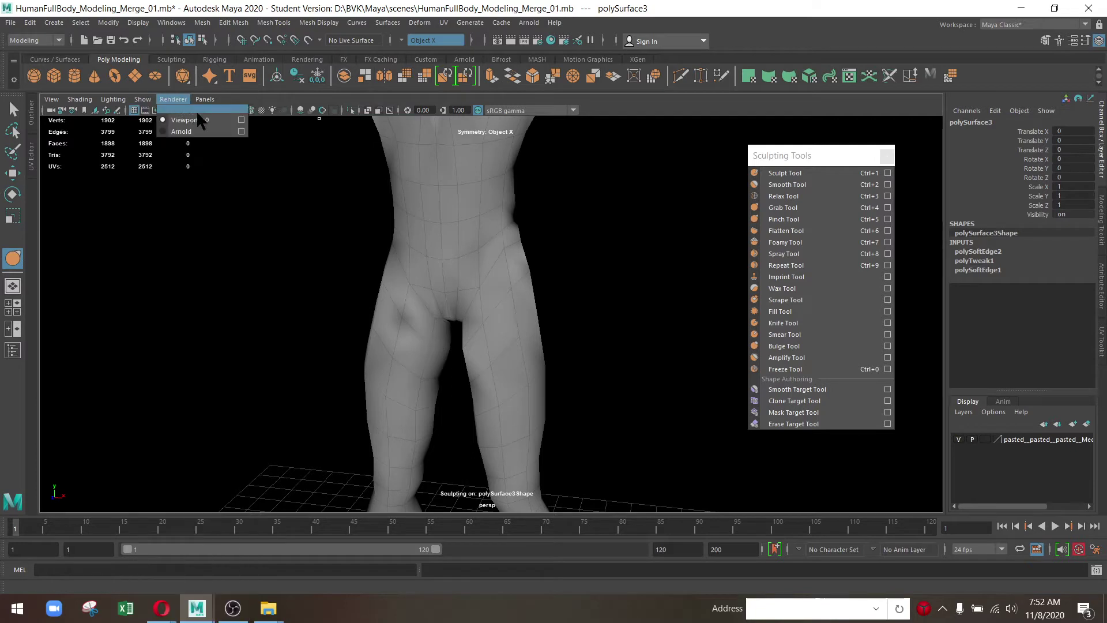
{"action": "left_click", "coordinate": [198, 120]}
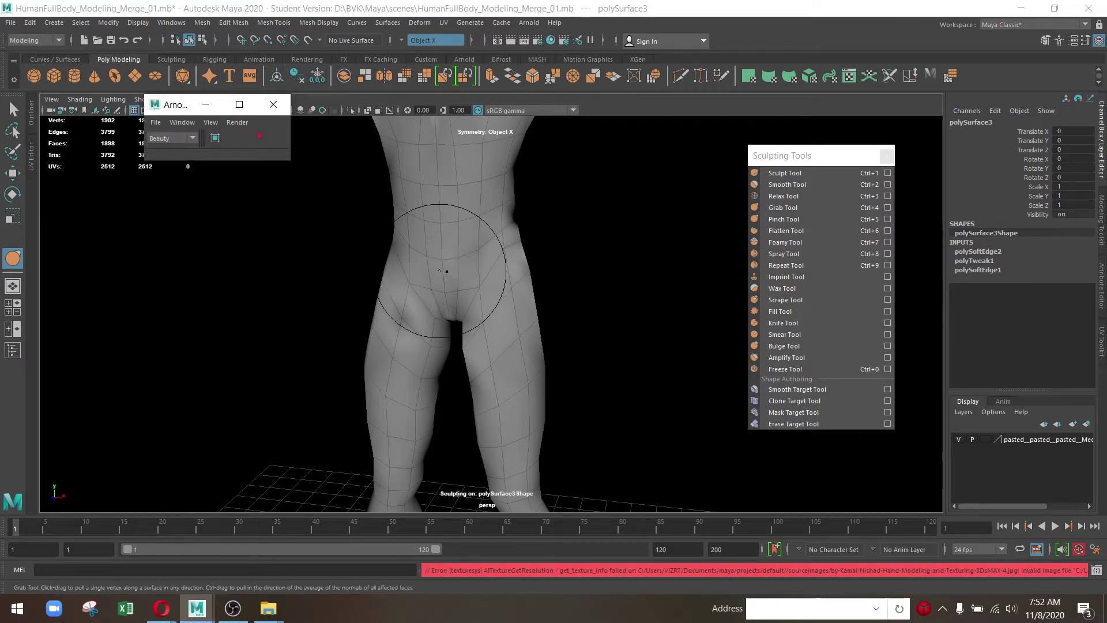
{"action": "left_click", "coordinate": [274, 106]}
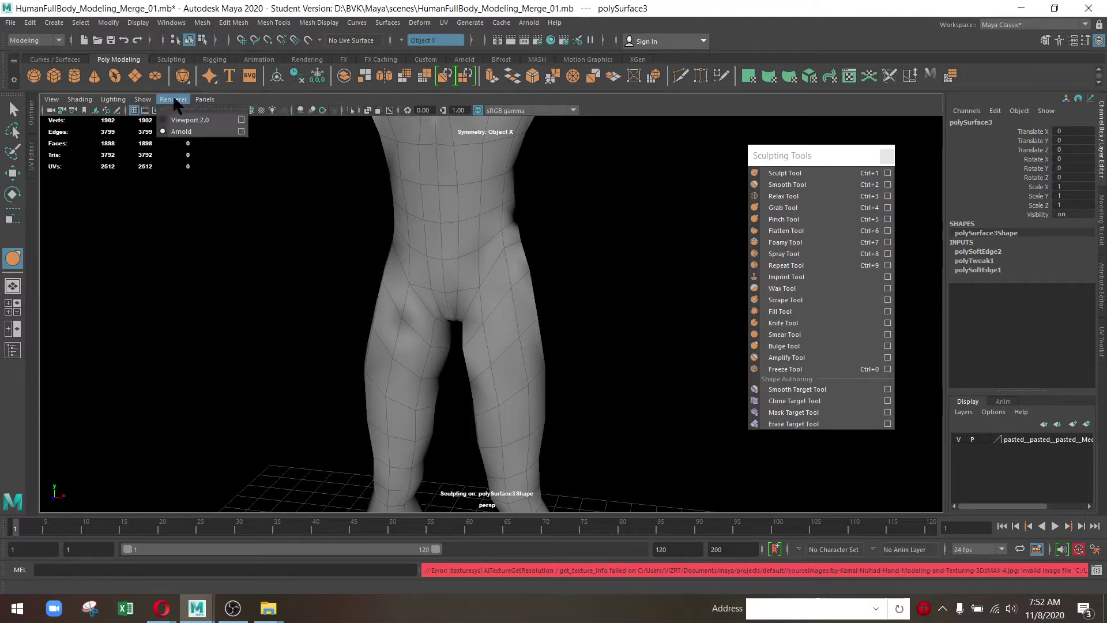
{"action": "left_click_drag", "start_coordinate": [323, 288], "coordinate": [438, 293]}
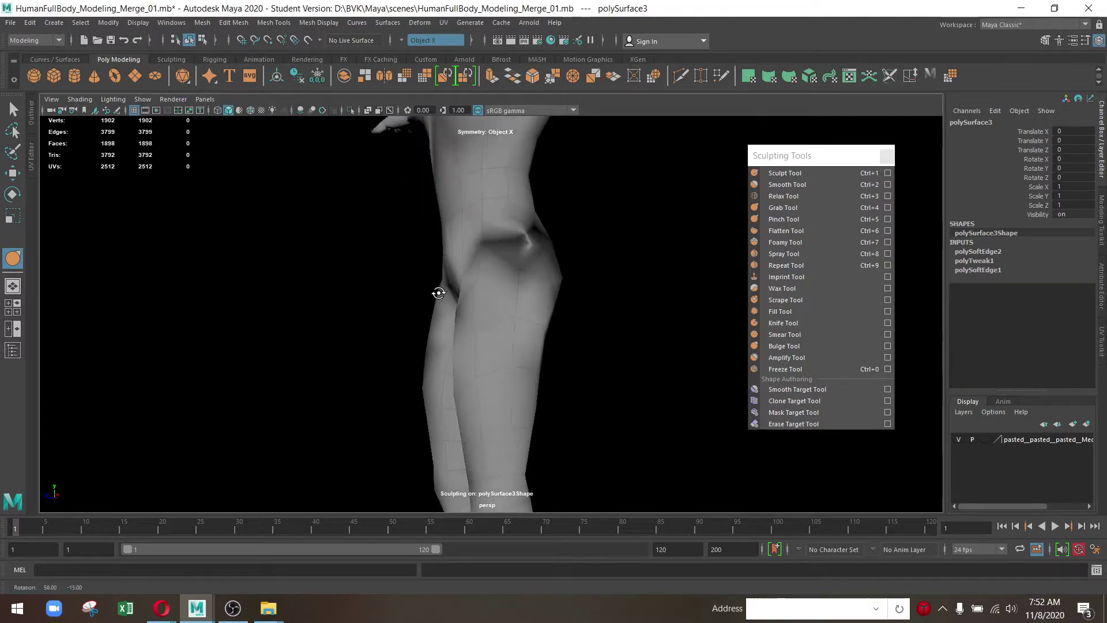
{"action": "key", "text": "w"}
{"action": "left_click_drag", "start_coordinate": [490, 369], "coordinate": [415, 297]}
Switch to edge mode and select edges around the thighs and crotch
{"action": "right_click", "coordinate": [542, 246]}
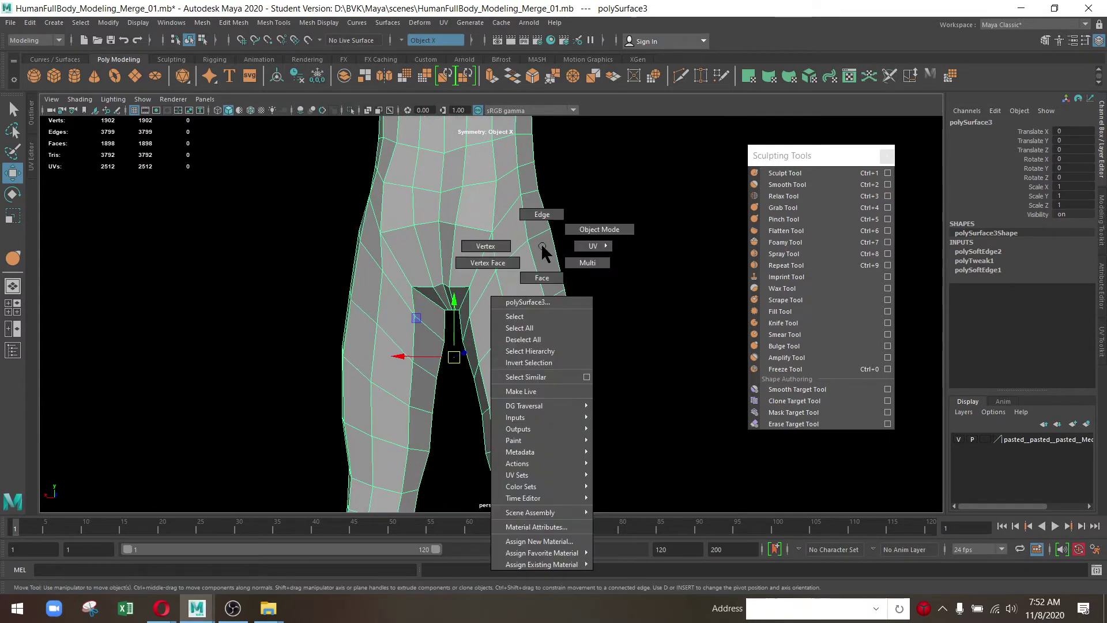
{"action": "left_click_drag", "start_coordinate": [541, 244], "coordinate": [547, 196]}
{"action": "left_click", "coordinate": [568, 289]}
{"action": "left_click", "coordinate": [523, 234]}
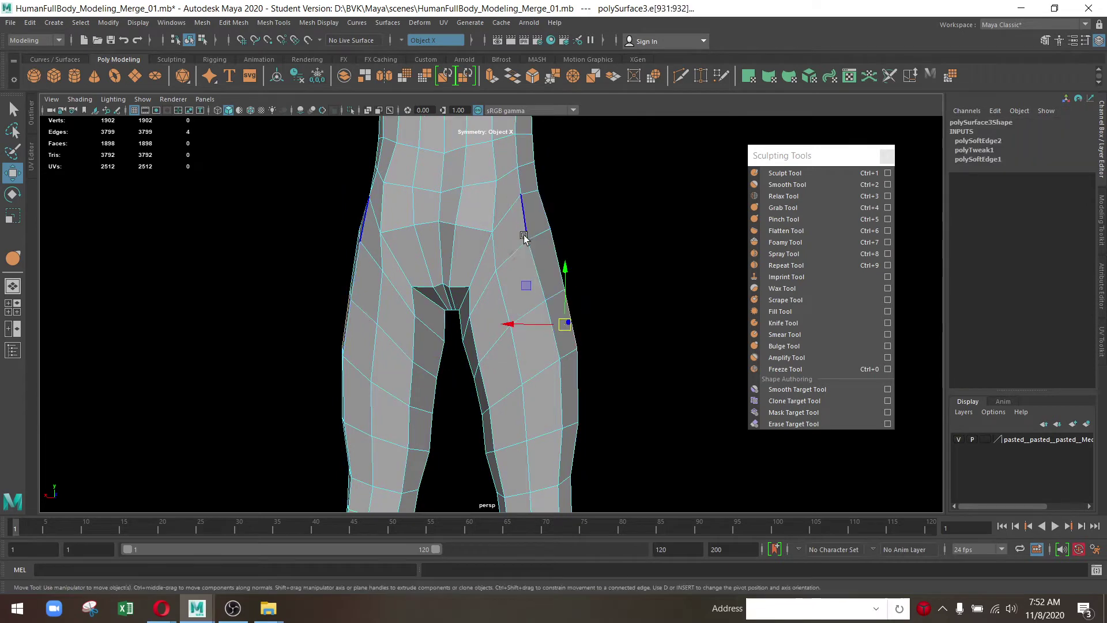
{"action": "left_click_drag", "start_coordinate": [524, 235], "coordinate": [500, 296]}
{"action": "left_click", "coordinate": [530, 215]}
{"action": "left_click_drag", "start_coordinate": [460, 358], "coordinate": [553, 346]}
{"action": "left_click", "coordinate": [558, 352]}
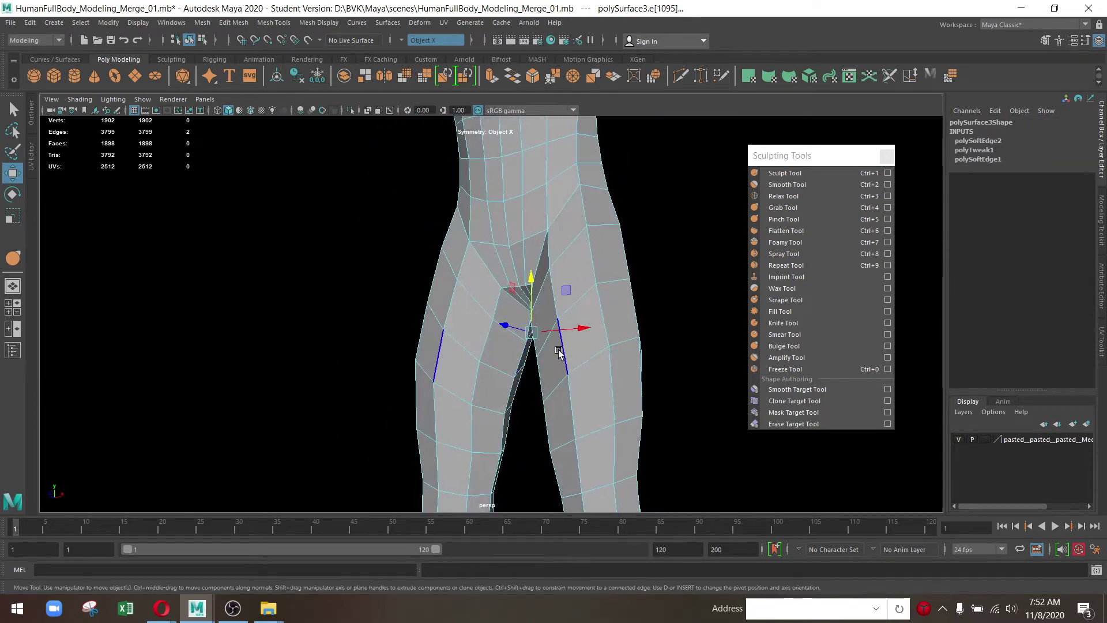
Lower the crotch edge along Y from a front view, then switch to vertex mode
{"action": "left_click_drag", "start_coordinate": [523, 283], "coordinate": [367, 281]}
{"action": "left_click", "coordinate": [385, 213]}
{"action": "left_click_drag", "start_coordinate": [385, 214], "coordinate": [442, 167]}
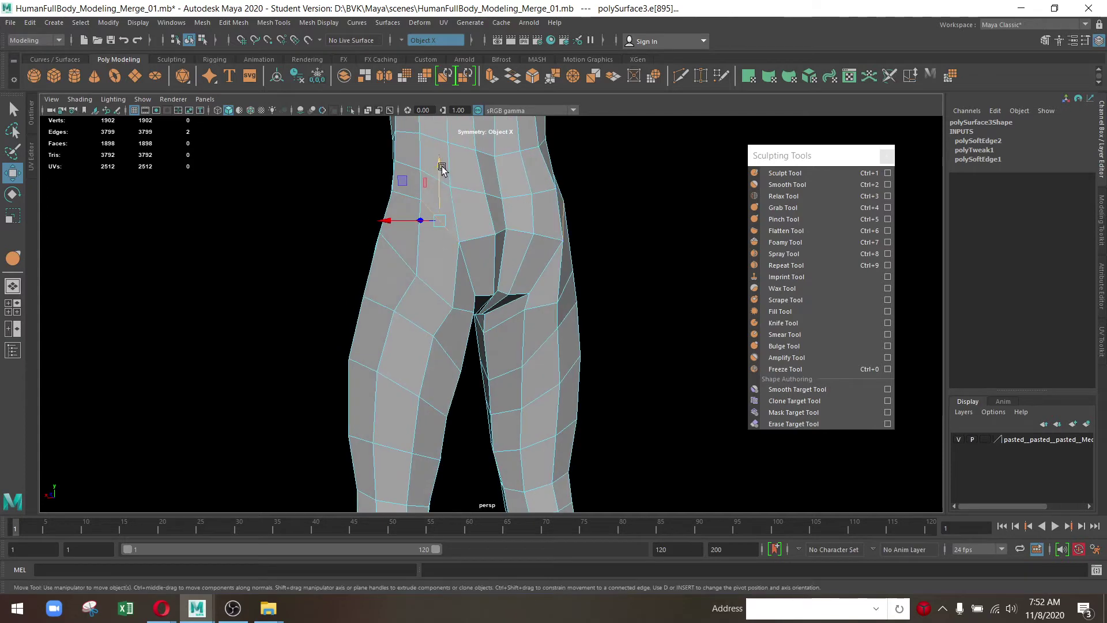
{"action": "left_click_drag", "start_coordinate": [426, 210], "coordinate": [448, 261]}
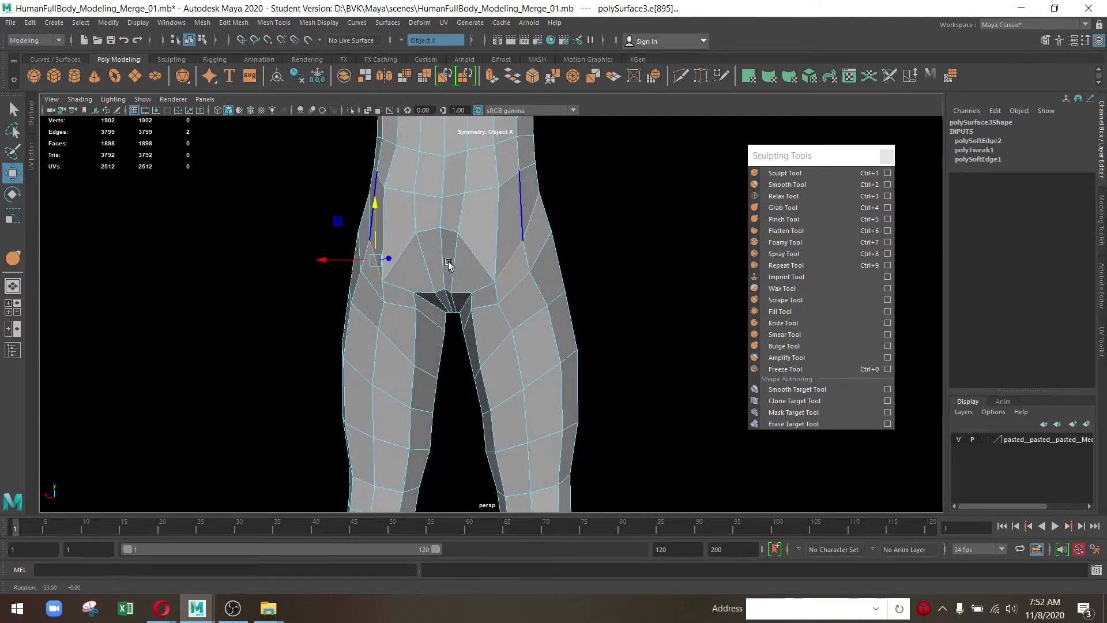
{"action": "left_click_drag", "start_coordinate": [432, 177], "coordinate": [494, 256]}
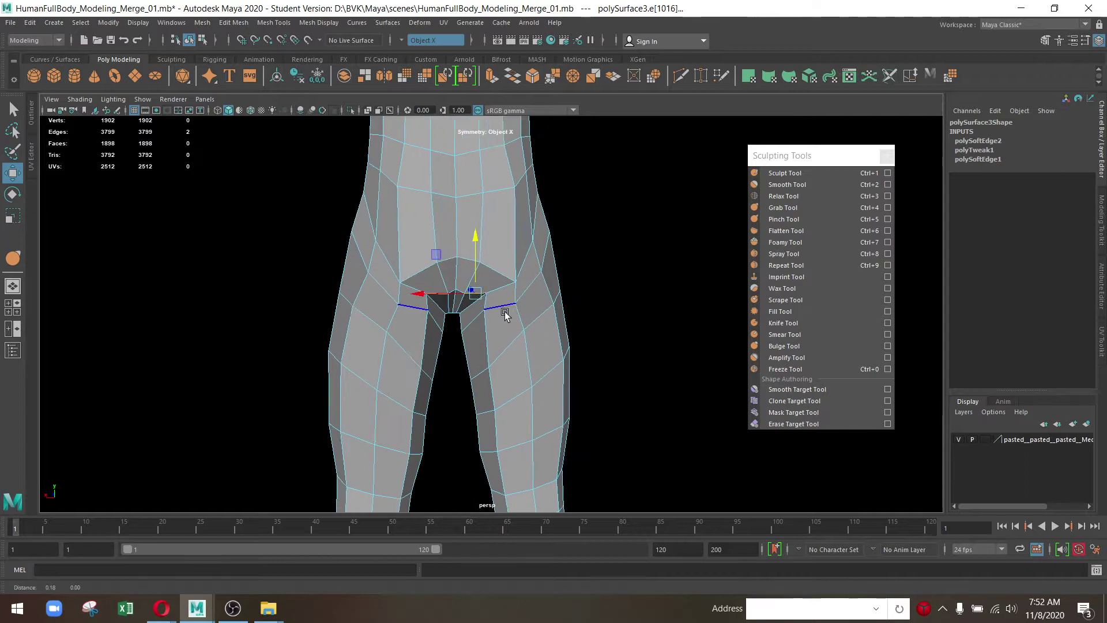
{"action": "left_click_drag", "start_coordinate": [504, 311], "coordinate": [489, 236]}
{"action": "left_click_drag", "start_coordinate": [489, 237], "coordinate": [428, 196]}
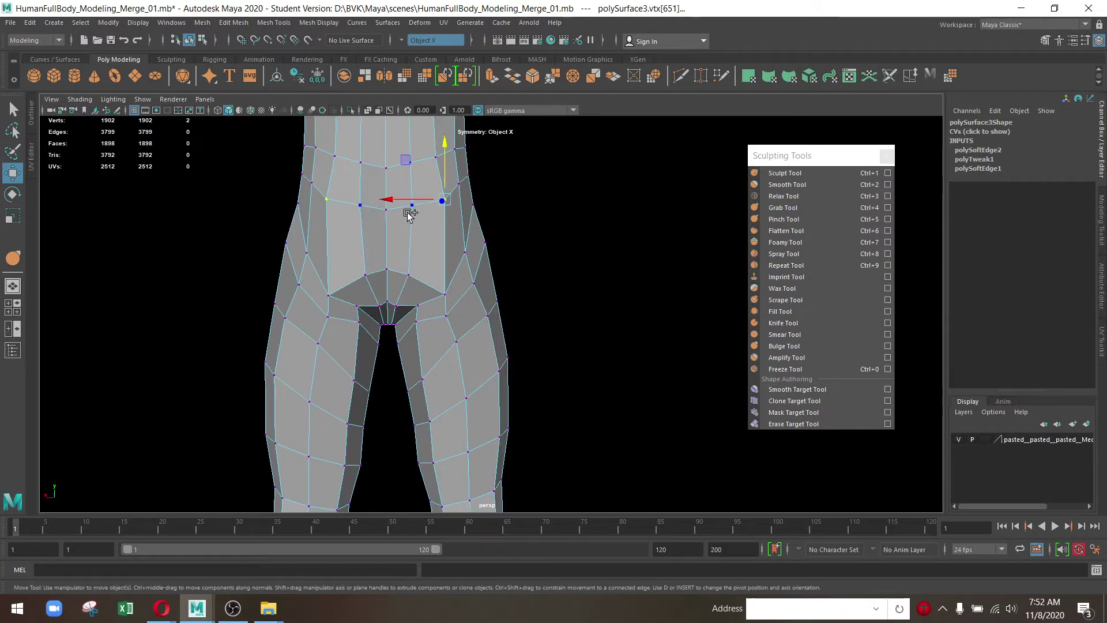
Lower the row of hip vertices and a side hip vertex
{"action": "left_click_drag", "start_coordinate": [432, 151], "coordinate": [388, 176]}
{"action": "left_click", "coordinate": [386, 211]}
{"action": "left_click_drag", "start_coordinate": [471, 233], "coordinate": [385, 213]}
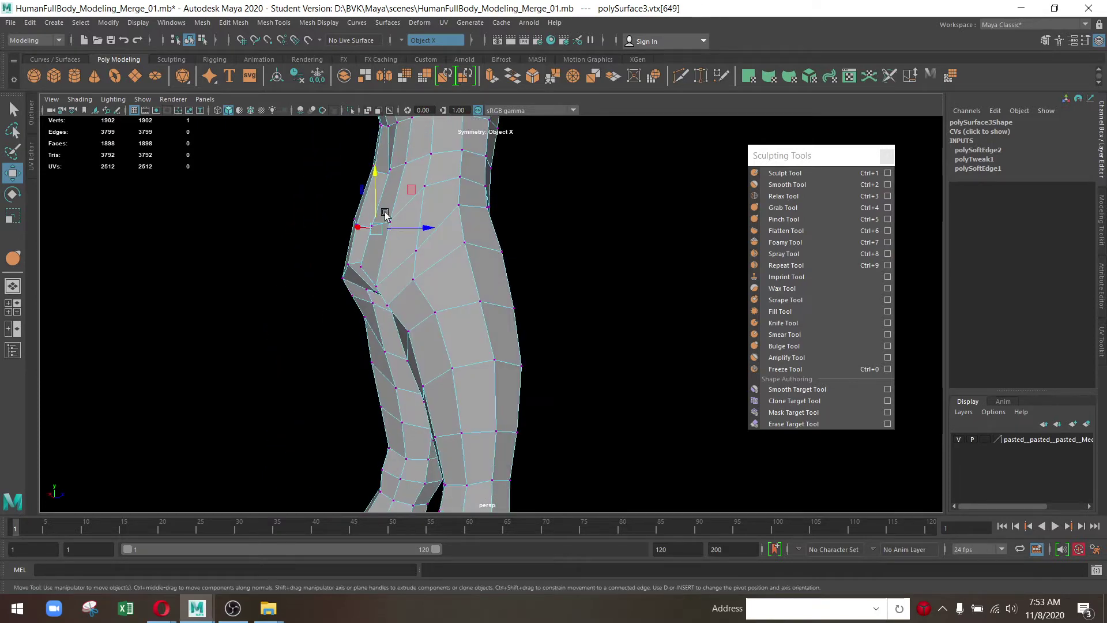
{"action": "left_click", "coordinate": [464, 208]}
{"action": "left_click_drag", "start_coordinate": [464, 207], "coordinate": [426, 210]}
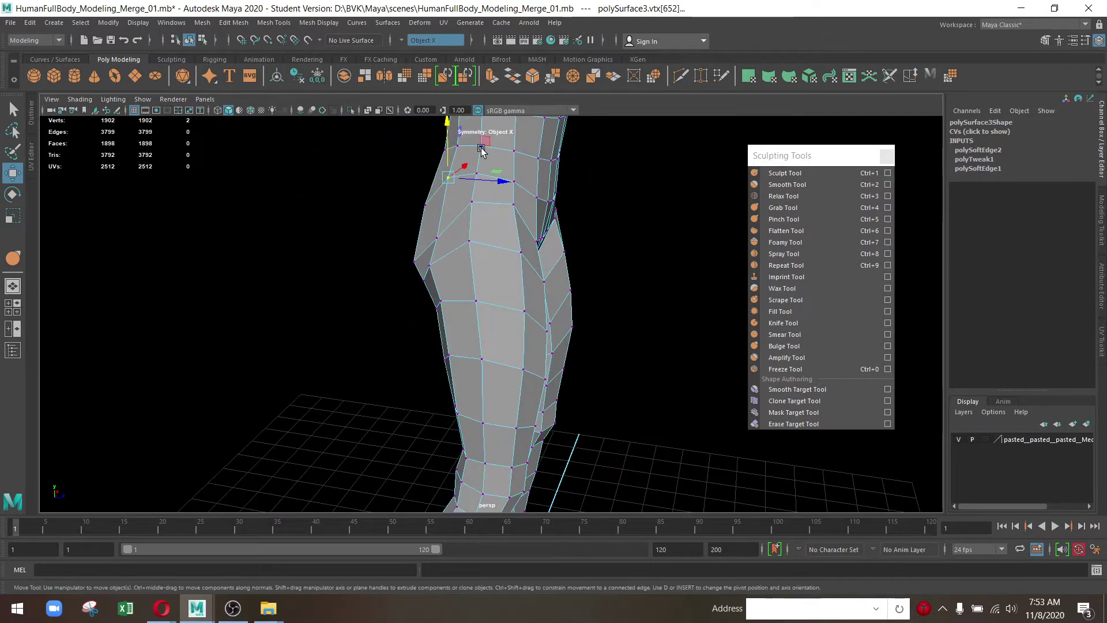
{"action": "left_click_drag", "start_coordinate": [482, 151], "coordinate": [427, 260]}
Select the outer hip vertices and lower them slightly along Y
{"action": "left_click", "coordinate": [438, 238]}
{"action": "left_click", "coordinate": [465, 236]}
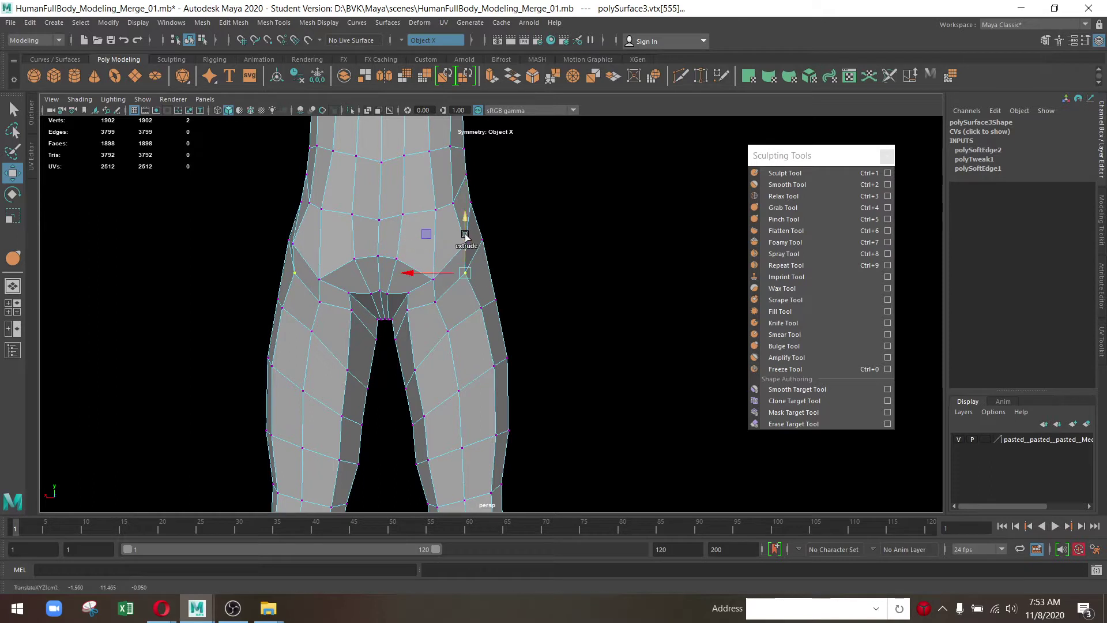
{"action": "left_click", "coordinate": [465, 244]}
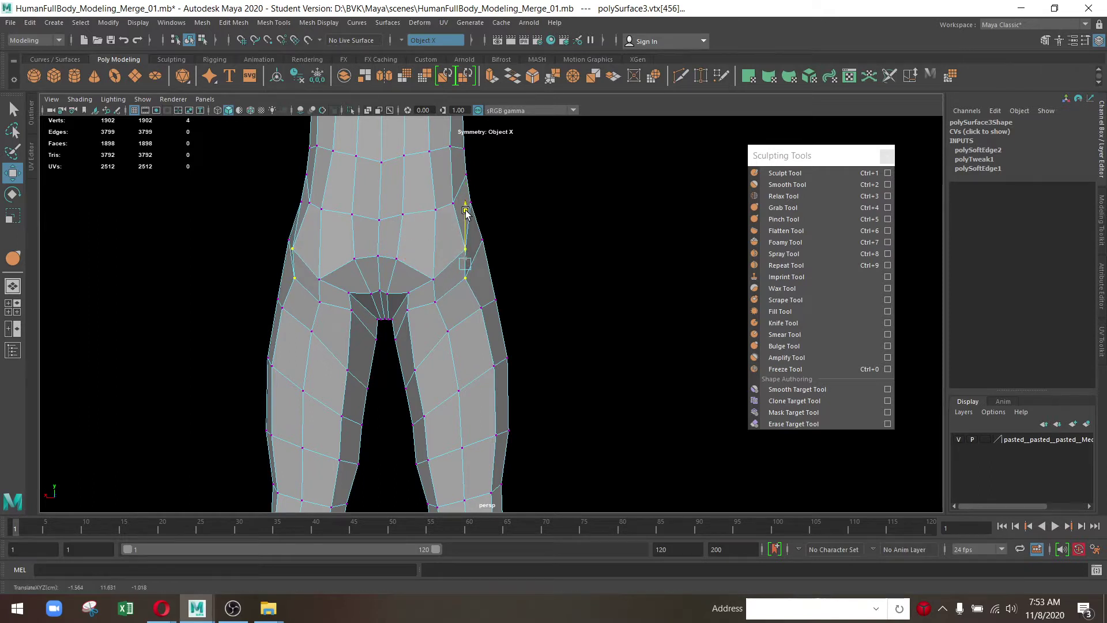
{"action": "left_click", "coordinate": [450, 328]}
{"action": "left_click_drag", "start_coordinate": [463, 261], "coordinate": [465, 270]}
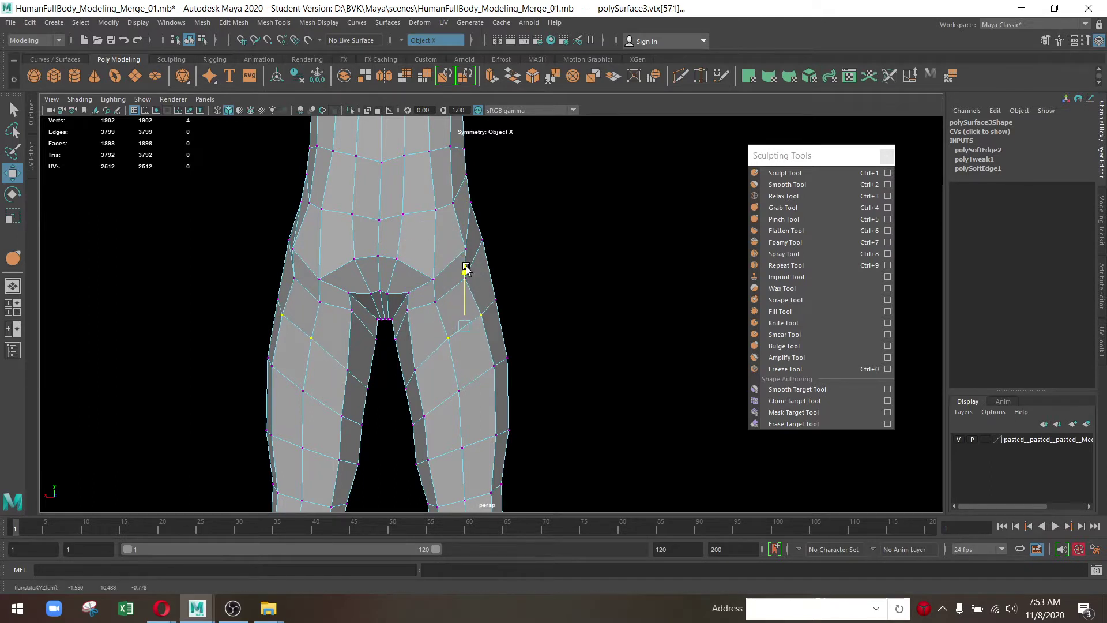
Move a crotch vertex vertically from the front view
{"action": "left_click", "coordinate": [384, 301]}
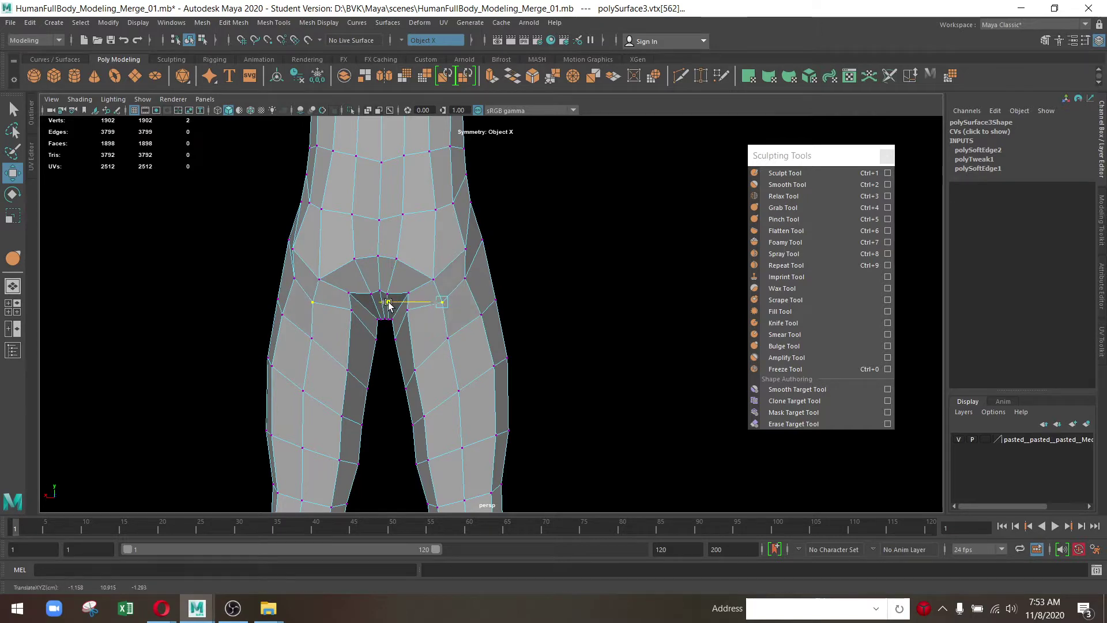
{"action": "left_click", "coordinate": [465, 279]}
{"action": "left_click_drag", "start_coordinate": [465, 279], "coordinate": [388, 291]}
{"action": "left_click", "coordinate": [366, 279]}
{"action": "scroll", "scroll_direction": "up", "scroll_amount": 3}
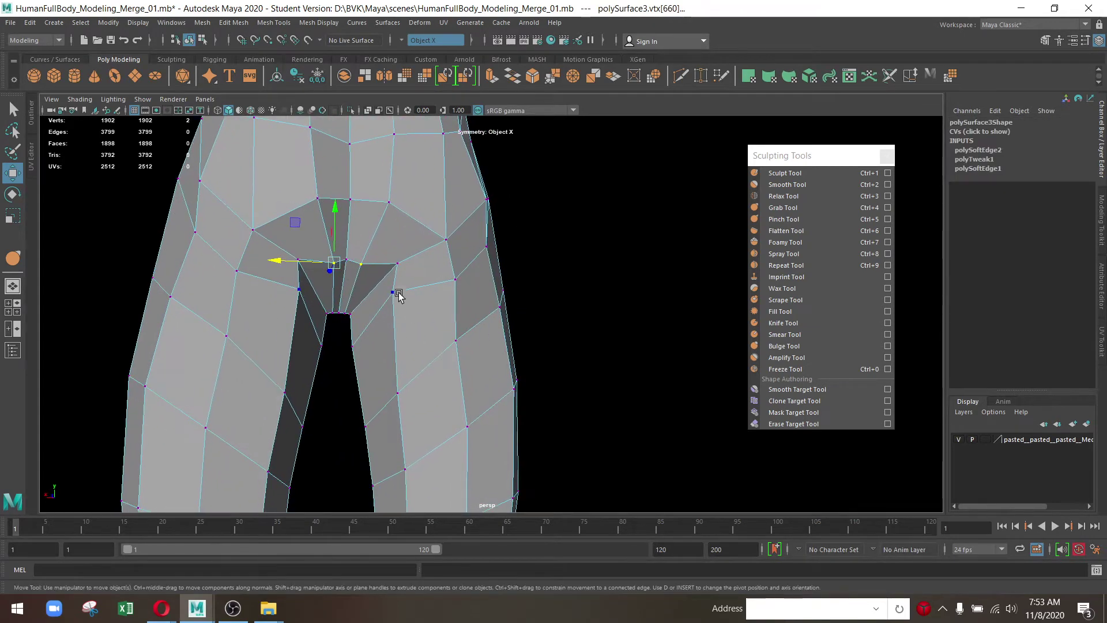
{"action": "left_click_drag", "start_coordinate": [343, 219], "coordinate": [339, 258]}
Shift a front hip vertex outward and a waist vertex sideways, mirrored
{"action": "left_click", "coordinate": [339, 230]}
{"action": "left_click_drag", "start_coordinate": [324, 225], "coordinate": [340, 221]}
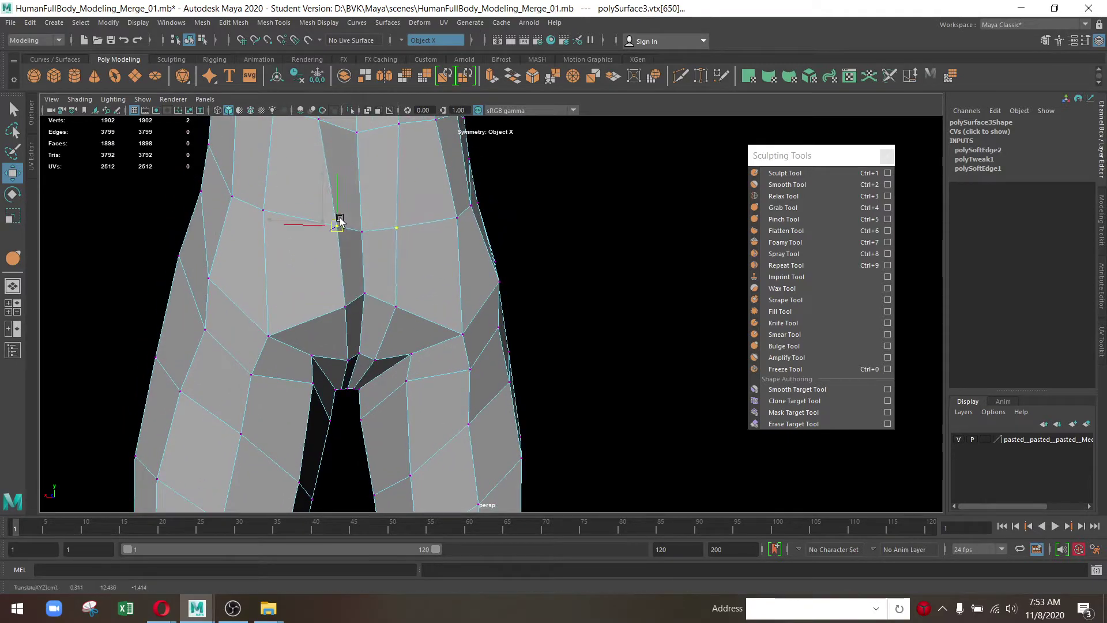
{"action": "scroll", "scroll_direction": "down", "scroll_amount": 3}
{"action": "left_click_drag", "start_coordinate": [437, 257], "coordinate": [337, 223]}
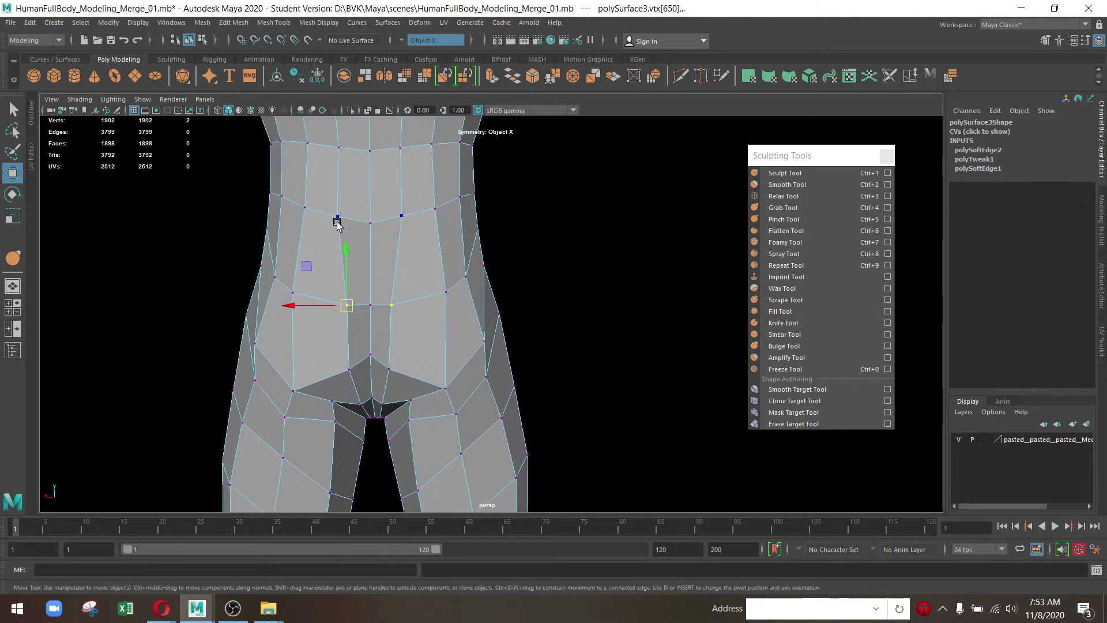
{"action": "left_click_drag", "start_coordinate": [302, 218], "coordinate": [288, 221]}
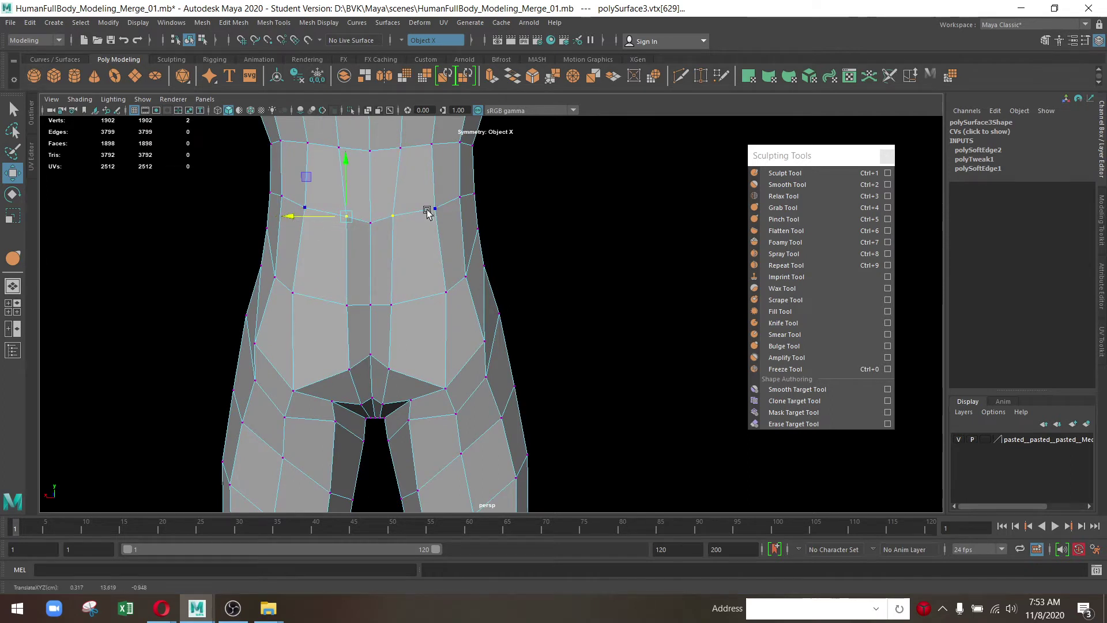
Move a belly vertex and its mirror sideways toward the centre
{"action": "left_click", "coordinate": [428, 210]}
{"action": "left_click", "coordinate": [448, 316]}
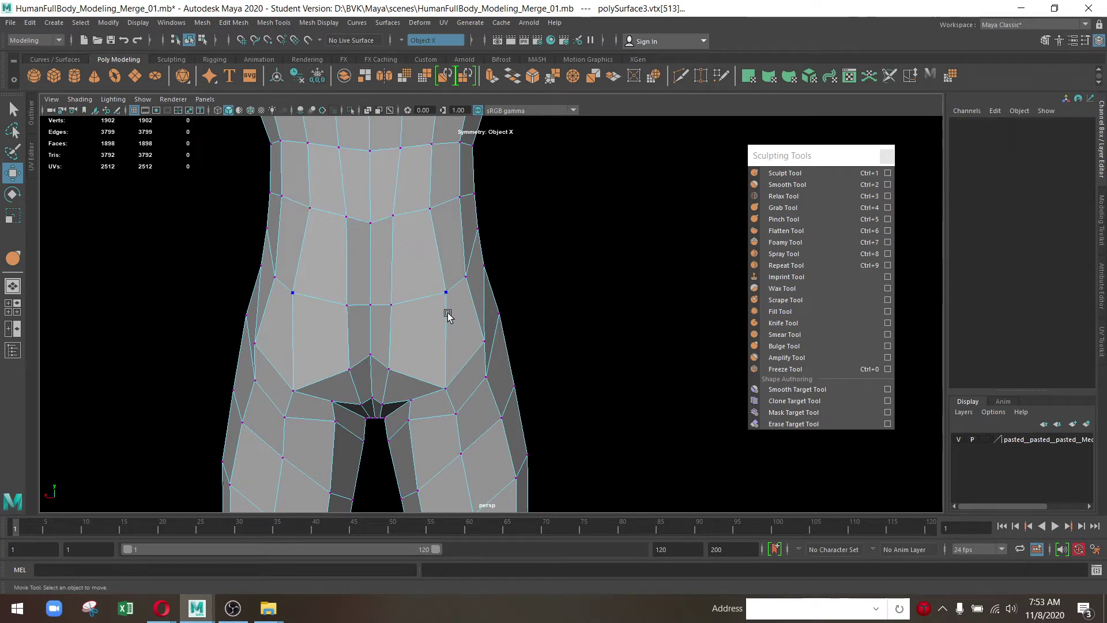
{"action": "left_click", "coordinate": [444, 293]}
{"action": "left_click_drag", "start_coordinate": [415, 290], "coordinate": [392, 292]}
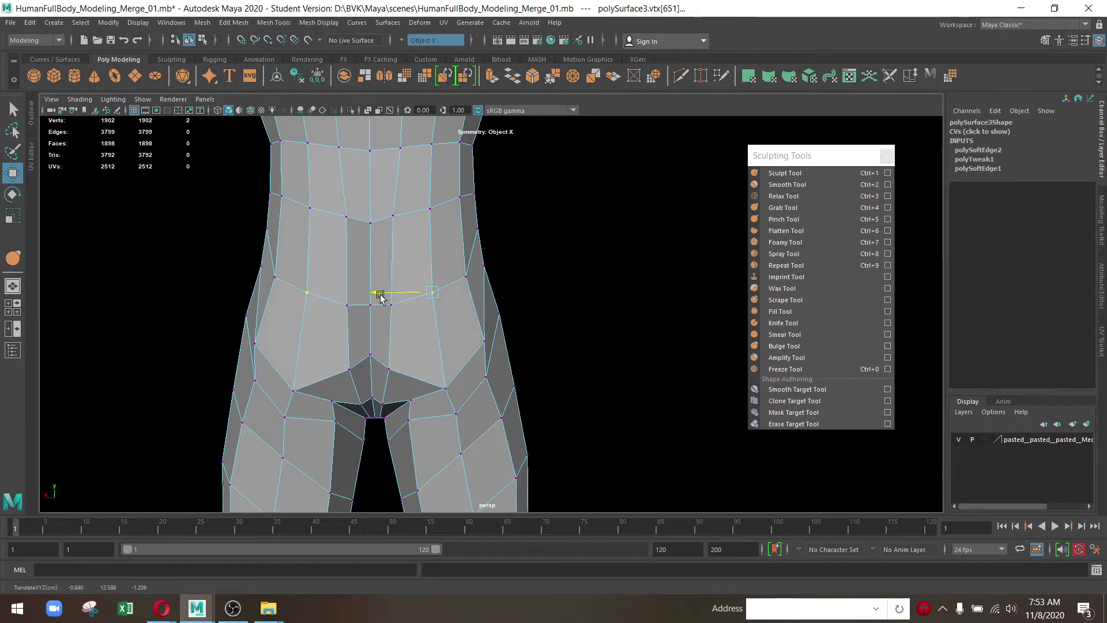
Pull the crotch and inner-thigh vertices toward the centre
{"action": "left_click_drag", "start_coordinate": [402, 329], "coordinate": [396, 318]}
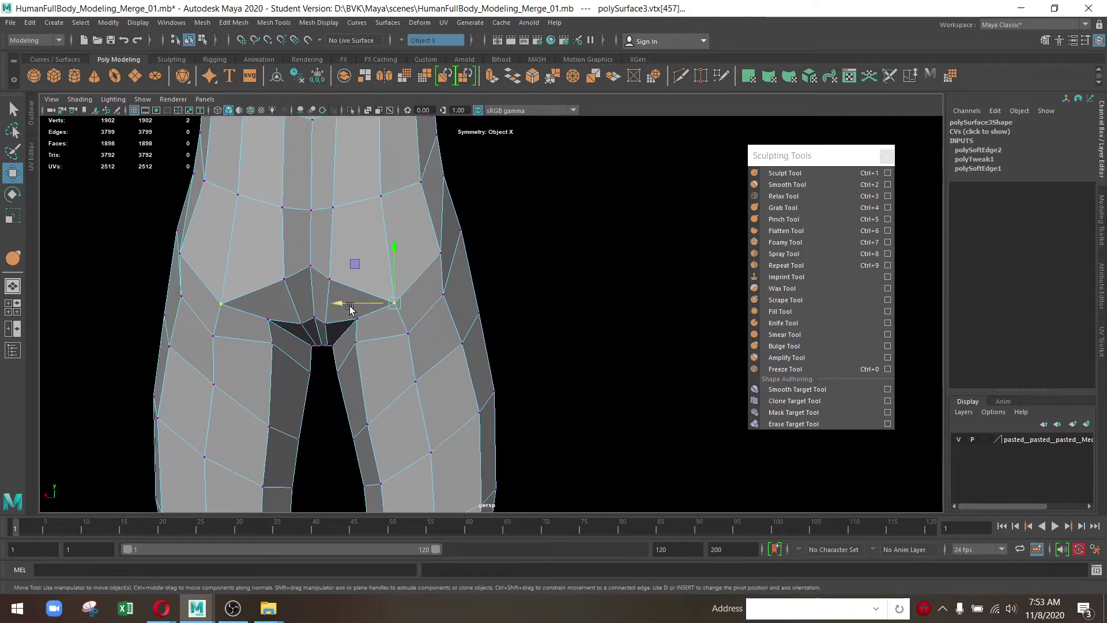
{"action": "left_click_drag", "start_coordinate": [350, 308], "coordinate": [315, 343]}
{"action": "left_click", "coordinate": [355, 342]}
{"action": "left_click", "coordinate": [408, 334]}
{"action": "left_click_drag", "start_coordinate": [398, 335], "coordinate": [487, 340]}
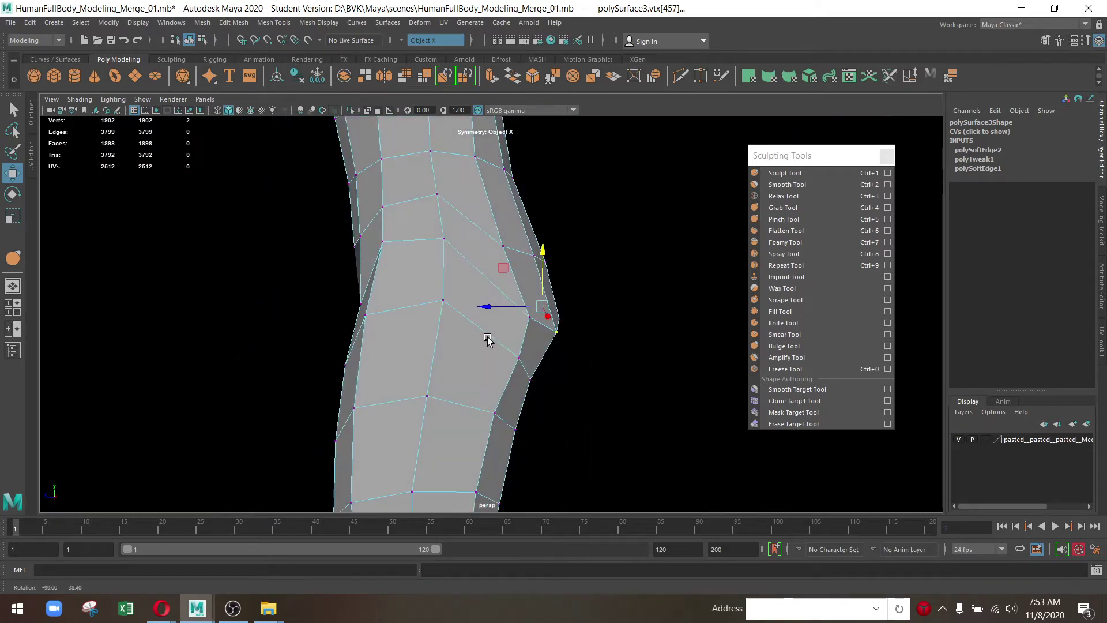
Adjust the outer side-hip vertices, pulling them inward and down, then pushing them outward
{"action": "left_click_drag", "start_coordinate": [441, 257], "coordinate": [470, 349]}
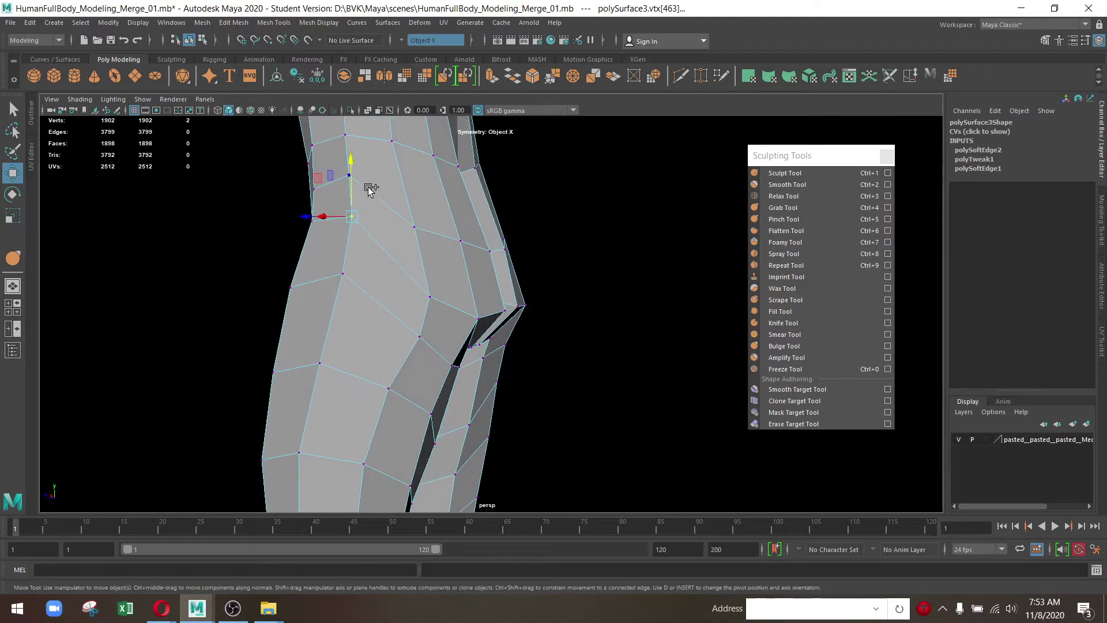
{"action": "left_click_drag", "start_coordinate": [369, 189], "coordinate": [288, 151]}
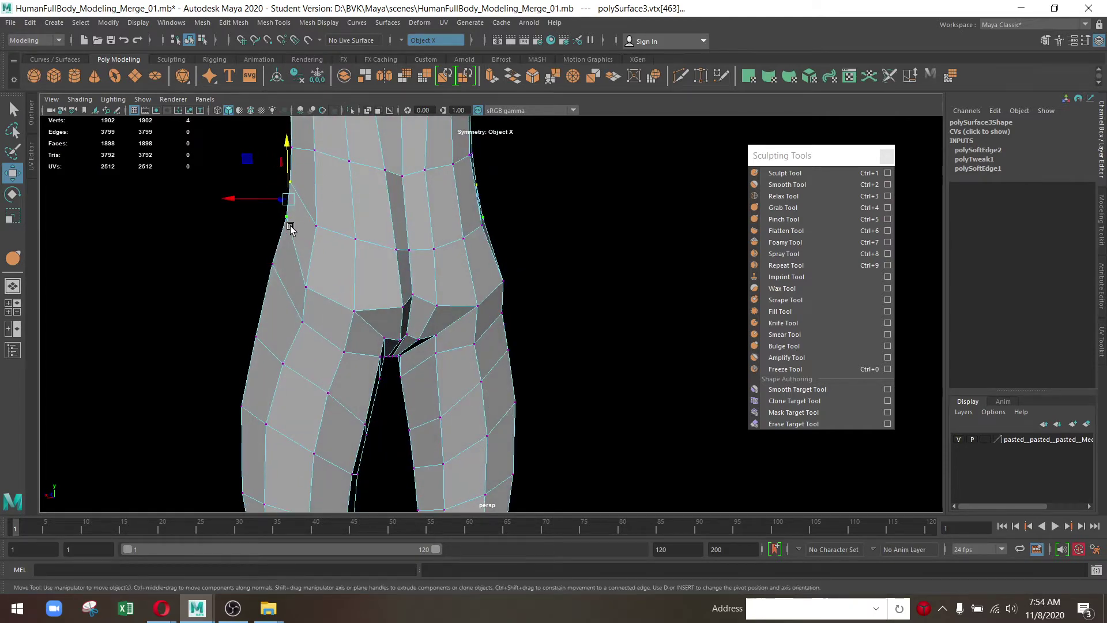
{"action": "left_click_drag", "start_coordinate": [290, 228], "coordinate": [271, 287]}
{"action": "left_click", "coordinate": [294, 225]}
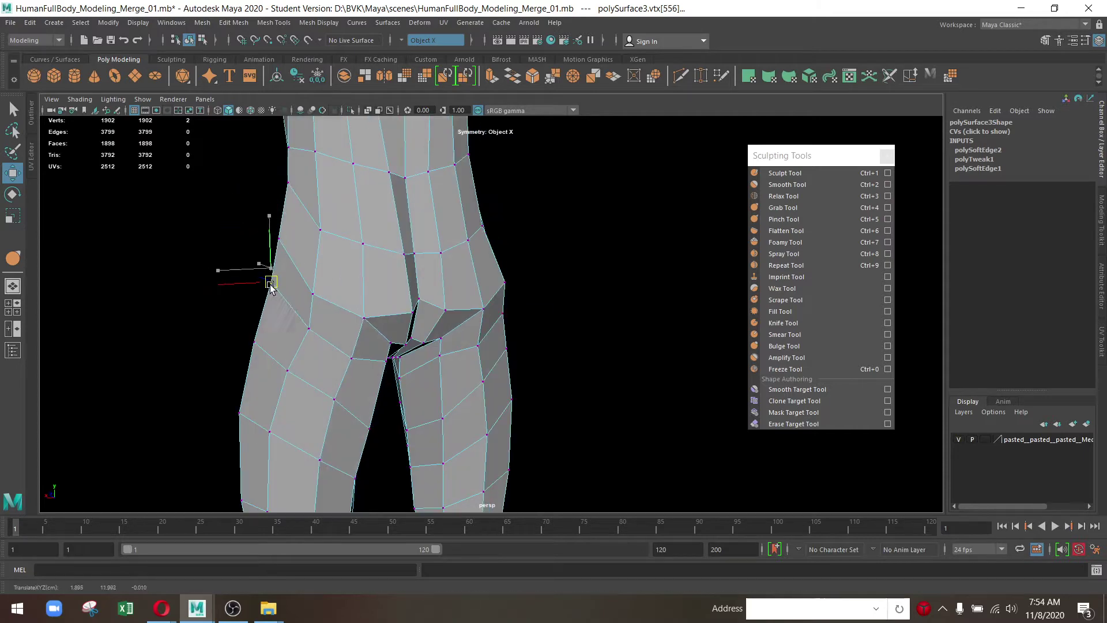
{"action": "left_click_drag", "start_coordinate": [288, 240], "coordinate": [277, 245]}
{"action": "left_click", "coordinate": [274, 253]}
{"action": "left_click", "coordinate": [297, 320]}
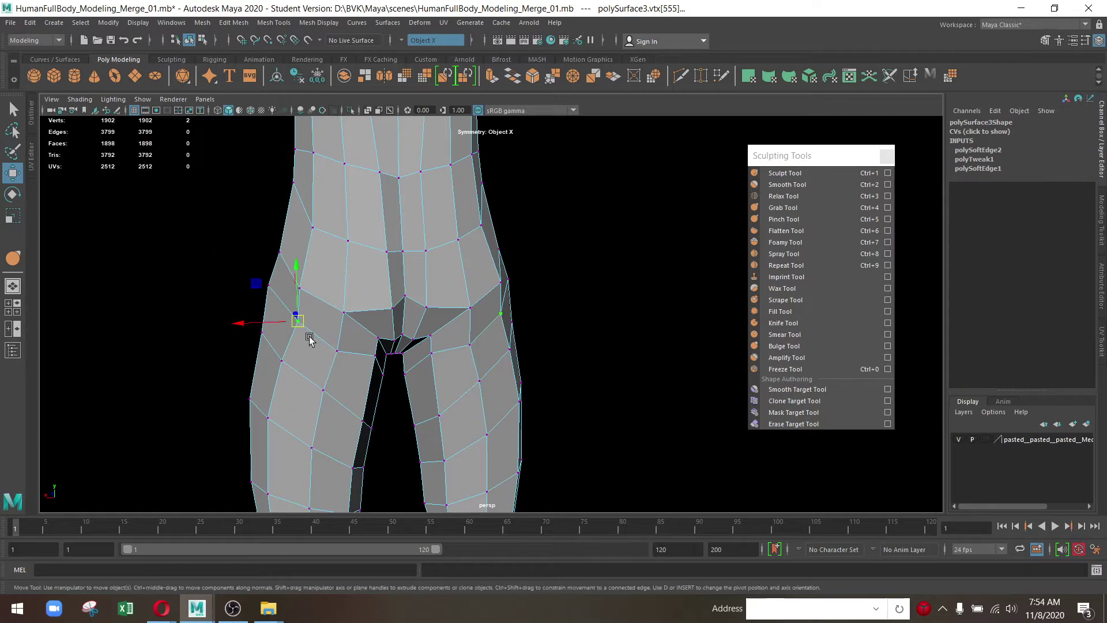
{"action": "left_click_drag", "start_coordinate": [298, 320], "coordinate": [285, 321]}
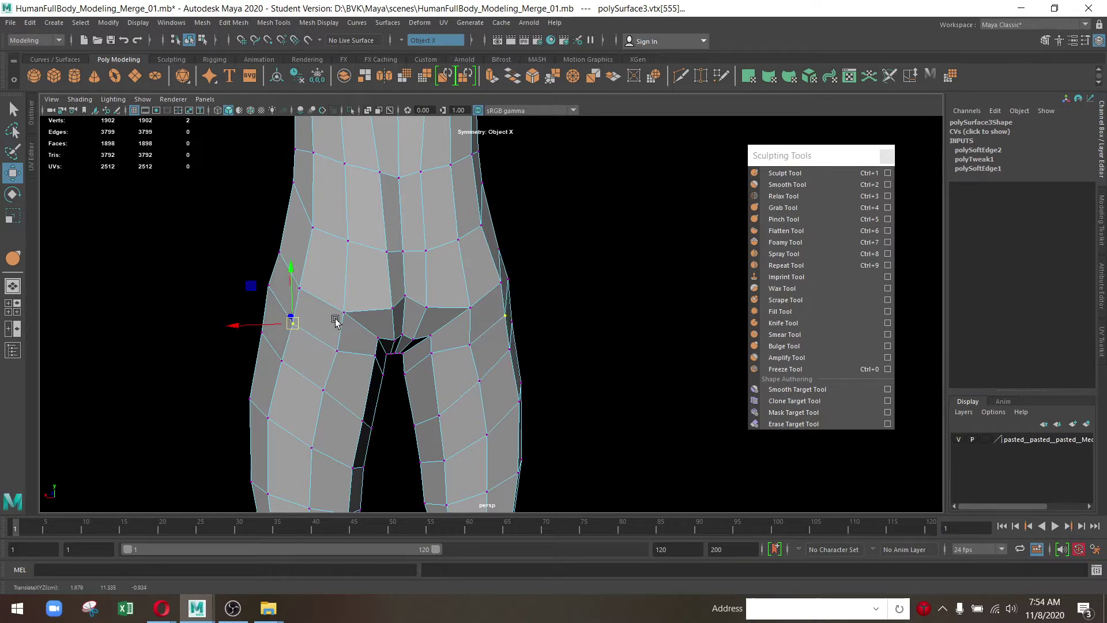
{"action": "left_click_drag", "start_coordinate": [344, 268], "coordinate": [523, 319]}
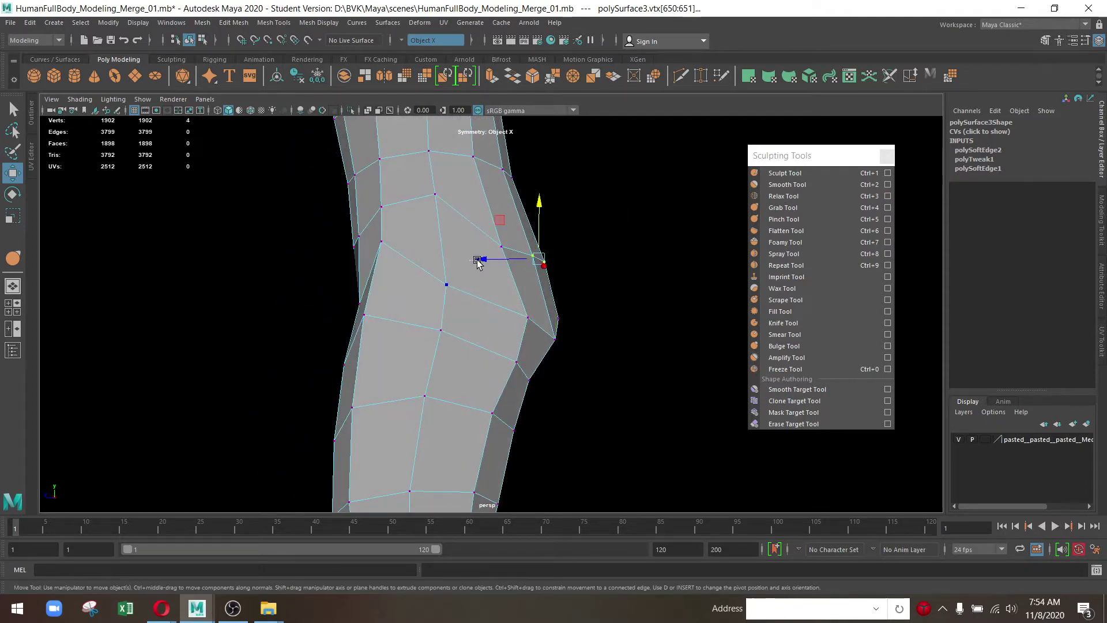
{"action": "left_click_drag", "start_coordinate": [482, 261], "coordinate": [439, 323]}
Reshape the crotch by lowering and raising its vertex pairs
{"action": "left_click_drag", "start_coordinate": [438, 323], "coordinate": [506, 333]}
{"action": "left_click_drag", "start_coordinate": [400, 382], "coordinate": [438, 311]}
{"action": "left_click", "coordinate": [438, 311]}
{"action": "left_click_drag", "start_coordinate": [415, 311], "coordinate": [415, 320]}
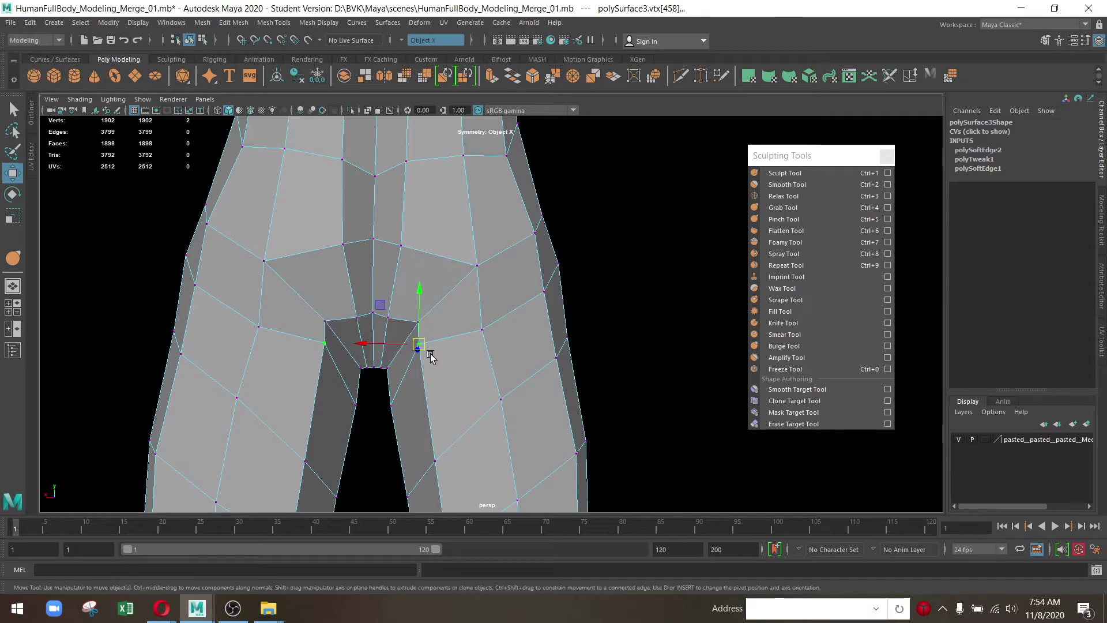
{"action": "left_click_drag", "start_coordinate": [424, 351], "coordinate": [386, 402]}
{"action": "left_click", "coordinate": [386, 402]}
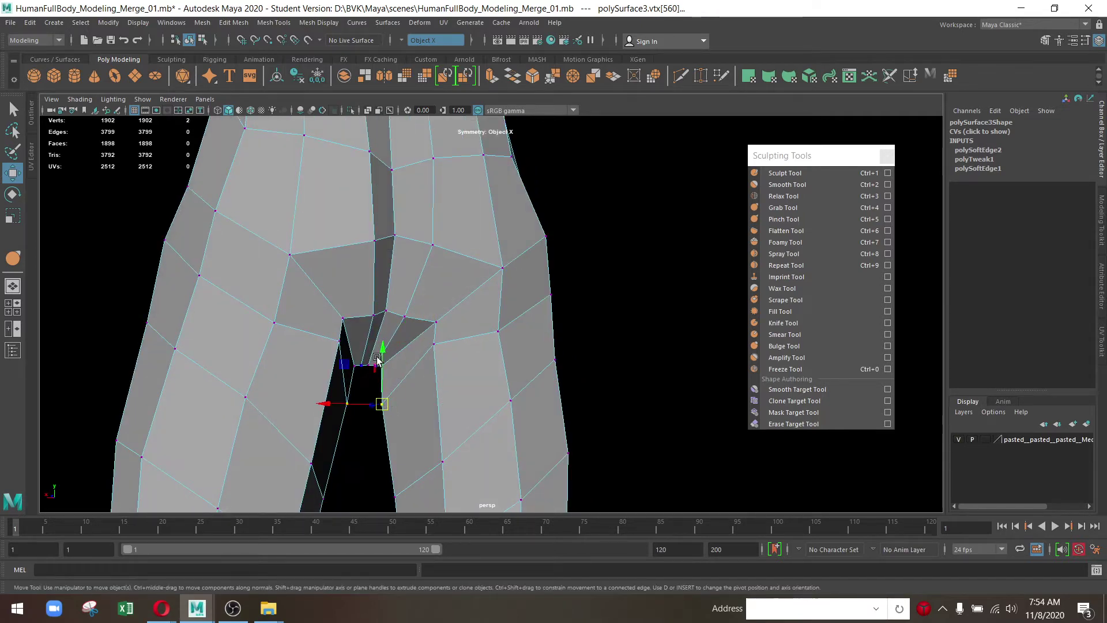
{"action": "left_click_drag", "start_coordinate": [379, 346], "coordinate": [414, 406]}
{"action": "left_click", "coordinate": [489, 340]}
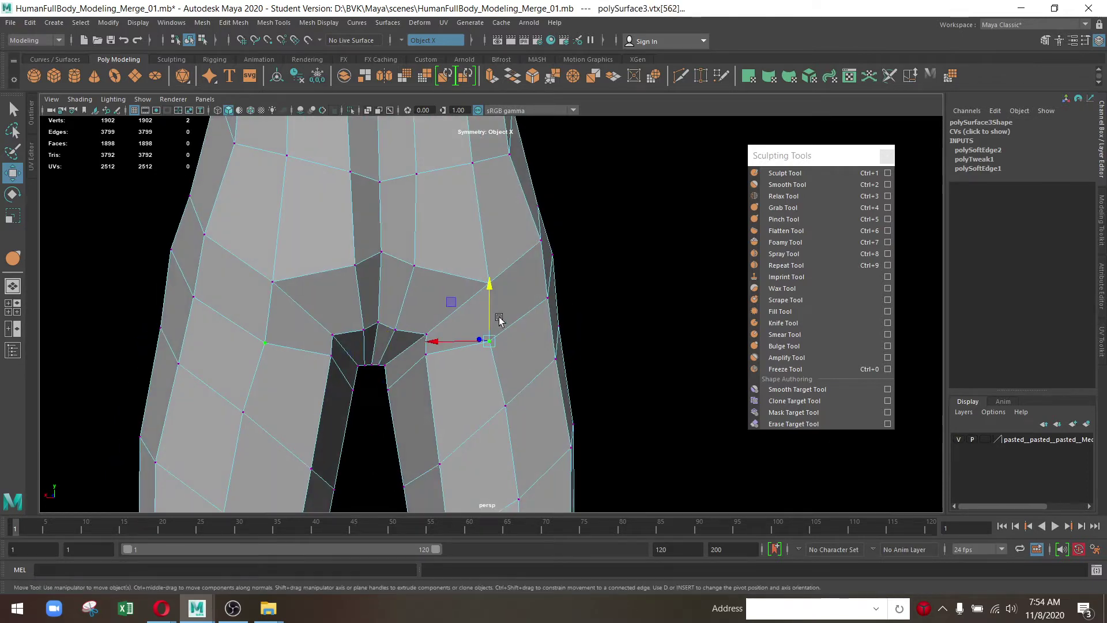
{"action": "left_click_drag", "start_coordinate": [488, 284], "coordinate": [489, 298]}
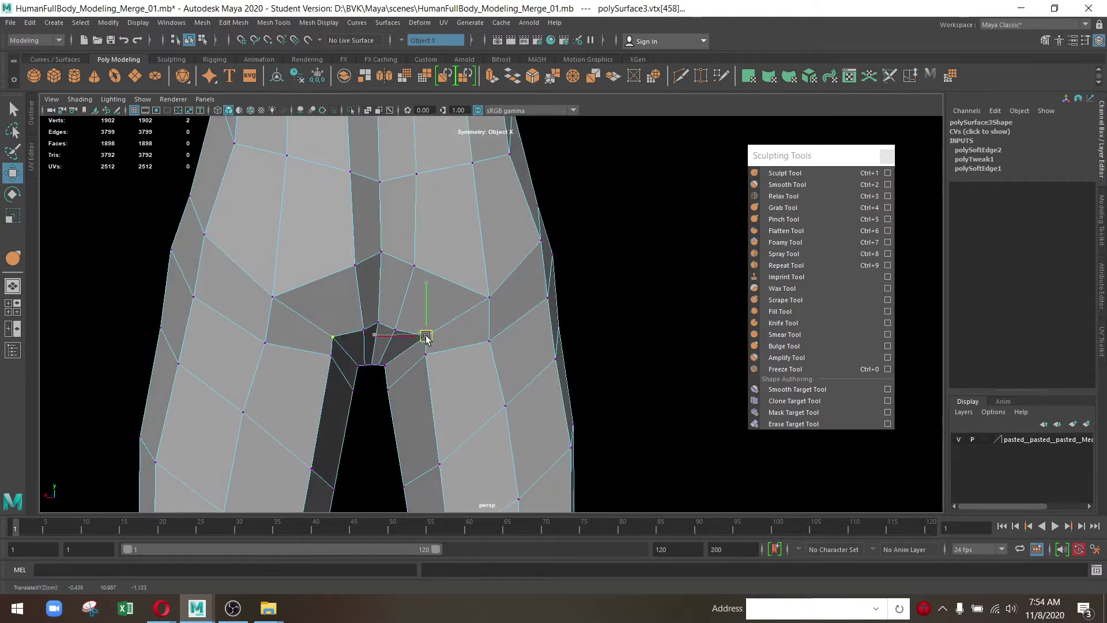
Lower the inner-thigh vertices and pick a face on the thigh
{"action": "left_click", "coordinate": [425, 353]}
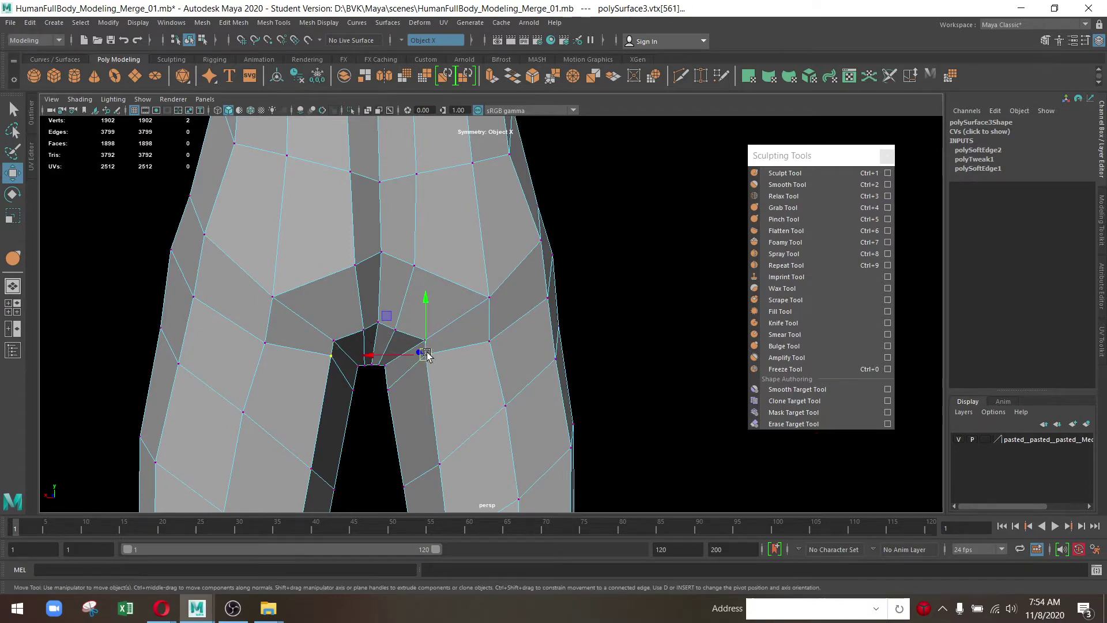
{"action": "left_click_drag", "start_coordinate": [425, 353], "coordinate": [477, 358]}
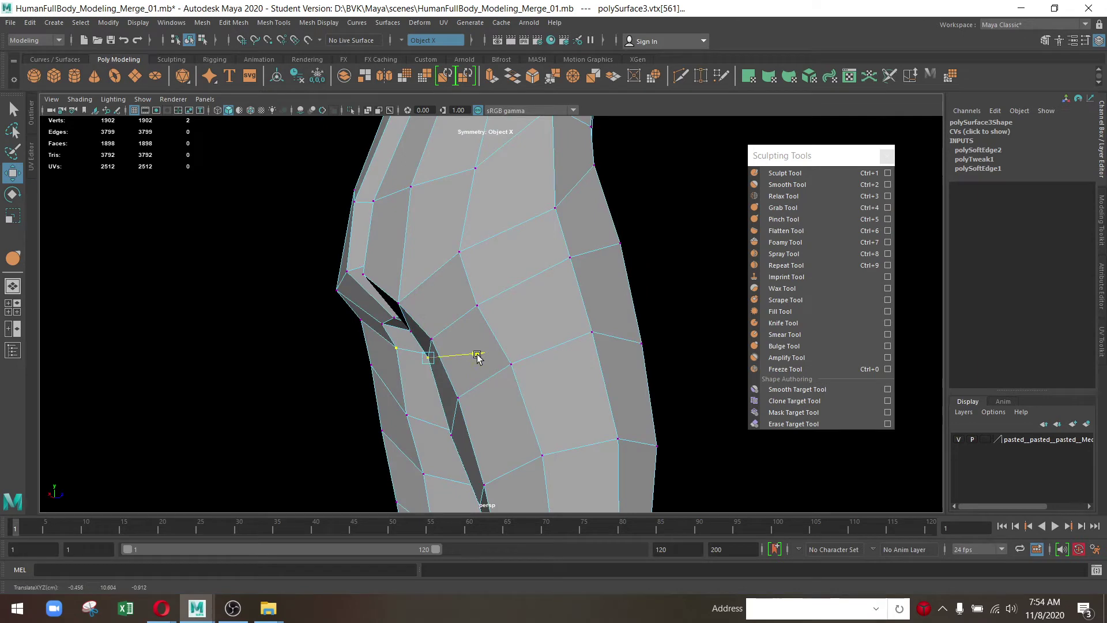
{"action": "left_click", "coordinate": [454, 434]}
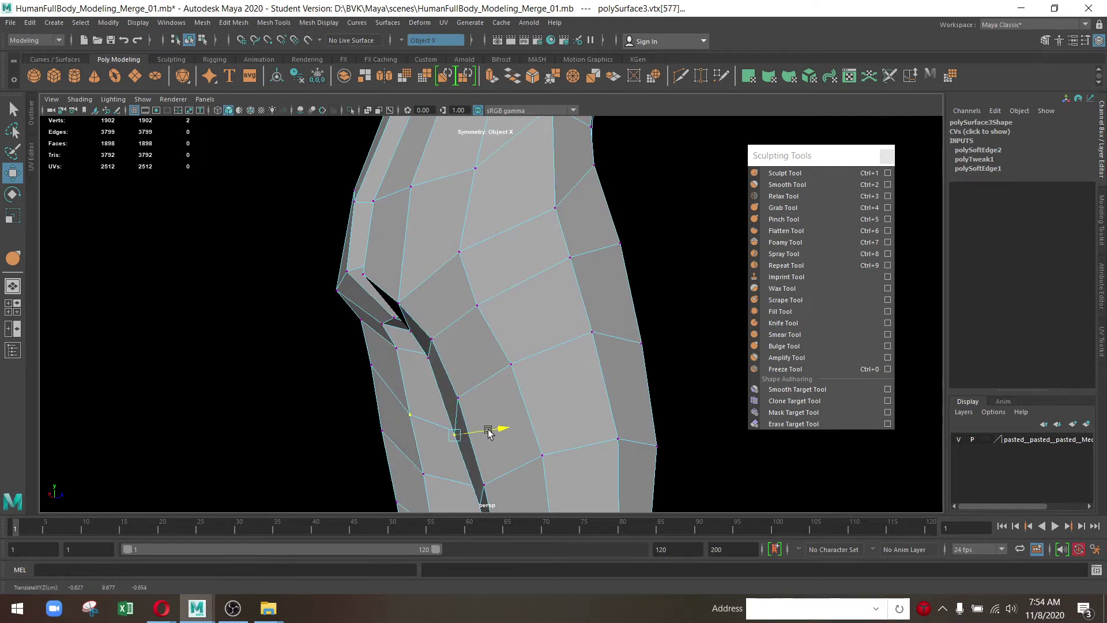
{"action": "left_click_drag", "start_coordinate": [509, 428], "coordinate": [470, 289]}
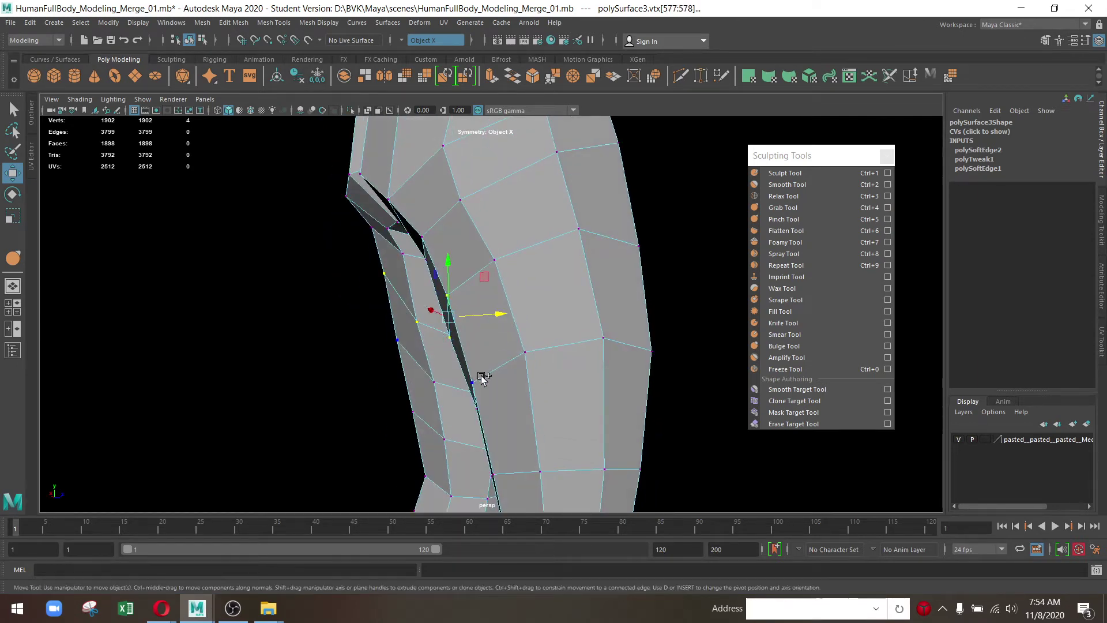
{"action": "left_click_drag", "start_coordinate": [508, 302], "coordinate": [513, 321]}
{"action": "left_click", "coordinate": [484, 349]}
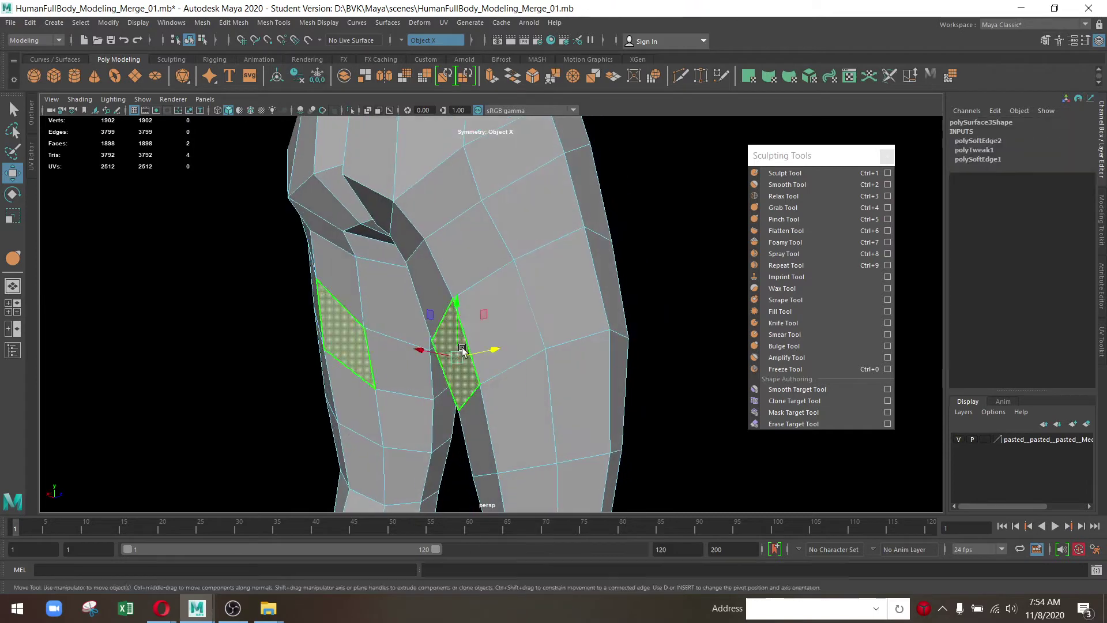
Nudge the inner-thigh edge beside the crotch sideways in edge mode
{"action": "left_click_drag", "start_coordinate": [519, 343], "coordinate": [490, 228]}
{"action": "right_click", "coordinate": [489, 226]}
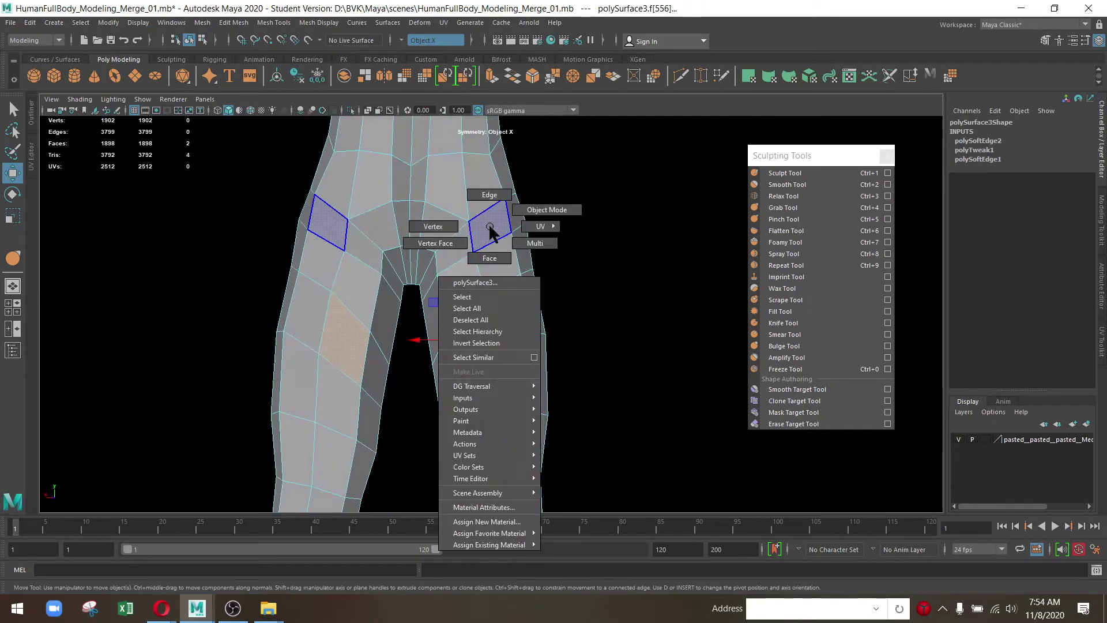
{"action": "left_click", "coordinate": [492, 180]}
{"action": "left_click", "coordinate": [485, 329]}
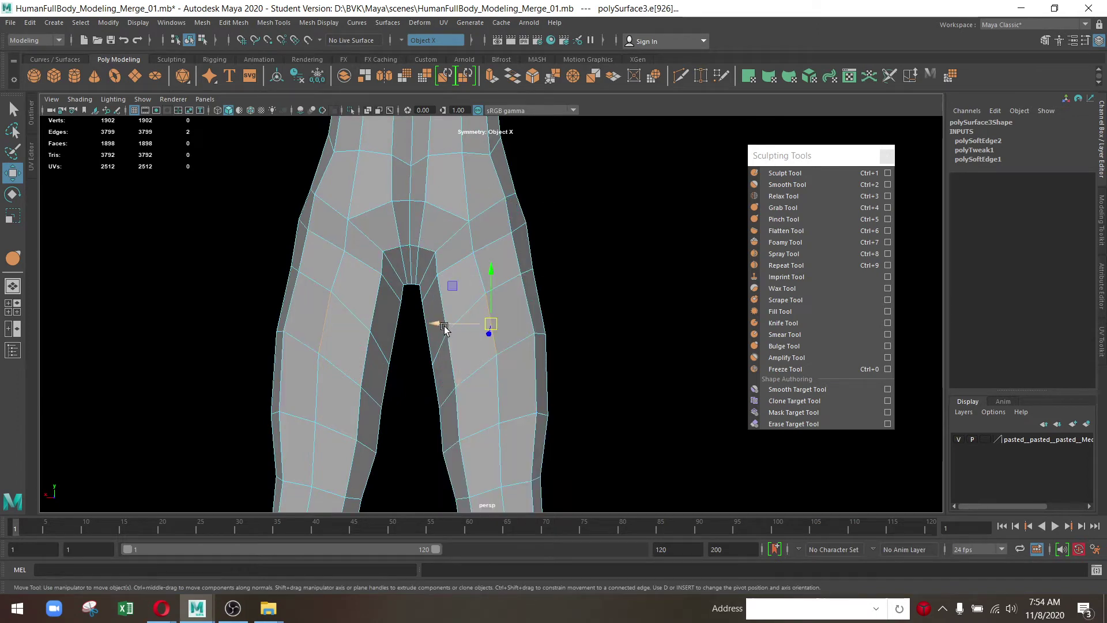
{"action": "left_click_drag", "start_coordinate": [444, 328], "coordinate": [447, 328]}
{"action": "left_click_drag", "start_coordinate": [488, 292], "coordinate": [515, 321]}
Preview the body smoothed with 3 to check the crotch and thigh shape
{"action": "left_click_drag", "start_coordinate": [438, 256], "coordinate": [575, 208]}
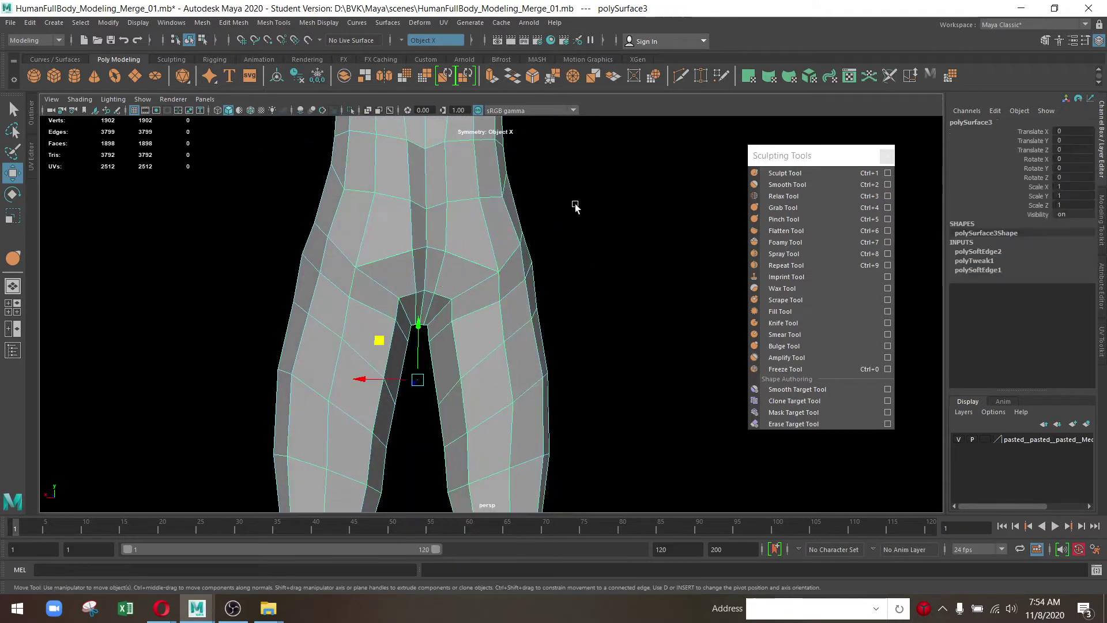
{"action": "left_click", "coordinate": [600, 249]}
{"action": "key", "text": "3"}
{"action": "left_click_drag", "start_coordinate": [596, 294], "coordinate": [508, 300]}
{"action": "left_click", "coordinate": [508, 300]}
{"action": "left_click_drag", "start_coordinate": [494, 269], "coordinate": [551, 386]}
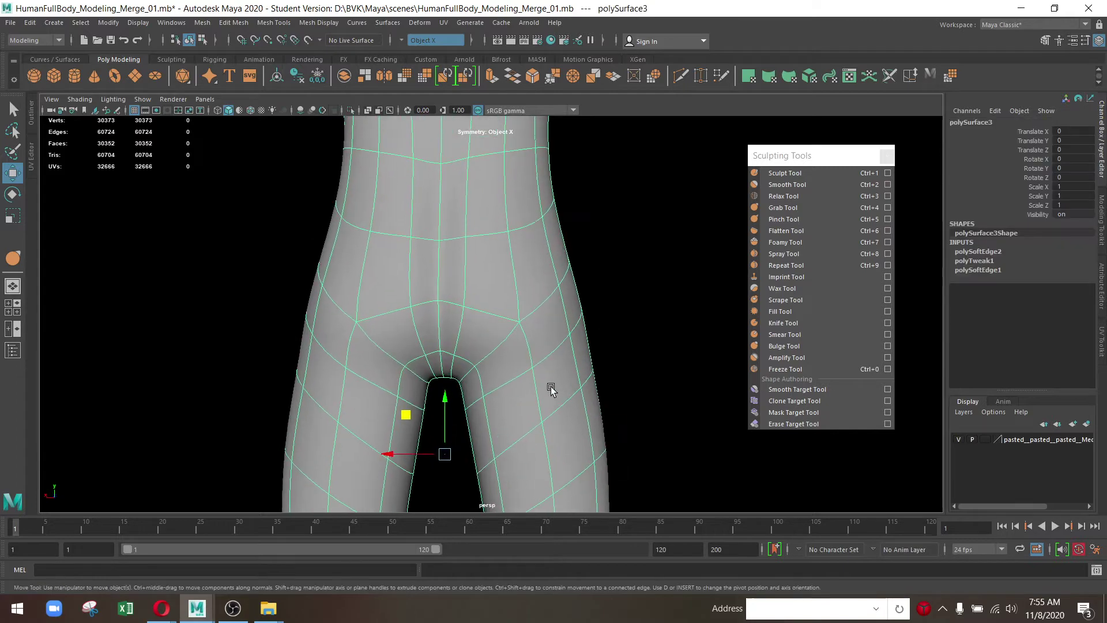
Pull the side-hip vertices outward to round the hip outline
{"action": "right_click", "coordinate": [545, 240]}
{"action": "left_click", "coordinate": [489, 240]}
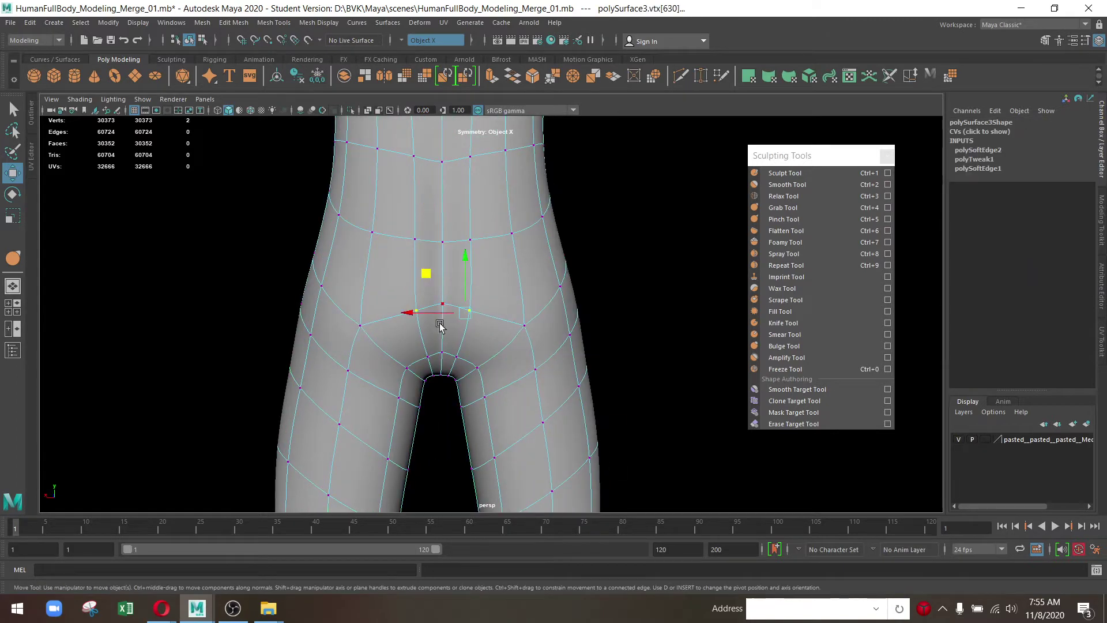
{"action": "left_click_drag", "start_coordinate": [410, 314], "coordinate": [526, 341]}
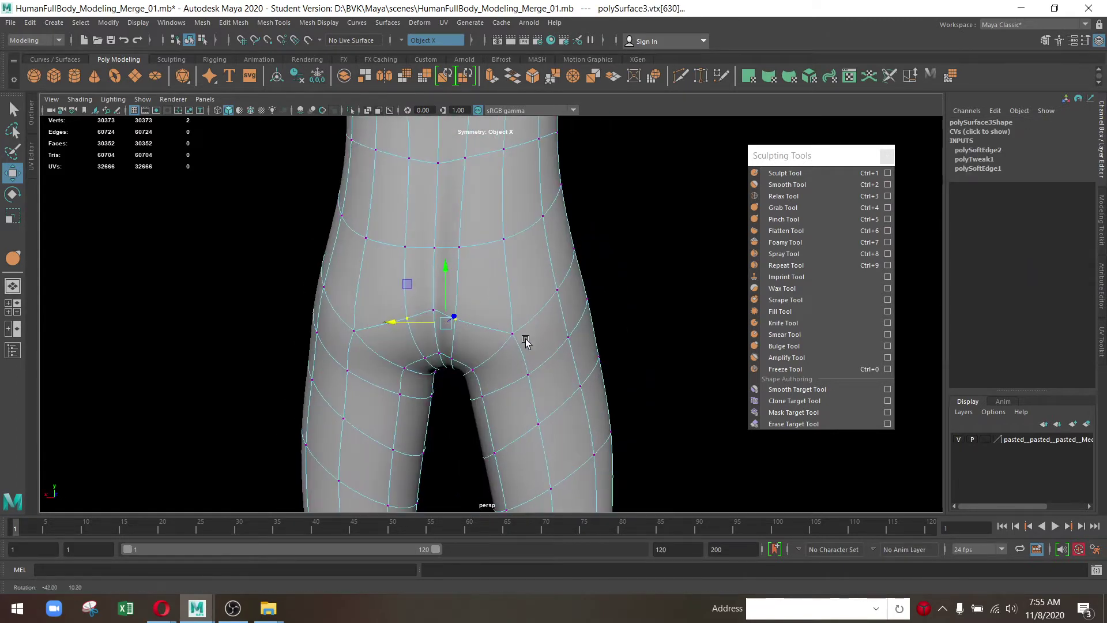
{"action": "left_click", "coordinate": [514, 230]}
{"action": "left_click_drag", "start_coordinate": [514, 229], "coordinate": [445, 299]}
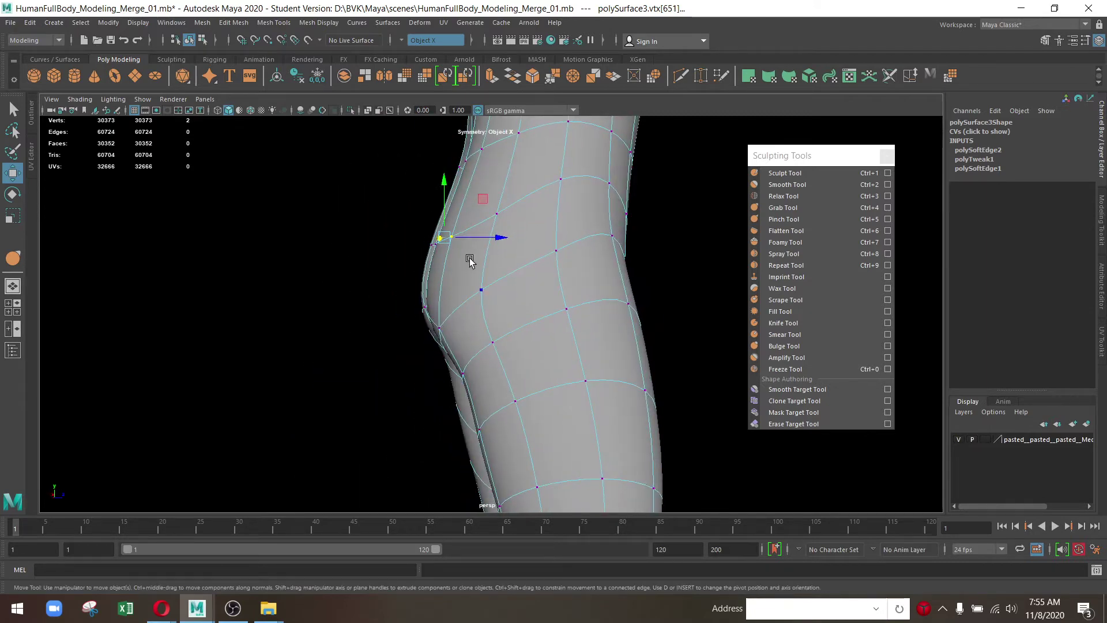
{"action": "left_click_drag", "start_coordinate": [419, 213], "coordinate": [461, 249]}
{"action": "left_click_drag", "start_coordinate": [461, 249], "coordinate": [440, 254]}
{"action": "left_click_drag", "start_coordinate": [522, 196], "coordinate": [504, 179]}
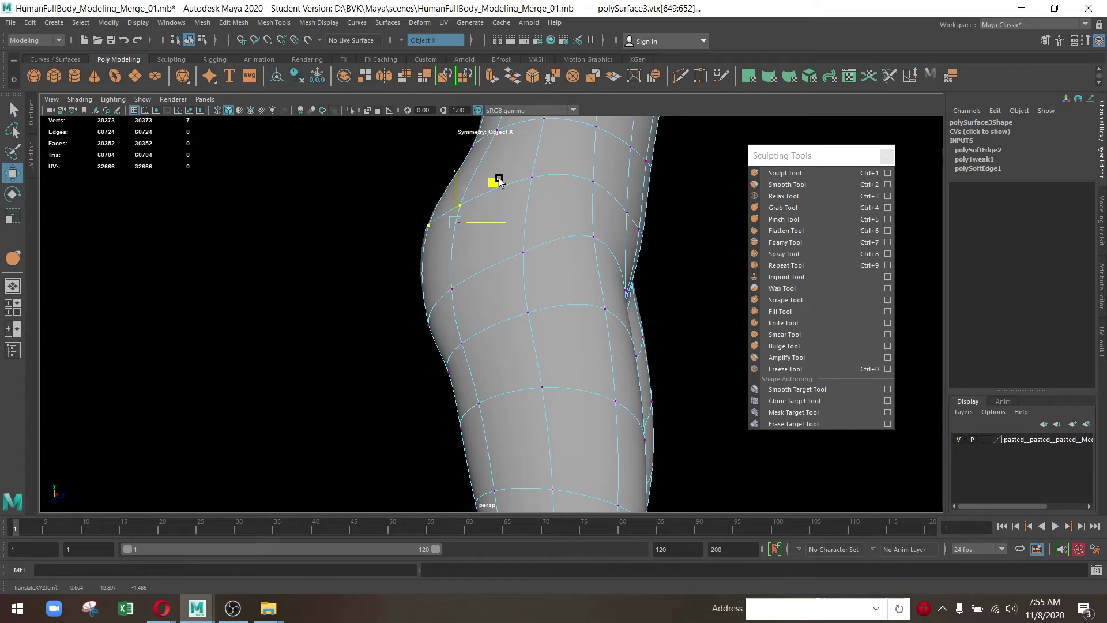
{"action": "left_click_drag", "start_coordinate": [498, 180], "coordinate": [487, 262]}
Select the edge loop across the hips, then return to the low-poly cage in object mode
{"action": "left_click_drag", "start_coordinate": [437, 310], "coordinate": [566, 301]}
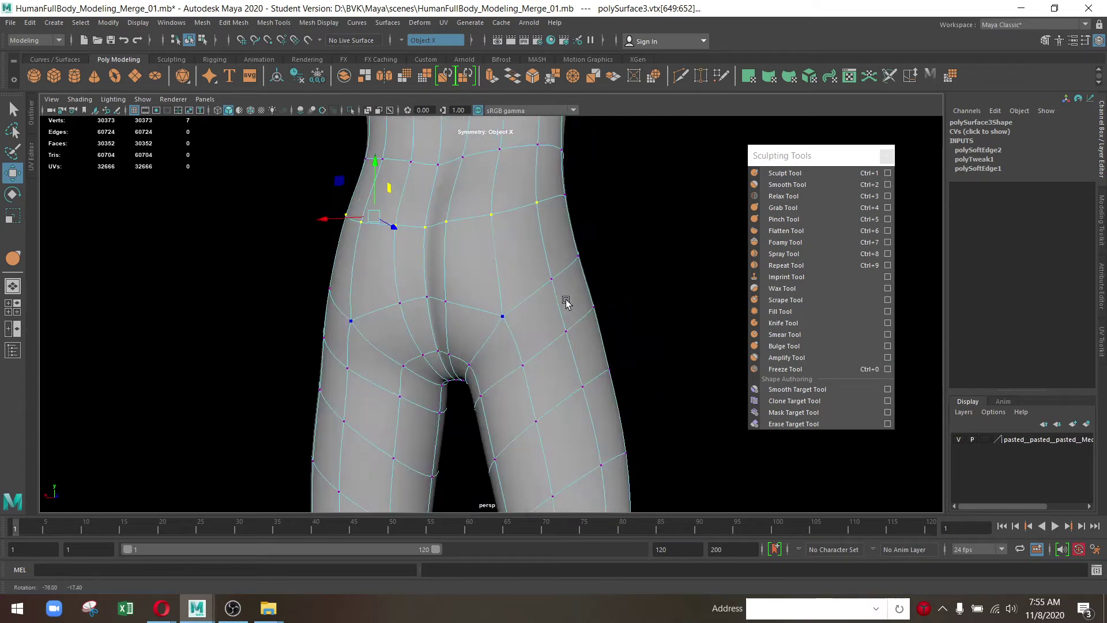
{"action": "left_click_drag", "start_coordinate": [507, 265], "coordinate": [508, 236]}
{"action": "double_click", "coordinate": [501, 304]}
{"action": "left_click_drag", "start_coordinate": [509, 321], "coordinate": [556, 260]}
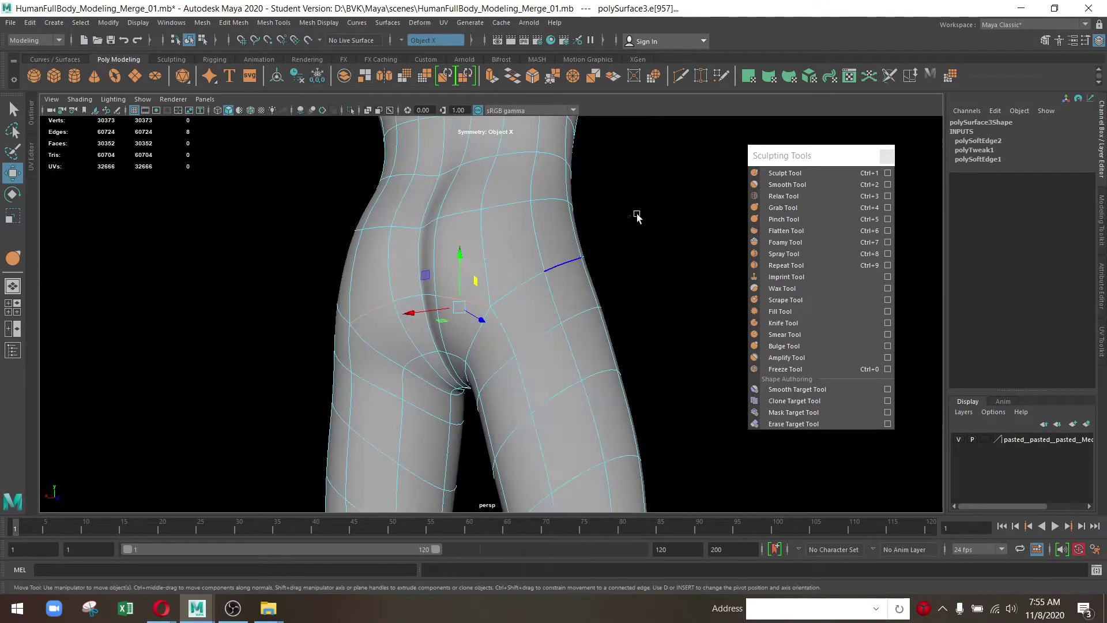
{"action": "key", "text": "1"}
{"action": "key", "text": "F8"}
{"action": "left_click_drag", "start_coordinate": [531, 316], "coordinate": [564, 271]}
{"action": "left_click_drag", "start_coordinate": [563, 267], "coordinate": [661, 271]}
{"action": "left_click_drag", "start_coordinate": [661, 271], "coordinate": [517, 303]}
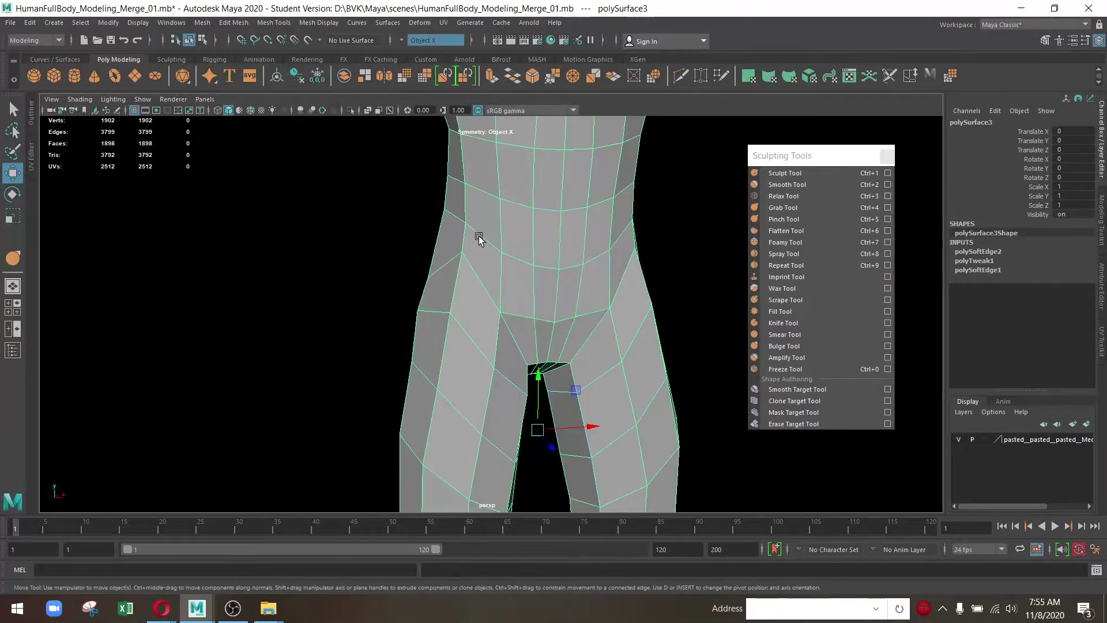
Move several side-hip vertices outward, down and inward to reshape the hip contour
{"action": "key", "text": "F9"}
{"action": "left_click", "coordinate": [499, 211]}
{"action": "left_click_drag", "start_coordinate": [500, 211], "coordinate": [563, 227]}
{"action": "left_click_drag", "start_coordinate": [563, 228], "coordinate": [567, 208]}
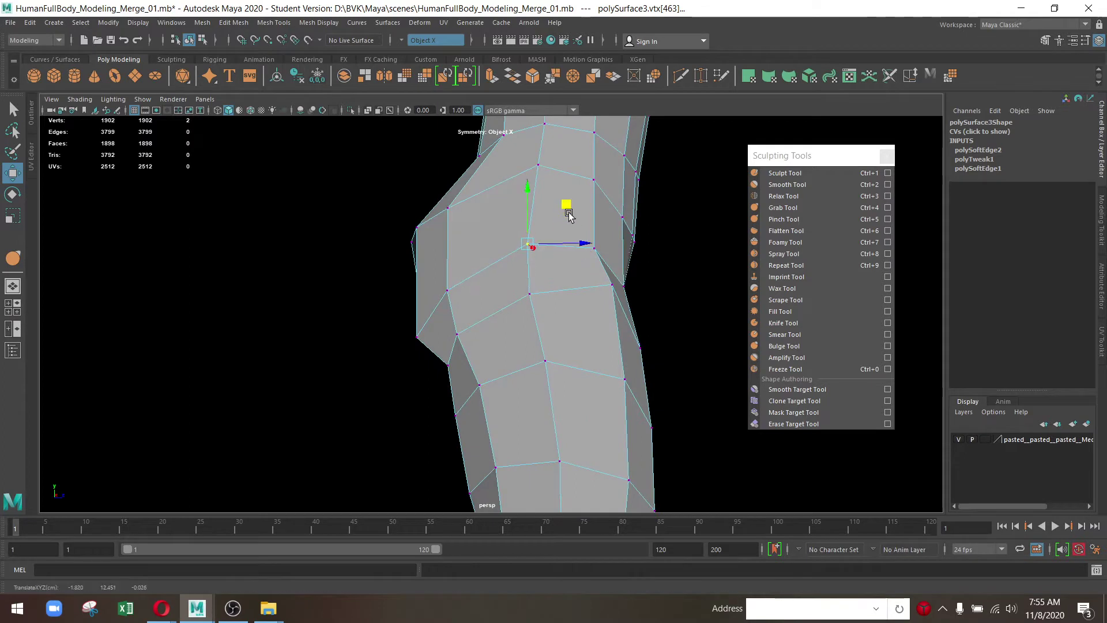
{"action": "left_click", "coordinate": [539, 296]}
{"action": "left_click_drag", "start_coordinate": [538, 296], "coordinate": [539, 323]}
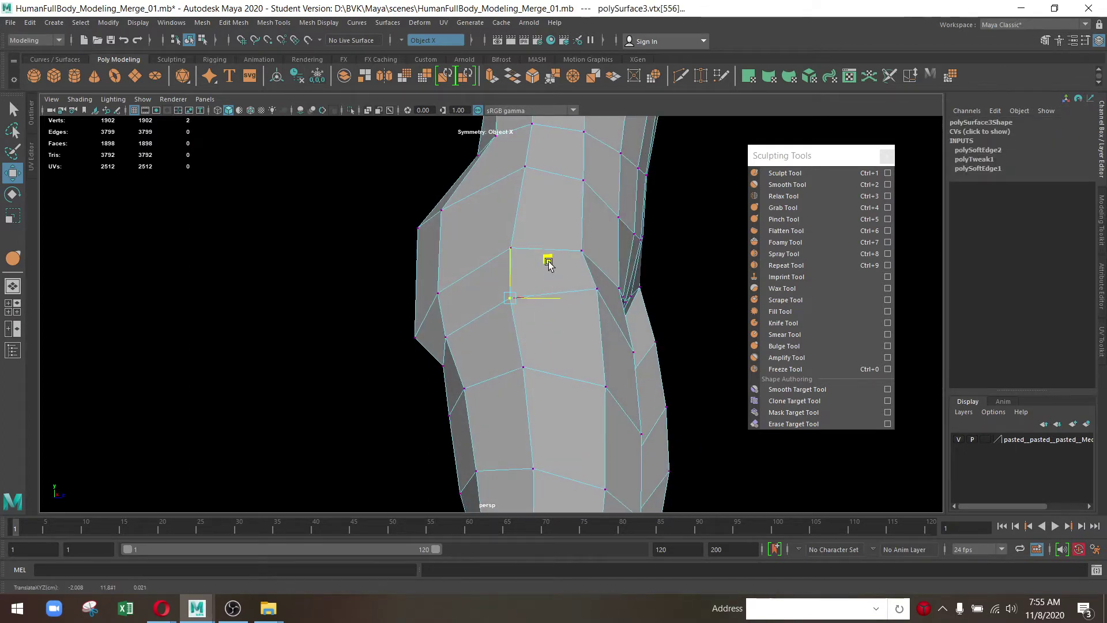
{"action": "left_click_drag", "start_coordinate": [632, 253], "coordinate": [640, 252]}
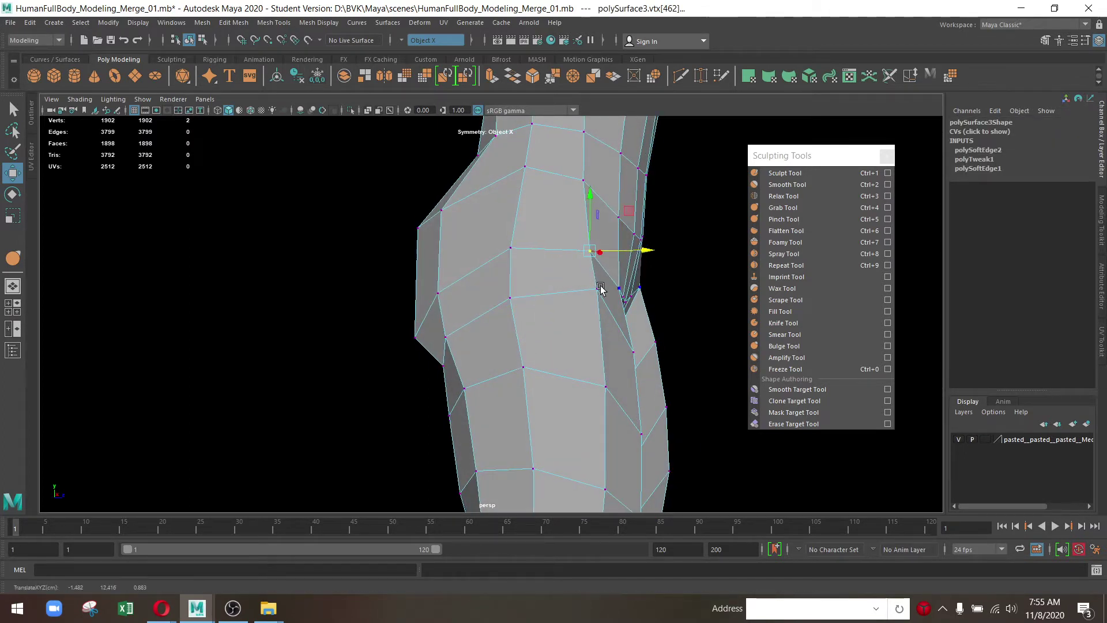
{"action": "left_click", "coordinate": [599, 287]}
{"action": "left_click_drag", "start_coordinate": [624, 311], "coordinate": [563, 255]}
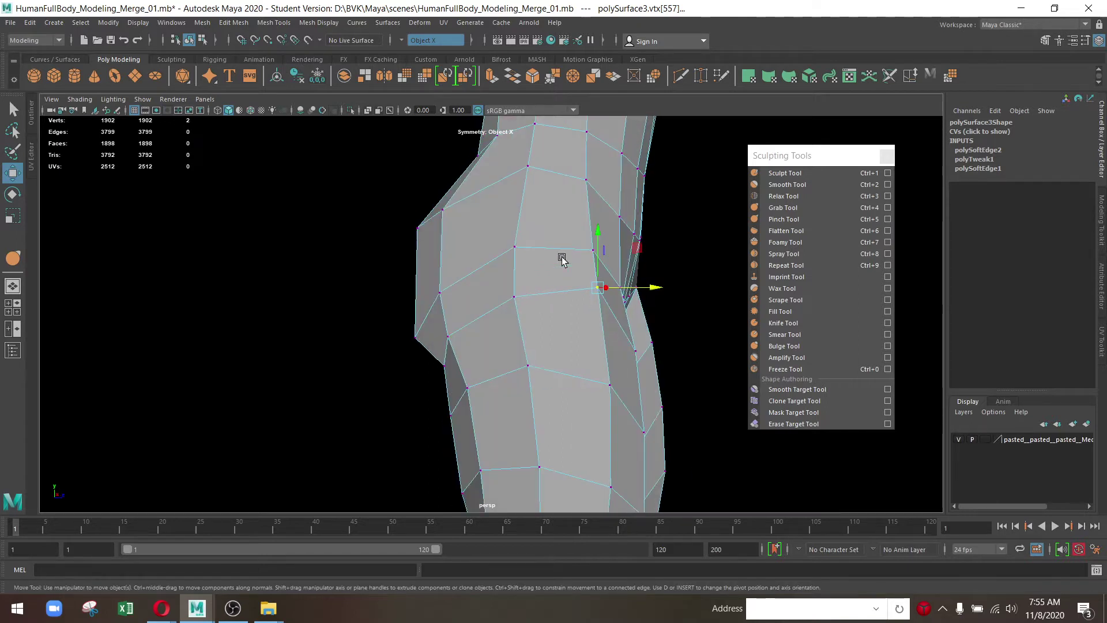
{"action": "left_click", "coordinate": [537, 188]}
{"action": "left_click_drag", "start_coordinate": [610, 222], "coordinate": [619, 255]}
{"action": "left_click_drag", "start_coordinate": [591, 198], "coordinate": [469, 388]}
Show the body smoothed with 3 and orbit to inspect the back of the hips
{"action": "key", "text": "3"}
{"action": "left_click_drag", "start_coordinate": [538, 372], "coordinate": [482, 244]}
{"action": "left_click_drag", "start_coordinate": [483, 243], "coordinate": [663, 211]}
{"action": "left_click_drag", "start_coordinate": [663, 211], "coordinate": [680, 336]}
{"action": "left_click_drag", "start_coordinate": [679, 336], "coordinate": [650, 341]}
{"action": "left_click_drag", "start_coordinate": [649, 341], "coordinate": [605, 389]}
{"action": "key", "text": "ctrl+z"}
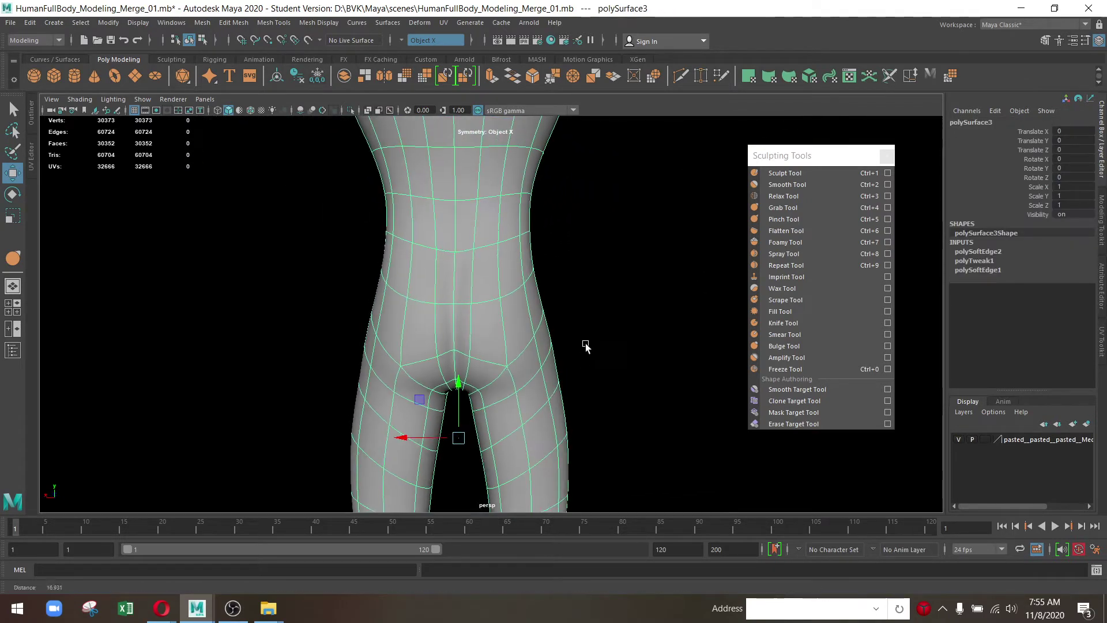
{"action": "key", "text": "ctrl+z"}
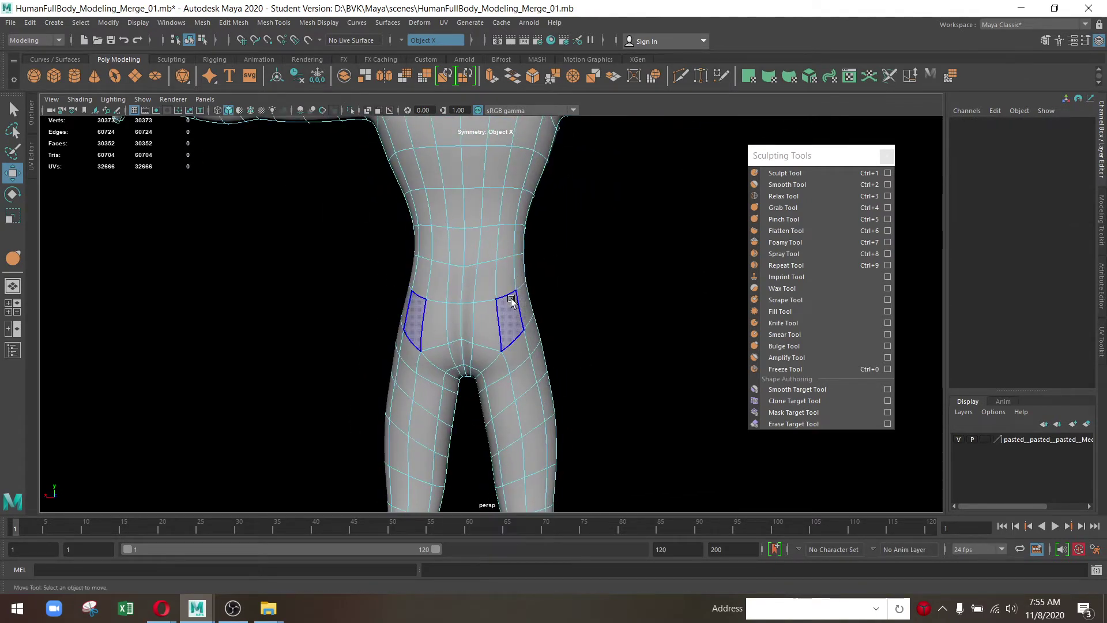
Push two side-hip faces outward as a trial, then undo the widening
{"action": "left_click", "coordinate": [511, 301]}
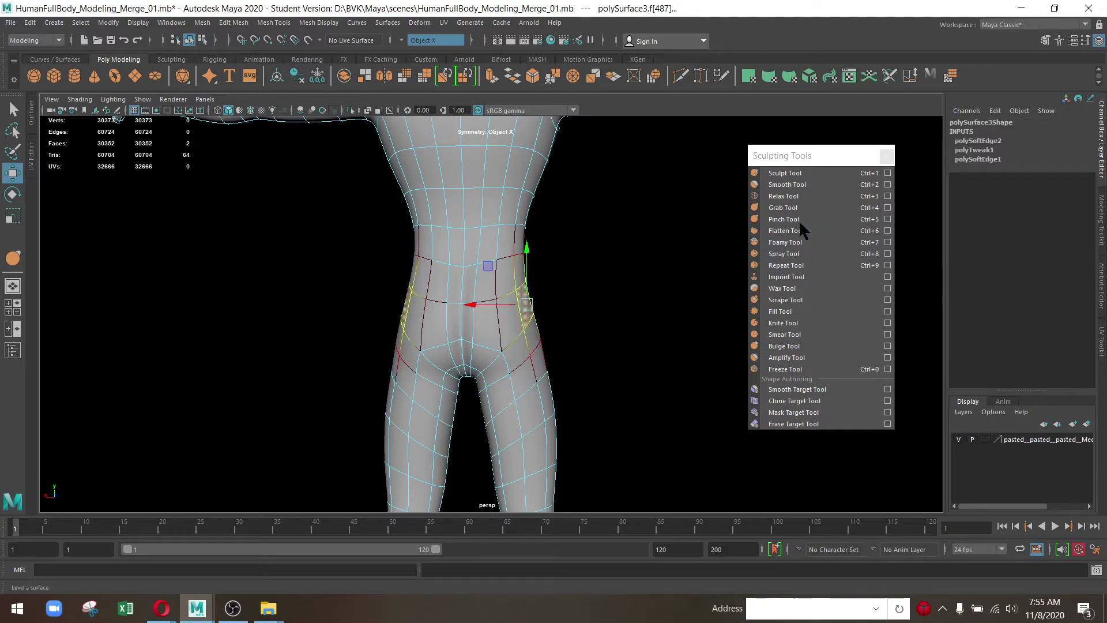
{"action": "left_click", "coordinate": [544, 309]}
{"action": "left_click_drag", "start_coordinate": [544, 309], "coordinate": [488, 328]}
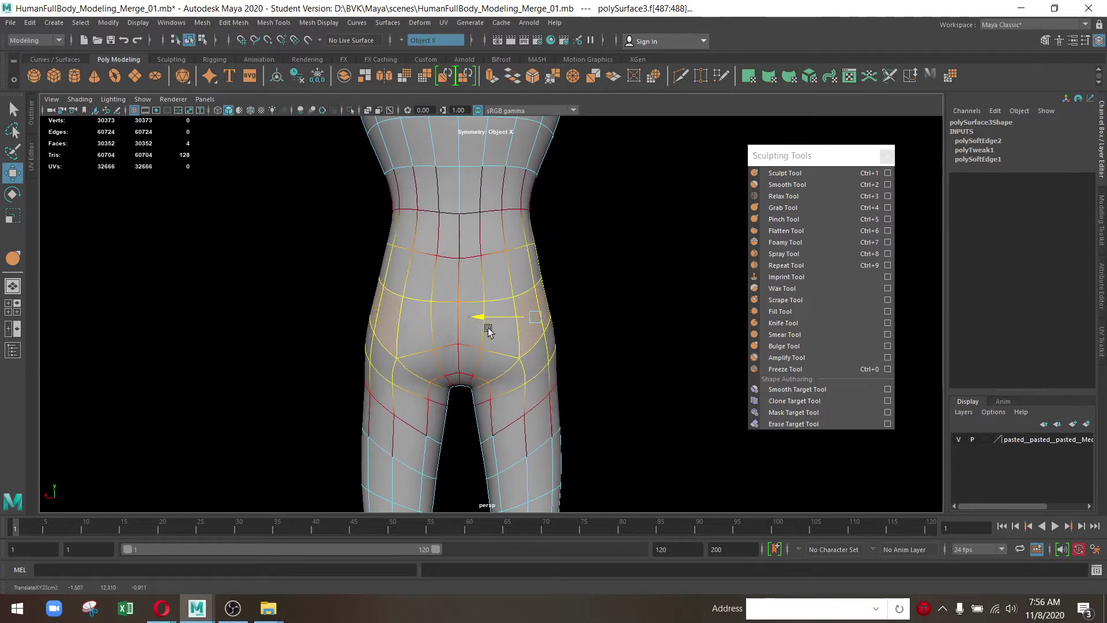
{"action": "key", "text": "ctrl+z"}
{"action": "key", "text": "ctrl+z"}
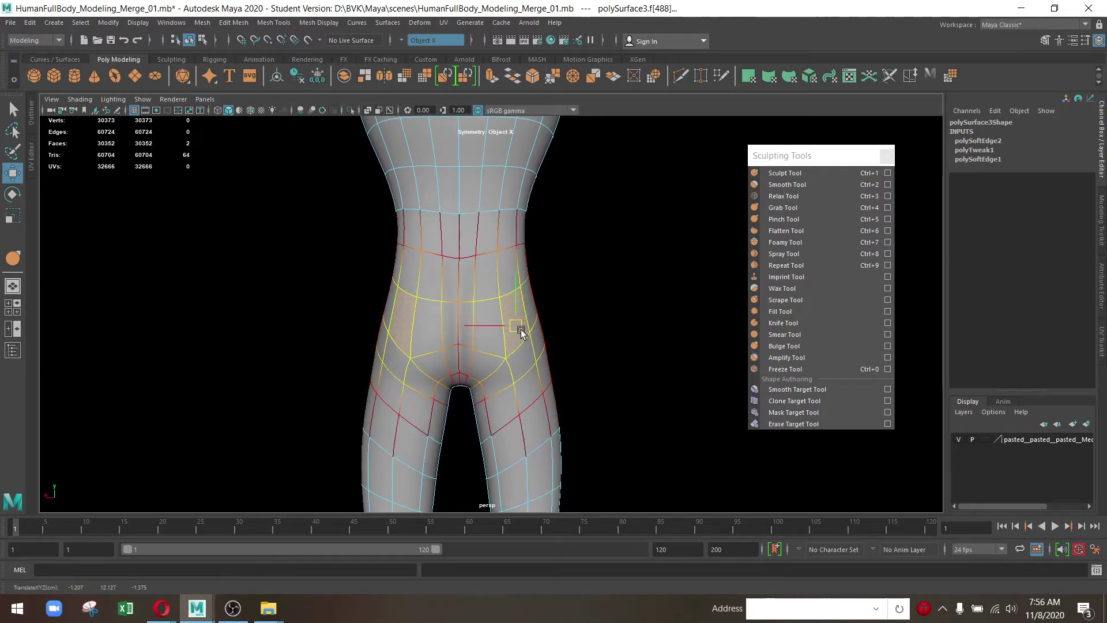
Shift the vertical edges above the buttocks sideways
{"action": "left_click_drag", "start_coordinate": [521, 333], "coordinate": [628, 382]}
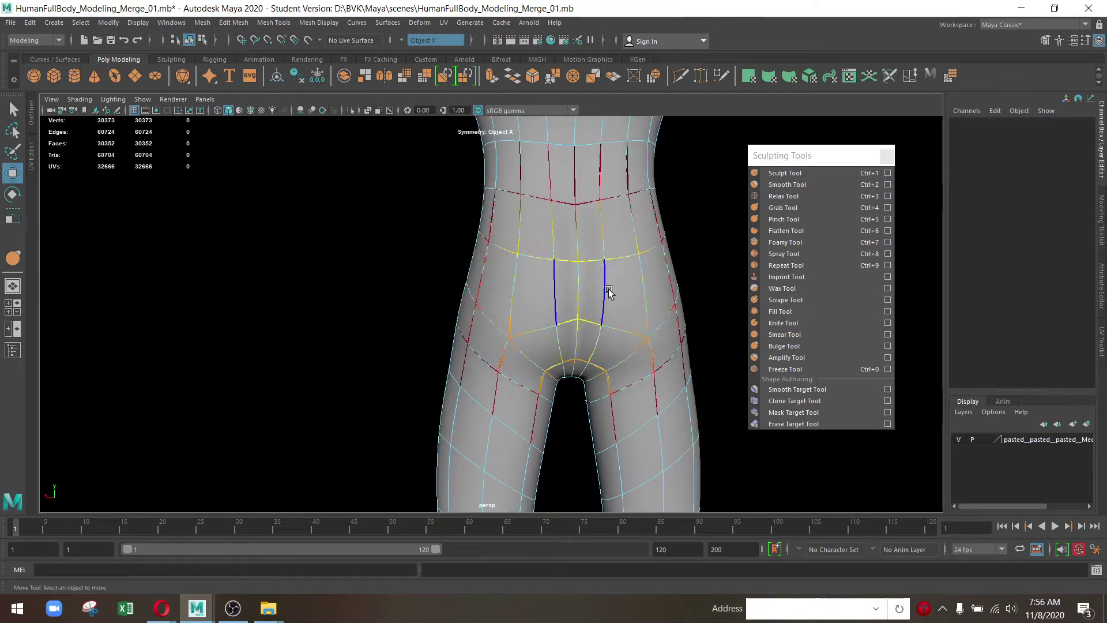
{"action": "left_click", "coordinate": [627, 325]}
{"action": "left_click_drag", "start_coordinate": [542, 298], "coordinate": [523, 369]}
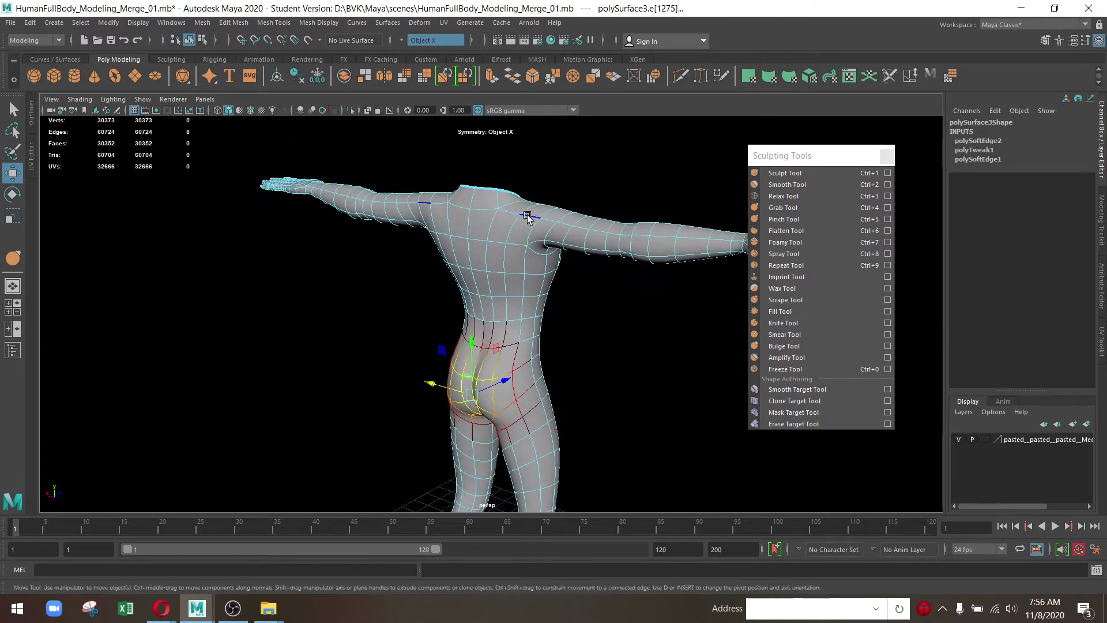
Select two upper-back faces and inspect the torso from behind
{"action": "scroll", "scroll_direction": "up", "scroll_amount": 3}
{"action": "left_click_drag", "start_coordinate": [480, 202], "coordinate": [517, 338]}
{"action": "key", "text": "F11"}
{"action": "left_click", "coordinate": [568, 296]}
{"action": "left_click", "coordinate": [522, 344]}
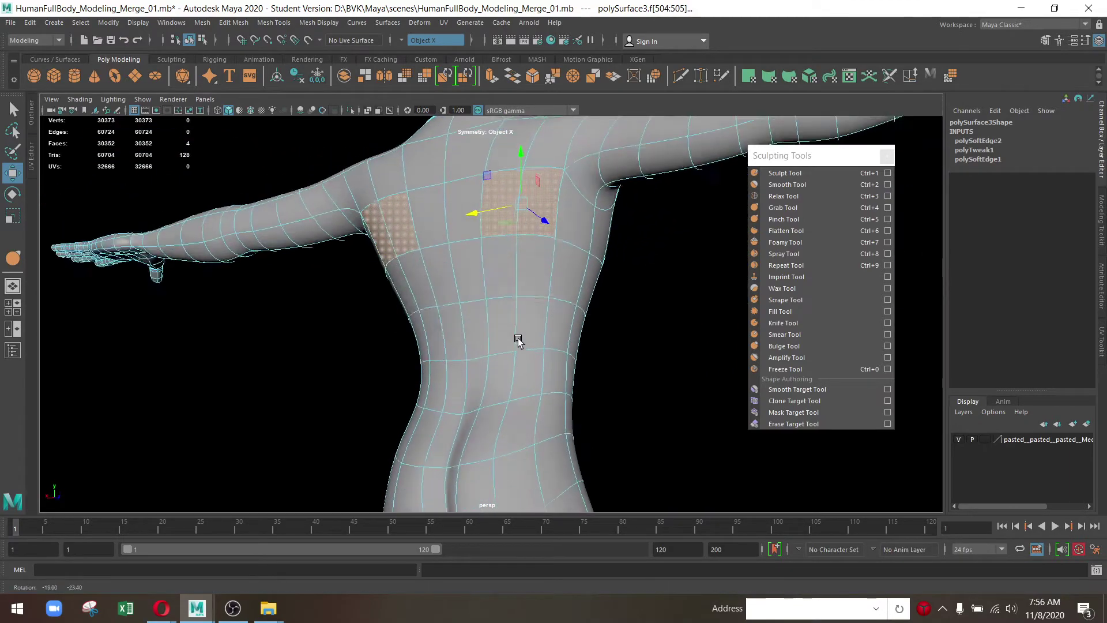
{"action": "left_click_drag", "start_coordinate": [544, 289], "coordinate": [410, 285]}
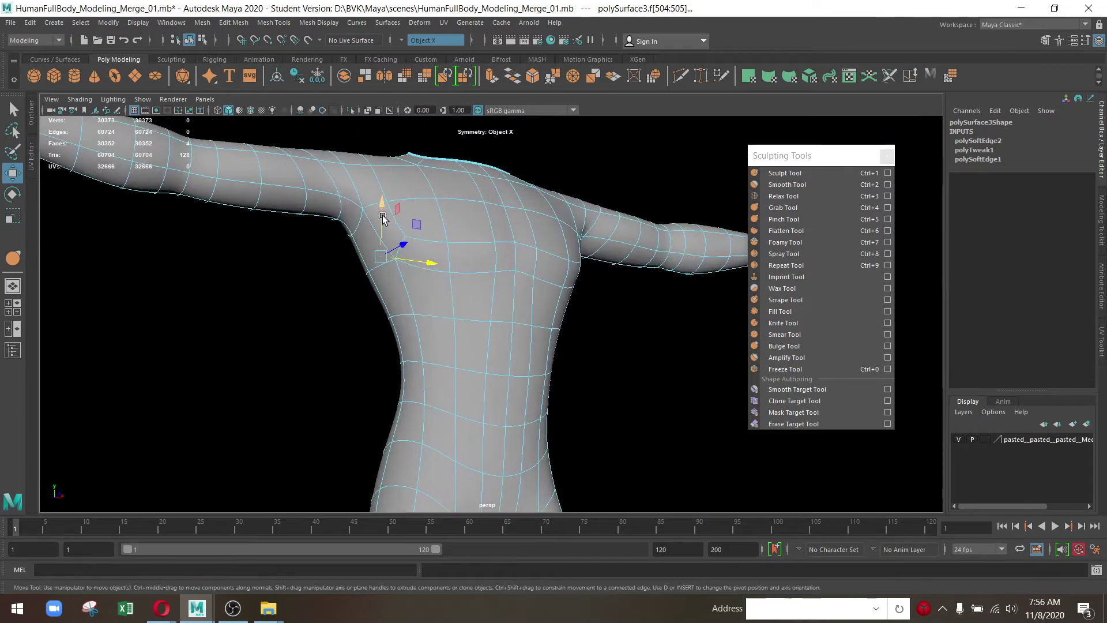
{"action": "left_click_drag", "start_coordinate": [383, 218], "coordinate": [583, 238]}
Return the body to object mode and deselect it, orbiting around the smoothed figure
{"action": "left_click_drag", "start_coordinate": [508, 245], "coordinate": [583, 237]}
{"action": "left_click_drag", "start_coordinate": [584, 237], "coordinate": [617, 304]}
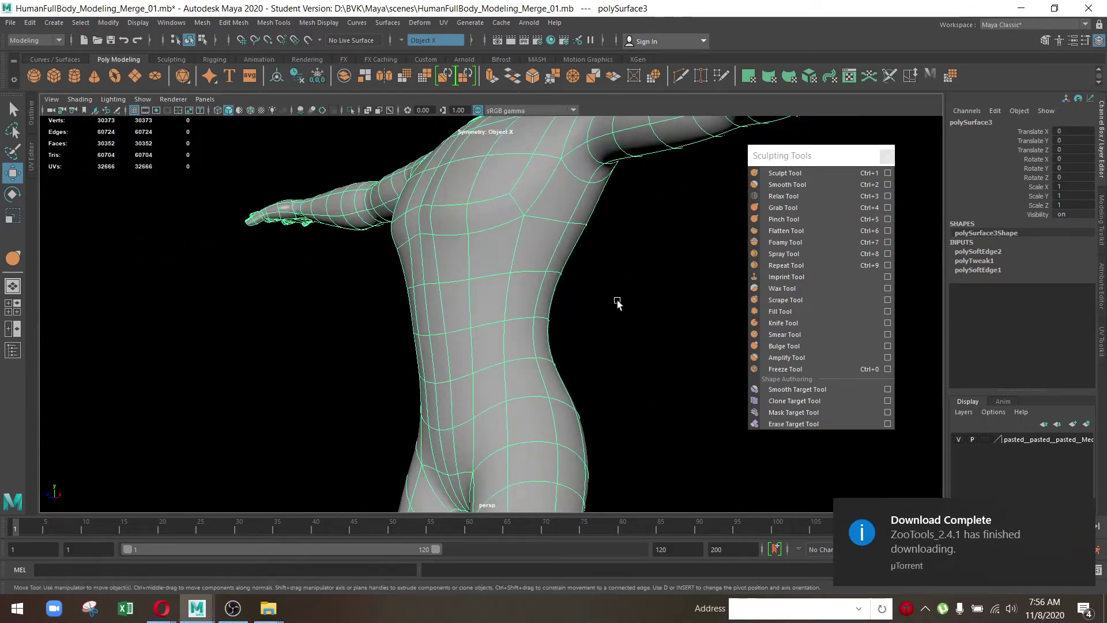
{"action": "left_click_drag", "start_coordinate": [503, 300], "coordinate": [447, 296]}
{"action": "left_click_drag", "start_coordinate": [447, 296], "coordinate": [361, 403]}
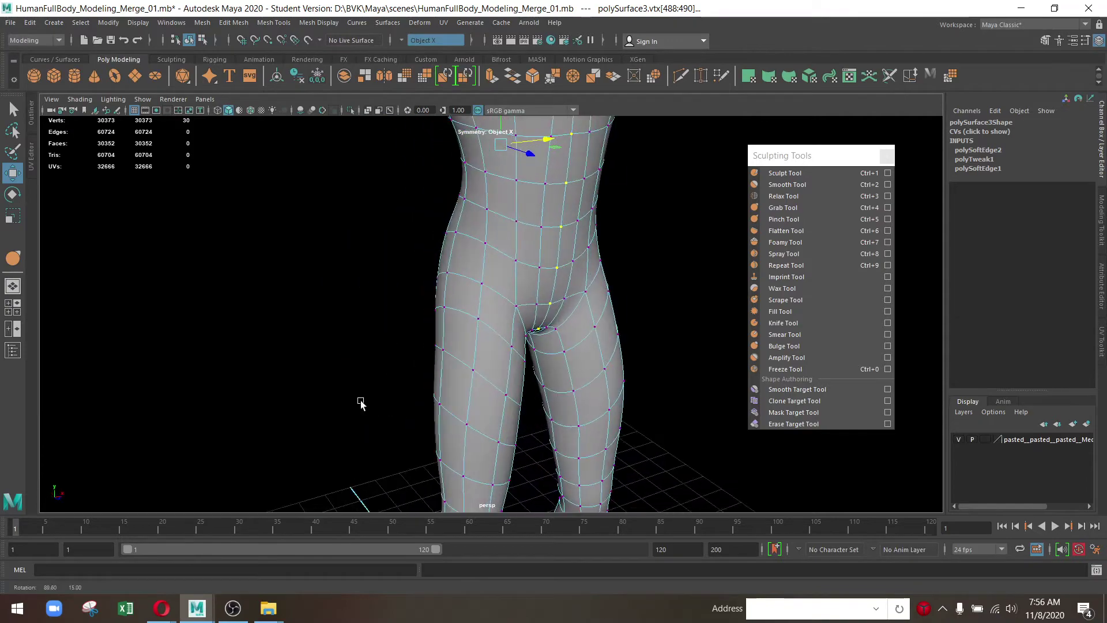
{"action": "left_click_drag", "start_coordinate": [438, 262], "coordinate": [516, 230]}
{"action": "left_click_drag", "start_coordinate": [517, 230], "coordinate": [503, 295]}
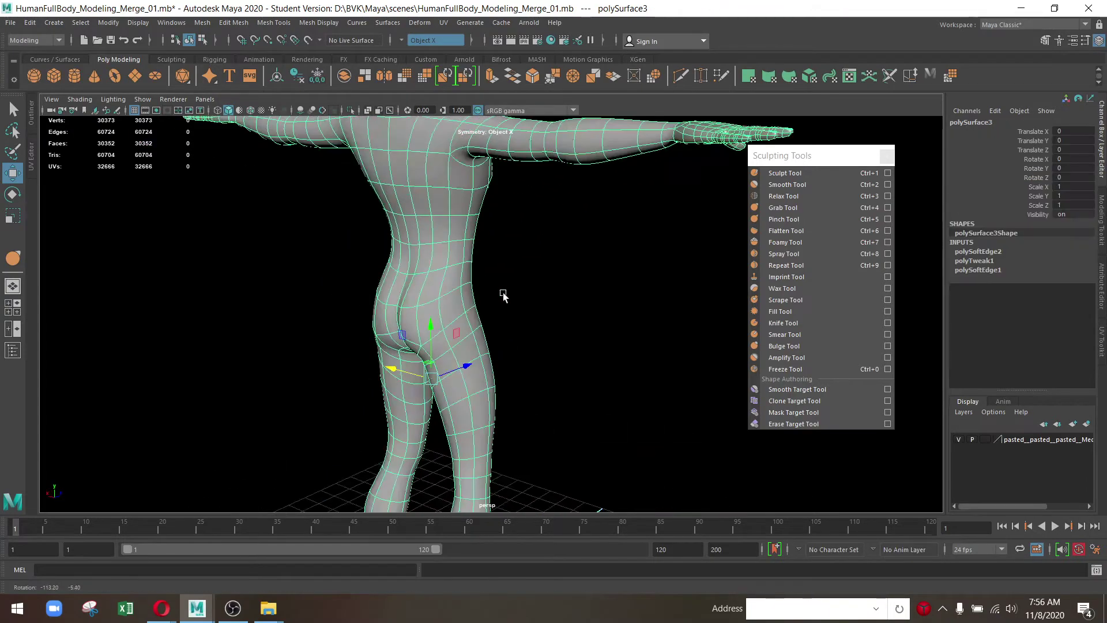
{"action": "left_click", "coordinate": [503, 296]}
{"action": "scroll", "scroll_direction": "down", "scroll_amount": 3}
{"action": "left_click_drag", "start_coordinate": [388, 306], "coordinate": [630, 277]}
Push the hip faces outward with soft falloff (b) as a trial, then undo it
{"action": "scroll", "scroll_direction": "up", "scroll_amount": 3}
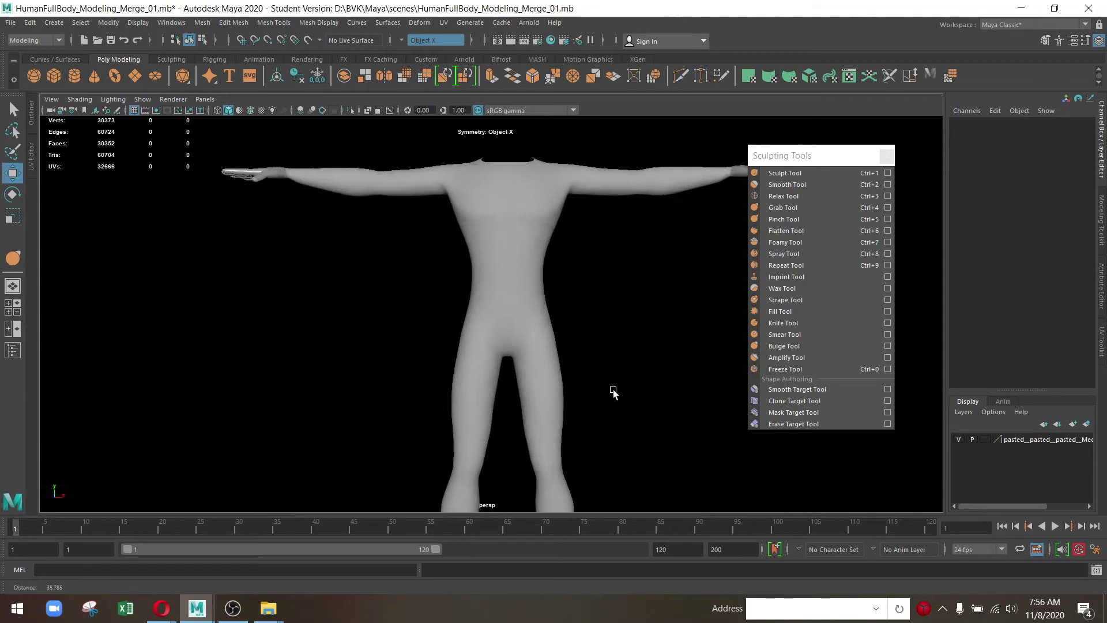
{"action": "scroll", "scroll_direction": "up", "scroll_amount": 3}
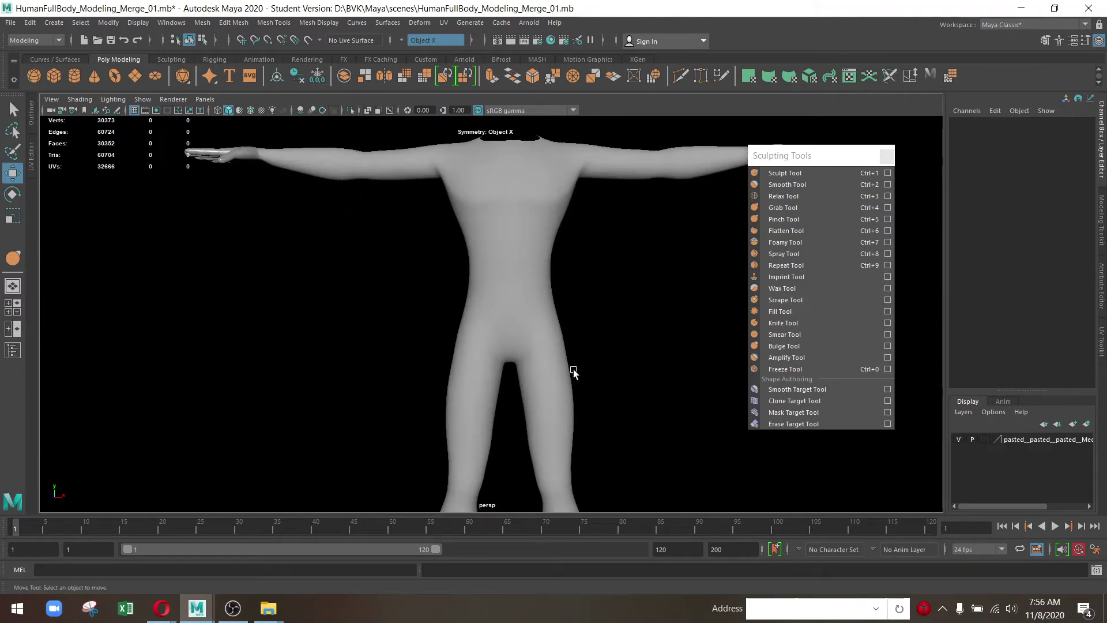
{"action": "left_click", "coordinate": [522, 307]}
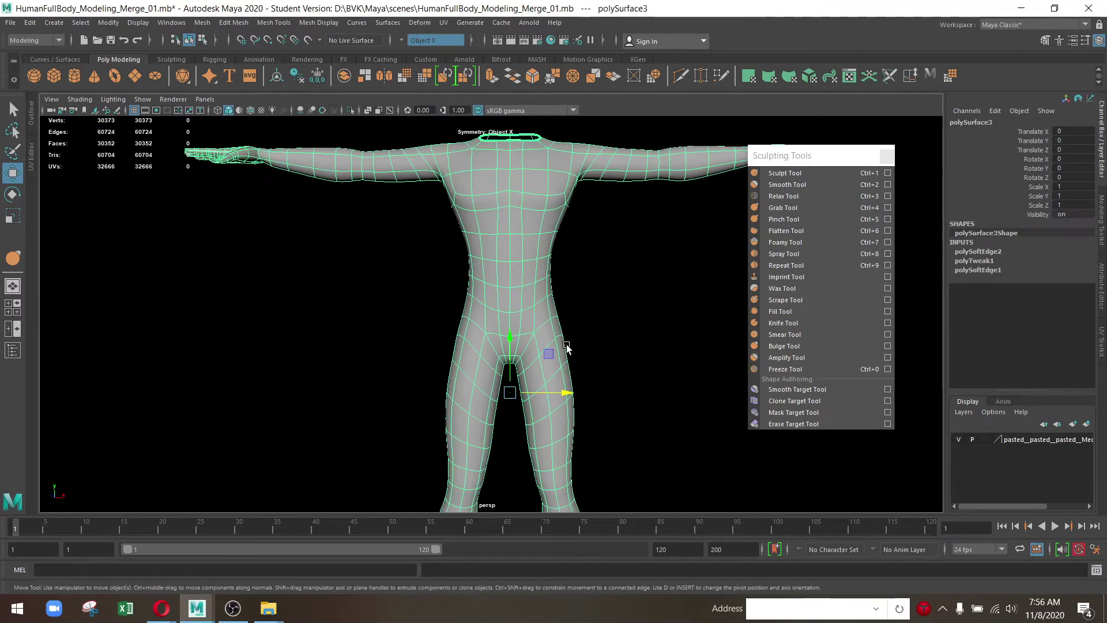
{"action": "left_click_drag", "start_coordinate": [626, 353], "coordinate": [471, 358]}
{"action": "left_click_drag", "start_coordinate": [431, 351], "coordinate": [501, 343]}
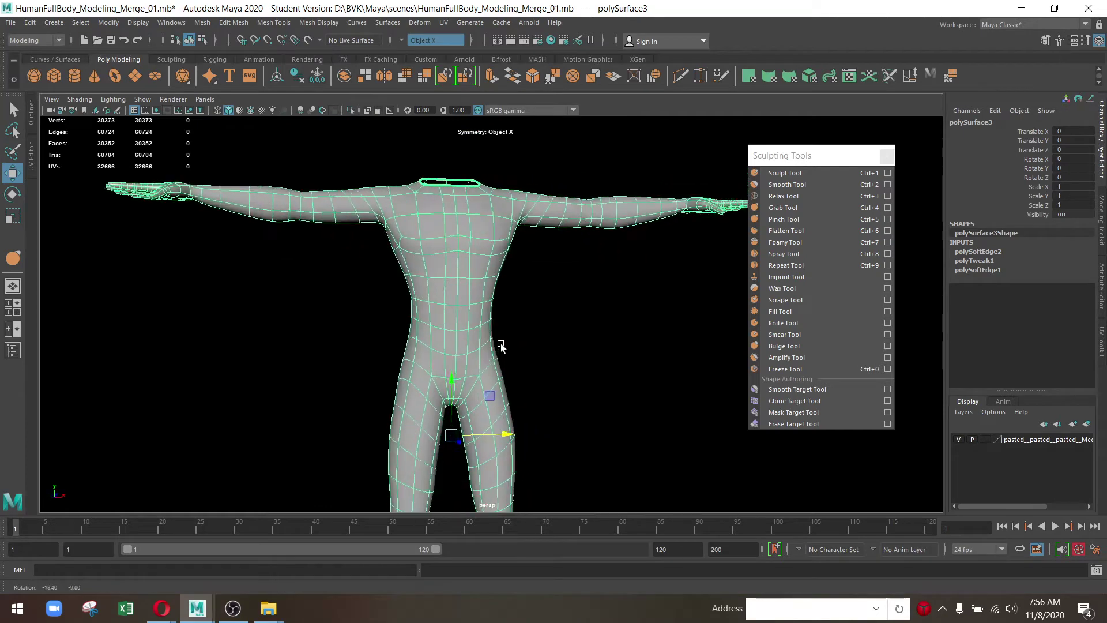
{"action": "left_click_drag", "start_coordinate": [460, 293], "coordinate": [461, 327]}
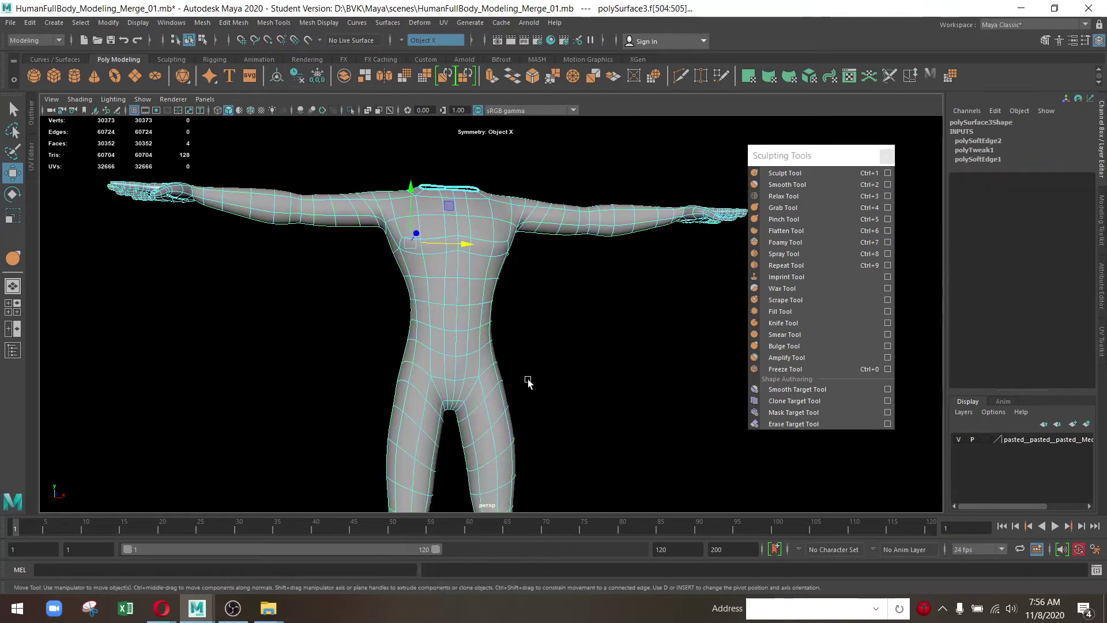
{"action": "left_click_drag", "start_coordinate": [514, 377], "coordinate": [511, 390]}
{"action": "key", "text": "b"}
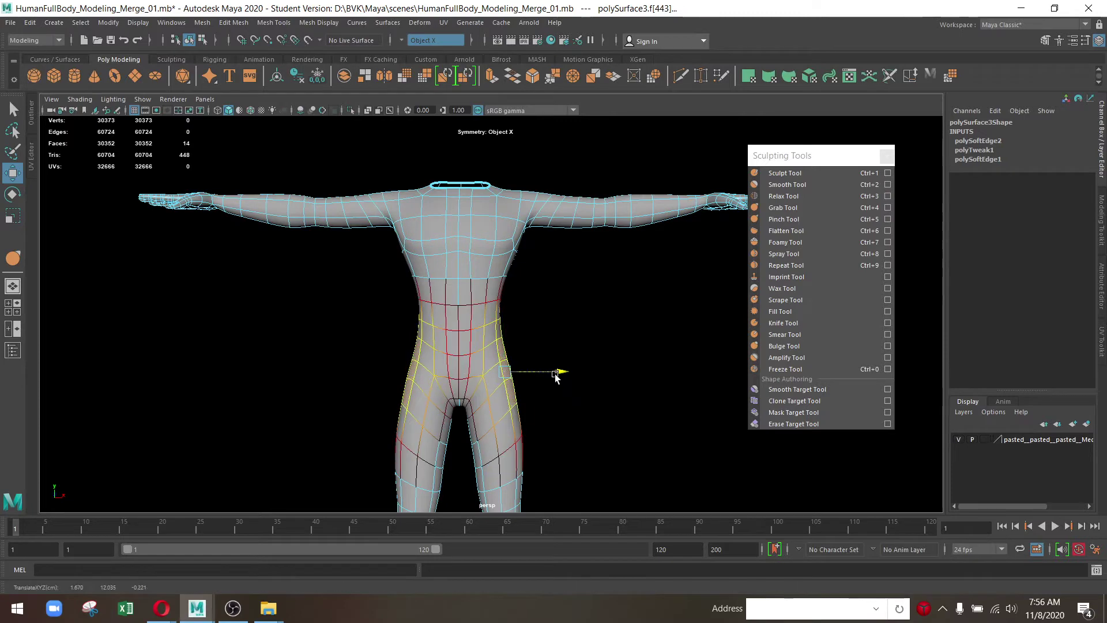
{"action": "left_click_drag", "start_coordinate": [555, 376], "coordinate": [578, 362]}
{"action": "scroll", "scroll_direction": "up", "scroll_amount": 3}
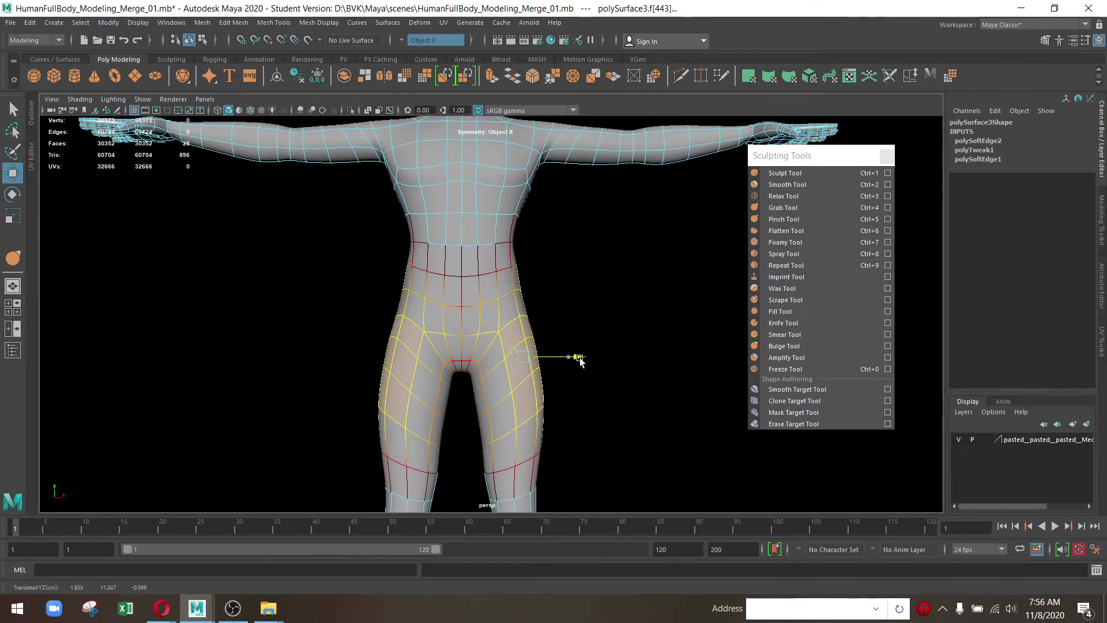
{"action": "scroll", "scroll_direction": "down", "scroll_amount": 3}
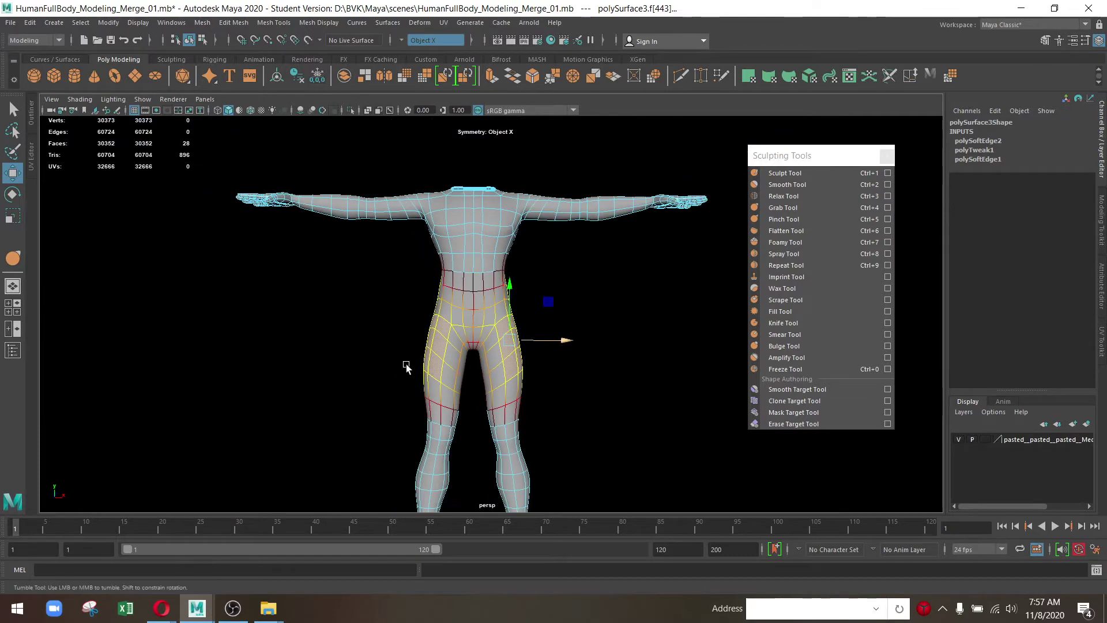
{"action": "key", "text": "ctrl+z"}
{"action": "key", "text": "ctrl+z"}
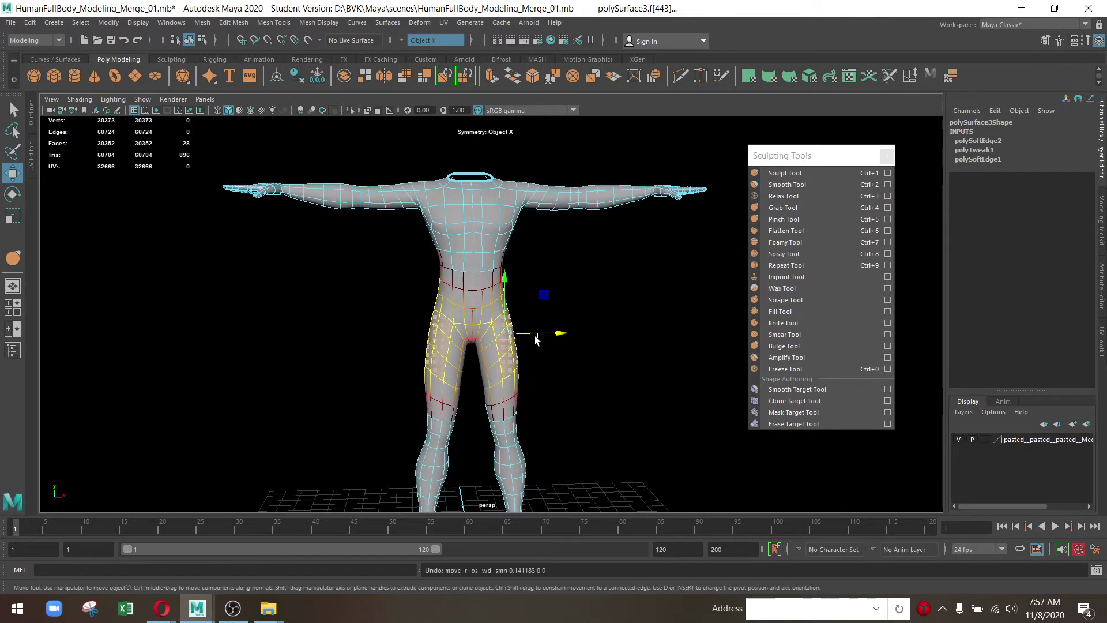
Return to object mode and show the body as its low-poly cage with 1
{"action": "left_click_drag", "start_coordinate": [579, 391], "coordinate": [531, 422]}
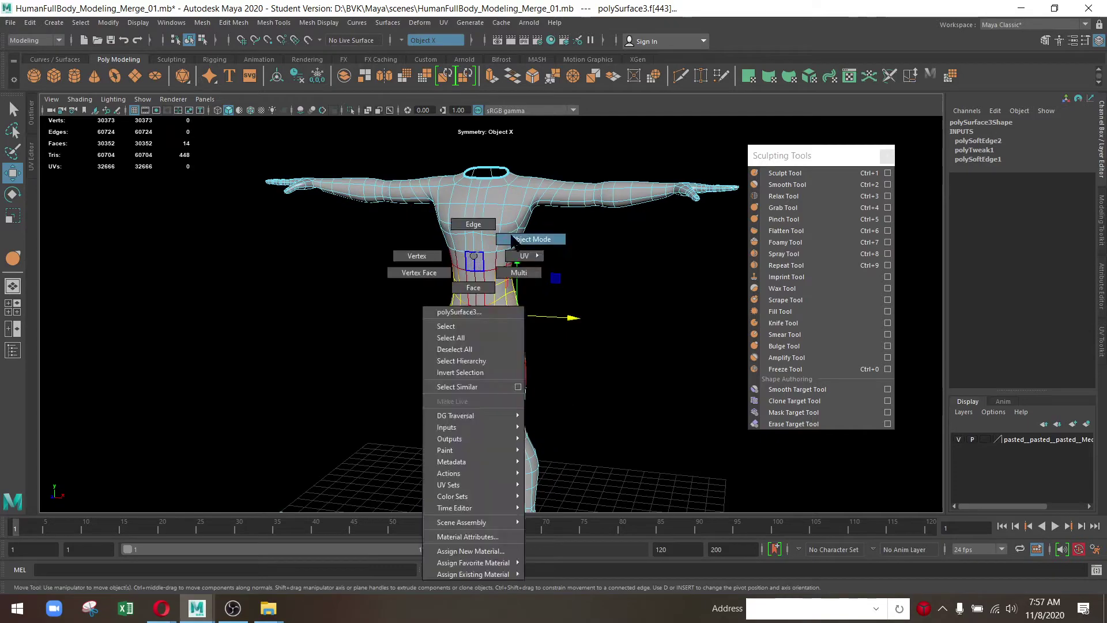
{"action": "left_click_drag", "start_coordinate": [502, 283], "coordinate": [527, 248]}
{"action": "left_click_drag", "start_coordinate": [692, 323], "coordinate": [538, 433]}
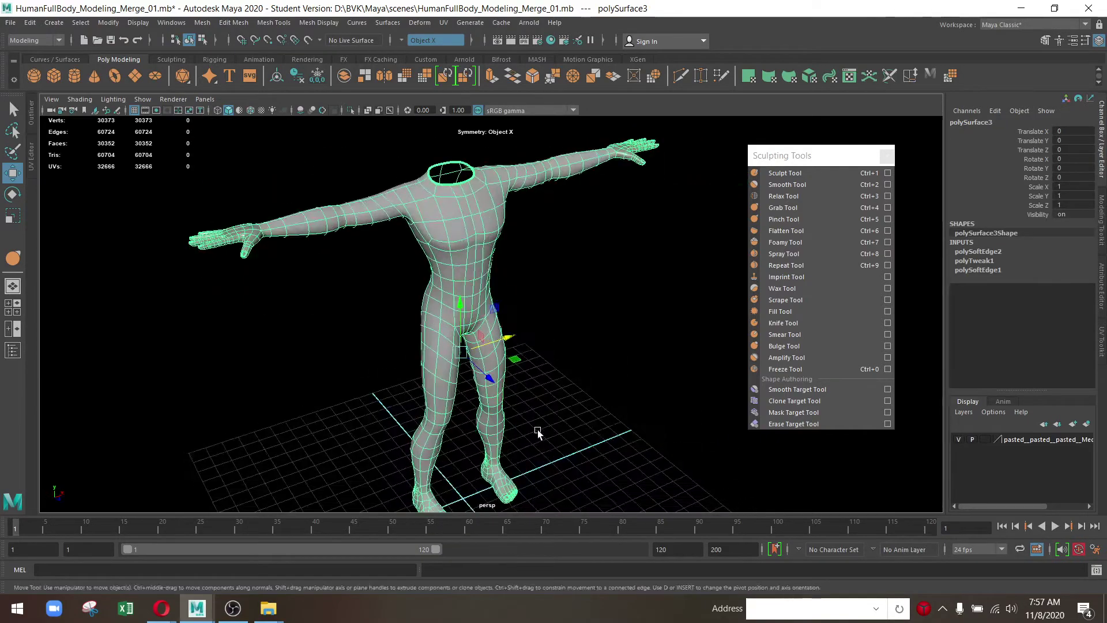
{"action": "key", "text": "1"}
{"action": "left_click_drag", "start_coordinate": [591, 246], "coordinate": [341, 316]}
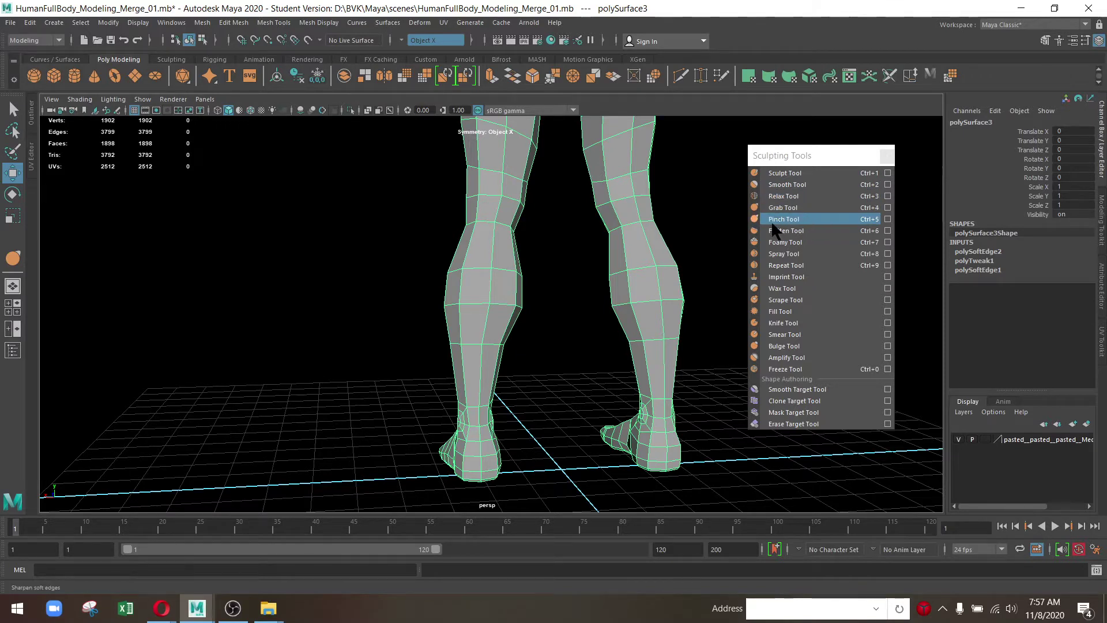
Save the scene, continuing past the Student Version prompt
{"action": "left_click", "coordinate": [113, 39]}
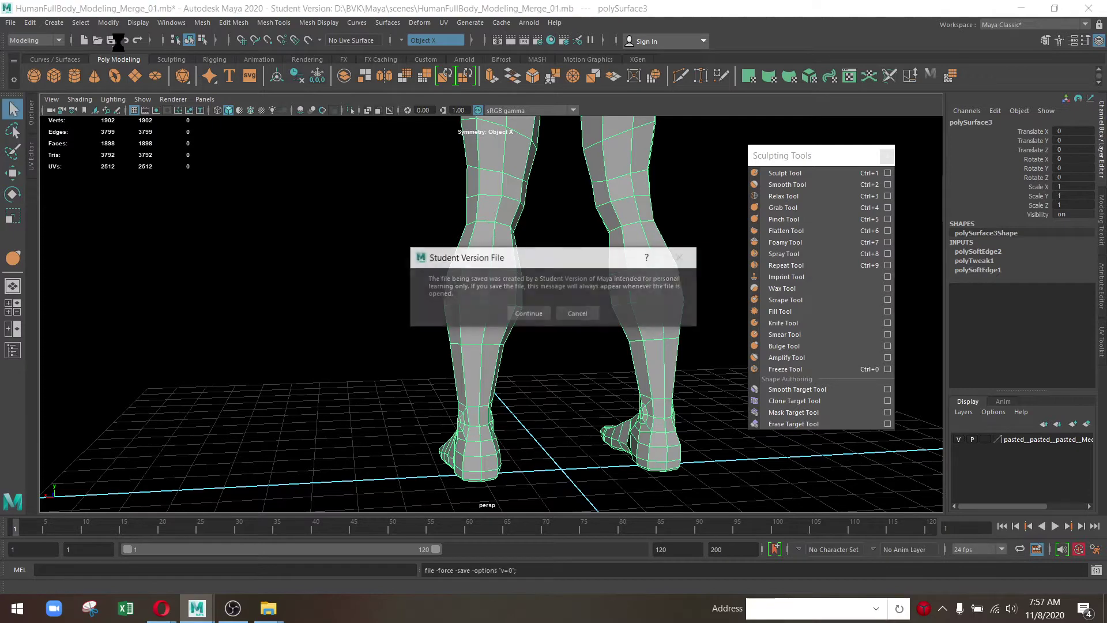
{"action": "left_click", "coordinate": [528, 313]}
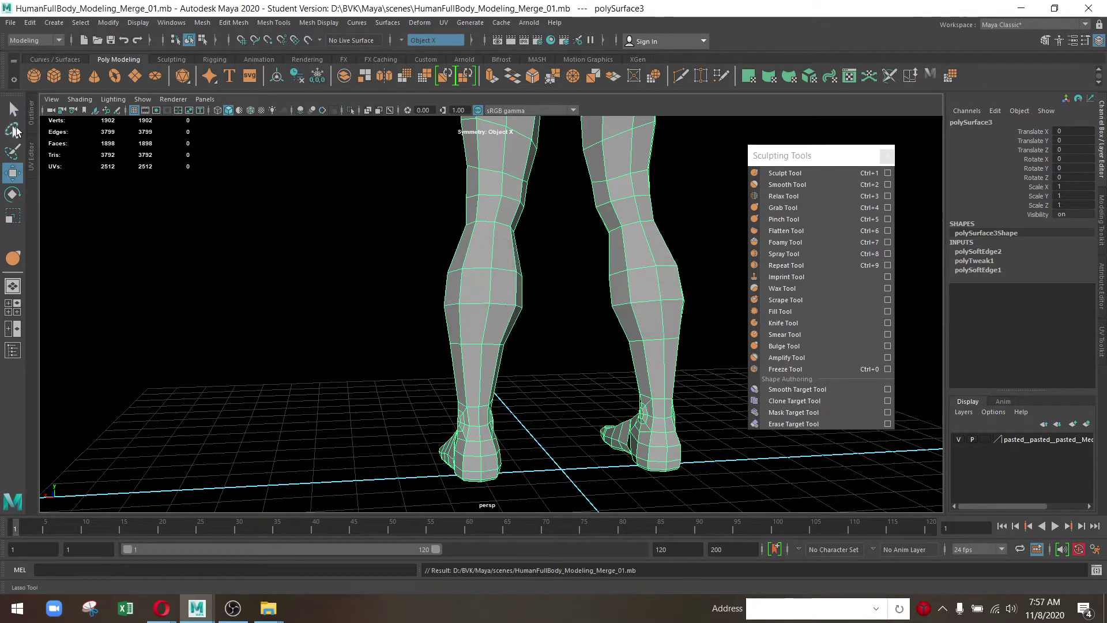
{"action": "key", "text": "w"}
Hide the character's display layer in the Layer Editor
{"action": "left_click_drag", "start_coordinate": [509, 313], "coordinate": [403, 294]}
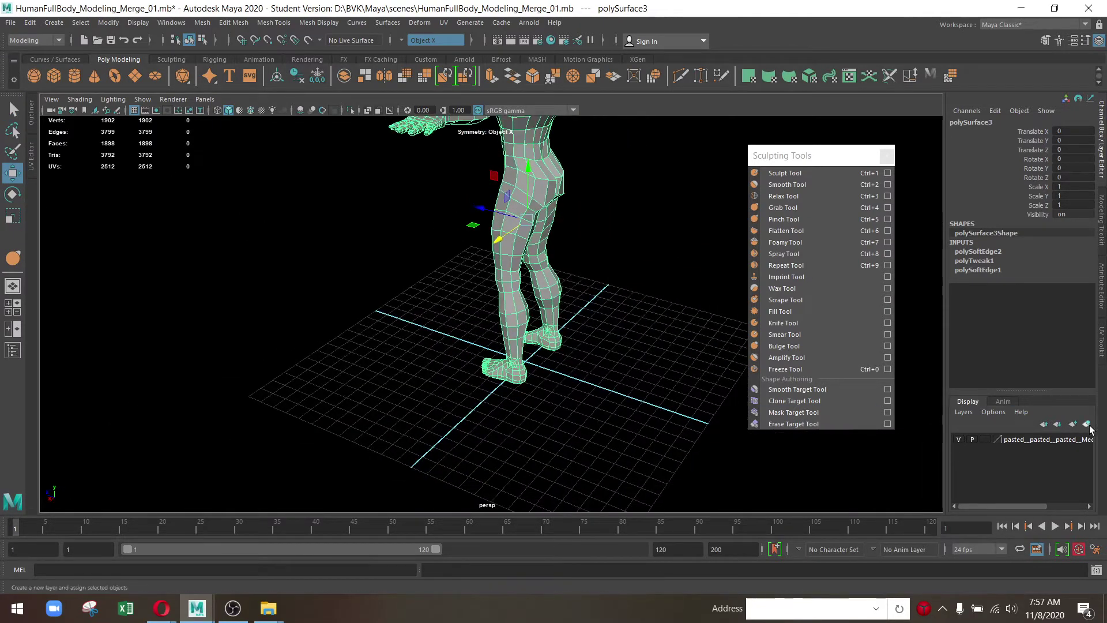
{"action": "right_click", "coordinate": [1035, 444]}
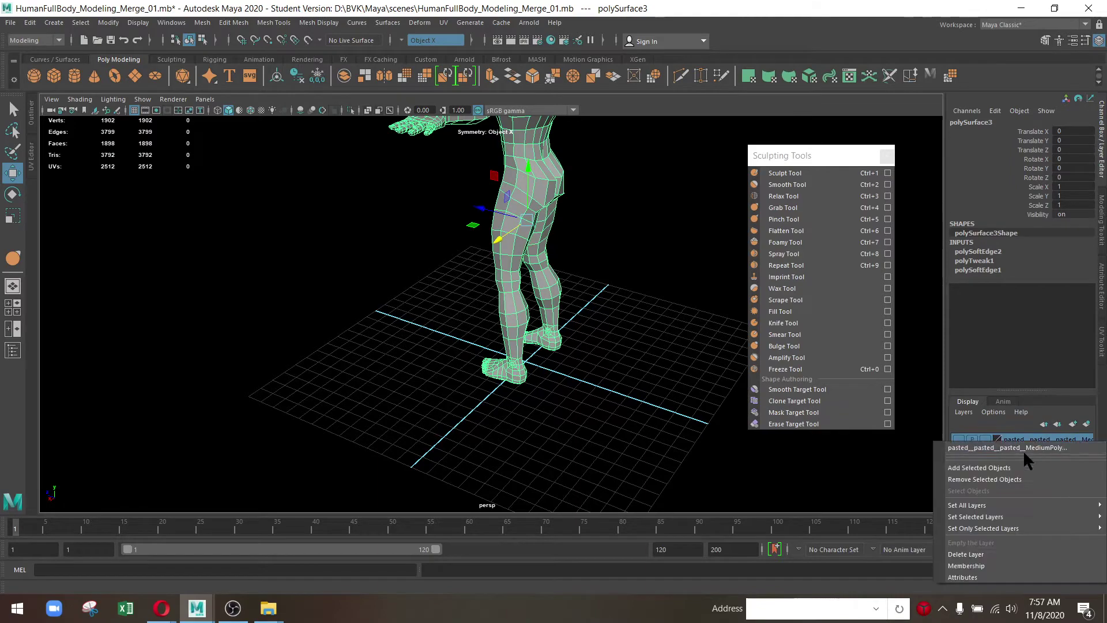
{"action": "left_click", "coordinate": [977, 472]}
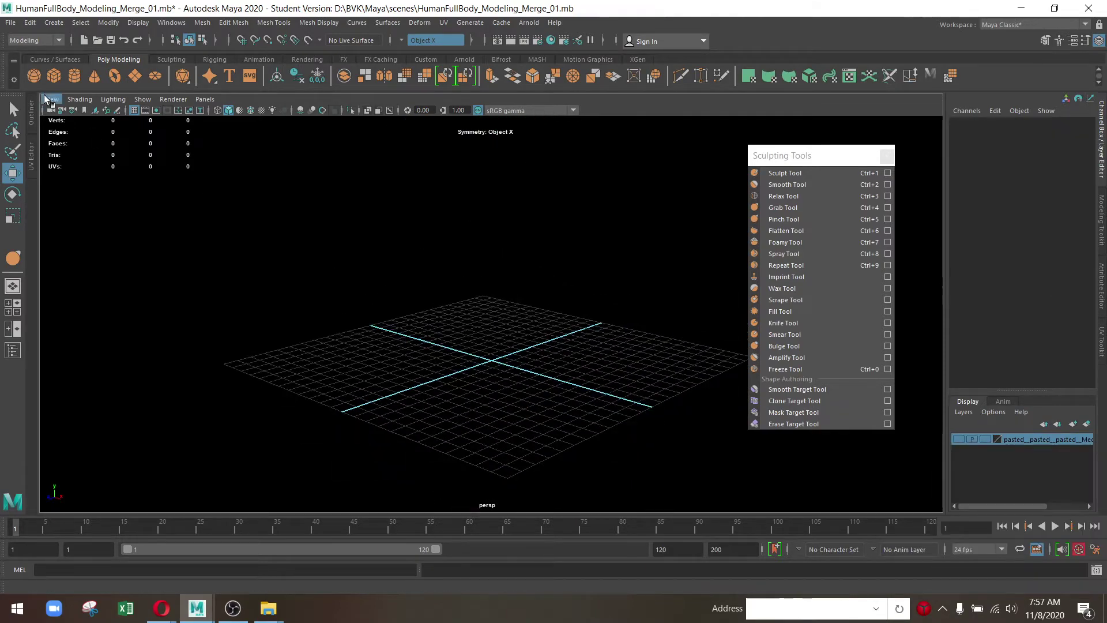
Add pSphere1 from the shelf, lift it to Translate Y 4.774 and scale it uniformly to 3.384
{"action": "left_click", "coordinate": [32, 78]}
{"action": "key", "text": "f"}
{"action": "scroll", "scroll_direction": "down", "scroll_amount": 3}
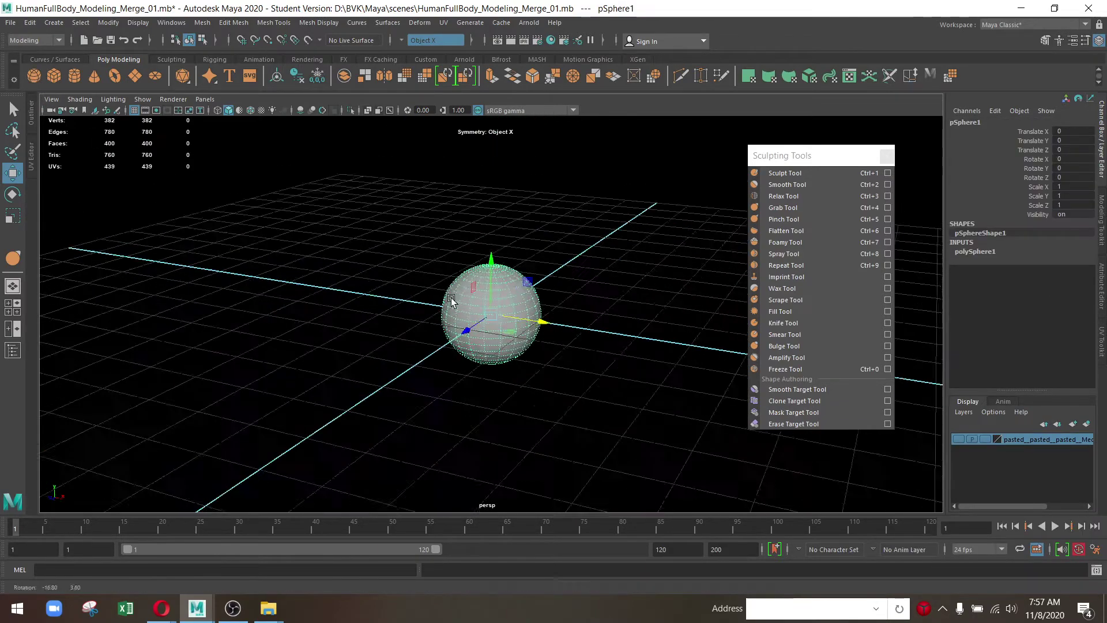
{"action": "left_click_drag", "start_coordinate": [488, 256], "coordinate": [489, 116]}
{"action": "key", "text": "f"}
{"action": "scroll", "scroll_direction": "down", "scroll_amount": 3}
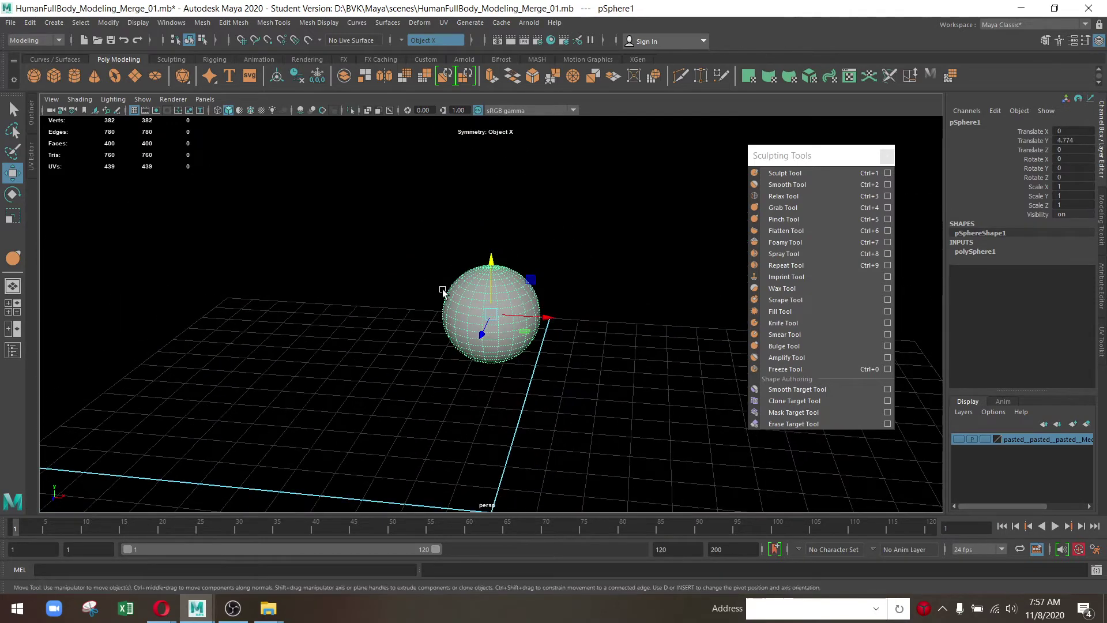
{"action": "key", "text": "r"}
{"action": "left_click_drag", "start_coordinate": [500, 317], "coordinate": [680, 450]}
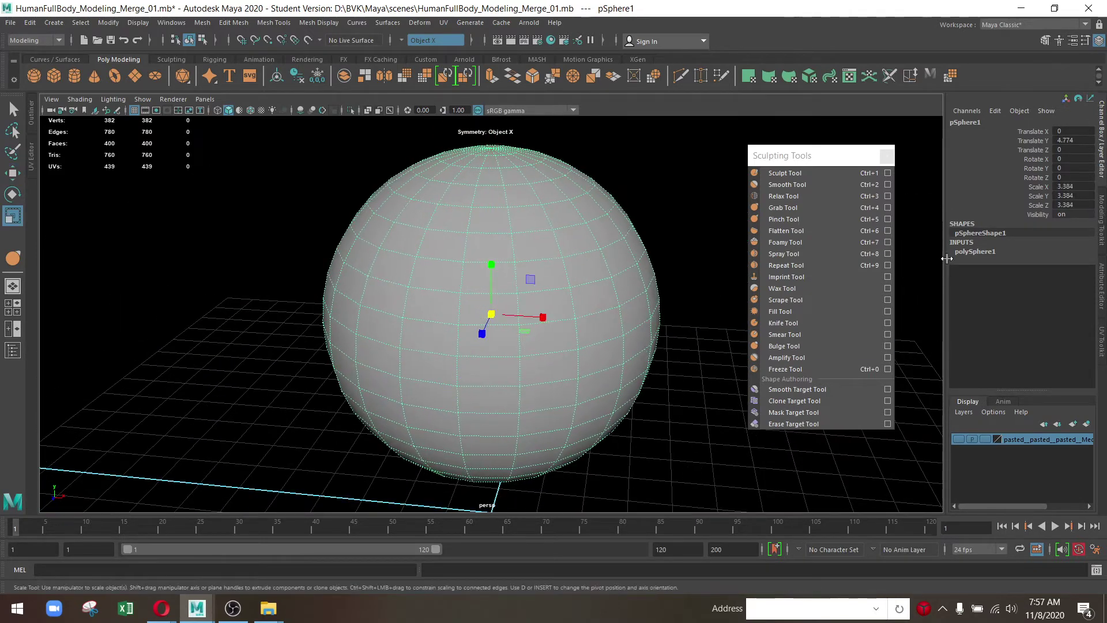
Smooth pSphere1 to 1562 vertices for more sculpting detail
{"action": "left_click", "coordinate": [404, 75]}
{"action": "scroll", "scroll_direction": "down", "scroll_amount": 3}
{"action": "scroll", "scroll_direction": "down", "scroll_amount": 3}
{"action": "scroll", "scroll_direction": "up", "scroll_amount": 3}
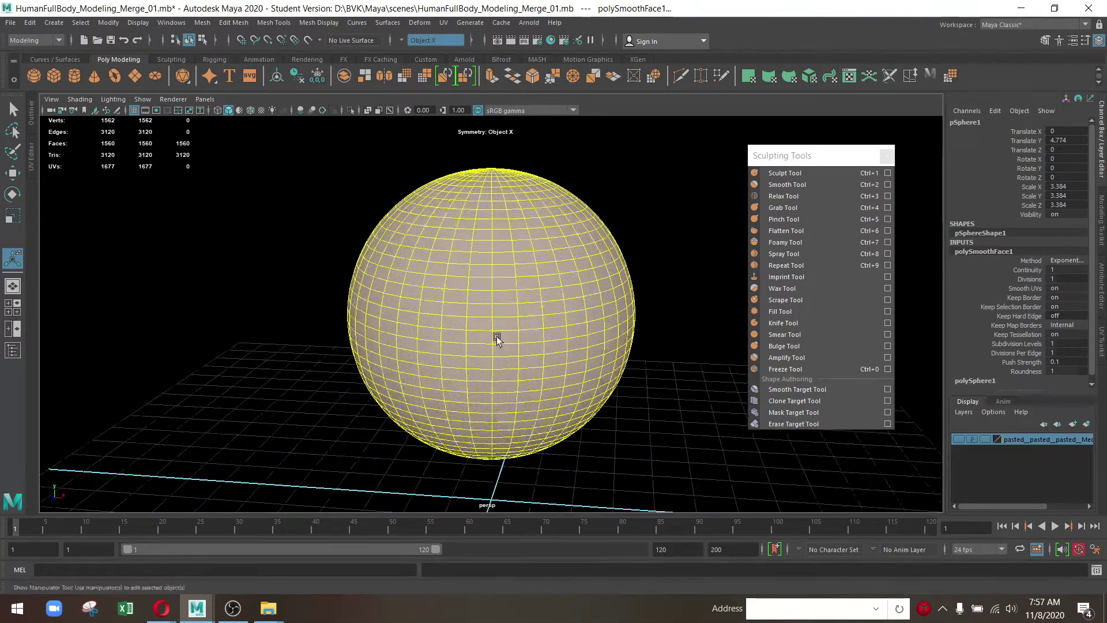
{"action": "key", "text": "w"}
{"action": "scroll", "scroll_direction": "down", "scroll_amount": 3}
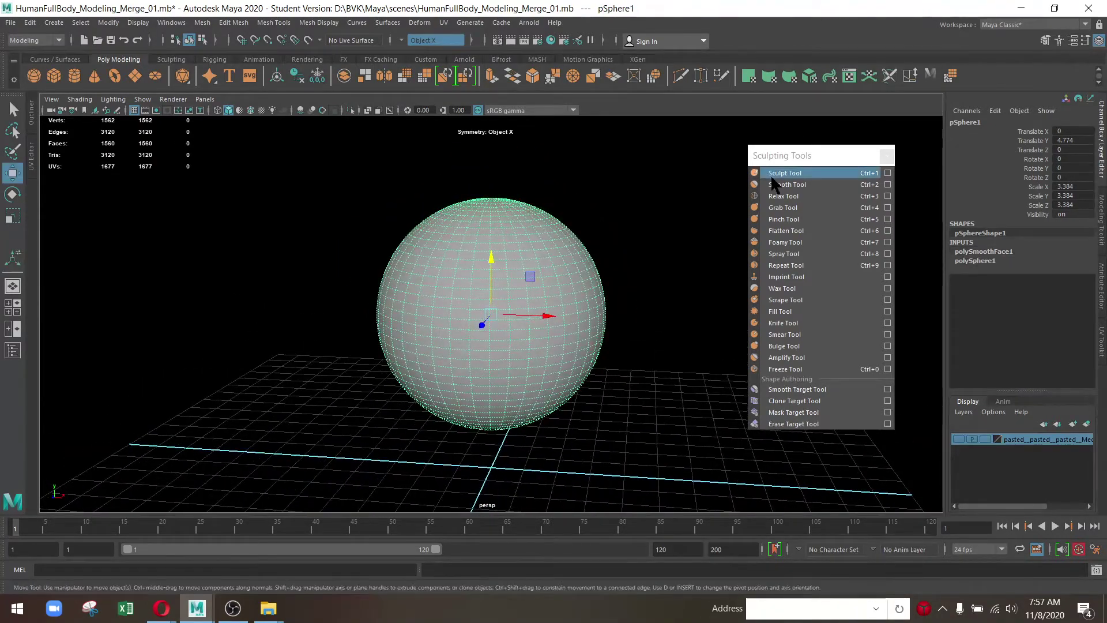
Pull several pointed spikes out of the sphere with the Sculpt brush and show its attributes
{"action": "left_click", "coordinate": [780, 172]}
{"action": "left_click_drag", "start_coordinate": [534, 289], "coordinate": [441, 291]}
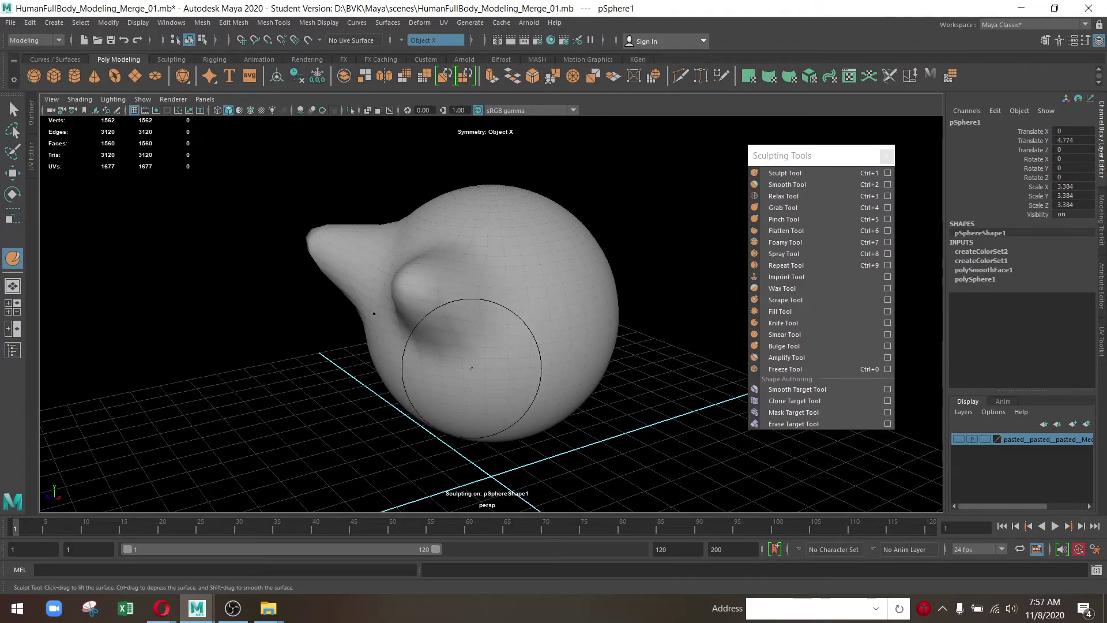
{"action": "left_click_drag", "start_coordinate": [470, 372], "coordinate": [445, 375]}
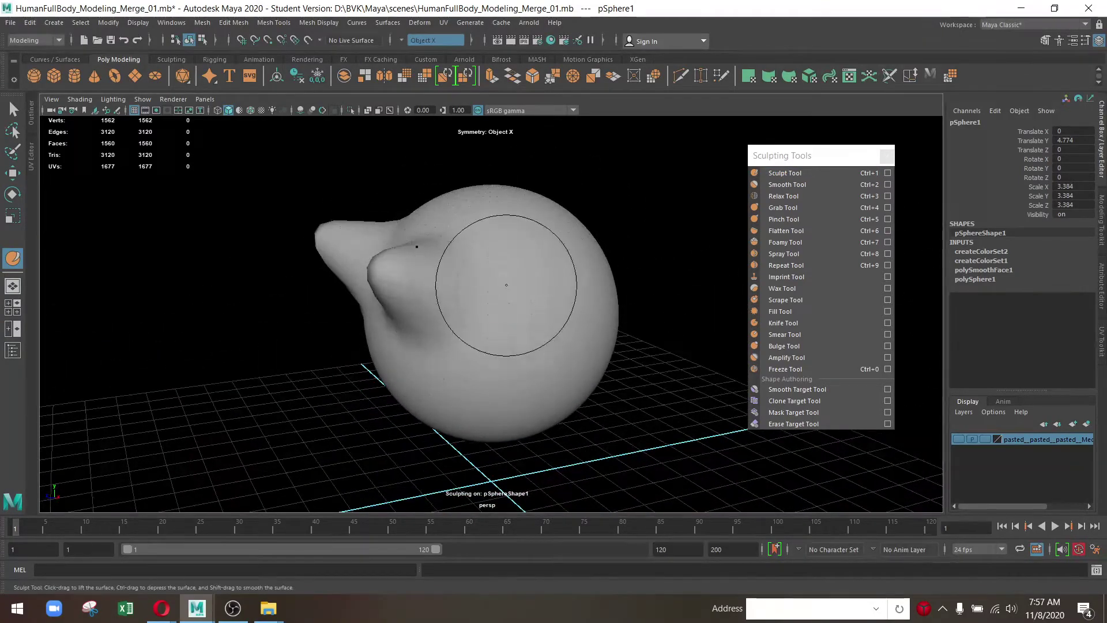
{"action": "left_click_drag", "start_coordinate": [507, 277], "coordinate": [499, 305]}
{"action": "left_click_drag", "start_coordinate": [499, 306], "coordinate": [519, 450]}
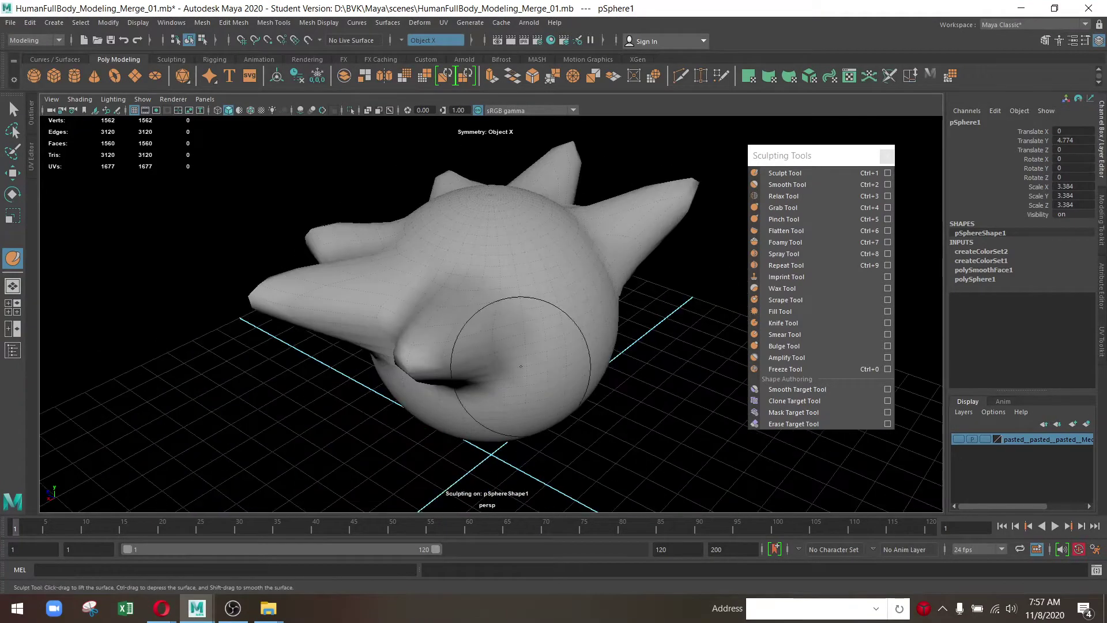
{"action": "left_click_drag", "start_coordinate": [557, 339], "coordinate": [558, 364]}
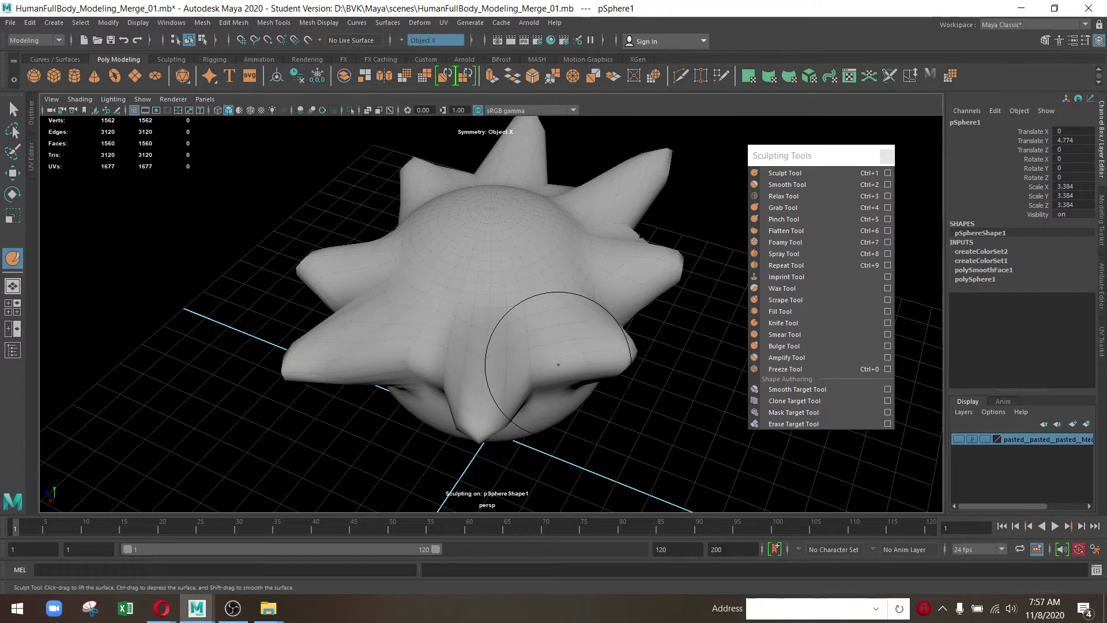
{"action": "key", "text": "ctrl+a"}
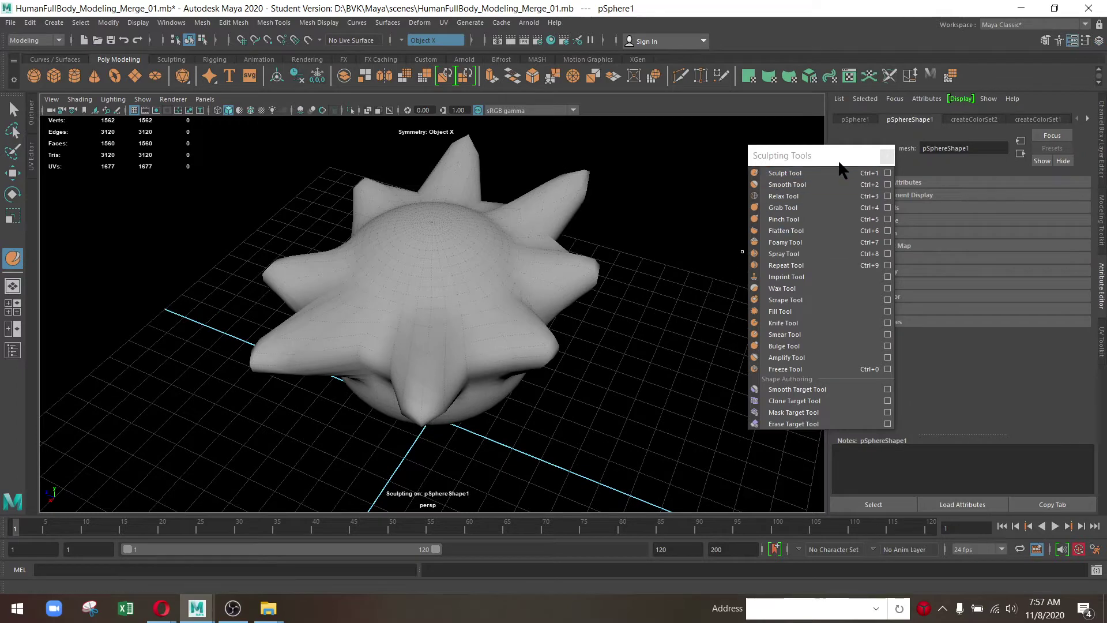
{"action": "left_click_drag", "start_coordinate": [834, 162], "coordinate": [732, 155]}
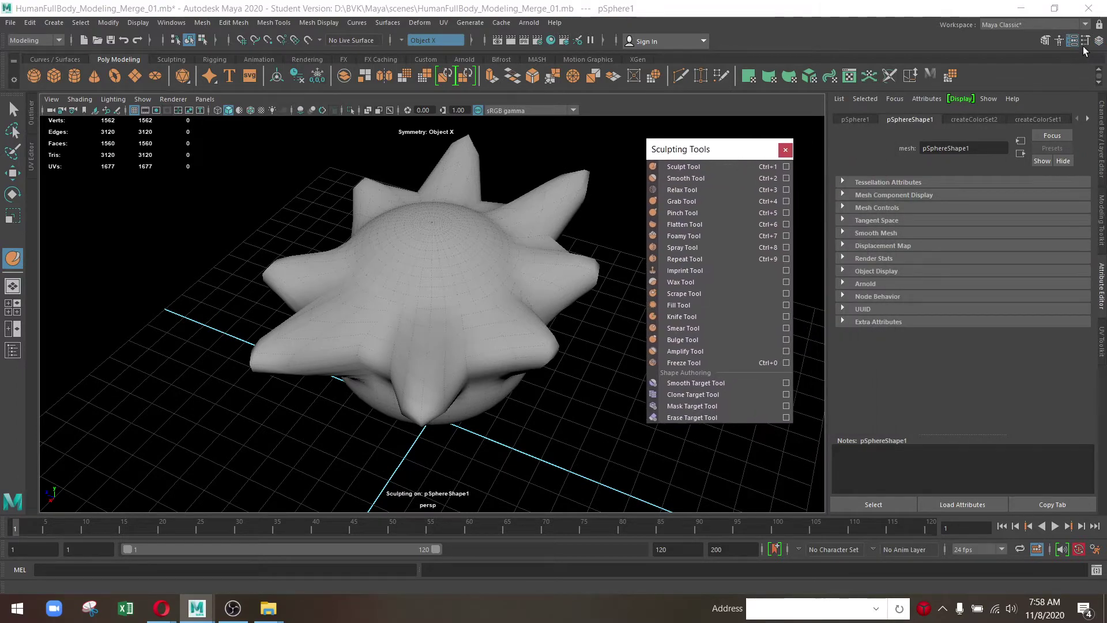
Lower the Sculpt brush strength to about 4
{"action": "left_click", "coordinate": [1085, 40]}
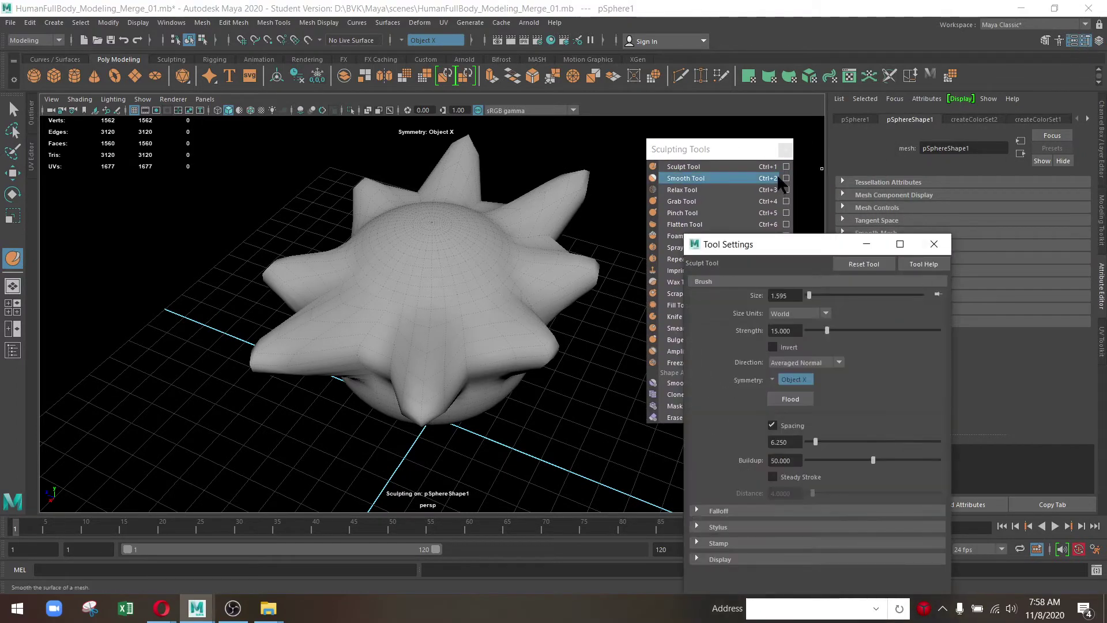
{"action": "left_click_drag", "start_coordinate": [791, 250], "coordinate": [920, 188]}
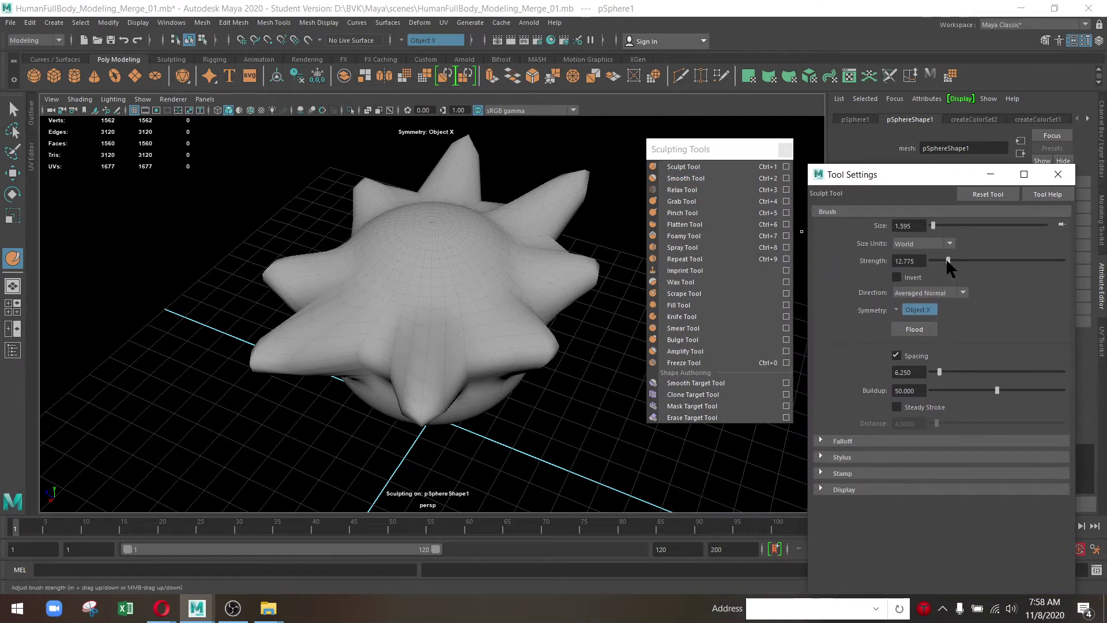
{"action": "left_click_drag", "start_coordinate": [942, 259], "coordinate": [934, 261]}
{"action": "left_click_drag", "start_coordinate": [507, 291], "coordinate": [457, 235]}
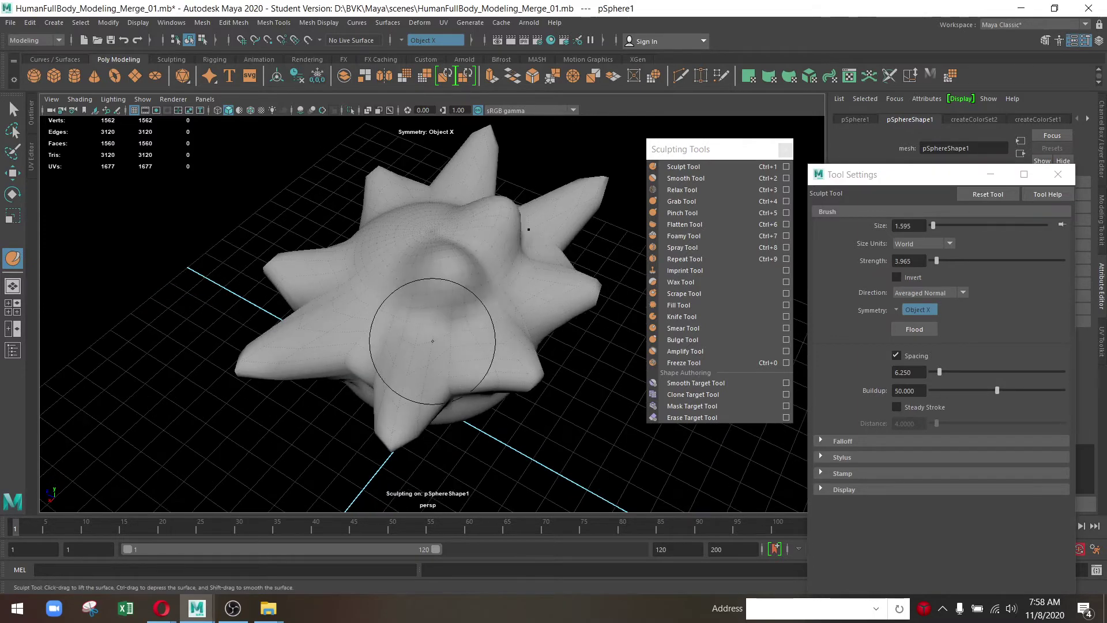
{"action": "left_click_drag", "start_coordinate": [433, 333], "coordinate": [658, 327]}
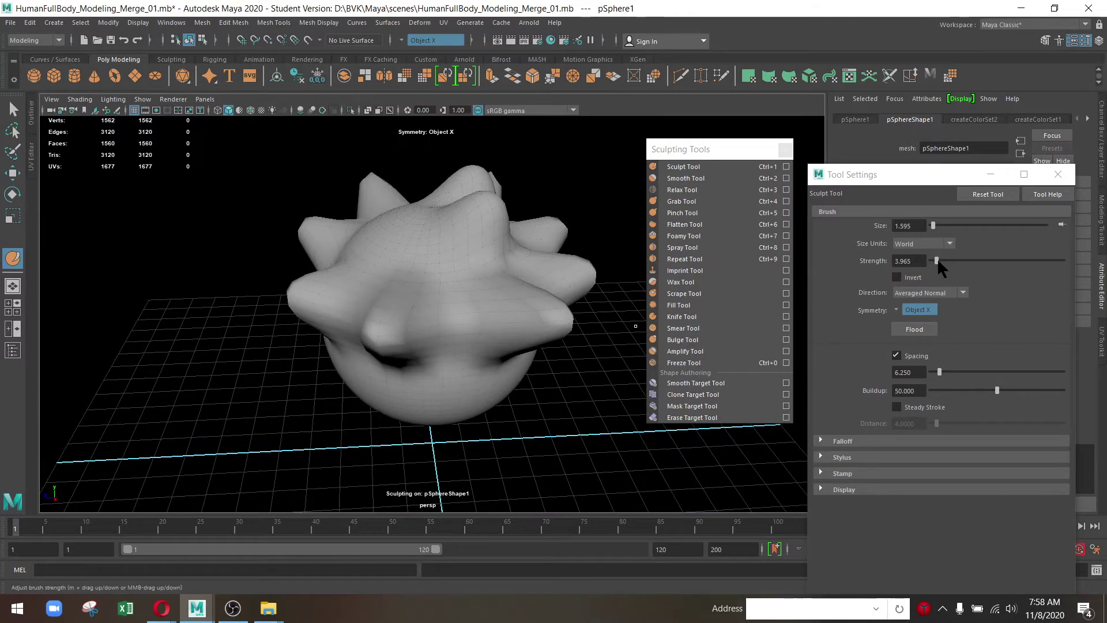
{"action": "left_click_drag", "start_coordinate": [937, 261], "coordinate": [938, 261]}
Smooth down the spikes on the front, right side and top of the mesh
{"action": "left_click_drag", "start_coordinate": [473, 271], "coordinate": [583, 267]}
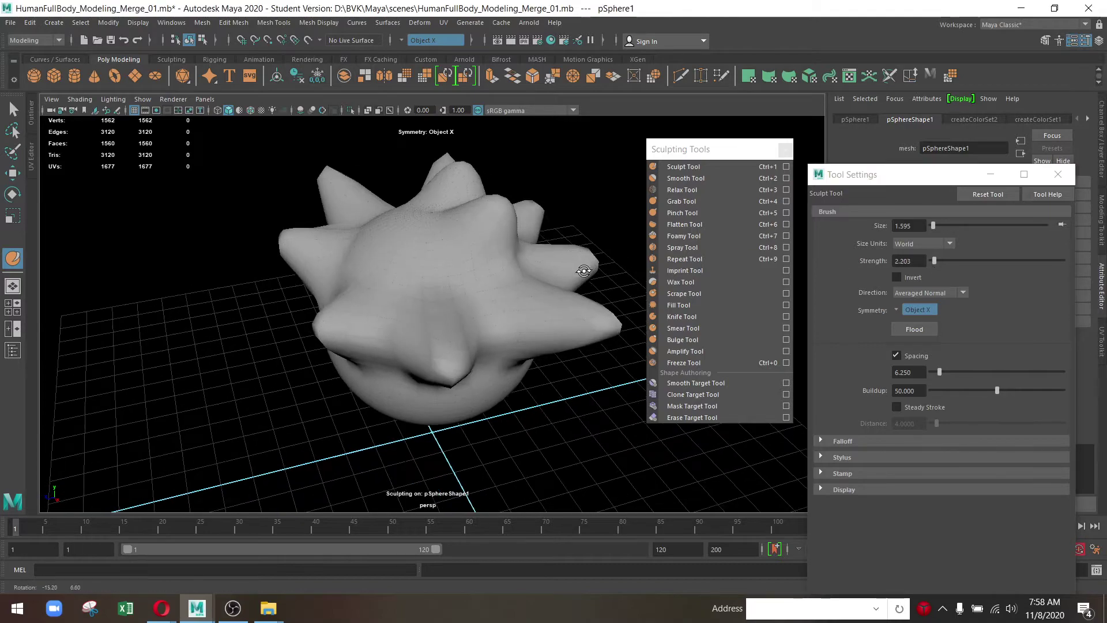
{"action": "left_click_drag", "start_coordinate": [469, 248], "coordinate": [435, 304]}
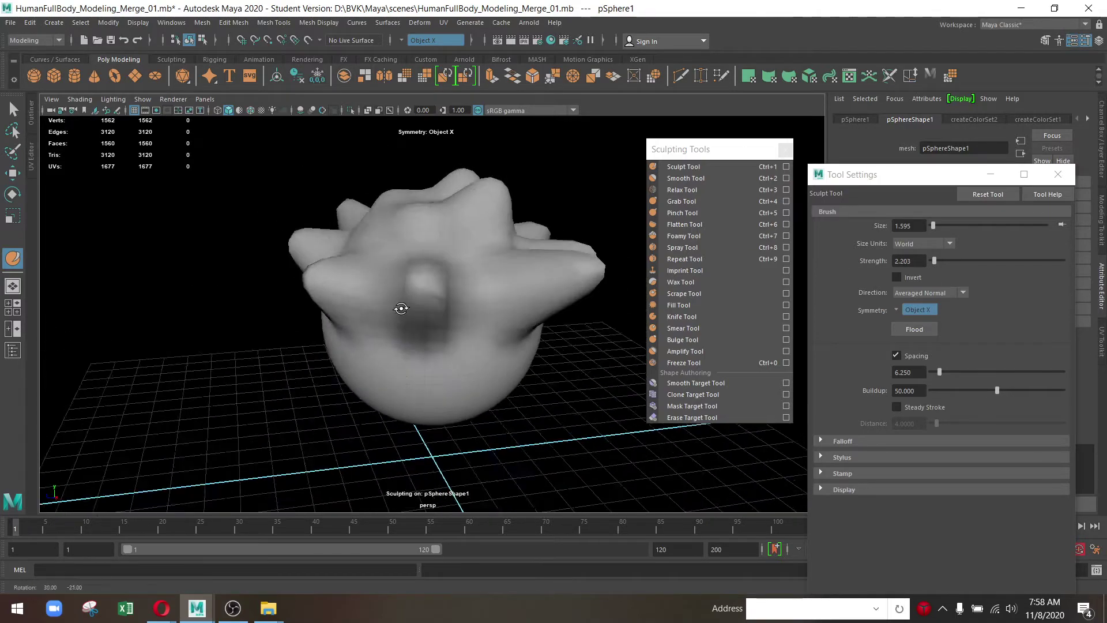
{"action": "left_click_drag", "start_coordinate": [338, 351], "coordinate": [393, 368]}
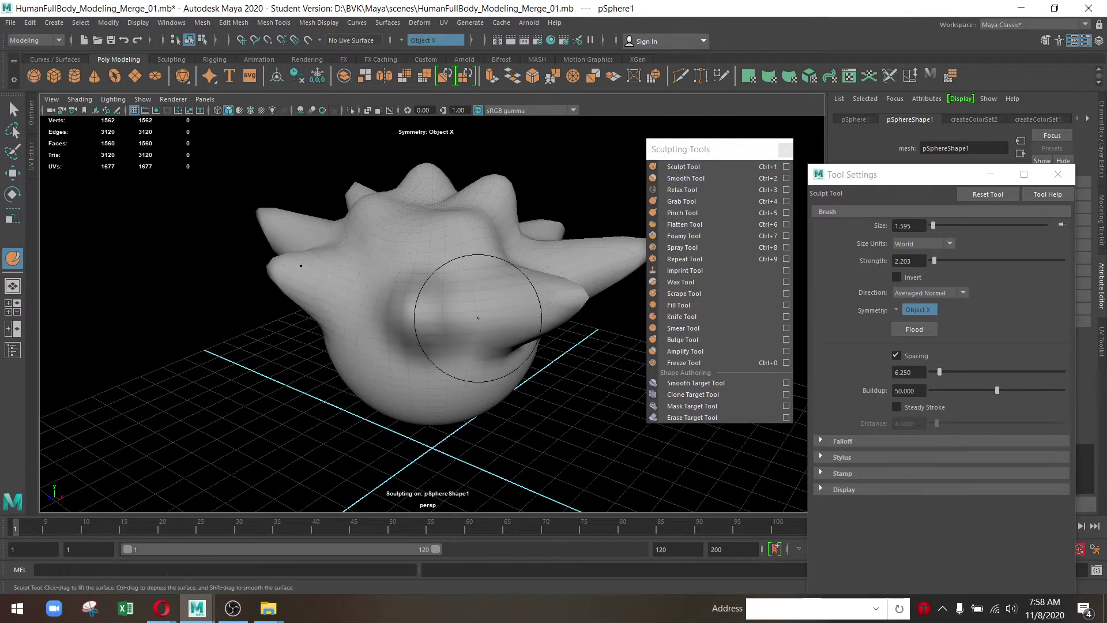
{"action": "left_click_drag", "start_coordinate": [404, 329], "coordinate": [470, 301]}
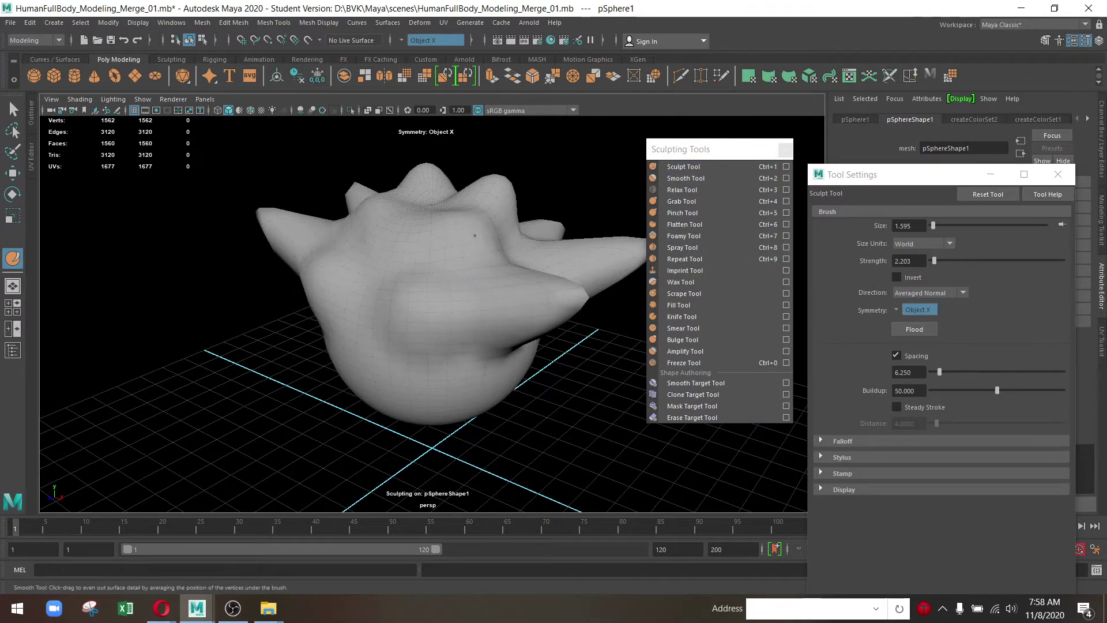
{"action": "left_click_drag", "start_coordinate": [531, 317], "coordinate": [396, 370]}
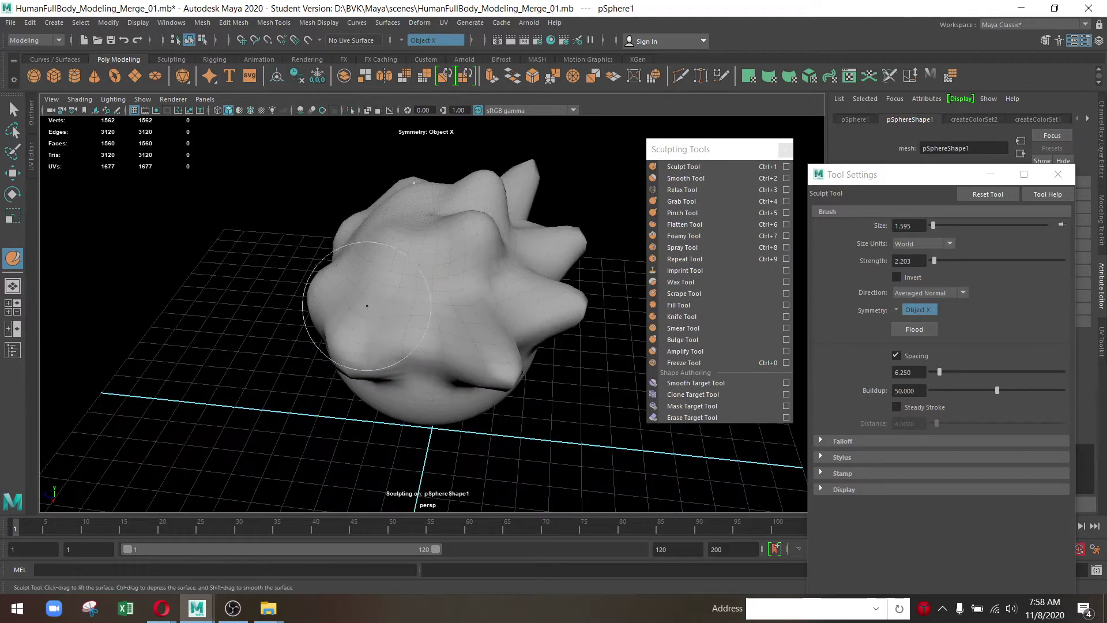
{"action": "left_click_drag", "start_coordinate": [449, 335], "coordinate": [556, 265]}
{"action": "left_click_drag", "start_coordinate": [484, 205], "coordinate": [539, 207]}
{"action": "left_click_drag", "start_coordinate": [506, 248], "coordinate": [408, 345]}
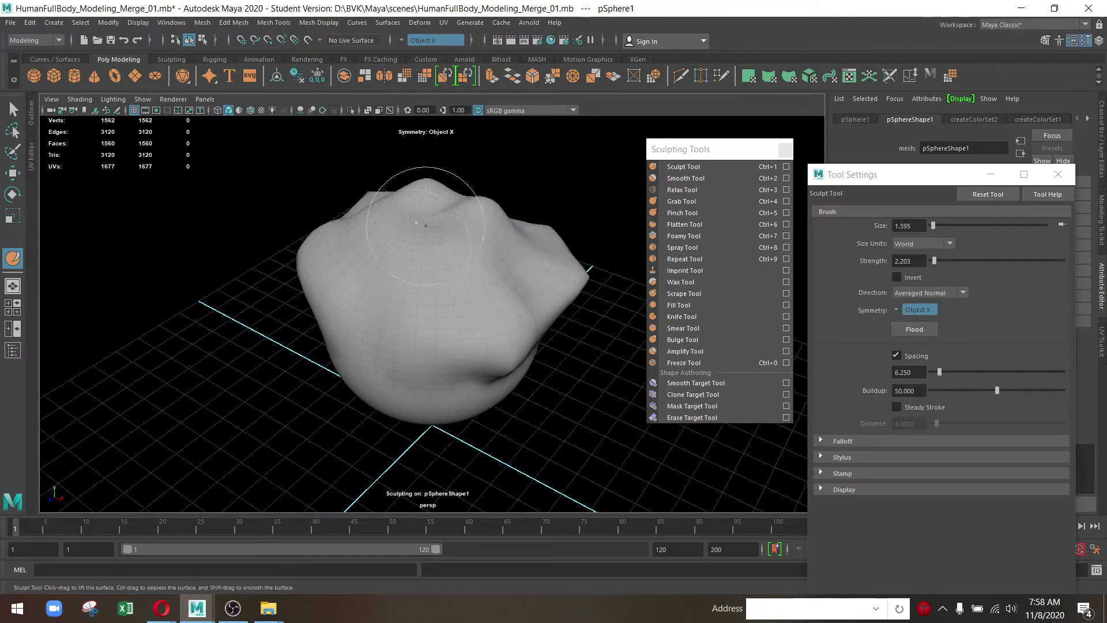
{"action": "left_click_drag", "start_coordinate": [425, 226], "coordinate": [461, 265]}
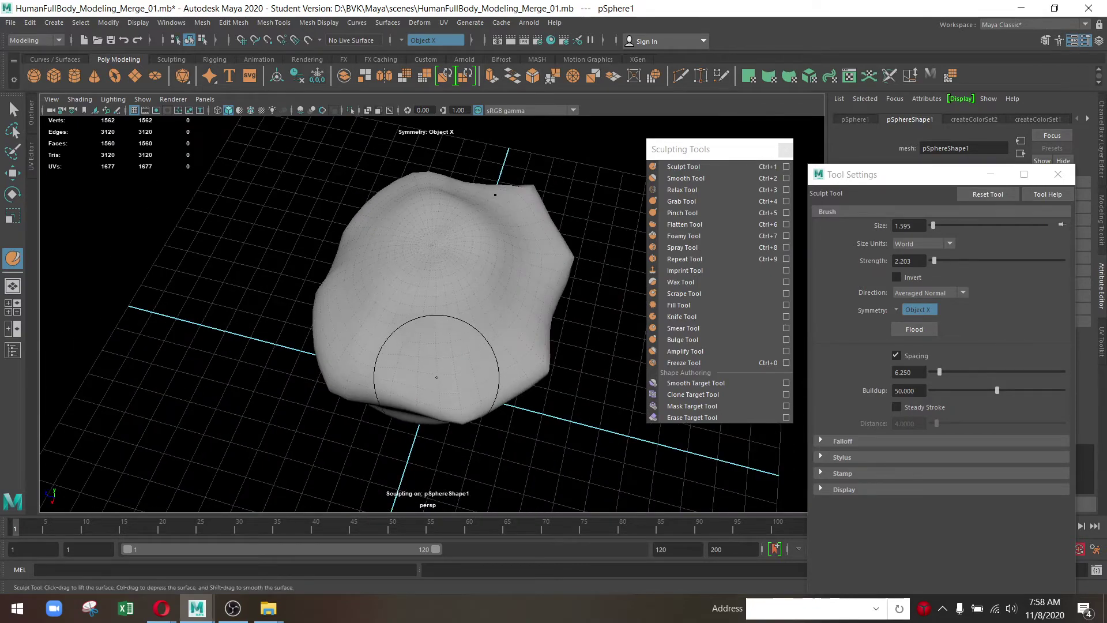
{"action": "left_click_drag", "start_coordinate": [436, 377], "coordinate": [375, 231]}
{"action": "left_click_drag", "start_coordinate": [490, 231], "coordinate": [510, 257]}
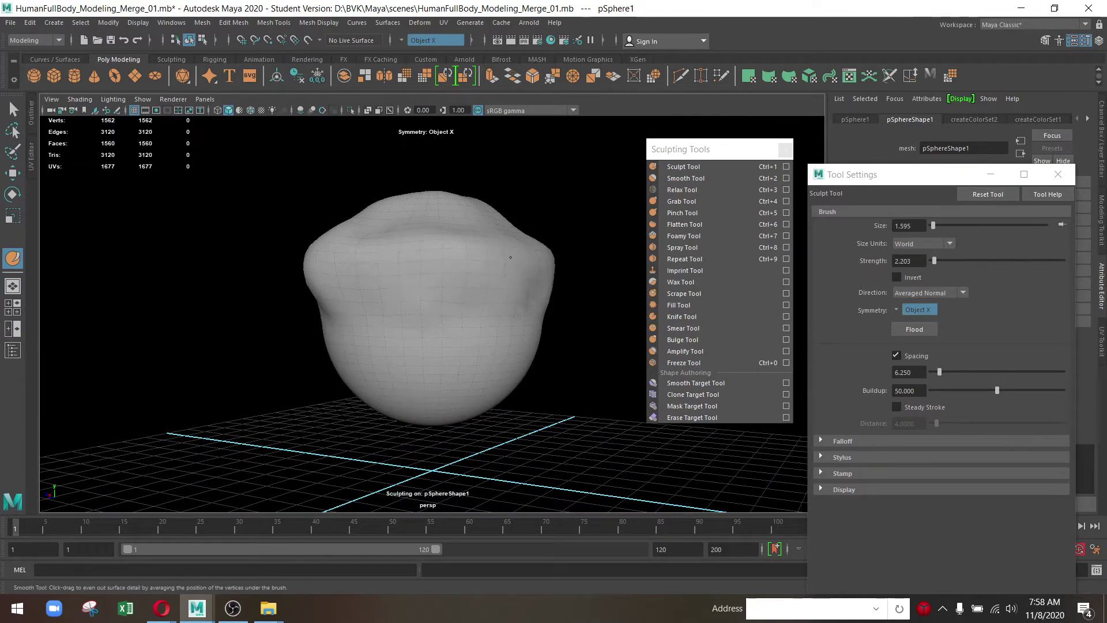
{"action": "left_click_drag", "start_coordinate": [324, 267], "coordinate": [414, 293]}
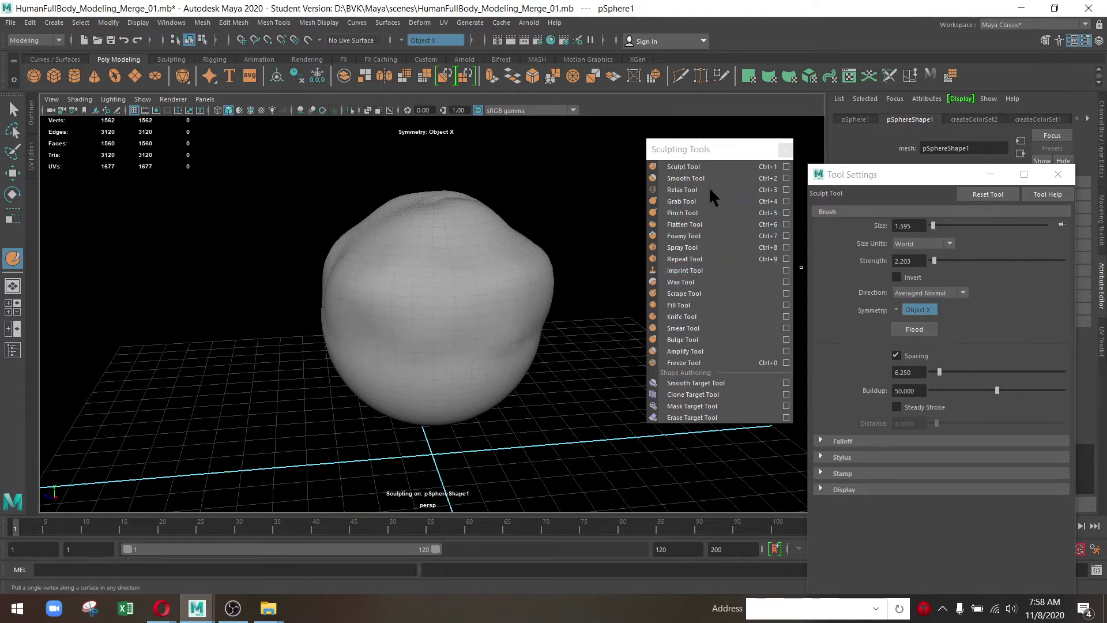
Relax the surface into a soft rounded blob and inspect it from several angles
{"action": "left_click", "coordinate": [694, 190]}
{"action": "left_click_drag", "start_coordinate": [408, 235], "coordinate": [465, 332]}
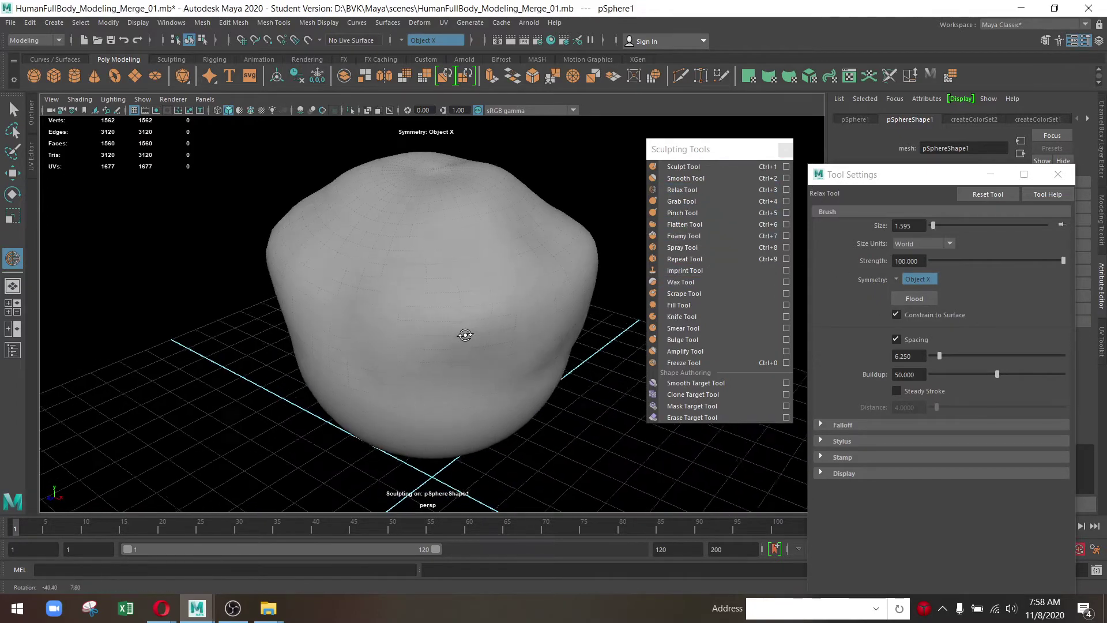
{"action": "left_click_drag", "start_coordinate": [394, 324], "coordinate": [463, 315]}
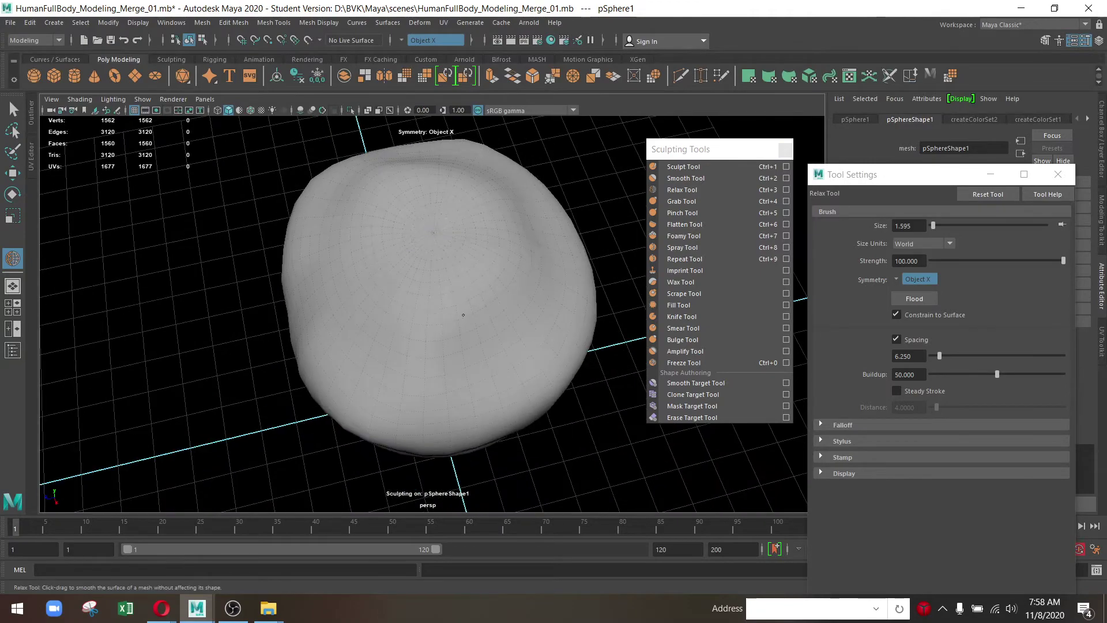
{"action": "left_click_drag", "start_coordinate": [523, 260], "coordinate": [541, 217]}
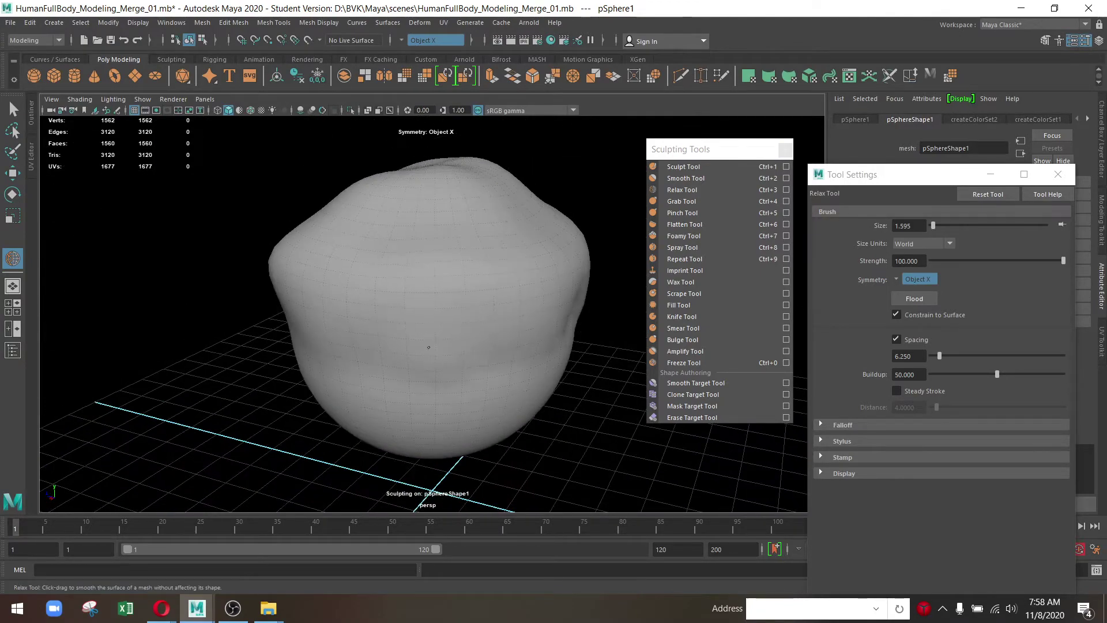
{"action": "left_click_drag", "start_coordinate": [548, 340], "coordinate": [483, 362]}
{"action": "left_click_drag", "start_coordinate": [322, 247], "coordinate": [494, 341]}
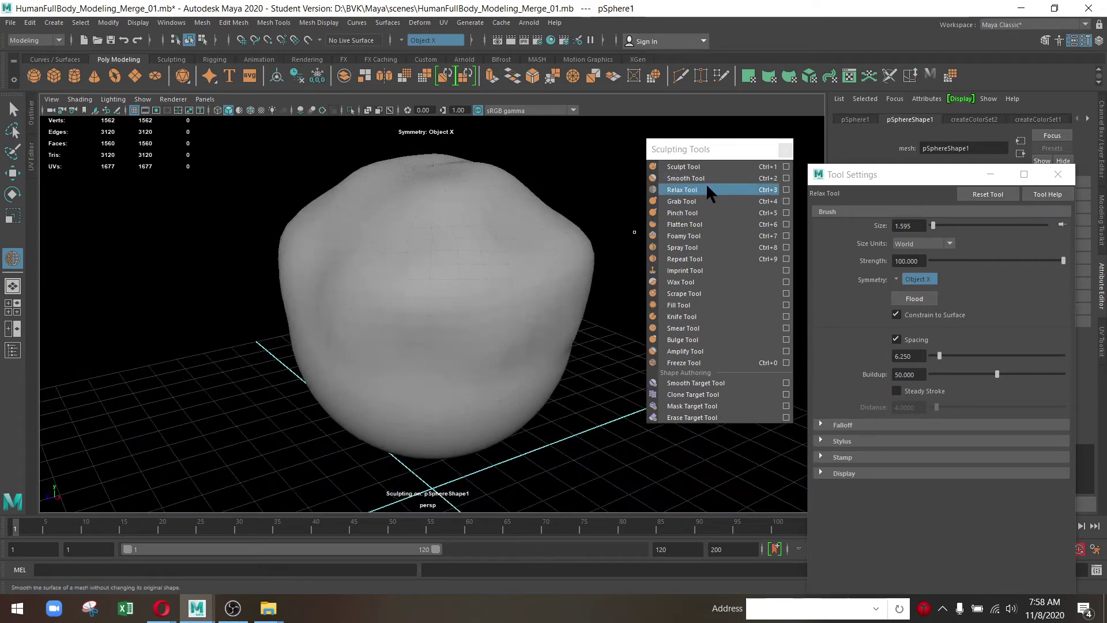
Use a smaller Grab brush to pull a lower fold and round out the sphere's top and right side
{"action": "left_click", "coordinate": [689, 200]}
{"action": "left_click_drag", "start_coordinate": [395, 280], "coordinate": [357, 306]}
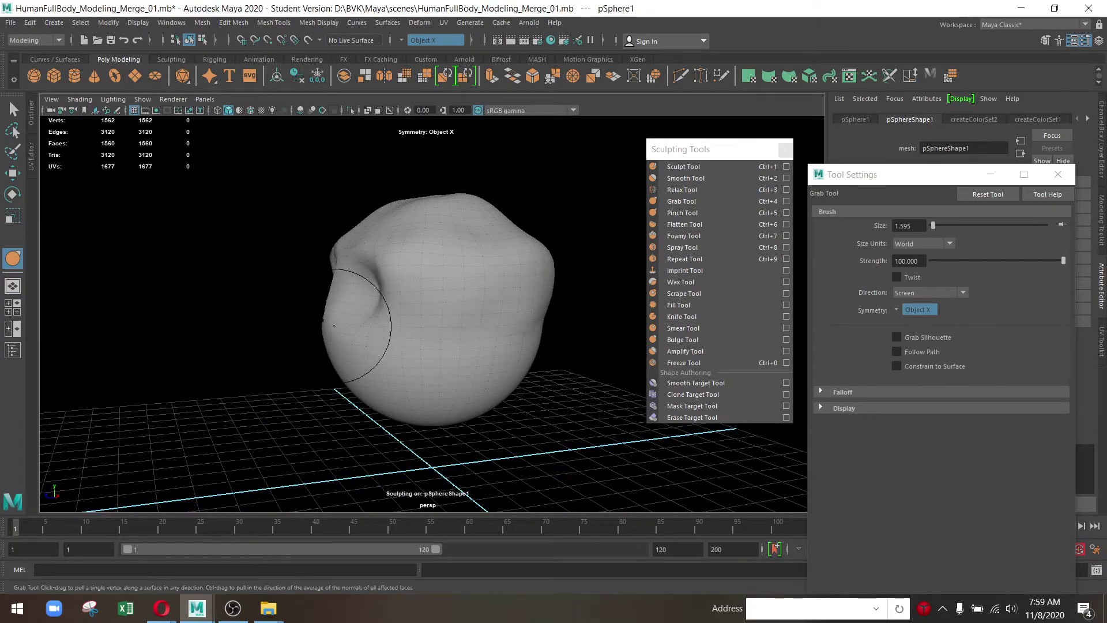
{"action": "left_click_drag", "start_coordinate": [318, 329], "coordinate": [370, 319]}
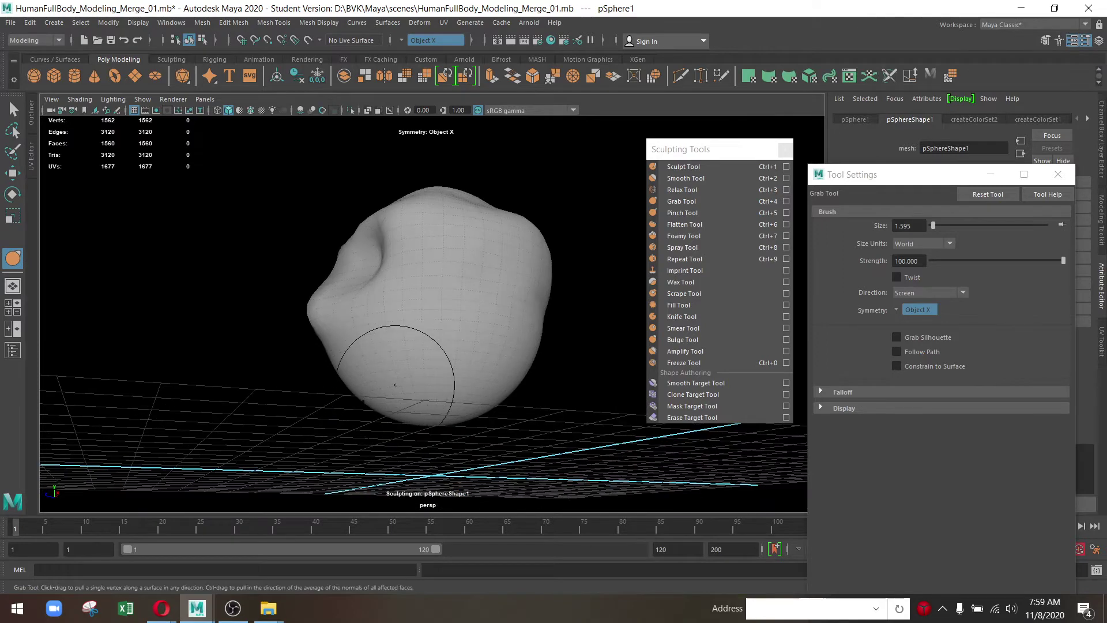
{"action": "left_click_drag", "start_coordinate": [395, 384], "coordinate": [411, 400]}
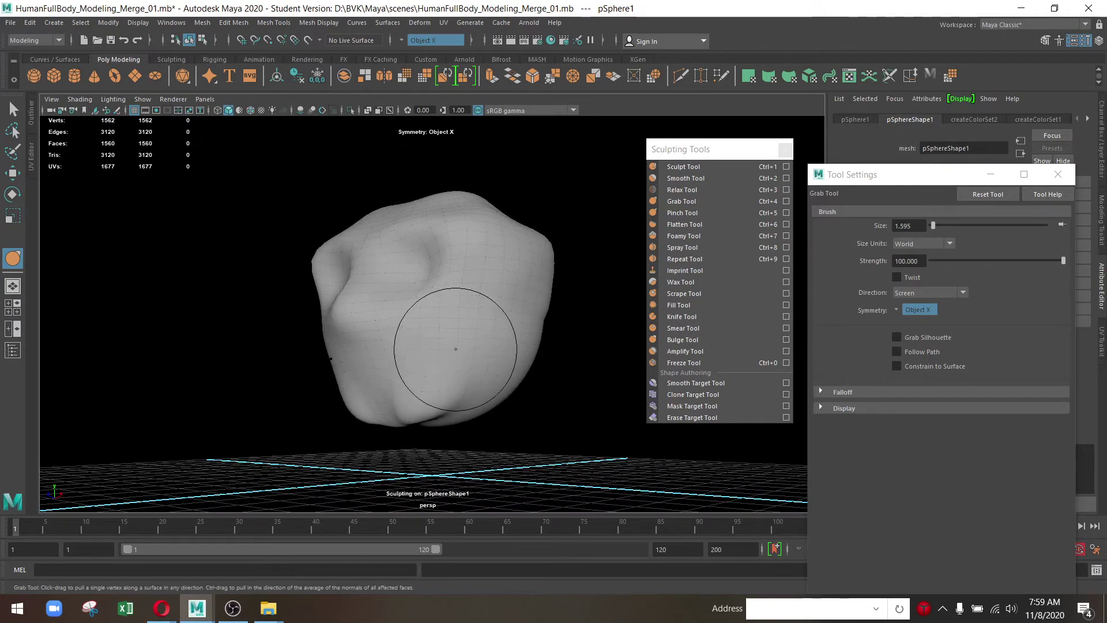
{"action": "left_click_drag", "start_coordinate": [455, 349], "coordinate": [516, 365]}
{"action": "left_click_drag", "start_coordinate": [520, 309], "coordinate": [493, 370]}
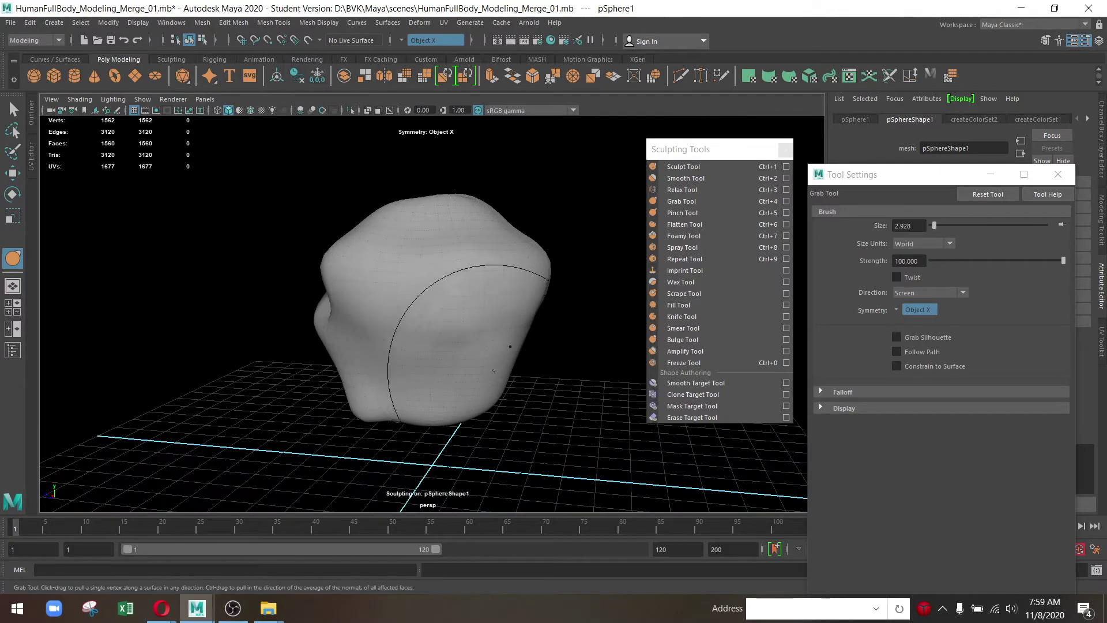
{"action": "left_click_drag", "start_coordinate": [478, 272], "coordinate": [506, 296]}
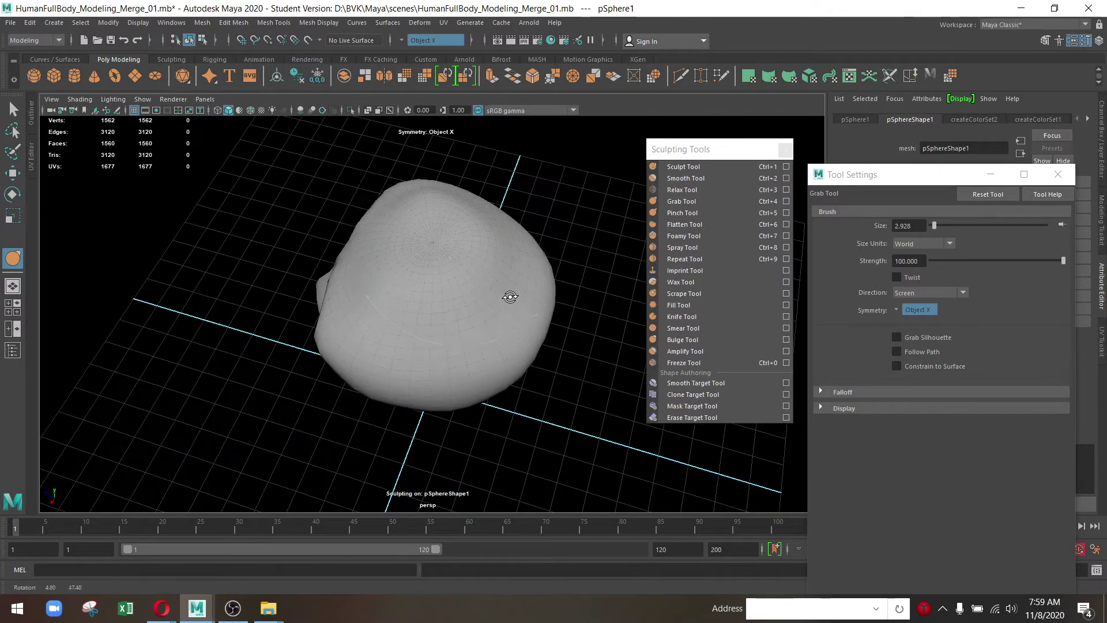
{"action": "left_click_drag", "start_coordinate": [455, 255], "coordinate": [528, 336]}
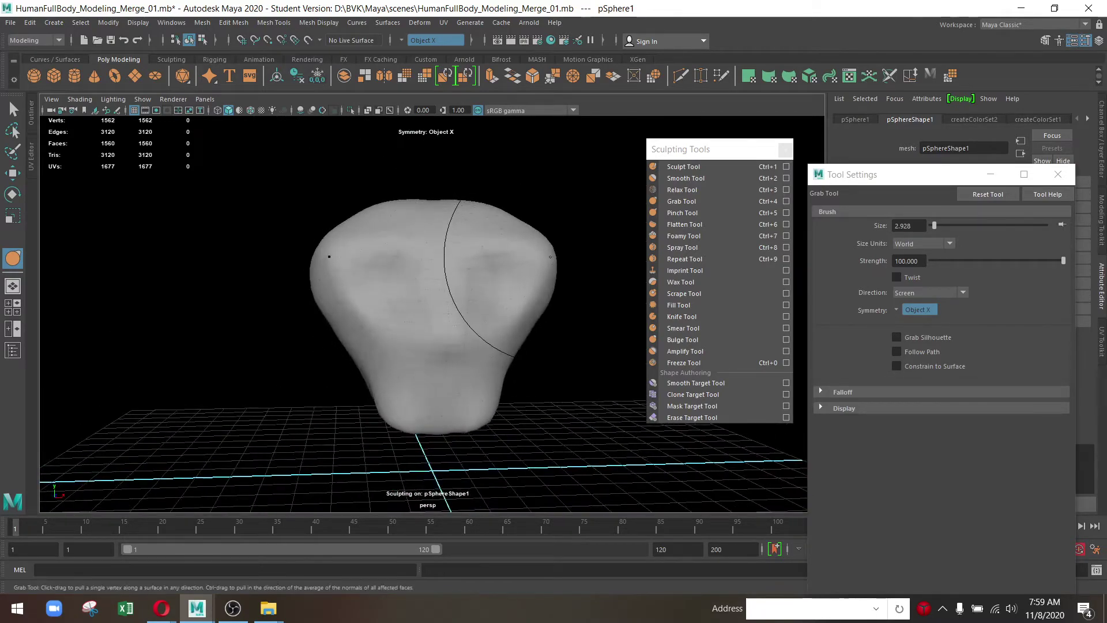
Shape the brow, nose tip, mouth and chin along the head's profile
{"action": "left_click_drag", "start_coordinate": [550, 257], "coordinate": [327, 361]}
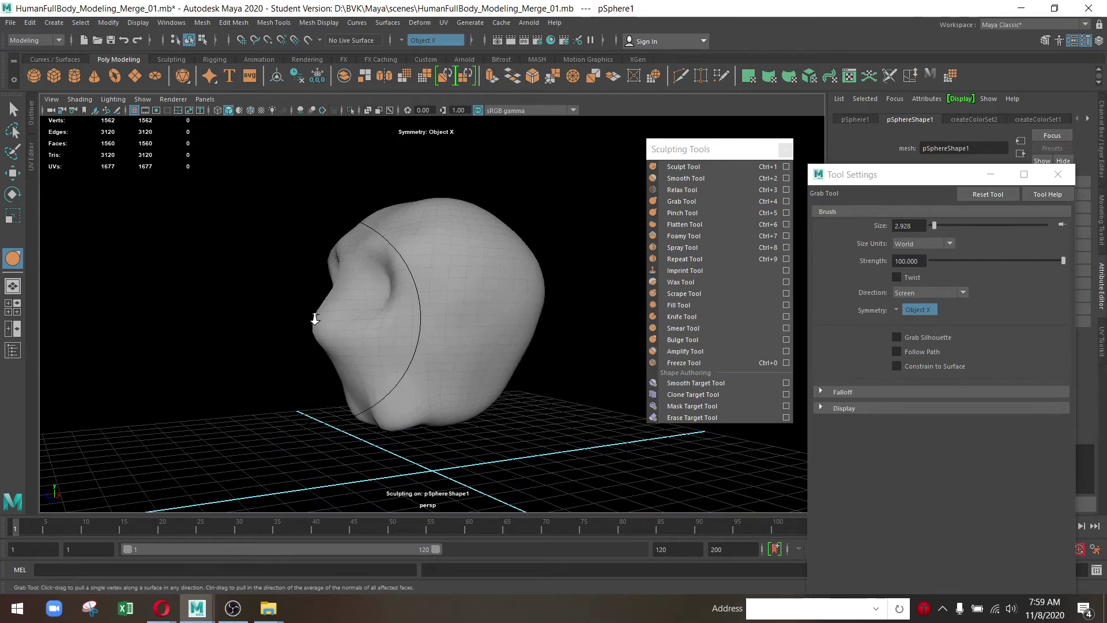
{"action": "left_click_drag", "start_coordinate": [314, 318], "coordinate": [424, 388]}
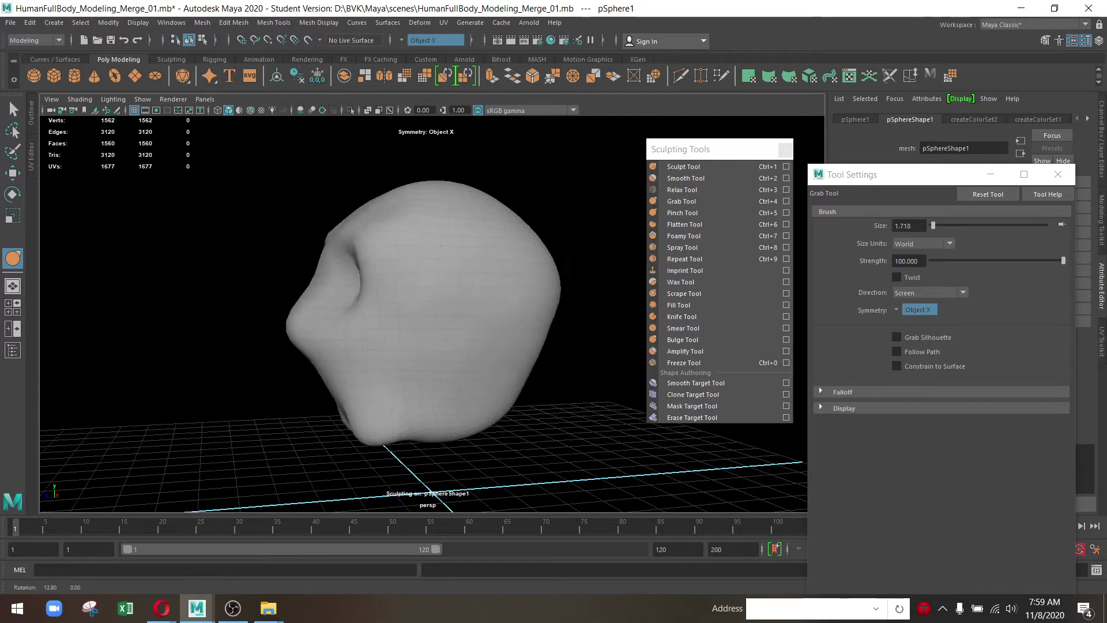
{"action": "scroll", "scroll_direction": "up", "scroll_amount": 3}
{"action": "left_click_drag", "start_coordinate": [365, 263], "coordinate": [378, 260]}
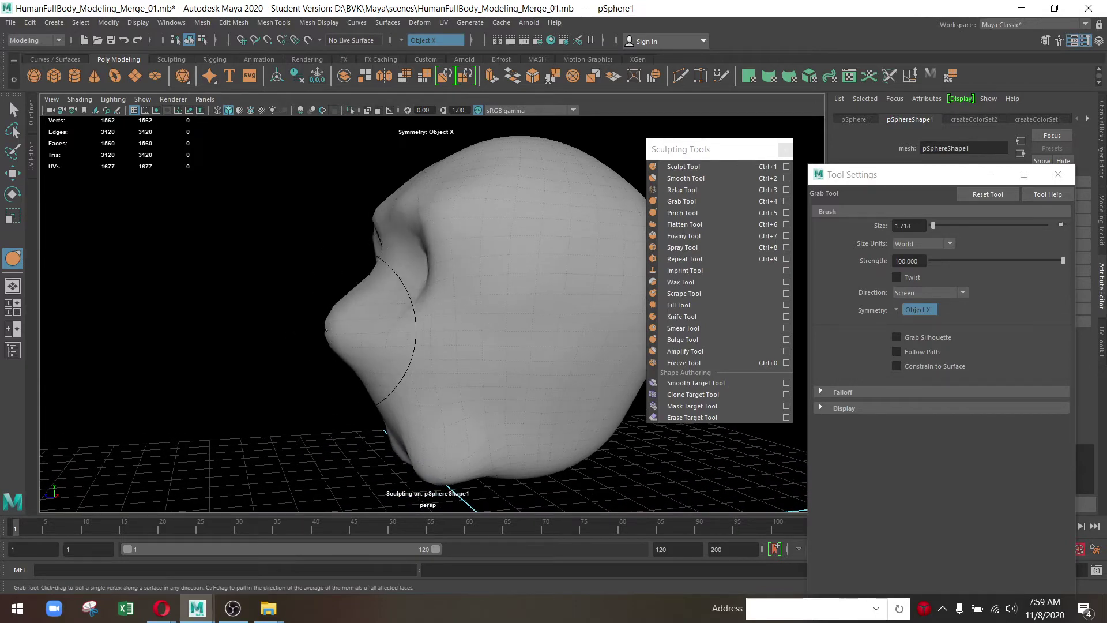
{"action": "left_click_drag", "start_coordinate": [325, 330], "coordinate": [326, 356]}
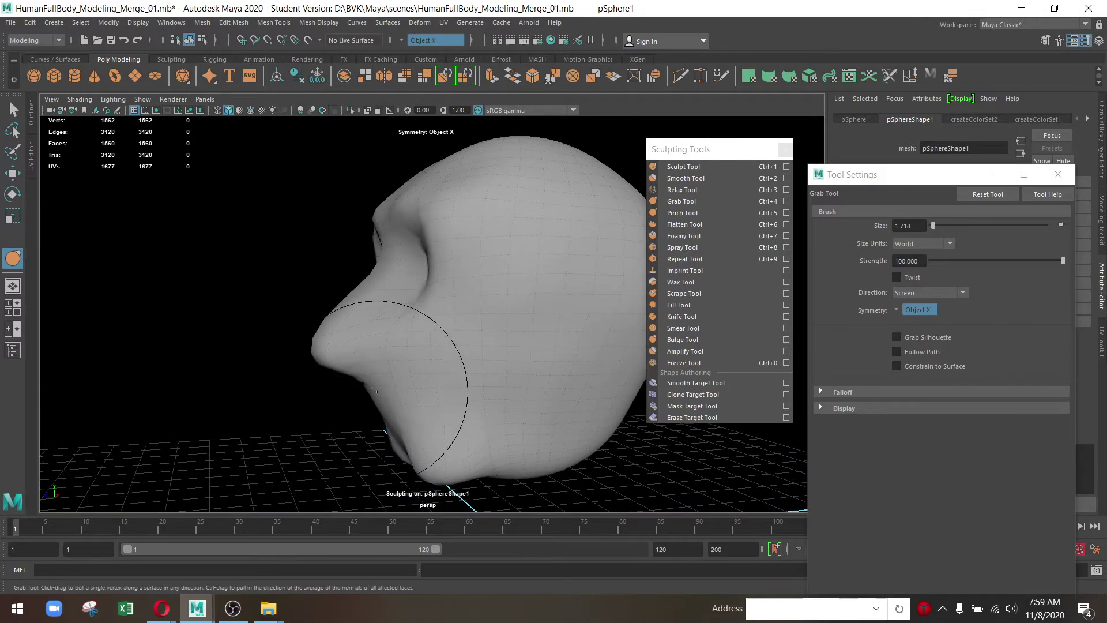
{"action": "left_click_drag", "start_coordinate": [377, 391], "coordinate": [467, 369]}
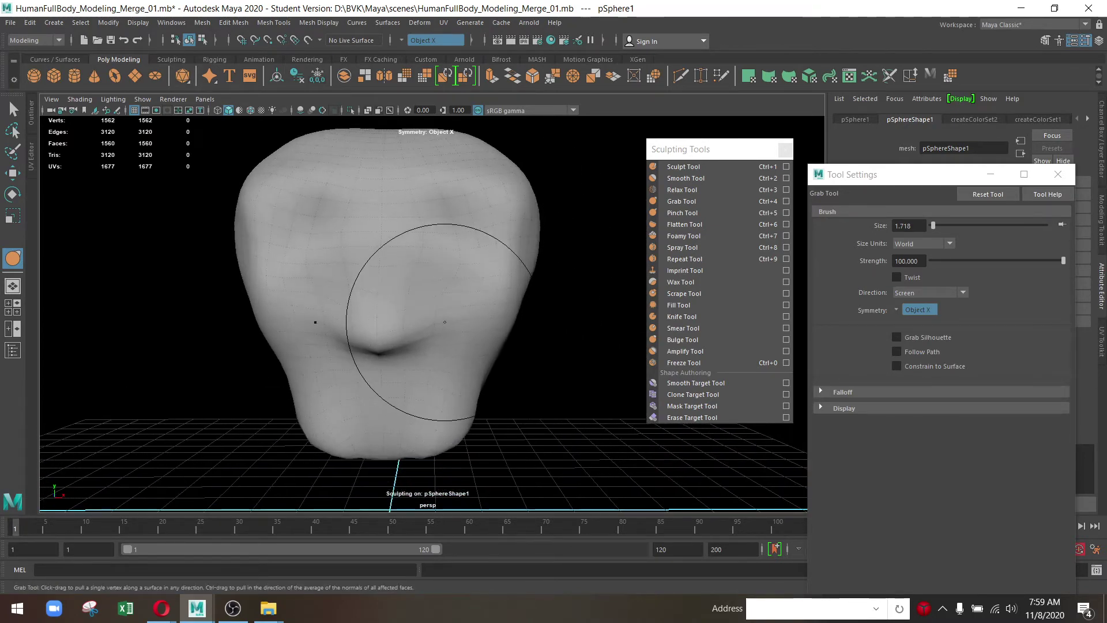
{"action": "left_click_drag", "start_coordinate": [445, 316], "coordinate": [450, 354]}
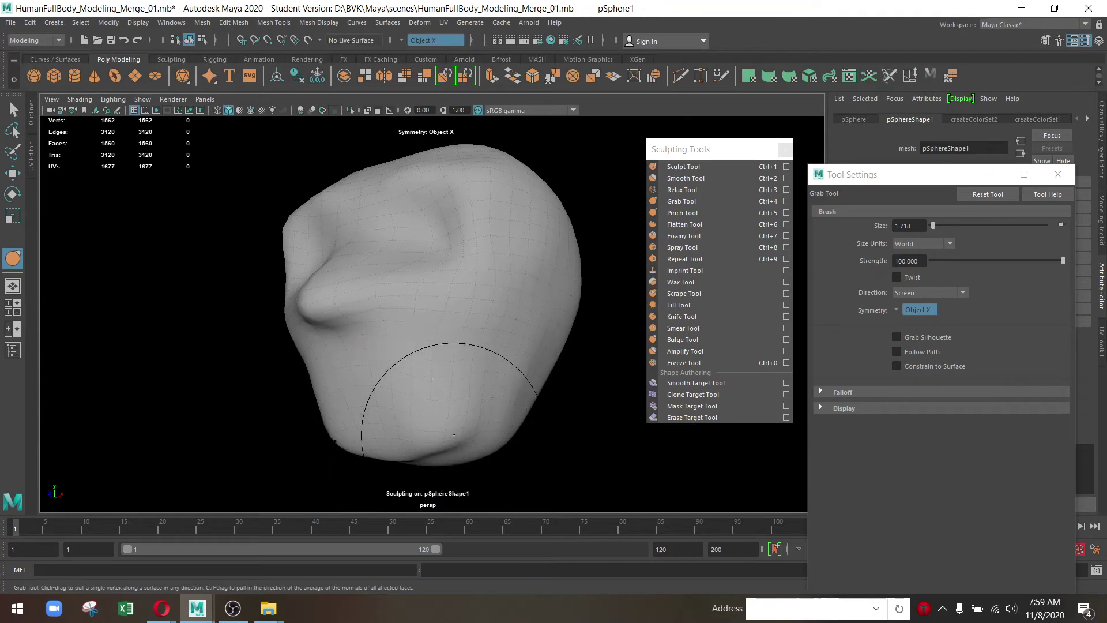
{"action": "left_click_drag", "start_coordinate": [420, 433], "coordinate": [438, 461]}
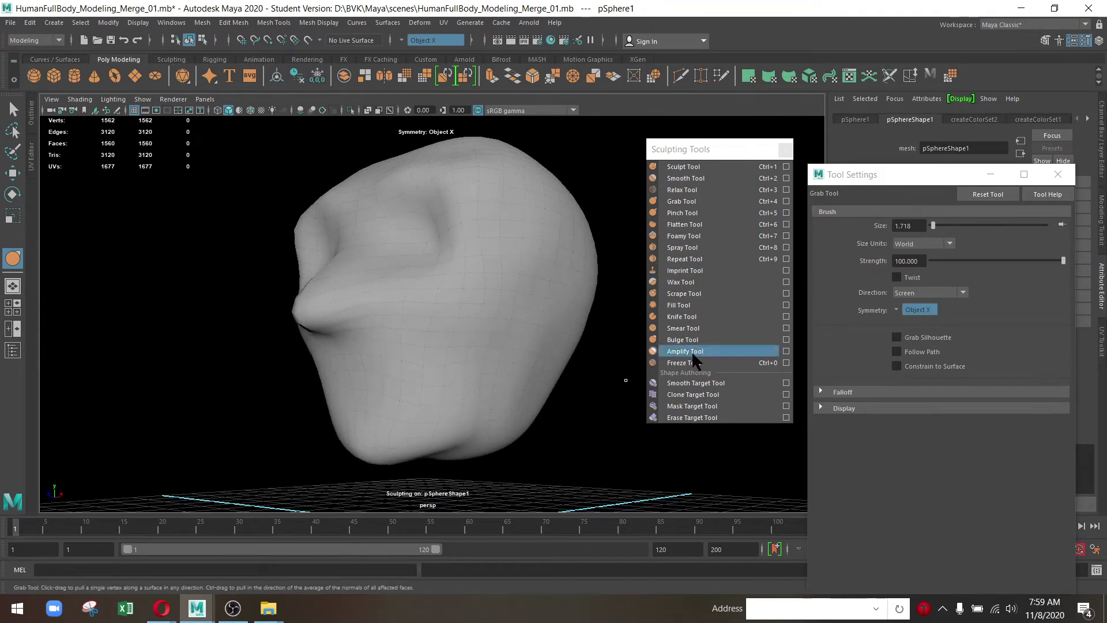
Set up the Pinch brush with size 0.916 and strength 48.018
{"action": "left_click", "coordinate": [696, 213]}
{"action": "left_click_drag", "start_coordinate": [395, 309], "coordinate": [436, 313]}
{"action": "scroll", "scroll_direction": "up", "scroll_amount": 3}
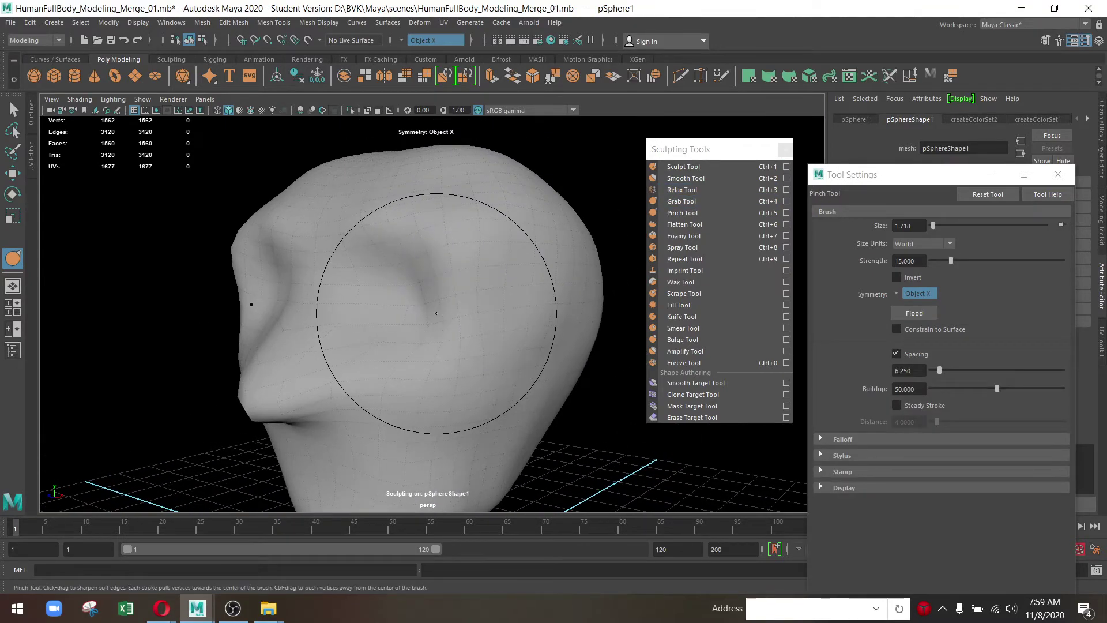
{"action": "left_click_drag", "start_coordinate": [388, 198], "coordinate": [371, 235]}
{"action": "left_click_drag", "start_coordinate": [410, 188], "coordinate": [395, 291]}
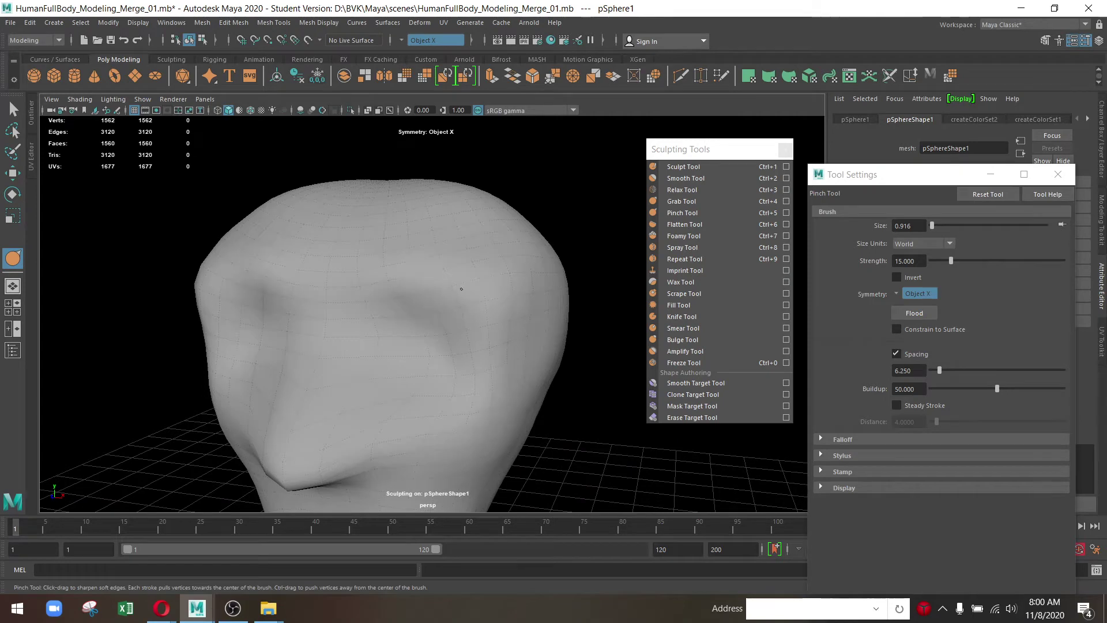
{"action": "left_click_drag", "start_coordinate": [492, 338], "coordinate": [223, 314]}
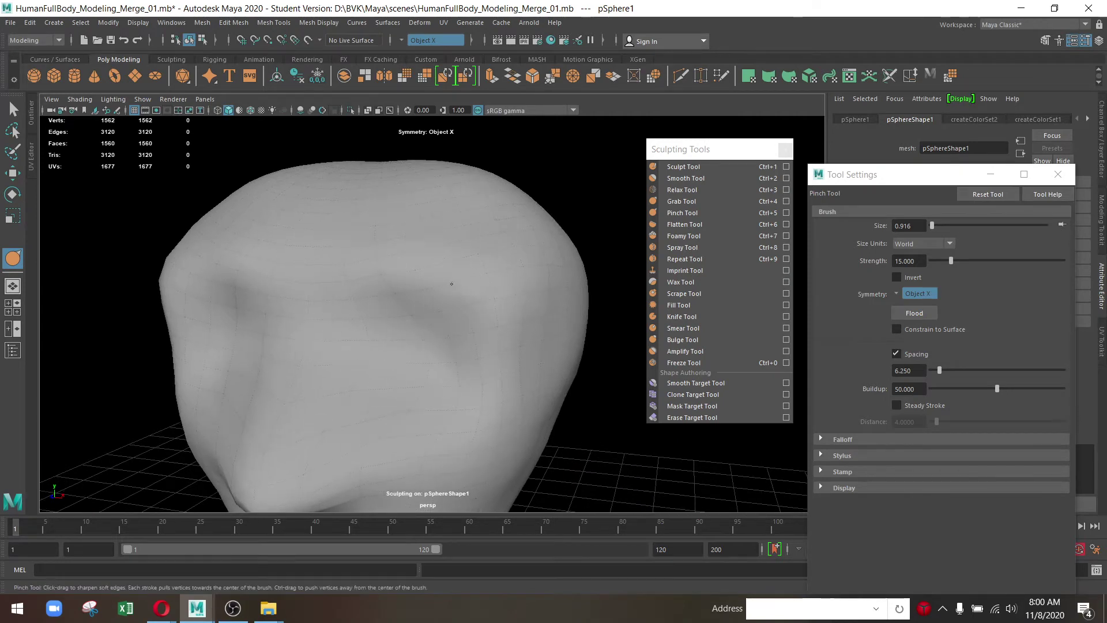
{"action": "left_click_drag", "start_coordinate": [951, 260], "coordinate": [994, 260]}
{"action": "left_click", "coordinate": [403, 276]}
Smooth the head mesh to 6242 vertices for finer detail
{"action": "left_click_drag", "start_coordinate": [509, 340], "coordinate": [467, 370]}
{"action": "left_click_drag", "start_coordinate": [406, 358], "coordinate": [448, 378]}
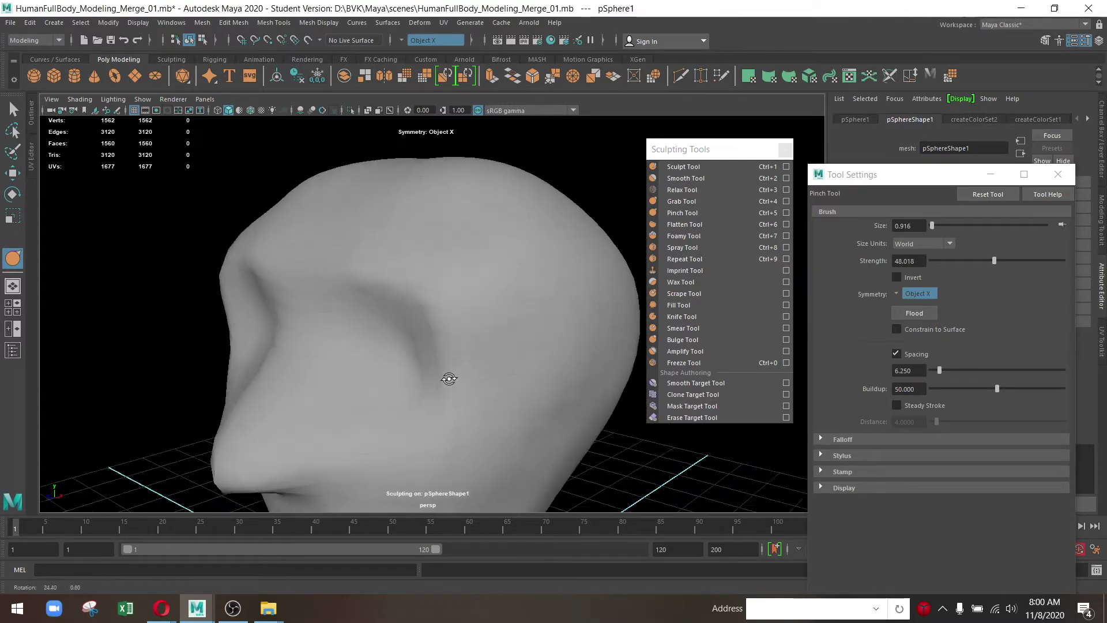
{"action": "scroll", "scroll_direction": "up", "scroll_amount": 3}
{"action": "scroll", "scroll_direction": "up", "scroll_amount": 3}
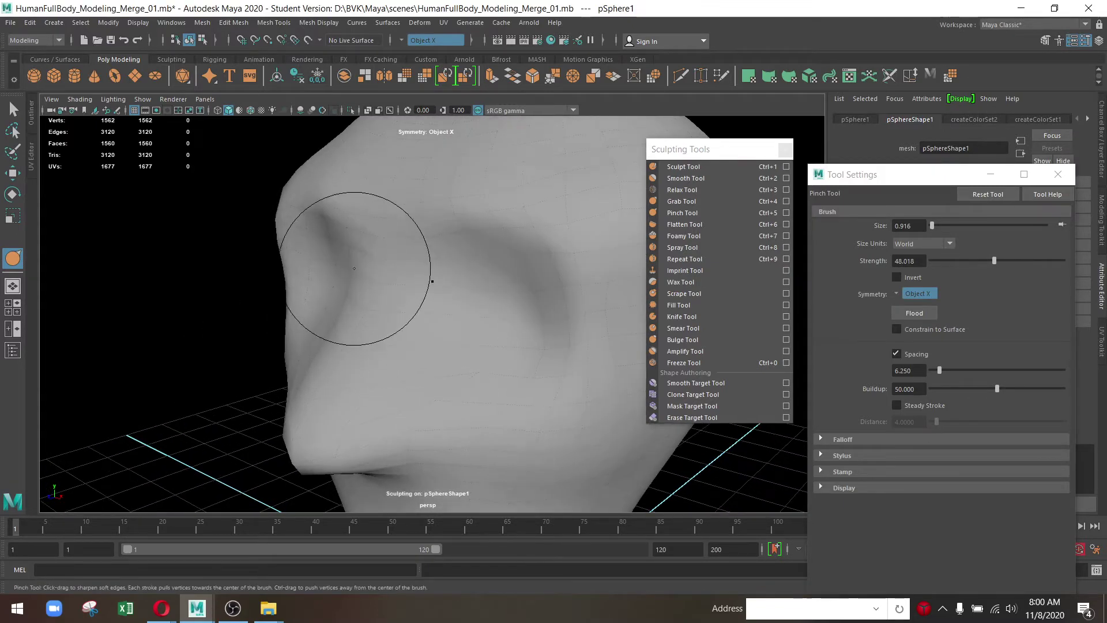
{"action": "left_click_drag", "start_coordinate": [420, 285], "coordinate": [349, 317]}
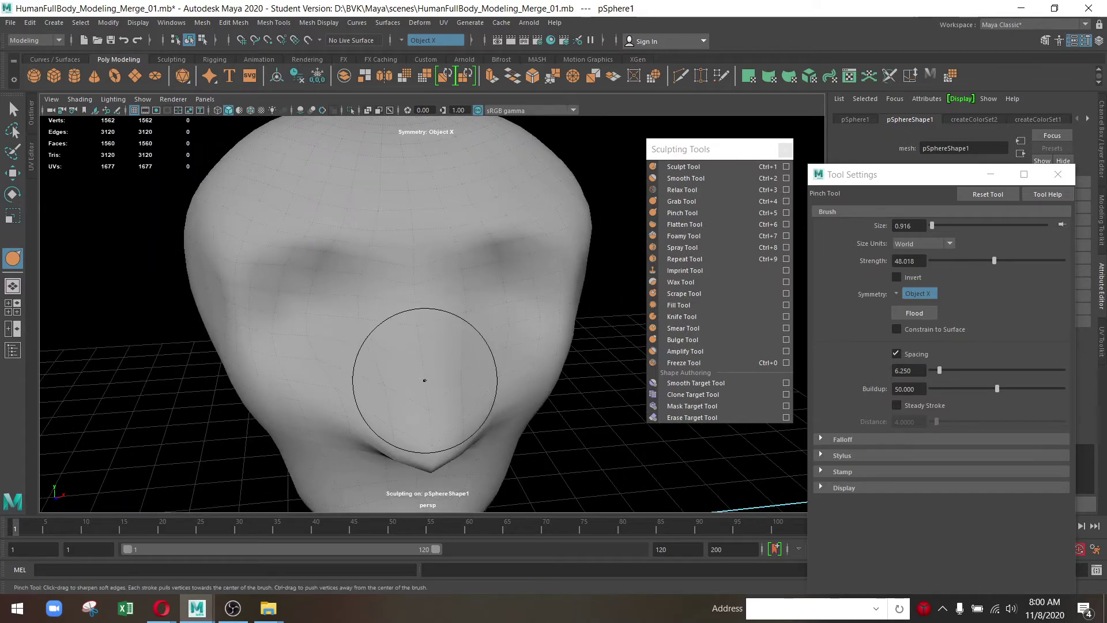
{"action": "left_click_drag", "start_coordinate": [425, 380], "coordinate": [407, 327]}
{"action": "left_click_drag", "start_coordinate": [444, 409], "coordinate": [469, 349]}
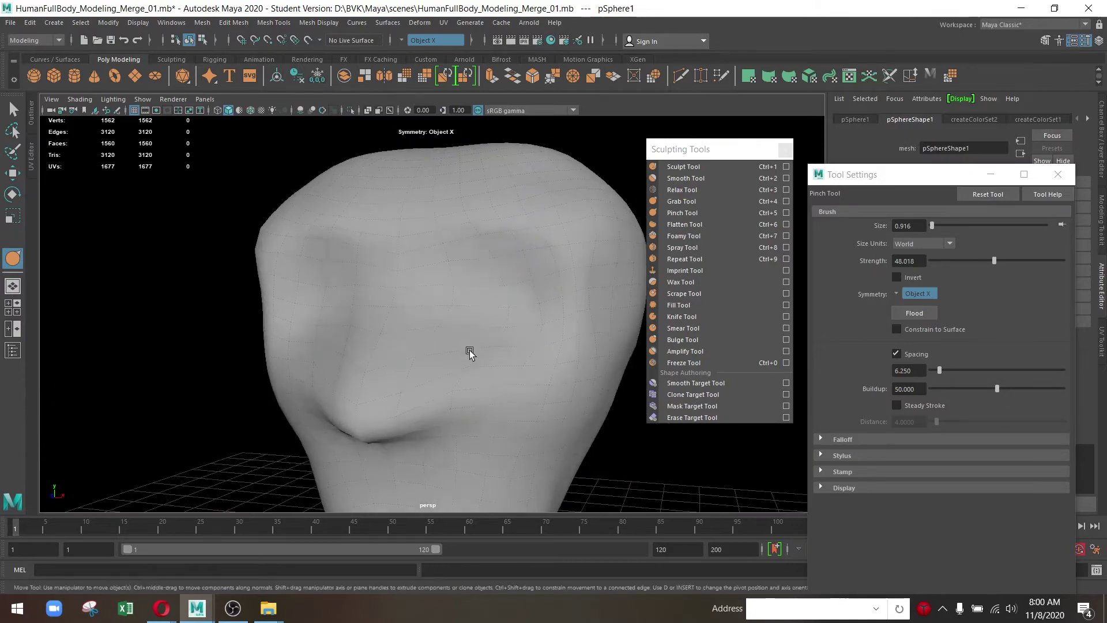
{"action": "key", "text": "w"}
{"action": "left_click_drag", "start_coordinate": [457, 231], "coordinate": [503, 330]}
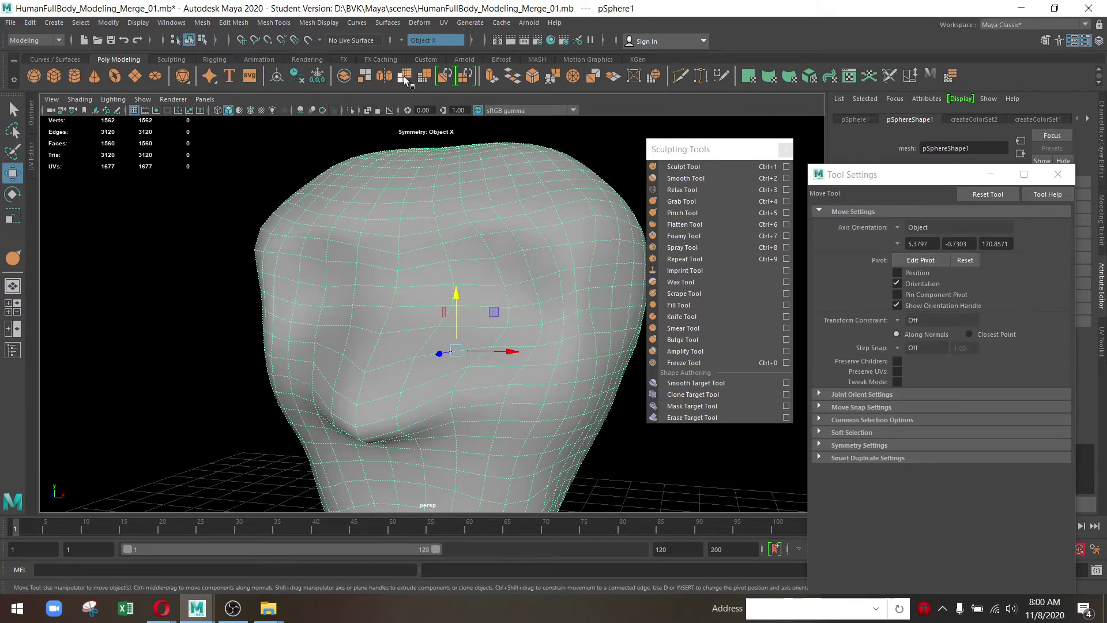
{"action": "left_click", "coordinate": [403, 76]}
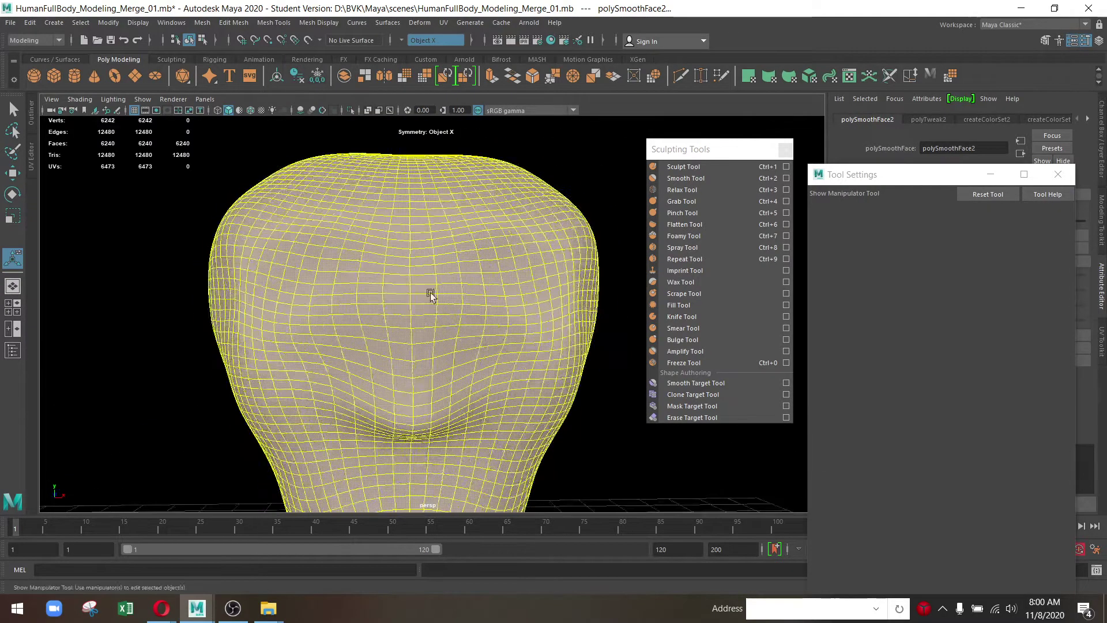
{"action": "left_click", "coordinate": [431, 292]}
{"action": "left_click_drag", "start_coordinate": [430, 292], "coordinate": [484, 299]}
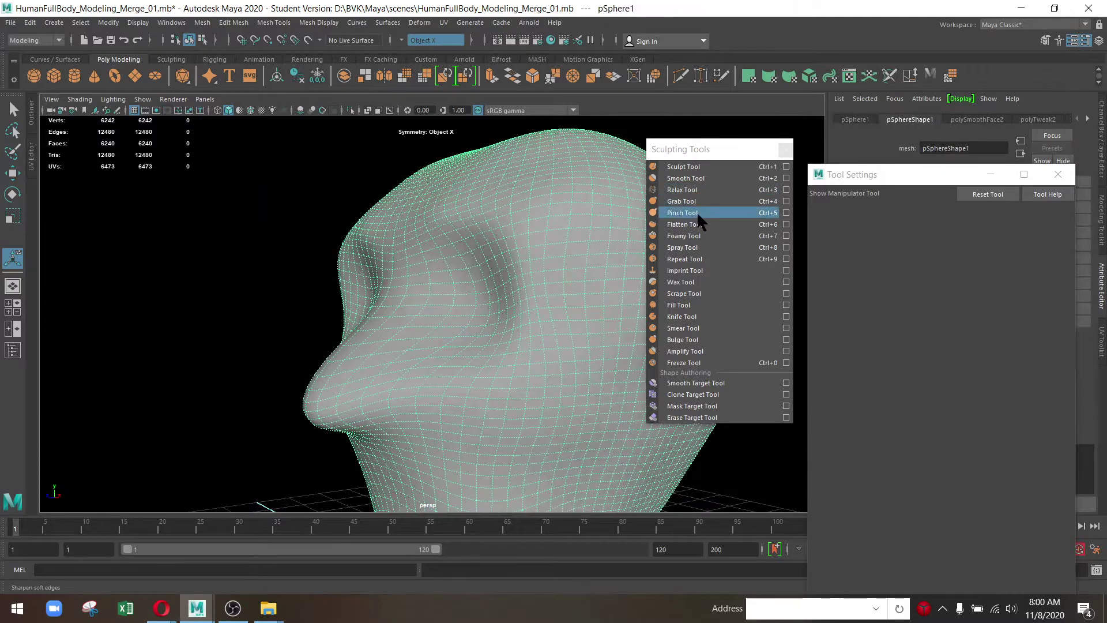
Reselect the Pinch brush and orbit to view the nose from below
{"action": "left_click", "coordinate": [697, 213]}
{"action": "left_click_drag", "start_coordinate": [465, 218], "coordinate": [376, 294]}
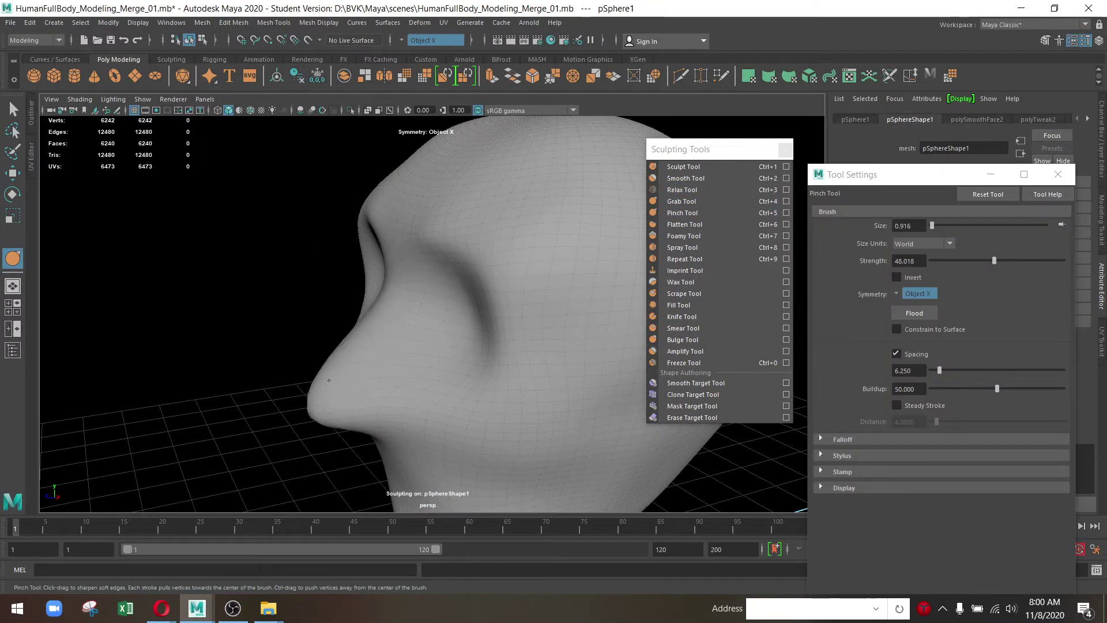
{"action": "left_click_drag", "start_coordinate": [329, 380], "coordinate": [379, 301]}
{"action": "left_click_drag", "start_coordinate": [351, 342], "coordinate": [435, 225]}
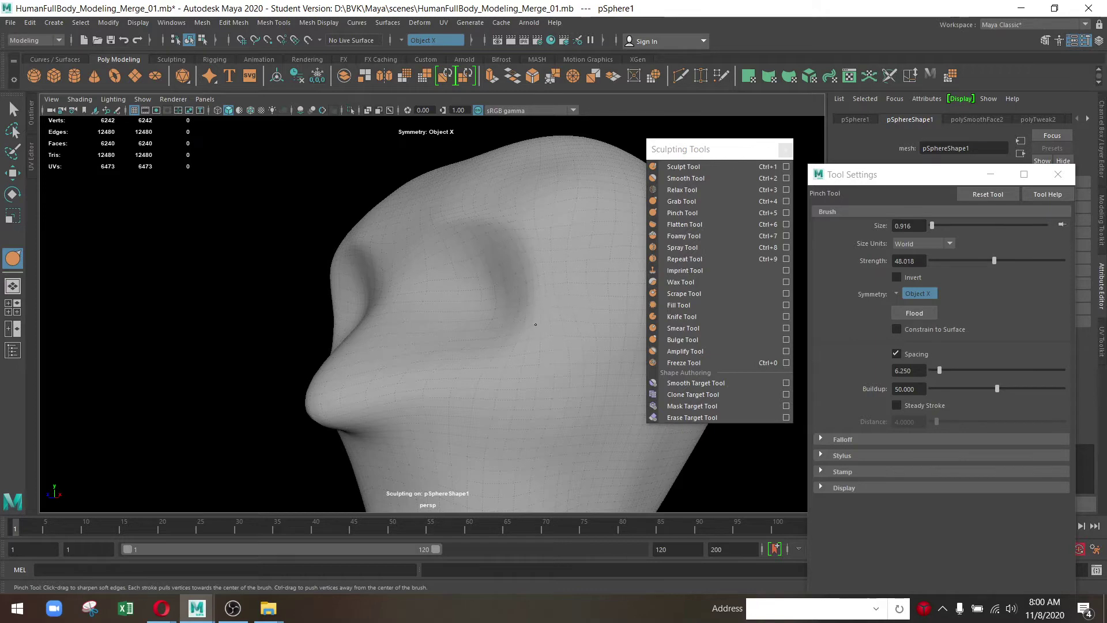
{"action": "left_click_drag", "start_coordinate": [518, 365], "coordinate": [433, 197]}
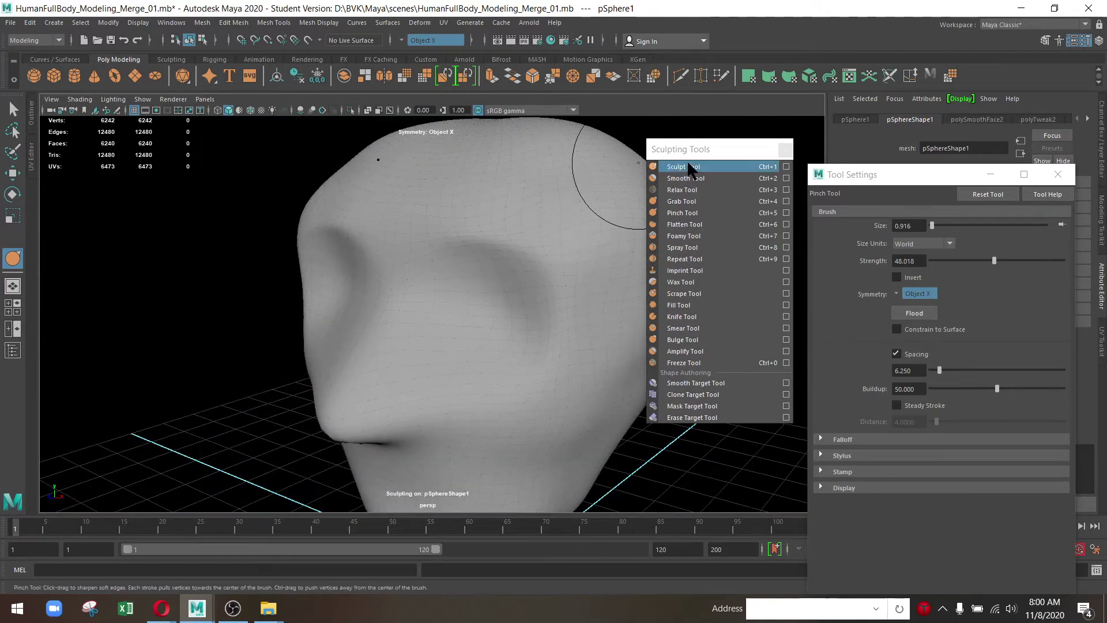
Carve both eye sockets symmetrically with the Sculpt brush, undoing a stray cheek stroke
{"action": "left_click", "coordinate": [683, 167]}
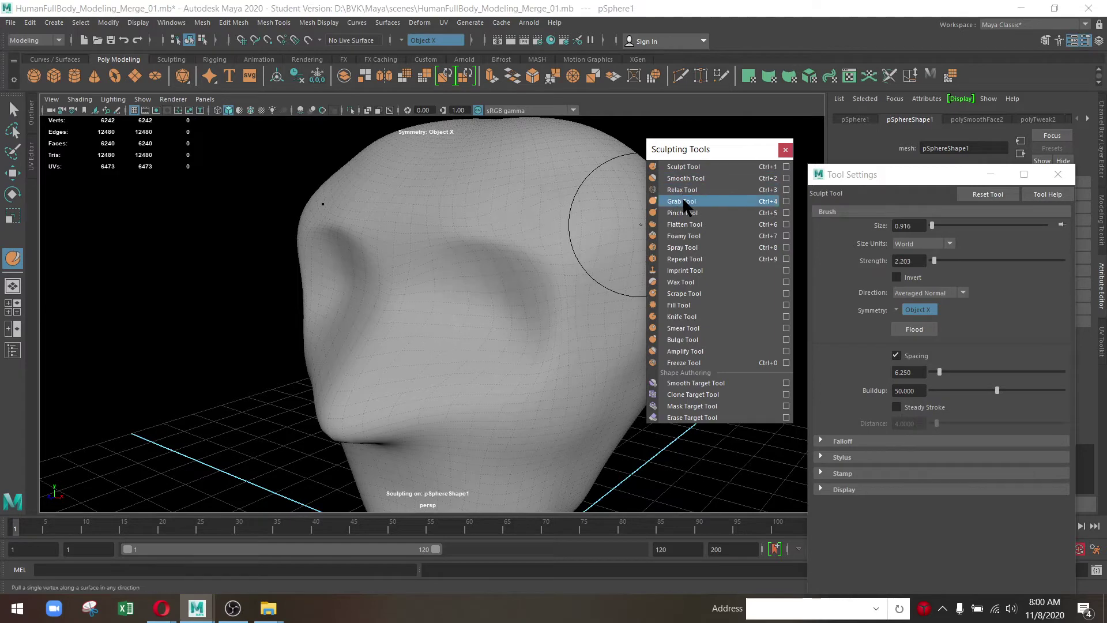
{"action": "left_click_drag", "start_coordinate": [482, 312], "coordinate": [411, 403]}
{"action": "key", "text": "ctrl+z"}
{"action": "key", "text": "ctrl+z"}
{"action": "left_click_drag", "start_coordinate": [418, 453], "coordinate": [446, 396]}
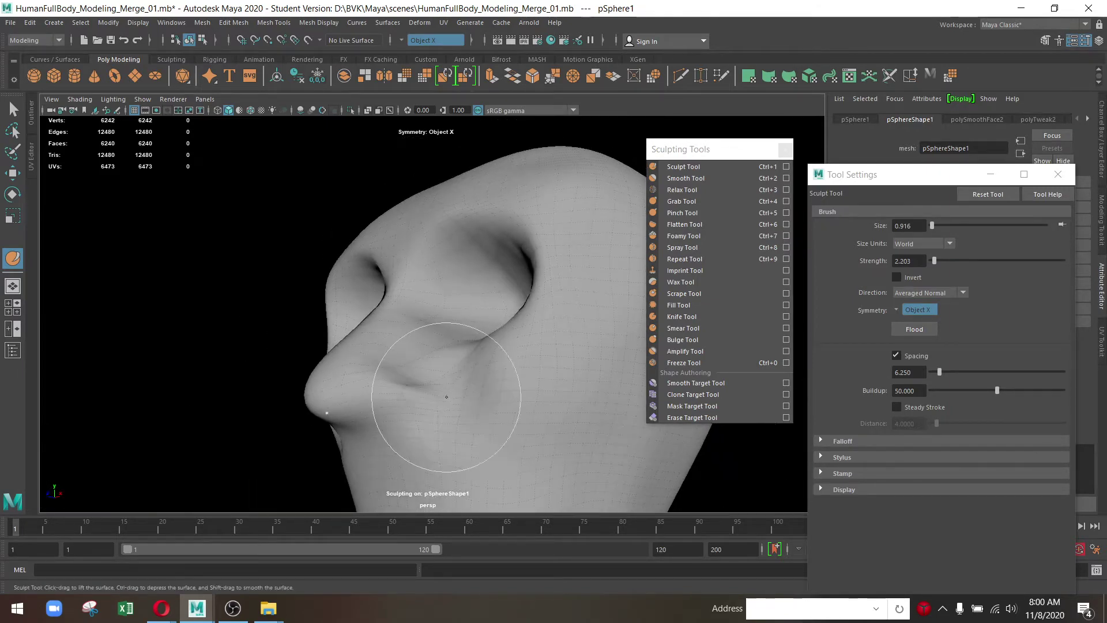
{"action": "left_click_drag", "start_coordinate": [477, 445], "coordinate": [539, 366]}
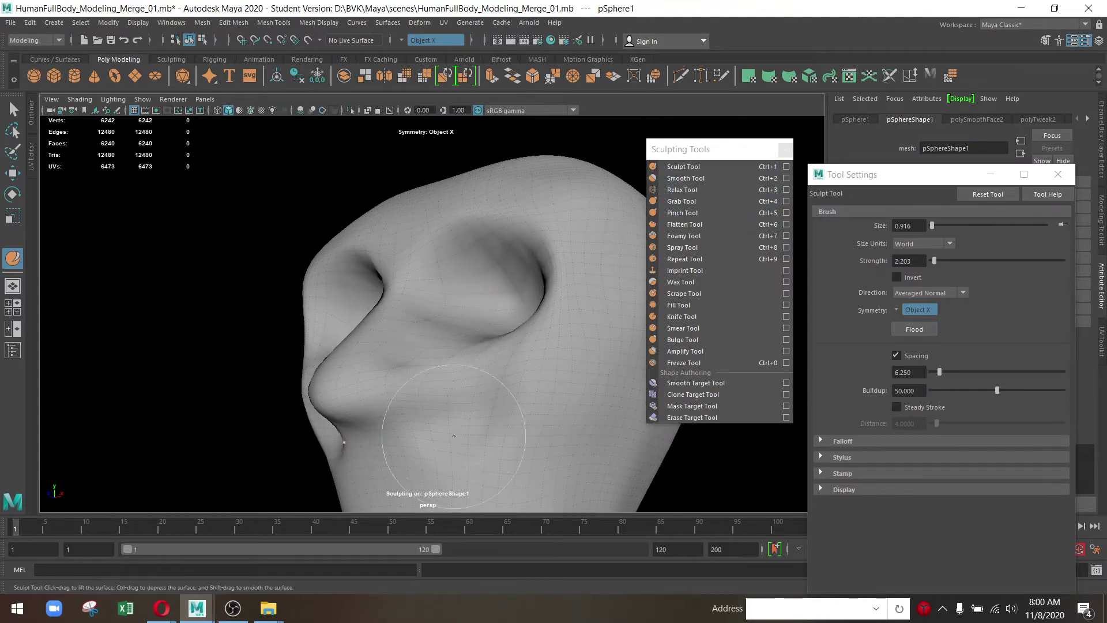
{"action": "left_click_drag", "start_coordinate": [453, 436], "coordinate": [507, 288]}
{"action": "left_click_drag", "start_coordinate": [470, 409], "coordinate": [295, 411]}
Ready the Grab brush at strength 100 and orbit to a close side view of the nose
{"action": "left_click", "coordinate": [682, 201]}
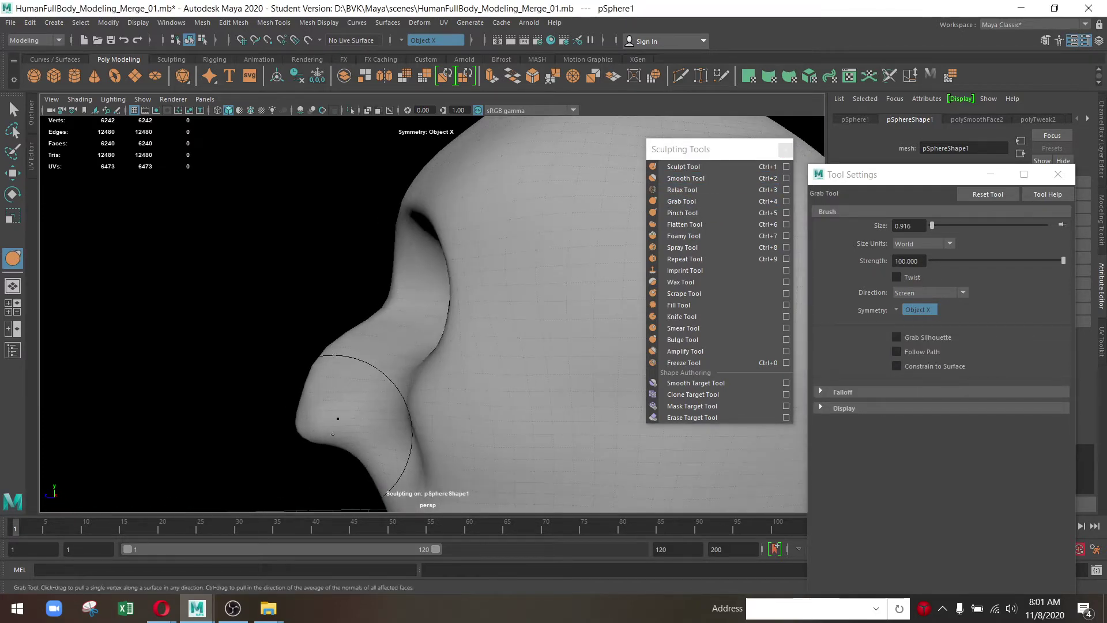
{"action": "left_click_drag", "start_coordinate": [341, 364], "coordinate": [443, 384]}
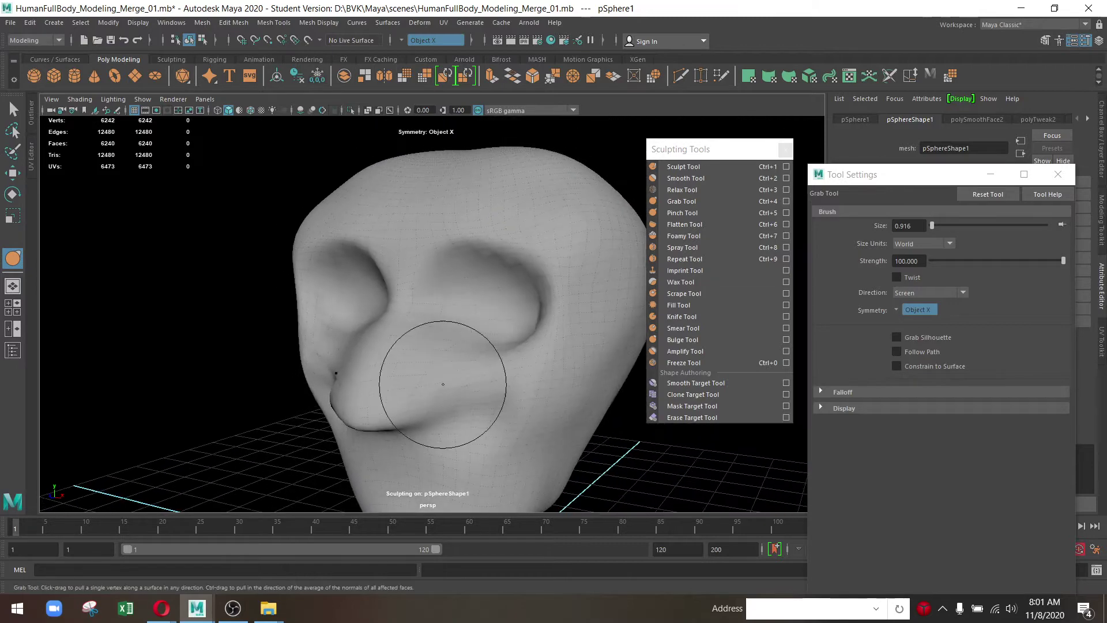
{"action": "left_click_drag", "start_coordinate": [497, 423], "coordinate": [522, 221]}
{"action": "left_click_drag", "start_coordinate": [469, 184], "coordinate": [383, 316]}
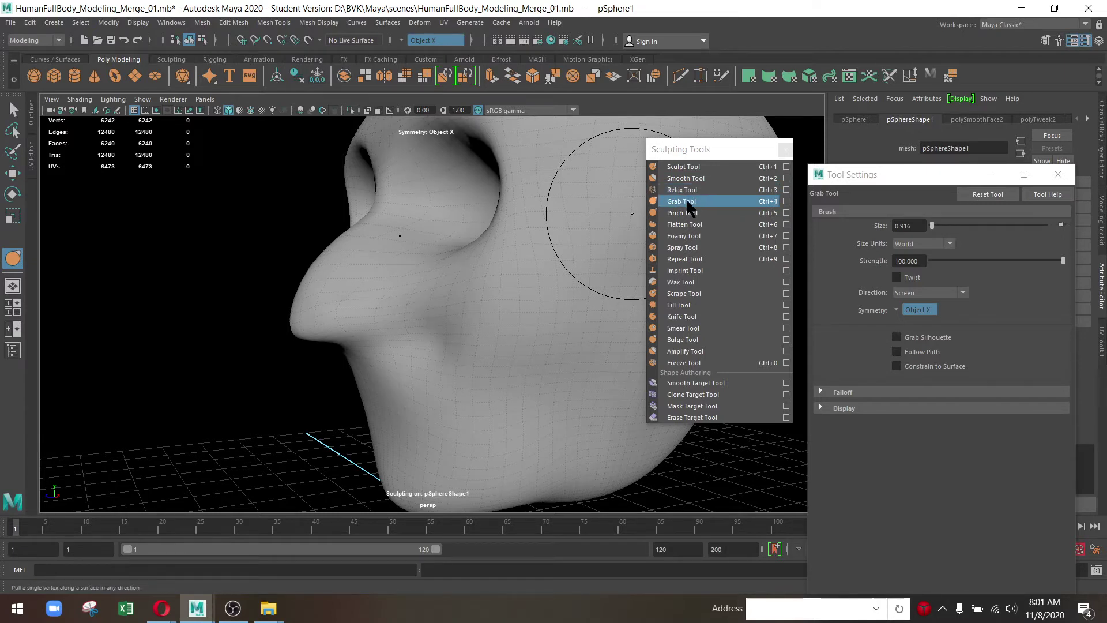
Level the surface beside the nose with the Flatten brush
{"action": "left_click", "coordinate": [687, 189]}
{"action": "left_click_drag", "start_coordinate": [438, 248], "coordinate": [383, 277]}
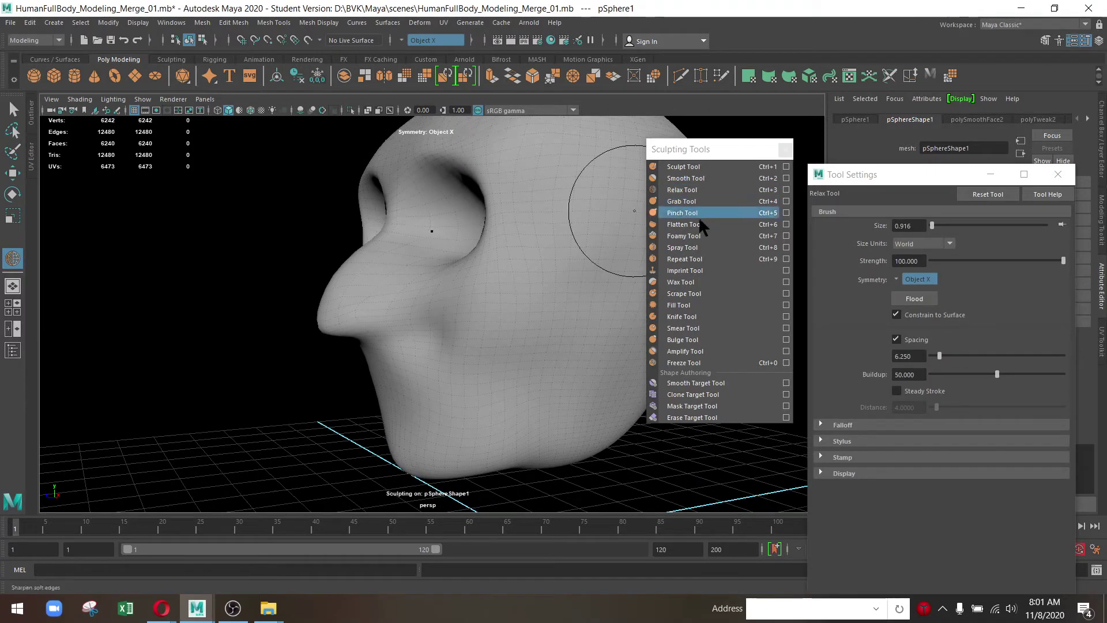
{"action": "left_click", "coordinate": [704, 223]}
{"action": "left_click_drag", "start_coordinate": [482, 267], "coordinate": [501, 217]}
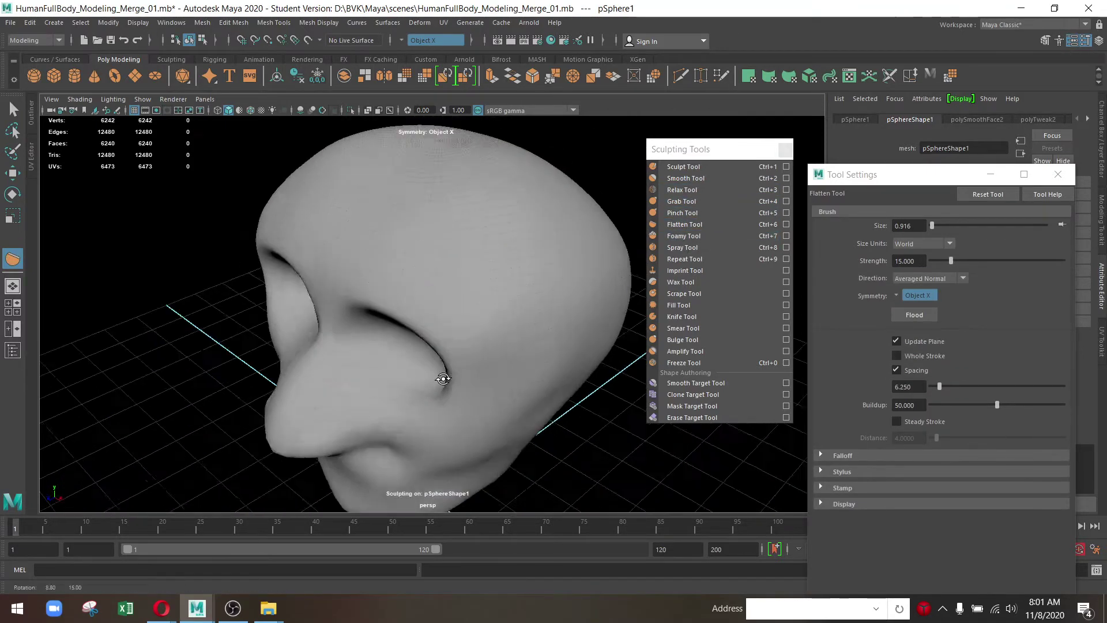
{"action": "left_click_drag", "start_coordinate": [425, 253], "coordinate": [459, 227]}
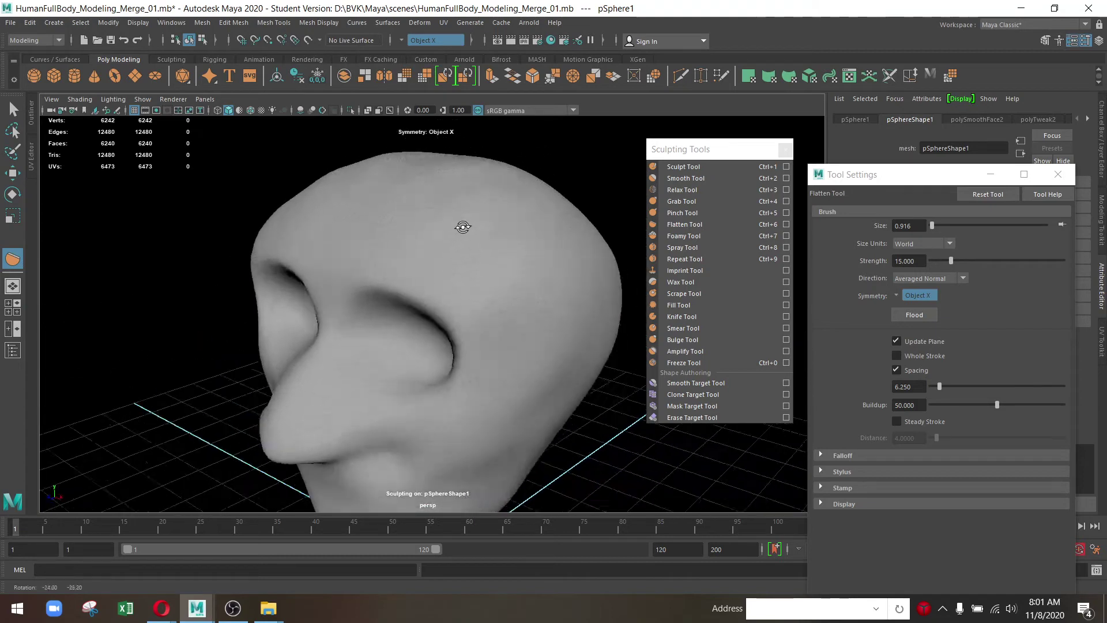
{"action": "scroll", "scroll_direction": "up", "scroll_amount": 3}
{"action": "scroll", "scroll_direction": "up", "scroll_amount": 3}
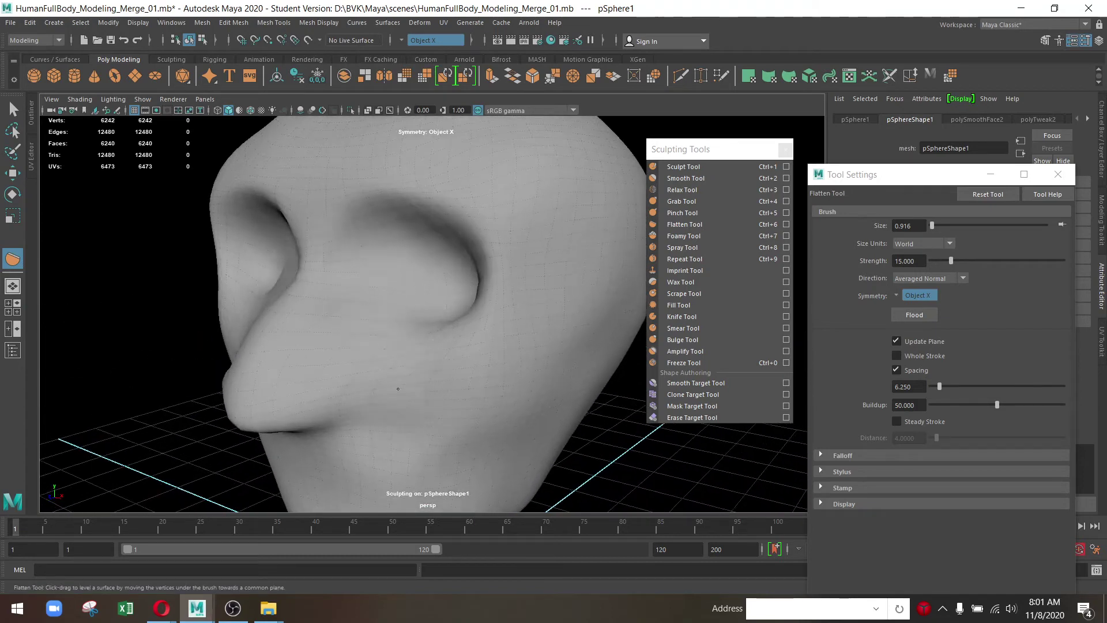
{"action": "left_click_drag", "start_coordinate": [398, 389], "coordinate": [494, 358]}
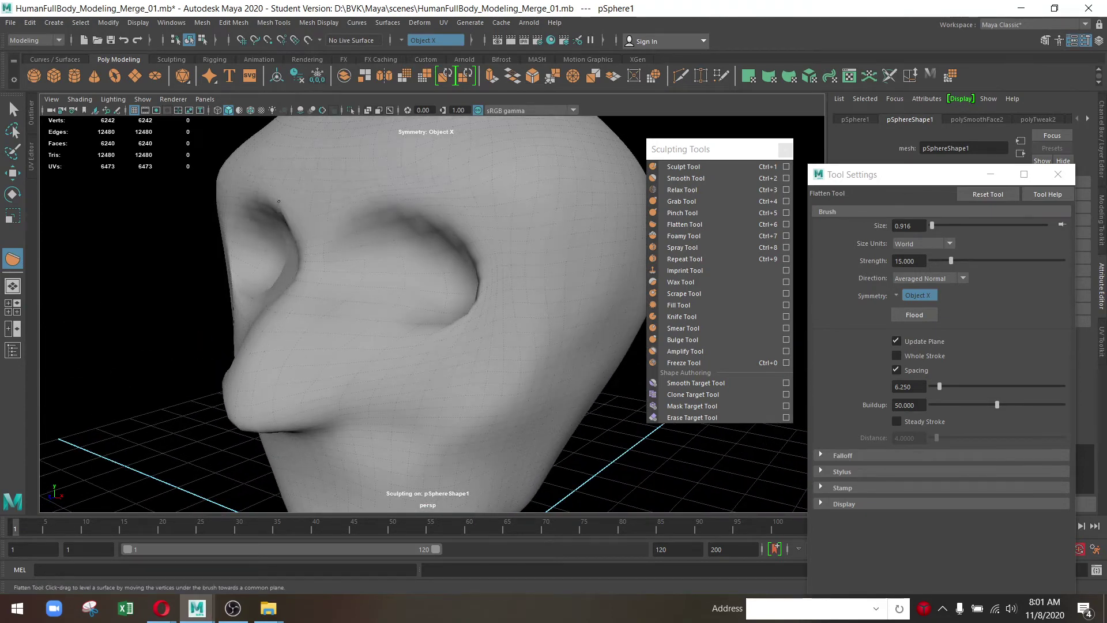
Build up the eye socket area symmetrically with the Wax brush at strength 15
{"action": "left_click_drag", "start_coordinate": [512, 279], "coordinate": [311, 346]}
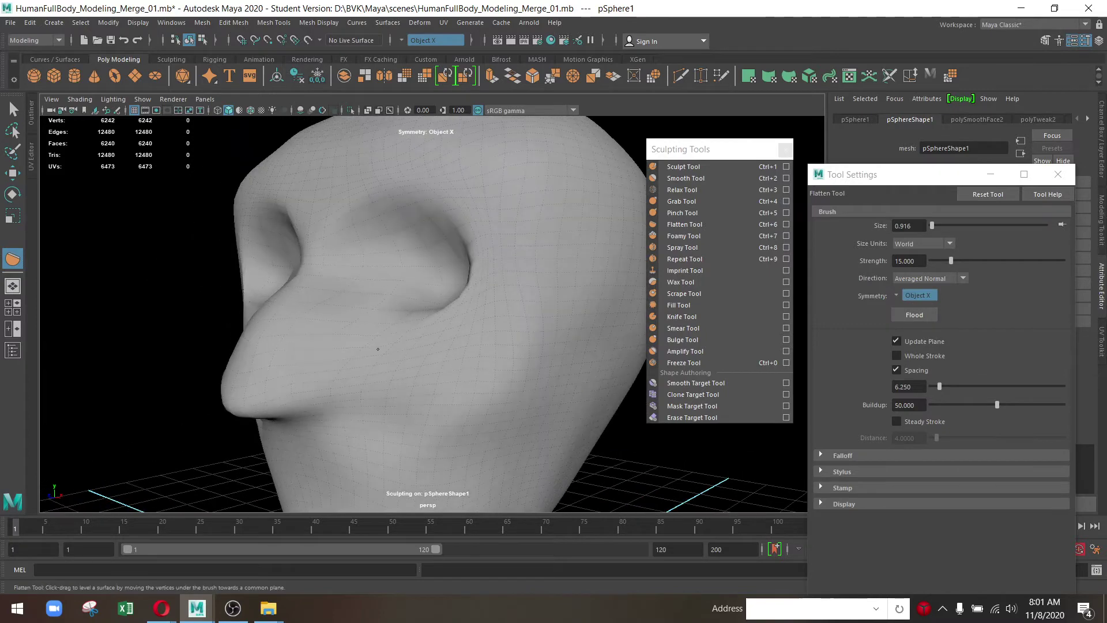
{"action": "left_click_drag", "start_coordinate": [405, 348], "coordinate": [449, 313]}
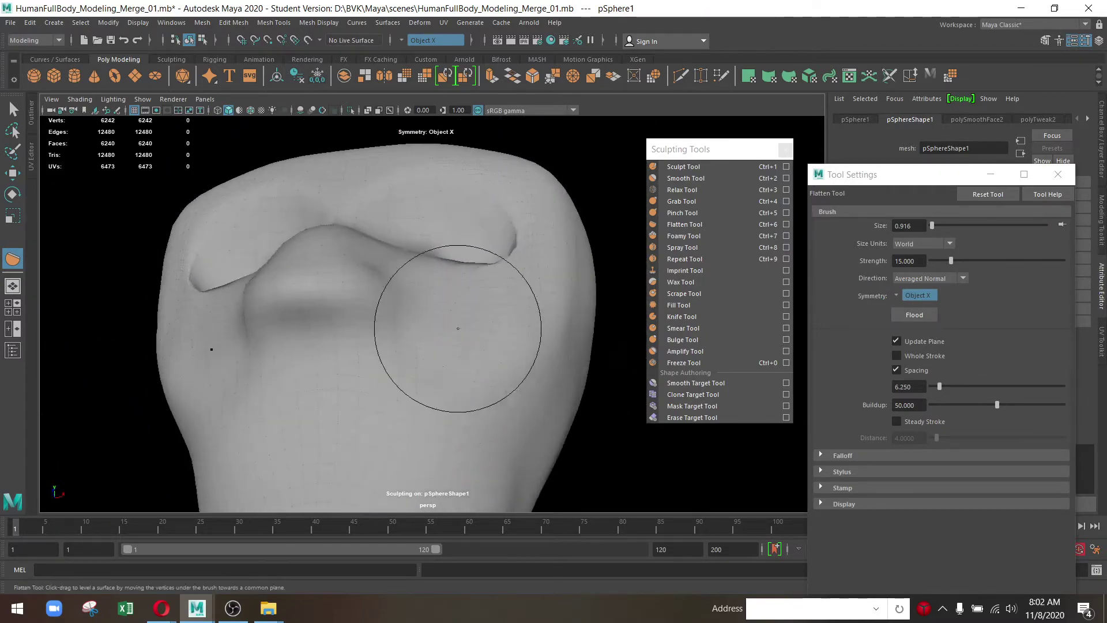
{"action": "left_click_drag", "start_coordinate": [512, 346], "coordinate": [430, 338]}
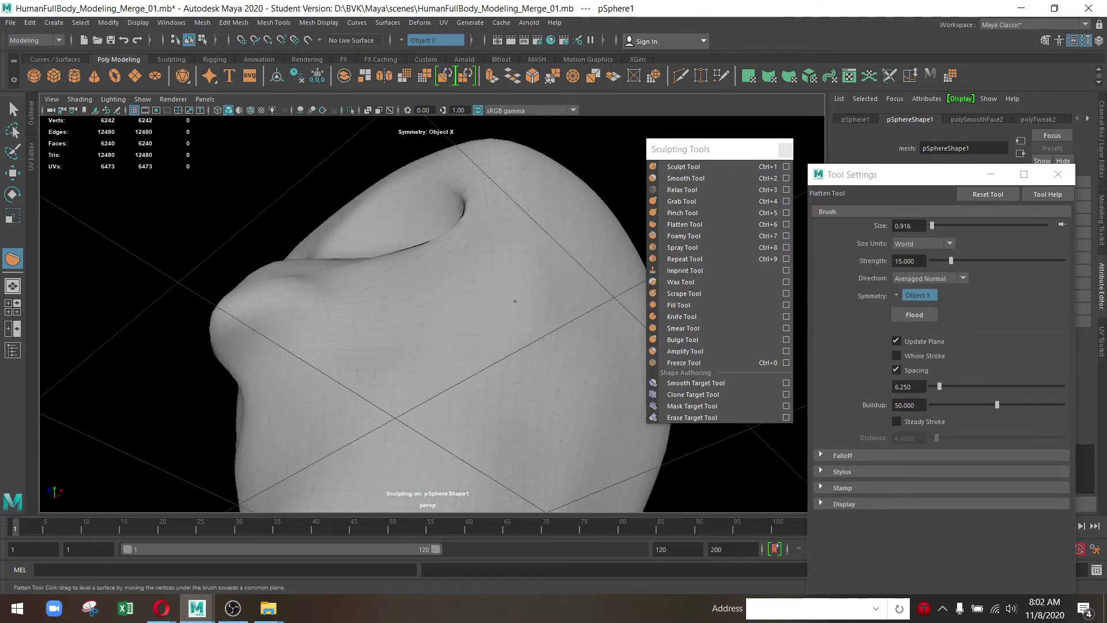
{"action": "left_click_drag", "start_coordinate": [515, 301], "coordinate": [468, 245]}
{"action": "left_click_drag", "start_coordinate": [462, 175], "coordinate": [519, 346]}
{"action": "left_click", "coordinate": [678, 282]}
{"action": "left_click_drag", "start_coordinate": [577, 300], "coordinate": [398, 303]}
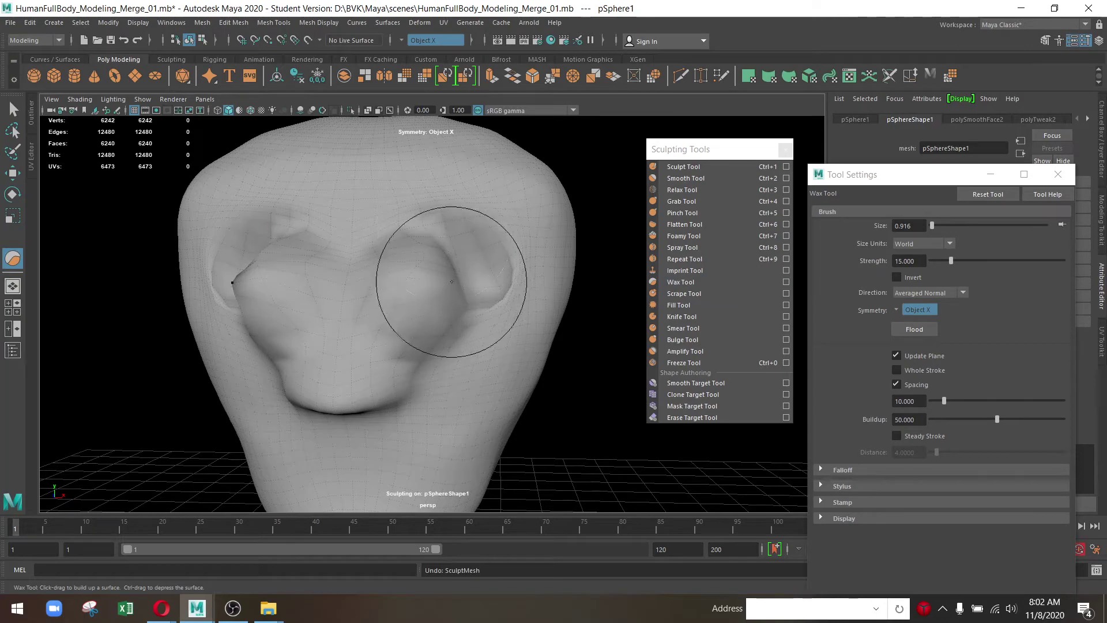
{"action": "left_click_drag", "start_coordinate": [452, 282], "coordinate": [462, 222]}
{"action": "right_click", "coordinate": [462, 219]}
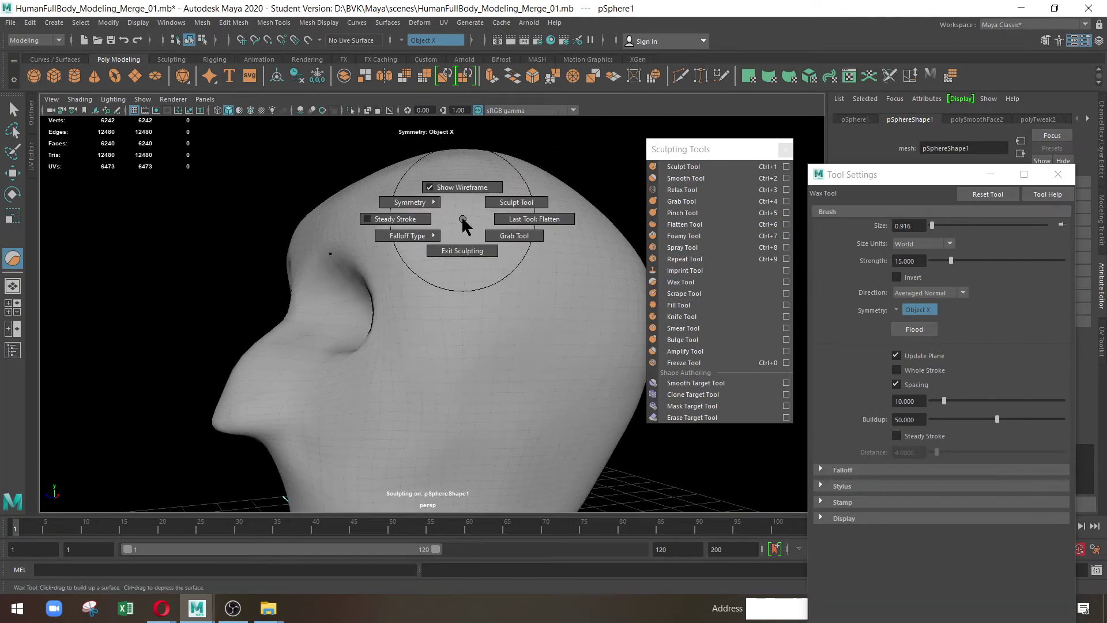
{"action": "left_click", "coordinate": [461, 215]}
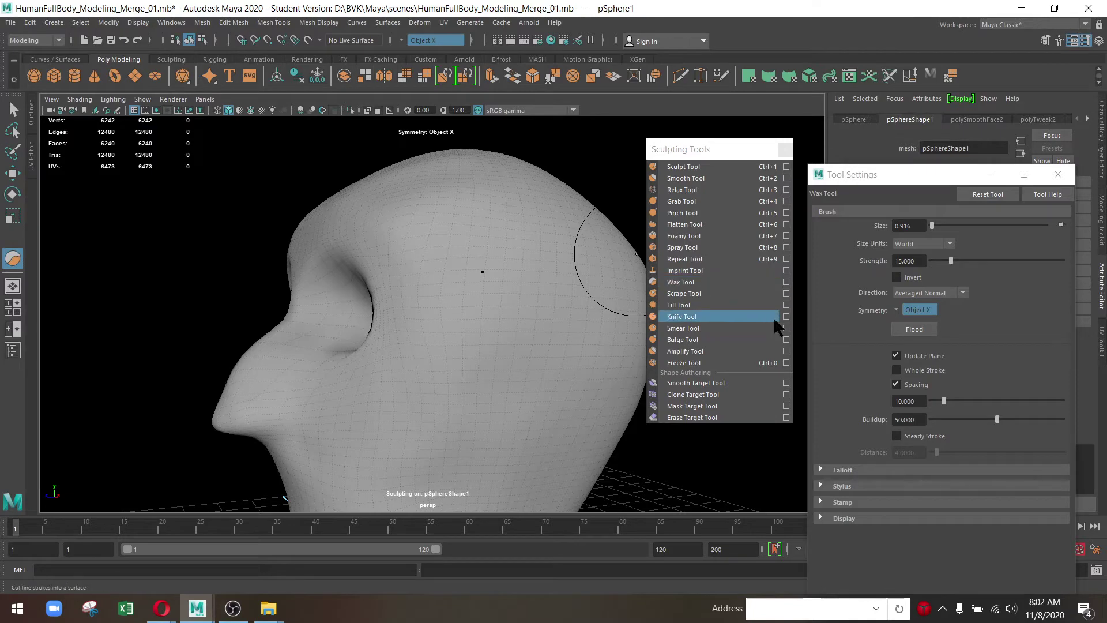
Freeze the cheek and eye socket, sculpt around it, then undo the jagged strokes
{"action": "left_click", "coordinate": [691, 362]}
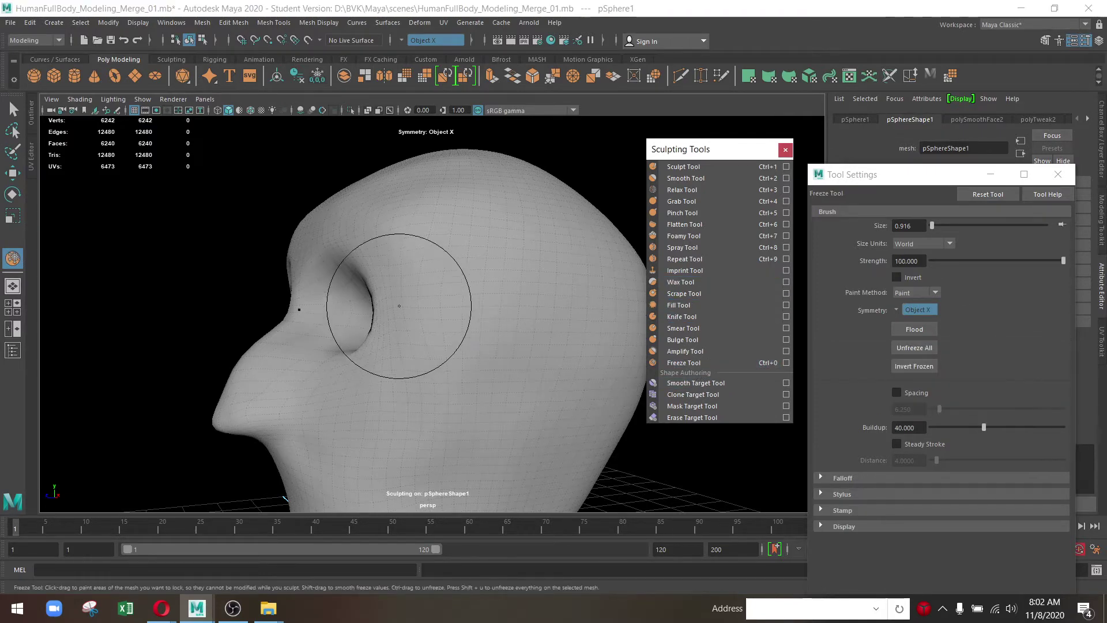
{"action": "left_click_drag", "start_coordinate": [396, 272], "coordinate": [365, 411]}
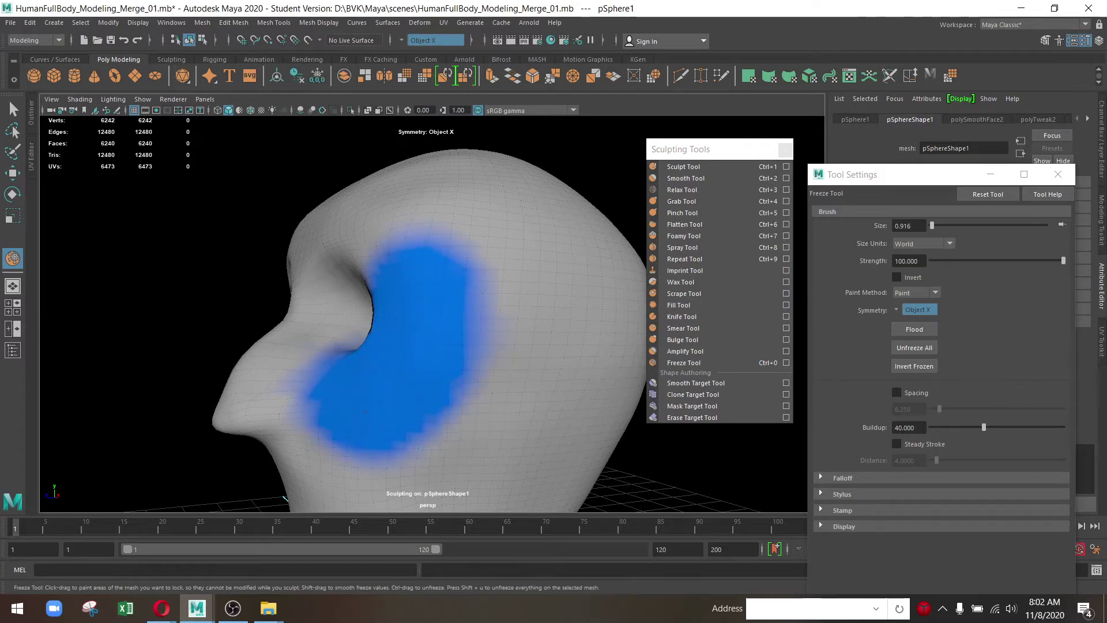
{"action": "left_click", "coordinate": [683, 166]}
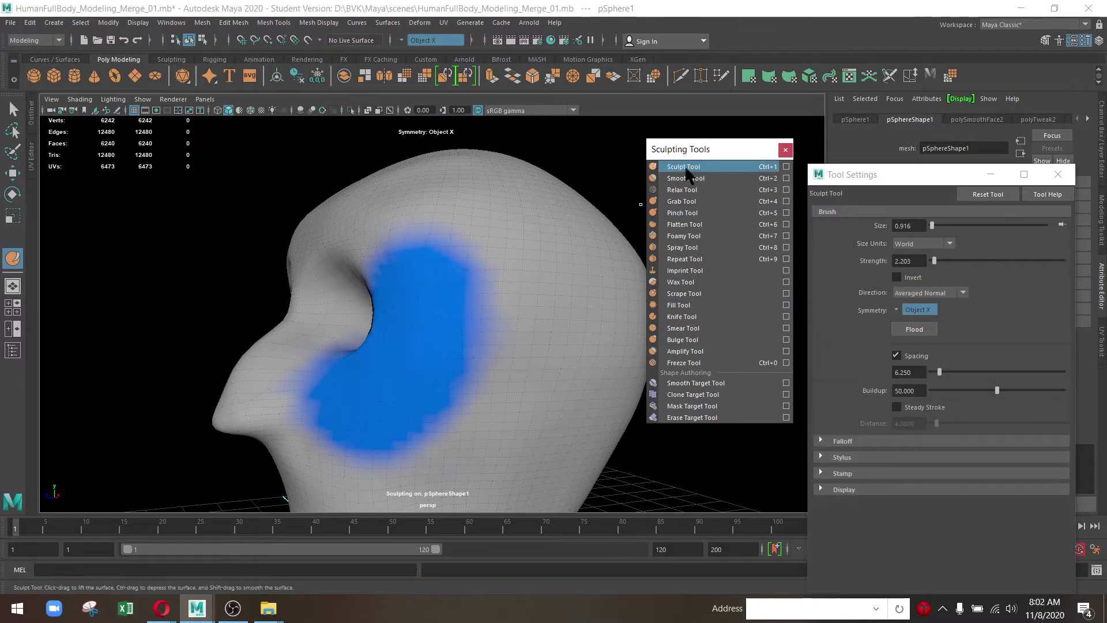
{"action": "left_click_drag", "start_coordinate": [421, 332], "coordinate": [519, 395]}
{"action": "left_click_drag", "start_coordinate": [519, 395], "coordinate": [505, 330]}
{"action": "left_click_drag", "start_coordinate": [505, 331], "coordinate": [585, 288]}
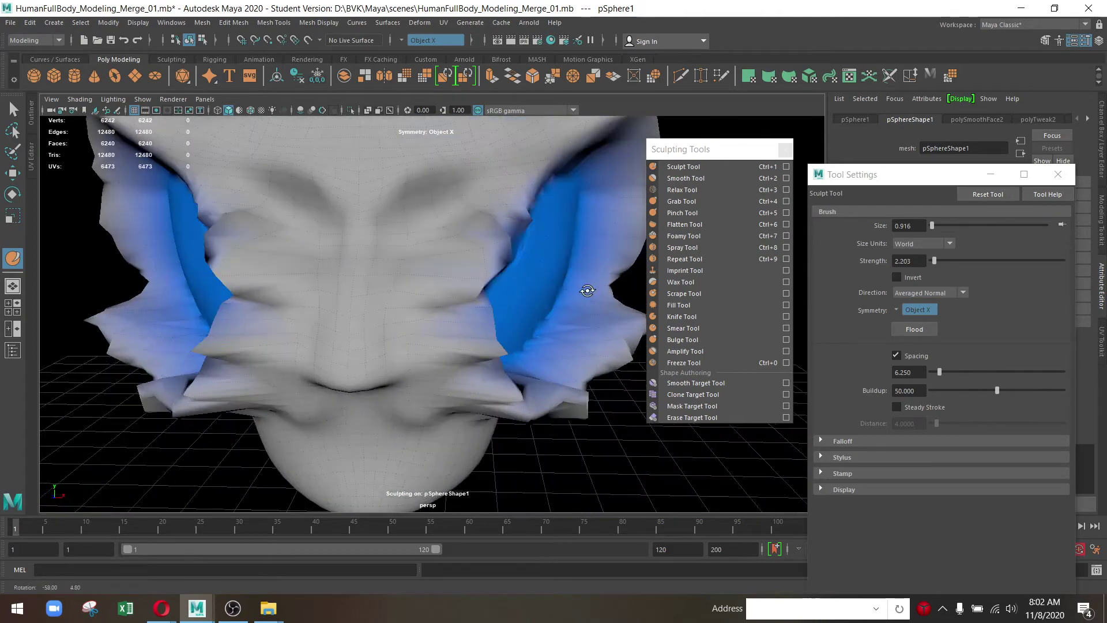
{"action": "left_click_drag", "start_coordinate": [585, 289], "coordinate": [408, 227]}
{"action": "key", "text": "ctrl+z"}
{"action": "key", "text": "ctrl+z"}
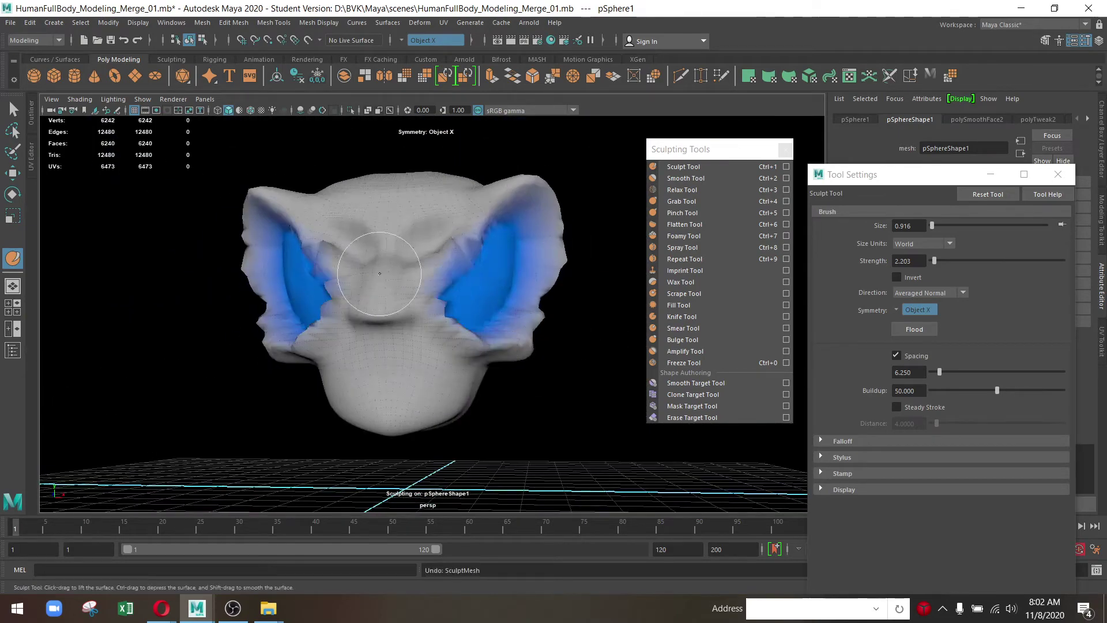
{"action": "key", "text": "ctrl+z"}
{"action": "key", "text": "ctrl+z"}
{"action": "key", "text": "ctrl+z"}
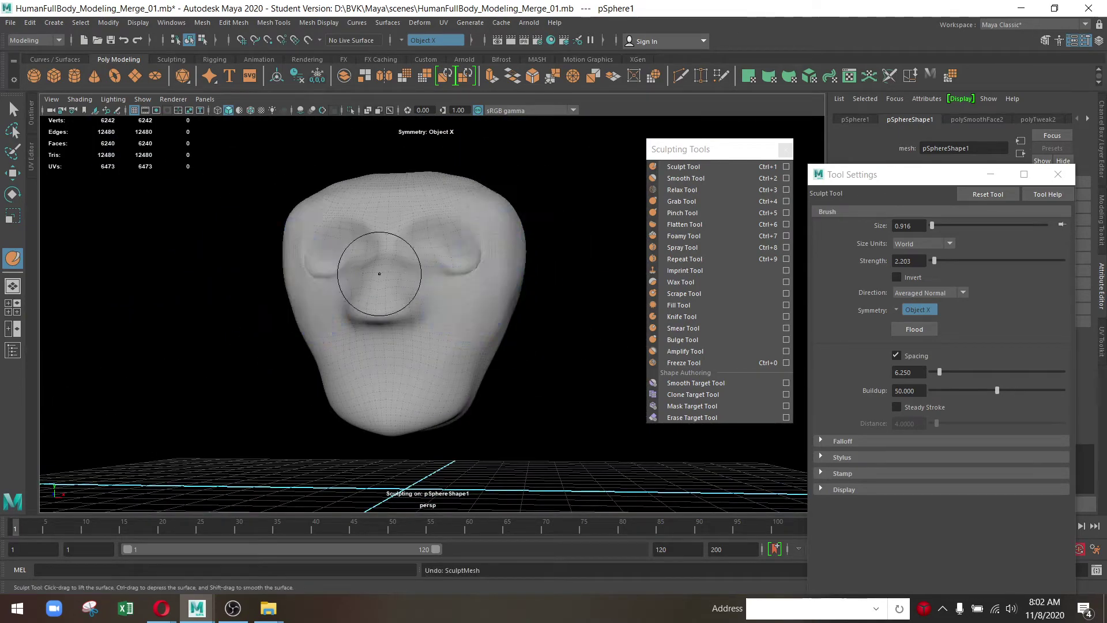
Freeze the nose, try Relax and Sculpt strokes, and undo the last rough stroke
{"action": "left_click_drag", "start_coordinate": [379, 274], "coordinate": [403, 300]}
{"action": "left_click", "coordinate": [685, 362]}
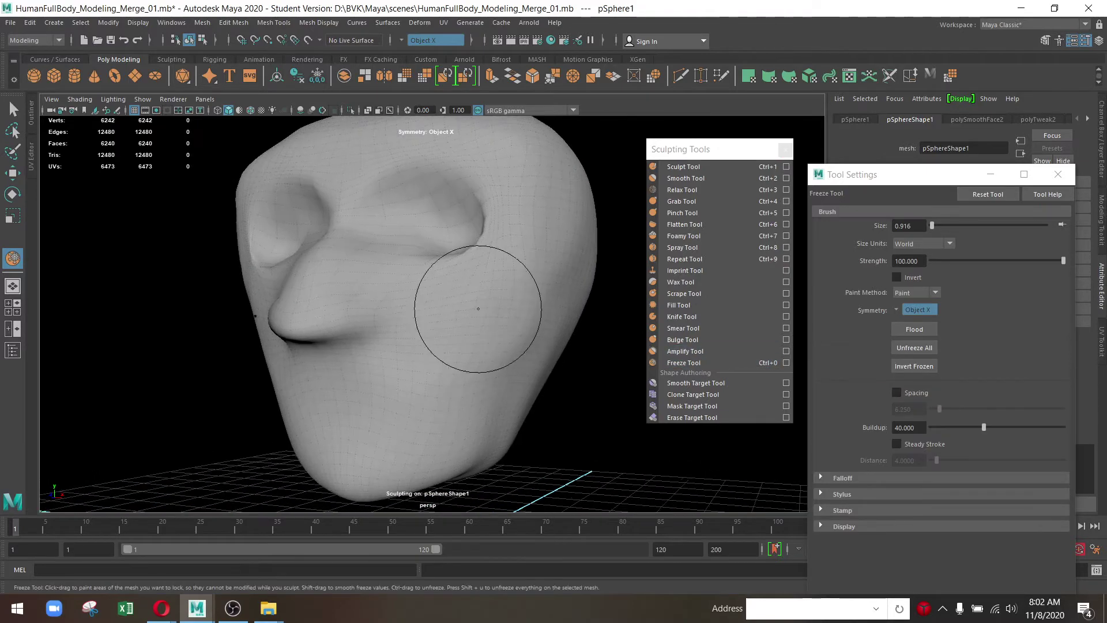
{"action": "left_click_drag", "start_coordinate": [478, 309], "coordinate": [564, 210]}
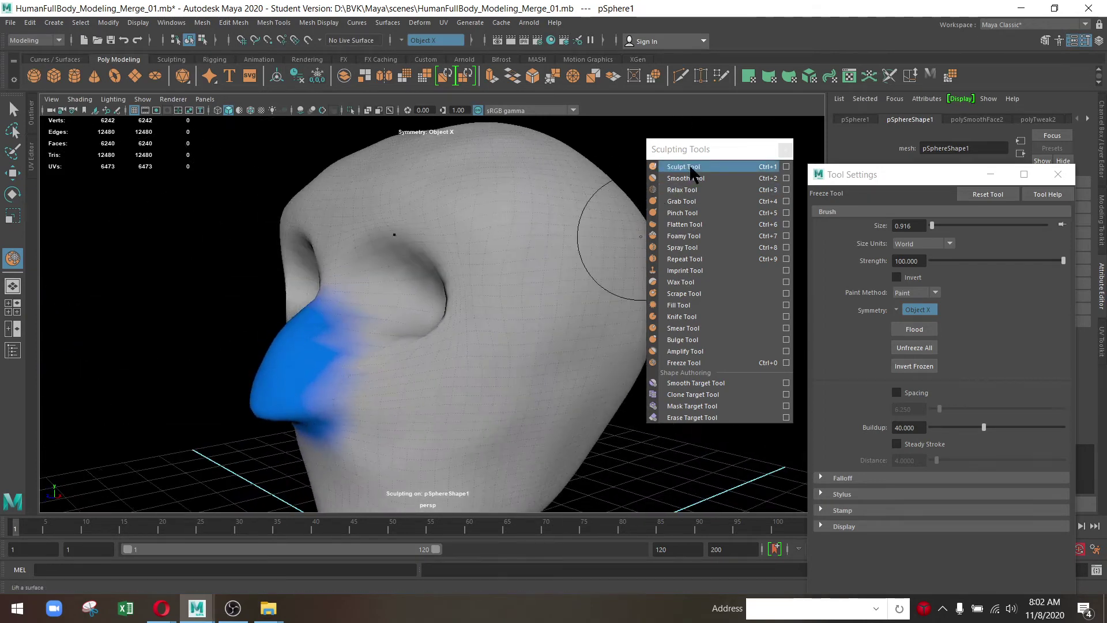
{"action": "left_click", "coordinate": [686, 190]}
{"action": "left_click_drag", "start_coordinate": [404, 294], "coordinate": [527, 294]}
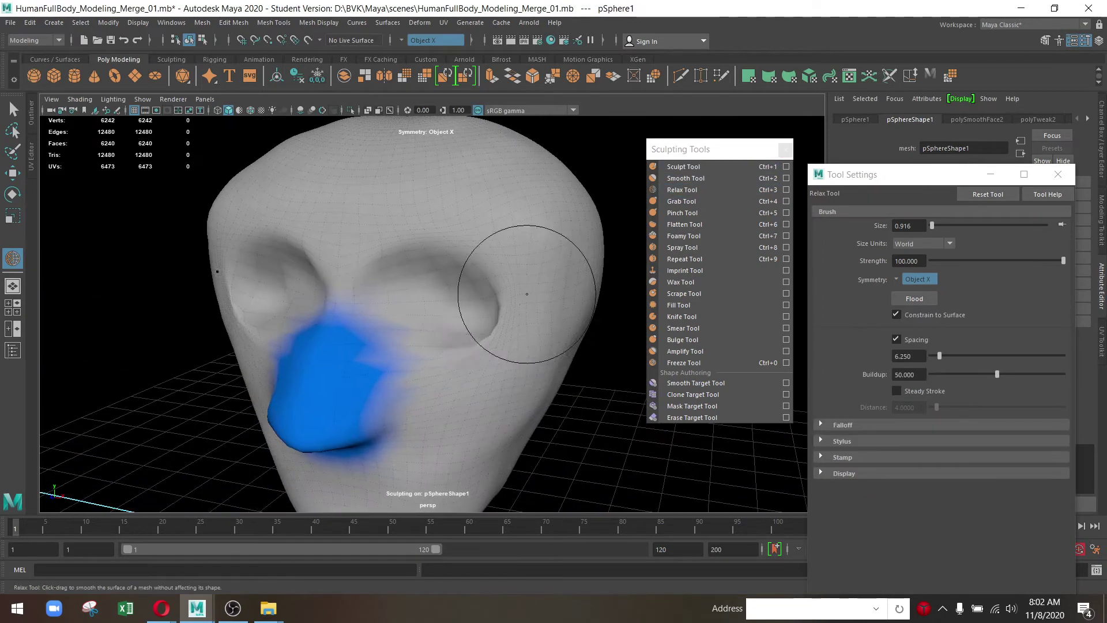
{"action": "left_click_drag", "start_coordinate": [389, 418], "coordinate": [415, 385]}
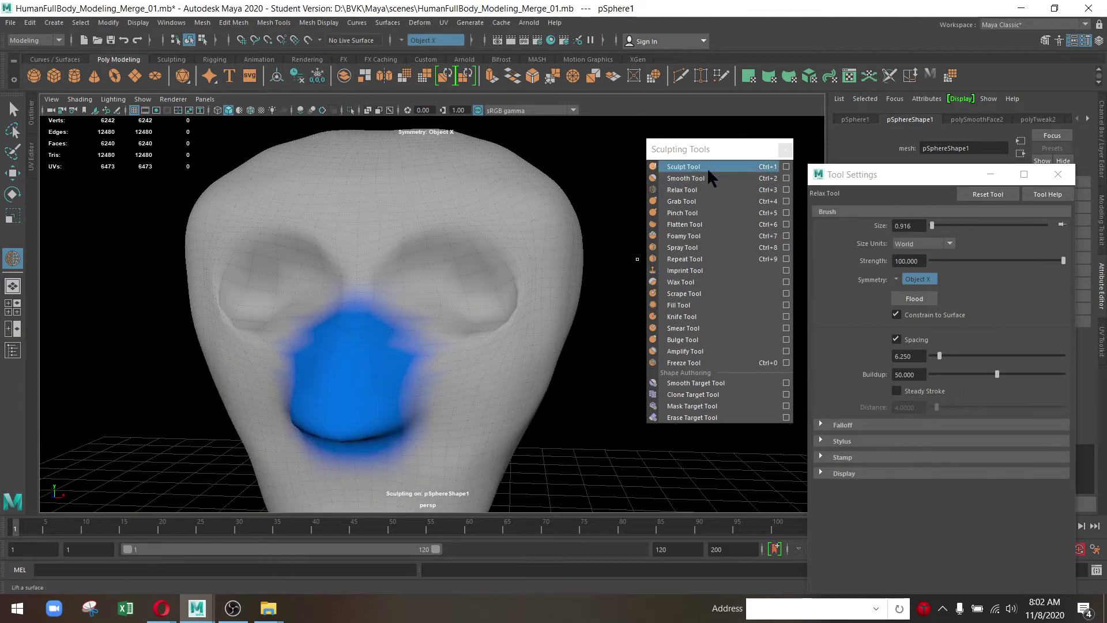
{"action": "left_click", "coordinate": [683, 167]}
{"action": "left_click_drag", "start_coordinate": [531, 297], "coordinate": [486, 321]}
{"action": "left_click_drag", "start_coordinate": [333, 321], "coordinate": [415, 440]}
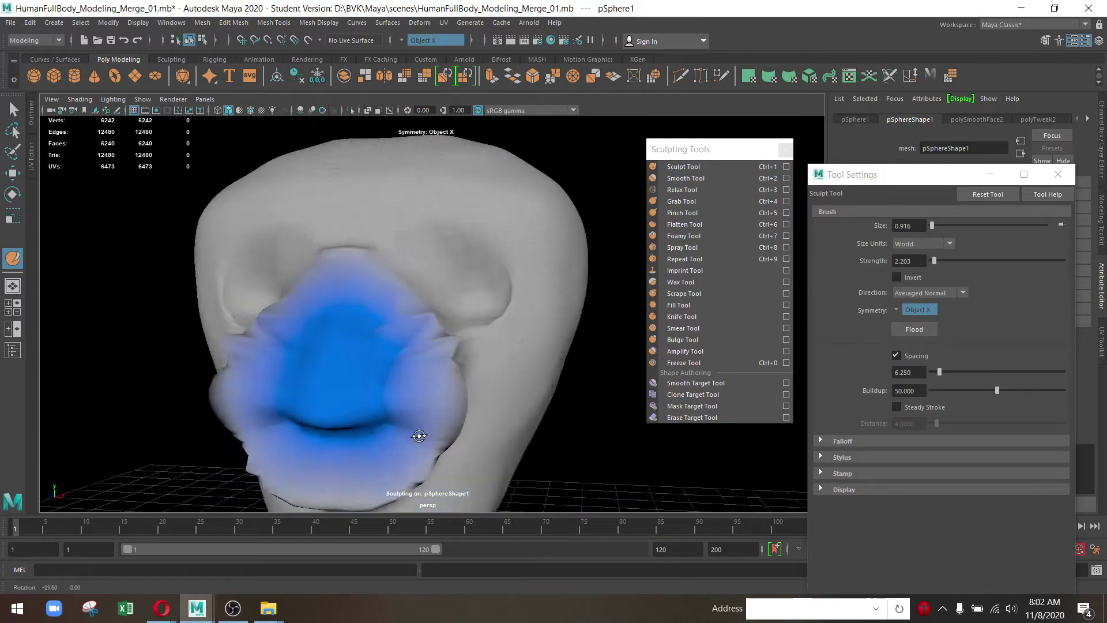
{"action": "key", "text": "ctrl+z"}
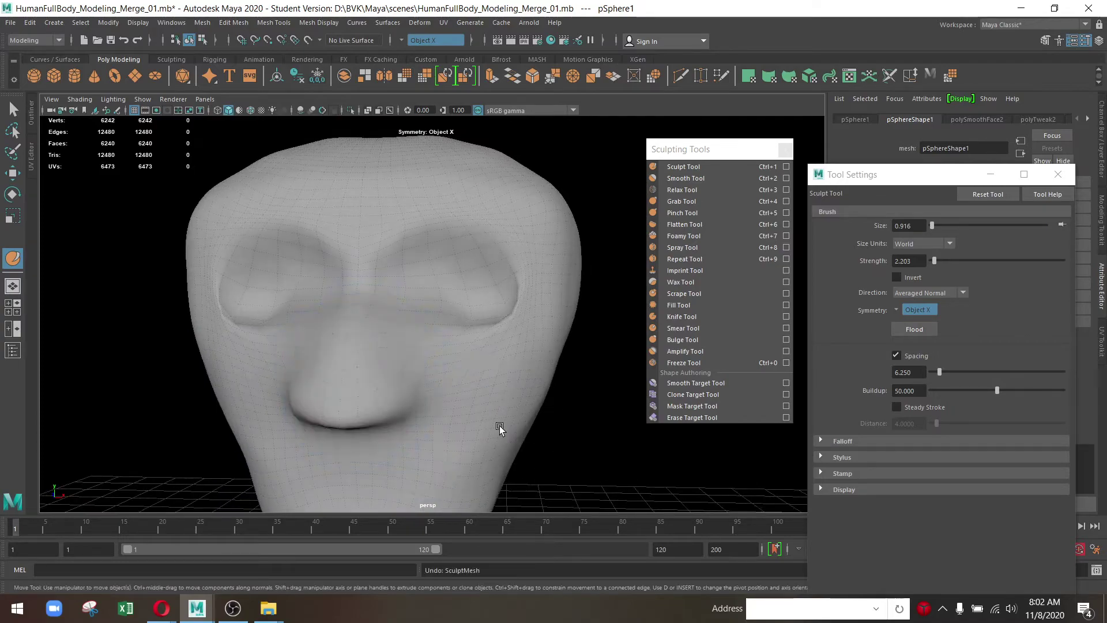
Delete the sculpted head mesh, cancelling the New Scene prompt that appears
{"action": "key", "text": "w"}
{"action": "left_click_drag", "start_coordinate": [485, 386], "coordinate": [412, 271]}
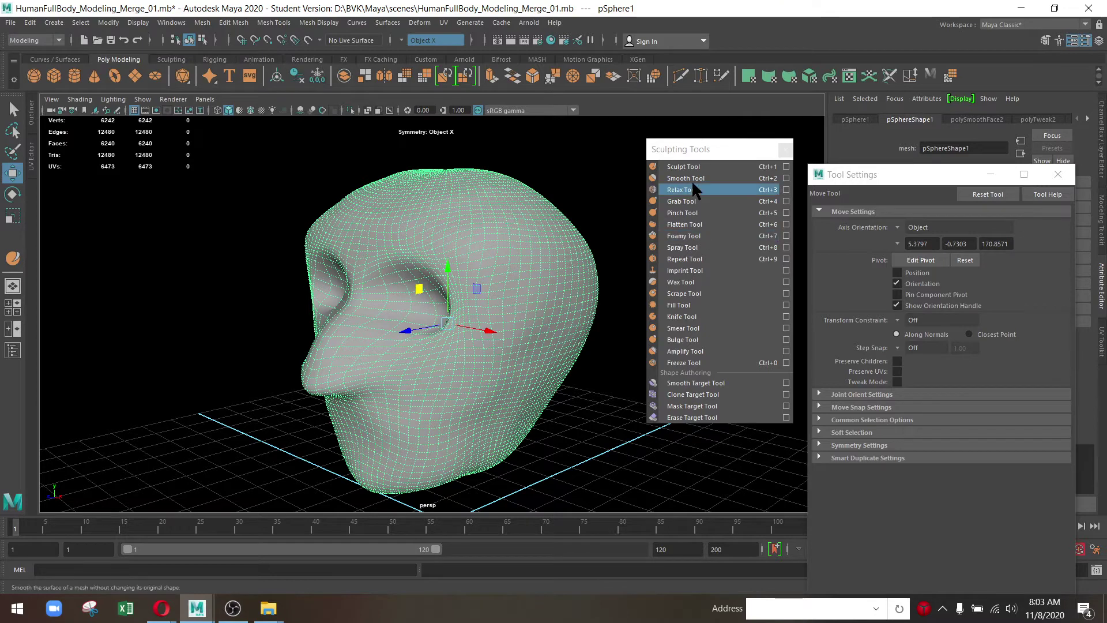
{"action": "key", "text": "Delete"}
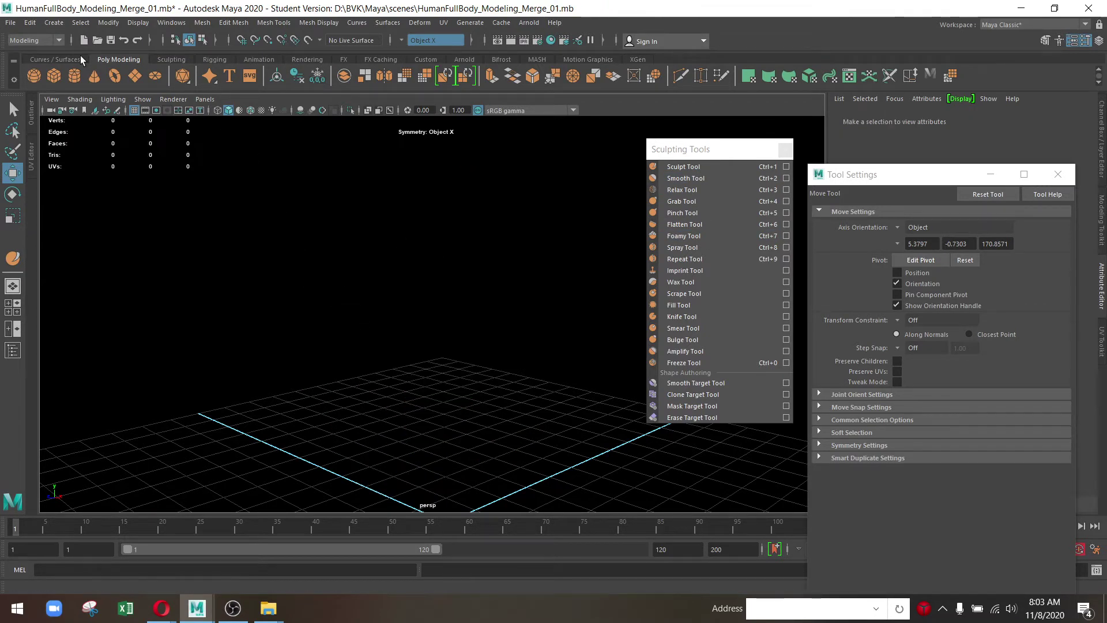
{"action": "left_click", "coordinate": [84, 43]}
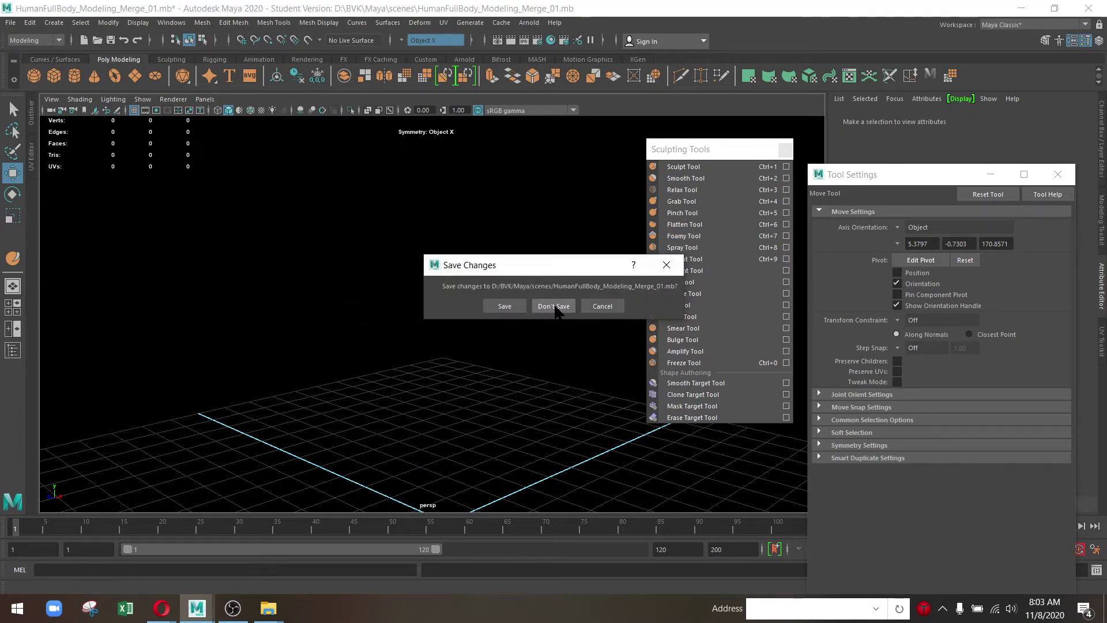
{"action": "left_click", "coordinate": [615, 311]}
Close the Sculpting Tools and Tool Settings windows and bring up the Channel Box/Layer Editor
{"action": "left_click", "coordinate": [785, 149]}
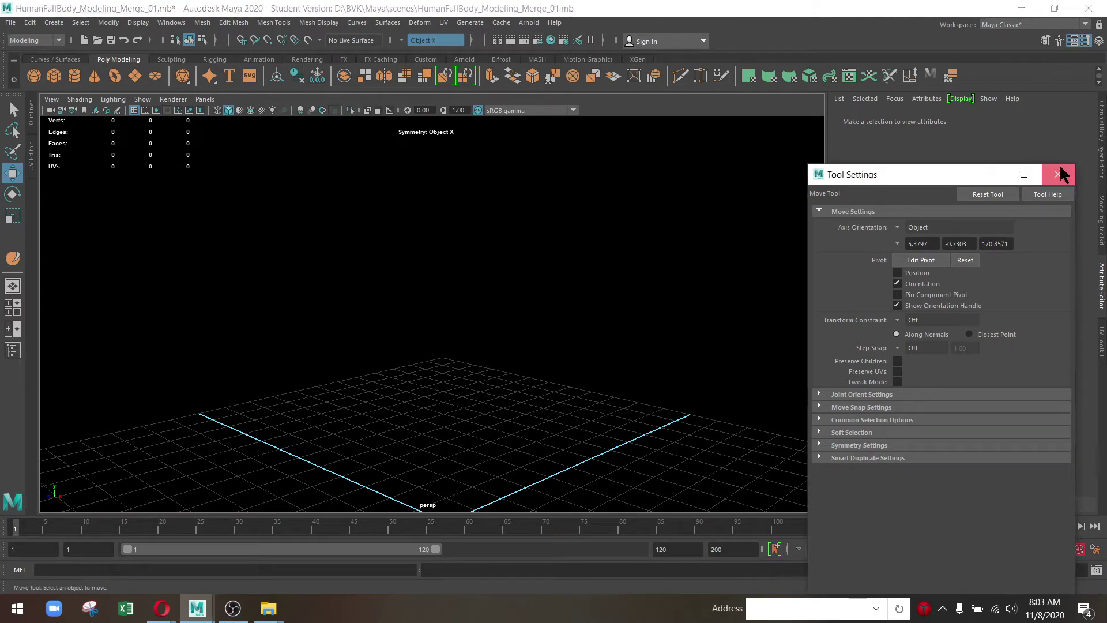
{"action": "left_click", "coordinate": [1057, 174]}
{"action": "left_click", "coordinate": [1102, 213]}
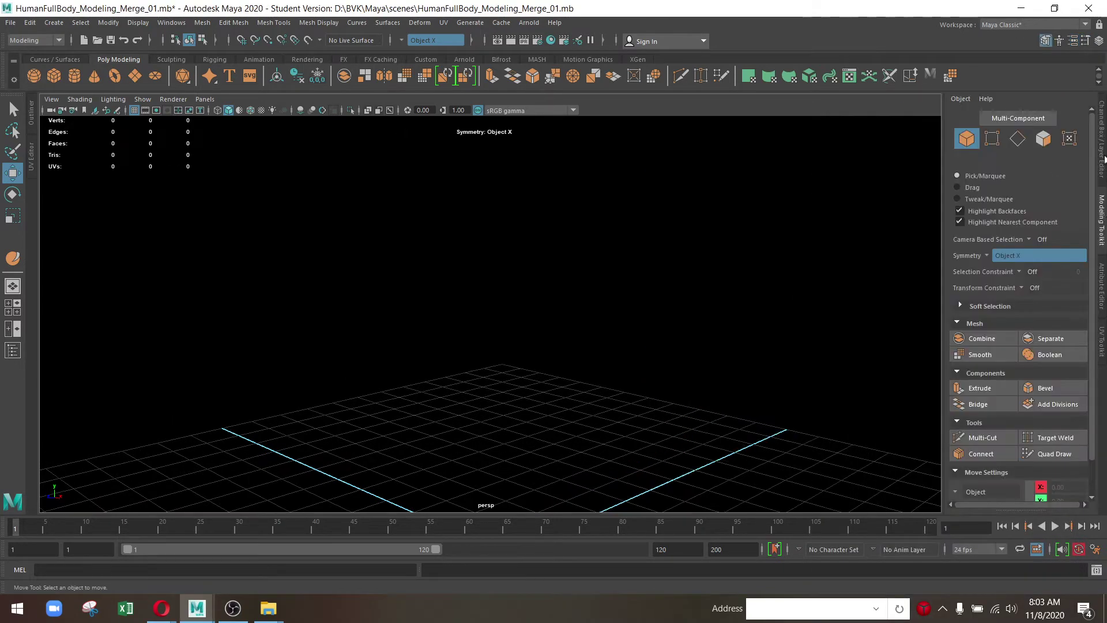
{"action": "left_click", "coordinate": [1101, 146]}
Turn the body layer's visibility back on and frame the low-poly body from the front
{"action": "left_click", "coordinate": [970, 438]}
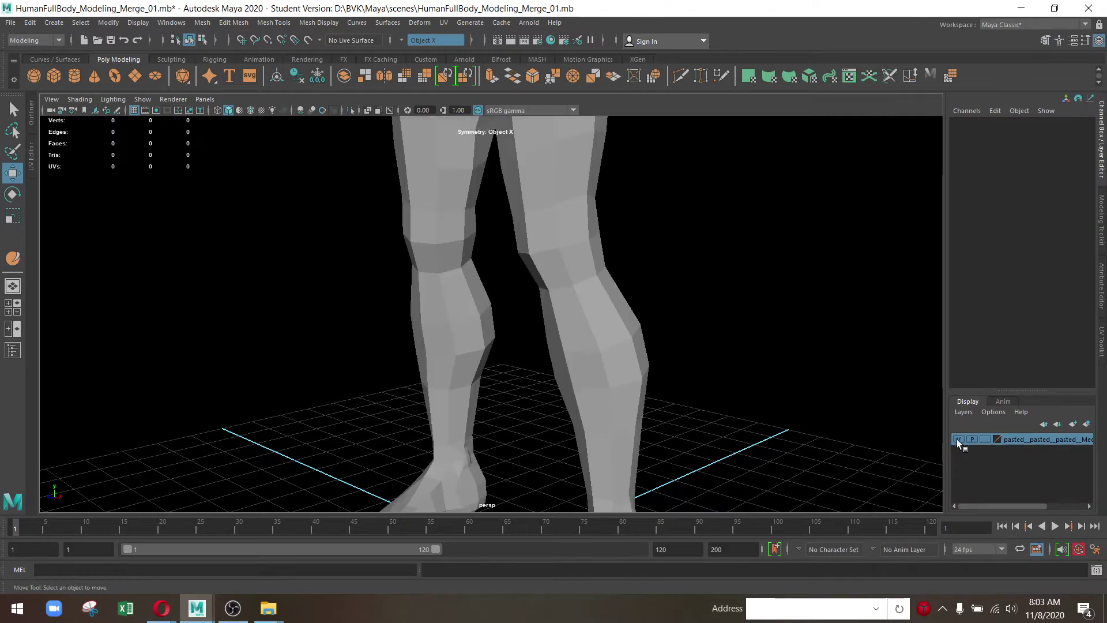
{"action": "left_click", "coordinate": [547, 223]}
{"action": "key", "text": "f"}
{"action": "left_click_drag", "start_coordinate": [548, 226], "coordinate": [637, 292]}
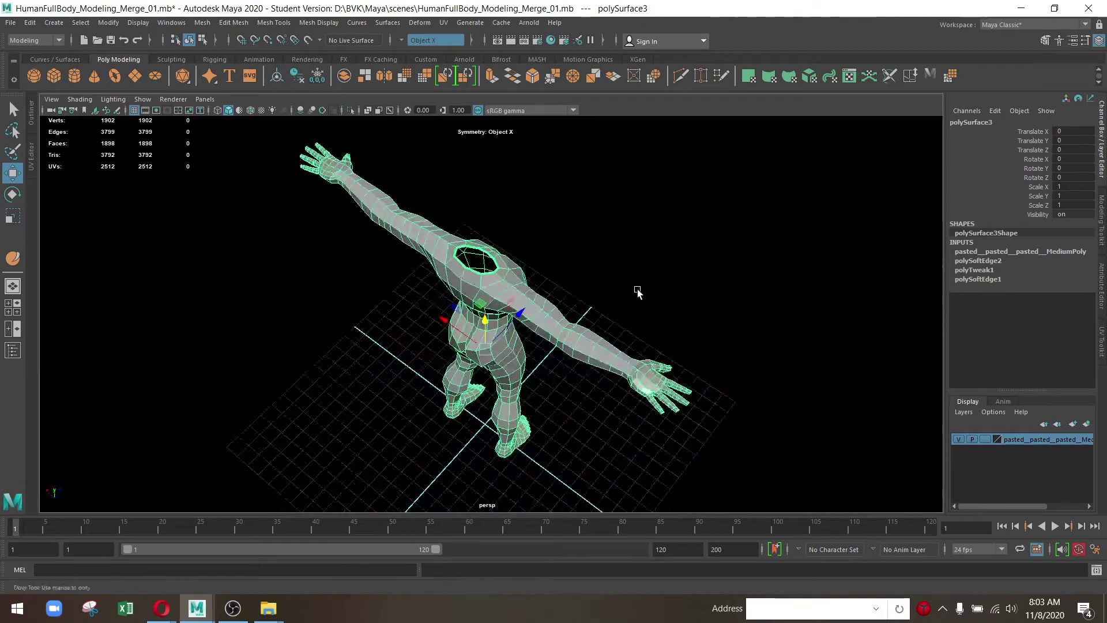
{"action": "left_click_drag", "start_coordinate": [638, 292], "coordinate": [499, 447]}
{"action": "left_click_drag", "start_coordinate": [499, 447], "coordinate": [625, 376]}
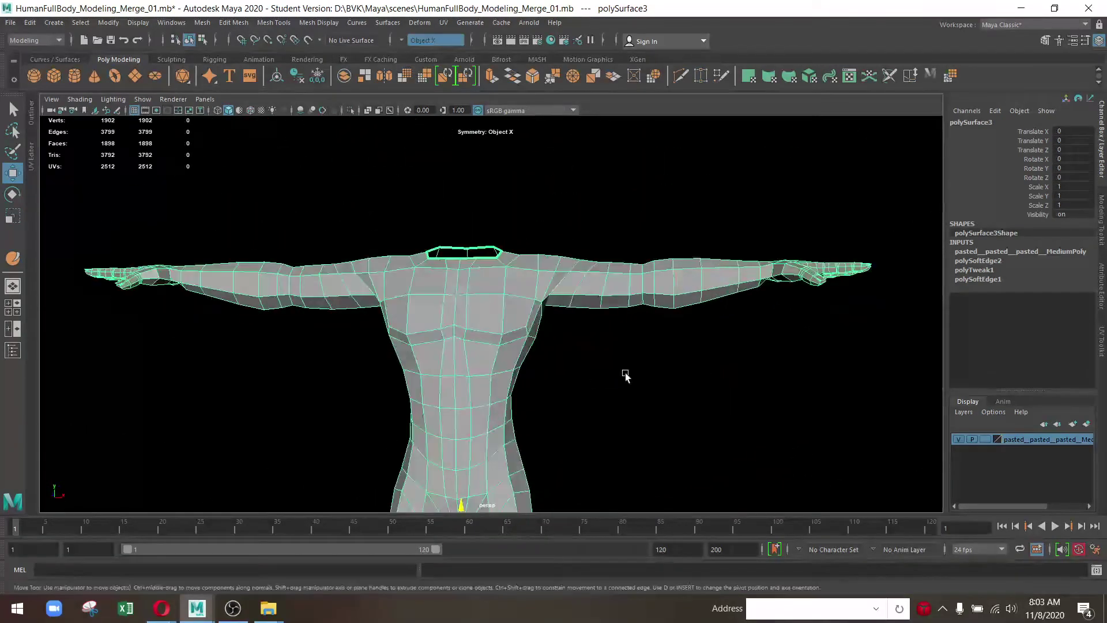
{"action": "left_click_drag", "start_coordinate": [626, 376], "coordinate": [364, 354]}
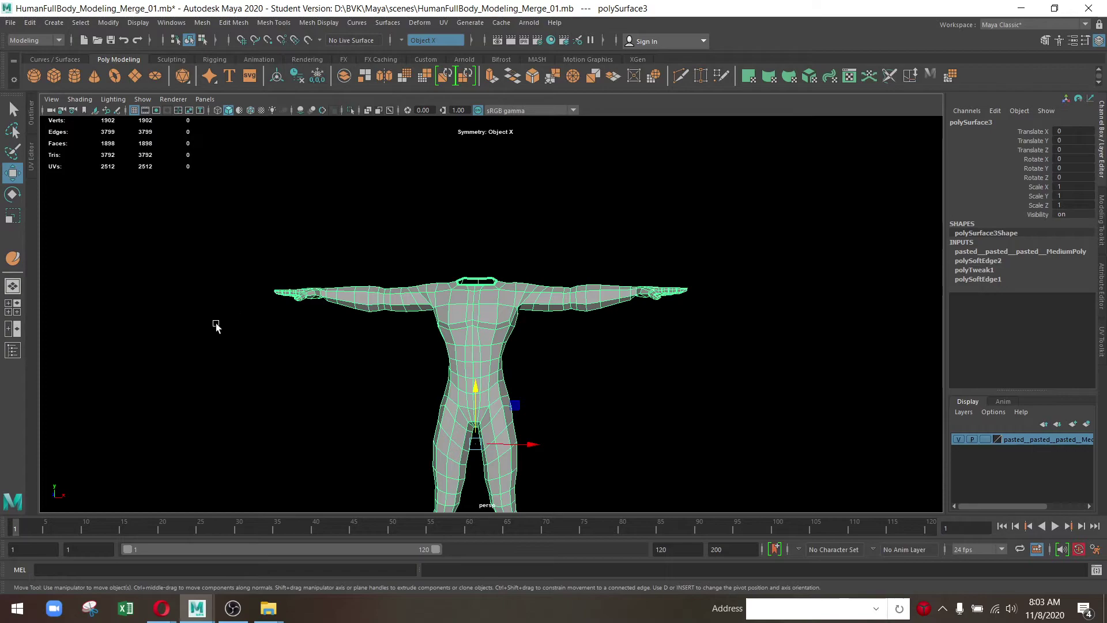
Switch to the front orthographic view framed on the legs and pick a thigh face
{"action": "left_click_drag", "start_coordinate": [216, 326], "coordinate": [519, 398]}
{"action": "left_click_drag", "start_coordinate": [519, 398], "coordinate": [473, 279]}
{"action": "left_click_drag", "start_coordinate": [472, 279], "coordinate": [453, 281]}
{"action": "left_click_drag", "start_coordinate": [455, 279], "coordinate": [562, 249]}
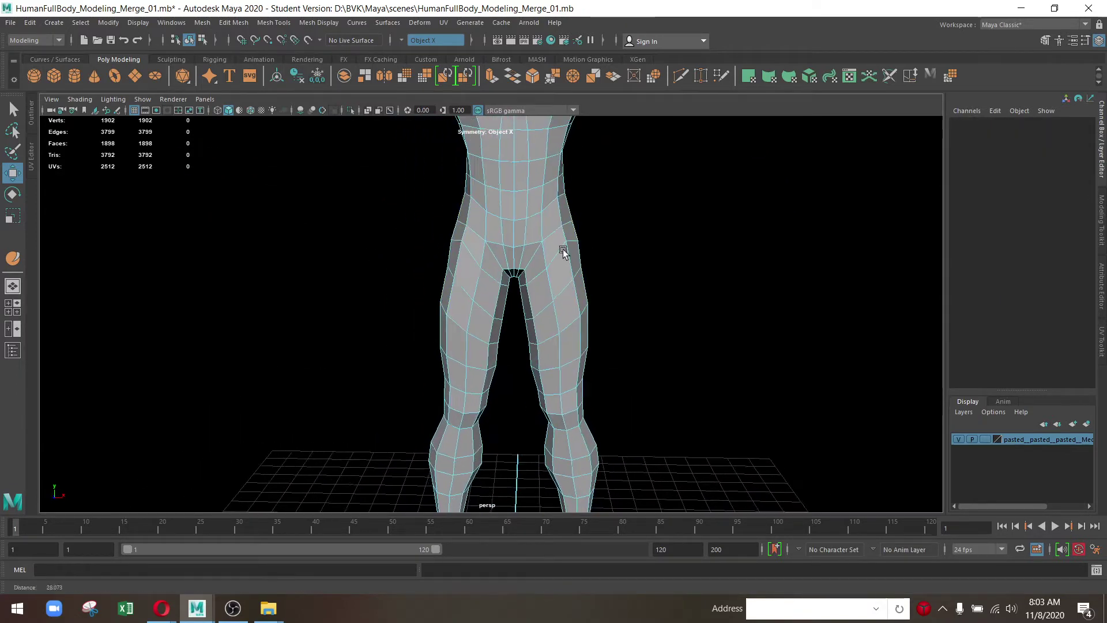
{"action": "key", "text": "space"}
{"action": "key", "text": "space"}
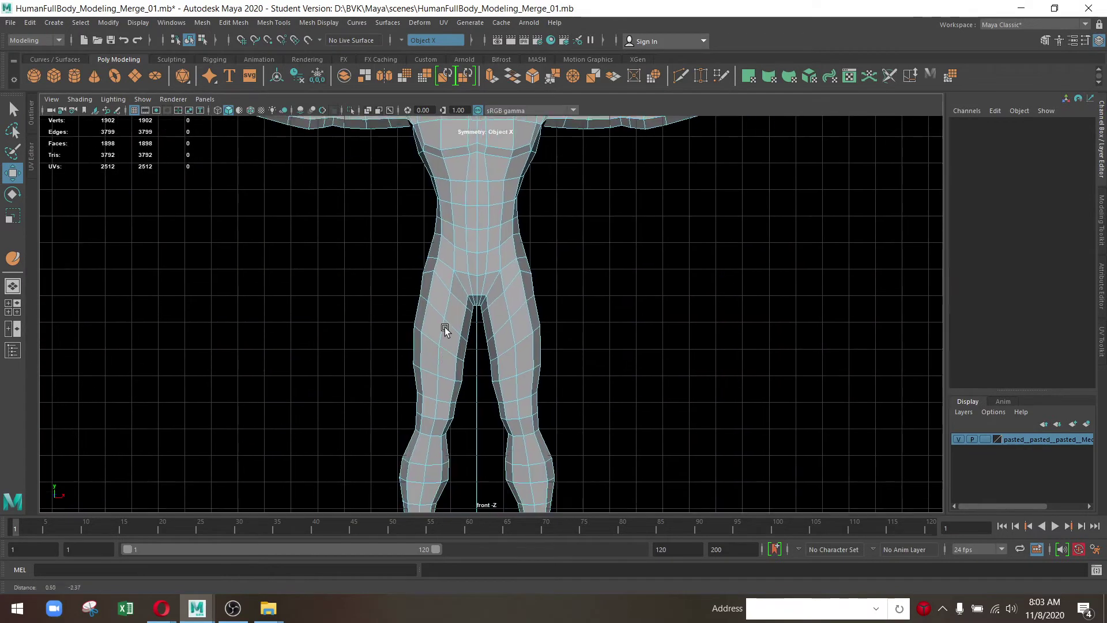
{"action": "left_click_drag", "start_coordinate": [445, 330], "coordinate": [457, 267]}
{"action": "left_click", "coordinate": [527, 216]}
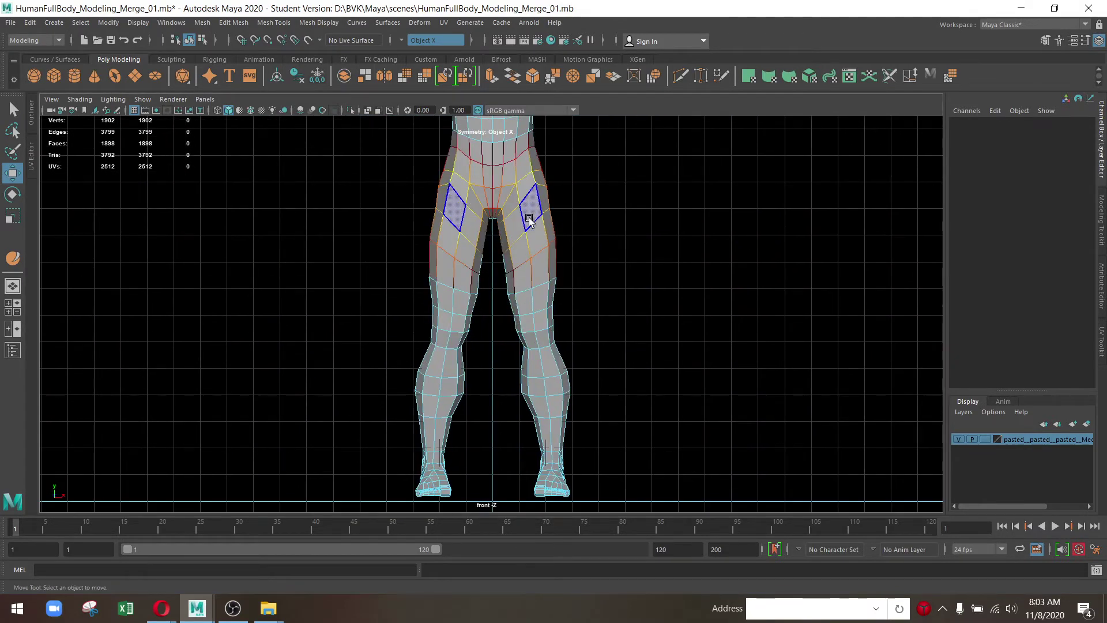
Marquee-select the hip and thigh faces, then add the knee faces to the selection
{"action": "key", "text": "space"}
{"action": "scroll", "scroll_direction": "up", "scroll_amount": 3}
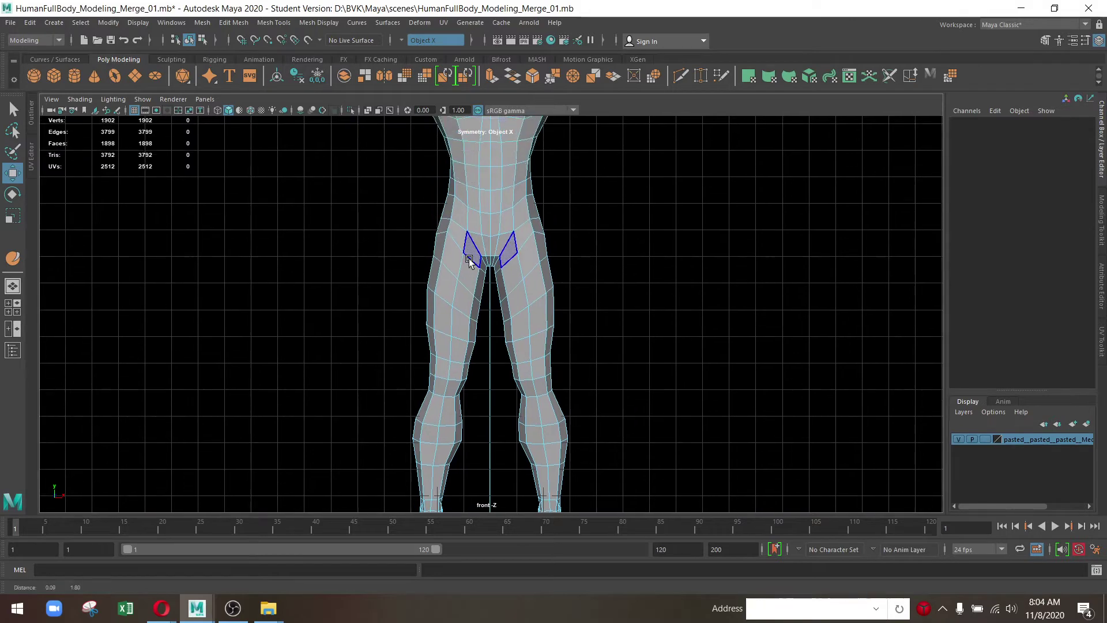
{"action": "scroll", "scroll_direction": "up", "scroll_amount": 3}
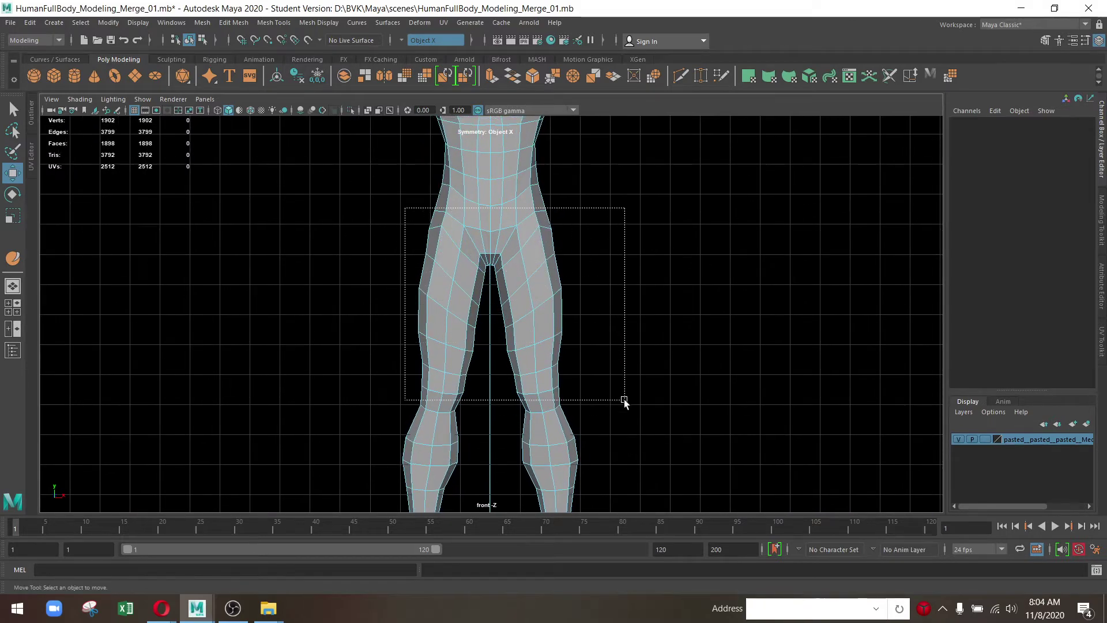
{"action": "left_click_drag", "start_coordinate": [624, 400], "coordinate": [624, 400]}
{"action": "scroll", "scroll_direction": "down", "scroll_amount": 3}
{"action": "left_click_drag", "start_coordinate": [623, 470], "coordinate": [637, 252]}
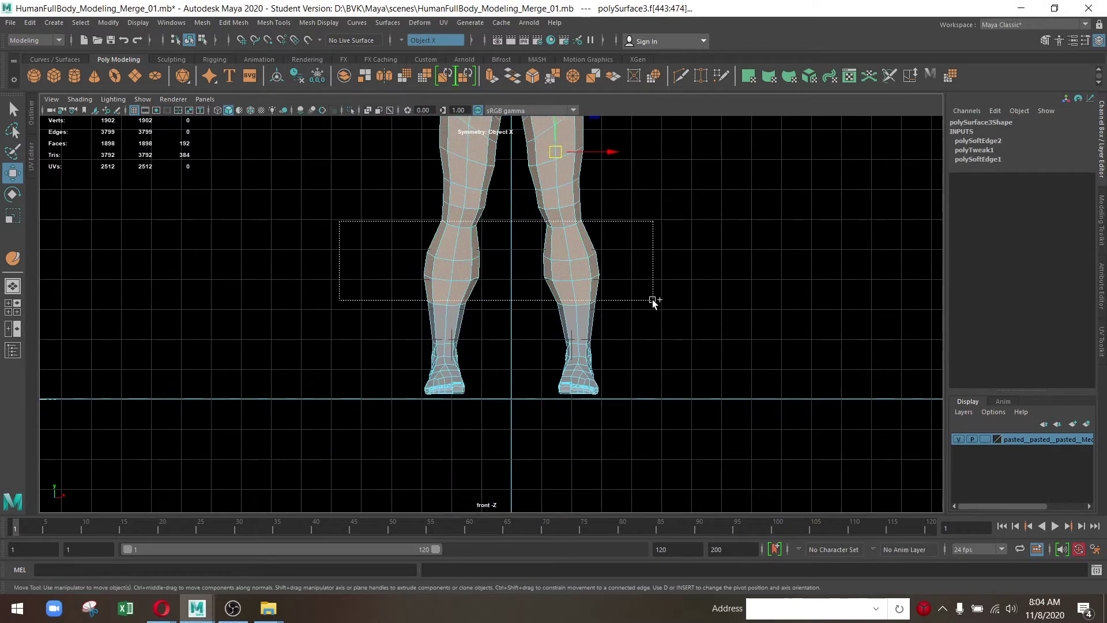
{"action": "left_click_drag", "start_coordinate": [672, 329], "coordinate": [672, 329]}
Return to the perspective view and check the leg face selection from front and back
{"action": "key", "text": "space"}
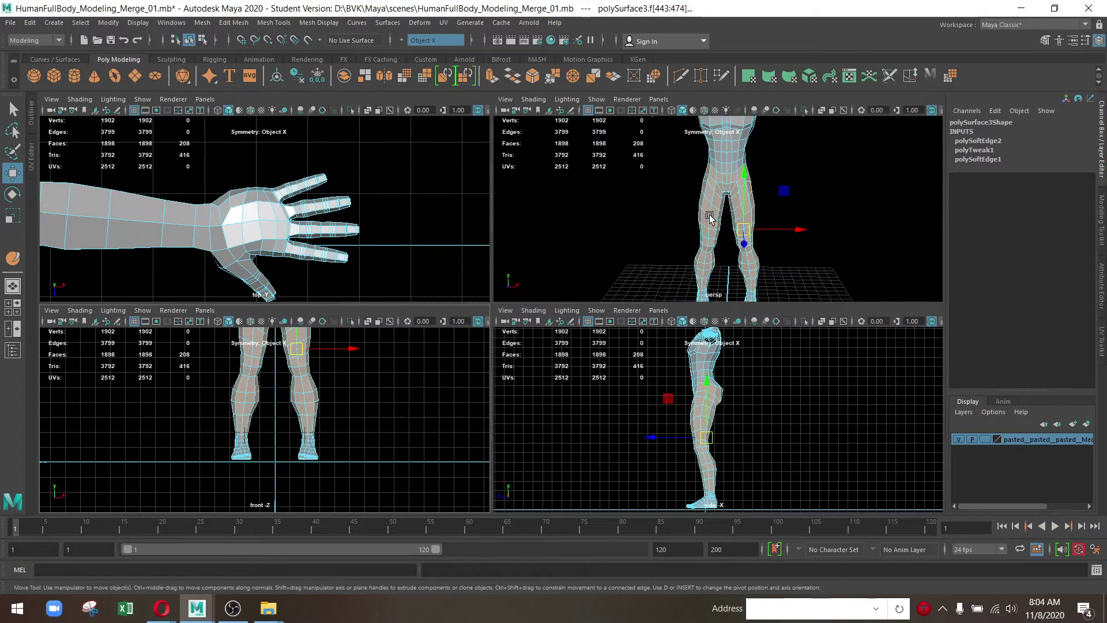
{"action": "key", "text": "space"}
{"action": "left_click_drag", "start_coordinate": [692, 214], "coordinate": [472, 309]}
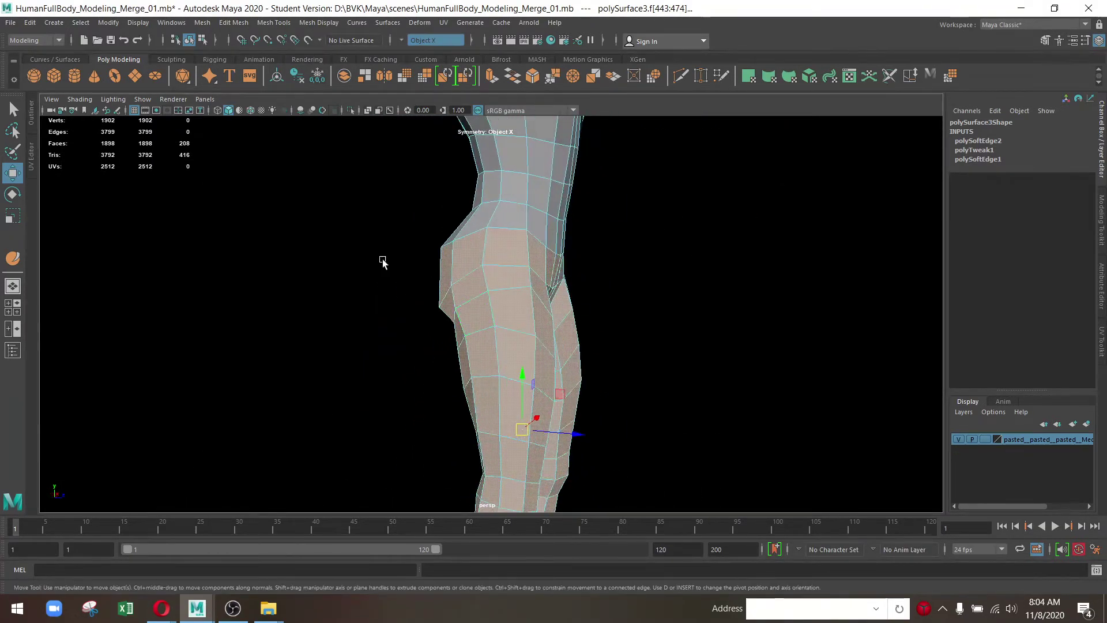
{"action": "left_click_drag", "start_coordinate": [792, 298], "coordinate": [662, 336]}
{"action": "scroll", "scroll_direction": "down", "scroll_amount": 3}
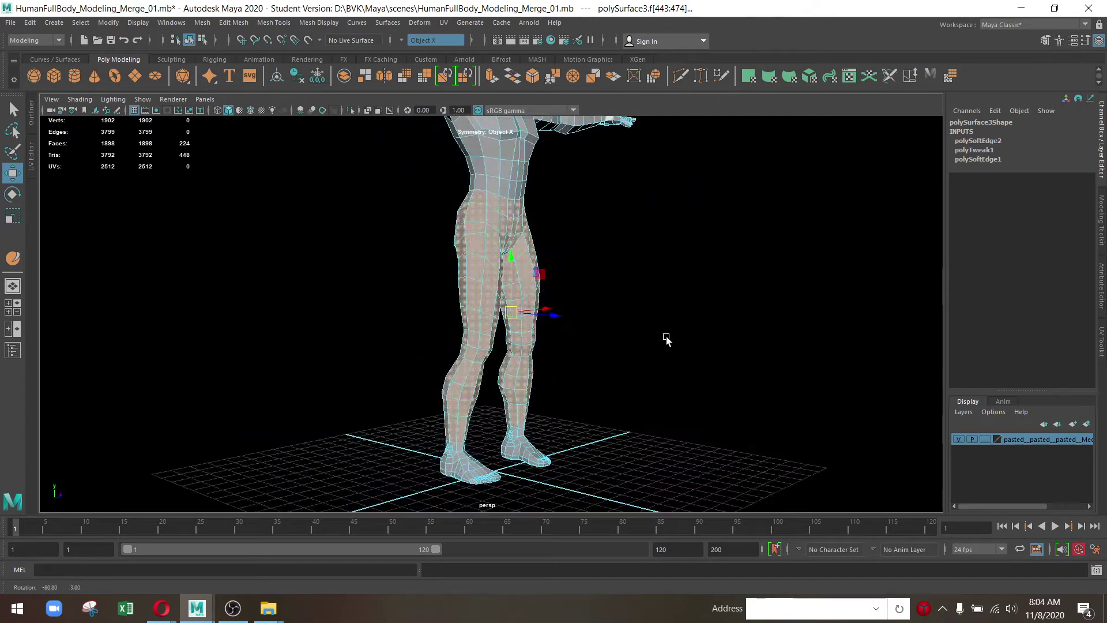
{"action": "left_click", "coordinate": [274, 23]}
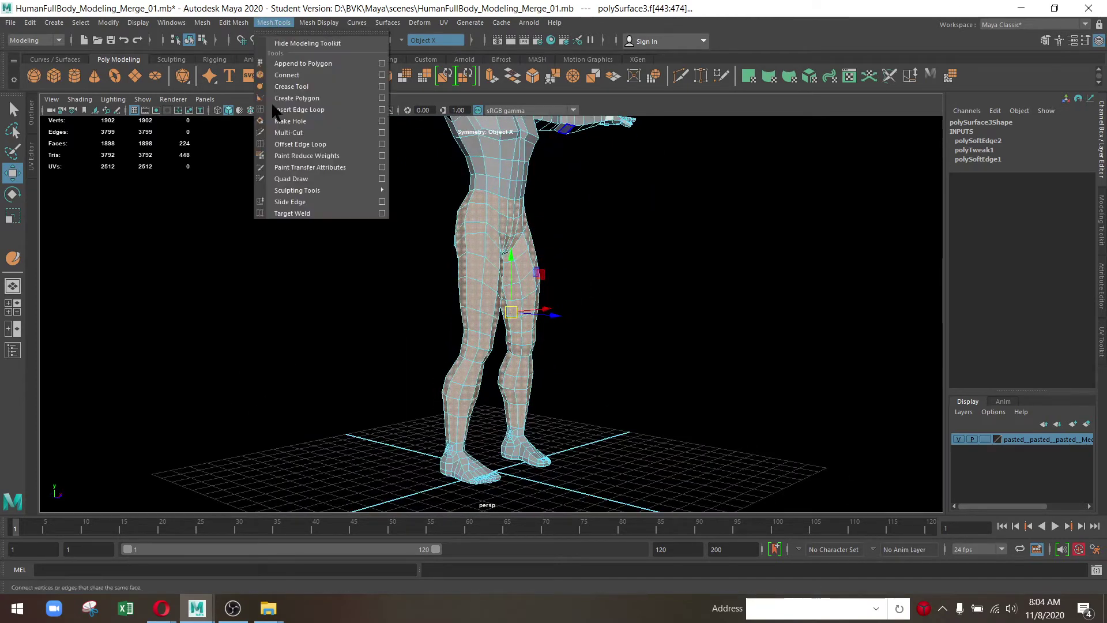
Duplicate the selected hip and leg faces into a new mesh, polySurface5, with Edit Mesh > Duplicate
{"action": "mouse_move", "coordinate": [297, 190]}
{"action": "left_click", "coordinate": [247, 23]}
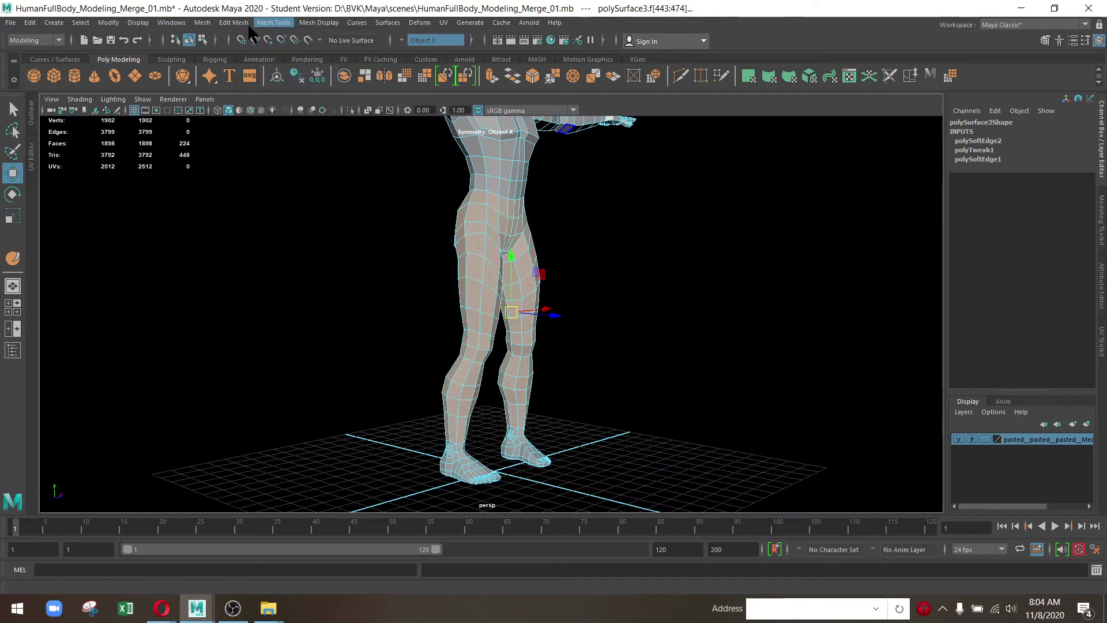
{"action": "left_click", "coordinate": [263, 335]}
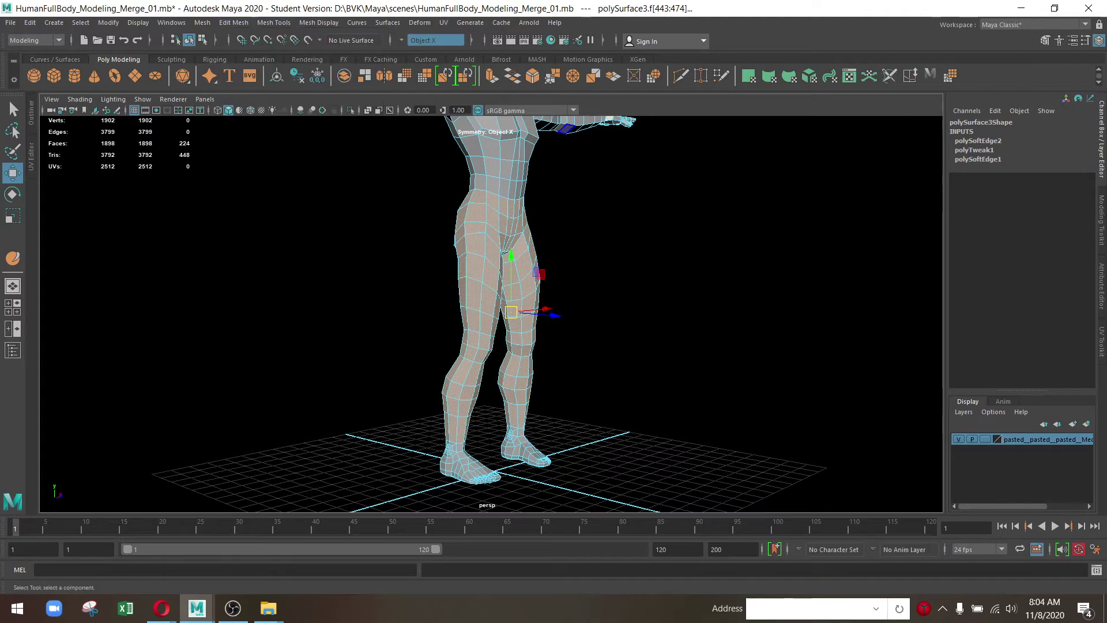
{"action": "left_click_drag", "start_coordinate": [662, 323], "coordinate": [506, 325]}
{"action": "left_click_drag", "start_coordinate": [506, 325], "coordinate": [423, 341]}
{"action": "left_click_drag", "start_coordinate": [423, 341], "coordinate": [498, 391]}
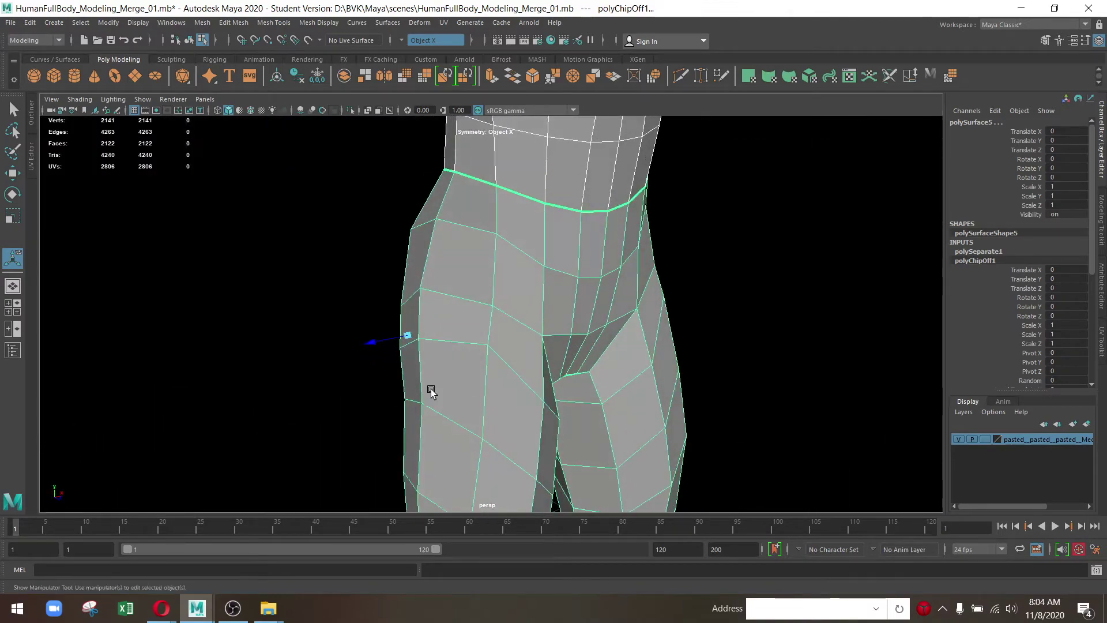
Orbit around the hips to inspect the duplicate, then return to object selection
{"action": "left_click_drag", "start_coordinate": [431, 391], "coordinate": [600, 369]}
{"action": "left_click_drag", "start_coordinate": [599, 369], "coordinate": [604, 374]}
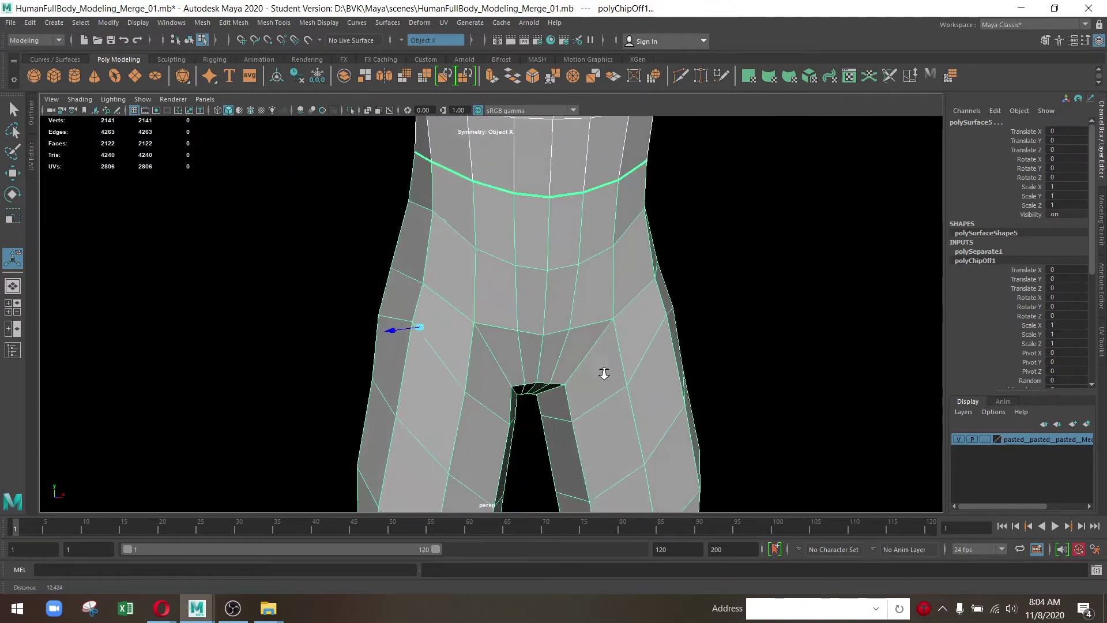
{"action": "left_click_drag", "start_coordinate": [604, 374], "coordinate": [475, 279]}
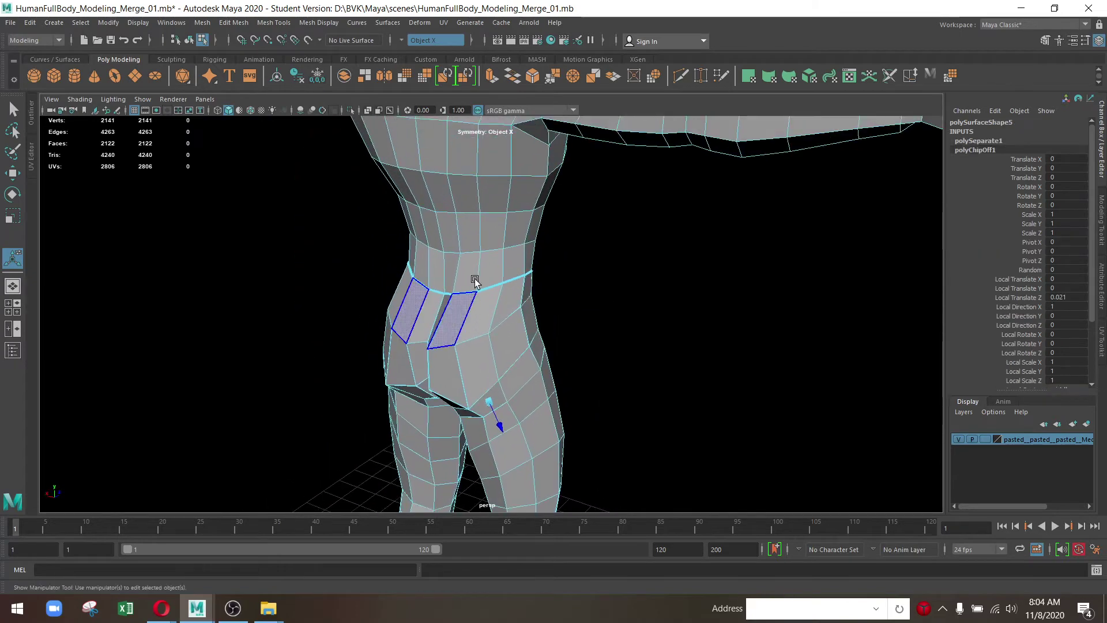
{"action": "left_click_drag", "start_coordinate": [481, 251], "coordinate": [598, 207]}
{"action": "left_click_drag", "start_coordinate": [474, 201], "coordinate": [499, 496]}
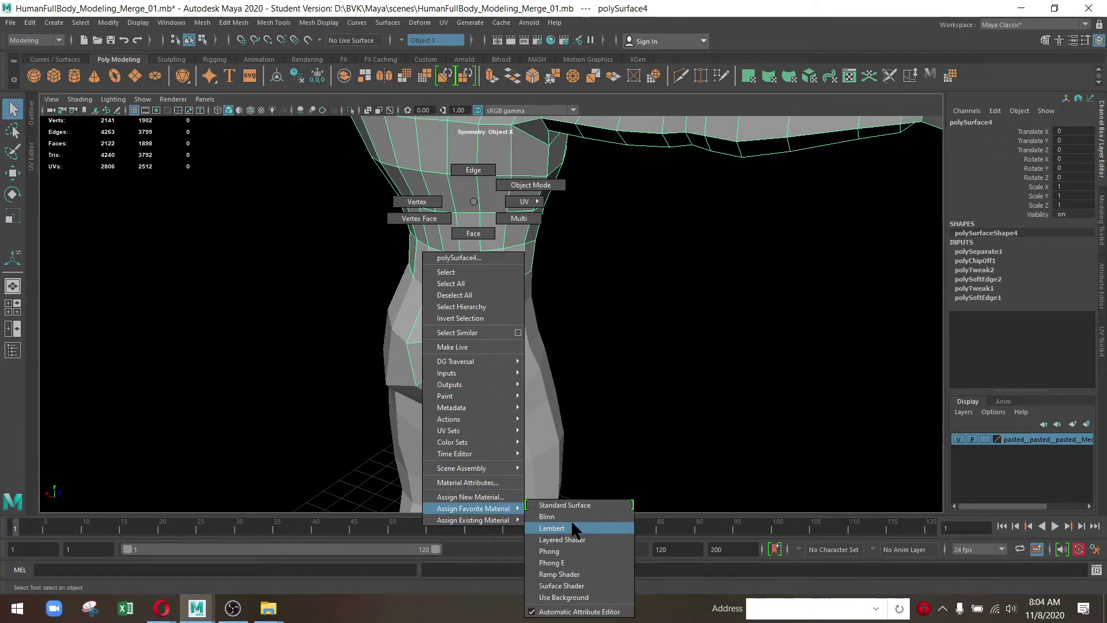
Assign a new Lambert material to the body, delete its history, and colour lambert2 tan
{"action": "left_click_drag", "start_coordinate": [499, 497], "coordinate": [572, 522]}
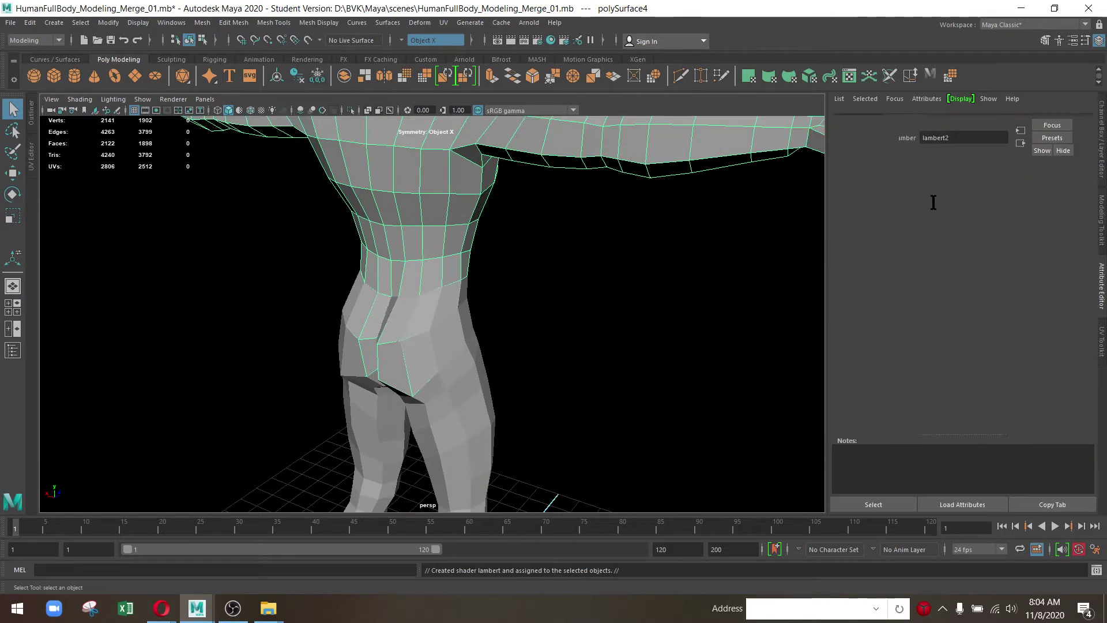
{"action": "left_click", "coordinate": [26, 22]}
{"action": "mouse_move", "coordinate": [67, 169]}
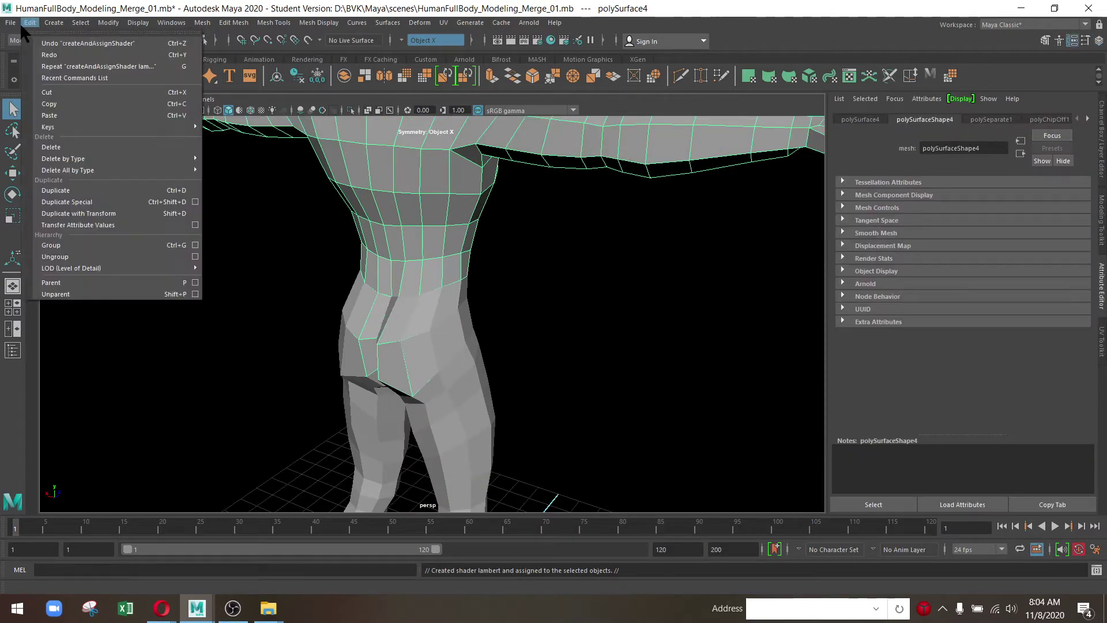
{"action": "left_click", "coordinate": [240, 171]}
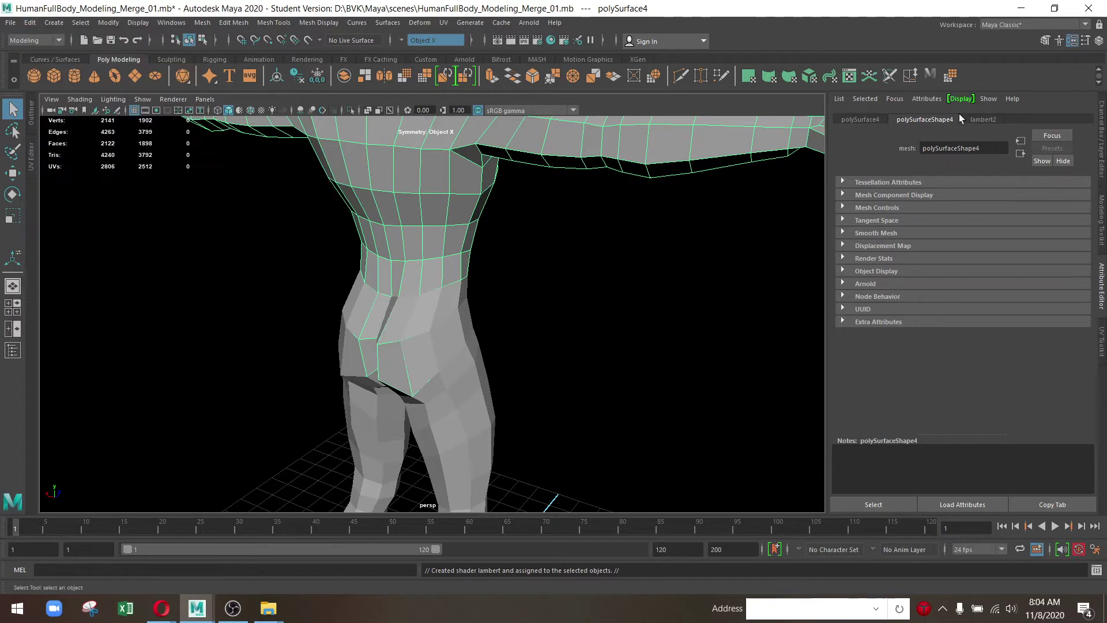
{"action": "left_click", "coordinate": [984, 120]}
{"action": "left_click", "coordinate": [944, 247]}
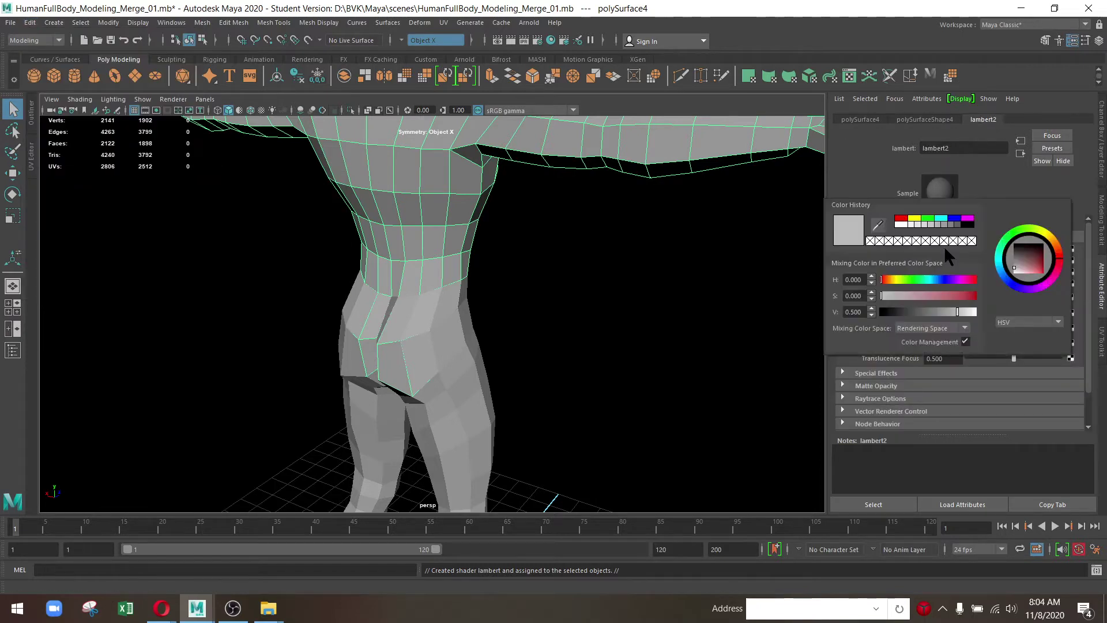
{"action": "left_click", "coordinate": [887, 279]}
{"action": "left_click_drag", "start_coordinate": [901, 296], "coordinate": [889, 281]}
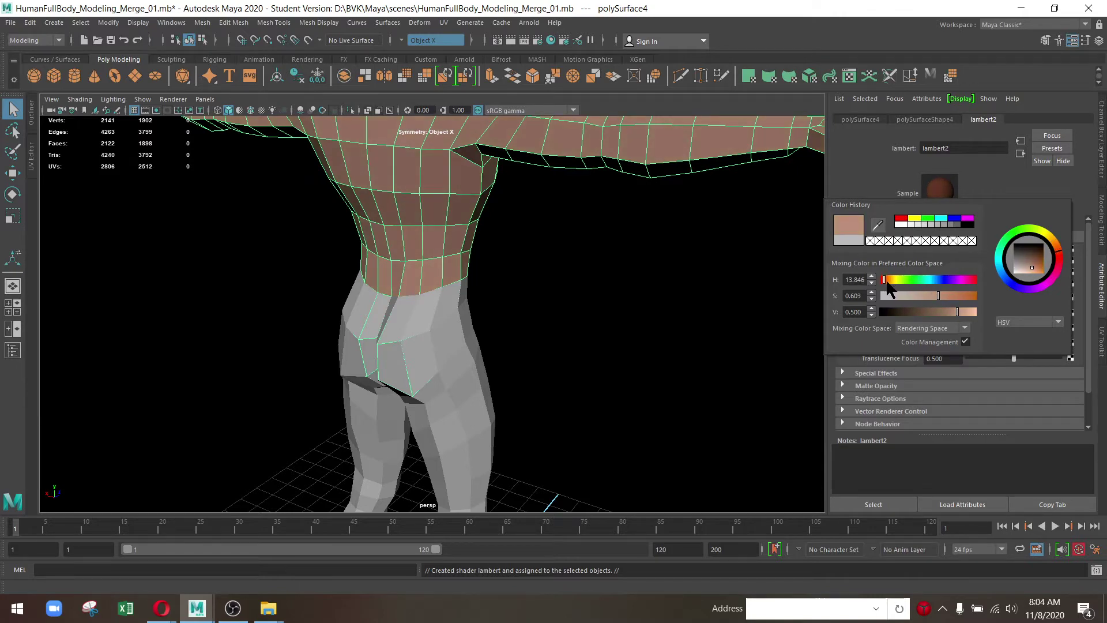
Deselect the body, orbit to a front view, and select the leggings mesh
{"action": "scroll", "scroll_direction": "down", "scroll_amount": 3}
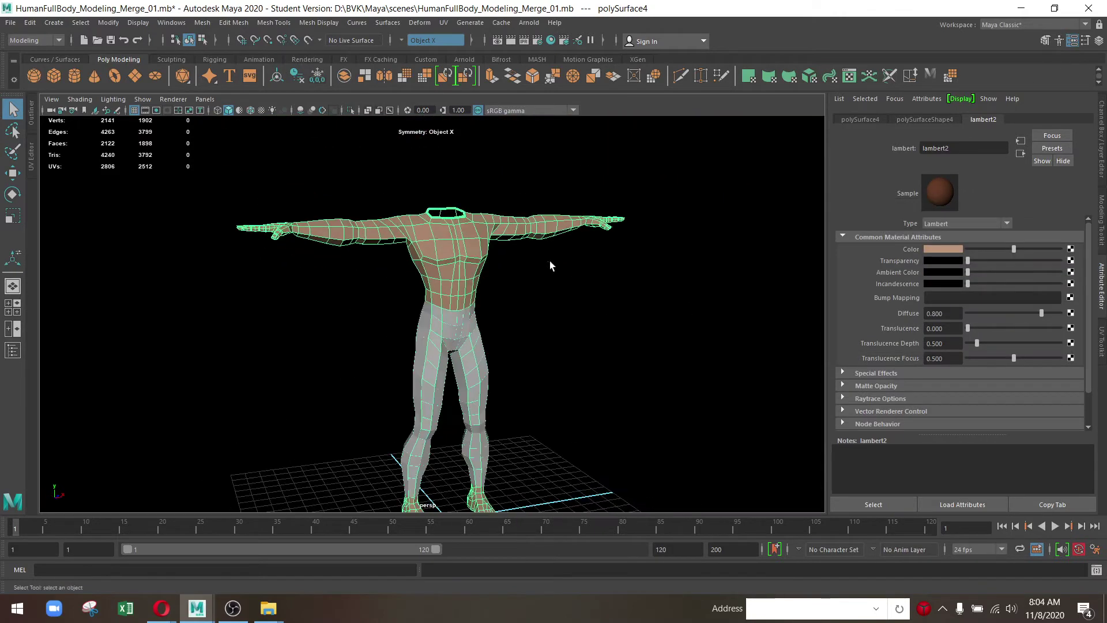
{"action": "left_click", "coordinate": [517, 360]}
{"action": "scroll", "scroll_direction": "up", "scroll_amount": 3}
{"action": "left_click_drag", "start_coordinate": [517, 366], "coordinate": [483, 333]}
{"action": "left_click", "coordinate": [483, 333]}
Assign a new Blinn material, blinn1, to the leggings and colour it bright red
{"action": "key", "text": "f"}
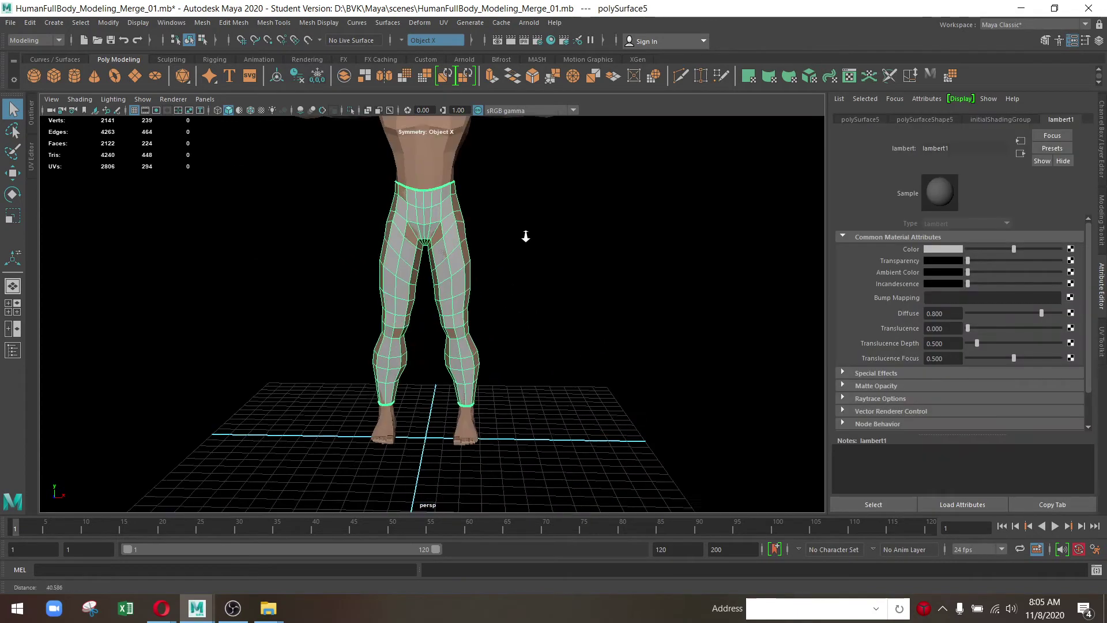
{"action": "right_click", "coordinate": [455, 171]}
{"action": "mouse_move", "coordinate": [455, 477]}
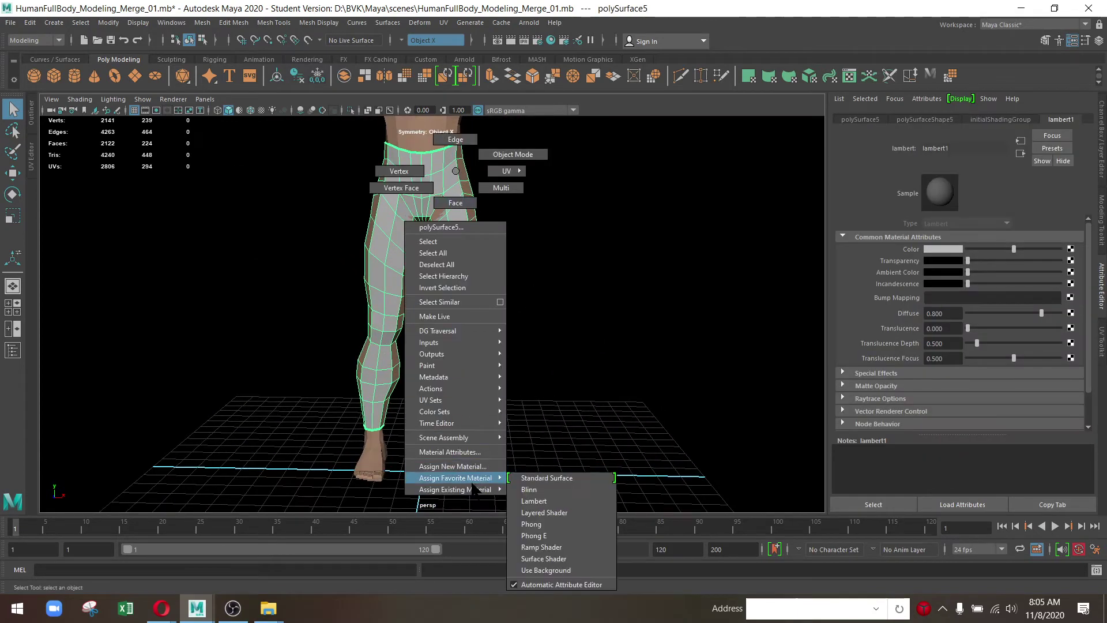
{"action": "left_click", "coordinate": [540, 487]}
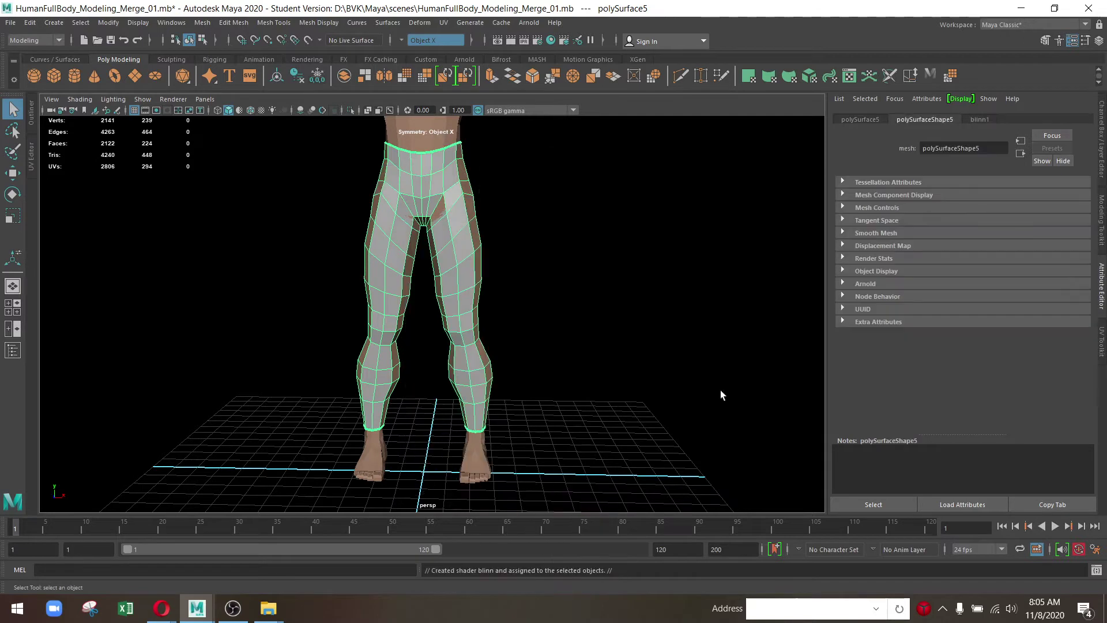
{"action": "left_click", "coordinate": [953, 249]}
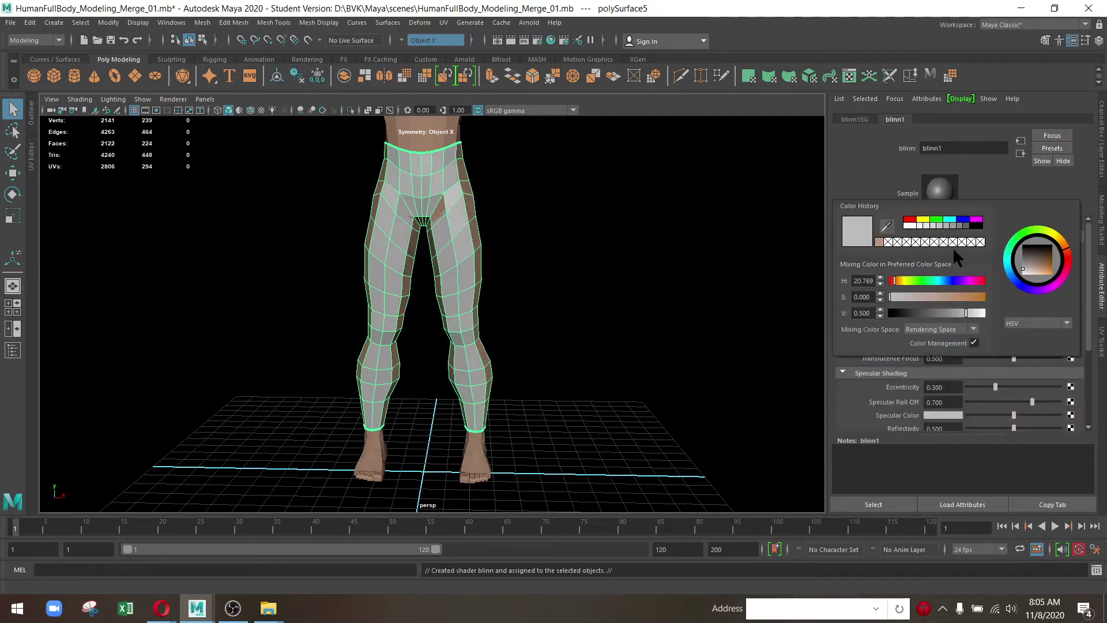
{"action": "left_click_drag", "start_coordinate": [910, 310], "coordinate": [999, 299]}
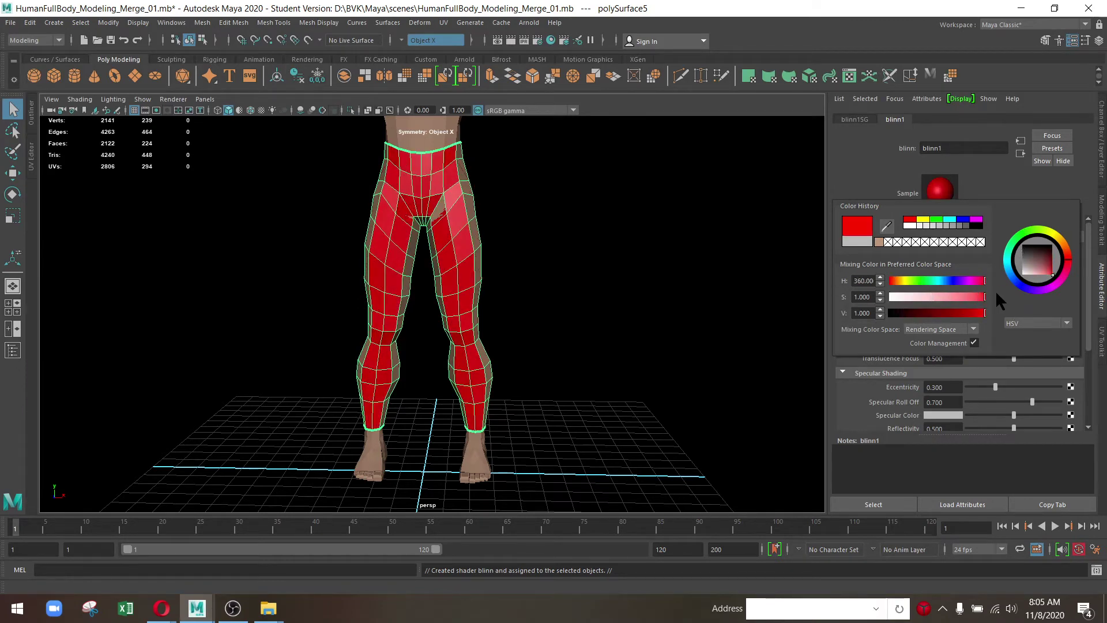
Turn on smooth preview (3) and orbit around the deselected figure
{"action": "scroll", "scroll_direction": "down", "scroll_amount": 3}
{"action": "left_click_drag", "start_coordinate": [371, 246], "coordinate": [534, 314]}
{"action": "key", "text": "3"}
{"action": "left_click", "coordinate": [657, 329]}
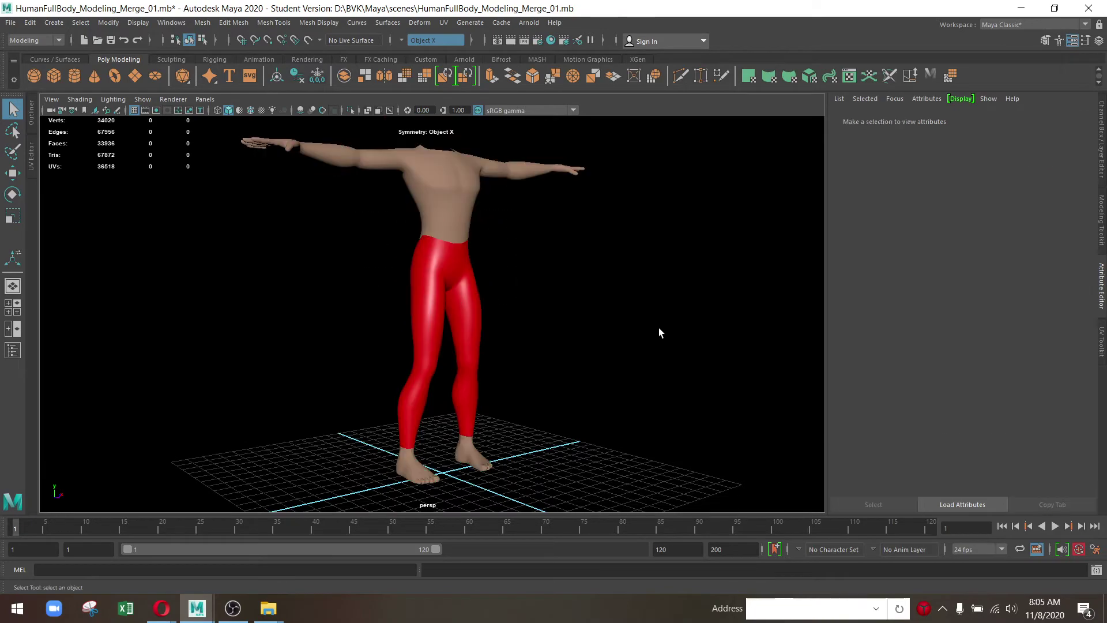
{"action": "left_click_drag", "start_coordinate": [657, 329], "coordinate": [486, 366]}
{"action": "scroll", "scroll_direction": "up", "scroll_amount": 3}
Select the leggings in a single perspective view and switch to wireframe to expose the waist rim
{"action": "left_click", "coordinate": [444, 265]}
{"action": "key", "text": "1"}
{"action": "key", "text": "3"}
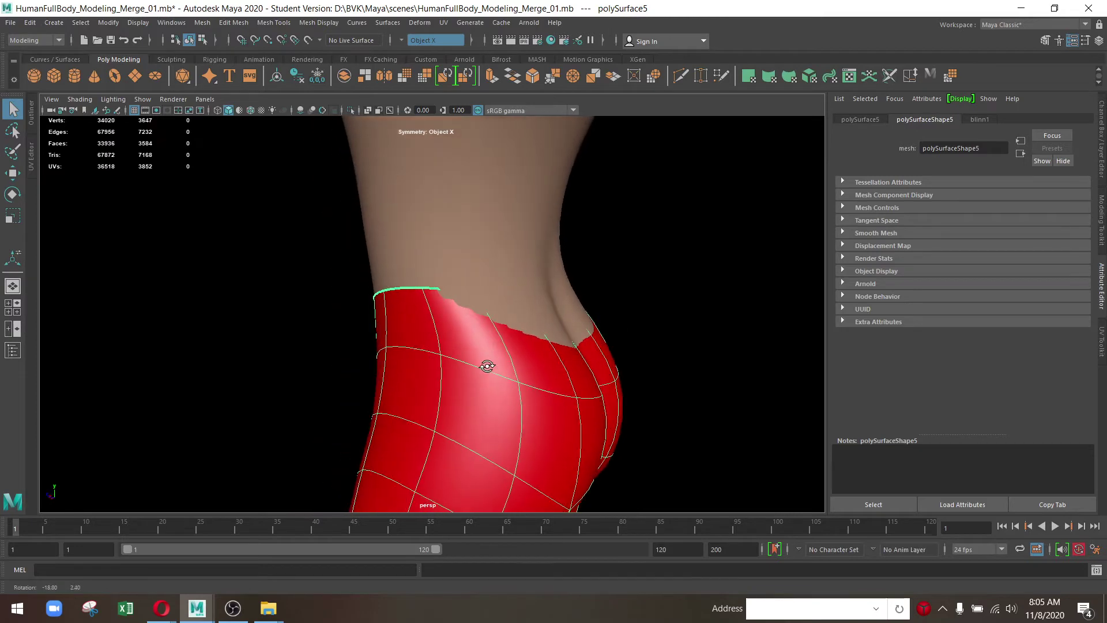
{"action": "left_click_drag", "start_coordinate": [411, 294], "coordinate": [360, 281]}
{"action": "key", "text": "space"}
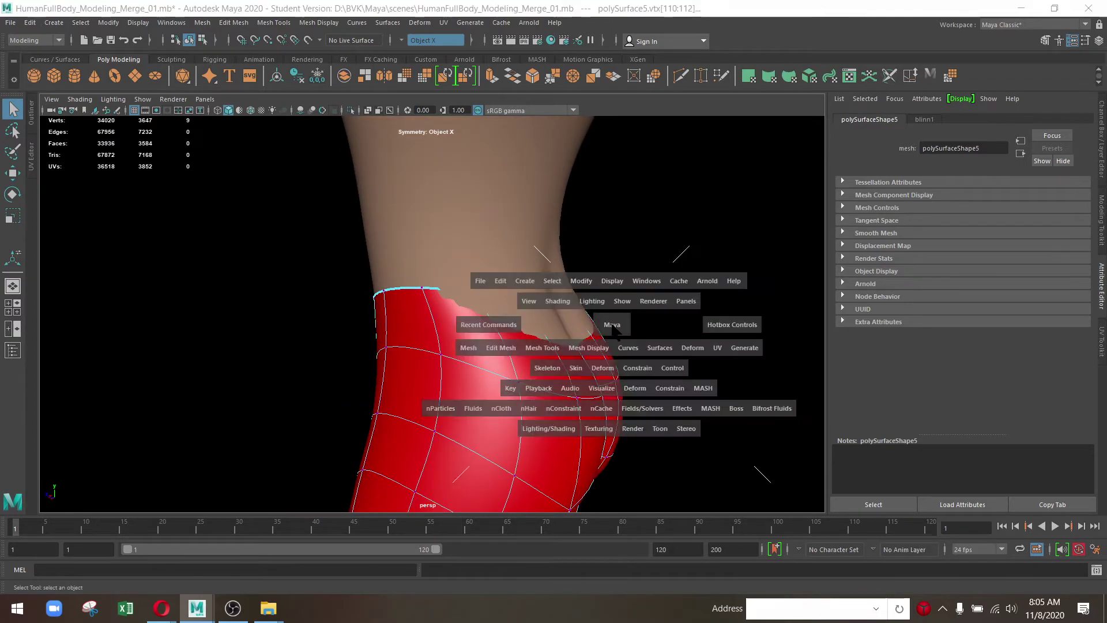
{"action": "key", "text": "space"}
{"action": "key", "text": "4"}
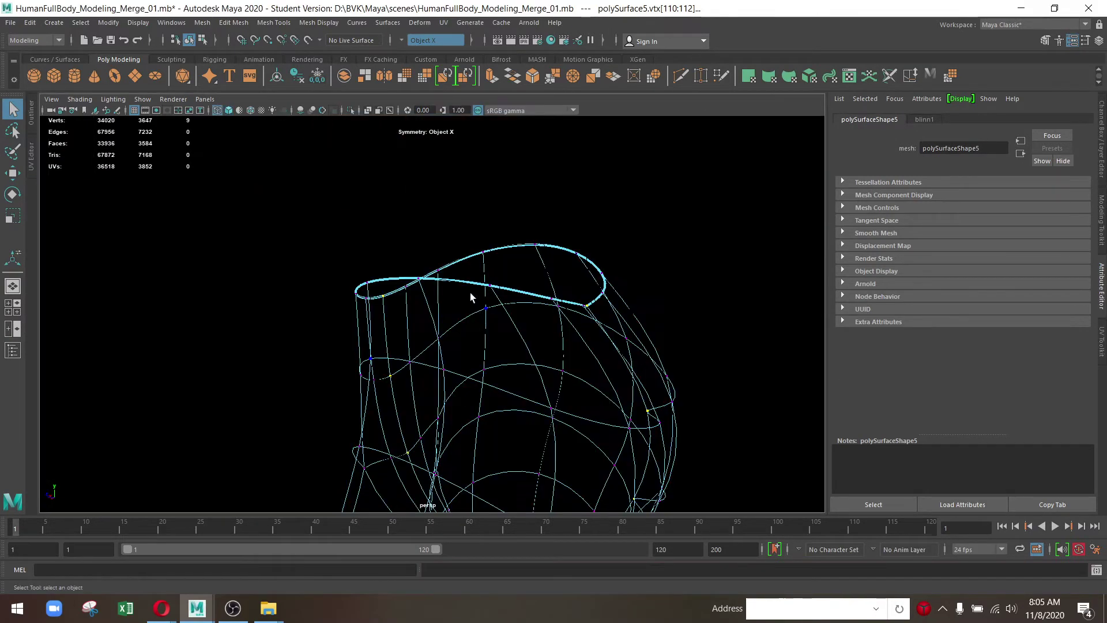
{"action": "left_click_drag", "start_coordinate": [469, 292], "coordinate": [563, 365]}
Select the waist rim vertices and move them to even out the waistband
{"action": "key", "text": "w"}
{"action": "left_click", "coordinate": [548, 327]}
{"action": "key", "text": "5"}
{"action": "left_click_drag", "start_coordinate": [548, 327], "coordinate": [539, 279]}
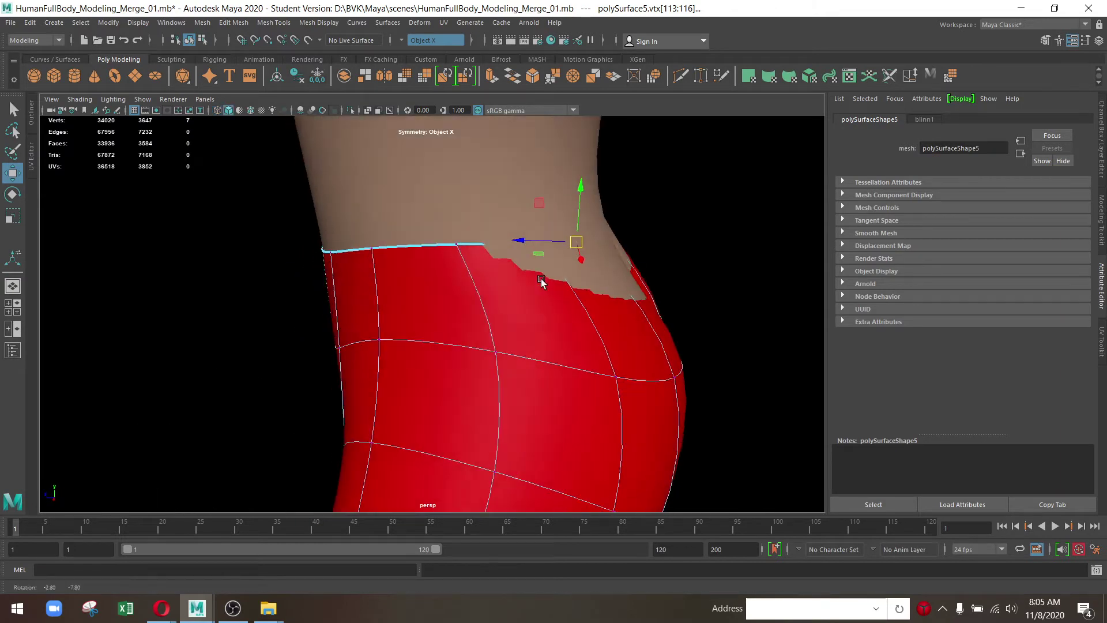
{"action": "left_click_drag", "start_coordinate": [530, 237], "coordinate": [527, 285]}
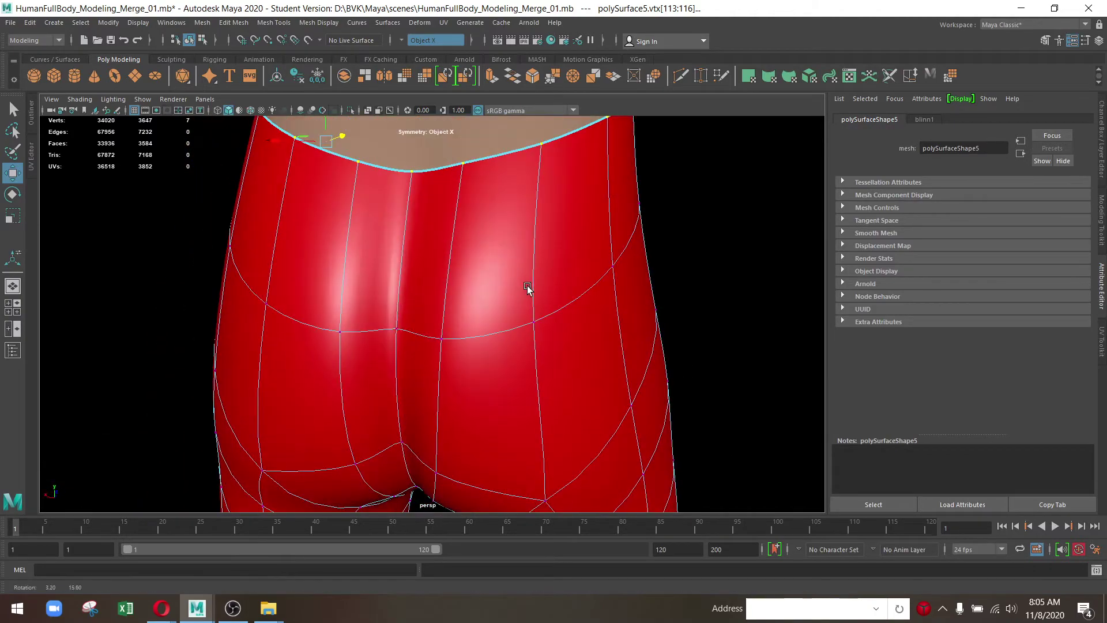
Select the vertices at the back of the hips and apply Average Vertices
{"action": "left_click", "coordinate": [390, 319]}
{"action": "left_click_drag", "start_coordinate": [391, 319], "coordinate": [491, 272]}
{"action": "left_click_drag", "start_coordinate": [552, 310], "coordinate": [482, 359]}
{"action": "left_click", "coordinate": [483, 262]}
{"action": "right_click", "coordinate": [513, 289]}
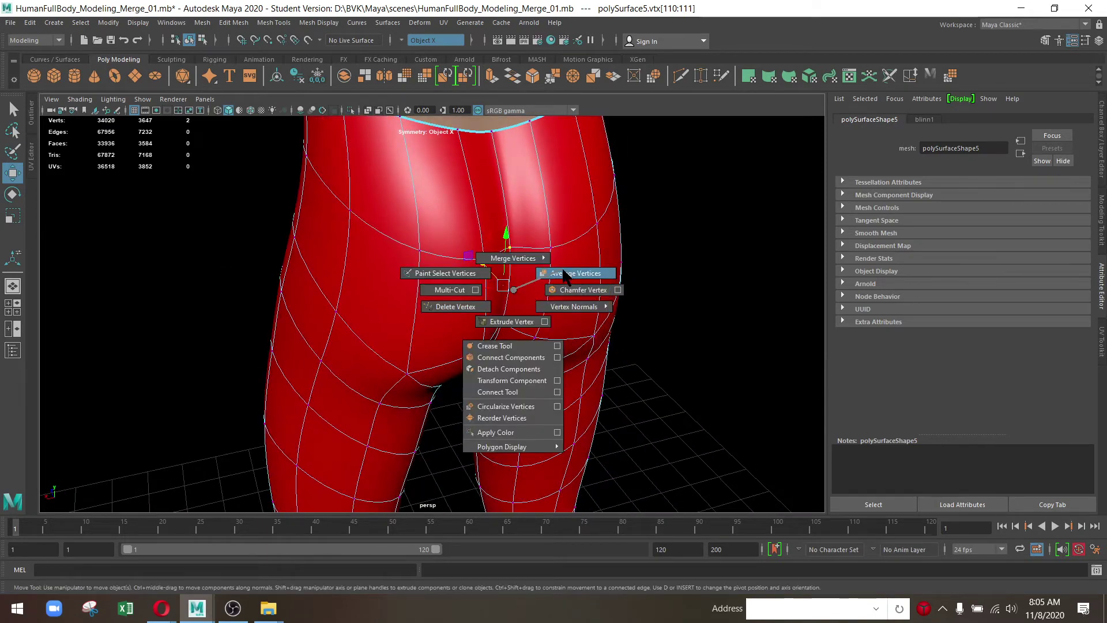
{"action": "left_click_drag", "start_coordinate": [564, 274], "coordinate": [564, 273]}
Repeat Average Vertices on the hip vertices, undoing one pass, and orbit to inspect the result
{"action": "left_click_drag", "start_coordinate": [548, 309], "coordinate": [470, 327]}
{"action": "key", "text": "g"}
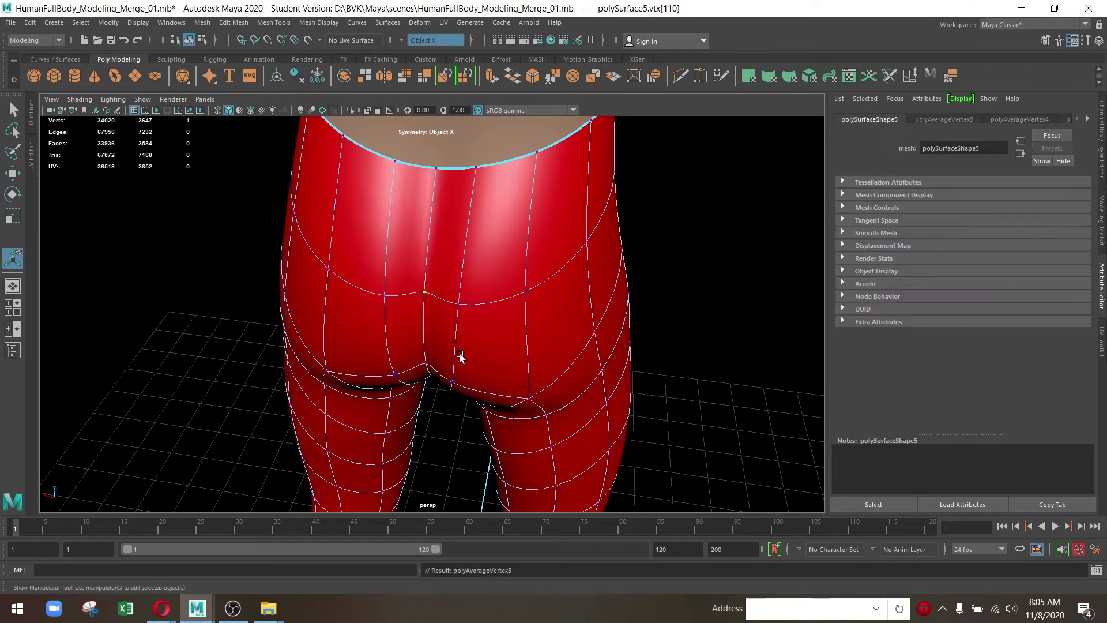
{"action": "key", "text": "g"}
{"action": "key", "text": "g"}
{"action": "key", "text": "g"}
{"action": "key", "text": "g"}
{"action": "key", "text": "ctrl+z"}
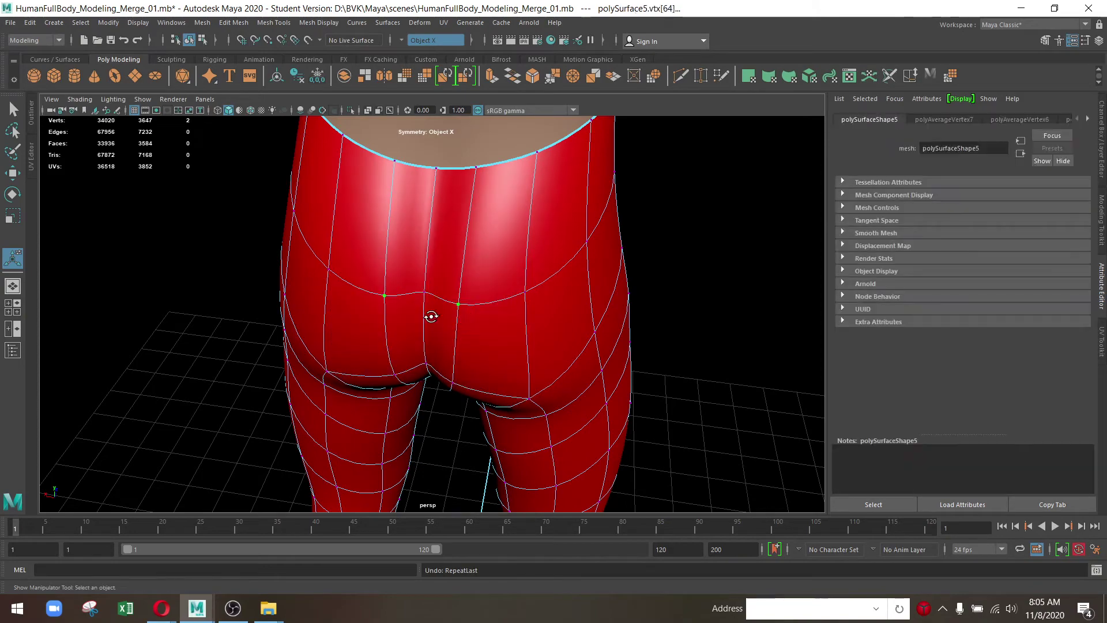
{"action": "left_click_drag", "start_coordinate": [431, 314], "coordinate": [448, 260]}
{"action": "key", "text": "g"}
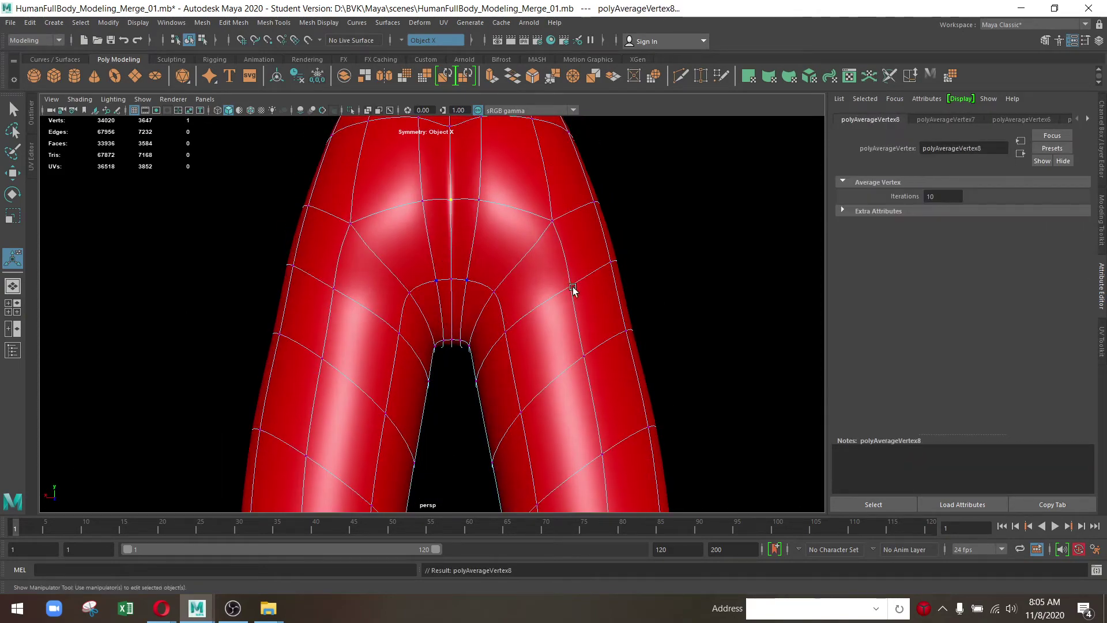
{"action": "left_click_drag", "start_coordinate": [575, 292], "coordinate": [376, 254]}
{"action": "scroll", "scroll_direction": "down", "scroll_amount": 3}
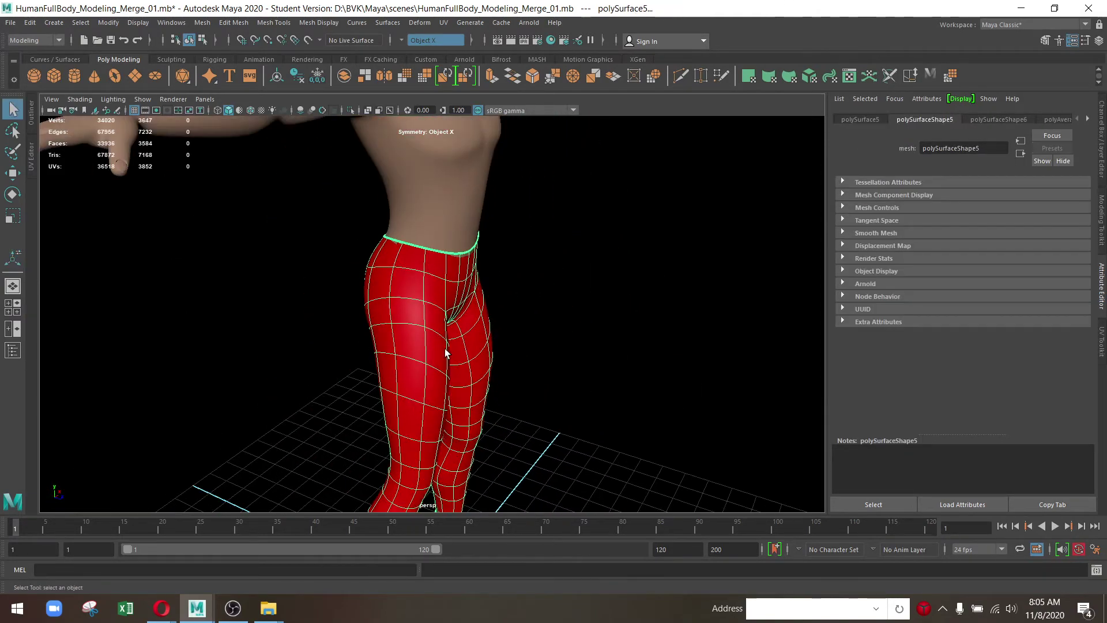
{"action": "left_click_drag", "start_coordinate": [271, 353], "coordinate": [462, 353]}
Select the leggings mesh and switch it to edge mode
{"action": "key", "text": "q"}
{"action": "scroll", "scroll_direction": "up", "scroll_amount": 3}
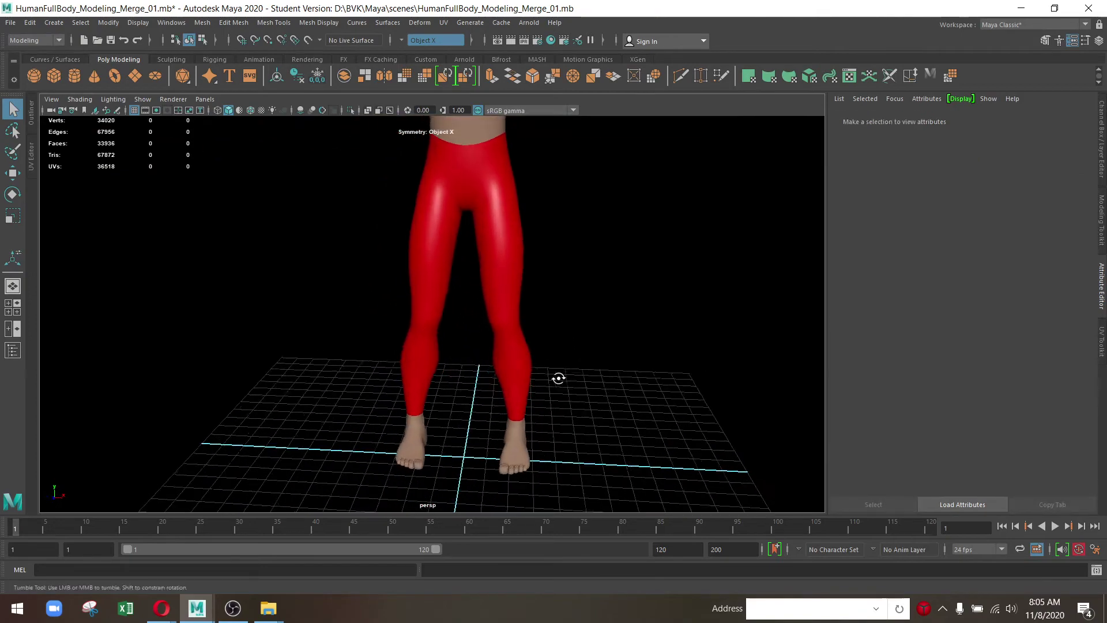
{"action": "left_click_drag", "start_coordinate": [559, 378], "coordinate": [494, 354]}
{"action": "scroll", "scroll_direction": "up", "scroll_amount": 3}
{"action": "left_click", "coordinate": [462, 350]}
{"action": "scroll", "scroll_direction": "up", "scroll_amount": 3}
{"action": "scroll", "scroll_direction": "up", "scroll_amount": 3}
{"action": "left_click_drag", "start_coordinate": [514, 297], "coordinate": [511, 372]}
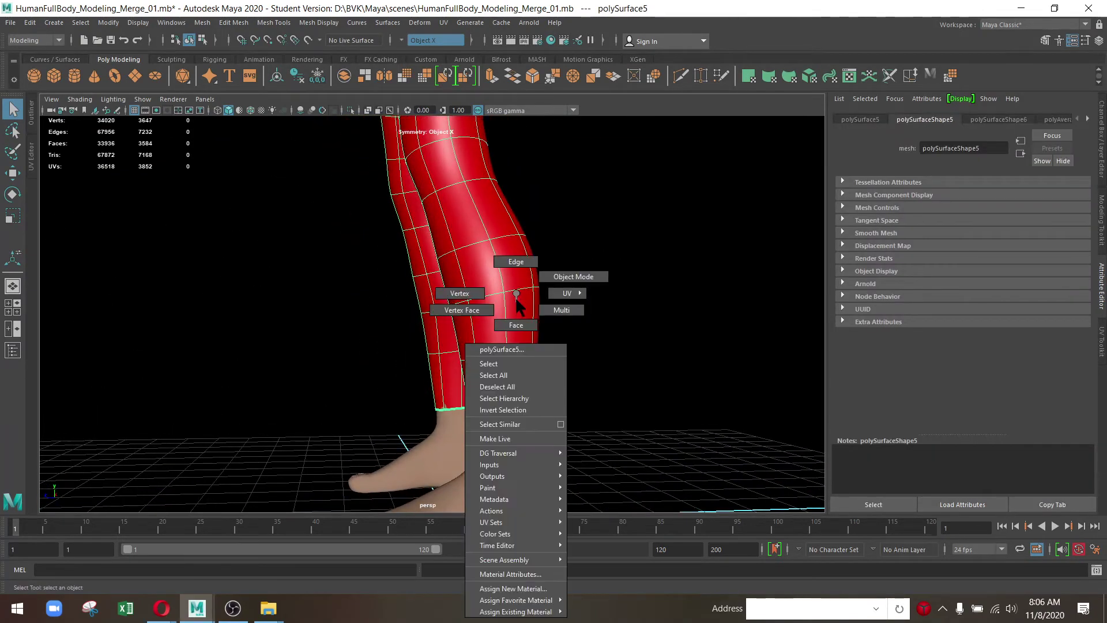
{"action": "left_click_drag", "start_coordinate": [510, 371], "coordinate": [572, 371]}
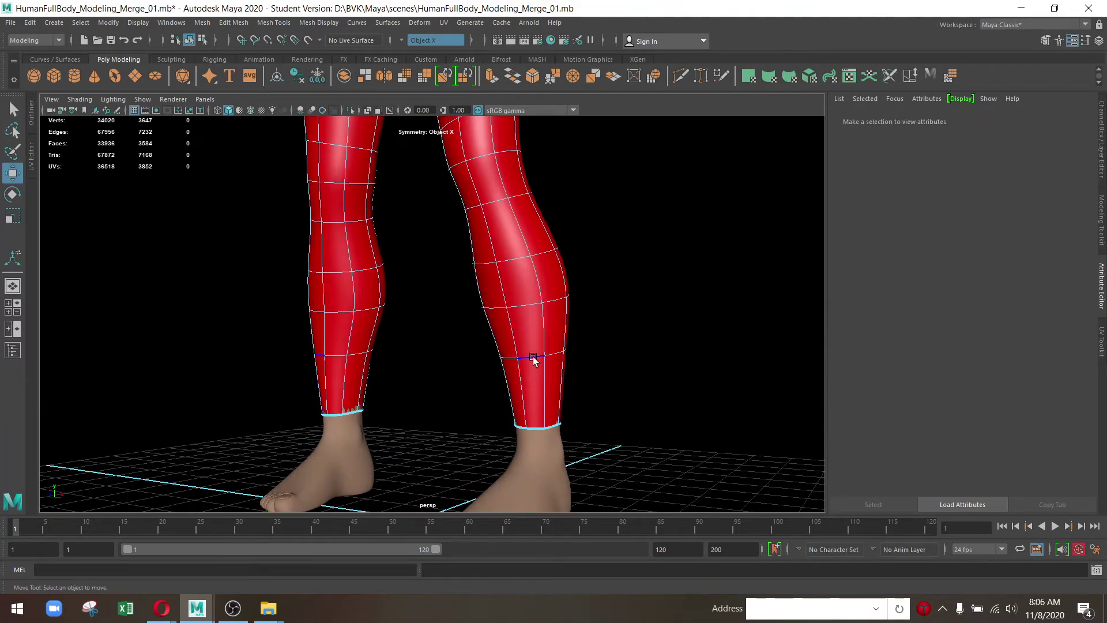
Select the lower-leg and knee edge loops and delete them
{"action": "double_click", "coordinate": [533, 356]}
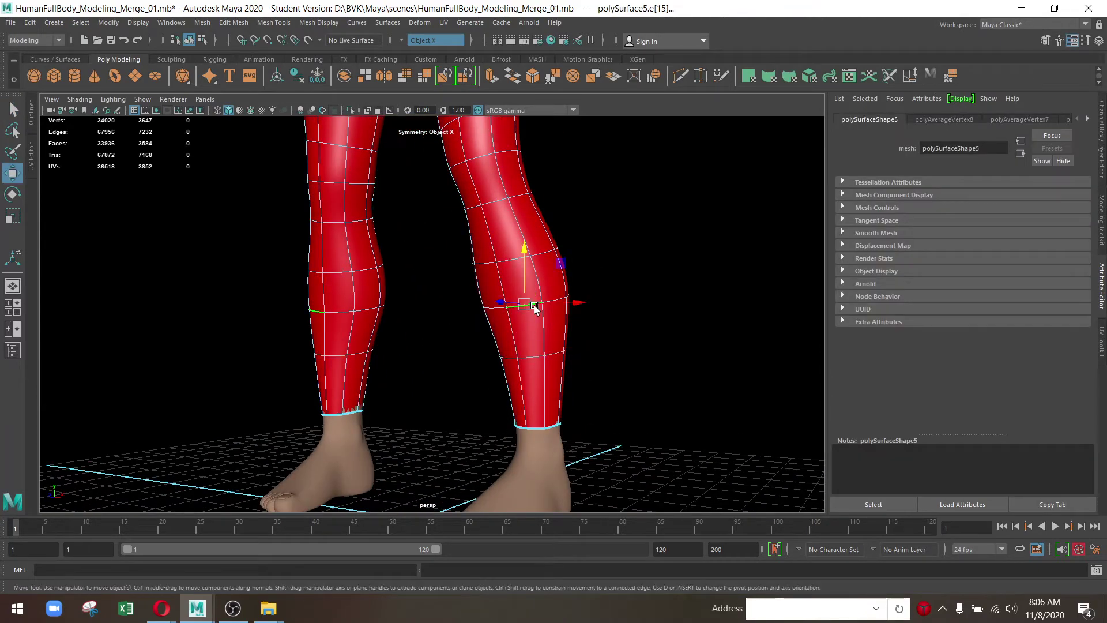
{"action": "left_click_drag", "start_coordinate": [534, 309], "coordinate": [468, 300]}
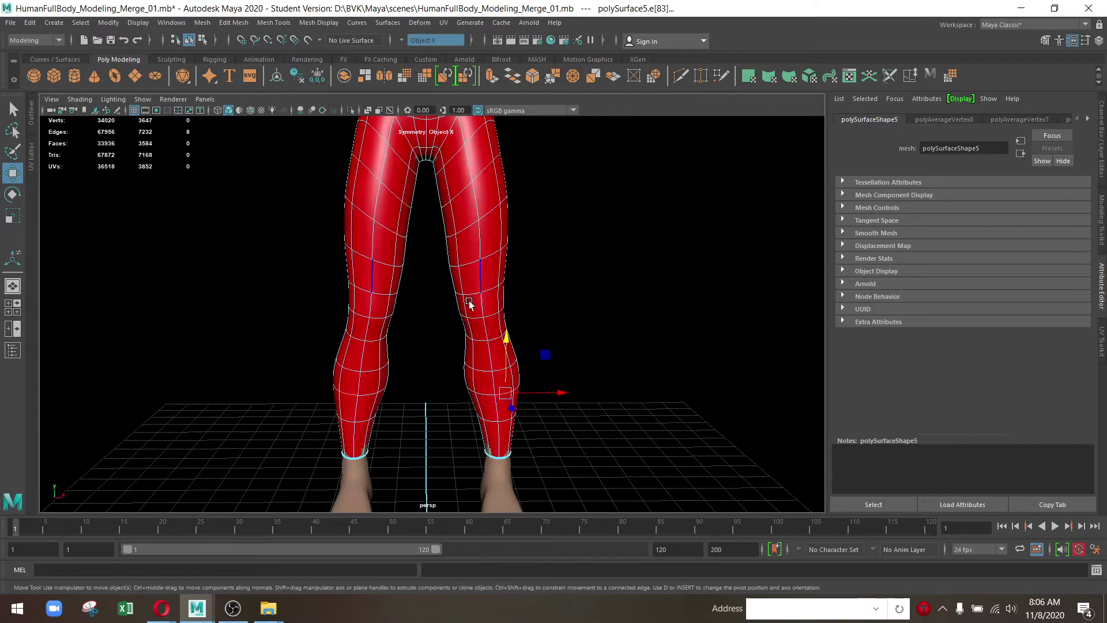
{"action": "double_click", "coordinate": [495, 339]}
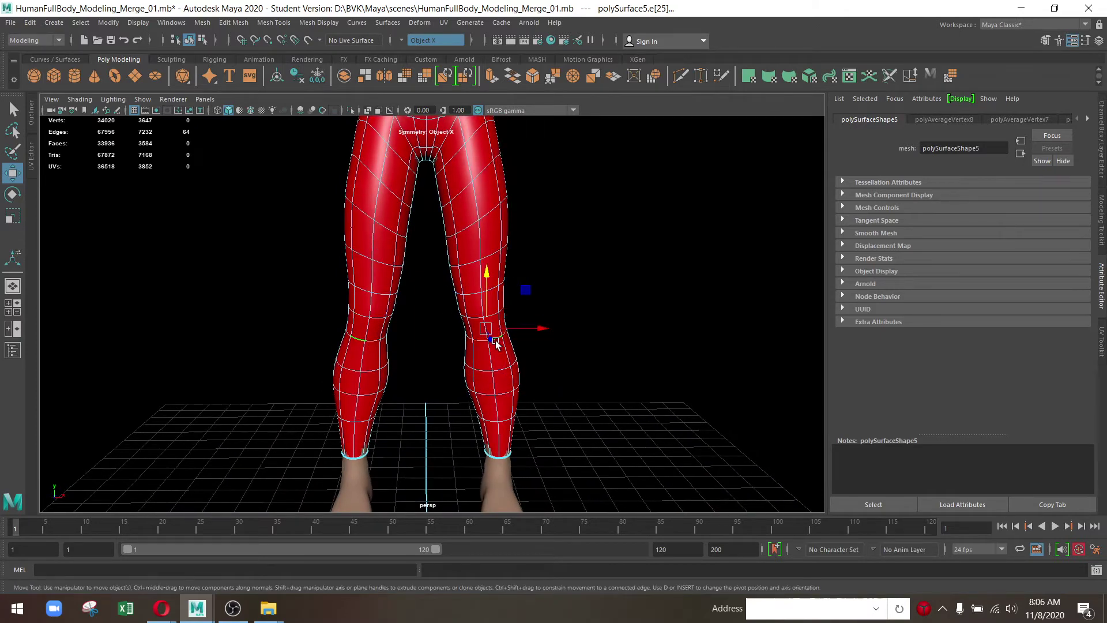
{"action": "left_click_drag", "start_coordinate": [498, 338], "coordinate": [611, 341]}
{"action": "scroll", "scroll_direction": "up", "scroll_amount": 3}
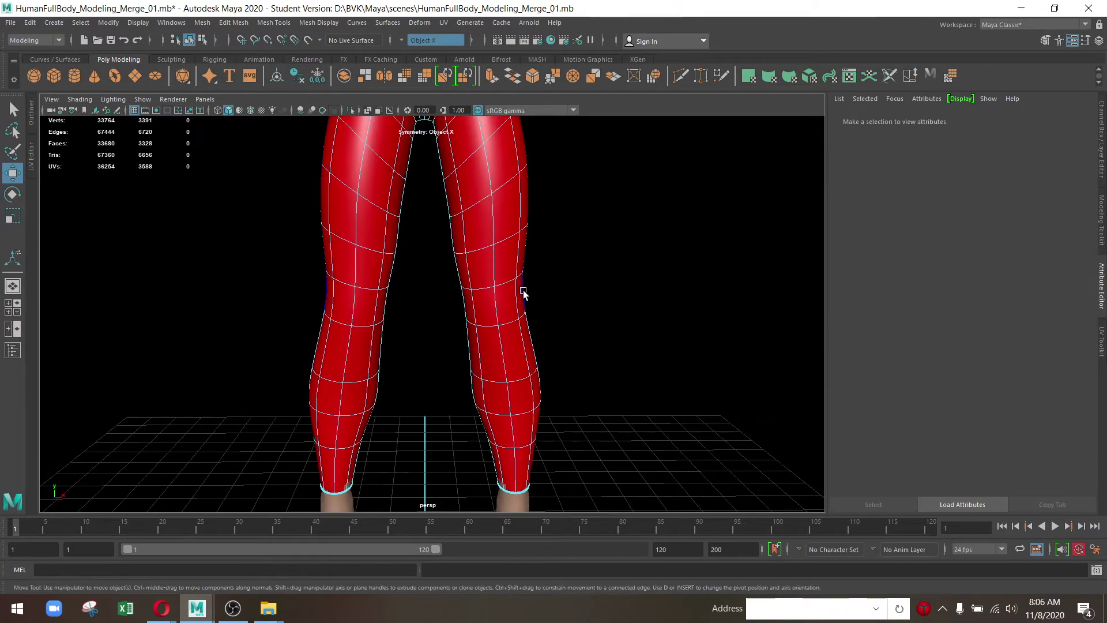
{"action": "left_click", "coordinate": [499, 287]}
Delete a thigh edge loop and select the next loops on the knee and thigh
{"action": "left_click", "coordinate": [544, 301]}
{"action": "scroll", "scroll_direction": "down", "scroll_amount": 3}
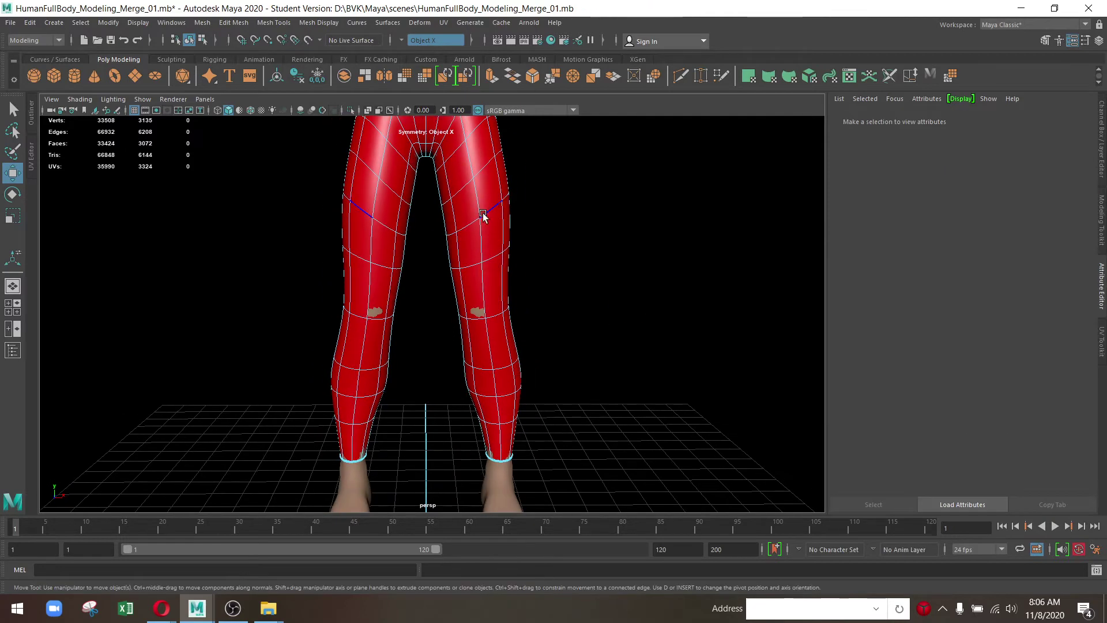
{"action": "double_click", "coordinate": [483, 215]}
{"action": "left_click_drag", "start_coordinate": [484, 216], "coordinate": [493, 263]}
{"action": "left_click", "coordinate": [507, 255]}
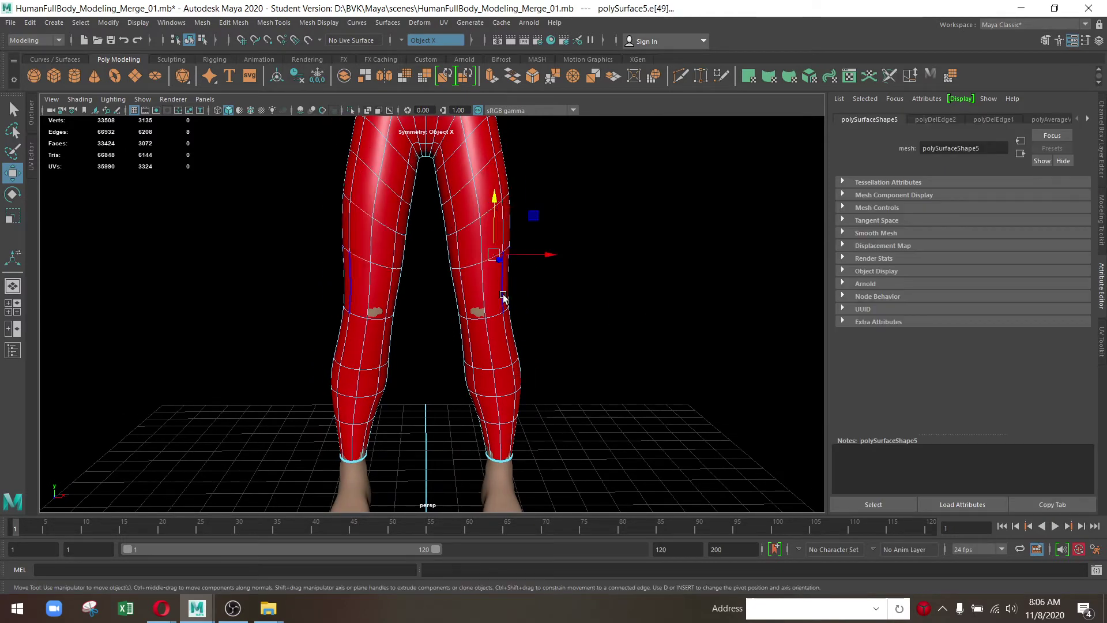
{"action": "double_click", "coordinate": [495, 305]}
Delete one more knee edge loop from the leggings
{"action": "double_click", "coordinate": [497, 304]}
{"action": "key", "text": "g"}
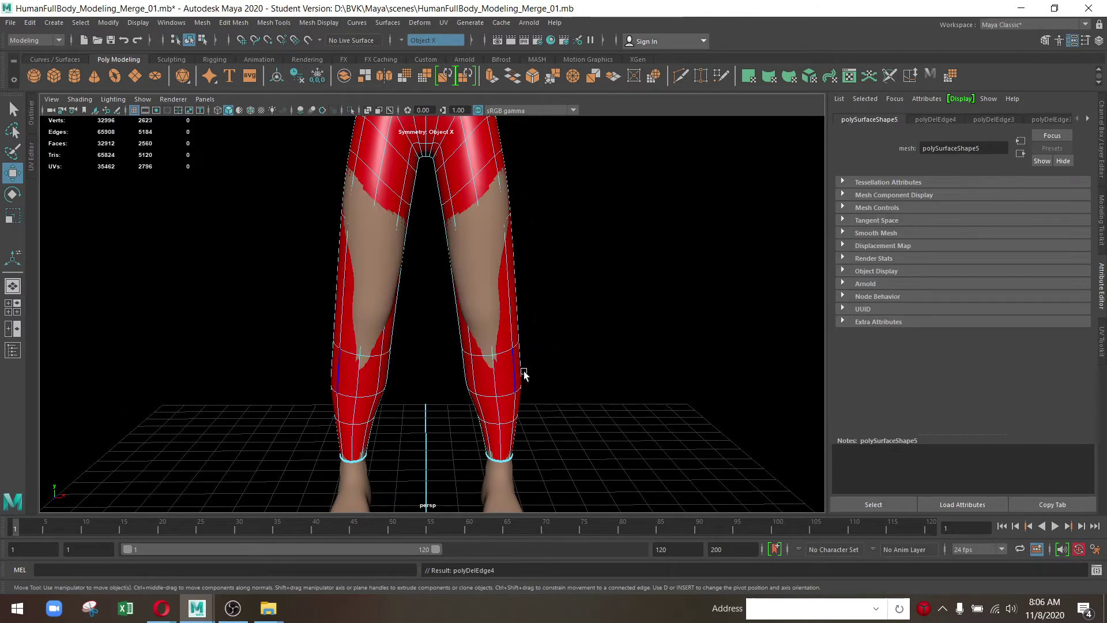
{"action": "key", "text": "ctrl+z"}
{"action": "left_click_drag", "start_coordinate": [554, 368], "coordinate": [576, 317]}
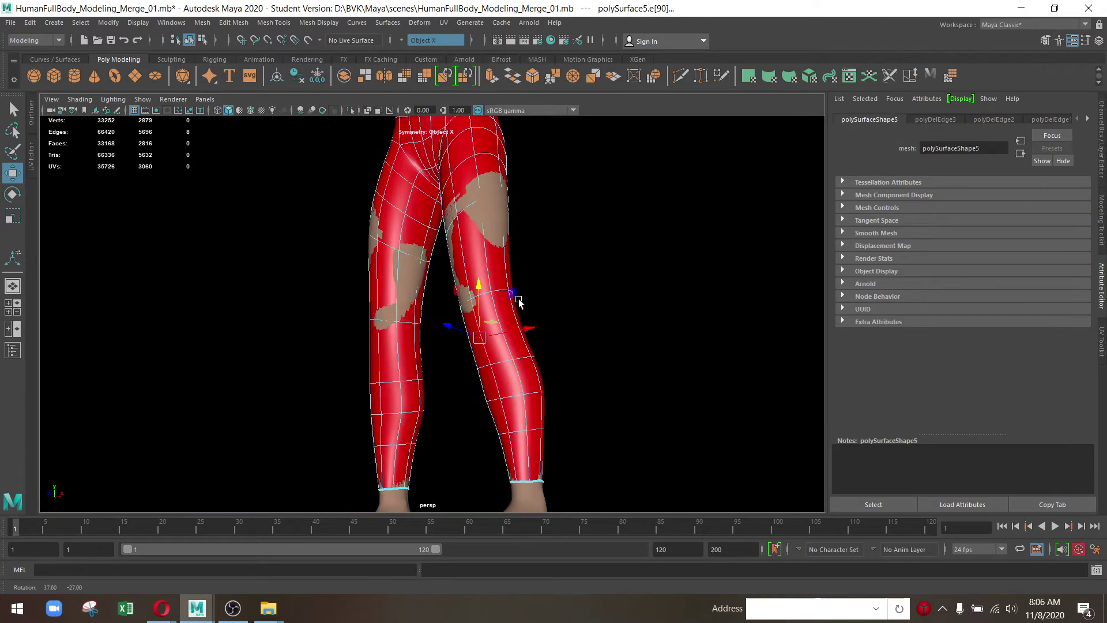
{"action": "left_click_drag", "start_coordinate": [577, 317], "coordinate": [630, 367]}
{"action": "left_click_drag", "start_coordinate": [630, 367], "coordinate": [534, 457]}
{"action": "key", "text": "ctrl+Delete"}
Flare the ankle edge loops of both legs and move them down into hems
{"action": "double_click", "coordinate": [502, 444]}
{"action": "key", "text": "r"}
{"action": "key", "text": "w"}
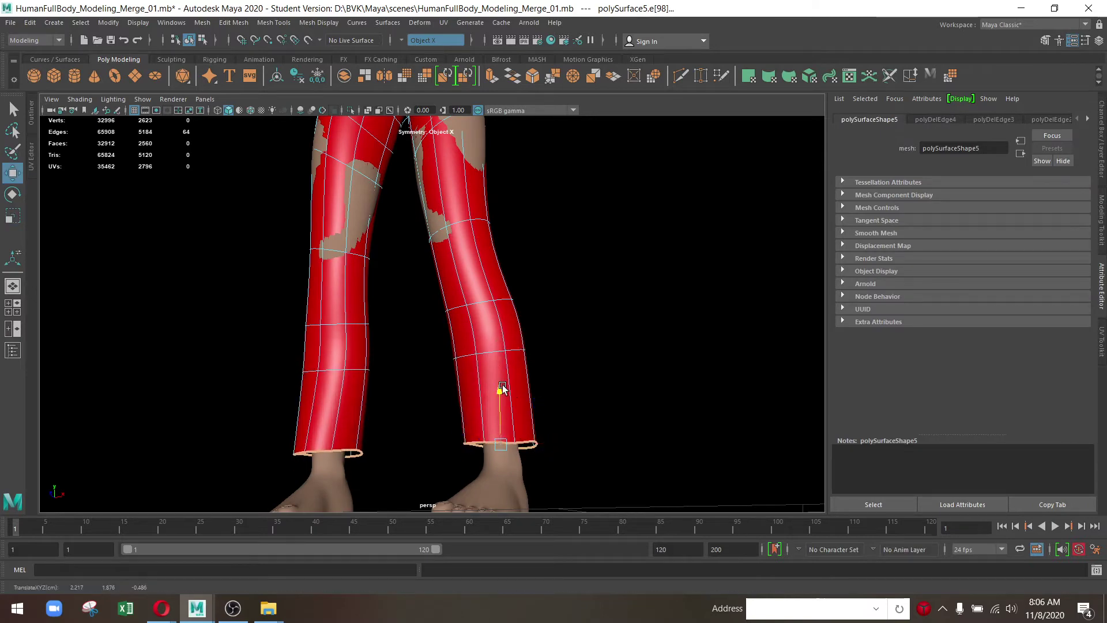
{"action": "left_click_drag", "start_coordinate": [502, 388], "coordinate": [488, 336]}
Scale the knee loop and the crotch and inner-thigh edges slightly to refine the fit
{"action": "key", "text": "r"}
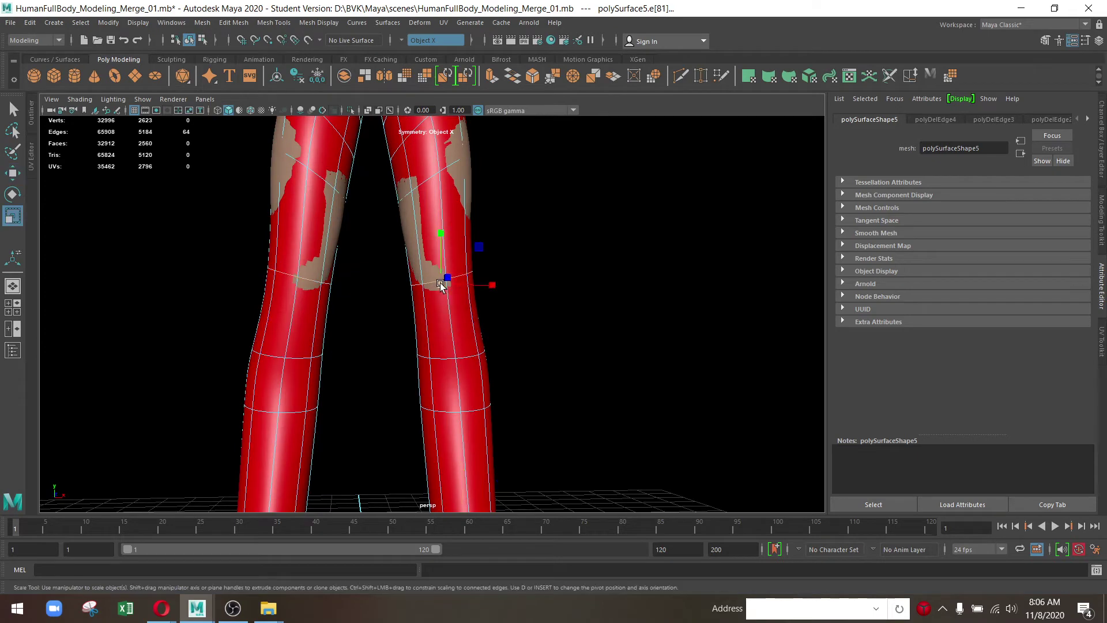
{"action": "left_click_drag", "start_coordinate": [445, 280], "coordinate": [451, 287]}
{"action": "left_click_drag", "start_coordinate": [451, 209], "coordinate": [482, 334]}
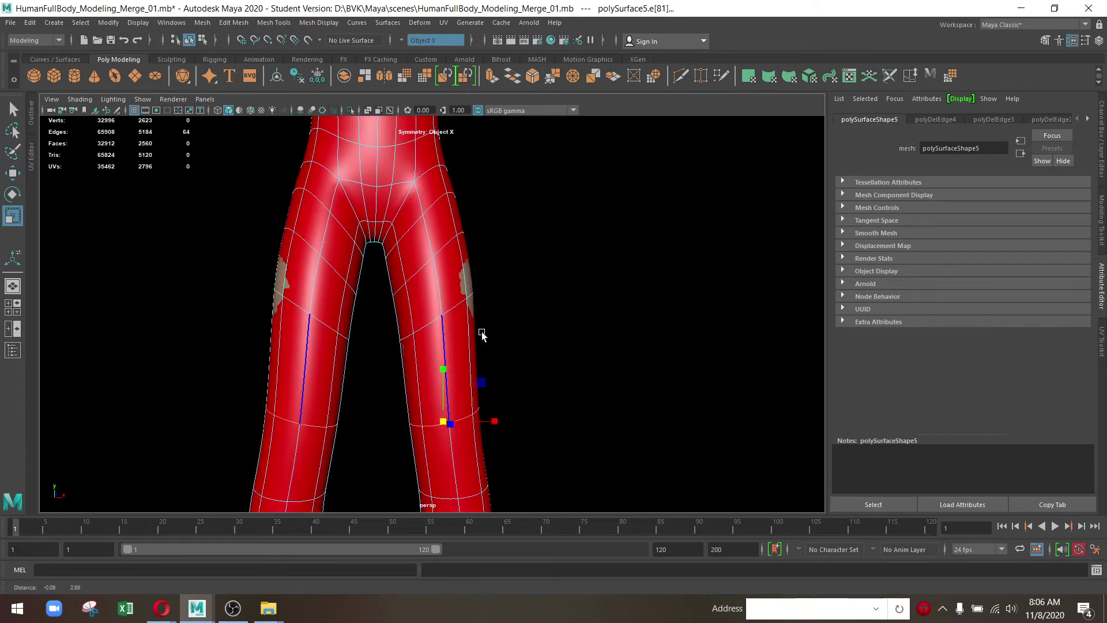
{"action": "left_click", "coordinate": [438, 303]}
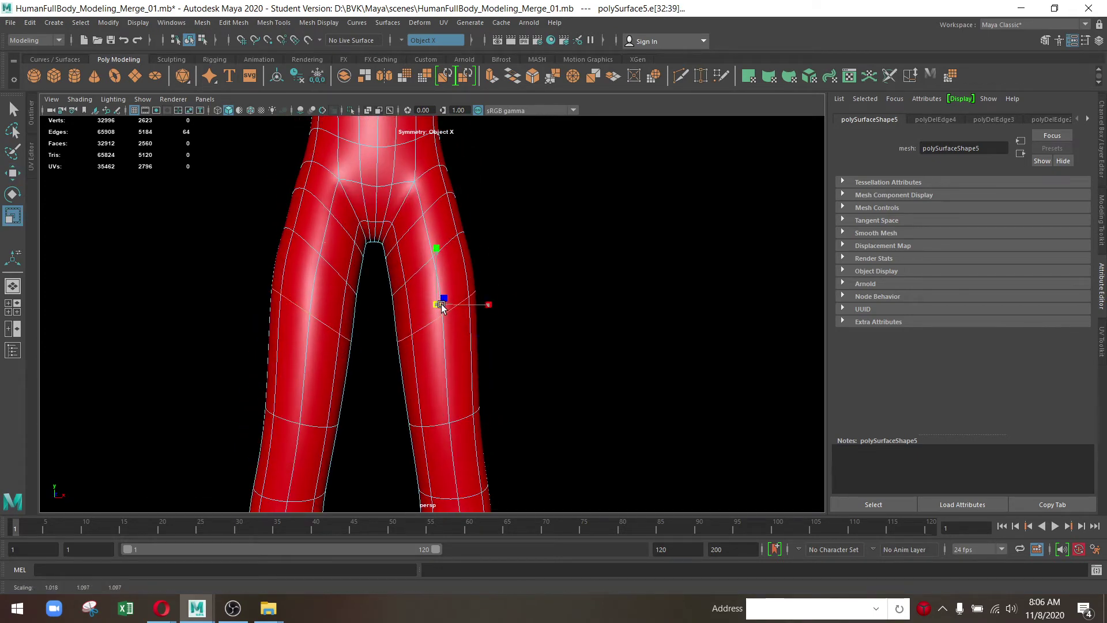
{"action": "left_click_drag", "start_coordinate": [441, 303], "coordinate": [451, 339]}
{"action": "left_click", "coordinate": [451, 339]}
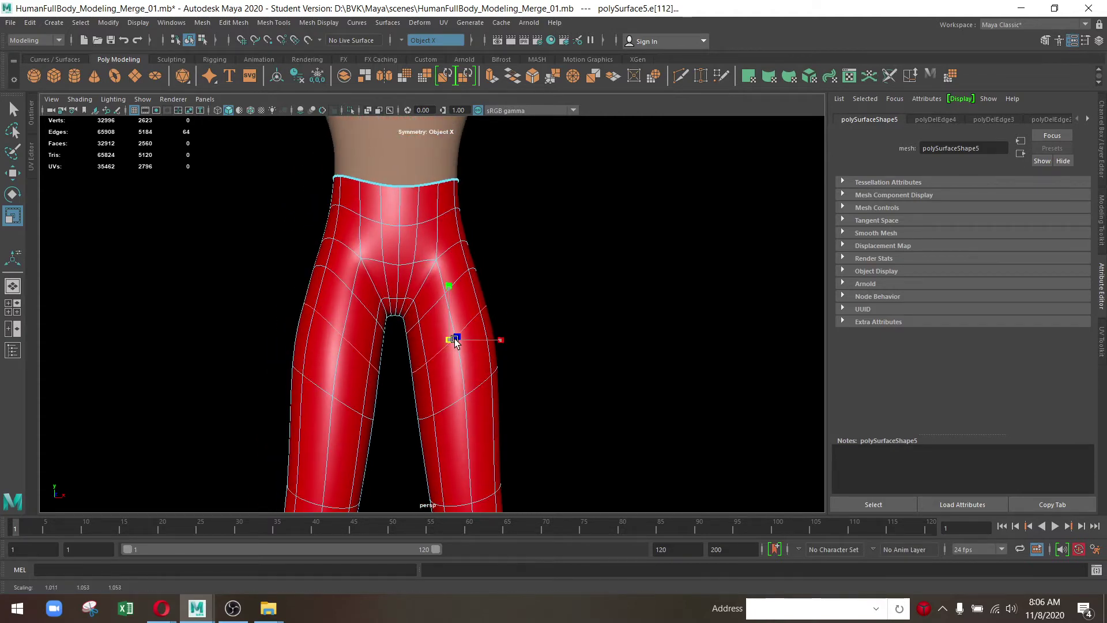
{"action": "left_click_drag", "start_coordinate": [497, 388], "coordinate": [407, 338]}
{"action": "left_click_drag", "start_coordinate": [406, 327], "coordinate": [409, 327]}
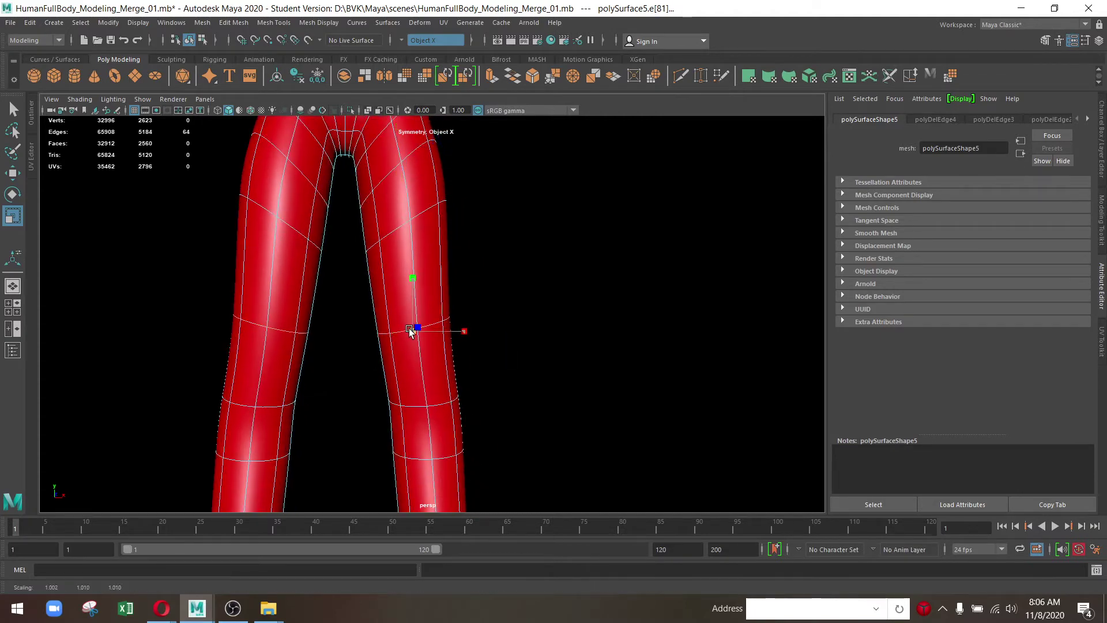
{"action": "double_click", "coordinate": [424, 397]}
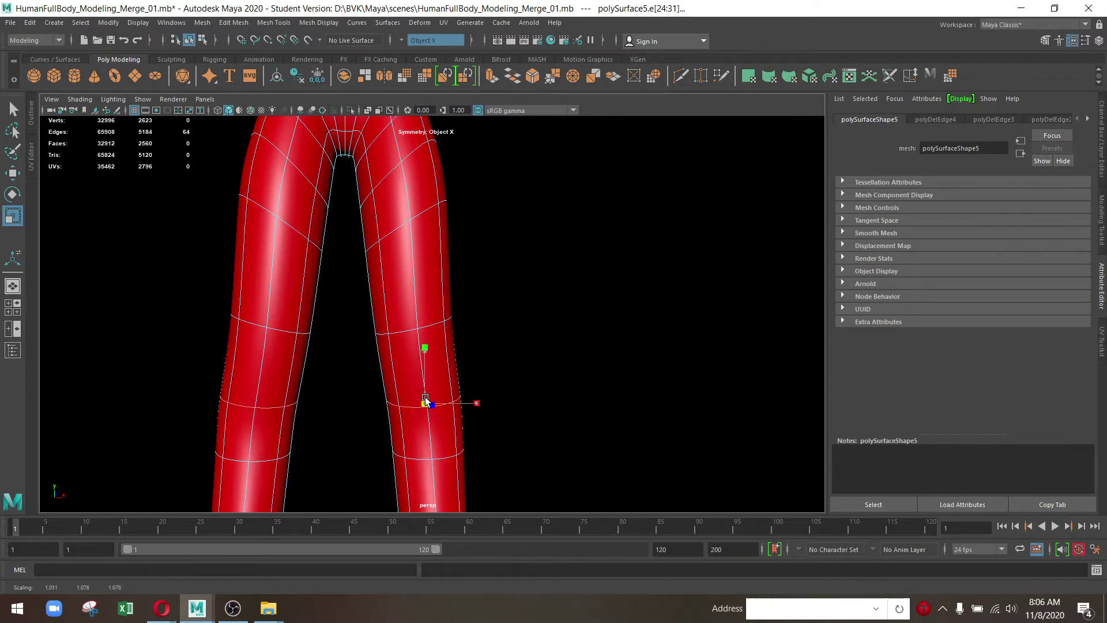
{"action": "left_click_drag", "start_coordinate": [424, 397], "coordinate": [408, 377]}
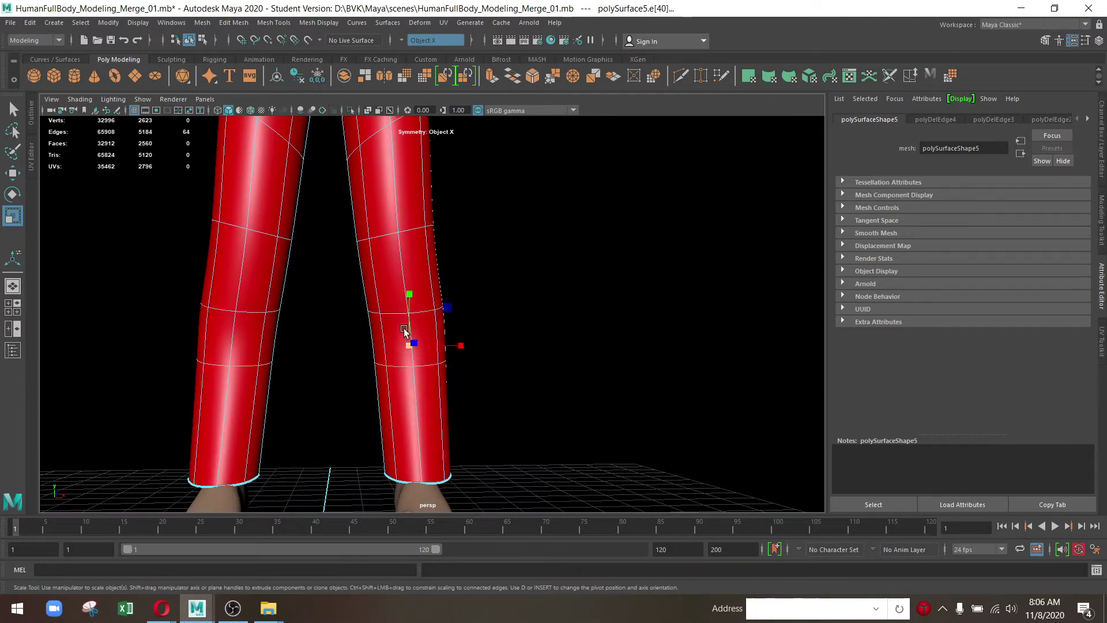
From a side view, try raising the knee edge loop, then undo it
{"action": "key", "text": "w"}
{"action": "left_click_drag", "start_coordinate": [407, 288], "coordinate": [456, 393]}
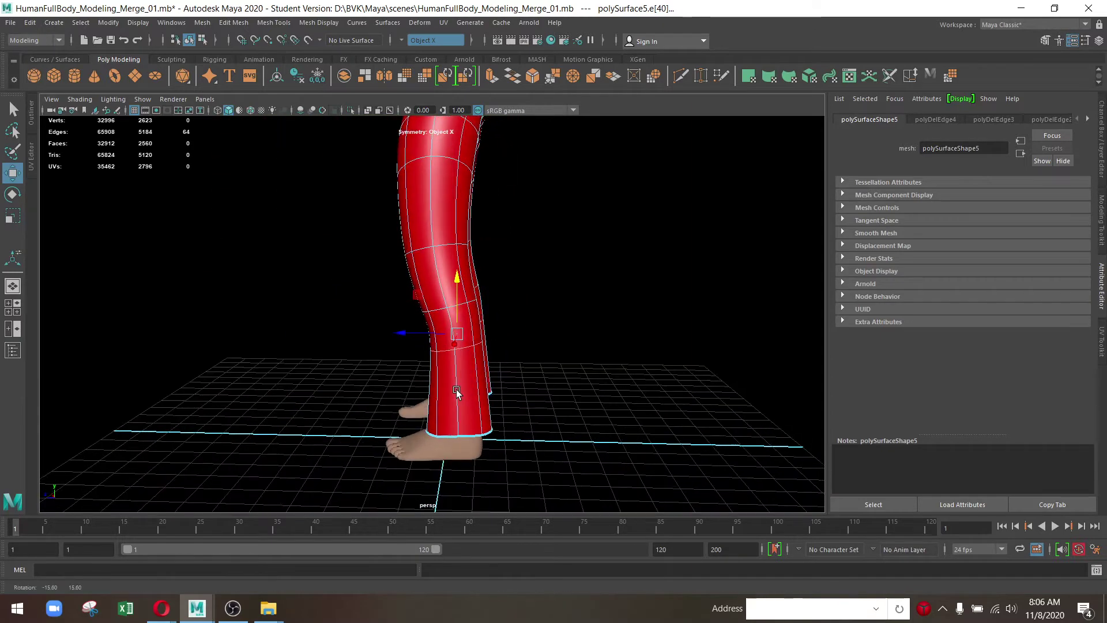
{"action": "scroll", "scroll_direction": "up", "scroll_amount": 3}
{"action": "scroll", "scroll_direction": "up", "scroll_amount": 3}
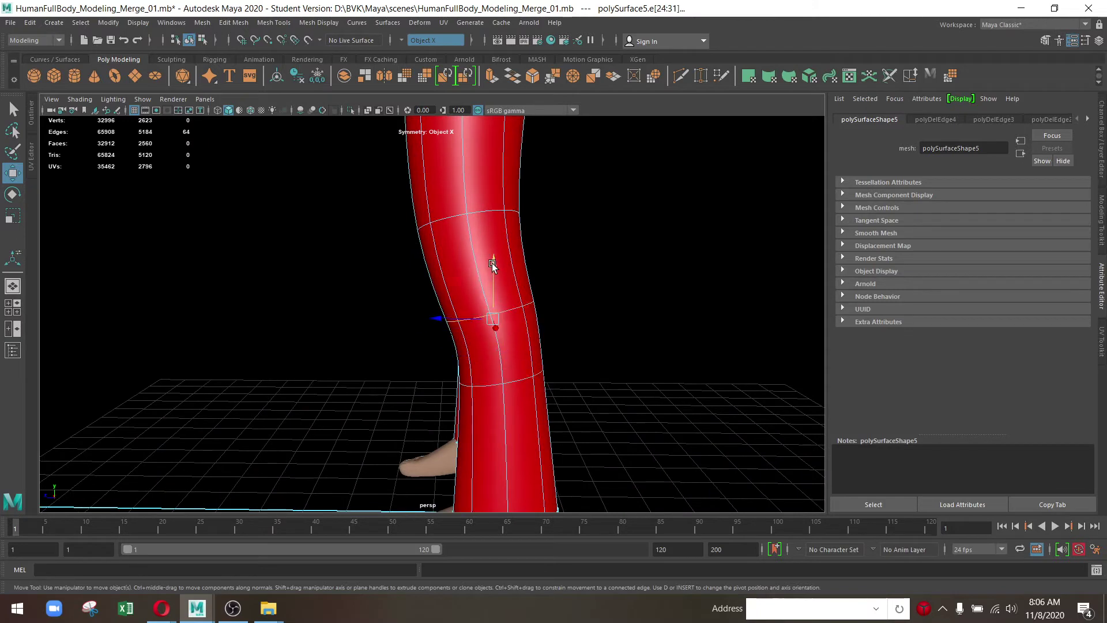
{"action": "left_click_drag", "start_coordinate": [493, 263], "coordinate": [493, 240]}
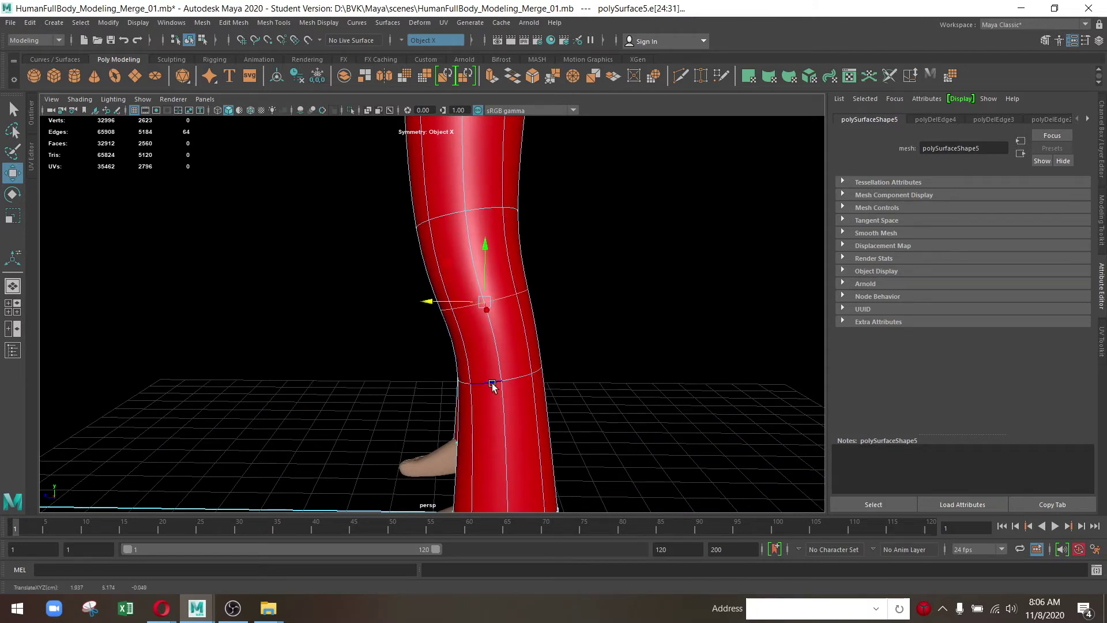
{"action": "key", "text": "ctrl+z"}
Widen the knee area and nudge the knee edge sideways
{"action": "left_click", "coordinate": [461, 317]}
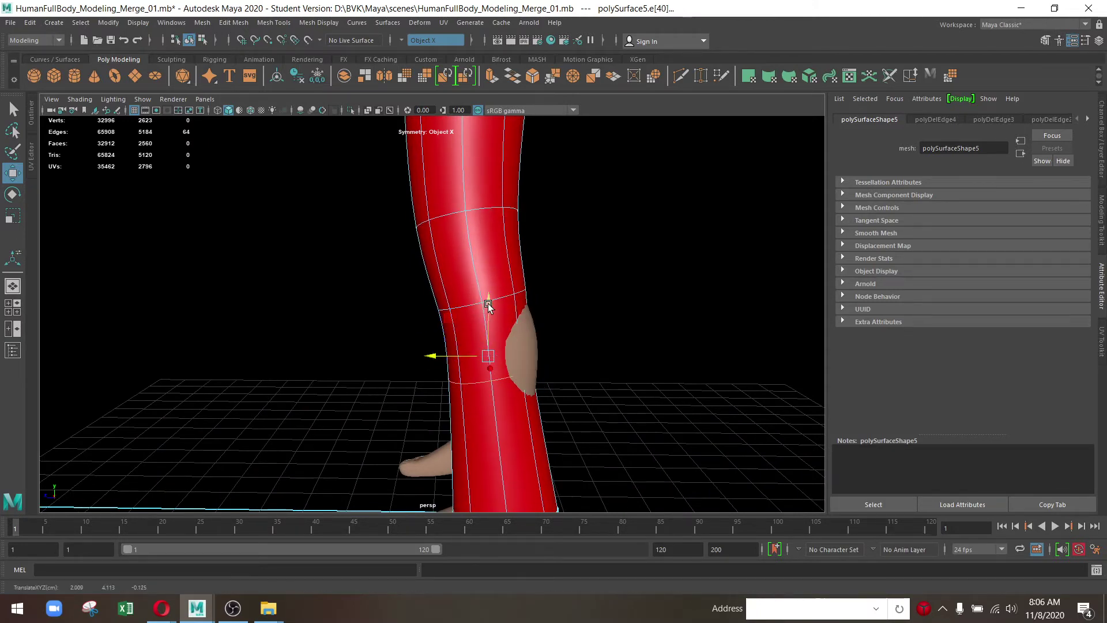
{"action": "key", "text": "r"}
{"action": "left_click_drag", "start_coordinate": [438, 363], "coordinate": [419, 365]}
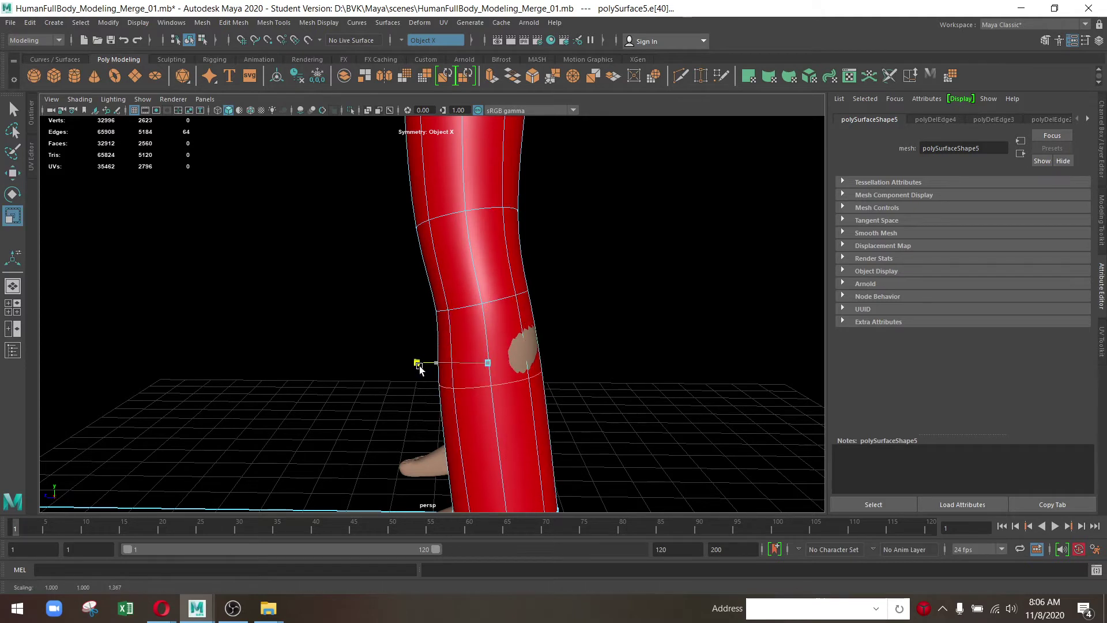
{"action": "double_click", "coordinate": [464, 305]}
{"action": "left_click_drag", "start_coordinate": [435, 301], "coordinate": [419, 308]}
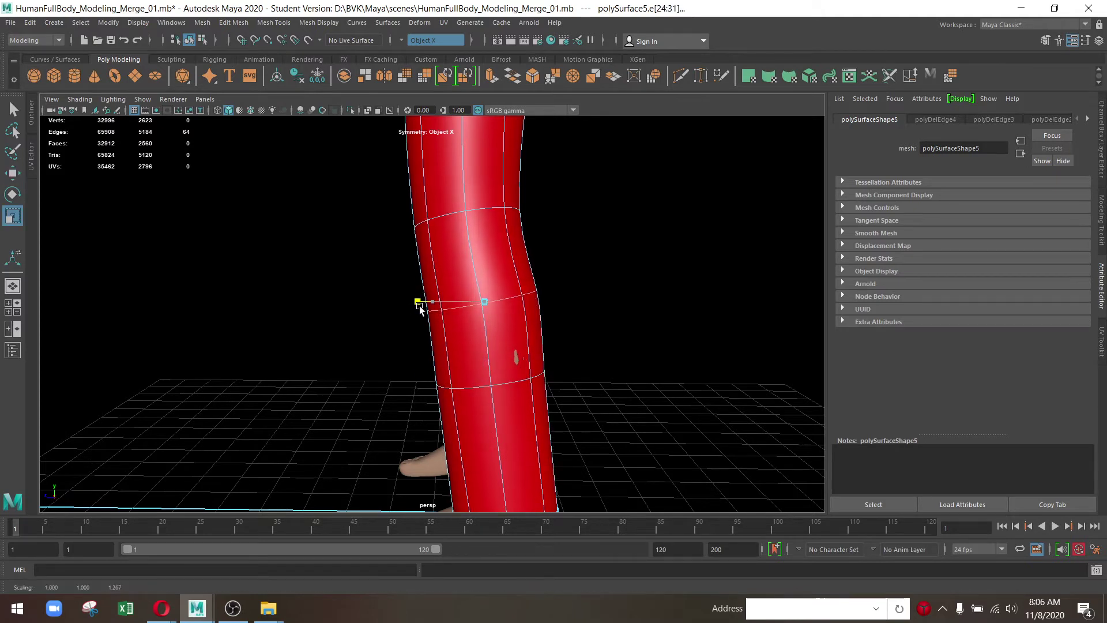
{"action": "key", "text": "ctrl+z"}
{"action": "key", "text": "ctrl+z"}
{"action": "key", "text": "w"}
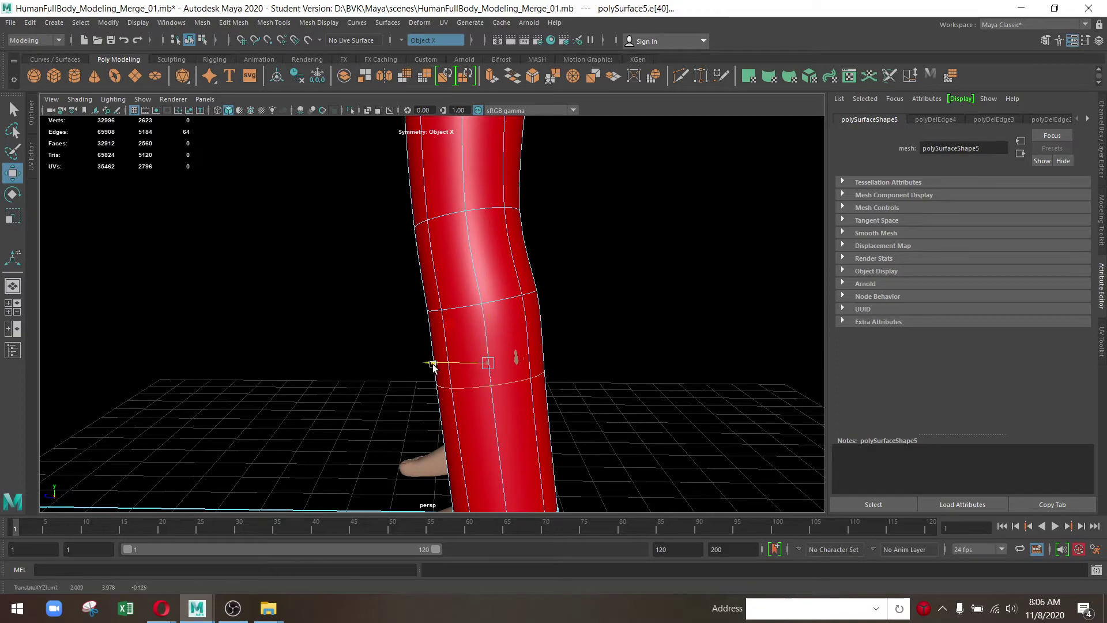
{"action": "left_click_drag", "start_coordinate": [432, 364], "coordinate": [484, 388]}
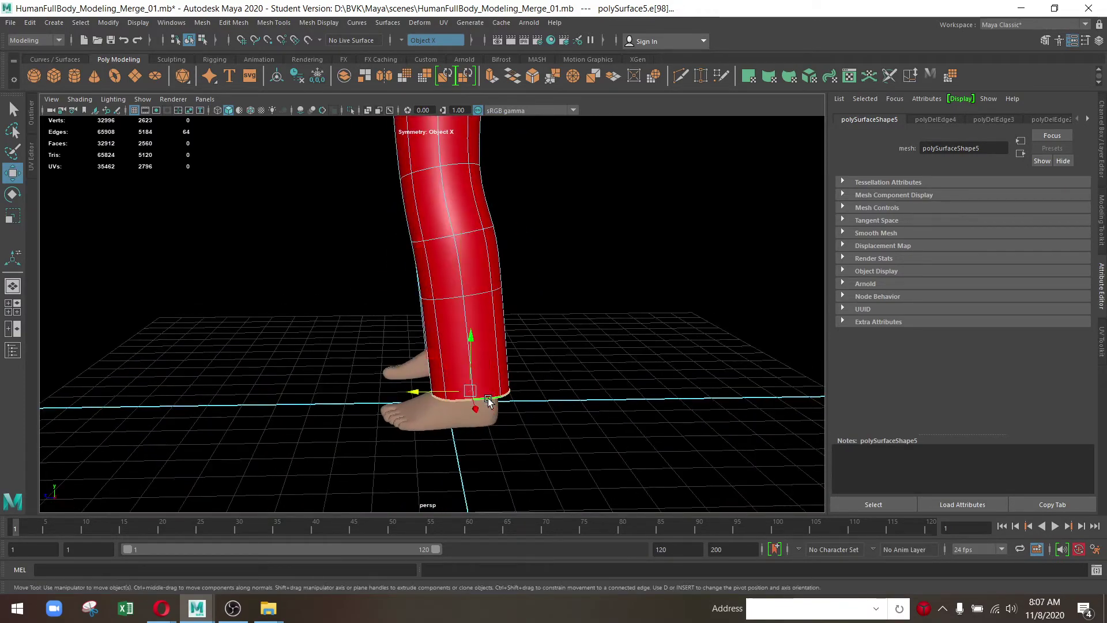
Narrow the leg's bottom hem and the area near the knee
{"action": "key", "text": "r"}
{"action": "left_click_drag", "start_coordinate": [418, 392], "coordinate": [413, 399]}
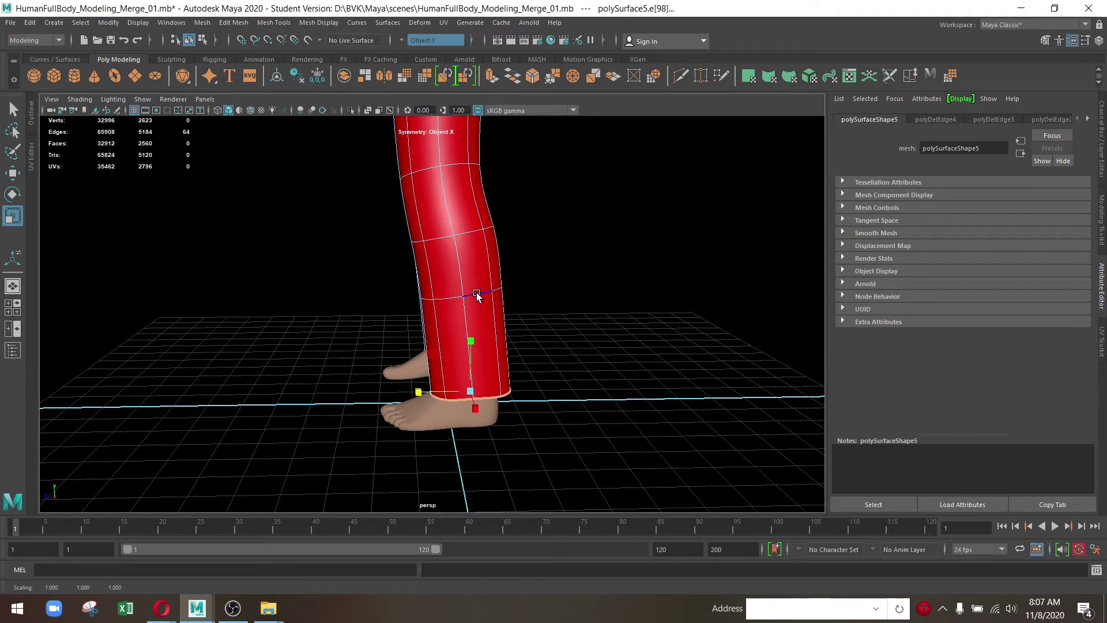
{"action": "left_click", "coordinate": [477, 296]}
{"action": "left_click_drag", "start_coordinate": [409, 281], "coordinate": [414, 283]}
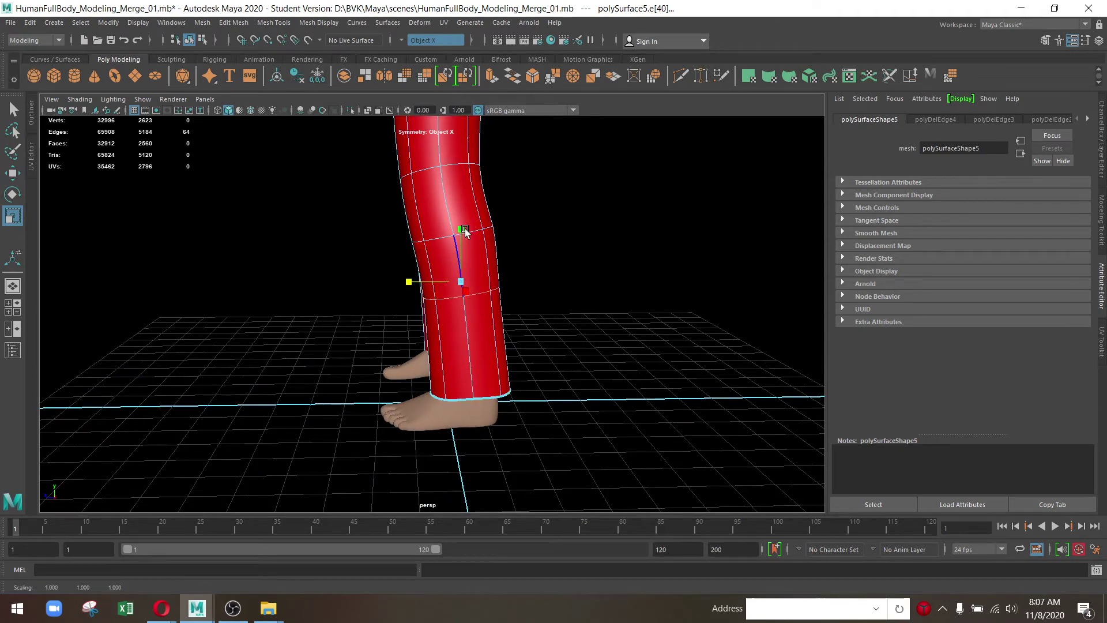
{"action": "double_click", "coordinate": [466, 229]}
From a front view, shift the leg's vertical side edge loop outward
{"action": "left_click_drag", "start_coordinate": [404, 236], "coordinate": [540, 272]}
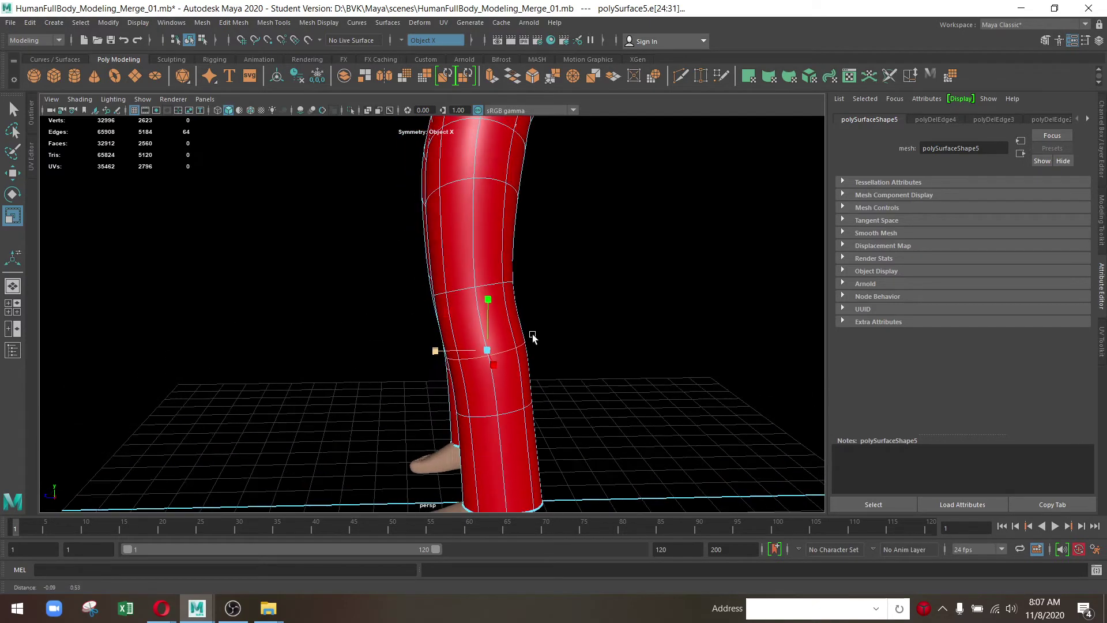
{"action": "scroll", "scroll_direction": "up", "scroll_amount": 3}
{"action": "scroll", "scroll_direction": "up", "scroll_amount": 3}
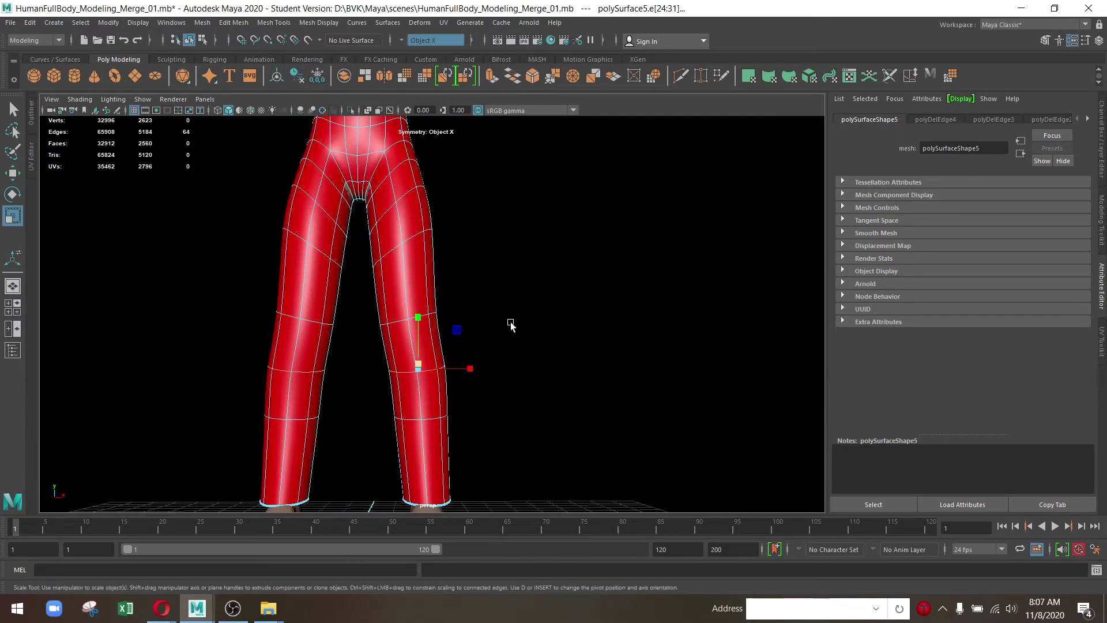
{"action": "scroll", "scroll_direction": "up", "scroll_amount": 3}
{"action": "double_click", "coordinate": [390, 324]}
{"action": "key", "text": "w"}
{"action": "left_click_drag", "start_coordinate": [459, 327], "coordinate": [463, 327]}
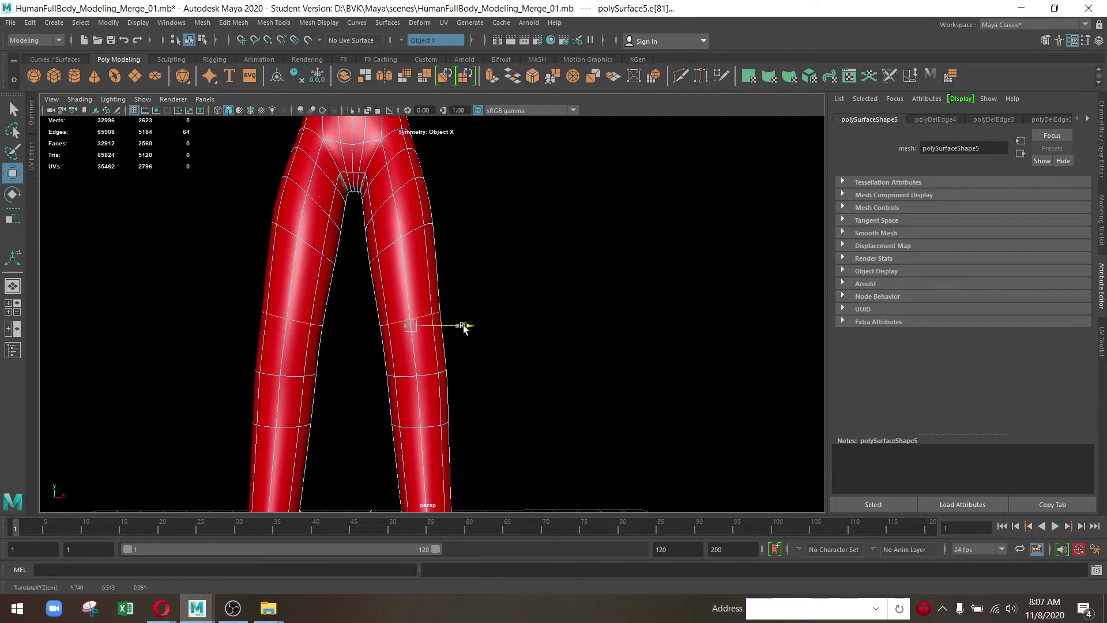
Select a knee edge loop, then view the waist and hips from behind
{"action": "scroll", "scroll_direction": "down", "scroll_amount": 3}
{"action": "scroll", "scroll_direction": "down", "scroll_amount": 3}
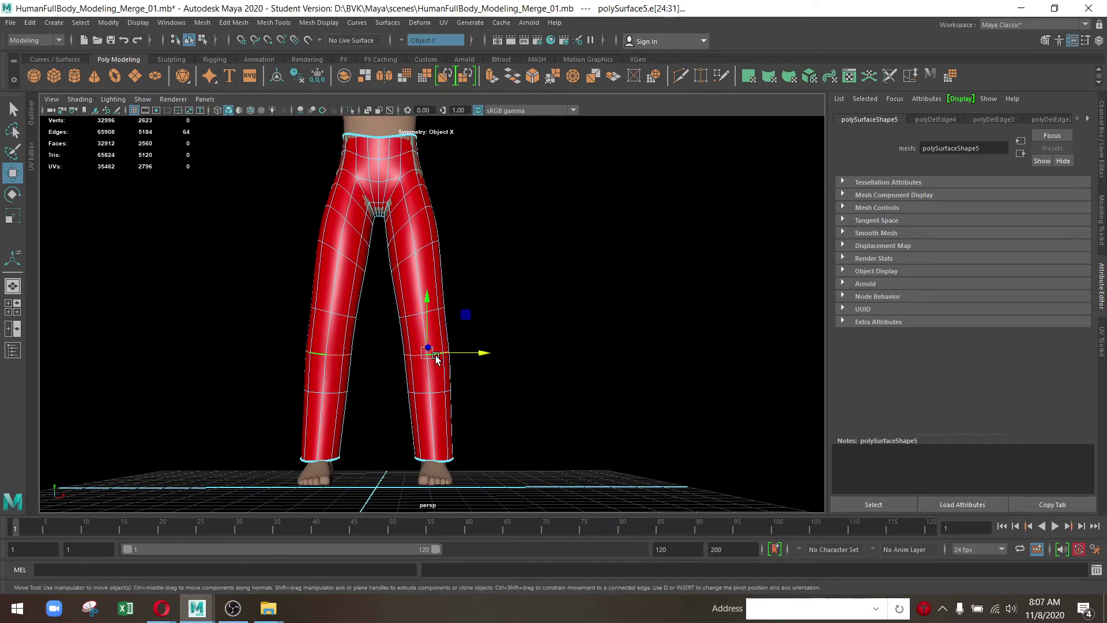
{"action": "scroll", "scroll_direction": "up", "scroll_amount": 3}
{"action": "scroll", "scroll_direction": "down", "scroll_amount": 3}
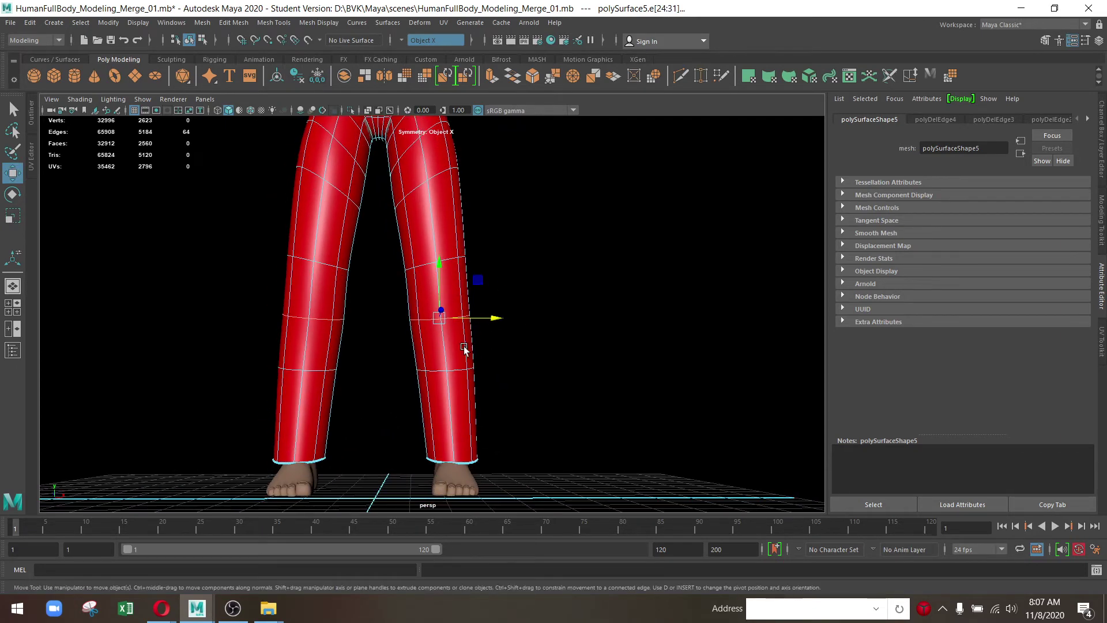
{"action": "double_click", "coordinate": [458, 373]}
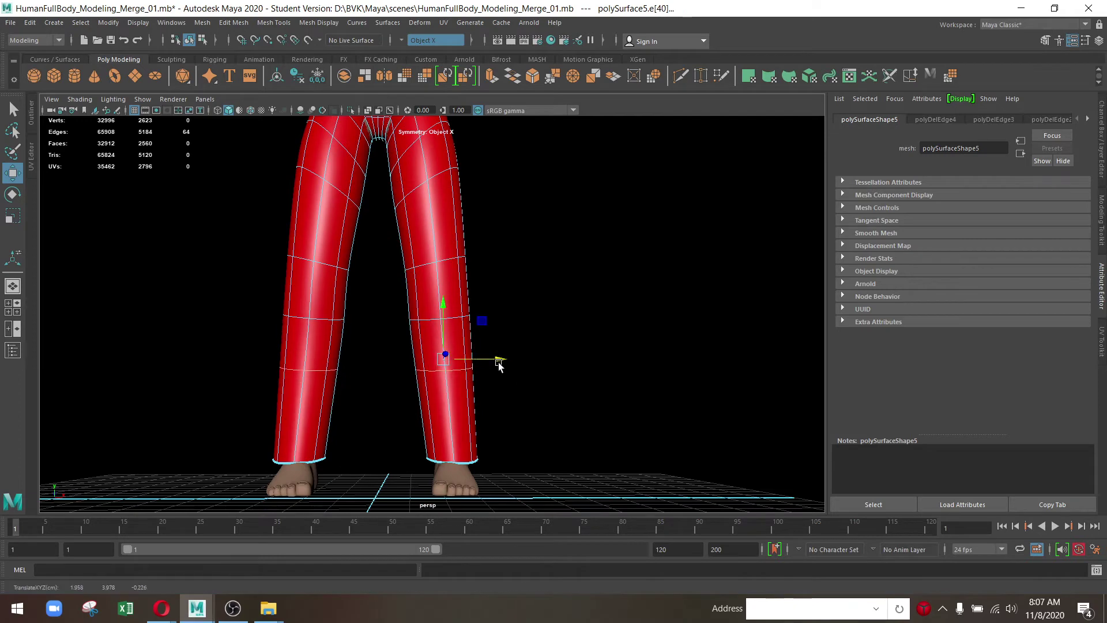
{"action": "left_click_drag", "start_coordinate": [500, 364], "coordinate": [494, 387]}
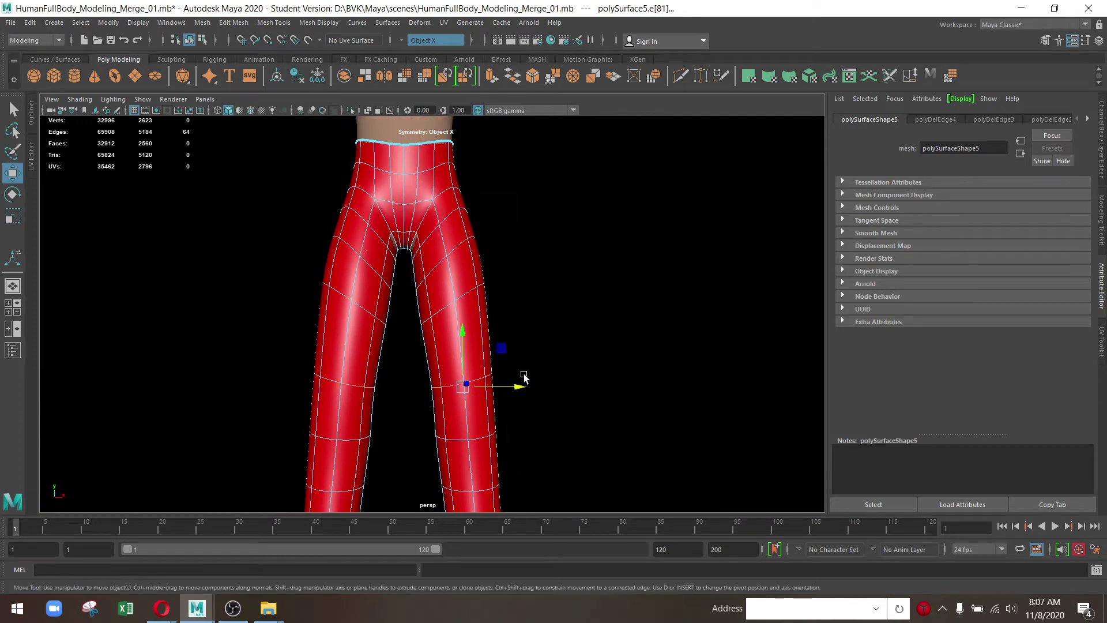
{"action": "scroll", "scroll_direction": "down", "scroll_amount": 3}
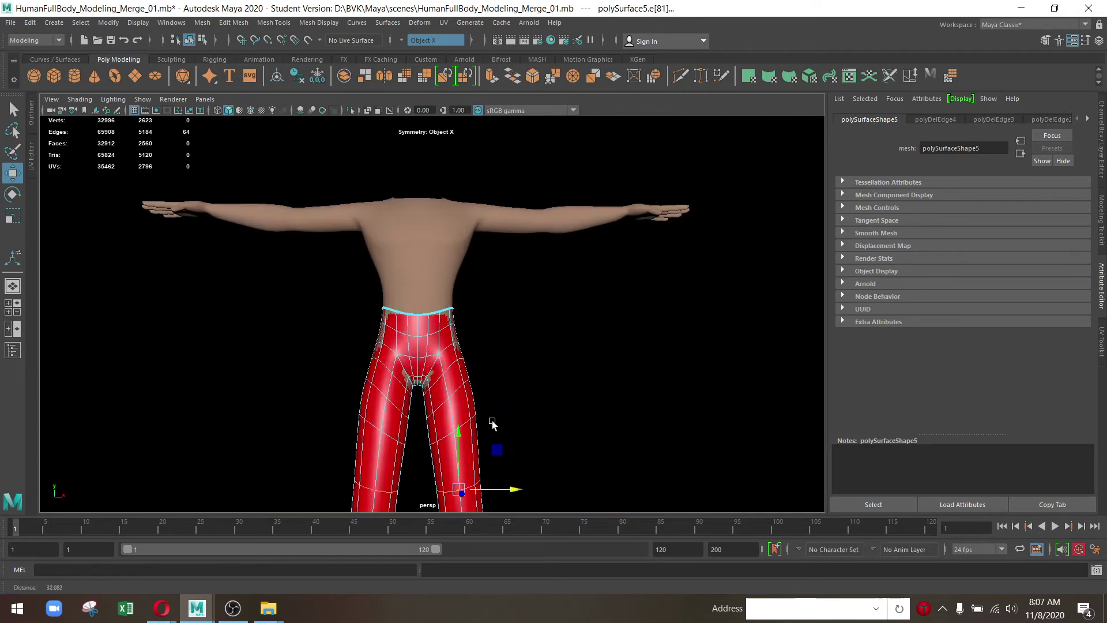
{"action": "left_click_drag", "start_coordinate": [491, 422], "coordinate": [516, 315]}
In the side view, scale the waist edge loop flat and rotate it to tilt
{"action": "key", "text": "space"}
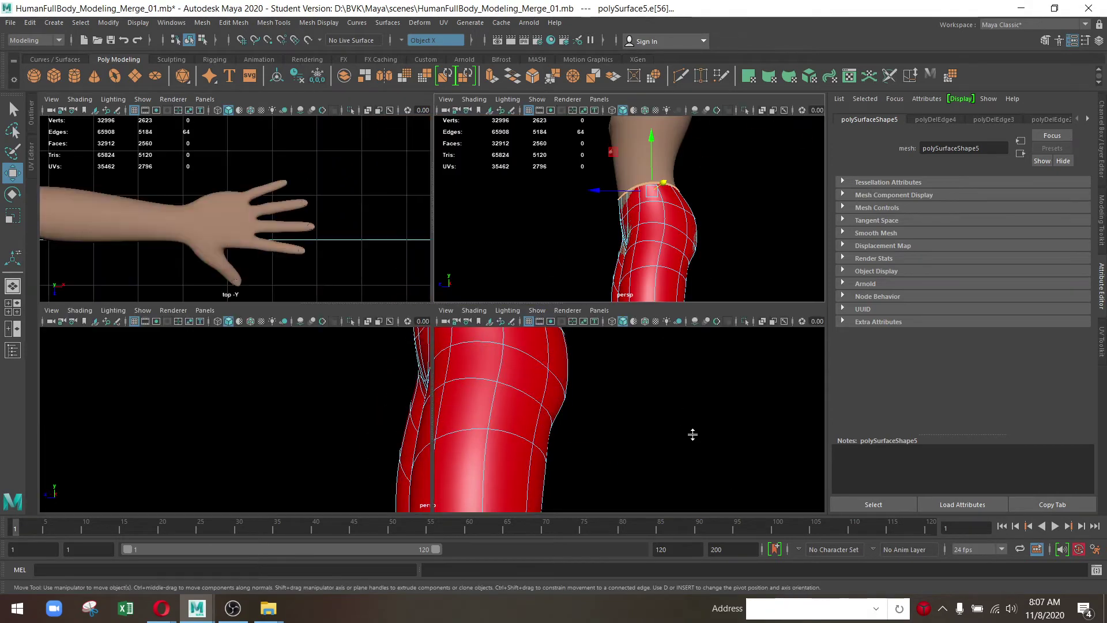
{"action": "key", "text": "space"}
{"action": "scroll", "scroll_direction": "down", "scroll_amount": 3}
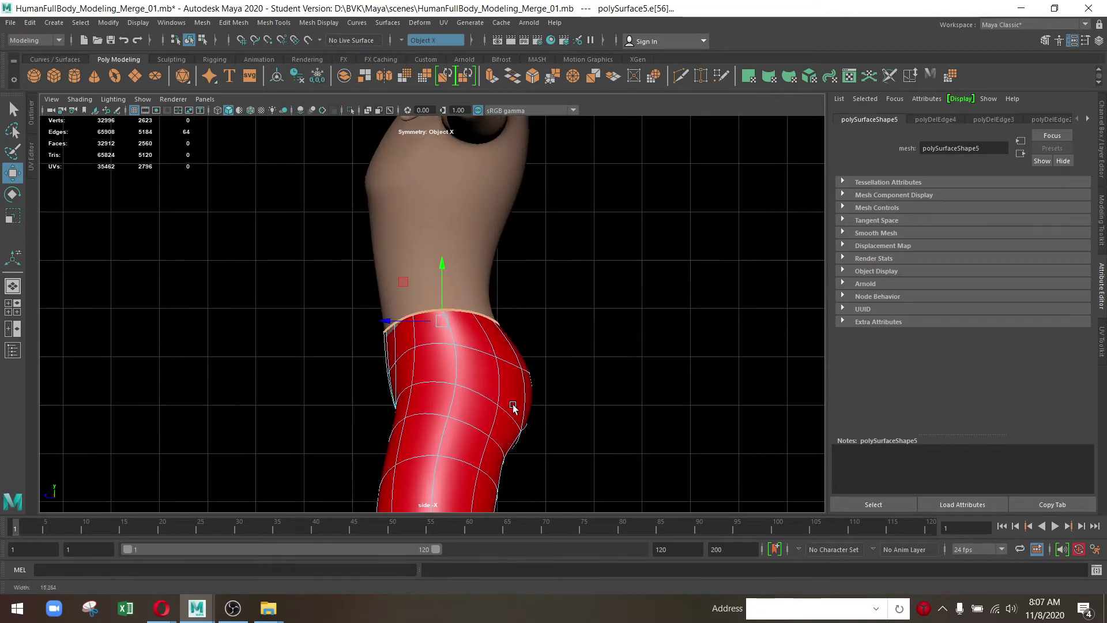
{"action": "scroll", "scroll_direction": "up", "scroll_amount": 3}
{"action": "key", "text": "r"}
{"action": "left_click_drag", "start_coordinate": [448, 271], "coordinate": [447, 331]}
{"action": "key", "text": "e"}
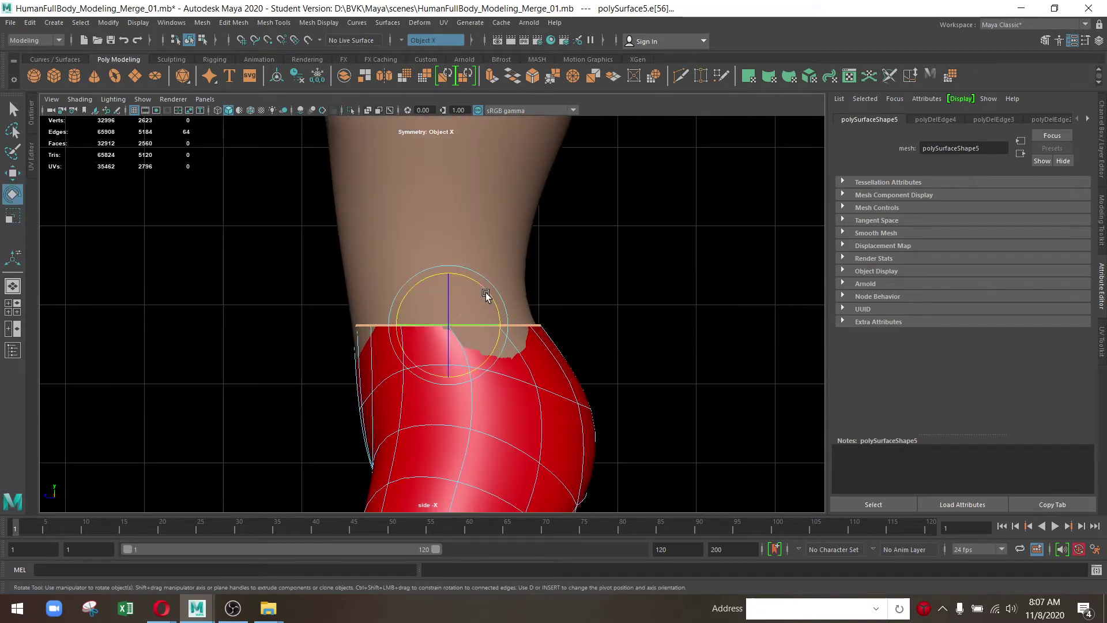
{"action": "left_click_drag", "start_coordinate": [489, 296], "coordinate": [476, 295]}
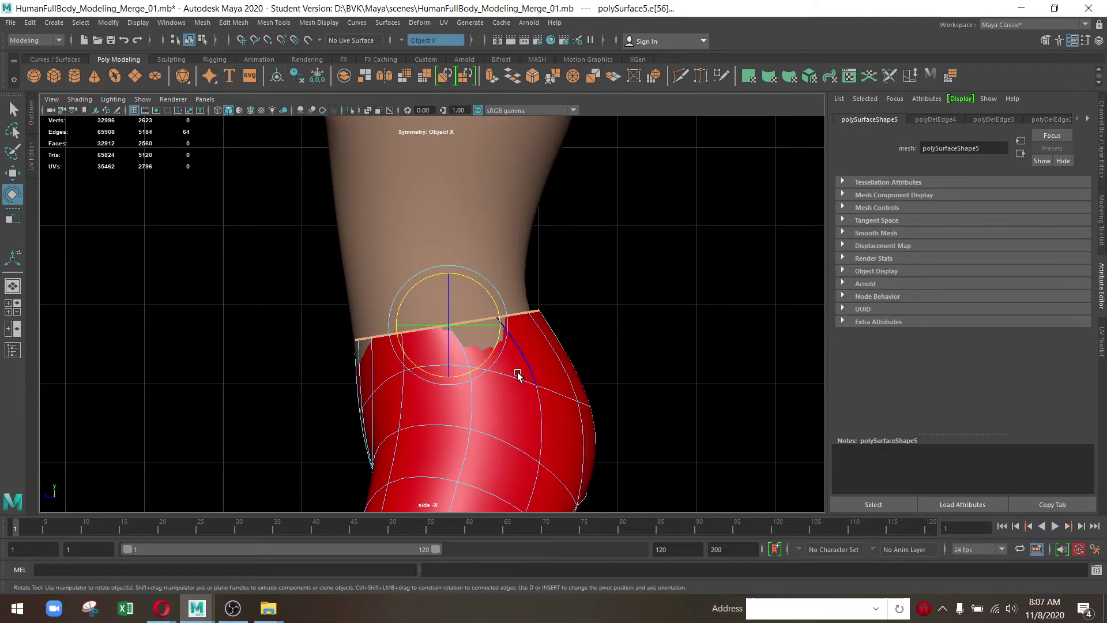
Back in perspective, select waistline edges and a front waist vertex for moving
{"action": "key", "text": "space"}
{"action": "key", "text": "space"}
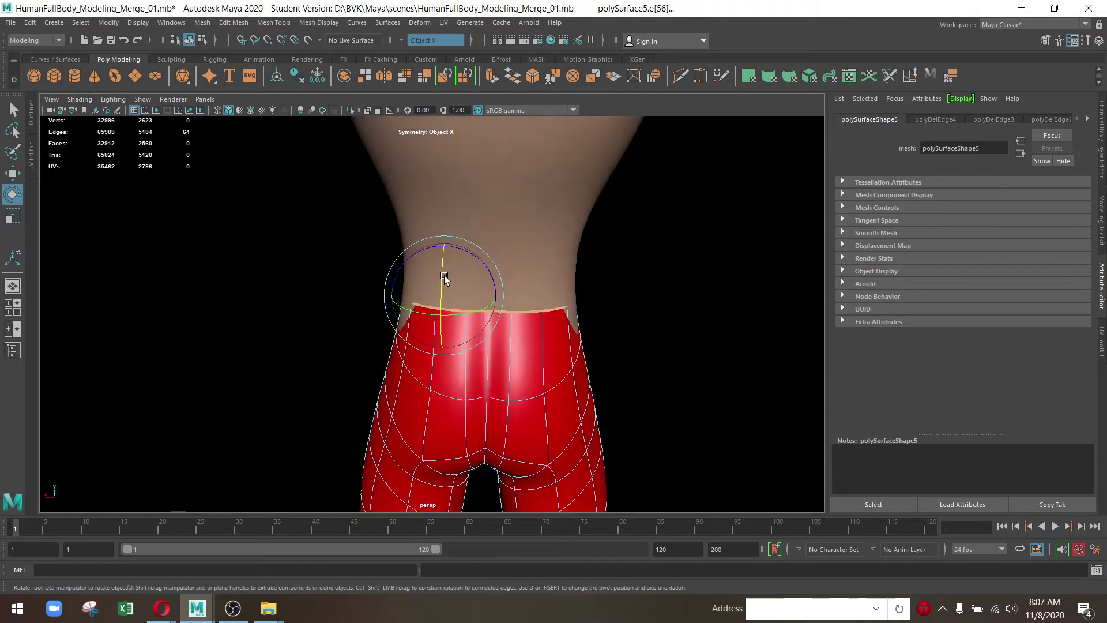
{"action": "left_click_drag", "start_coordinate": [444, 275], "coordinate": [437, 189]}
{"action": "left_click", "coordinate": [524, 407]}
{"action": "key", "text": "w"}
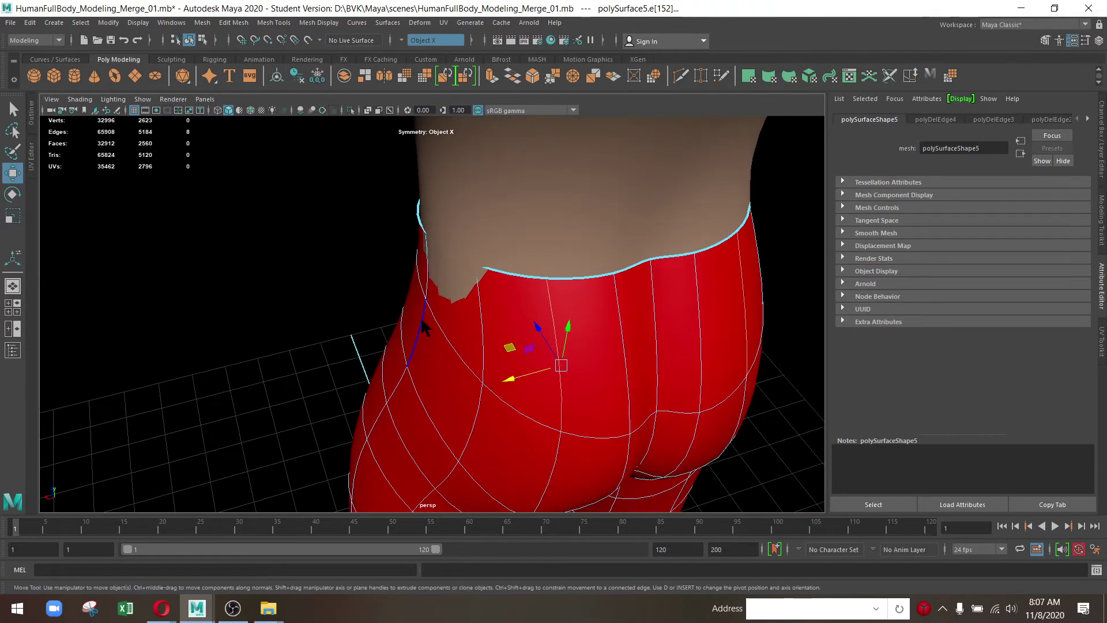
{"action": "left_click_drag", "start_coordinate": [401, 266], "coordinate": [401, 274]}
{"action": "left_click", "coordinate": [508, 214]}
Select two more waistline vertices, then return the leggings to object mode
{"action": "left_click", "coordinate": [512, 249]}
{"action": "left_click_drag", "start_coordinate": [513, 249], "coordinate": [375, 276]}
{"action": "left_click", "coordinate": [488, 334]}
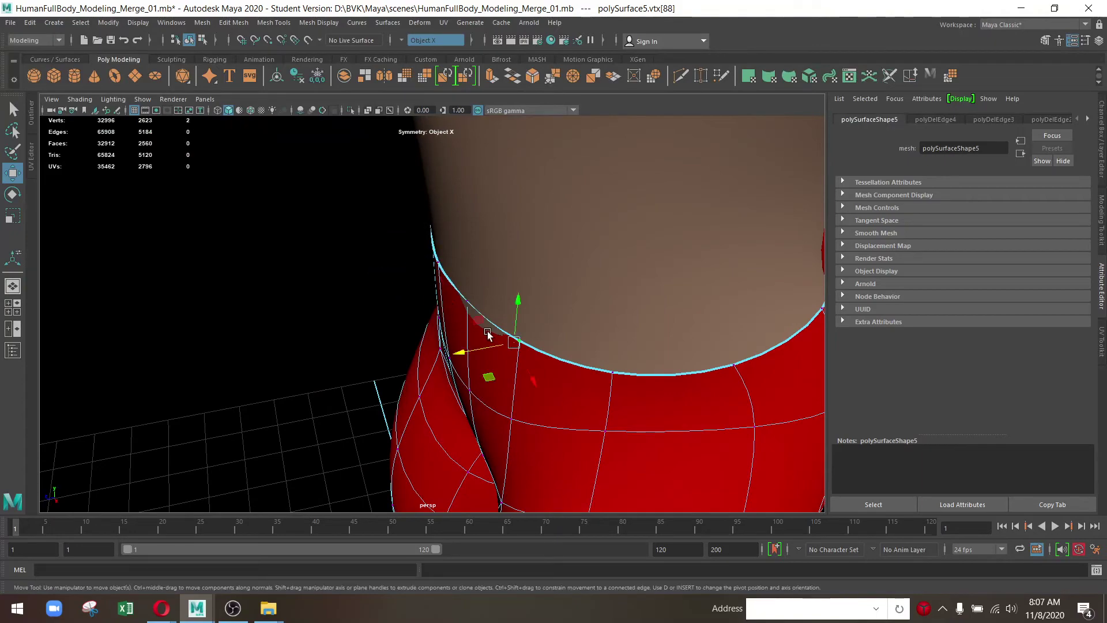
{"action": "left_click_drag", "start_coordinate": [403, 313], "coordinate": [438, 348]}
{"action": "right_click", "coordinate": [330, 294]}
{"action": "left_click_drag", "start_coordinate": [340, 301], "coordinate": [387, 276]}
{"action": "left_click_drag", "start_coordinate": [387, 276], "coordinate": [513, 441]}
Extrude the leggings' waistband edge loop and inspect it unsmoothed
{"action": "left_click_drag", "start_coordinate": [356, 290], "coordinate": [346, 235]}
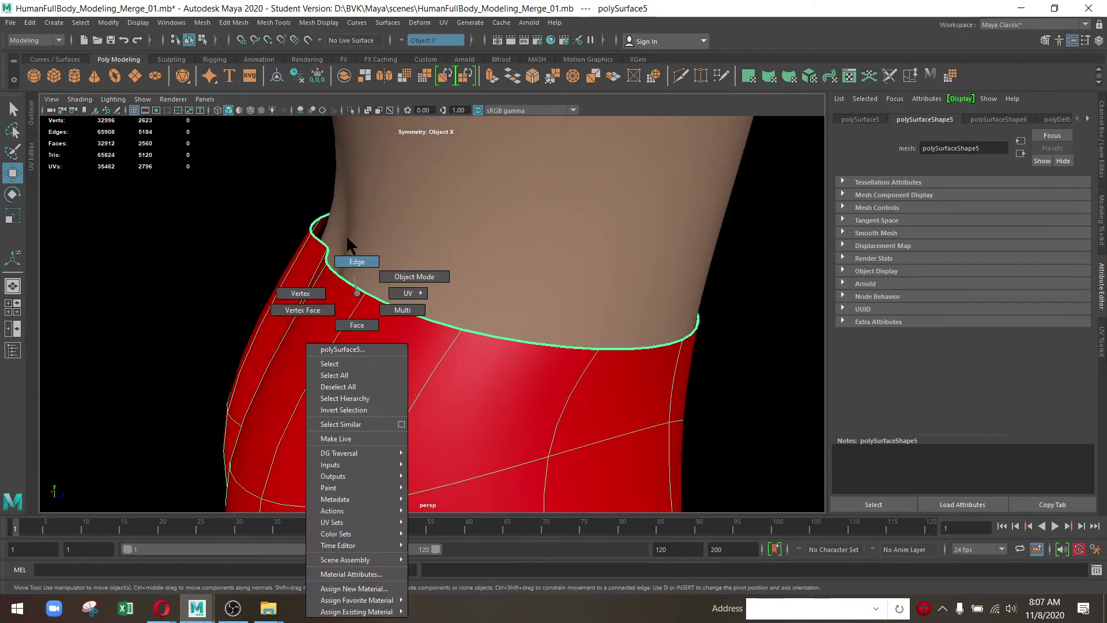
{"action": "double_click", "coordinate": [344, 276]}
{"action": "left_click_drag", "start_coordinate": [345, 274], "coordinate": [559, 186]}
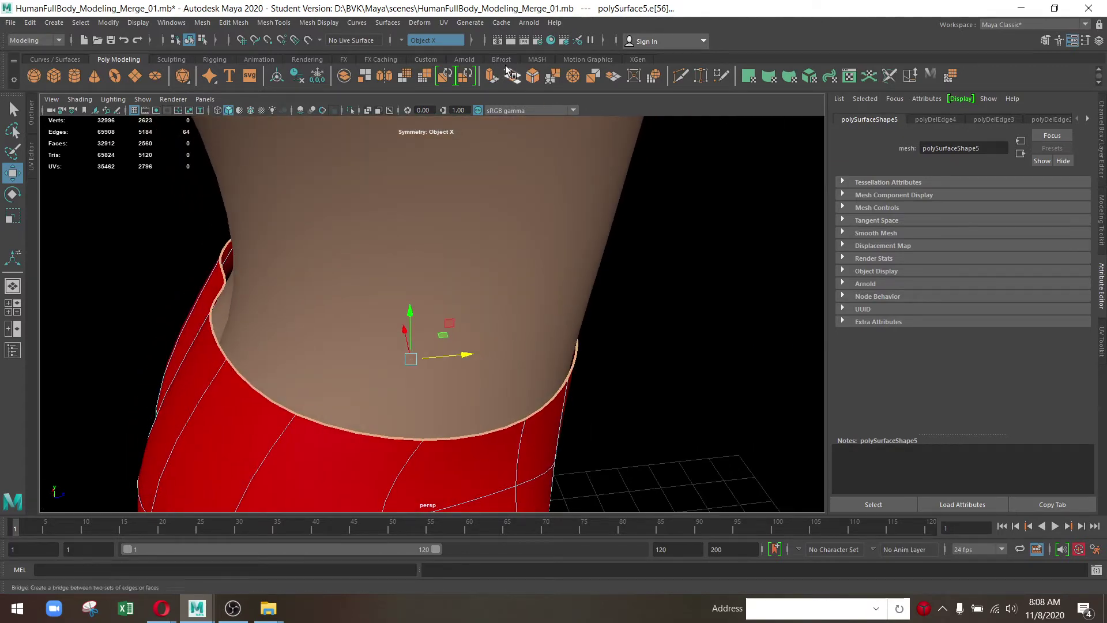
{"action": "left_click", "coordinate": [492, 75]}
{"action": "left_click_drag", "start_coordinate": [420, 361], "coordinate": [546, 326]}
{"action": "key", "text": "1"}
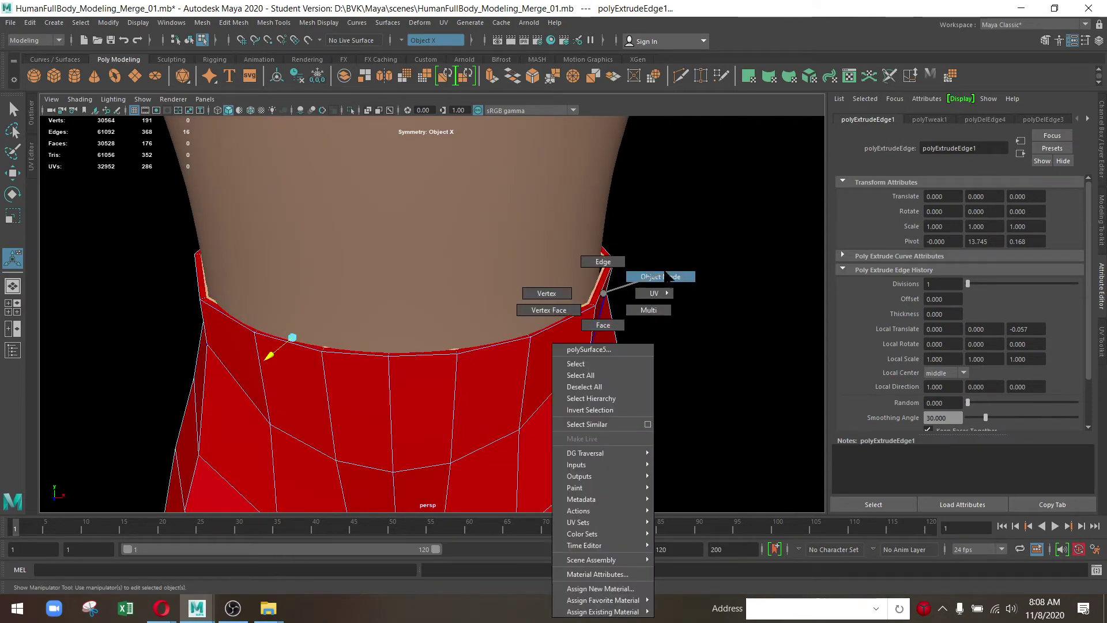
Return to object mode, restore smooth preview (3), and deselect to view the figure
{"action": "left_click_drag", "start_coordinate": [603, 322], "coordinate": [650, 277]}
{"action": "left_click_drag", "start_coordinate": [650, 277], "coordinate": [580, 381]}
{"action": "left_click_drag", "start_coordinate": [476, 447], "coordinate": [449, 372]}
{"action": "key", "text": "3"}
{"action": "left_click", "coordinate": [704, 238]}
{"action": "left_click_drag", "start_coordinate": [705, 238], "coordinate": [323, 361]}
{"action": "left_click_drag", "start_coordinate": [323, 360], "coordinate": [146, 345]}
Select the pants unsmoothed in face mode and pick the two front waist faces
{"action": "left_click_drag", "start_coordinate": [146, 345], "coordinate": [432, 321]}
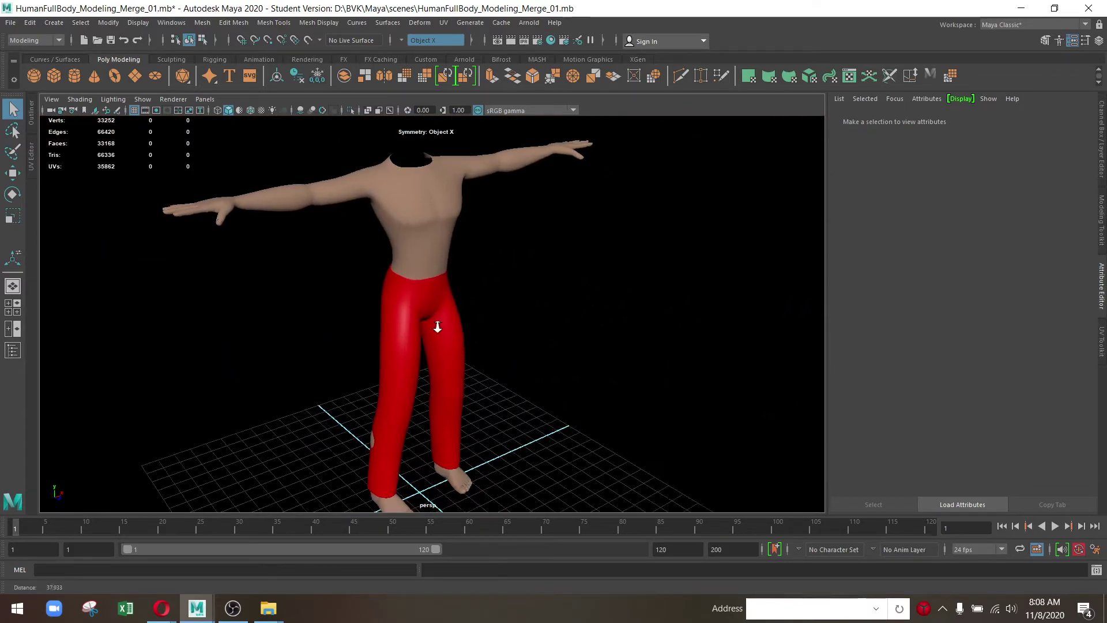
{"action": "left_click_drag", "start_coordinate": [433, 321], "coordinate": [515, 354]}
{"action": "left_click", "coordinate": [477, 272]}
{"action": "key", "text": "1"}
{"action": "left_click_drag", "start_coordinate": [421, 335], "coordinate": [438, 432]}
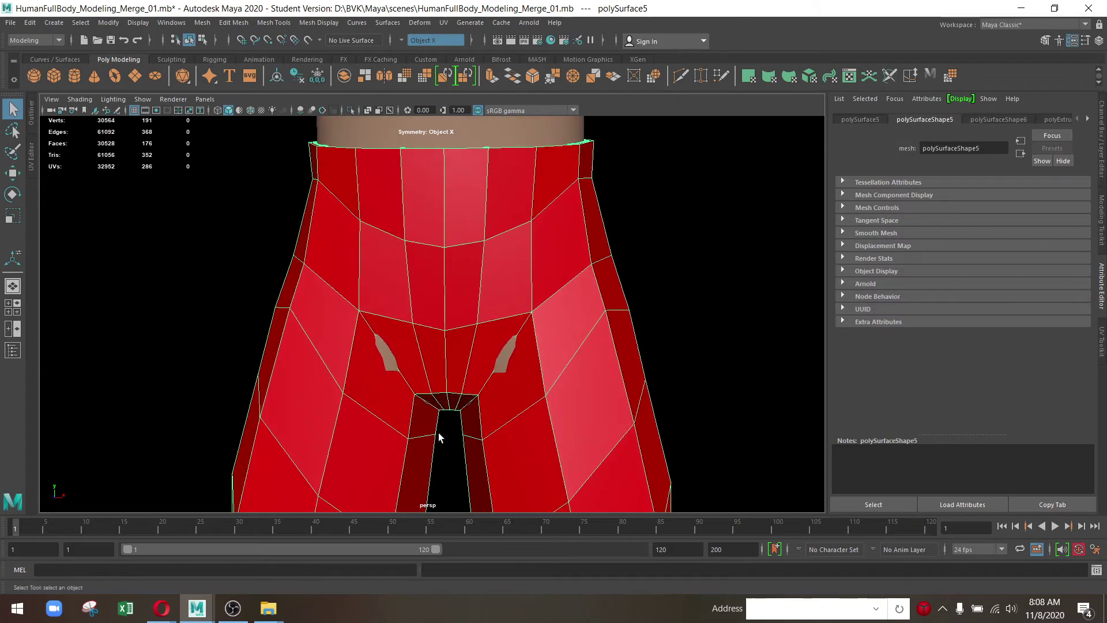
{"action": "left_click_drag", "start_coordinate": [483, 237], "coordinate": [477, 254]}
{"action": "left_click", "coordinate": [431, 197]}
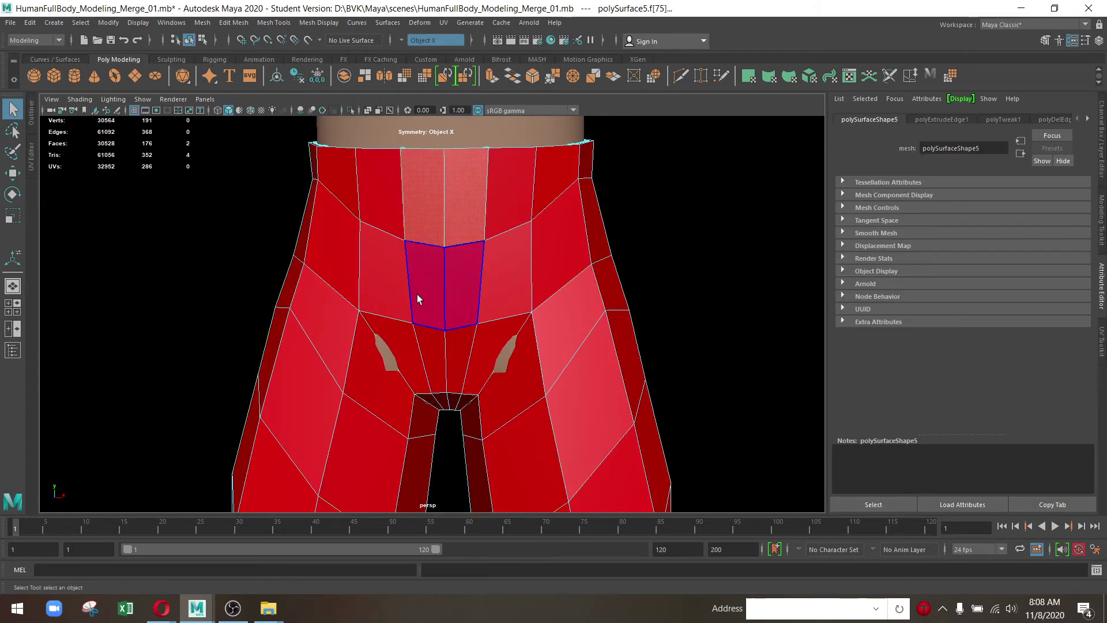
Set object symmetry to Off in the tool settings and close the window
{"action": "left_click", "coordinate": [1086, 39]}
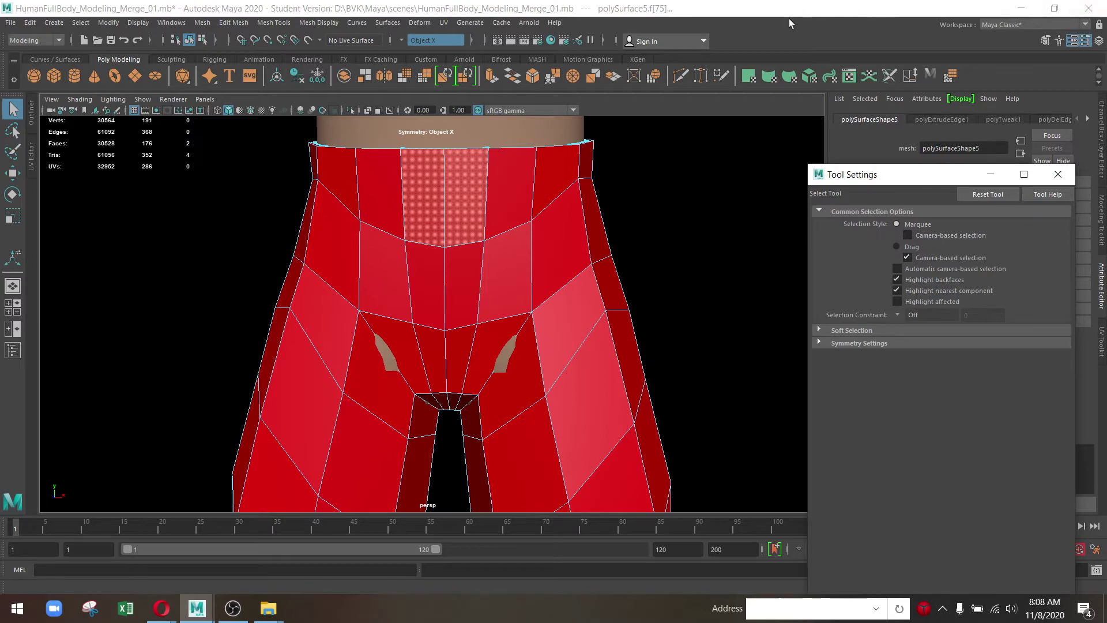
{"action": "left_click_drag", "start_coordinate": [462, 304], "coordinate": [507, 326]}
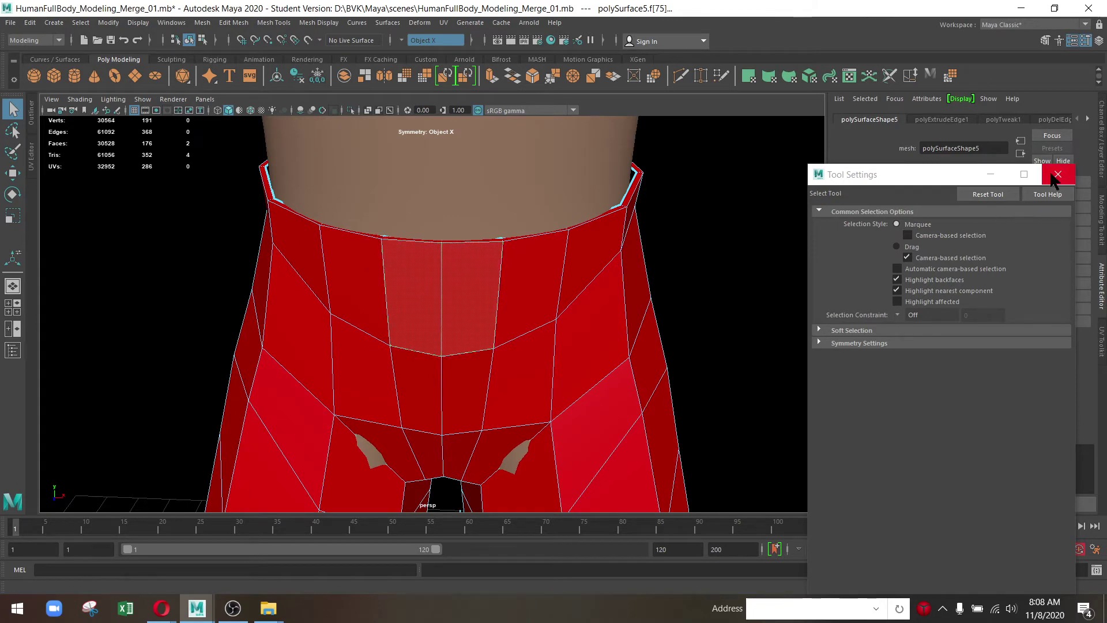
{"action": "left_click", "coordinate": [401, 41]}
{"action": "left_click", "coordinate": [438, 52]}
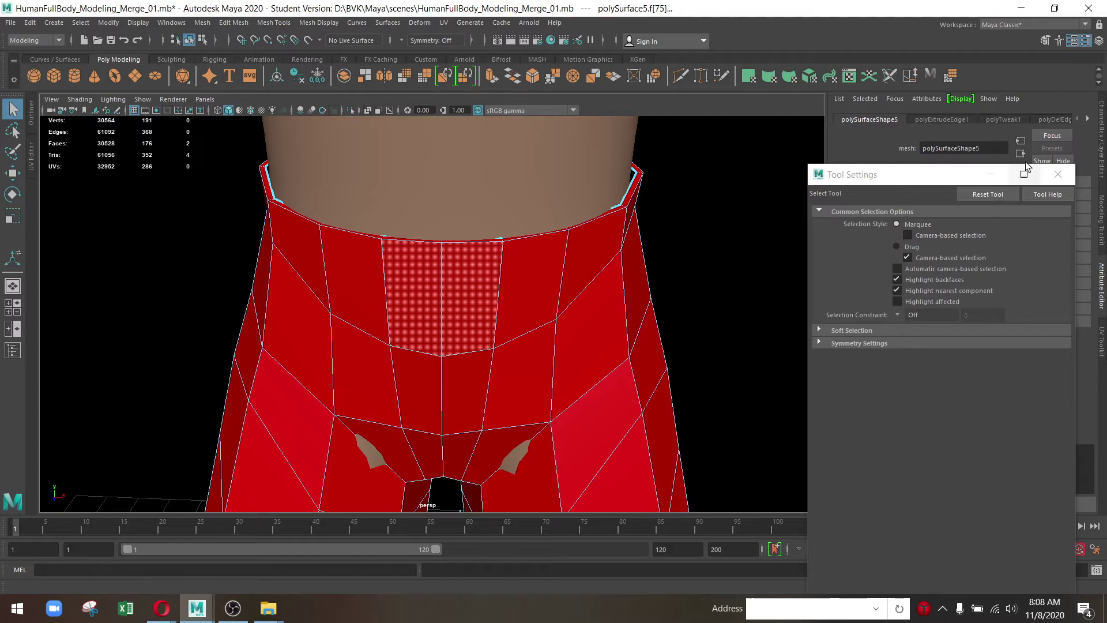
{"action": "left_click", "coordinate": [1057, 174]}
Select individual front waist faces, ending on the thin top rim face
{"action": "left_click_drag", "start_coordinate": [771, 231], "coordinate": [451, 272]}
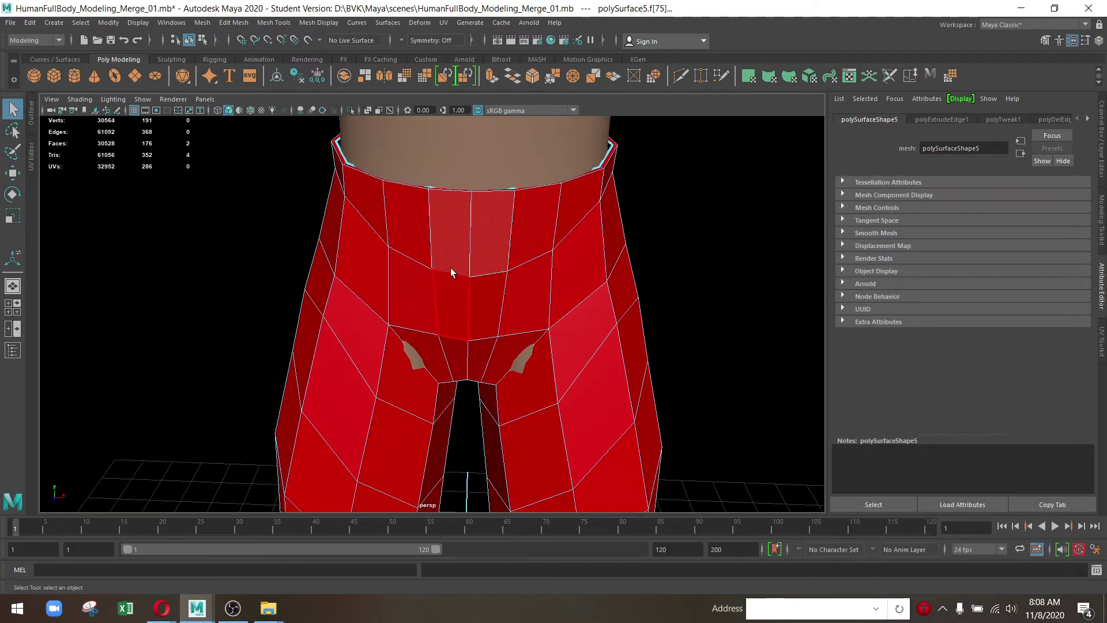
{"action": "left_click", "coordinate": [448, 242]}
{"action": "left_click_drag", "start_coordinate": [447, 242], "coordinate": [517, 297]}
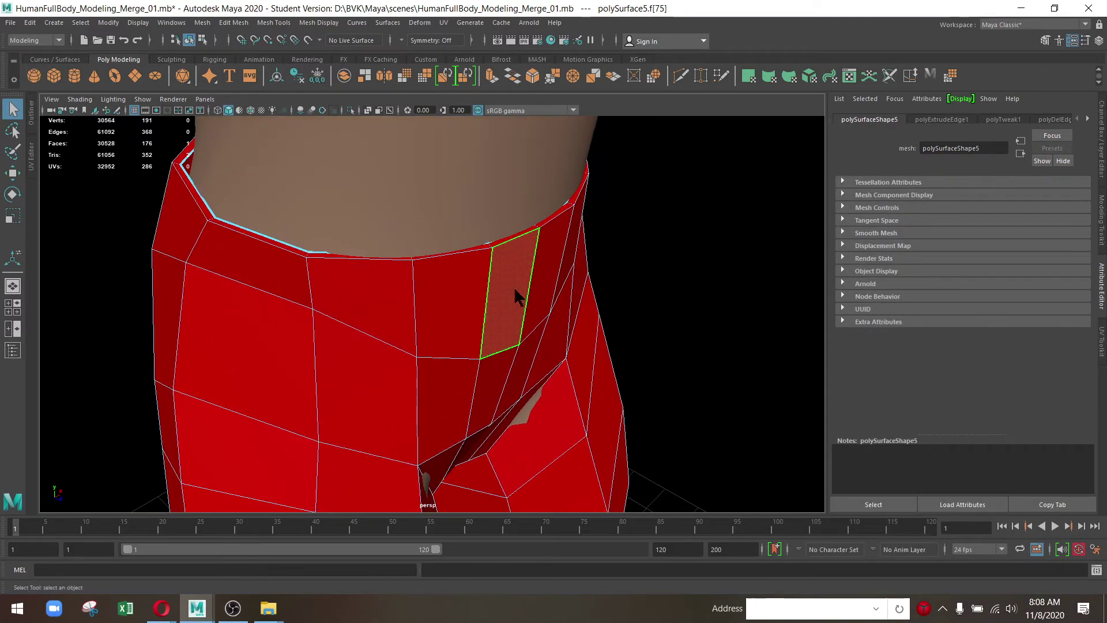
{"action": "left_click", "coordinate": [456, 253]}
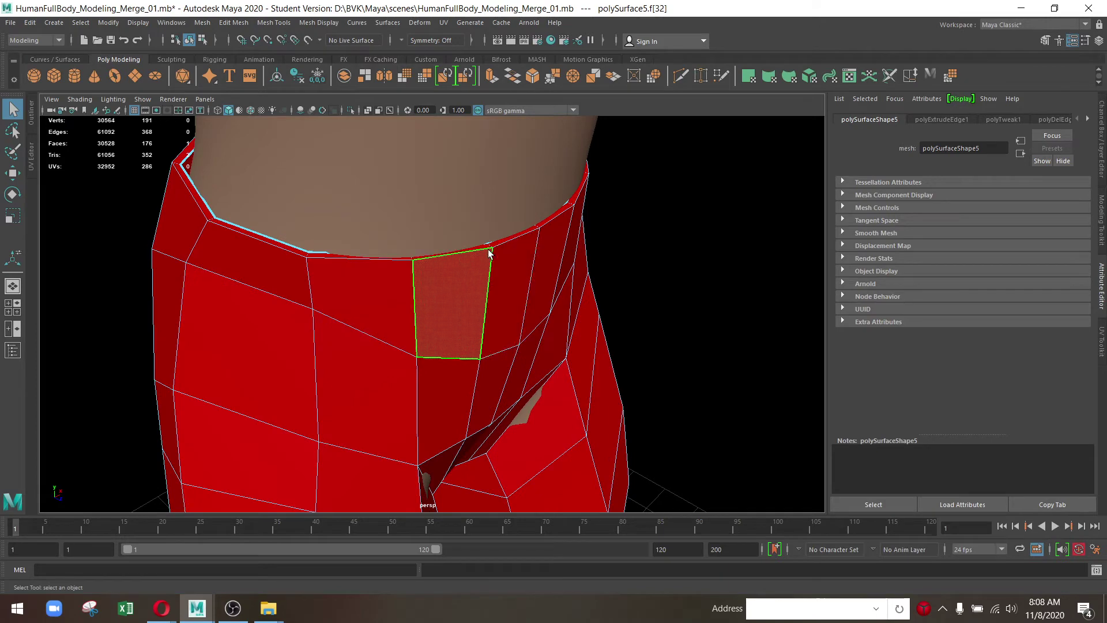
{"action": "left_click", "coordinate": [508, 237]}
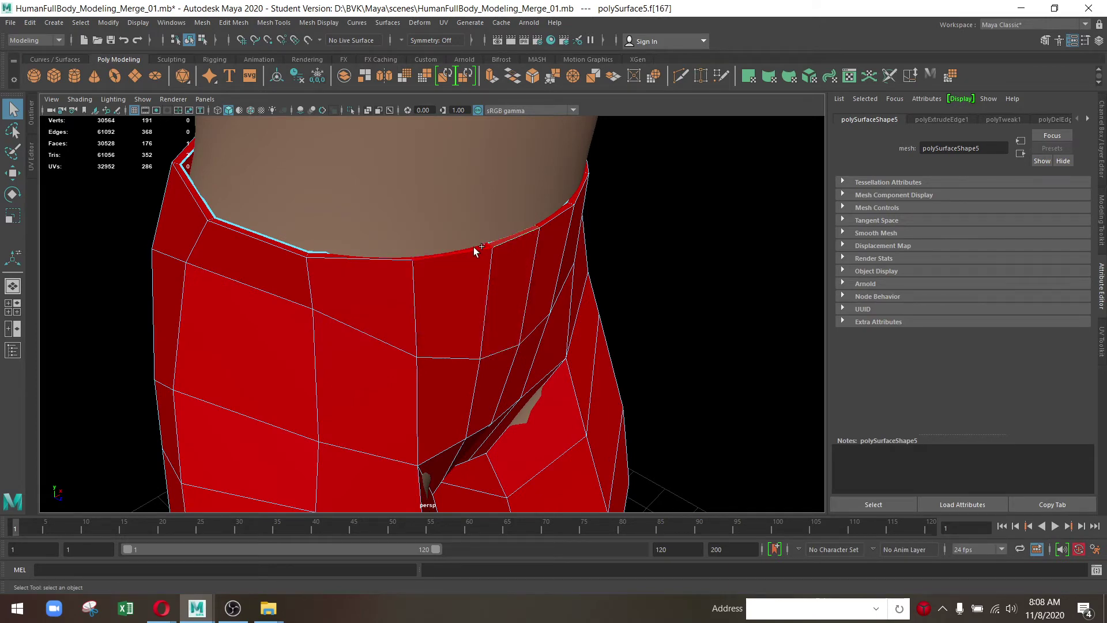
{"action": "left_click_drag", "start_coordinate": [542, 186], "coordinate": [413, 362]}
{"action": "left_click_drag", "start_coordinate": [413, 362], "coordinate": [562, 226]}
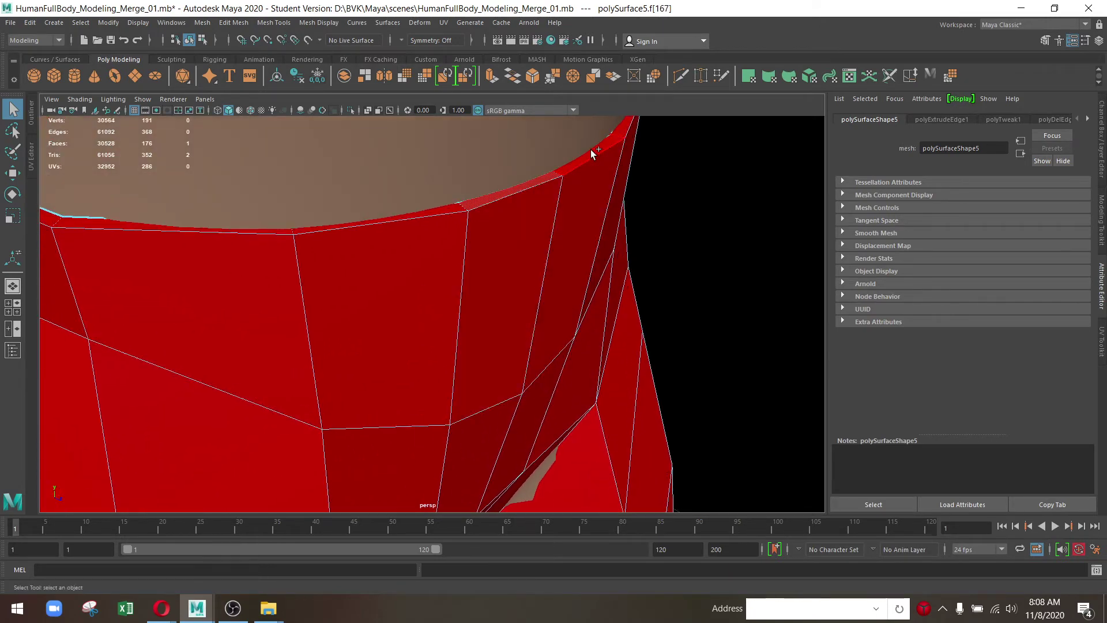
Extrude the top rim face loop and pull it upward into a waistband
{"action": "left_click", "coordinate": [590, 150]}
{"action": "left_click_drag", "start_coordinate": [590, 155], "coordinate": [376, 262]}
{"action": "left_click_drag", "start_coordinate": [375, 262], "coordinate": [395, 321]}
{"action": "key", "text": "w"}
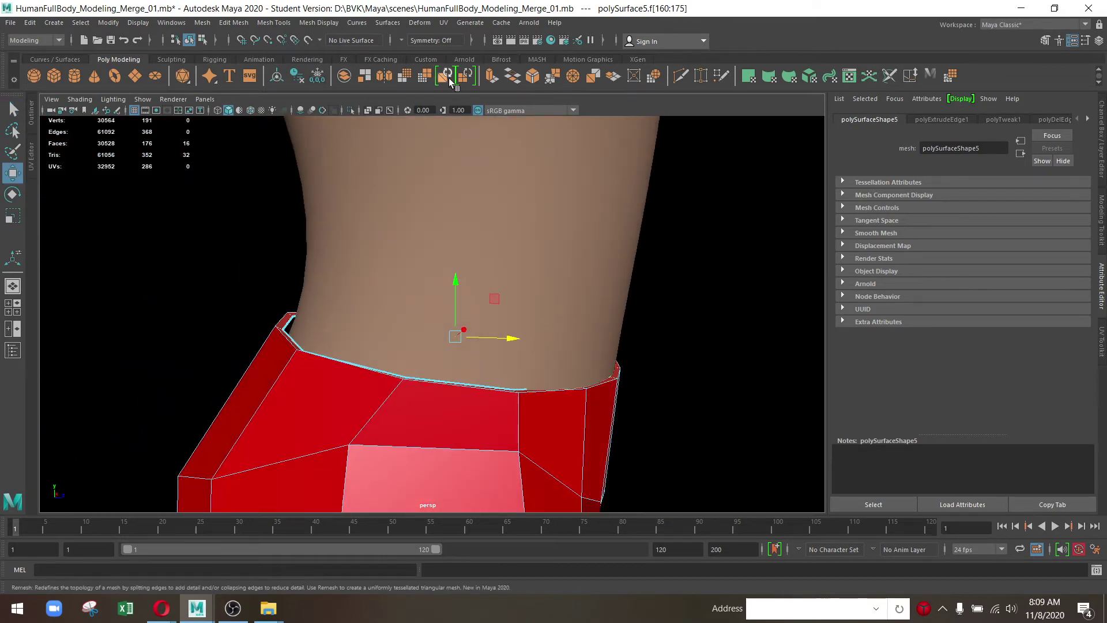
{"action": "left_click", "coordinate": [449, 78]}
{"action": "left_click_drag", "start_coordinate": [436, 303], "coordinate": [476, 327]}
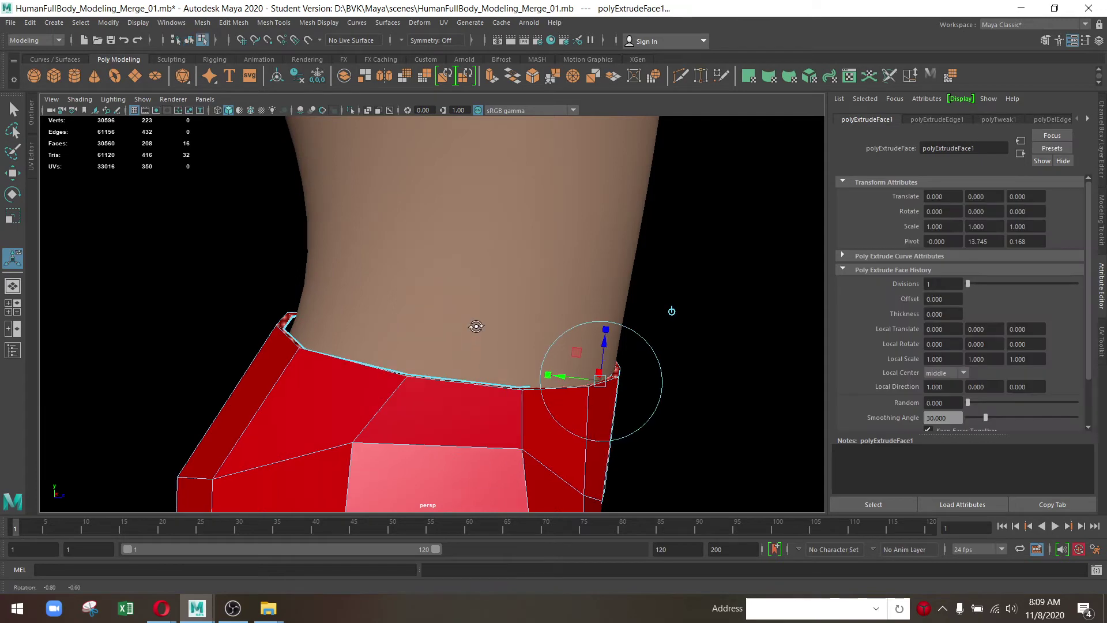
{"action": "left_click_drag", "start_coordinate": [607, 338], "coordinate": [624, 299]}
{"action": "left_click_drag", "start_coordinate": [553, 304], "coordinate": [369, 433]}
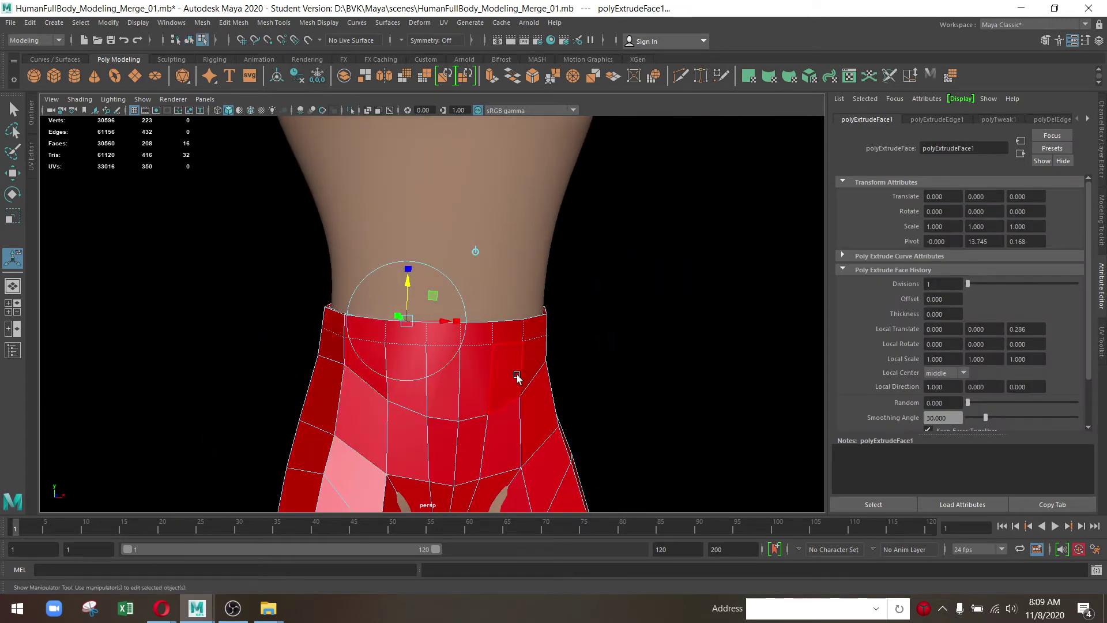
{"action": "left_click_drag", "start_coordinate": [483, 398], "coordinate": [477, 388]}
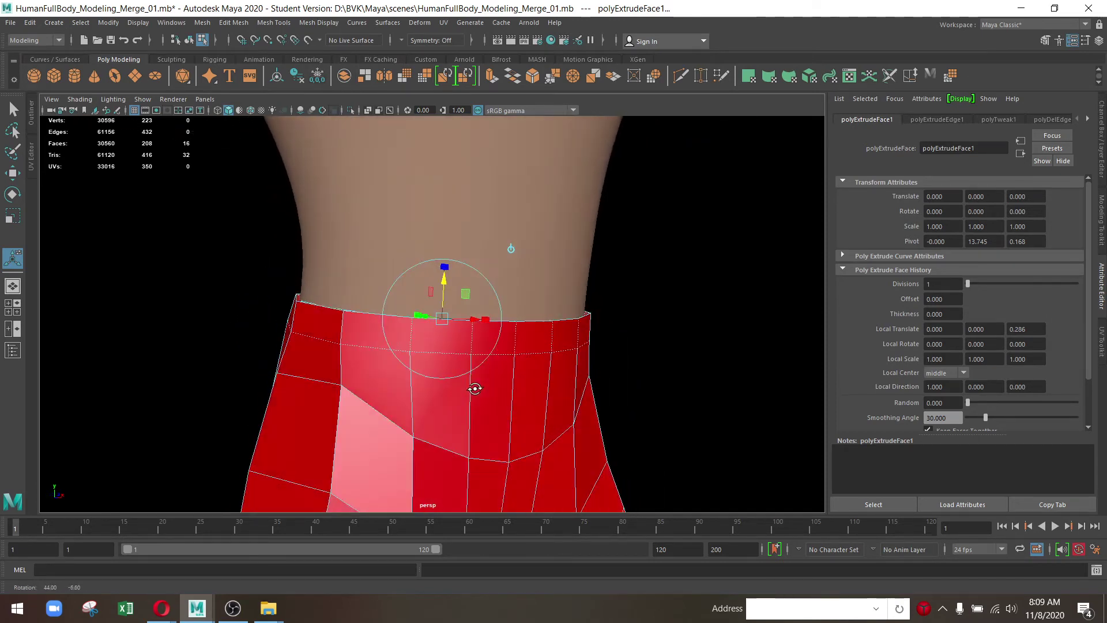
Select faces and then the whole face loop of the new waistband
{"action": "left_click_drag", "start_coordinate": [558, 293], "coordinate": [557, 344]}
{"action": "left_click", "coordinate": [557, 325]}
{"action": "scroll", "scroll_direction": "up", "scroll_amount": 3}
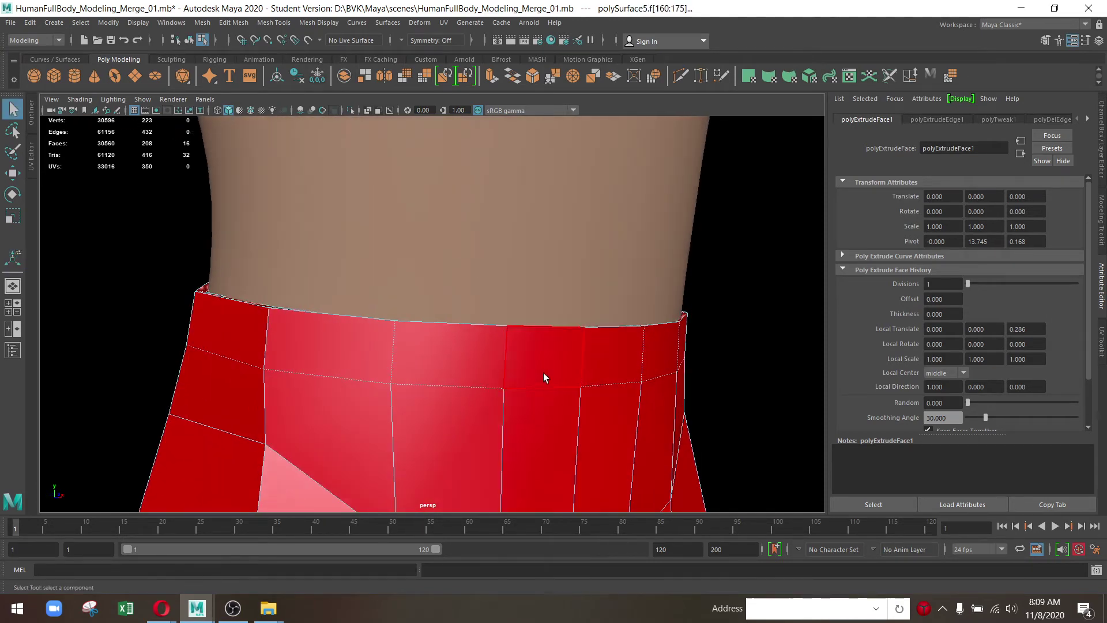
{"action": "left_click", "coordinate": [543, 372]}
{"action": "double_click", "coordinate": [609, 361]}
{"action": "left_click_drag", "start_coordinate": [667, 383], "coordinate": [551, 394]}
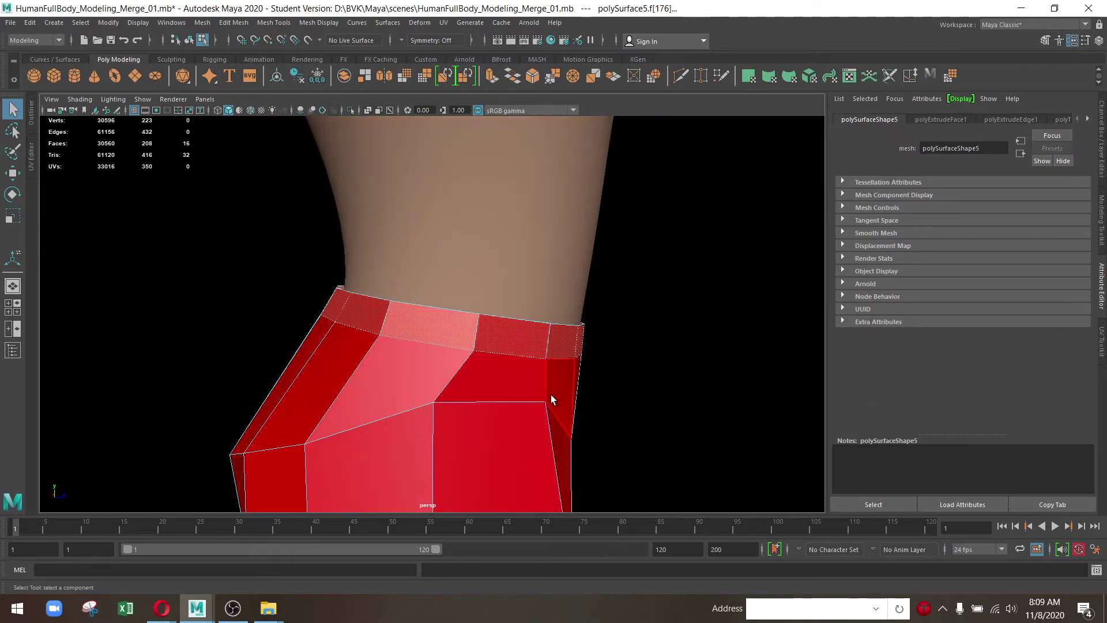
Move hip and front waist vertices down to even the waistband edge
{"action": "left_click_drag", "start_coordinate": [494, 311], "coordinate": [432, 304]}
{"action": "left_click", "coordinate": [450, 328]}
{"action": "key", "text": "w"}
{"action": "left_click_drag", "start_coordinate": [450, 328], "coordinate": [355, 268]}
{"action": "left_click_drag", "start_coordinate": [342, 262], "coordinate": [352, 276]}
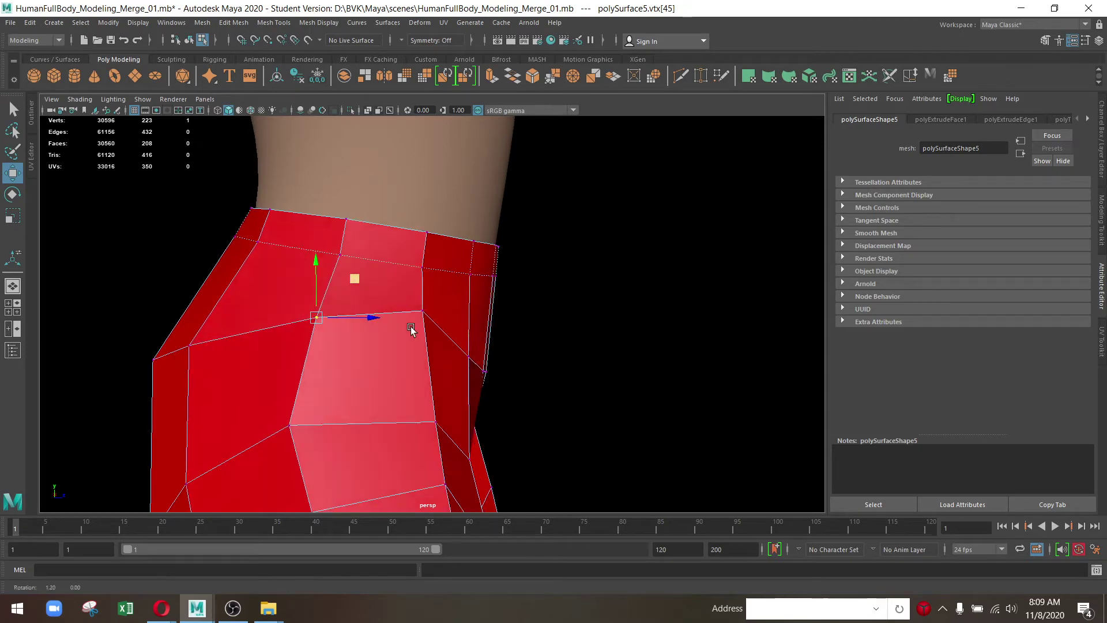
{"action": "left_click_drag", "start_coordinate": [410, 326], "coordinate": [317, 339]}
{"action": "left_click_drag", "start_coordinate": [355, 266], "coordinate": [346, 276]}
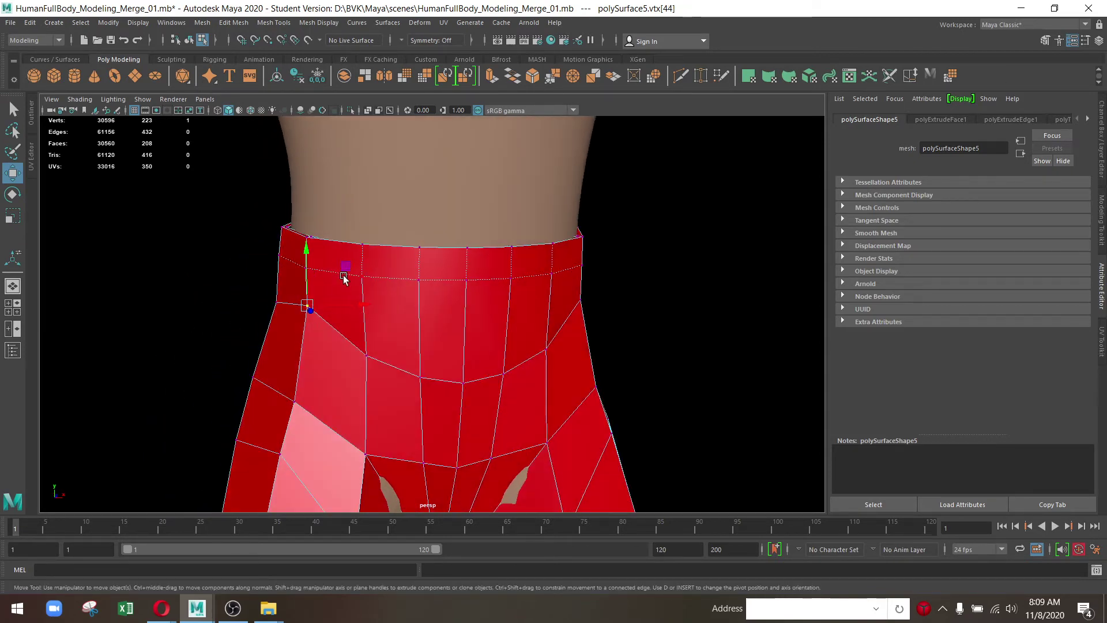
{"action": "left_click_drag", "start_coordinate": [346, 277], "coordinate": [341, 293]}
{"action": "left_click_drag", "start_coordinate": [342, 293], "coordinate": [481, 333]}
Select two front faces below the waistband
{"action": "left_click_drag", "start_coordinate": [483, 302], "coordinate": [487, 323]}
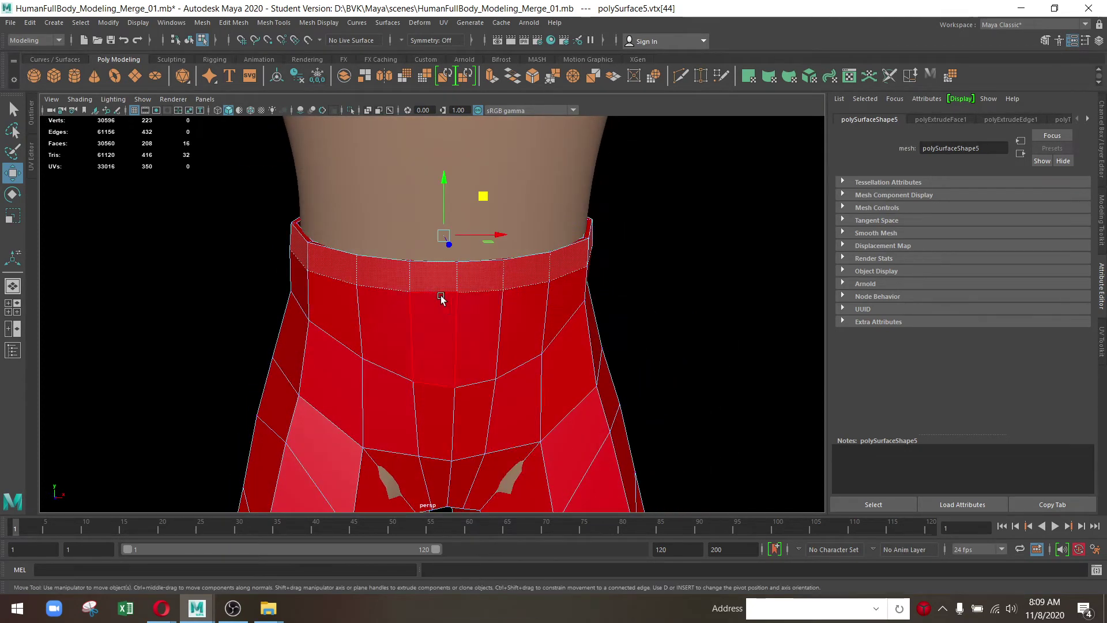
{"action": "left_click", "coordinate": [427, 340]}
{"action": "left_click", "coordinate": [426, 391]}
{"action": "left_click_drag", "start_coordinate": [427, 387], "coordinate": [363, 405]}
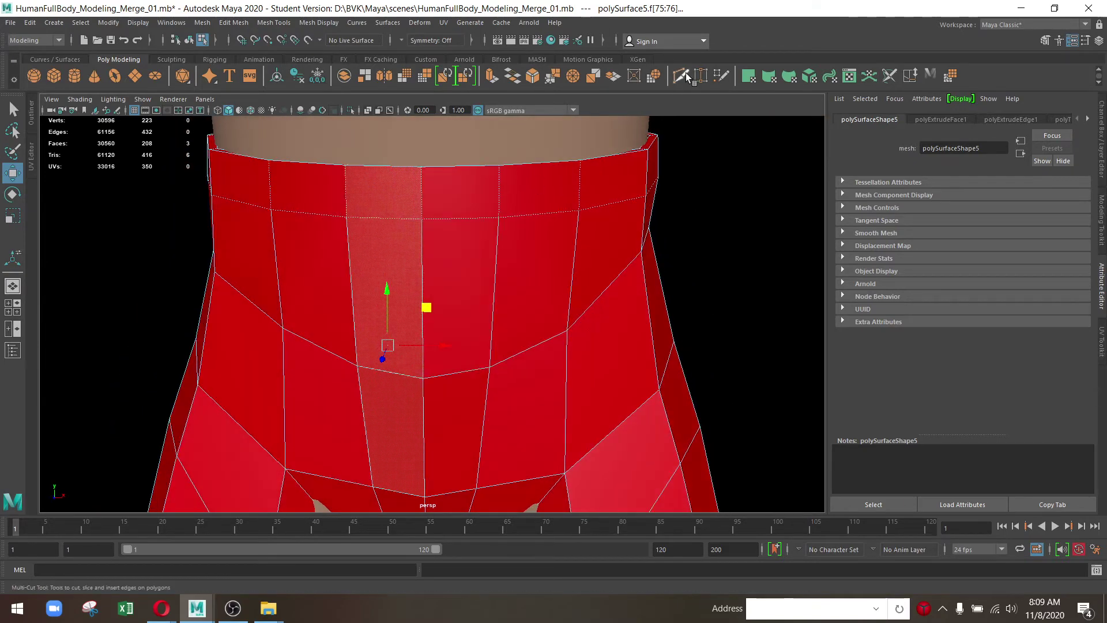
Cut a vertical edge down the front face below the waistband with Multi-Cut
{"action": "left_click_drag", "start_coordinate": [543, 222], "coordinate": [424, 222]}
{"action": "left_click_drag", "start_coordinate": [438, 178], "coordinate": [425, 262]}
{"action": "scroll", "scroll_direction": "up", "scroll_amount": 3}
{"action": "scroll", "scroll_direction": "up", "scroll_amount": 3}
{"action": "scroll", "scroll_direction": "up", "scroll_amount": 3}
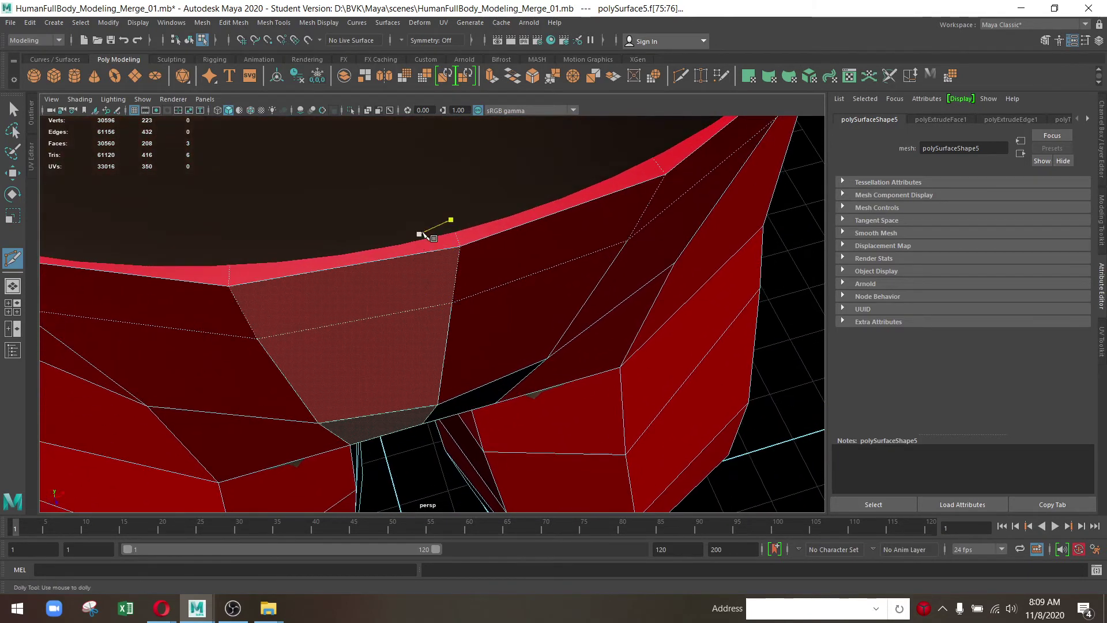
{"action": "key", "text": "4"}
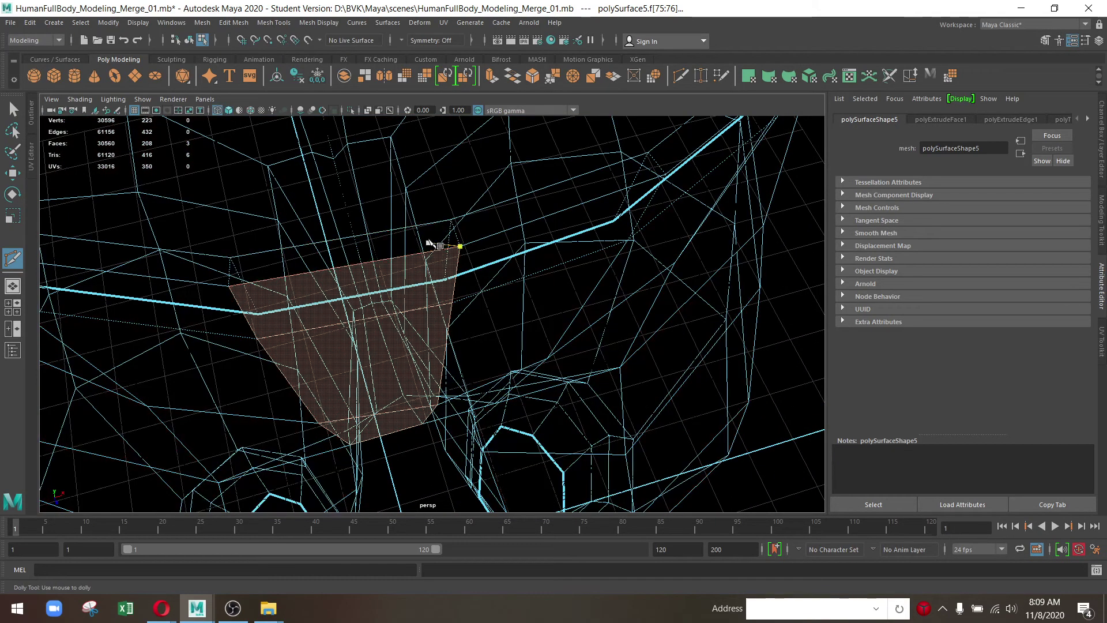
{"action": "left_click_drag", "start_coordinate": [473, 342], "coordinate": [433, 217]}
{"action": "left_click_drag", "start_coordinate": [438, 327], "coordinate": [426, 304]}
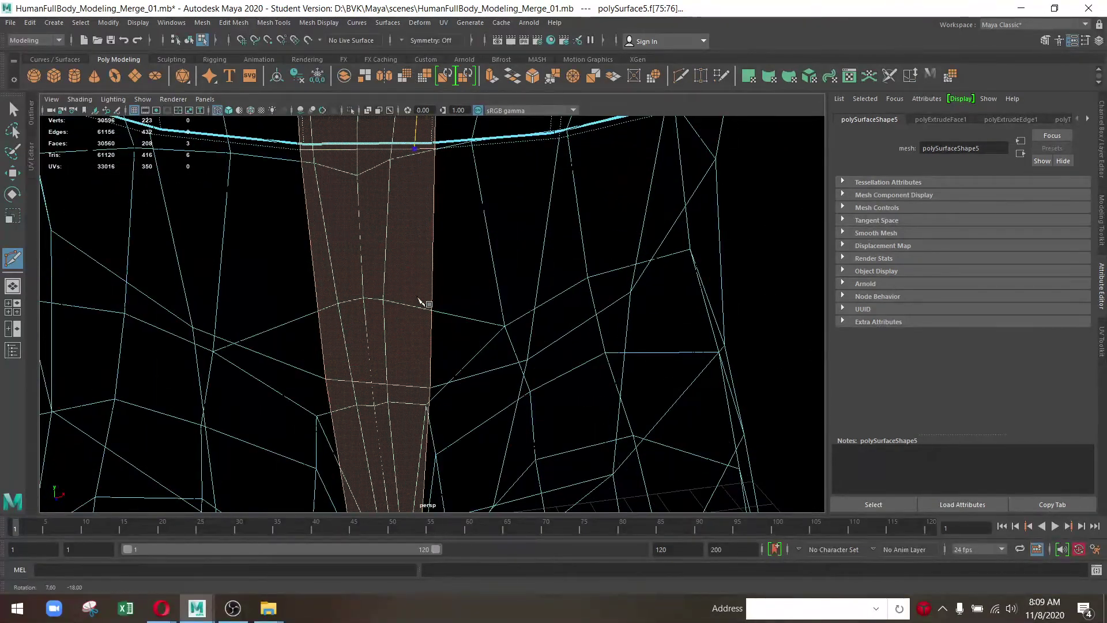
{"action": "key", "text": "5"}
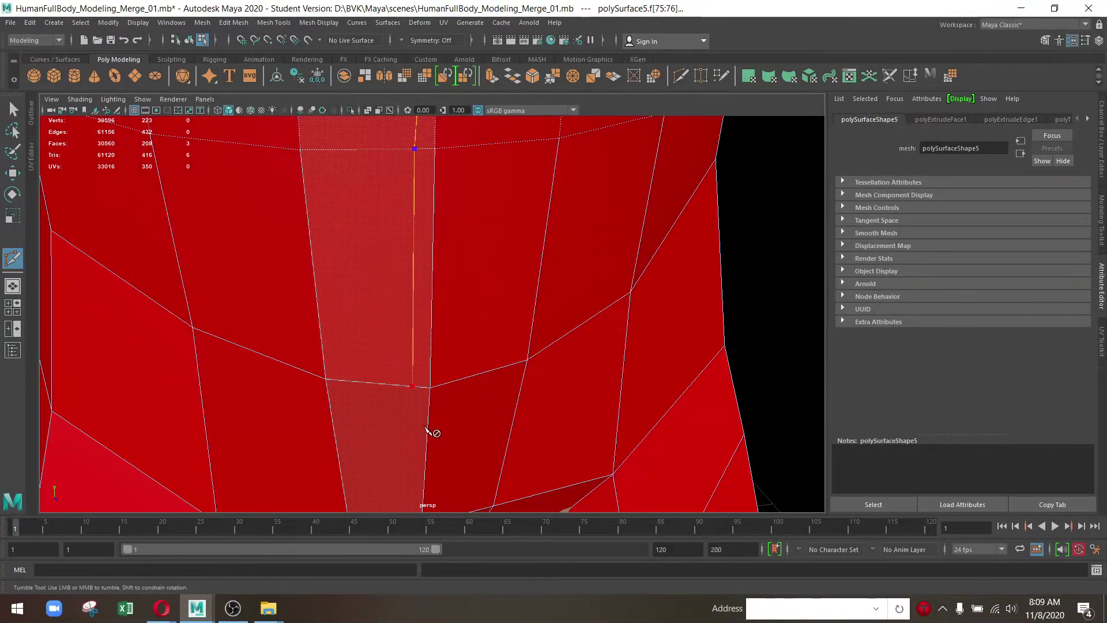
{"action": "scroll", "scroll_direction": "down", "scroll_amount": 3}
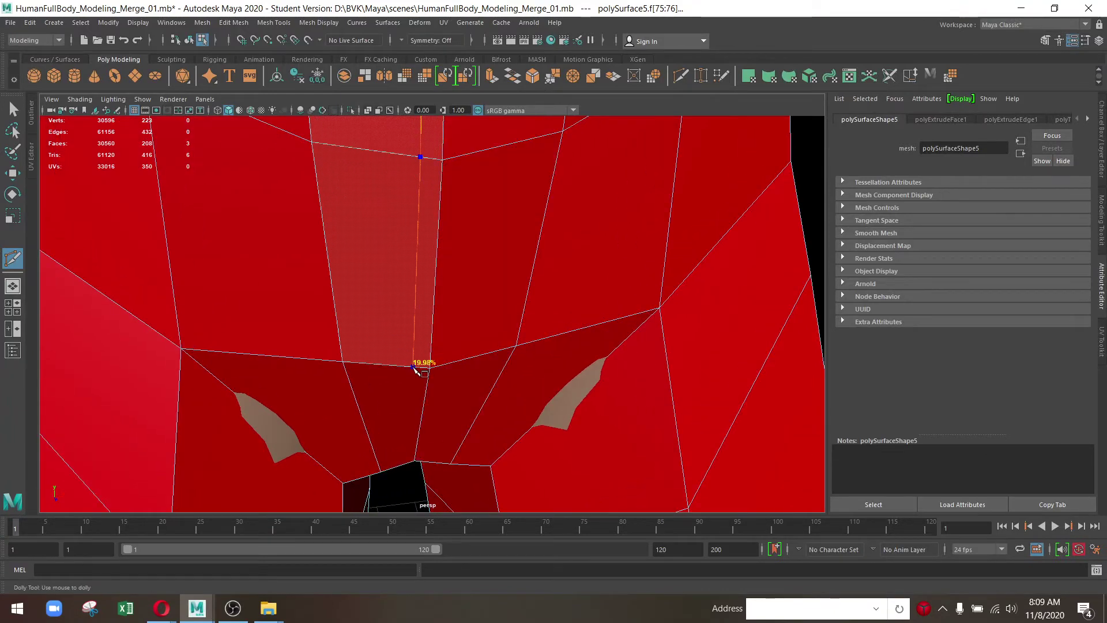
{"action": "left_click", "coordinate": [413, 365]}
Snap the cut's bottom vertex onto its neighbour and merge the two into one
{"action": "left_click_drag", "start_coordinate": [586, 365], "coordinate": [445, 314]}
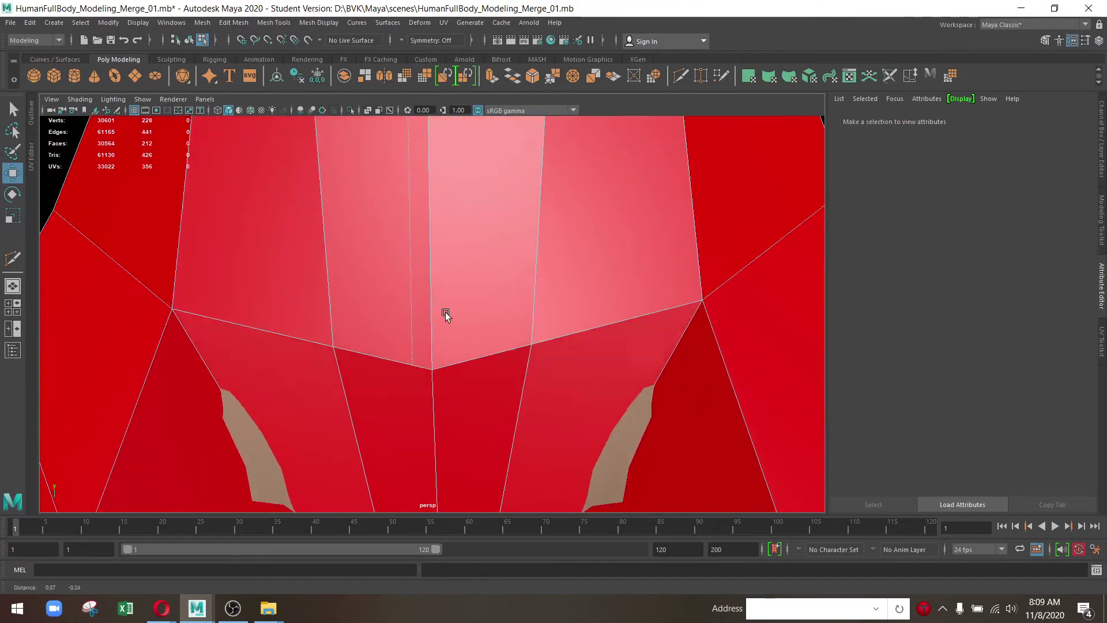
{"action": "left_click_drag", "start_coordinate": [396, 300], "coordinate": [443, 328]}
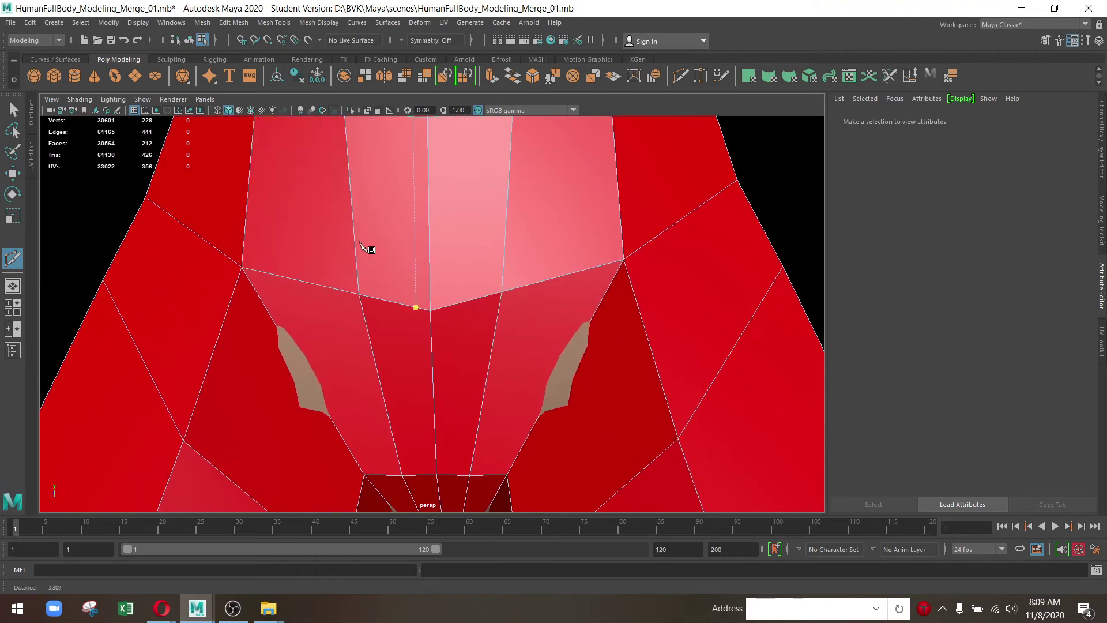
{"action": "left_click", "coordinate": [406, 337]}
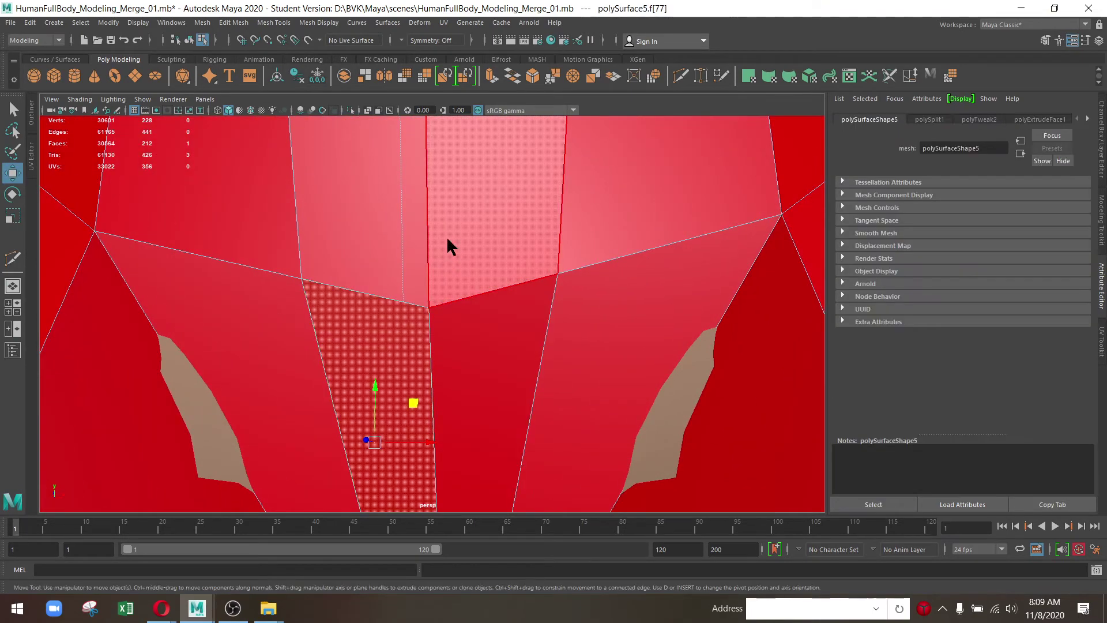
{"action": "left_click_drag", "start_coordinate": [446, 237], "coordinate": [406, 234]}
{"action": "left_click", "coordinate": [403, 300]}
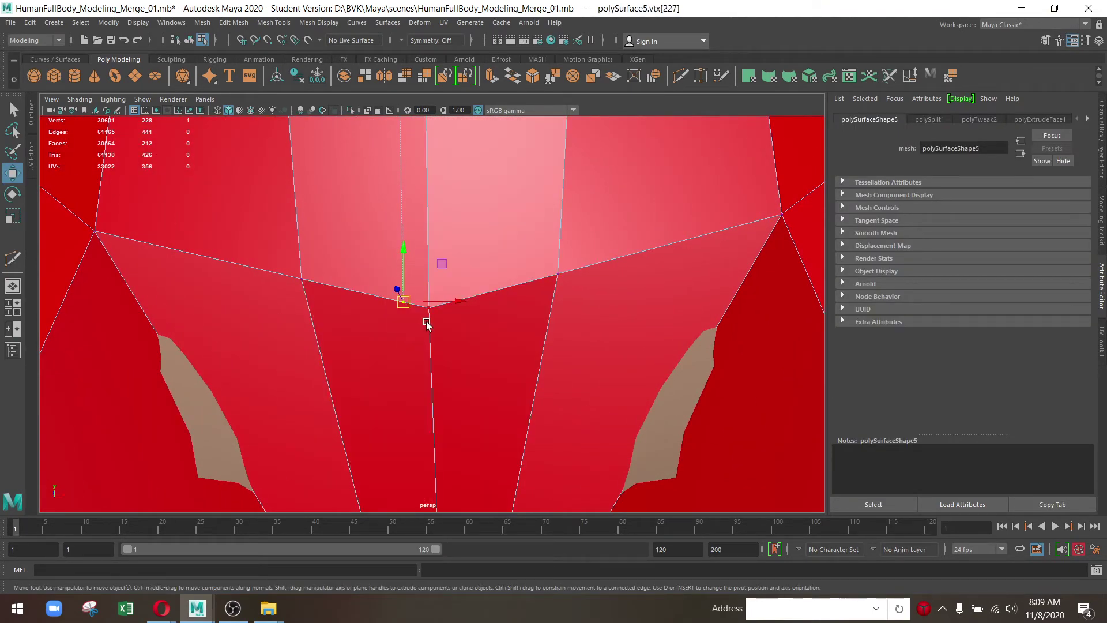
{"action": "left_click_drag", "start_coordinate": [426, 324], "coordinate": [429, 309]}
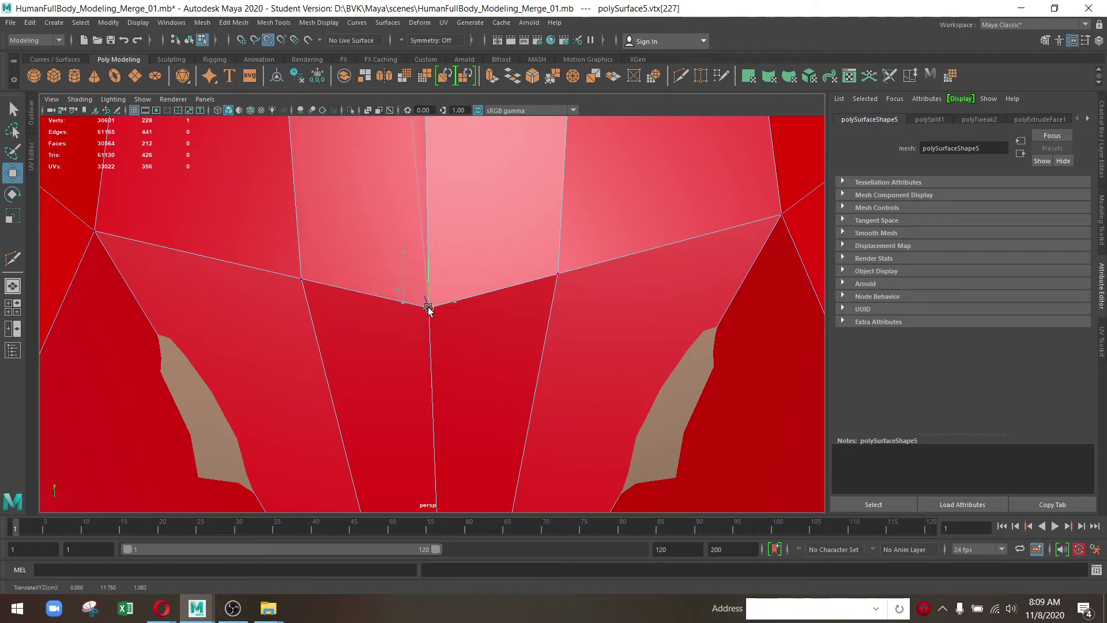
{"action": "left_click_drag", "start_coordinate": [577, 344], "coordinate": [427, 321]}
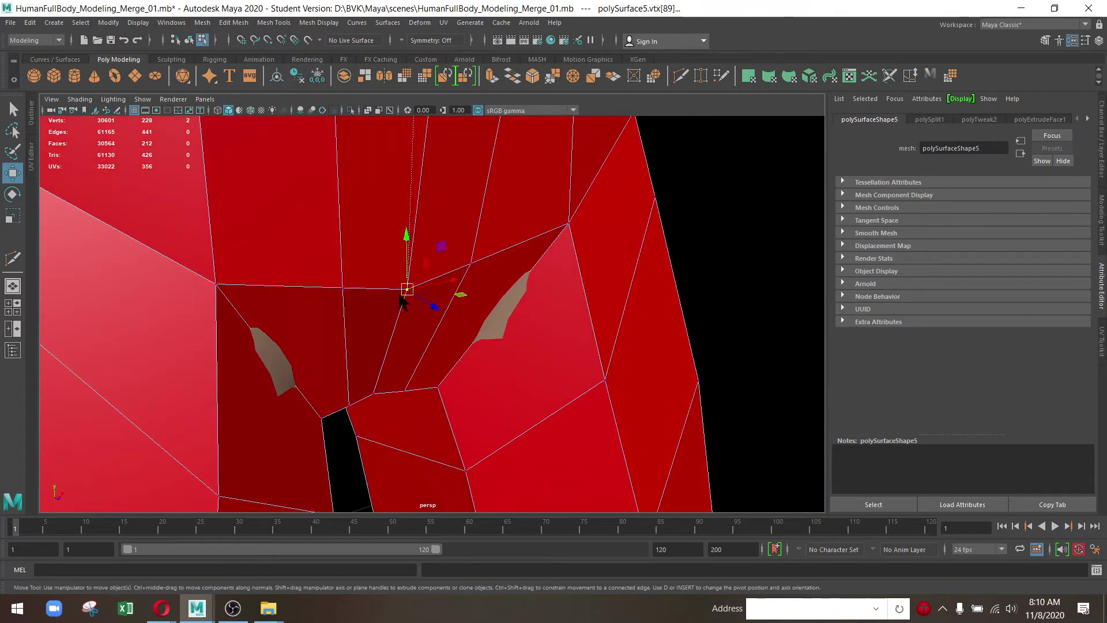
{"action": "left_click_drag", "start_coordinate": [406, 287], "coordinate": [395, 213]}
{"action": "left_click_drag", "start_coordinate": [403, 242], "coordinate": [442, 344]}
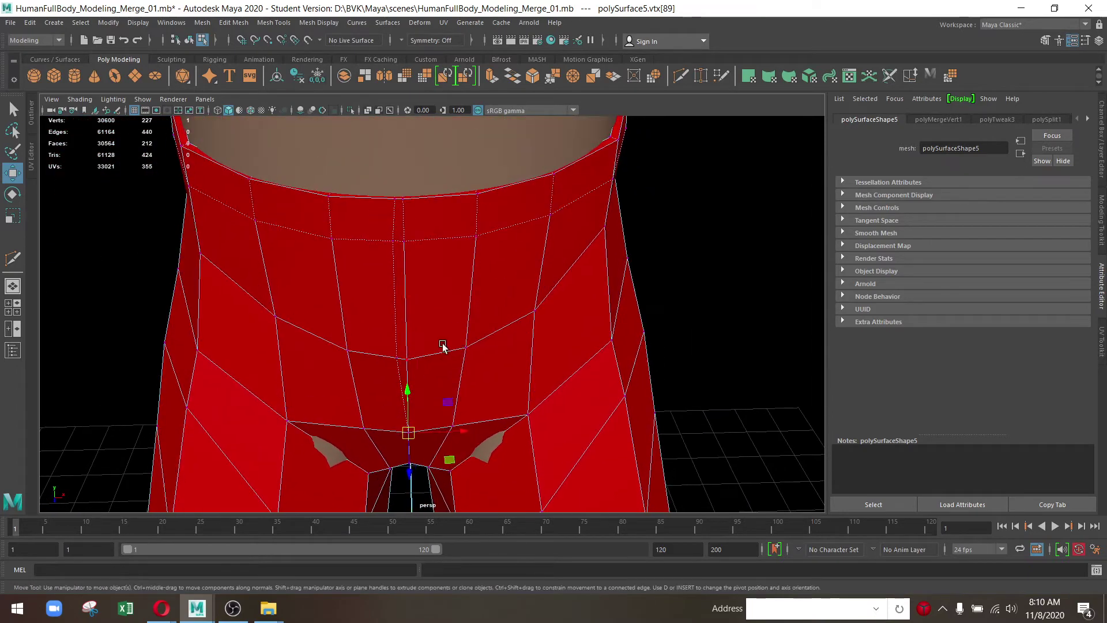
Shift the front waistband edges of the red leggings into place at the waist
{"action": "left_click_drag", "start_coordinate": [457, 288], "coordinate": [420, 292]}
{"action": "left_click", "coordinate": [420, 293]}
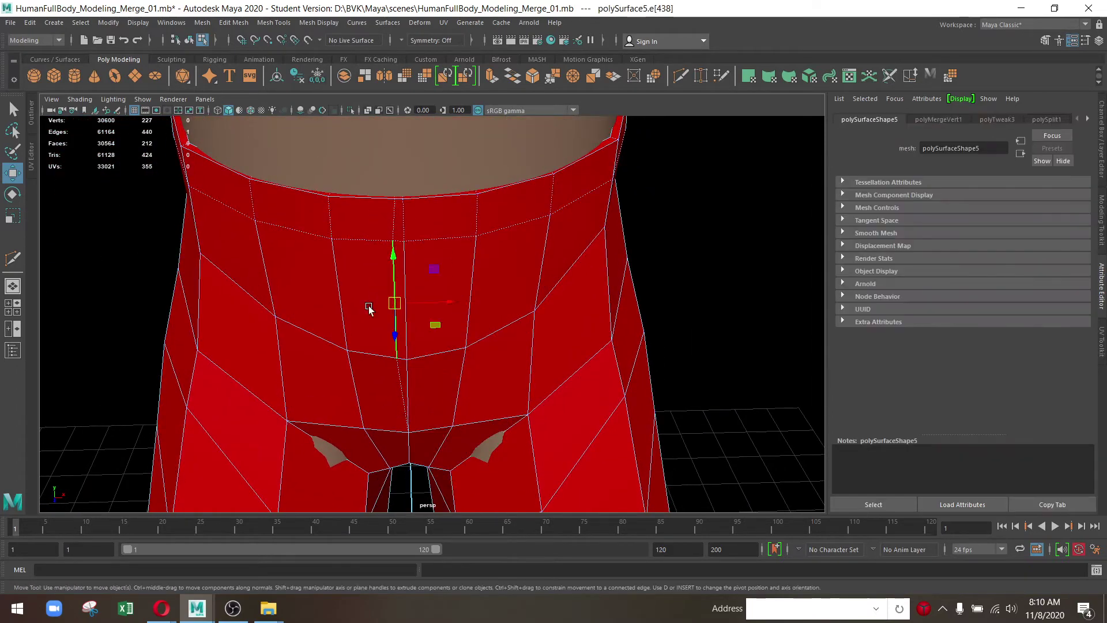
{"action": "left_click_drag", "start_coordinate": [370, 309], "coordinate": [436, 348]}
{"action": "key", "text": "ctrl+z"}
{"action": "key", "text": "ctrl+z"}
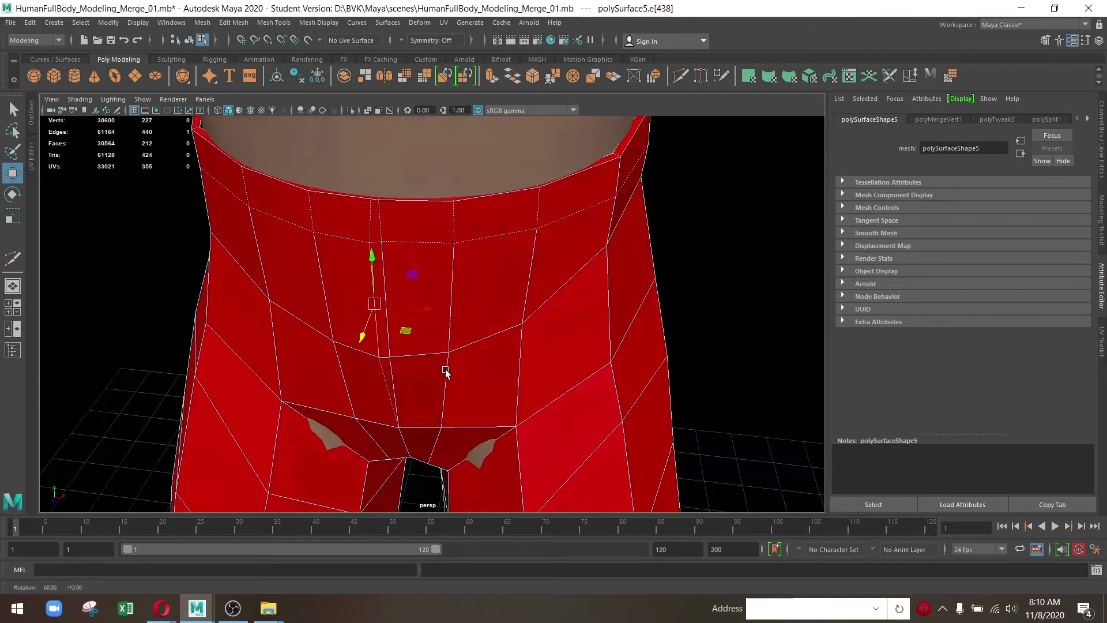
{"action": "key", "text": "ctrl+z"}
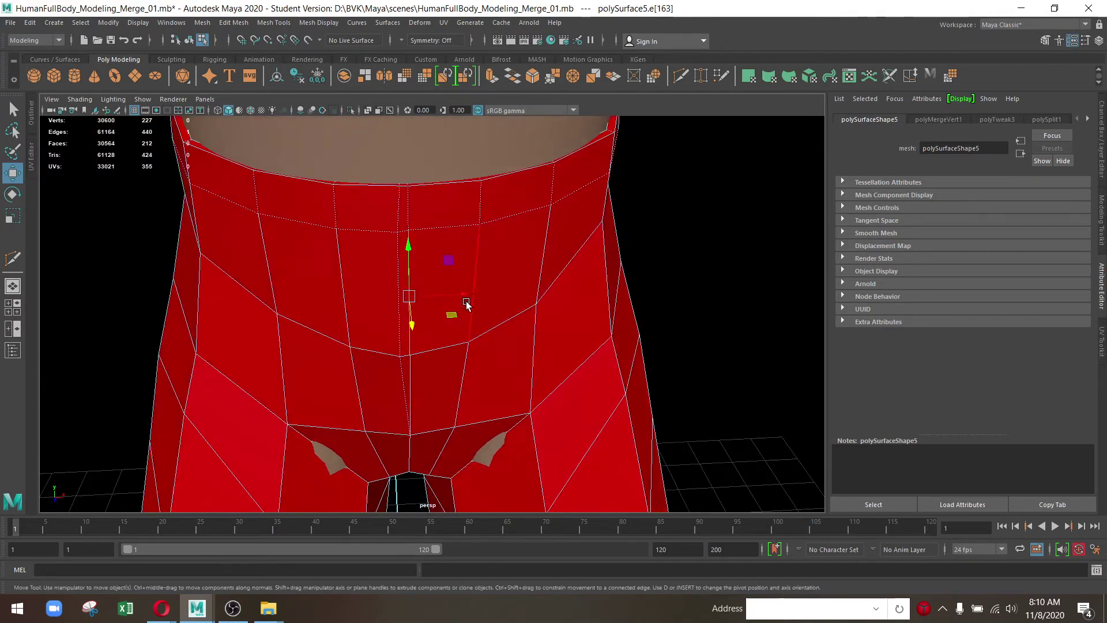
{"action": "left_click_drag", "start_coordinate": [465, 303], "coordinate": [459, 300]}
{"action": "key", "text": "ctrl+z"}
Pull the waistband vertices in so the band hugs the waist
{"action": "left_click_drag", "start_coordinate": [444, 196], "coordinate": [389, 199]}
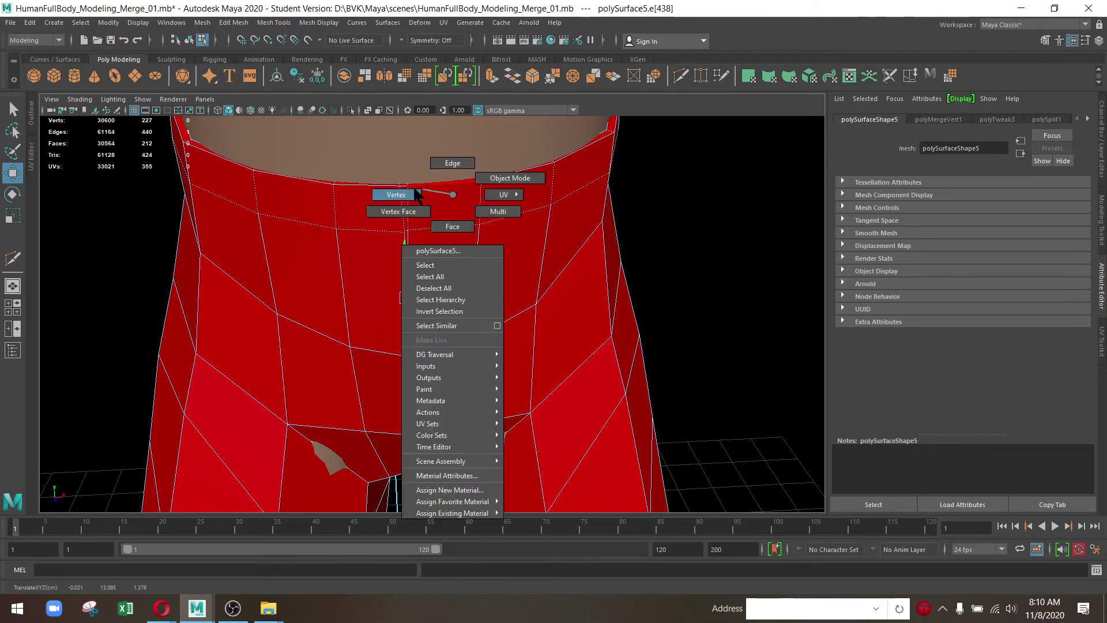
{"action": "left_click", "coordinate": [389, 199]}
{"action": "key", "text": "f"}
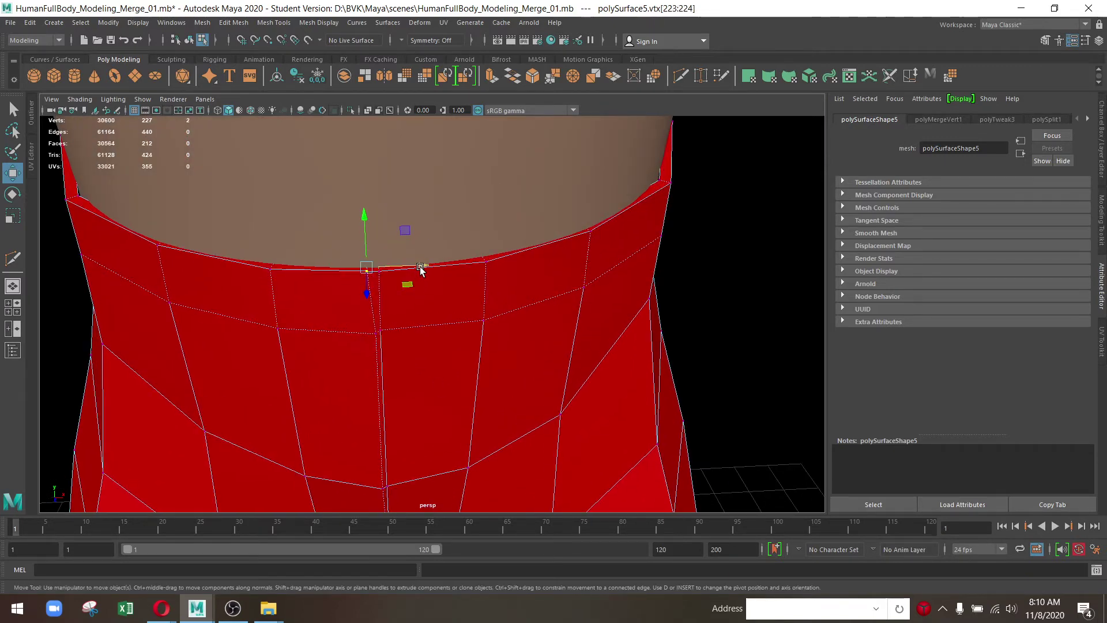
{"action": "left_click_drag", "start_coordinate": [420, 266], "coordinate": [301, 301]}
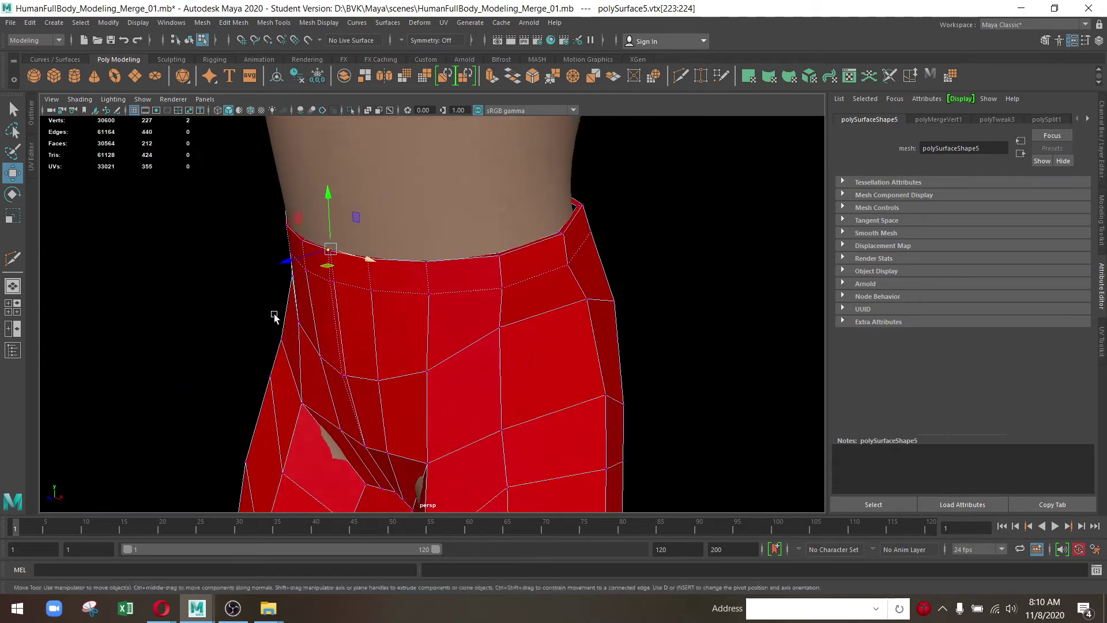
{"action": "left_click_drag", "start_coordinate": [396, 272], "coordinate": [447, 255]}
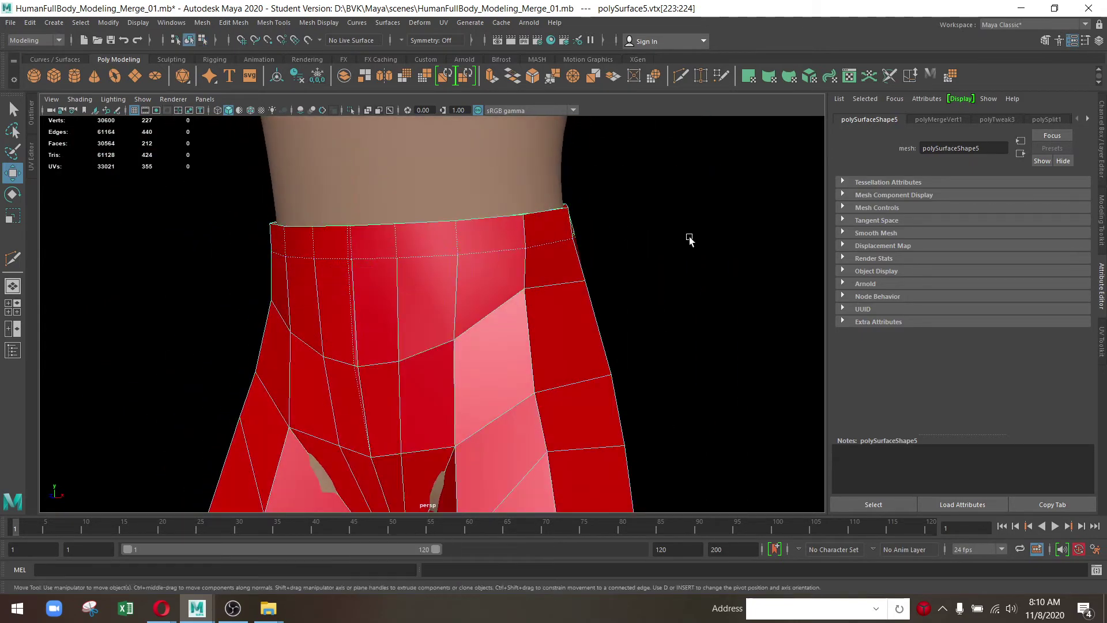
Preview the leggings as a smoothed surface (3) and check the waistband fit
{"action": "left_click", "coordinate": [688, 240]}
{"action": "left_click_drag", "start_coordinate": [688, 240], "coordinate": [558, 271]}
{"action": "left_click", "coordinate": [444, 320]}
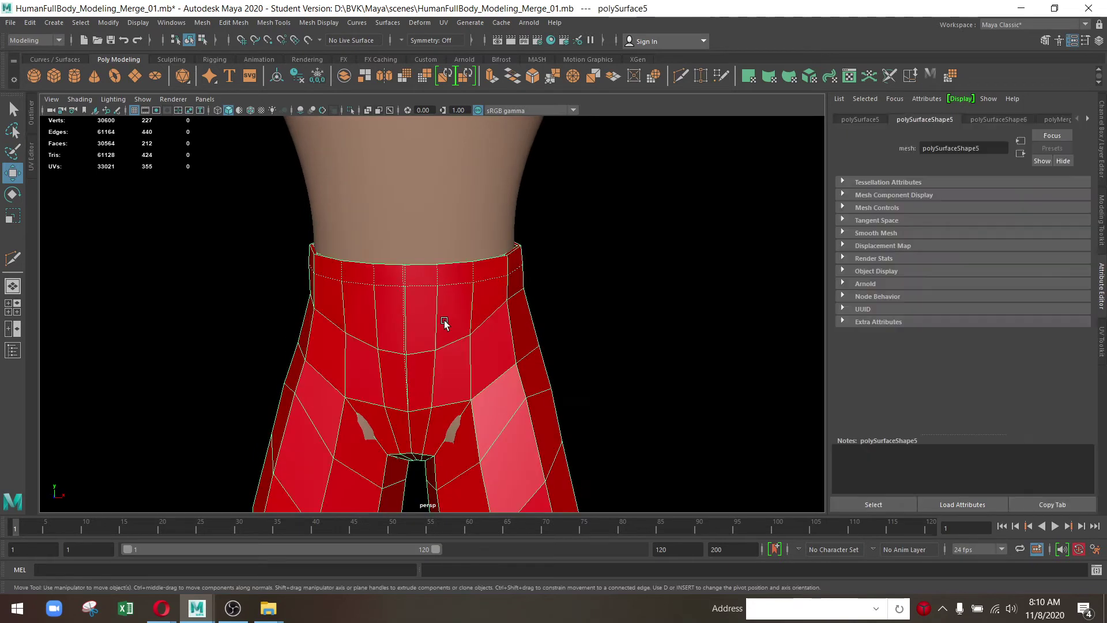
{"action": "key", "text": "3"}
{"action": "left_click", "coordinate": [559, 326]}
{"action": "left_click_drag", "start_coordinate": [559, 326], "coordinate": [386, 372]}
{"action": "left_click_drag", "start_coordinate": [363, 281], "coordinate": [391, 342]}
{"action": "left_click", "coordinate": [391, 341]}
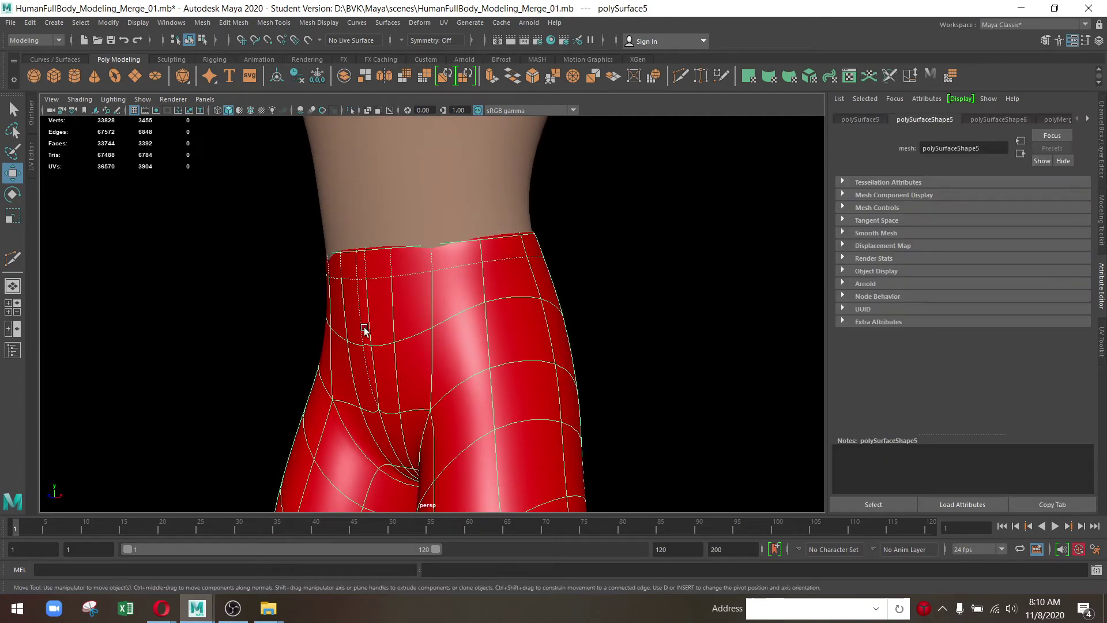
{"action": "left_click_drag", "start_coordinate": [338, 366], "coordinate": [374, 395]}
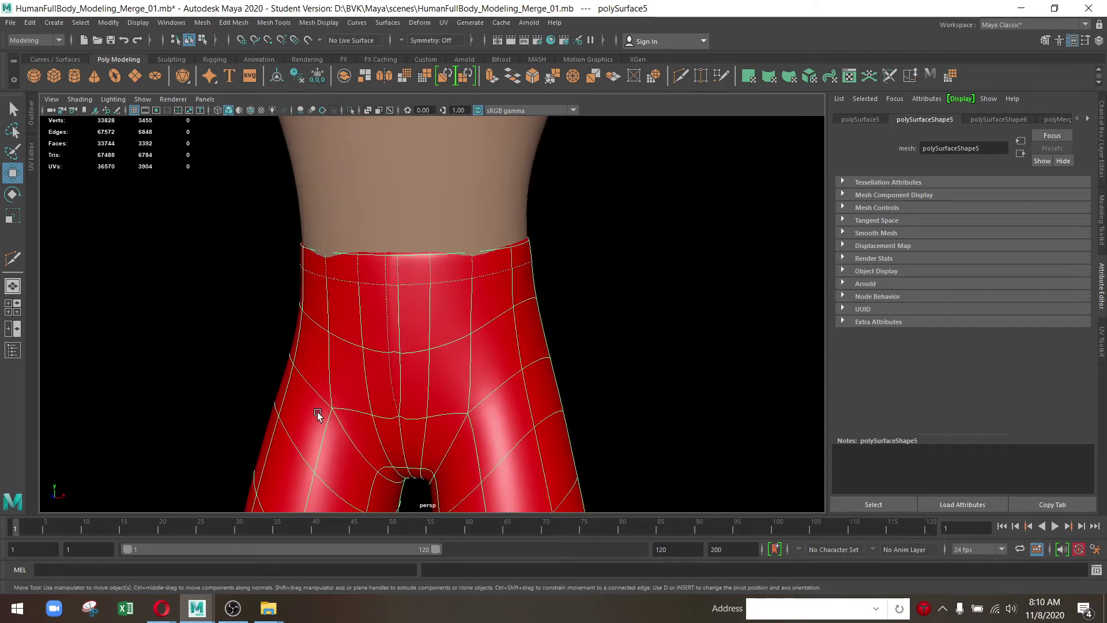
{"action": "left_click", "coordinate": [559, 316]}
Return the leggings to unsmoothed display (1), zoomed on the waist
{"action": "scroll", "scroll_direction": "down", "scroll_amount": 3}
{"action": "left_click_drag", "start_coordinate": [417, 325], "coordinate": [438, 309]}
{"action": "left_click", "coordinate": [438, 309]}
{"action": "scroll", "scroll_direction": "up", "scroll_amount": 3}
{"action": "scroll", "scroll_direction": "up", "scroll_amount": 3}
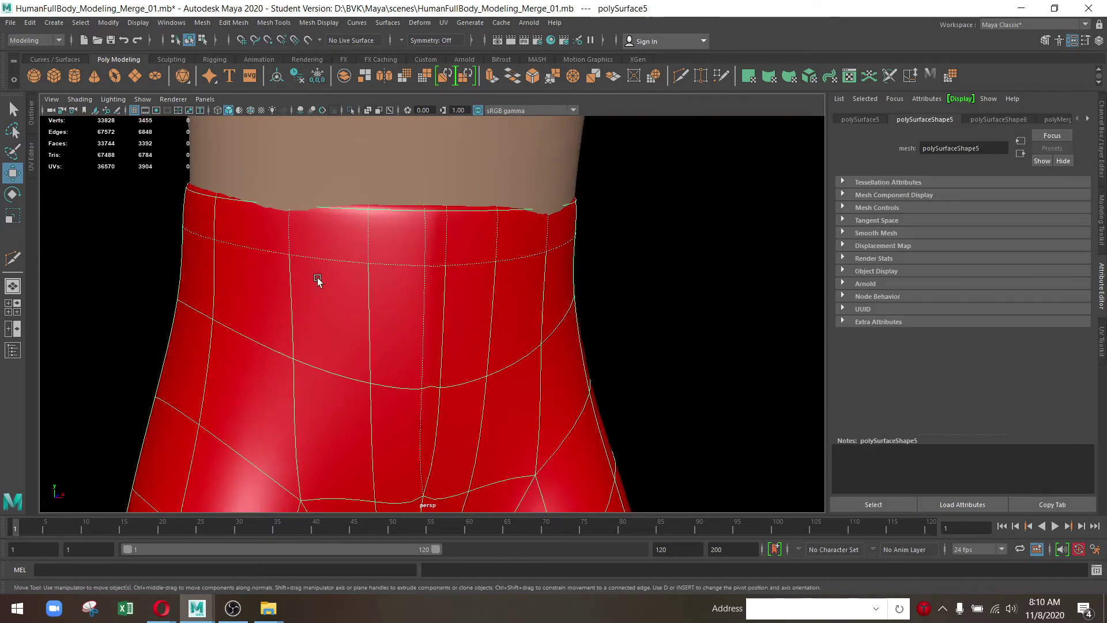
{"action": "scroll", "scroll_direction": "up", "scroll_amount": 3}
{"action": "scroll", "scroll_direction": "up", "scroll_amount": 3}
{"action": "key", "text": "1"}
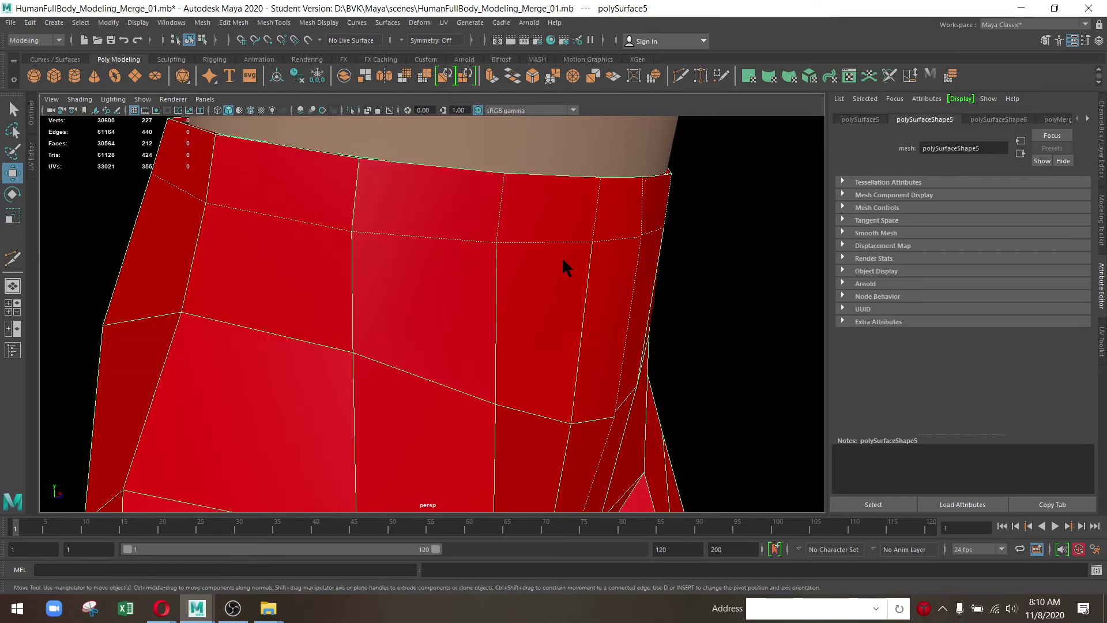
Select the full waistband face loop on the leggings
{"action": "left_click_drag", "start_coordinate": [563, 266], "coordinate": [583, 220]}
{"action": "left_click", "coordinate": [602, 211]}
{"action": "left_click_drag", "start_coordinate": [616, 210], "coordinate": [530, 240]}
{"action": "double_click", "coordinate": [529, 240]}
{"action": "right_click", "coordinate": [653, 216]}
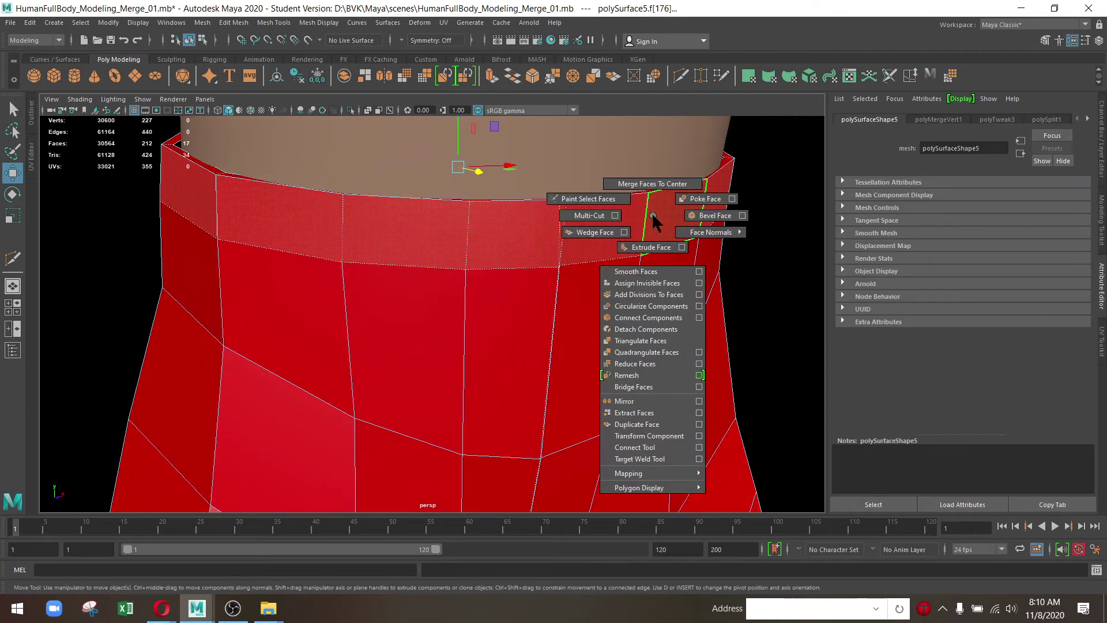
Duplicate the waistband faces and separate them into their own belt object
{"action": "left_click", "coordinate": [234, 23]}
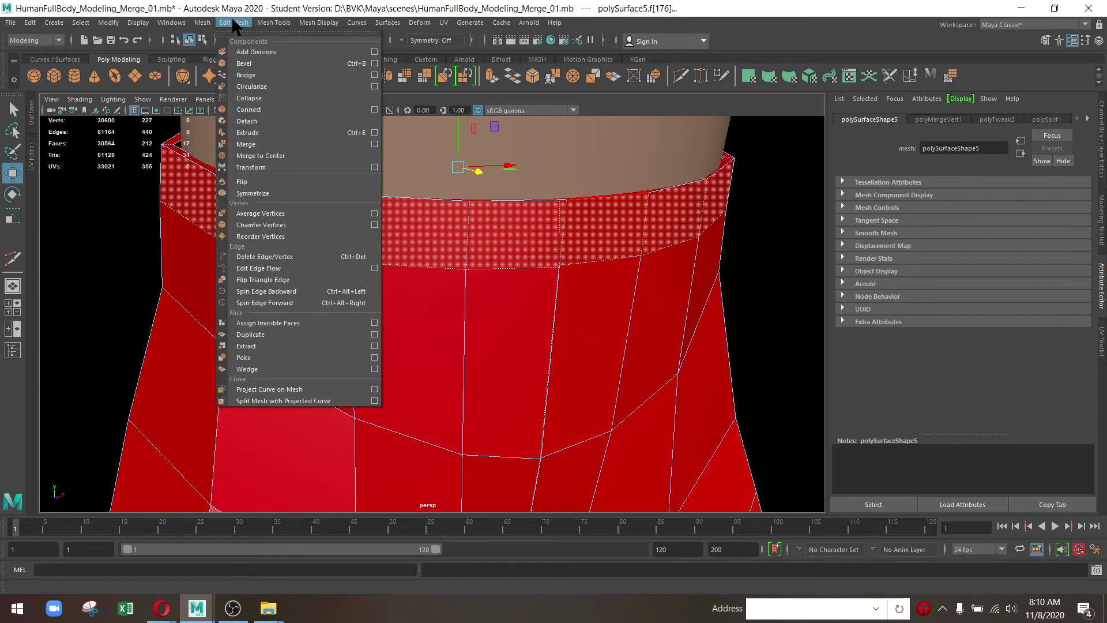
{"action": "left_click", "coordinate": [266, 330]}
{"action": "left_click_drag", "start_coordinate": [530, 242], "coordinate": [595, 215]}
{"action": "right_click", "coordinate": [594, 215]}
{"action": "left_click", "coordinate": [631, 233]}
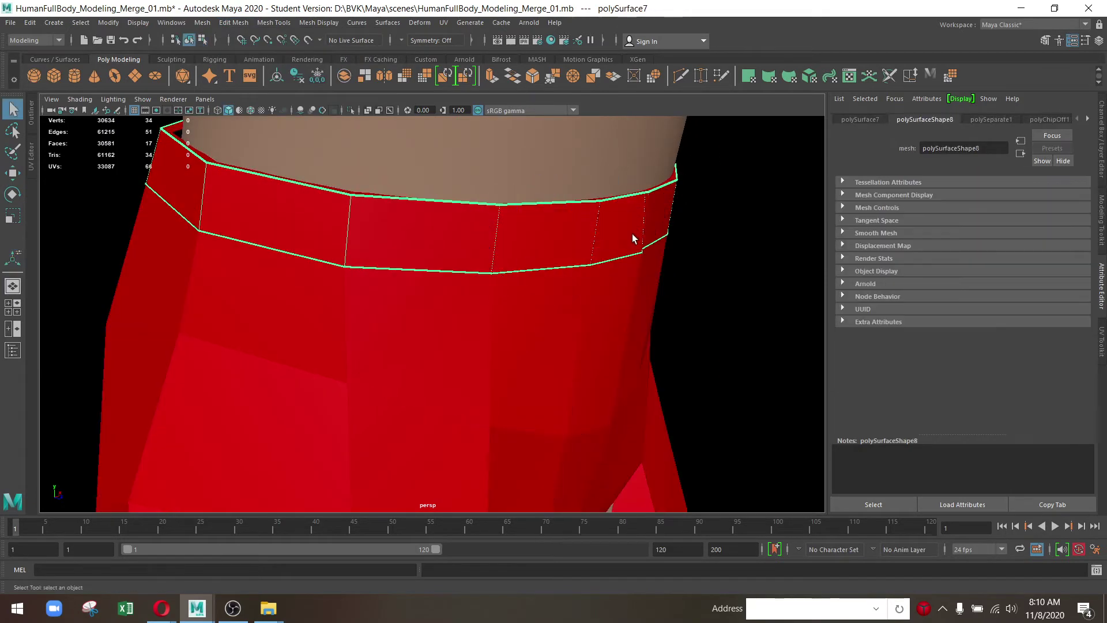
Extrude the belt faces outward for thickness, making a 68-face band
{"action": "key", "text": "w"}
{"action": "left_click_drag", "start_coordinate": [536, 302], "coordinate": [406, 173]}
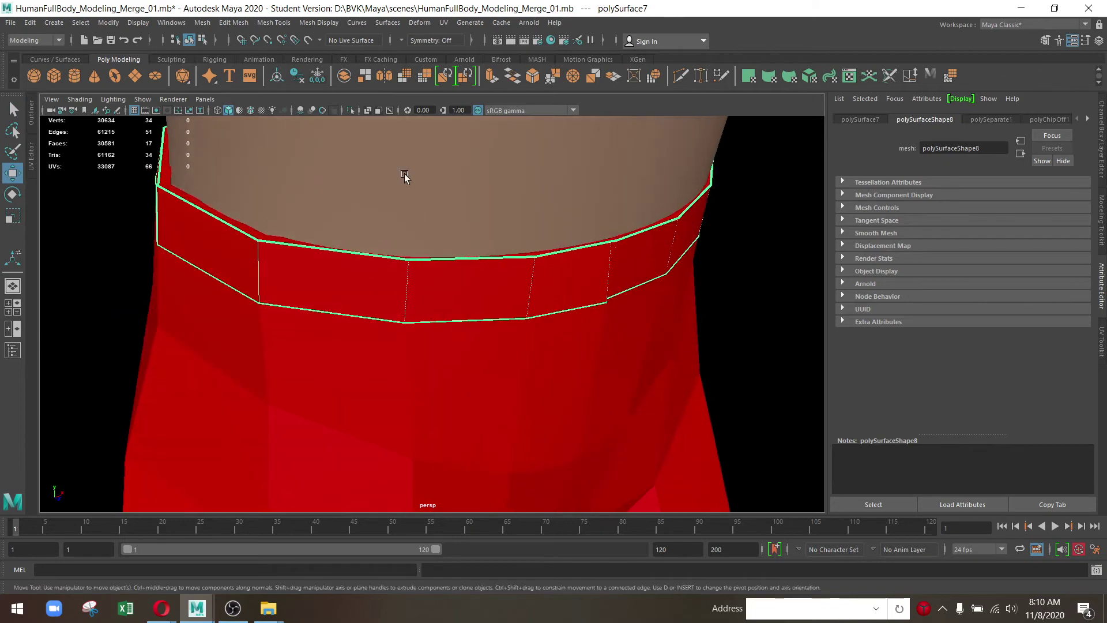
{"action": "key", "text": "ctrl+e"}
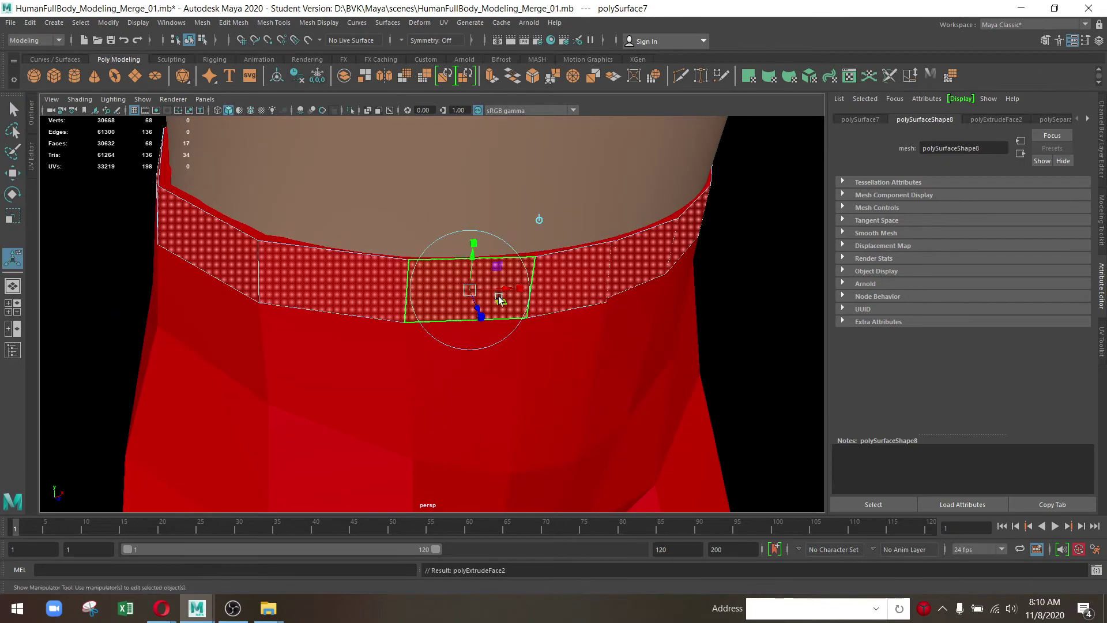
{"action": "left_click_drag", "start_coordinate": [495, 297], "coordinate": [587, 337]}
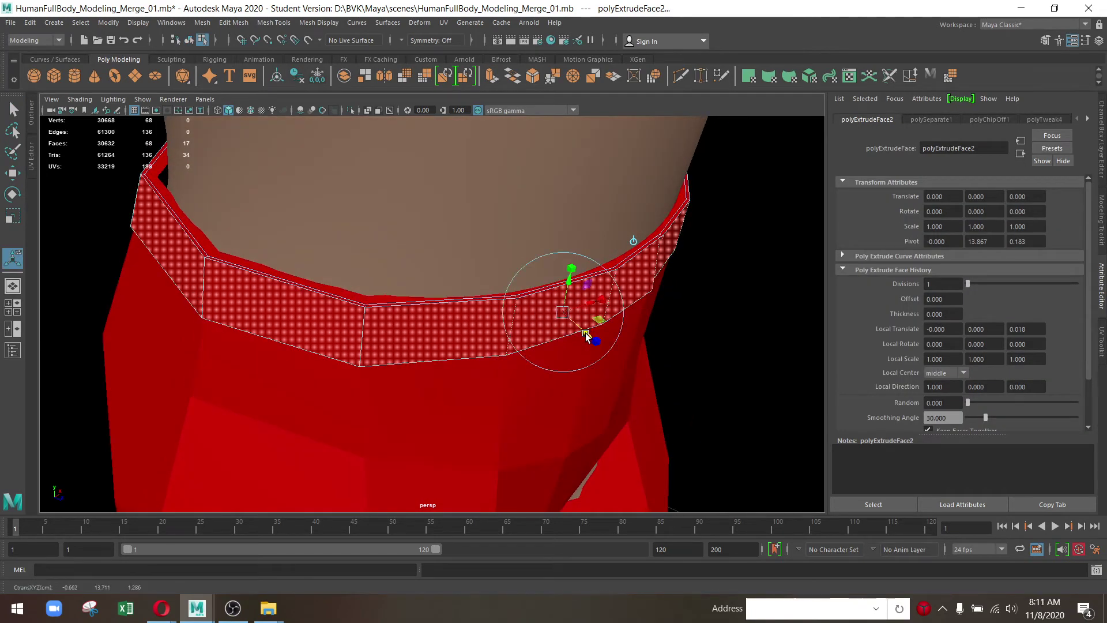
{"action": "right_click", "coordinate": [441, 318]}
{"action": "left_click", "coordinate": [494, 275]}
{"action": "right_click", "coordinate": [383, 293]}
{"action": "mouse_move", "coordinate": [382, 600]}
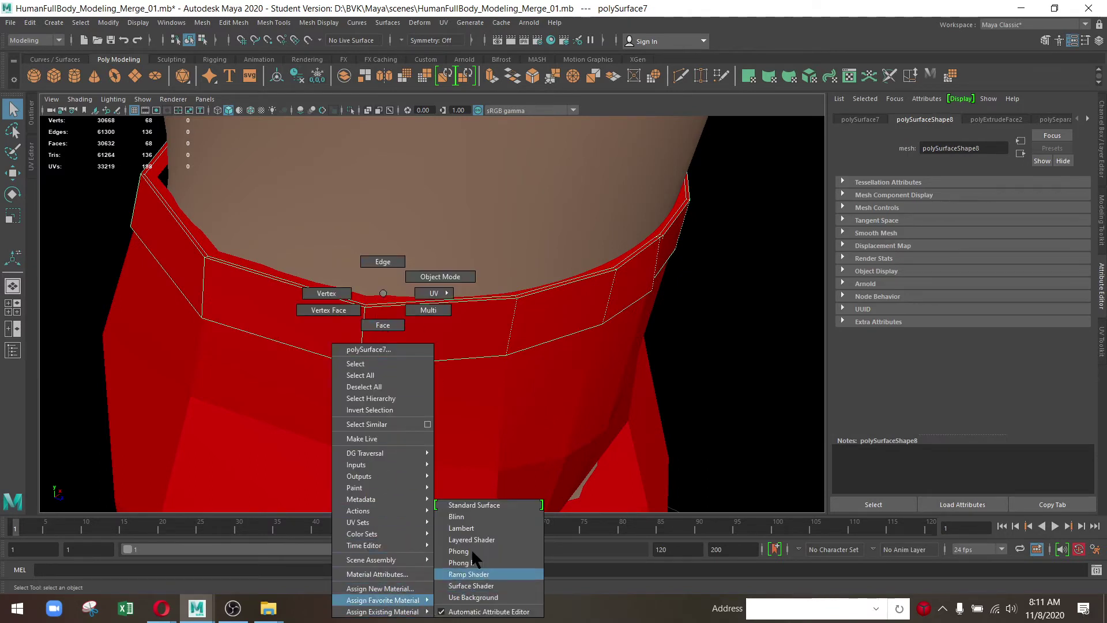
Assign the belt a new Blinn material, blinn2, coloured dark red
{"action": "left_click", "coordinate": [456, 516]}
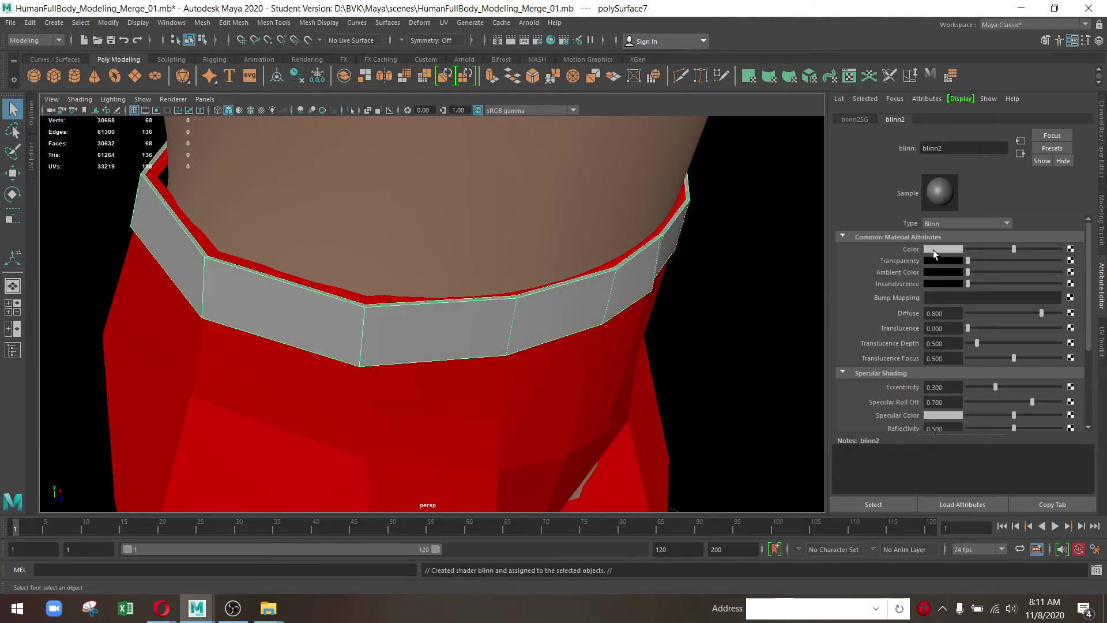
{"action": "left_click", "coordinate": [936, 250]}
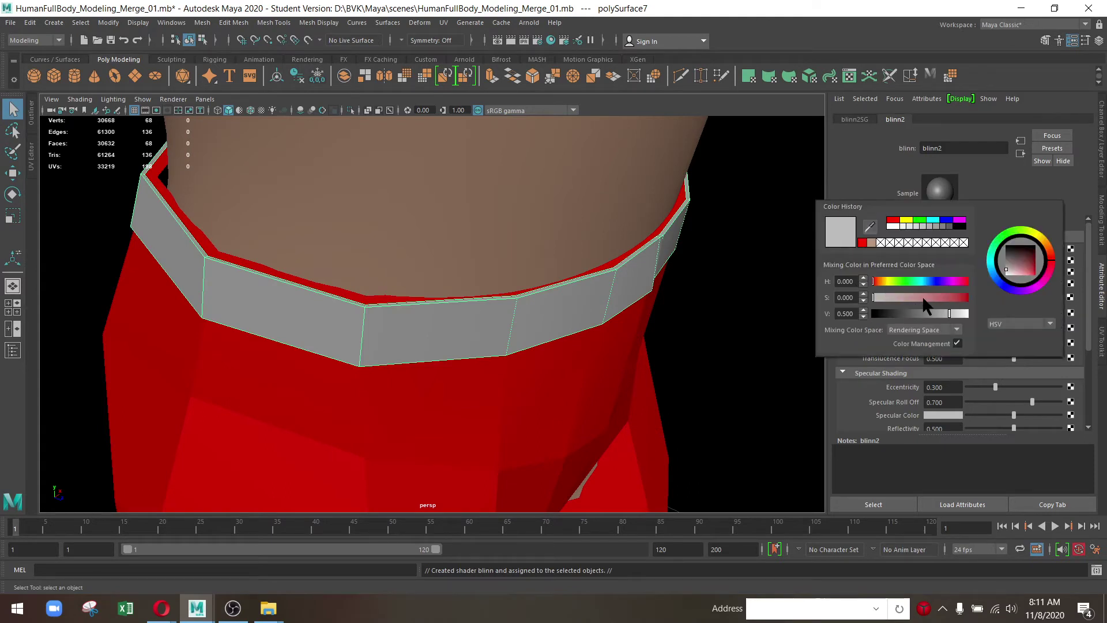
{"action": "left_click_drag", "start_coordinate": [922, 296], "coordinate": [908, 318]}
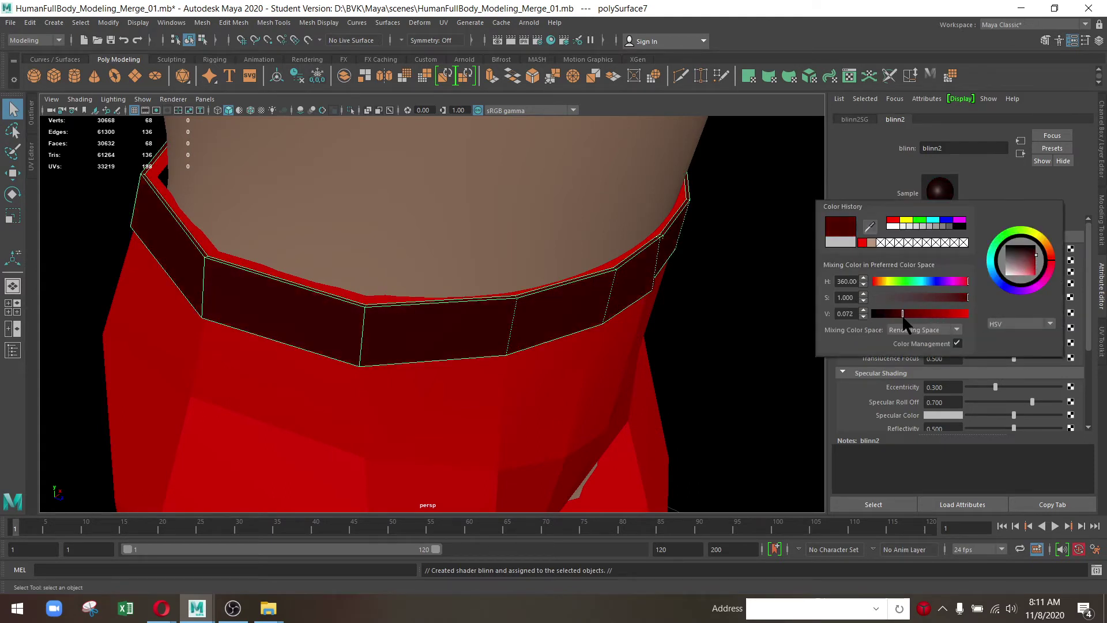
{"action": "left_click", "coordinate": [660, 320]}
Delete one vertical edge loop from the belt, leaving it at 64 faces
{"action": "left_click_drag", "start_coordinate": [660, 321], "coordinate": [487, 371]}
{"action": "left_click", "coordinate": [487, 283]}
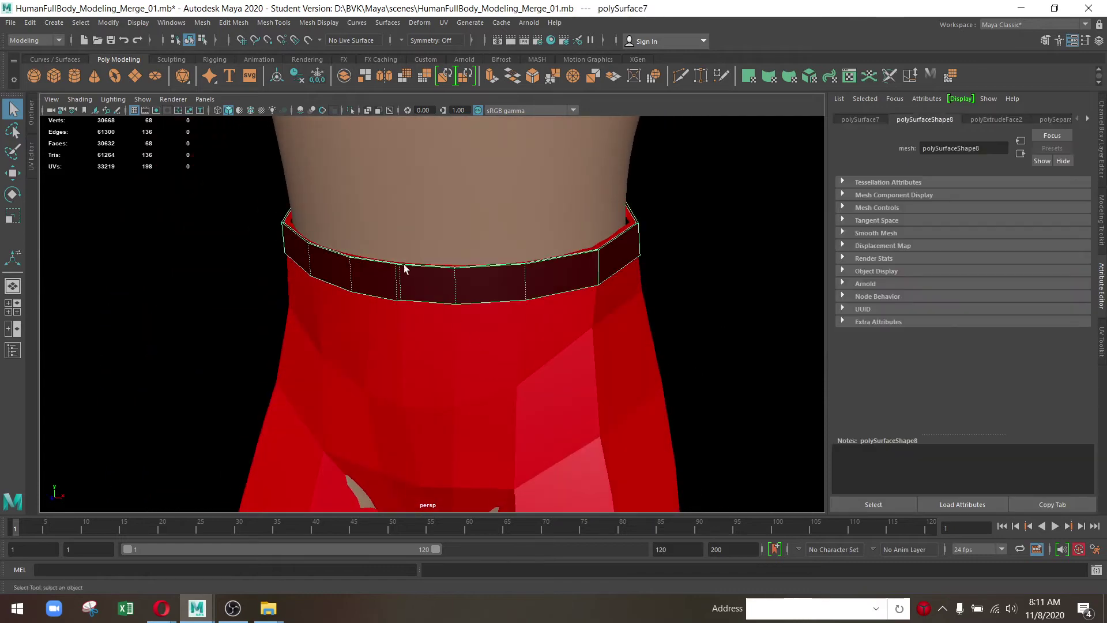
{"action": "scroll", "scroll_direction": "up", "scroll_amount": 3}
{"action": "scroll", "scroll_direction": "up", "scroll_amount": 3}
{"action": "scroll", "scroll_direction": "up", "scroll_amount": 3}
{"action": "left_click_drag", "start_coordinate": [394, 386], "coordinate": [383, 273]}
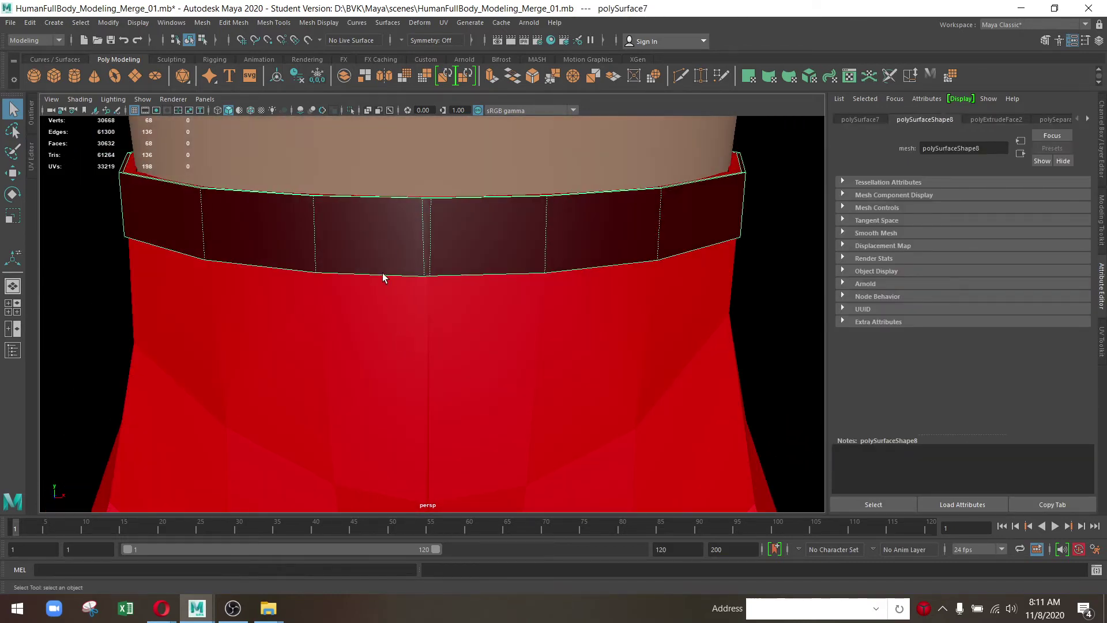
{"action": "key", "text": "F10"}
{"action": "left_click", "coordinate": [424, 211]}
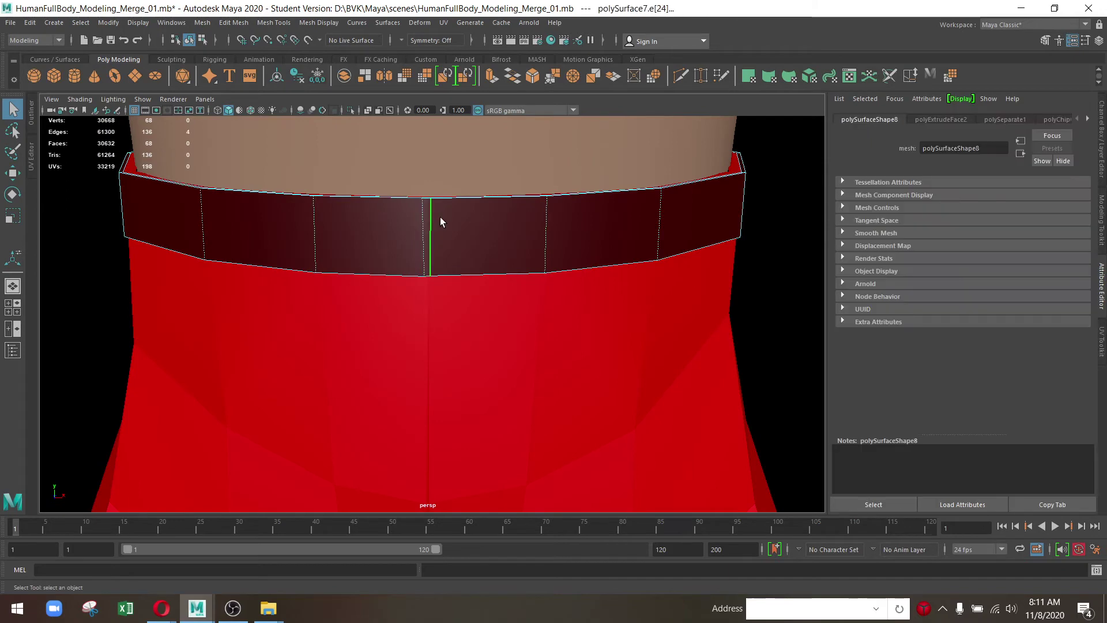
{"action": "key", "text": "Delete"}
{"action": "key", "text": "w"}
{"action": "left_click_drag", "start_coordinate": [441, 222], "coordinate": [449, 366]}
{"action": "right_click", "coordinate": [474, 270]}
Extrude a face loop on the belt front into a buckle plate
{"action": "left_click_drag", "start_coordinate": [473, 294], "coordinate": [427, 223]}
{"action": "left_click", "coordinate": [427, 222]}
{"action": "scroll", "scroll_direction": "up", "scroll_amount": 3}
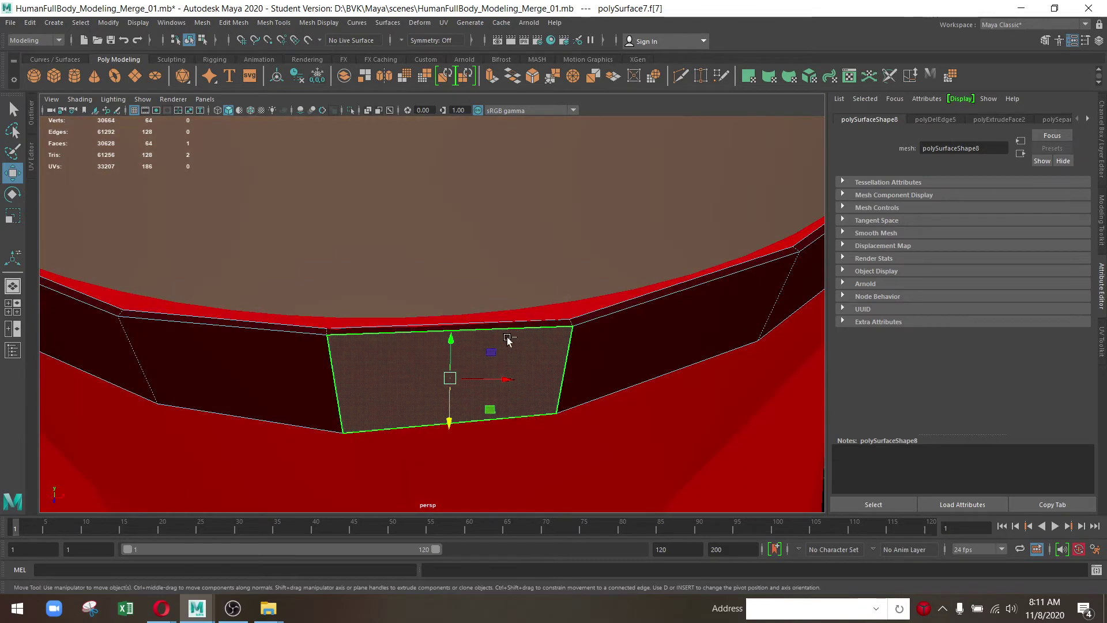
{"action": "double_click", "coordinate": [504, 340]}
{"action": "right_click", "coordinate": [503, 339]}
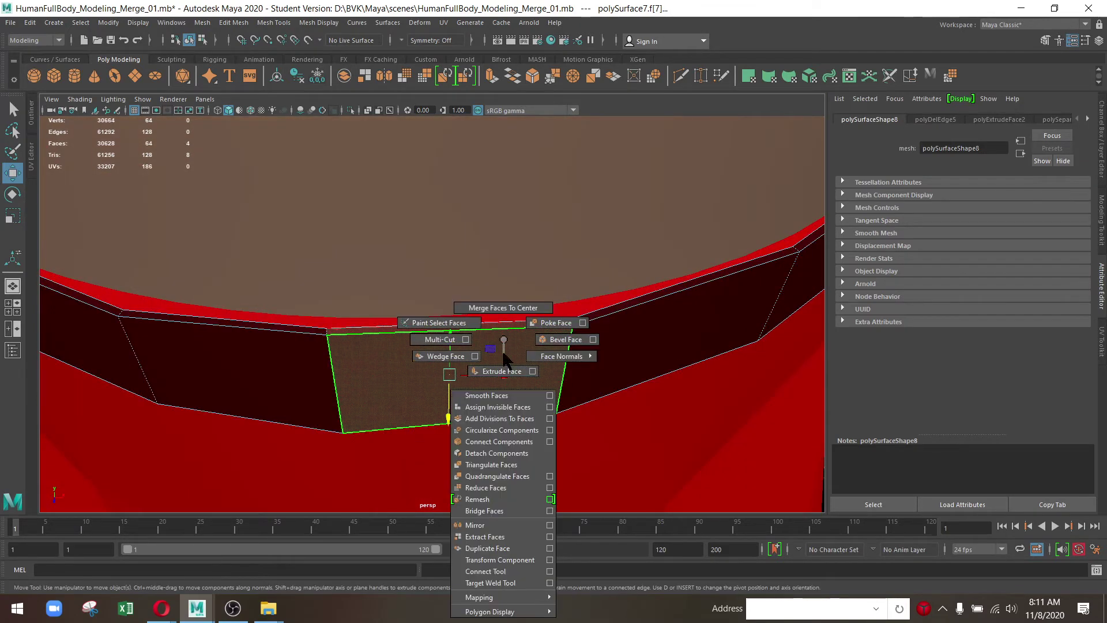
{"action": "left_click", "coordinate": [504, 372]}
{"action": "left_click_drag", "start_coordinate": [507, 381], "coordinate": [639, 376]}
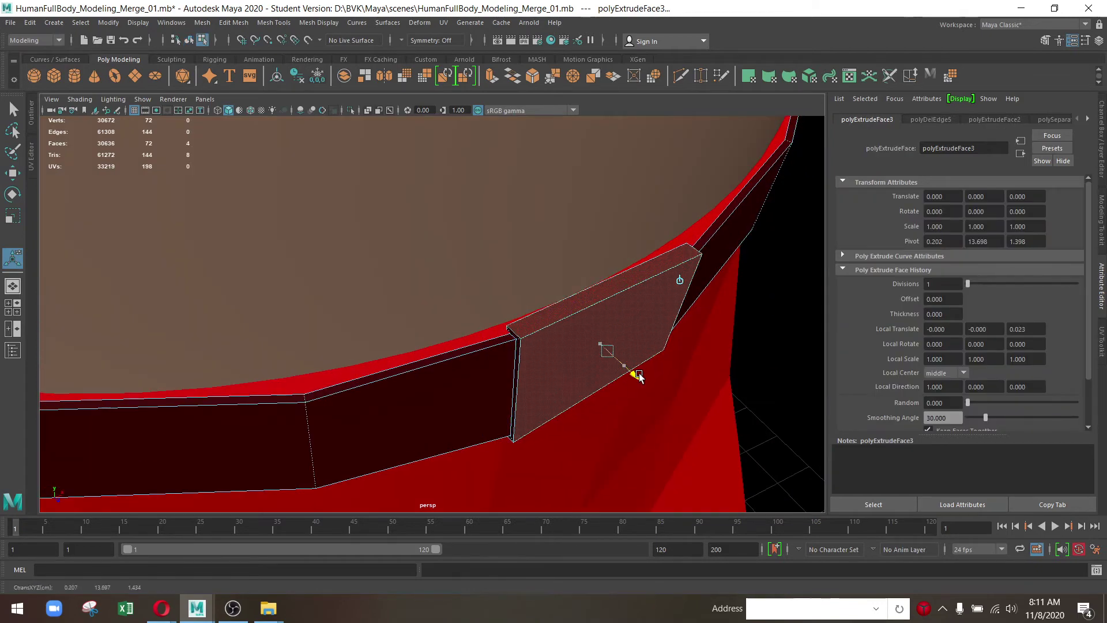
{"action": "key", "text": "shift+period"}
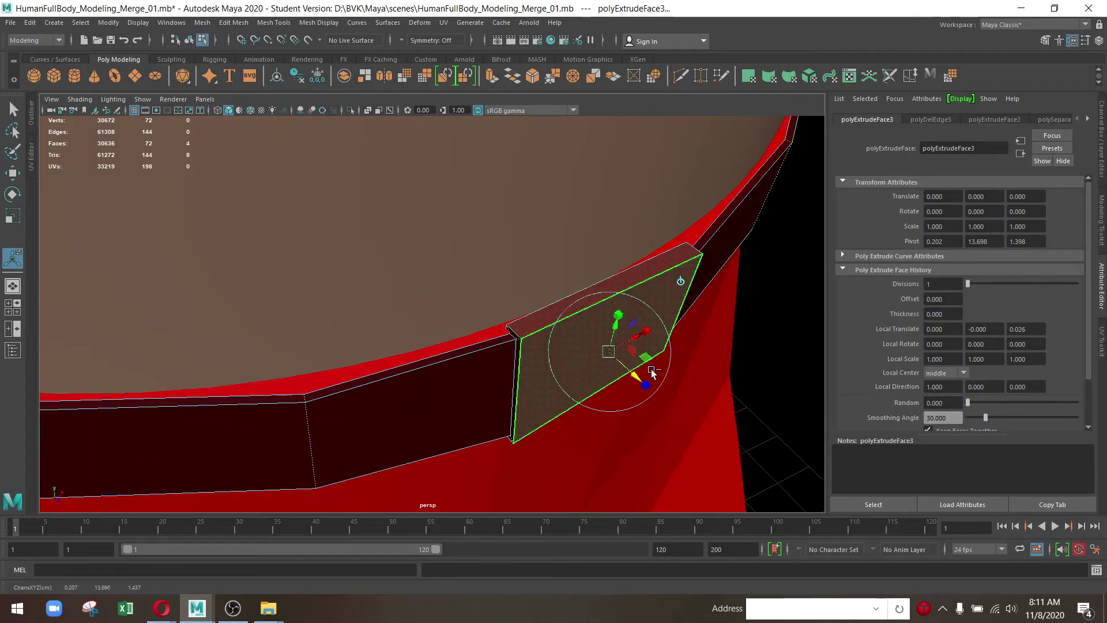
Give the buckle faces a new Blinn, blinn3, darkened to grey with V about 0.228
{"action": "right_click", "coordinate": [596, 292]}
{"action": "mouse_move", "coordinate": [594, 600]}
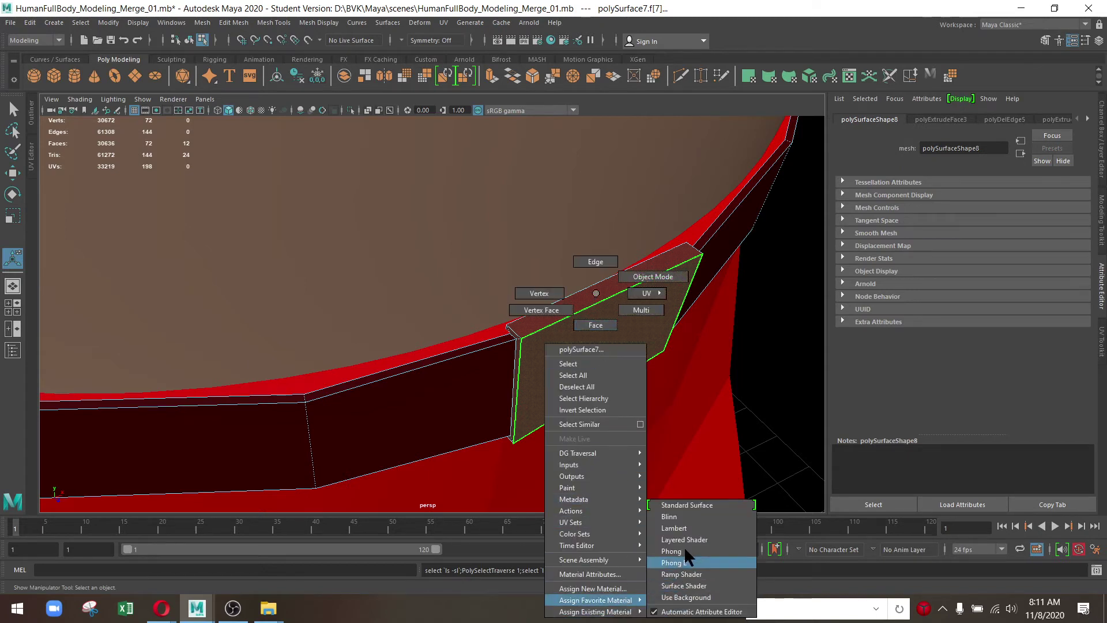
{"action": "left_click", "coordinate": [683, 515]}
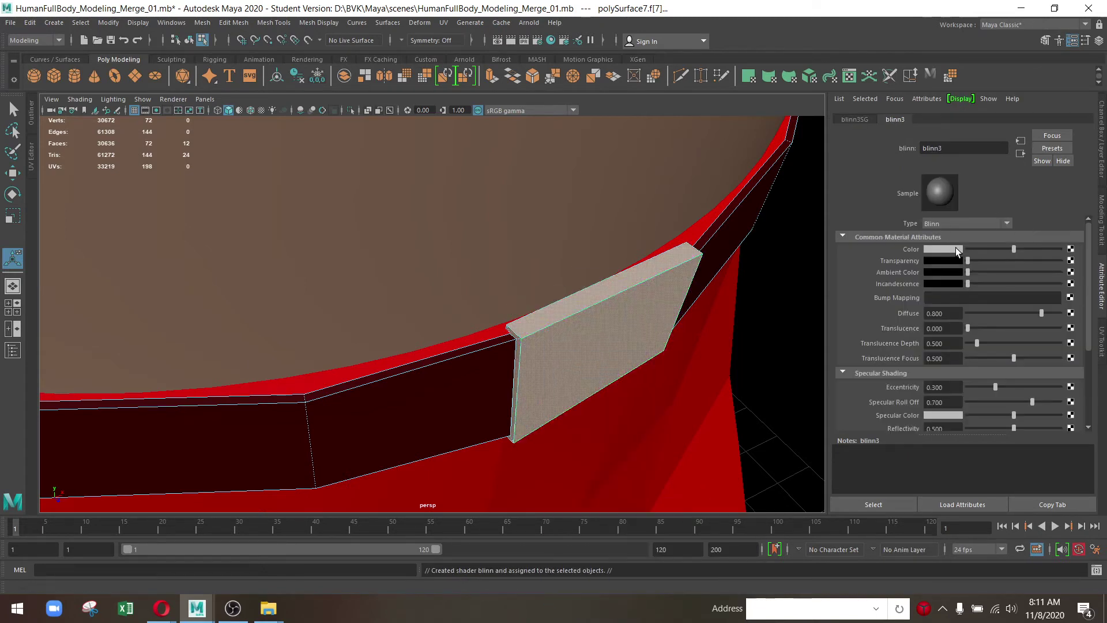
{"action": "left_click", "coordinate": [956, 248]}
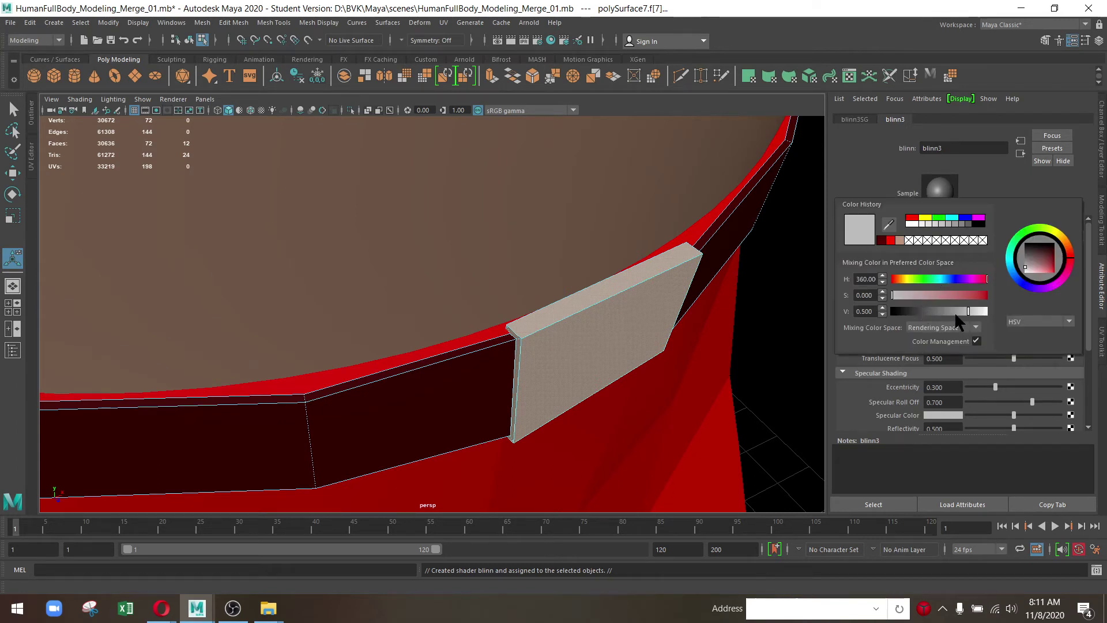
{"action": "left_click_drag", "start_coordinate": [956, 313], "coordinate": [946, 312]}
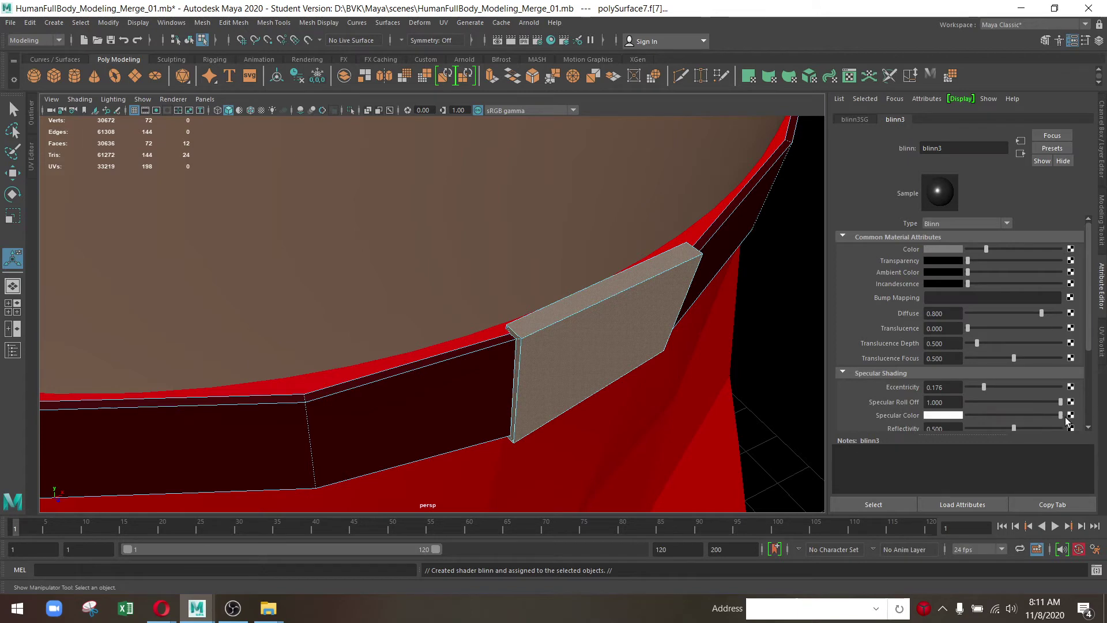
{"action": "left_click_drag", "start_coordinate": [564, 272], "coordinate": [466, 234]}
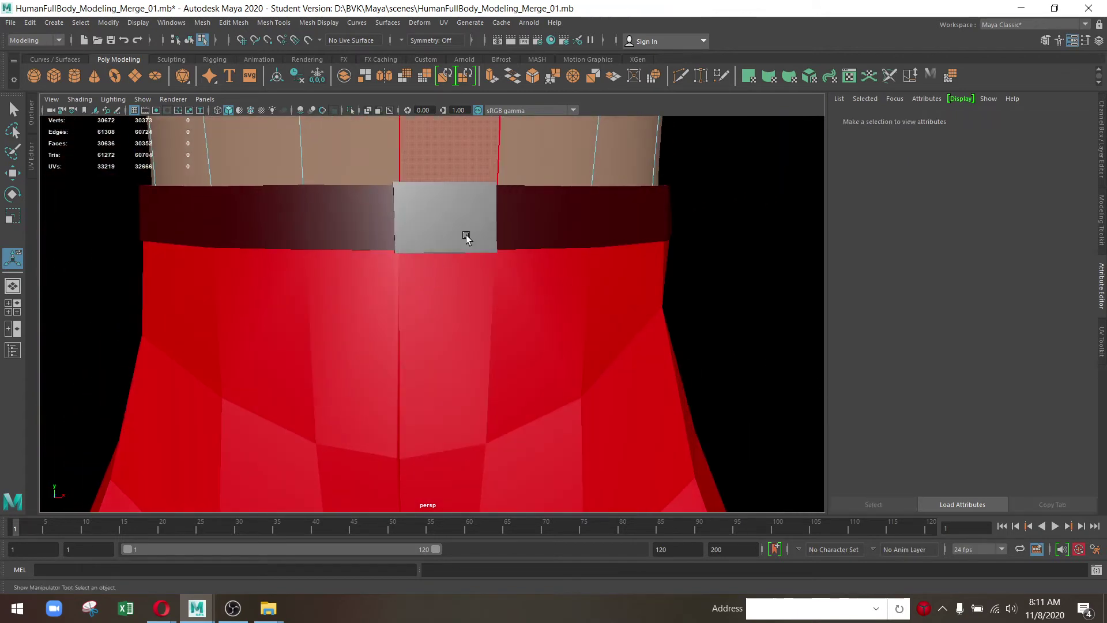
{"action": "left_click_drag", "start_coordinate": [466, 234], "coordinate": [474, 238]}
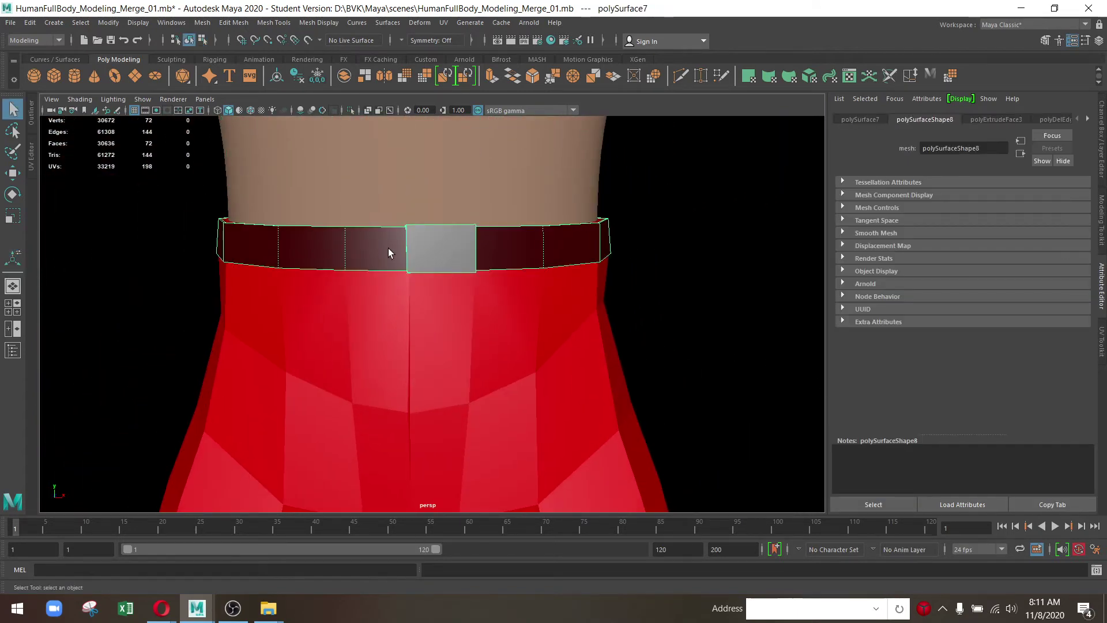
{"action": "left_click_drag", "start_coordinate": [410, 265], "coordinate": [479, 289]}
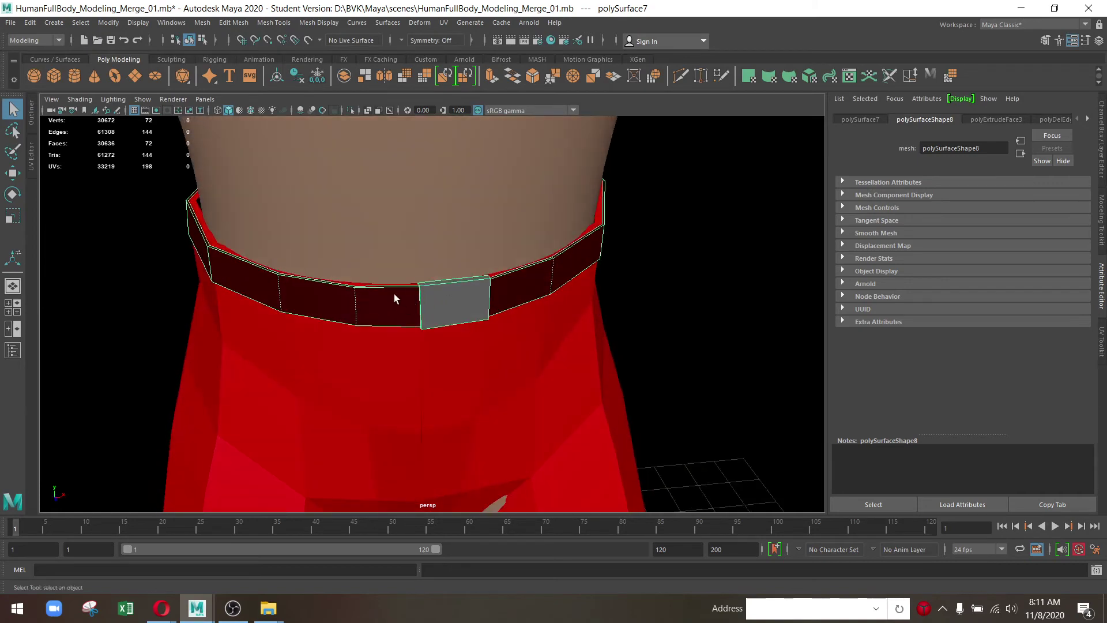
{"action": "left_click_drag", "start_coordinate": [461, 333], "coordinate": [353, 249]}
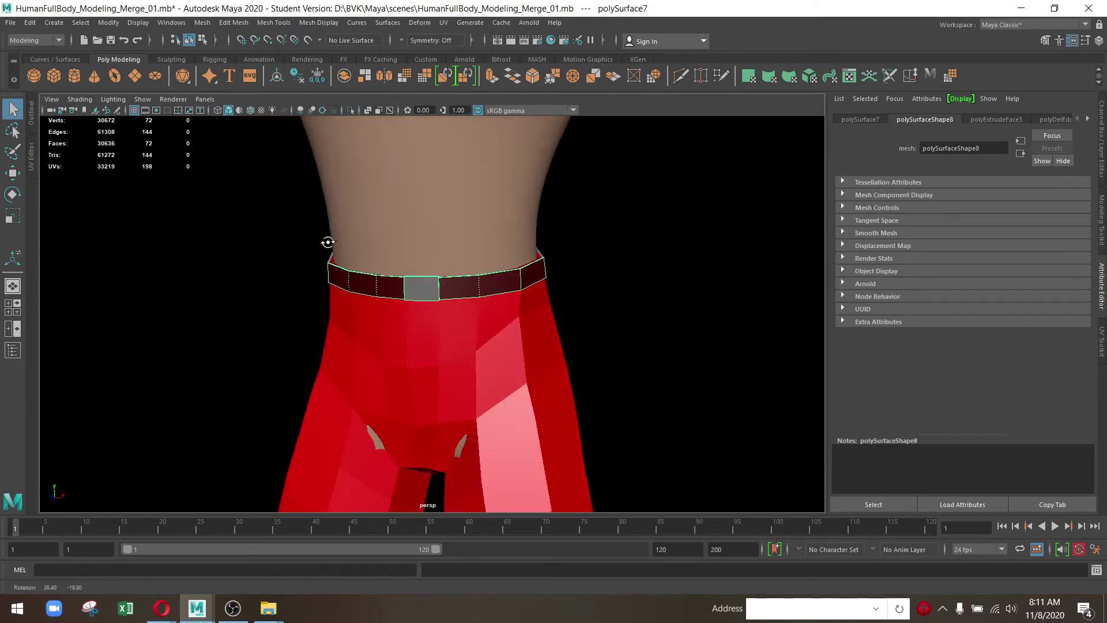
{"action": "left_click_drag", "start_coordinate": [354, 250], "coordinate": [507, 277]}
{"action": "left_click", "coordinate": [603, 271]}
{"action": "left_click_drag", "start_coordinate": [317, 260], "coordinate": [566, 426]}
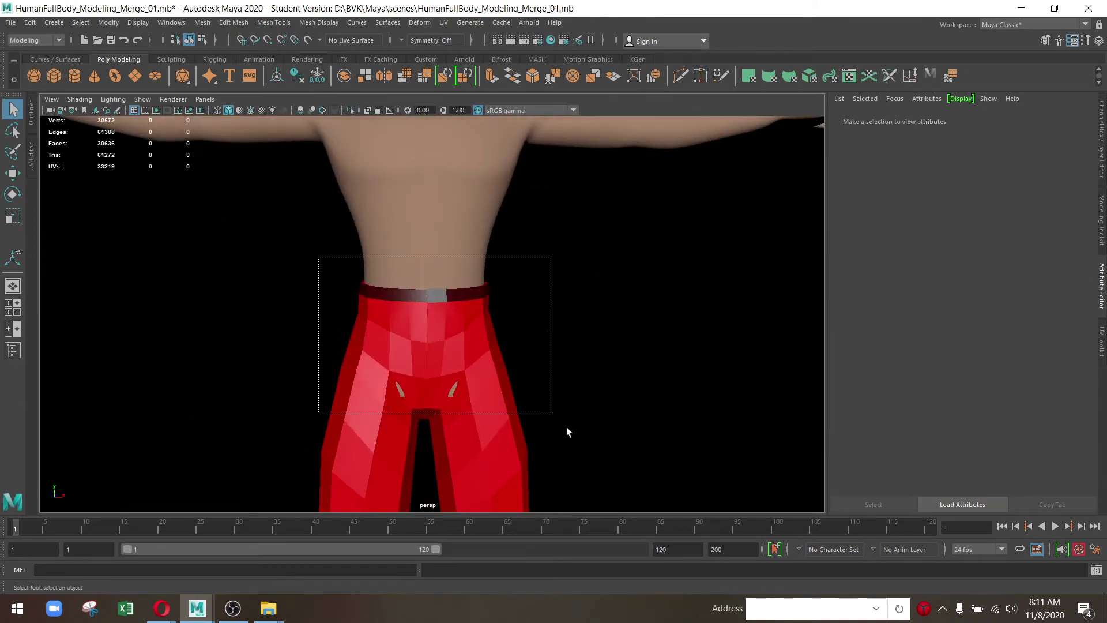
{"action": "key", "text": "3"}
{"action": "left_click", "coordinate": [556, 306]}
{"action": "left_click_drag", "start_coordinate": [556, 305], "coordinate": [559, 309]}
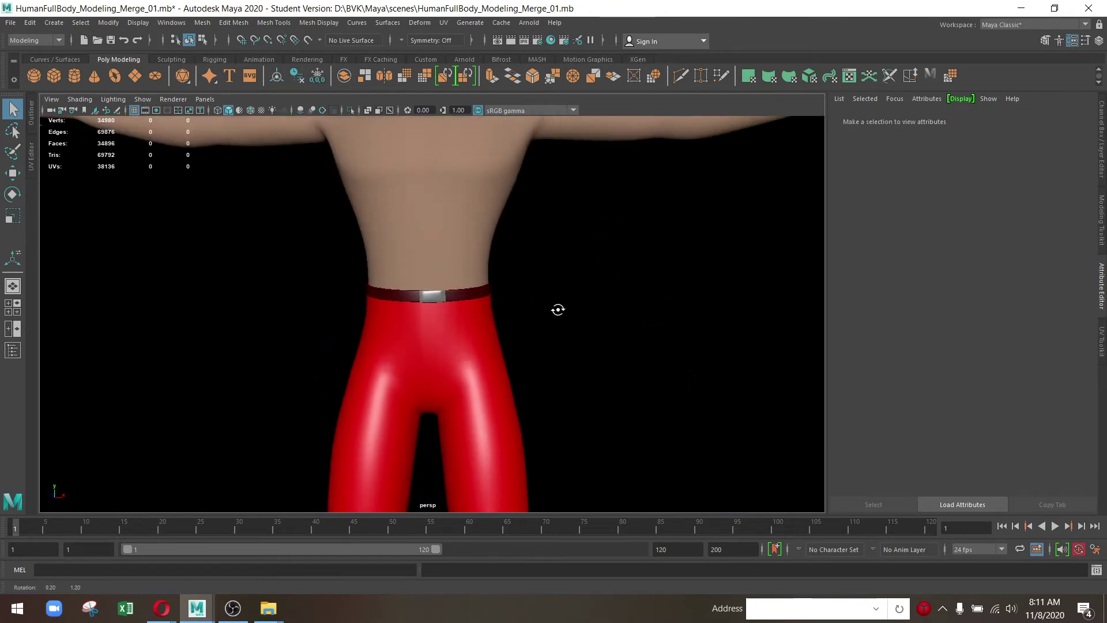
{"action": "left_click_drag", "start_coordinate": [558, 309], "coordinate": [721, 390]}
{"action": "left_click_drag", "start_coordinate": [721, 390], "coordinate": [501, 351]}
{"action": "left_click", "coordinate": [512, 268]}
{"action": "key", "text": "ctrl+z"}
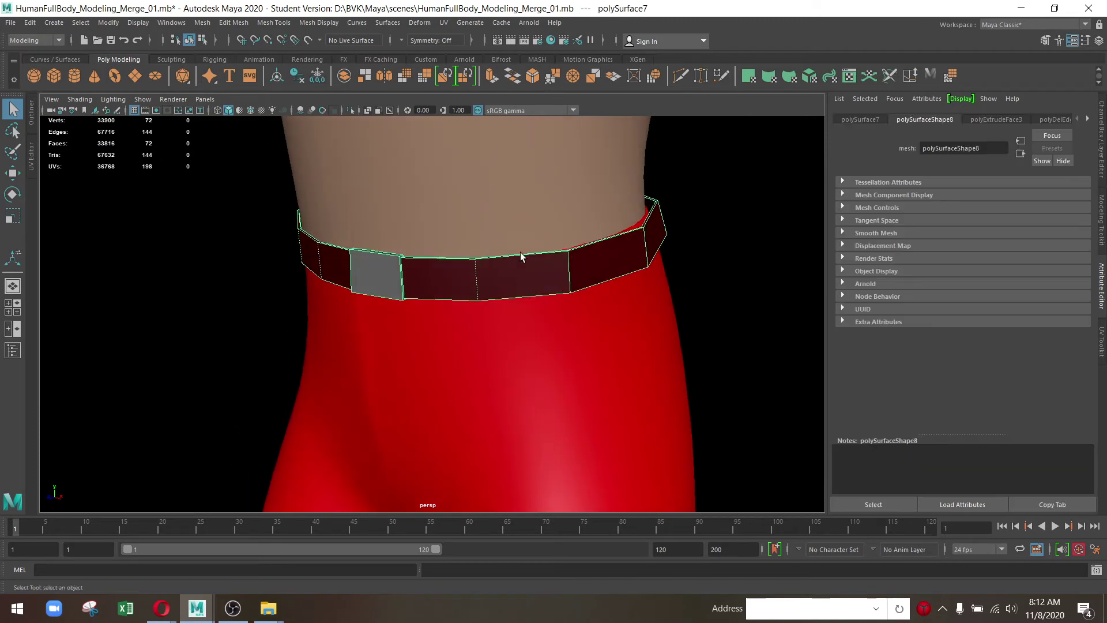
{"action": "left_click_drag", "start_coordinate": [531, 265], "coordinate": [549, 388]}
{"action": "left_click", "coordinate": [524, 374]}
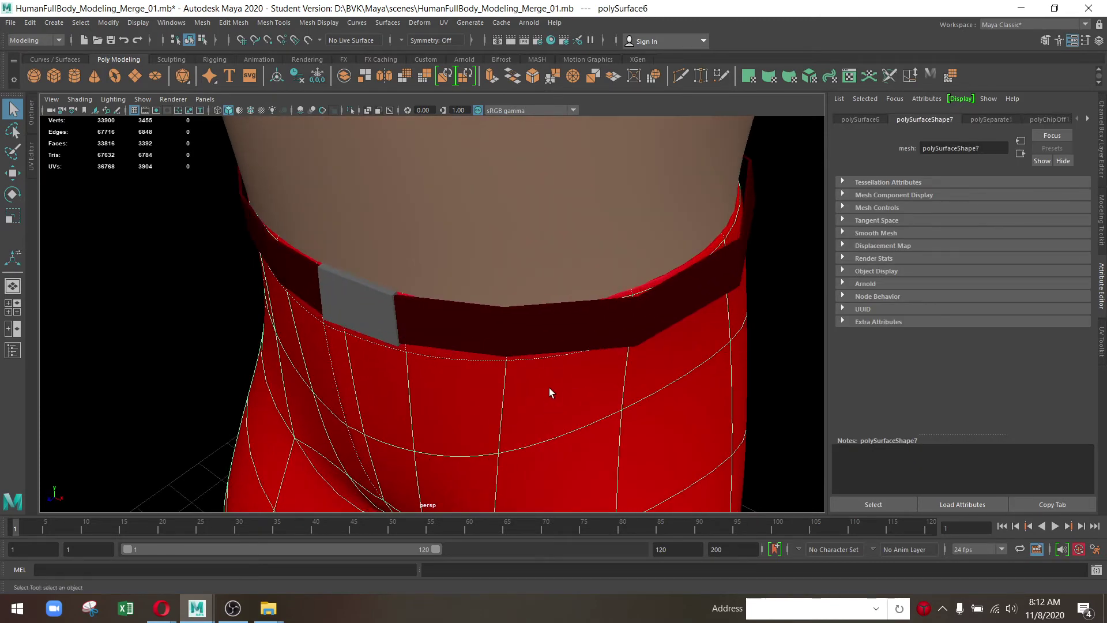
{"action": "key", "text": "1"}
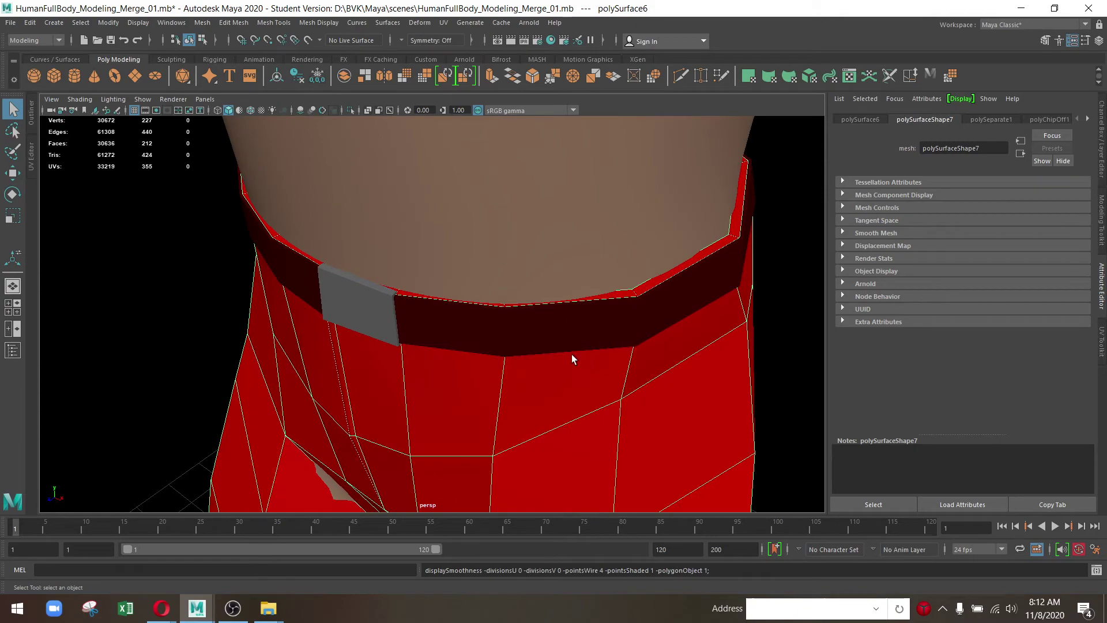
{"action": "left_click", "coordinate": [409, 73]}
{"action": "left_click_drag", "start_coordinate": [566, 346], "coordinate": [519, 366]}
{"action": "key", "text": "ctrl+z"}
{"action": "left_click", "coordinate": [519, 363]}
{"action": "left_click_drag", "start_coordinate": [507, 264], "coordinate": [409, 329]}
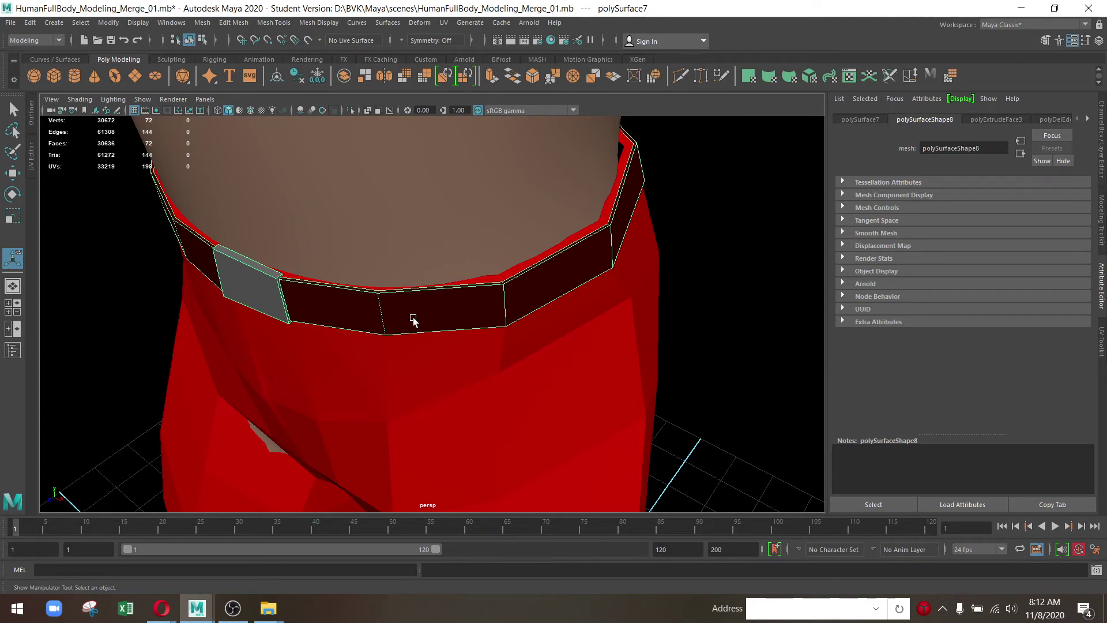
{"action": "left_click_drag", "start_coordinate": [414, 321], "coordinate": [431, 329]}
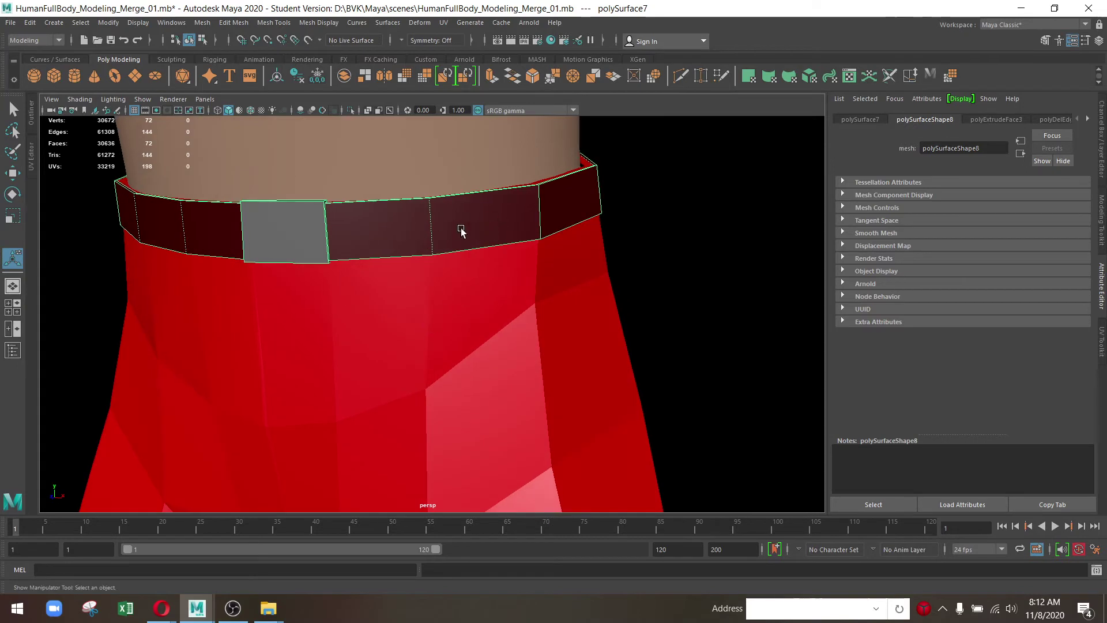
{"action": "scroll", "scroll_direction": "down", "scroll_amount": 3}
{"action": "left_click_drag", "start_coordinate": [513, 321], "coordinate": [531, 354]}
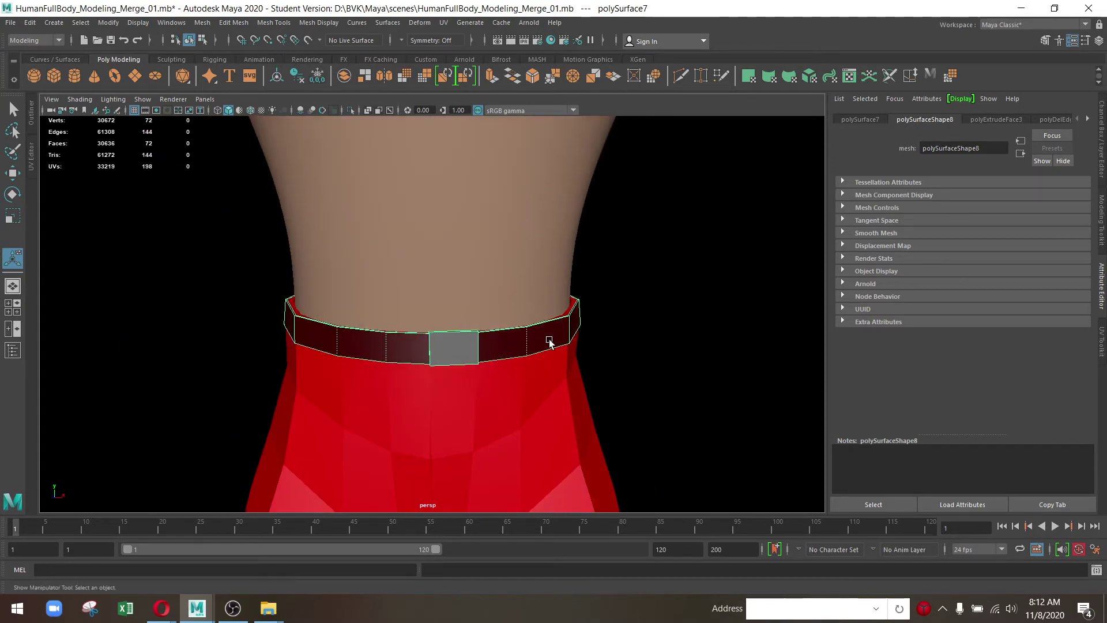
{"action": "scroll", "scroll_direction": "down", "scroll_amount": 3}
{"action": "scroll", "scroll_direction": "down", "scroll_amount": 3}
{"action": "left_click_drag", "start_coordinate": [631, 346], "coordinate": [583, 366]}
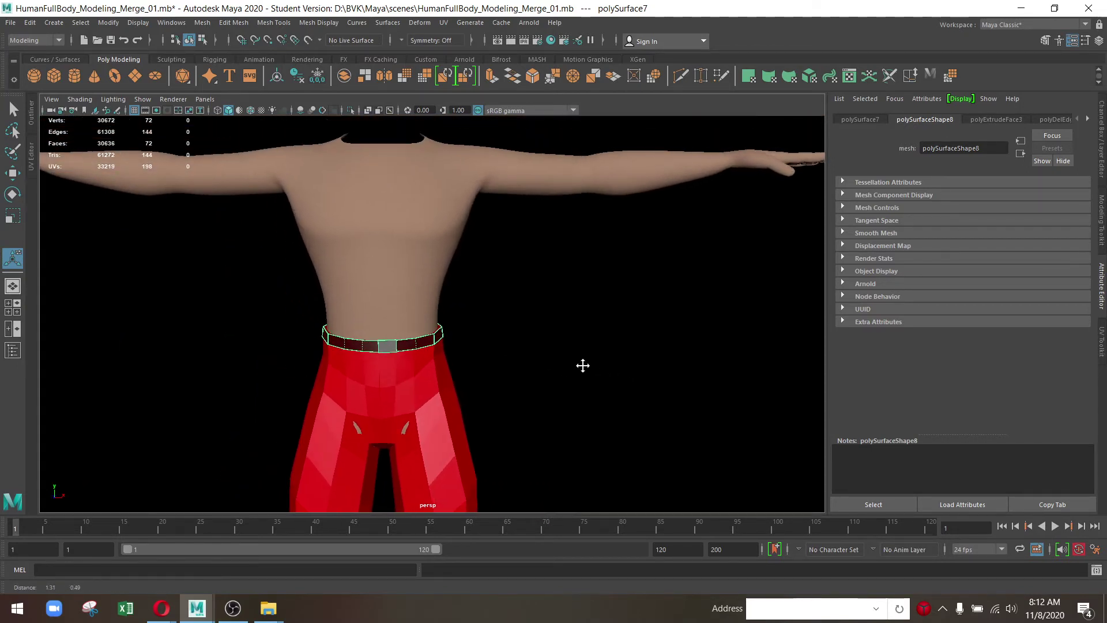
{"action": "left_click", "coordinate": [407, 371]}
{"action": "left_click_drag", "start_coordinate": [407, 371], "coordinate": [499, 376]}
{"action": "scroll", "scroll_direction": "up", "scroll_amount": 3}
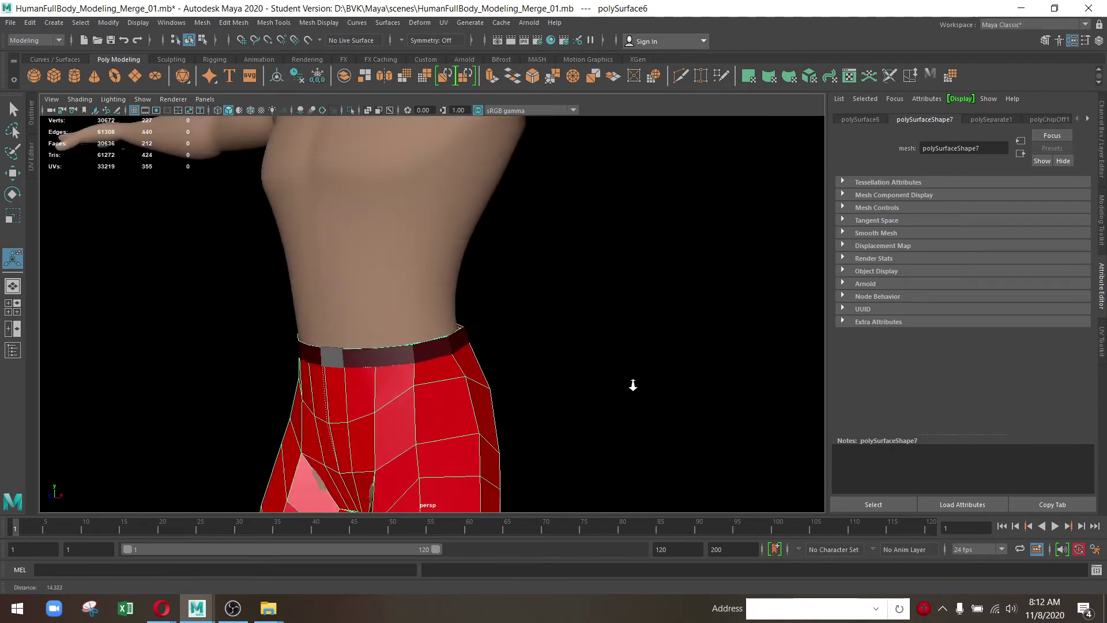
{"action": "scroll", "scroll_direction": "up", "scroll_amount": 3}
{"action": "scroll", "scroll_direction": "down", "scroll_amount": 3}
{"action": "left_click_drag", "start_coordinate": [369, 277], "coordinate": [413, 272]}
Select the torso and upper-arm faces for the shirt, leaving out the lower hip faces
{"action": "left_click", "coordinate": [476, 288]}
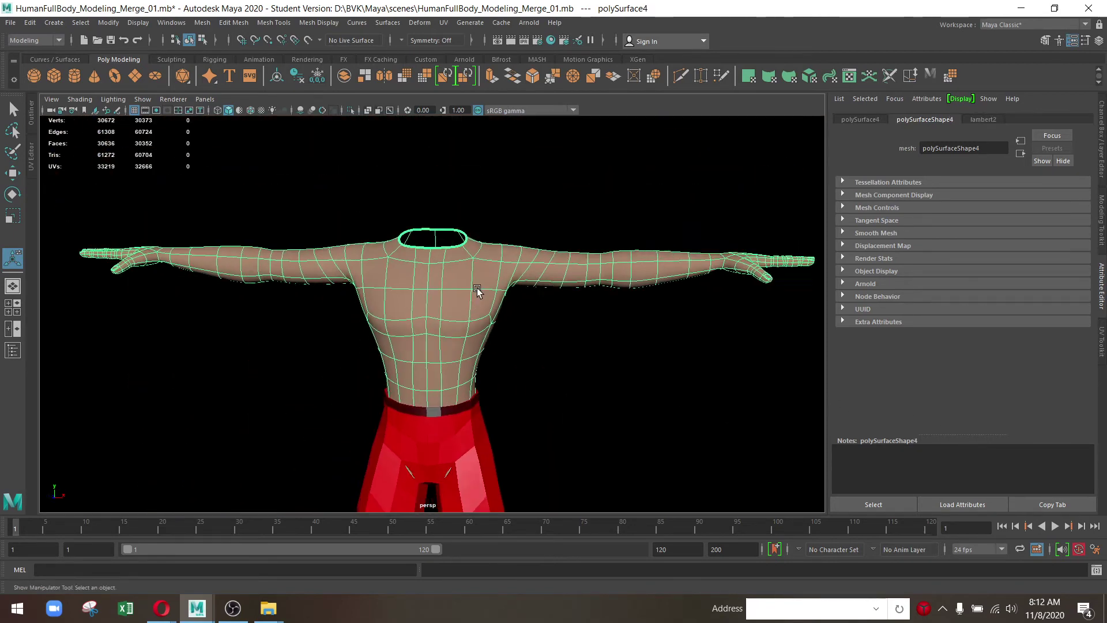
{"action": "left_click_drag", "start_coordinate": [476, 289], "coordinate": [502, 383]}
{"action": "left_click_drag", "start_coordinate": [494, 274], "coordinate": [410, 304]}
{"action": "left_click_drag", "start_coordinate": [411, 305], "coordinate": [402, 296]}
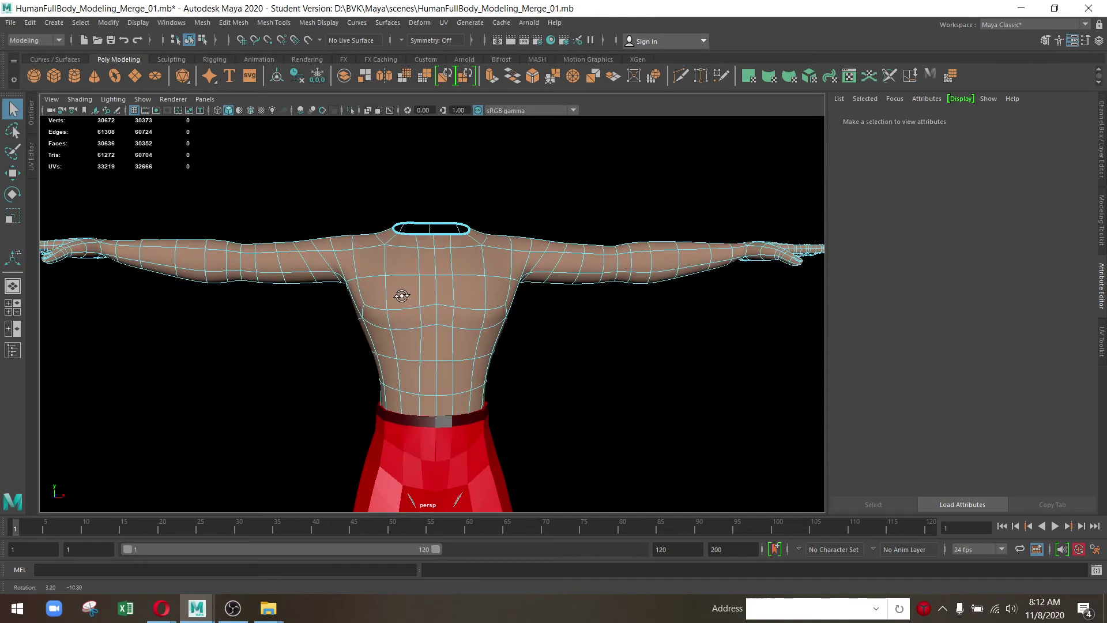
{"action": "left_click_drag", "start_coordinate": [377, 260], "coordinate": [567, 428]}
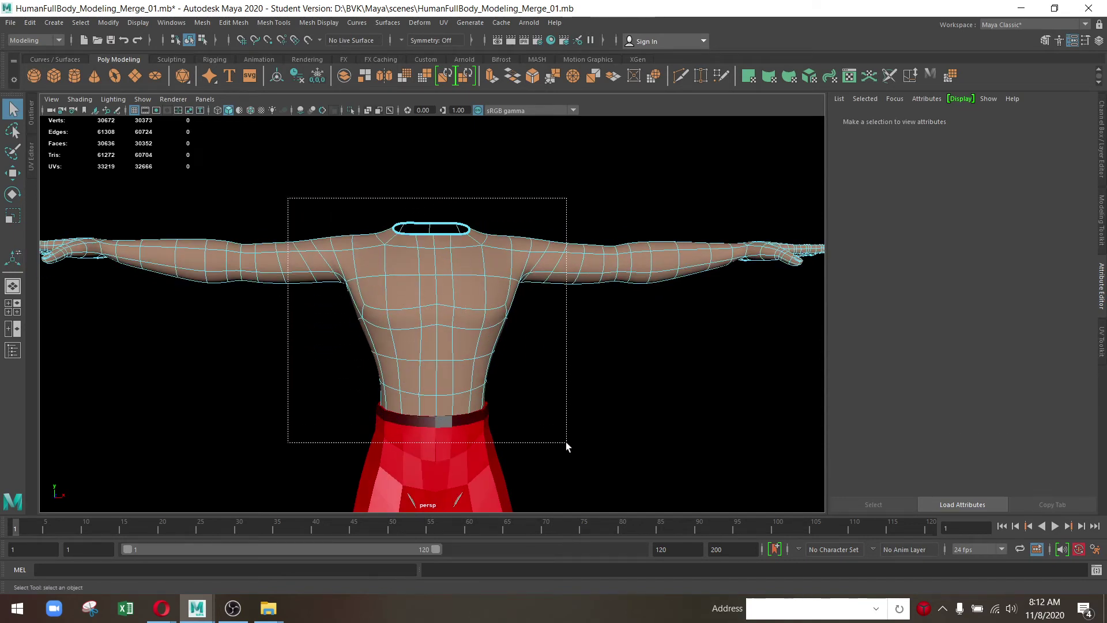
{"action": "left_click_drag", "start_coordinate": [567, 428], "coordinate": [482, 450]}
{"action": "key", "text": "4"}
{"action": "left_click_drag", "start_coordinate": [445, 390], "coordinate": [578, 377]}
{"action": "left_click_drag", "start_coordinate": [385, 382], "coordinate": [312, 338]}
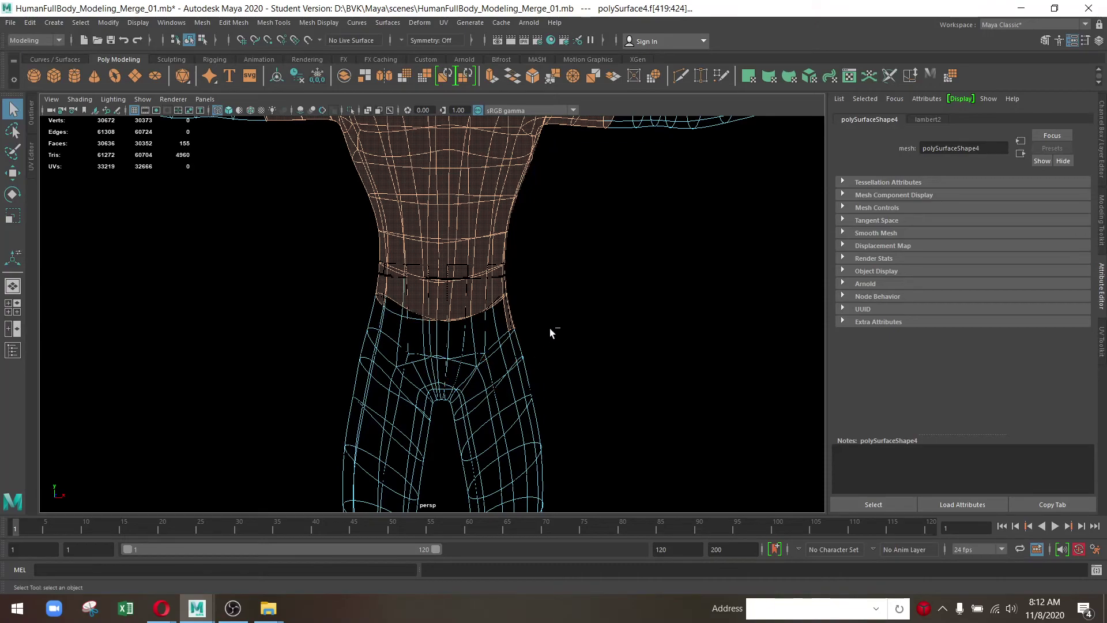
{"action": "left_click_drag", "start_coordinate": [641, 379], "coordinate": [645, 459]}
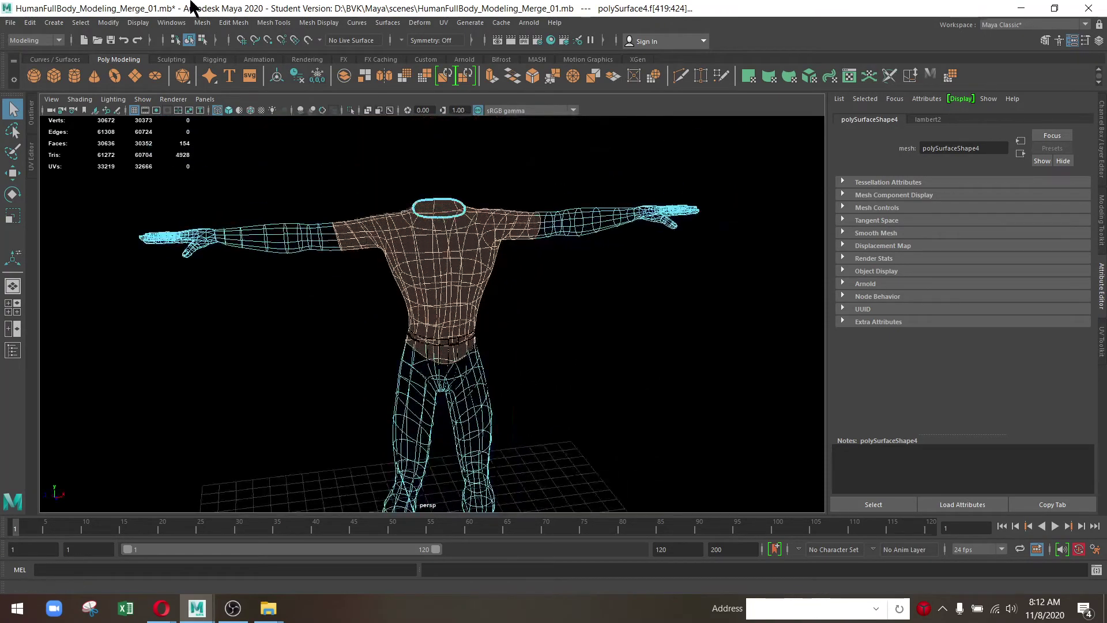
Duplicate those faces into shirt mesh polySurface9, offset outward with Local Translate Z 0.160
{"action": "left_click", "coordinate": [240, 24]}
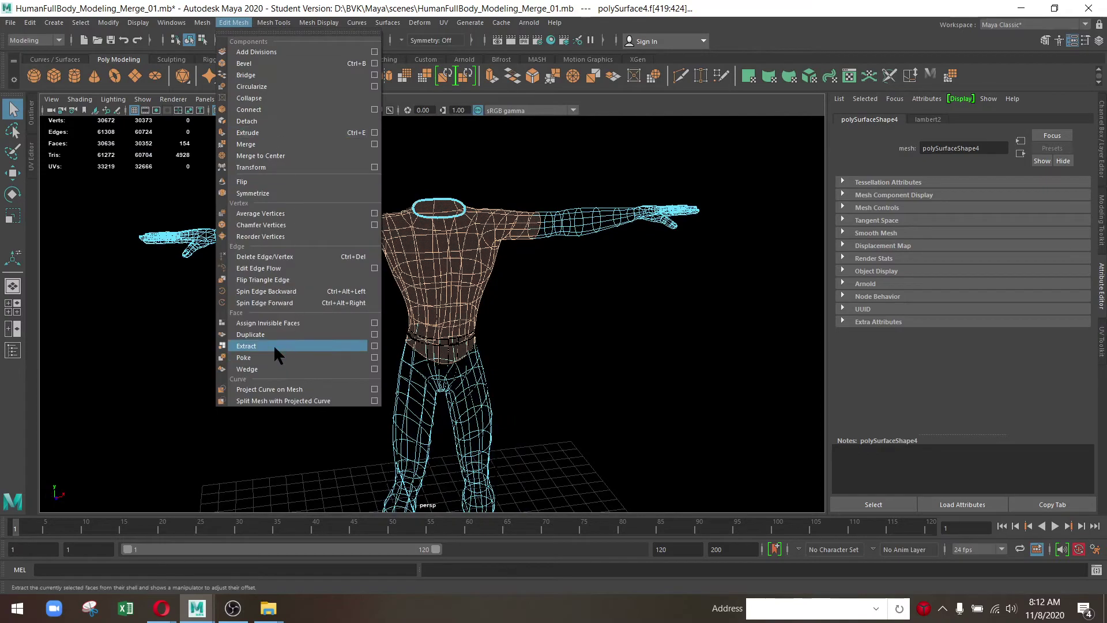
{"action": "left_click", "coordinate": [274, 339]}
{"action": "left_click_drag", "start_coordinate": [274, 339], "coordinate": [496, 346]}
{"action": "key", "text": "5"}
{"action": "left_click_drag", "start_coordinate": [458, 297], "coordinate": [431, 301]}
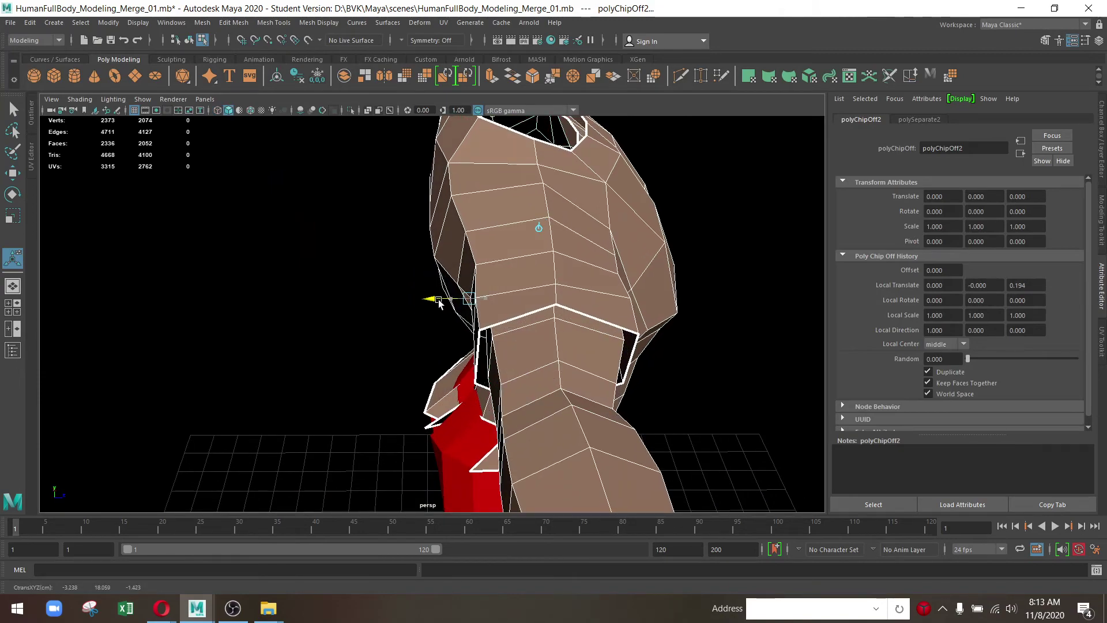
{"action": "left_click_drag", "start_coordinate": [592, 304], "coordinate": [465, 278]}
{"action": "left_click_drag", "start_coordinate": [563, 298], "coordinate": [509, 225]}
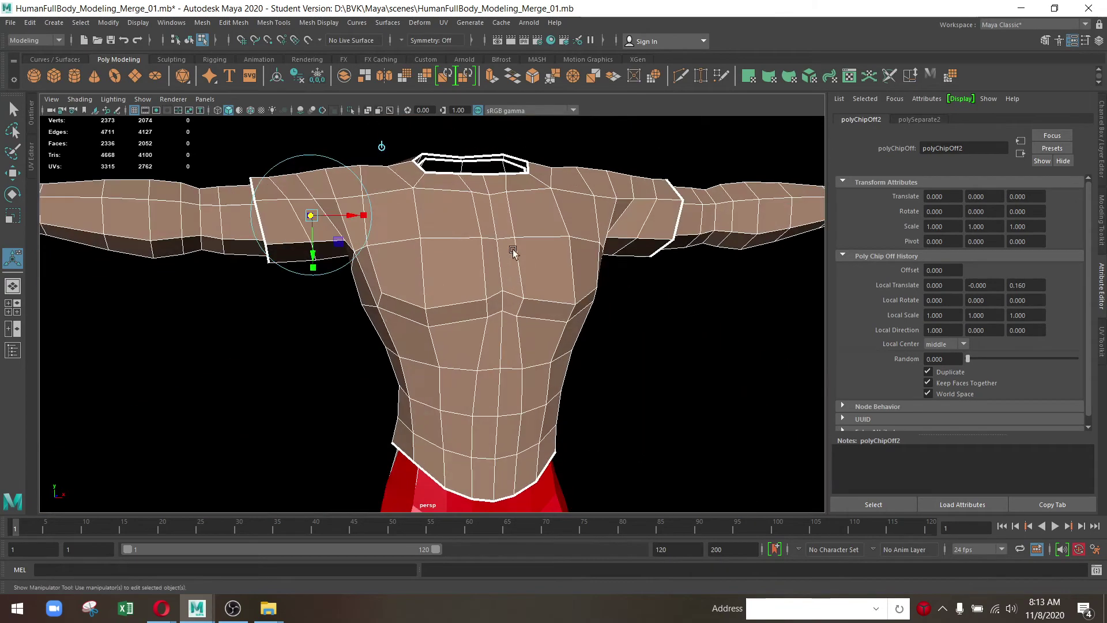
{"action": "left_click_drag", "start_coordinate": [509, 225], "coordinate": [549, 198]}
{"action": "left_click_drag", "start_coordinate": [651, 264], "coordinate": [455, 353]}
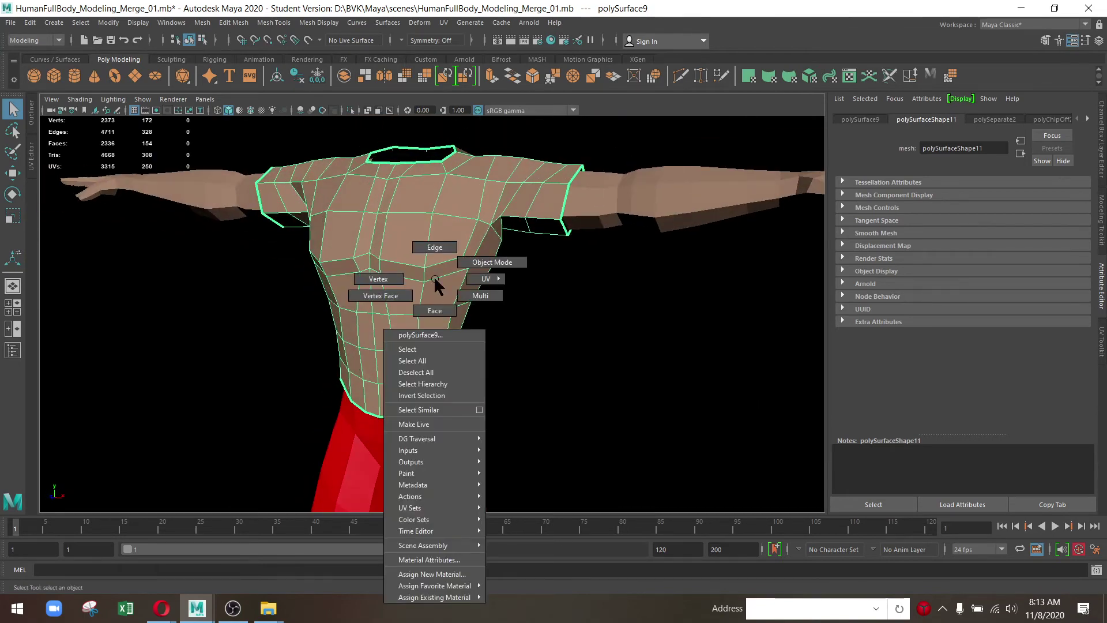
Remove two edge loops across the shirt's abdomen
{"action": "left_click_drag", "start_coordinate": [434, 276], "coordinate": [346, 285]}
{"action": "left_click_drag", "start_coordinate": [346, 285], "coordinate": [441, 346]}
{"action": "left_click_drag", "start_coordinate": [588, 447], "coordinate": [350, 291]}
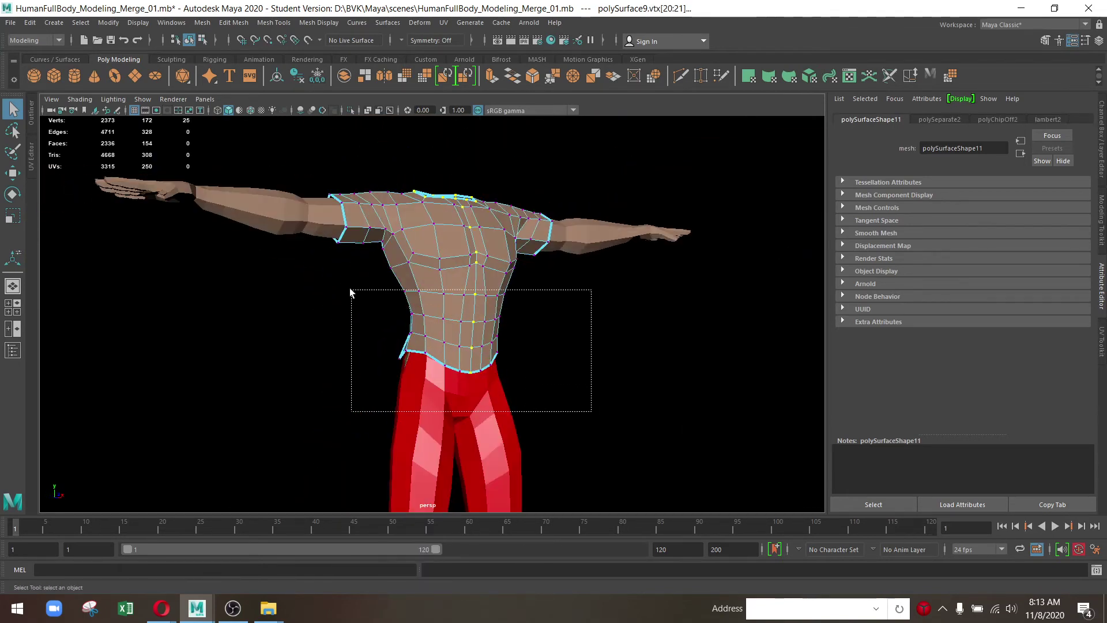
{"action": "left_click_drag", "start_coordinate": [317, 294], "coordinate": [467, 403]}
{"action": "left_click_drag", "start_coordinate": [420, 288], "coordinate": [411, 171]}
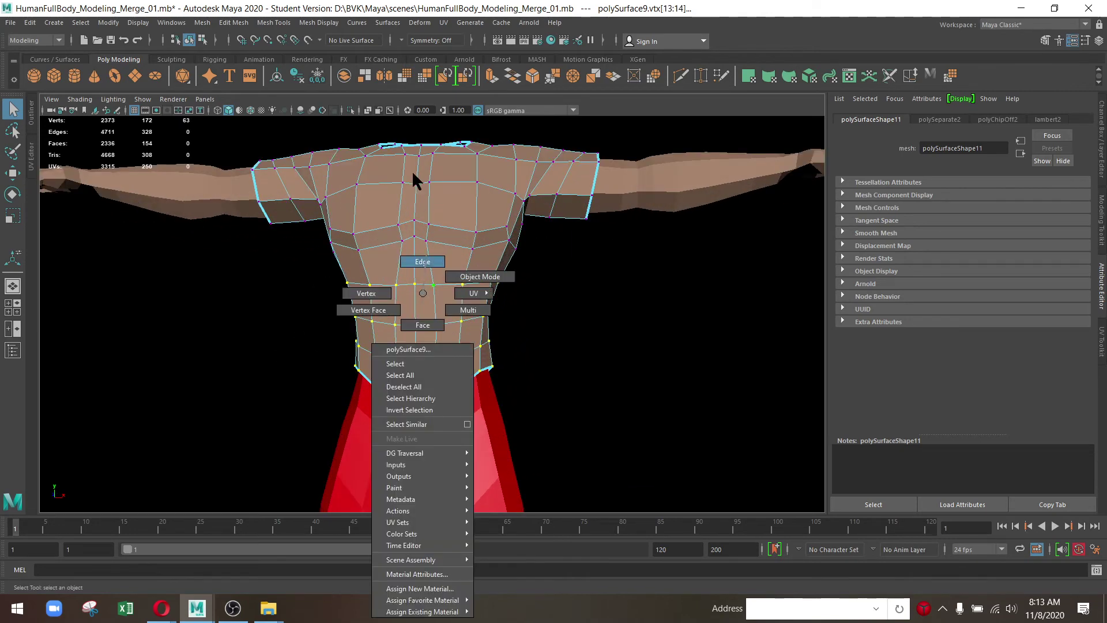
{"action": "left_click", "coordinate": [422, 350]}
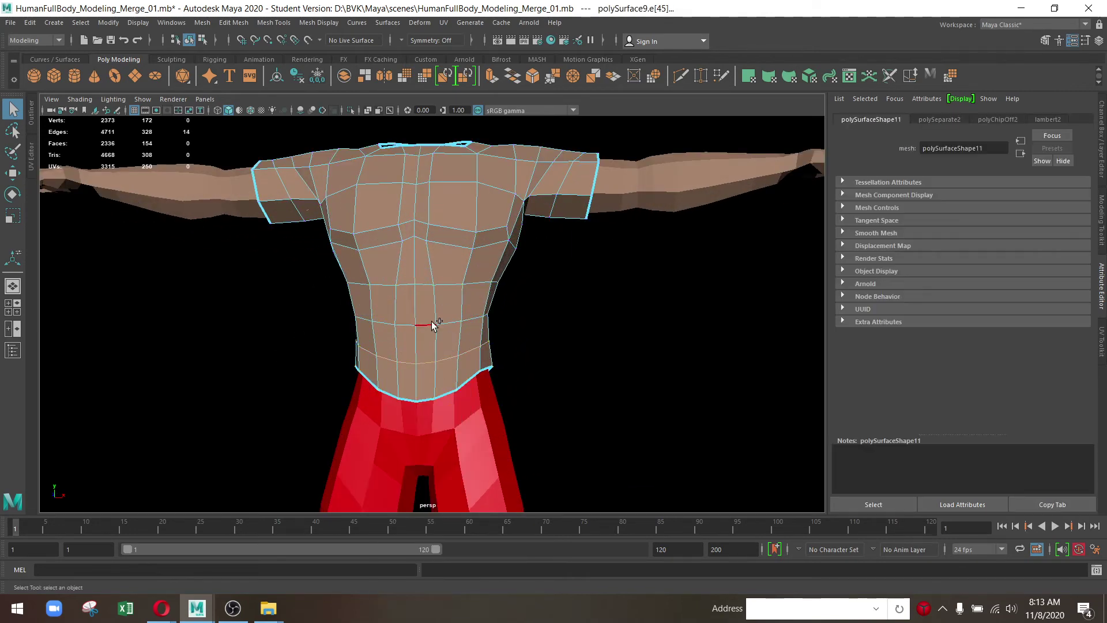
{"action": "double_click", "coordinate": [431, 323]}
{"action": "left_click_drag", "start_coordinate": [431, 286], "coordinate": [553, 286]}
{"action": "left_click_drag", "start_coordinate": [611, 261], "coordinate": [535, 365]}
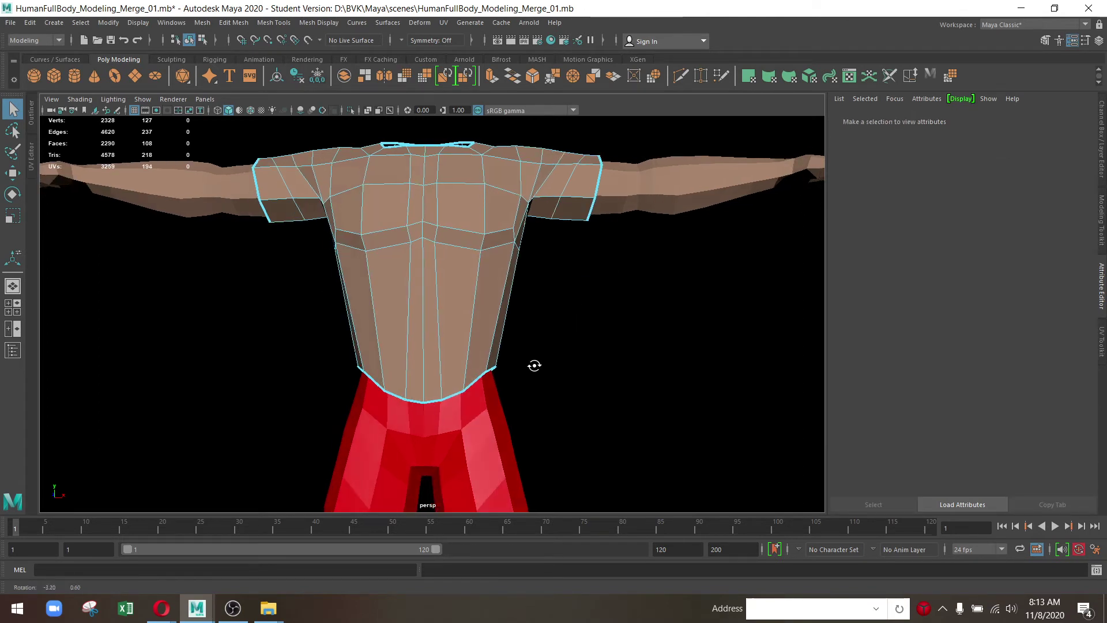
Flatten and lower the shirt's bottom edge loop
{"action": "double_click", "coordinate": [479, 386]}
{"action": "key", "text": "r"}
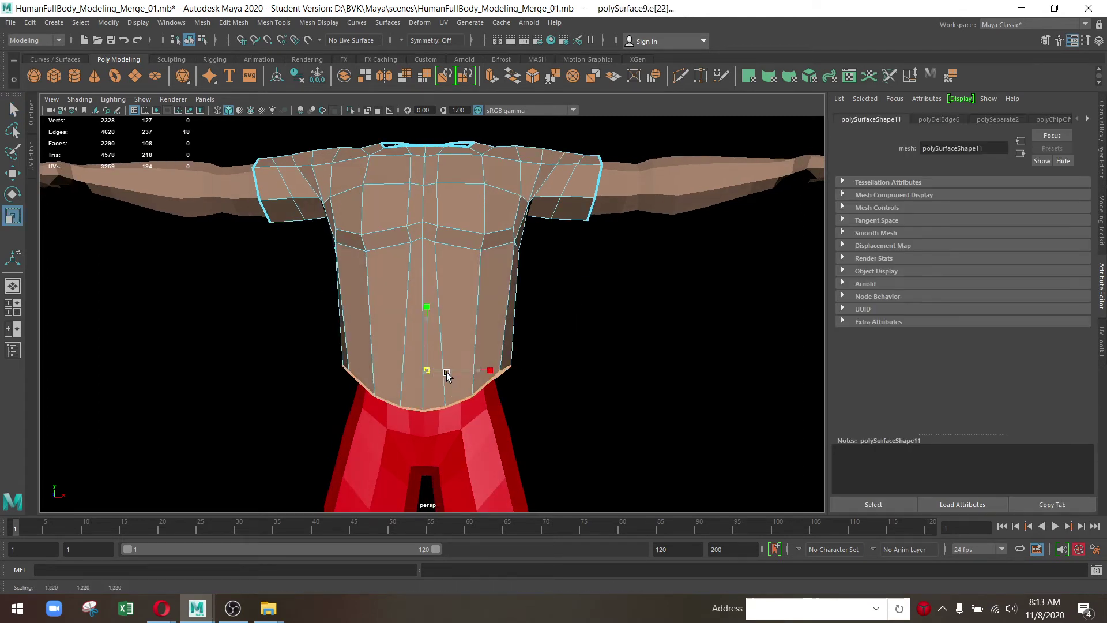
{"action": "left_click_drag", "start_coordinate": [433, 325], "coordinate": [440, 389]}
{"action": "key", "text": "w"}
{"action": "left_click_drag", "start_coordinate": [432, 323], "coordinate": [412, 402]}
{"action": "left_click_drag", "start_coordinate": [378, 391], "coordinate": [358, 377]}
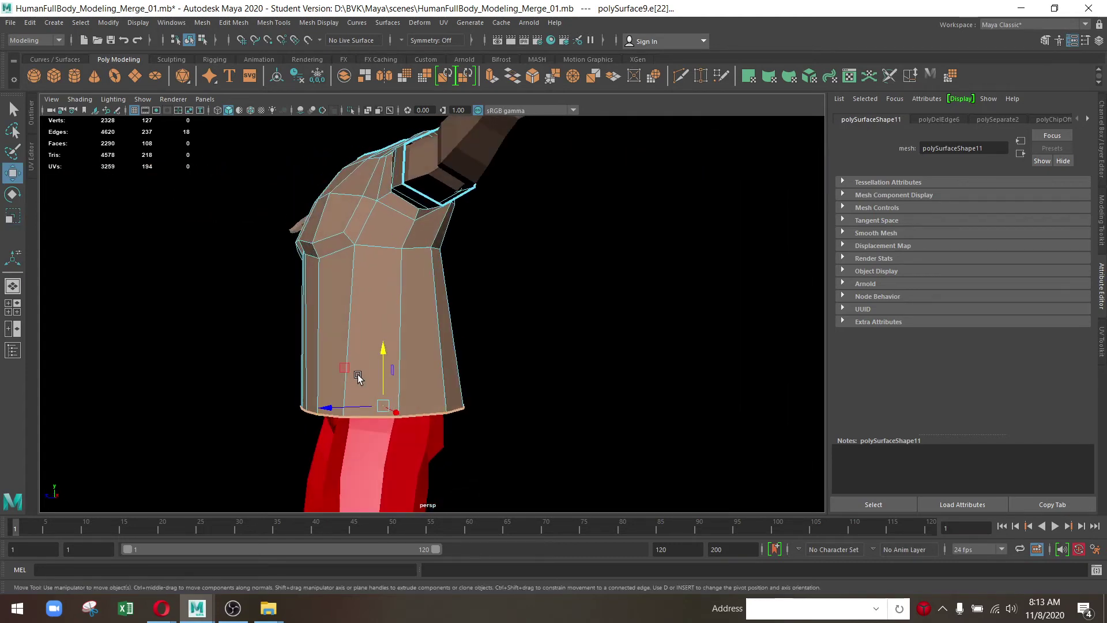
{"action": "left_click_drag", "start_coordinate": [388, 338], "coordinate": [478, 330]}
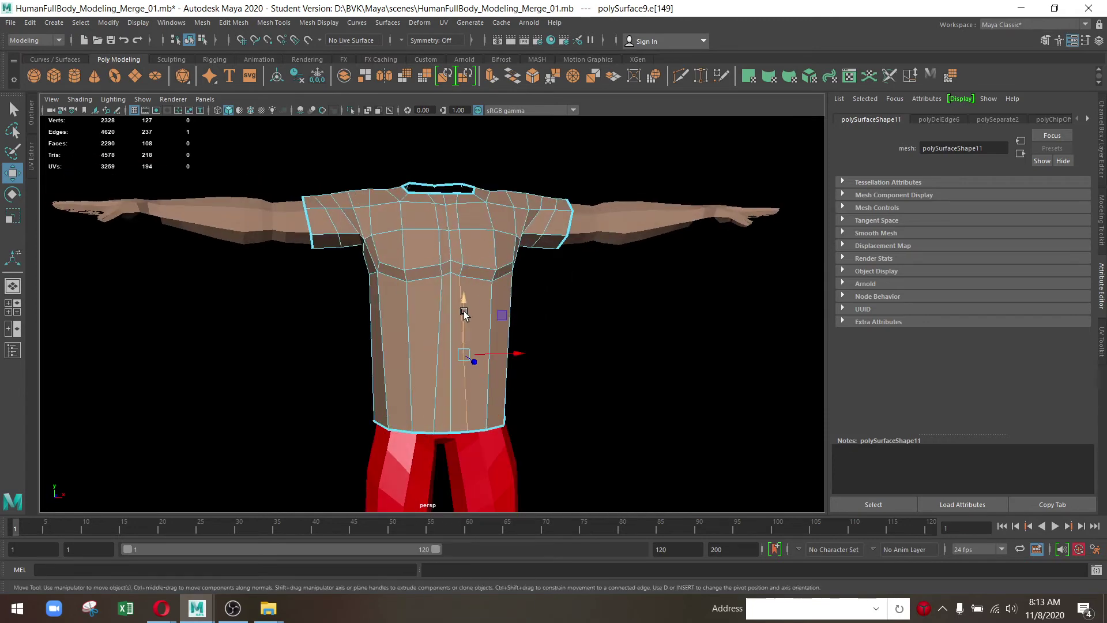
Insert a new edge loop across the torso and scale it down slightly
{"action": "left_click_drag", "start_coordinate": [463, 311], "coordinate": [403, 334]}
{"action": "left_click", "coordinate": [431, 364]}
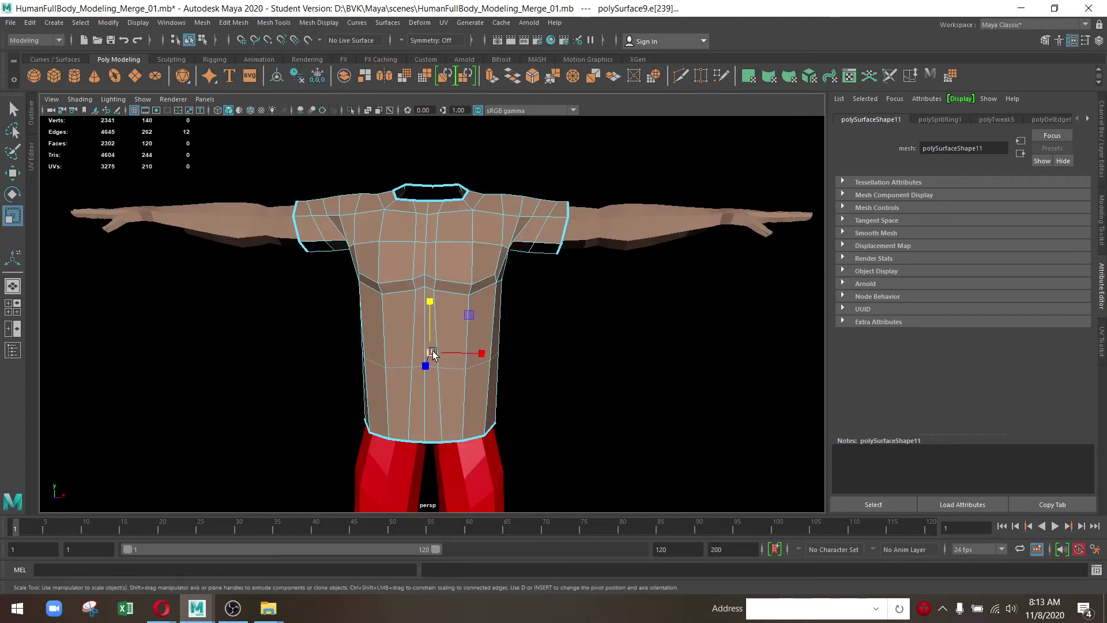
{"action": "left_click_drag", "start_coordinate": [432, 353], "coordinate": [432, 325]}
{"action": "left_click", "coordinate": [470, 328]}
{"action": "left_click_drag", "start_coordinate": [435, 385], "coordinate": [631, 410]}
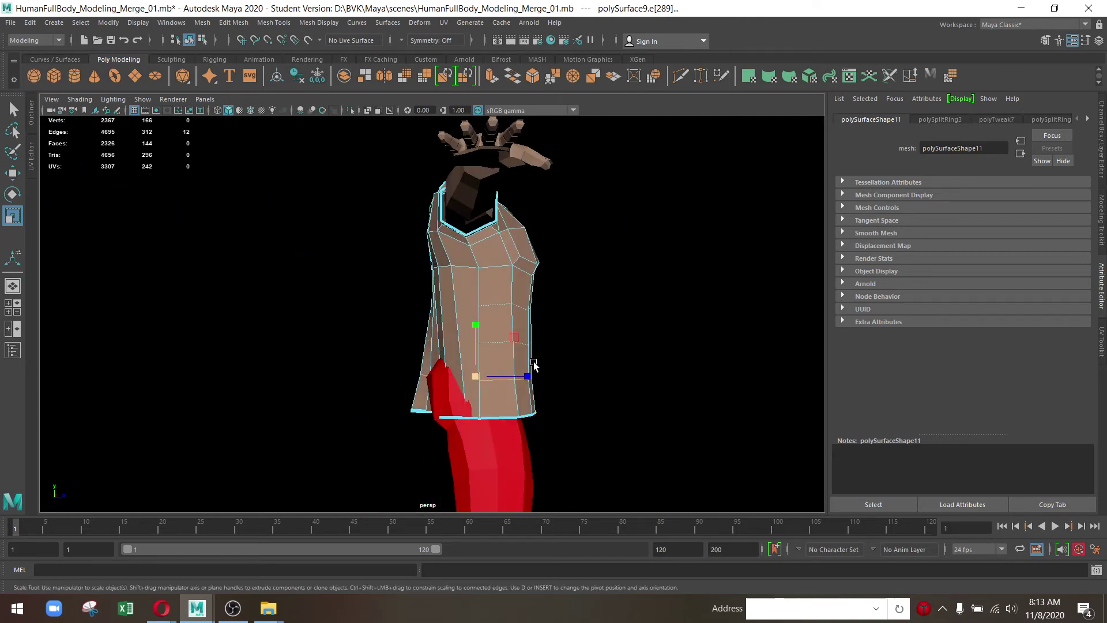
{"action": "left_click_drag", "start_coordinate": [533, 364], "coordinate": [698, 437]}
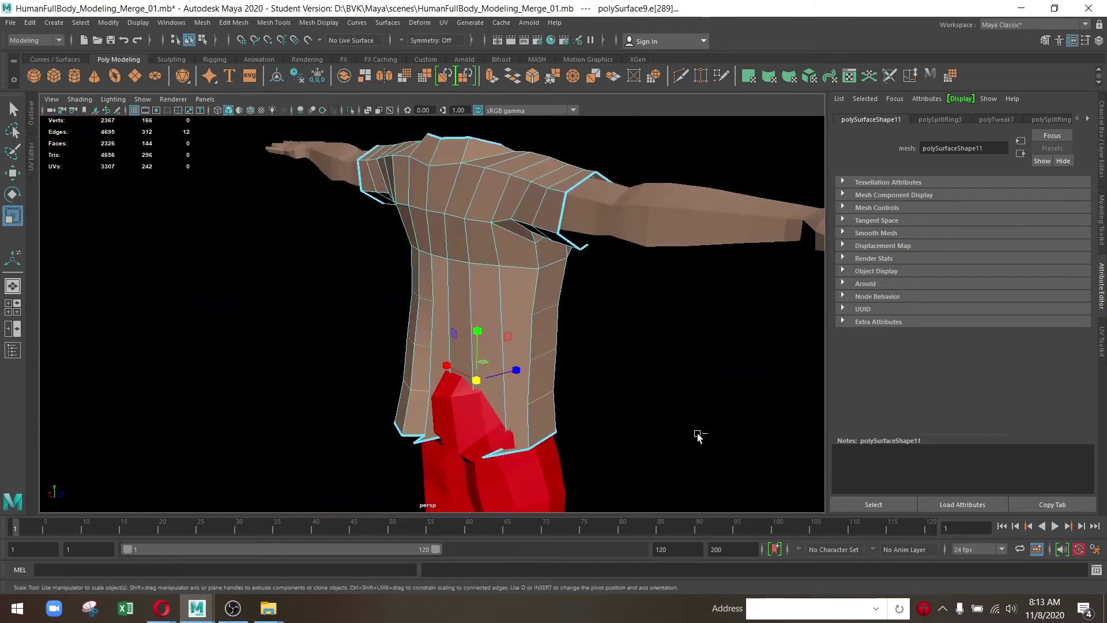
Undo the shirt edge-loop edits back to the earlier selection
{"action": "key", "text": "ctrl+z"}
{"action": "key", "text": "ctrl+z"}
{"action": "key", "text": "ctrl+z"}
{"action": "key", "text": "ctrl+z"}
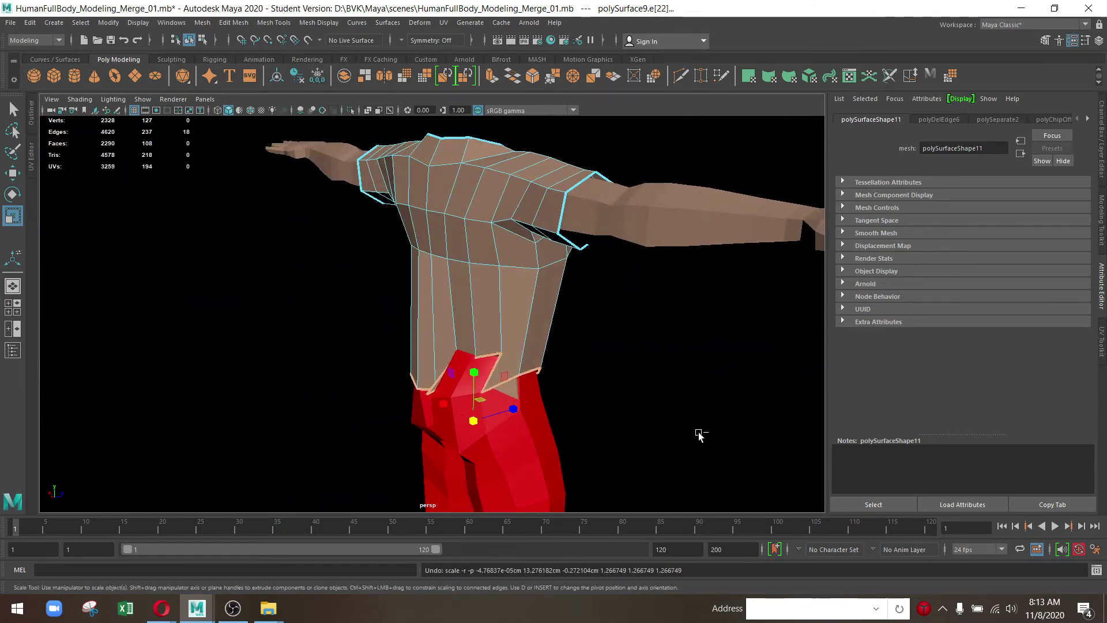
{"action": "left_click", "coordinate": [700, 435]}
{"action": "left_click_drag", "start_coordinate": [595, 400], "coordinate": [517, 320]}
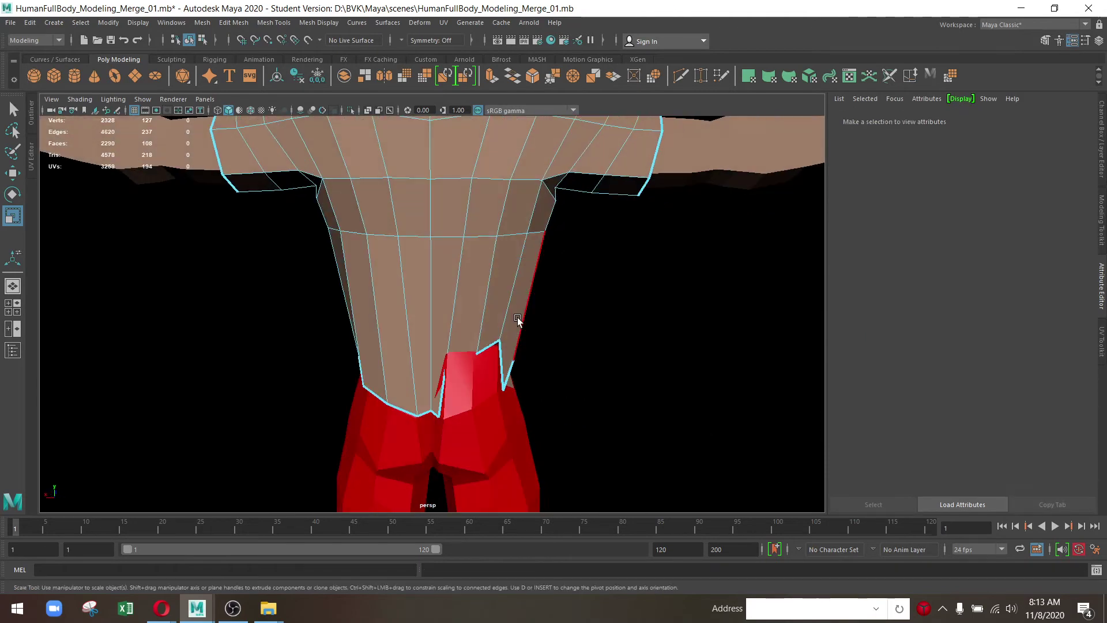
{"action": "left_click_drag", "start_coordinate": [517, 321], "coordinate": [455, 296]}
{"action": "left_click_drag", "start_coordinate": [209, 299], "coordinate": [405, 395]}
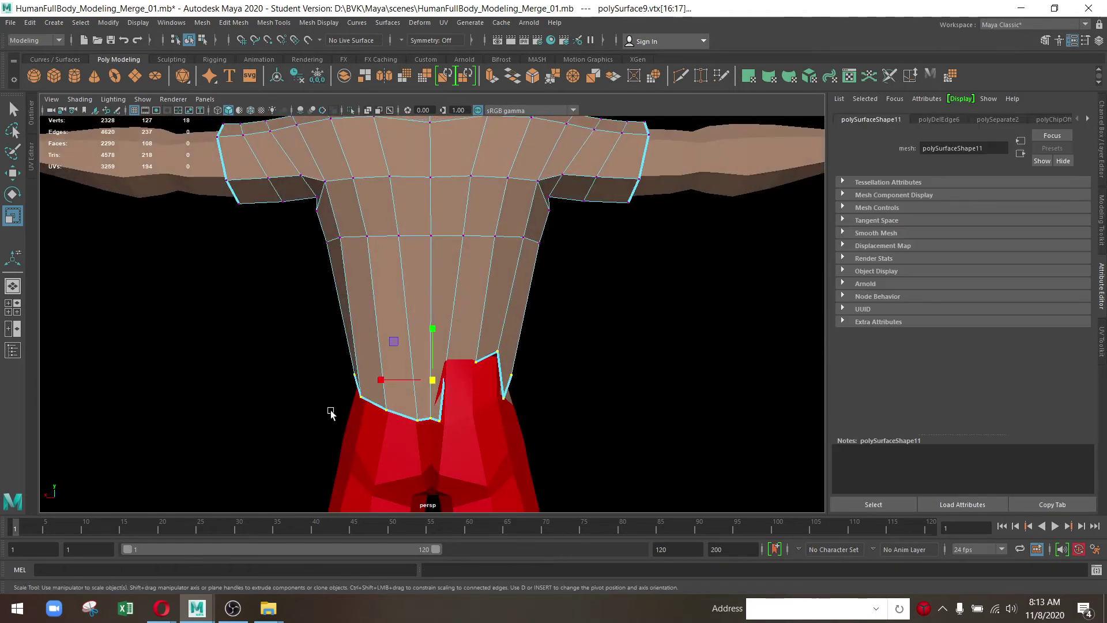
{"action": "left_click_drag", "start_coordinate": [330, 413], "coordinate": [433, 390]}
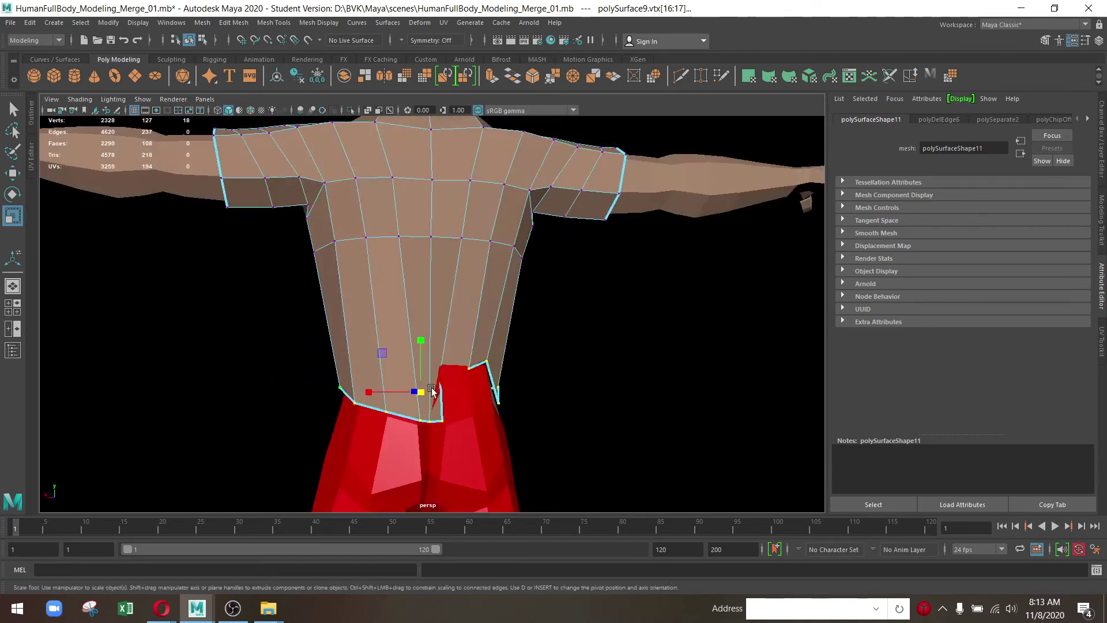
{"action": "key", "text": "ctrl+z"}
{"action": "key", "text": "ctrl+z"}
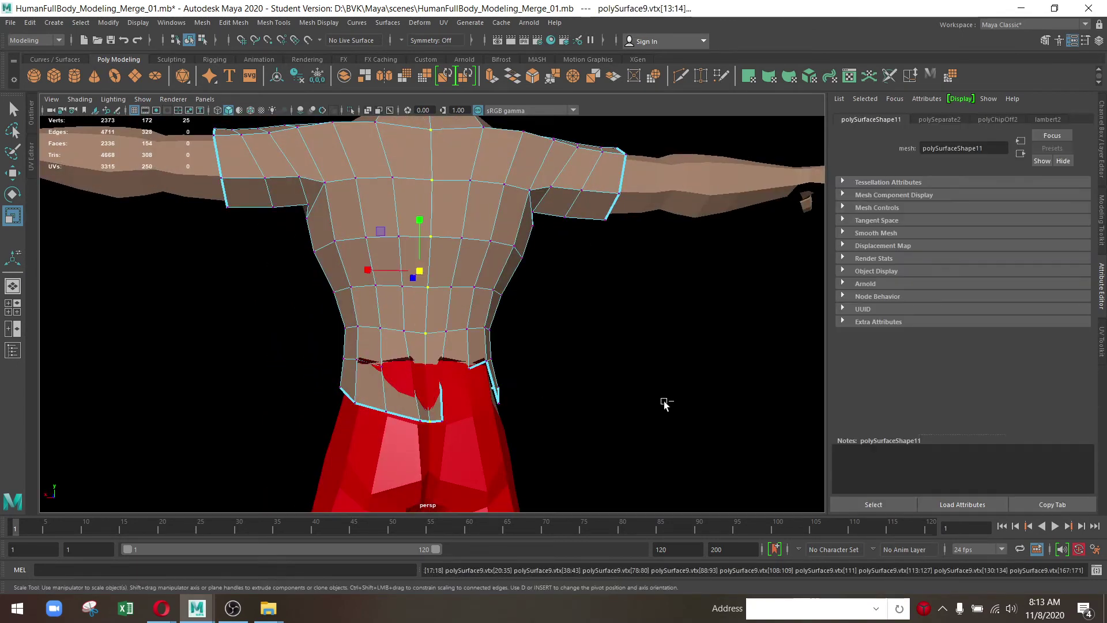
{"action": "key", "text": "ctrl+z"}
{"action": "key", "text": "ctrl+z"}
{"action": "key", "text": "ctrl+z"}
{"action": "key", "text": "ctrl+z"}
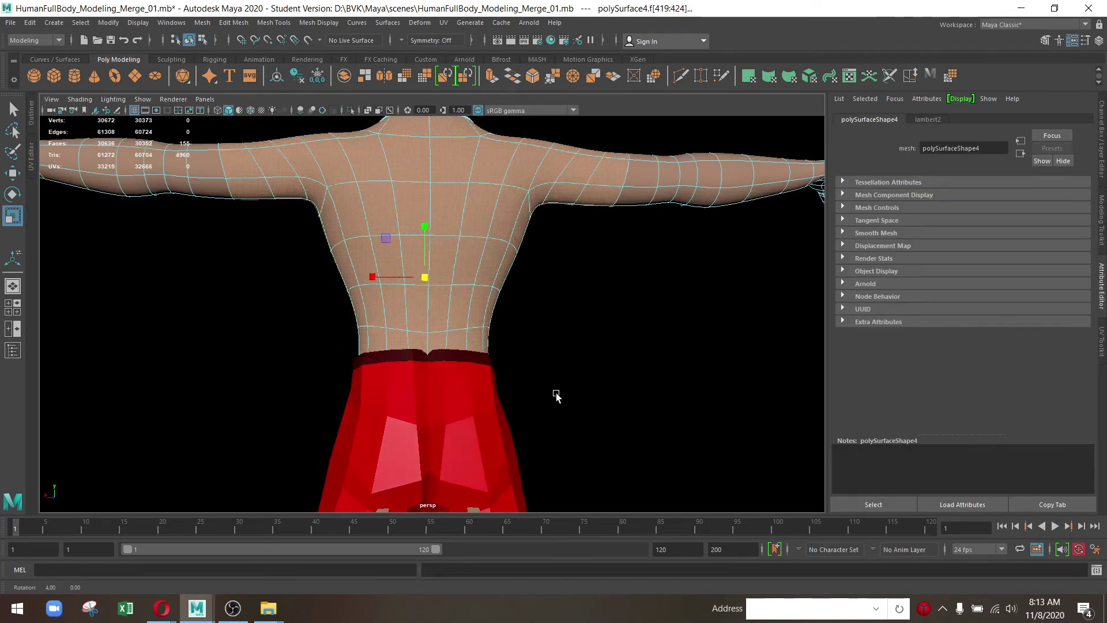
Isolate the body mesh, hiding the pants, and frame the torso
{"action": "left_click_drag", "start_coordinate": [557, 396], "coordinate": [518, 415]}
{"action": "left_click_drag", "start_coordinate": [520, 237], "coordinate": [576, 203]}
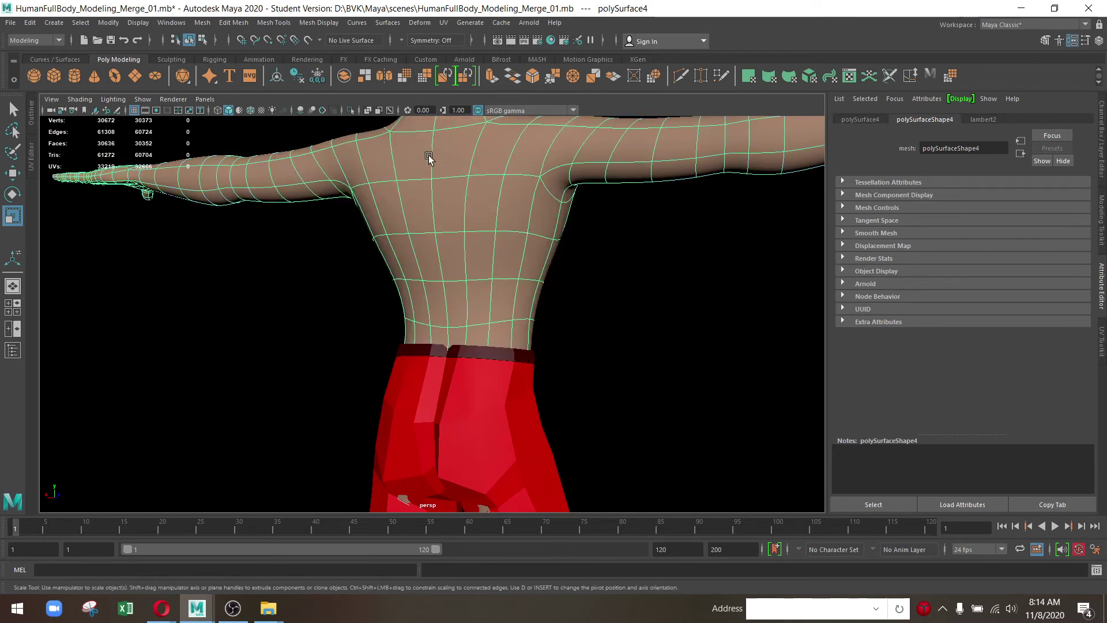
{"action": "left_click", "coordinate": [352, 109]}
{"action": "left_click_drag", "start_coordinate": [489, 211], "coordinate": [571, 271]}
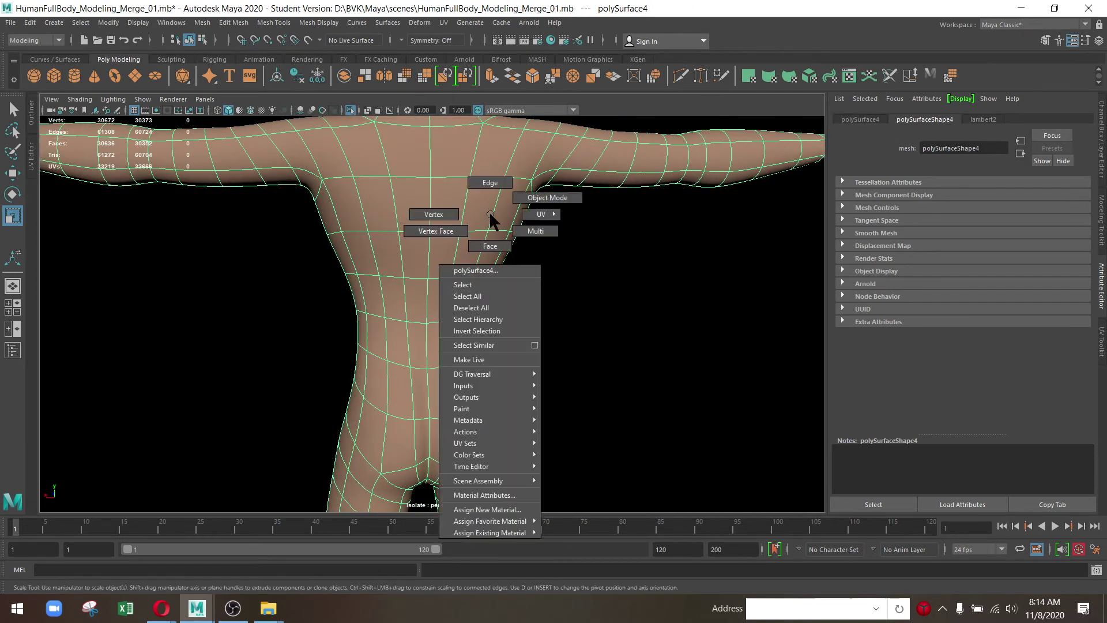
{"action": "key", "text": "f"}
{"action": "left_click_drag", "start_coordinate": [410, 293], "coordinate": [483, 379]}
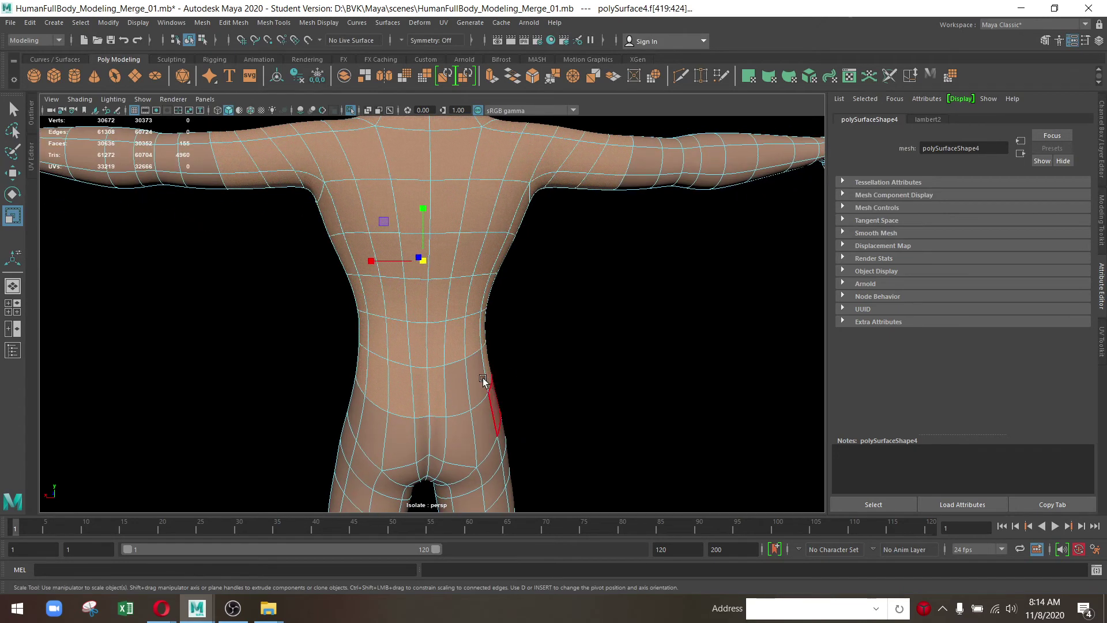
{"action": "left_click_drag", "start_coordinate": [555, 386], "coordinate": [541, 366]}
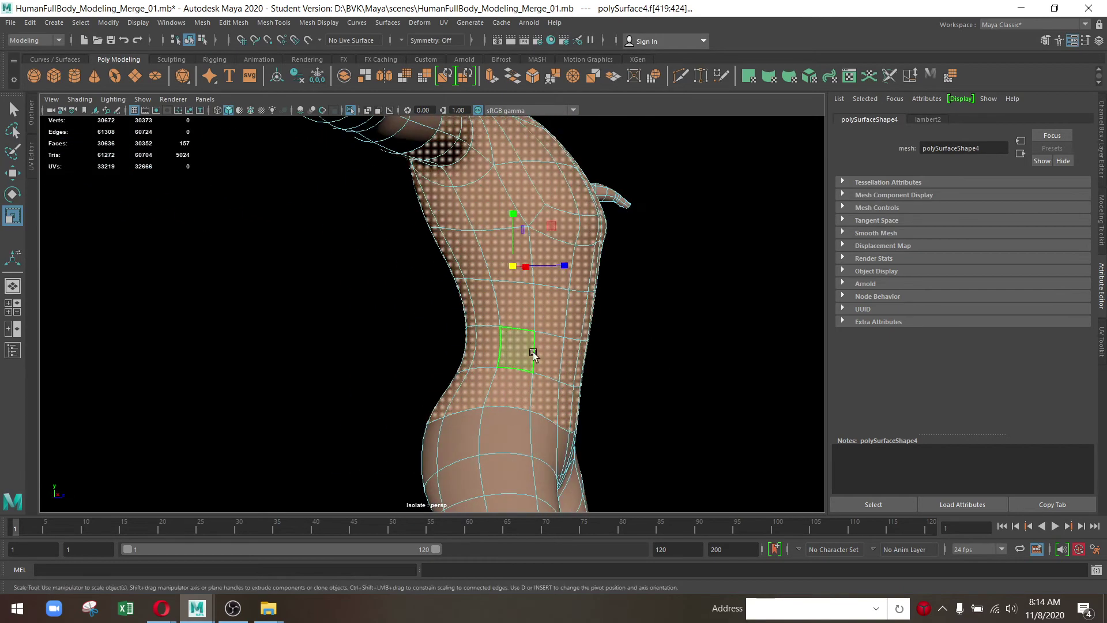
Extract the selected shirt faces from the body as a separate mesh
{"action": "left_click", "coordinate": [236, 23]}
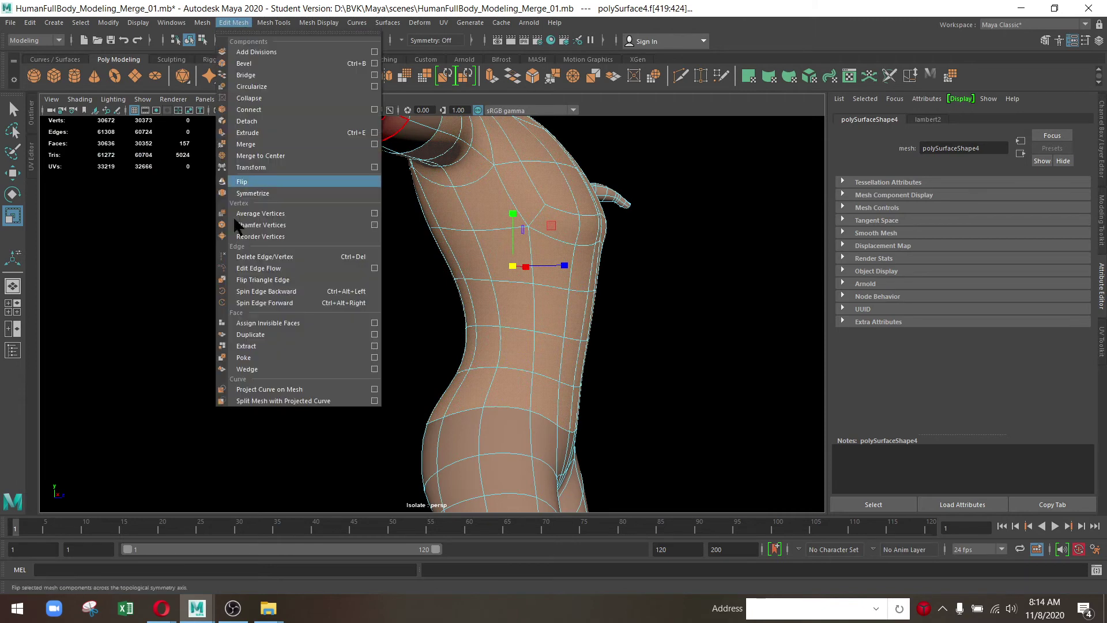
{"action": "left_click", "coordinate": [261, 334]}
{"action": "left_click_drag", "start_coordinate": [261, 334], "coordinate": [459, 312]}
Select the shirt and delete the stray face at its lower front
{"action": "key", "text": "q"}
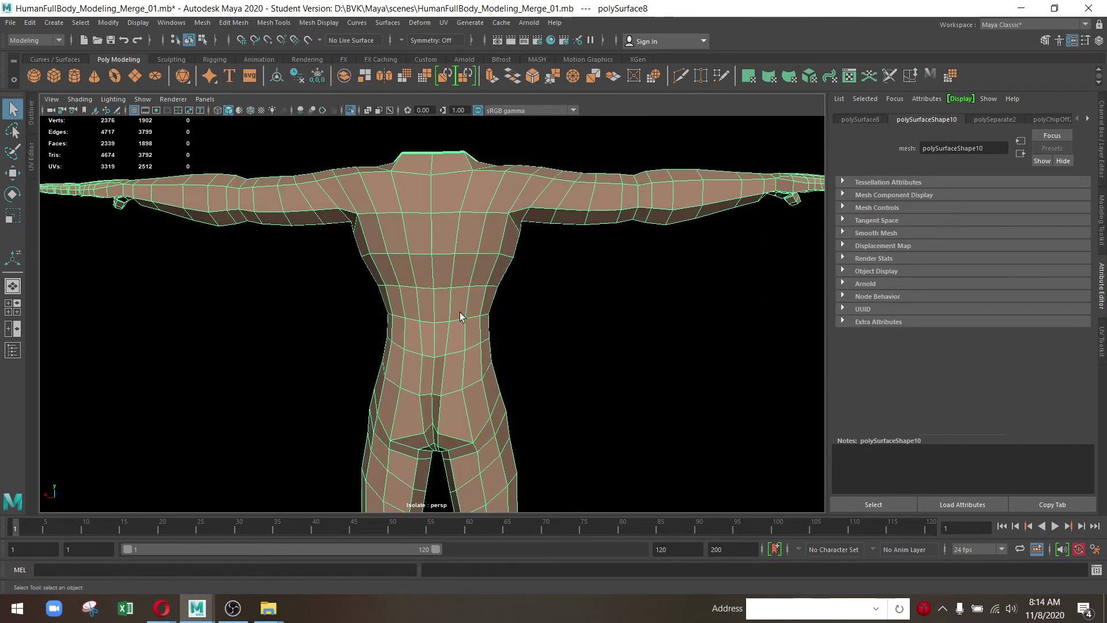
{"action": "left_click", "coordinate": [468, 287]}
{"action": "key", "text": "f"}
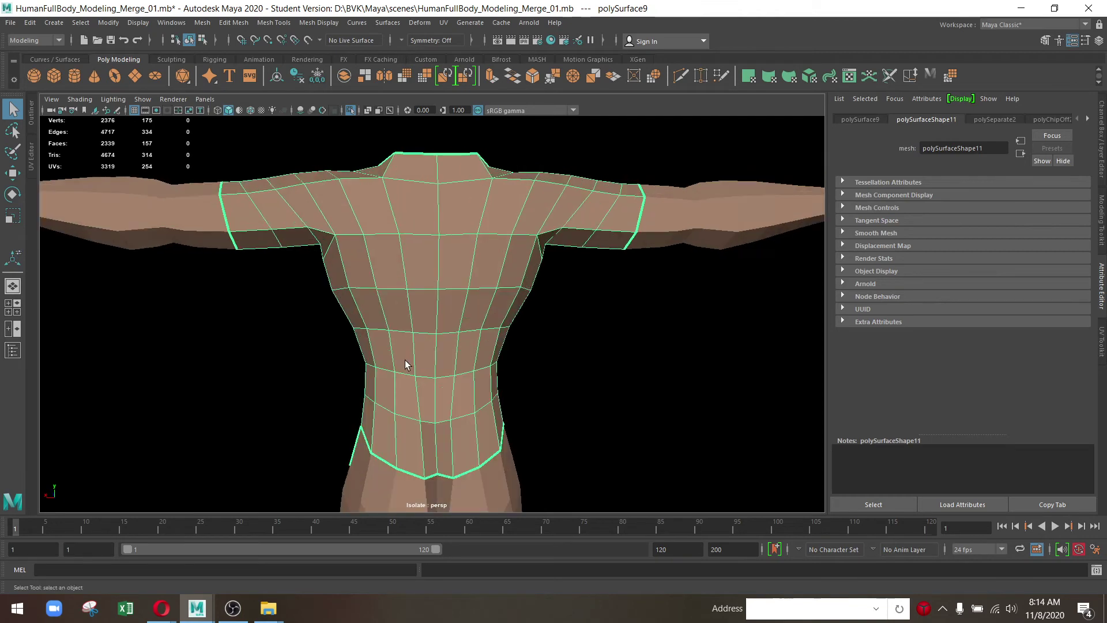
{"action": "left_click_drag", "start_coordinate": [556, 334], "coordinate": [583, 355]}
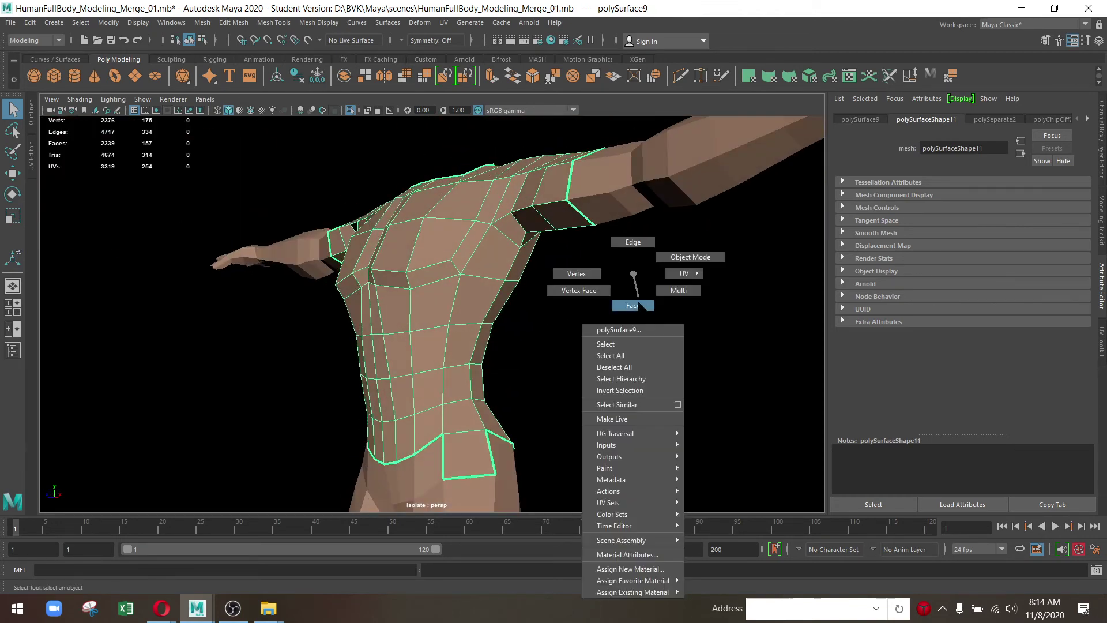
{"action": "left_click_drag", "start_coordinate": [606, 288], "coordinate": [617, 309]}
{"action": "left_click", "coordinate": [468, 459]}
{"action": "key", "text": "Delete"}
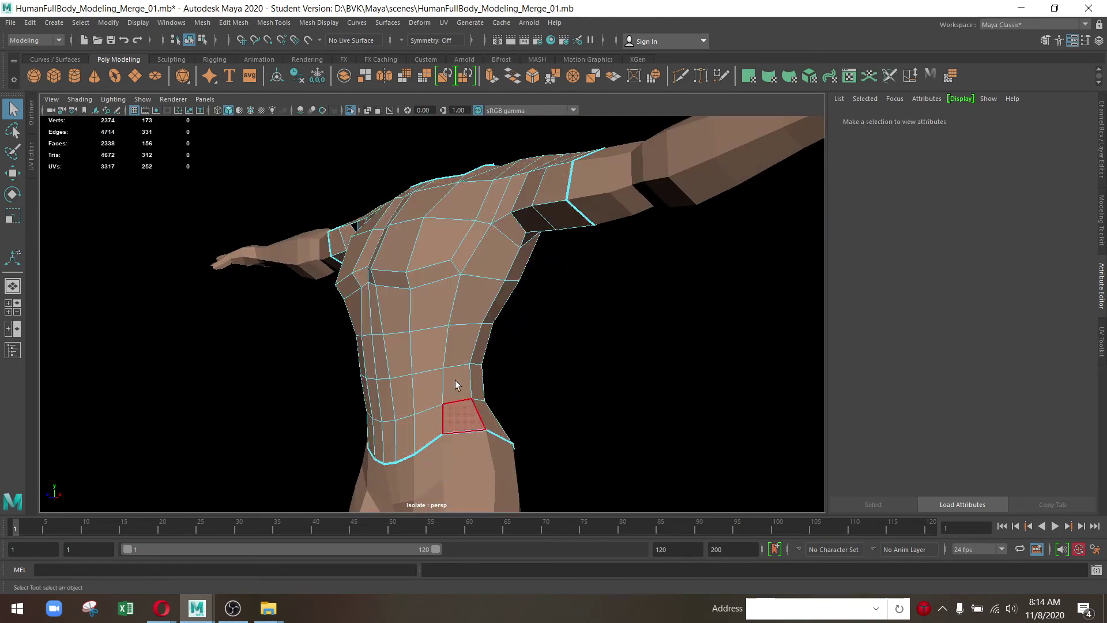
Delete the extra edge loops around the shirt's torso
{"action": "left_click_drag", "start_coordinate": [470, 319], "coordinate": [534, 284]}
{"action": "left_click_drag", "start_coordinate": [649, 309], "coordinate": [548, 327]}
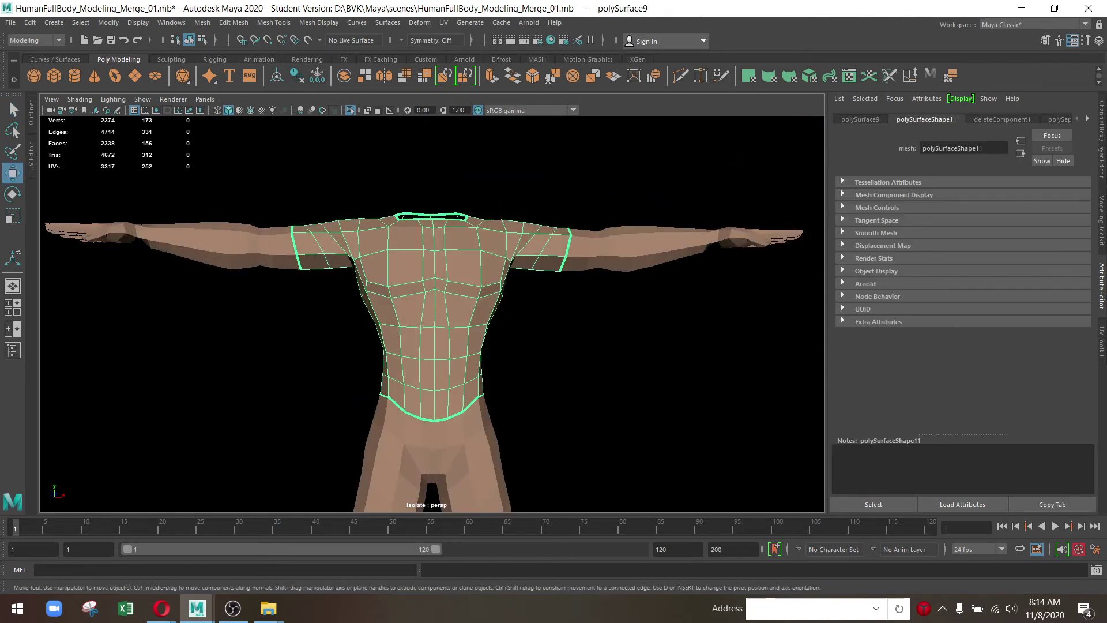
{"action": "left_click_drag", "start_coordinate": [548, 327], "coordinate": [526, 240]}
{"action": "double_click", "coordinate": [445, 357]}
{"action": "key", "text": "w"}
{"action": "left_click_drag", "start_coordinate": [441, 338], "coordinate": [497, 330]}
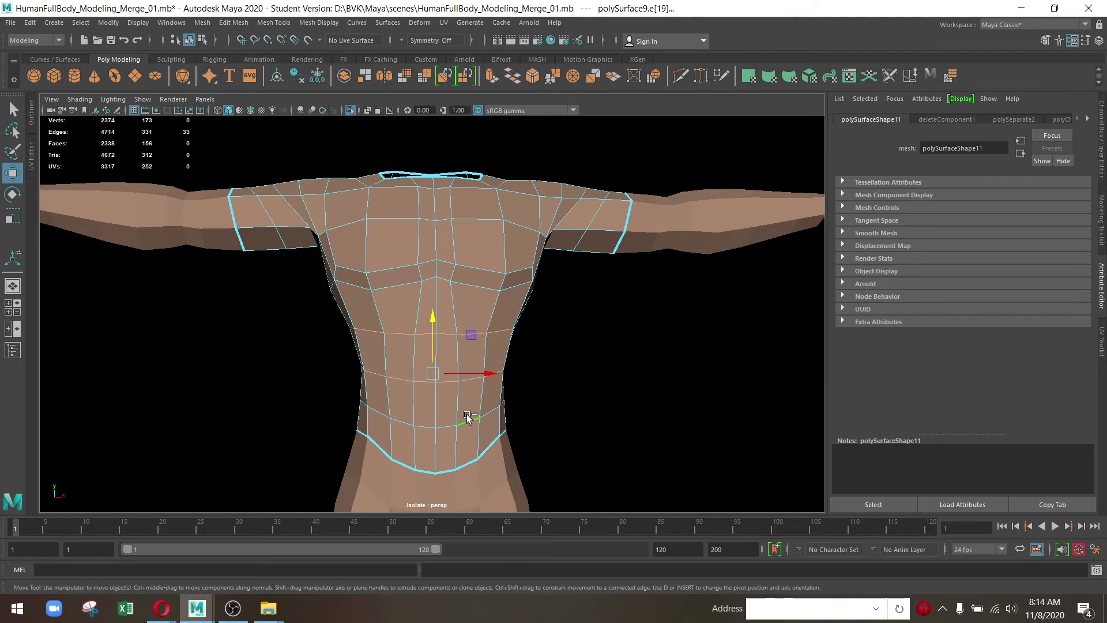
{"action": "key", "text": "Delete"}
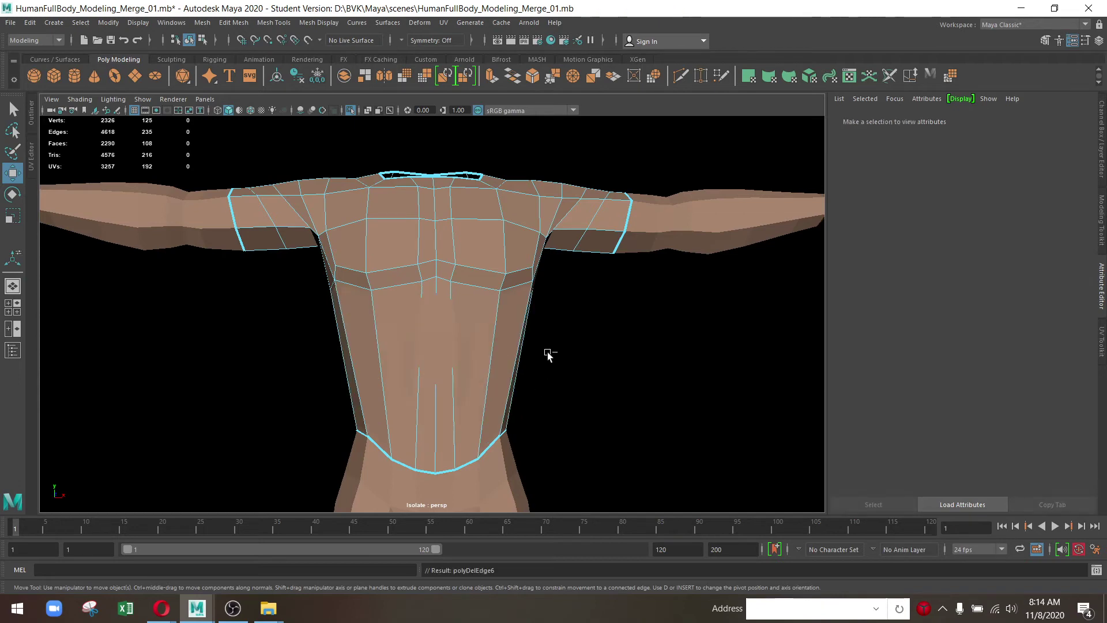
Select the shirt's bottom edge loop
{"action": "scroll", "scroll_direction": "down", "scroll_amount": 3}
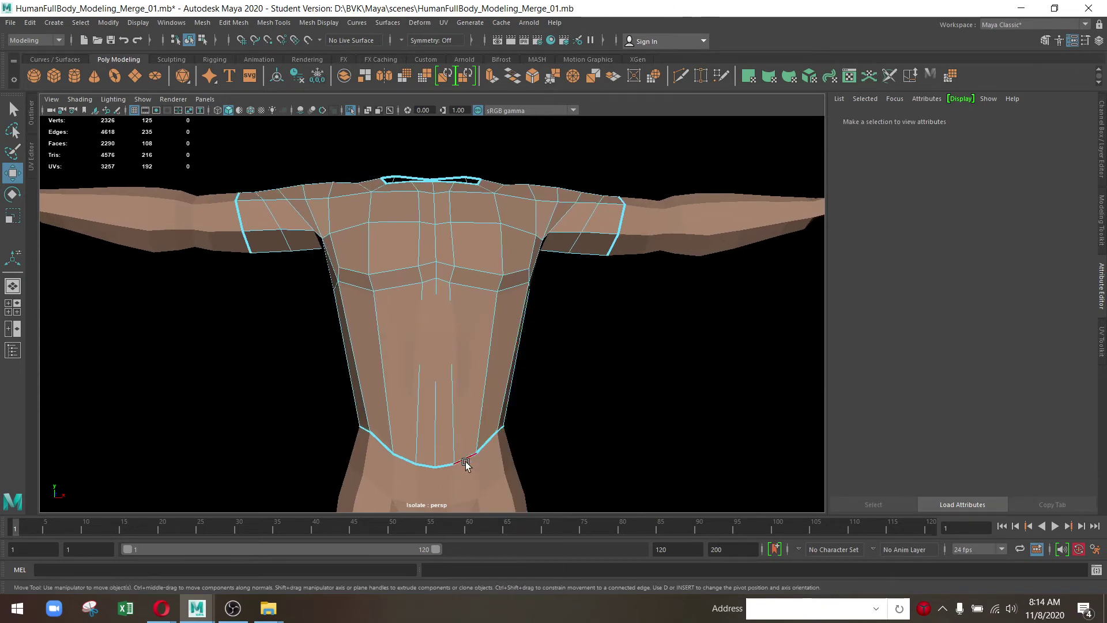
{"action": "double_click", "coordinate": [466, 464]}
{"action": "left_click_drag", "start_coordinate": [323, 444], "coordinate": [542, 418]}
Scale the hem loop flat in Y and move it vertically
{"action": "key", "text": "r"}
{"action": "left_click_drag", "start_coordinate": [437, 396], "coordinate": [465, 542]}
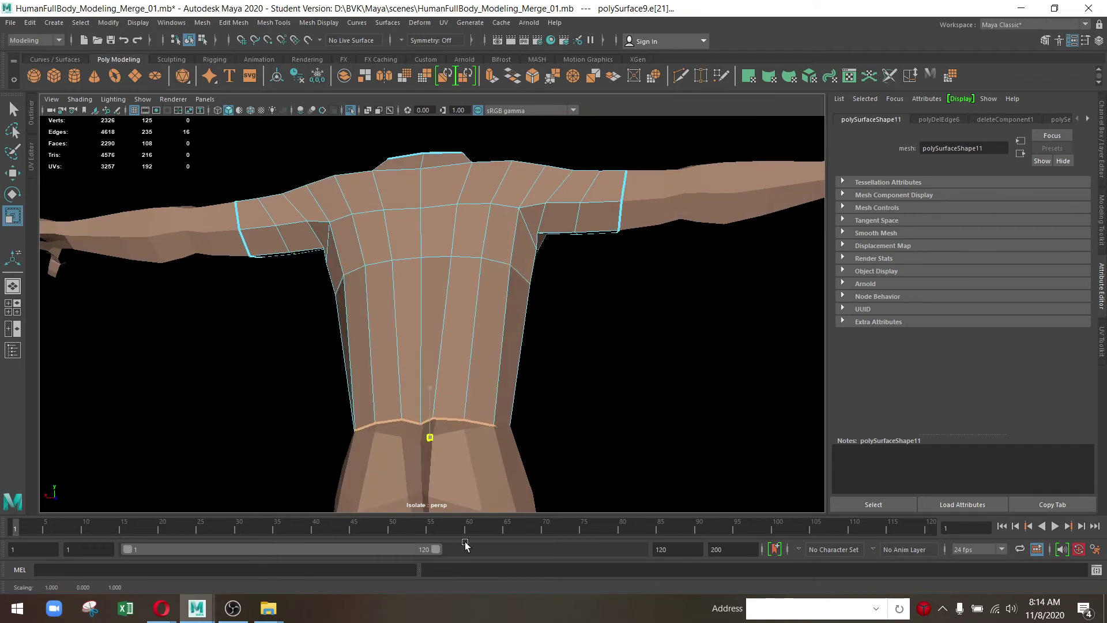
{"action": "key", "text": "w"}
{"action": "left_click_drag", "start_coordinate": [490, 410], "coordinate": [426, 427]}
{"action": "key", "text": "w"}
{"action": "left_click_drag", "start_coordinate": [433, 369], "coordinate": [611, 432]}
Lift and scale the centre hem vertices to level out the dip
{"action": "scroll", "scroll_direction": "up", "scroll_amount": 3}
{"action": "left_click_drag", "start_coordinate": [541, 450], "coordinate": [488, 295]}
{"action": "left_click", "coordinate": [423, 341]}
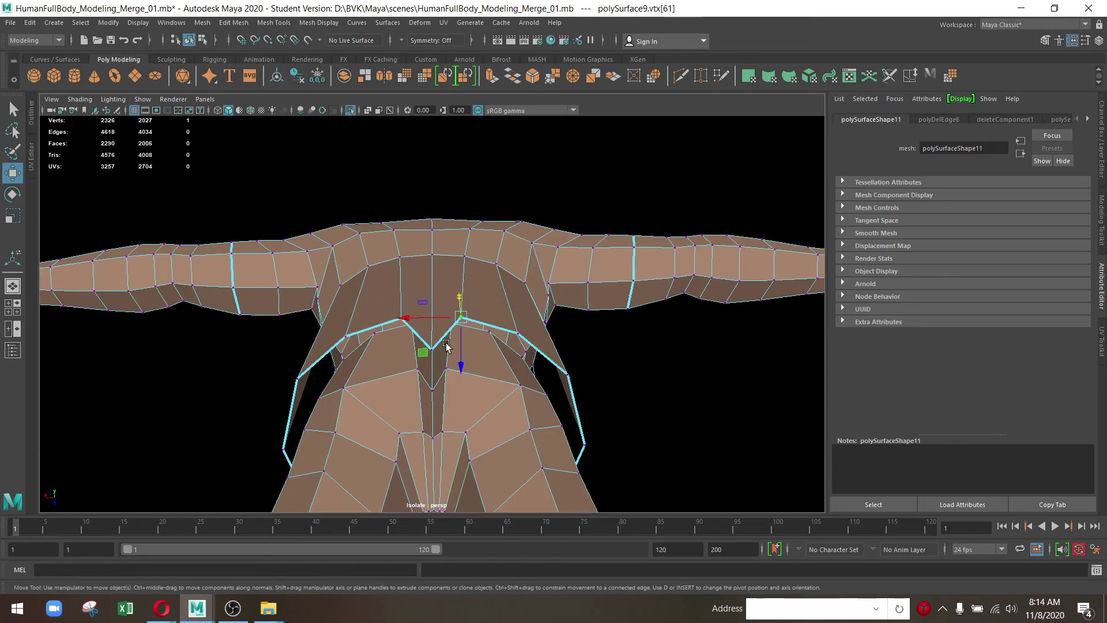
{"action": "left_click_drag", "start_coordinate": [434, 402], "coordinate": [428, 407]}
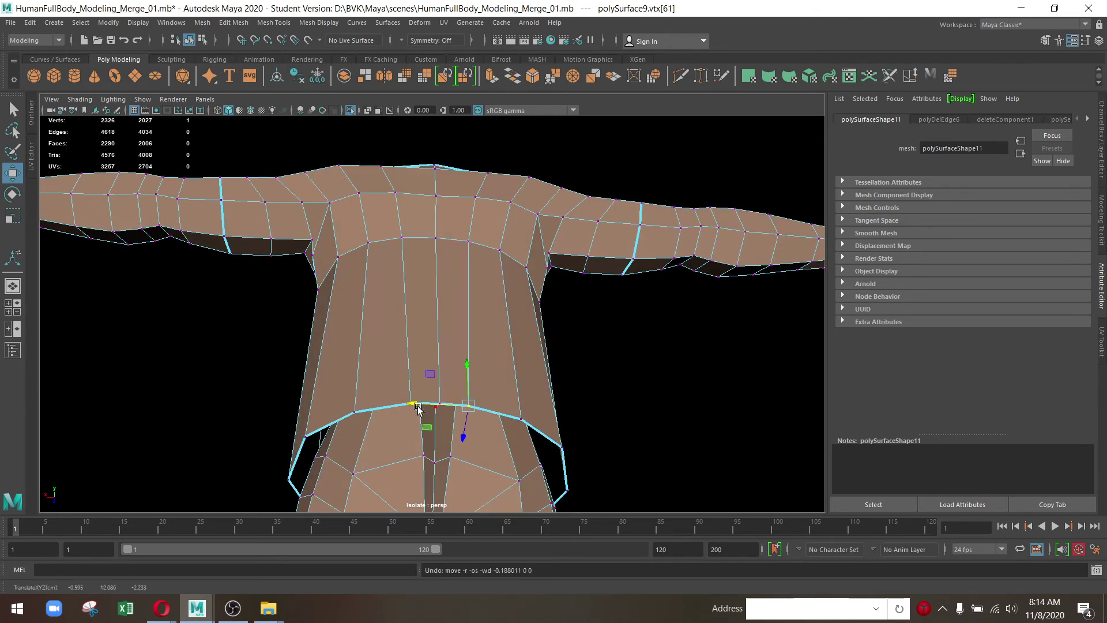
{"action": "left_click", "coordinate": [418, 408]}
{"action": "key", "text": "r"}
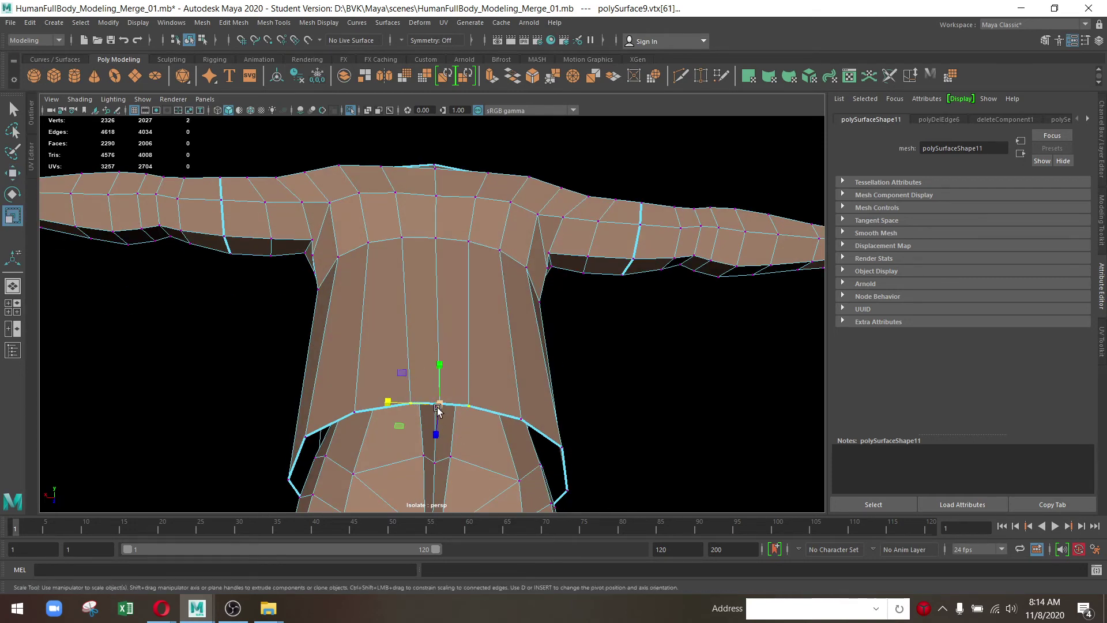
{"action": "left_click_drag", "start_coordinate": [437, 408], "coordinate": [467, 283]}
Select the horizontal edge loop across the lower chest and delete it with Ctrl+Delete
{"action": "left_click", "coordinate": [453, 317]}
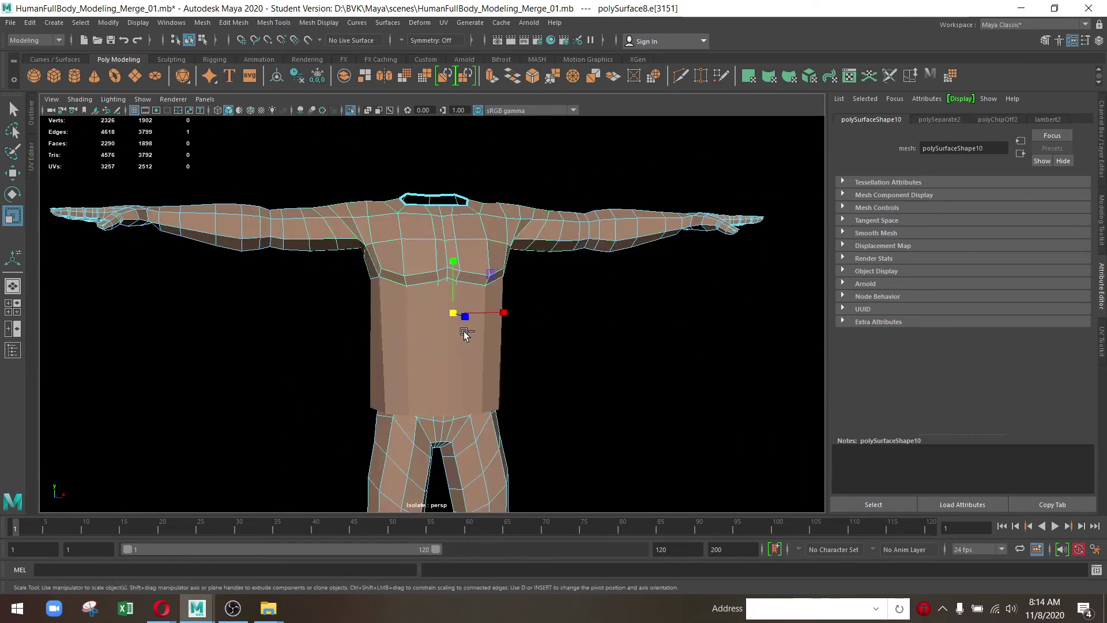
{"action": "left_click_drag", "start_coordinate": [457, 314], "coordinate": [396, 279]}
{"action": "left_click_drag", "start_coordinate": [395, 279], "coordinate": [490, 308]}
{"action": "left_click_drag", "start_coordinate": [490, 308], "coordinate": [522, 454]}
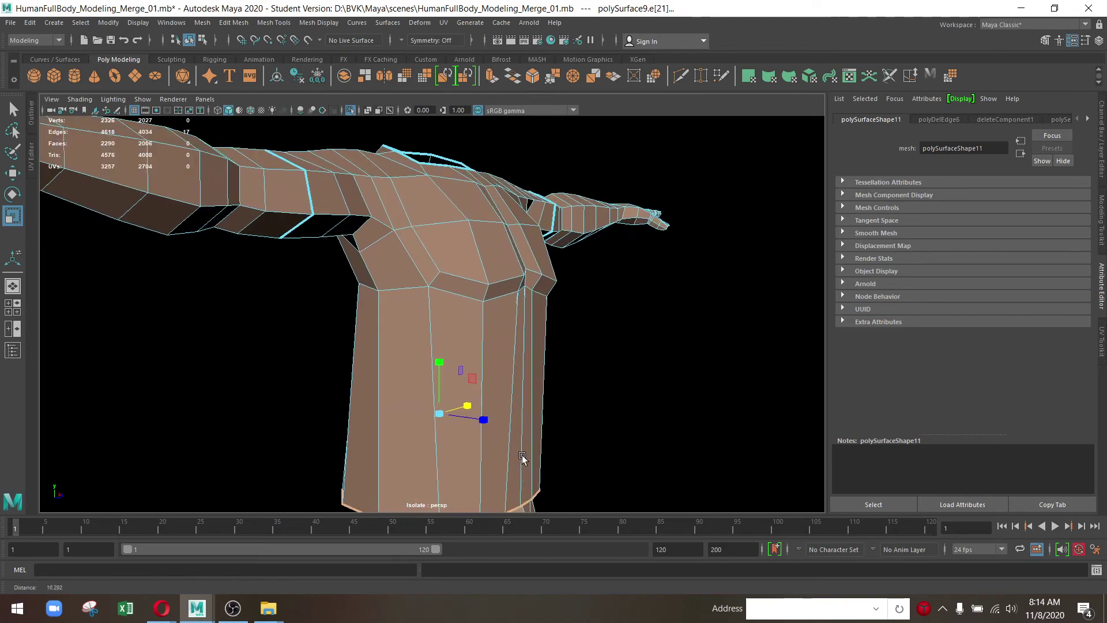
{"action": "left_click_drag", "start_coordinate": [547, 322], "coordinate": [376, 370]}
{"action": "double_click", "coordinate": [492, 311]}
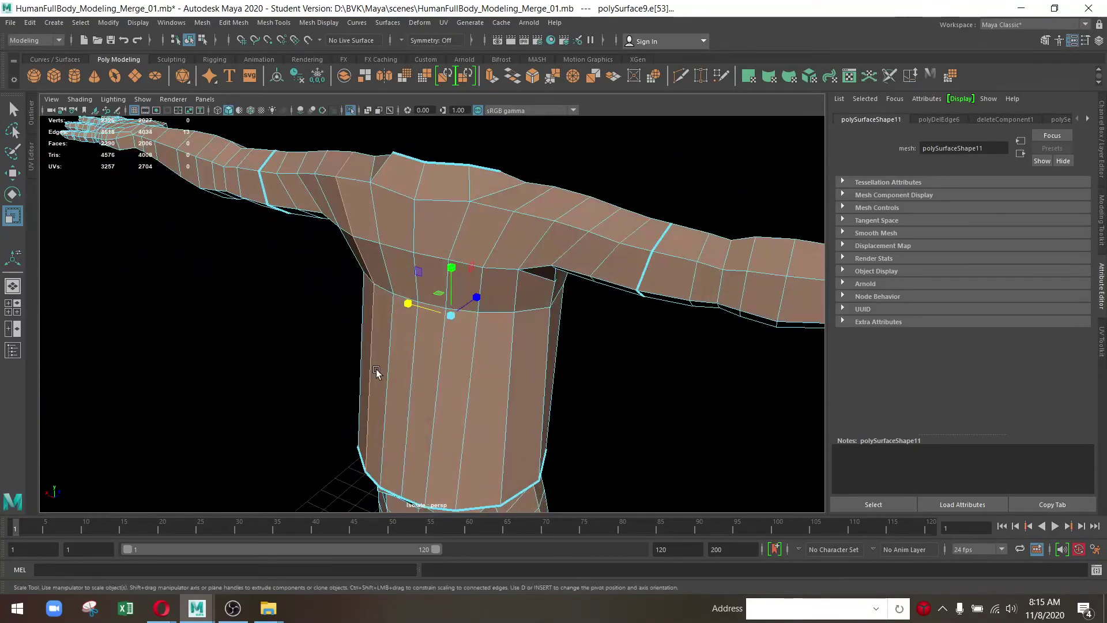
{"action": "left_click_drag", "start_coordinate": [489, 246], "coordinate": [450, 342]}
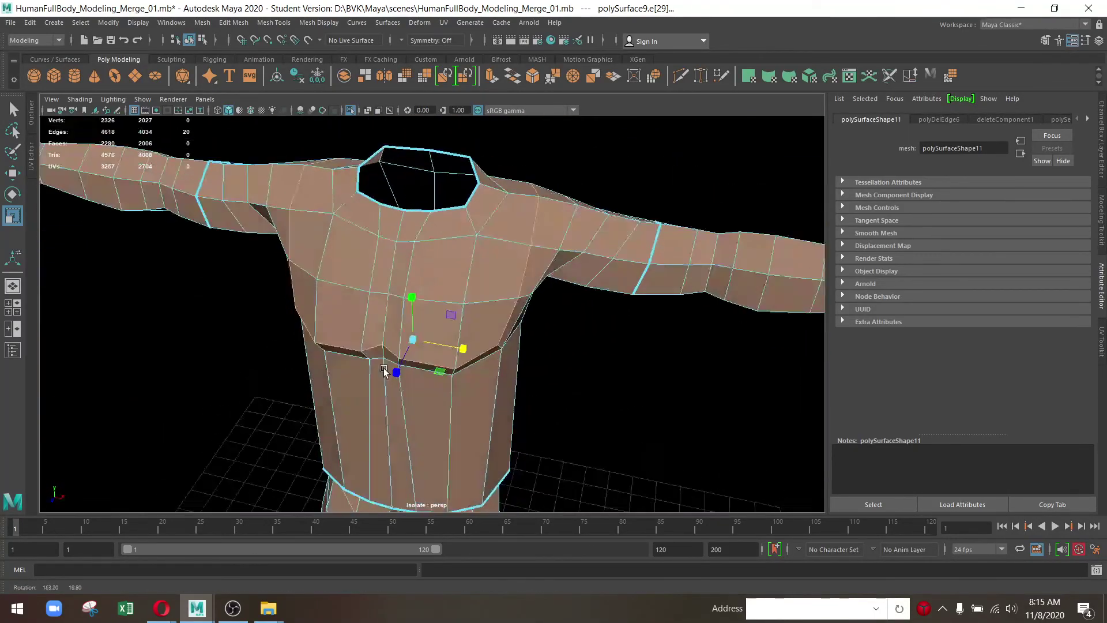
{"action": "key", "text": "ctrl+Delete"}
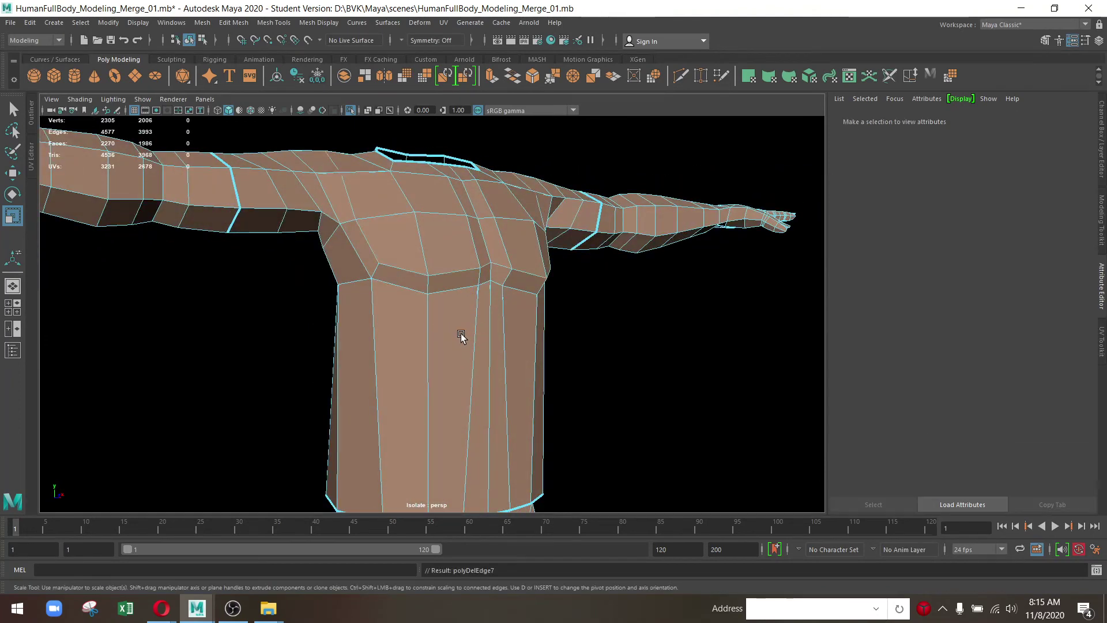
{"action": "left_click_drag", "start_coordinate": [462, 341], "coordinate": [371, 247]}
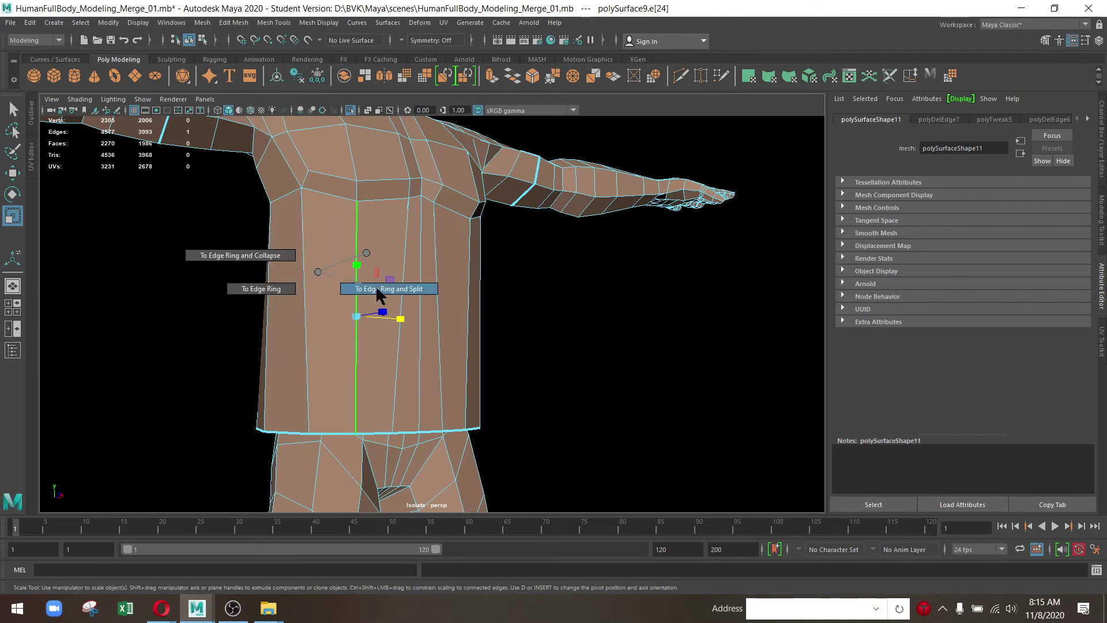
Split a new edge loop around the abdomen and convert it to vertices for moving
{"action": "left_click_drag", "start_coordinate": [366, 269], "coordinate": [396, 289]}
{"action": "left_click_drag", "start_coordinate": [395, 289], "coordinate": [474, 328]}
{"action": "left_click_drag", "start_coordinate": [521, 360], "coordinate": [459, 312]}
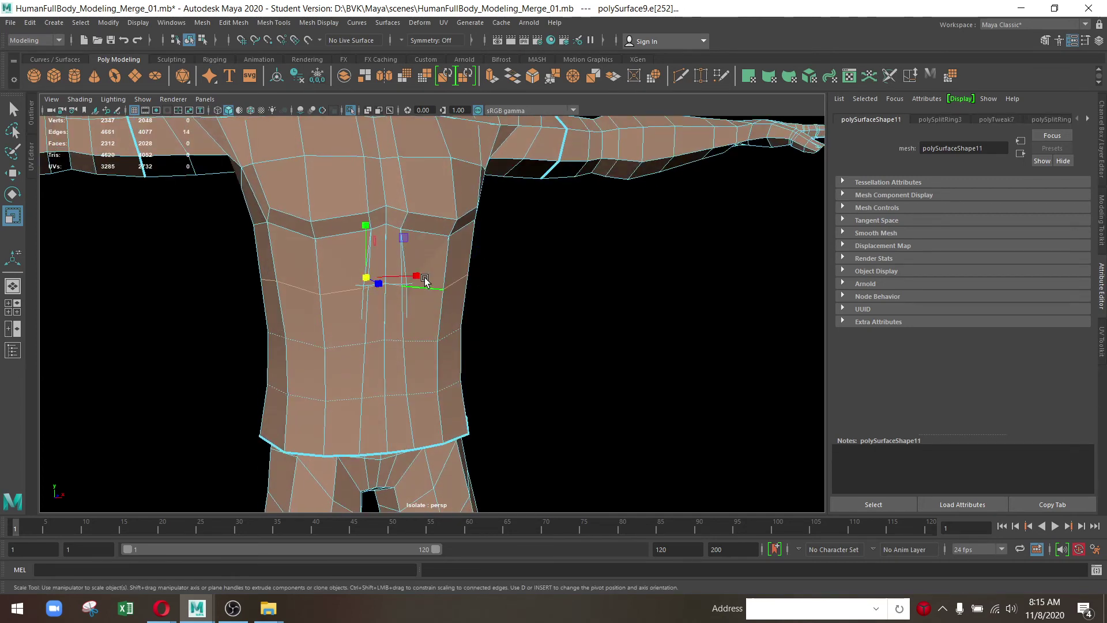
{"action": "left_click_drag", "start_coordinate": [407, 277], "coordinate": [565, 308]}
{"action": "key", "text": "w"}
{"action": "key", "text": "F9"}
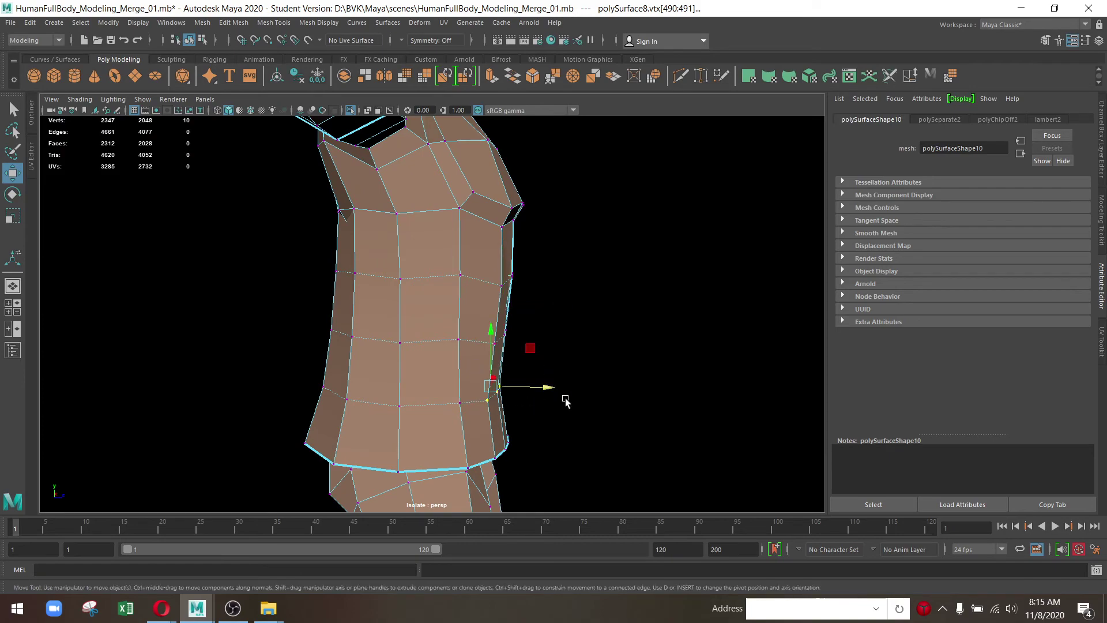
Shift the new loop's side vertices along X, then return to object mode
{"action": "left_click_drag", "start_coordinate": [548, 387], "coordinate": [478, 449]}
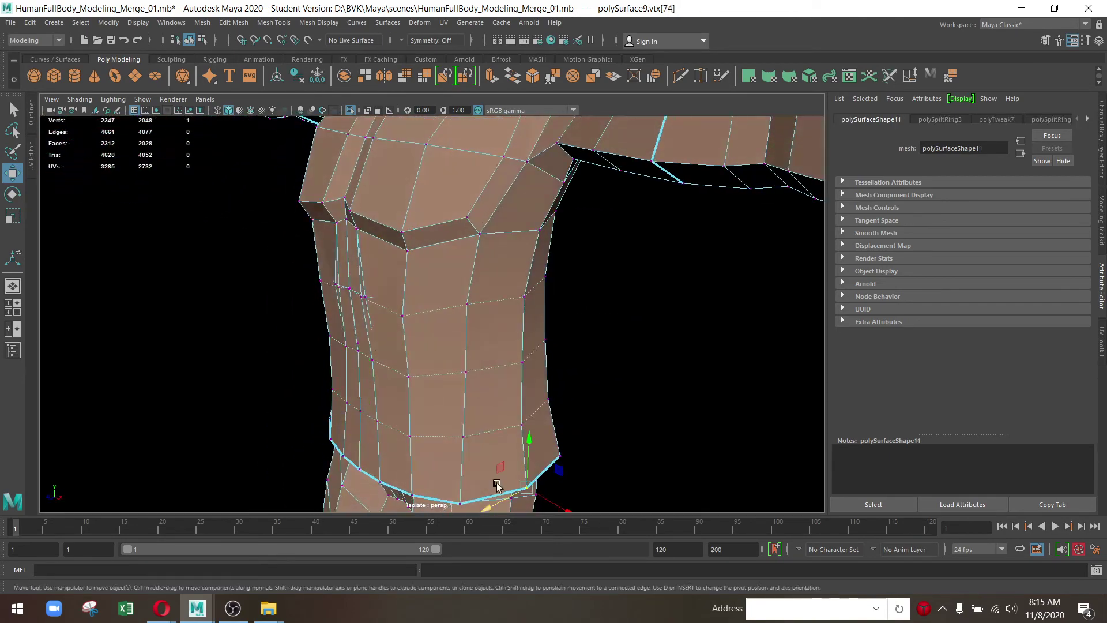
{"action": "left_click_drag", "start_coordinate": [497, 486], "coordinate": [637, 431]}
{"action": "left_click_drag", "start_coordinate": [487, 380], "coordinate": [548, 351]}
{"action": "left_click_drag", "start_coordinate": [519, 293], "coordinate": [531, 383]}
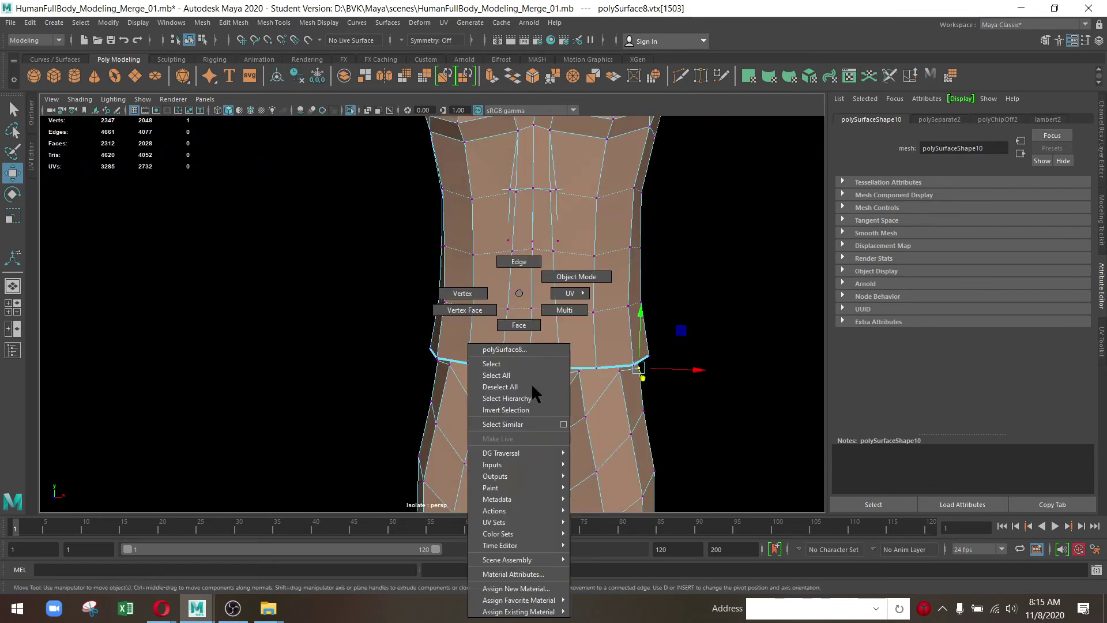
{"action": "left_click_drag", "start_coordinate": [581, 254], "coordinate": [576, 274]}
{"action": "left_click", "coordinate": [467, 402]}
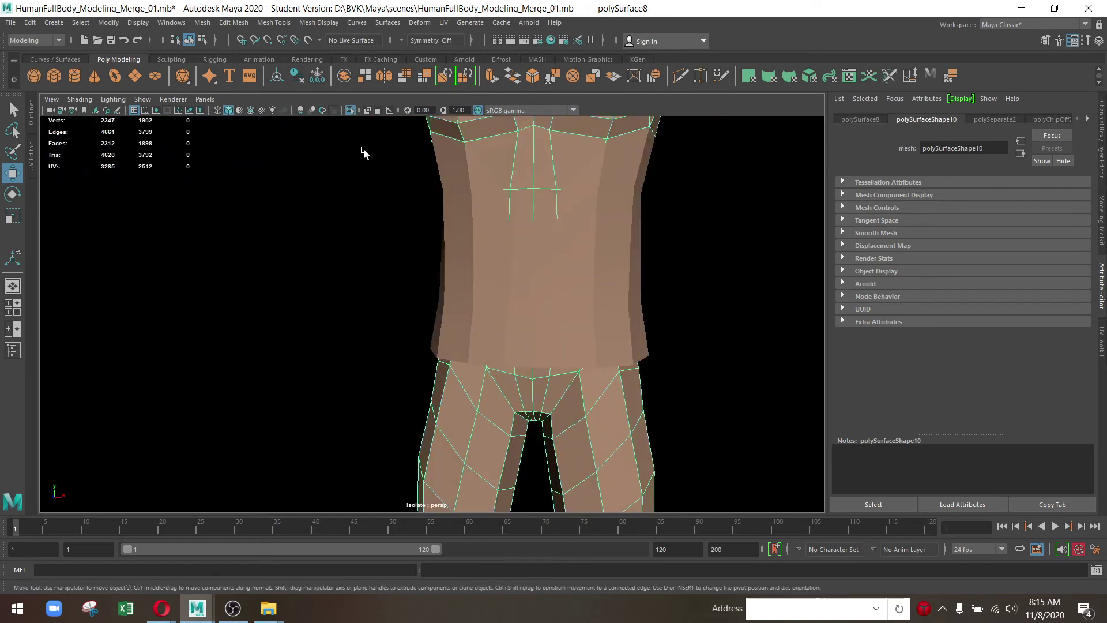
Pull the side waist vertex inward along X and return to object mode
{"action": "left_click_drag", "start_coordinate": [544, 240], "coordinate": [476, 358]}
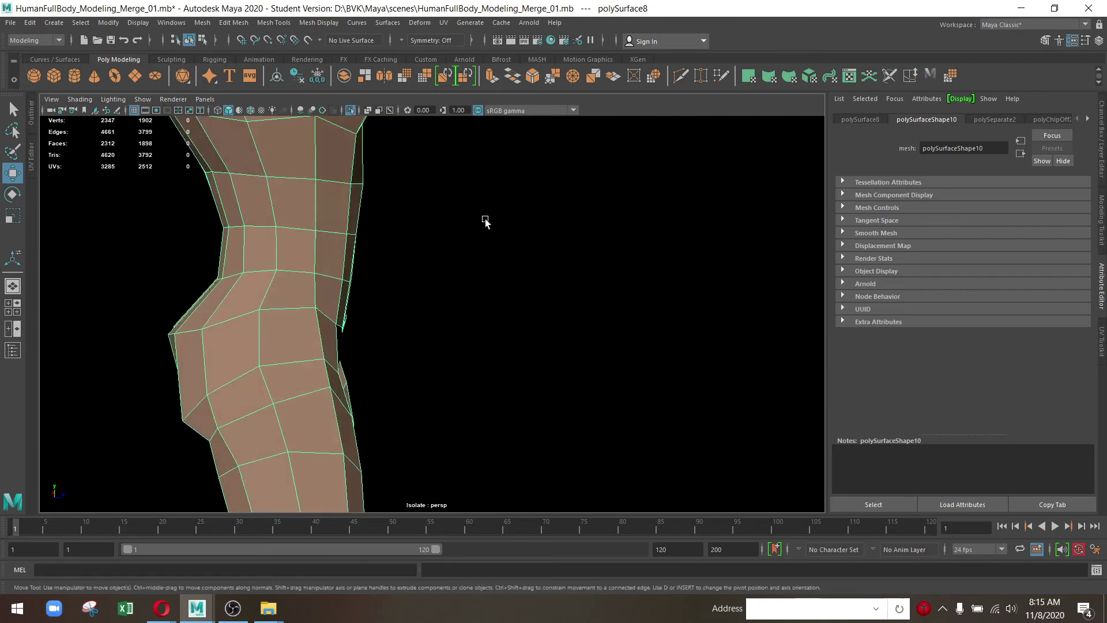
{"action": "left_click_drag", "start_coordinate": [413, 253], "coordinate": [340, 245]}
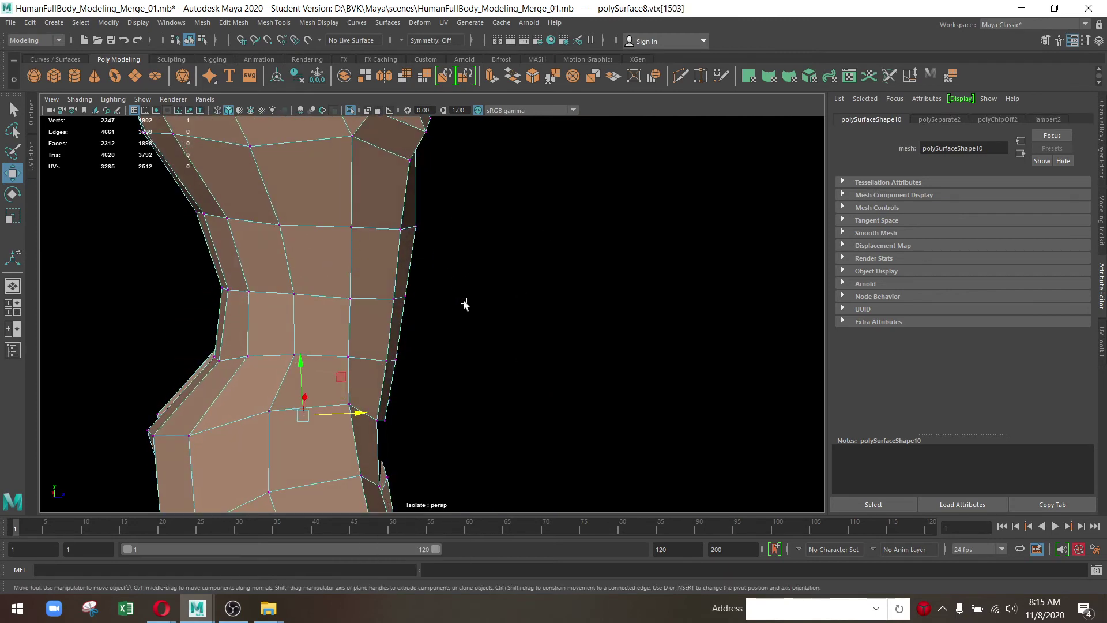
{"action": "left_click_drag", "start_coordinate": [408, 202], "coordinate": [499, 229]}
{"action": "left_click_drag", "start_coordinate": [462, 270], "coordinate": [459, 233]}
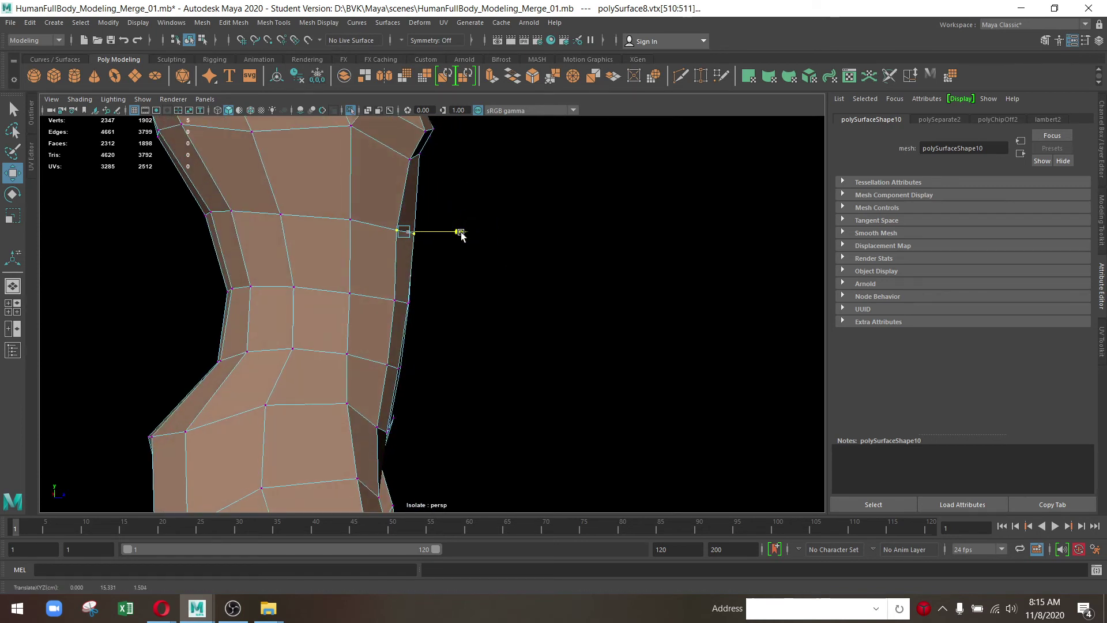
{"action": "left_click_drag", "start_coordinate": [466, 323], "coordinate": [386, 287]}
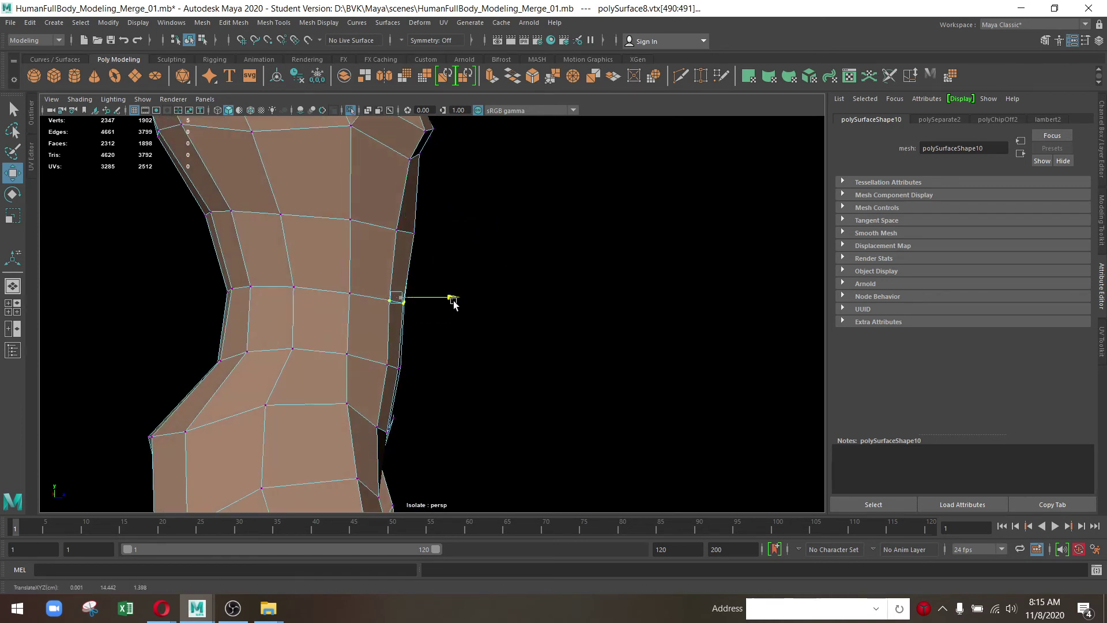
{"action": "left_click_drag", "start_coordinate": [453, 303], "coordinate": [579, 321]}
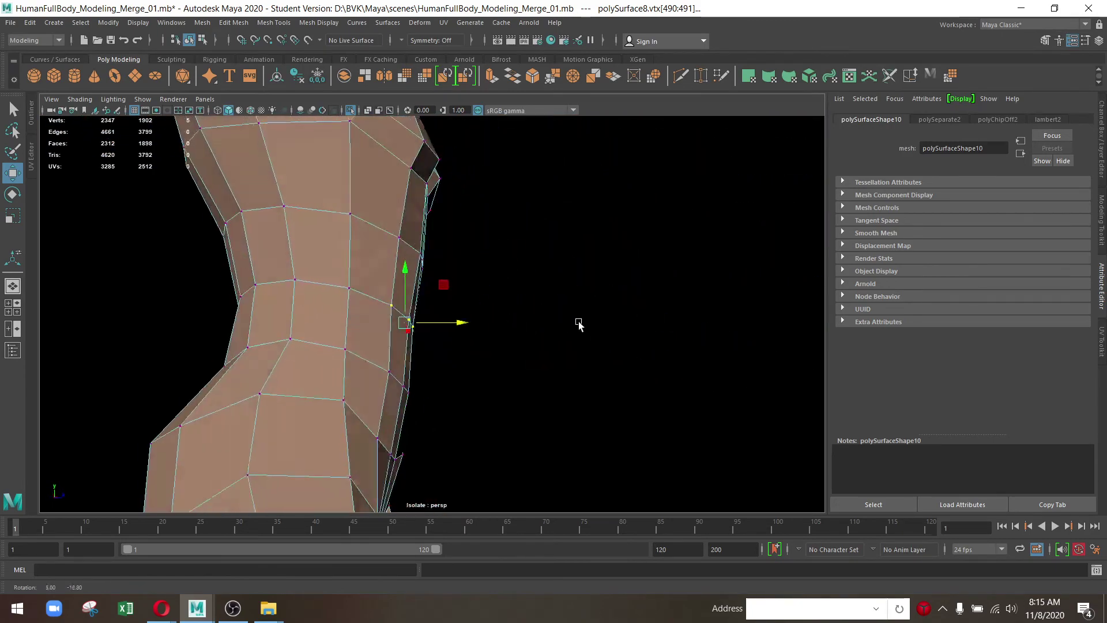
{"action": "key", "text": "F8"}
{"action": "left_click_drag", "start_coordinate": [655, 255], "coordinate": [307, 378]}
{"action": "left_click", "coordinate": [351, 111]}
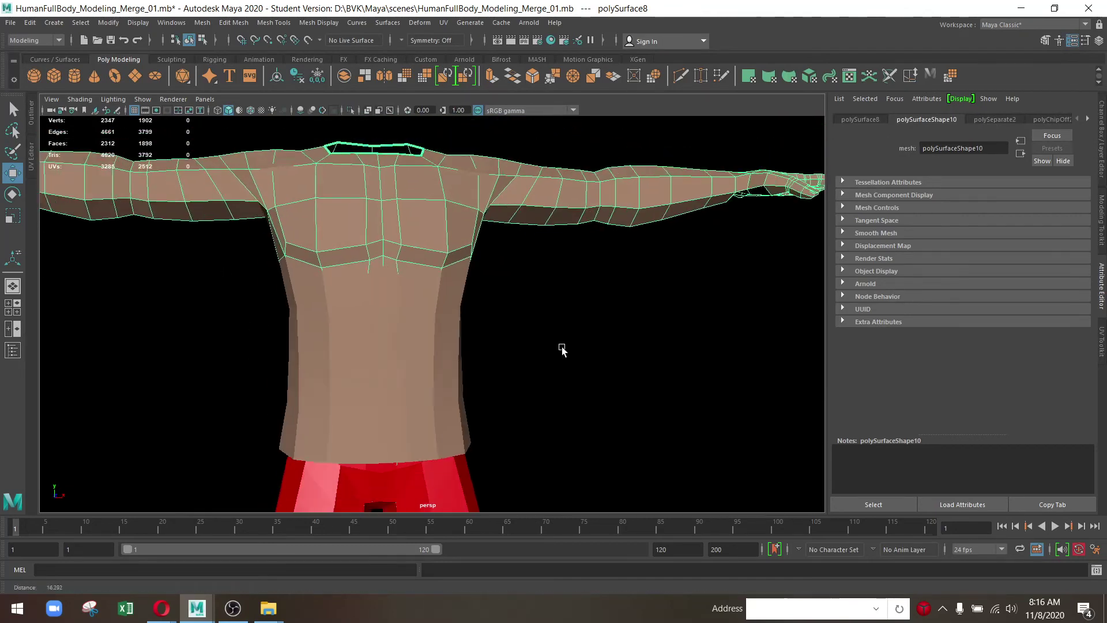
{"action": "left_click_drag", "start_coordinate": [564, 348], "coordinate": [354, 355]}
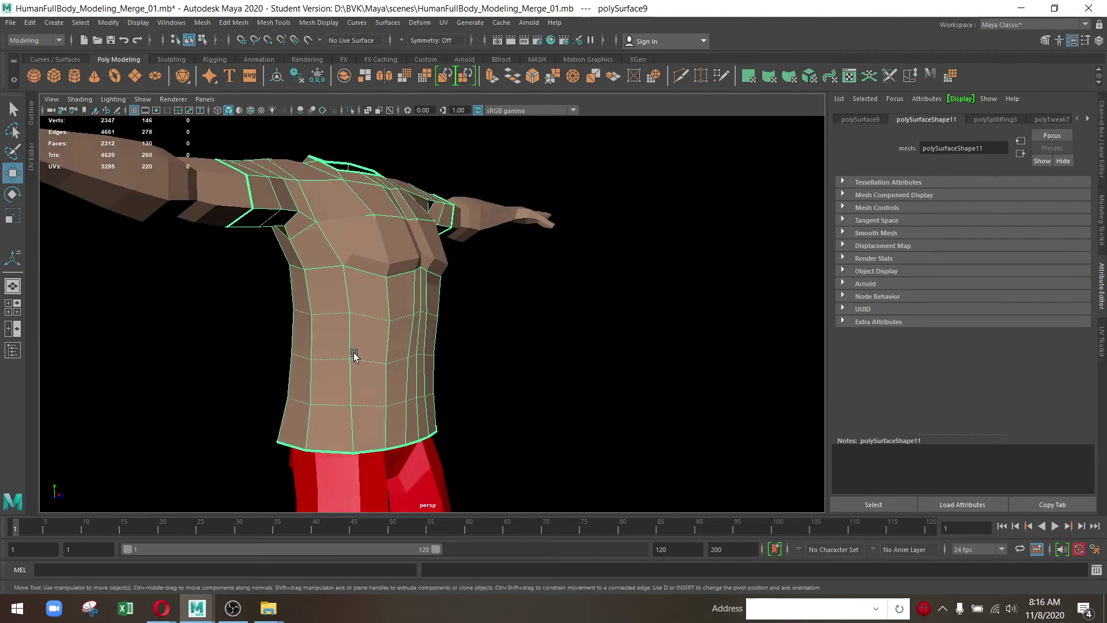
{"action": "left_click", "coordinate": [356, 111]}
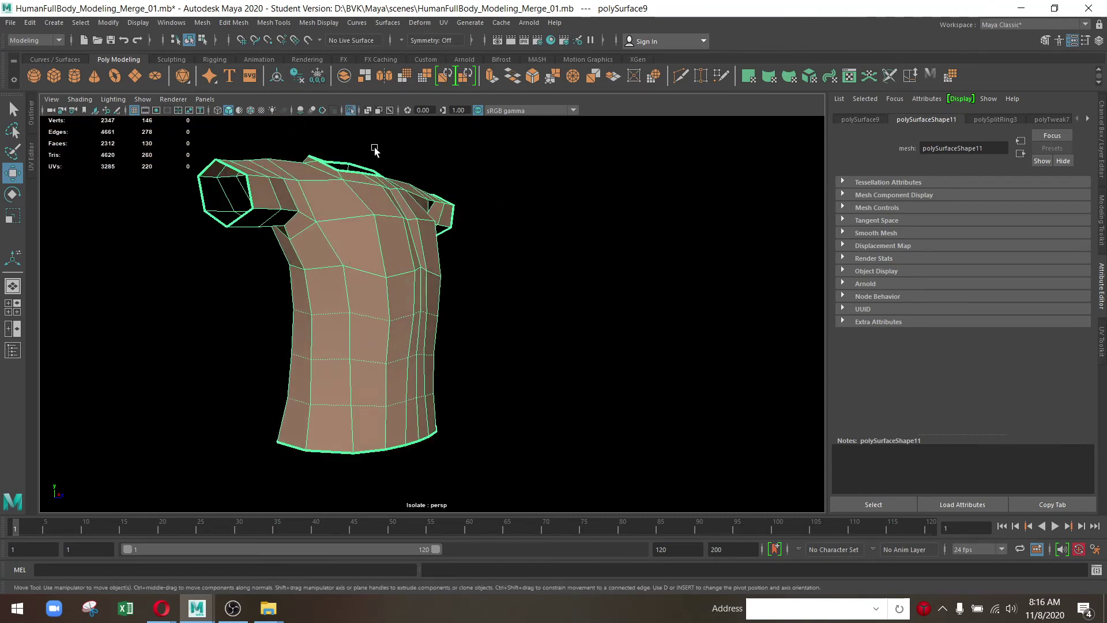
{"action": "left_click_drag", "start_coordinate": [375, 156], "coordinate": [430, 264]}
{"action": "left_click_drag", "start_coordinate": [415, 242], "coordinate": [459, 272]}
{"action": "left_click_drag", "start_coordinate": [460, 272], "coordinate": [417, 190]}
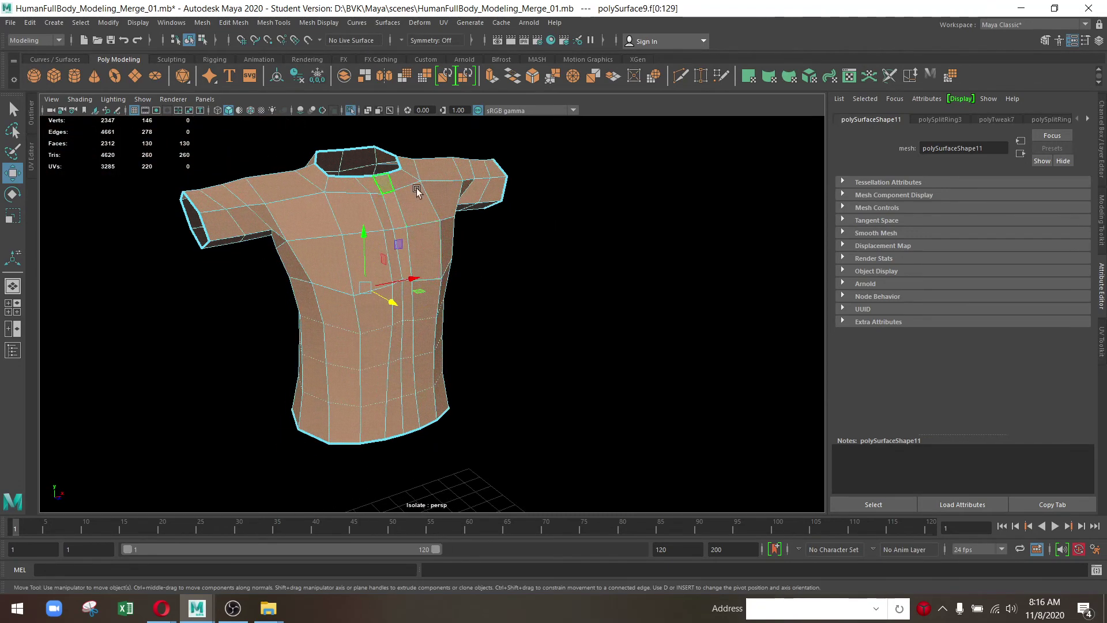
{"action": "left_click_drag", "start_coordinate": [553, 254], "coordinate": [339, 353]}
{"action": "scroll", "scroll_direction": "up", "scroll_amount": 3}
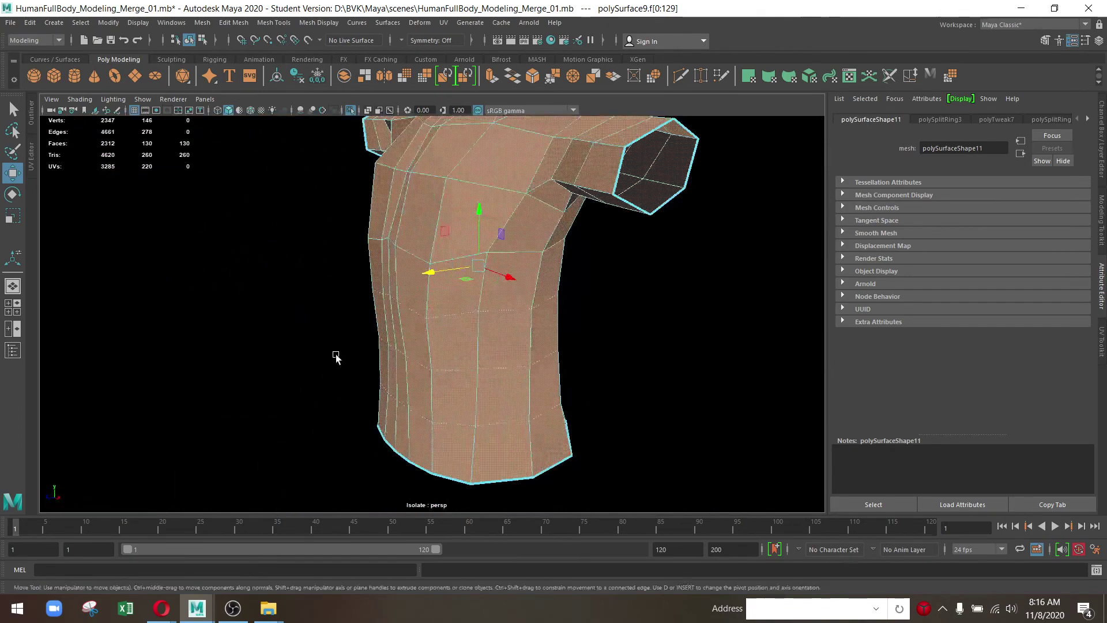
{"action": "left_click_drag", "start_coordinate": [415, 218], "coordinate": [498, 186]}
{"action": "left_click_drag", "start_coordinate": [498, 185], "coordinate": [489, 369]}
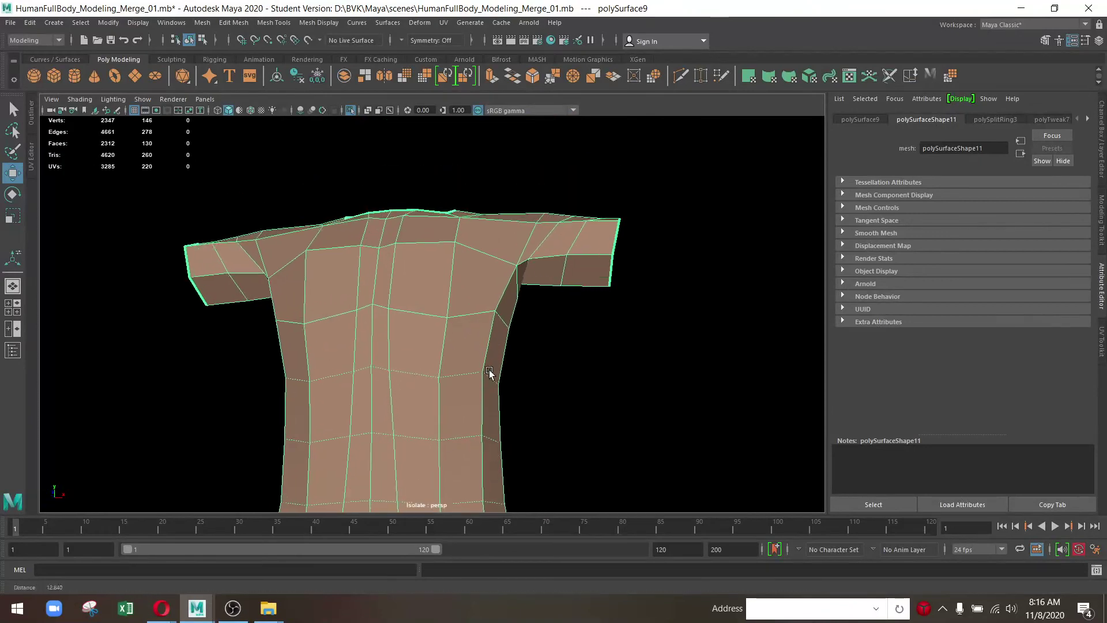
{"action": "left_click", "coordinate": [350, 109]}
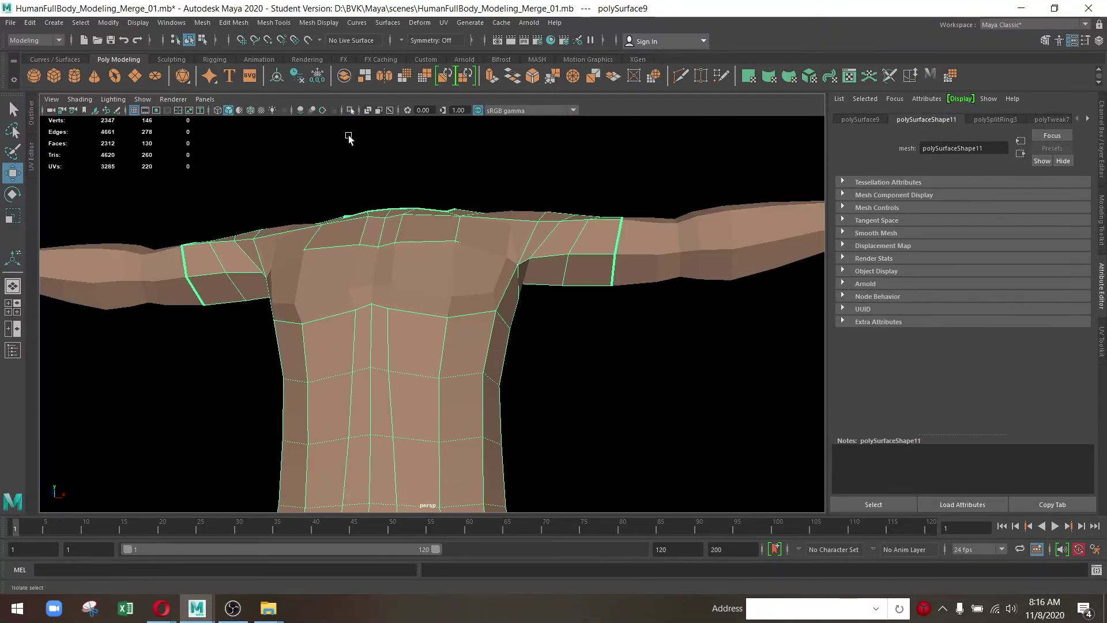
{"action": "left_click_drag", "start_coordinate": [349, 142], "coordinate": [655, 255]}
{"action": "left_click_drag", "start_coordinate": [655, 255], "coordinate": [648, 288]}
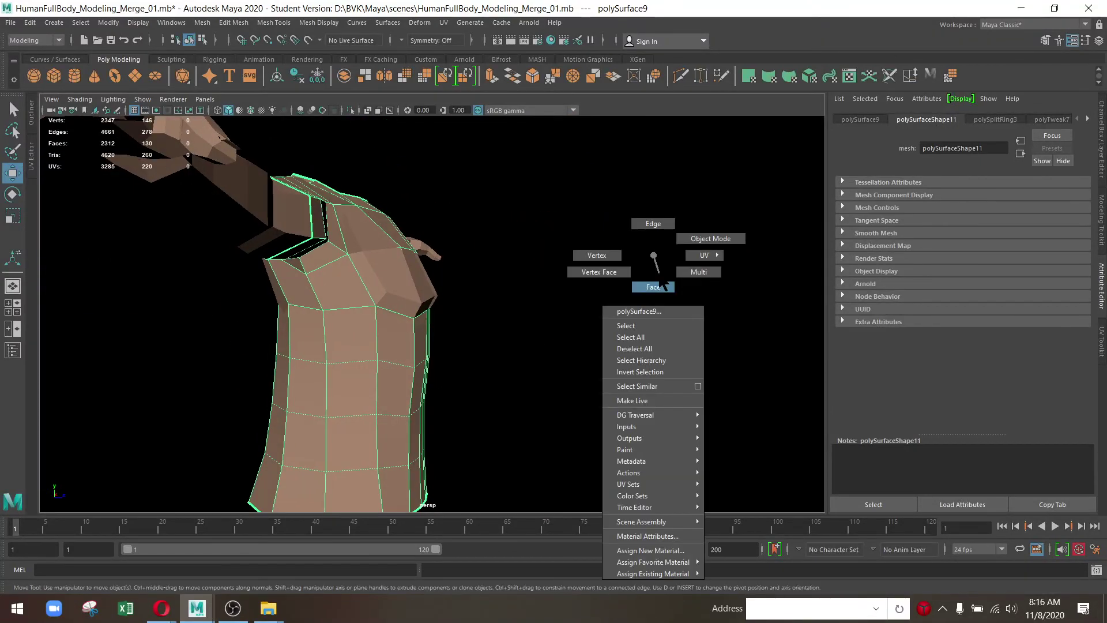
{"action": "left_click", "coordinate": [399, 288]}
{"action": "left_click_drag", "start_coordinate": [399, 288], "coordinate": [391, 354]}
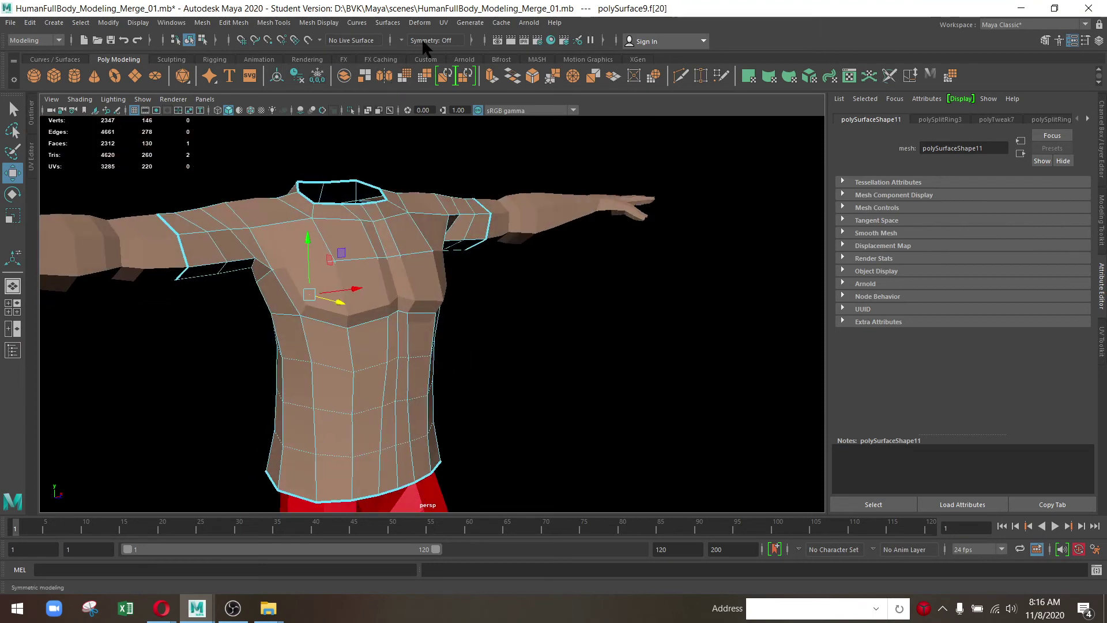
Set Symmetry to Object X and push the soft-selected chest faces outward
{"action": "left_click", "coordinate": [427, 41]}
{"action": "left_click", "coordinate": [429, 89]}
{"action": "left_click_drag", "start_coordinate": [438, 173], "coordinate": [435, 406]}
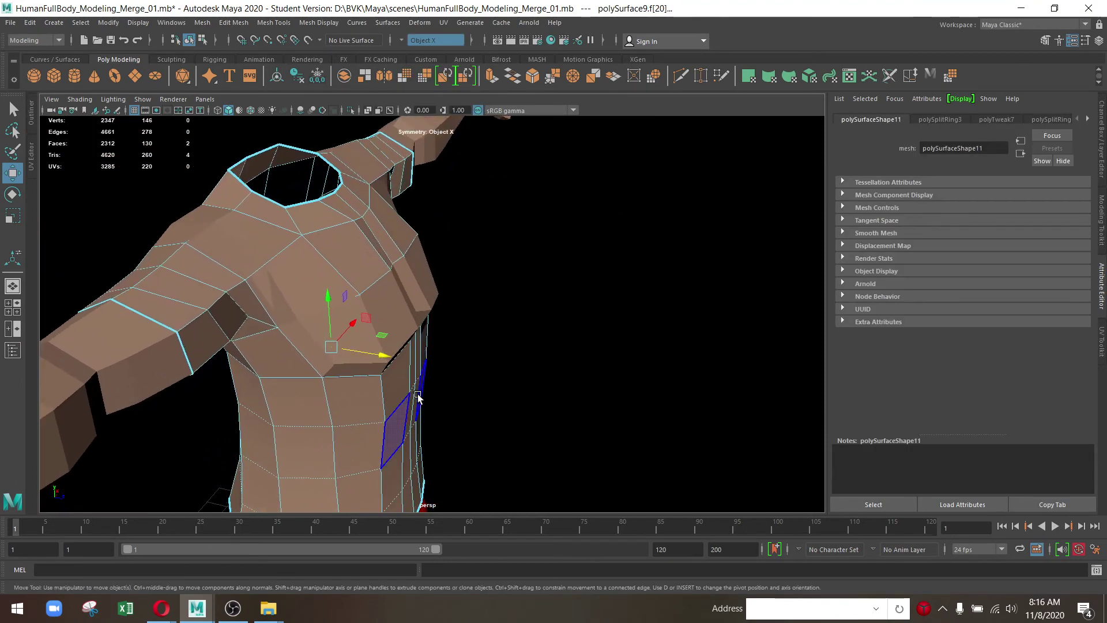
{"action": "key", "text": "b"}
{"action": "left_click_drag", "start_coordinate": [418, 396], "coordinate": [441, 350]}
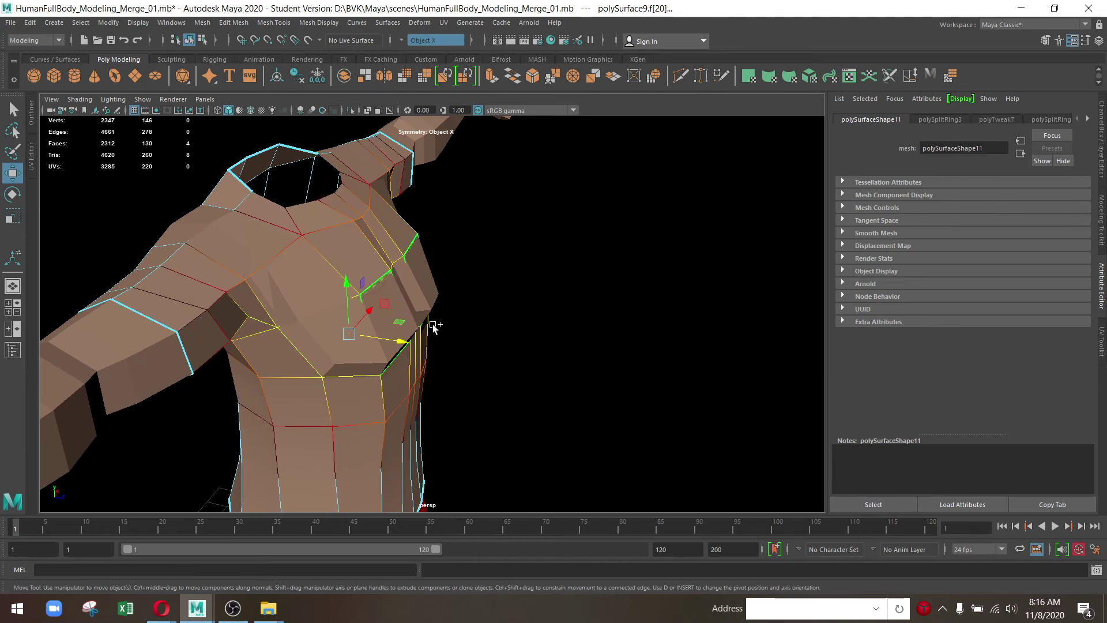
{"action": "left_click_drag", "start_coordinate": [398, 342], "coordinate": [499, 375]}
{"action": "key", "text": "e"}
{"action": "key", "text": "w"}
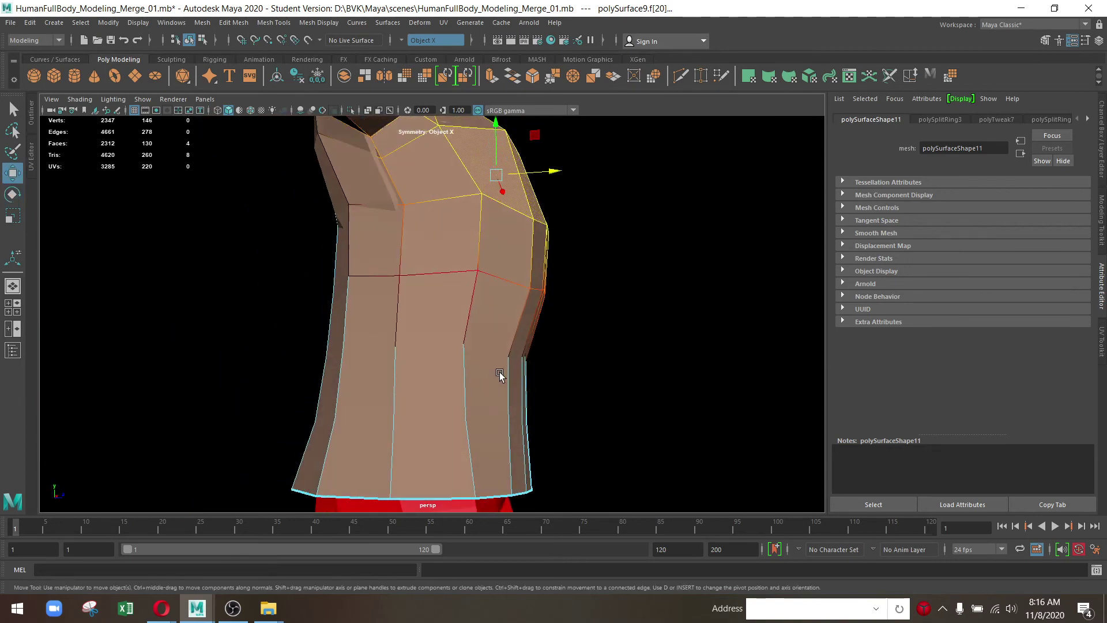
Nudge the two waist vertices symmetrically along X
{"action": "left_click_drag", "start_coordinate": [514, 292], "coordinate": [512, 258]}
{"action": "left_click_drag", "start_coordinate": [582, 400], "coordinate": [487, 346]}
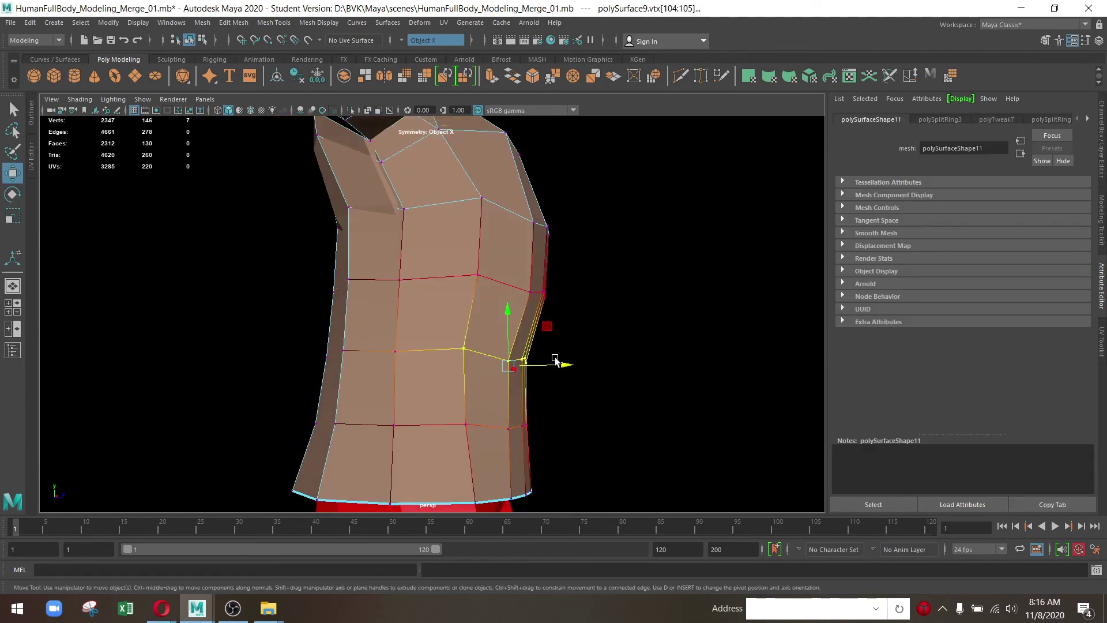
{"action": "left_click_drag", "start_coordinate": [564, 362], "coordinate": [459, 247]}
{"action": "key", "text": "F8"}
Select the shirt mesh and show its smooth preview with the 3 key
{"action": "left_click", "coordinate": [577, 373]}
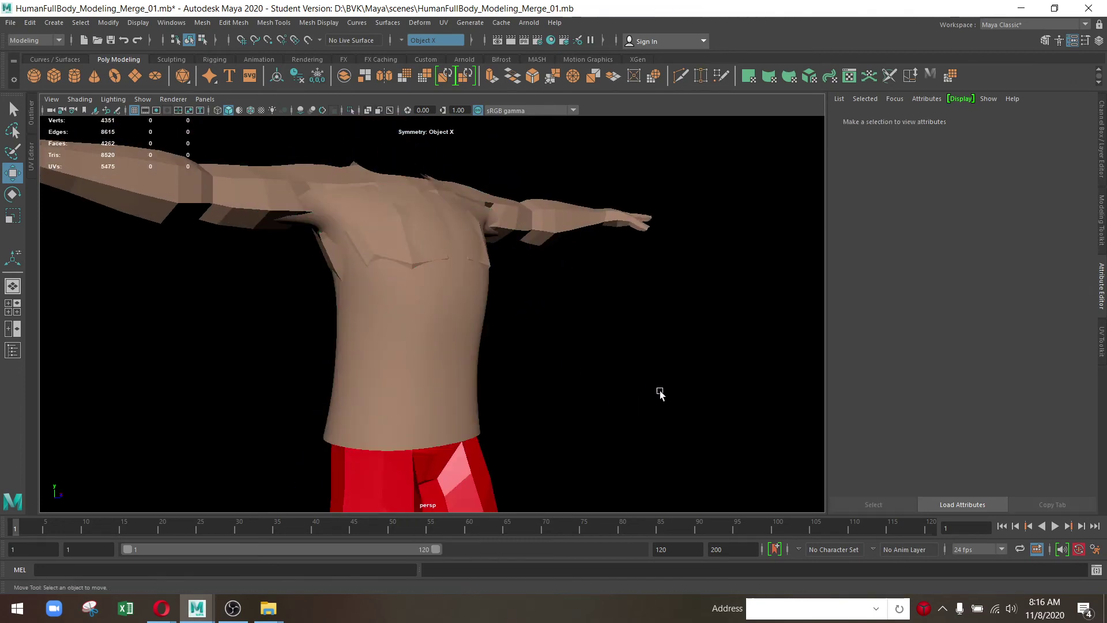
{"action": "left_click_drag", "start_coordinate": [586, 402], "coordinate": [584, 415]}
{"action": "left_click", "coordinate": [448, 388]}
{"action": "left_click_drag", "start_coordinate": [448, 388], "coordinate": [488, 294]}
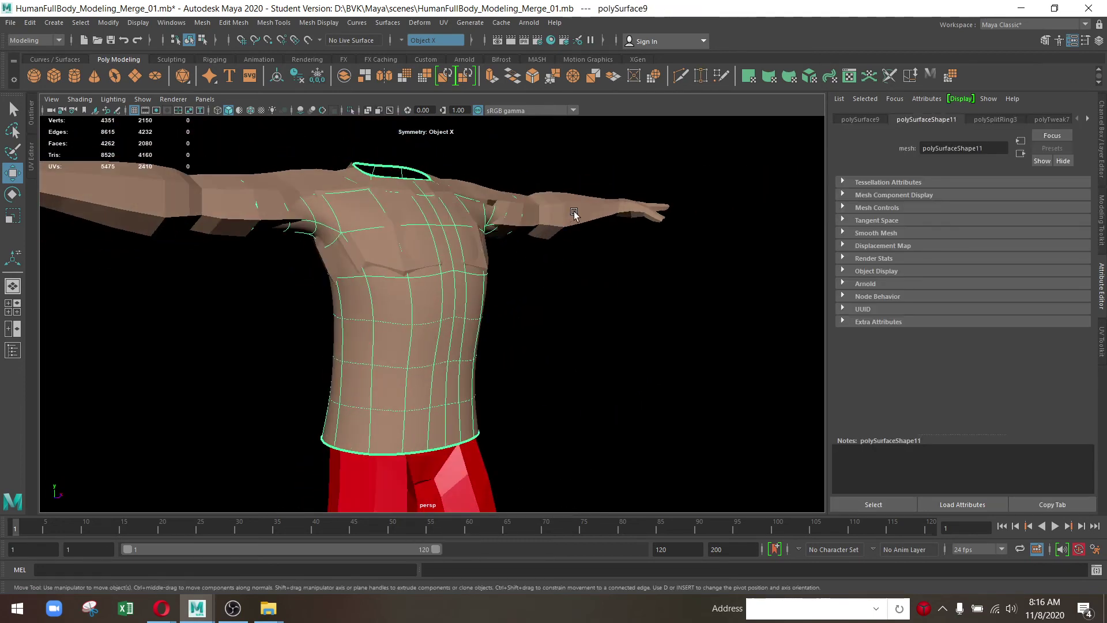
{"action": "key", "text": "3"}
{"action": "left_click", "coordinate": [605, 383]}
{"action": "left_click", "coordinate": [390, 250]}
{"action": "left_click_drag", "start_coordinate": [388, 219], "coordinate": [407, 427]}
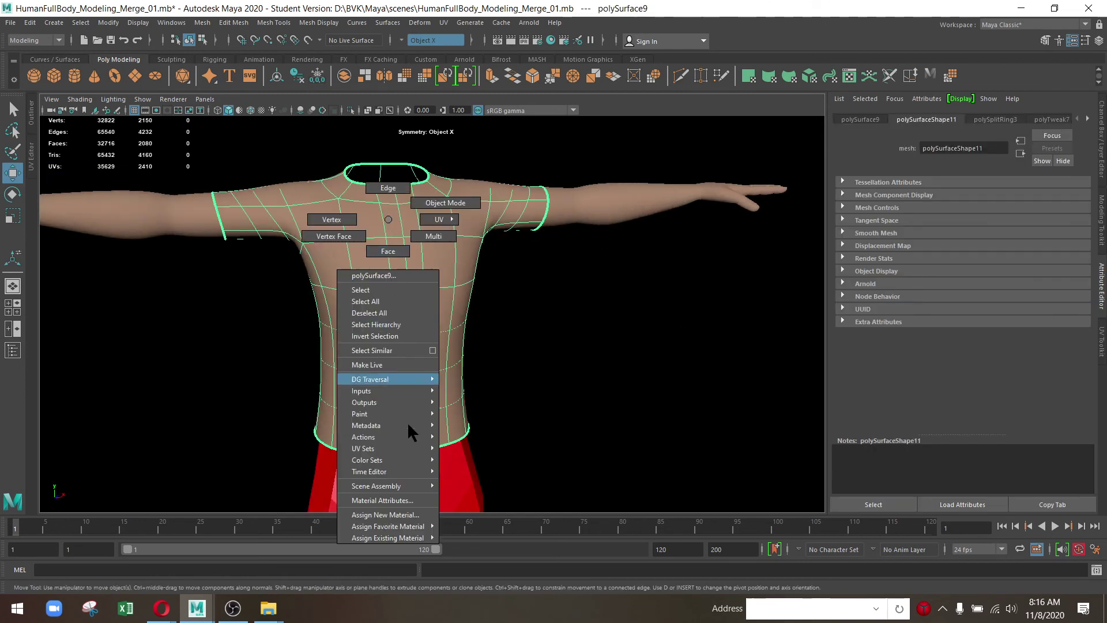
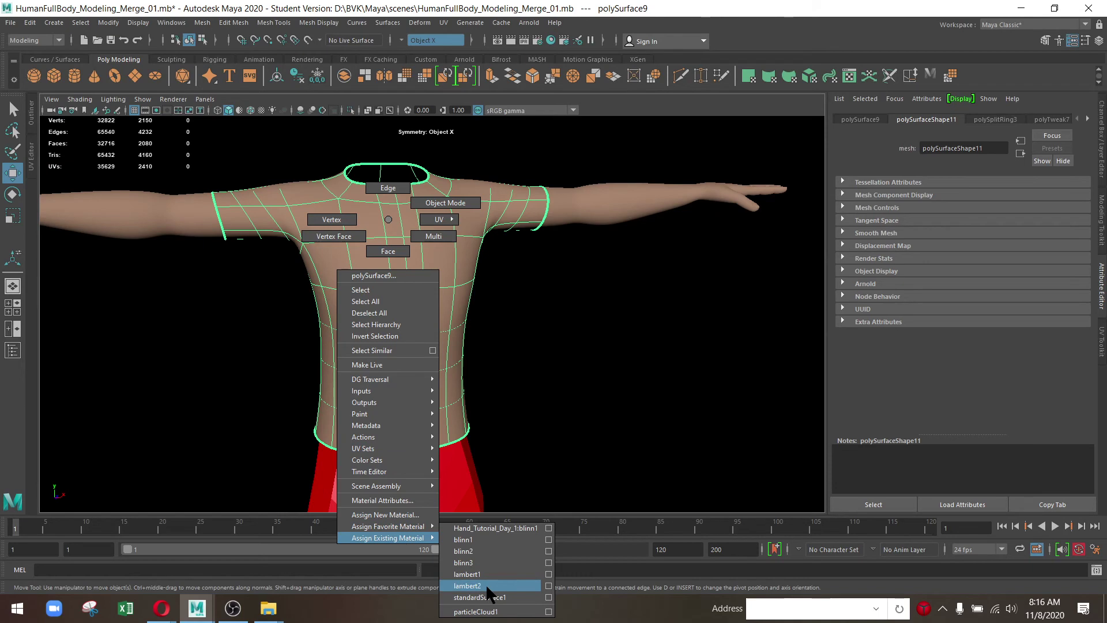
Give the T-shirt the existing grey lambert2 material and reselect it from the front
{"action": "left_click", "coordinate": [486, 552]}
{"action": "left_click_drag", "start_coordinate": [470, 485], "coordinate": [484, 352]}
{"action": "left_click_drag", "start_coordinate": [484, 352], "coordinate": [534, 365]}
{"action": "left_click", "coordinate": [534, 364]}
{"action": "left_click_drag", "start_coordinate": [533, 364], "coordinate": [475, 352]}
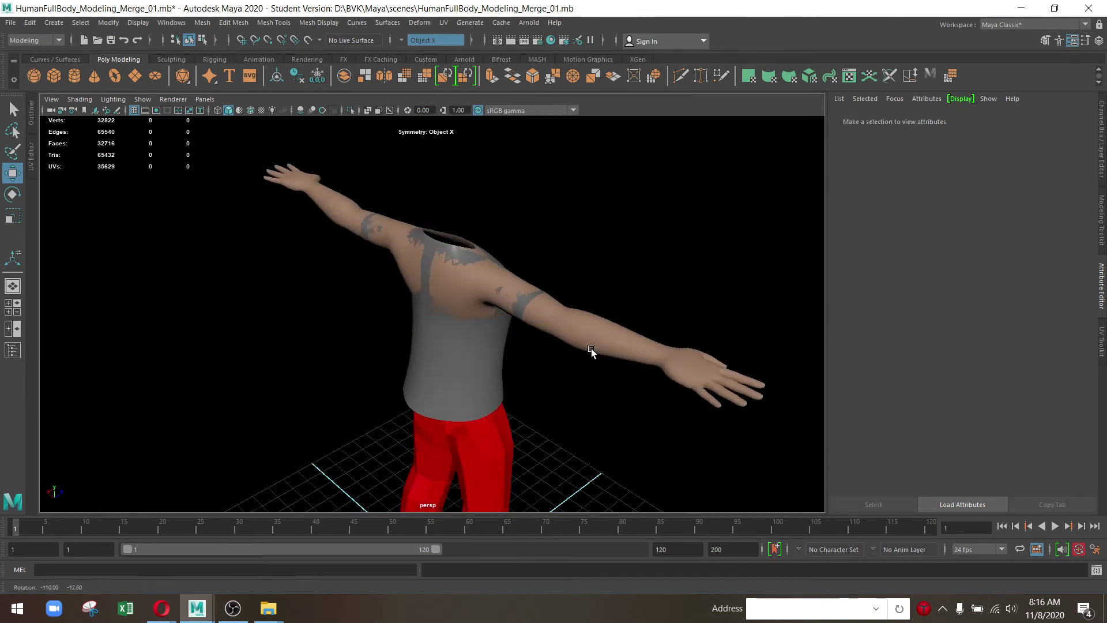
{"action": "left_click", "coordinate": [475, 351]}
{"action": "left_click_drag", "start_coordinate": [479, 293], "coordinate": [478, 323]}
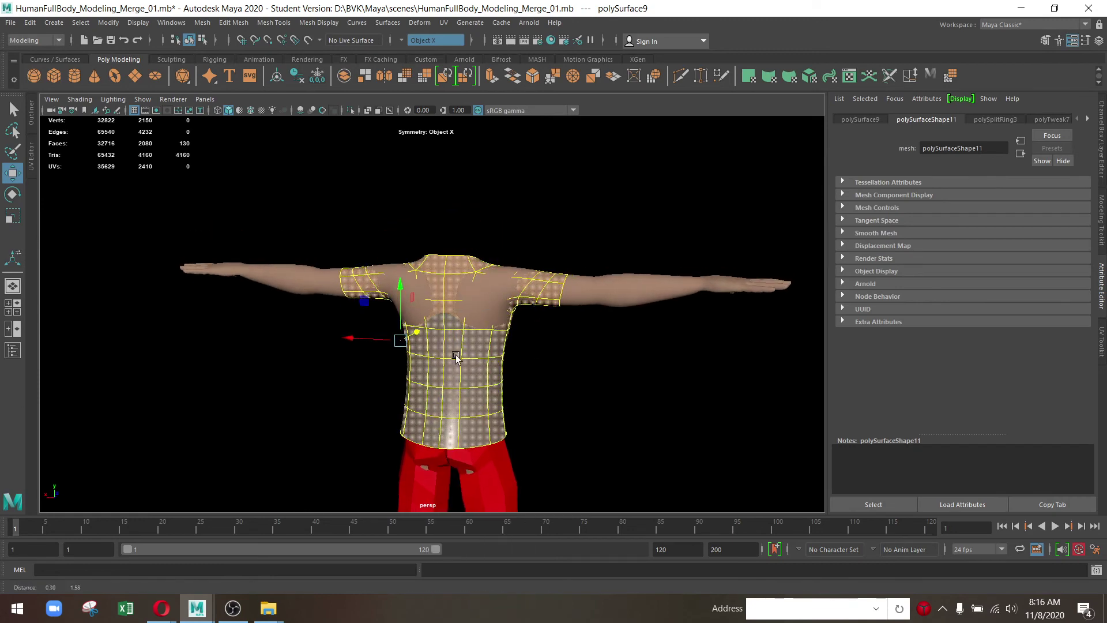
Select faces on the back of the shirt's shoulders
{"action": "scroll", "scroll_direction": "up", "scroll_amount": 3}
{"action": "left_click", "coordinate": [513, 392]}
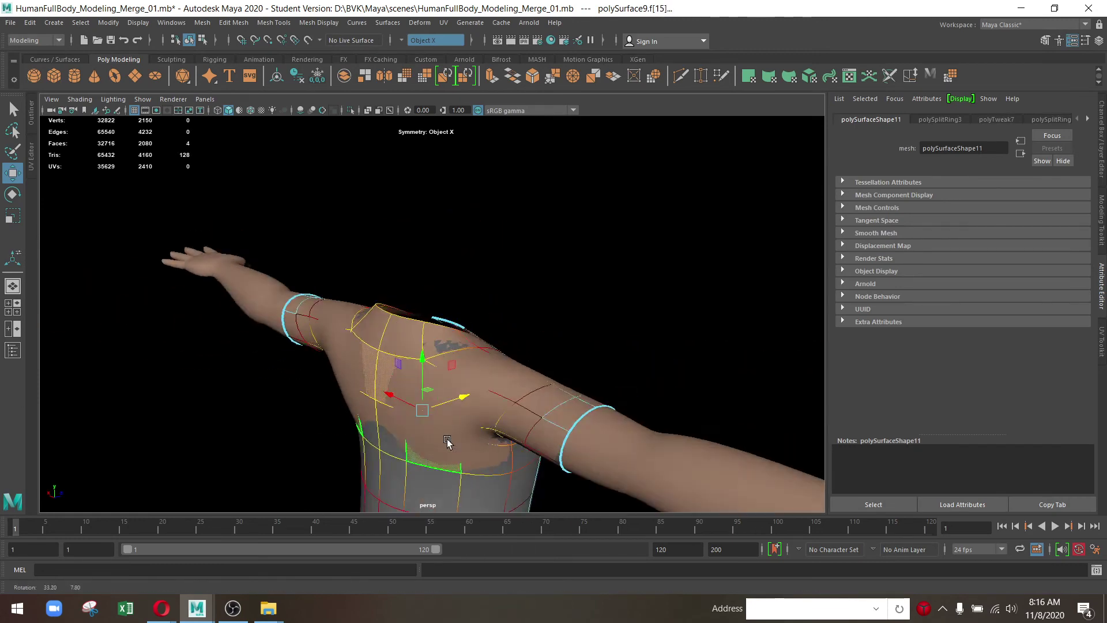
{"action": "left_click_drag", "start_coordinate": [504, 410], "coordinate": [442, 293]}
{"action": "left_click", "coordinate": [457, 399]}
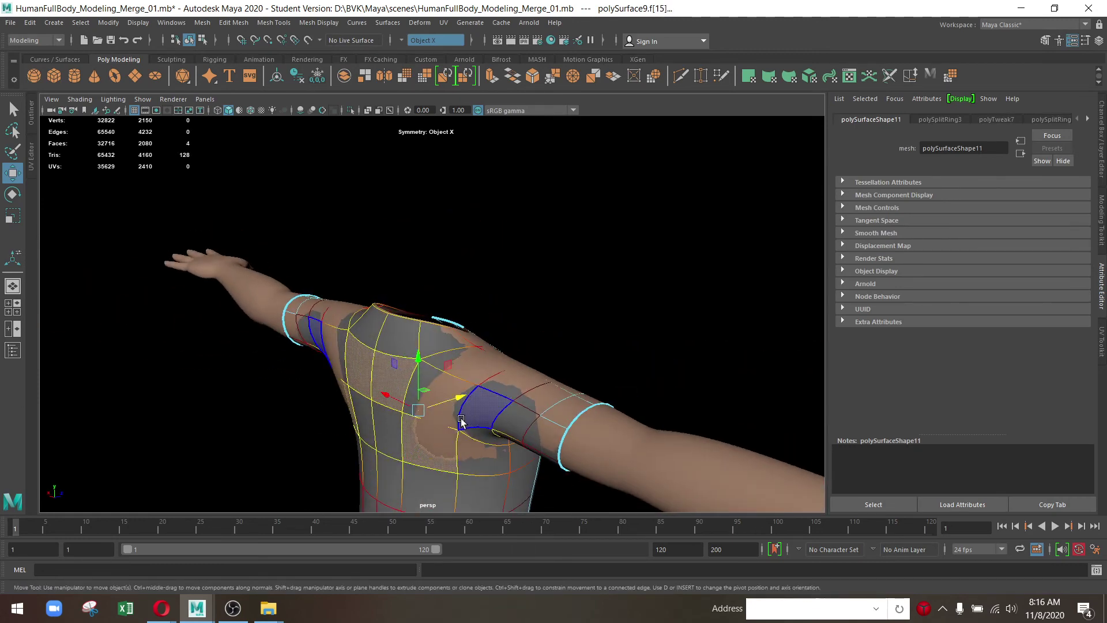
{"action": "left_click_drag", "start_coordinate": [442, 293], "coordinate": [444, 389]}
Pull the shoulder and armpit edges outward to smooth the shoulder crease
{"action": "left_click", "coordinate": [443, 387]}
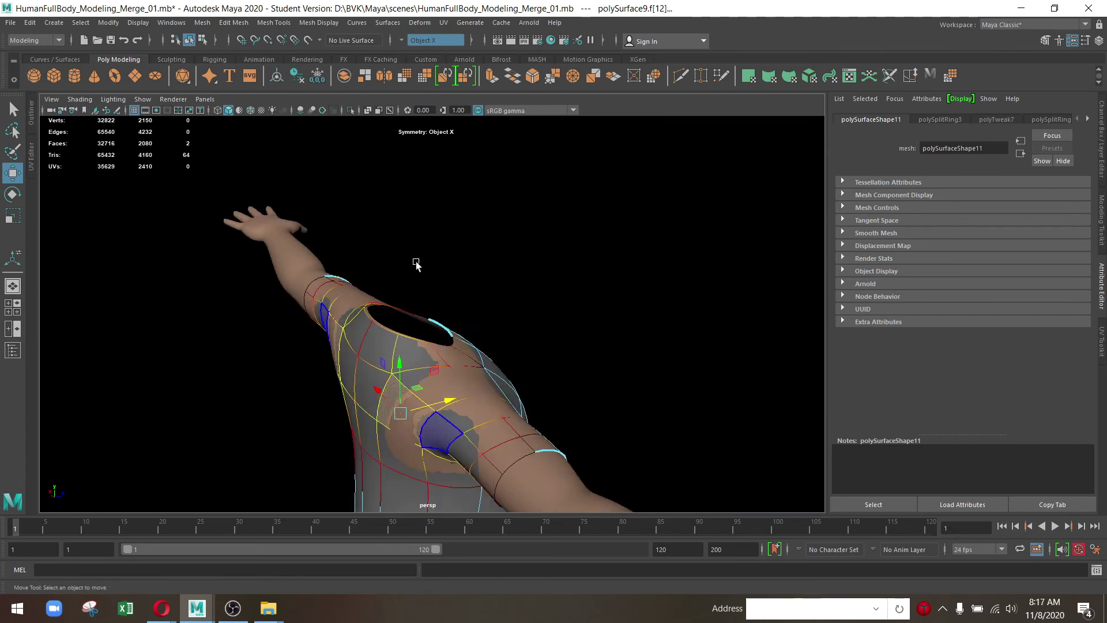
{"action": "key", "text": "F10"}
{"action": "left_click_drag", "start_coordinate": [416, 262], "coordinate": [452, 383]}
{"action": "left_click", "coordinate": [468, 375]}
{"action": "left_click", "coordinate": [469, 387]}
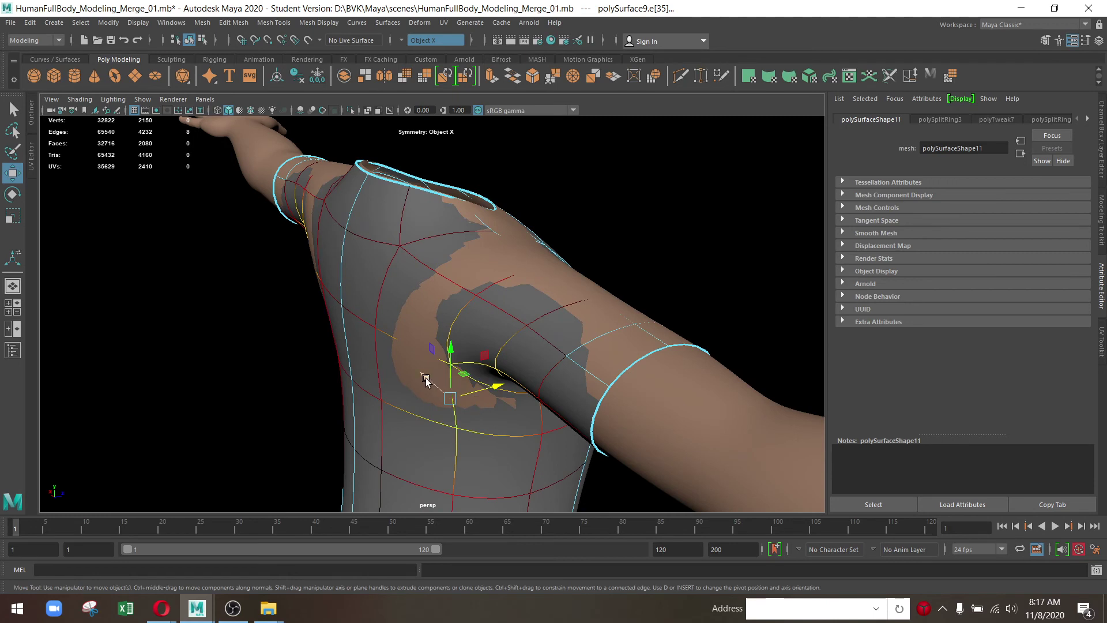
{"action": "left_click_drag", "start_coordinate": [425, 378], "coordinate": [428, 381]}
{"action": "left_click", "coordinate": [451, 331]}
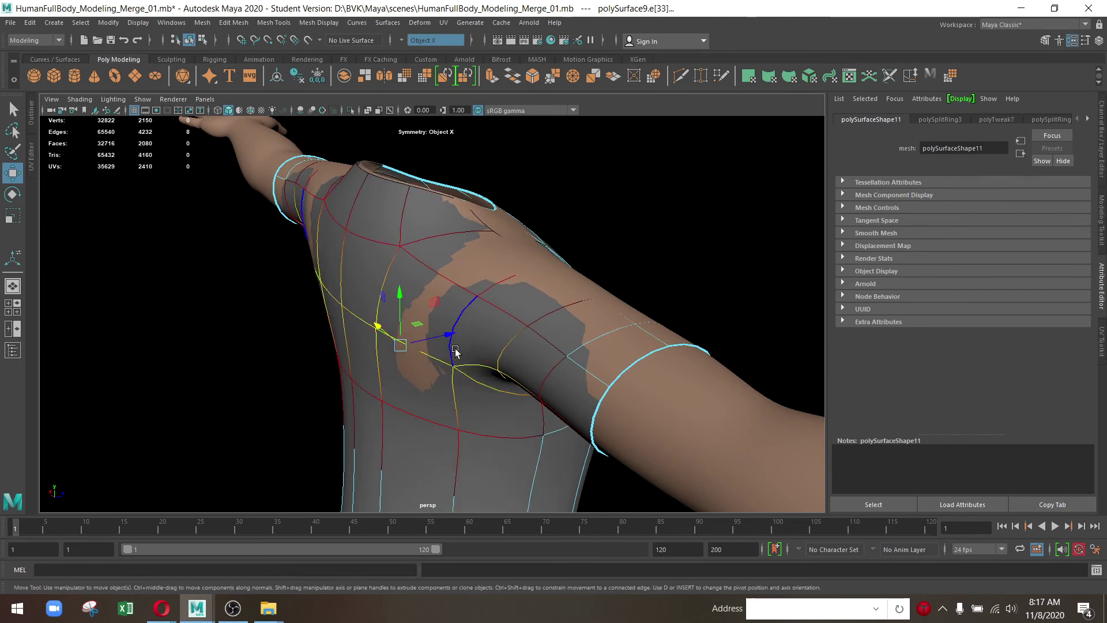
{"action": "left_click_drag", "start_coordinate": [451, 331], "coordinate": [451, 338]}
Raise the shoulder edge loop and select the shirt's neck band faces
{"action": "left_click_drag", "start_coordinate": [505, 325], "coordinate": [460, 345]}
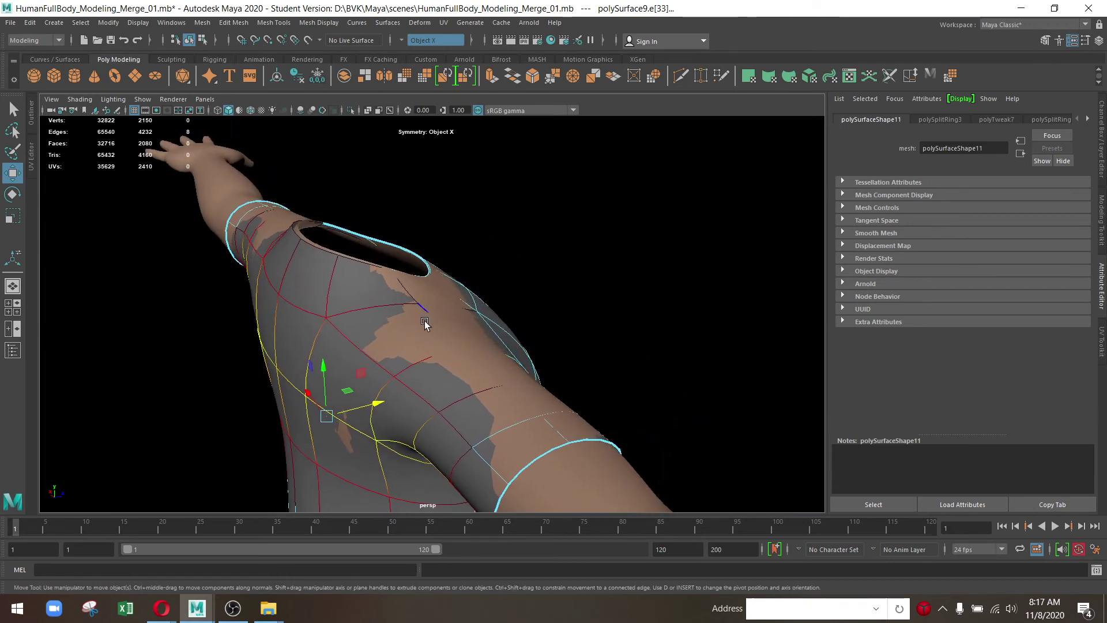
{"action": "left_click", "coordinate": [453, 340]}
{"action": "double_click", "coordinate": [486, 369]}
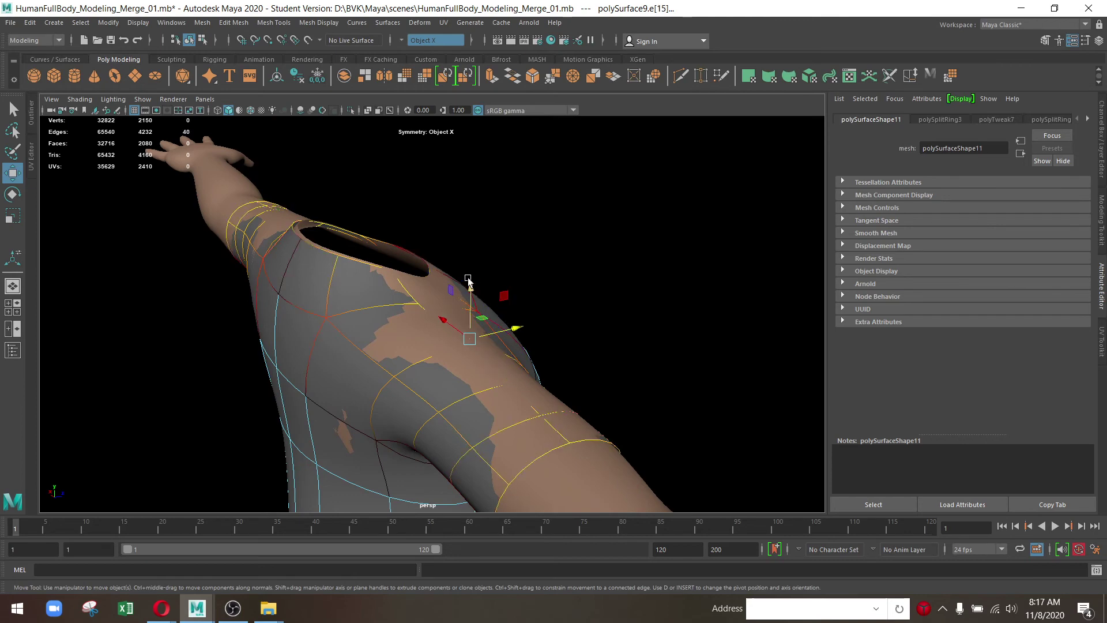
{"action": "left_click_drag", "start_coordinate": [467, 280], "coordinate": [421, 314]}
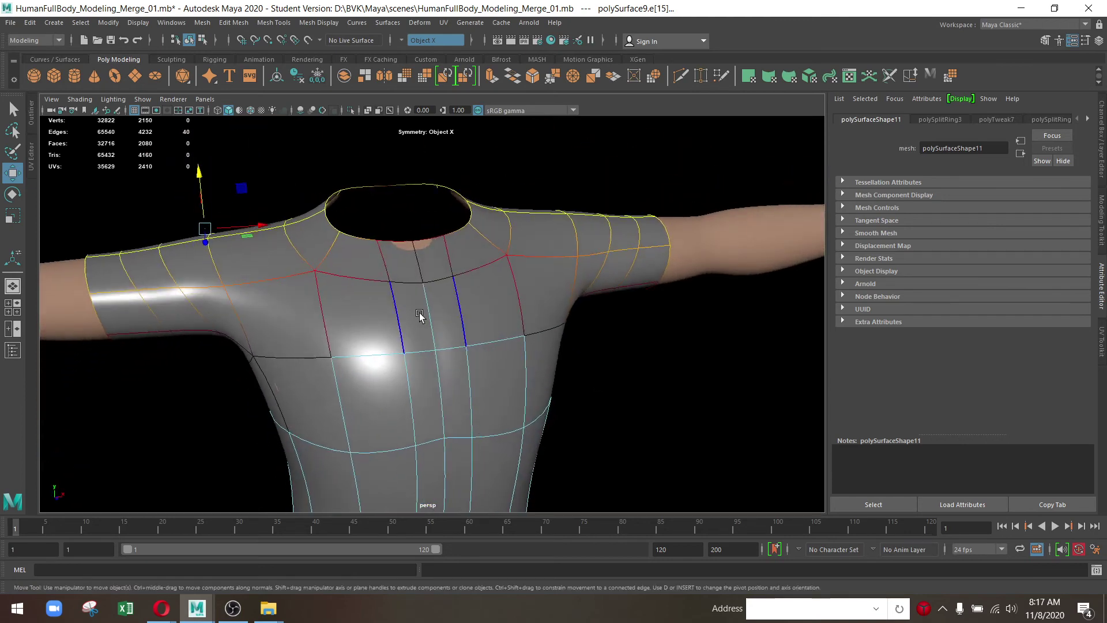
{"action": "left_click", "coordinate": [432, 276]}
{"action": "left_click_drag", "start_coordinate": [432, 277], "coordinate": [494, 260]}
{"action": "left_click_drag", "start_coordinate": [526, 272], "coordinate": [482, 259]}
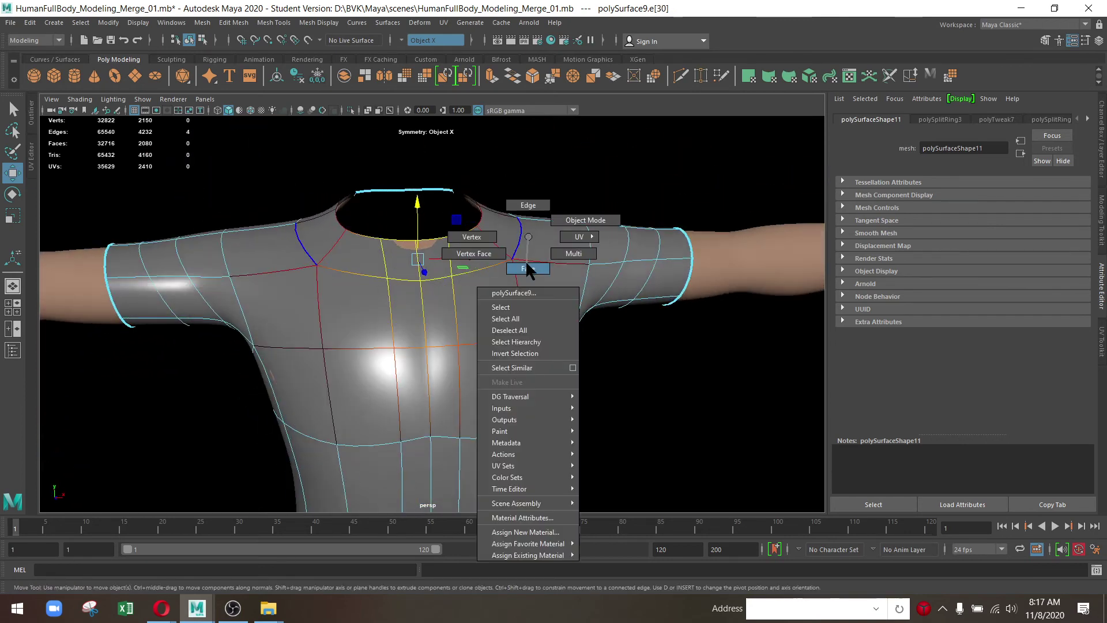
Delete the neck band faces and raise a neckline vertex to shape the collar
{"action": "key", "text": "Delete"}
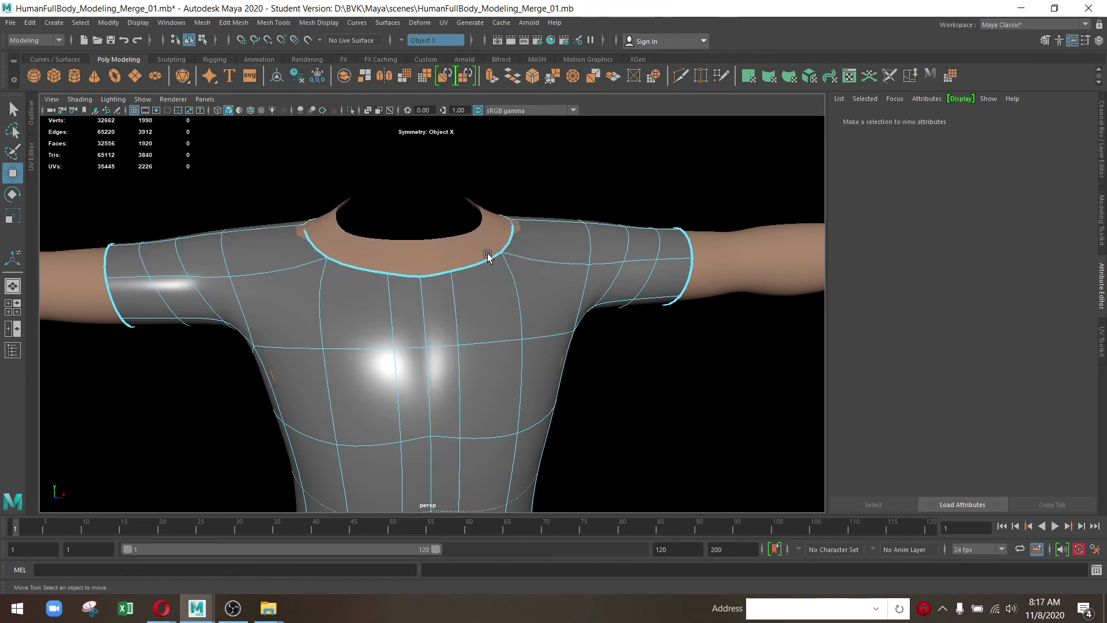
{"action": "left_click_drag", "start_coordinate": [494, 247], "coordinate": [474, 340]}
{"action": "left_click_drag", "start_coordinate": [407, 295], "coordinate": [316, 292]}
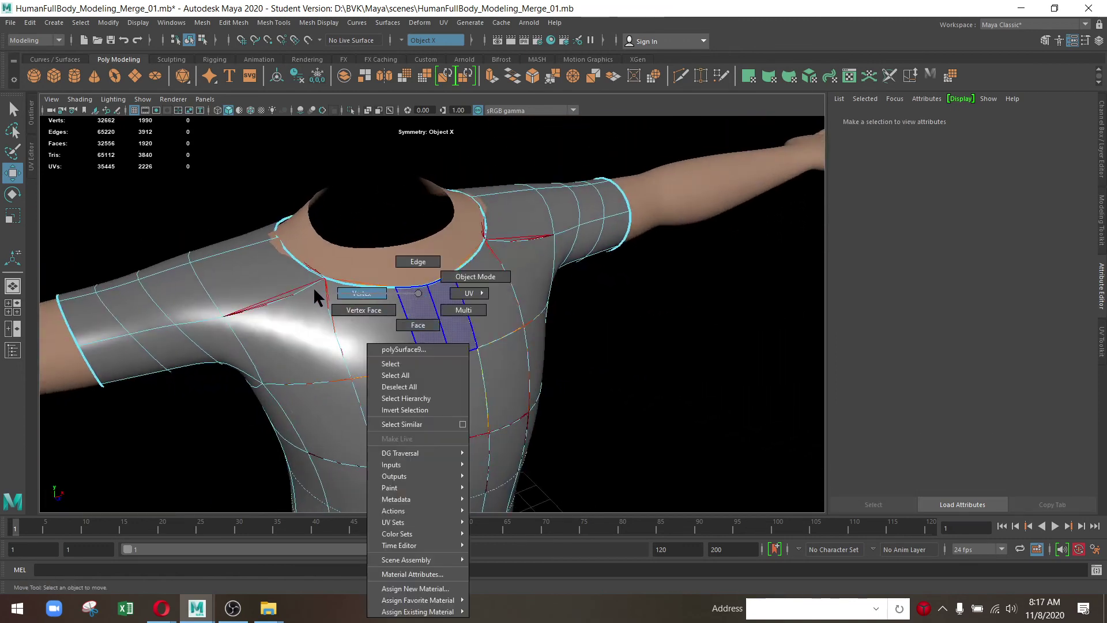
{"action": "left_click", "coordinate": [319, 278]}
{"action": "left_click_drag", "start_coordinate": [282, 200], "coordinate": [198, 296]}
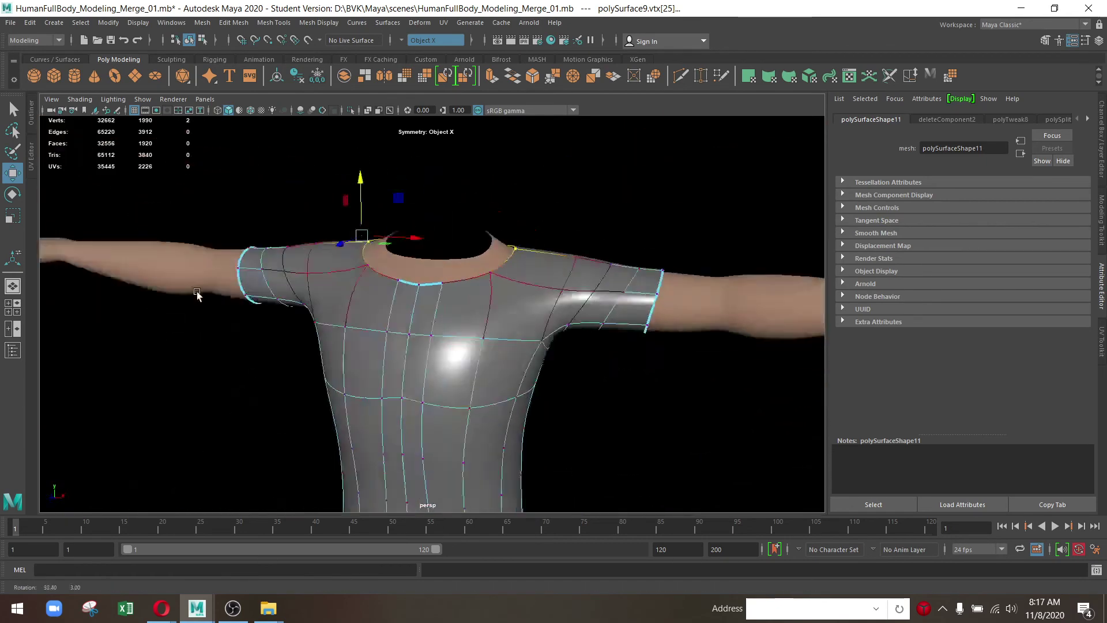
Pull the armpit vertex downward so the underarm hangs lower
{"action": "left_click_drag", "start_coordinate": [198, 297], "coordinate": [353, 225]}
{"action": "scroll", "scroll_direction": "up", "scroll_amount": 3}
{"action": "left_click", "coordinate": [372, 256]}
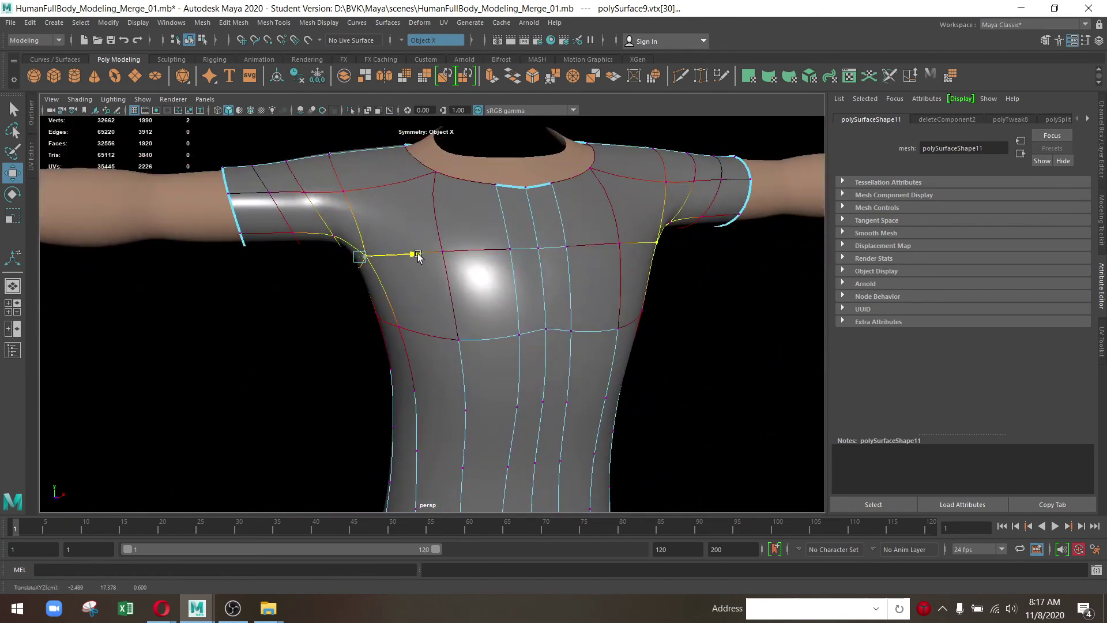
{"action": "left_click_drag", "start_coordinate": [397, 256], "coordinate": [564, 242]}
{"action": "left_click", "coordinate": [403, 335]}
Select the shirt-front edge loop and switch to the unsmoothed cage view
{"action": "double_click", "coordinate": [531, 238]}
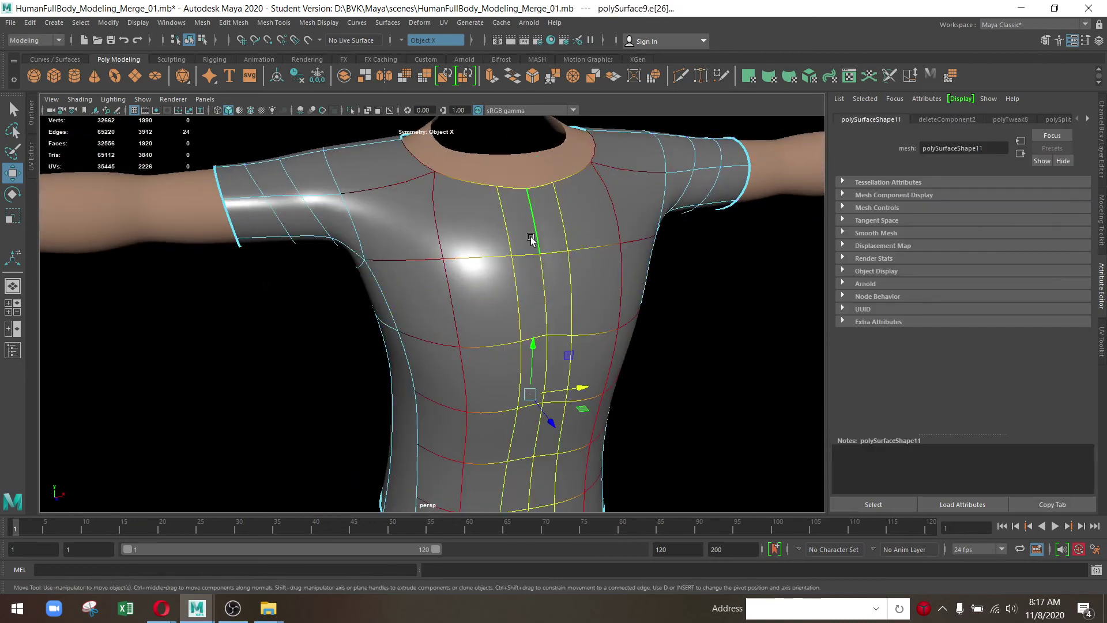
{"action": "scroll", "scroll_direction": "down", "scroll_amount": 3}
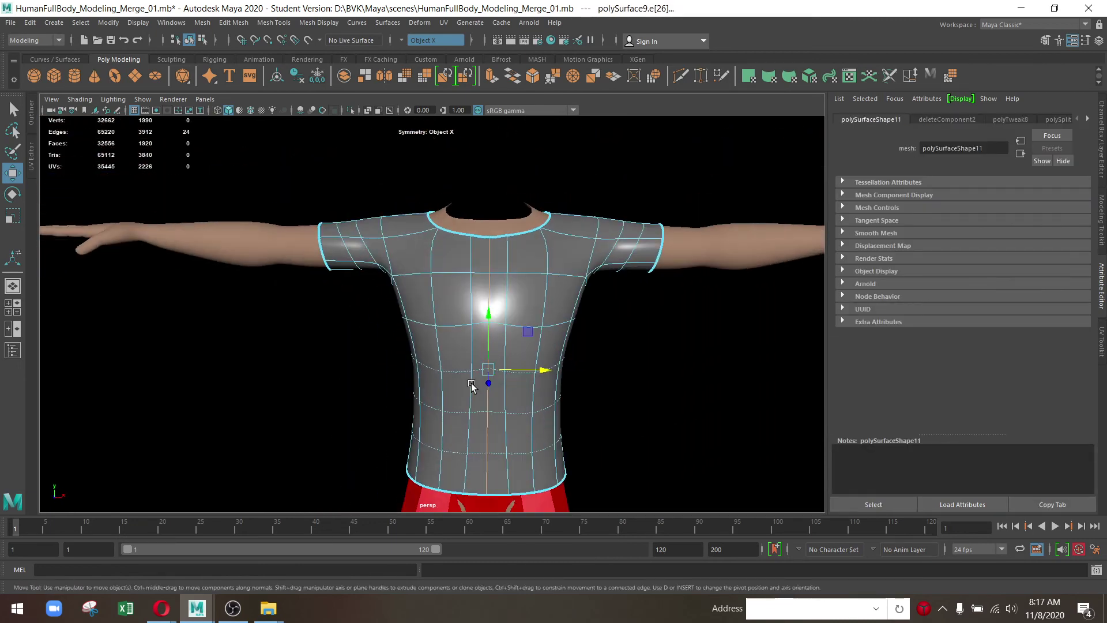
{"action": "key", "text": "1"}
{"action": "left_click_drag", "start_coordinate": [519, 369], "coordinate": [478, 323]}
Shift the shirt's waist edge loop slightly sideways
{"action": "scroll", "scroll_direction": "up", "scroll_amount": 3}
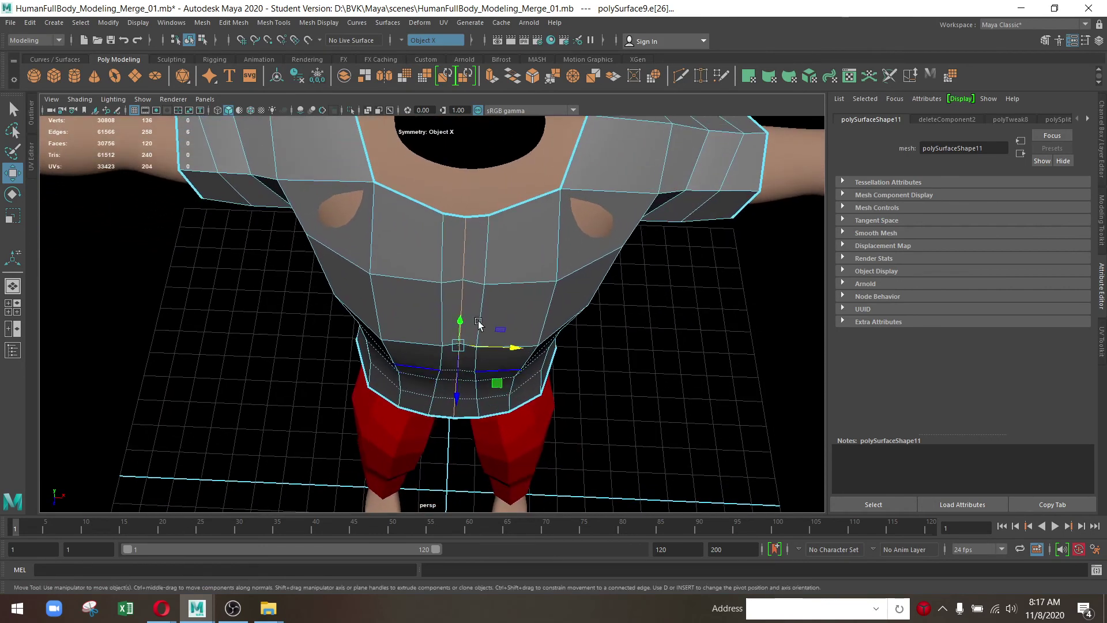
{"action": "left_click_drag", "start_coordinate": [550, 323], "coordinate": [542, 402]}
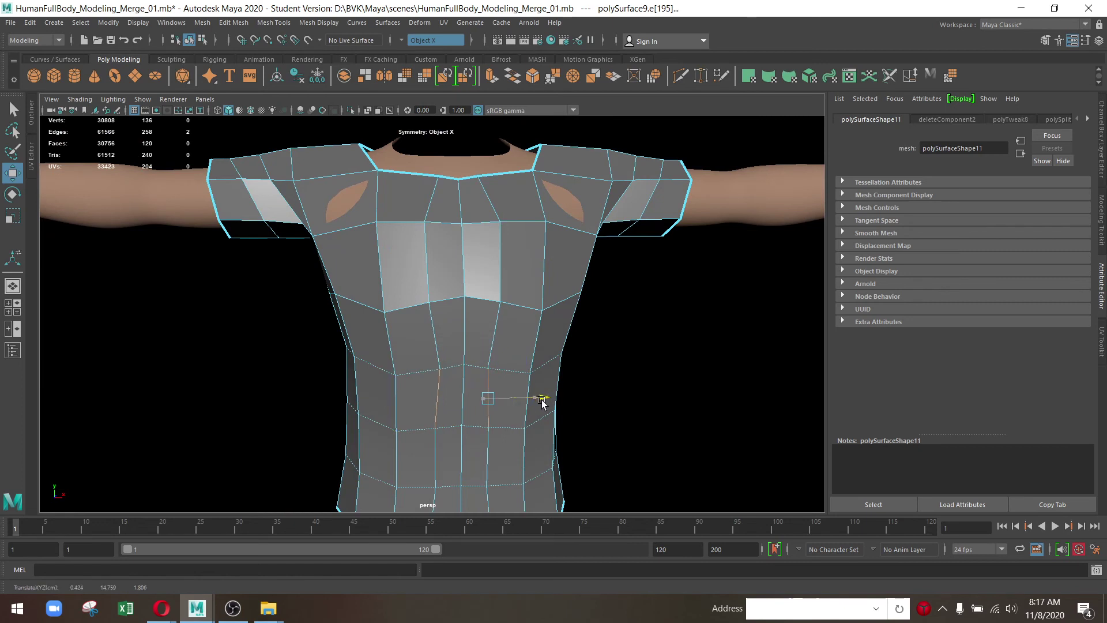
{"action": "key", "text": "e"}
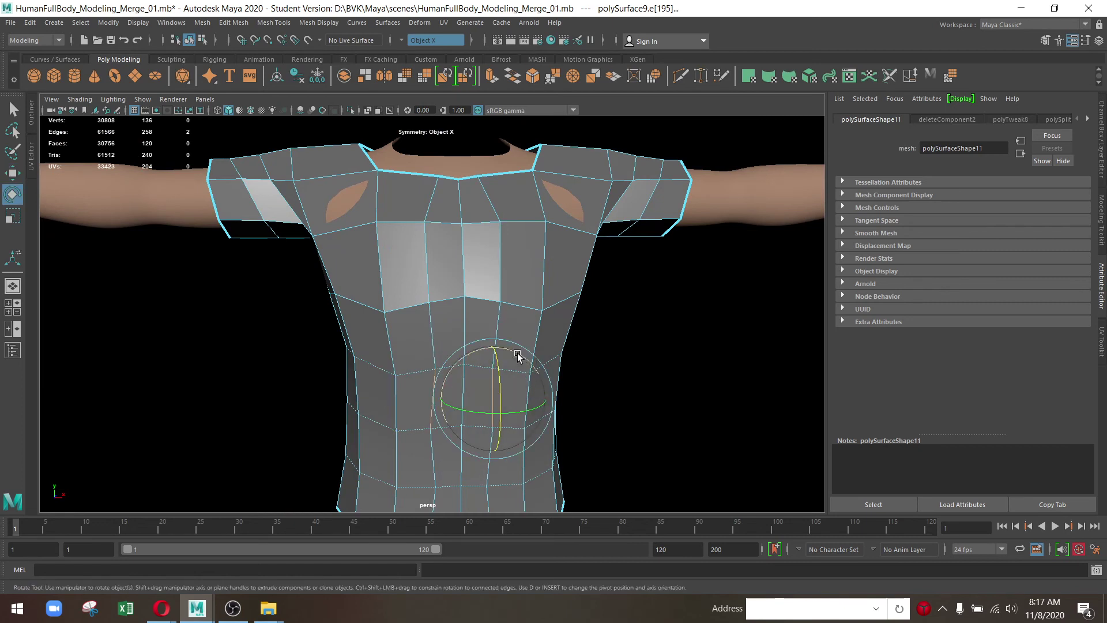
{"action": "key", "text": "w"}
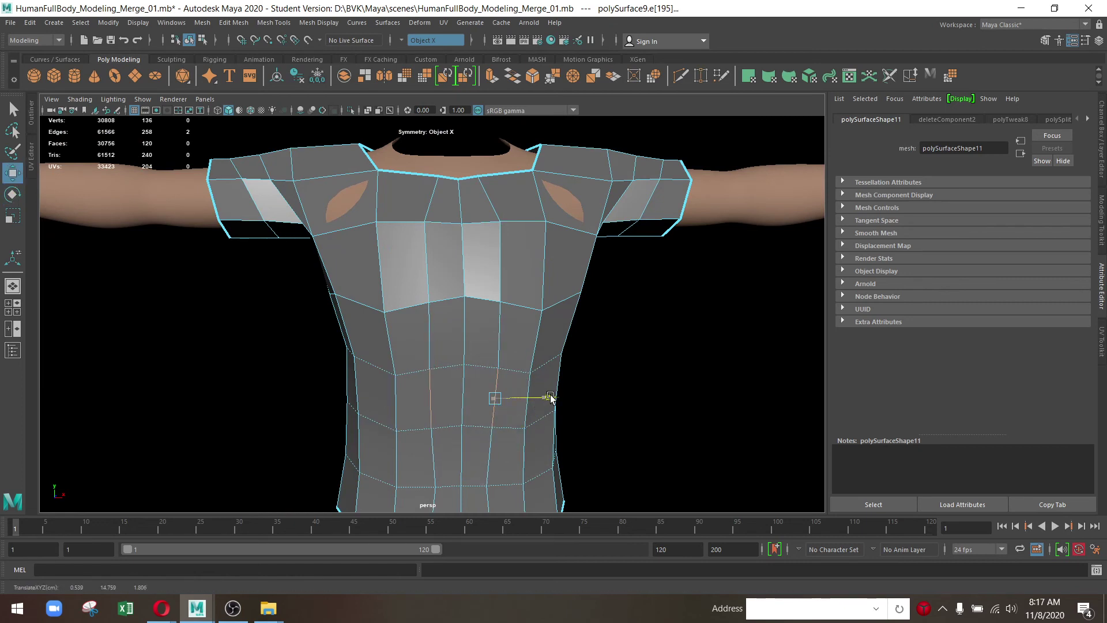
{"action": "left_click_drag", "start_coordinate": [507, 395], "coordinate": [484, 279]}
Select waist and chest vertices and move the chest vertices down
{"action": "left_click_drag", "start_coordinate": [508, 248], "coordinate": [514, 213]}
{"action": "left_click", "coordinate": [470, 348]}
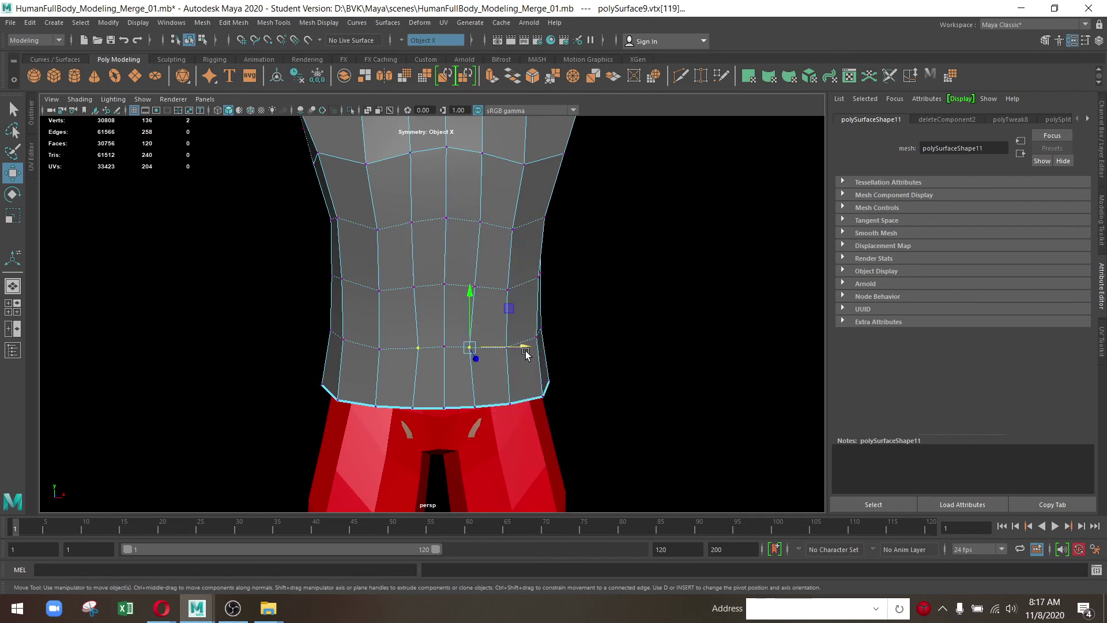
{"action": "left_click_drag", "start_coordinate": [507, 260], "coordinate": [462, 391]}
{"action": "left_click", "coordinate": [494, 311]}
{"action": "left_click_drag", "start_coordinate": [494, 311], "coordinate": [464, 369]}
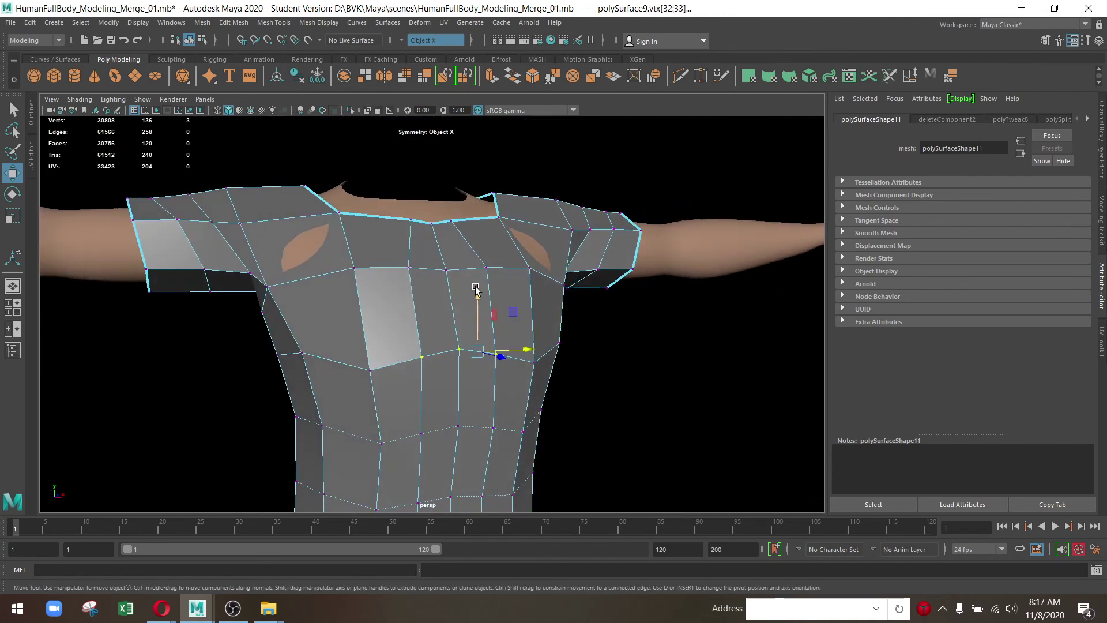
{"action": "left_click_drag", "start_coordinate": [476, 289], "coordinate": [539, 309]}
Select collar and torso-side vertices, then return the shirt to object mode
{"action": "left_click", "coordinate": [461, 245]}
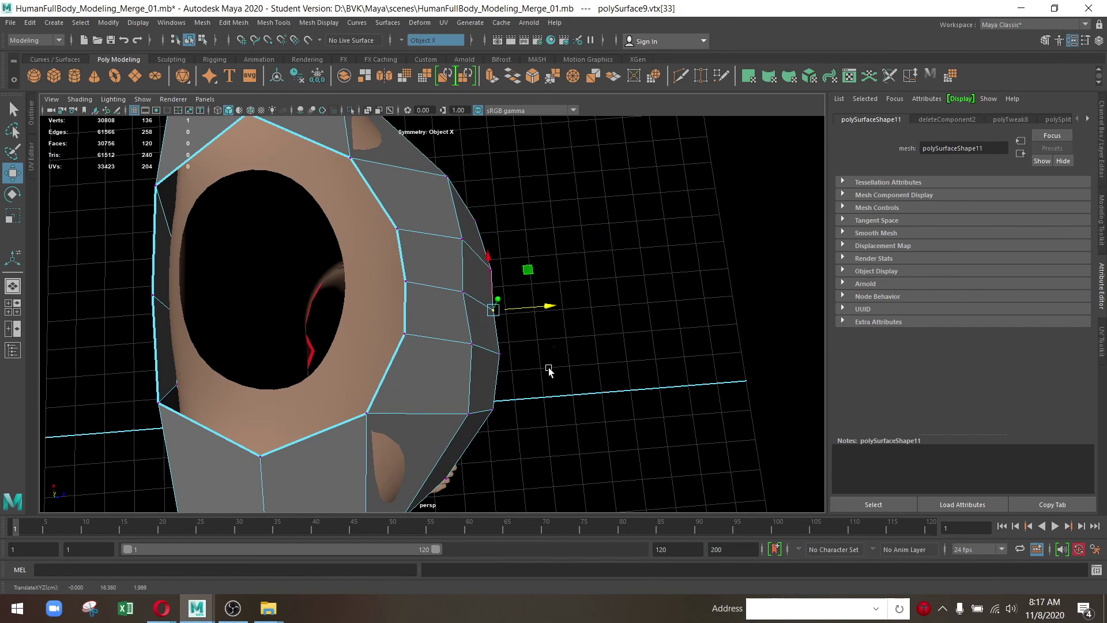
{"action": "left_click_drag", "start_coordinate": [548, 369], "coordinate": [469, 309]}
{"action": "left_click", "coordinate": [578, 235]}
{"action": "left_click_drag", "start_coordinate": [396, 290], "coordinate": [450, 268]}
Restore the smoothed preview and frame the shirt from an angled back view
{"action": "key", "text": "3"}
{"action": "scroll", "scroll_direction": "up", "scroll_amount": 3}
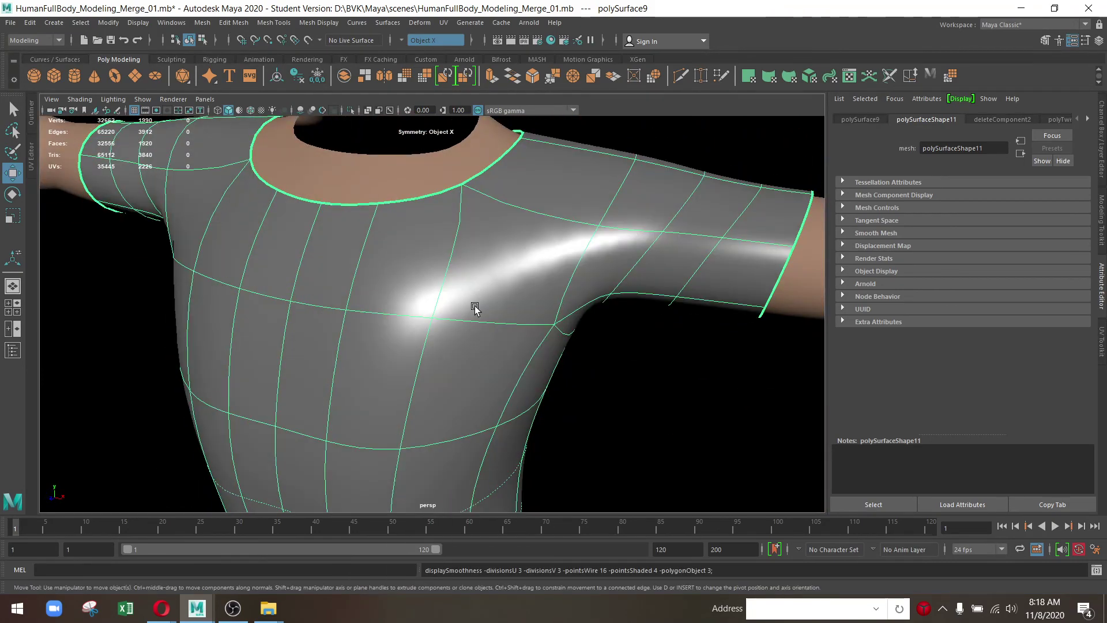
{"action": "scroll", "scroll_direction": "down", "scroll_amount": 3}
{"action": "left_click_drag", "start_coordinate": [475, 308], "coordinate": [622, 382]}
{"action": "left_click", "coordinate": [559, 171]}
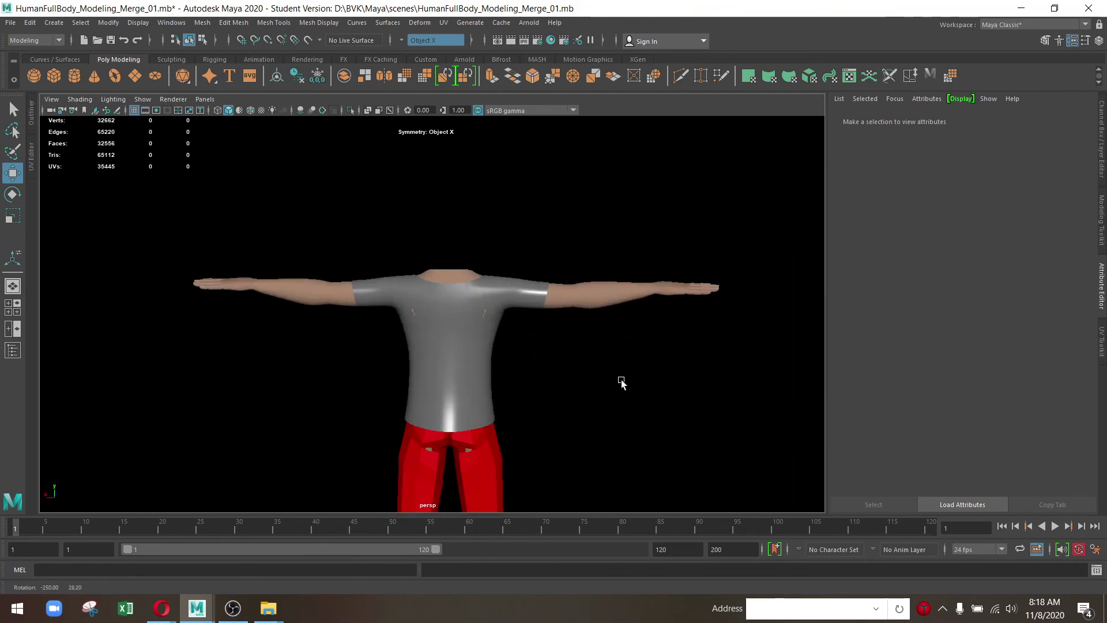
{"action": "left_click", "coordinate": [492, 340]}
{"action": "key", "text": "f"}
{"action": "left_click_drag", "start_coordinate": [492, 340], "coordinate": [473, 335]}
Push a shirt waist vertex outward in the unsmoothed cage view
{"action": "key", "text": "F9"}
{"action": "left_click", "coordinate": [458, 317]}
{"action": "left_click", "coordinate": [442, 372]}
{"action": "left_click", "coordinate": [461, 379]}
{"action": "key", "text": "1"}
{"action": "left_click_drag", "start_coordinate": [409, 319], "coordinate": [432, 320]}
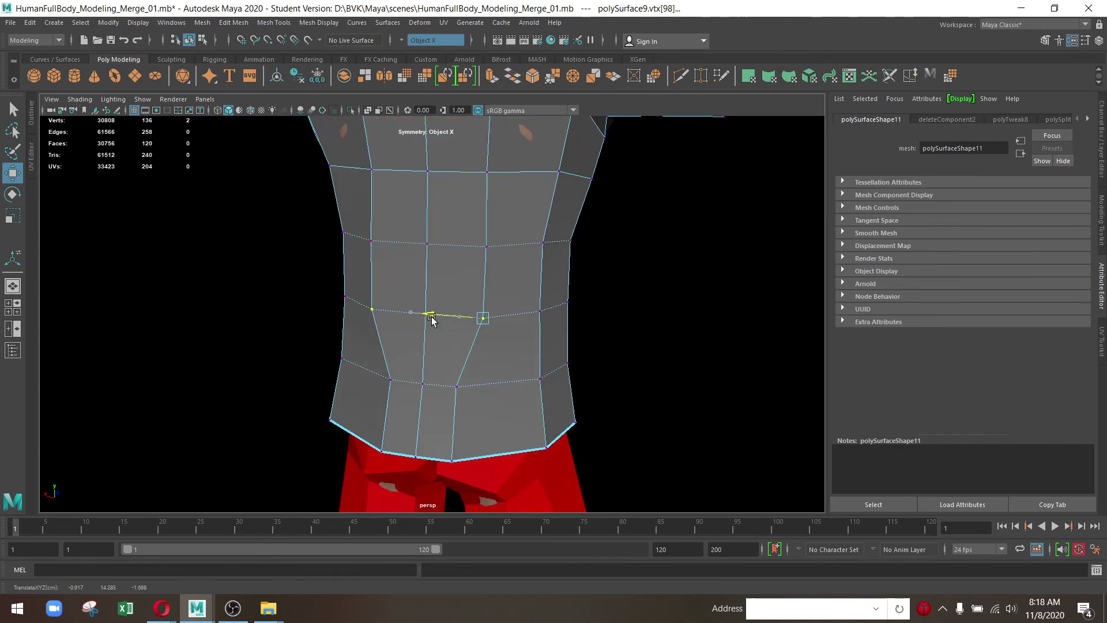
{"action": "left_click_drag", "start_coordinate": [400, 378], "coordinate": [434, 381]}
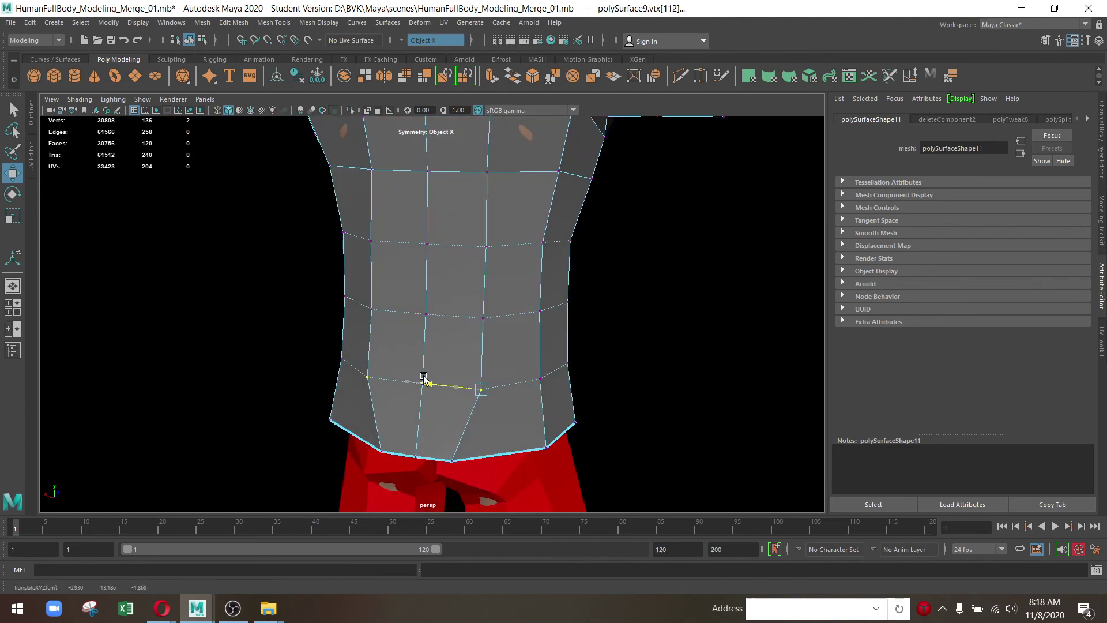
Pull a chest vertex of the shirt outward to reshape the body
{"action": "left_click", "coordinate": [452, 459]}
{"action": "left_click_drag", "start_coordinate": [452, 456], "coordinate": [431, 359]}
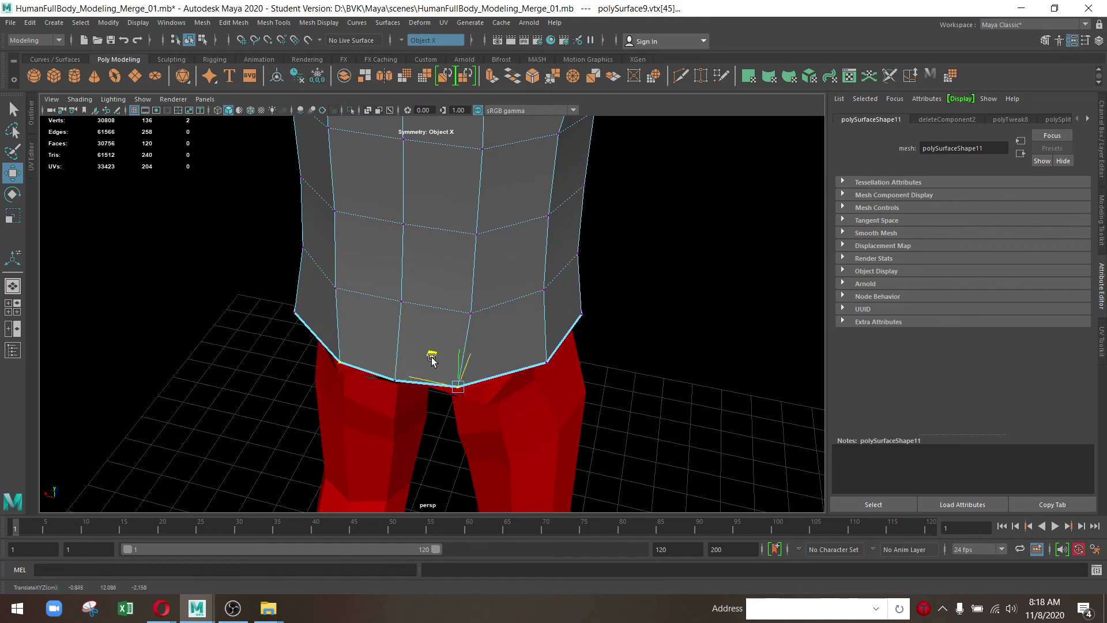
{"action": "left_click", "coordinate": [471, 312]}
{"action": "left_click_drag", "start_coordinate": [471, 312], "coordinate": [473, 352]}
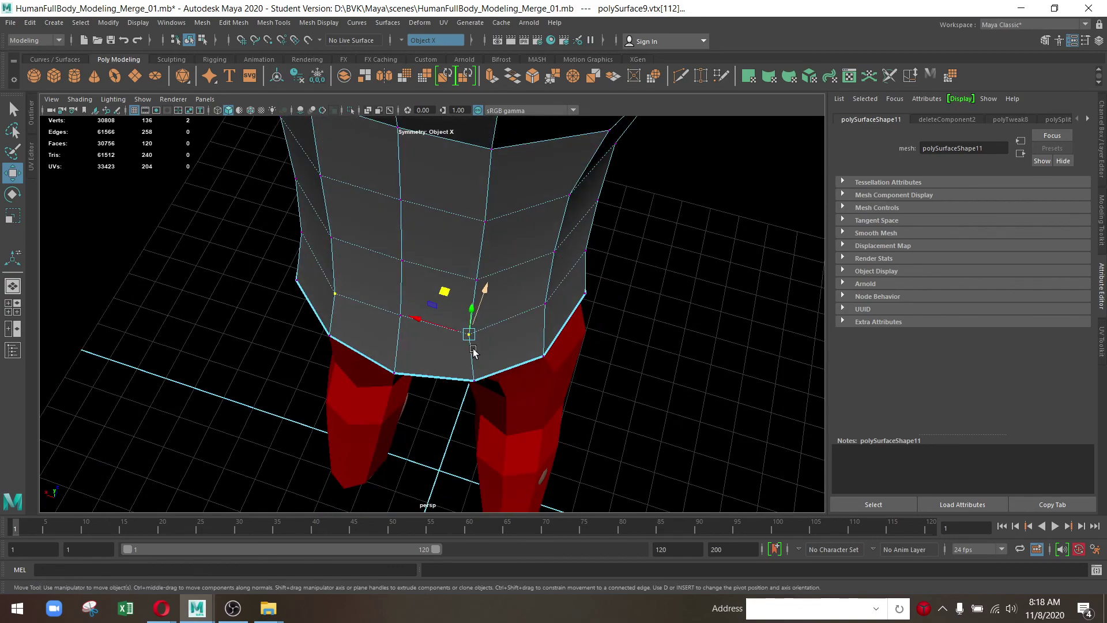
{"action": "left_click_drag", "start_coordinate": [448, 292], "coordinate": [513, 338]}
{"action": "left_click", "coordinate": [442, 263]}
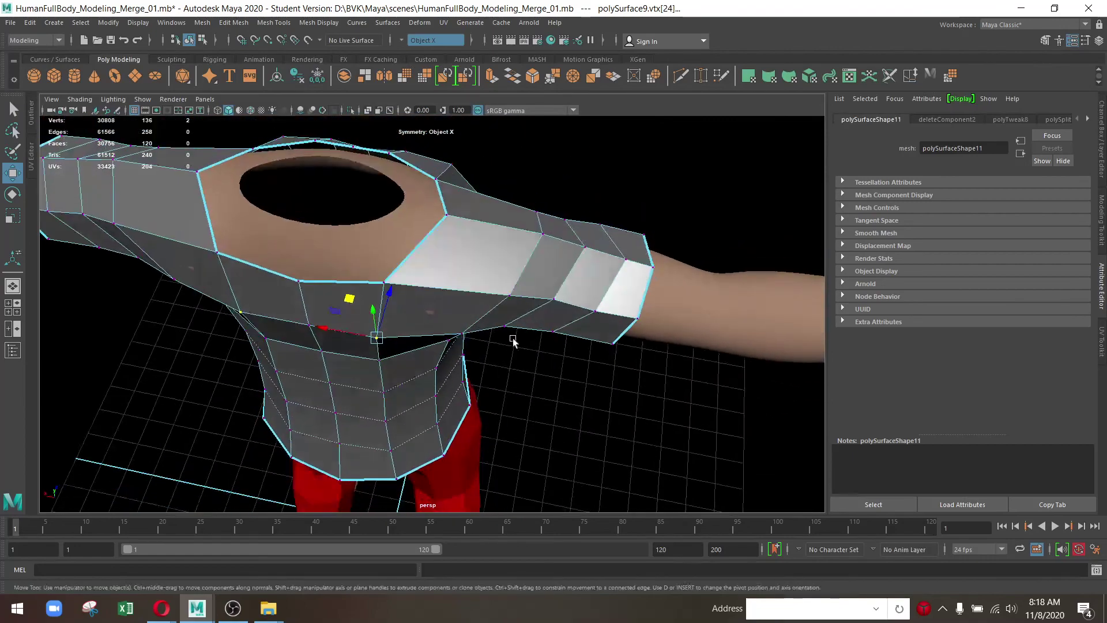
{"action": "left_click_drag", "start_coordinate": [349, 301], "coordinate": [360, 300]}
Nudge the shirt's side vertex along X in several small moves
{"action": "left_click", "coordinate": [375, 366]}
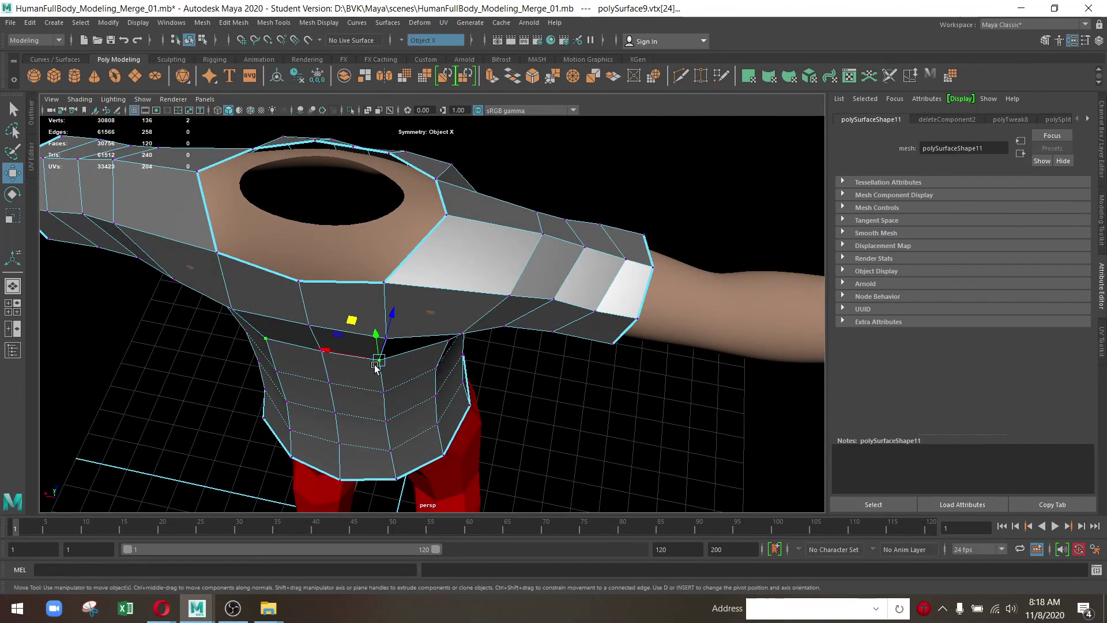
{"action": "left_click_drag", "start_coordinate": [350, 323], "coordinate": [407, 304]}
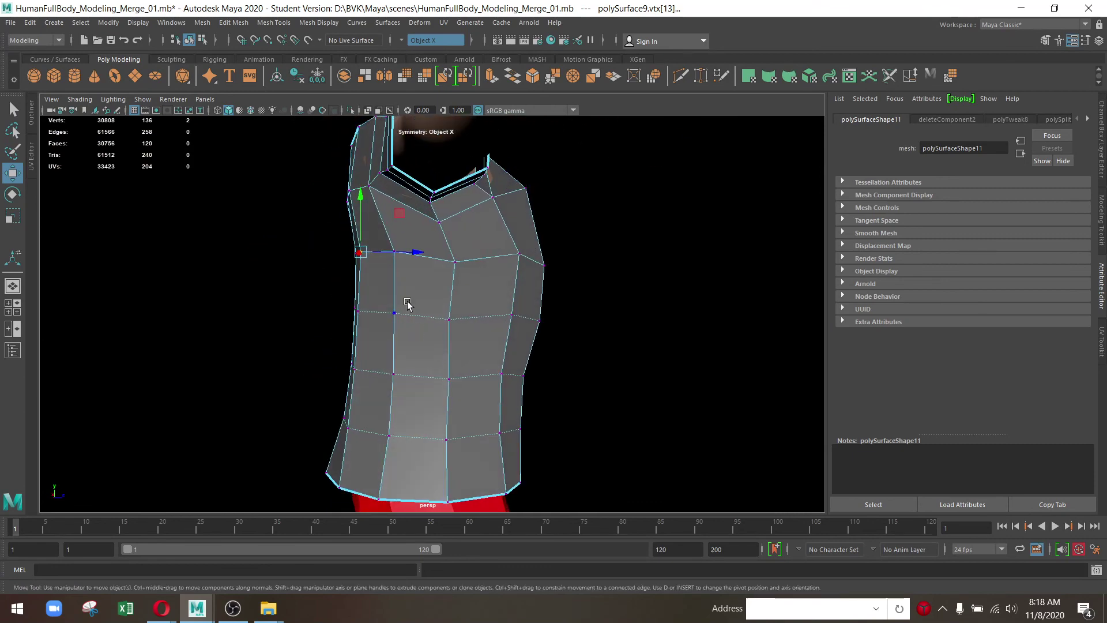
{"action": "left_click_drag", "start_coordinate": [417, 250], "coordinate": [418, 253]}
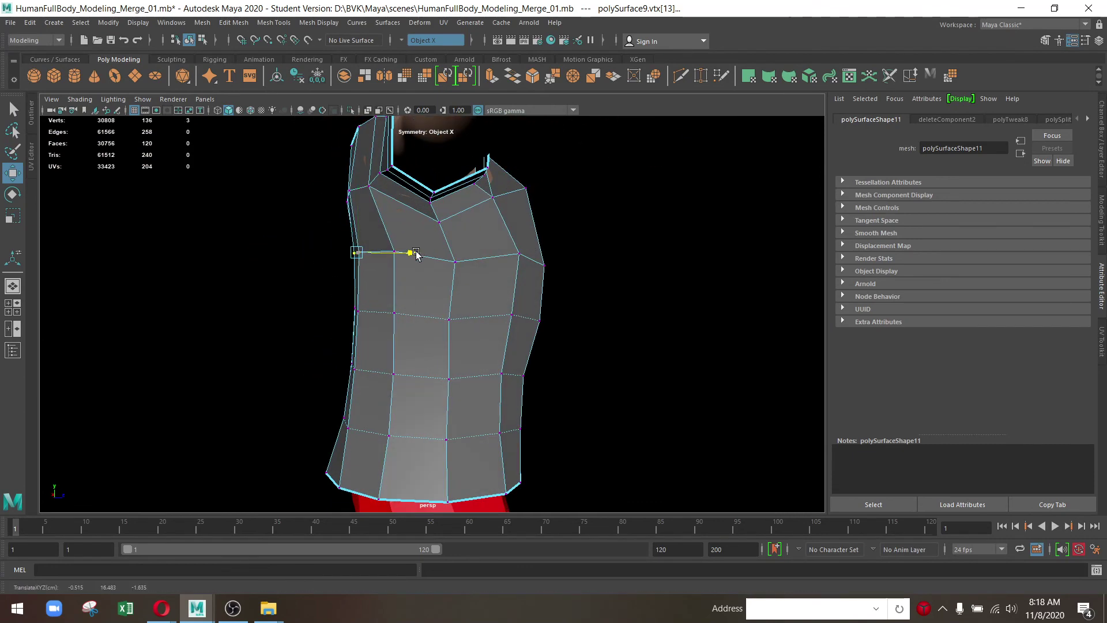
{"action": "left_click_drag", "start_coordinate": [327, 289], "coordinate": [409, 312]}
{"action": "left_click_drag", "start_coordinate": [313, 348], "coordinate": [536, 336]}
{"action": "scroll", "scroll_direction": "down", "scroll_amount": 3}
Return the shirt to object mode and view the whole figure from the front
{"action": "right_click", "coordinate": [432, 277]}
{"action": "left_click_drag", "start_coordinate": [450, 275], "coordinate": [489, 260]}
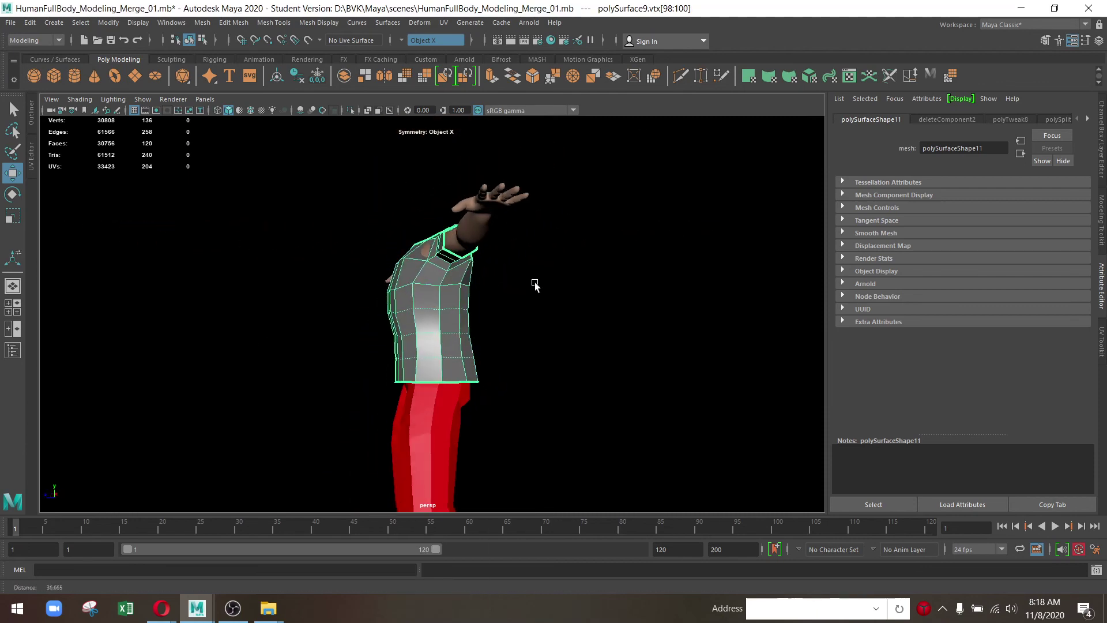
{"action": "scroll", "scroll_direction": "down", "scroll_amount": 3}
{"action": "left_click_drag", "start_coordinate": [534, 282], "coordinate": [462, 336]}
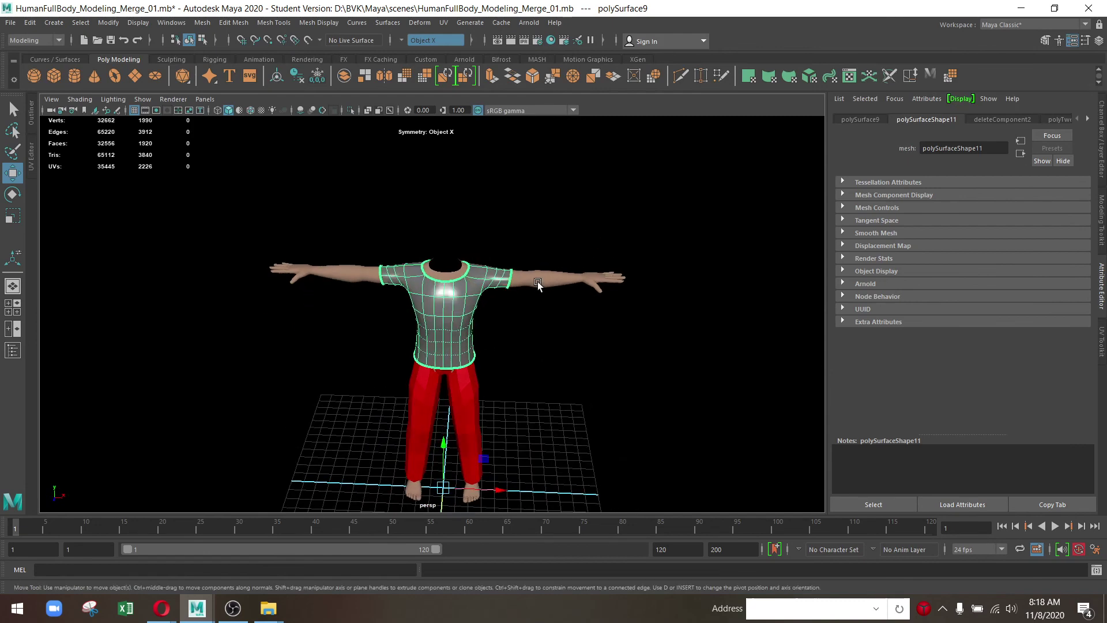
Select the red pants and orbit in to view the legs from behind
{"action": "left_click", "coordinate": [537, 284]}
{"action": "left_click", "coordinate": [605, 371]}
{"action": "scroll", "scroll_direction": "down", "scroll_amount": 3}
{"action": "left_click_drag", "start_coordinate": [502, 447], "coordinate": [74, 440]}
{"action": "left_click", "coordinate": [525, 369]}
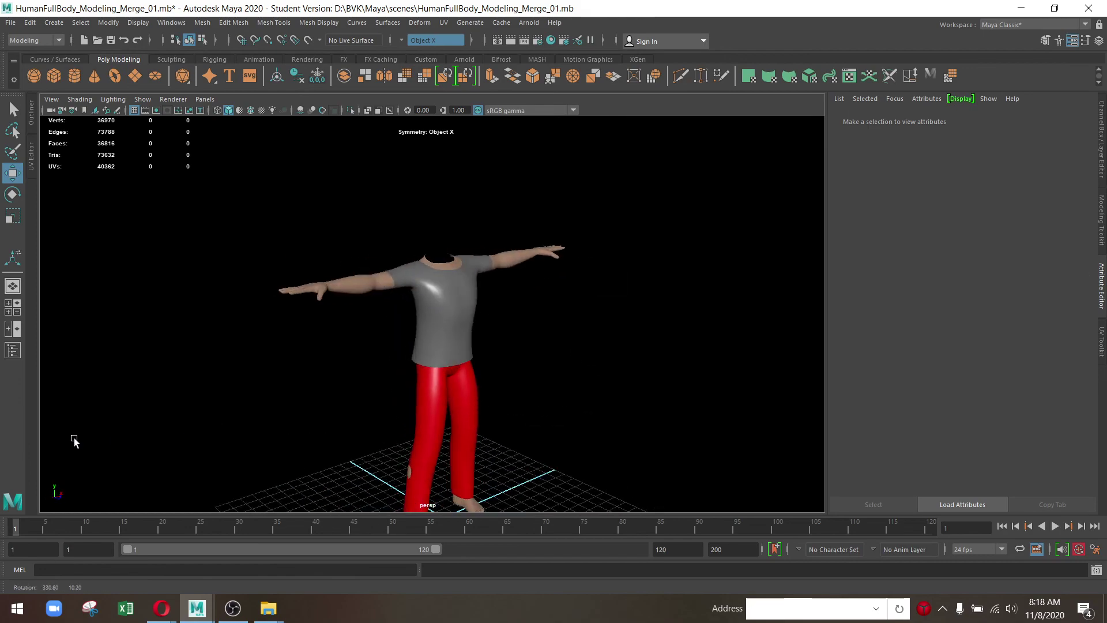
{"action": "left_click_drag", "start_coordinate": [74, 440], "coordinate": [537, 391]}
{"action": "left_click_drag", "start_coordinate": [536, 390], "coordinate": [668, 385]}
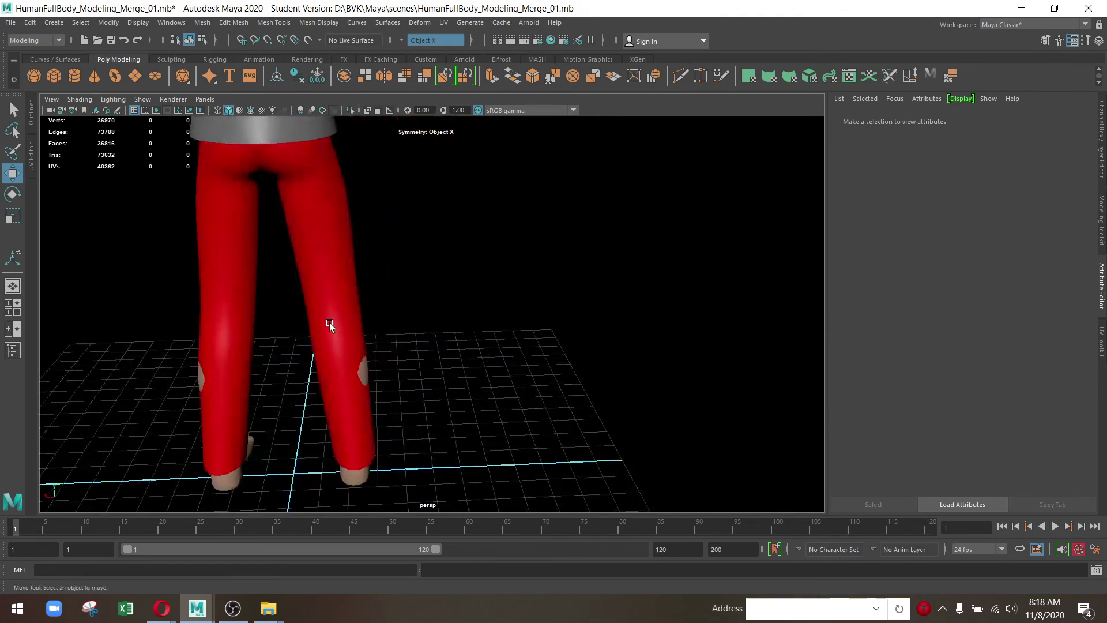
Move the pants' knee vertices upward to reshape the leg, then return to object mode
{"action": "left_click", "coordinate": [330, 323]}
{"action": "left_click_drag", "start_coordinate": [329, 323], "coordinate": [404, 271]}
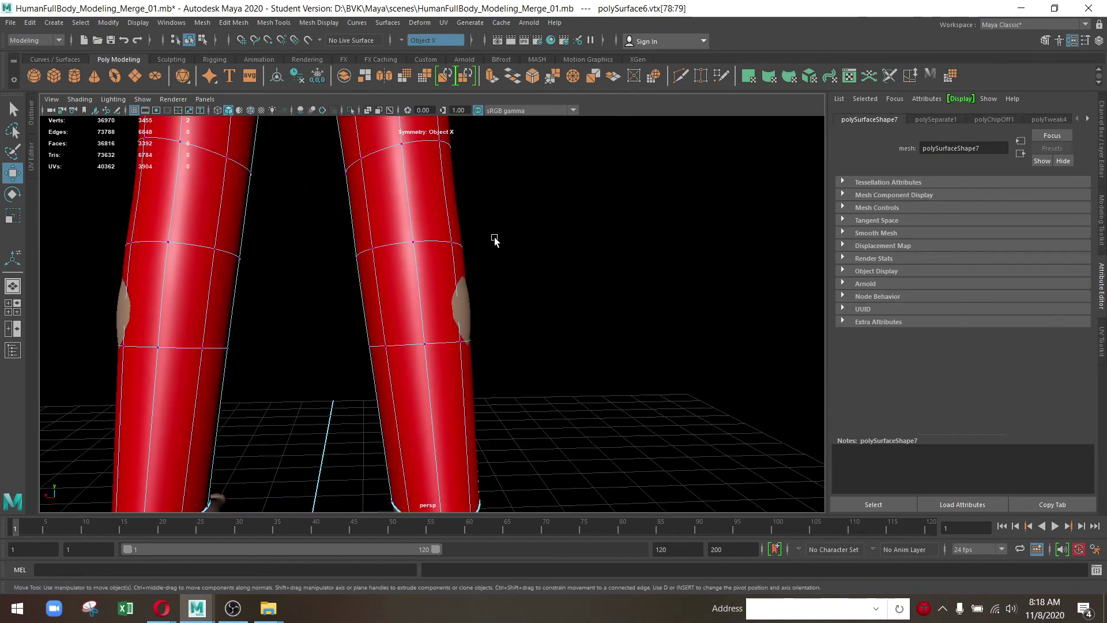
{"action": "left_click_drag", "start_coordinate": [429, 350], "coordinate": [429, 350]}
{"action": "left_click_drag", "start_coordinate": [428, 350], "coordinate": [424, 292]}
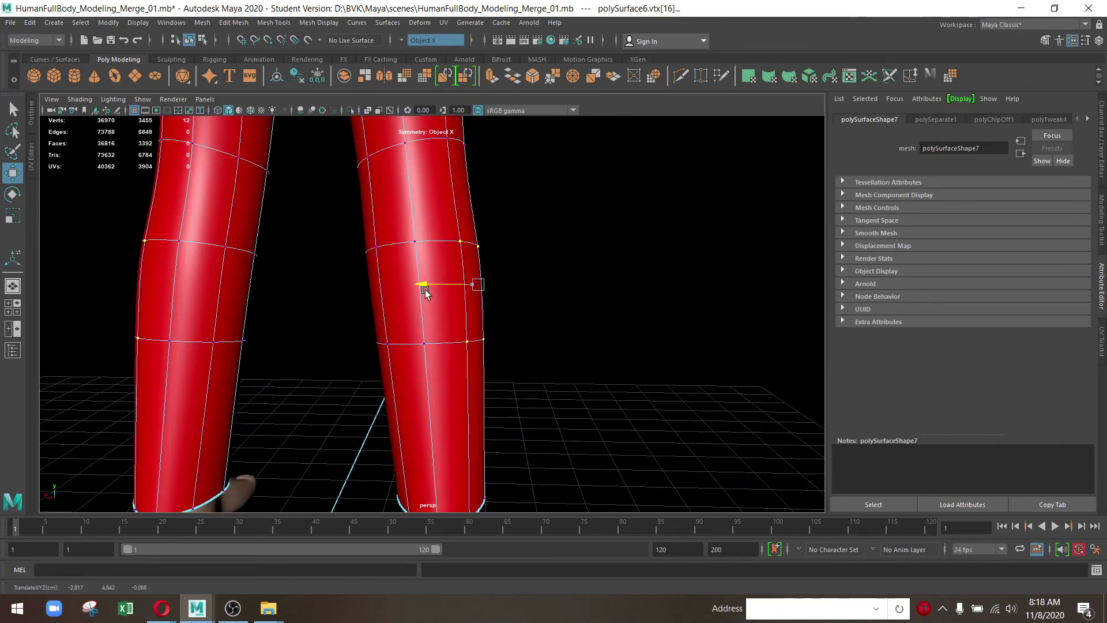
{"action": "left_click_drag", "start_coordinate": [501, 308], "coordinate": [334, 301]}
{"action": "left_click_drag", "start_coordinate": [333, 302], "coordinate": [597, 219]}
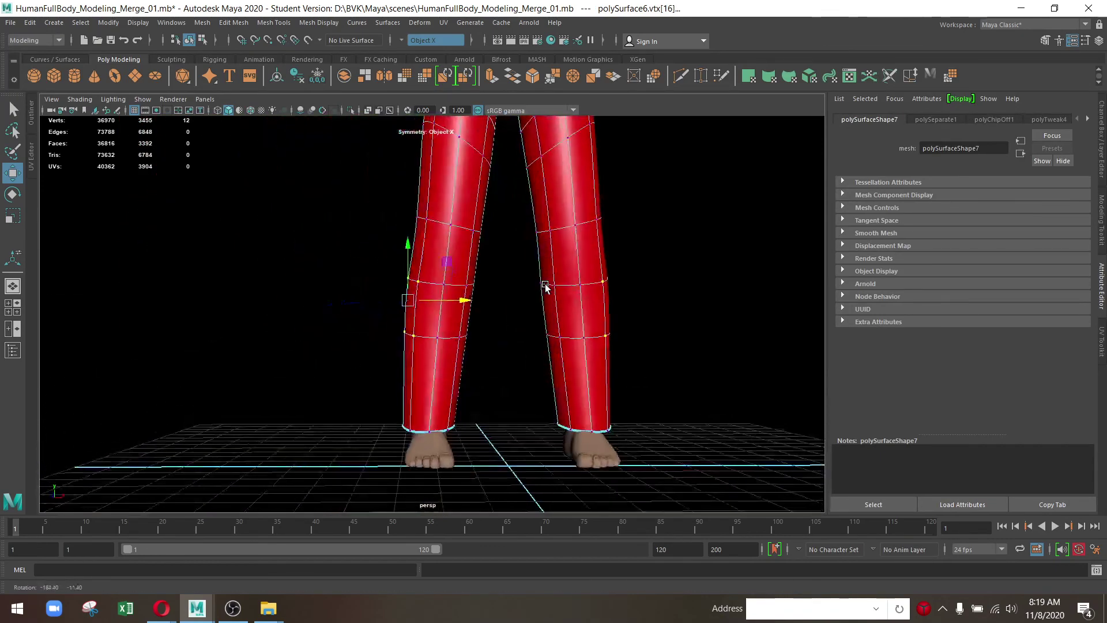
{"action": "key", "text": "F8"}
{"action": "scroll", "scroll_direction": "down", "scroll_amount": 3}
{"action": "scroll", "scroll_direction": "down", "scroll_amount": 3}
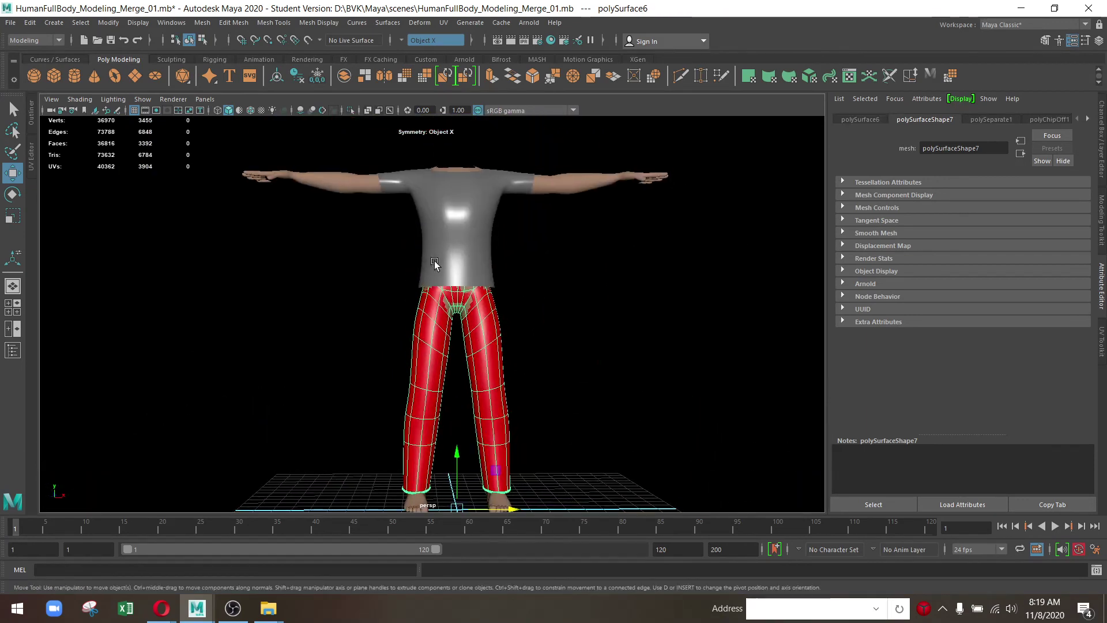
{"action": "left_click", "coordinate": [456, 277]}
{"action": "left_click", "coordinate": [492, 323]}
{"action": "scroll", "scroll_direction": "up", "scroll_amount": 3}
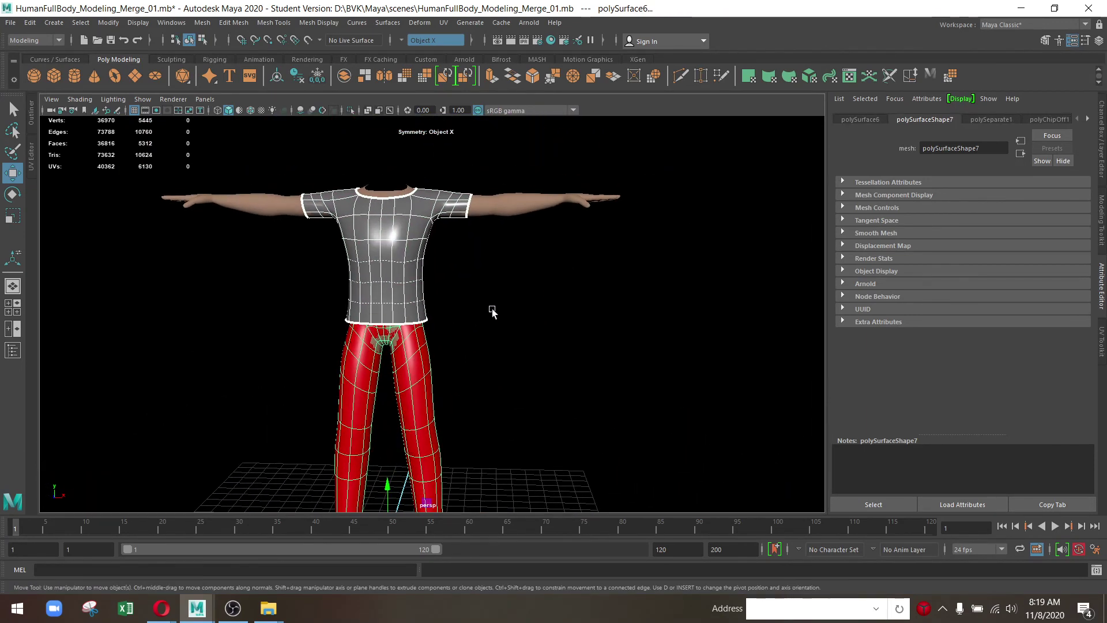
{"action": "scroll", "scroll_direction": "down", "scroll_amount": 3}
{"action": "scroll", "scroll_direction": "down", "scroll_amount": 3}
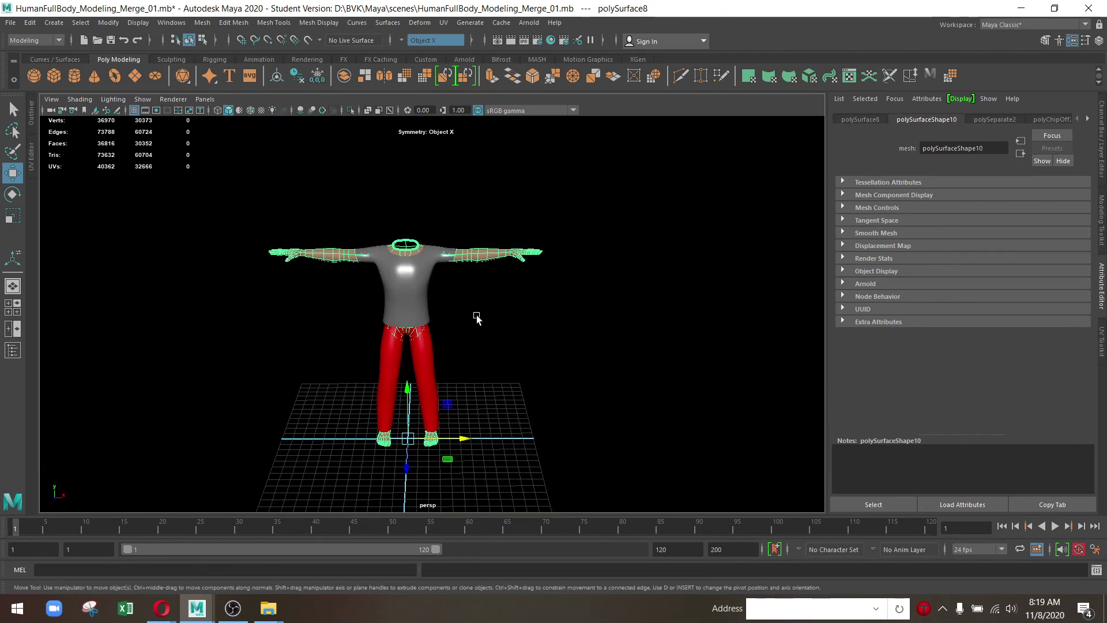
{"action": "scroll", "scroll_direction": "up", "scroll_amount": 3}
{"action": "left_click", "coordinate": [419, 374]}
{"action": "scroll", "scroll_direction": "down", "scroll_amount": 3}
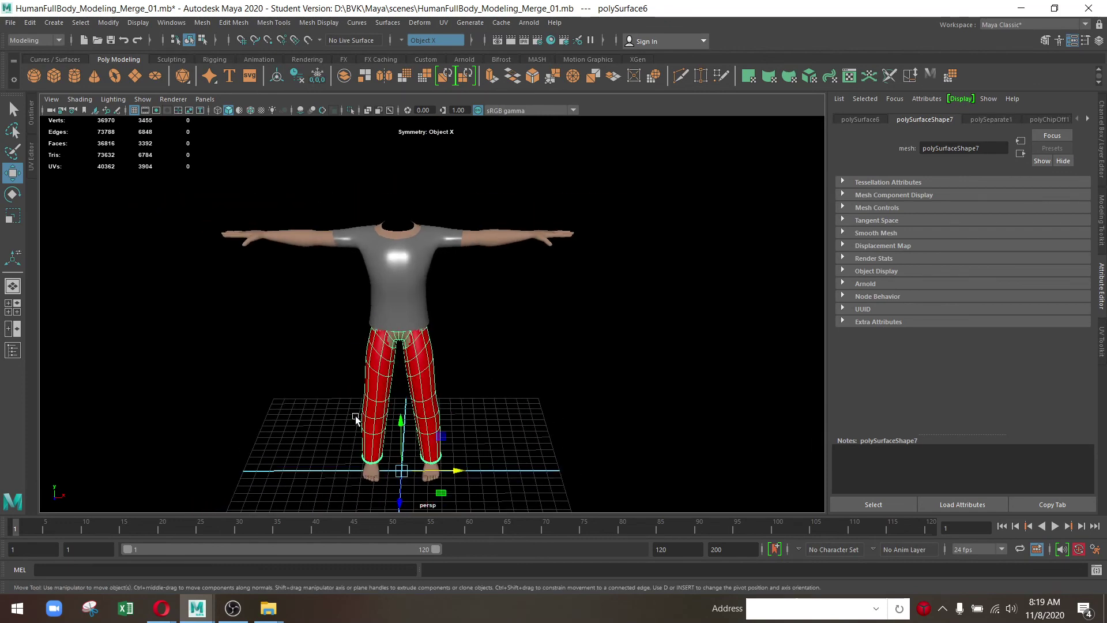
{"action": "left_click_drag", "start_coordinate": [355, 416], "coordinate": [491, 460]}
{"action": "scroll", "scroll_direction": "up", "scroll_amount": 3}
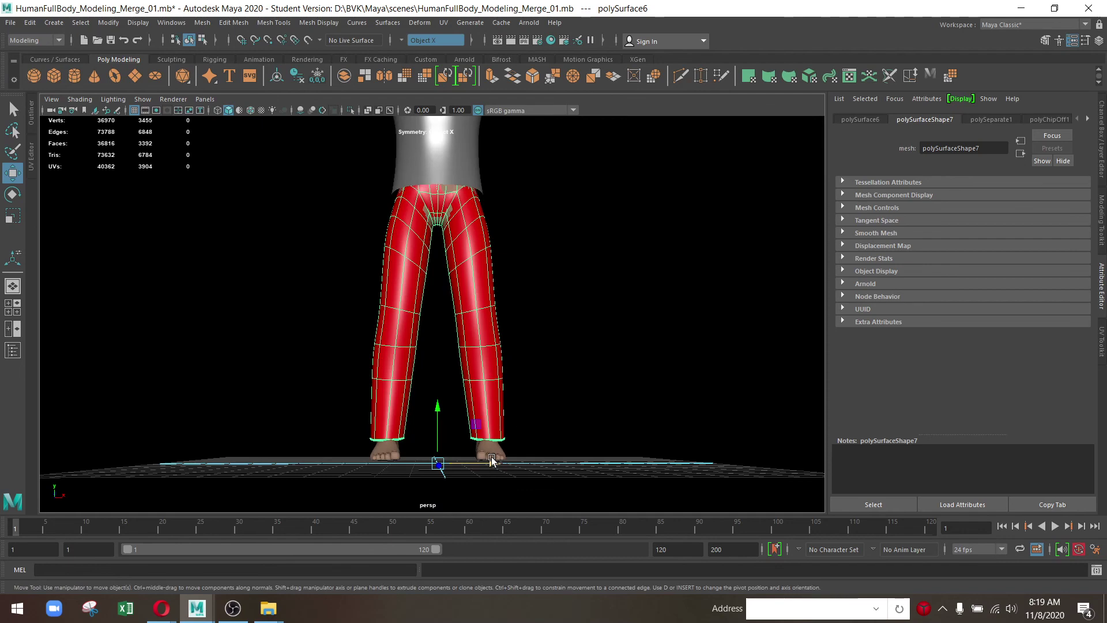
{"action": "left_click", "coordinate": [491, 460]}
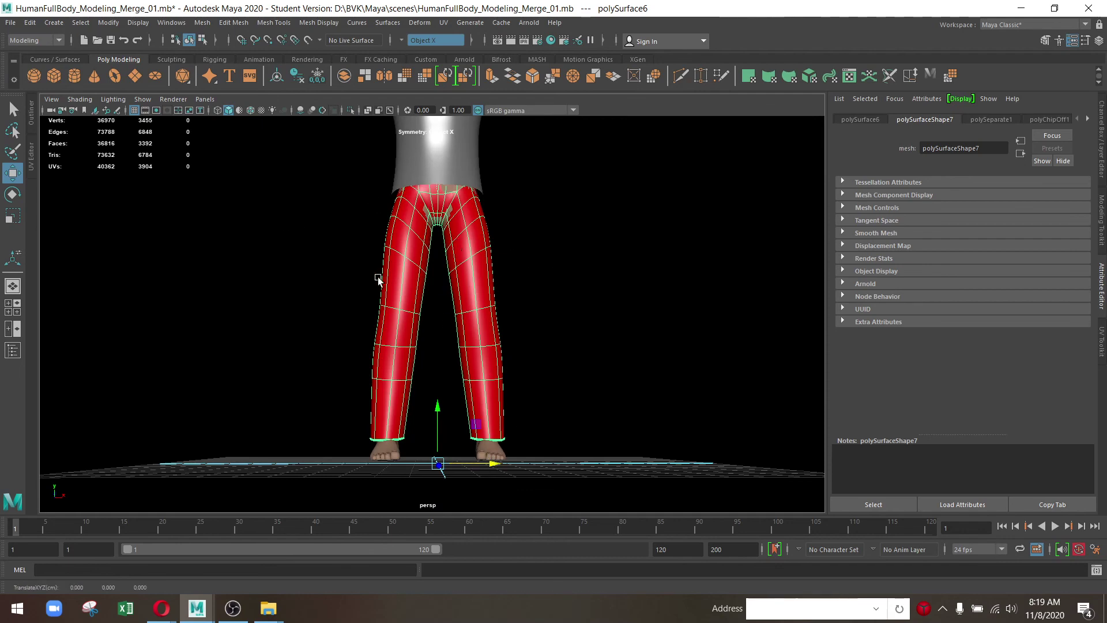
{"action": "left_click_drag", "start_coordinate": [378, 280], "coordinate": [588, 343]}
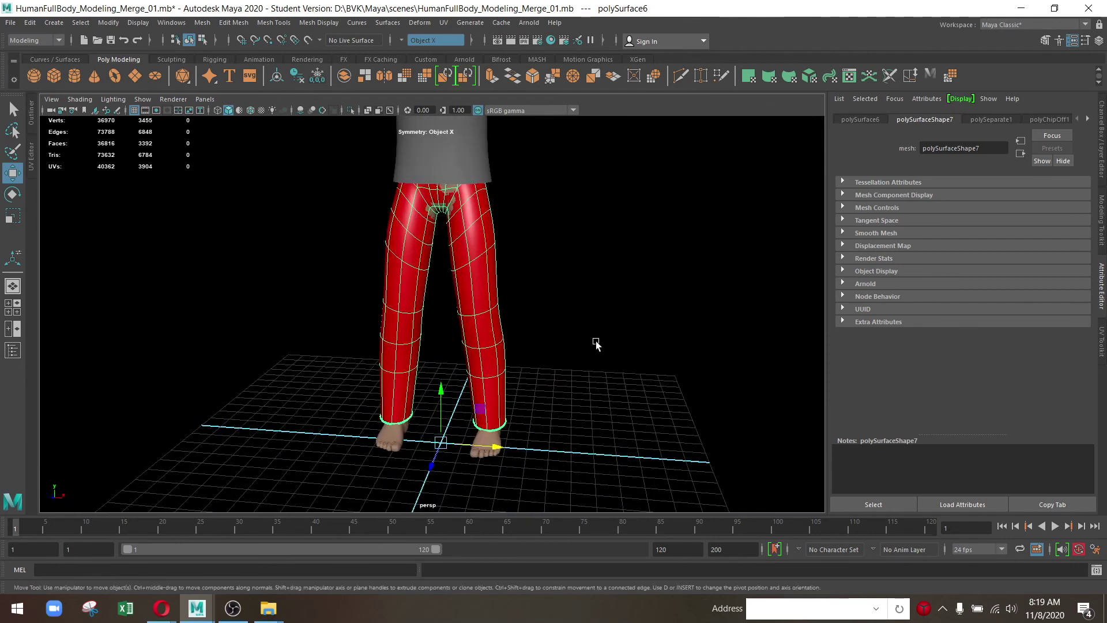
{"action": "left_click_drag", "start_coordinate": [710, 354], "coordinate": [562, 340]}
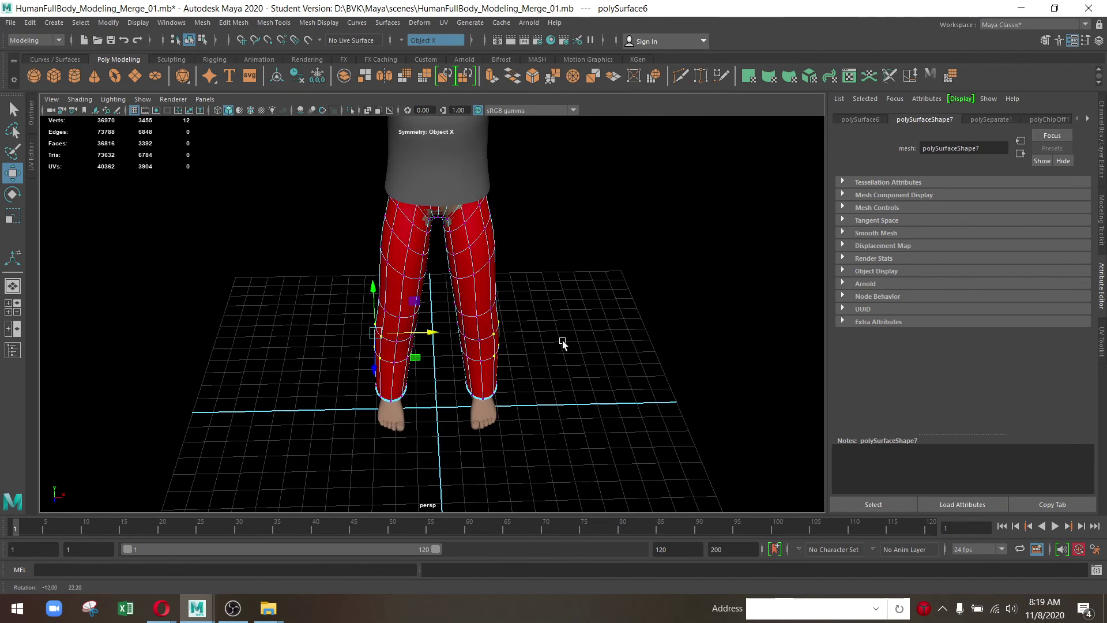
{"action": "left_click_drag", "start_coordinate": [465, 292], "coordinate": [495, 421]}
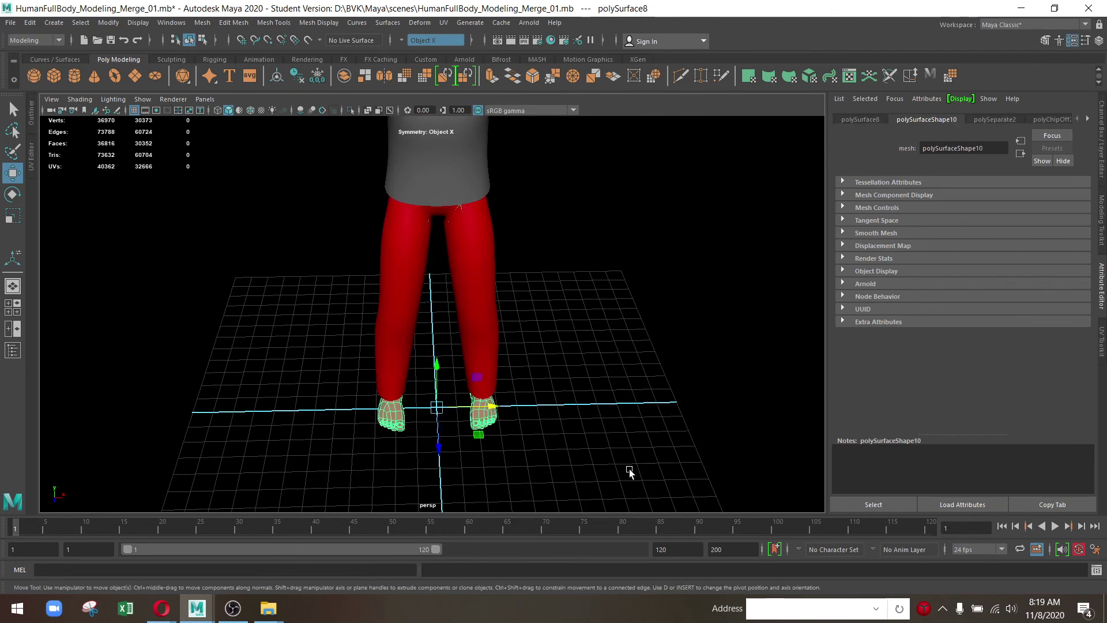
{"action": "left_click_drag", "start_coordinate": [629, 469], "coordinate": [404, 336]}
{"action": "left_click_drag", "start_coordinate": [471, 366], "coordinate": [274, 366]}
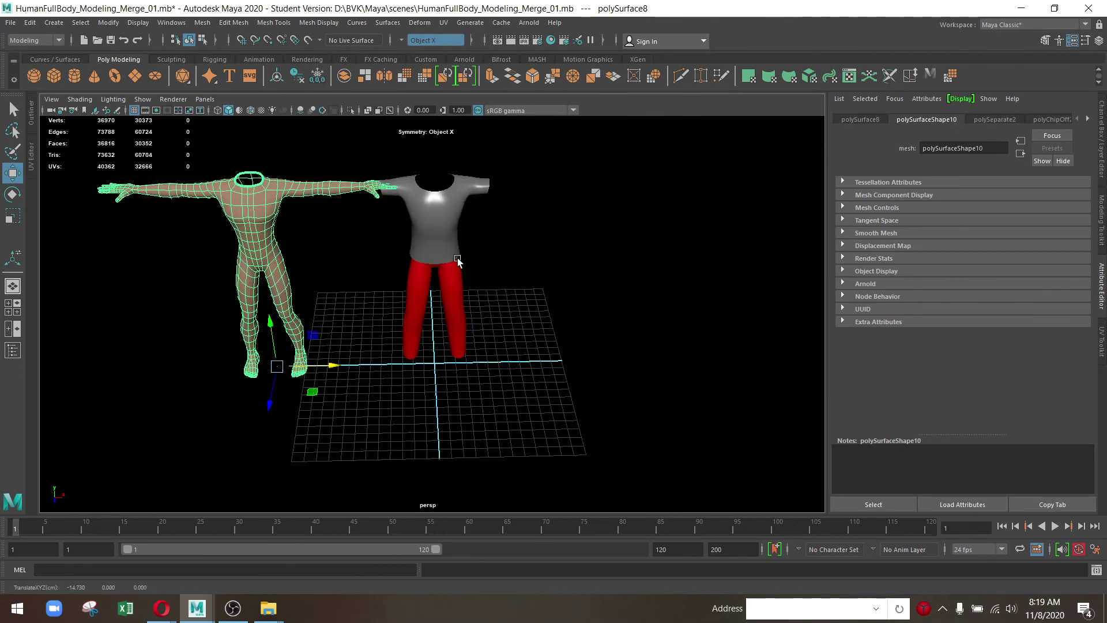
{"action": "left_click", "coordinate": [430, 218]}
{"action": "left_click", "coordinate": [455, 278]}
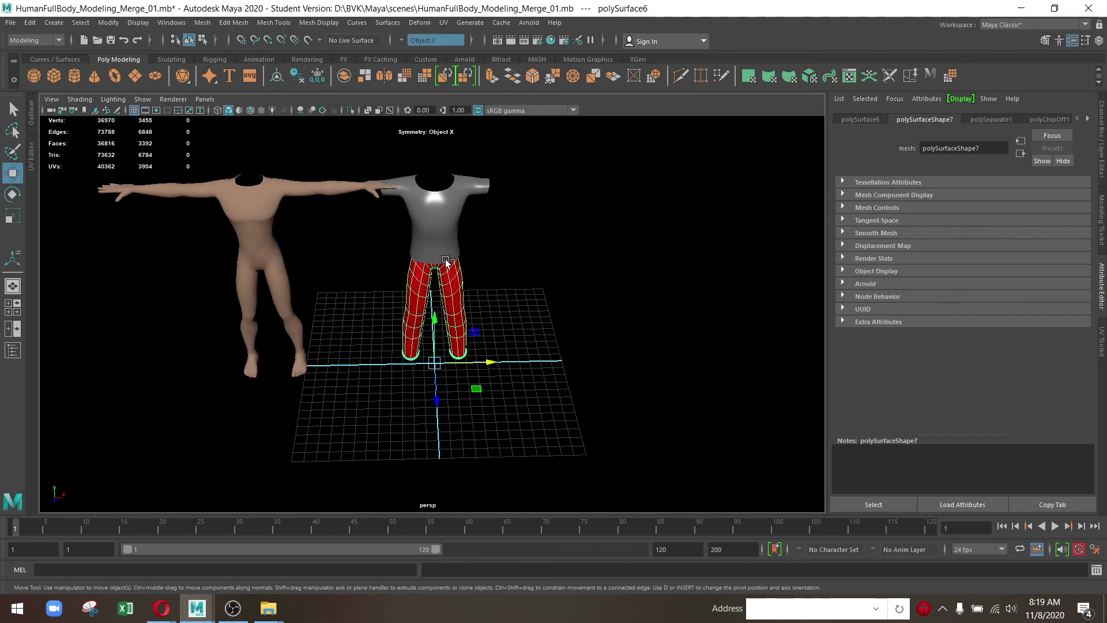
{"action": "key", "text": "ctrl+z"}
{"action": "key", "text": "ctrl+z"}
{"action": "key", "text": "ctrl+z"}
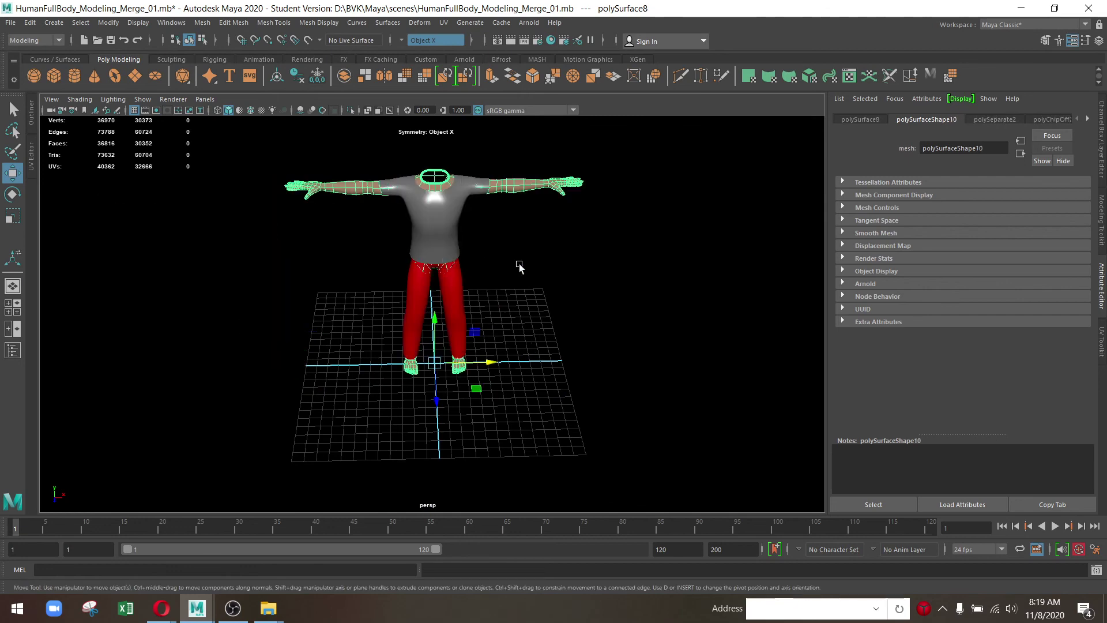
Orbit around the figure to check the finished model from all sides
{"action": "left_click", "coordinate": [518, 267]}
{"action": "left_click_drag", "start_coordinate": [519, 267], "coordinate": [475, 365]}
{"action": "left_click", "coordinate": [486, 242]}
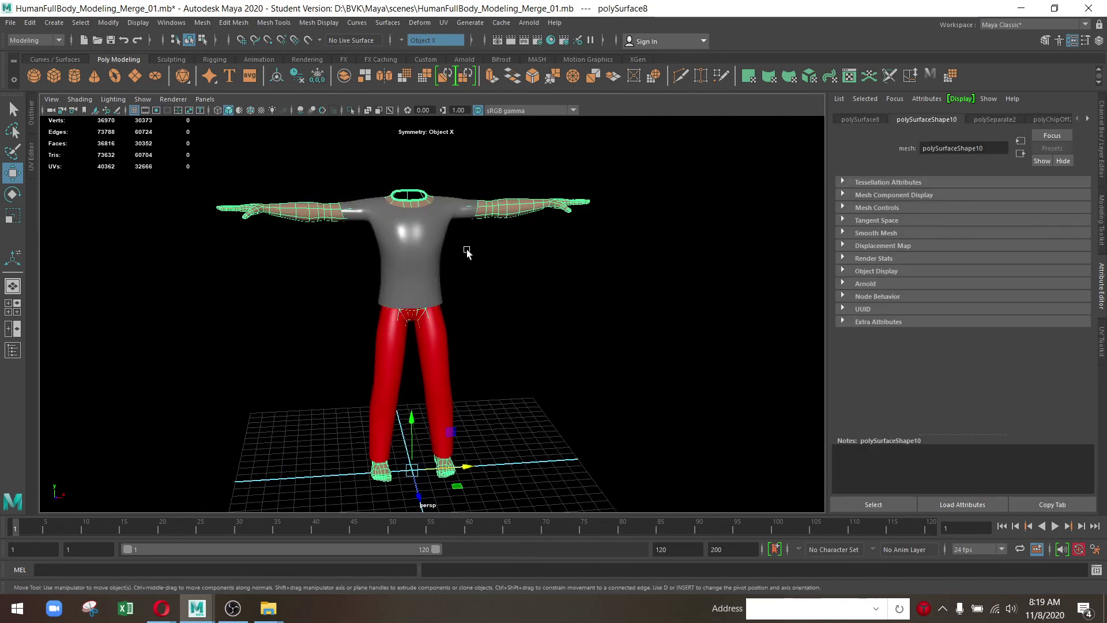
{"action": "left_click_drag", "start_coordinate": [467, 252], "coordinate": [536, 300]}
{"action": "left_click", "coordinate": [536, 299]}
{"action": "left_click", "coordinate": [435, 214]}
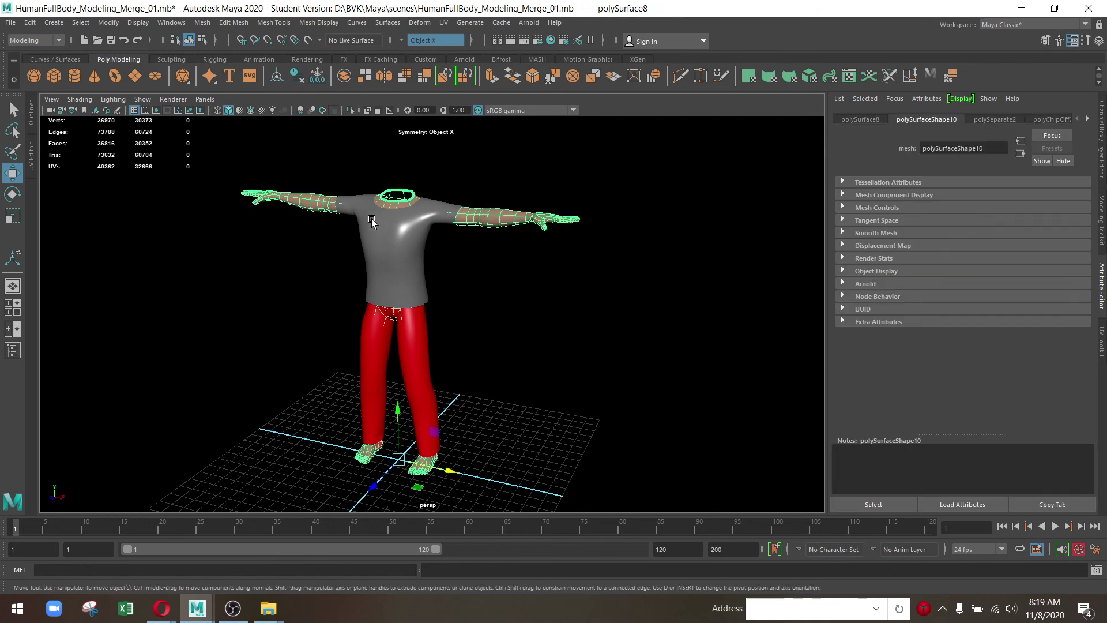
{"action": "left_click_drag", "start_coordinate": [381, 215], "coordinate": [571, 354]}
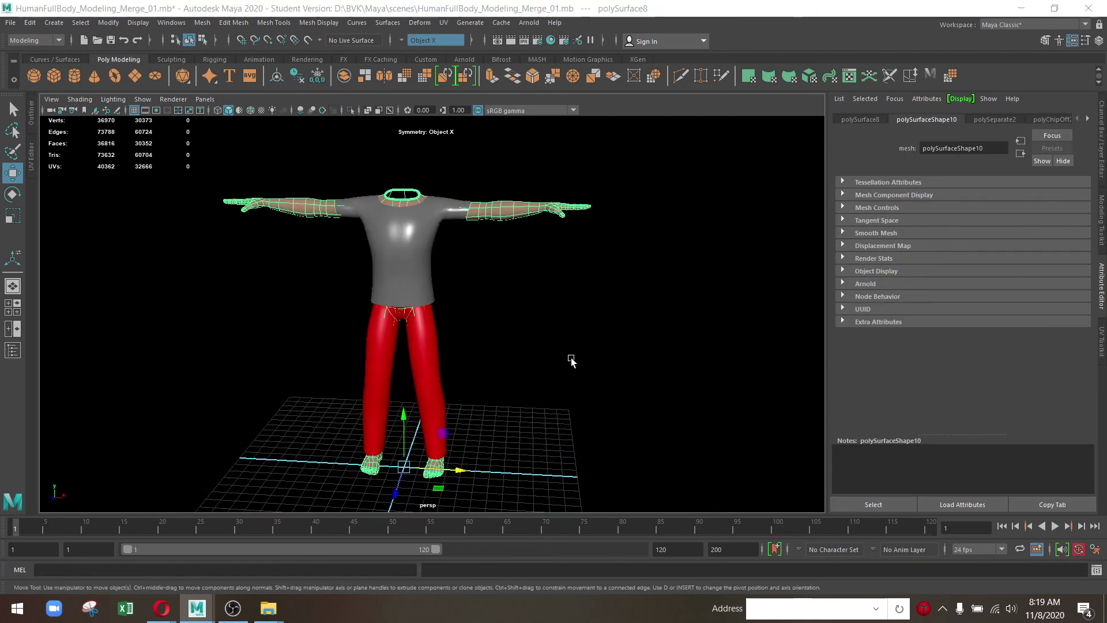
{"action": "left_click_drag", "start_coordinate": [500, 351], "coordinate": [395, 375]}
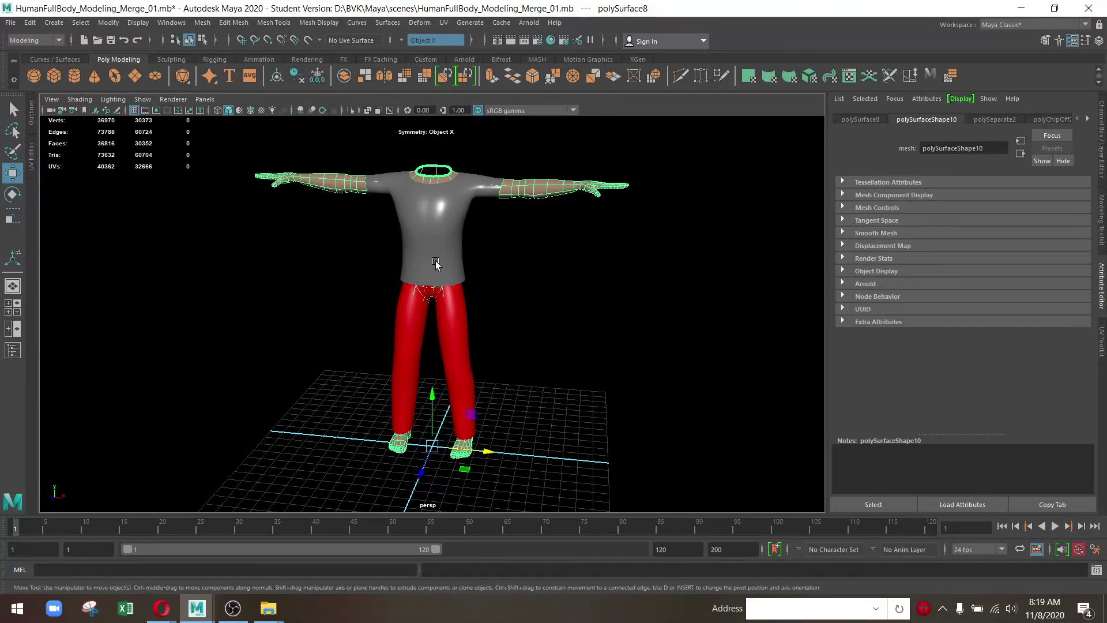
Save the scene as HumanFullBody_Modeling_Merge_01.mb, confirming the student-version prompt
{"action": "left_click", "coordinate": [110, 41]}
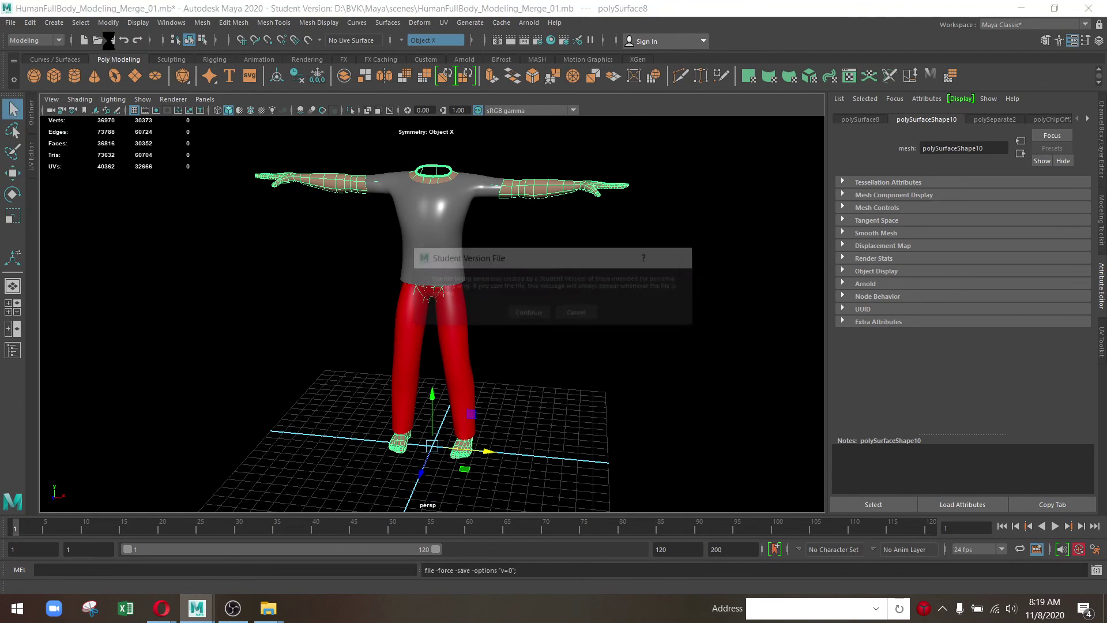
{"action": "left_click", "coordinate": [519, 313]}
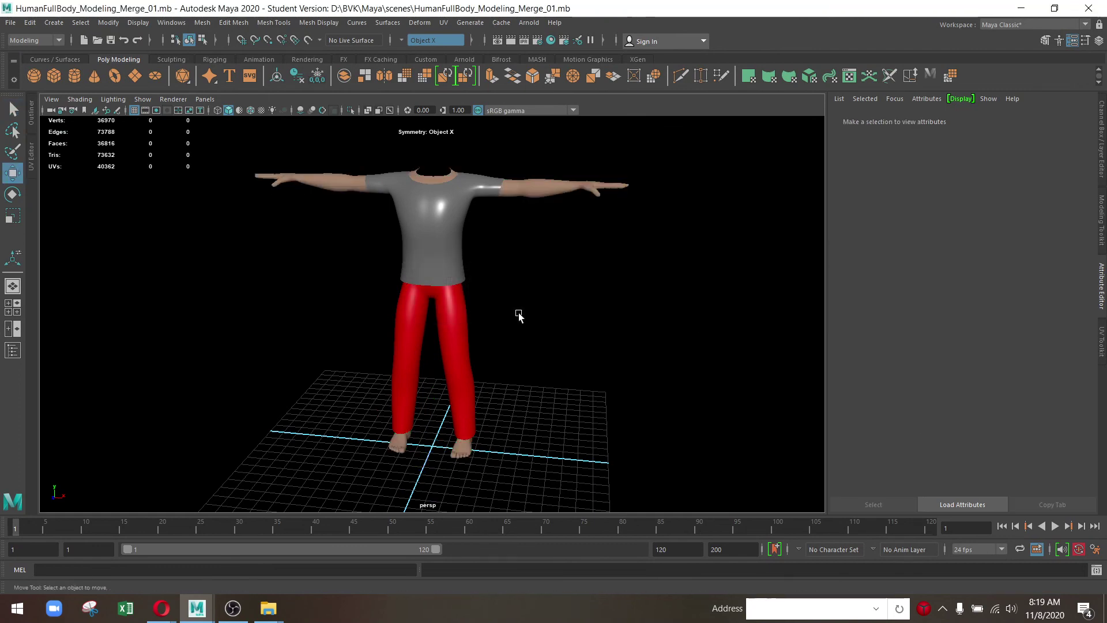
{"action": "key", "text": "alt+Tab"}
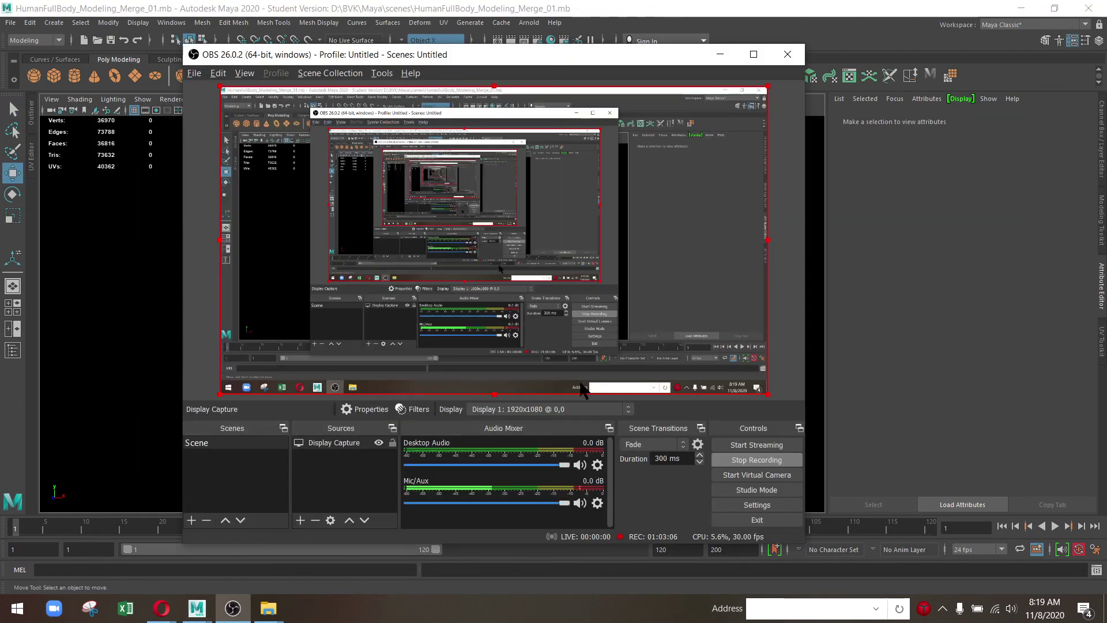